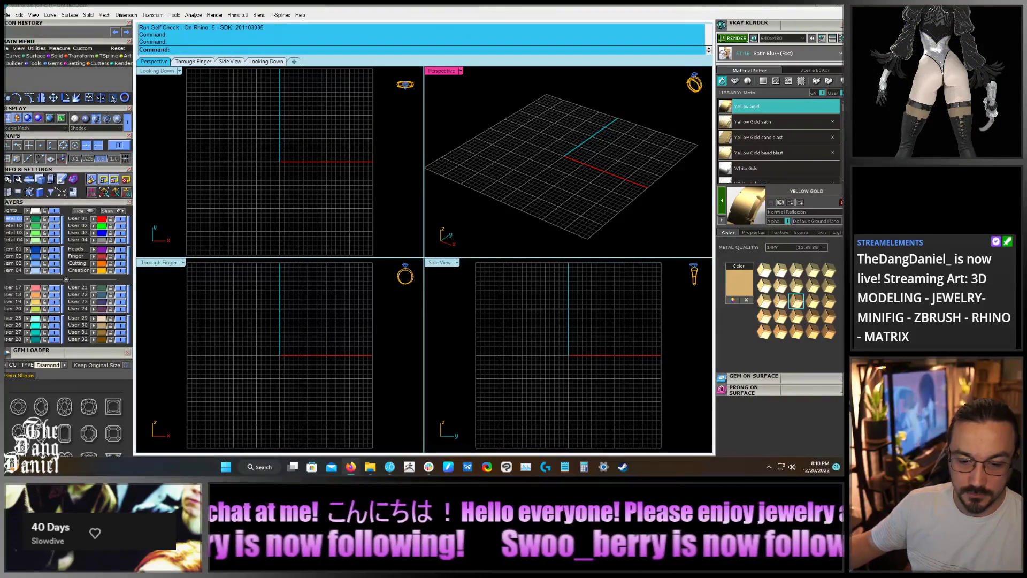
# Create a USA size 7 ring rail circle
pyautogui.click(124, 98)
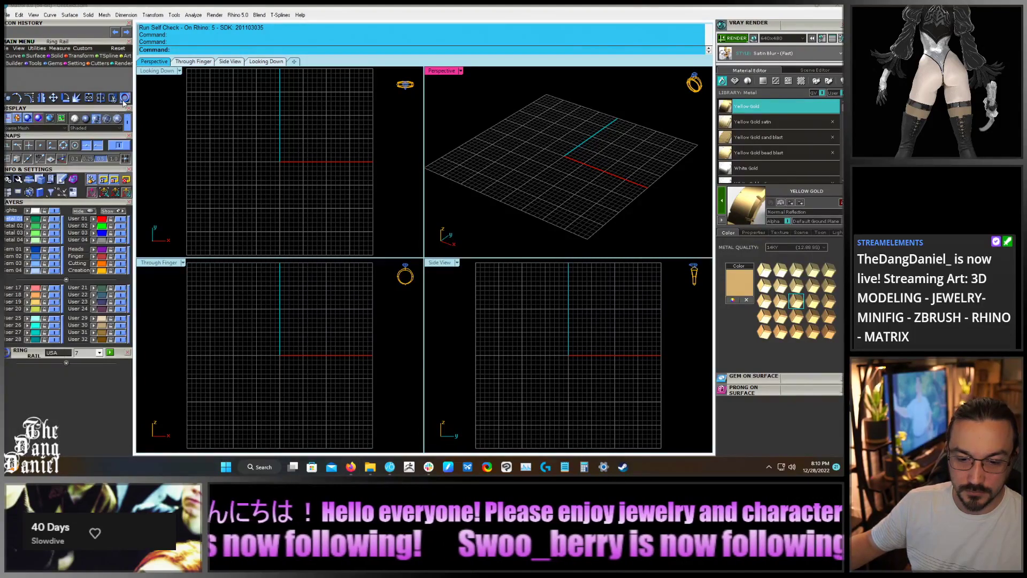
pyautogui.click(110, 352)
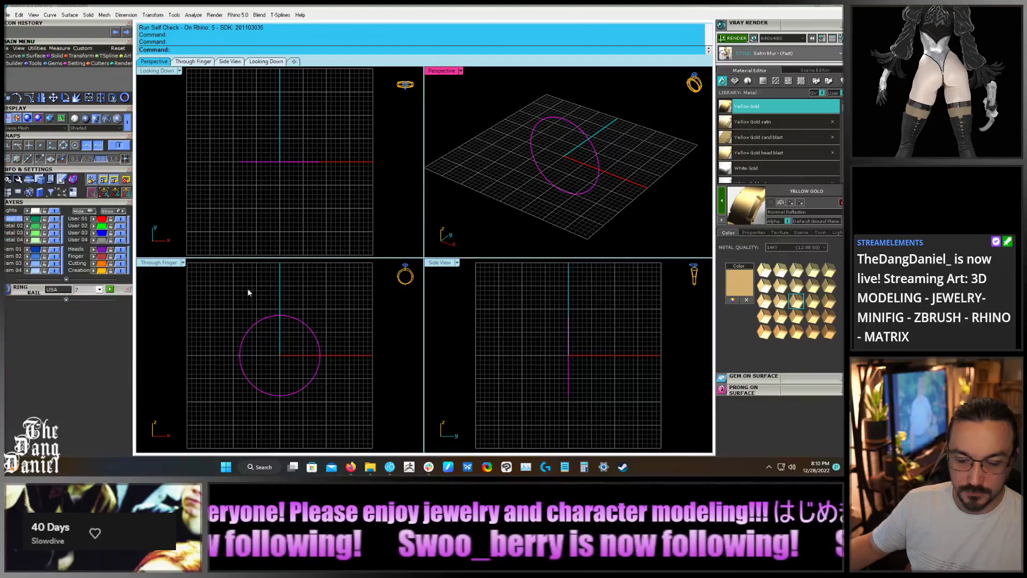
pyautogui.click(262, 295)
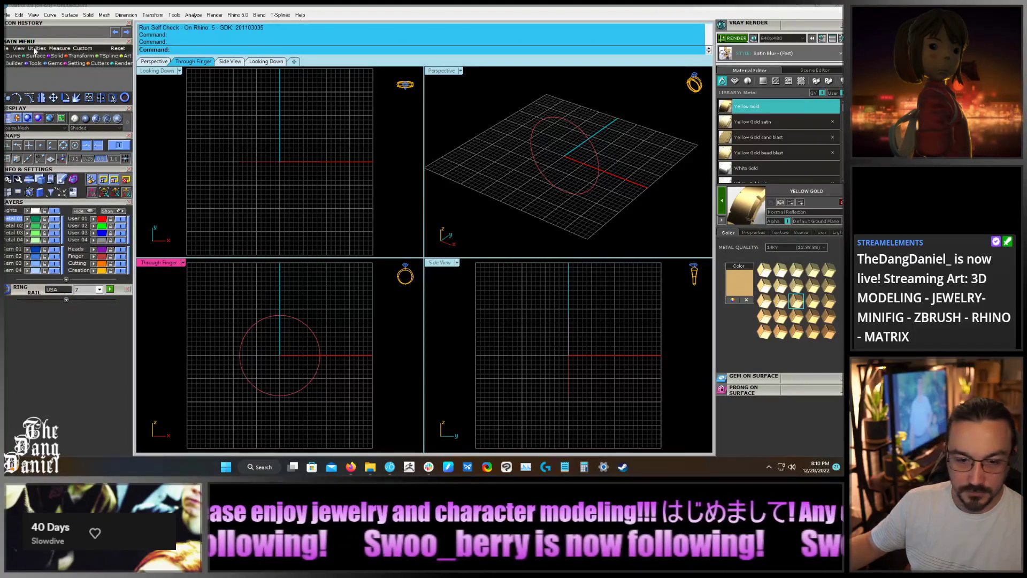
# Load the Emerald cut shape in the Gem Loader
pyautogui.click(52, 64)
pyautogui.click(10, 74)
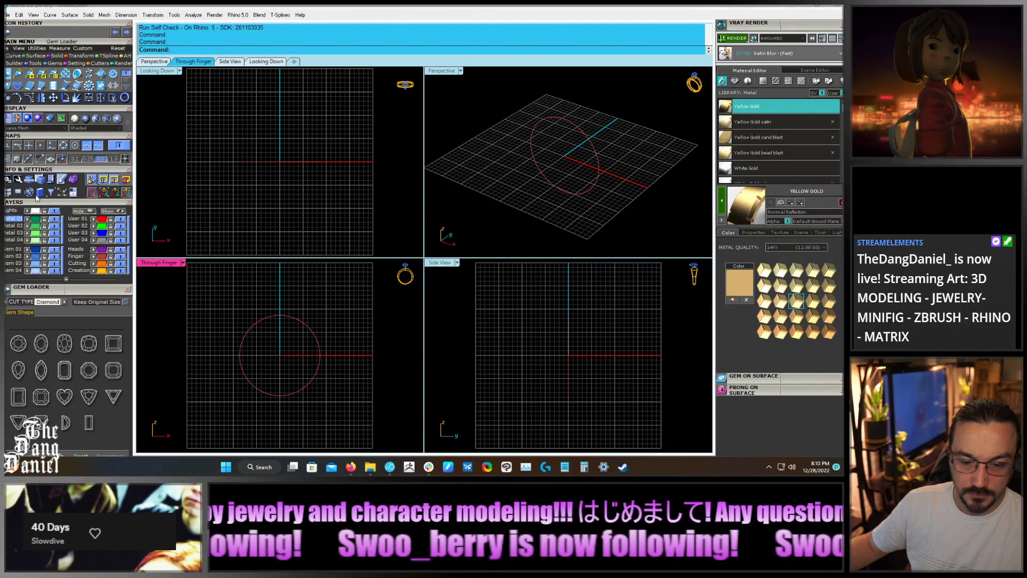
pyautogui.click(65, 371)
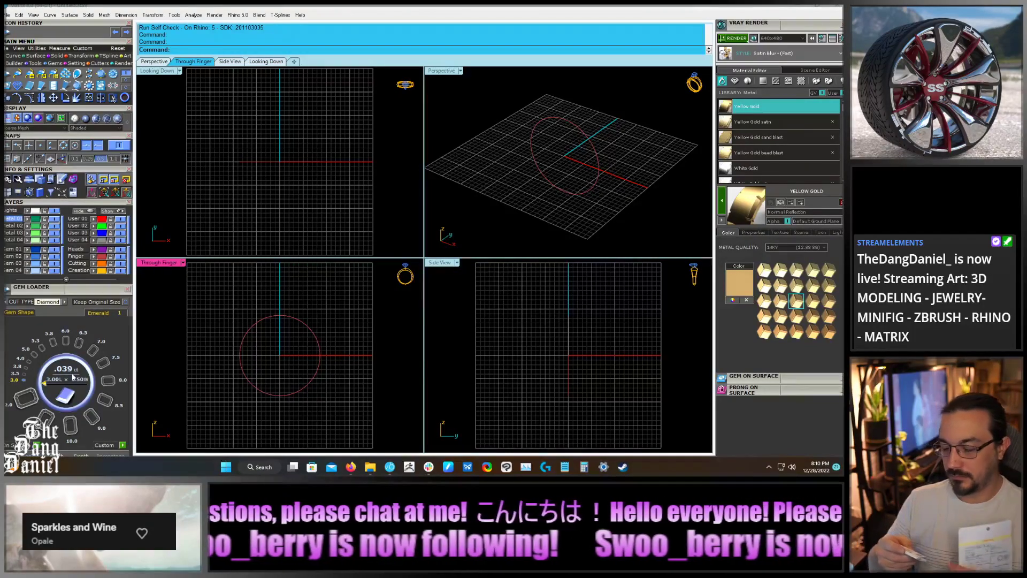
# Add an emerald-cut gem 7.3 long, 5 wide and 3.4 deep
pyautogui.click(53, 342)
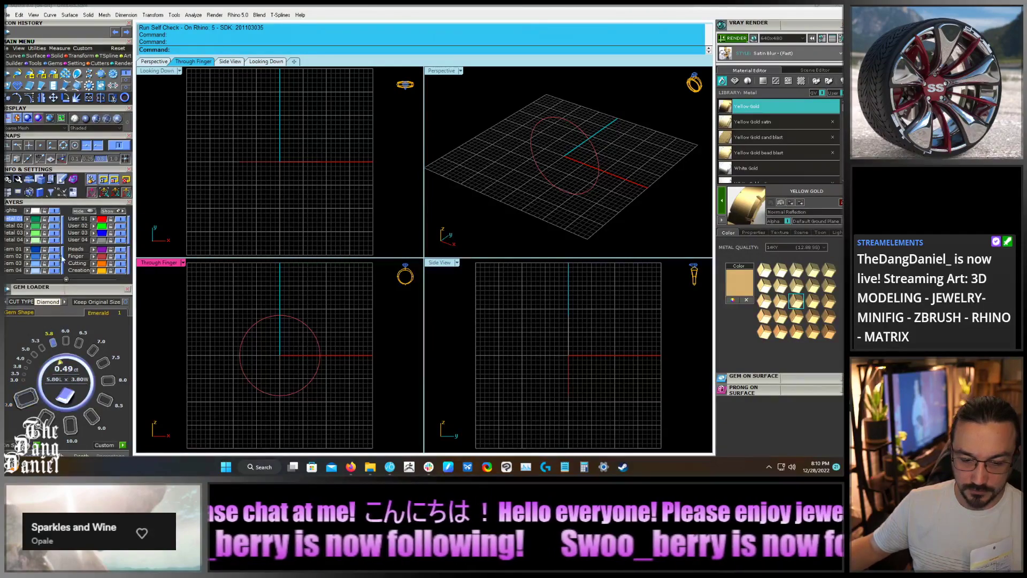
pyautogui.moveTo(74, 289); pyautogui.dragTo(405, 137)
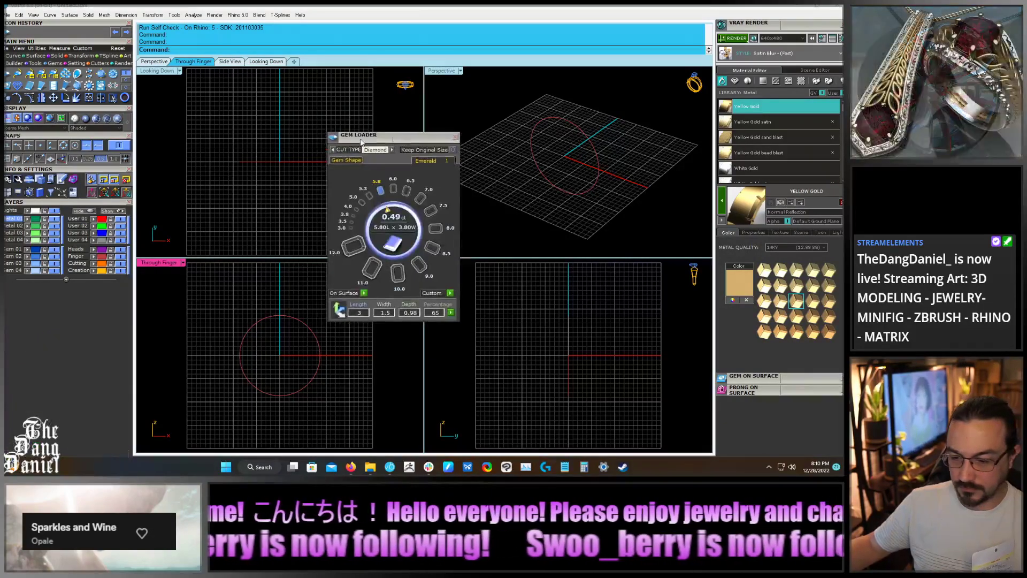
pyautogui.click(397, 273)
pyautogui.doubleClick(364, 312)
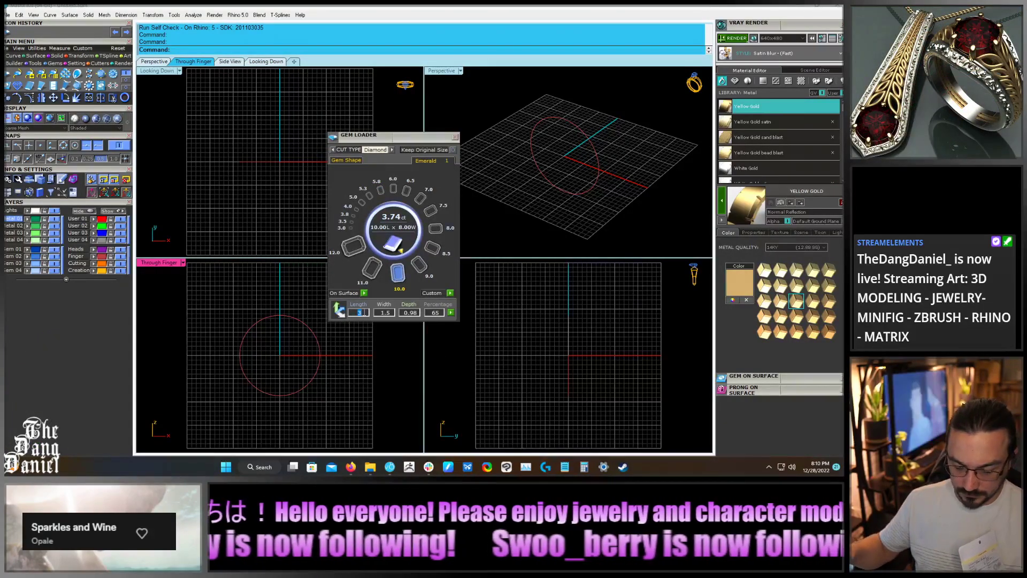
pyautogui.write('7.3')
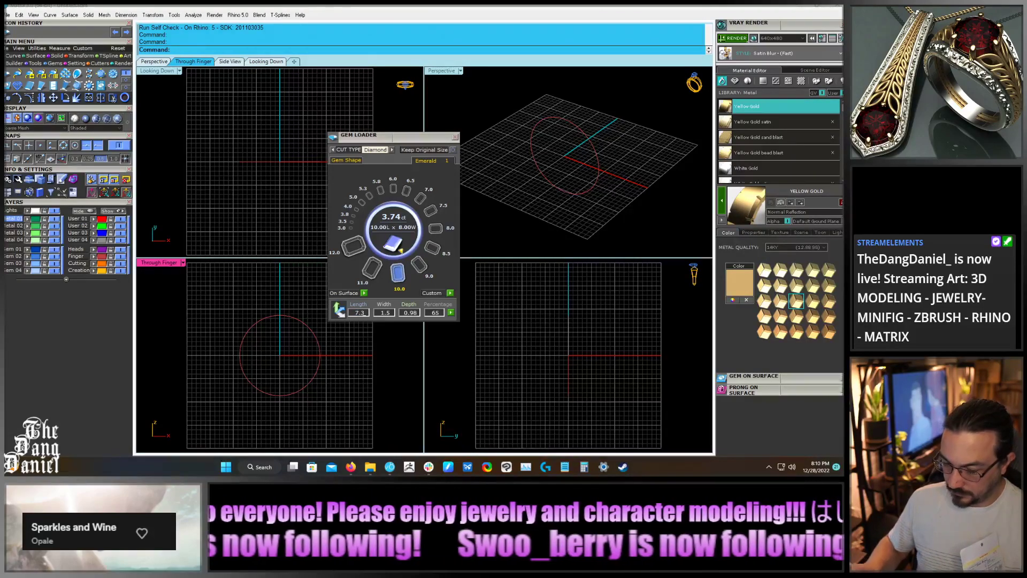
pyautogui.click(394, 313)
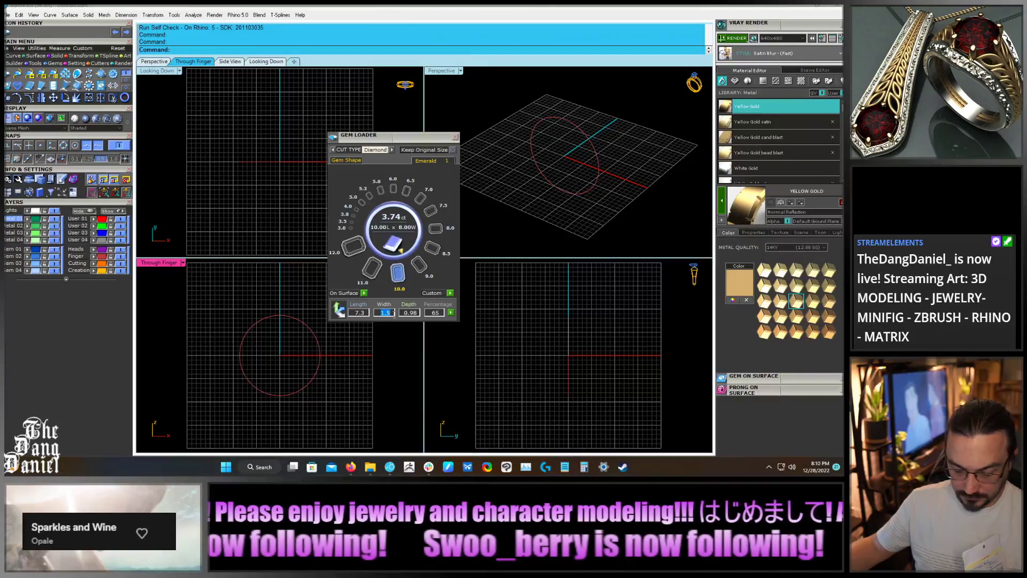
pyautogui.write('5')
pyautogui.click(405, 313)
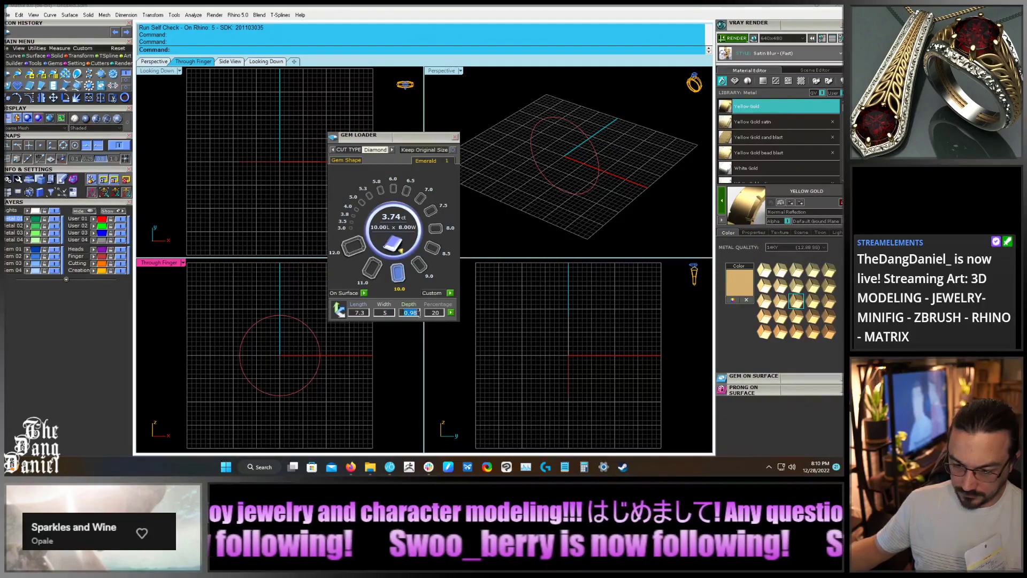
pyautogui.write('3')
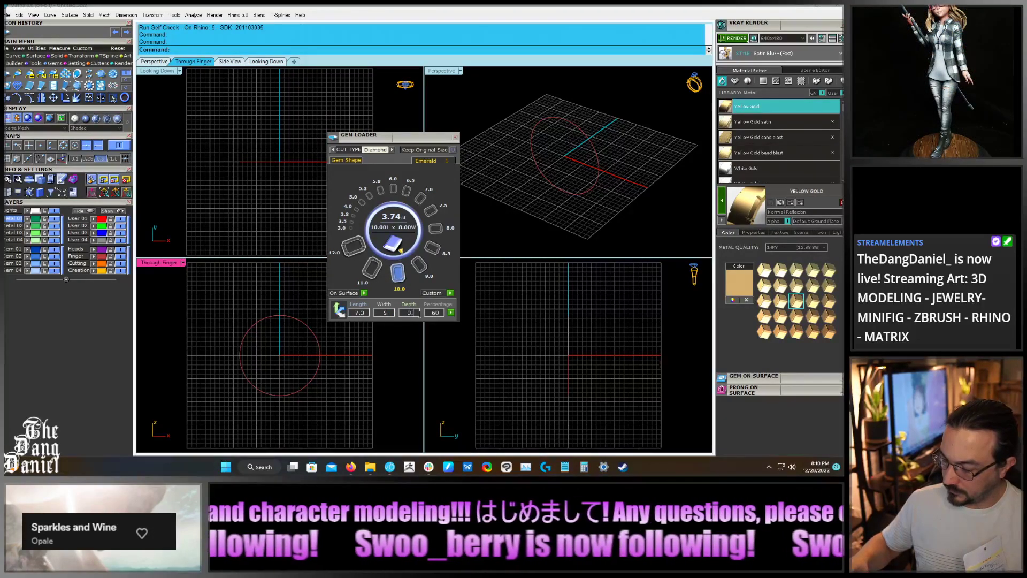
pyautogui.write('.4')
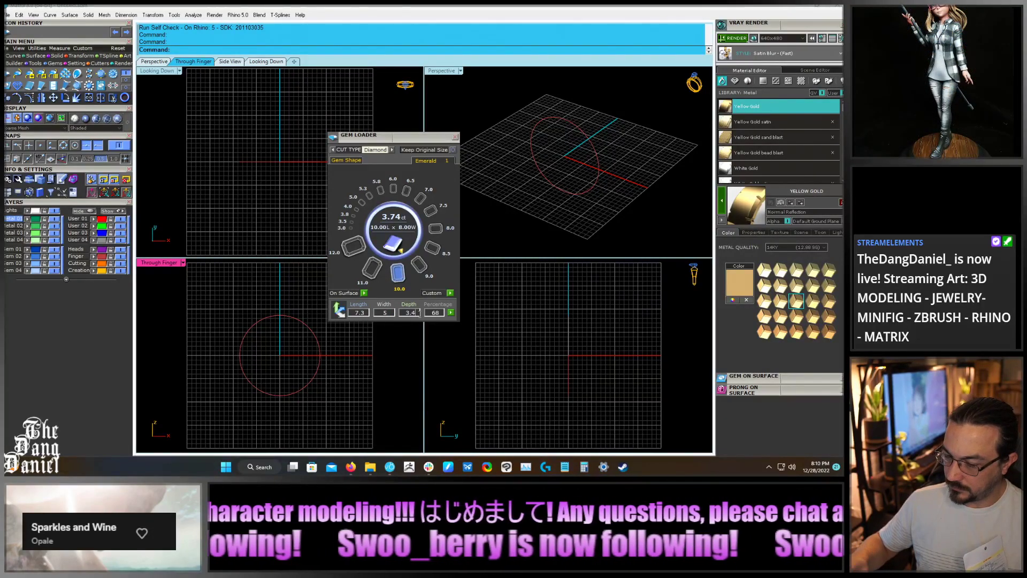
pyautogui.click(451, 313)
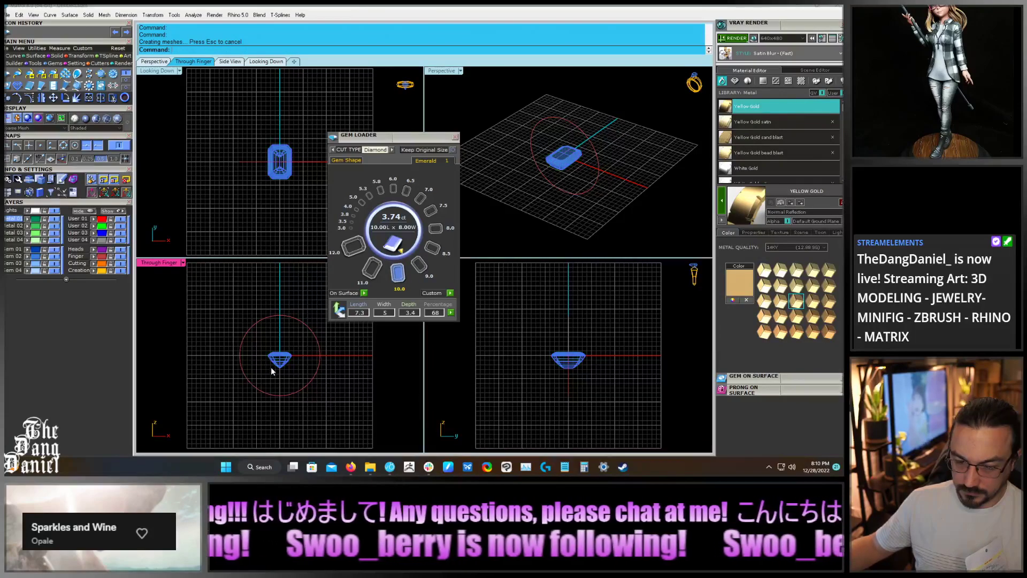
# Move the emerald gem up above the top of the ring circle
pyautogui.click(455, 137)
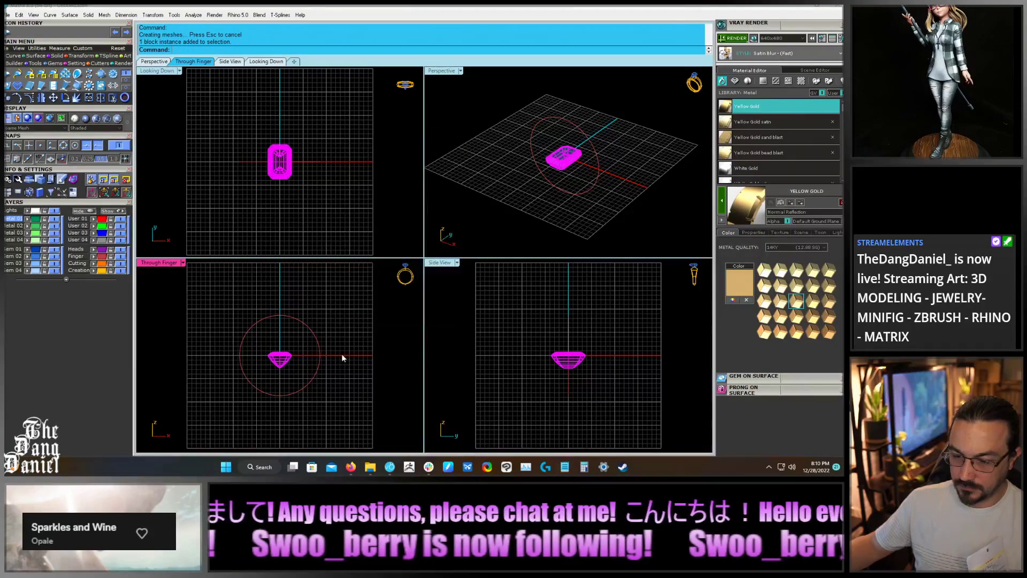
pyautogui.moveTo(296, 368); pyautogui.dragTo(292, 403, button='right')
pyautogui.click(126, 192)
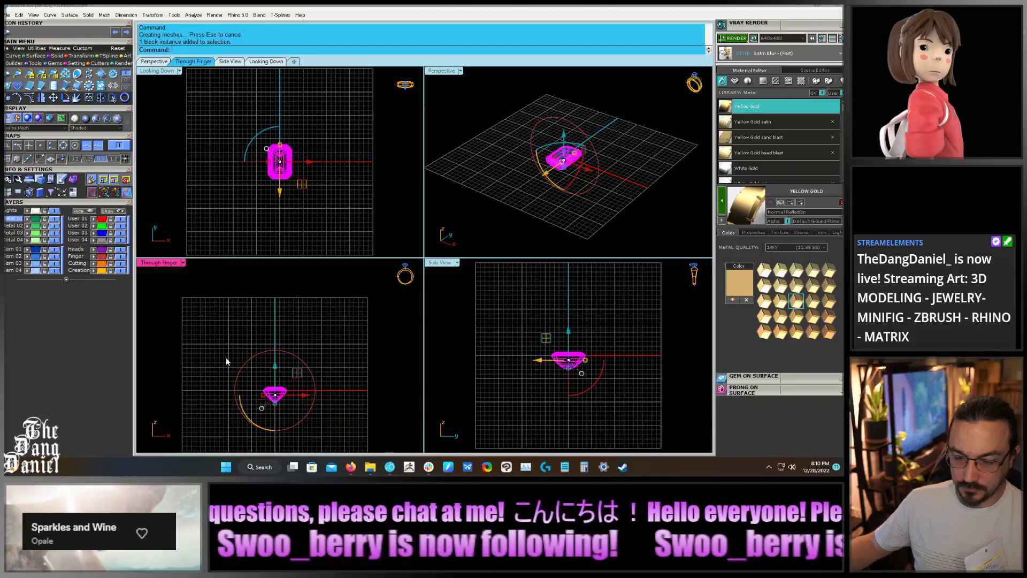
pyautogui.moveTo(272, 370); pyautogui.dragTo(308, 304)
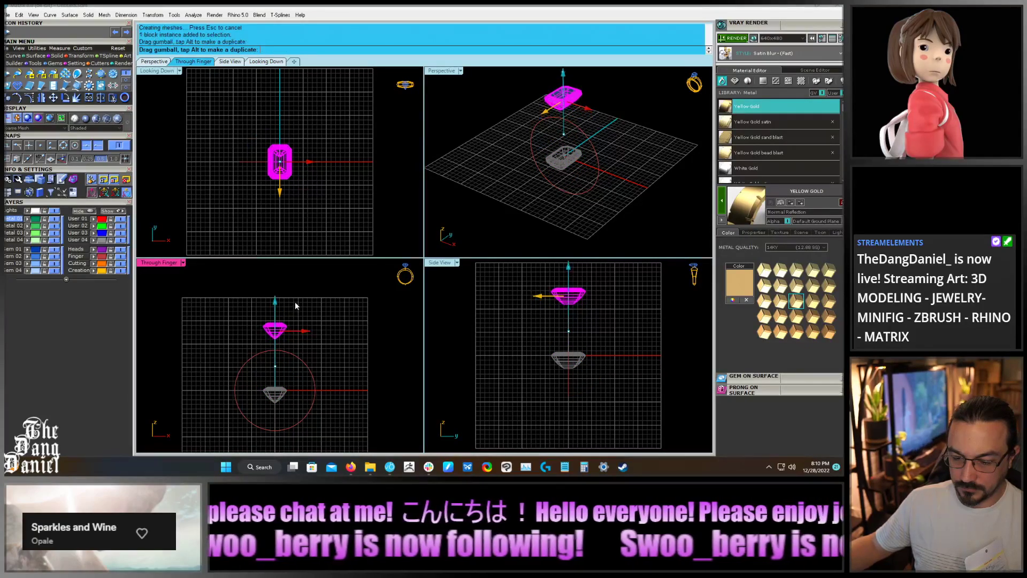
pyautogui.click(316, 303)
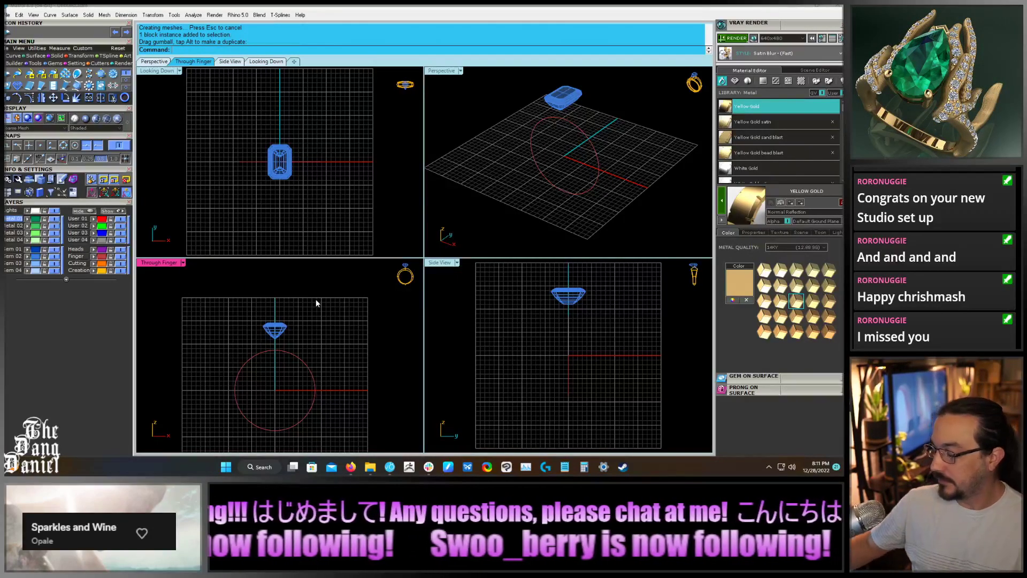
pyautogui.click(366, 203)
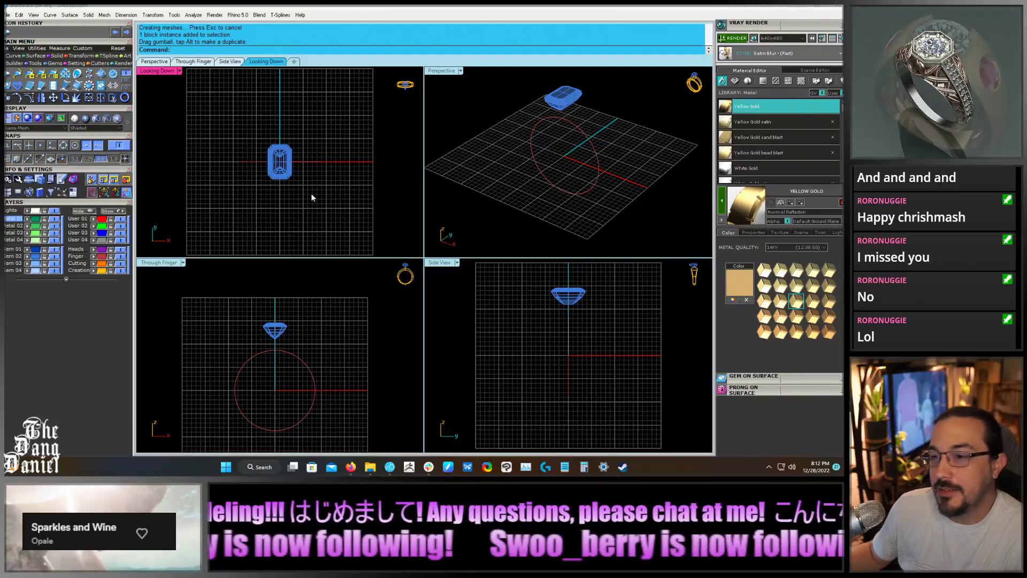
pyautogui.click(313, 352)
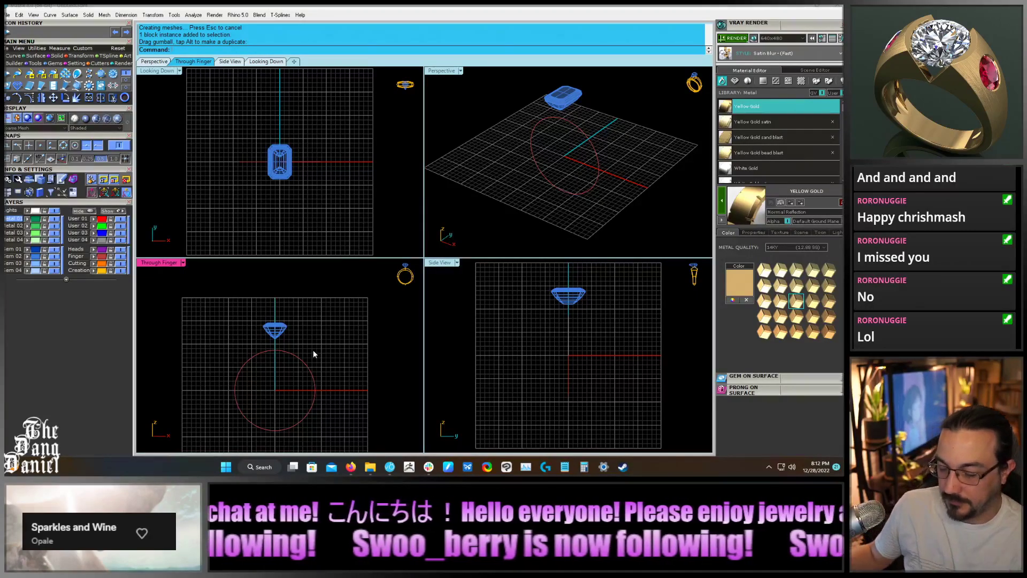
pyautogui.click(297, 226)
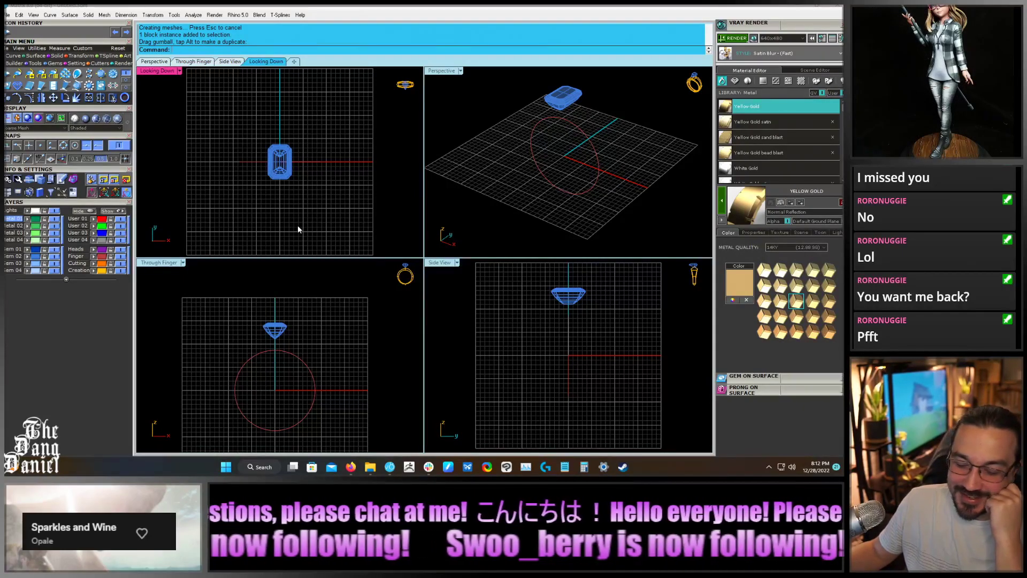
pyautogui.moveTo(317, 378); pyautogui.dragTo(322, 352, button='right')
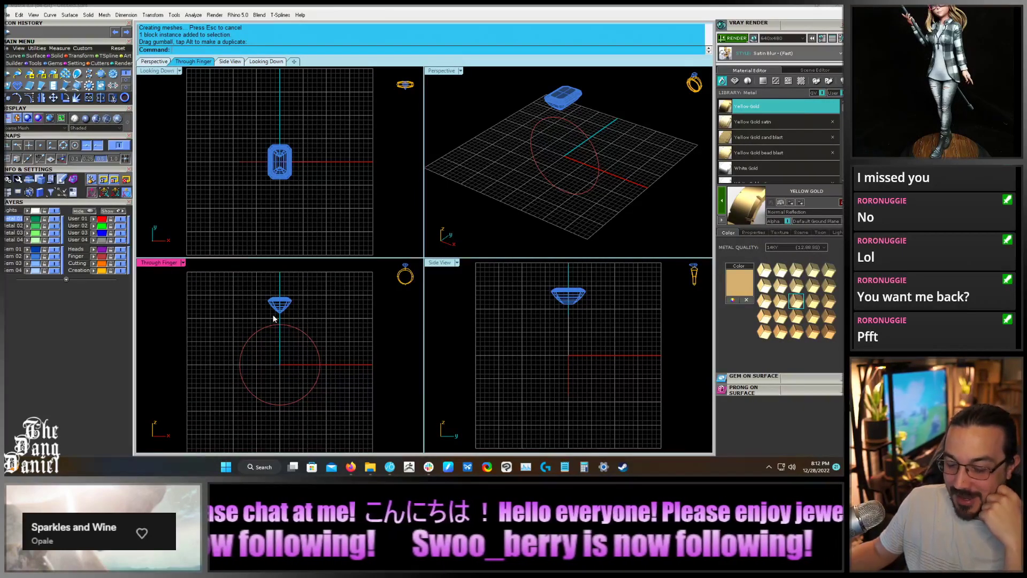
pyautogui.scroll(1, 273, 317)
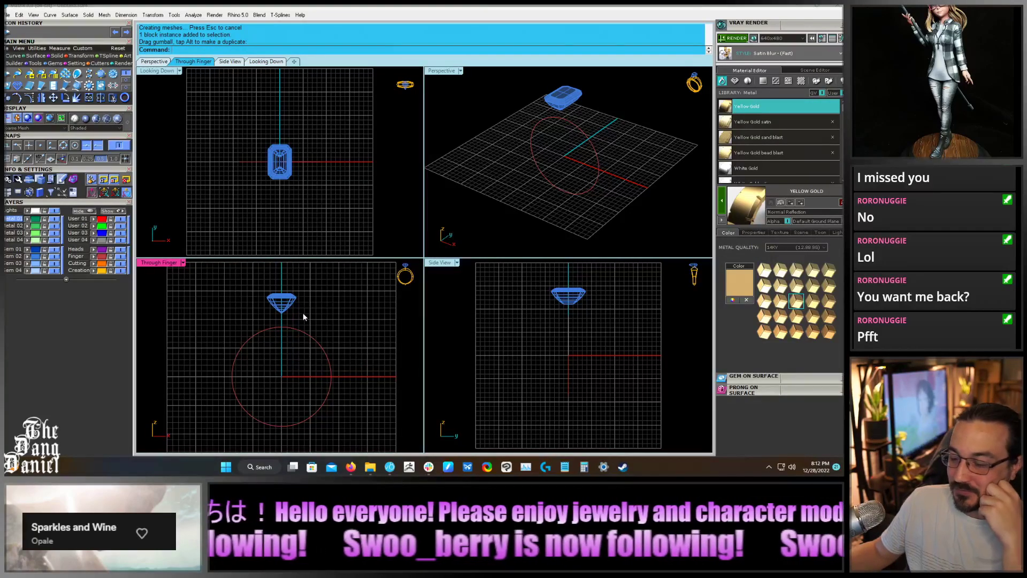
# Build a prong head around the emerald gem using a different rail profile
pyautogui.scroll(4, 277, 293)
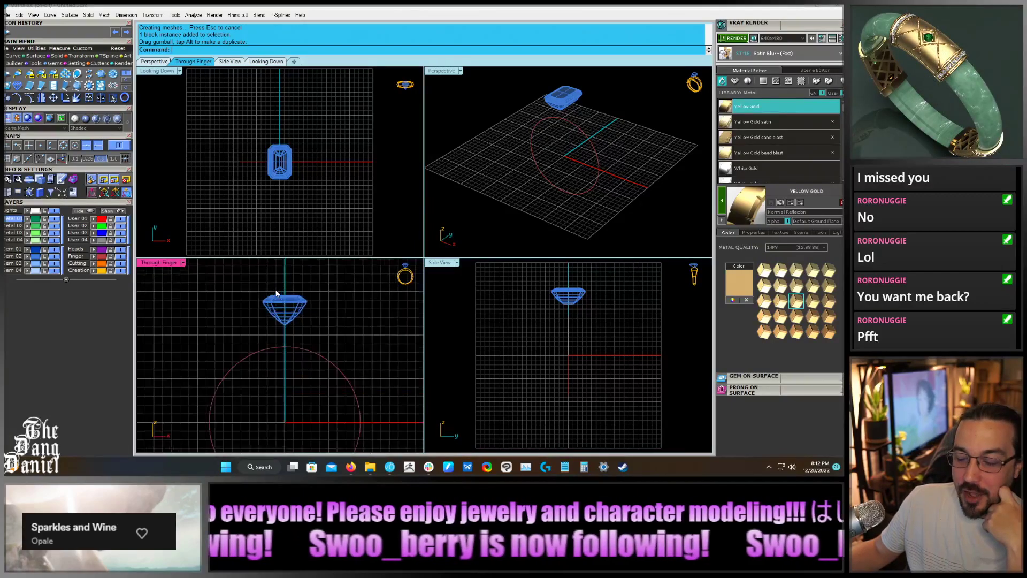
pyautogui.click(272, 310)
pyautogui.click(74, 63)
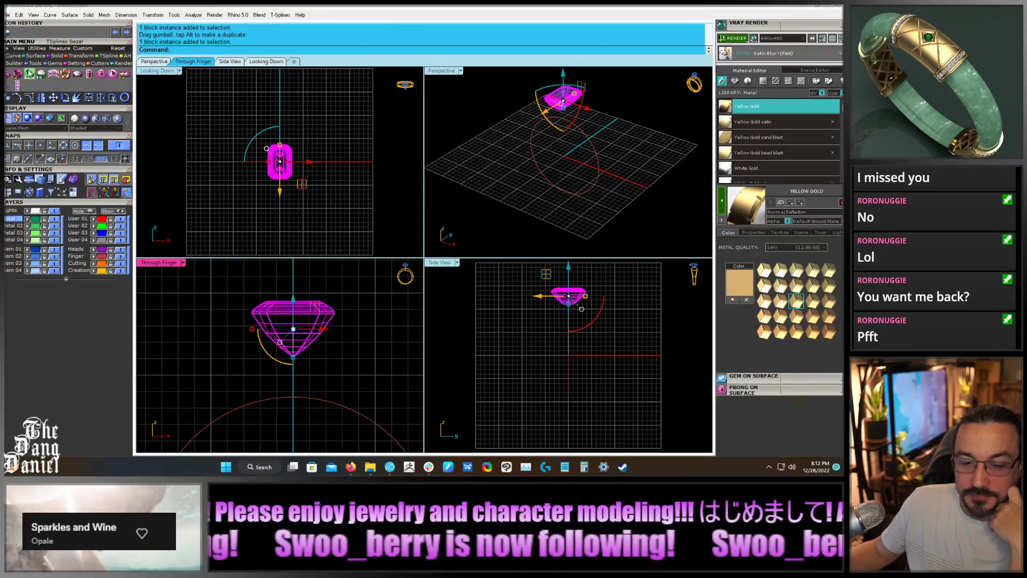
pyautogui.click(8, 75)
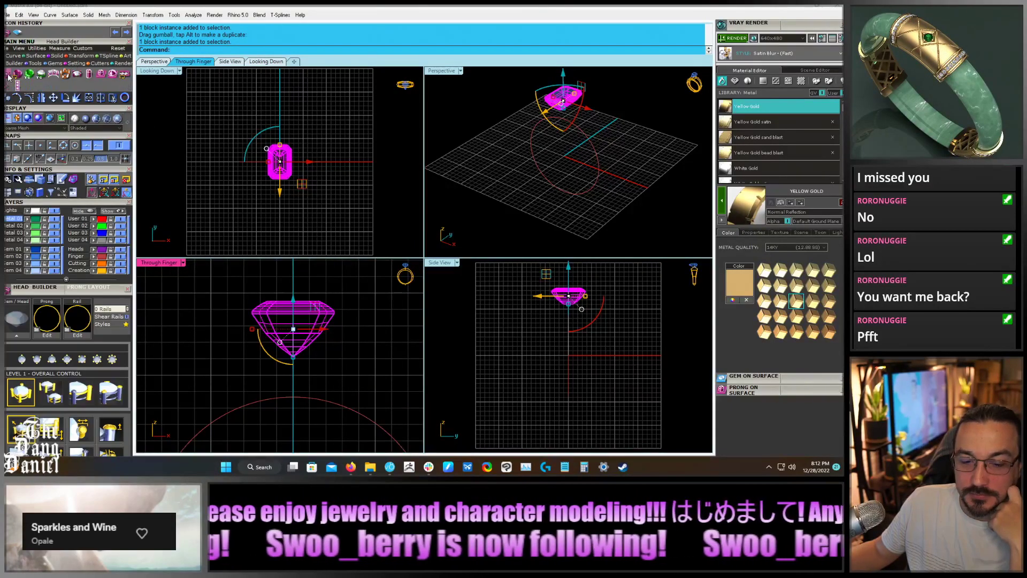
pyautogui.click(27, 337)
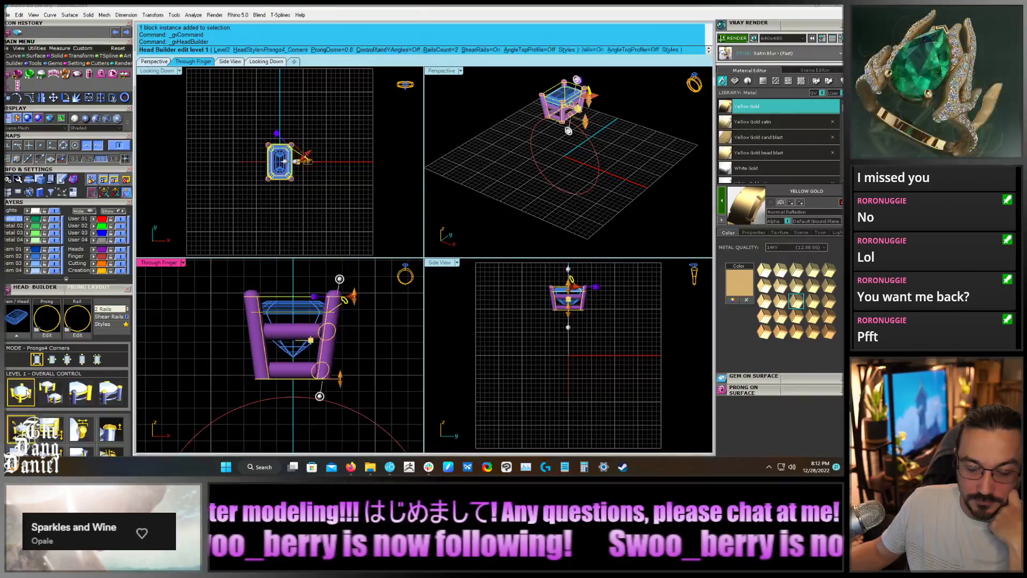
pyautogui.click(77, 324)
pyautogui.click(307, 151)
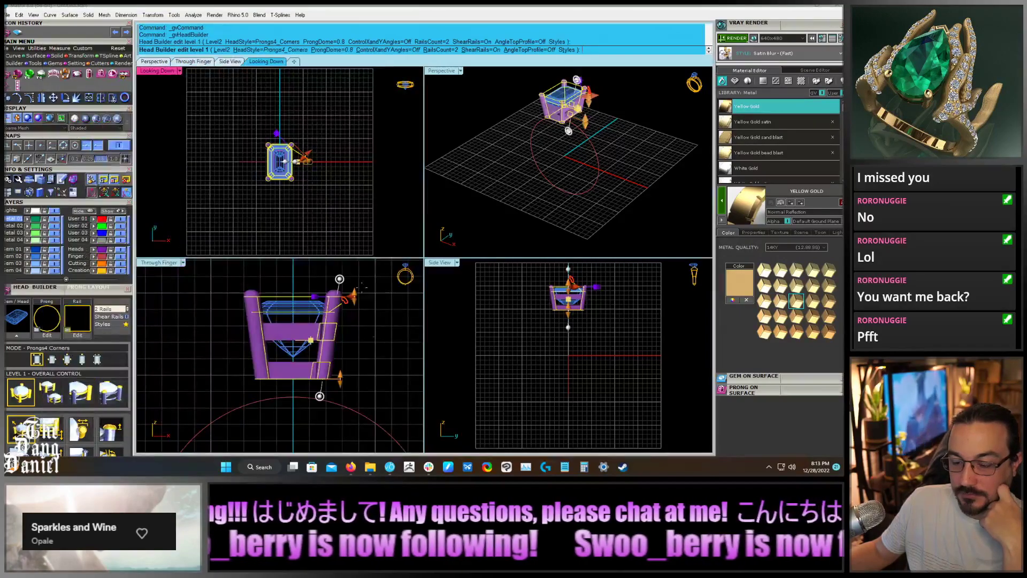
# Lower the head's drop and slightly enlarge the prongs from the top view
pyautogui.moveTo(382, 380); pyautogui.dragTo(381, 380, button='right')
pyautogui.moveTo(331, 350)
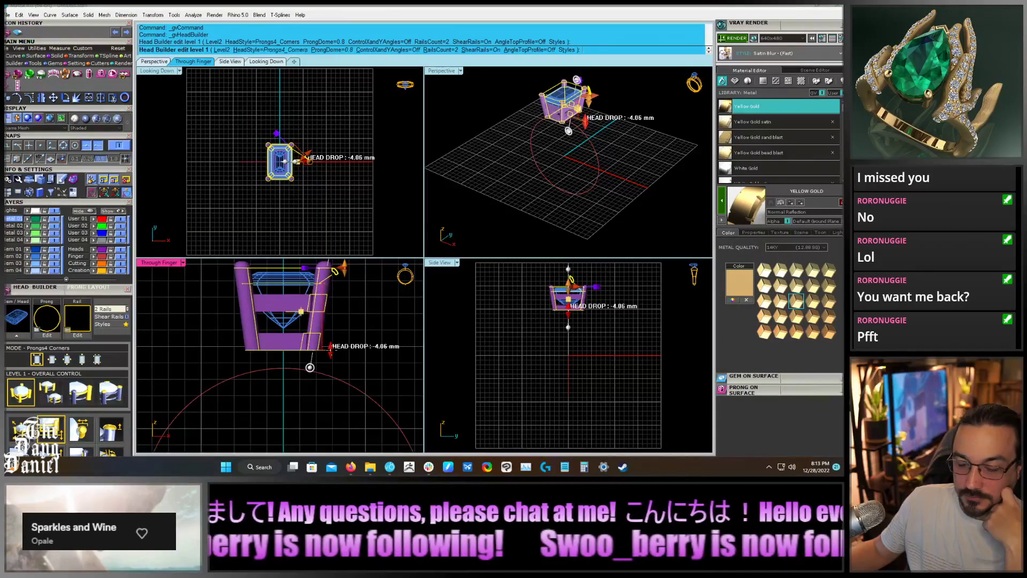
pyautogui.moveTo(330, 349); pyautogui.dragTo(327, 365)
pyautogui.moveTo(338, 354); pyautogui.dragTo(347, 393, button='right')
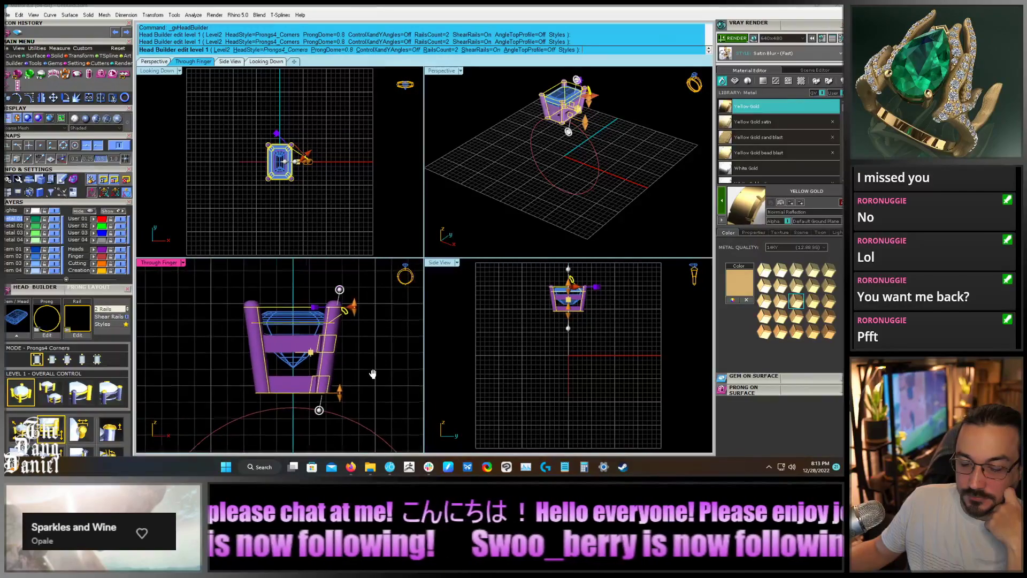
pyautogui.moveTo(340, 394); pyautogui.dragTo(339, 389)
pyautogui.click(332, 152)
pyautogui.scroll(5, 332, 151)
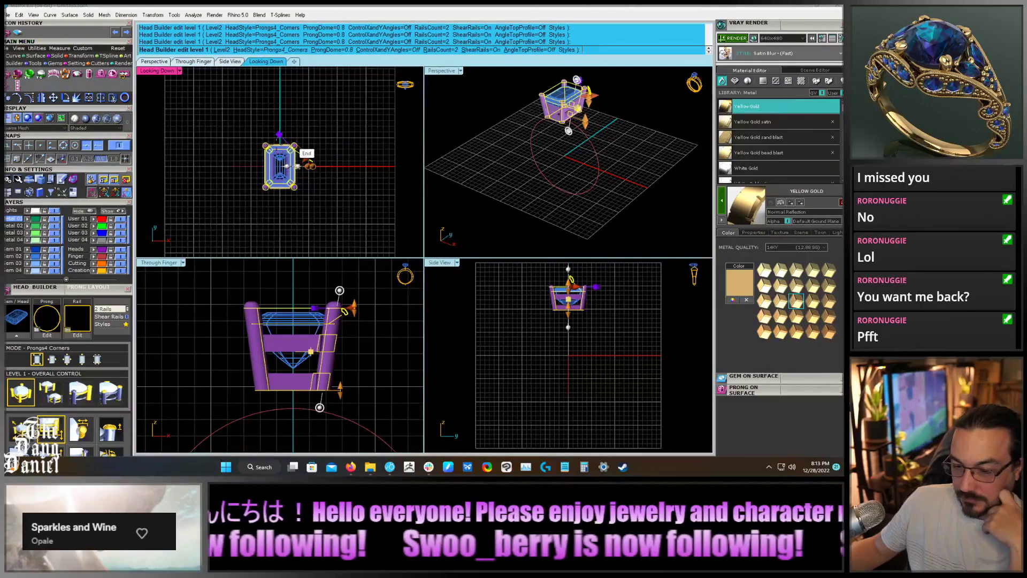
pyautogui.moveTo(325, 141); pyautogui.dragTo(286, 131)
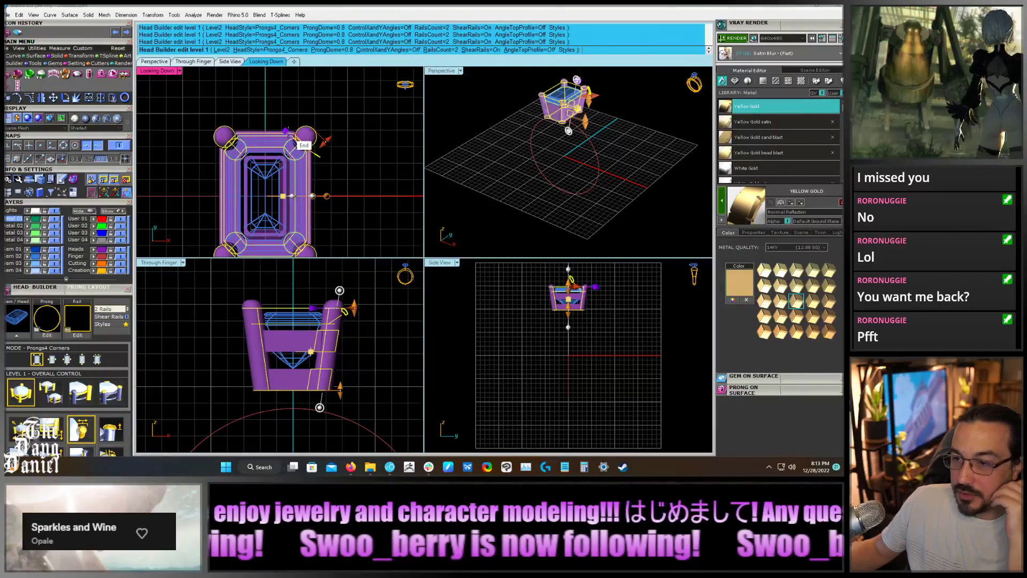
# Deepen the head's base and tilt it about 6.25° around the X axis
pyautogui.click(367, 304)
pyautogui.scroll(2, 329, 364)
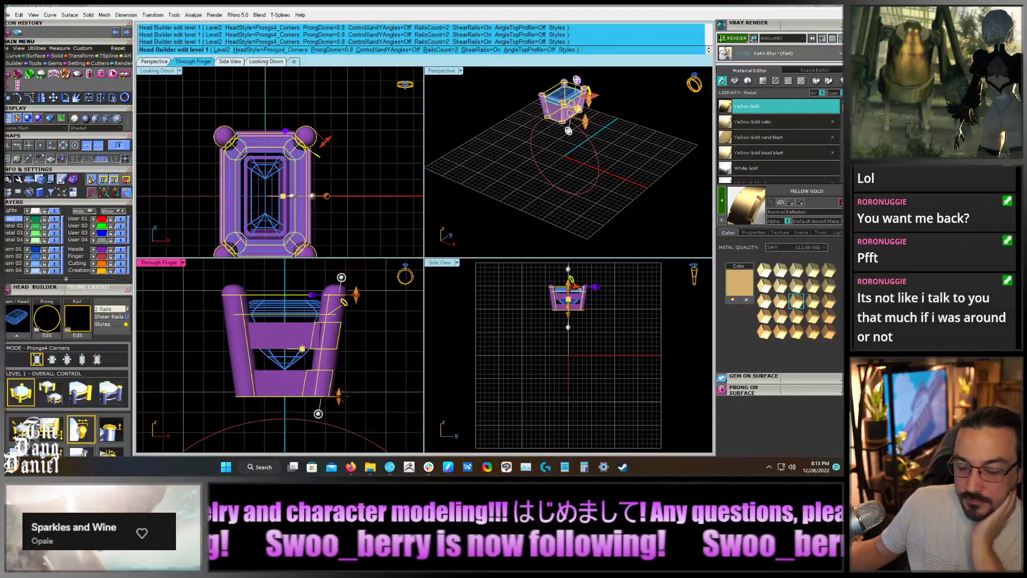
pyautogui.moveTo(338, 393); pyautogui.dragTo(338, 400)
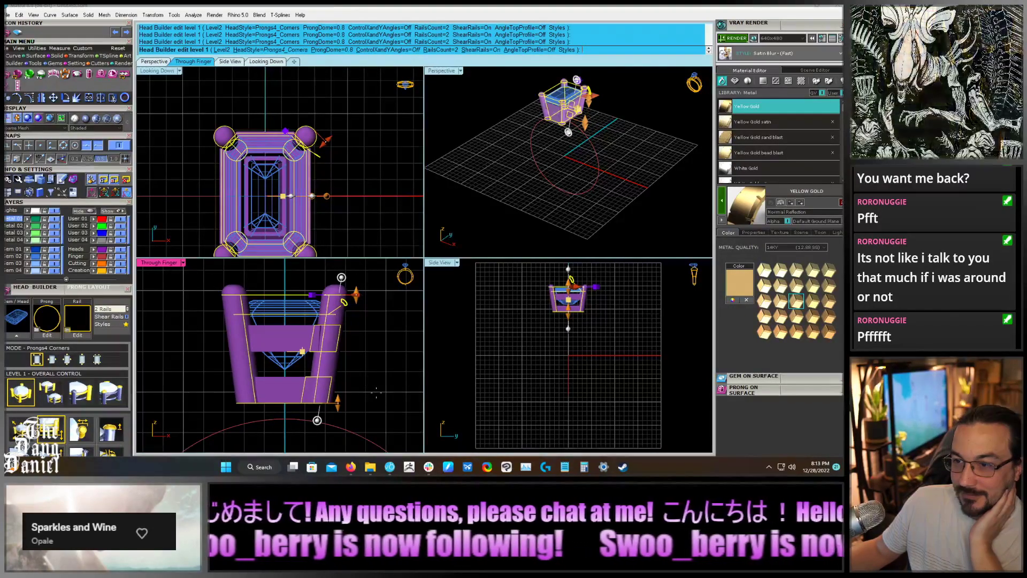
pyautogui.moveTo(394, 399); pyautogui.dragTo(373, 392, button='right')
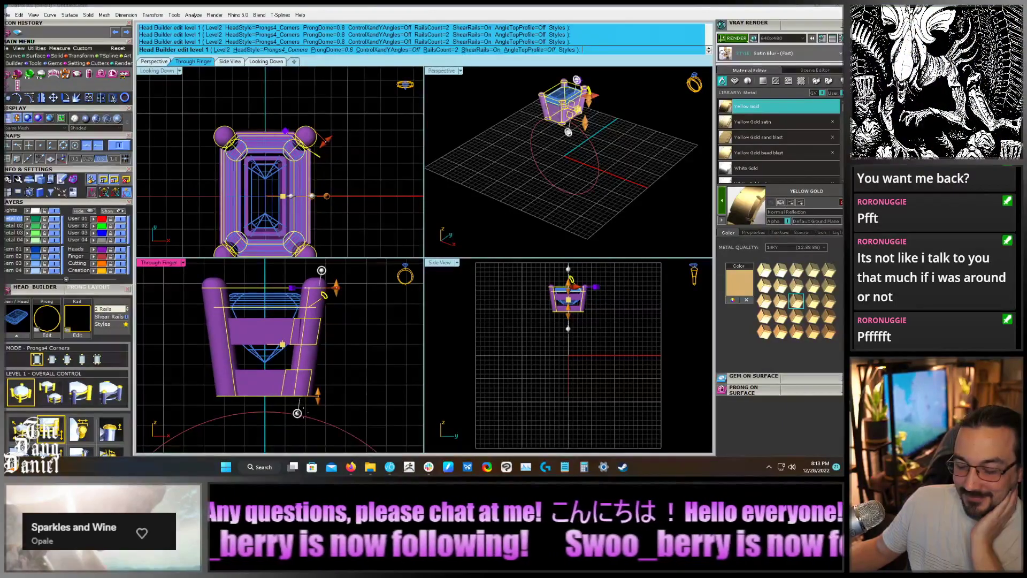
pyautogui.moveTo(298, 413); pyautogui.dragTo(304, 413)
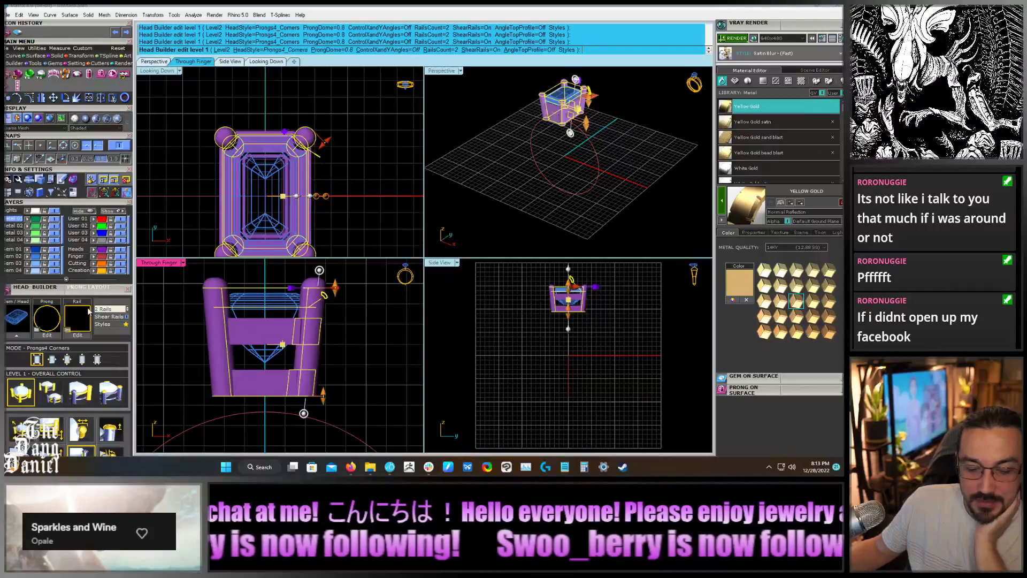
pyautogui.click(51, 392)
# Offset the head rails 0.23 mm and bring up the Gallery Rail Profile 2 library
pyautogui.click(340, 332)
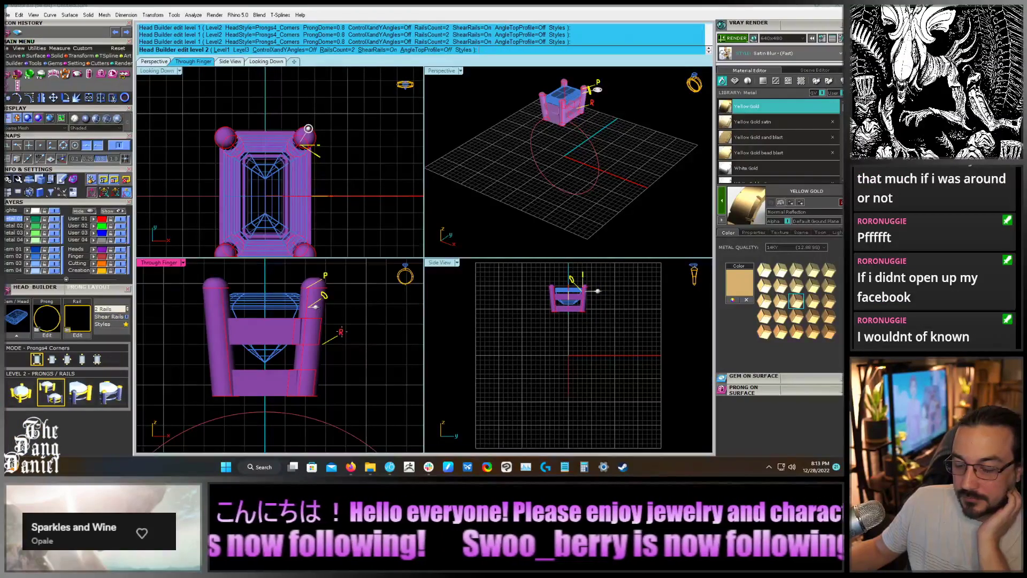
pyautogui.click(293, 363)
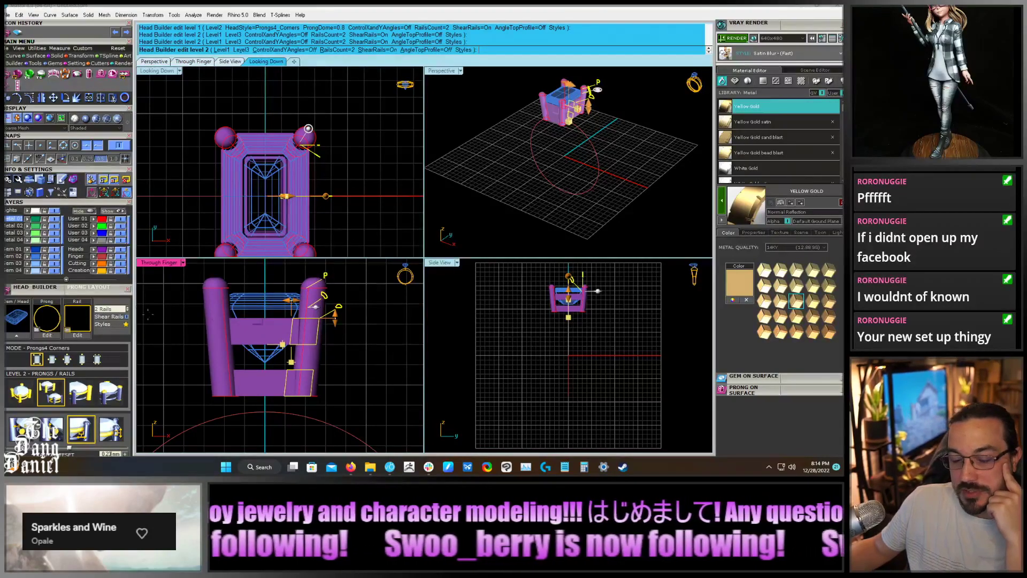
pyautogui.click(81, 394)
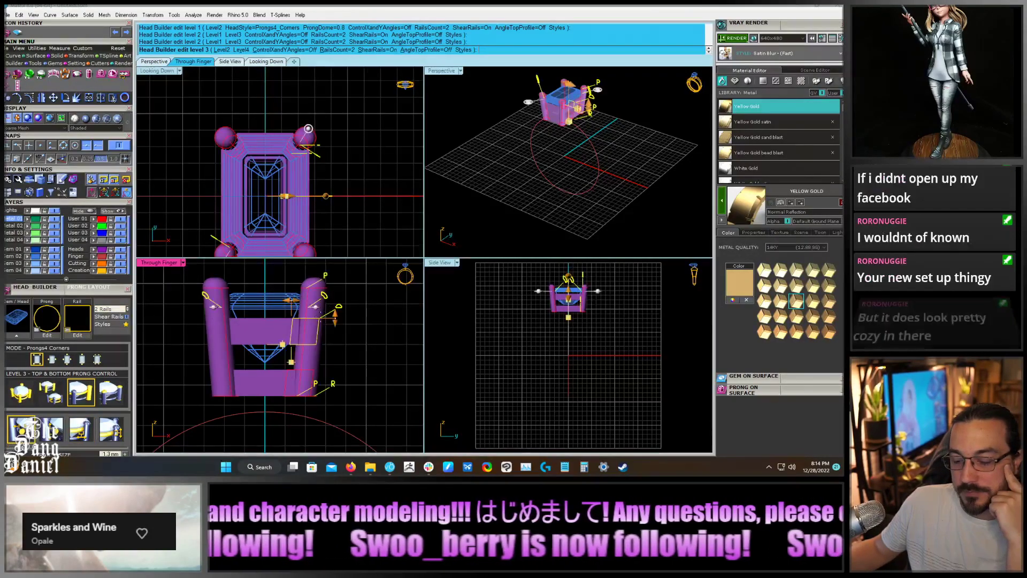
pyautogui.click(339, 307)
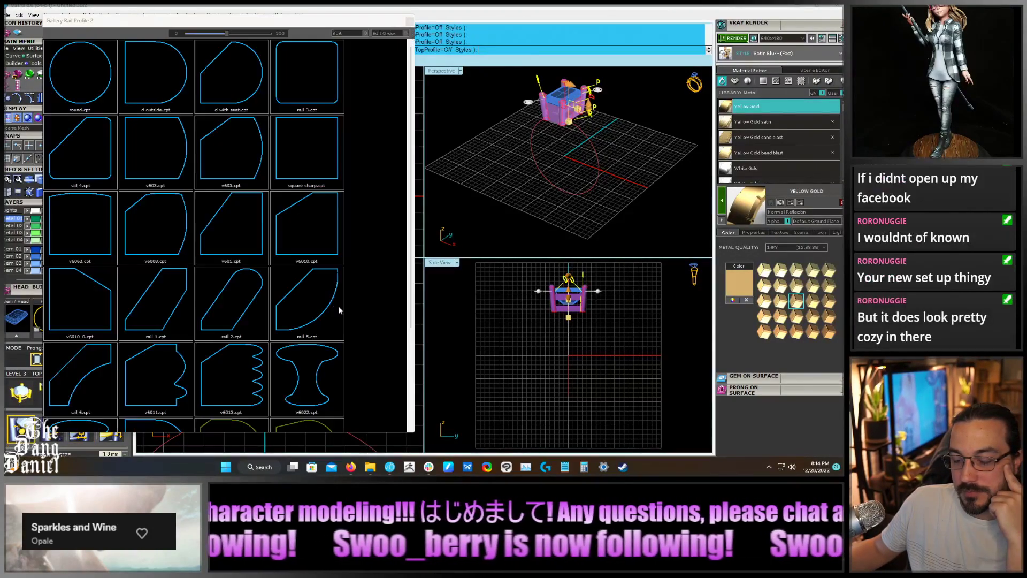
# Apply the v601 rail profile at 1.21 mm wide, 0.17 mm offset, 1.25 mm tall
pyautogui.click(256, 237)
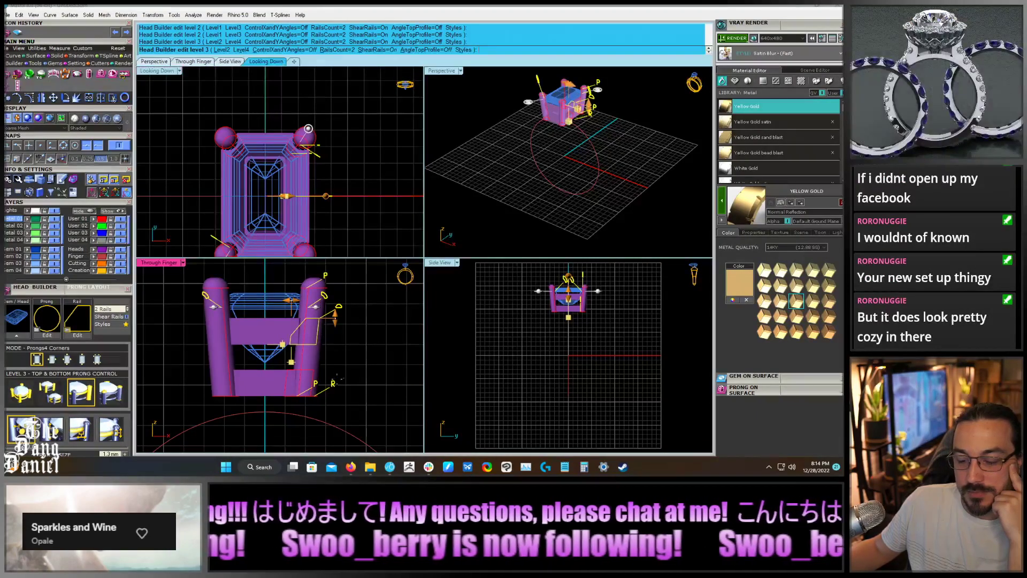
pyautogui.moveTo(291, 362)
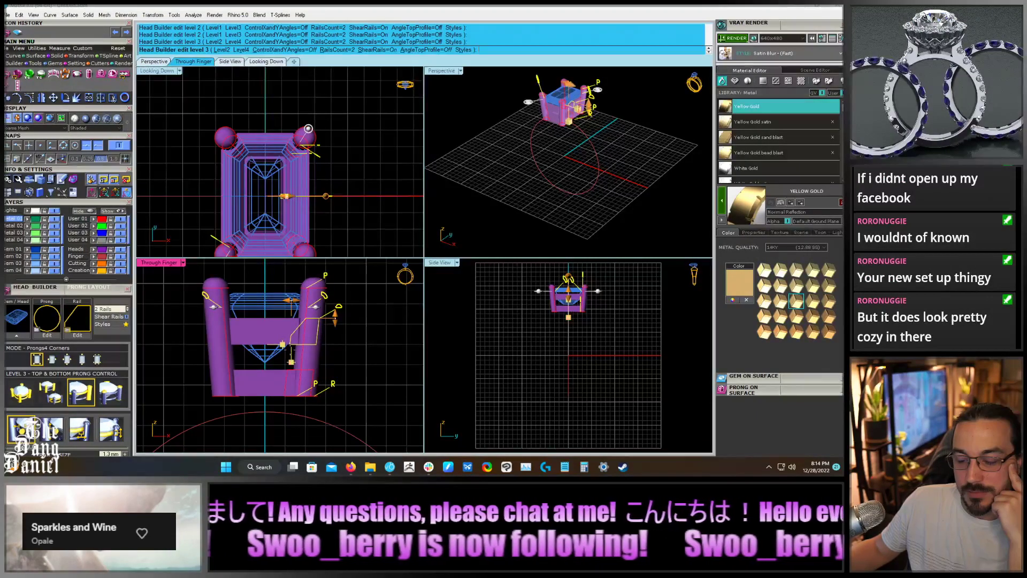
pyautogui.moveTo(291, 301); pyautogui.dragTo(327, 295)
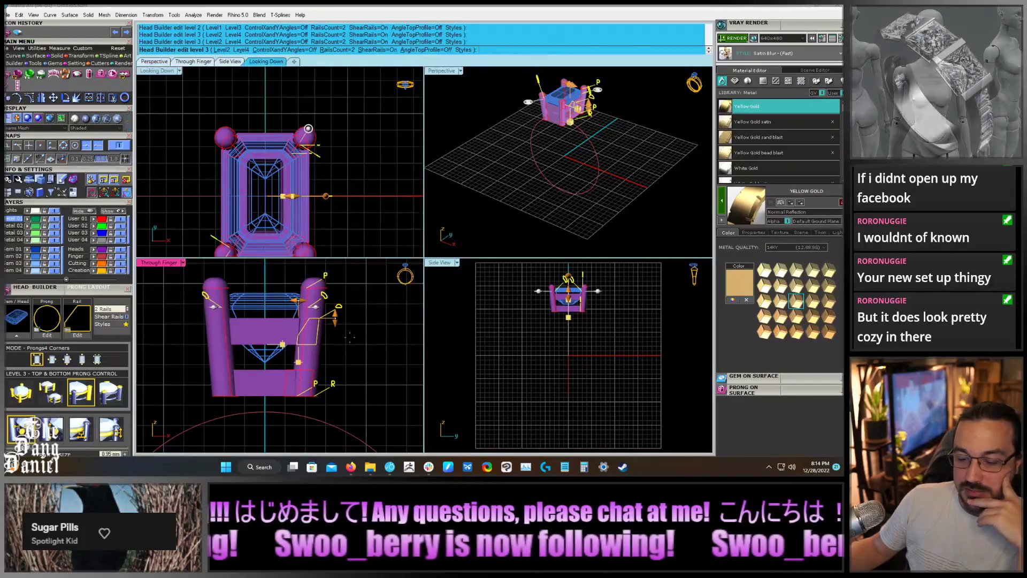
pyautogui.moveTo(298, 362); pyautogui.dragTo(297, 363)
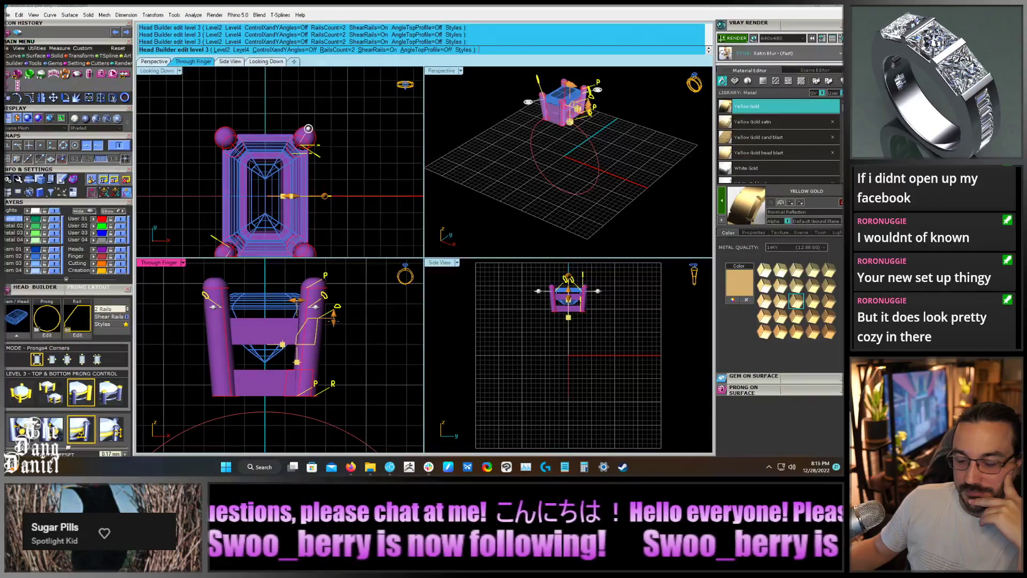
pyautogui.moveTo(333, 319)
pyautogui.moveTo(333, 320); pyautogui.dragTo(333, 320)
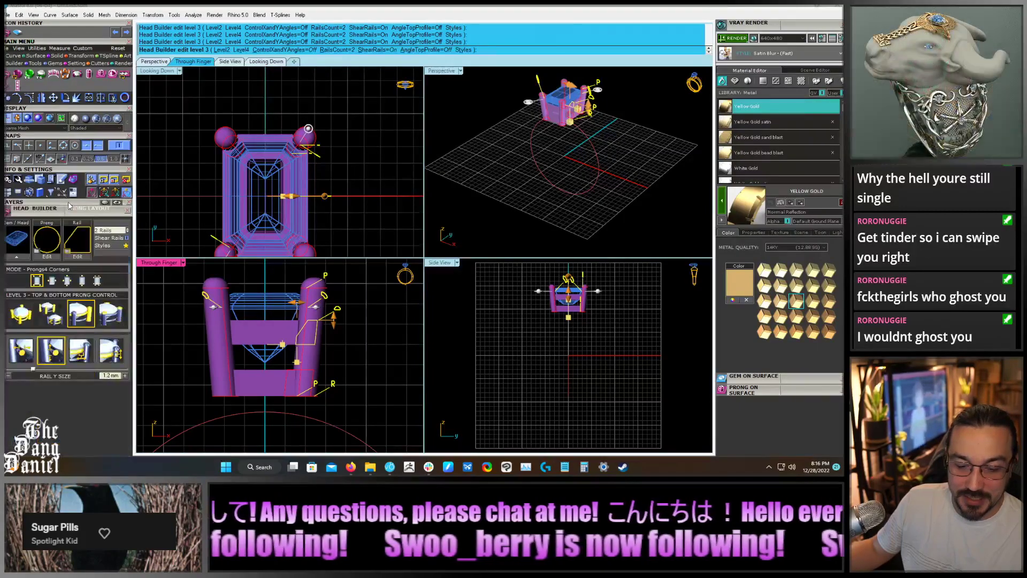
pyautogui.click(69, 204)
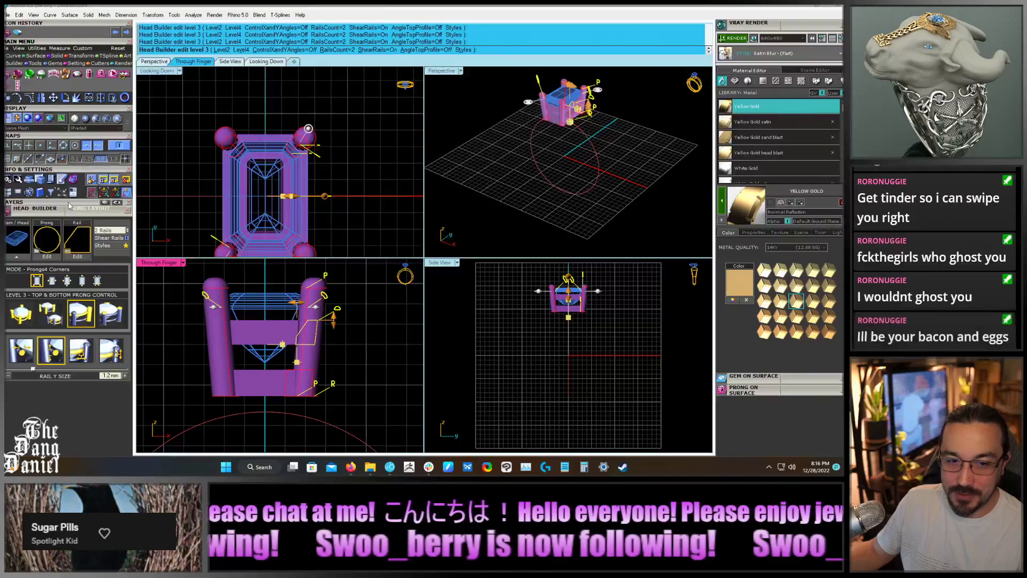
pyautogui.click(68, 136)
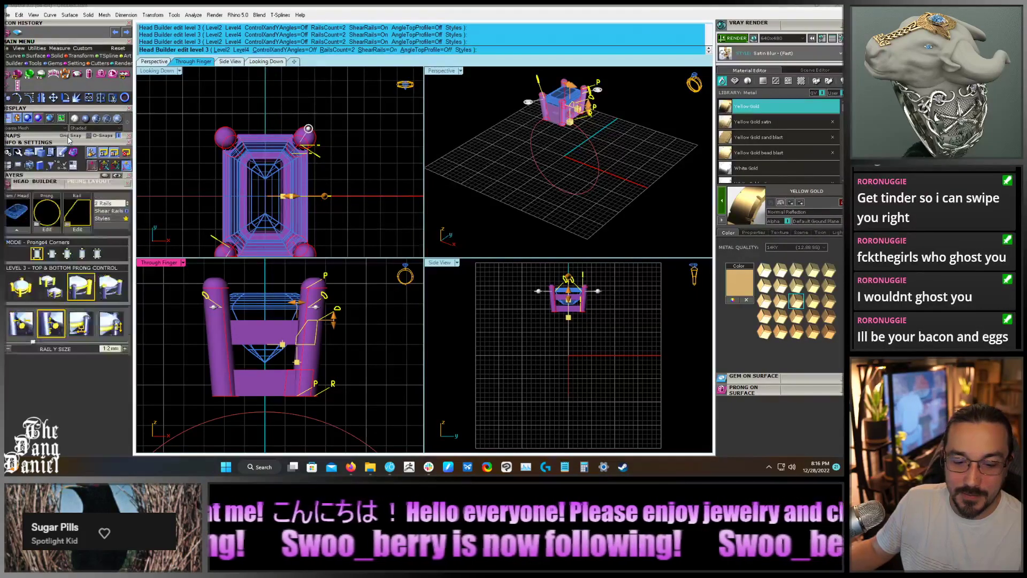
pyautogui.click(46, 137)
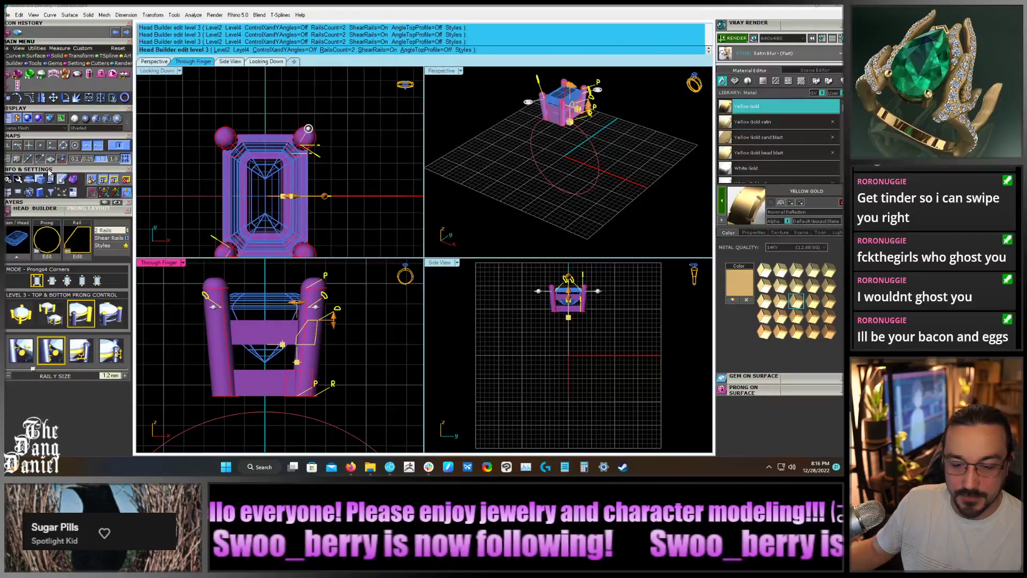
pyautogui.click(52, 202)
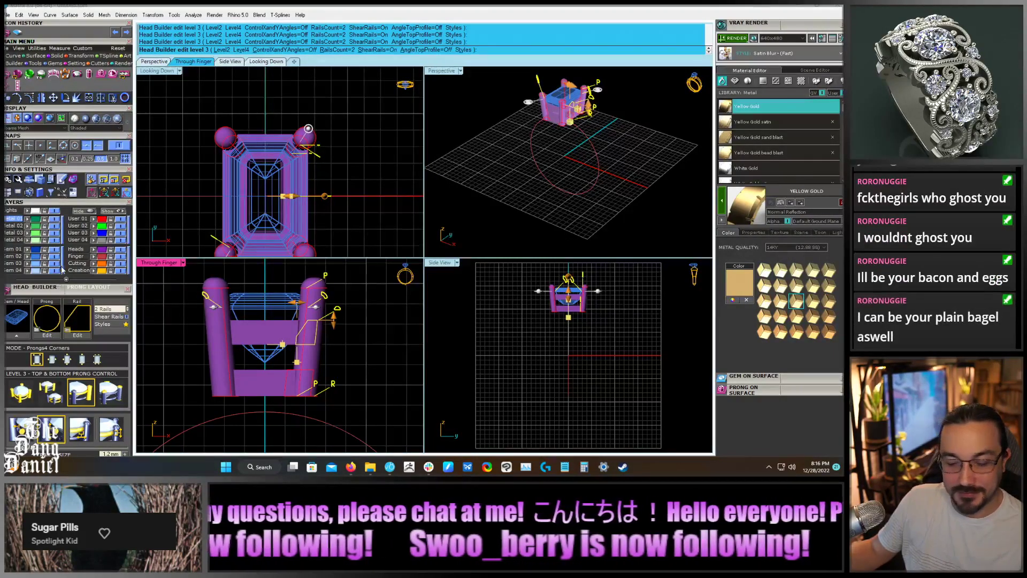
pyautogui.click(68, 291)
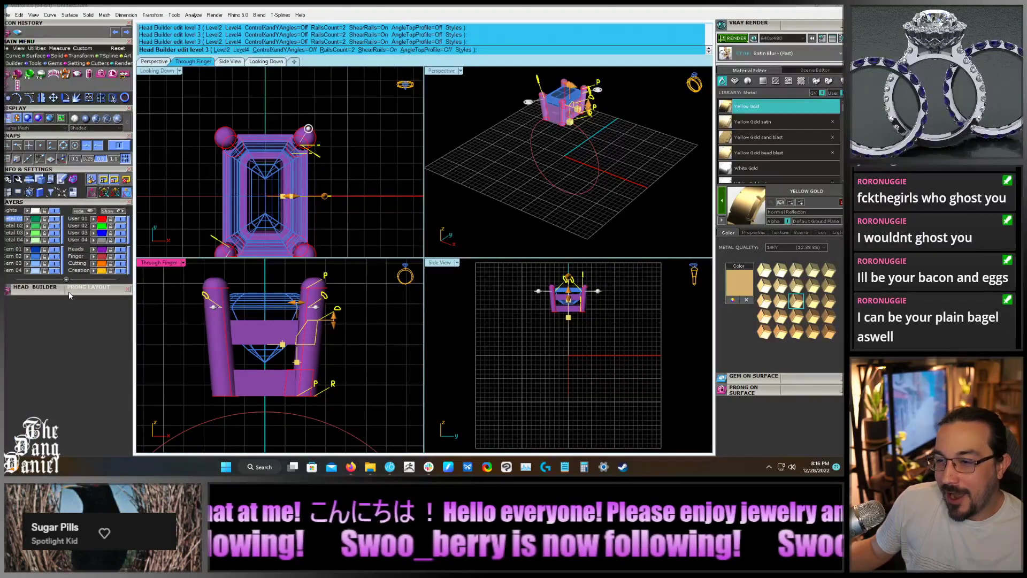
pyautogui.click(68, 292)
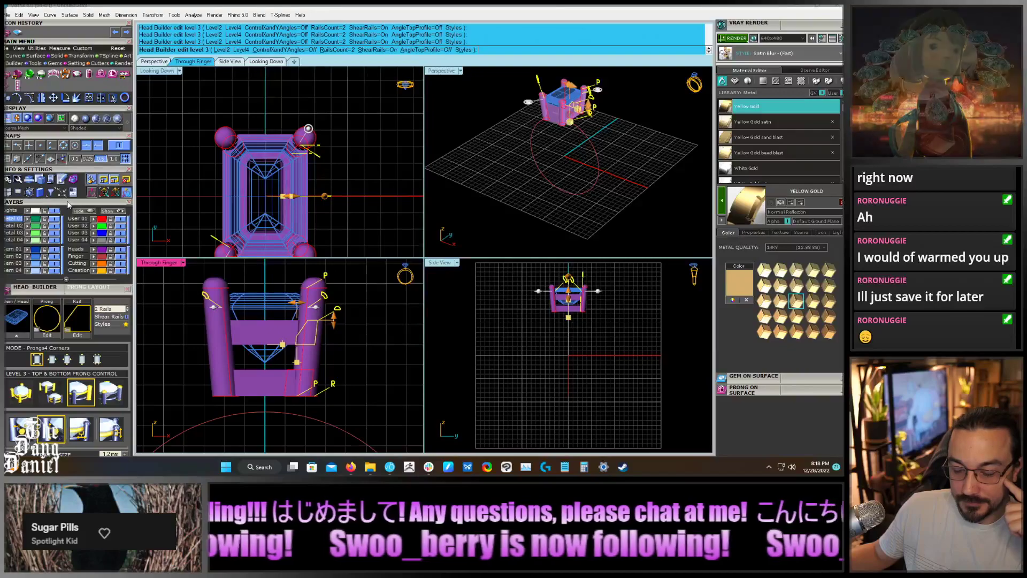
# Drop the head to -5.05 mm, lower the rail, set prongs 0.70 mm above girdle, then build
pyautogui.click(21, 392)
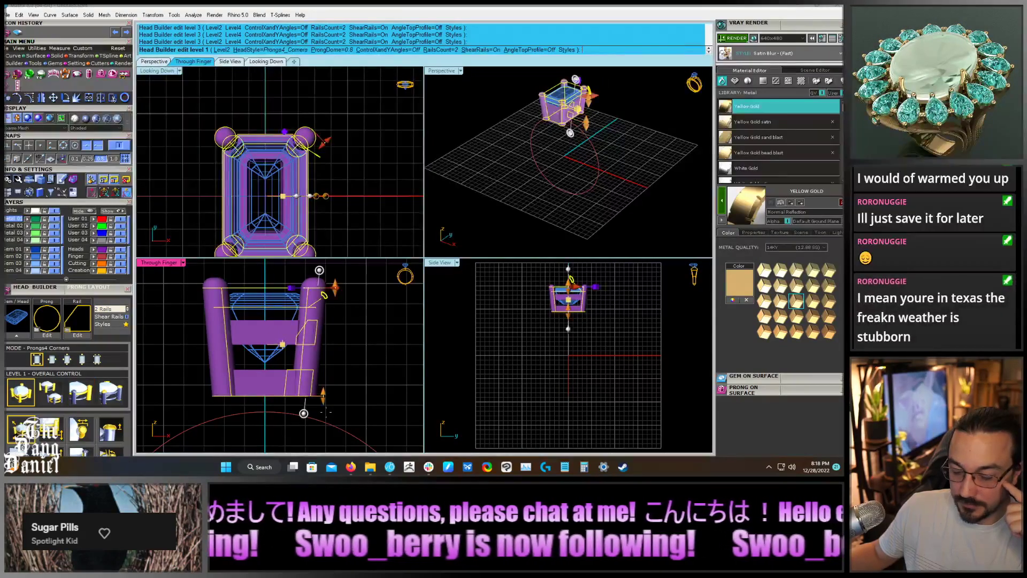
pyautogui.moveTo(323, 397); pyautogui.dragTo(321, 410)
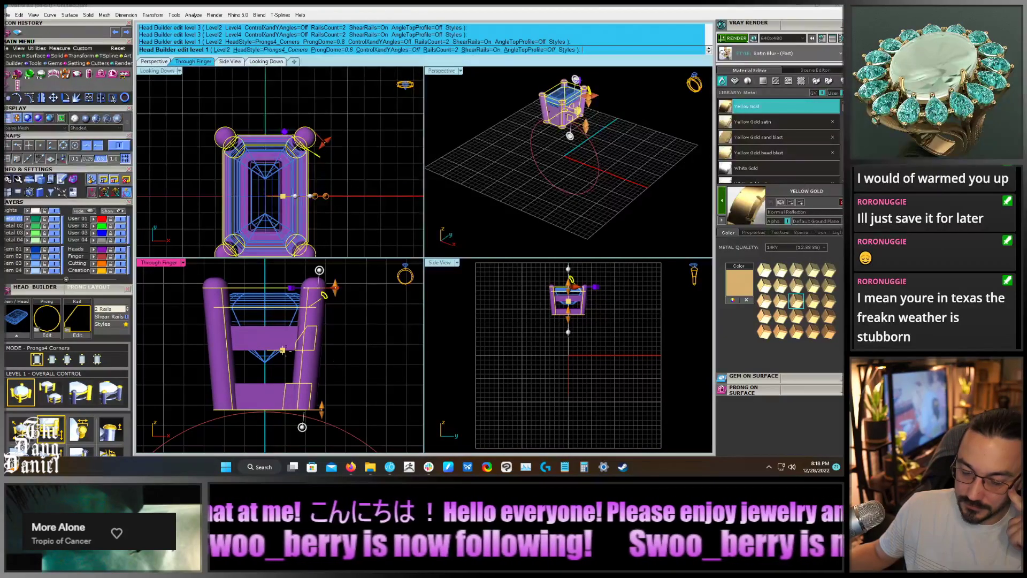
pyautogui.moveTo(283, 350); pyautogui.dragTo(283, 354)
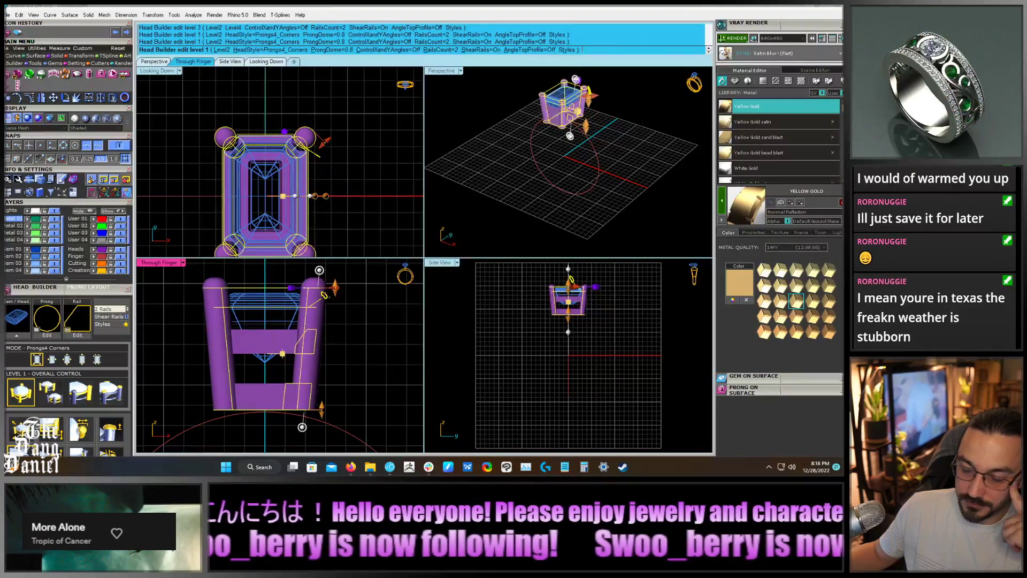
pyautogui.moveTo(335, 287); pyautogui.dragTo(334, 293)
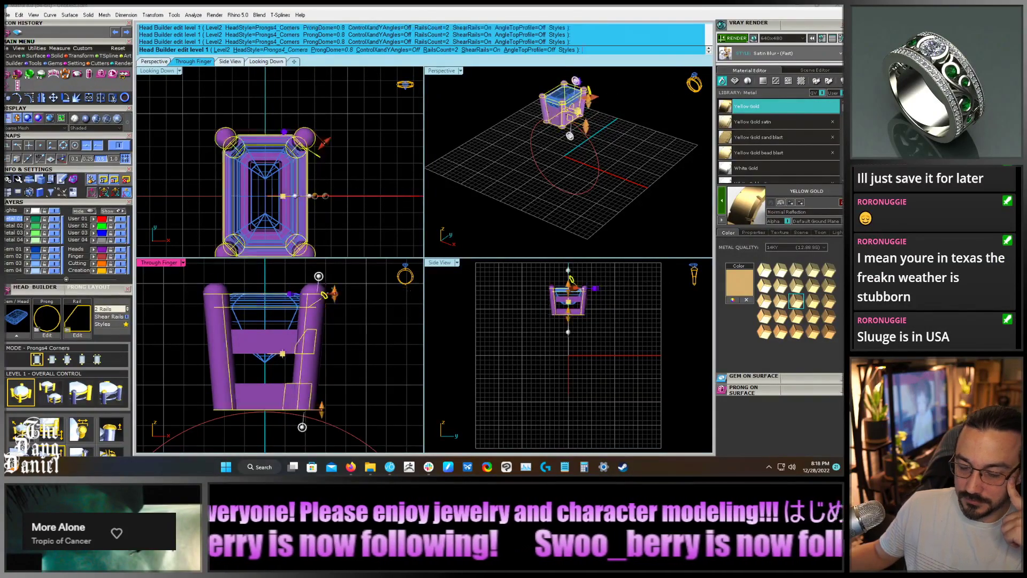
pyautogui.rightClick(373, 294)
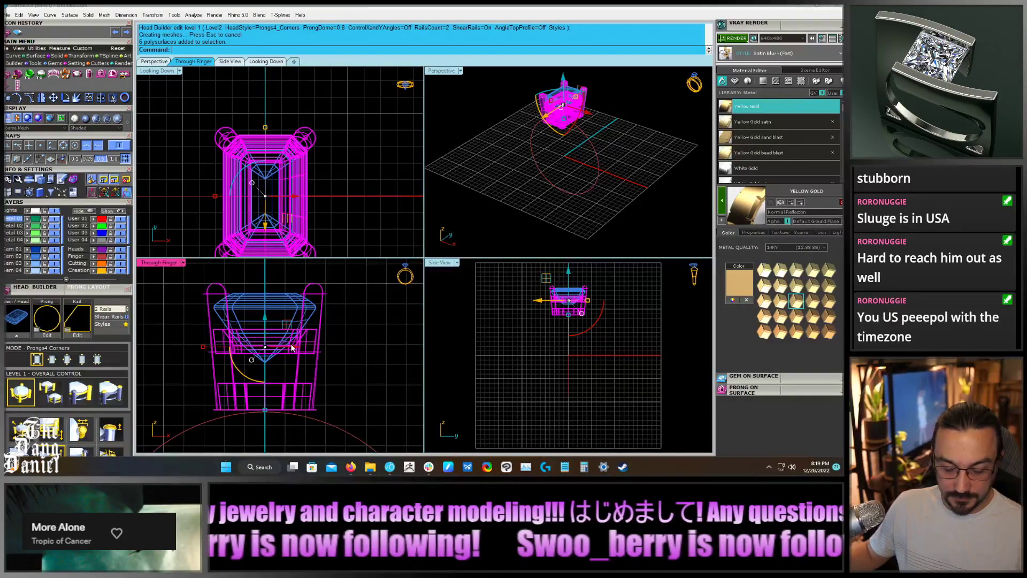
# Ungroup the head parts and pull the head alone onto the finger rail
pyautogui.write('ungroup')
pyautogui.press('Return')
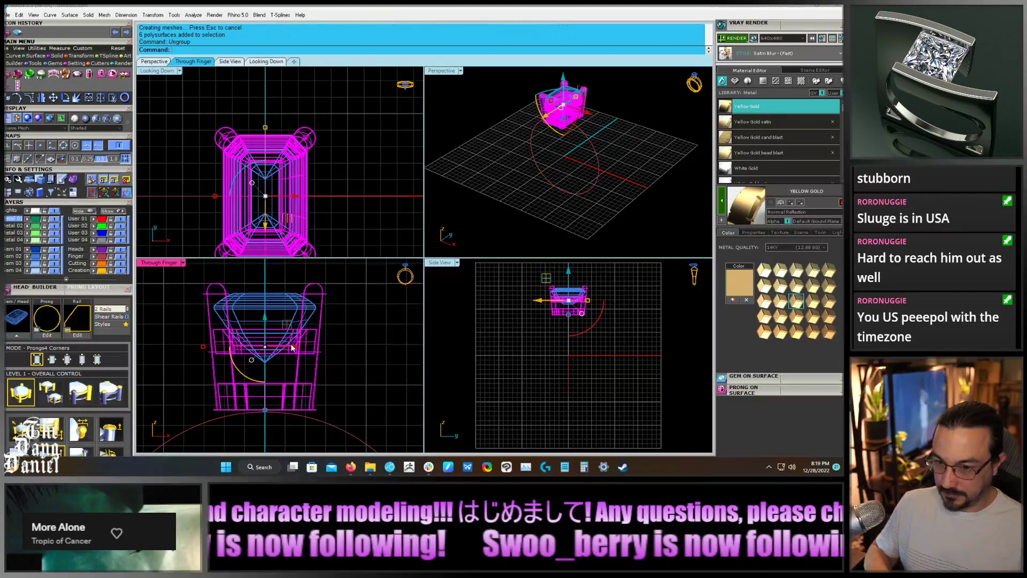
pyautogui.keyDown('ctrl'); pyautogui.click(292, 348); pyautogui.keyUp('ctrl')
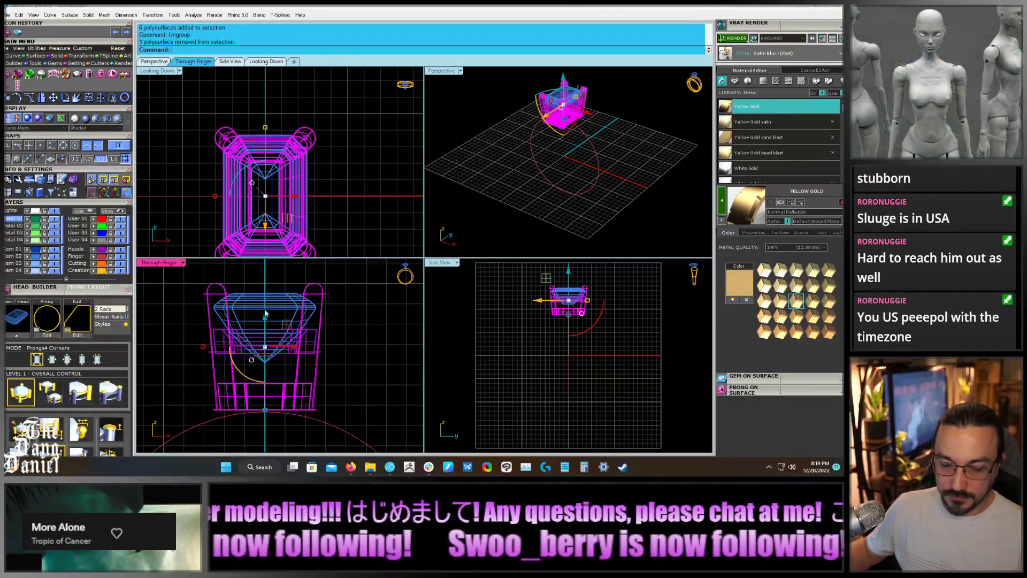
pyautogui.click(54, 74)
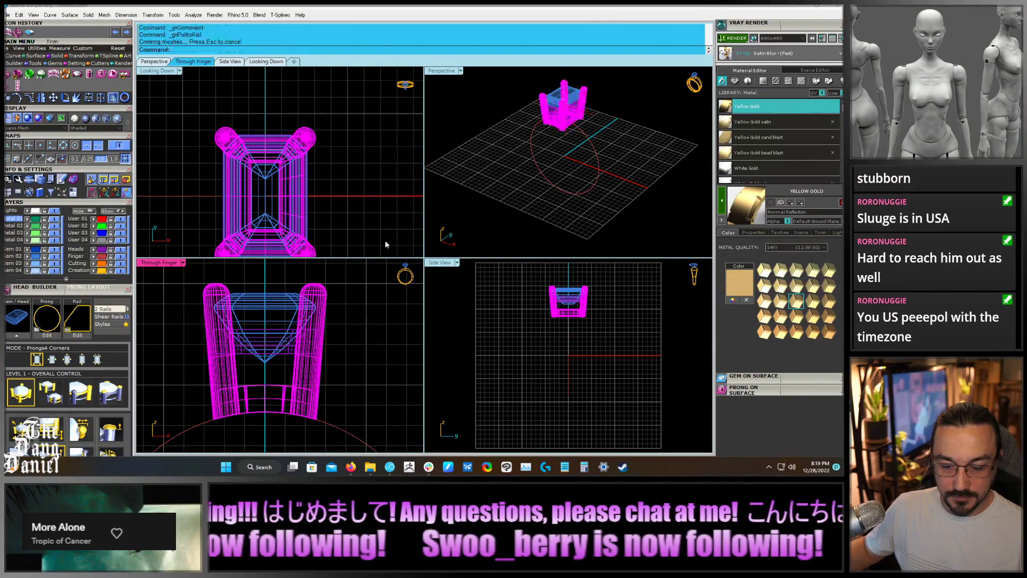
pyautogui.click(360, 335)
# Orbit and zoom the Perspective and top views to inspect the finished head
pyautogui.moveTo(523, 202); pyautogui.dragTo(537, 102, button='right')
pyautogui.scroll(8, 556, 89)
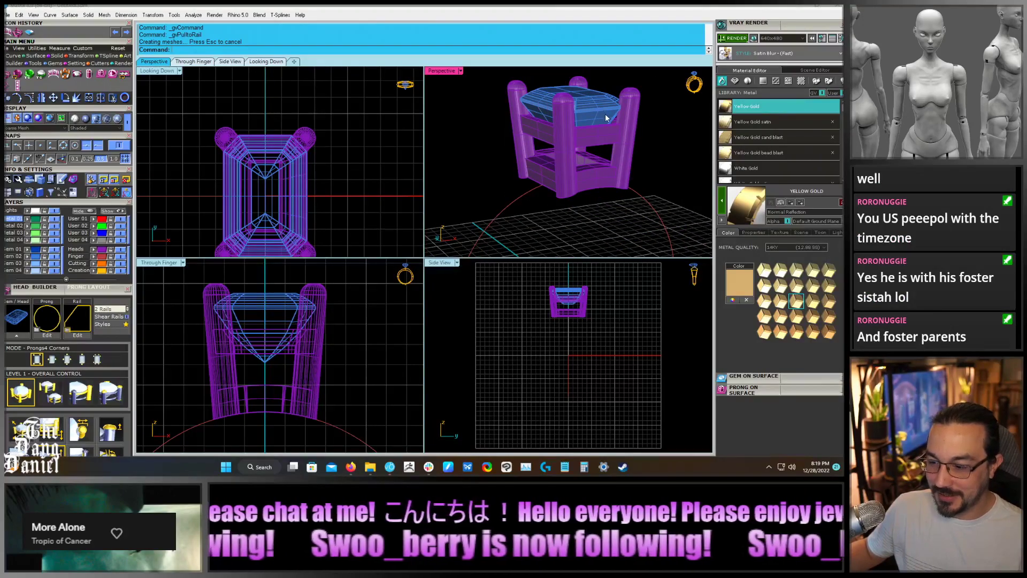
pyautogui.moveTo(603, 119); pyautogui.dragTo(569, 126, button='right')
pyautogui.scroll(-3, 541, 106)
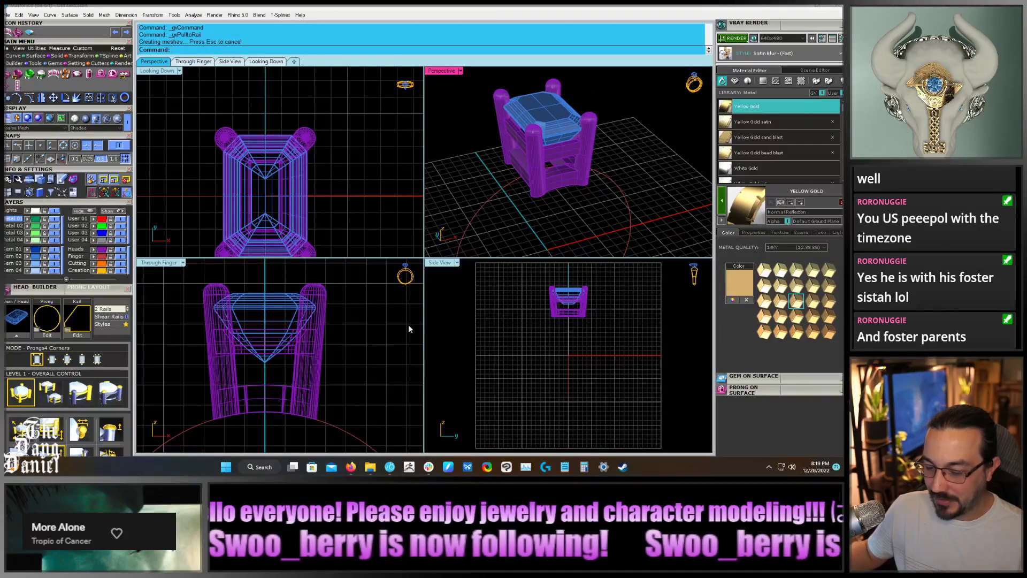
pyautogui.scroll(3, 551, 134)
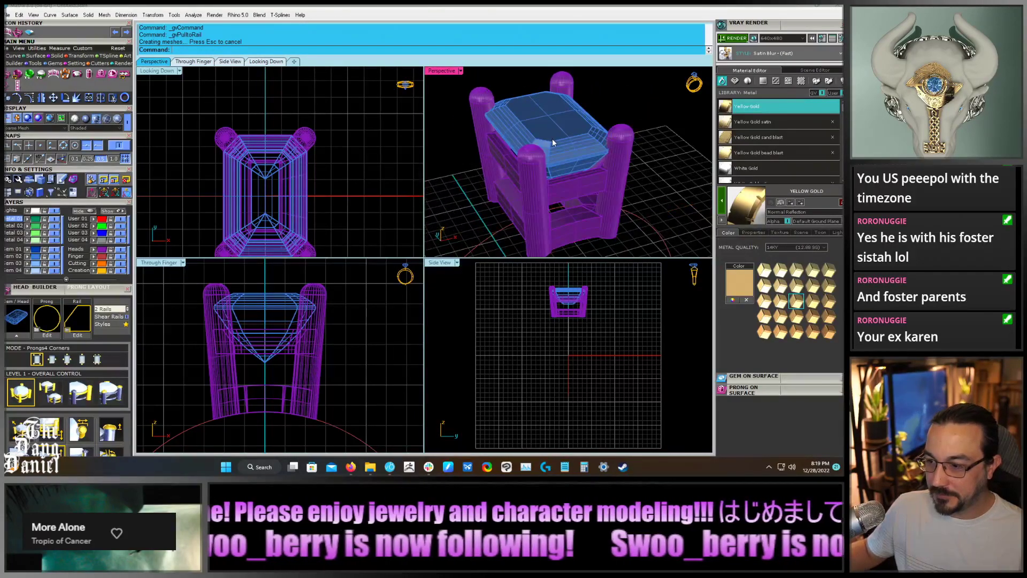
pyautogui.moveTo(546, 122); pyautogui.dragTo(542, 172, button='right')
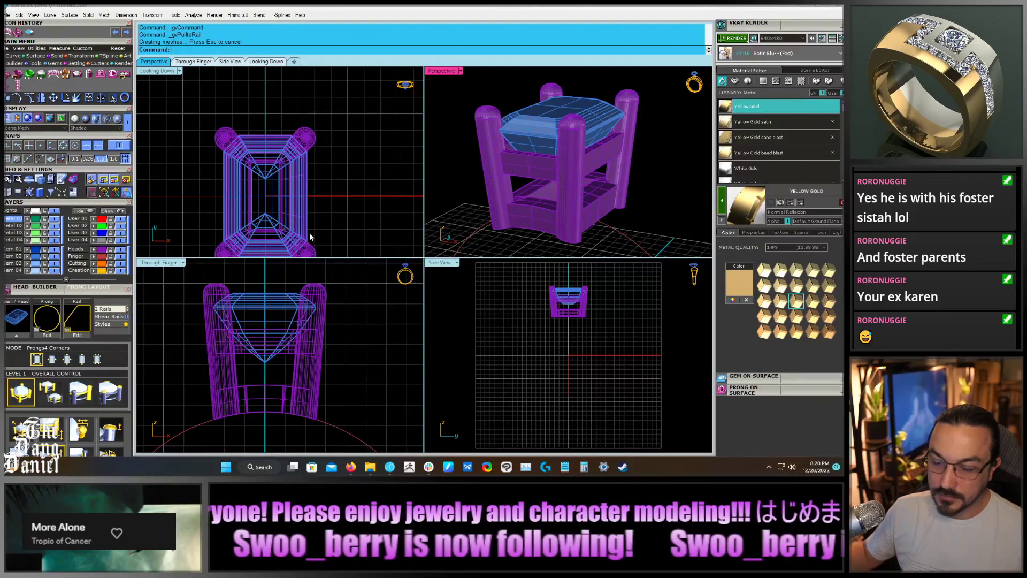
pyautogui.click(327, 223)
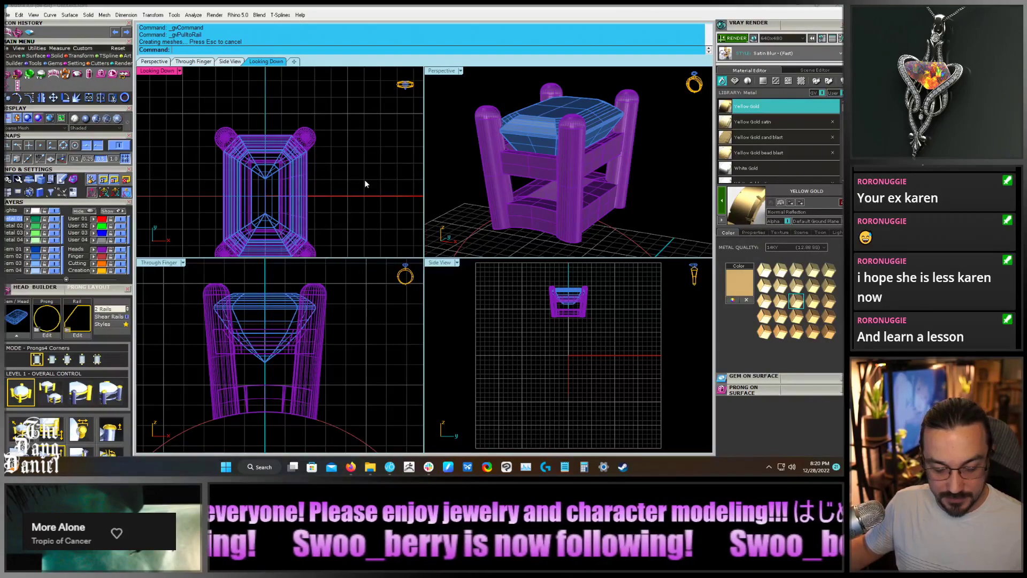
pyautogui.moveTo(276, 214); pyautogui.dragTo(300, 183, button='right')
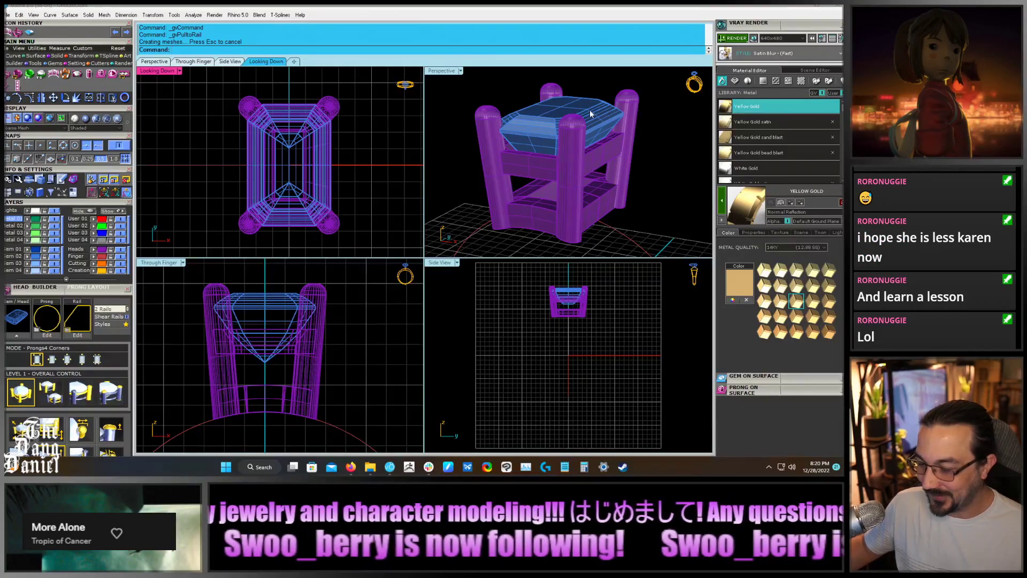
pyautogui.scroll(-3, 588, 107)
pyautogui.moveTo(586, 101); pyautogui.dragTo(610, 169, button='right')
pyautogui.scroll(-2, 271, 322)
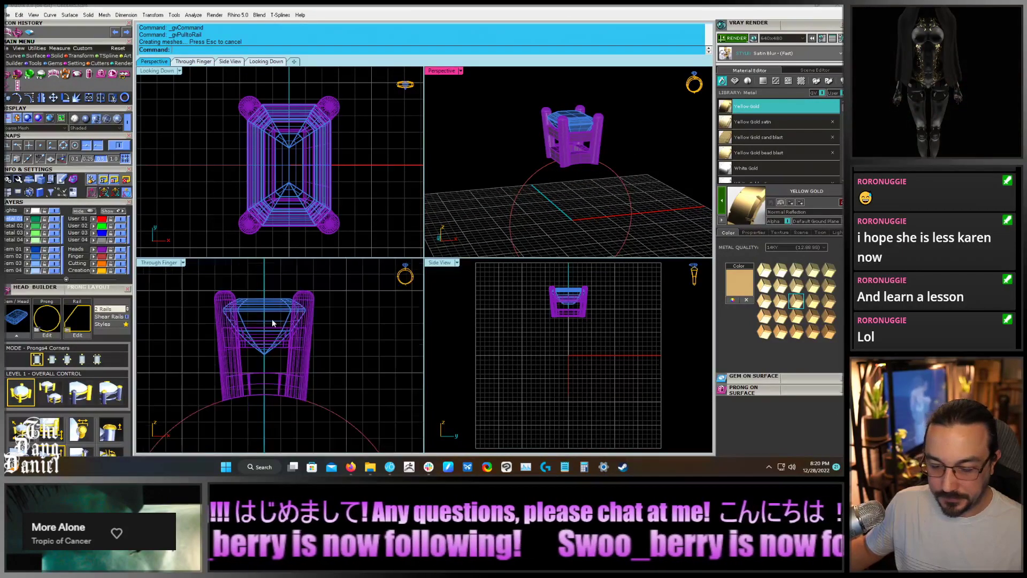
pyautogui.scroll(-3, 271, 321)
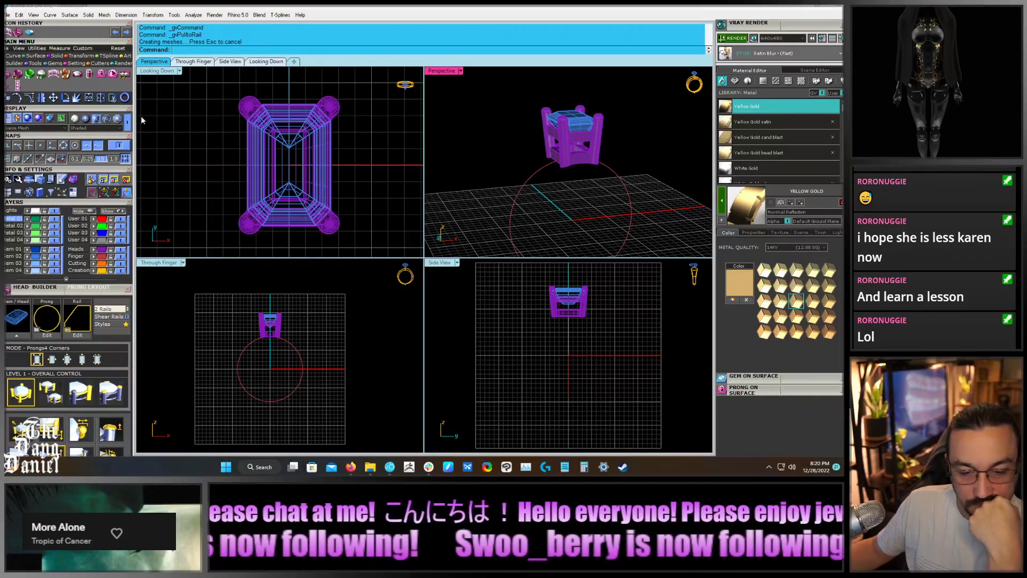
# Start an outside ring rail using the Climb_02_E profile
pyautogui.click(44, 63)
pyautogui.click(29, 75)
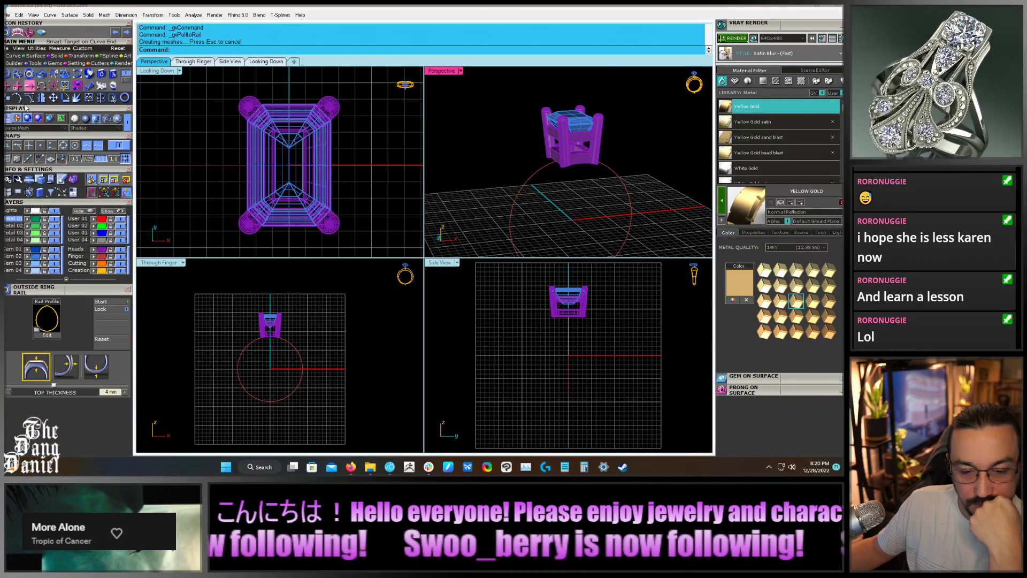
pyautogui.click(115, 306)
pyautogui.click(47, 320)
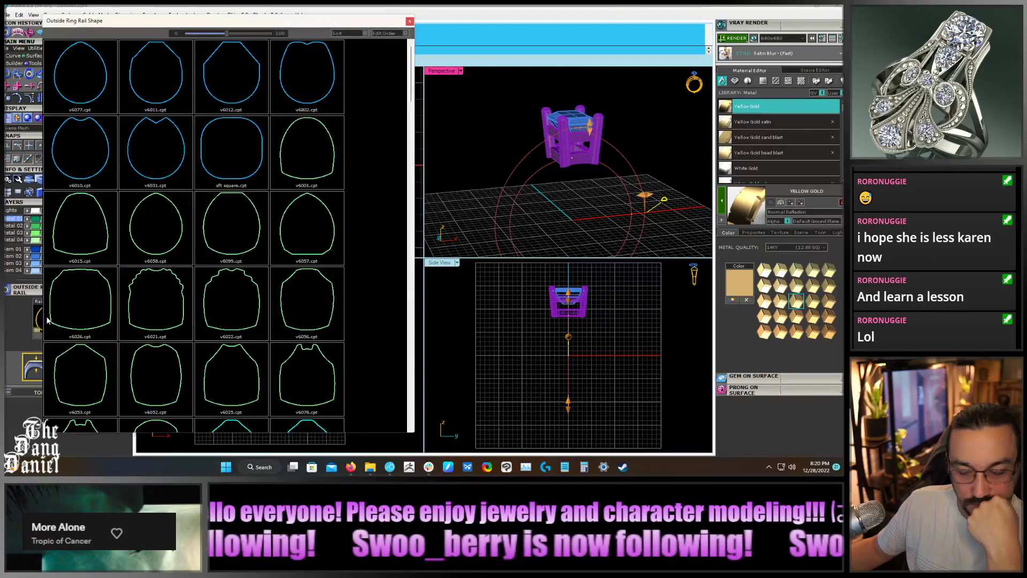
pyautogui.scroll(-3, 225, 321)
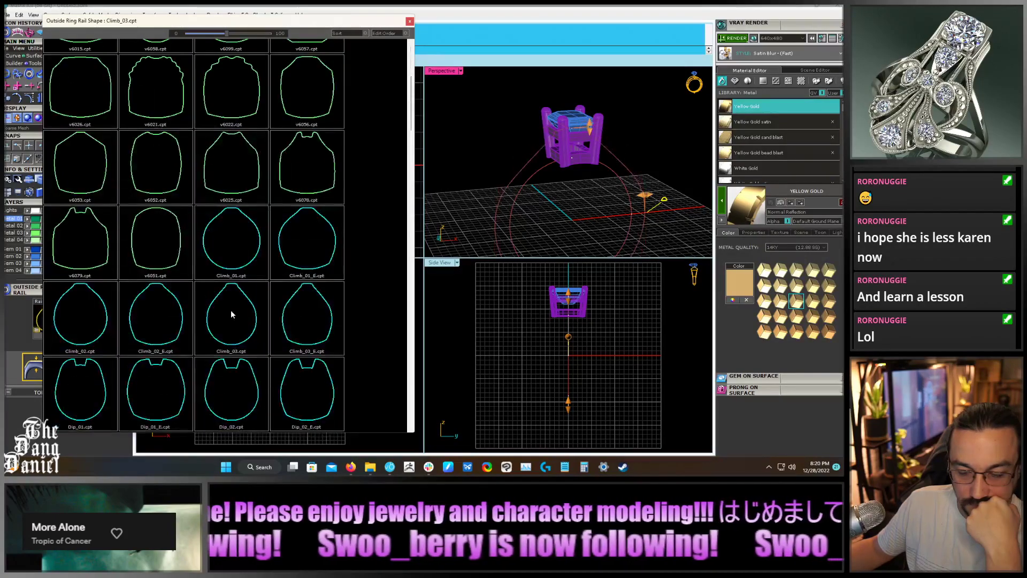
pyautogui.click(130, 320)
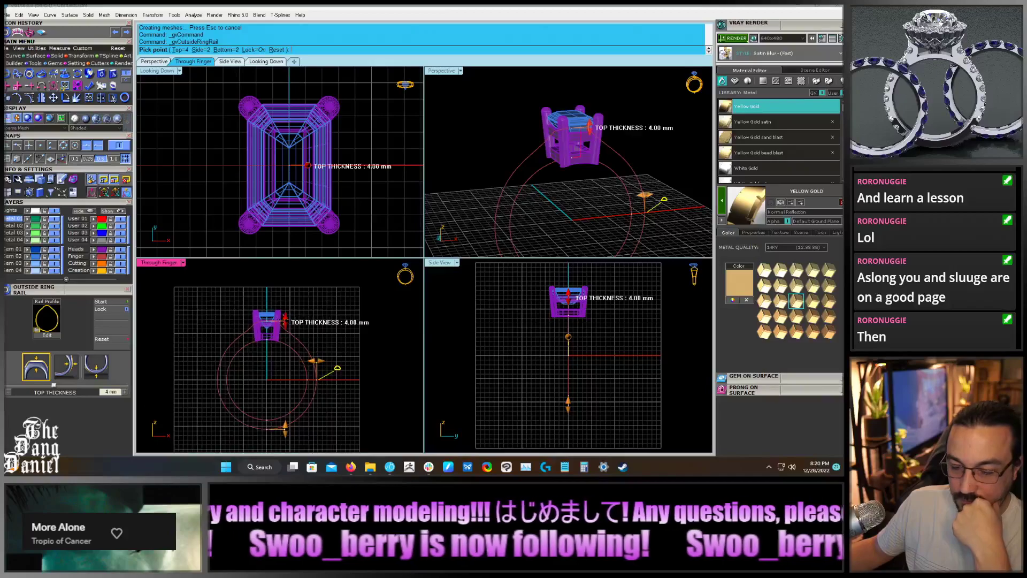
# Thicken the top of the outside ring rail to 4.42 mm
pyautogui.scroll(7, 283, 320)
pyautogui.moveTo(264, 324); pyautogui.dragTo(264, 319)
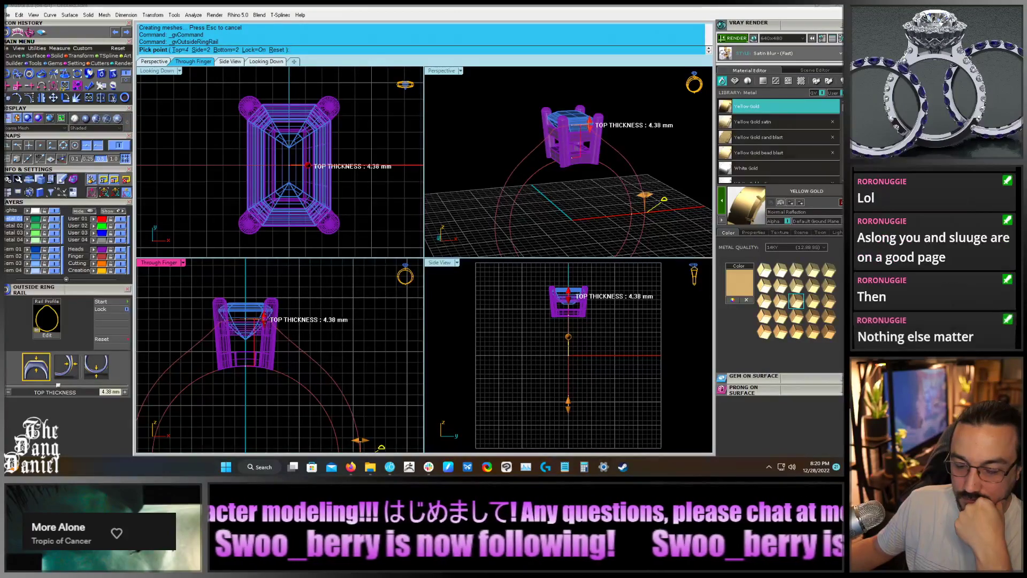
pyautogui.moveTo(58, 384); pyautogui.dragTo(58, 384)
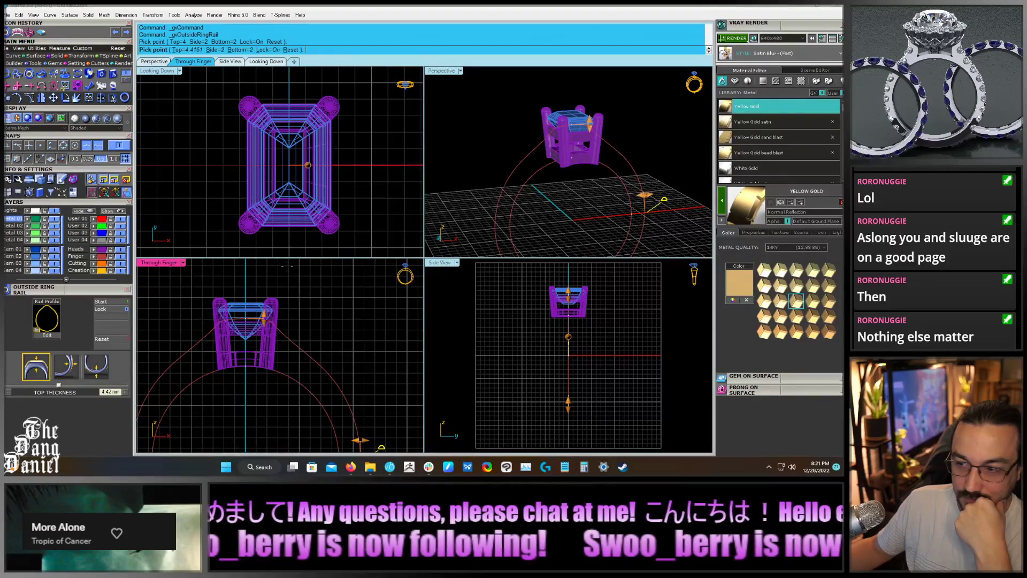
pyautogui.scroll(-9, 301, 292)
pyautogui.scroll(11, 299, 334)
pyautogui.scroll(-3, 234, 441)
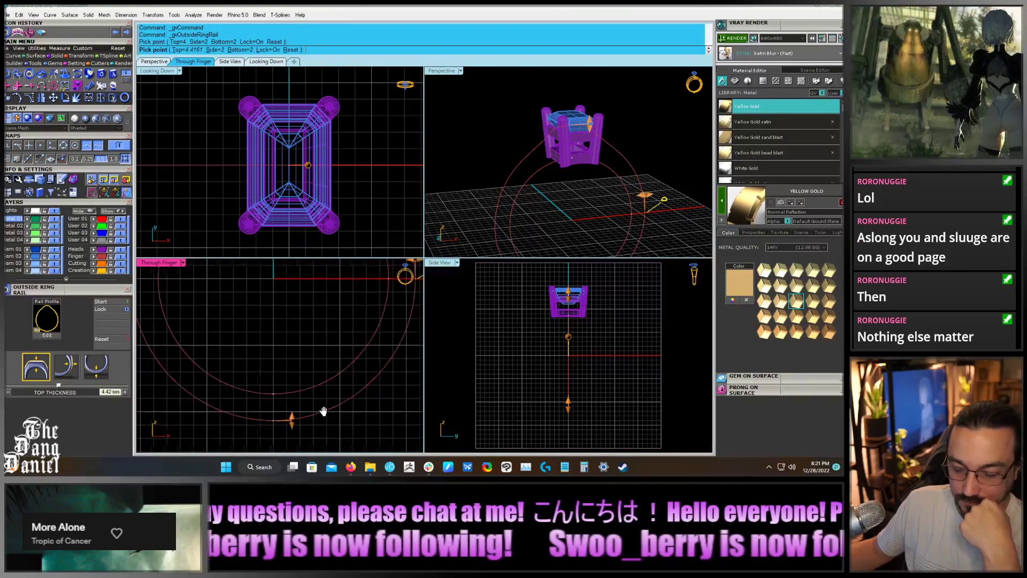
# Thin the rail bottom to 1.5 mm and finish the outside ring rail
pyautogui.click(96, 366)
pyautogui.moveTo(29, 385); pyautogui.dragTo(23, 385)
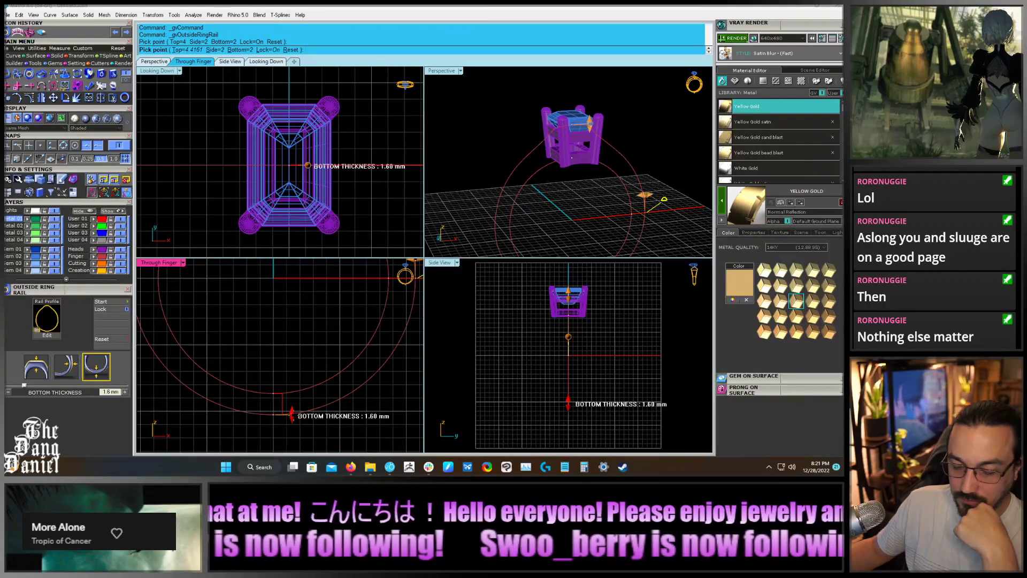
pyautogui.moveTo(291, 415); pyautogui.dragTo(291, 413)
pyautogui.moveTo(373, 317); pyautogui.dragTo(329, 410, button='right')
pyautogui.scroll(-6, 311, 379)
pyautogui.moveTo(294, 340); pyautogui.dragTo(312, 380, button='right')
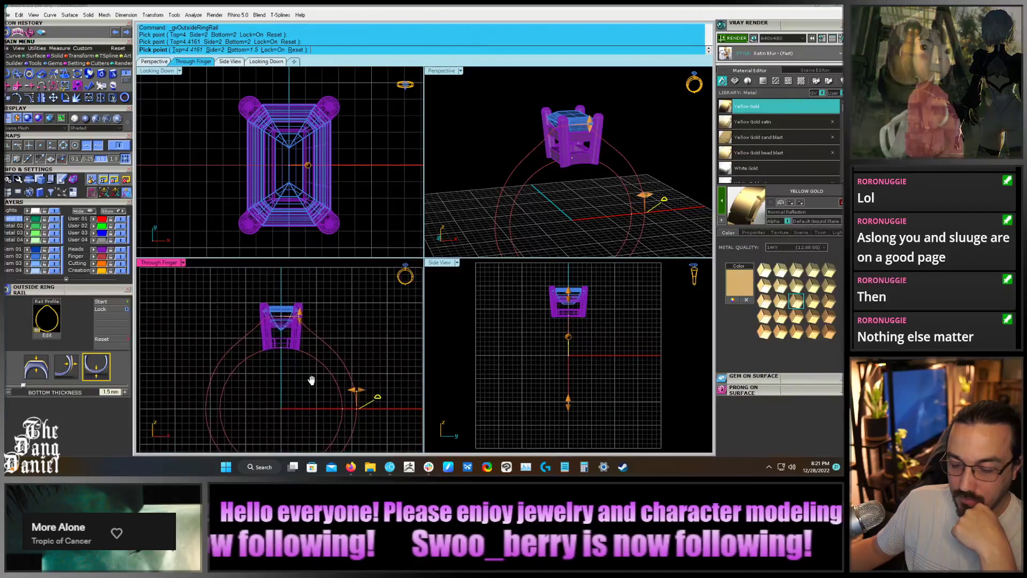
pyautogui.scroll(3, 311, 380)
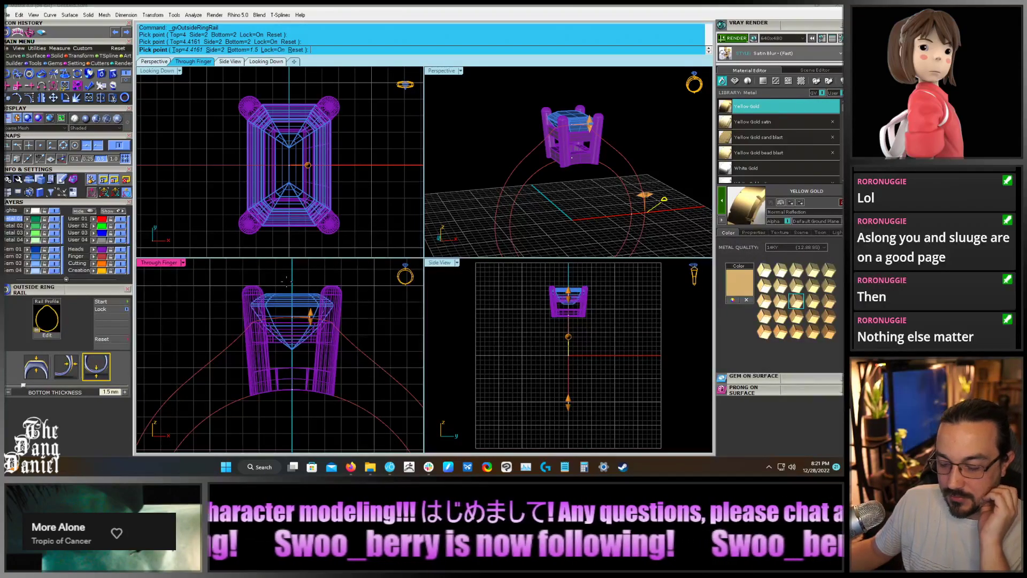
pyautogui.scroll(-4, 287, 278)
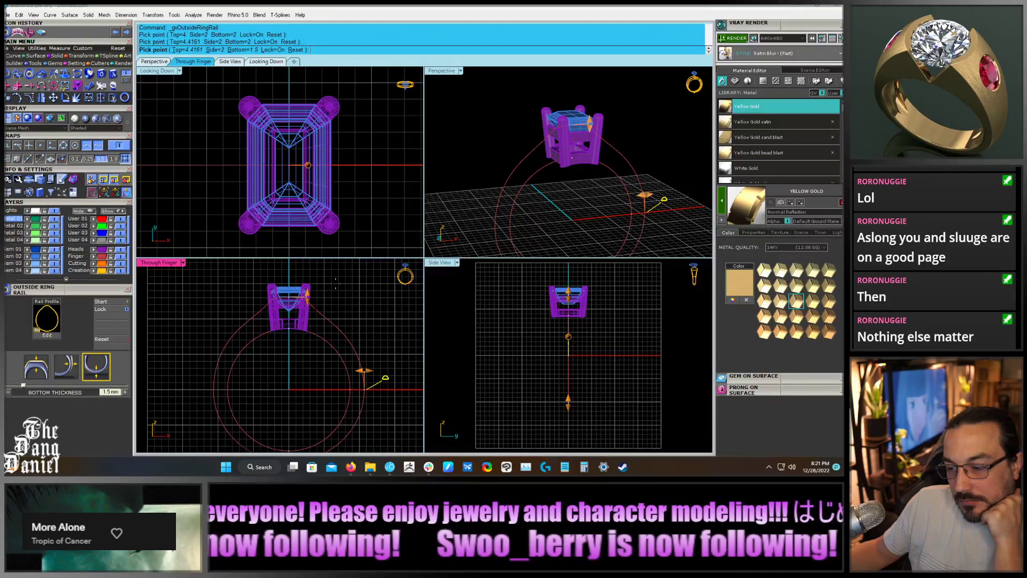
pyautogui.press('Return')
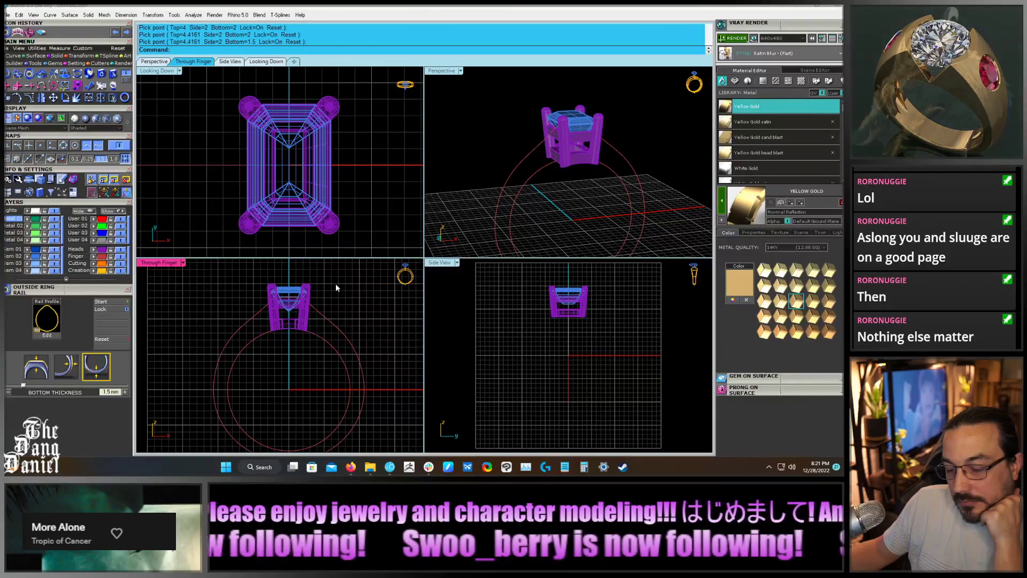
# Offset the inner ring rail circle twice to create the shoulder curves
pyautogui.click(266, 330)
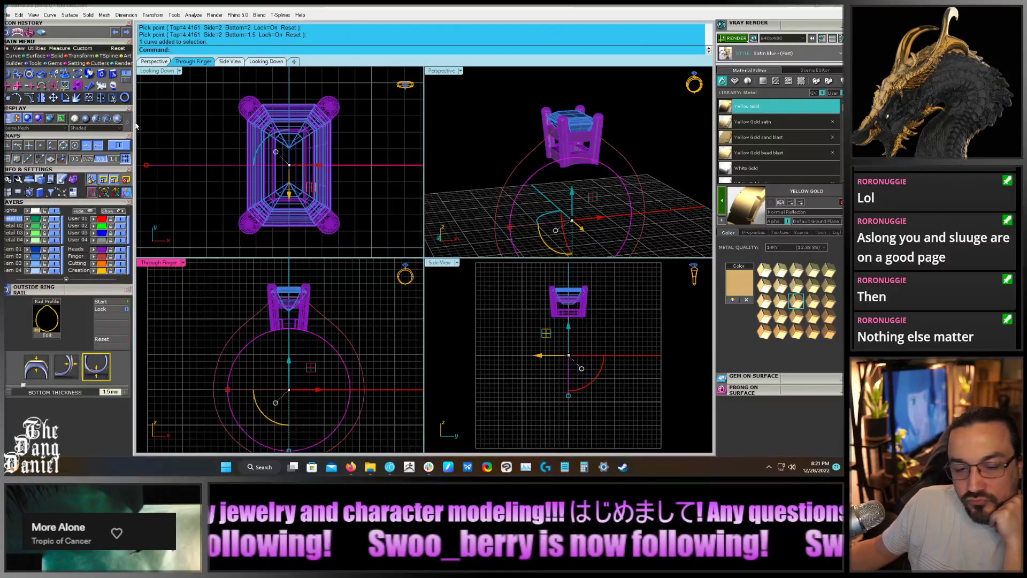
pyautogui.click(12, 56)
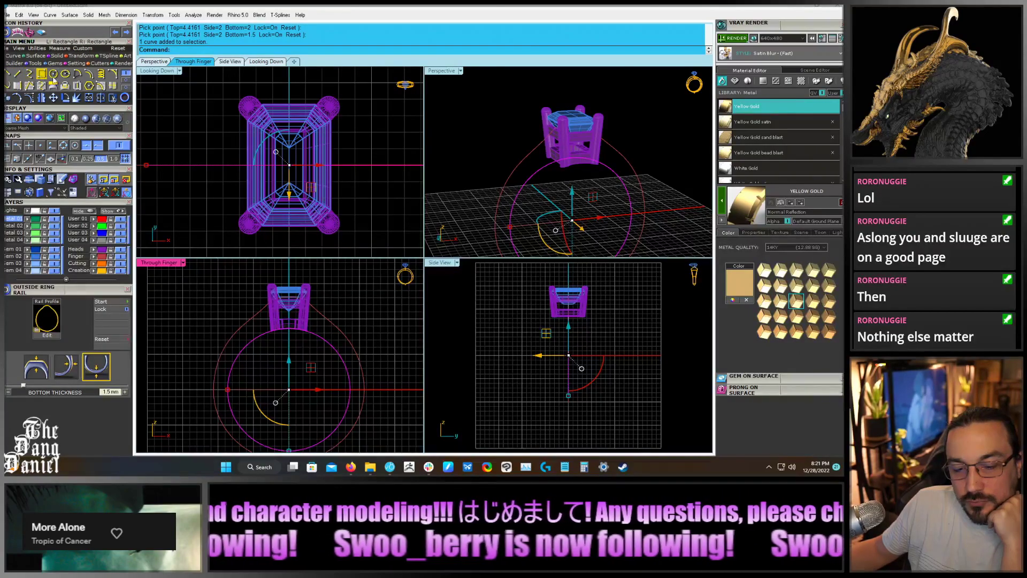
pyautogui.click(90, 85)
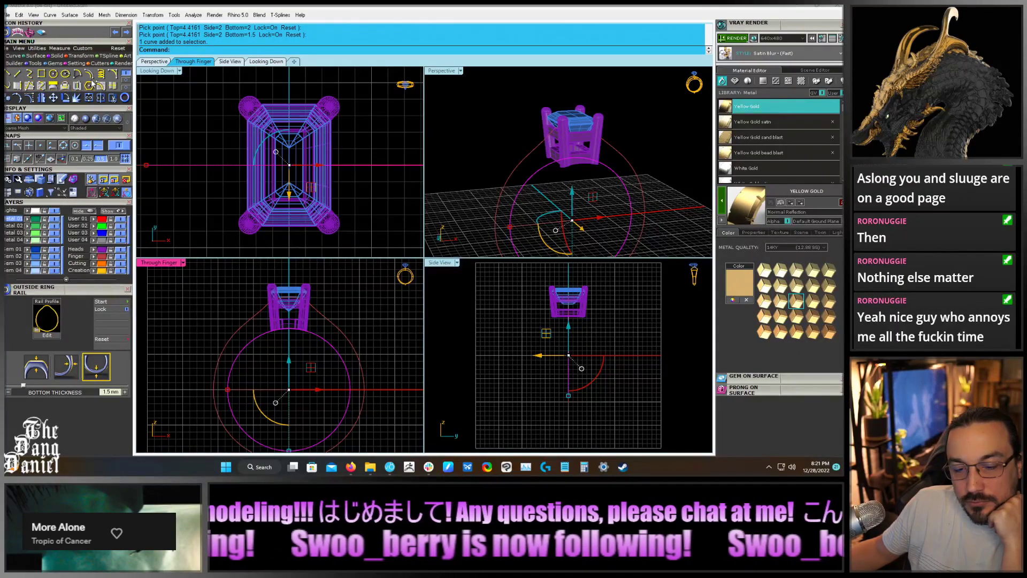
pyautogui.click(230, 315)
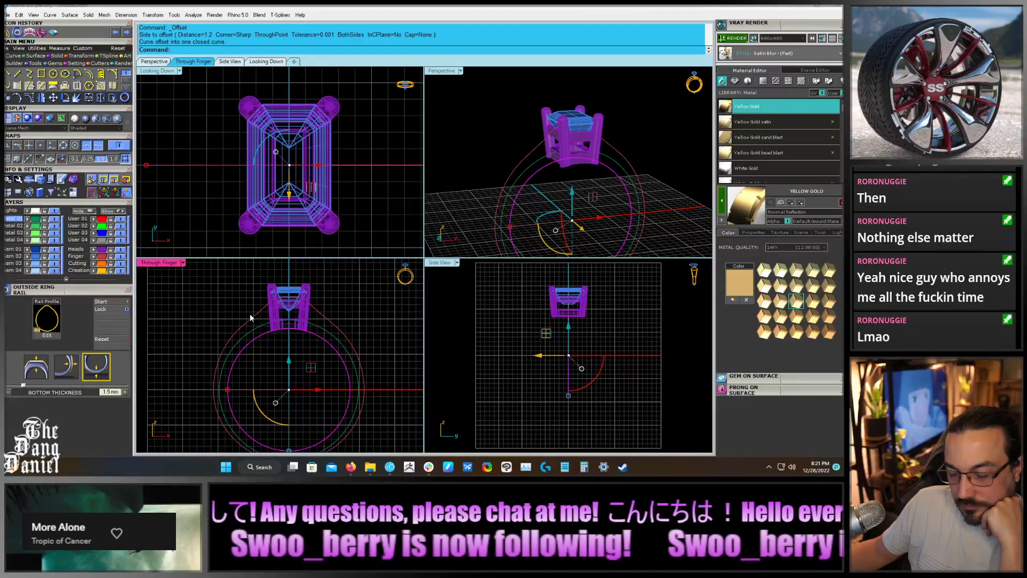
pyautogui.rightClick(256, 317)
pyautogui.click(288, 359)
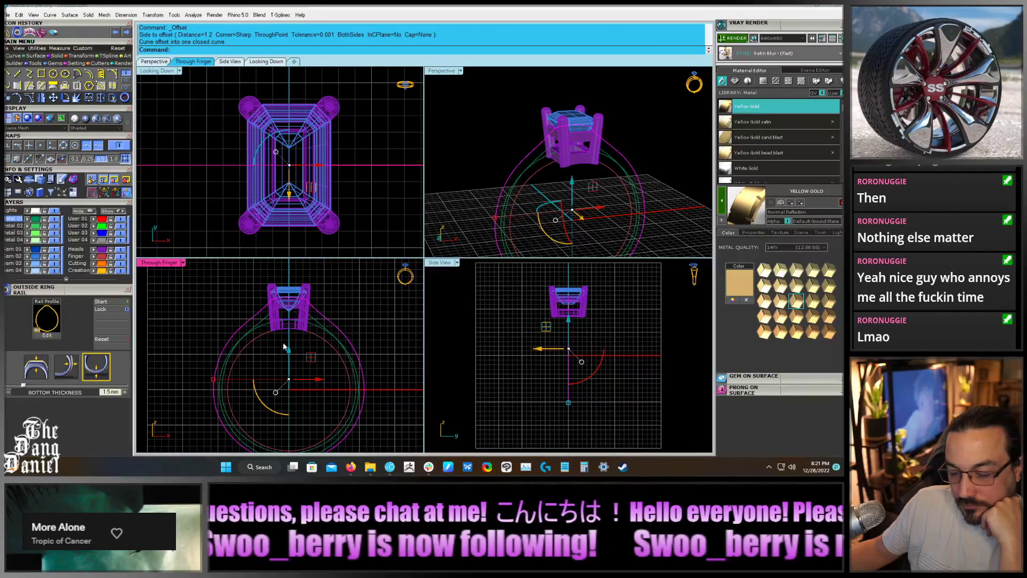
pyautogui.click(283, 343)
pyautogui.scroll(6, 255, 330)
pyautogui.moveTo(266, 328); pyautogui.dragTo(254, 319)
pyautogui.press('Escape')
pyautogui.click(259, 313)
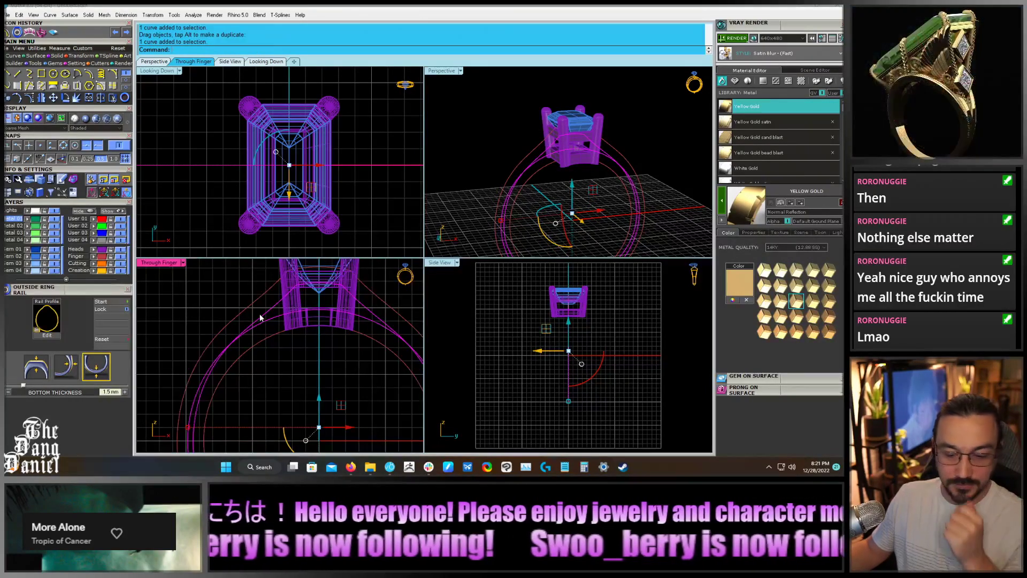
# Trim away the excess piece of ring curve
pyautogui.click(112, 98)
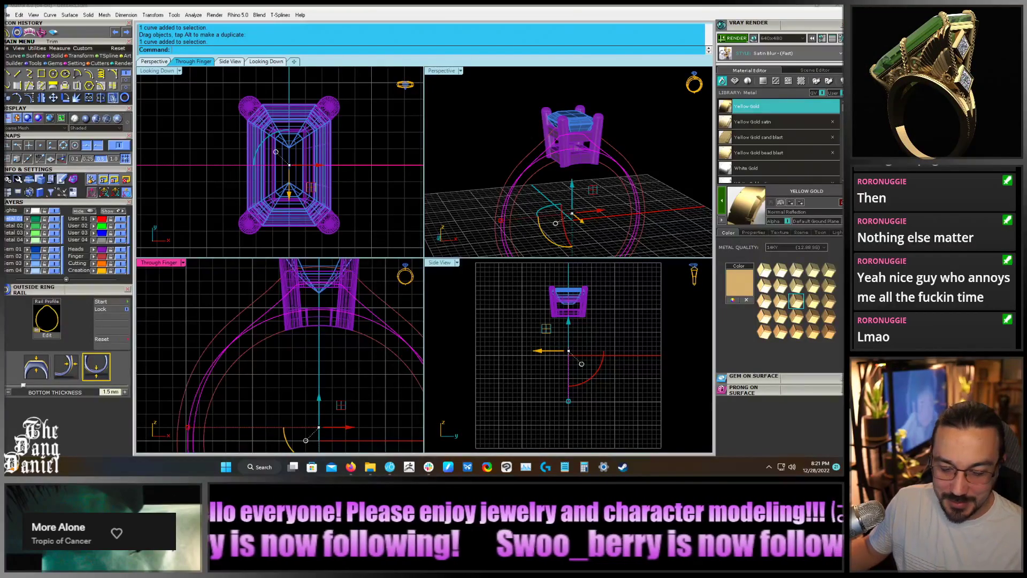
pyautogui.scroll(8, 224, 354)
pyautogui.click(192, 361)
pyautogui.scroll(-3, 199, 337)
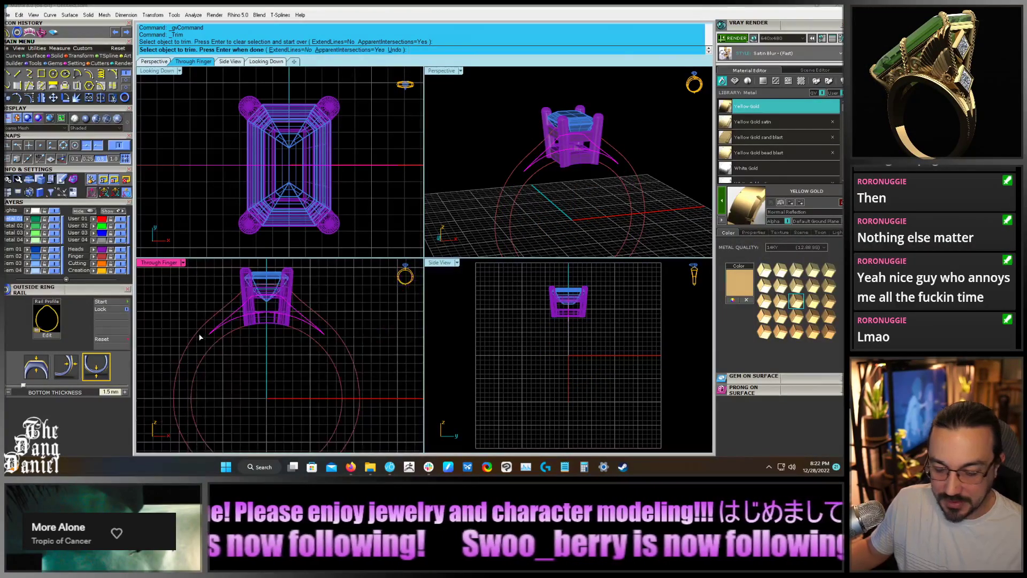
pyautogui.scroll(4, 239, 324)
pyautogui.press('Return')
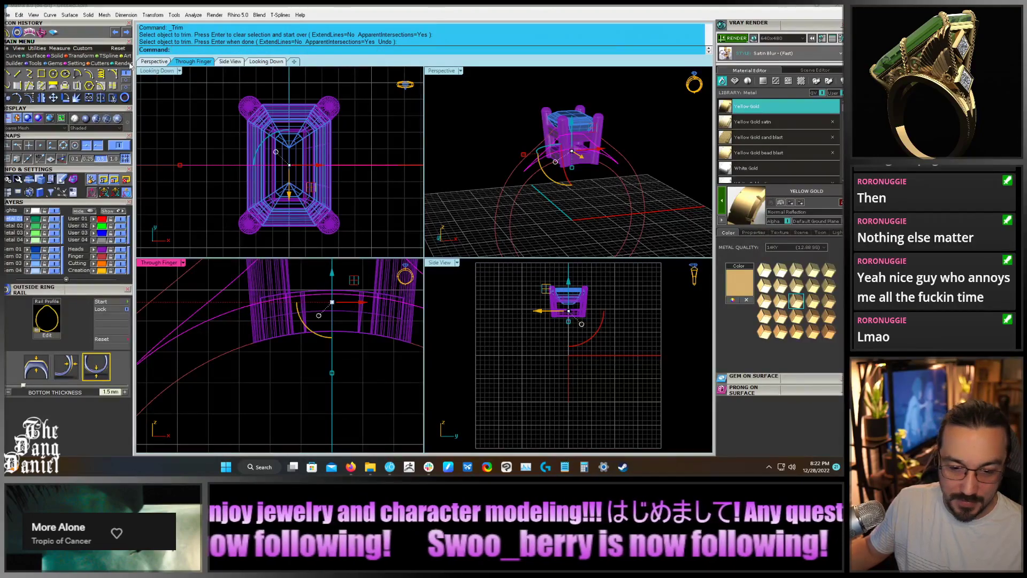
# Fillet the two shoulder curves together at 0.1
pyautogui.click(113, 74)
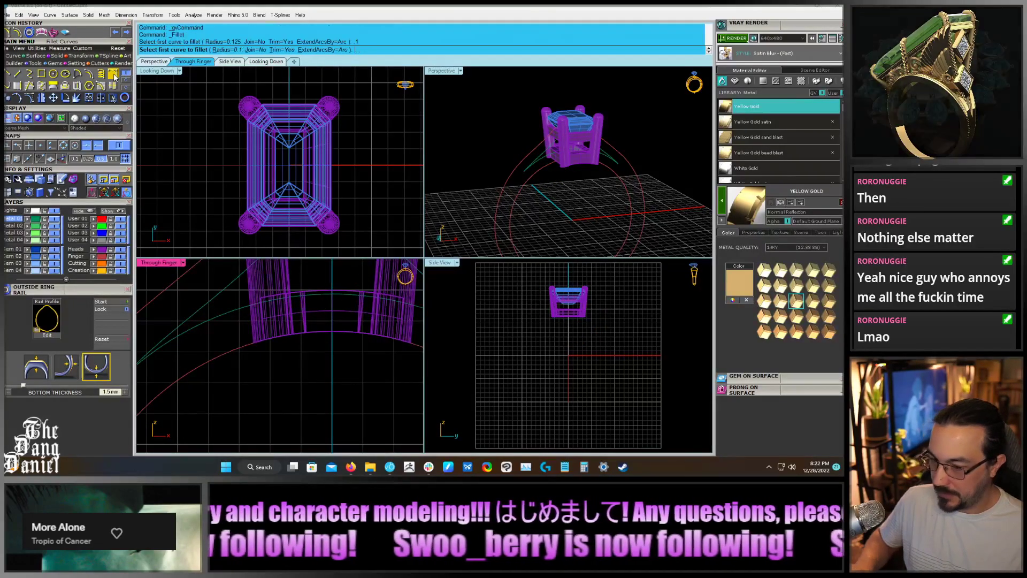
pyautogui.scroll(-2, 177, 353)
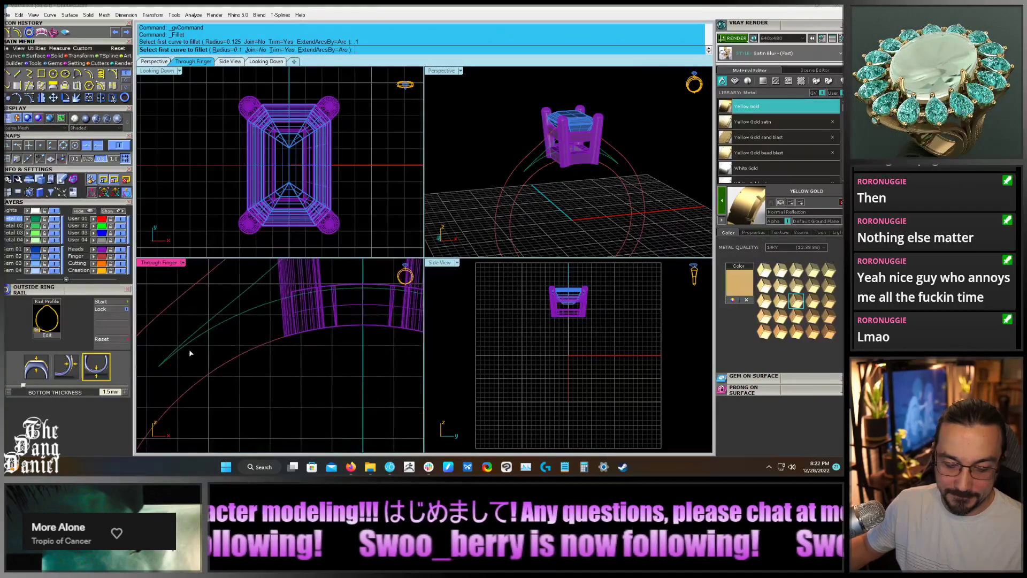
pyautogui.click(183, 348)
pyautogui.moveTo(326, 362); pyautogui.dragTo(234, 362, button='right')
pyautogui.click(349, 344)
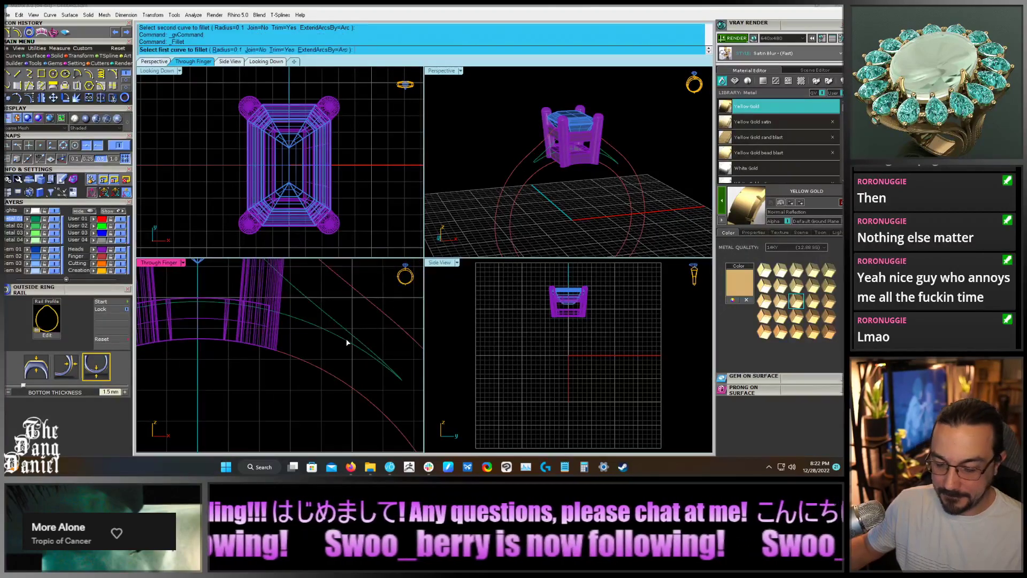
pyautogui.scroll(-4, 327, 339)
# Join the four curves under the head into one closed curve
pyautogui.click(347, 351)
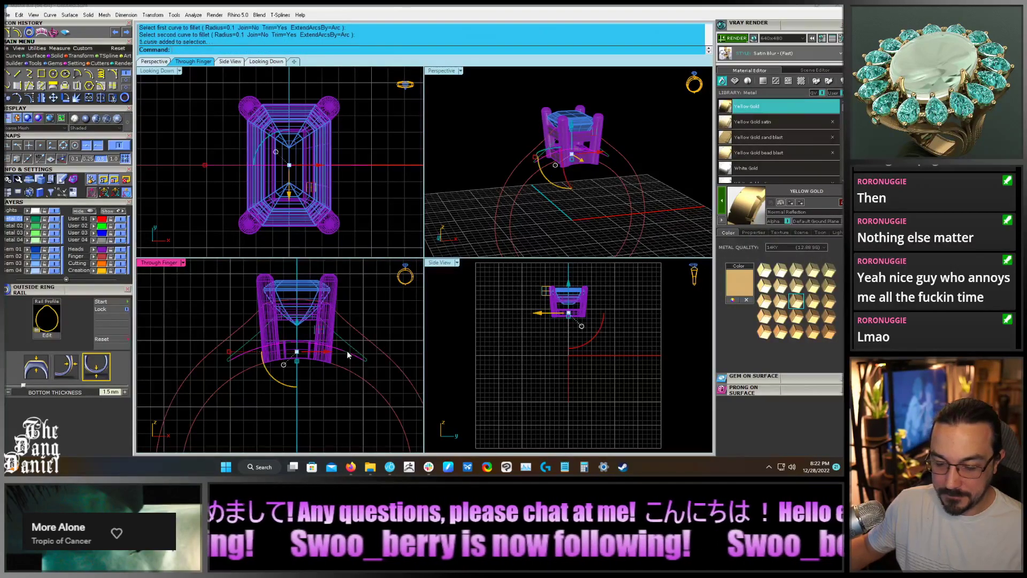
pyautogui.moveTo(371, 367); pyautogui.dragTo(360, 354)
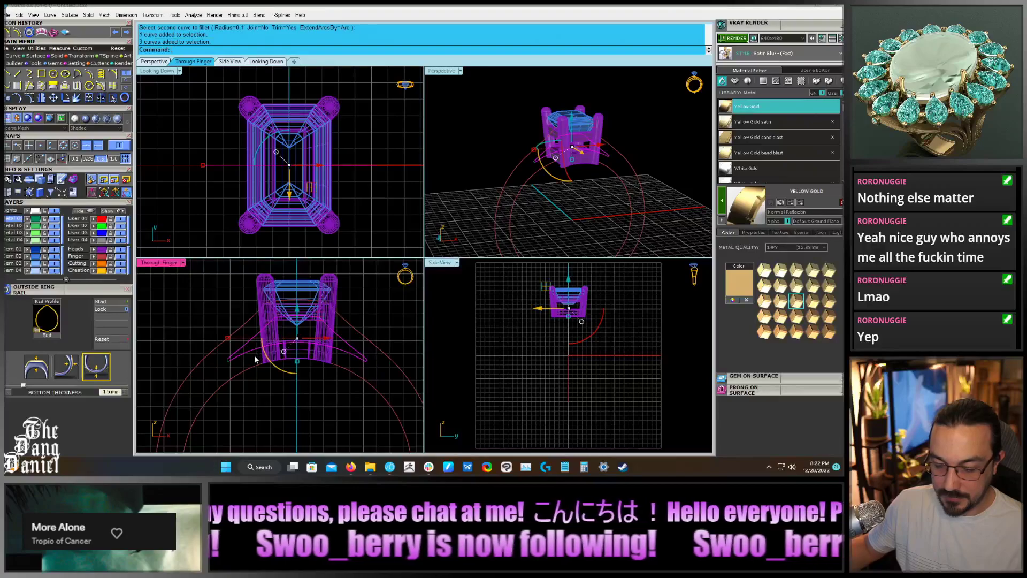
pyautogui.keyDown('shift'); pyautogui.moveTo(234, 364); pyautogui.dragTo(219, 357); pyautogui.keyUp('shift')
pyautogui.hotkey('ctrl', 'j')
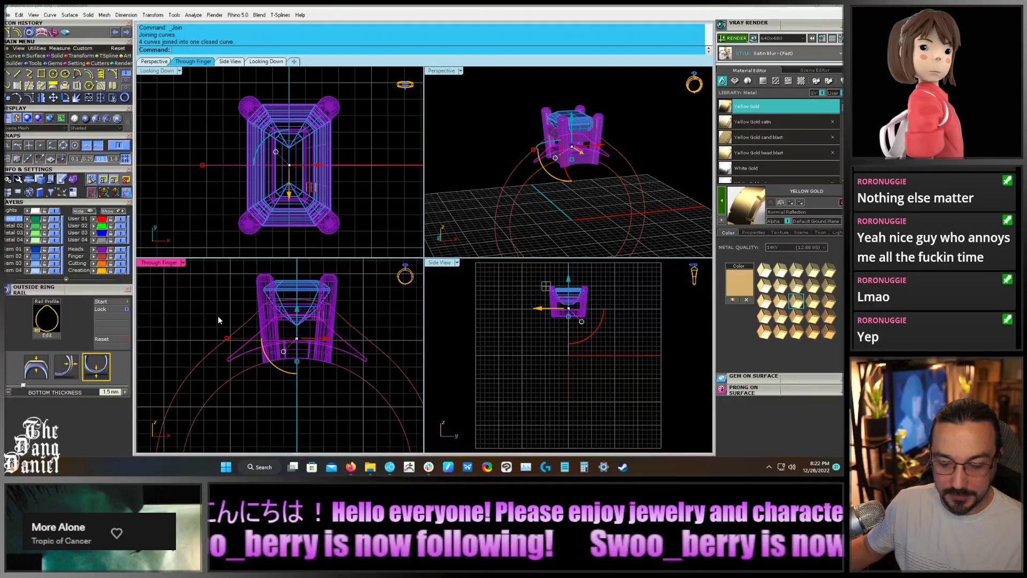
pyautogui.press('Escape')
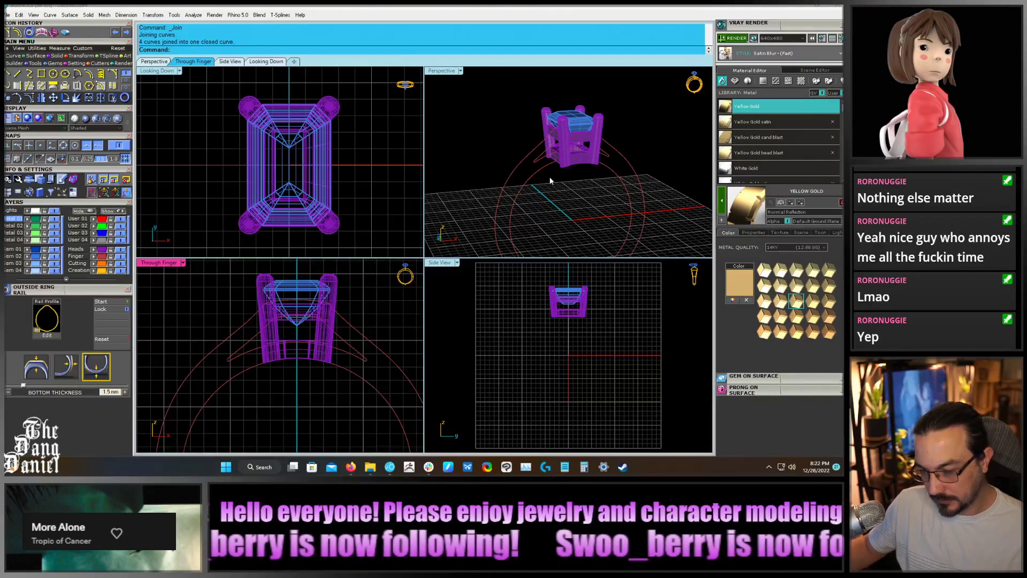
pyautogui.scroll(6, 567, 161)
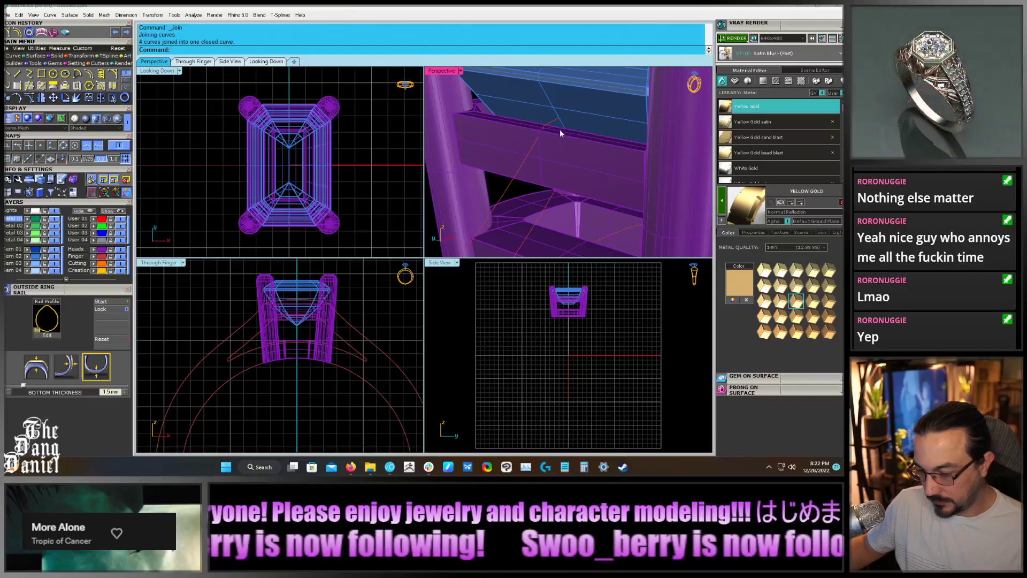
# Delete the old ring rail curves
pyautogui.scroll(-5, 531, 123)
pyautogui.moveTo(532, 123); pyautogui.dragTo(619, 147, button='right')
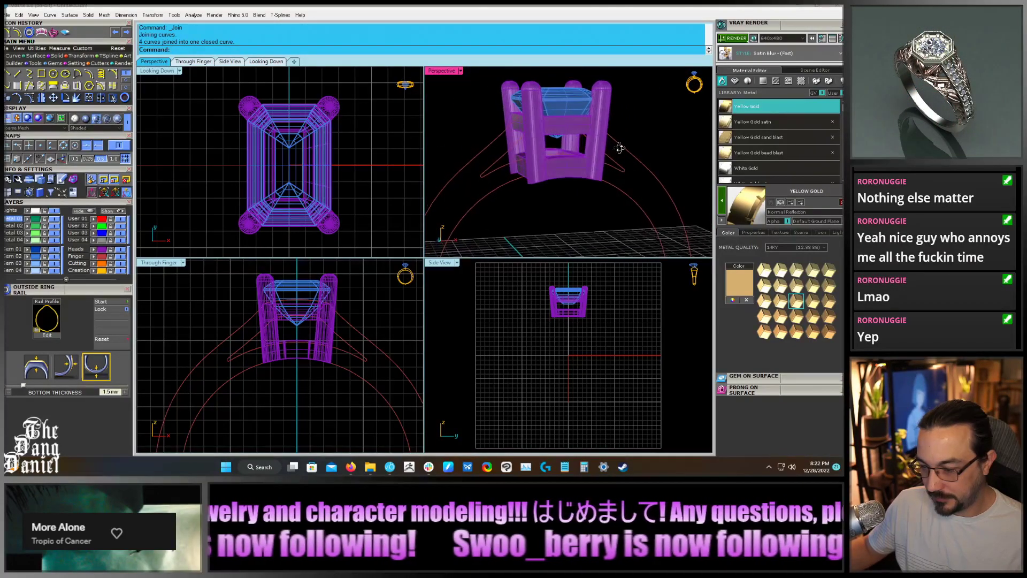
pyautogui.moveTo(488, 184); pyautogui.dragTo(449, 143)
pyautogui.press('Delete')
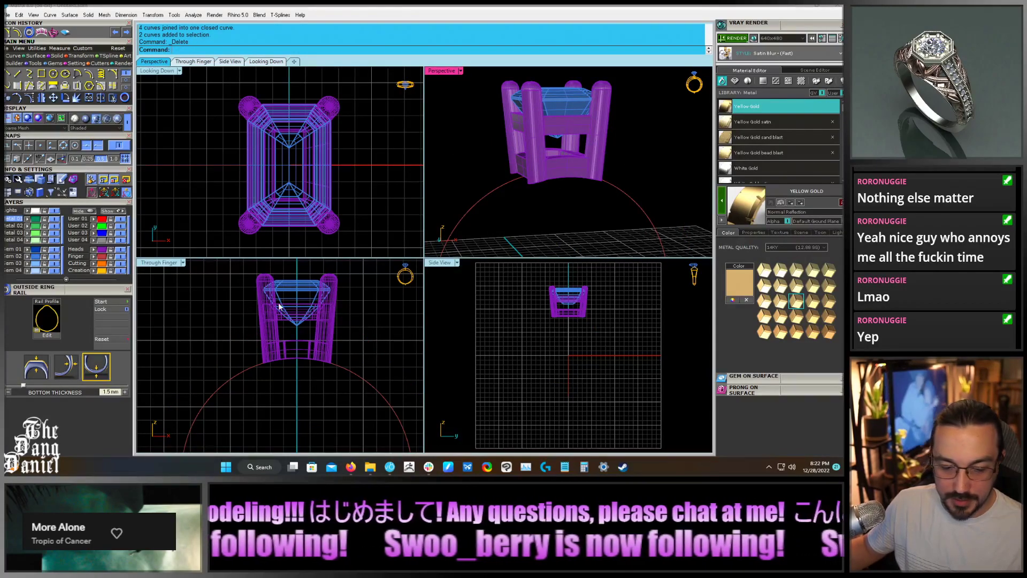
# Create an Egg-profile outside ring rail 1.8 mm thick at top and sides
pyautogui.click(129, 302)
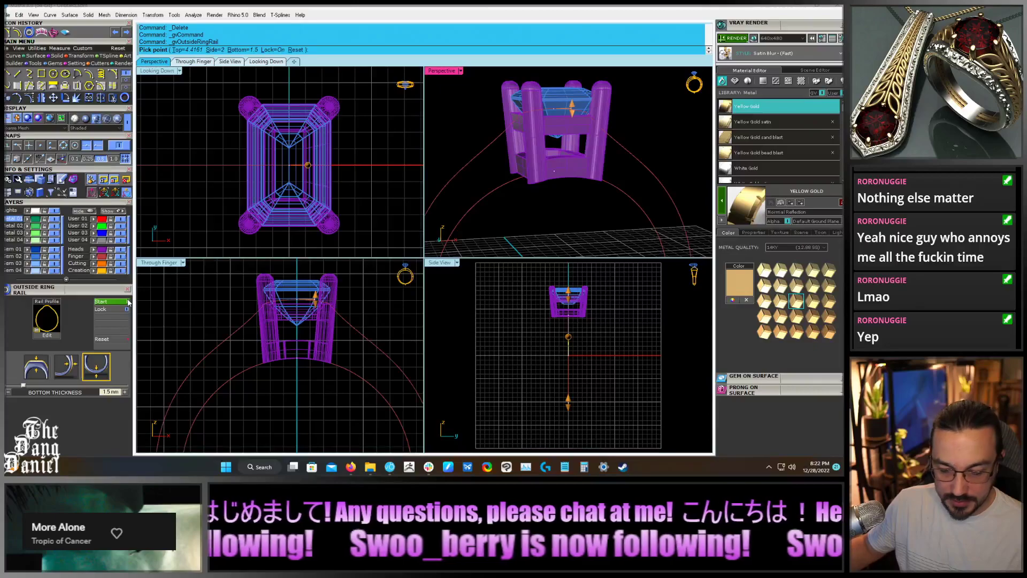
pyautogui.click(50, 319)
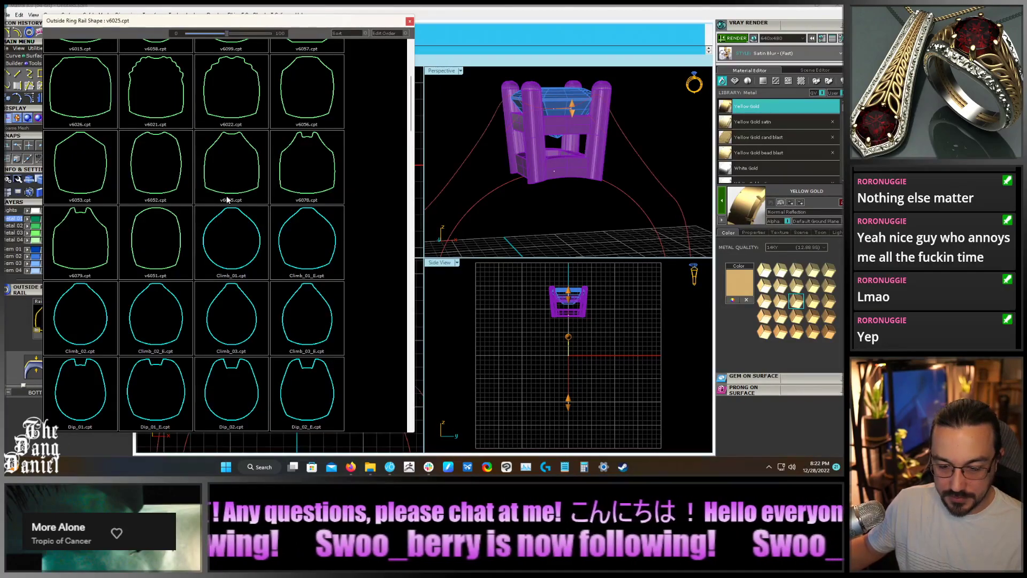
pyautogui.scroll(-3, 229, 214)
pyautogui.click(226, 295)
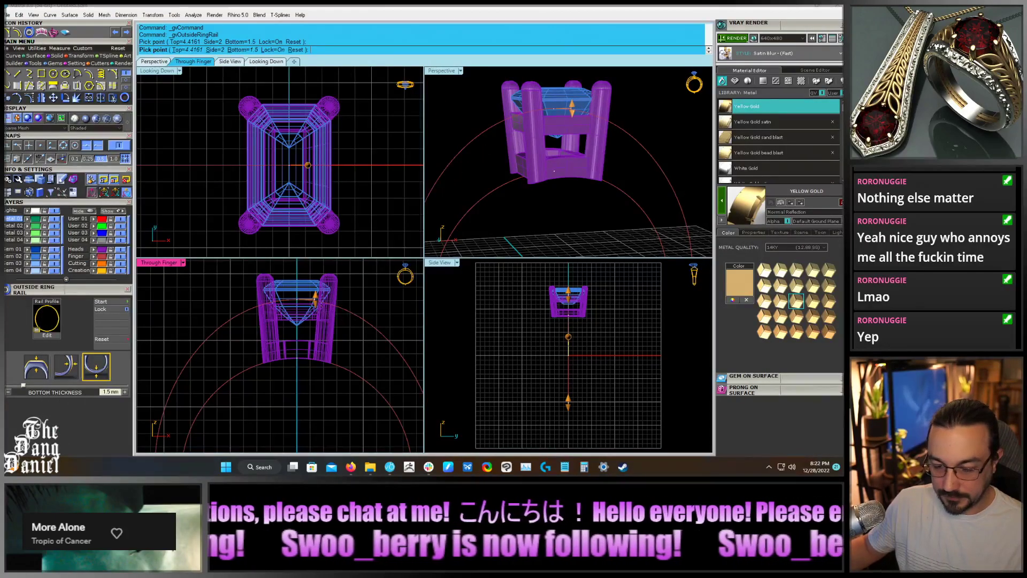
pyautogui.moveTo(318, 301); pyautogui.dragTo(327, 334)
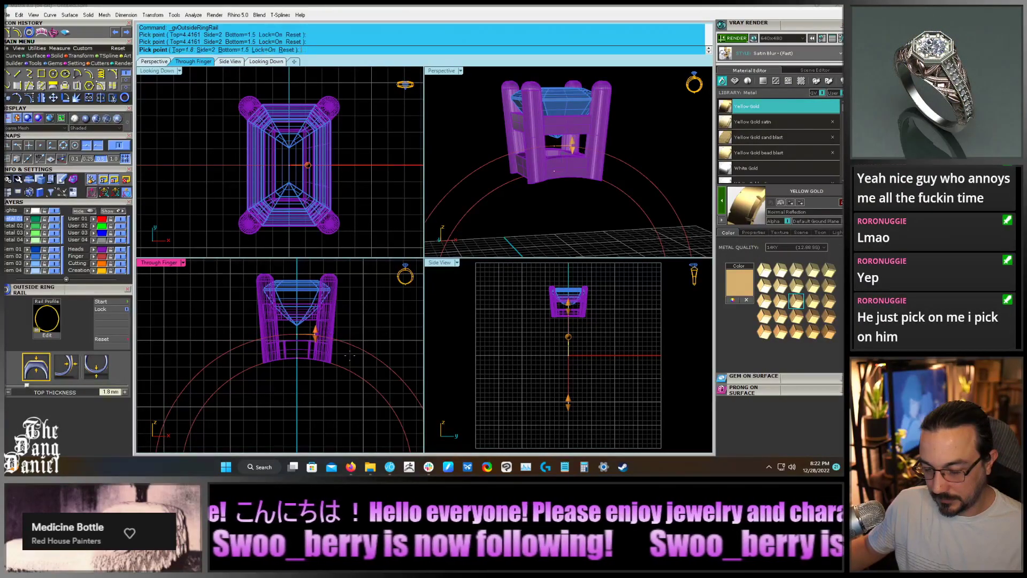
pyautogui.moveTo(375, 412); pyautogui.dragTo(298, 286, button='right')
pyautogui.moveTo(364, 328); pyautogui.dragTo(360, 328)
pyautogui.click(359, 328)
pyautogui.scroll(-4, 299, 363)
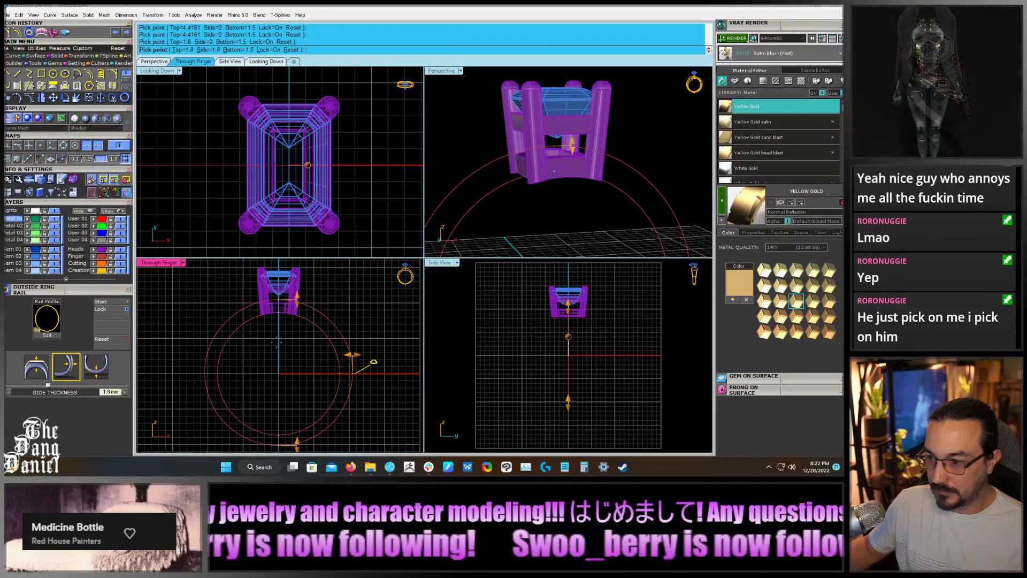
pyautogui.rightClick(277, 347)
pyautogui.scroll(5, 279, 332)
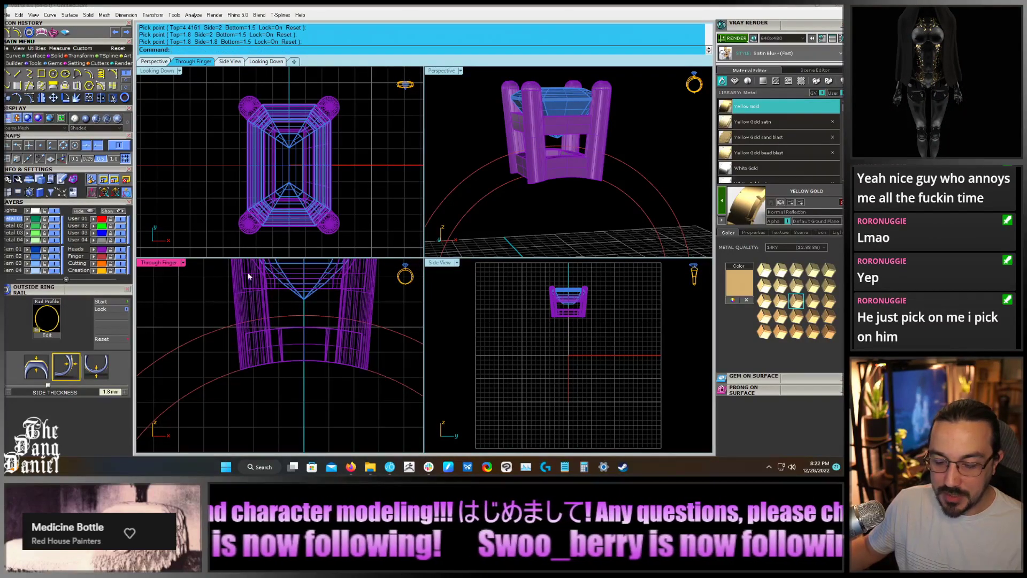
pyautogui.click(19, 73)
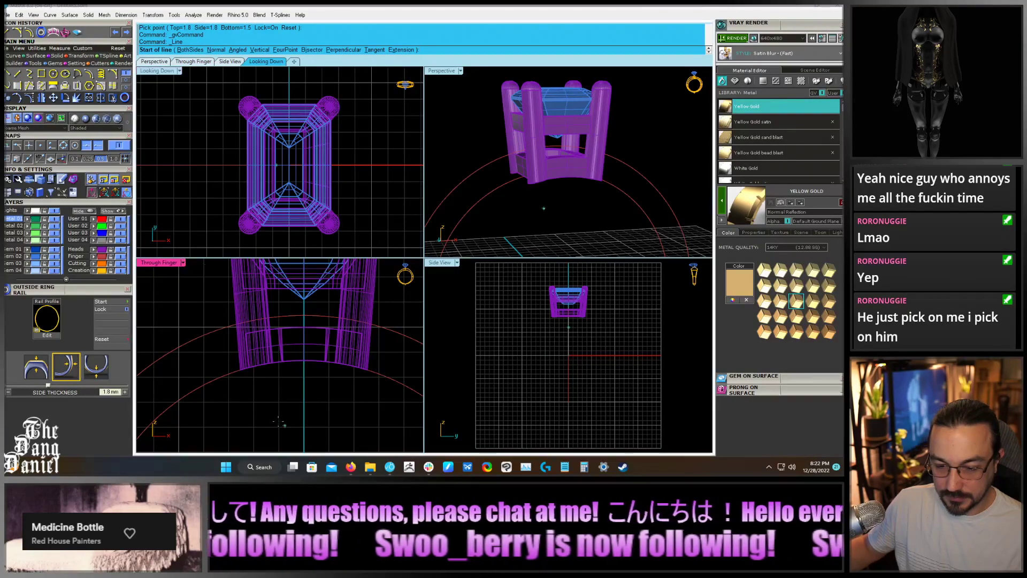
# Draw a slanted line below the head and mirror a copy across the centre axis to form a V
pyautogui.click(238, 306)
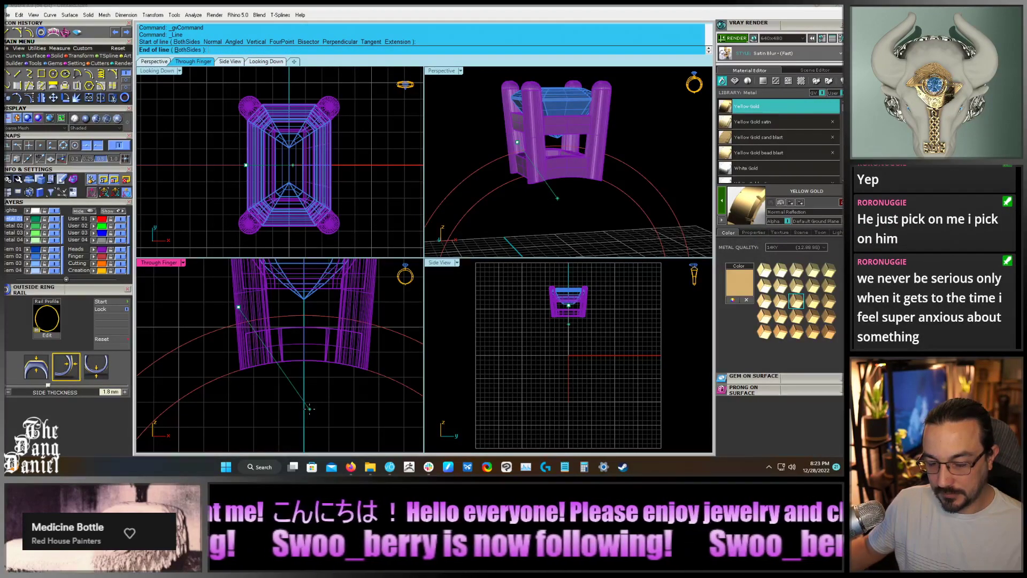
pyautogui.click(309, 409)
pyautogui.click(277, 364)
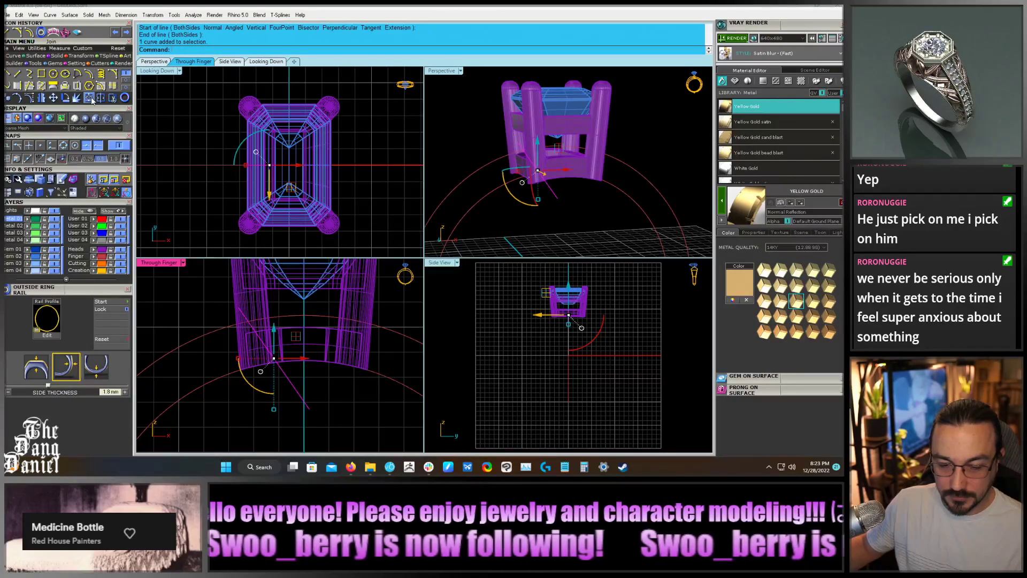
pyautogui.click(41, 98)
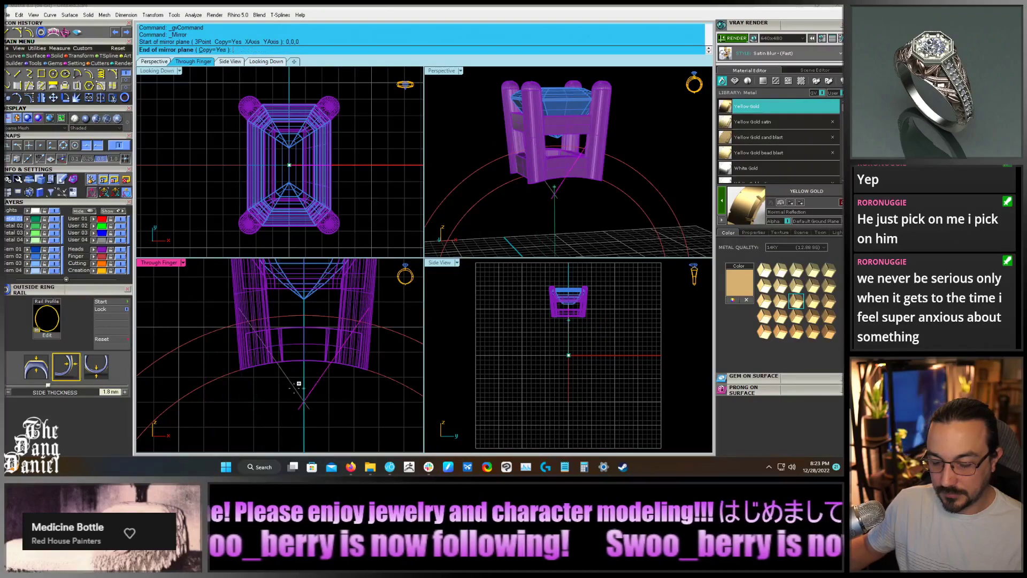
pyautogui.click(299, 377)
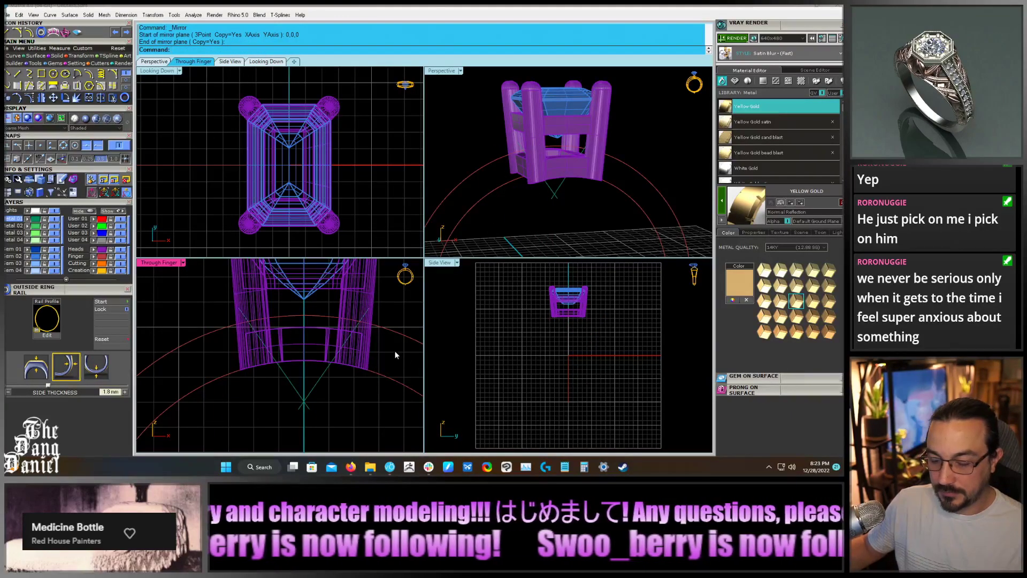
pyautogui.click(395, 335)
# Hide the head, then trim the V lines and inner ring arc against each other
pyautogui.click(293, 390)
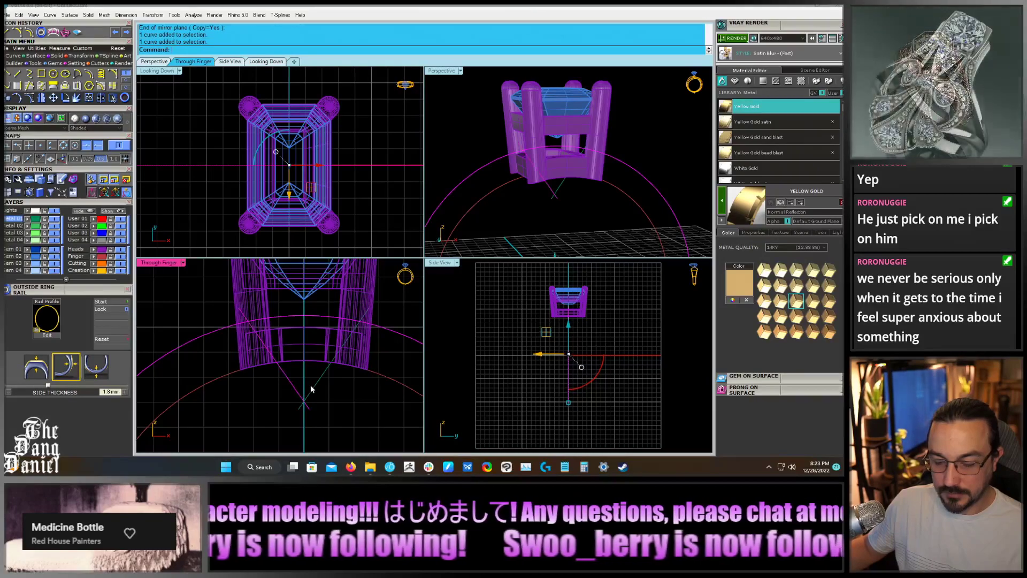
pyautogui.click(312, 384)
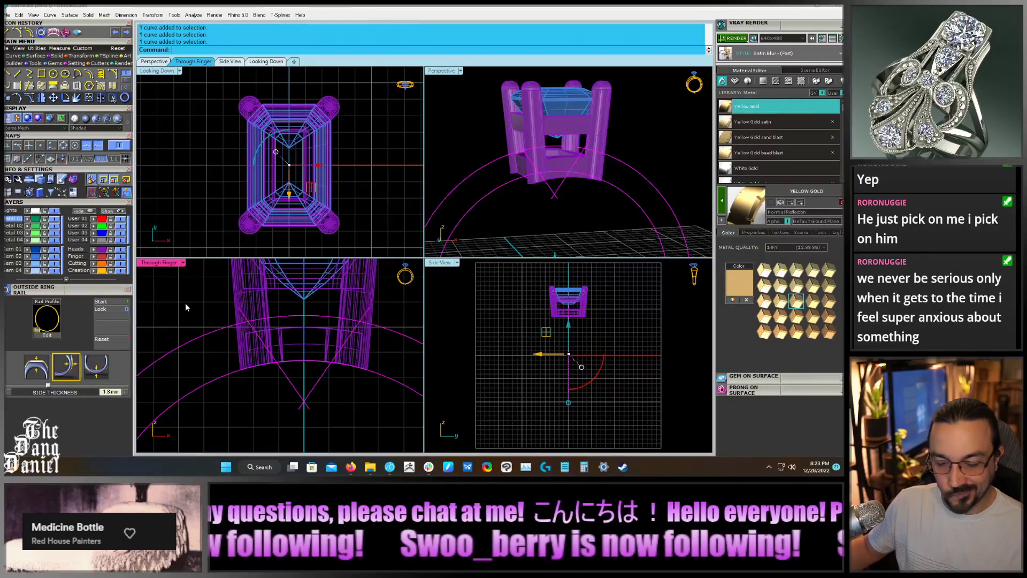
pyautogui.click(123, 253)
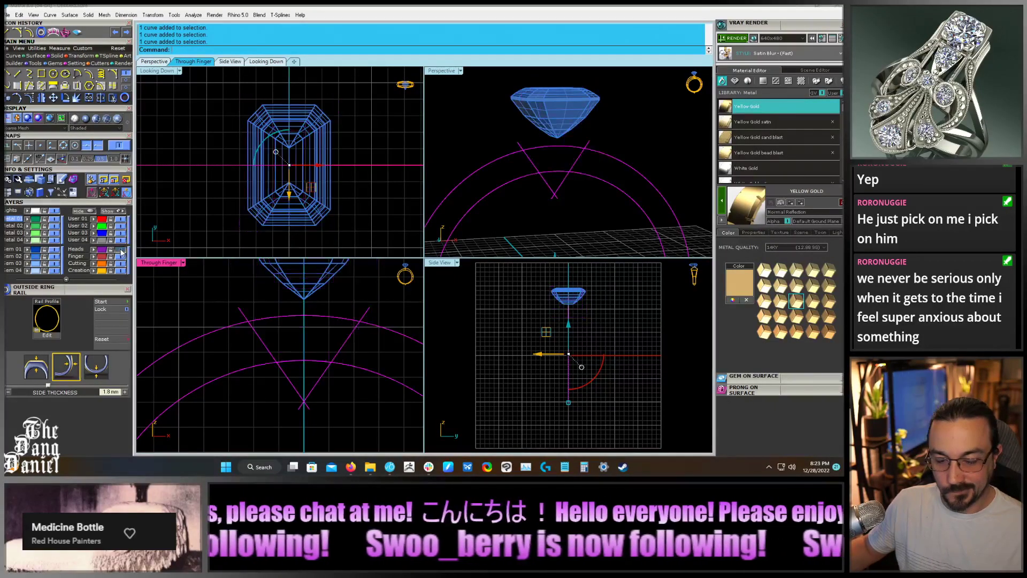
pyautogui.click(113, 98)
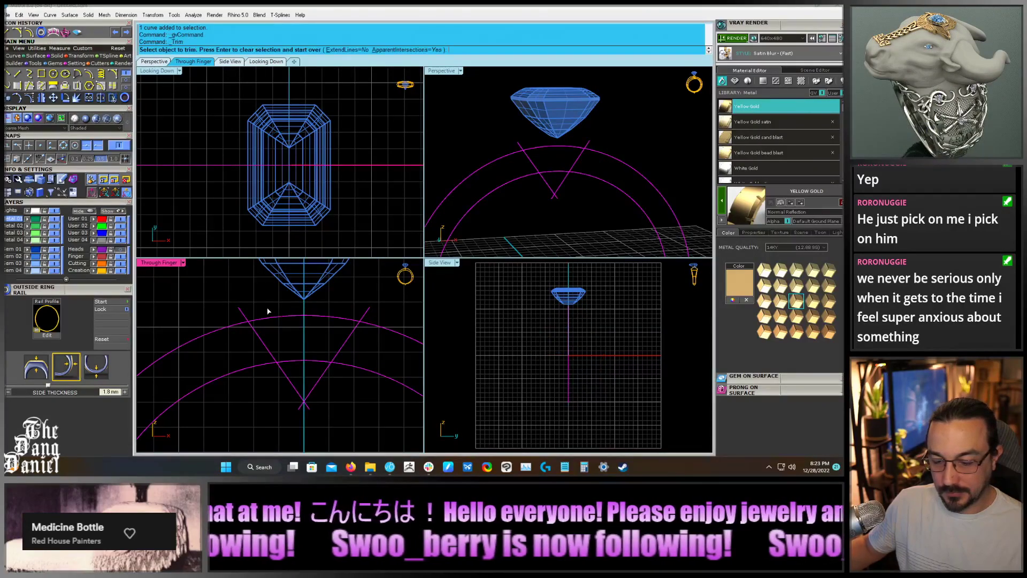
pyautogui.click(247, 318)
pyautogui.click(252, 321)
pyautogui.click(280, 368)
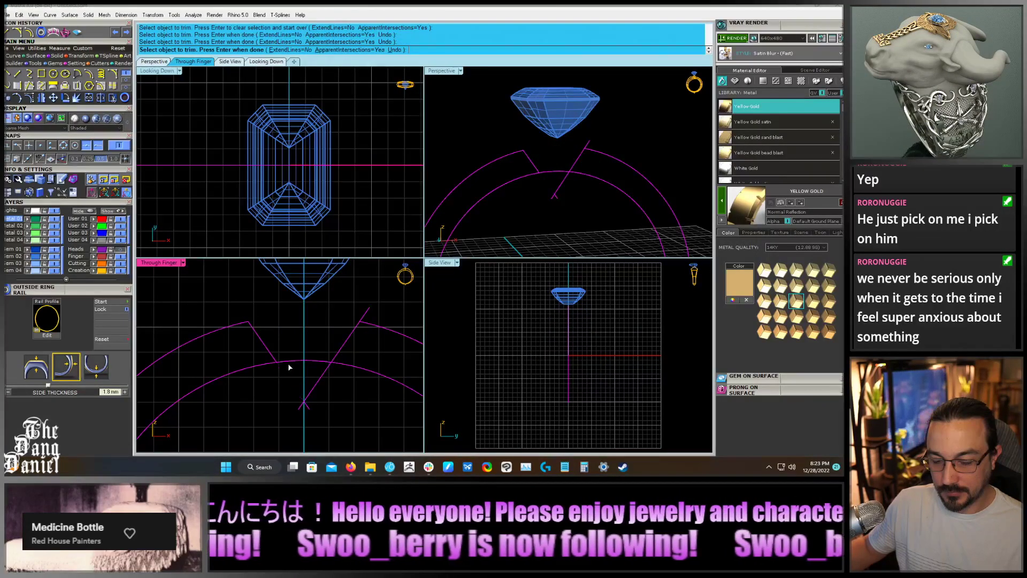
pyautogui.click(291, 361)
pyautogui.click(326, 376)
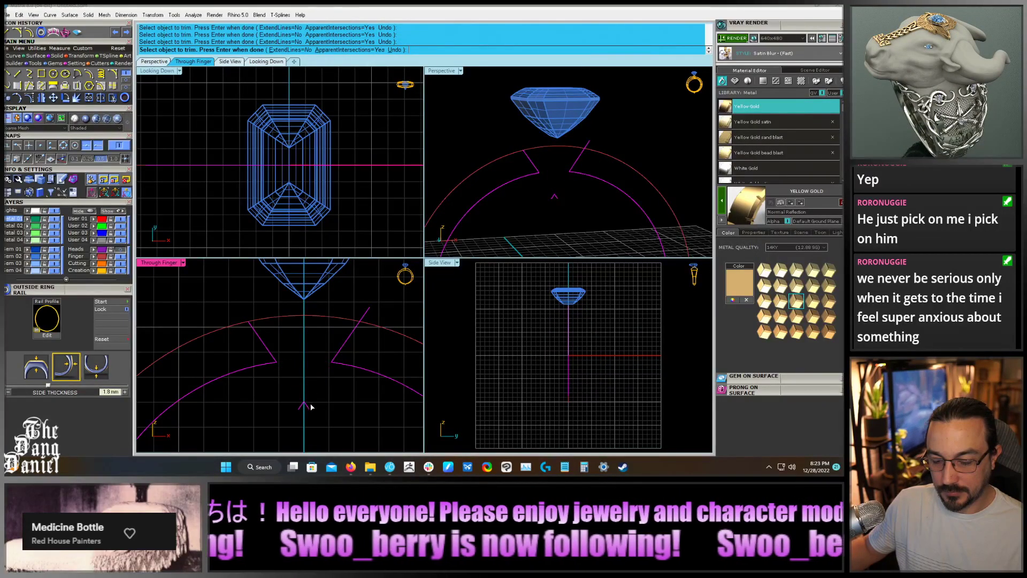
pyautogui.press('Return')
# Trim the ring arc again, join the ring curves, and delete the small leftover segment
pyautogui.click(353, 322)
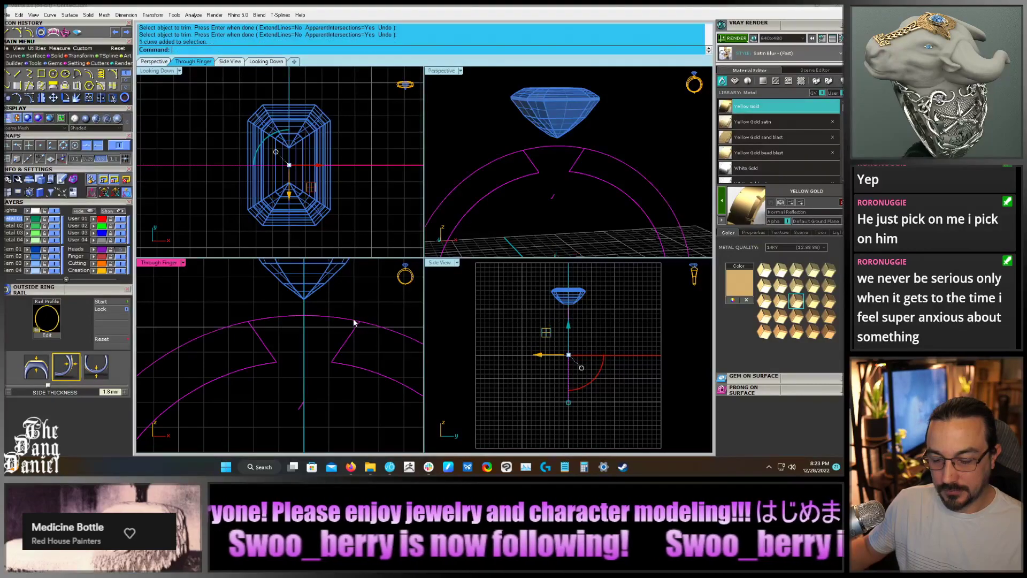
pyautogui.press('Return')
pyautogui.scroll(-3, 351, 297)
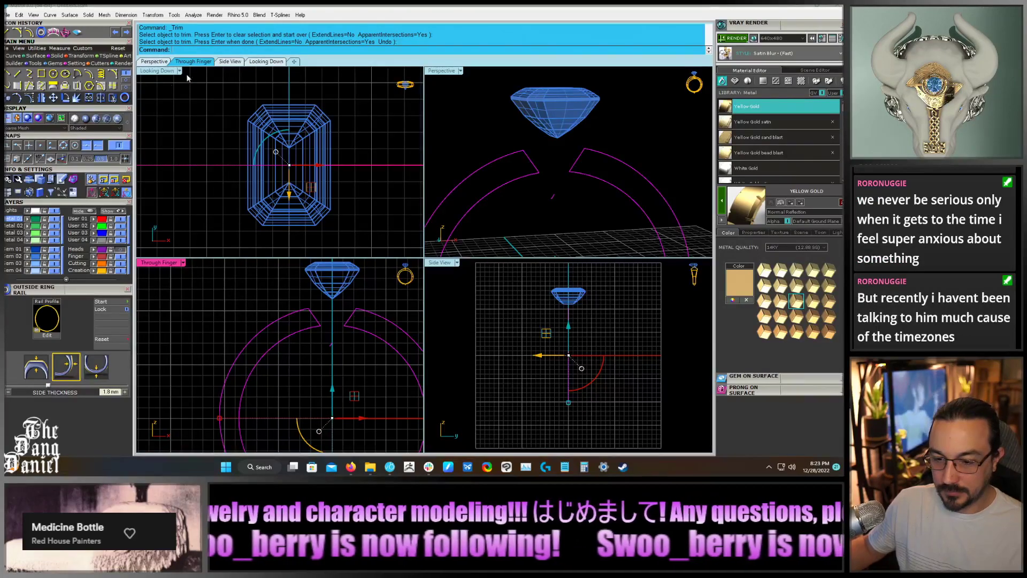
pyautogui.click(89, 98)
pyautogui.moveTo(322, 337); pyautogui.dragTo(348, 363)
pyautogui.press('Delete')
pyautogui.moveTo(358, 329); pyautogui.dragTo(337, 308, button='right')
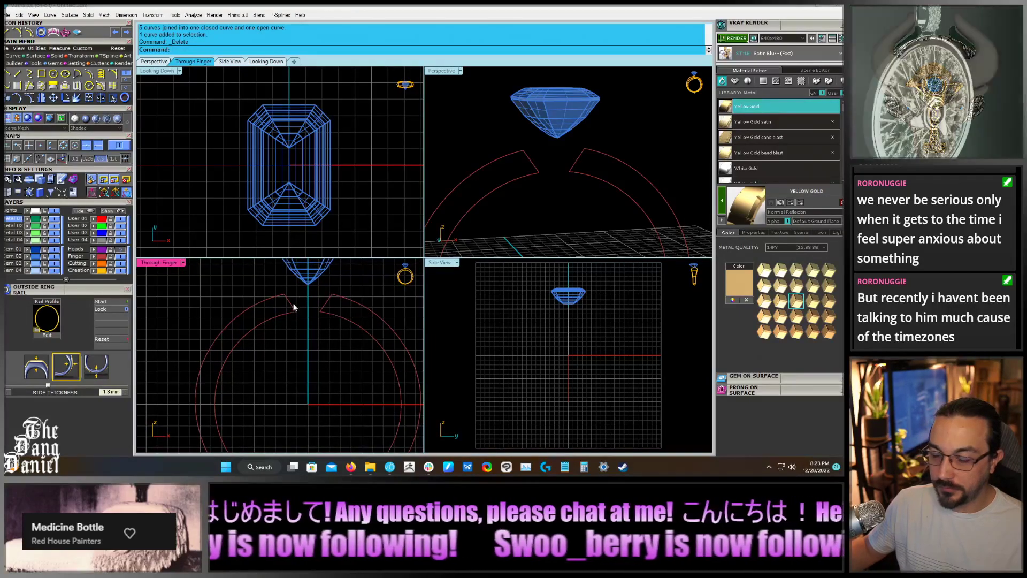
pyautogui.scroll(4, 311, 297)
# Turn the Heads layer back on to reveal the four-prong emerald head
pyautogui.click(231, 359)
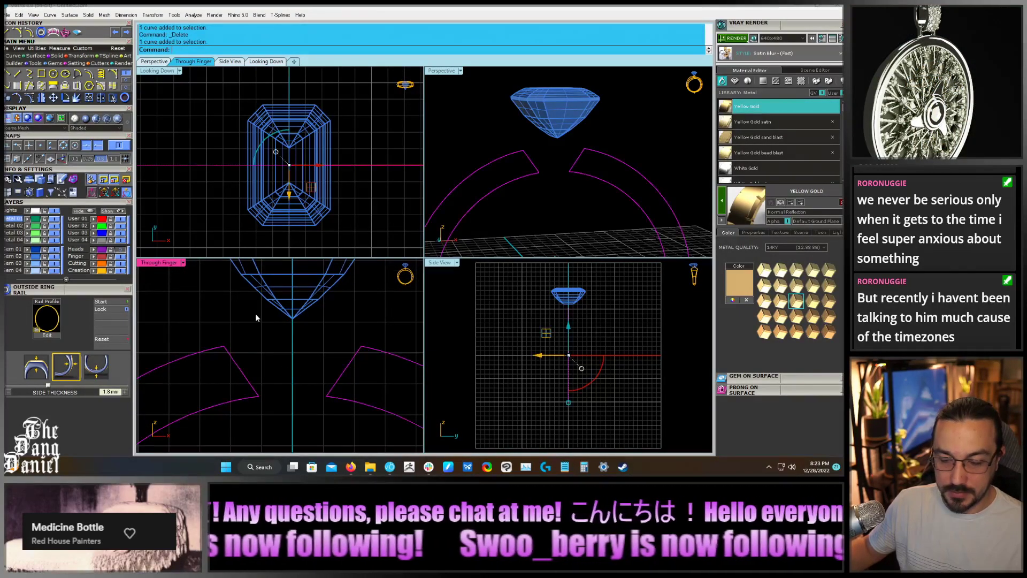
pyautogui.scroll(-5, 256, 313)
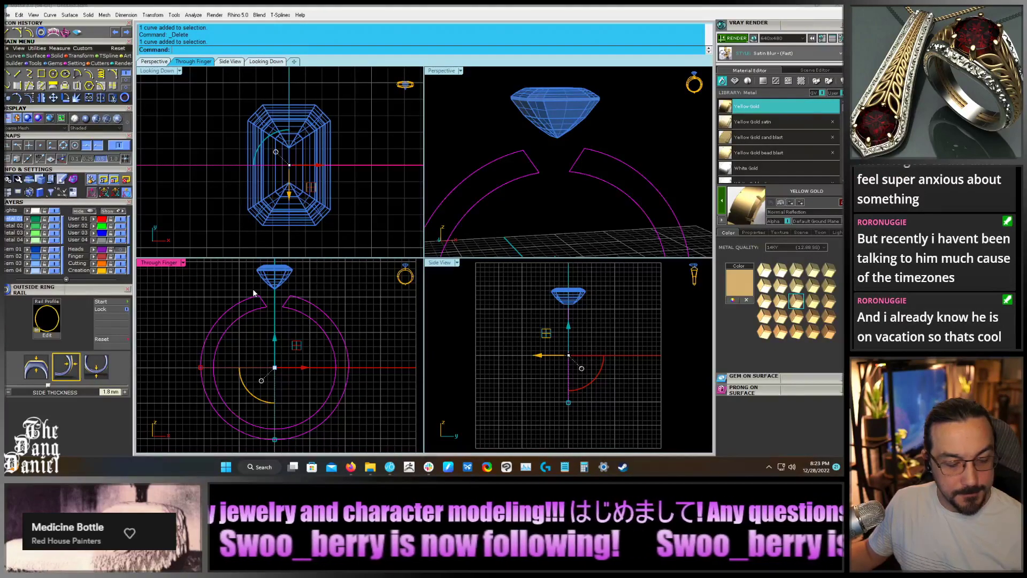
pyautogui.click(222, 287)
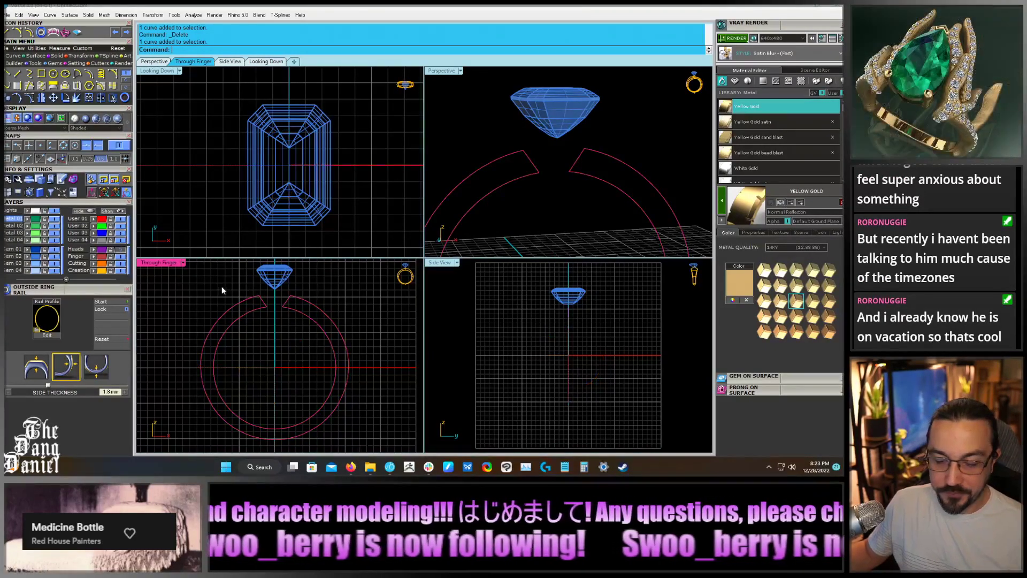
pyautogui.moveTo(245, 287); pyautogui.dragTo(261, 316, button='right')
pyautogui.scroll(8, 284, 306)
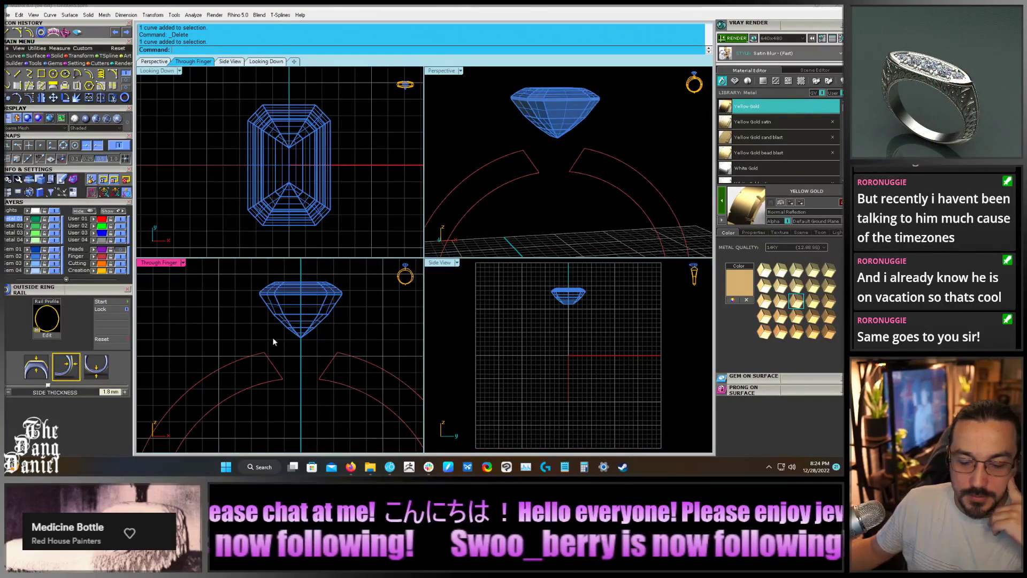
pyautogui.click(119, 253)
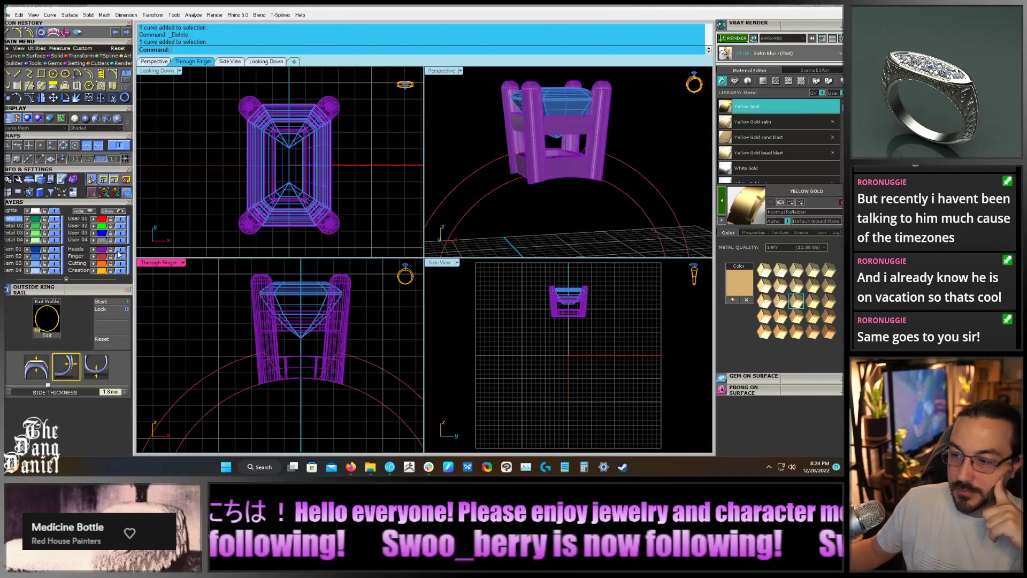
# Frame the prong head in the Through Finger view and select the ring rail curve
pyautogui.scroll(2, 333, 322)
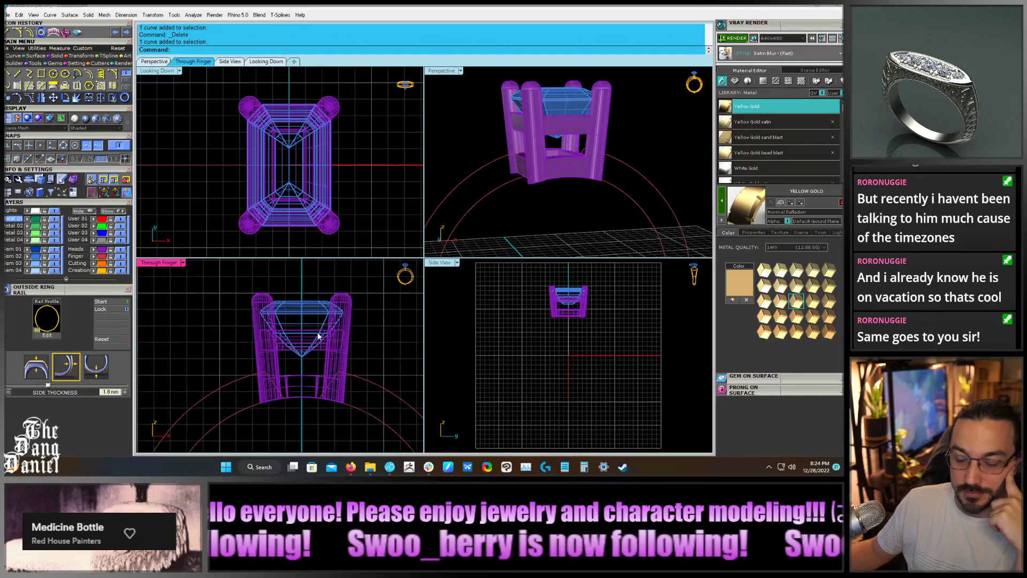
pyautogui.scroll(2, 306, 345)
pyautogui.moveTo(304, 342); pyautogui.dragTo(291, 354, button='right')
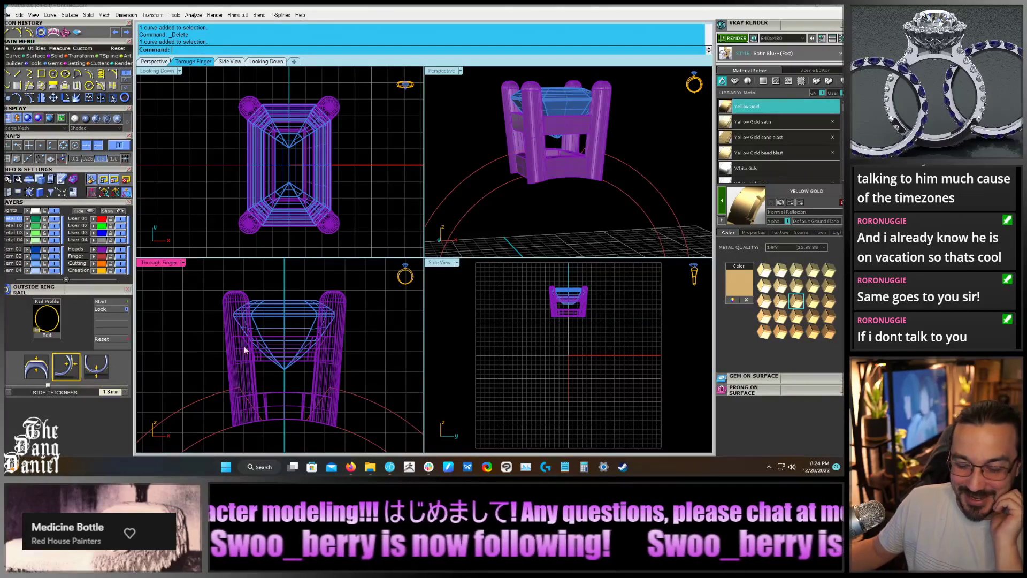
pyautogui.moveTo(217, 327); pyautogui.dragTo(215, 321, button='right')
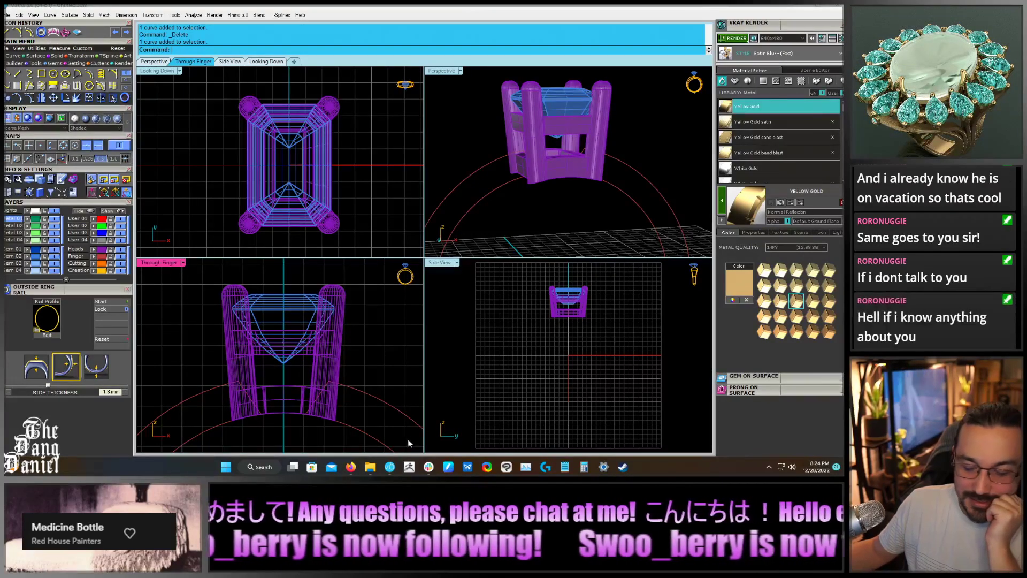
pyautogui.click(376, 439)
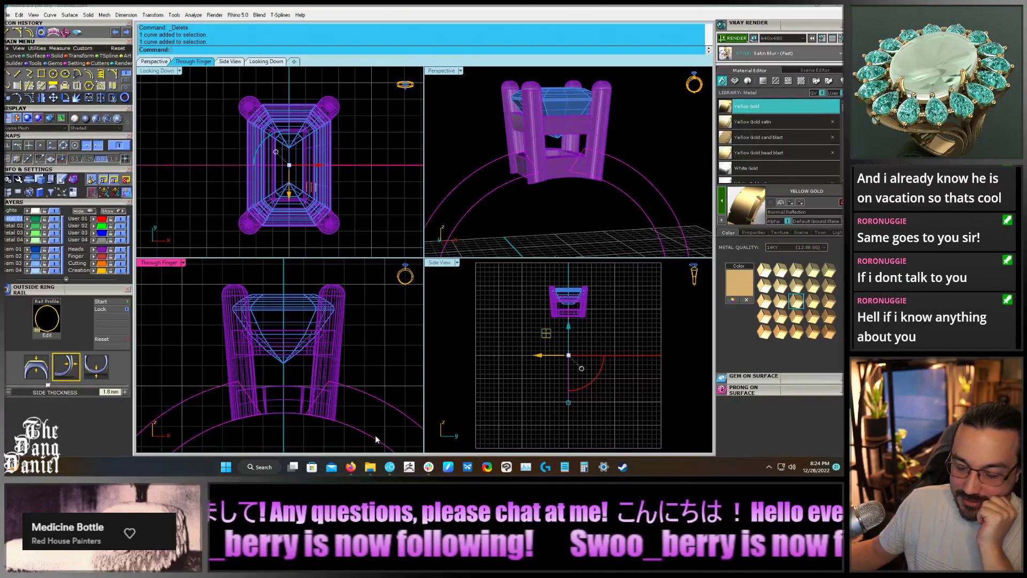
# Extrude the notched rail curve 2.776 to both sides into a solid shank
pyautogui.click(57, 56)
pyautogui.click(103, 78)
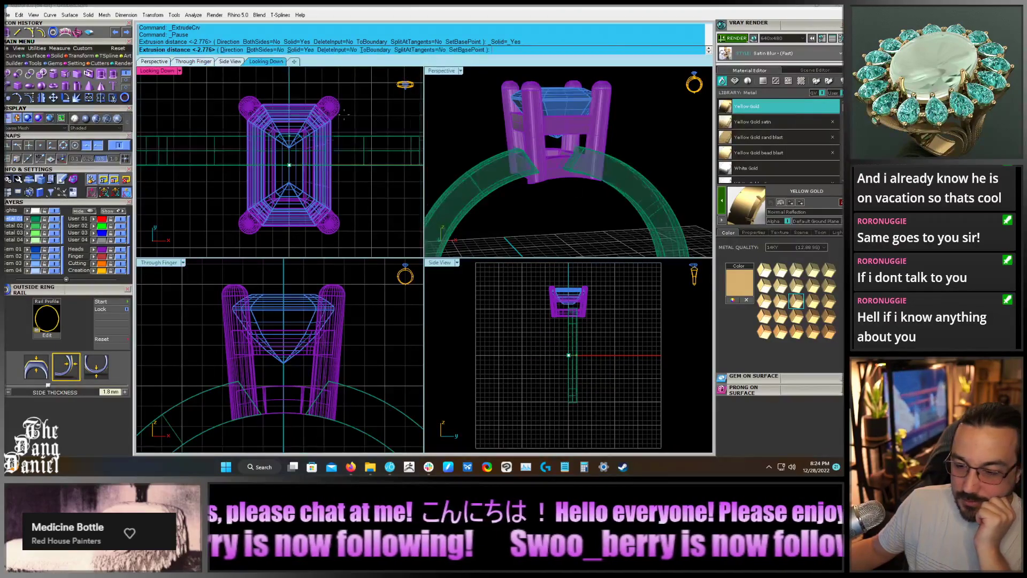
pyautogui.click(256, 51)
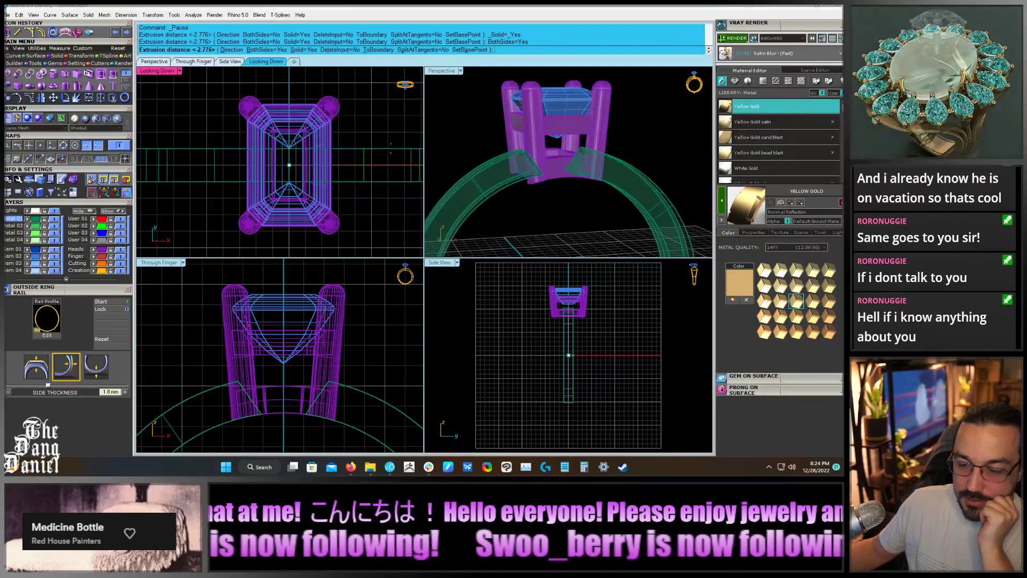
pyautogui.scroll(2, 387, 152)
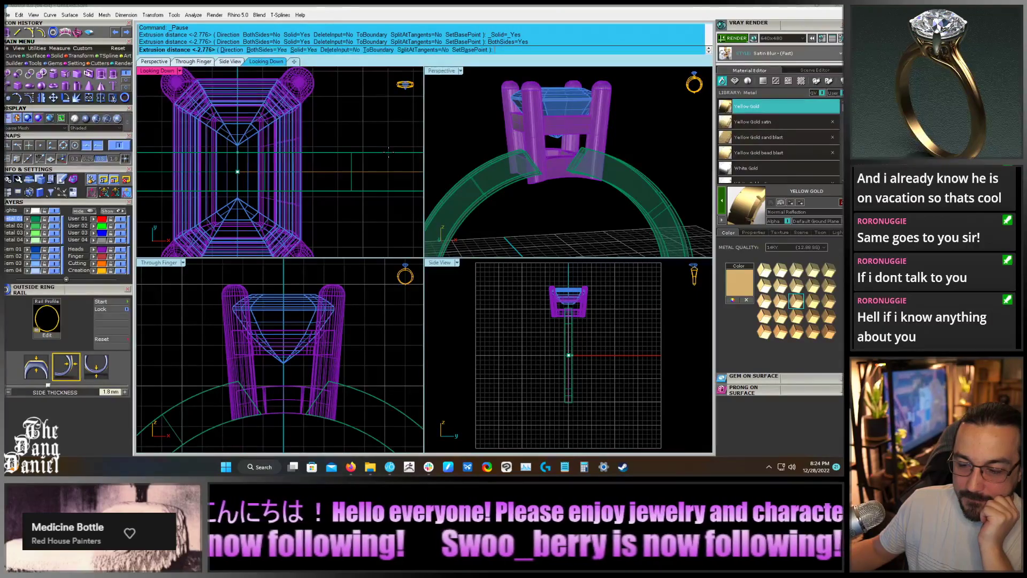
pyautogui.click(389, 152)
pyautogui.click(363, 130)
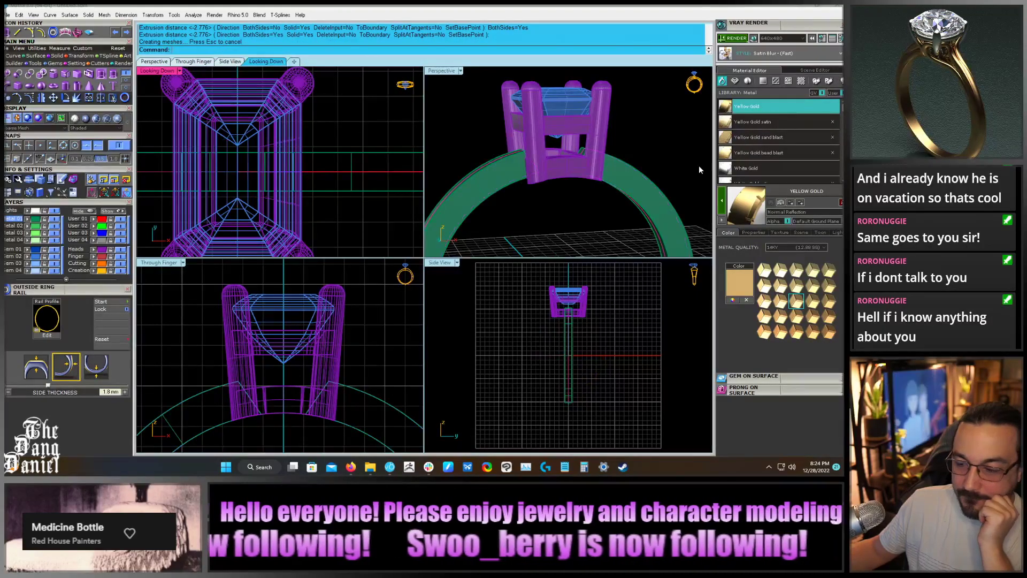
pyautogui.moveTo(538, 150); pyautogui.dragTo(510, 212, button='right')
# Fillet four band edges where the shank meets the head with a 0.3 radius
pyautogui.click(77, 75)
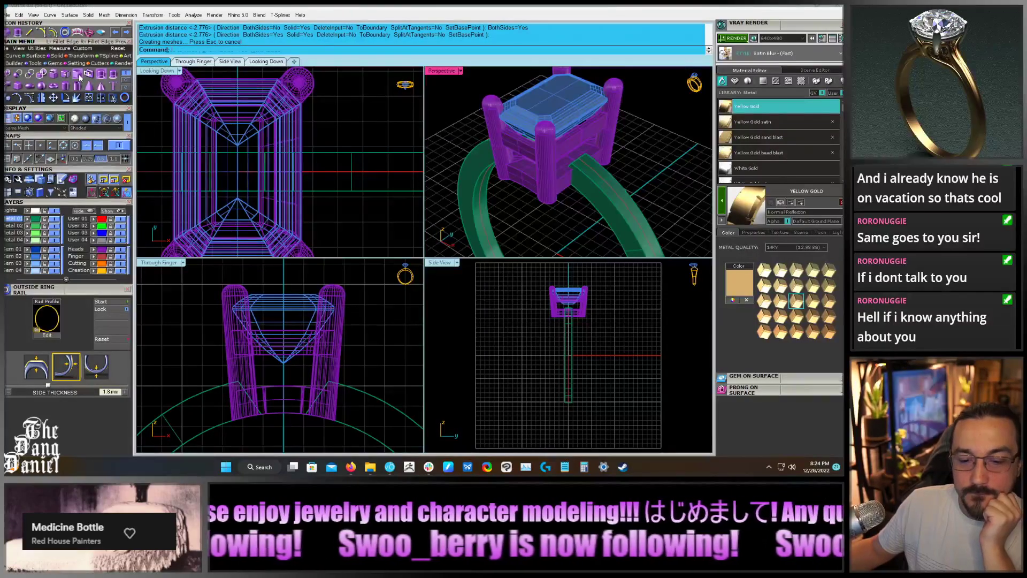
pyautogui.write('.3')
pyautogui.press('Return')
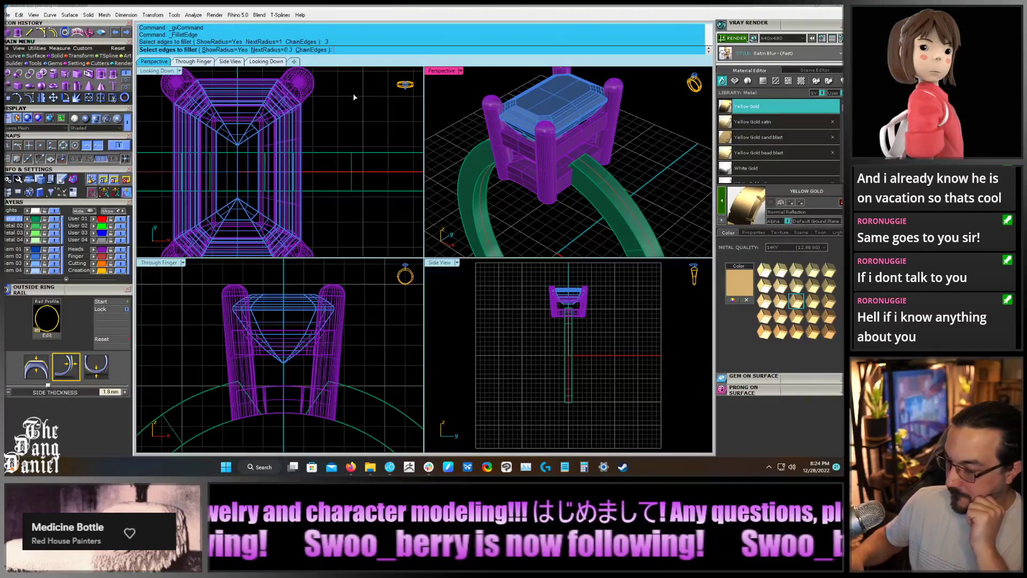
pyautogui.click(587, 195)
pyautogui.click(595, 178)
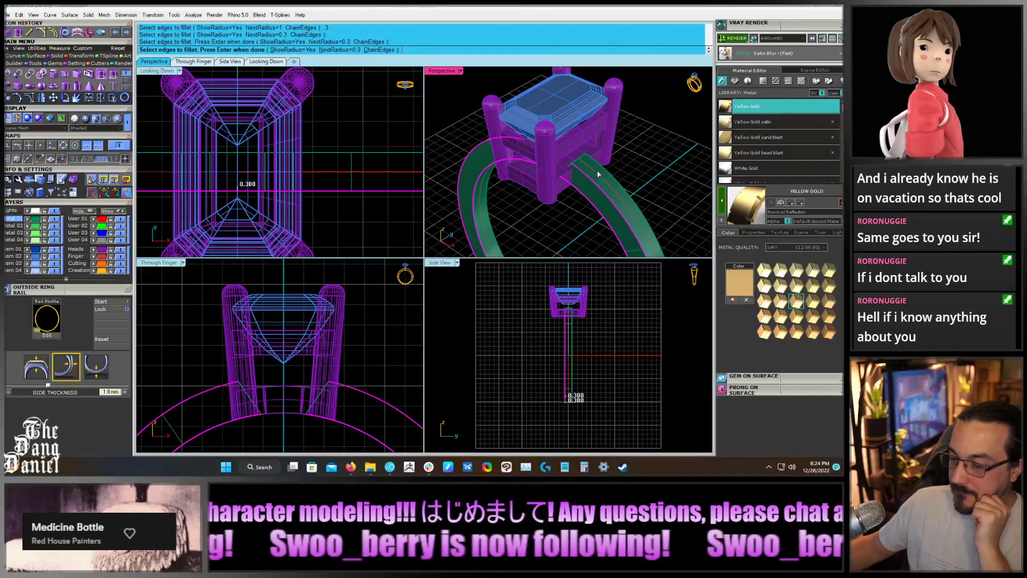
pyautogui.click(601, 172)
pyautogui.moveTo(602, 172); pyautogui.dragTo(543, 193, button='right')
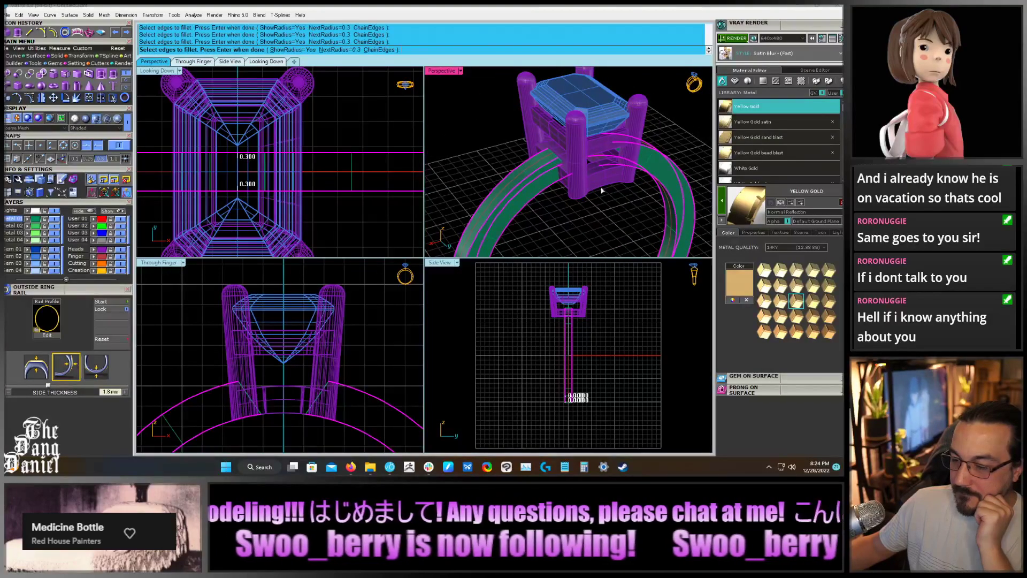
pyautogui.moveTo(534, 194); pyautogui.dragTo(608, 169, button='right')
pyautogui.click(551, 159)
pyautogui.scroll(6, 608, 169)
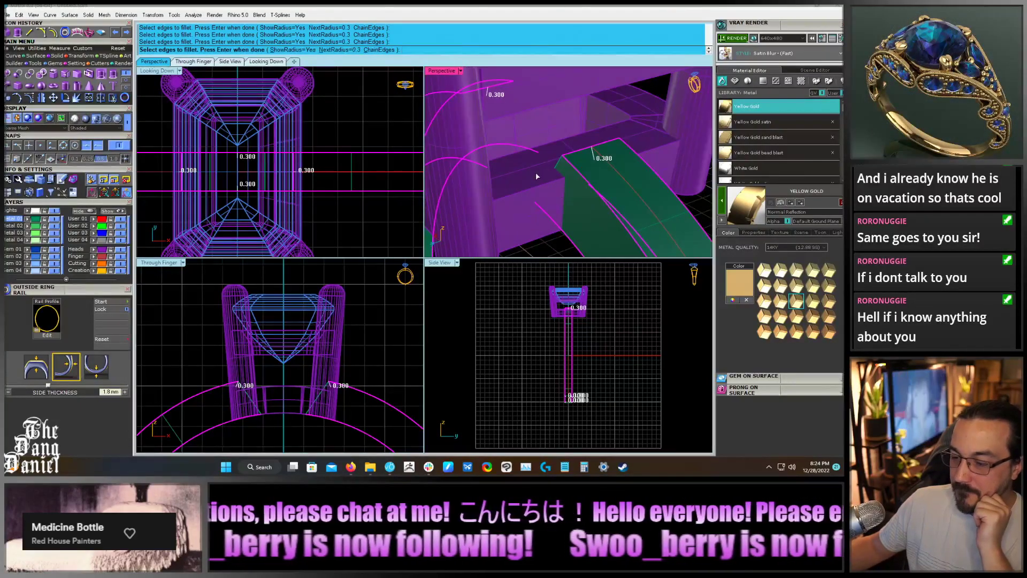
pyautogui.scroll(-8, 535, 172)
pyautogui.press('Return')
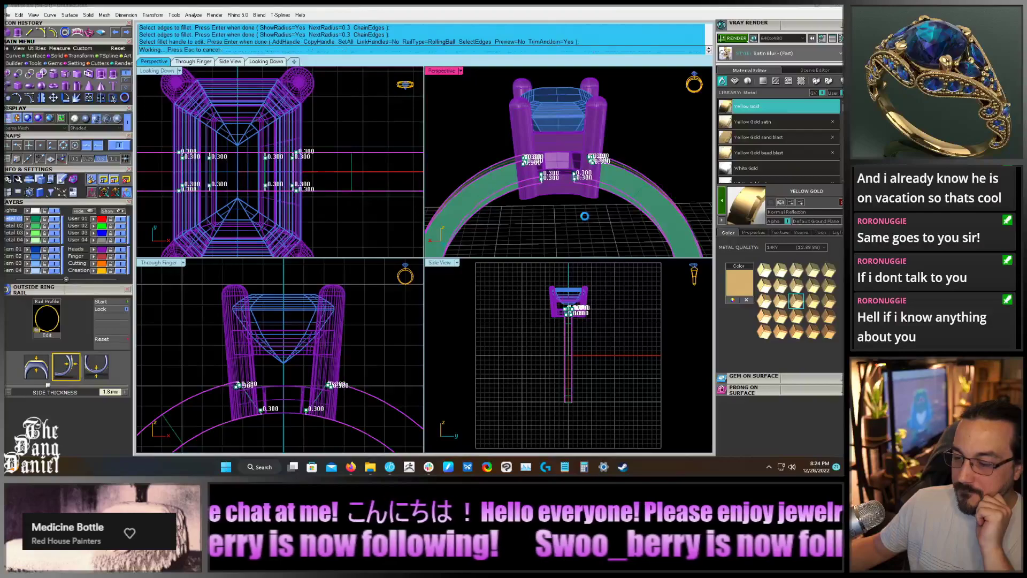
# Orbit and zoom around the ring head to inspect the filleted shank
pyautogui.moveTo(573, 188); pyautogui.dragTo(580, 191, button='right')
pyautogui.scroll(-8, 581, 191)
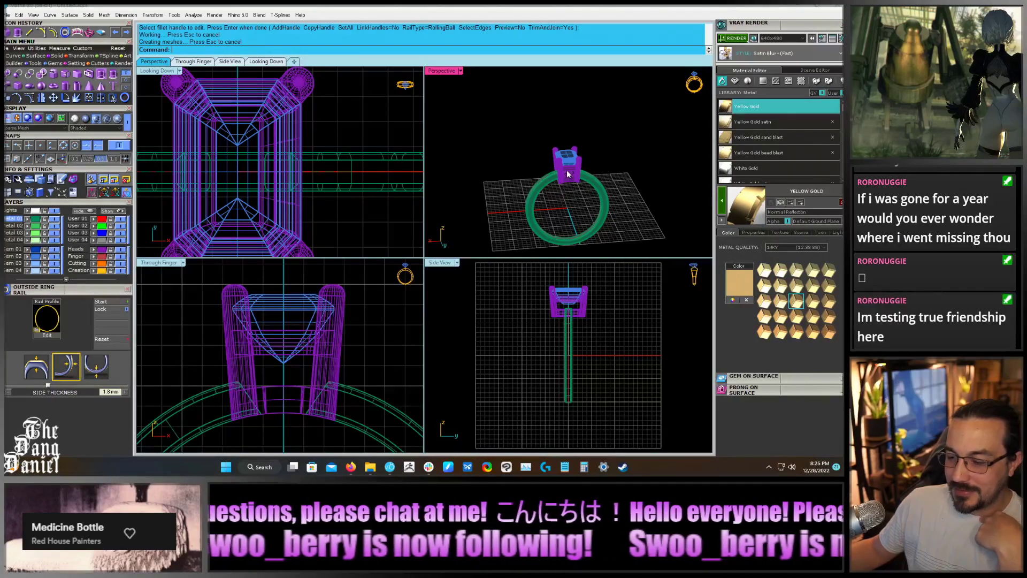
pyautogui.scroll(8, 567, 174)
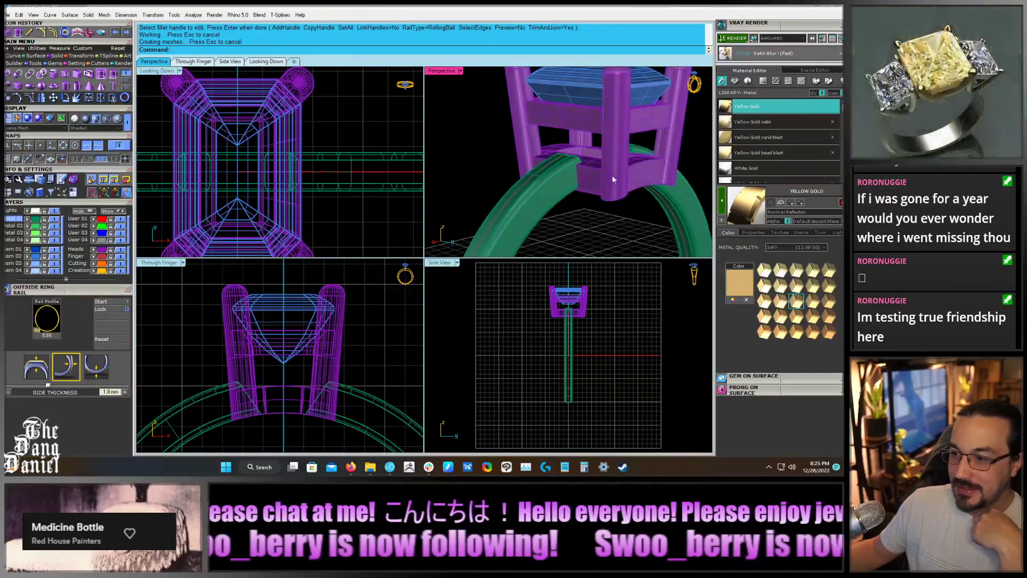
pyautogui.scroll(-5, 613, 173)
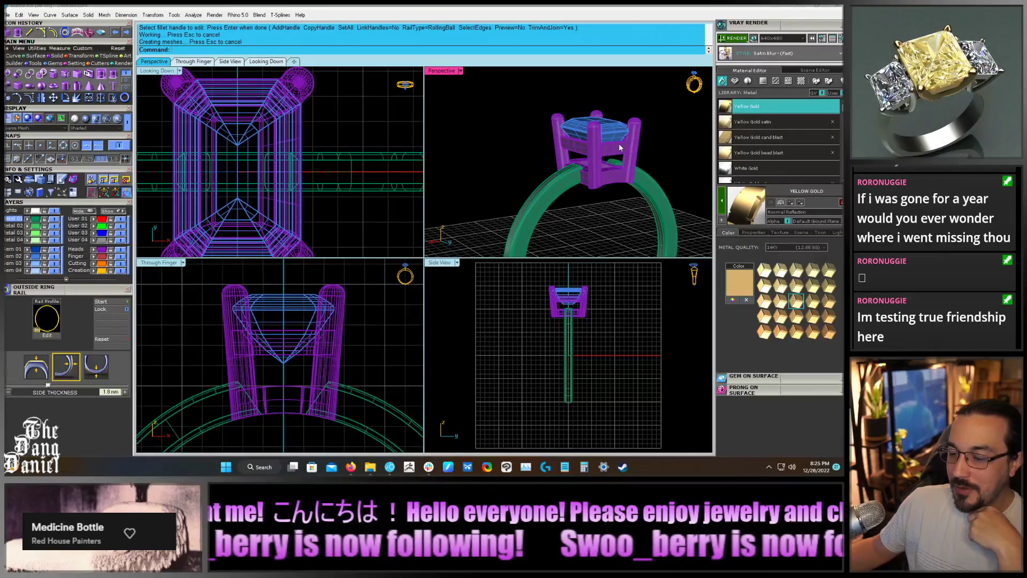
pyautogui.scroll(4, 620, 148)
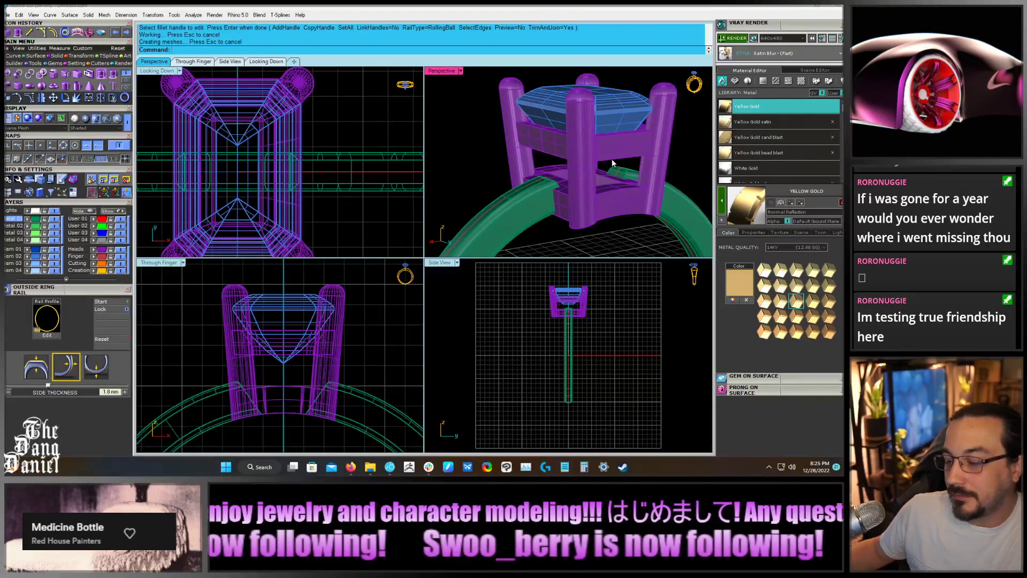
pyautogui.moveTo(612, 158); pyautogui.dragTo(558, 170, button='right')
# Select the Outside Ring Rail curve for gem placement along the shank
pyautogui.scroll(3, 562, 164)
pyautogui.click(565, 160)
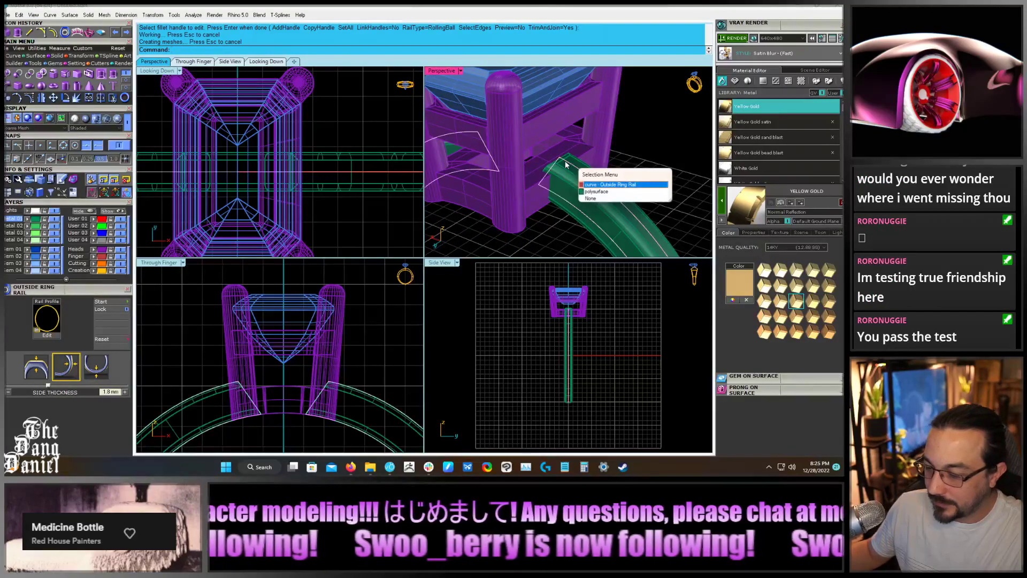
pyautogui.click(621, 184)
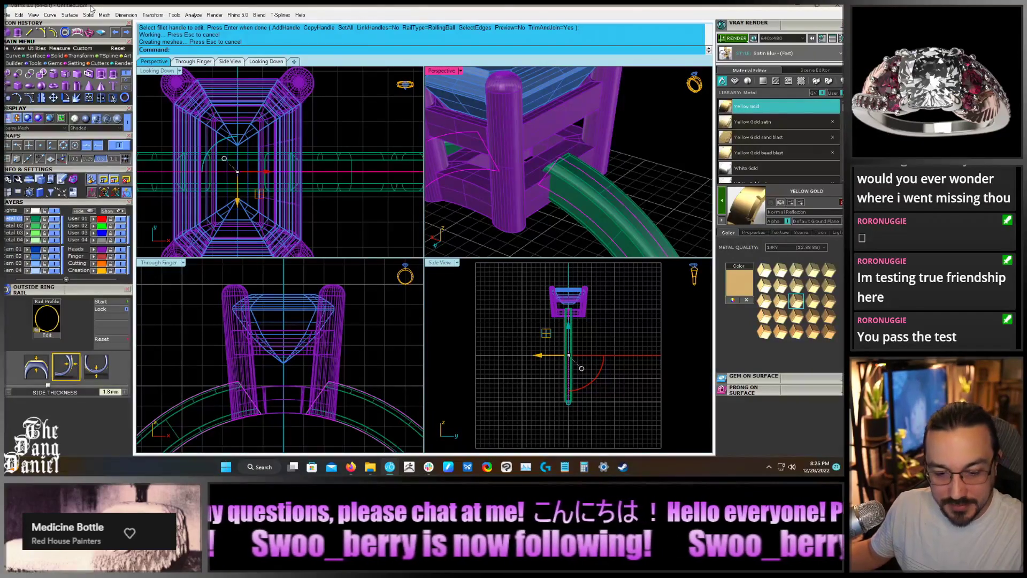
pyautogui.click(77, 63)
pyautogui.click(18, 73)
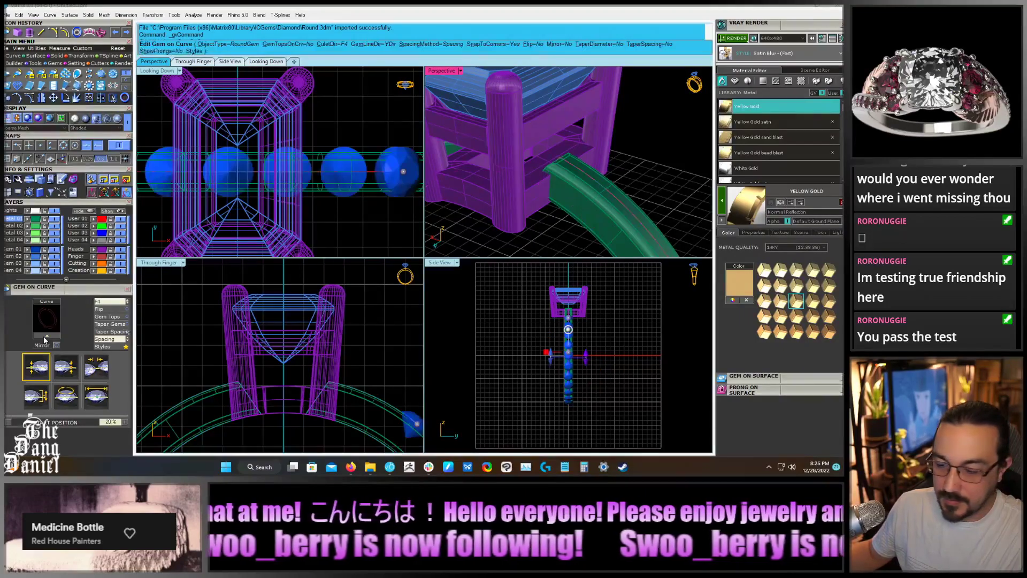
# Place 1.52 mm round gems in start/end mode from 66.3% to 85% along the curve
pyautogui.click(193, 61)
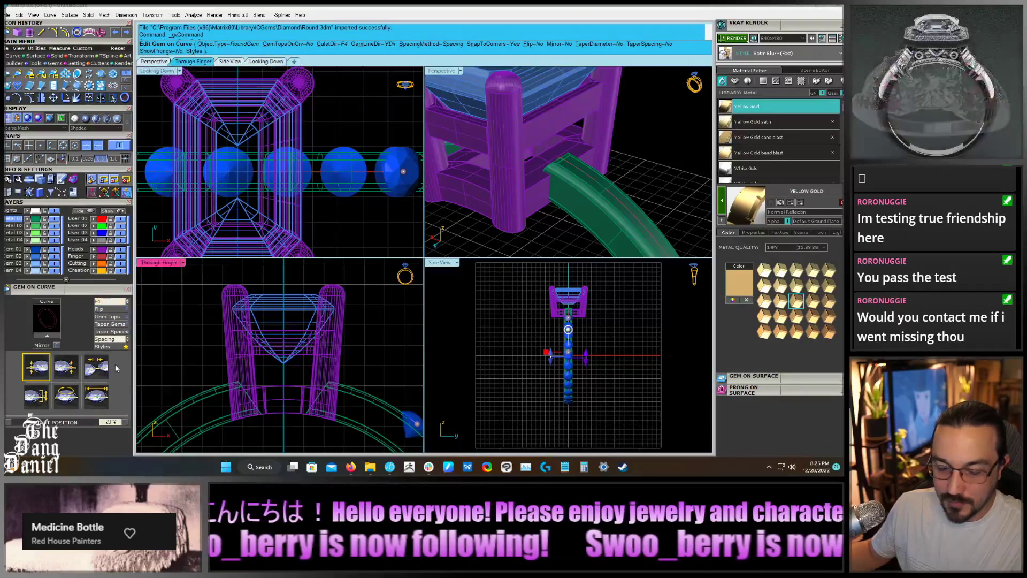
pyautogui.click(97, 396)
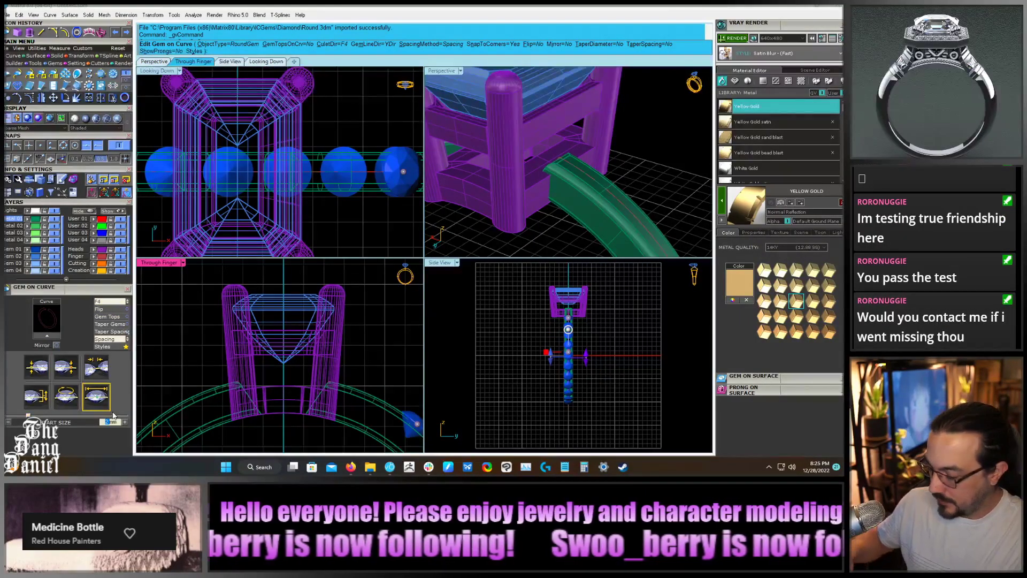
pyautogui.write('11.5')
pyautogui.press('Return')
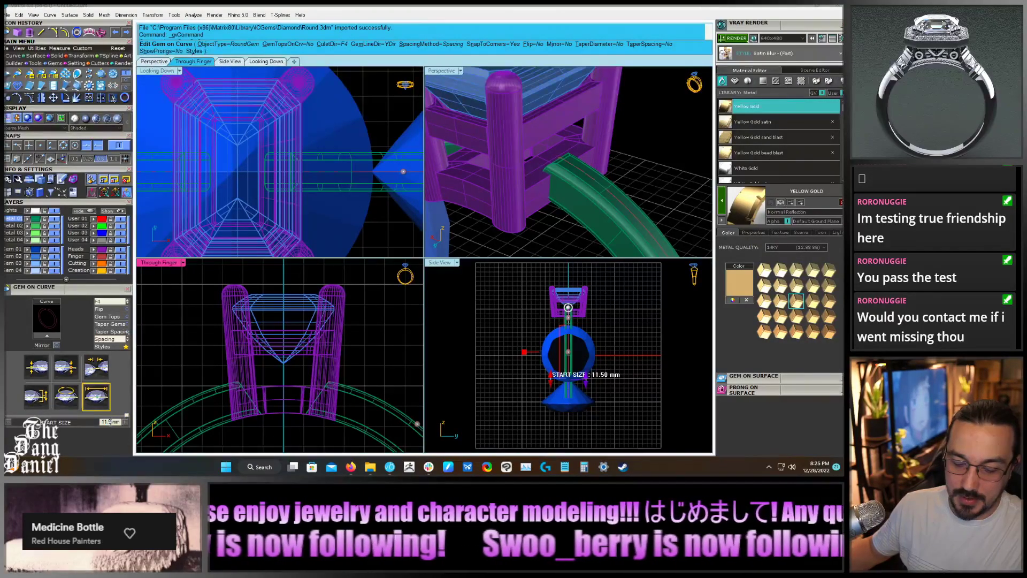
pyautogui.write('1.52')
pyautogui.press('Return')
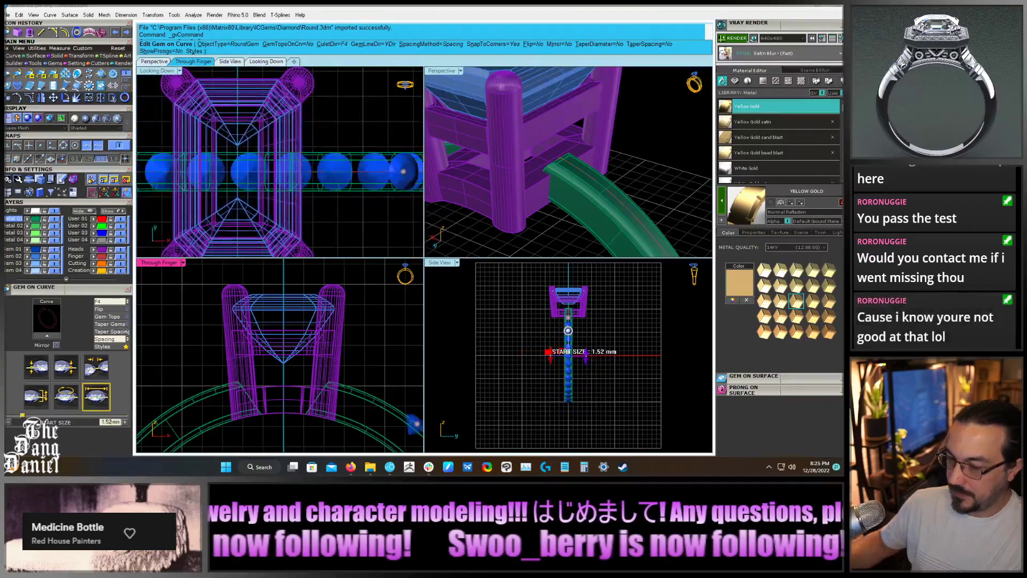
pyautogui.moveTo(417, 423); pyautogui.dragTo(354, 386)
pyautogui.scroll(-12, 318, 318)
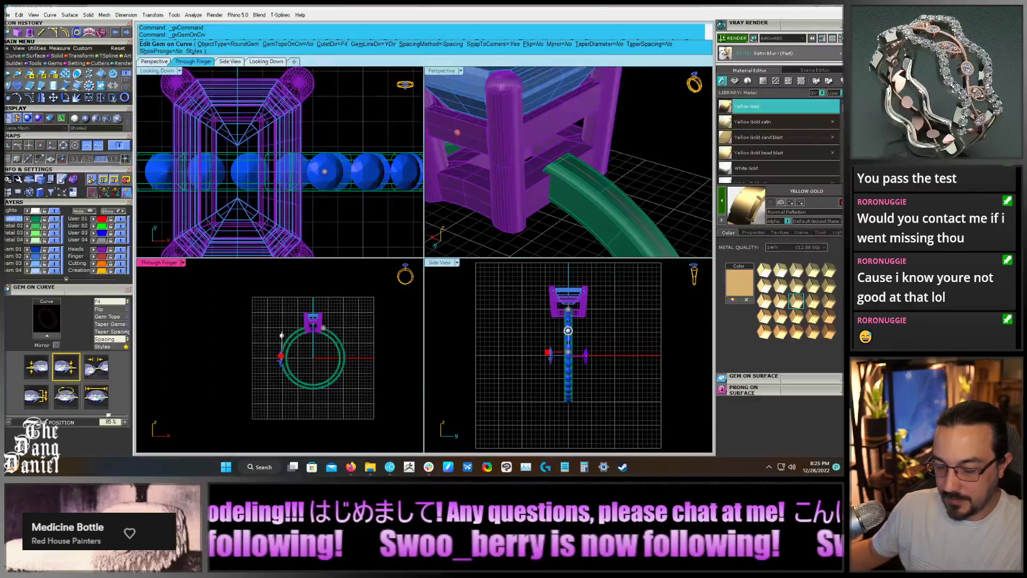
pyautogui.moveTo(280, 359); pyautogui.dragTo(344, 356)
pyautogui.scroll(12, 341, 342)
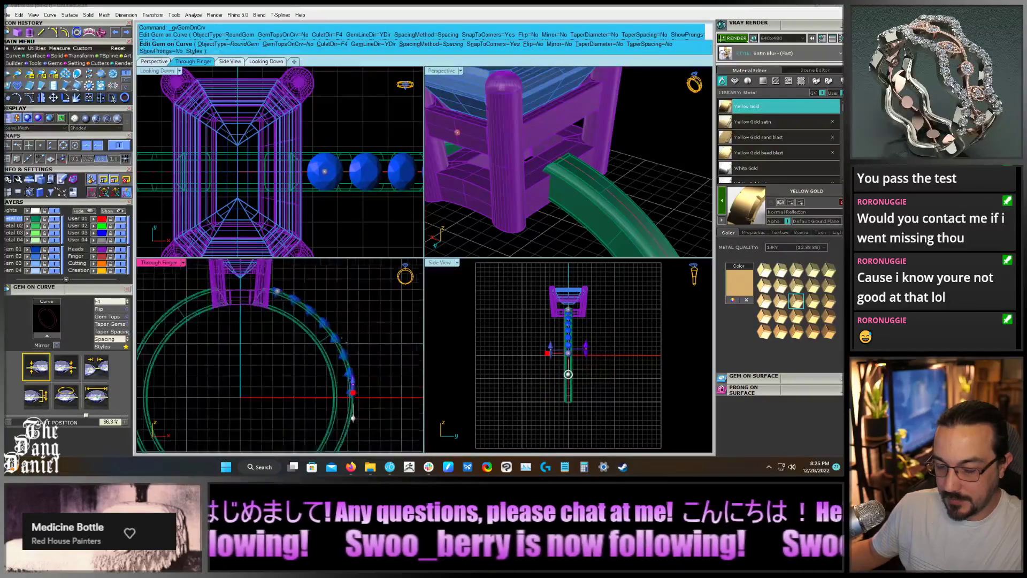
pyautogui.scroll(2, 342, 343)
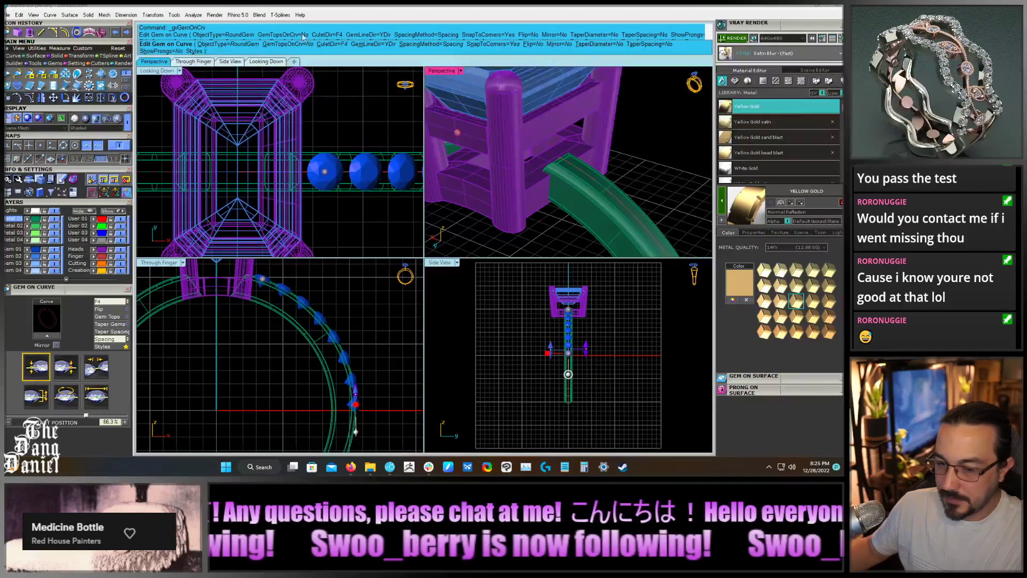
# Set ShowProngs to Yes and SnapToCorners to No for the gem row
pyautogui.click(167, 51)
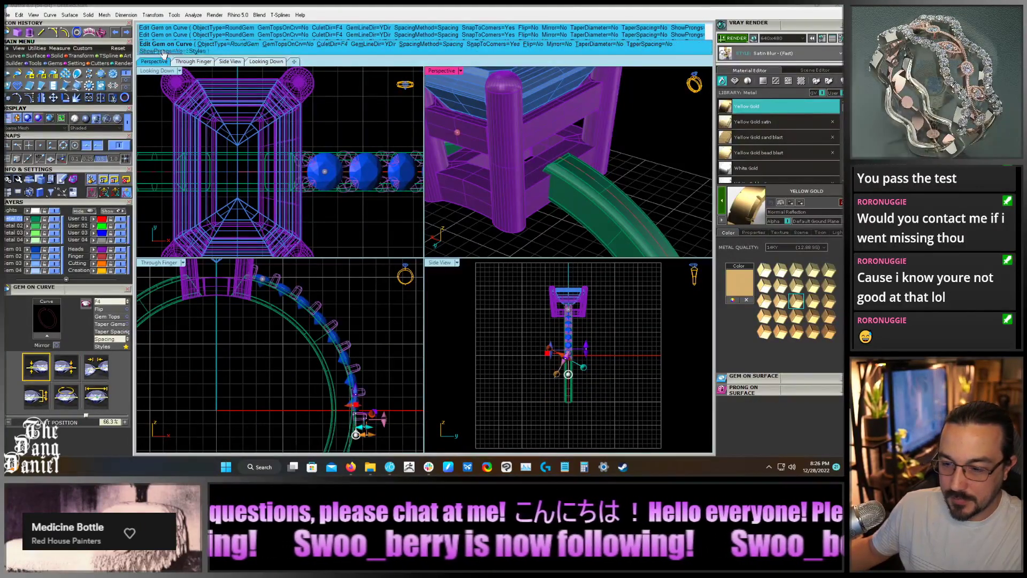
pyautogui.click(492, 45)
pyautogui.click(348, 342)
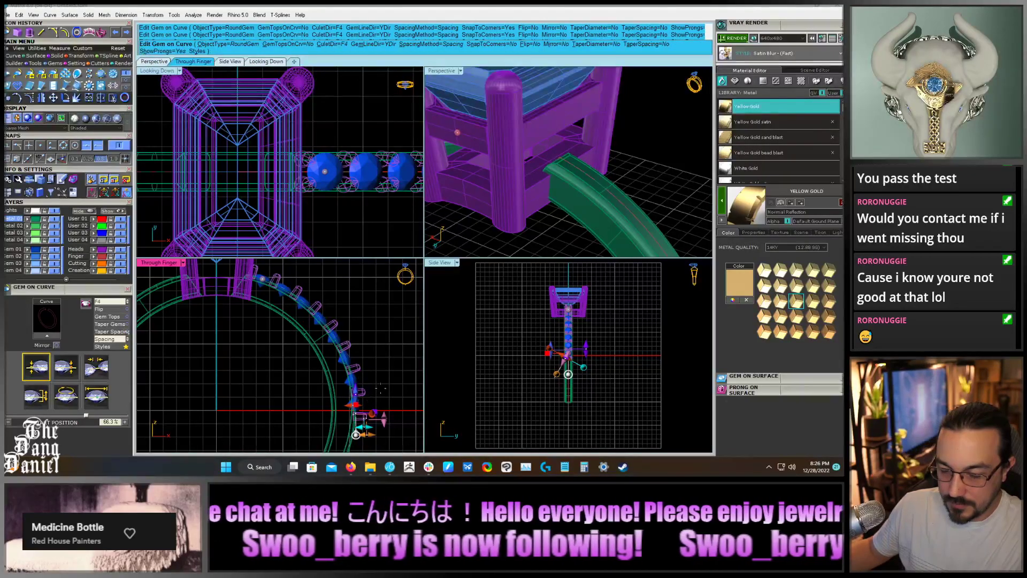
pyautogui.moveTo(381, 389); pyautogui.dragTo(391, 400, button='right')
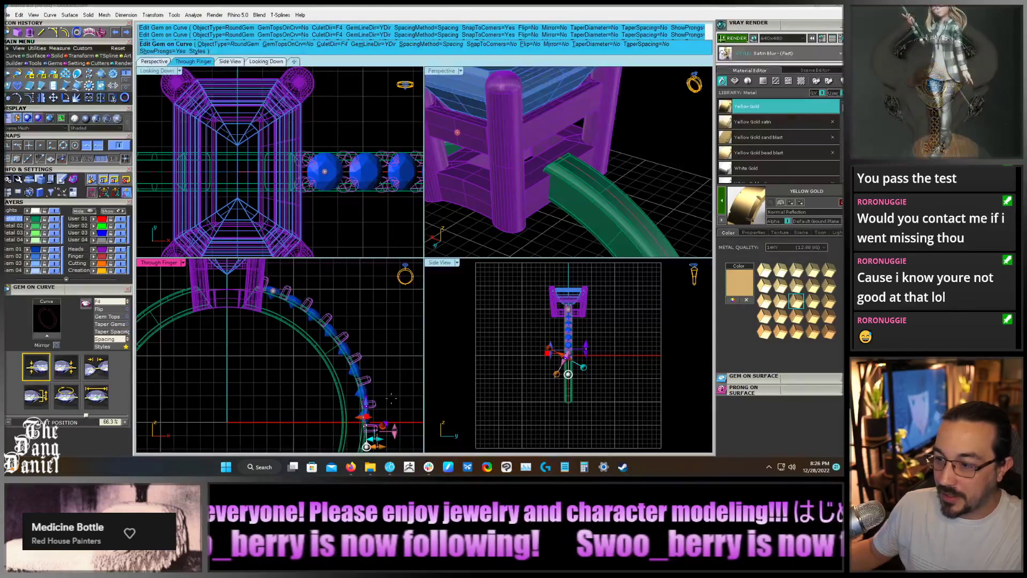
pyautogui.scroll(3, 268, 288)
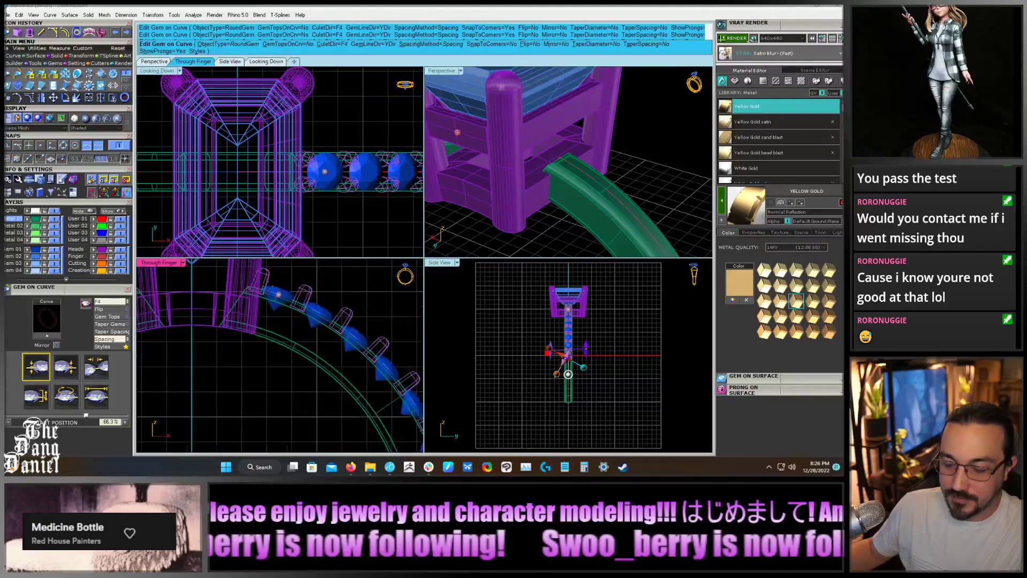
pyautogui.scroll(-3, 283, 309)
pyautogui.scroll(8, 358, 380)
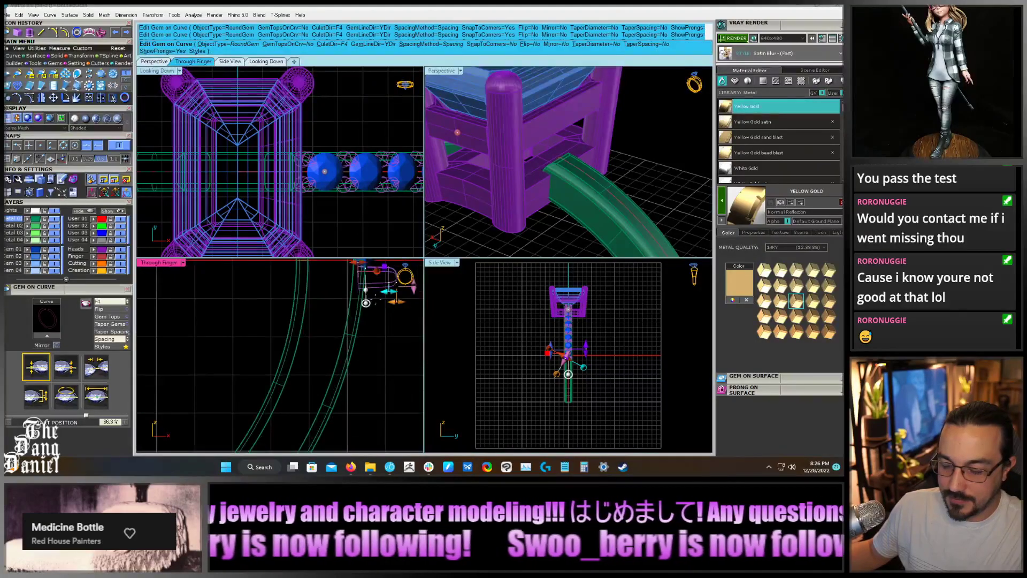
# Drop the gems 0.78 mm, shorten the prongs, set nudge 24.61 and taper -6.73%
pyautogui.moveTo(347, 357); pyautogui.dragTo(320, 358)
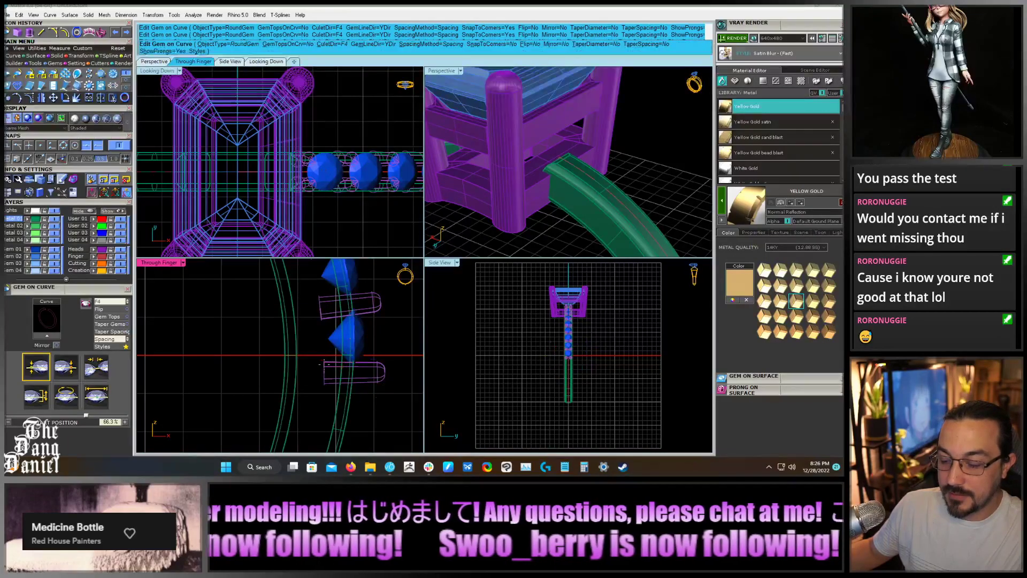
pyautogui.moveTo(386, 397); pyautogui.dragTo(372, 397)
pyautogui.scroll(5, 569, 357)
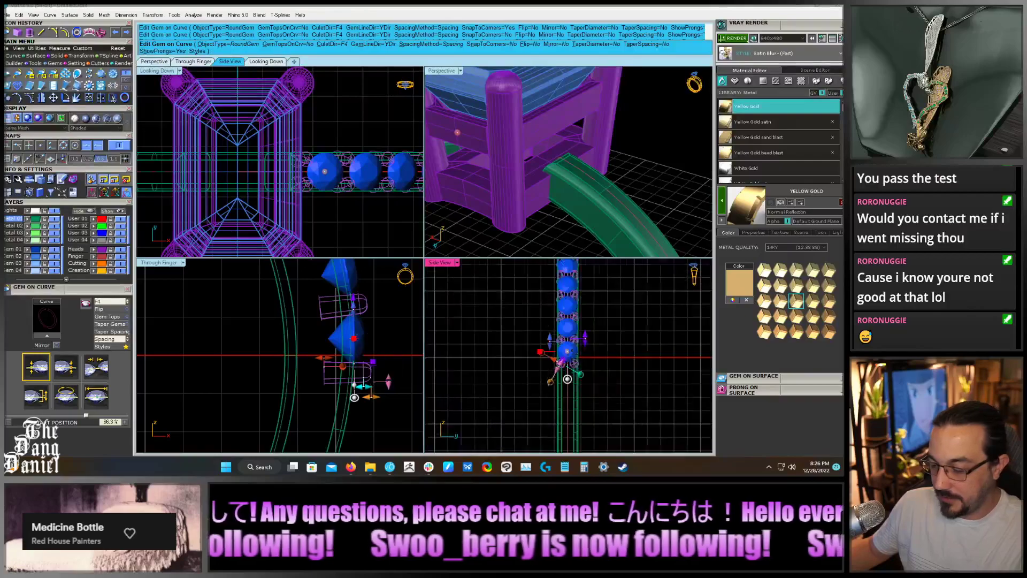
pyautogui.moveTo(544, 361); pyautogui.dragTo(548, 361)
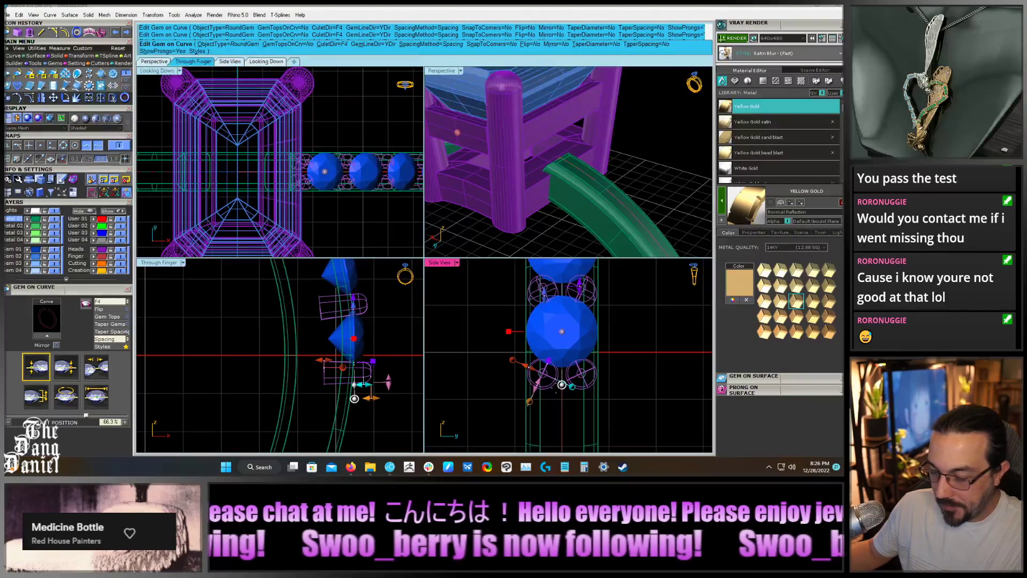
pyautogui.moveTo(528, 367)
pyautogui.moveTo(528, 367); pyautogui.dragTo(533, 369)
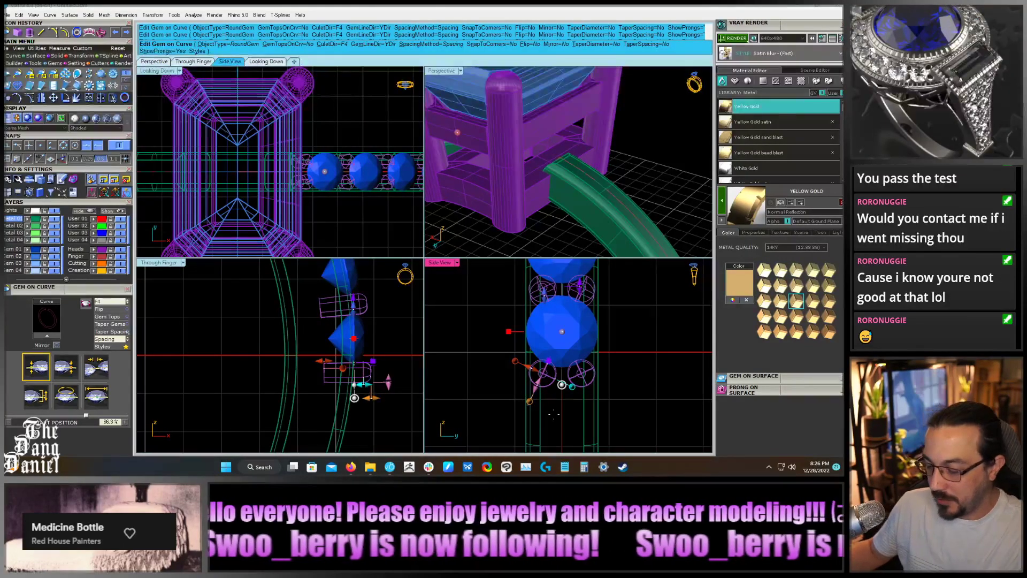
# Adjust the gem row's end position to 84.99% along the curve
pyautogui.click(375, 425)
pyautogui.scroll(-12, 370, 425)
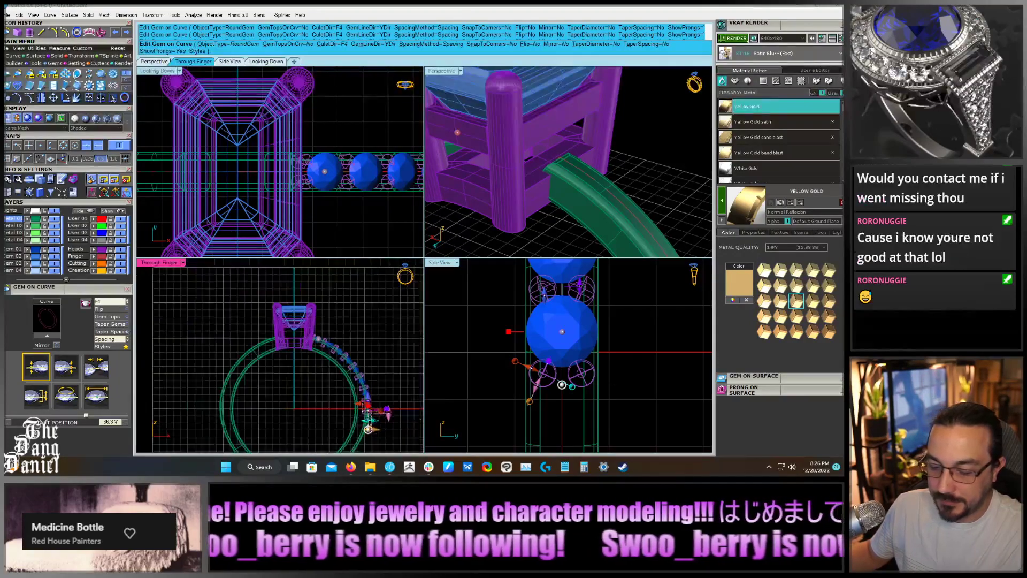
pyautogui.scroll(14, 336, 362)
pyautogui.moveTo(355, 368); pyautogui.dragTo(362, 371)
pyautogui.click(562, 166)
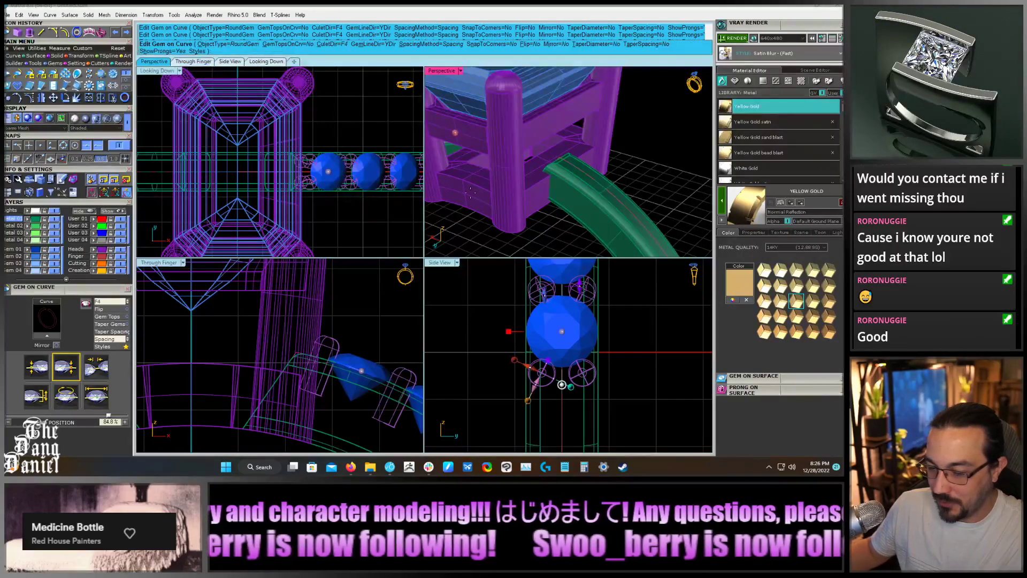
pyautogui.scroll(-6, 561, 166)
pyautogui.moveTo(562, 166); pyautogui.dragTo(554, 195, button='right')
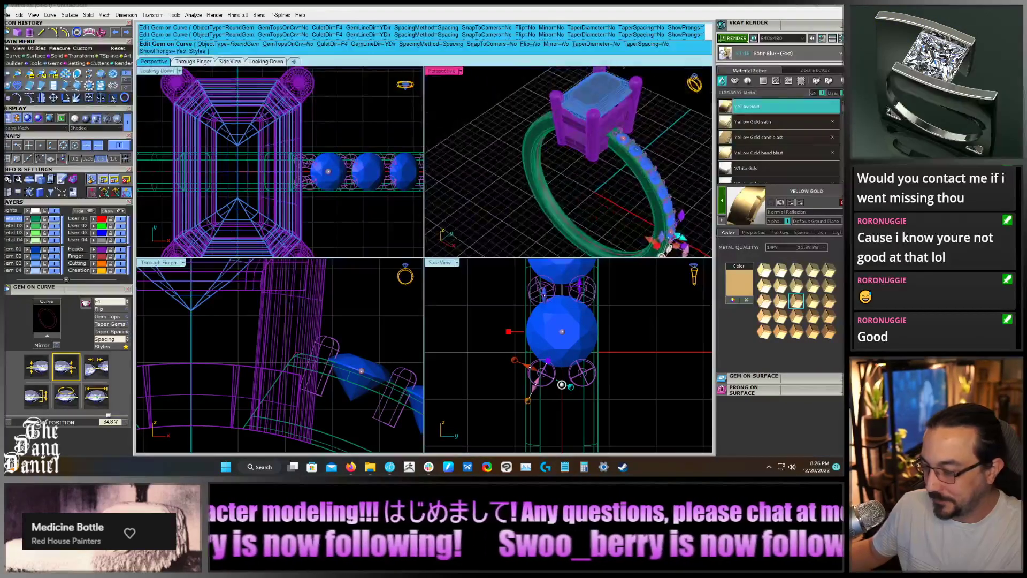
pyautogui.scroll(10, 642, 158)
pyautogui.keyDown('shift'); pyautogui.moveTo(580, 144); pyautogui.dragTo(586, 118, button='right'); pyautogui.keyUp('shift')
pyautogui.moveTo(592, 129); pyautogui.dragTo(589, 130)
# Check the gem row from a low edge-on angle and accept to build gems and prongs
pyautogui.scroll(-8, 594, 126)
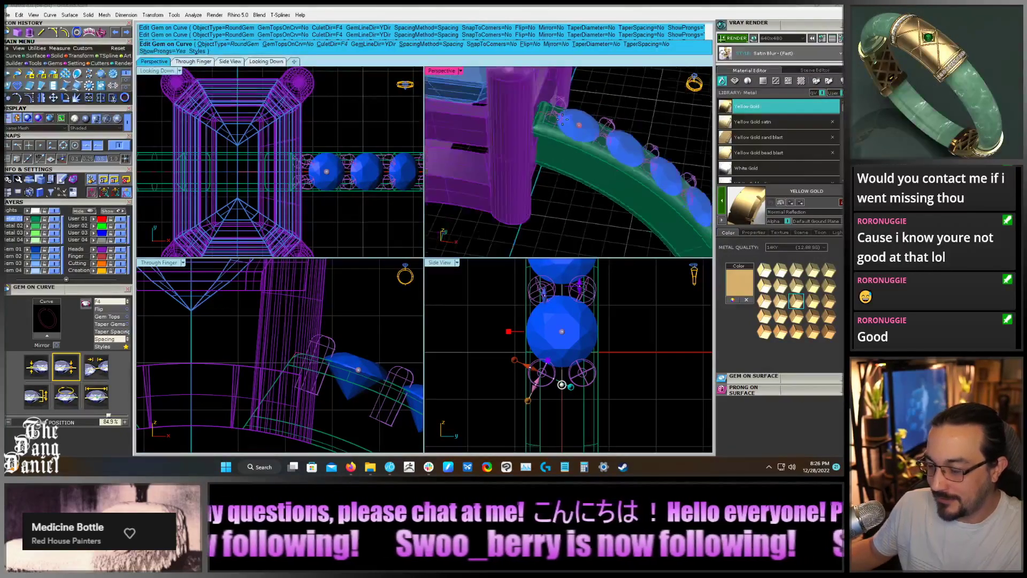
pyautogui.moveTo(614, 115); pyautogui.dragTo(610, 102, button='right')
pyautogui.click(379, 344)
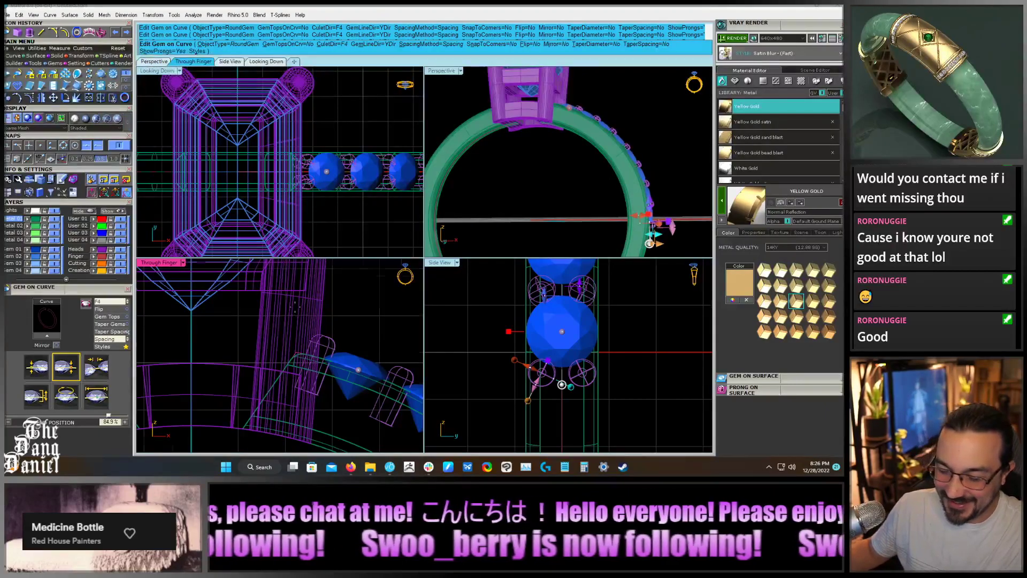
pyautogui.scroll(-5, 295, 305)
pyautogui.scroll(6, 367, 416)
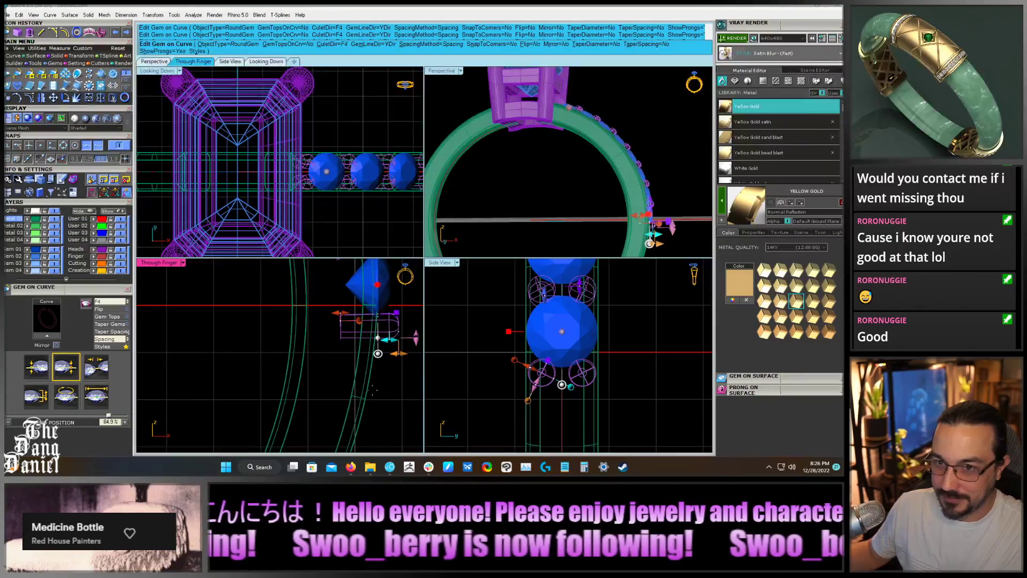
pyautogui.scroll(-6, 369, 383)
pyautogui.rightClick(410, 341)
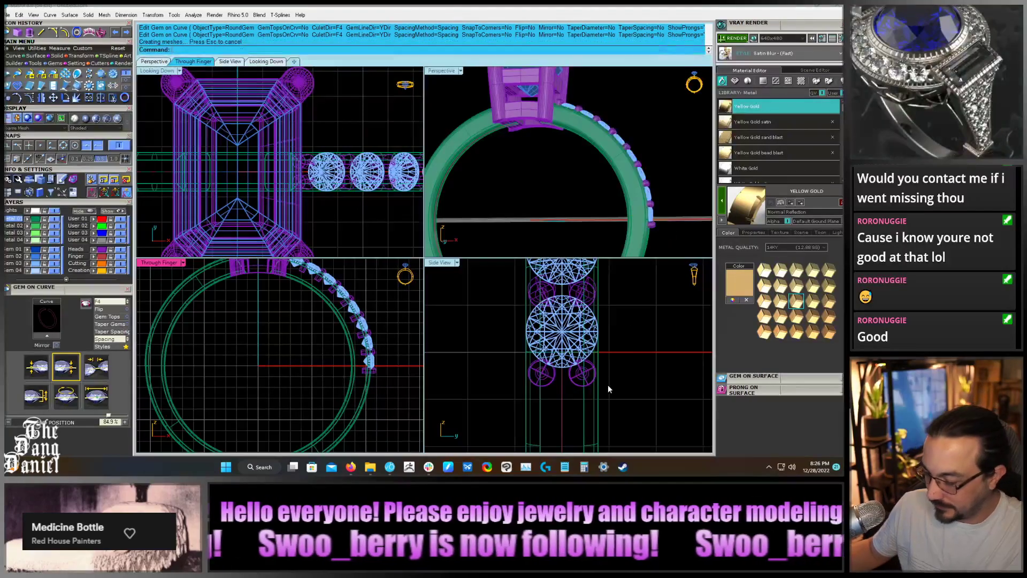
# Mirror the new gems and prongs through the ring's centre onto the opposite shoulder
pyautogui.click(581, 376)
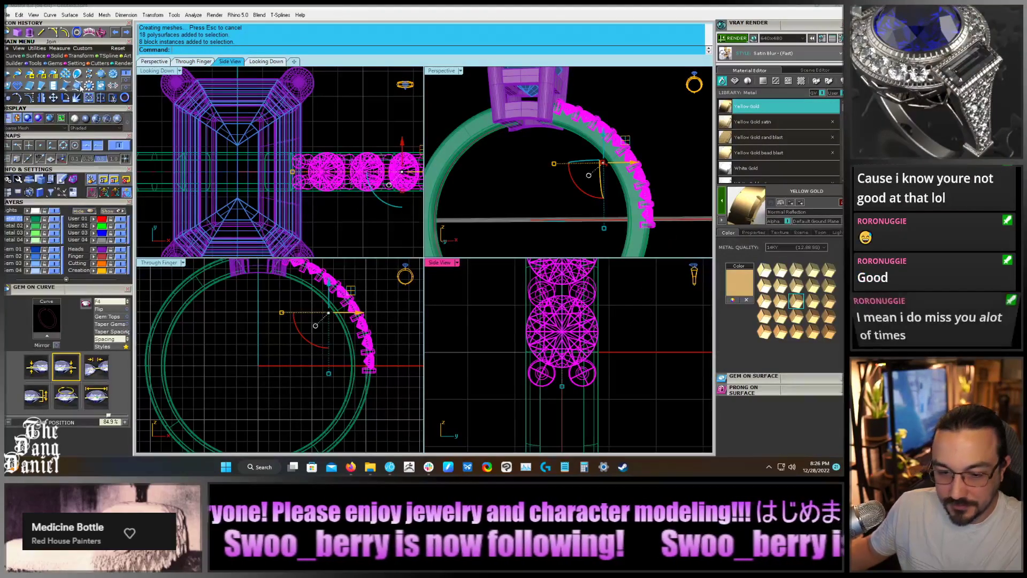
pyautogui.click(42, 98)
pyautogui.click(258, 292)
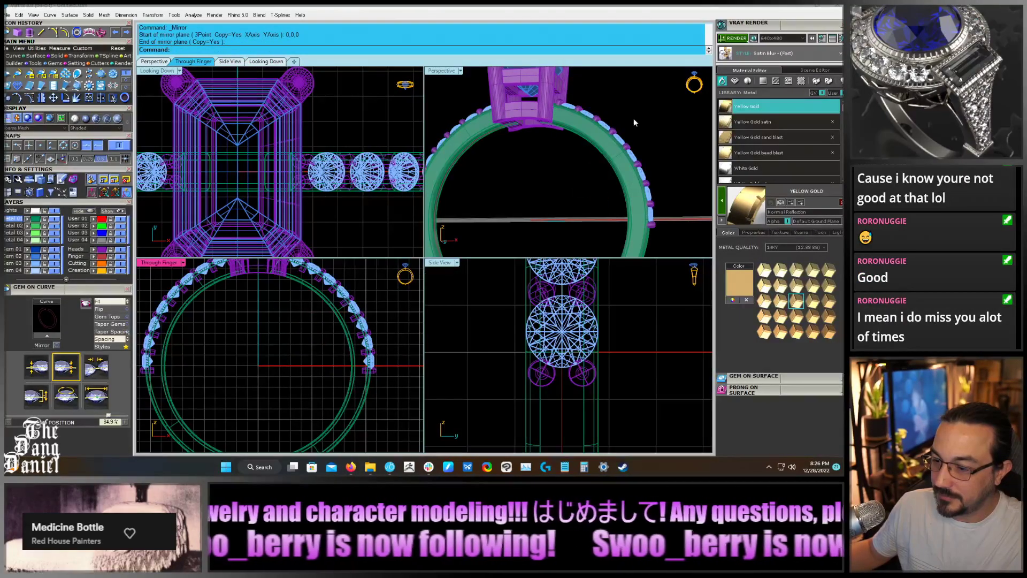
pyautogui.moveTo(635, 122); pyautogui.dragTo(570, 186, button='right')
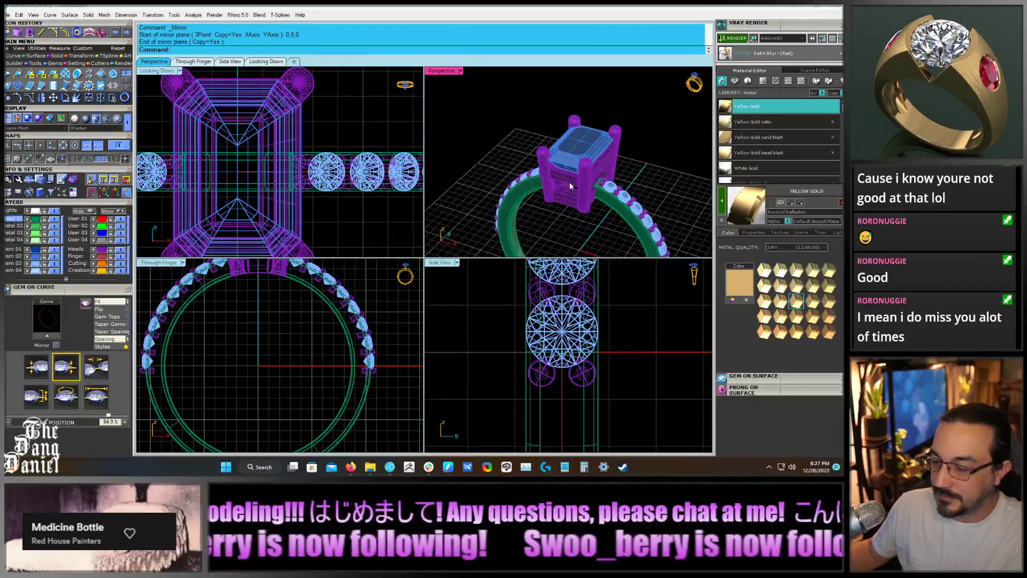
pyautogui.scroll(10, 571, 185)
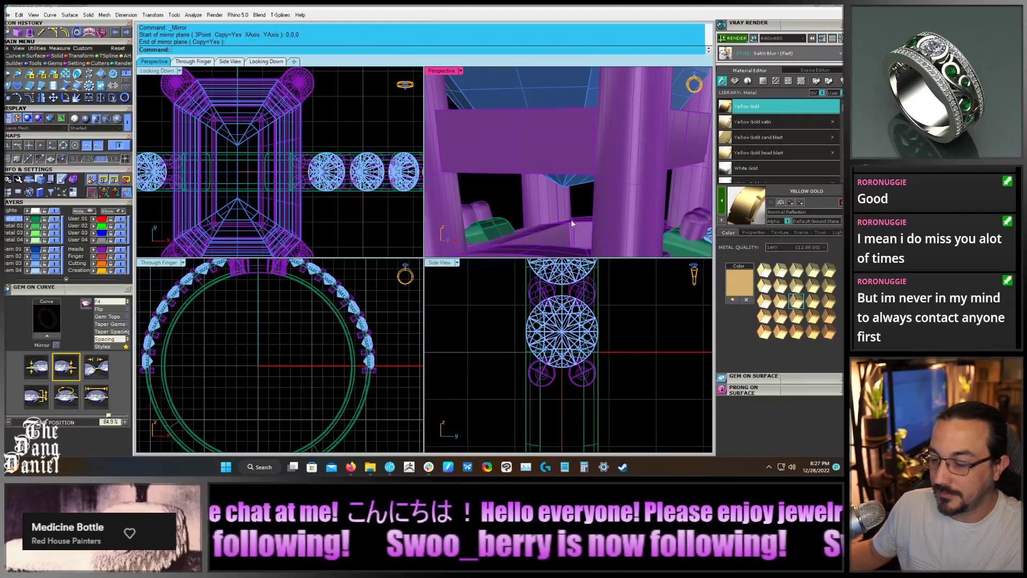
pyautogui.scroll(-6, 598, 162)
# Select the head's stone setting as the surface for Gem on Surface
pyautogui.click(551, 183)
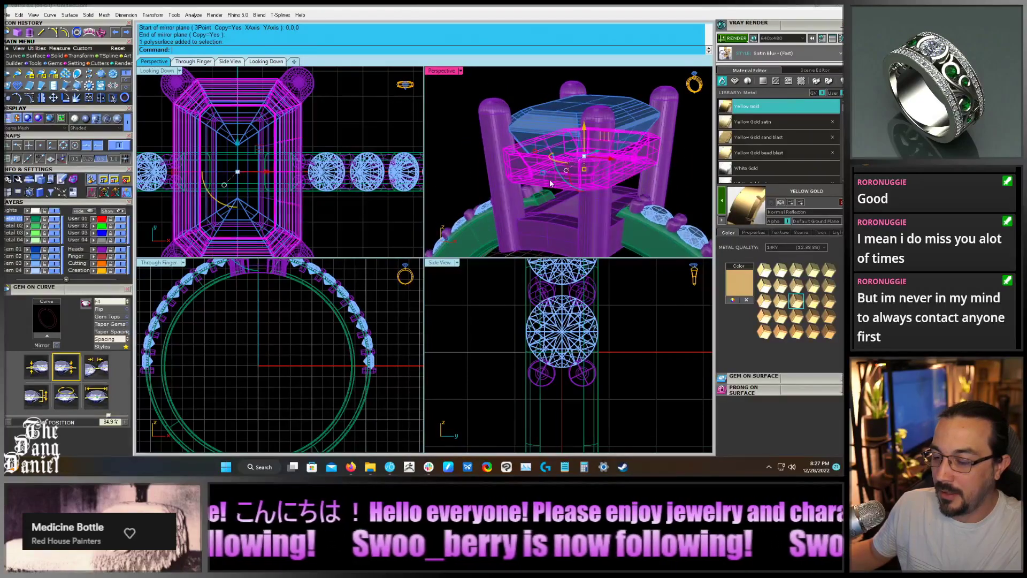
pyautogui.click(775, 26)
pyautogui.click(771, 36)
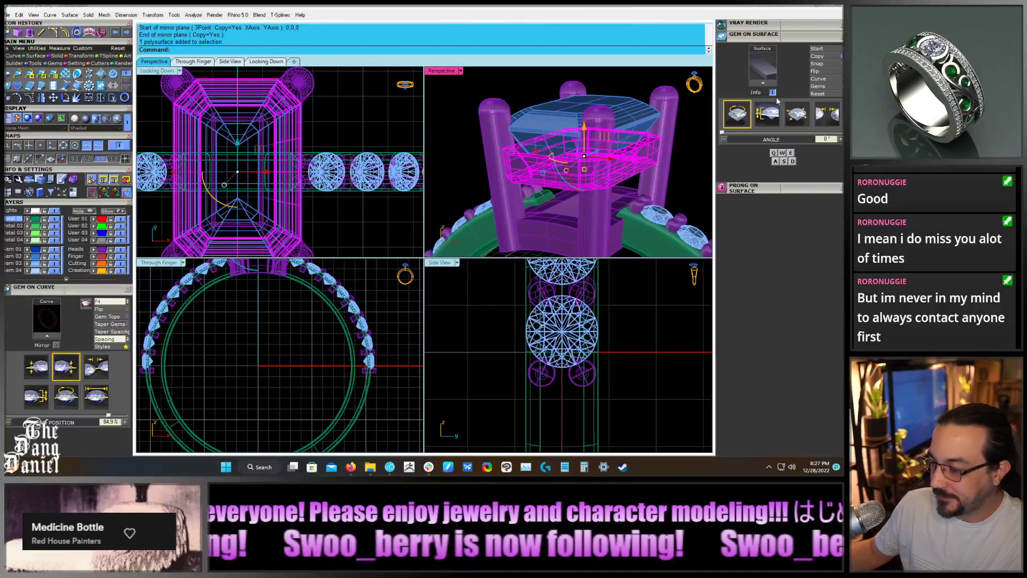
pyautogui.click(764, 69)
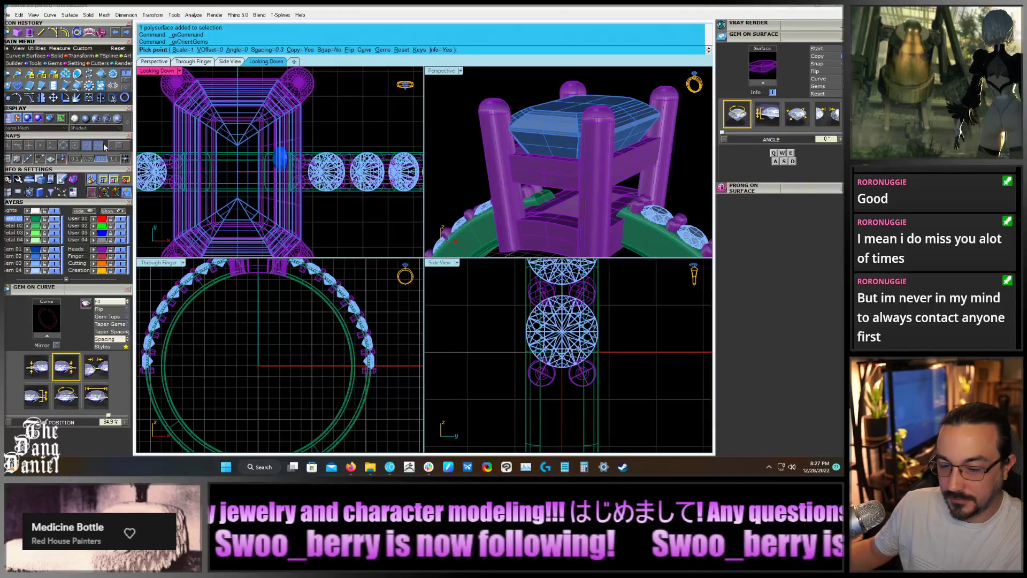
pyautogui.click(42, 109)
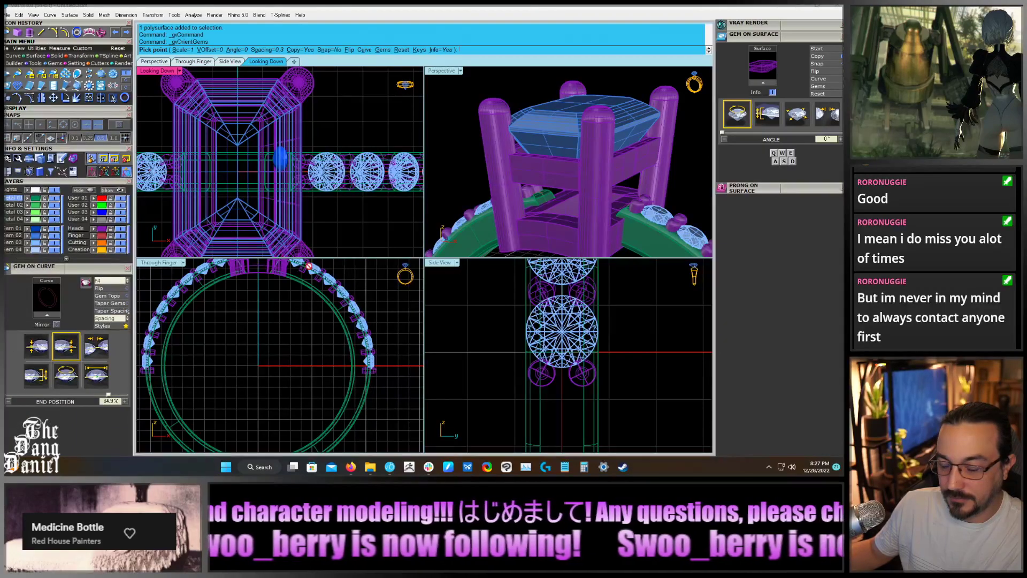
pyautogui.scroll(8, 535, 215)
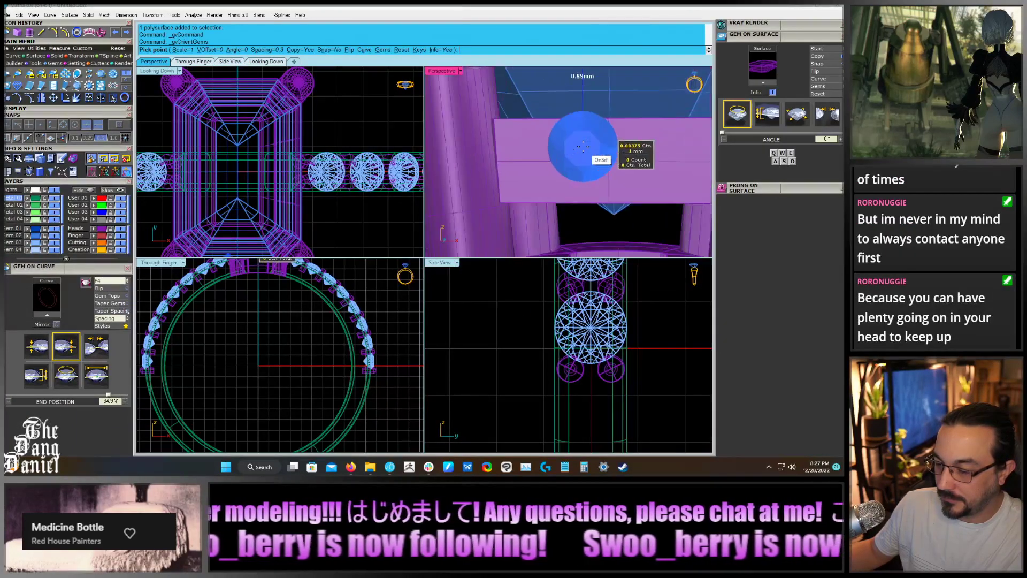
pyautogui.scroll(-5, 605, 160)
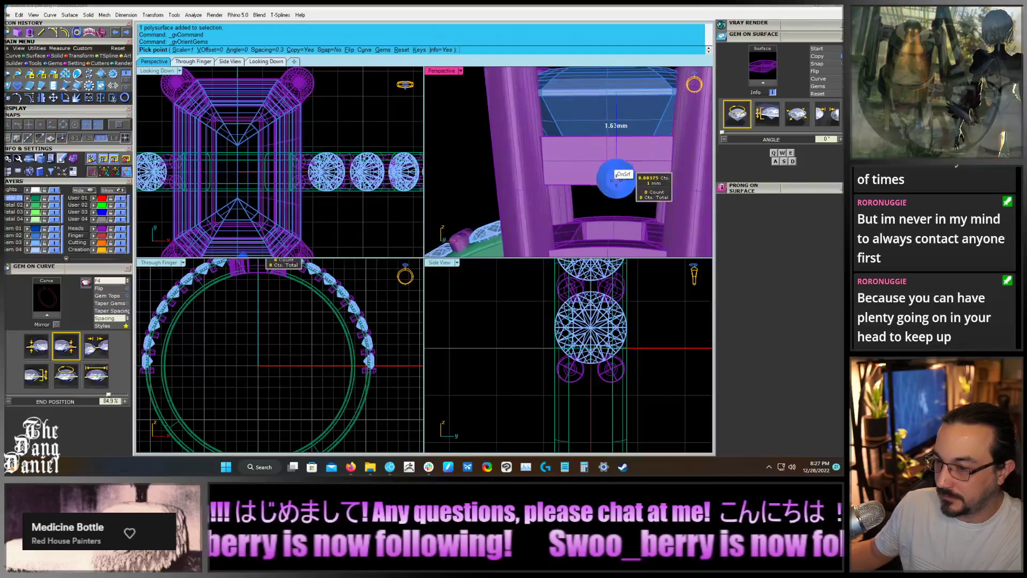
pyautogui.scroll(-4, 471, 148)
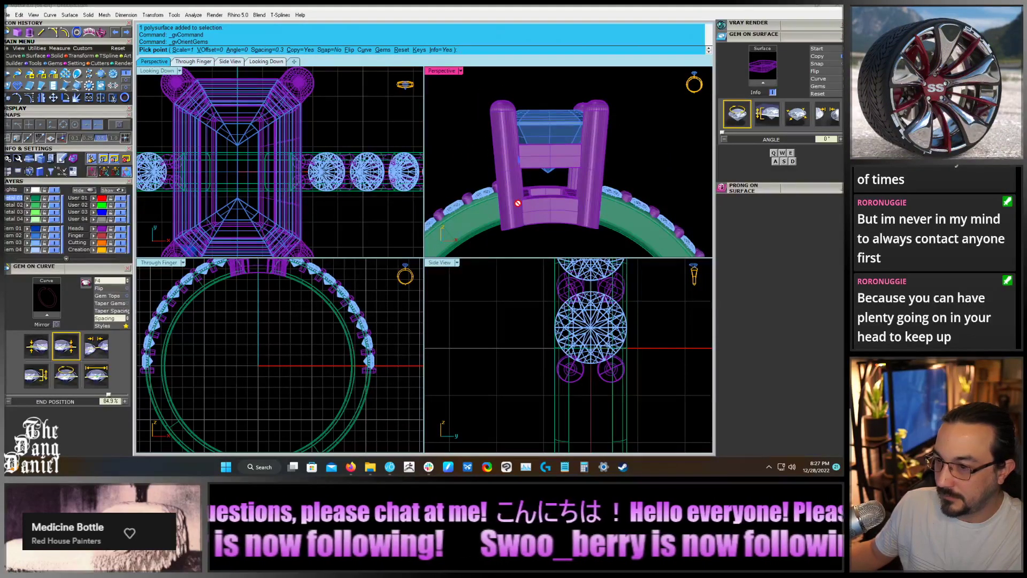
pyautogui.scroll(7, 527, 166)
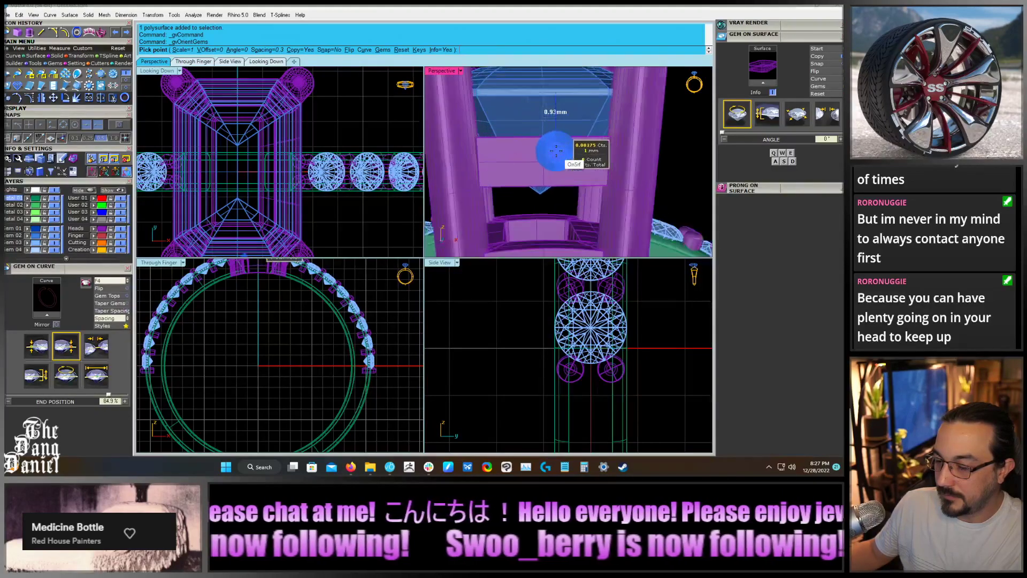
# Place five 1 mm round gems along the gallery bar between the posts
pyautogui.click(533, 171)
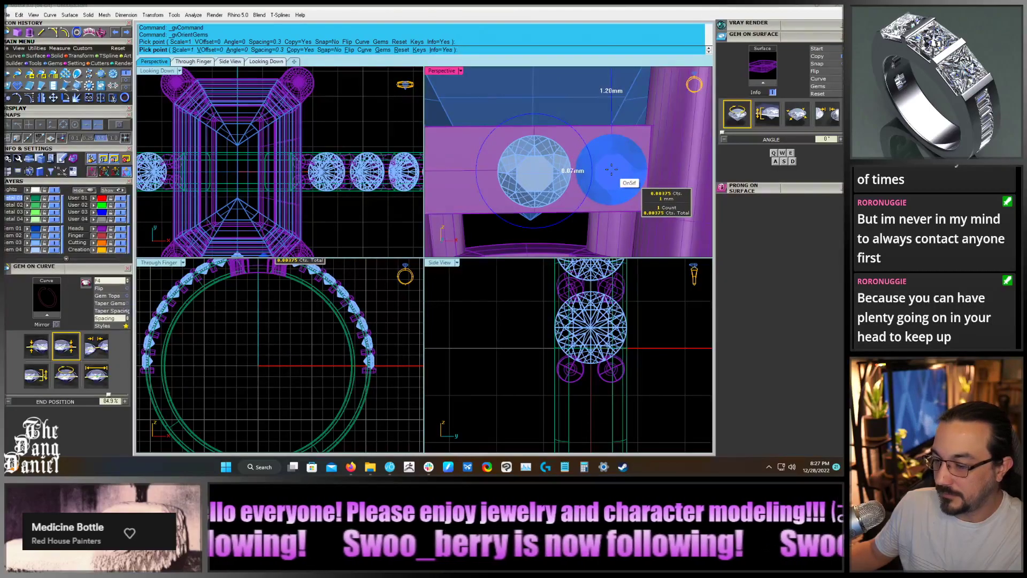
pyautogui.click(611, 171)
pyautogui.scroll(-5, 649, 181)
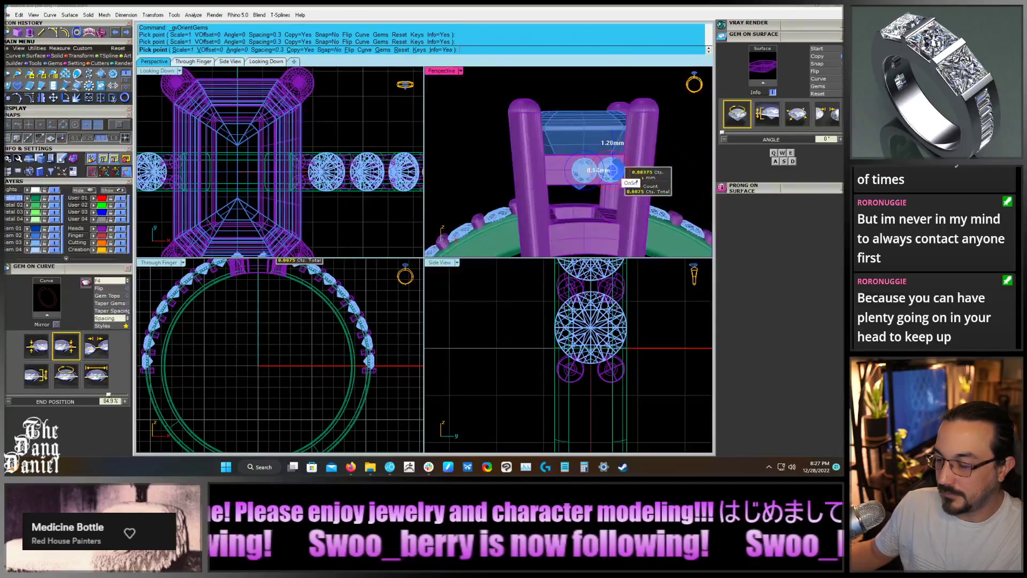
pyautogui.scroll(5, 650, 181)
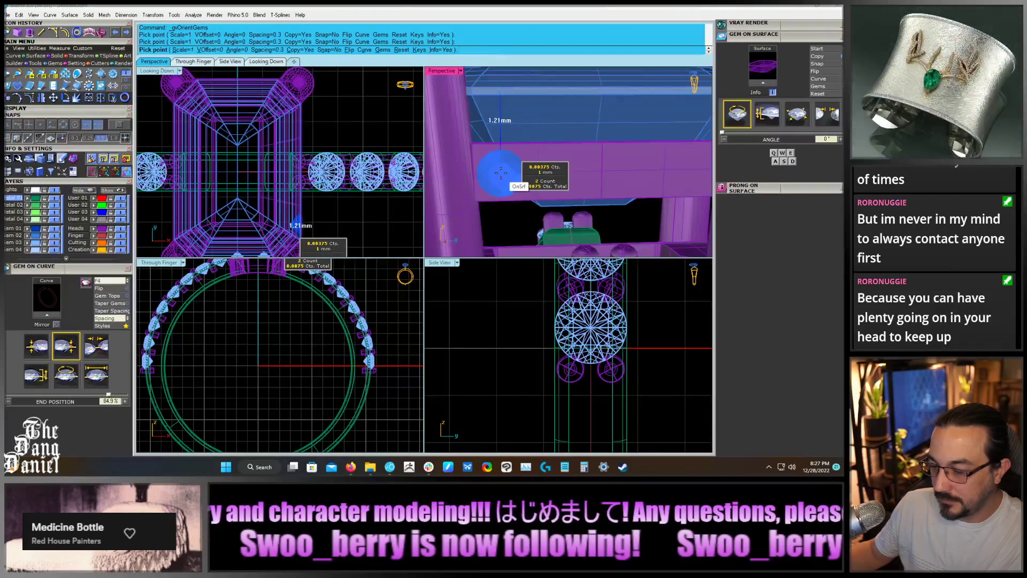
pyautogui.click(503, 172)
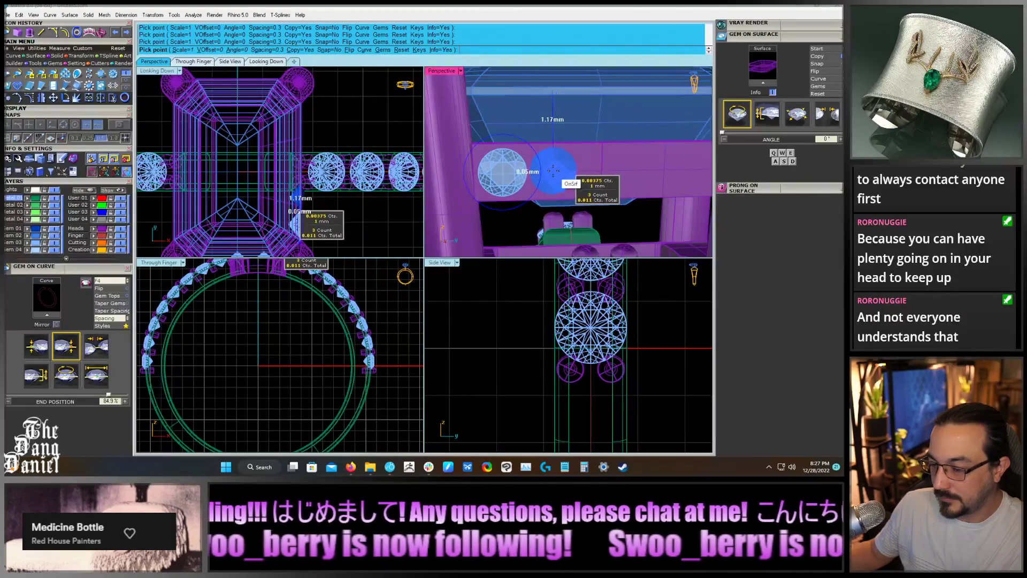
pyautogui.click(602, 171)
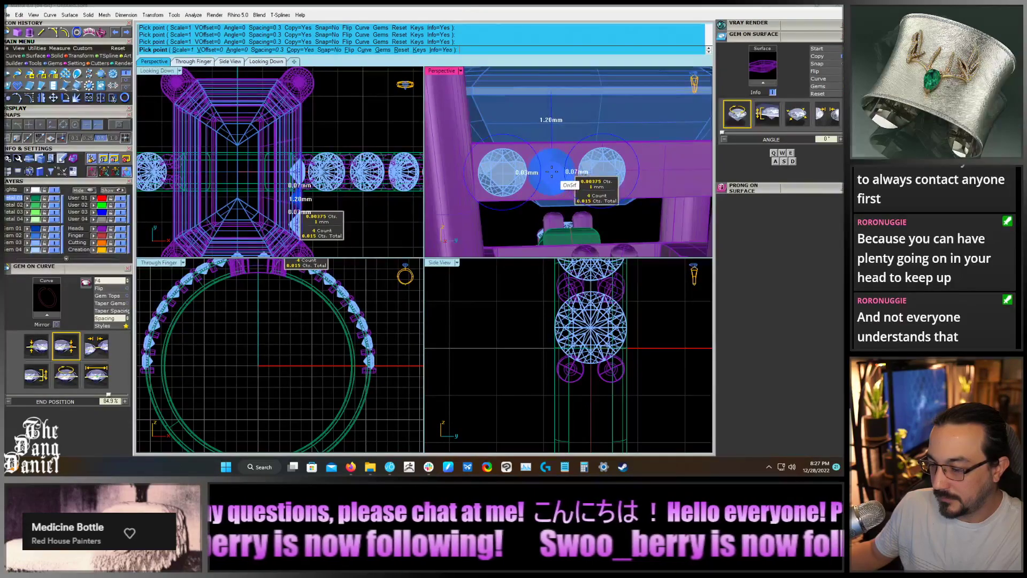
pyautogui.click(552, 171)
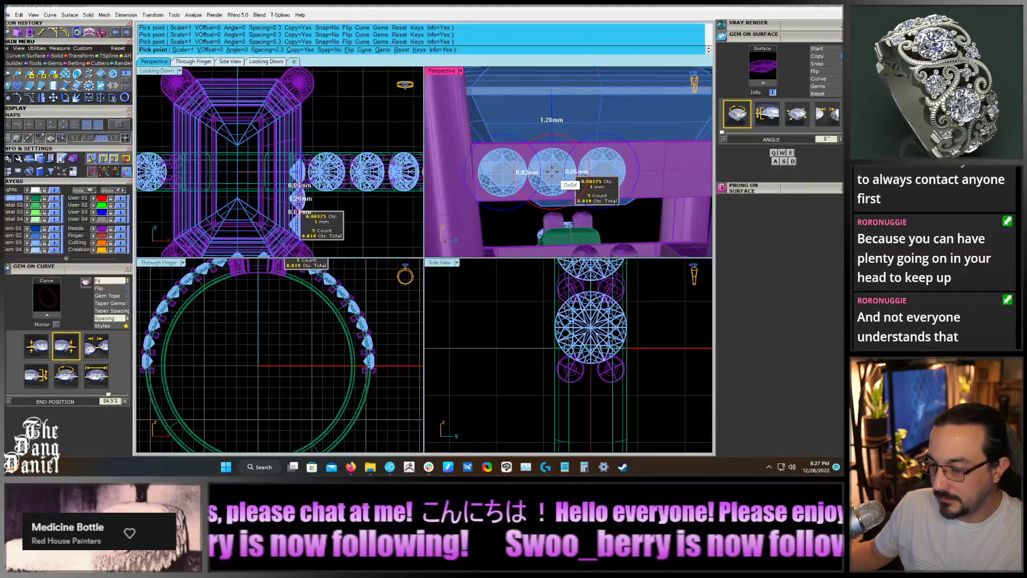
pyautogui.press('Return')
# Slide the leftmost gallery gem into line with the others, then select the head
pyautogui.click(516, 180)
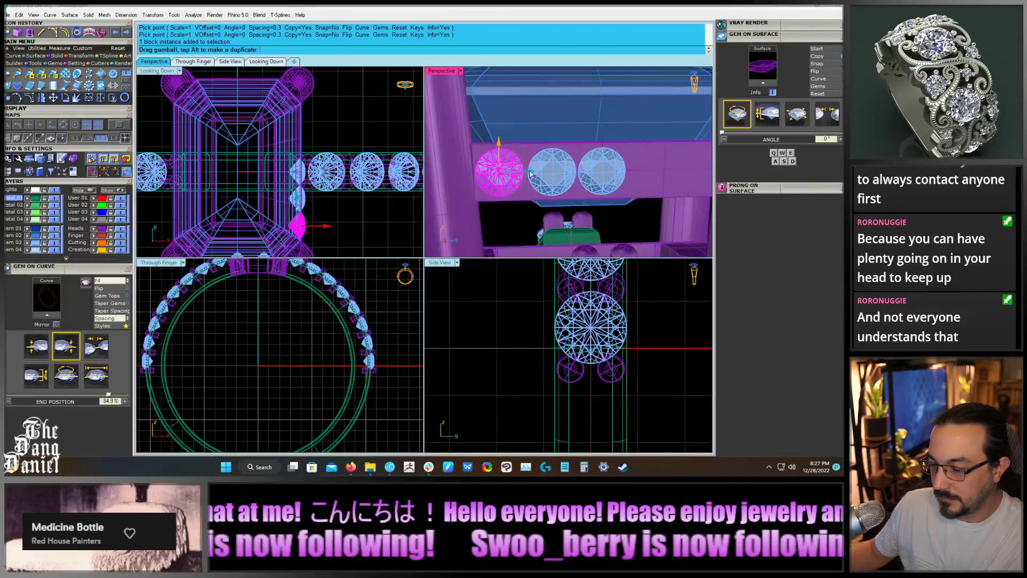
pyautogui.moveTo(532, 175); pyautogui.dragTo(581, 174)
pyautogui.click(517, 328)
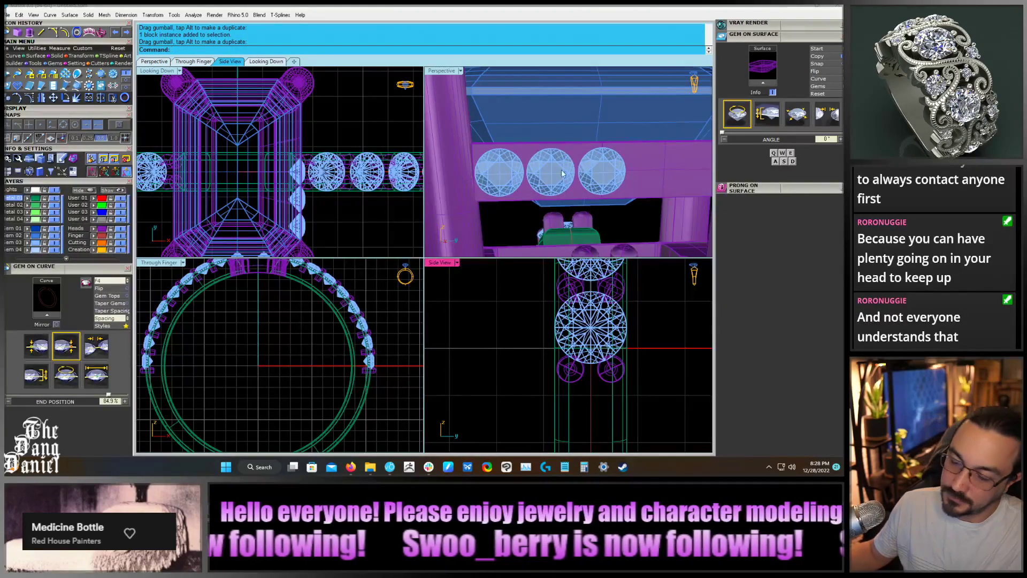
pyautogui.scroll(-5, 562, 174)
pyautogui.moveTo(562, 174); pyautogui.dragTo(601, 161, button='right')
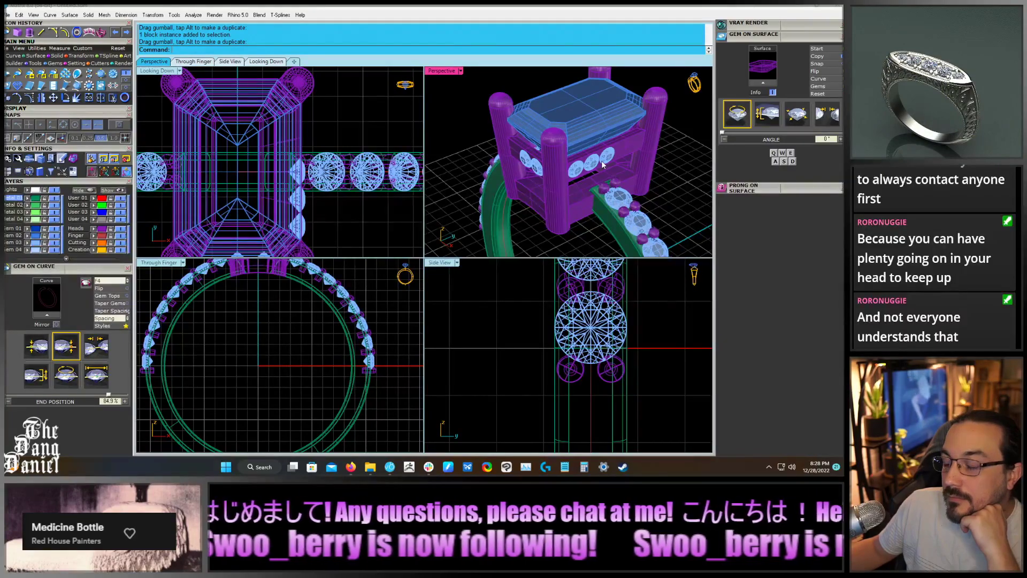
pyautogui.moveTo(601, 160)
pyautogui.mouseDown(button='right')
pyautogui.moveTo(551, 179)
pyautogui.moveTo(592, 161)
pyautogui.mouseUp(button='right')
pyautogui.scroll(3, 594, 155)
pyautogui.click(597, 142)
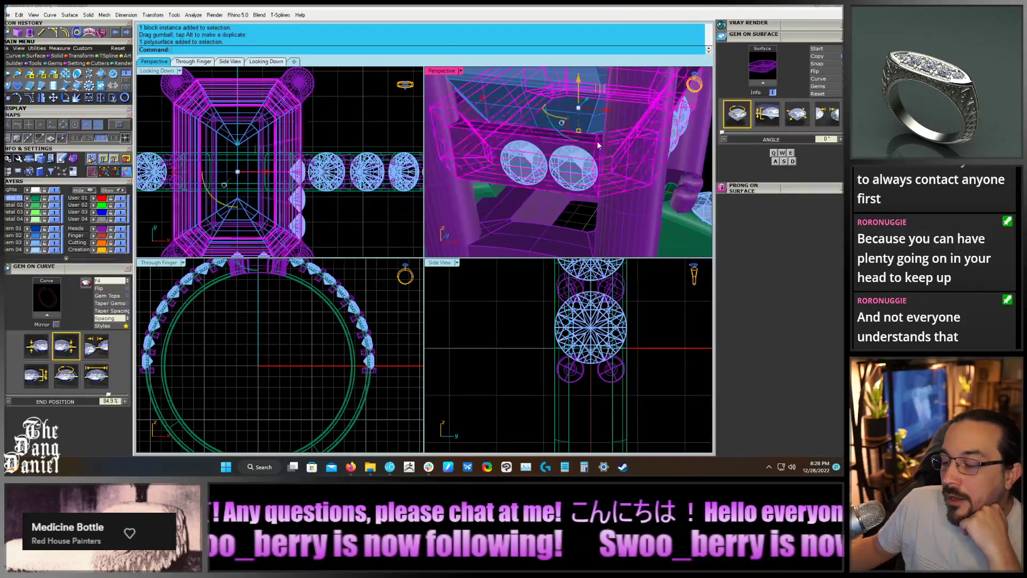
# Start Prong On Surface and maximize the Perspective viewport
pyautogui.click(777, 190)
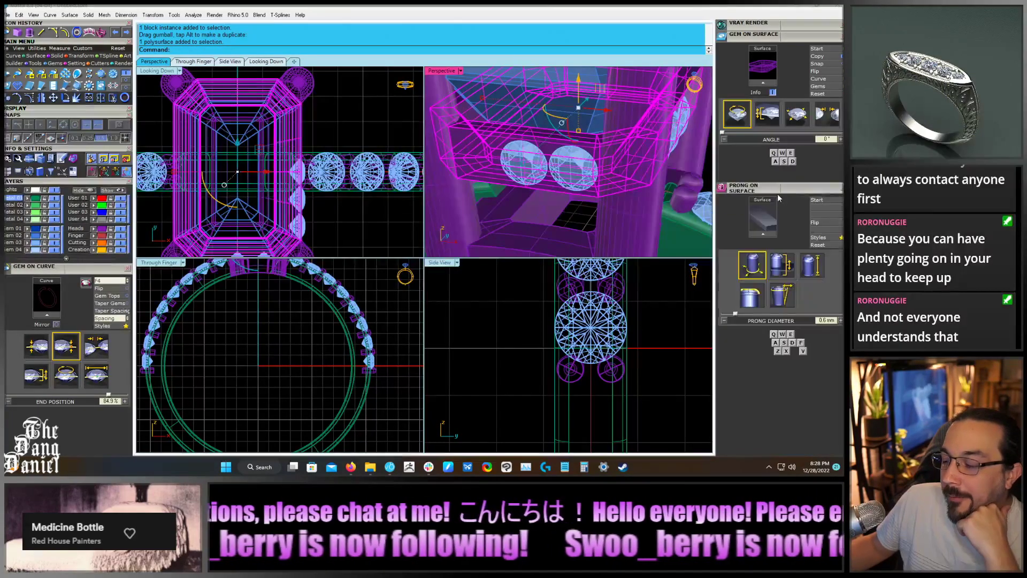
pyautogui.click(772, 239)
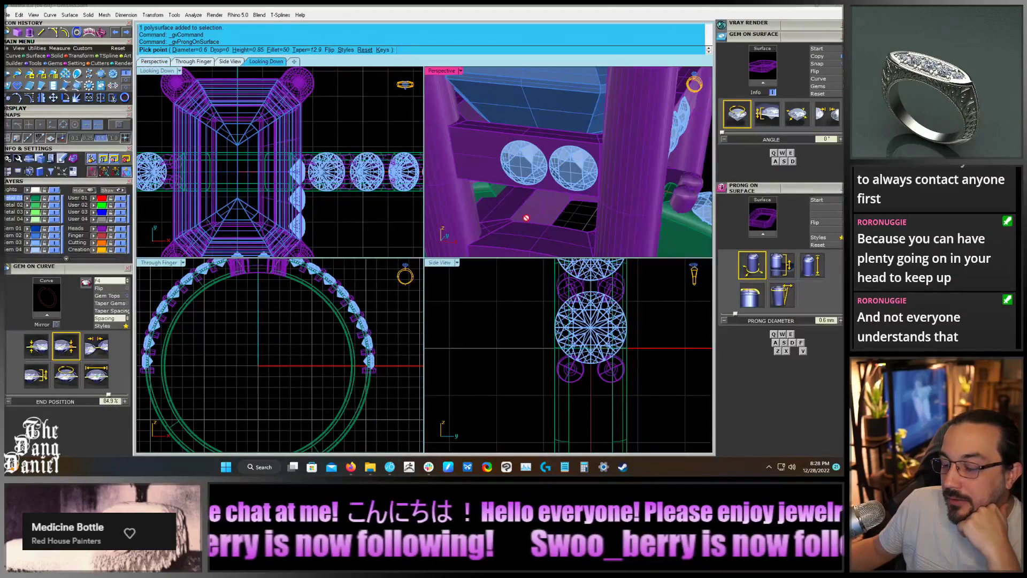
pyautogui.doubleClick(442, 71)
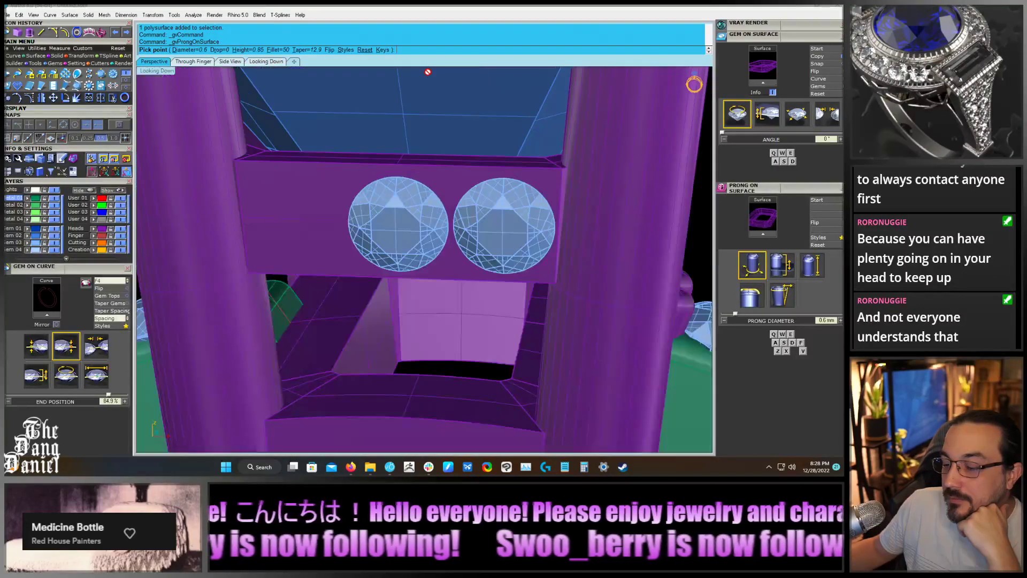
pyautogui.scroll(-2, 573, 259)
pyautogui.scroll(6, 488, 206)
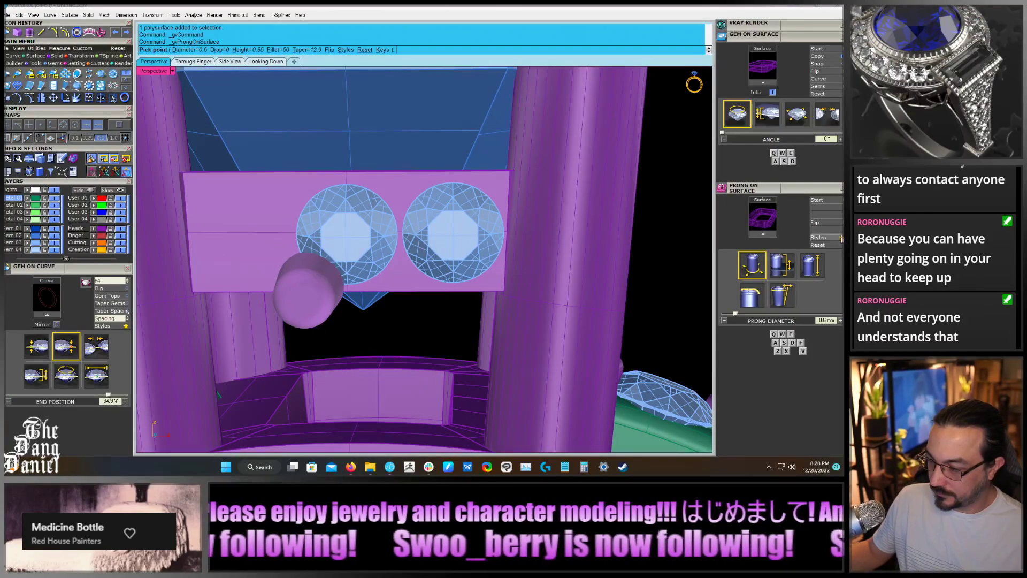
# Load the saved 'my prong.mss' prong style and reduce its diameter to 0.54 mm
pyautogui.click(841, 238)
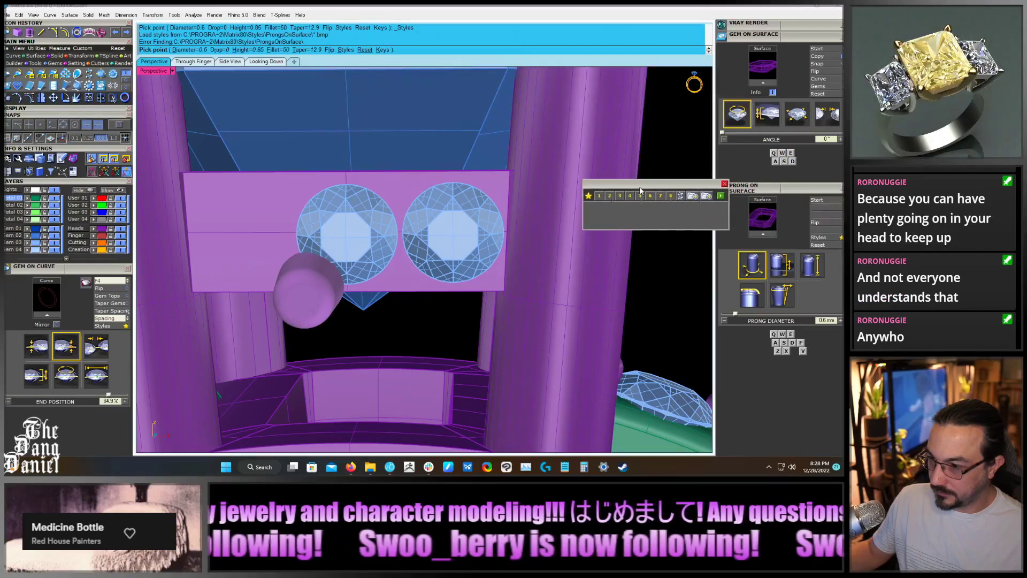
pyautogui.click(711, 199)
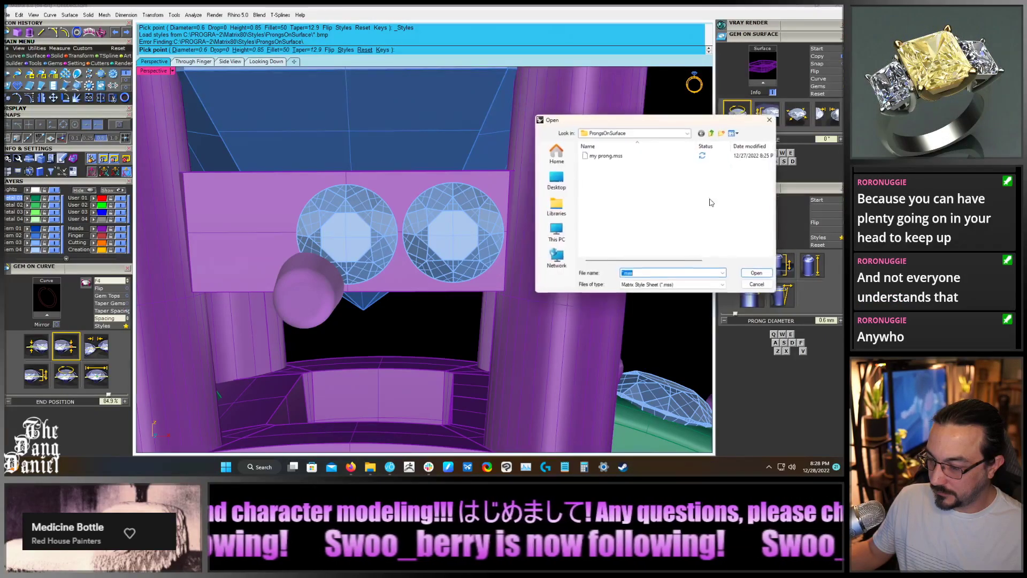
pyautogui.doubleClick(608, 159)
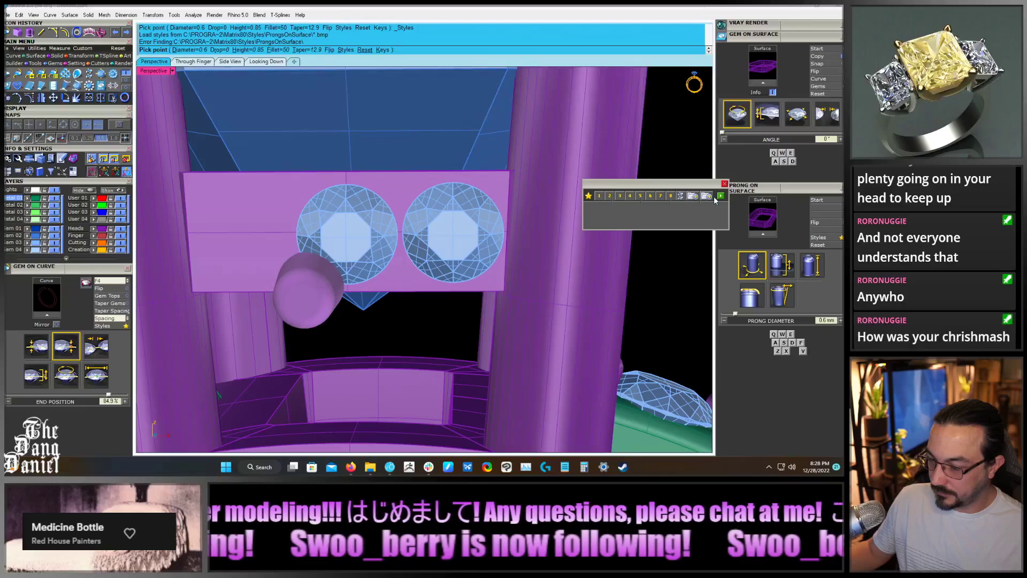
pyautogui.click(721, 196)
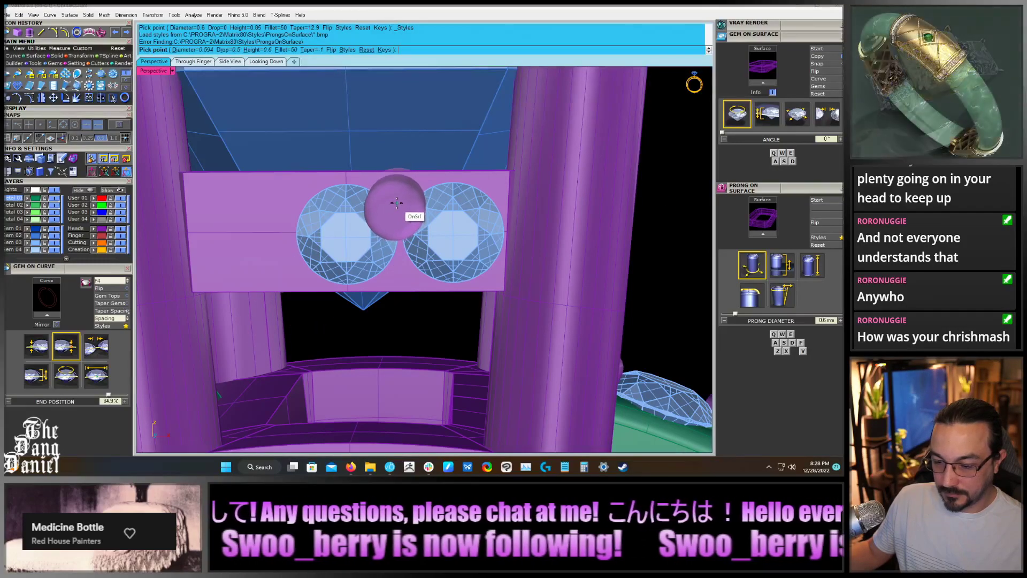
pyautogui.press('q')
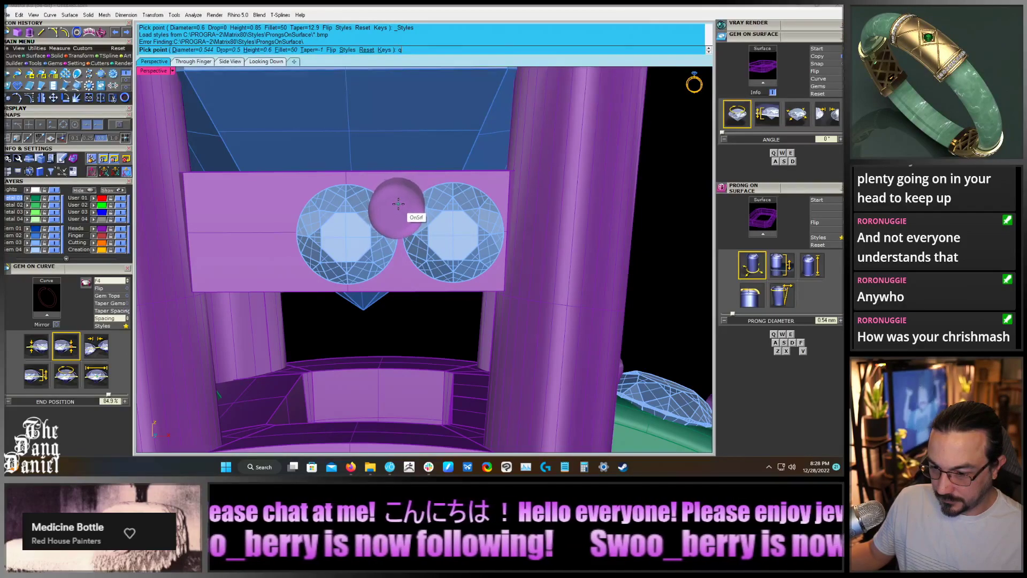
# Place four 0.54 mm prongs above and below the first gallery gems
pyautogui.click(399, 203)
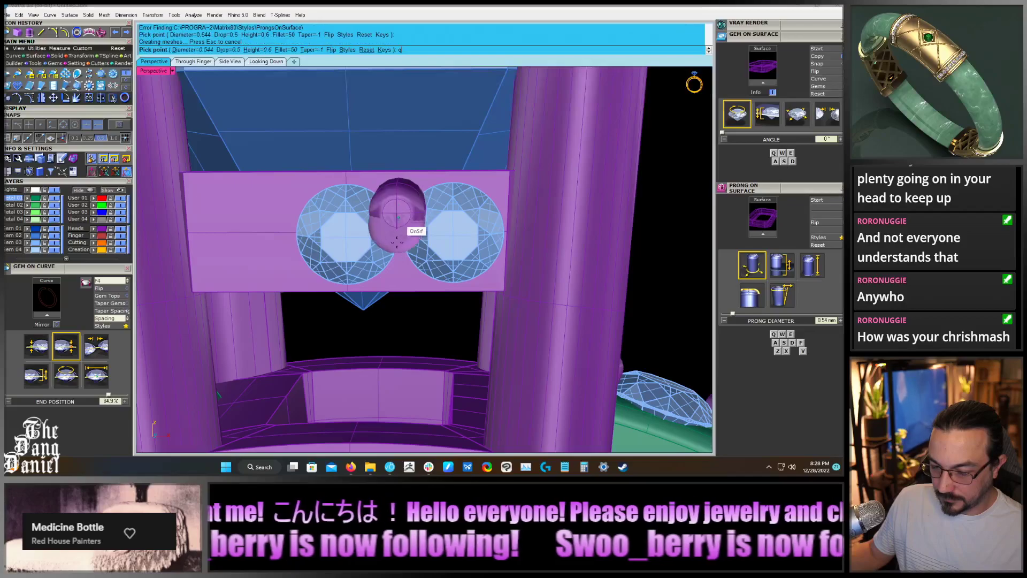
pyautogui.click(398, 259)
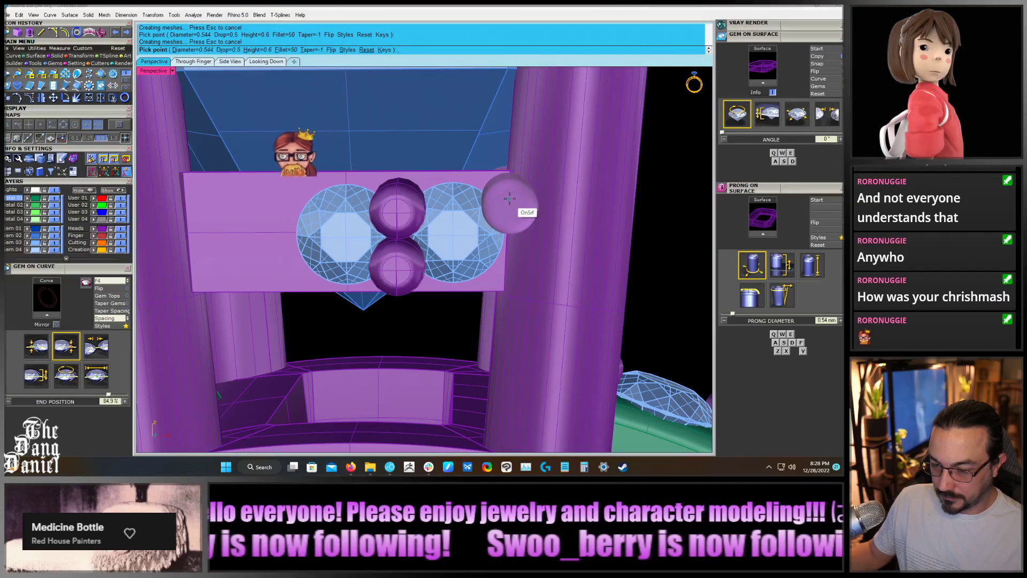
pyautogui.click(509, 200)
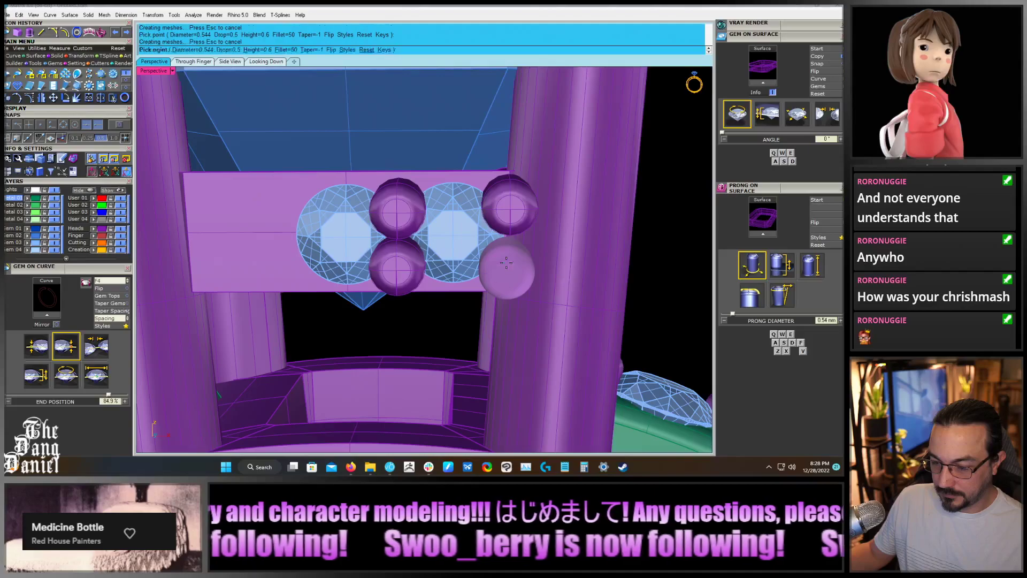
pyautogui.click(506, 262)
# Place three lower prongs between and beside the three round gallery gems
pyautogui.moveTo(669, 260); pyautogui.dragTo(550, 266, button='right')
pyautogui.scroll(-4, 551, 265)
pyautogui.scroll(5, 408, 239)
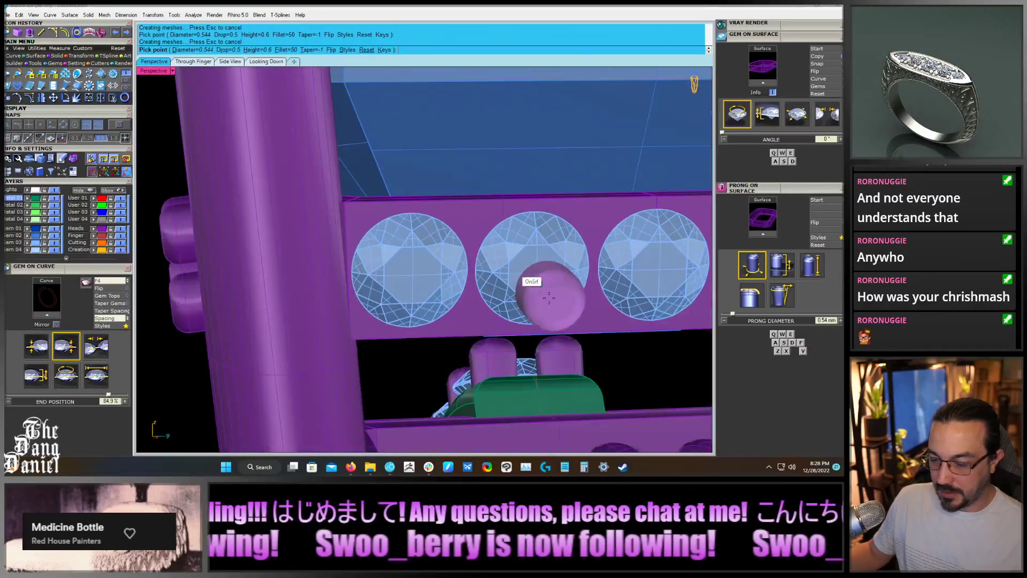
pyautogui.moveTo(652, 366); pyautogui.dragTo(595, 340, button='right')
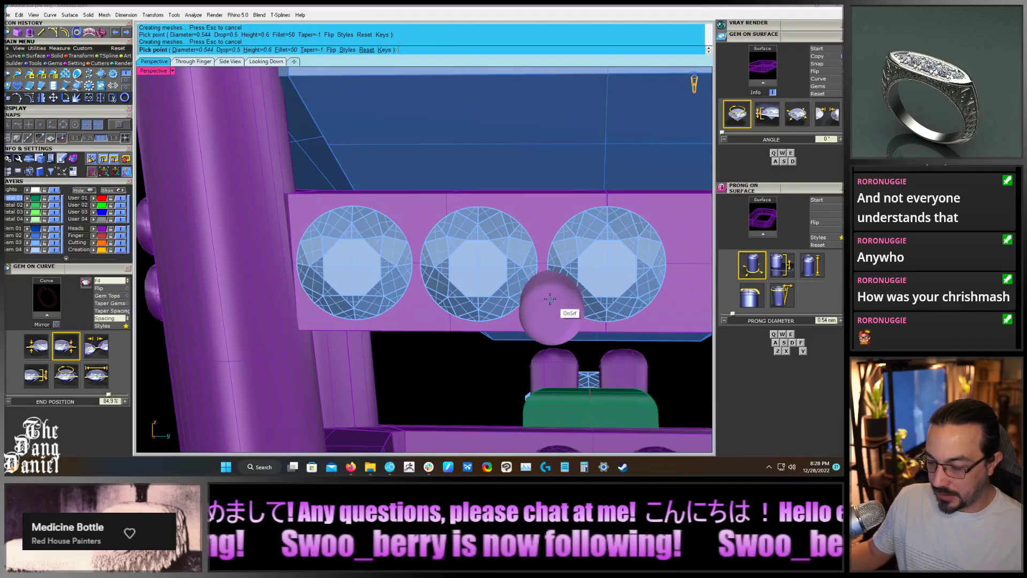
pyautogui.moveTo(554, 249); pyautogui.dragTo(541, 224, button='right')
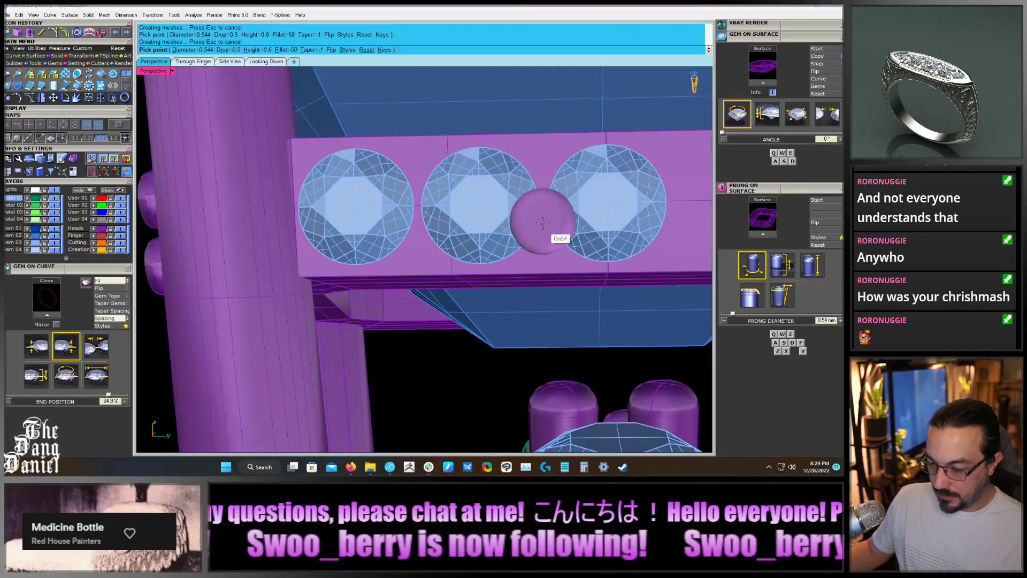
pyautogui.click(542, 240)
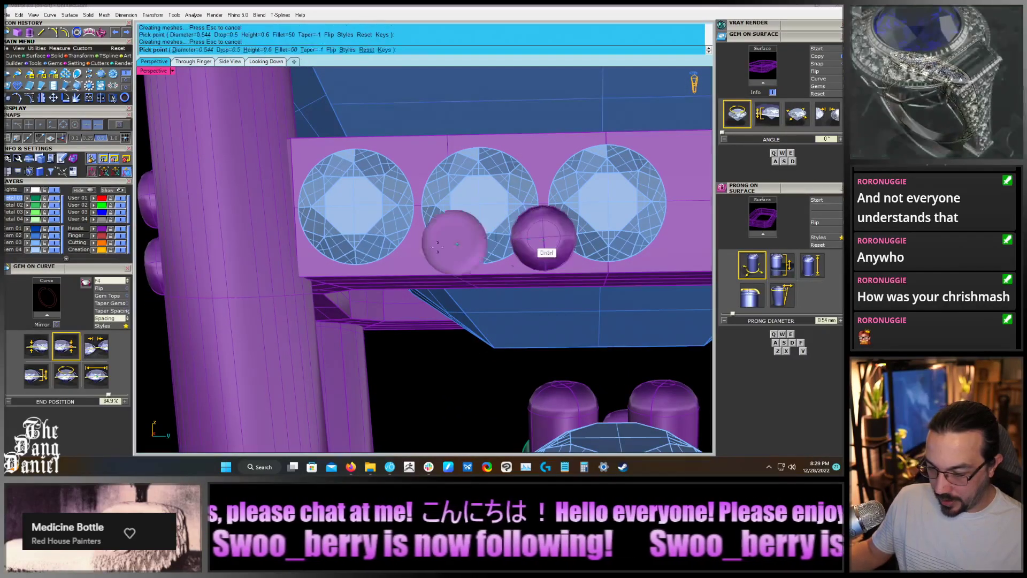
pyautogui.moveTo(444, 361); pyautogui.dragTo(449, 362, button='right')
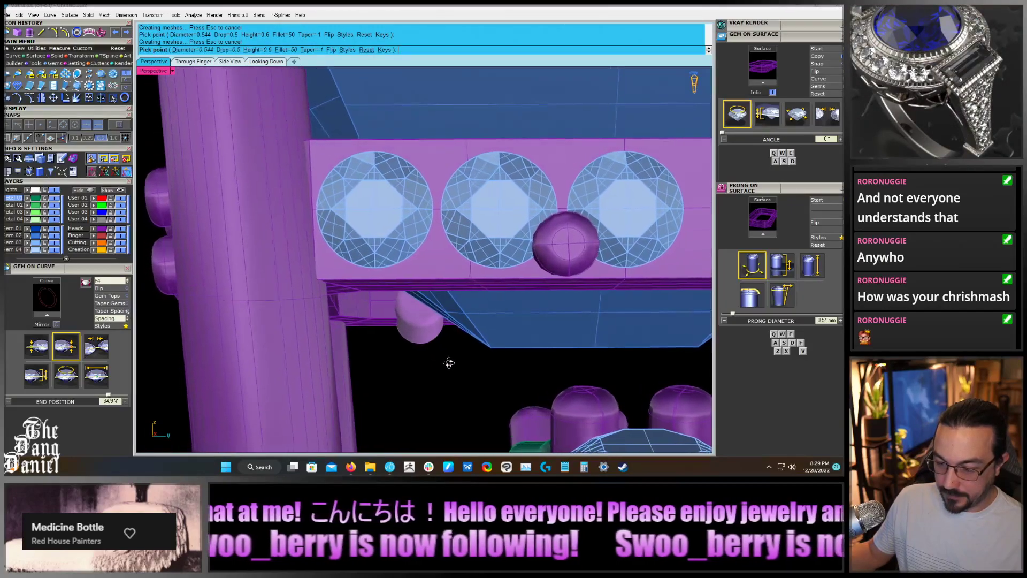
pyautogui.click(437, 244)
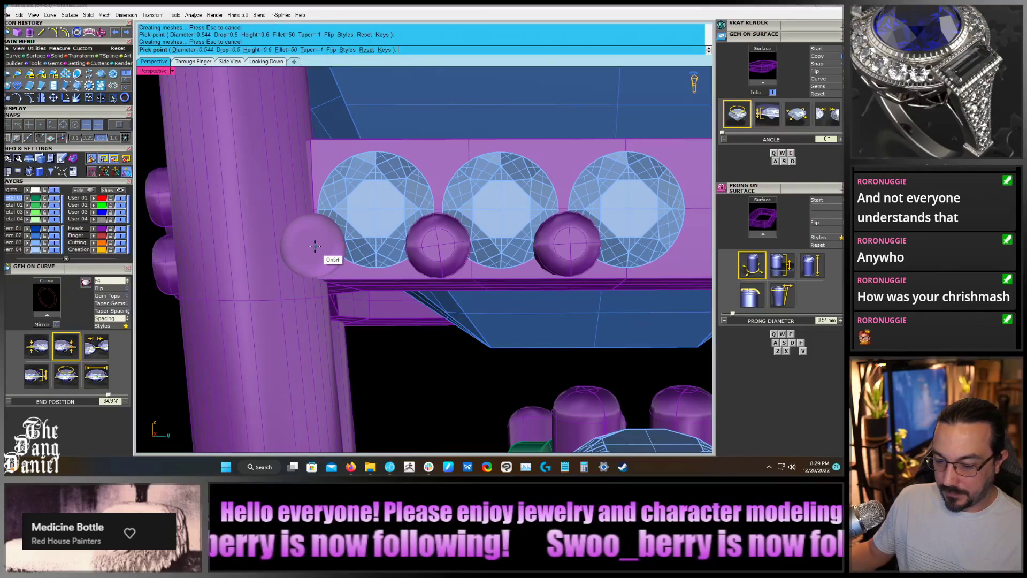
pyautogui.click(314, 246)
# Place three matching upper prongs along the gem row and finish placing prongs
pyautogui.moveTo(409, 360); pyautogui.dragTo(415, 373, button='right')
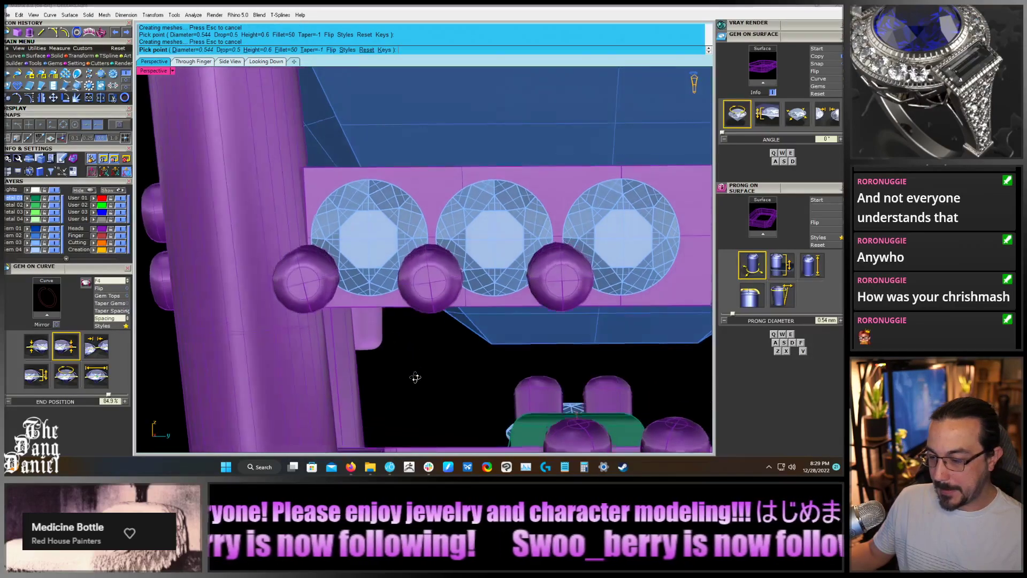
pyautogui.moveTo(562, 207); pyautogui.dragTo(561, 247, button='right')
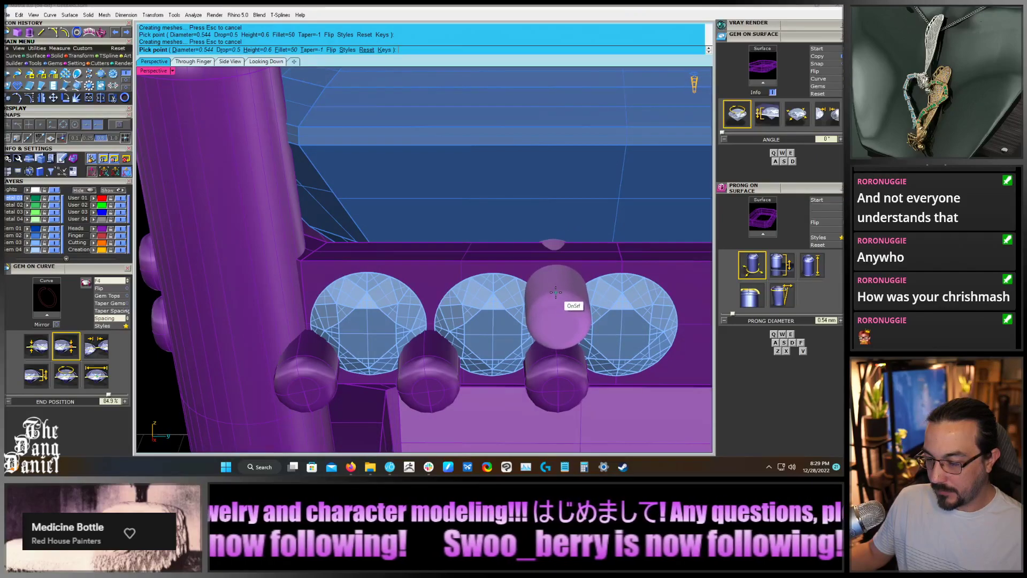
pyautogui.click(557, 293)
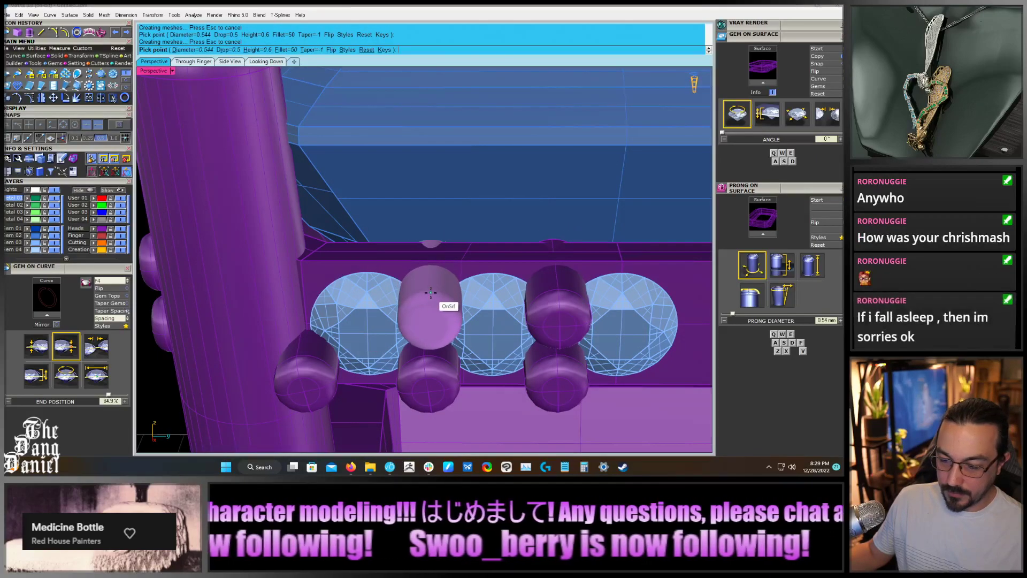
pyautogui.click(425, 288)
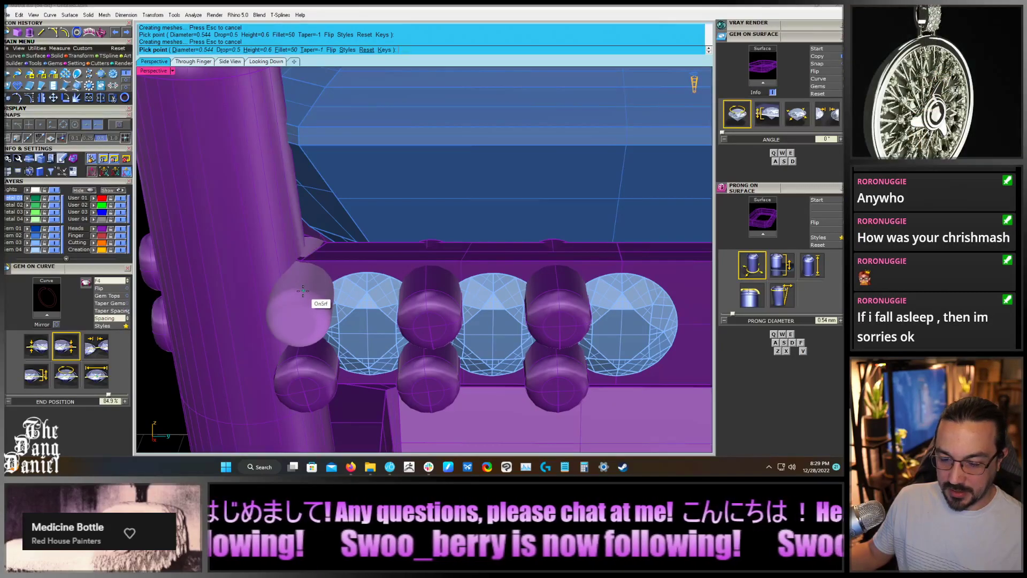
pyautogui.click(303, 290)
pyautogui.rightClick(302, 291)
# View the whole setting from above and select the first new gallery prong
pyautogui.scroll(-9, 266, 283)
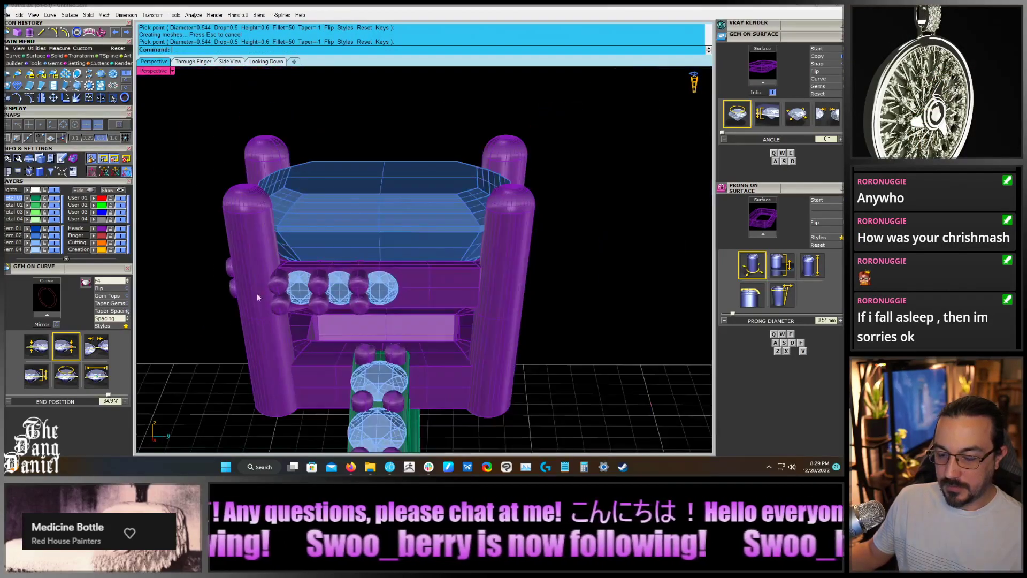
pyautogui.moveTo(256, 293); pyautogui.dragTo(281, 292, button='right')
pyautogui.scroll(-7, 502, 223)
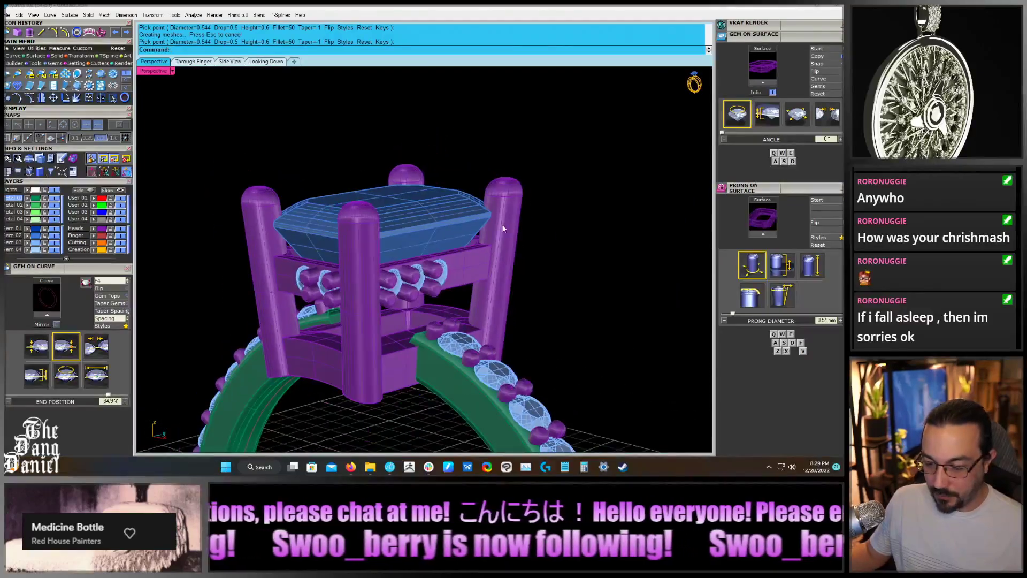
pyautogui.moveTo(530, 224); pyautogui.dragTo(453, 305, button='right')
pyautogui.scroll(10, 454, 305)
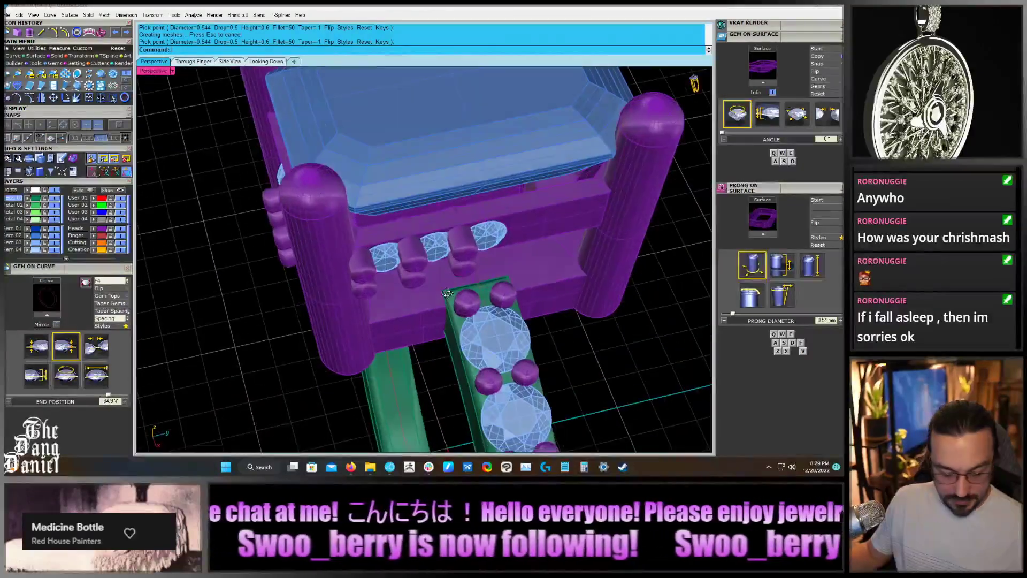
pyautogui.click(466, 256)
# Select the gallery prongs and the two round gallery gems together
pyautogui.keyDown('shift'); pyautogui.click(419, 261); pyautogui.keyUp('shift')
pyautogui.keyDown('shift'); pyautogui.click(377, 266); pyautogui.keyUp('shift')
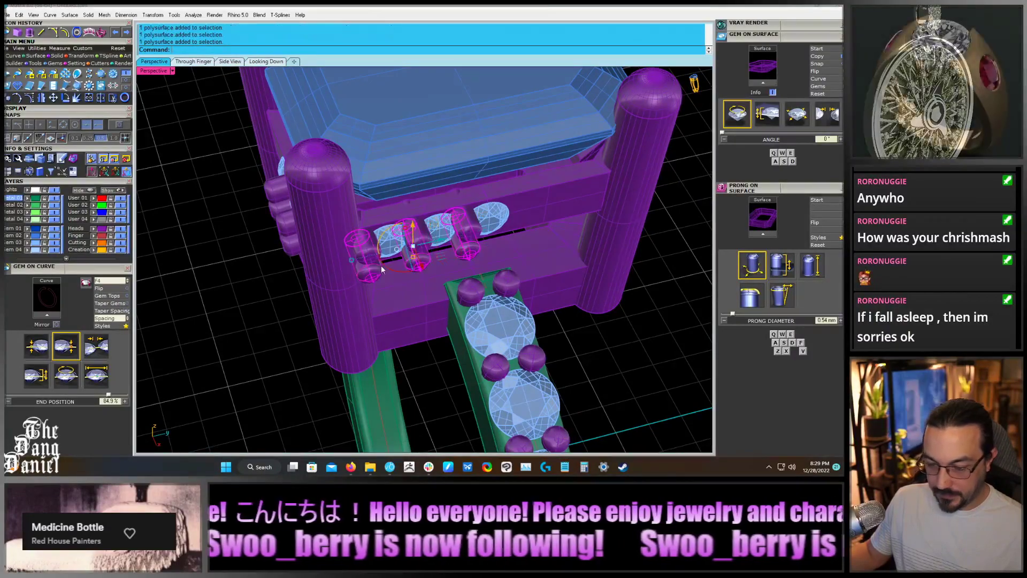
pyautogui.keyDown('shift'); pyautogui.click(369, 246); pyautogui.keyUp('shift')
pyautogui.keyDown('shift'); pyautogui.click(421, 241); pyautogui.keyUp('shift')
pyautogui.keyDown('shift'); pyautogui.click(392, 245); pyautogui.keyUp('shift')
pyautogui.keyDown('shift'); pyautogui.click(436, 238); pyautogui.keyUp('shift')
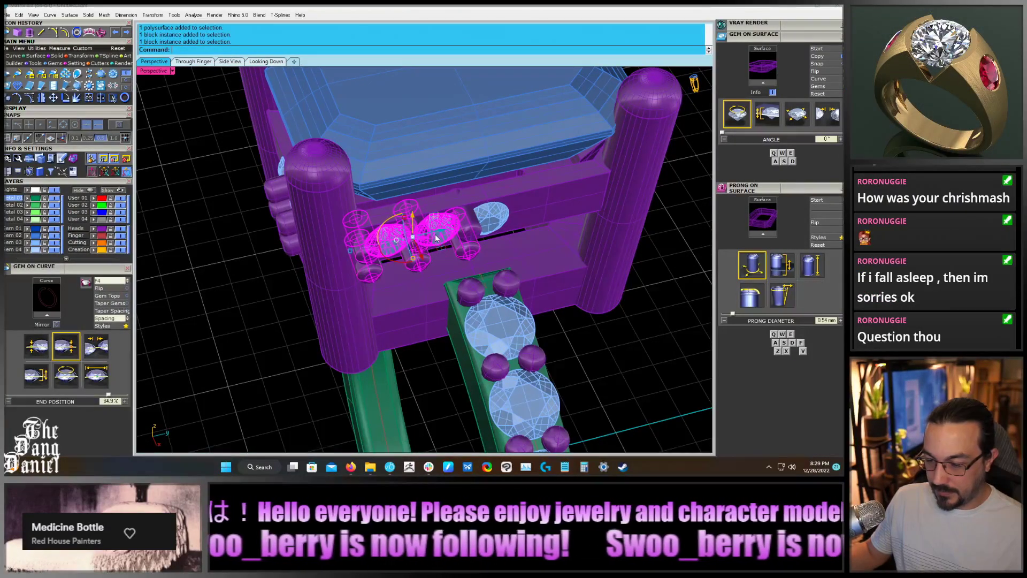
pyautogui.keyDown('shift'); pyautogui.click(490, 237); pyautogui.keyUp('shift')
pyautogui.moveTo(386, 281); pyautogui.dragTo(108, 144, button='right')
# Mirror the selected gems and prongs with the mirror plane starting at the origin
pyautogui.click(41, 98)
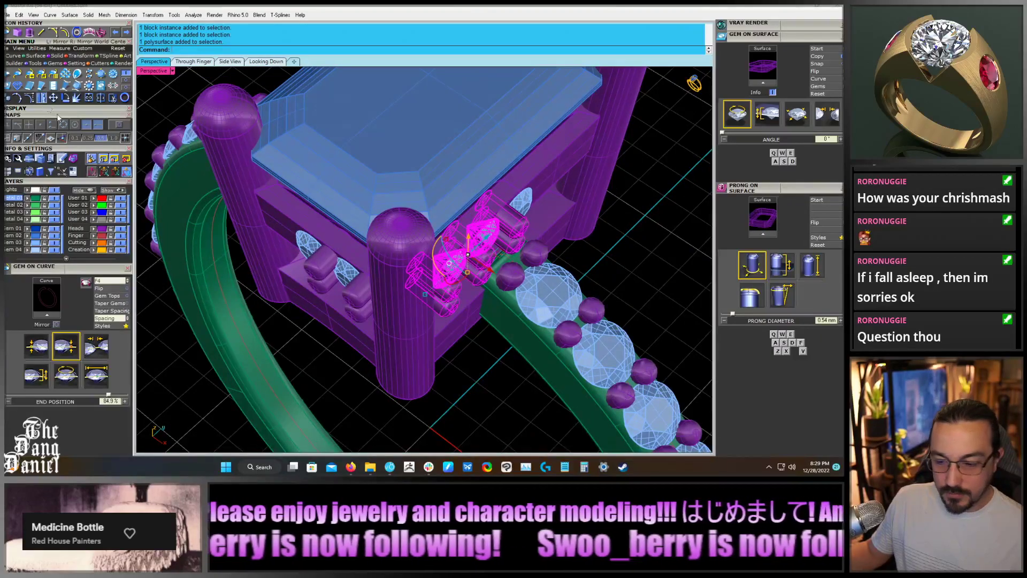
pyautogui.scroll(-8, 272, 185)
pyautogui.write('0')
pyautogui.press('Return')
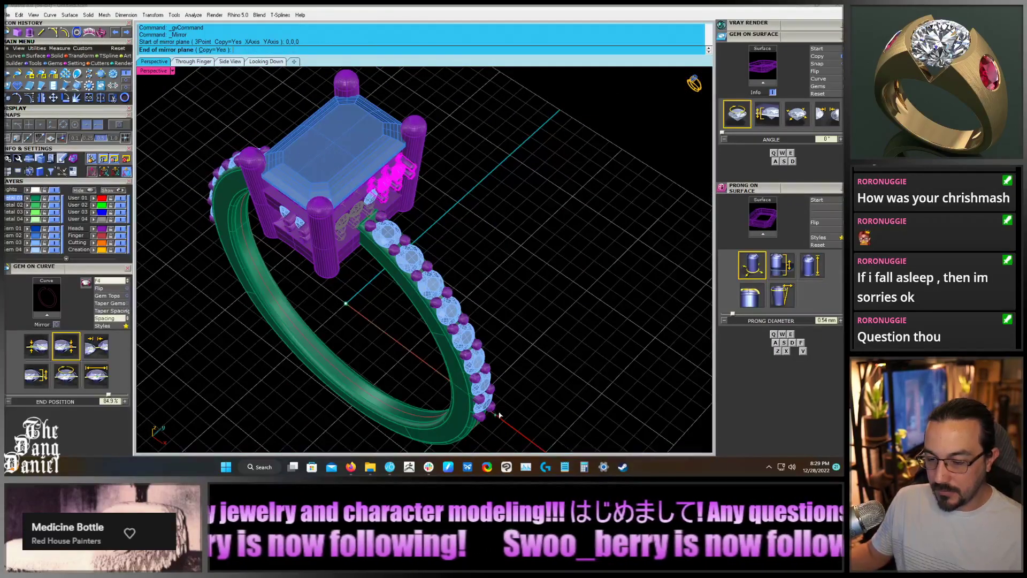
pyautogui.click(538, 339)
pyautogui.moveTo(538, 339); pyautogui.dragTo(440, 317, button='right')
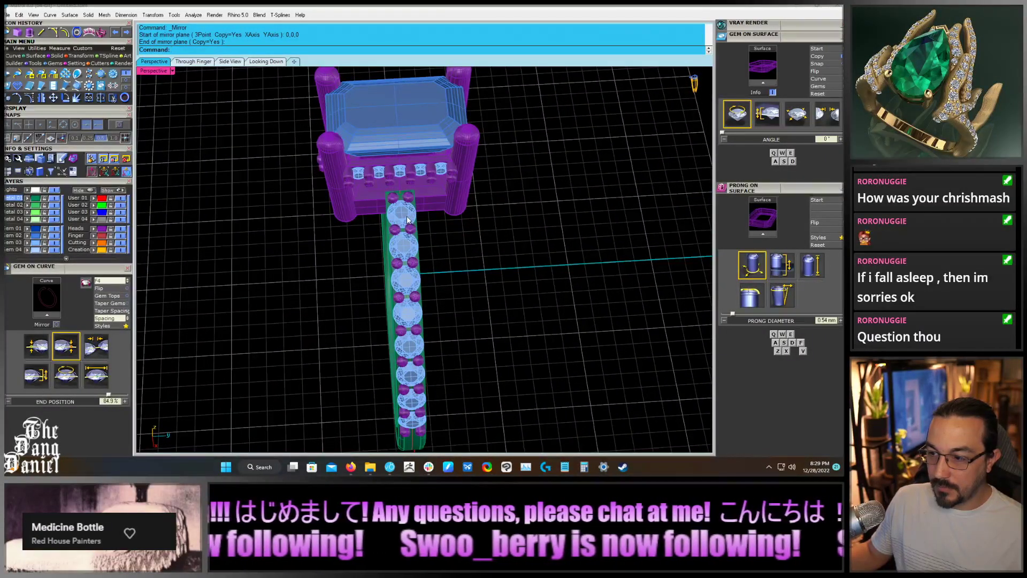
pyautogui.scroll(4, 406, 216)
pyautogui.moveTo(406, 178); pyautogui.dragTo(351, 250, button='right')
# Select the prong pairs running along the side face beside the corner post
pyautogui.click(320, 295)
pyautogui.keyDown('shift'); pyautogui.click(316, 269); pyautogui.keyUp('shift')
pyautogui.keyDown('shift'); pyautogui.click(350, 256); pyautogui.keyUp('shift')
pyautogui.keyDown('shift'); pyautogui.click(348, 233); pyautogui.keyUp('shift')
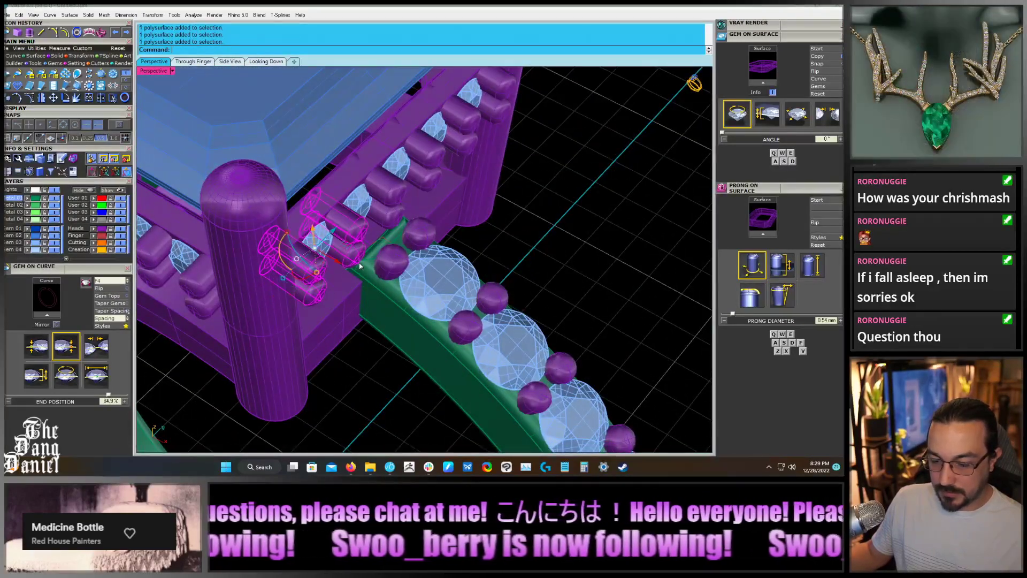
pyautogui.keyDown('shift'); pyautogui.click(386, 222); pyautogui.keyUp('shift')
pyautogui.keyDown('shift'); pyautogui.click(431, 171); pyautogui.keyUp('shift')
pyautogui.keyDown('shift'); pyautogui.click(470, 153); pyautogui.keyUp('shift')
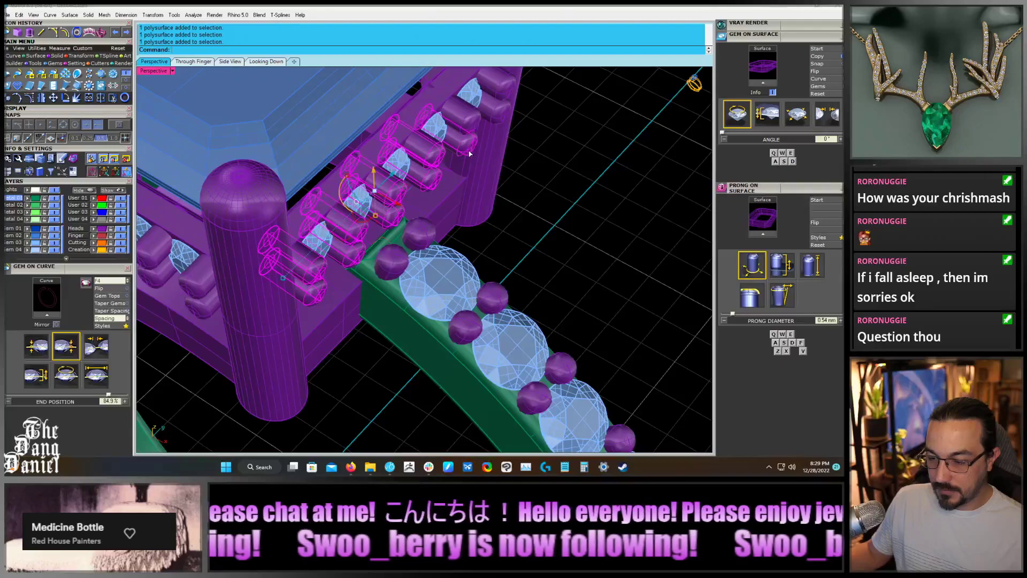
pyautogui.keyDown('shift'); pyautogui.click(504, 98); pyautogui.keyUp('shift')
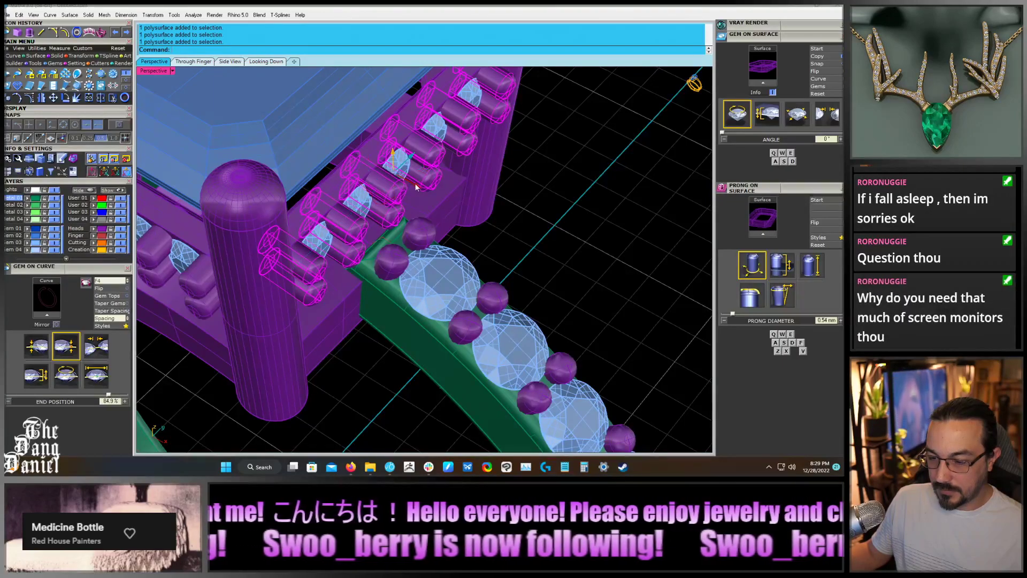
# Slide the selected prongs along the head and rotate them slightly with the gumball
pyautogui.moveTo(408, 182); pyautogui.dragTo(411, 181)
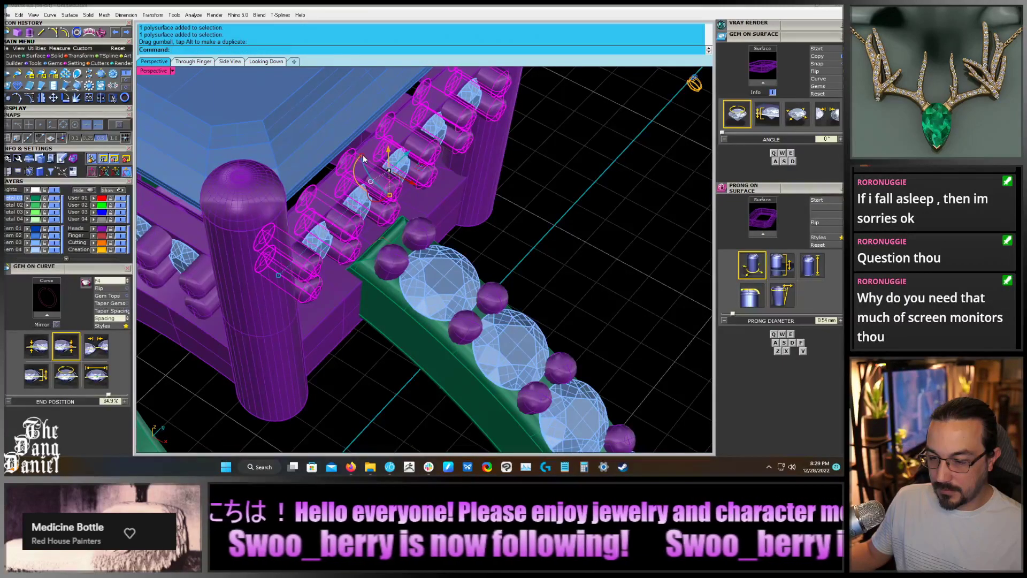
pyautogui.moveTo(362, 155); pyautogui.dragTo(370, 161)
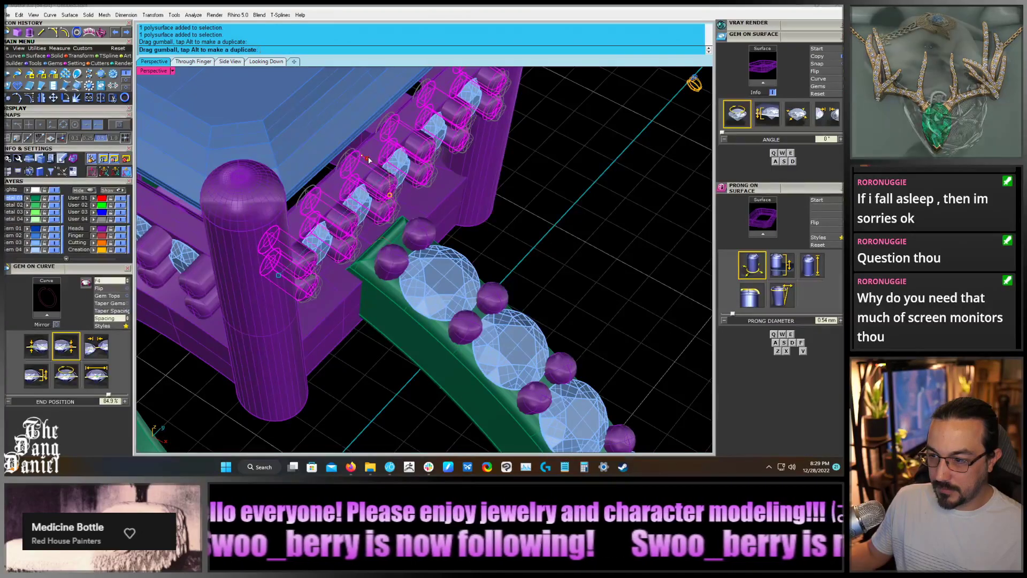
pyautogui.moveTo(505, 232)
pyautogui.mouseDown(button='right')
pyautogui.moveTo(461, 245)
pyautogui.moveTo(497, 245)
pyautogui.mouseUp(button='right')
pyautogui.scroll(-6, 467, 190)
pyautogui.scroll(5, 421, 248)
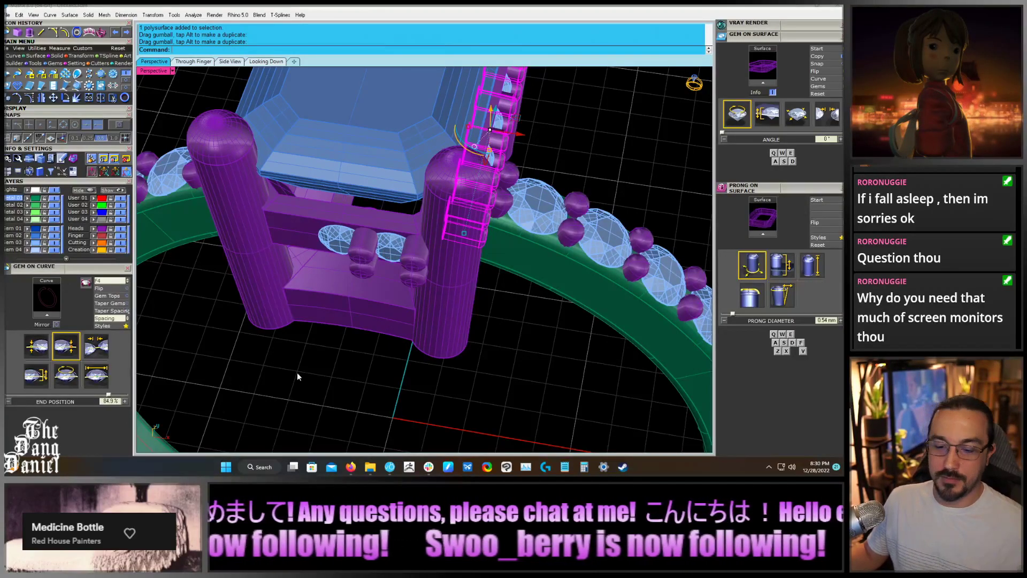
# Select four small prong cylinders and shift them along one axis
pyautogui.press('Escape')
pyautogui.moveTo(517, 260); pyautogui.dragTo(458, 310, button='right')
pyautogui.click(458, 308)
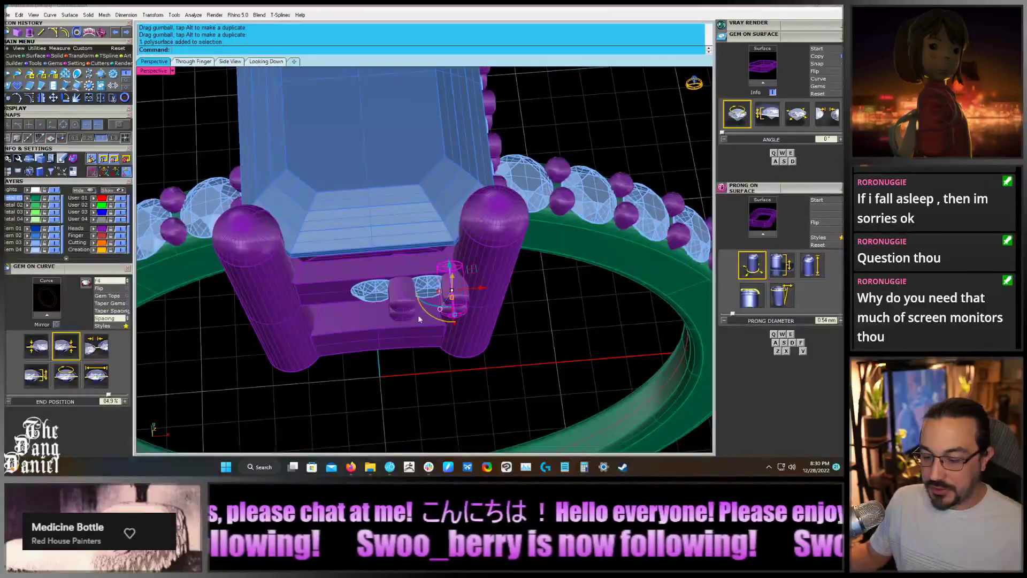
pyautogui.keyDown('shift'); pyautogui.click(397, 309); pyautogui.keyUp('shift')
pyautogui.keyDown('shift'); pyautogui.click(393, 293); pyautogui.keyUp('shift')
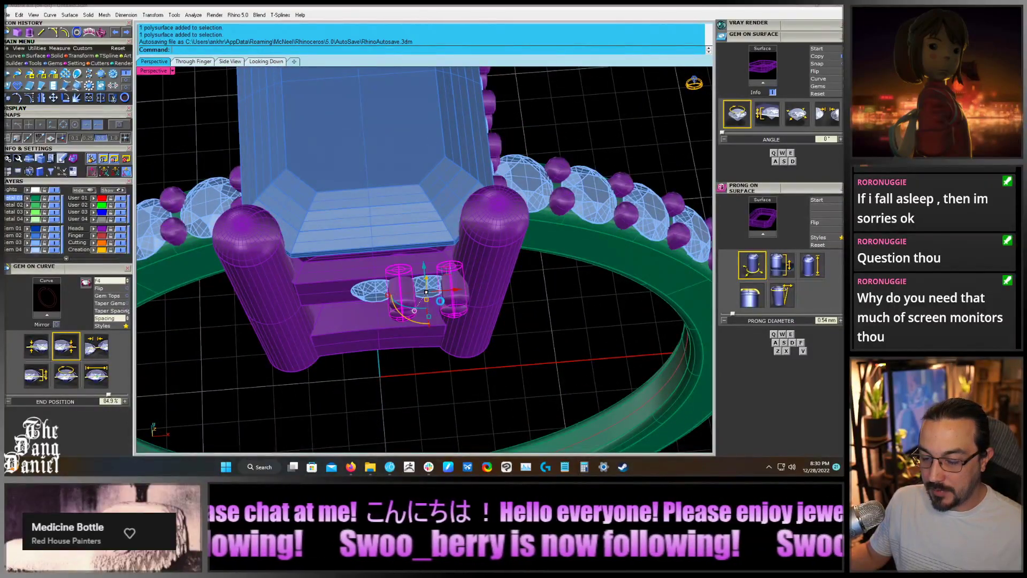
pyautogui.keyDown('shift'); pyautogui.click(466, 294); pyautogui.keyUp('shift')
pyautogui.moveTo(560, 339); pyautogui.dragTo(489, 183, button='right')
pyautogui.scroll(7, 489, 183)
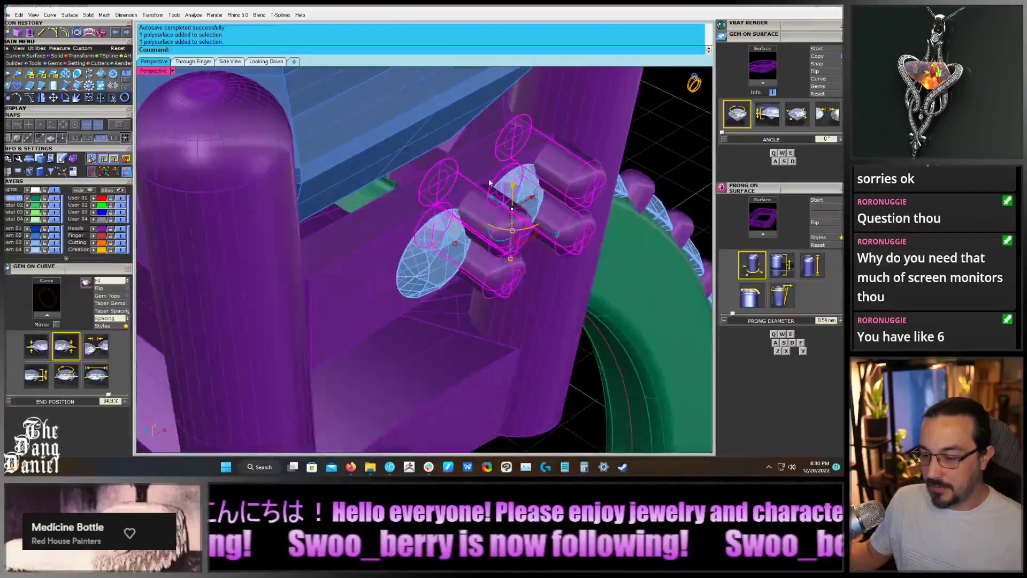
pyautogui.moveTo(492, 200); pyautogui.dragTo(463, 194)
pyautogui.scroll(-7, 464, 194)
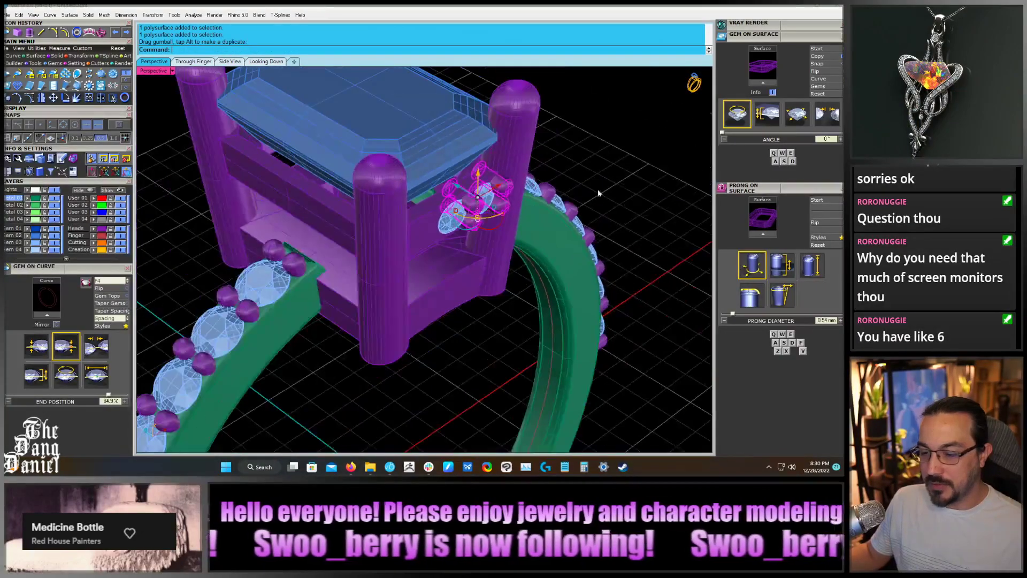
# Mirror the selected prongs and gallery gem through the origin 0,0,0
pyautogui.click(598, 188)
pyautogui.moveTo(598, 189); pyautogui.dragTo(442, 211, button='right')
pyautogui.click(442, 211)
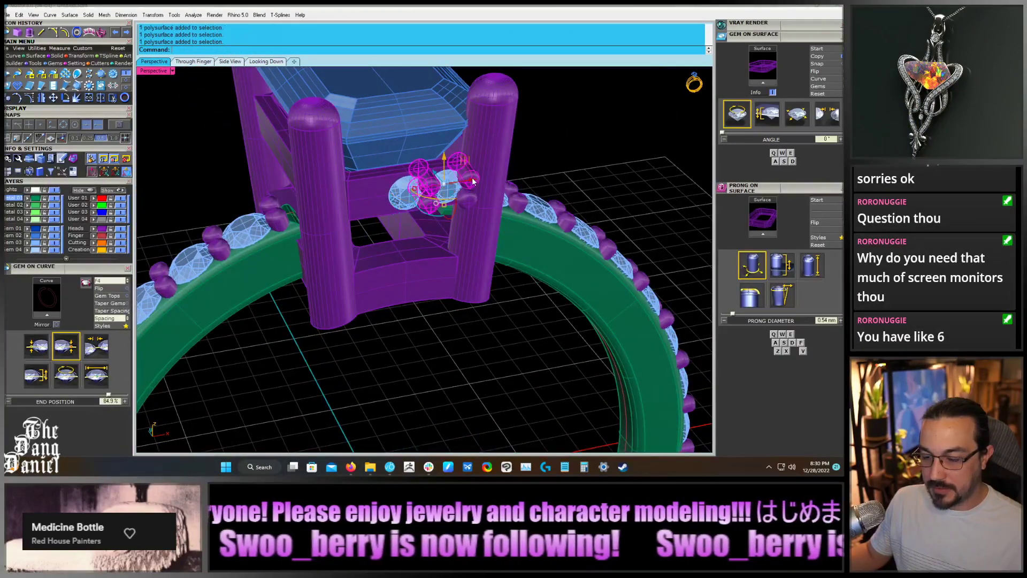
pyautogui.keyDown('shift'); pyautogui.click(445, 181); pyautogui.keyUp('shift')
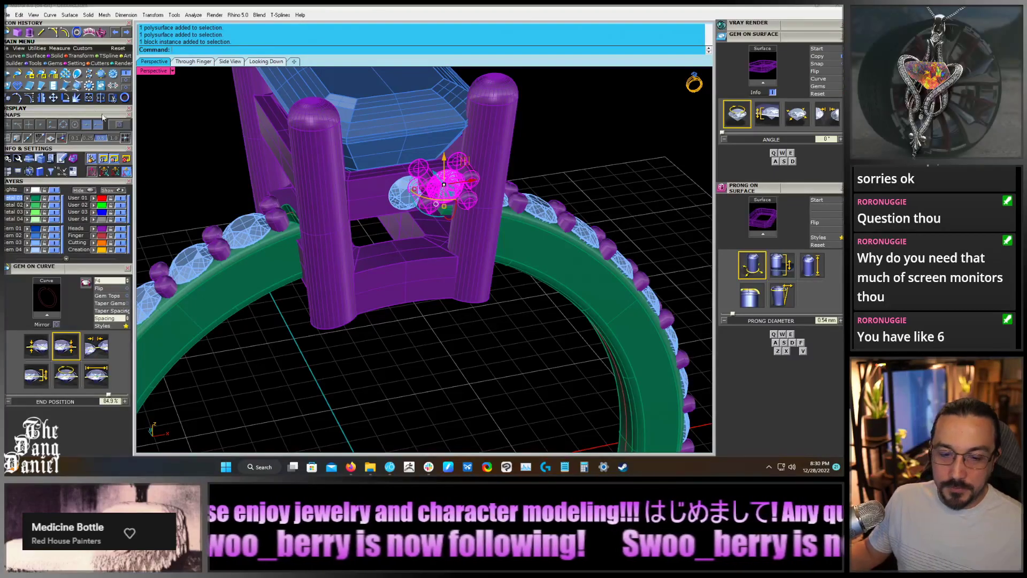
pyautogui.click(42, 98)
pyautogui.scroll(-7, 293, 193)
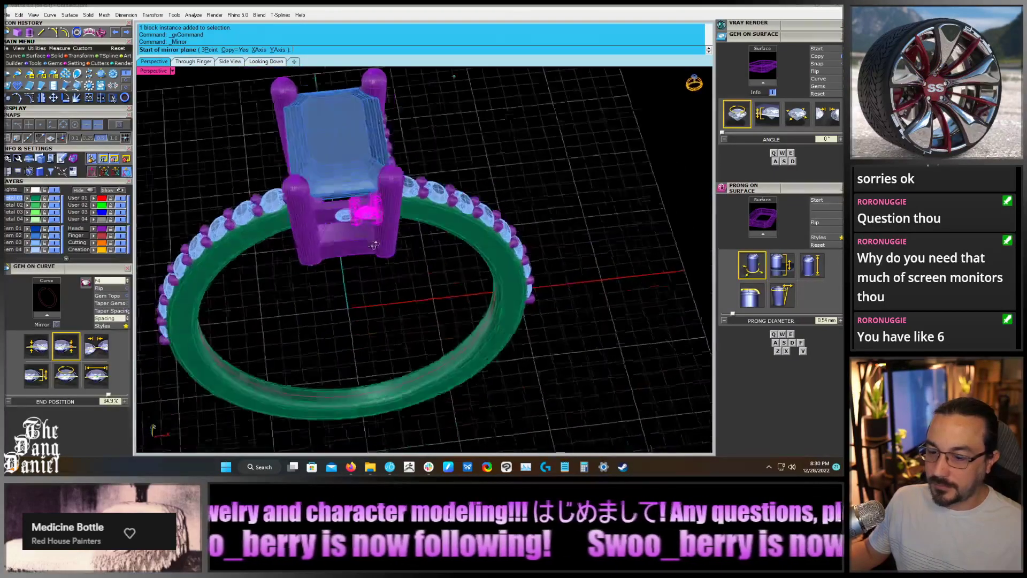
pyautogui.write('0,0,0')
pyautogui.press('Return')
pyautogui.moveTo(299, 203); pyautogui.dragTo(404, 210, button='right')
pyautogui.click(349, 294)
pyautogui.press('Escape')
pyautogui.scroll(4, 389, 161)
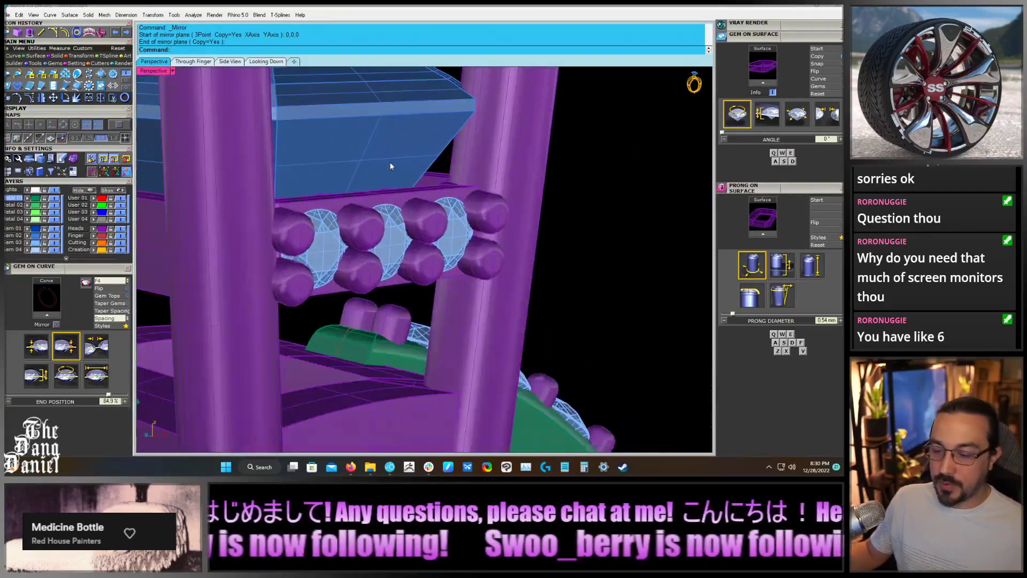
pyautogui.scroll(-1, 389, 161)
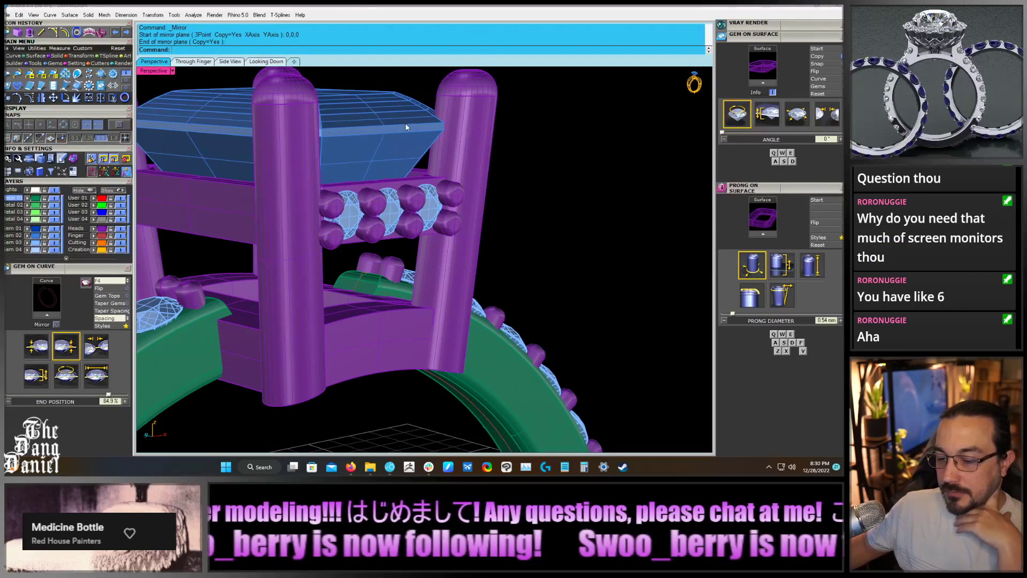
pyautogui.moveTo(600, 163); pyautogui.dragTo(513, 189, button='right')
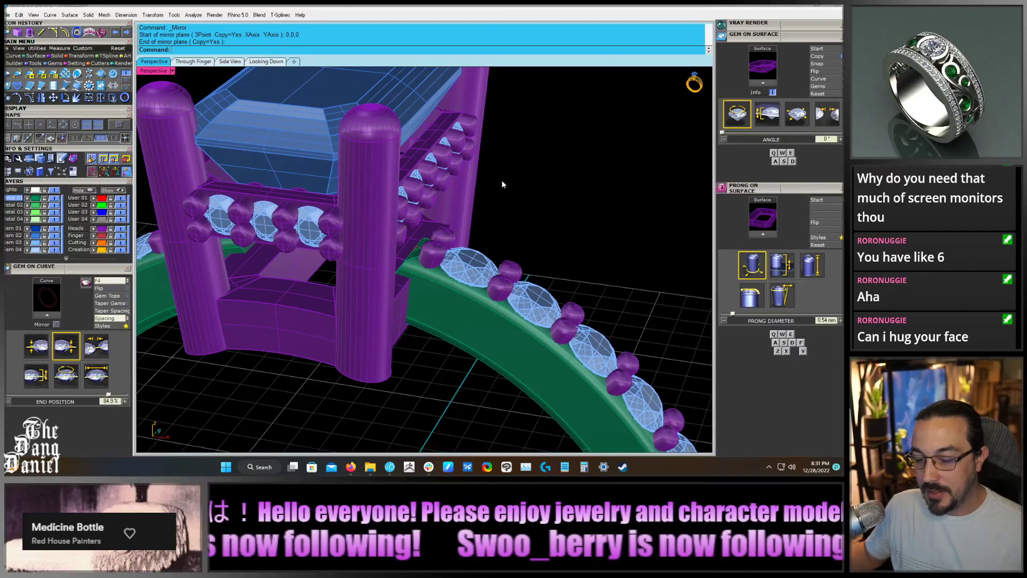
# Group the twelve prongs of the first gallery gem row with Ctrl+G
pyautogui.moveTo(511, 199); pyautogui.dragTo(396, 217, button='right')
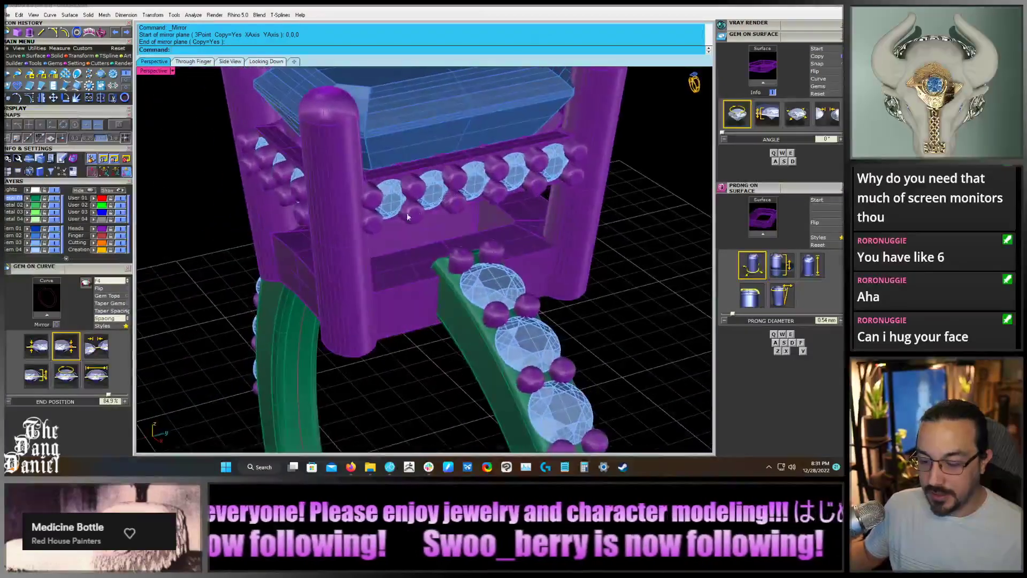
pyautogui.click(381, 220)
pyautogui.keyDown('shift'); pyautogui.click(375, 194); pyautogui.keyUp('shift')
pyautogui.keyDown('shift'); pyautogui.click(415, 186); pyautogui.keyUp('shift')
pyautogui.keyDown('shift'); pyautogui.click(415, 212); pyautogui.keyUp('shift')
pyautogui.keyDown('shift'); pyautogui.click(457, 202); pyautogui.keyUp('shift')
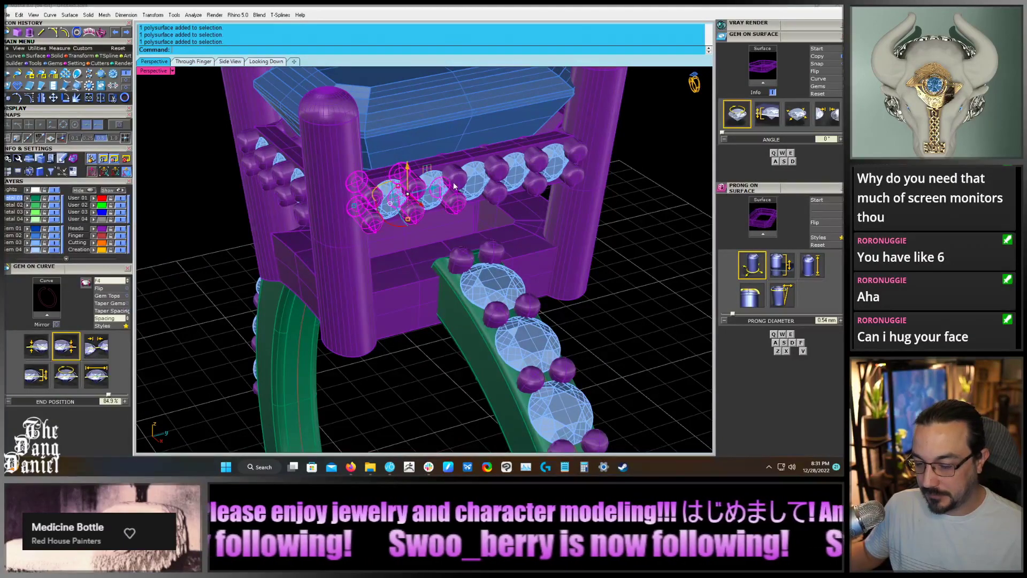
pyautogui.keyDown('shift'); pyautogui.click(458, 178); pyautogui.keyUp('shift')
pyautogui.keyDown('shift'); pyautogui.click(499, 169); pyautogui.keyUp('shift')
pyautogui.keyDown('shift'); pyautogui.click(502, 192); pyautogui.keyUp('shift')
pyautogui.keyDown('shift'); pyautogui.click(536, 186); pyautogui.keyUp('shift')
pyautogui.keyDown('shift'); pyautogui.click(539, 160); pyautogui.keyUp('shift')
pyautogui.keyDown('shift'); pyautogui.click(579, 152); pyautogui.keyUp('shift')
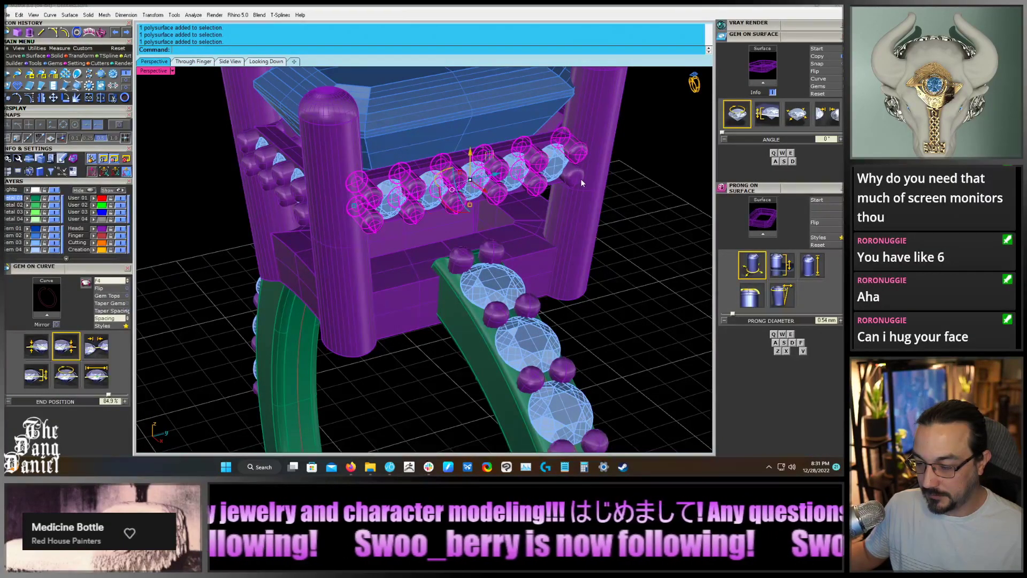
pyautogui.keyDown('shift'); pyautogui.click(576, 177); pyautogui.keyUp('shift')
pyautogui.hotkey('ctrl', 'g')
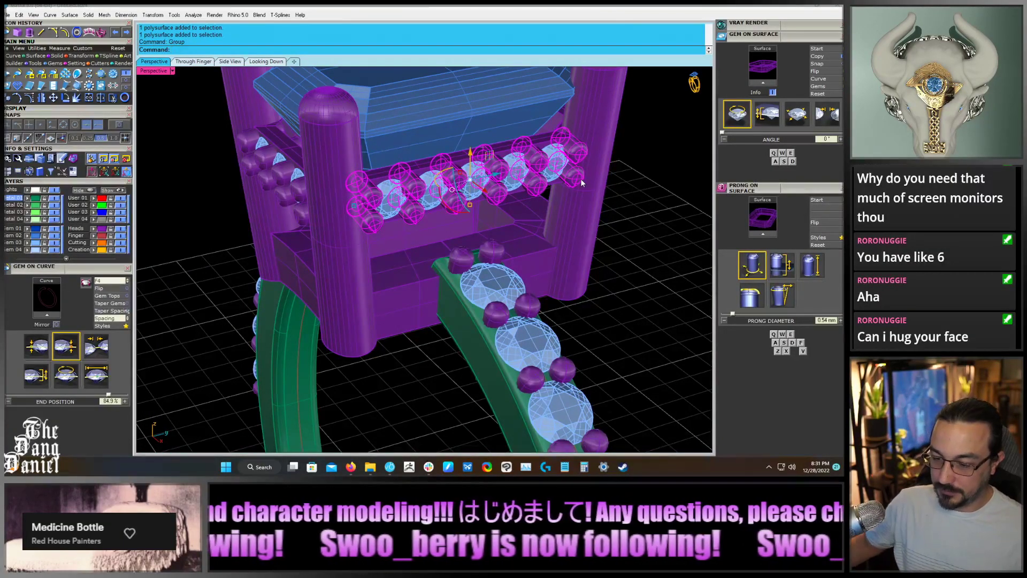
# Group the first row's three round gallery gems
pyautogui.click(387, 199)
pyautogui.keyDown('shift'); pyautogui.click(431, 186); pyautogui.keyUp('shift')
pyautogui.keyDown('shift'); pyautogui.click(471, 179); pyautogui.keyUp('shift')
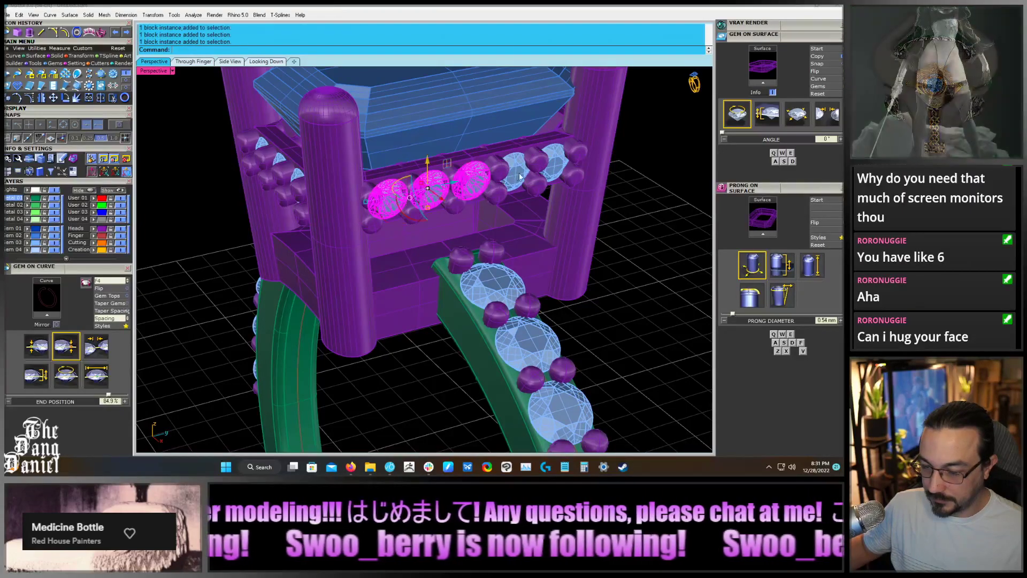
pyautogui.hotkey('ctrl', 'g')
# Group the other row's four prong pairs, then its three gems, as separate groups
pyautogui.moveTo(520, 176); pyautogui.dragTo(380, 249, button='right')
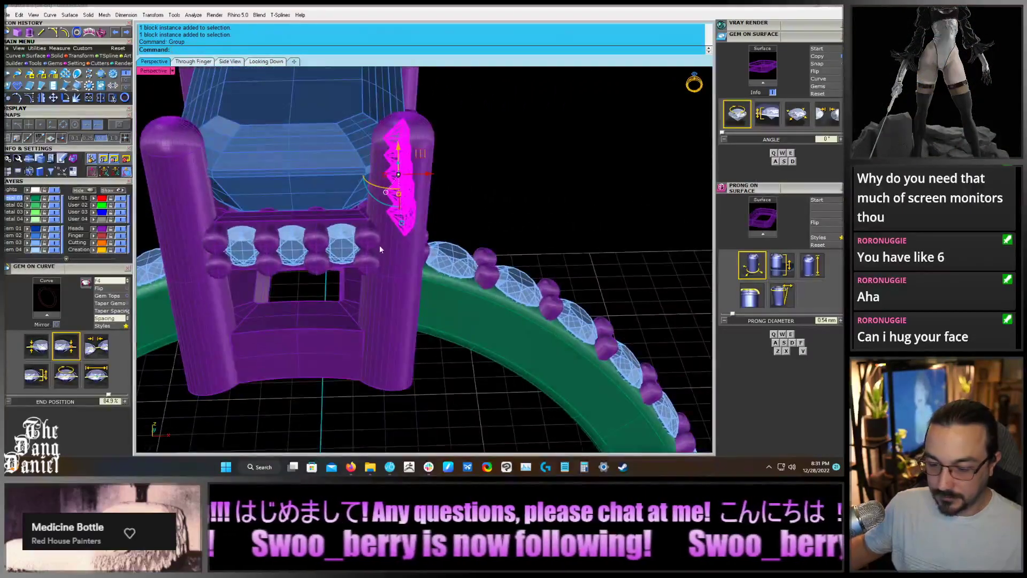
pyautogui.click(367, 241)
pyautogui.keyDown('shift'); pyautogui.click(317, 241); pyautogui.keyUp('shift')
pyautogui.keyDown('shift'); pyautogui.click(274, 246); pyautogui.keyUp('shift')
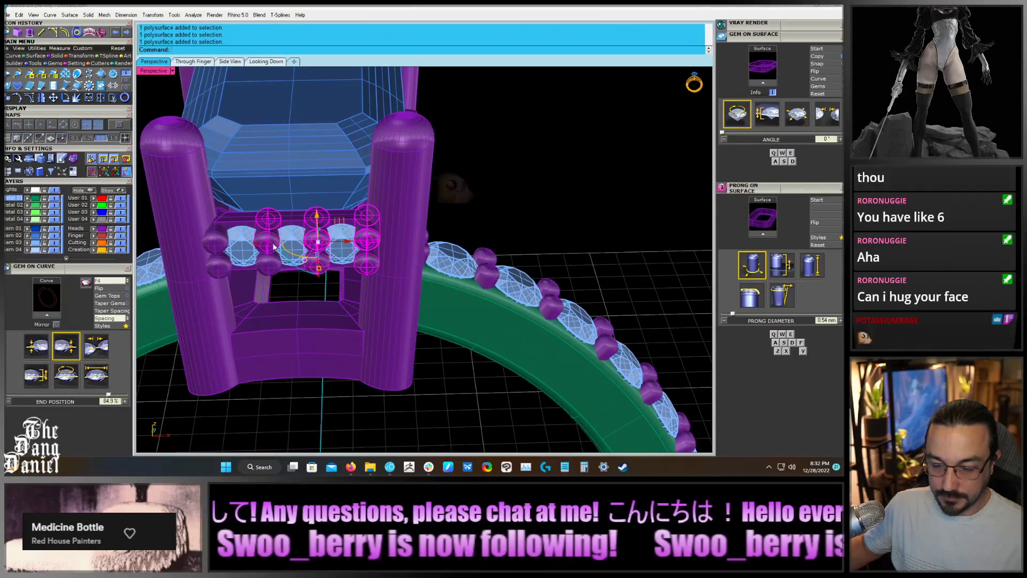
pyautogui.keyDown('shift'); pyautogui.click(220, 262); pyautogui.keyUp('shift')
pyautogui.hotkey('ctrl', 'g')
pyautogui.click(246, 248)
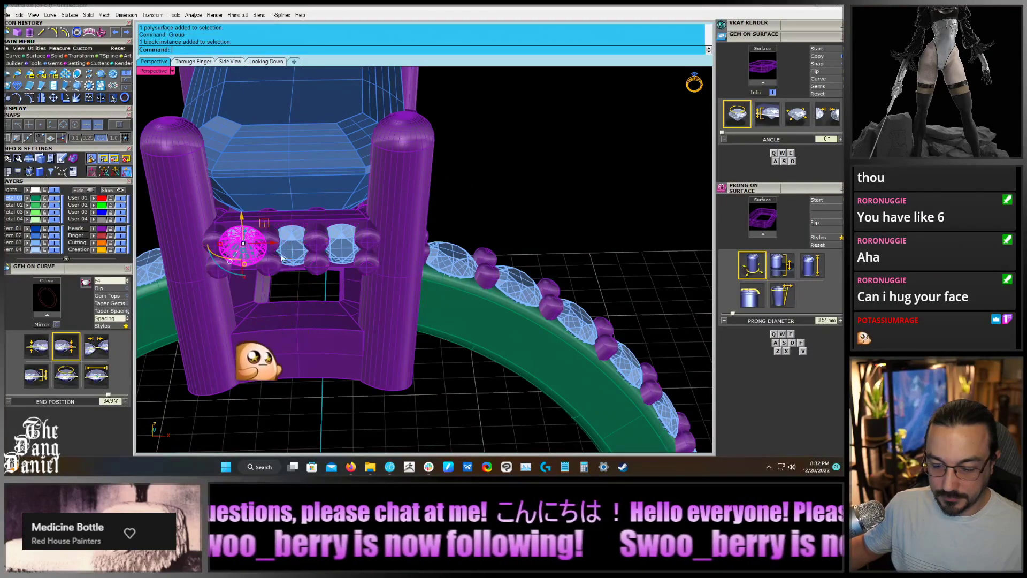
pyautogui.keyDown('shift'); pyautogui.click(292, 249); pyautogui.keyUp('shift')
pyautogui.keyDown('shift'); pyautogui.click(342, 247); pyautogui.keyUp('shift')
pyautogui.hotkey('ctrl', 'g')
# Select the gem and prong groups of both side rows
pyautogui.keyDown('shift'); pyautogui.click(317, 240); pyautogui.keyUp('shift')
pyautogui.scroll(-5, 459, 195)
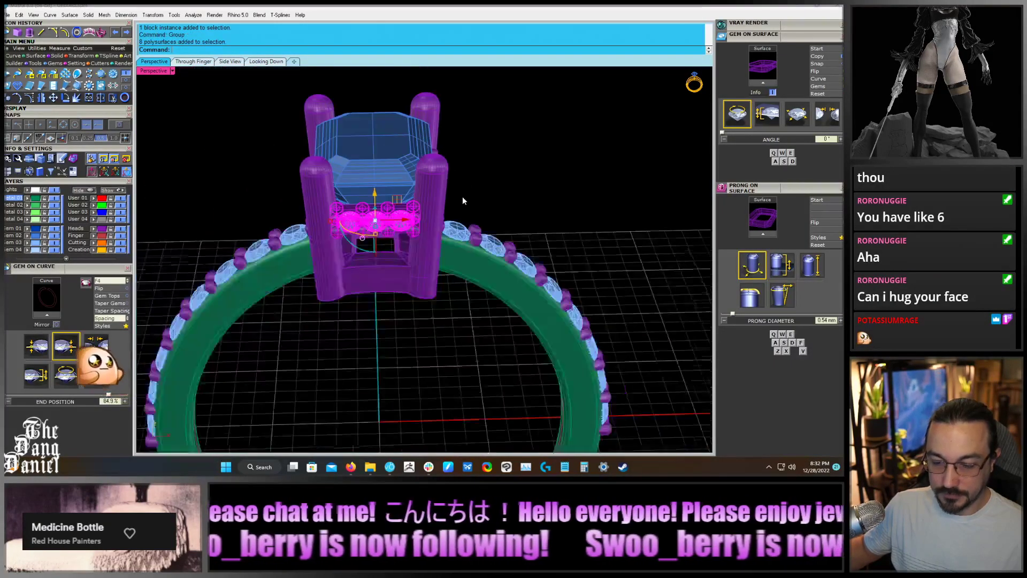
pyautogui.scroll(-4, 462, 197)
pyautogui.moveTo(462, 197); pyautogui.dragTo(433, 195, button='right')
pyautogui.keyDown('shift'); pyautogui.click(493, 196); pyautogui.keyUp('shift')
pyautogui.keyDown('shift'); pyautogui.click(490, 204); pyautogui.keyUp('shift')
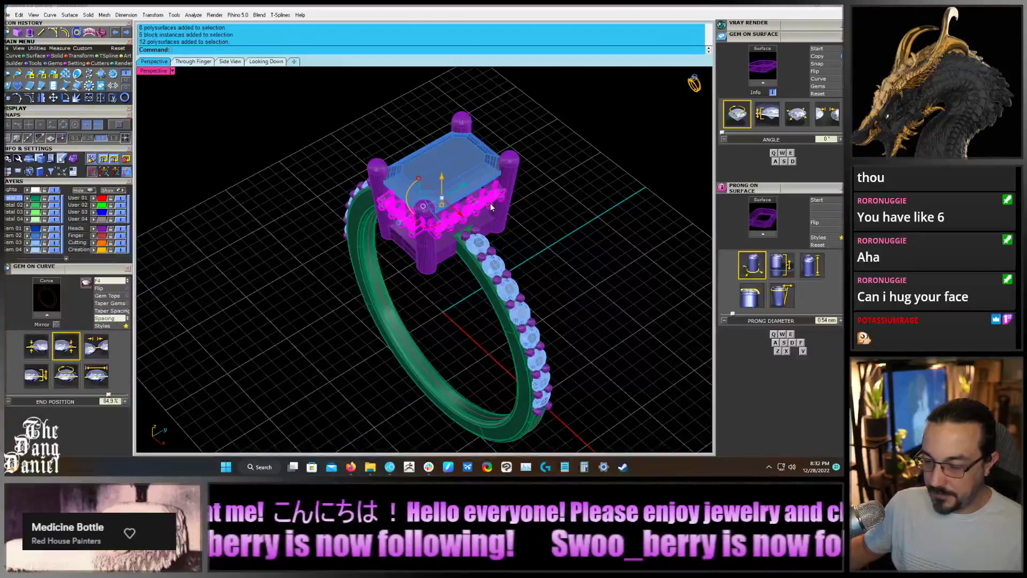
pyautogui.moveTo(206, 162); pyautogui.dragTo(241, 224, button='right')
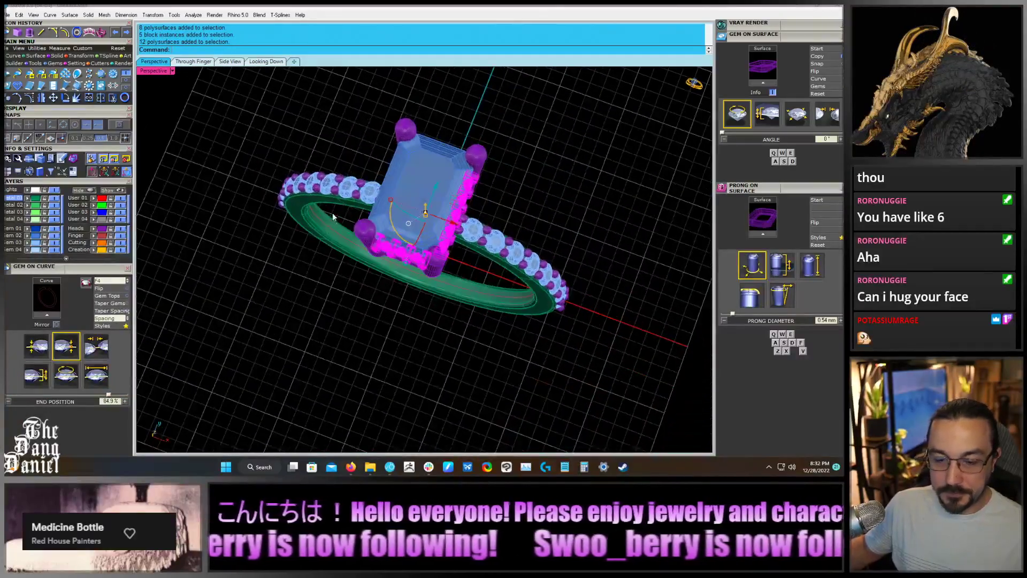
# Rotate a copy of the selected groups 180° about the origin 0,0,0
pyautogui.click(65, 97)
pyautogui.click(206, 50)
pyautogui.moveTo(324, 272); pyautogui.dragTo(374, 348, button='right')
pyautogui.write('0,0,0')
pyautogui.press('Return')
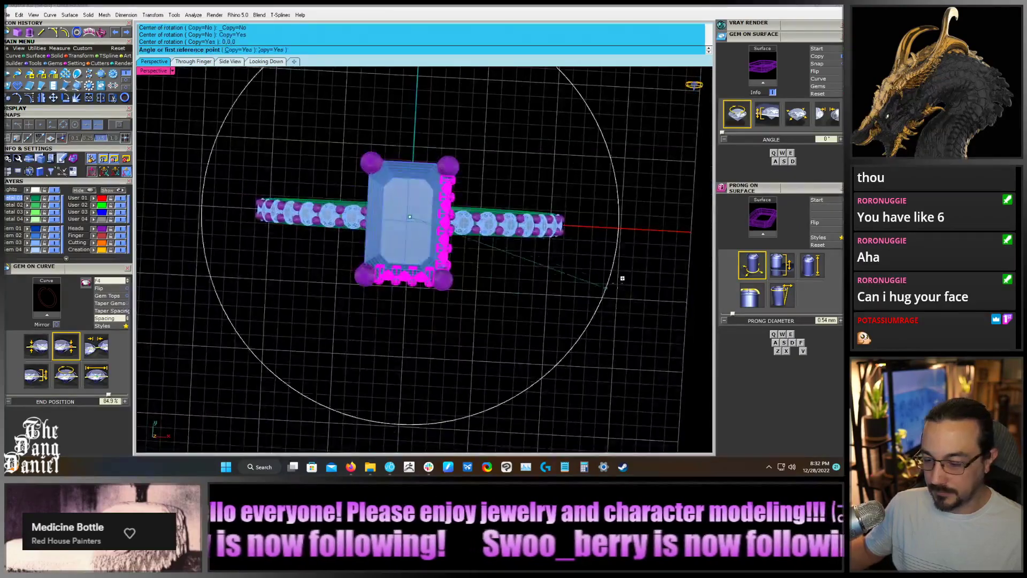
pyautogui.click(646, 229)
pyautogui.click(195, 168)
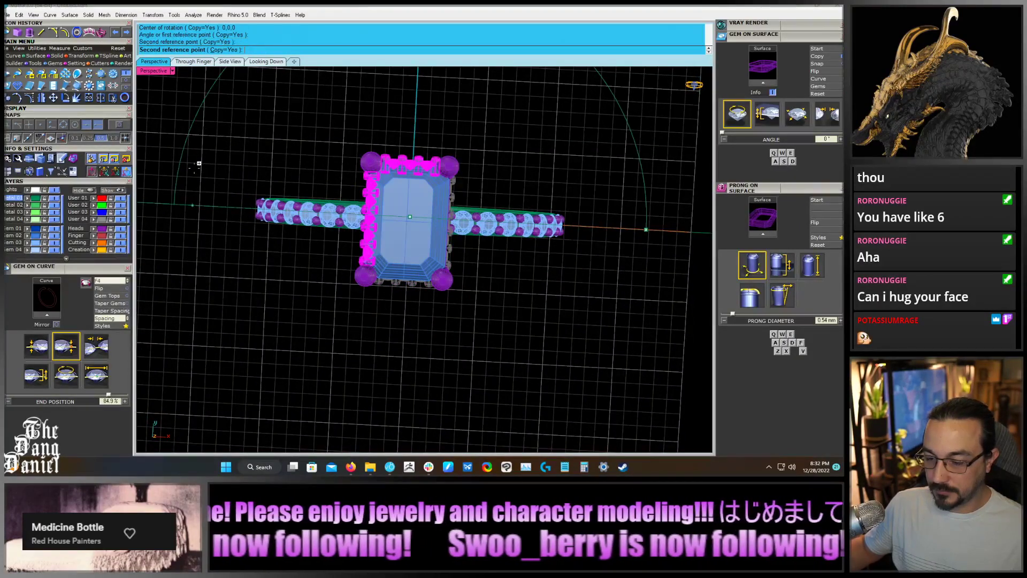
pyautogui.press('Return')
# Open the V-Ray material editor with its Yellow Gold metal library and save the ring file
pyautogui.moveTo(194, 172); pyautogui.dragTo(433, 237, button='right')
pyautogui.scroll(-3, 416, 195)
pyautogui.scroll(5, 409, 259)
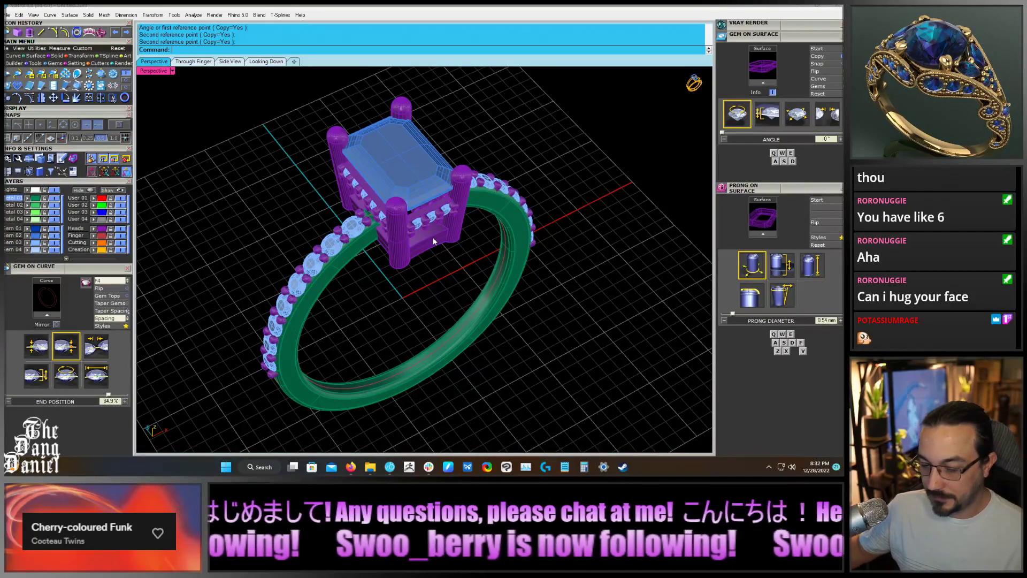
pyautogui.moveTo(457, 294)
pyautogui.mouseDown(button='right')
pyautogui.moveTo(455, 257)
pyautogui.moveTo(441, 290)
pyautogui.mouseUp(button='right')
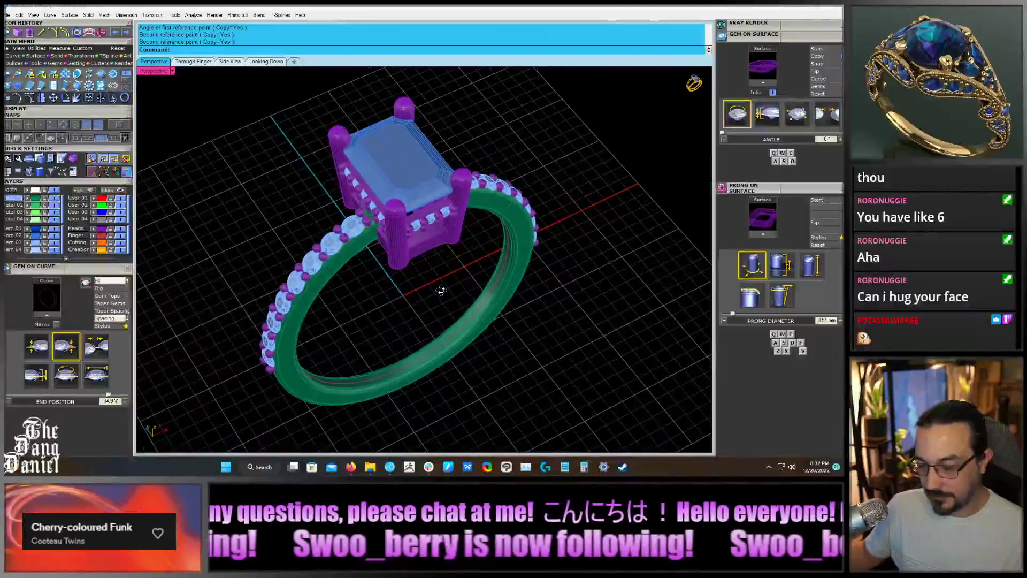
pyautogui.click(739, 24)
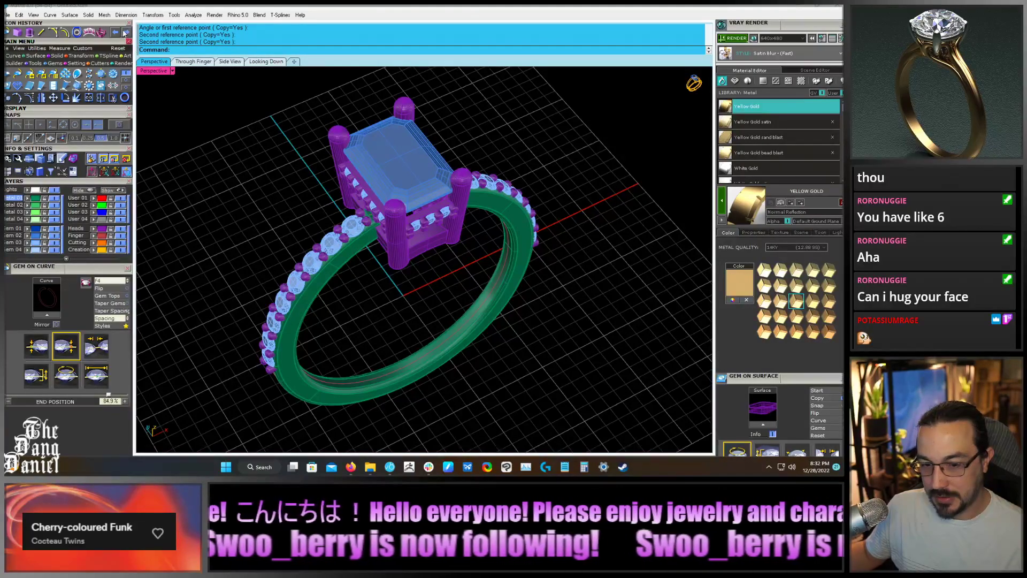
pyautogui.click(7, 14)
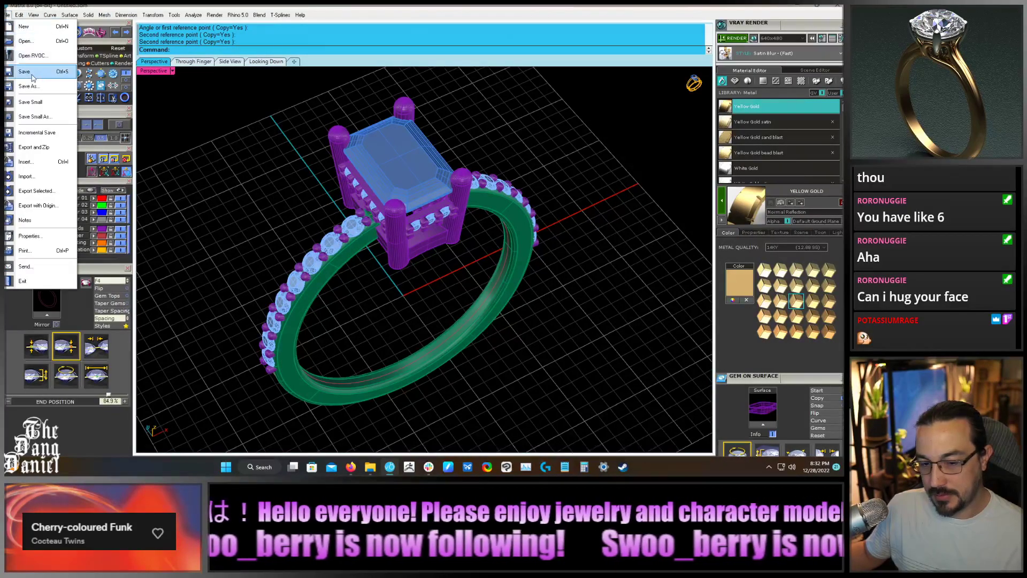
pyautogui.click(309, 136)
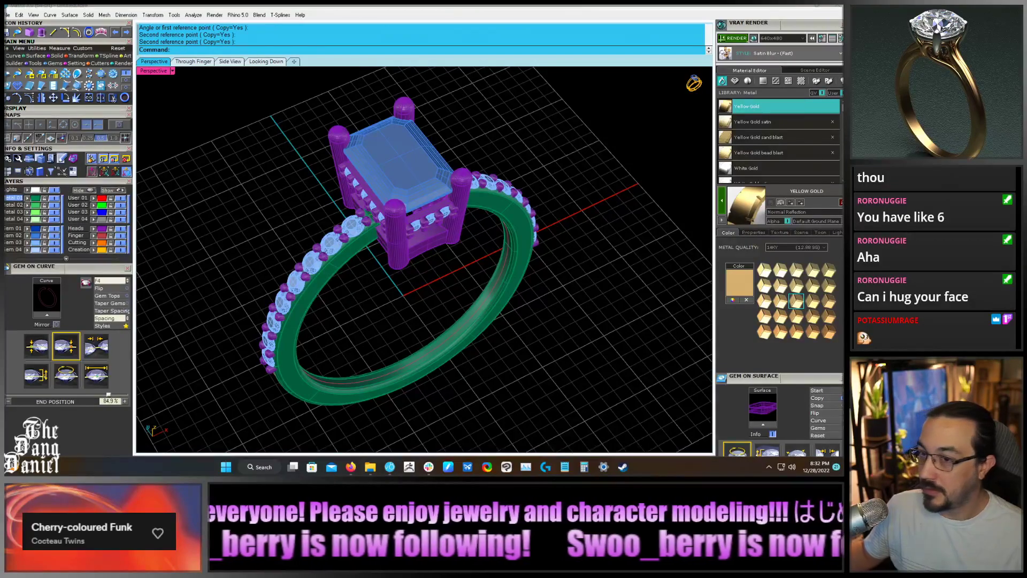
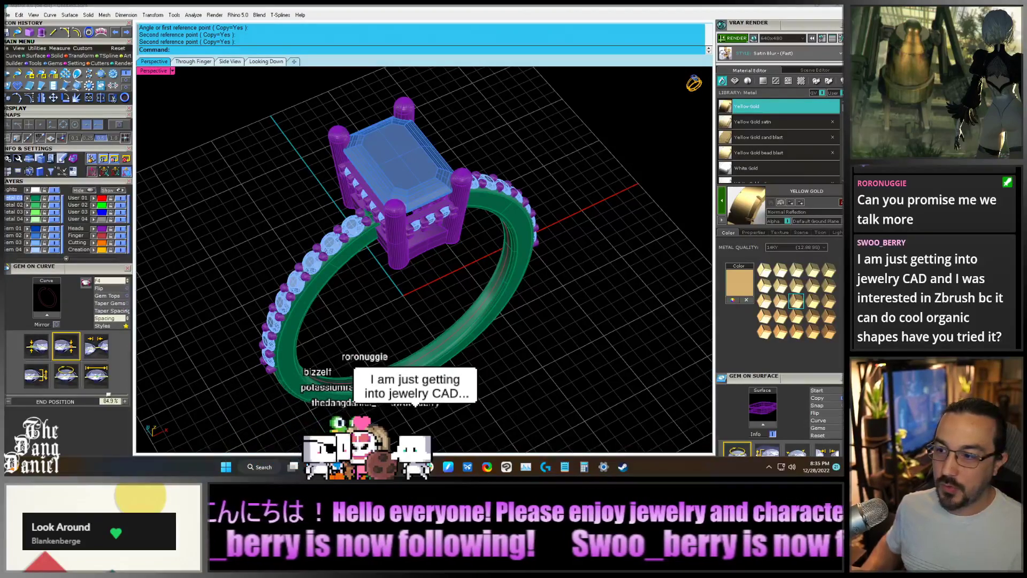
# Save the emerald-cut ring model to its .3dm file with Ctrl+S
pyautogui.hotkey('ctrl', 's')
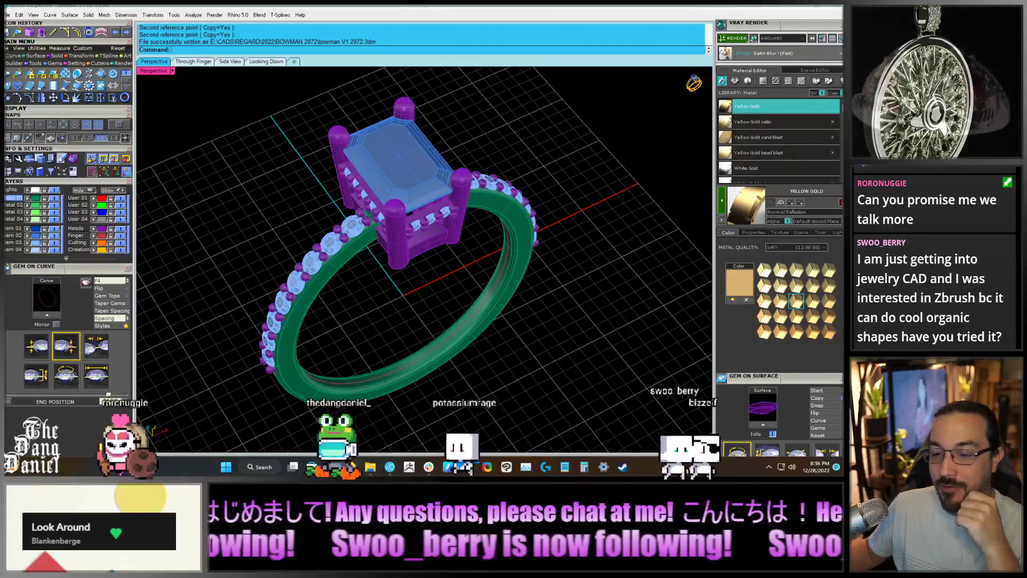
# Orbit and zoom the Perspective view down to the ring's head, then switch to ZBrush
pyautogui.moveTo(481, 230); pyautogui.dragTo(511, 243, button='right')
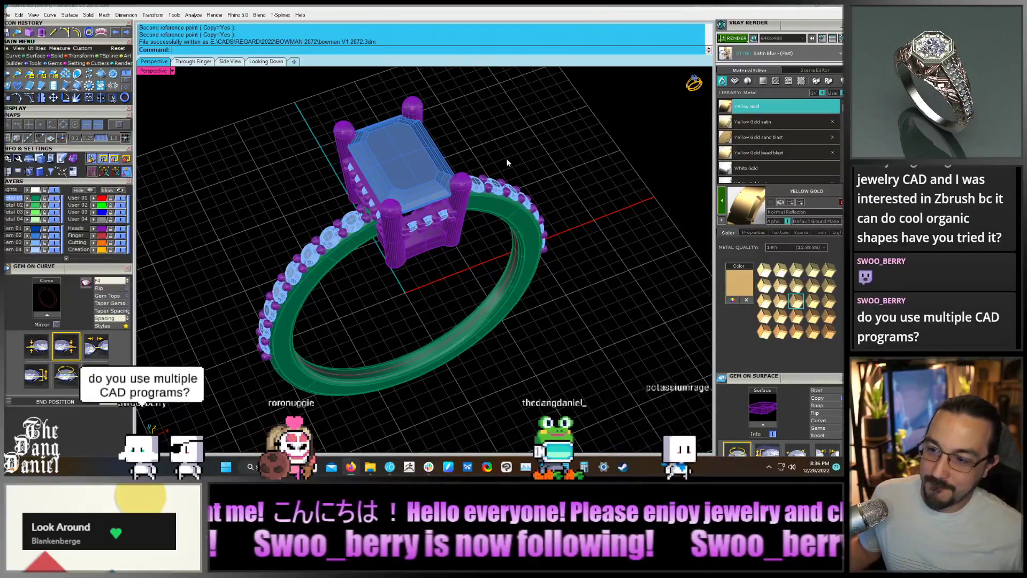
pyautogui.moveTo(506, 158)
pyautogui.mouseDown(button='right')
pyautogui.moveTo(499, 132)
pyautogui.moveTo(502, 141)
pyautogui.mouseUp(button='right')
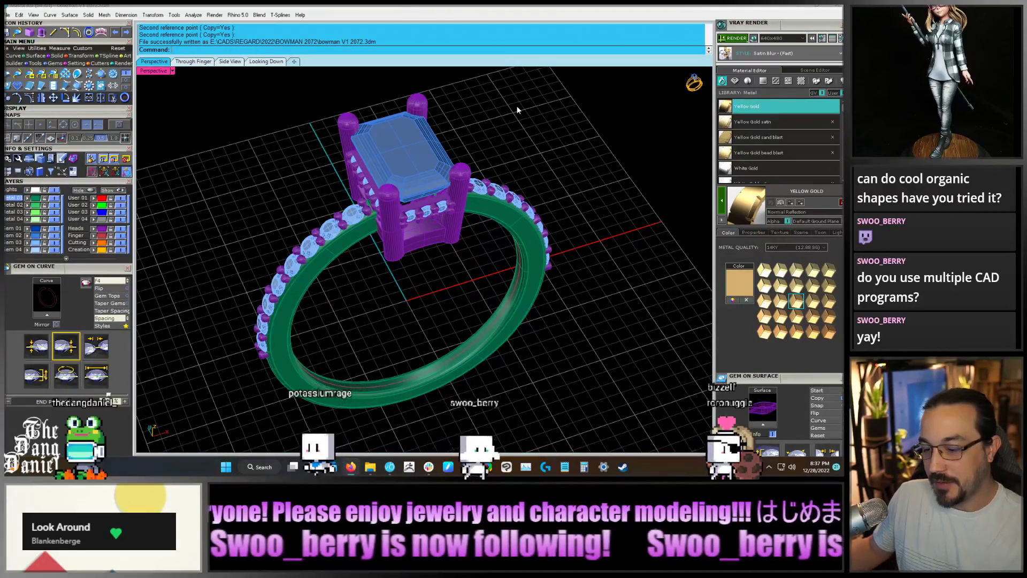
pyautogui.moveTo(519, 167); pyautogui.dragTo(487, 151, button='right')
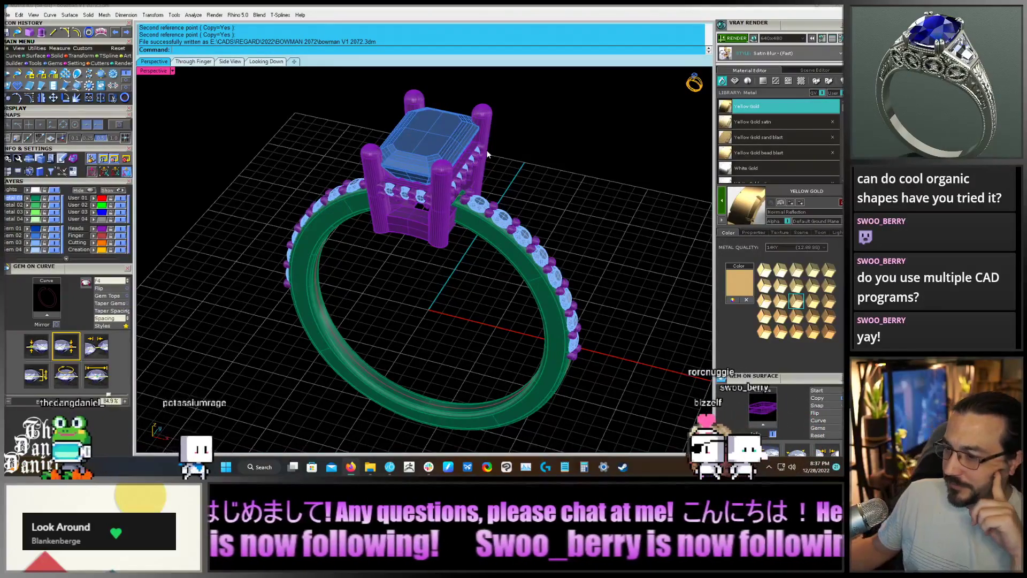
pyautogui.moveTo(486, 149); pyautogui.dragTo(471, 201, button='right')
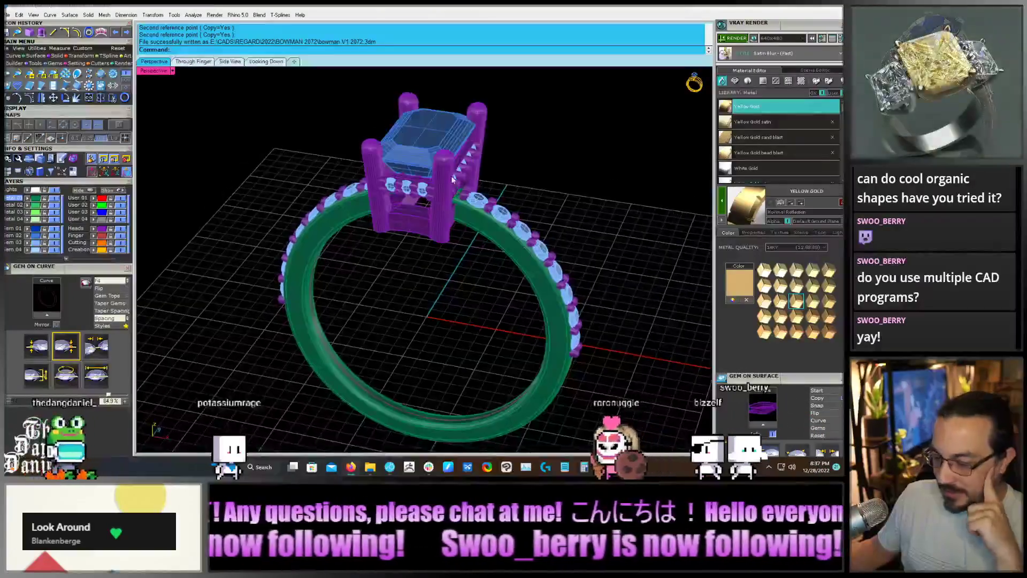
pyautogui.scroll(5, 451, 176)
pyautogui.moveTo(498, 246); pyautogui.dragTo(413, 272, button='right')
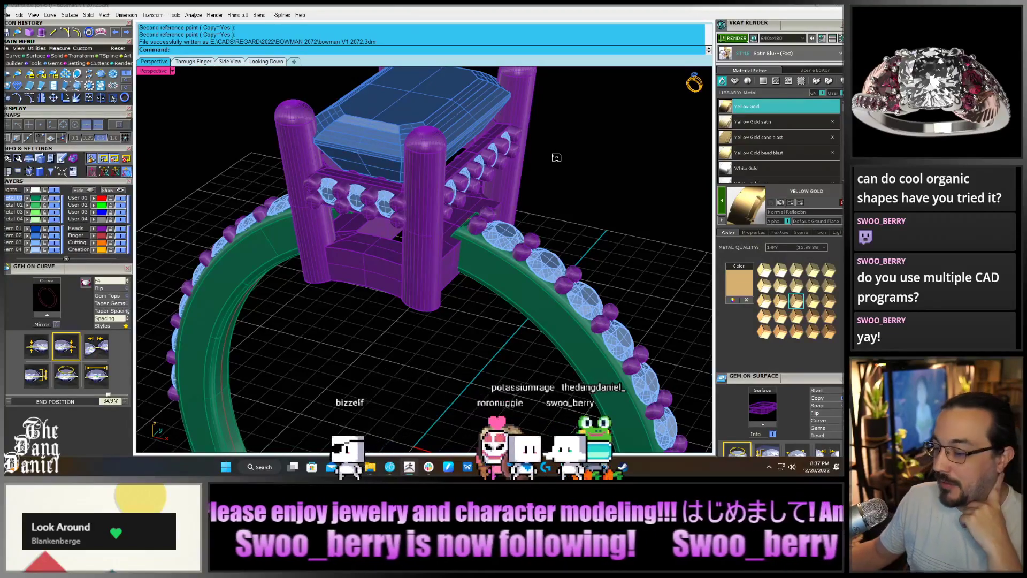
pyautogui.hotkey('alt', 'Tab')
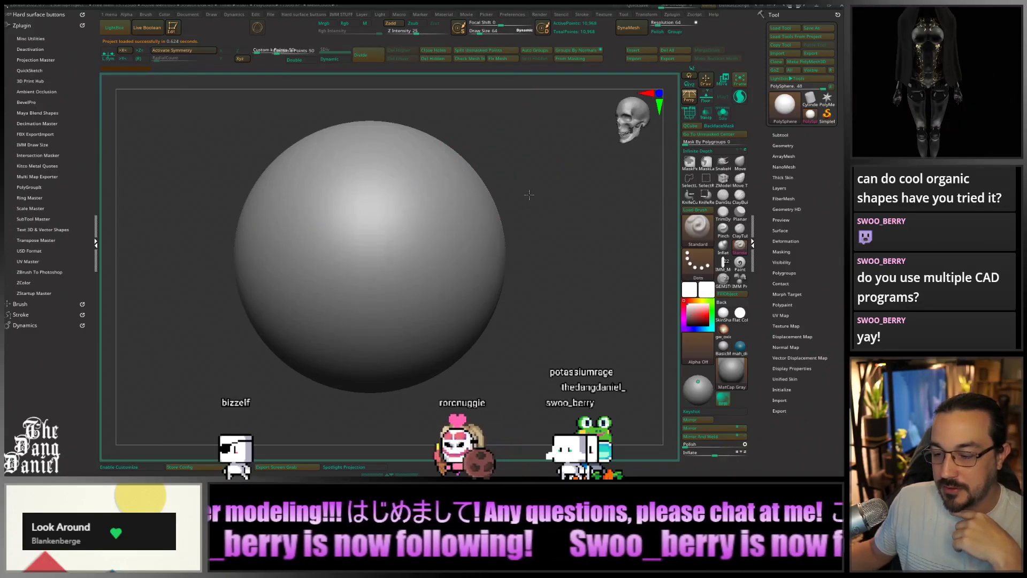
# Open the V2 project from the 2022 flower client folder, discarding the sphere project's changes
pyautogui.click(272, 15)
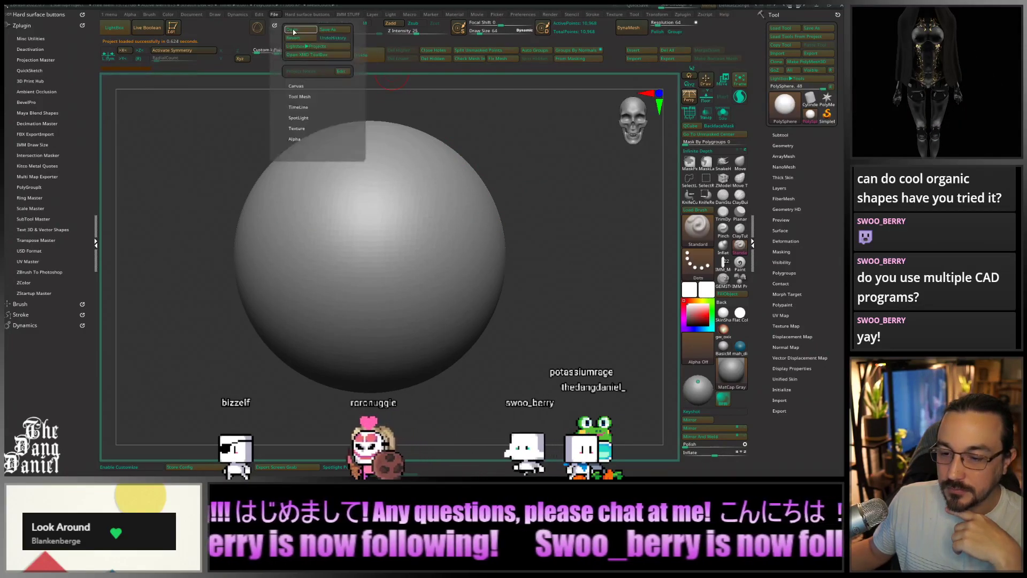
pyautogui.click(293, 29)
pyautogui.click(451, 264)
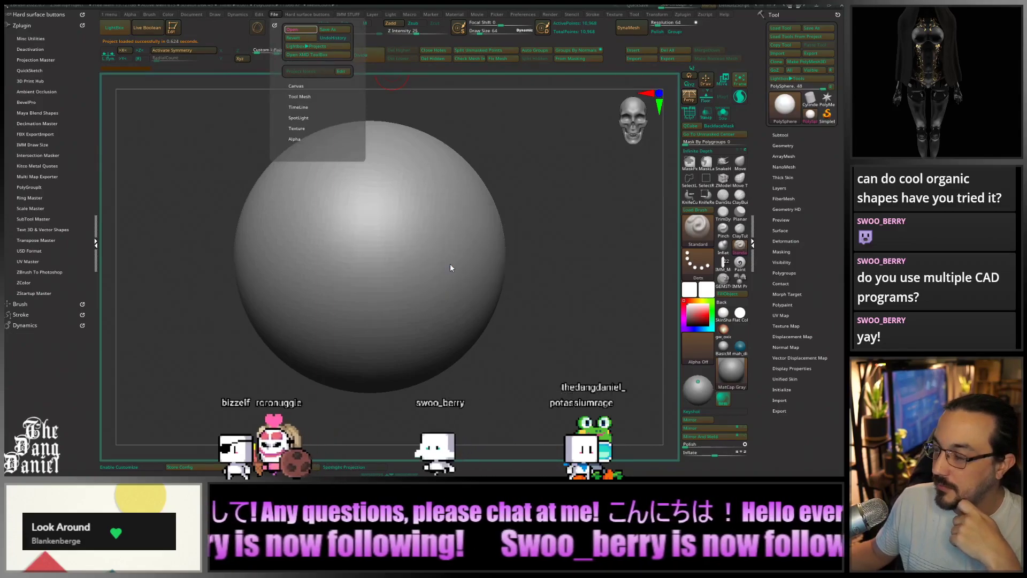
pyautogui.click(173, 25)
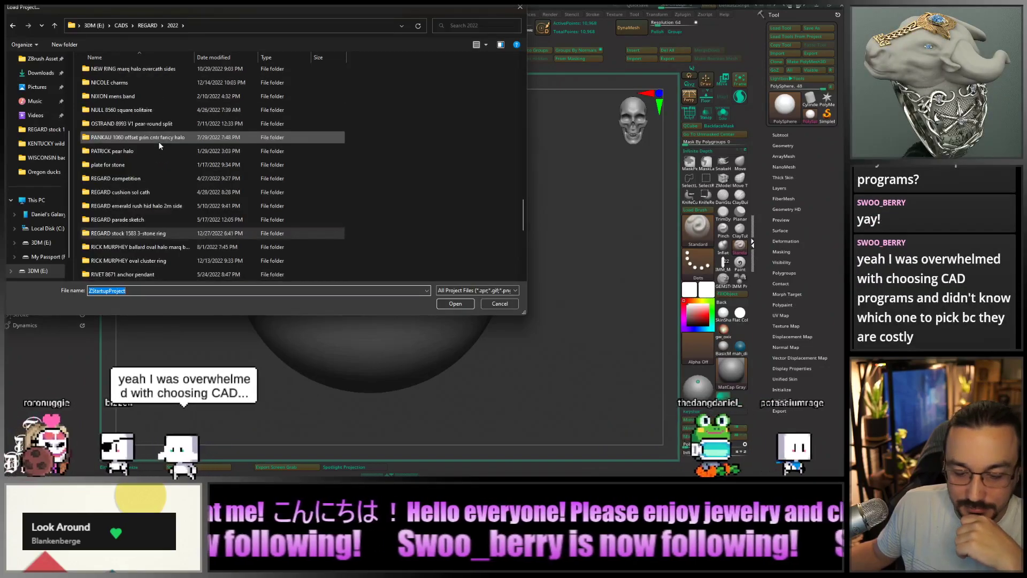
pyautogui.scroll(-1, 158, 145)
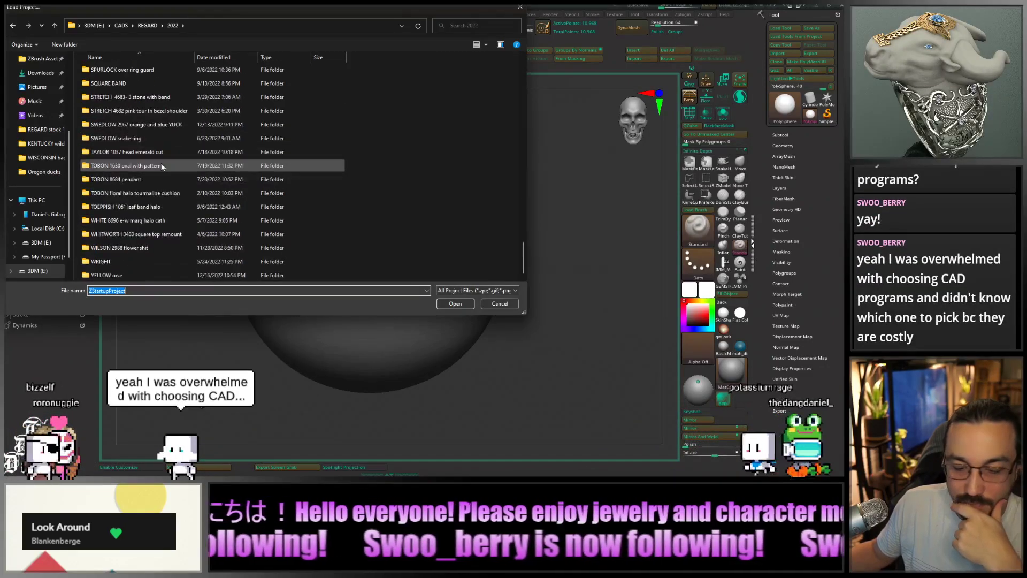
pyautogui.scroll(-3, 147, 214)
pyautogui.doubleClick(138, 249)
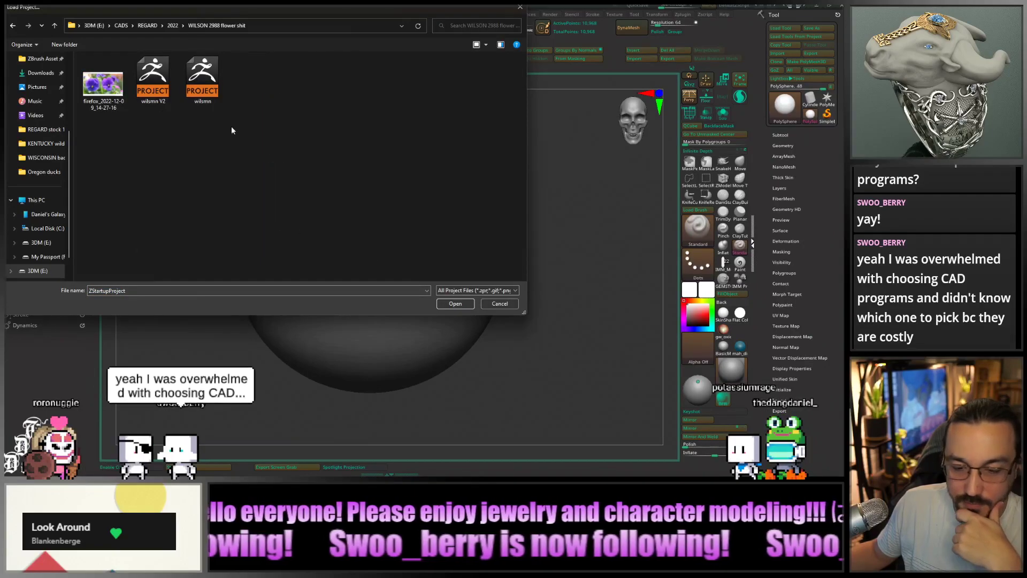
pyautogui.doubleClick(164, 91)
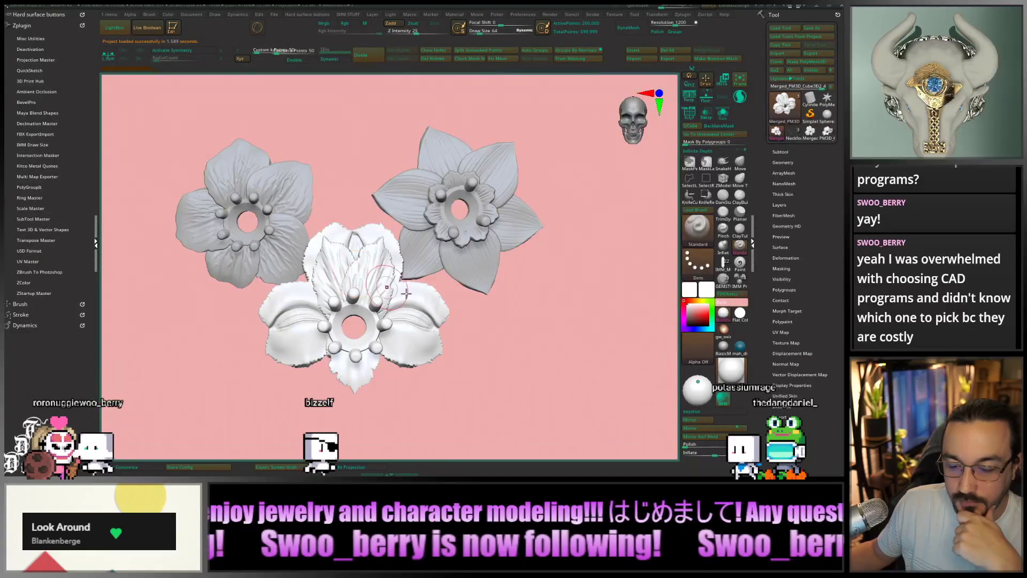
# Show the subtool list and unhide the daffodil group and the white flower's gem
pyautogui.moveTo(459, 315); pyautogui.dragTo(656, 234)
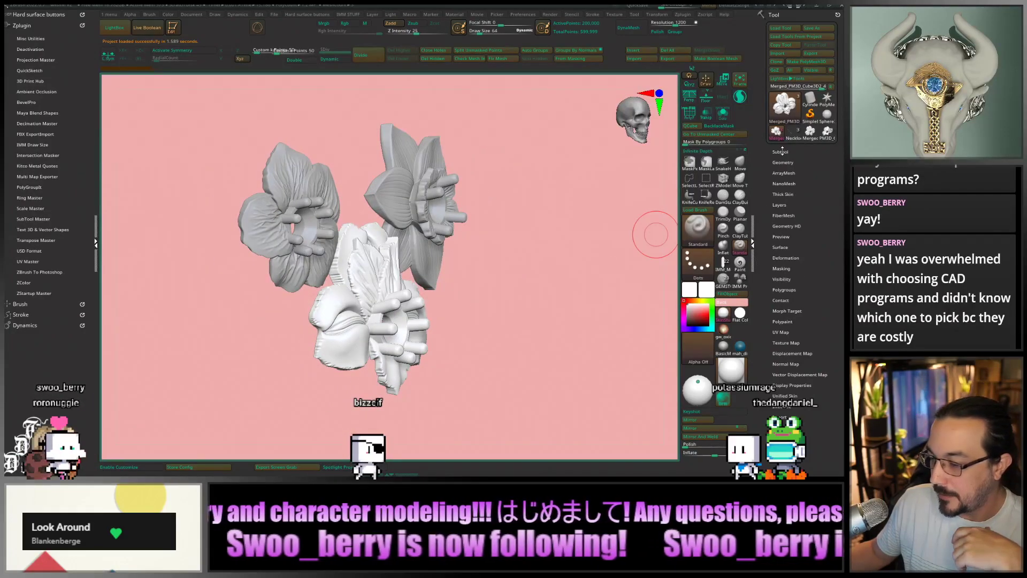
pyautogui.click(781, 152)
pyautogui.moveTo(505, 253); pyautogui.dragTo(640, 185)
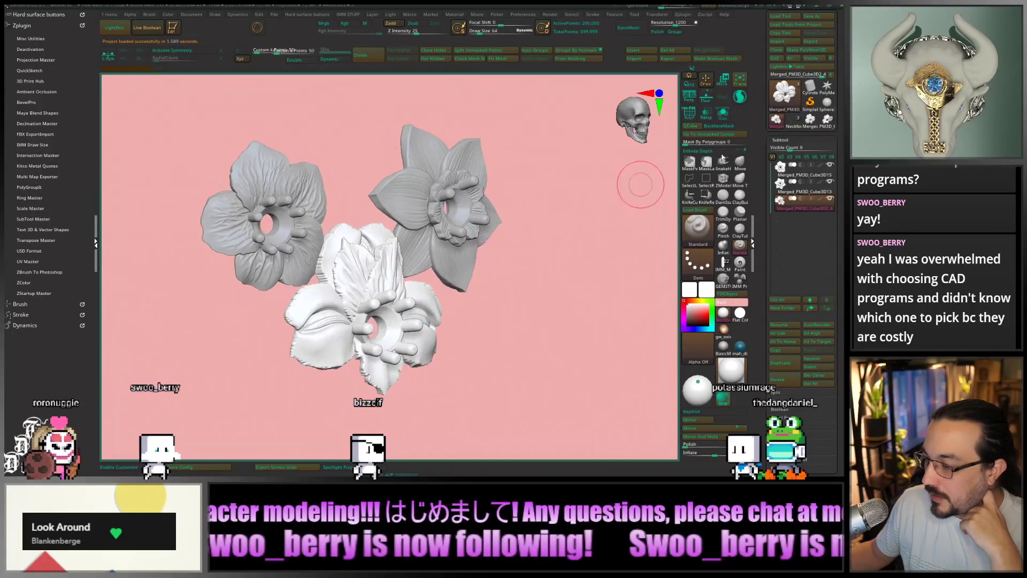
pyautogui.click(817, 125)
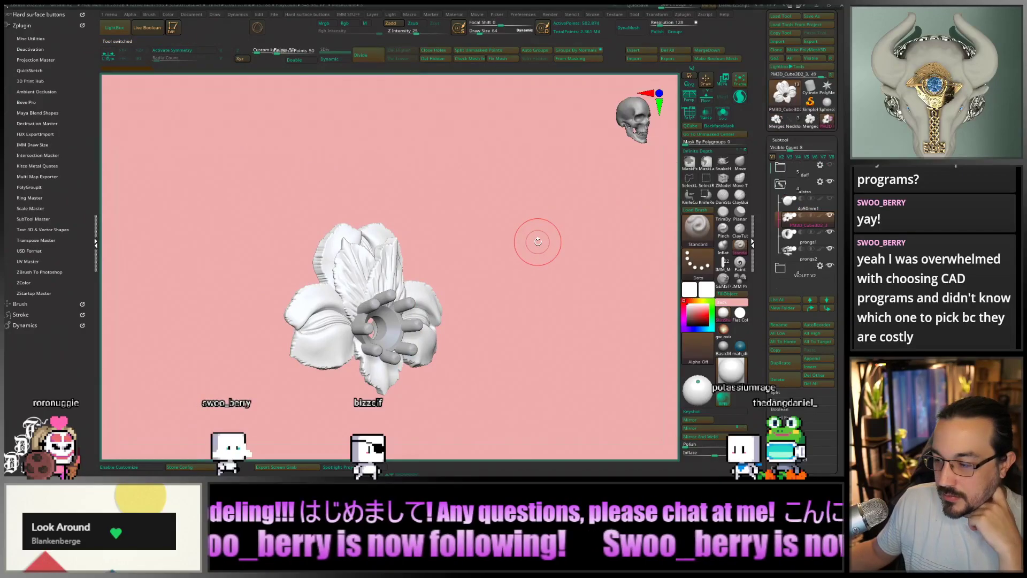
pyautogui.click(829, 165)
pyautogui.moveTo(505, 291); pyautogui.dragTo(640, 250)
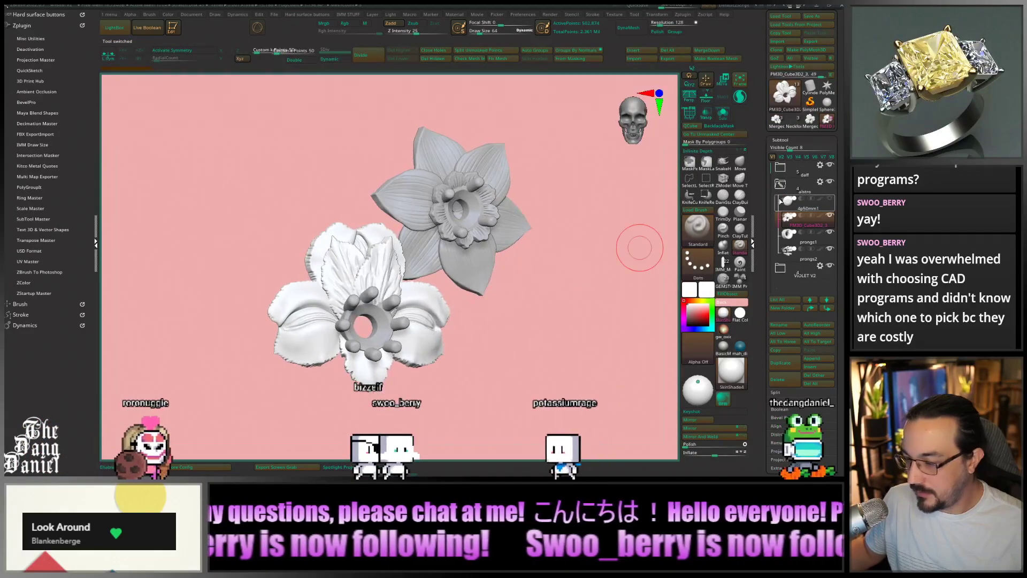
pyautogui.click(831, 200)
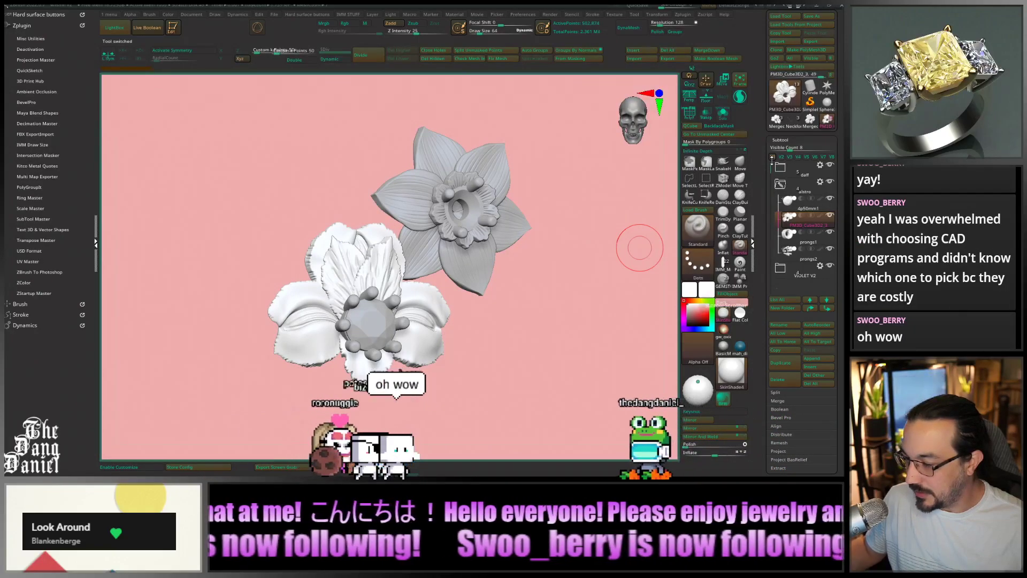
# Expand the daff and VIOLET V2 groups, revealing the centre sphere and the fourth flower
pyautogui.click(780, 167)
pyautogui.click(831, 216)
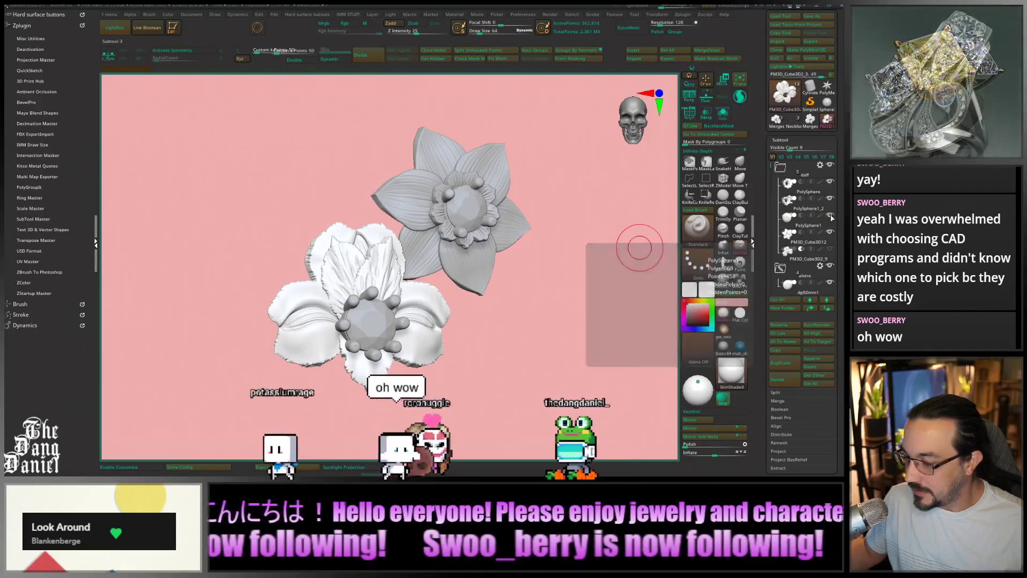
pyautogui.moveTo(771, 166); pyautogui.dragTo(771, 174)
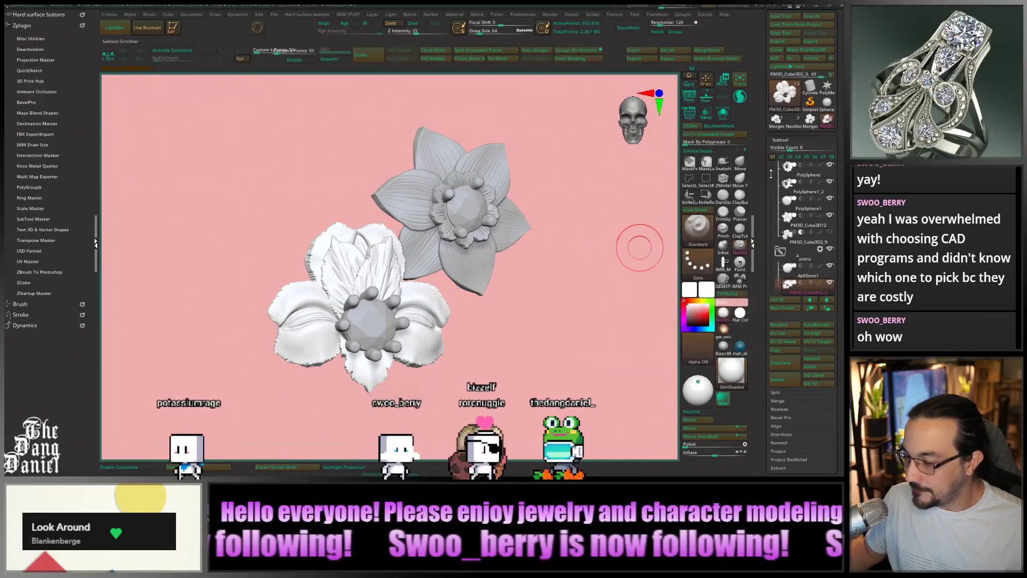
pyautogui.click(780, 234)
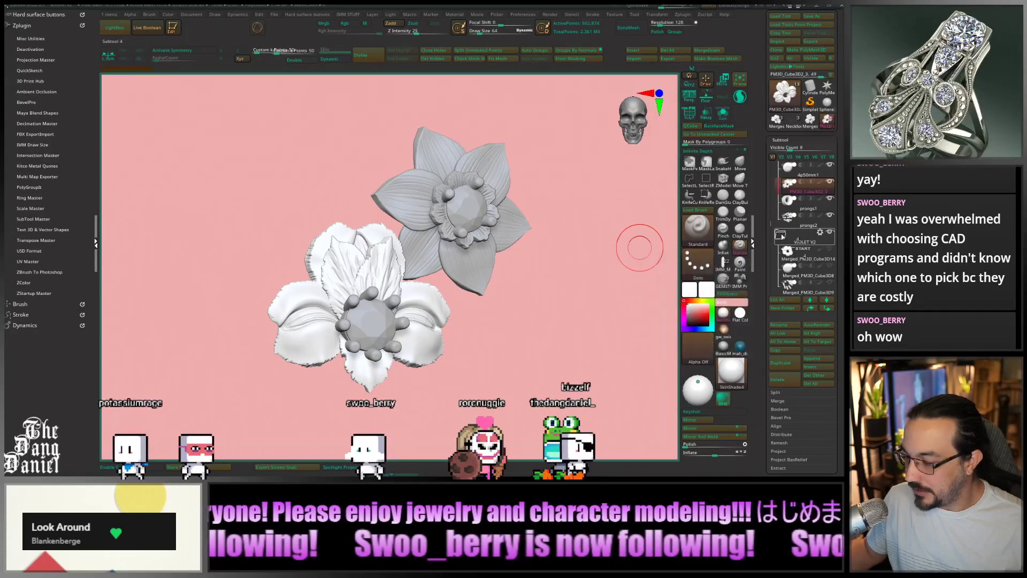
pyautogui.click(831, 252)
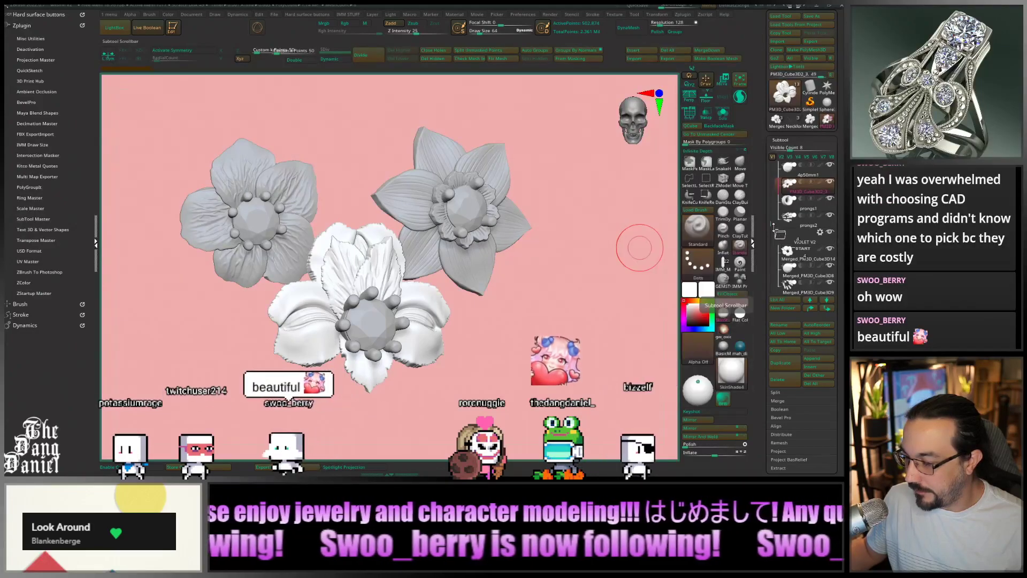
pyautogui.scroll(-3, 778, 249)
pyautogui.moveTo(778, 249); pyautogui.dragTo(769, 154)
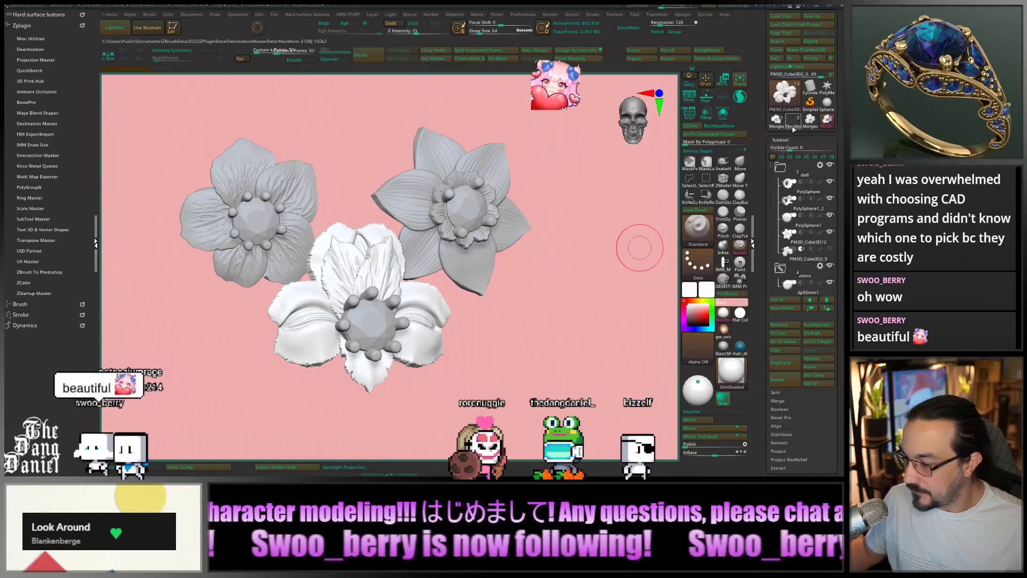
pyautogui.moveTo(793, 129)
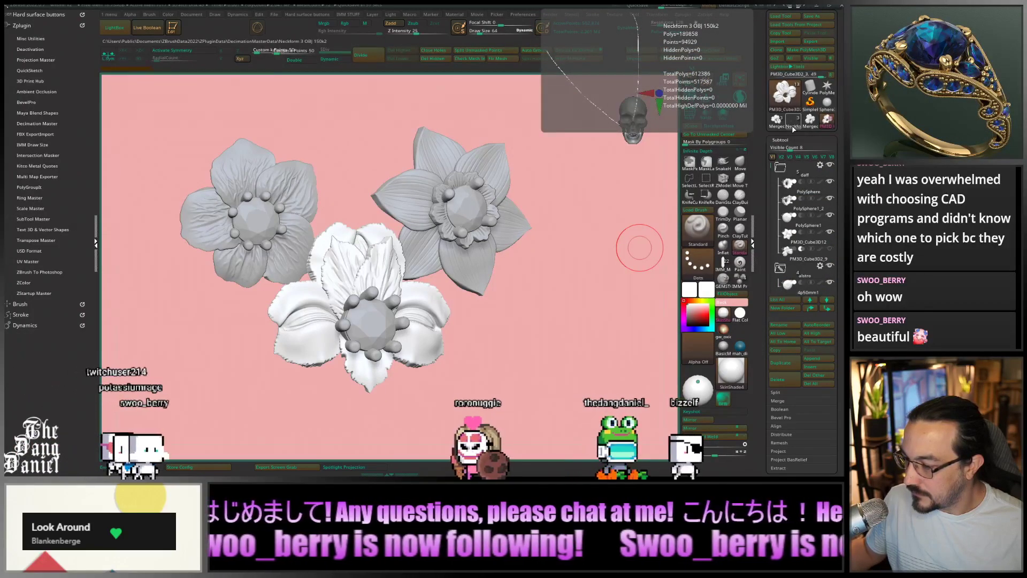
# Compare the single white flower and the merged three-flower model, then load Neckform 3
pyautogui.moveTo(580, 271); pyautogui.dragTo(647, 158)
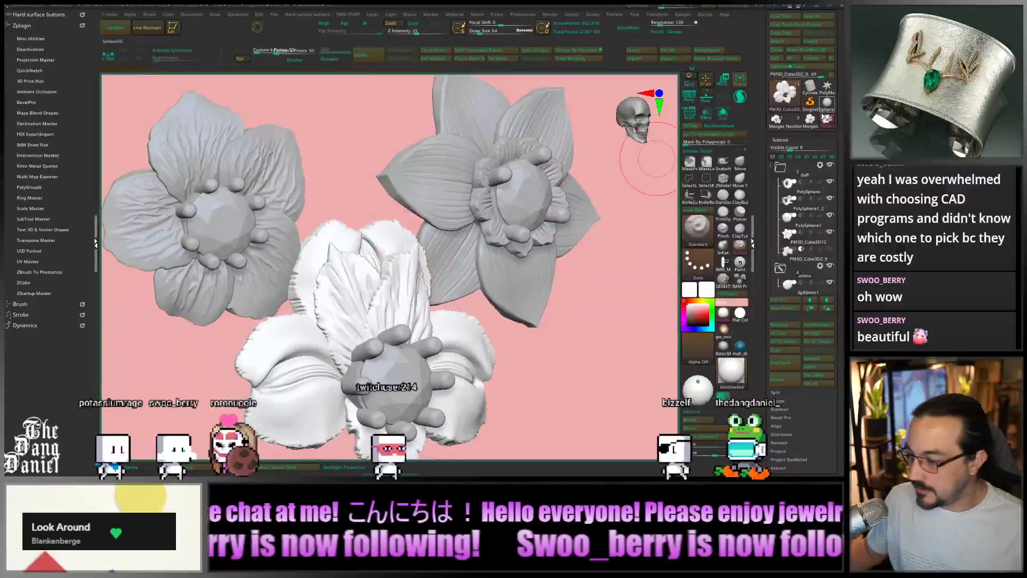
pyautogui.click(823, 116)
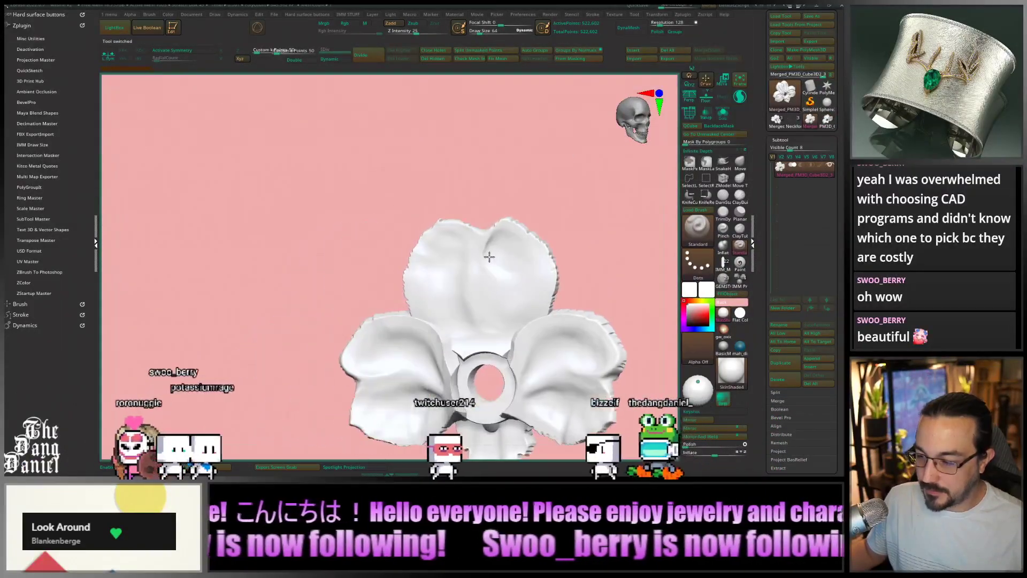
pyautogui.moveTo(489, 256); pyautogui.dragTo(391, 240)
pyautogui.click(777, 118)
pyautogui.moveTo(636, 179); pyautogui.dragTo(442, 245)
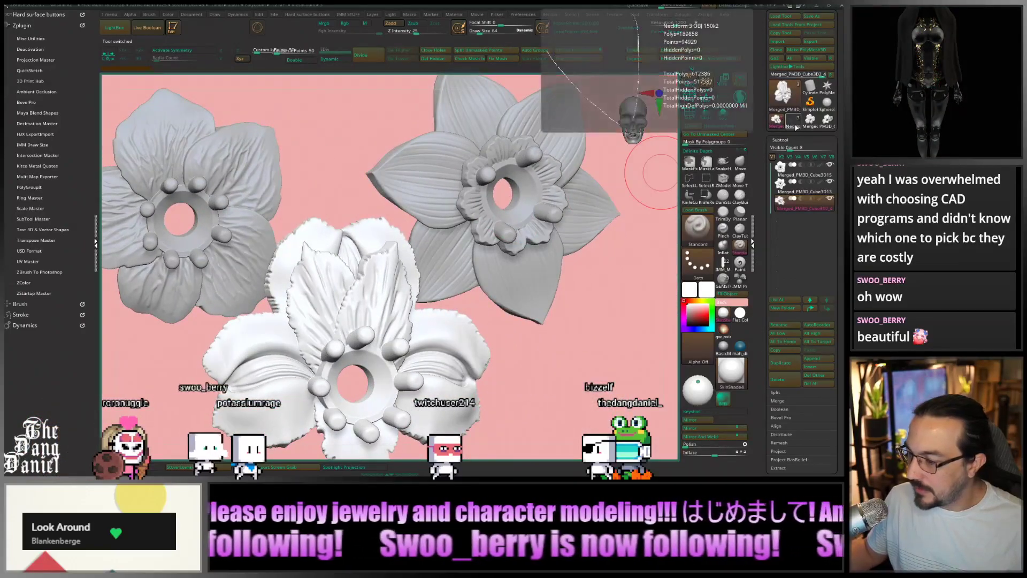
pyautogui.click(796, 127)
# Frame the neckform model and zoom in on its chain ends
pyautogui.press('f')
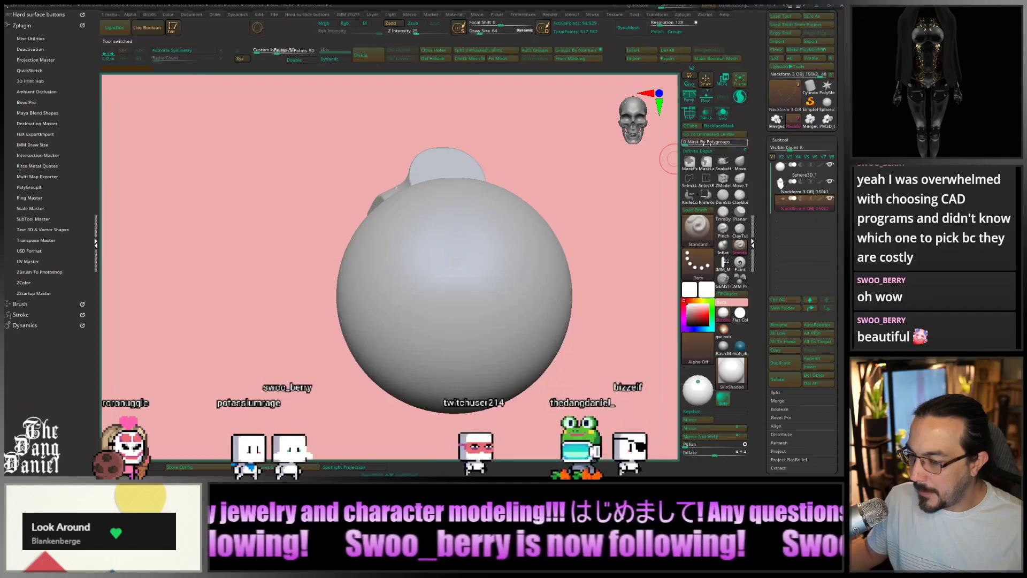
pyautogui.click(830, 199)
pyautogui.press('f')
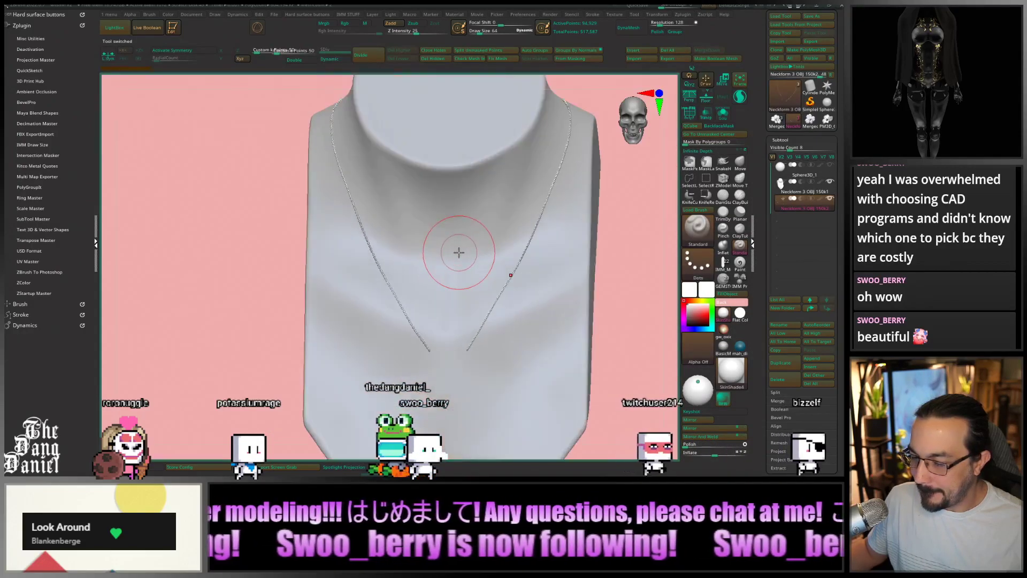
pyautogui.moveTo(458, 252); pyautogui.dragTo(470, 282, button='right')
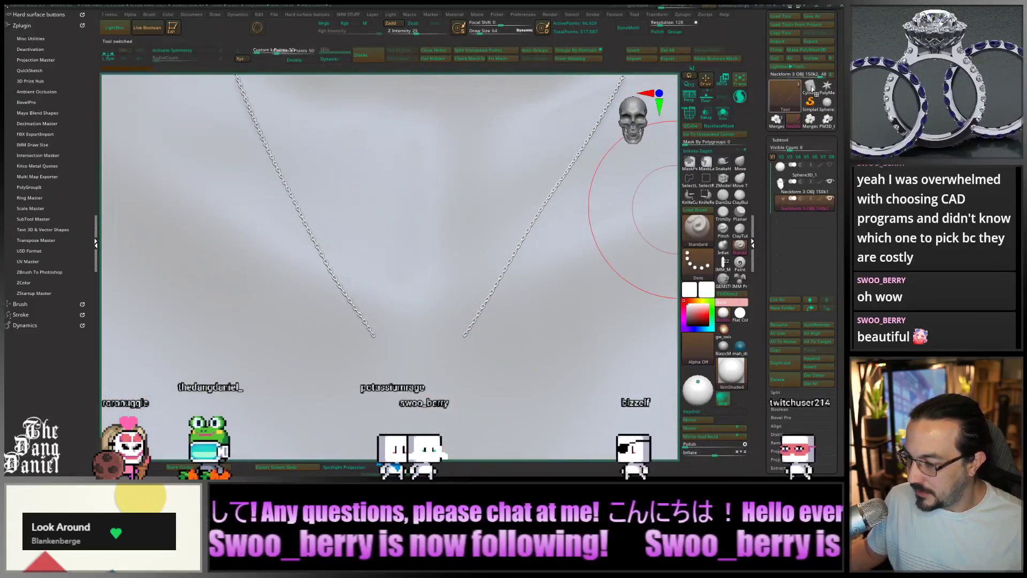
# Load the three-flower model, frame it front-on, and bring up the necklace render for reference
pyautogui.click(776, 120)
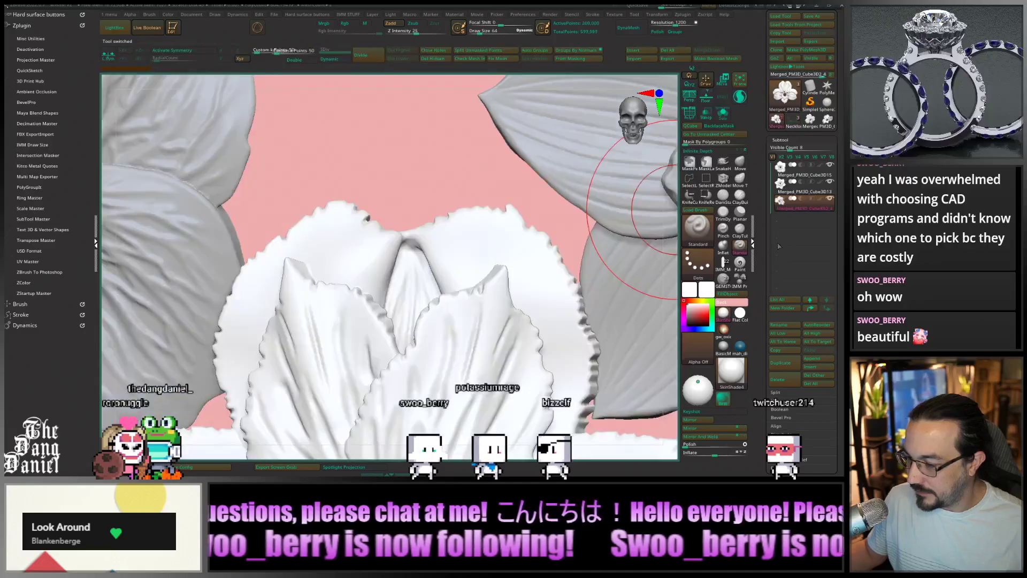
pyautogui.press('f')
pyautogui.moveTo(484, 304); pyautogui.dragTo(467, 290, button='right')
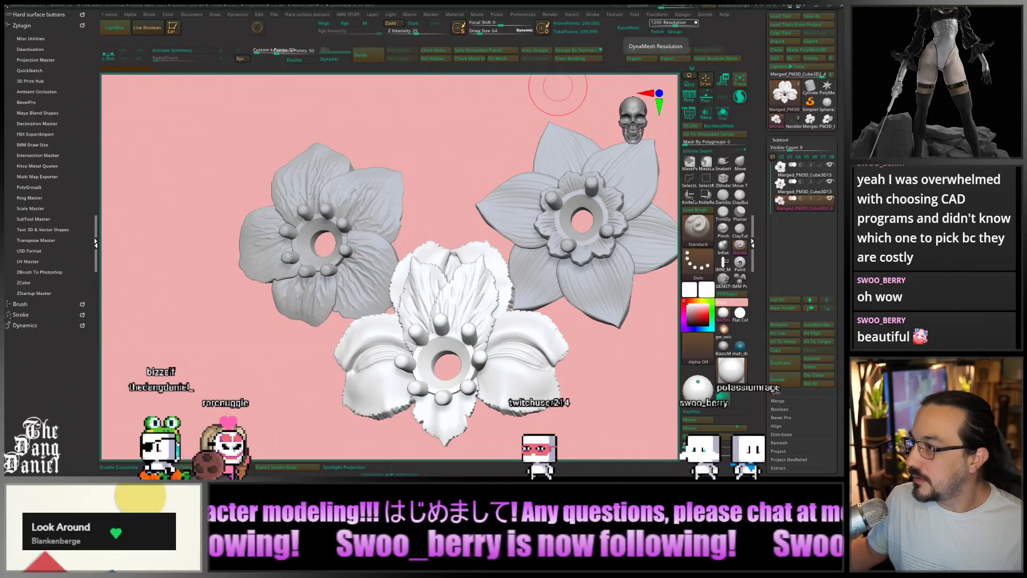
pyautogui.hotkey('alt', 'Tab')
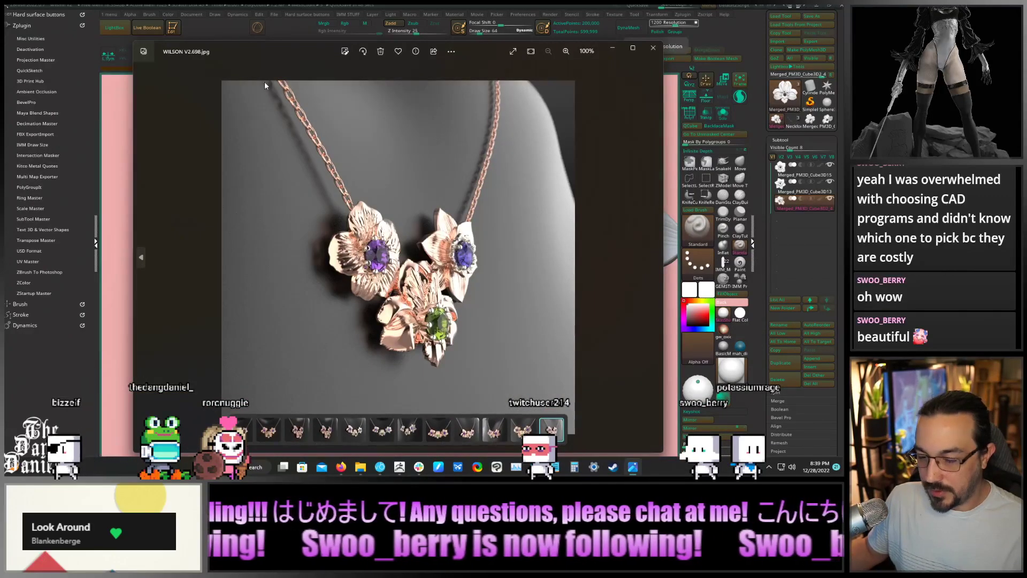
pyautogui.click(632, 48)
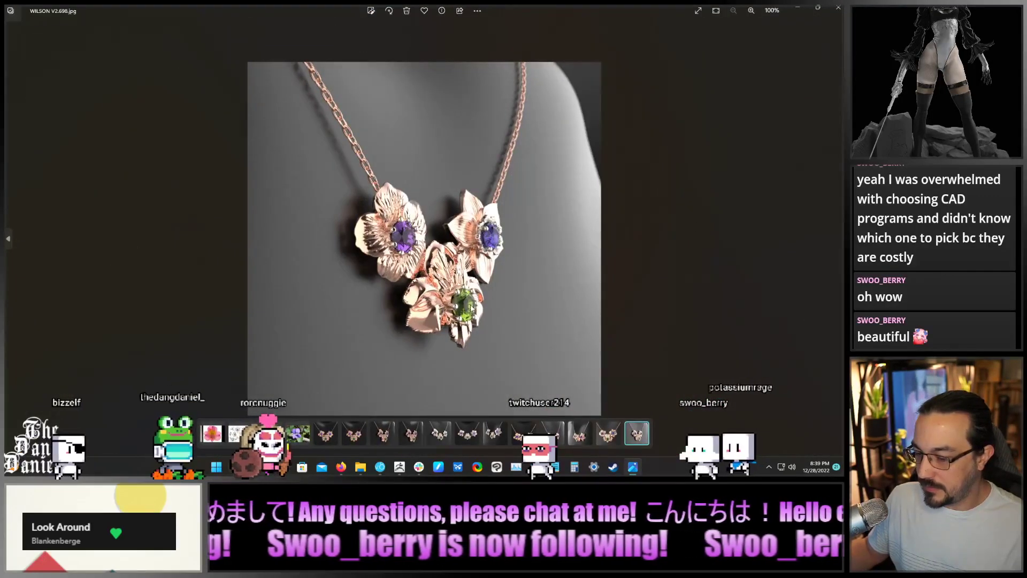
pyautogui.click(613, 440)
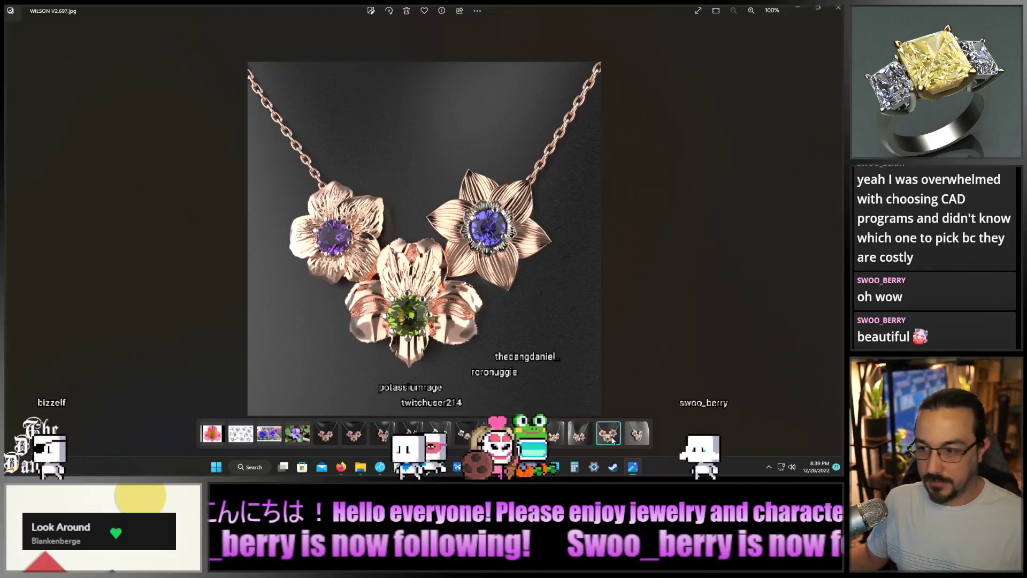
pyautogui.click(580, 439)
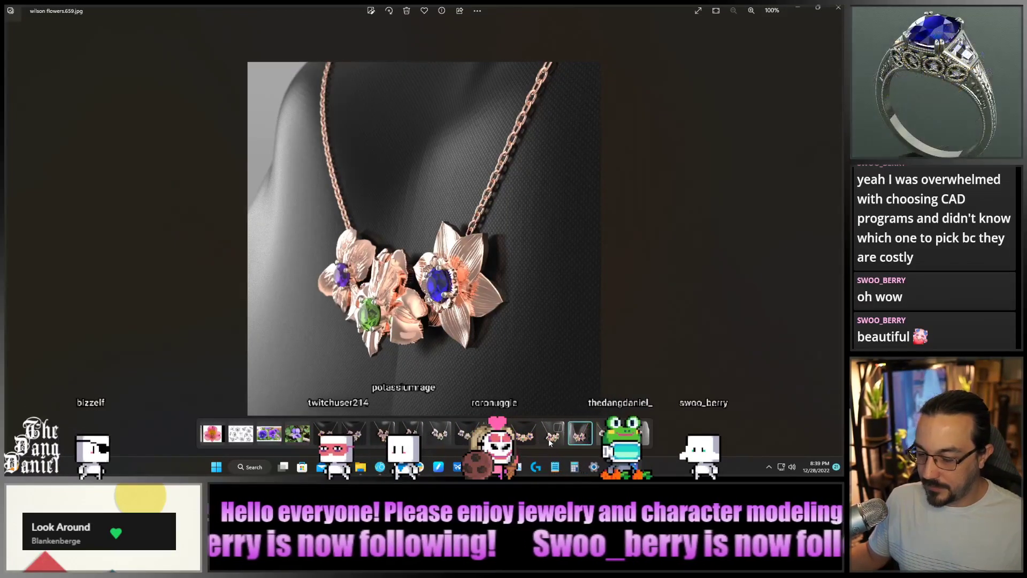
pyautogui.click(551, 439)
pyautogui.click(524, 436)
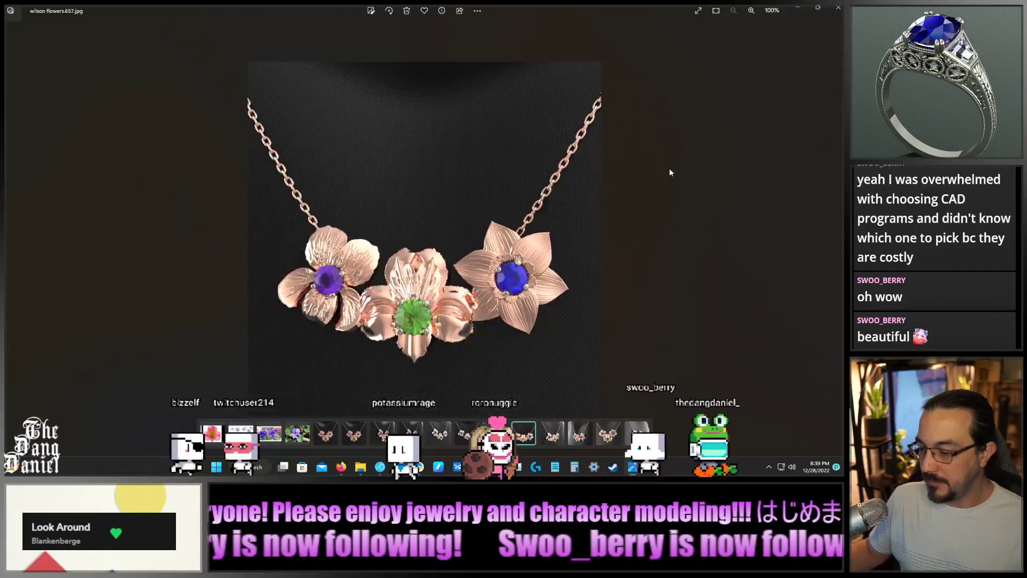
pyautogui.click(836, 10)
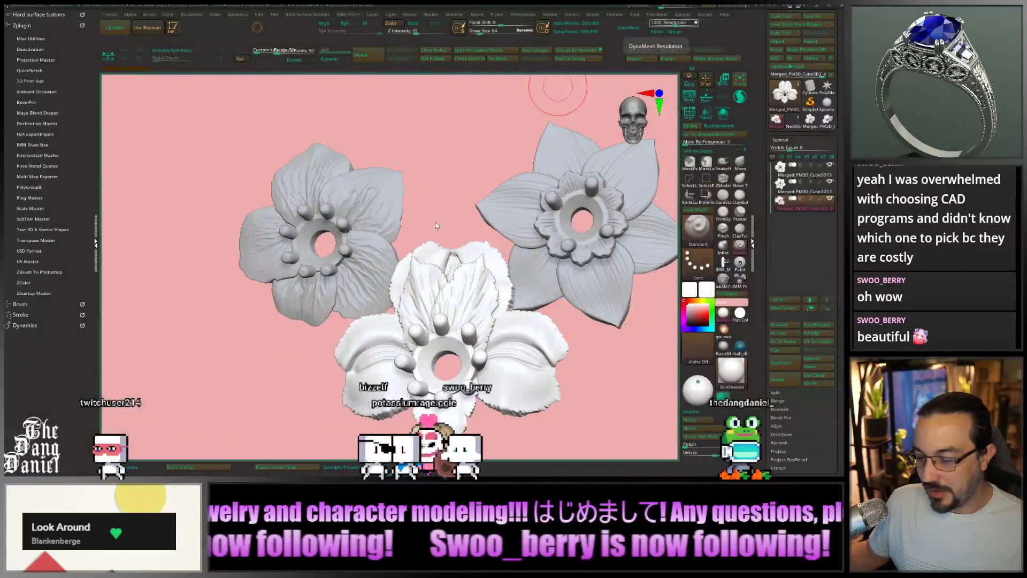
pyautogui.moveTo(435, 225); pyautogui.dragTo(480, 207)
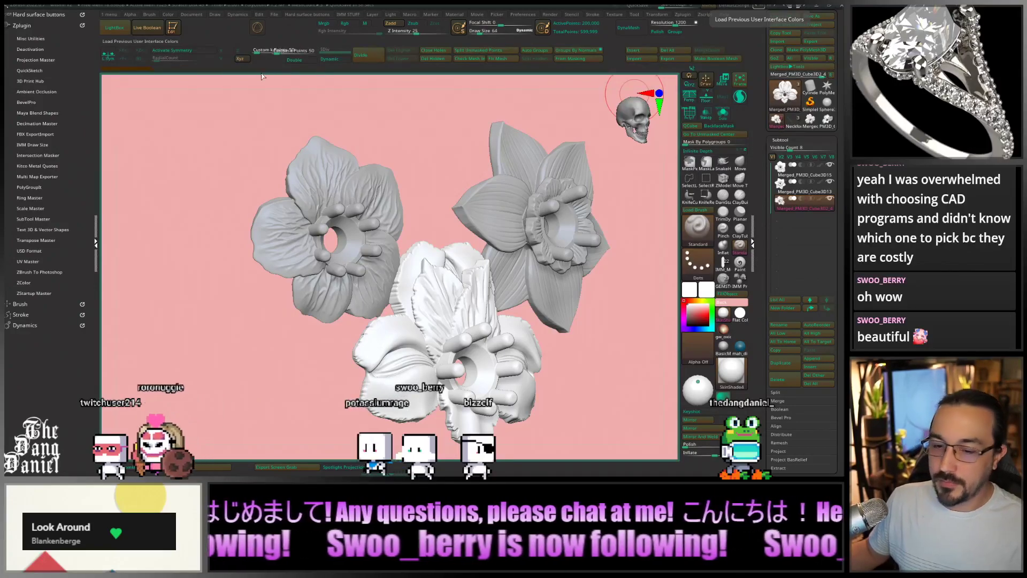
# Back in Rhino, set V-Ray to 960x720, start interactive render, and make the ground Grey Matte Light
pyautogui.click(818, 7)
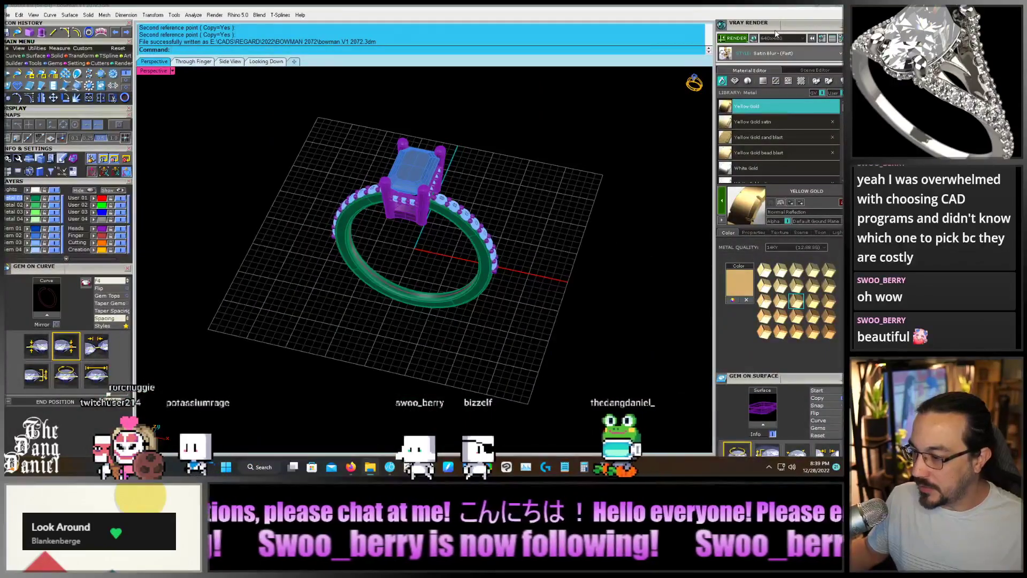
pyautogui.click(803, 38)
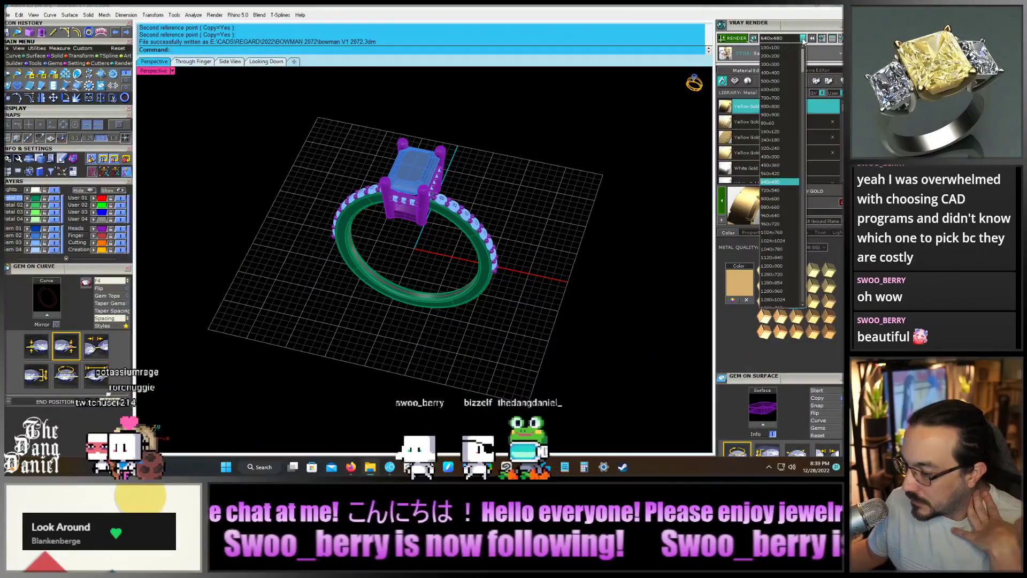
pyautogui.click(784, 223)
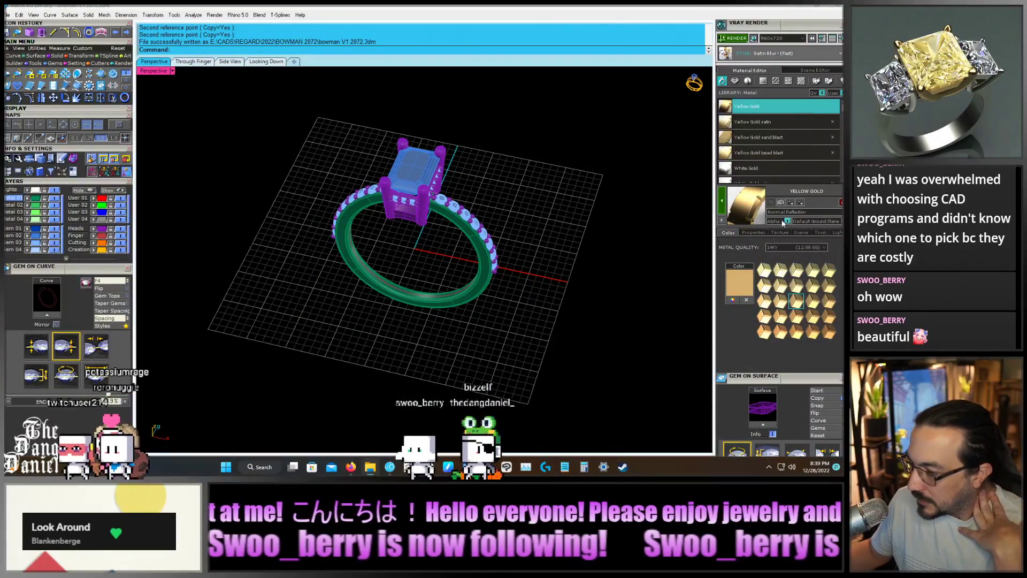
pyautogui.click(754, 38)
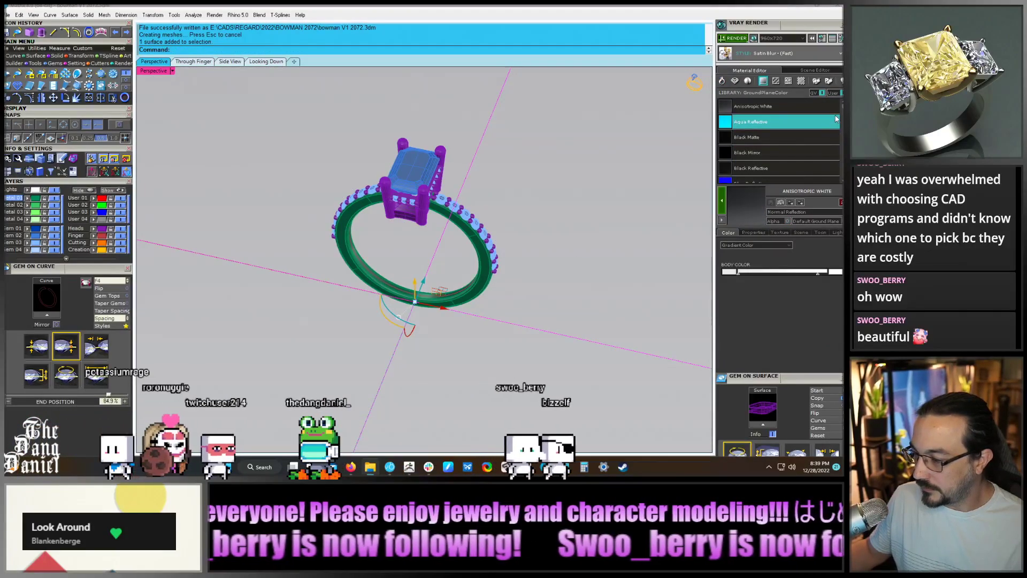
pyautogui.scroll(-5, 765, 158)
pyautogui.scroll(-1, 833, 147)
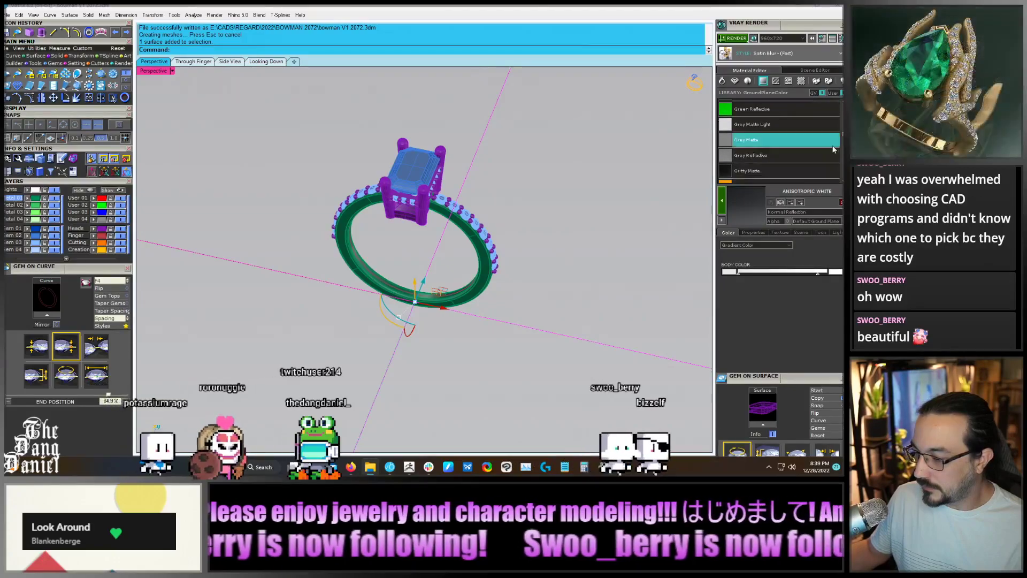
pyautogui.click(753, 124)
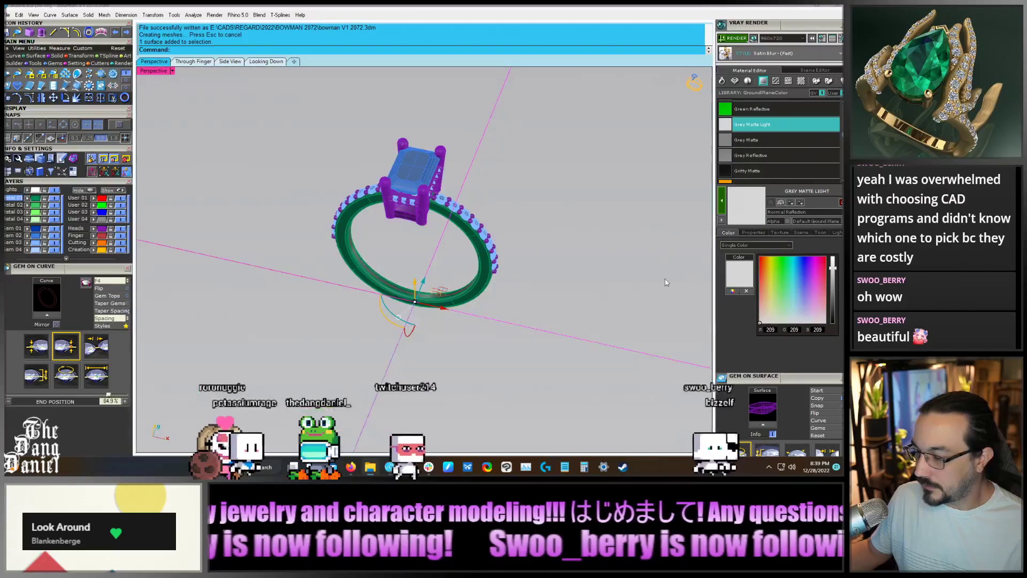
# Move and tilt the ground plane down beneath the upright ring
pyautogui.moveTo(666, 282); pyautogui.dragTo(447, 287, button='right')
pyautogui.moveTo(442, 309); pyautogui.dragTo(437, 335)
pyautogui.scroll(-12, 434, 337)
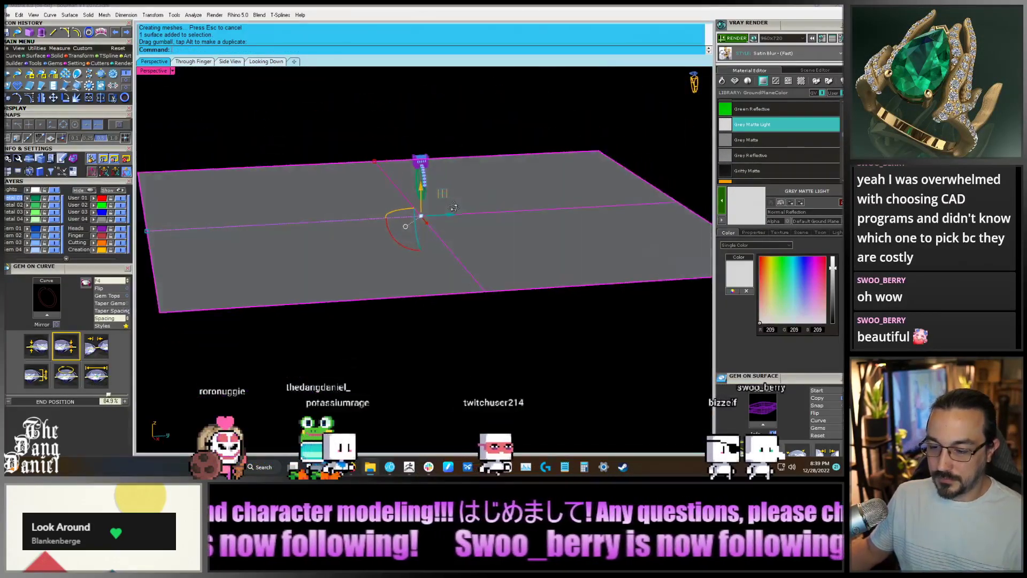
pyautogui.moveTo(421, 192); pyautogui.dragTo(421, 215)
pyautogui.moveTo(413, 274); pyautogui.dragTo(417, 281)
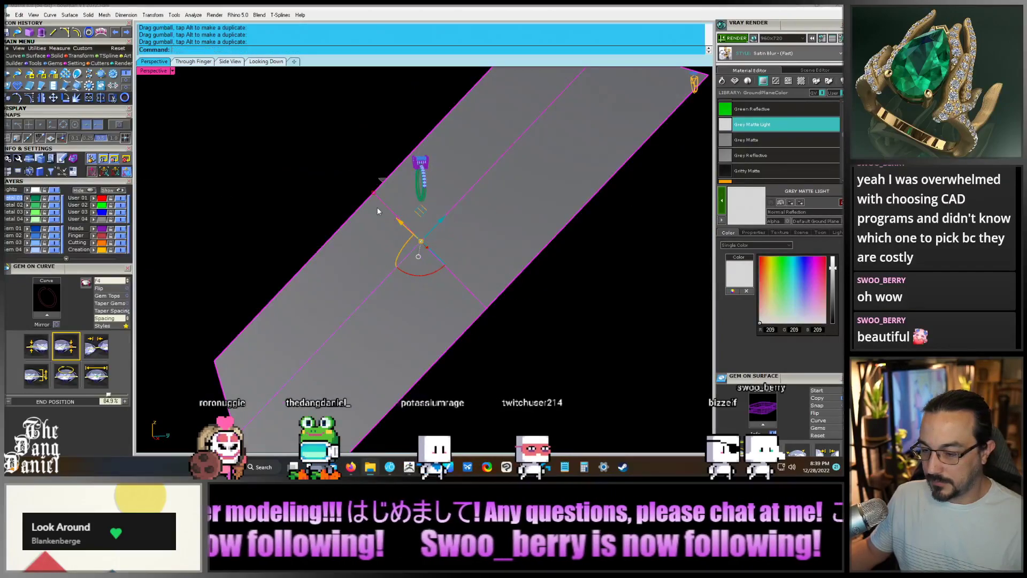
pyautogui.moveTo(378, 210); pyautogui.dragTo(421, 288, button='right')
pyautogui.scroll(6, 398, 240)
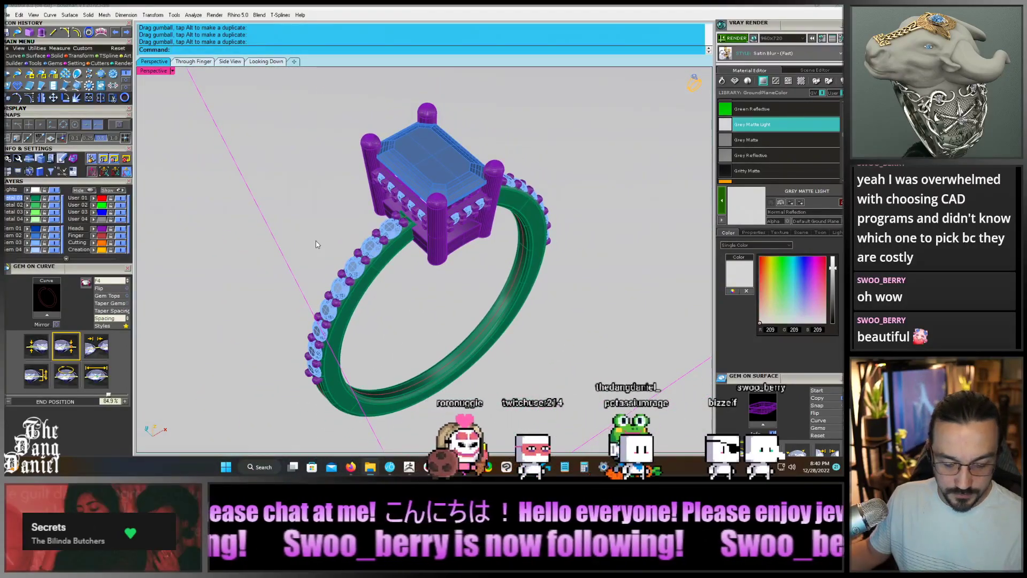
# Give the centre stone and side gems the diamond material, then hide the gems
pyautogui.press('F4')
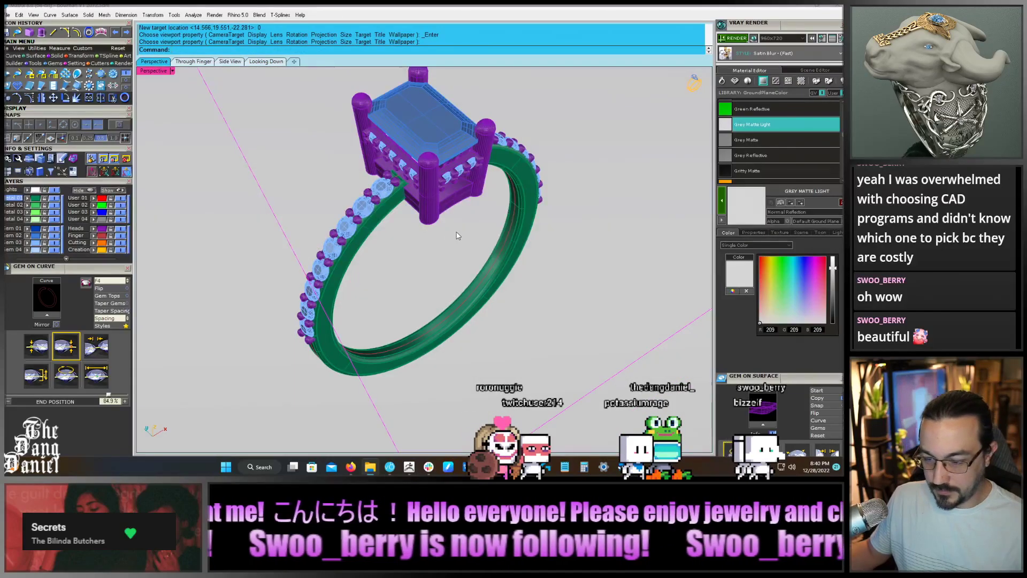
pyautogui.moveTo(452, 181); pyautogui.dragTo(441, 212, button='right')
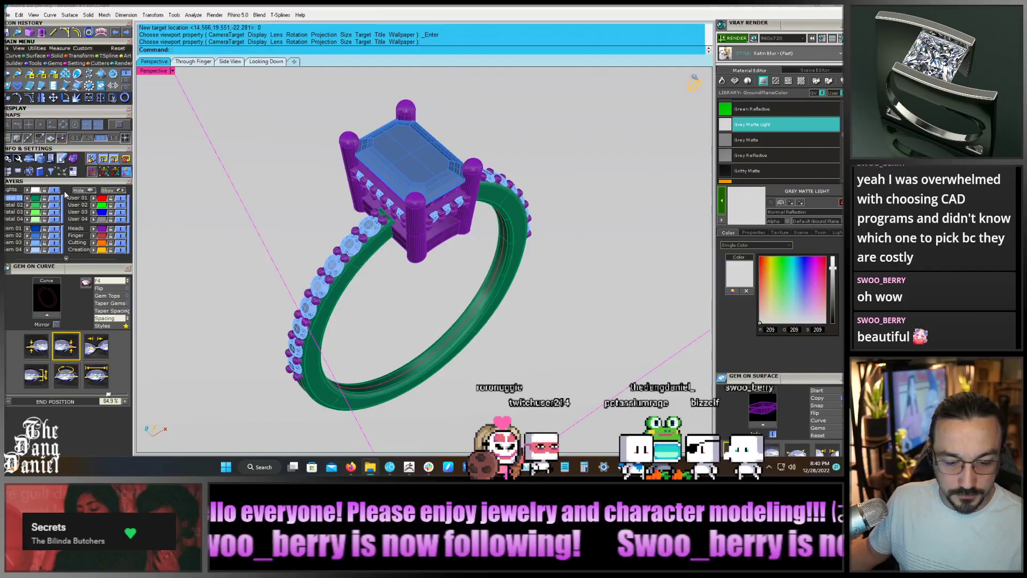
pyautogui.click(45, 190)
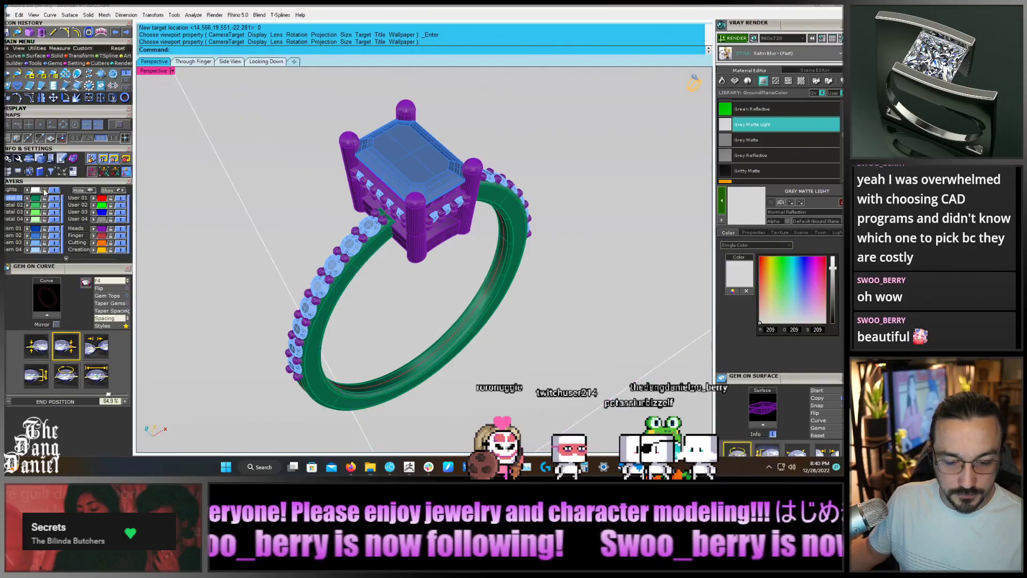
pyautogui.click(34, 238)
pyautogui.click(35, 244)
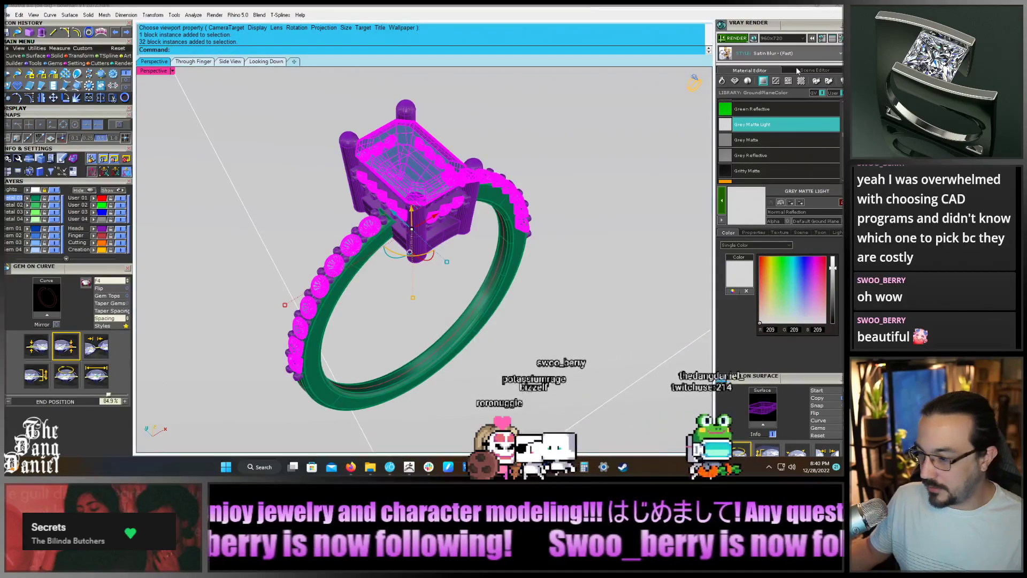
pyautogui.click(735, 82)
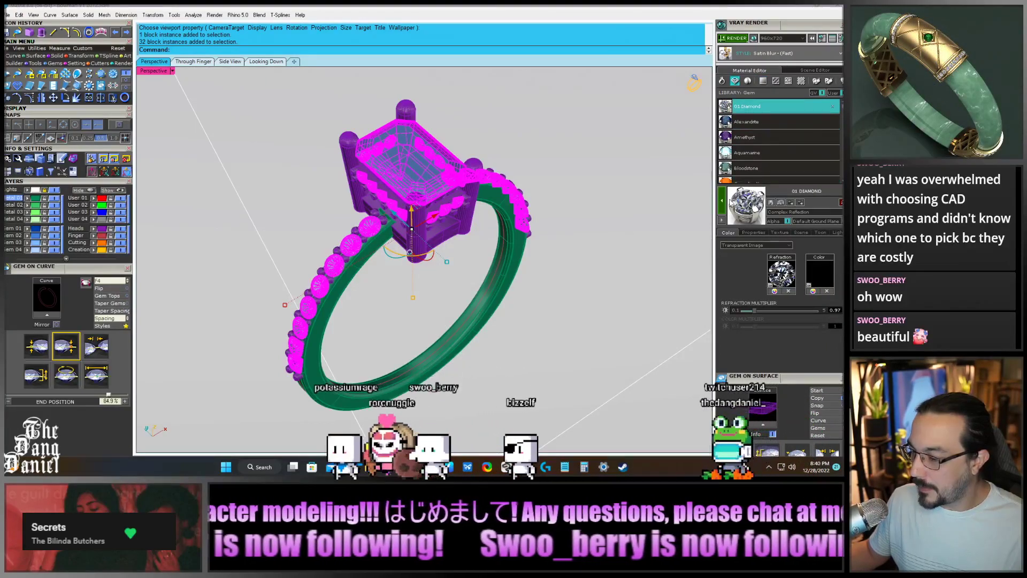
pyautogui.click(497, 148)
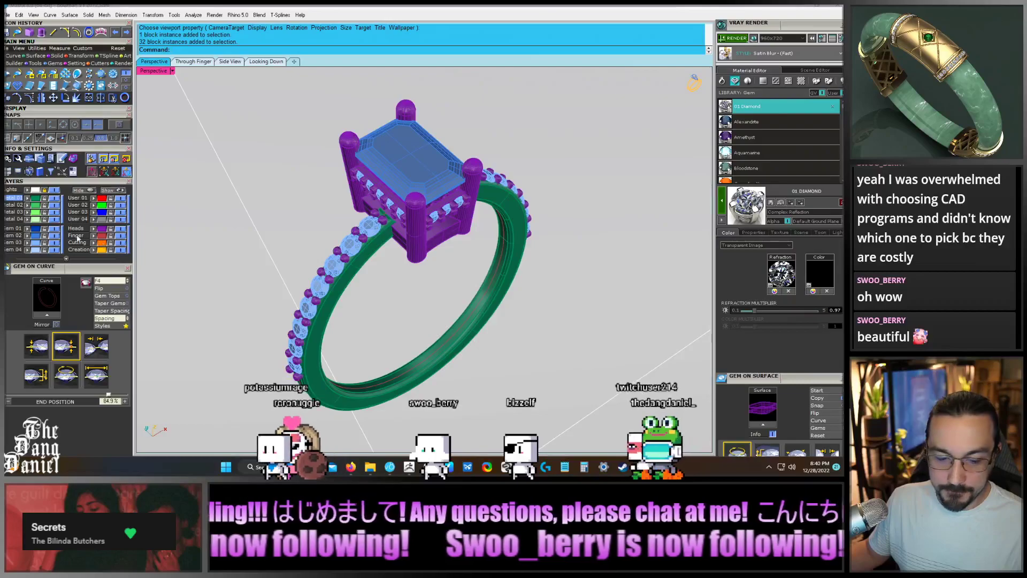
pyautogui.click(62, 243)
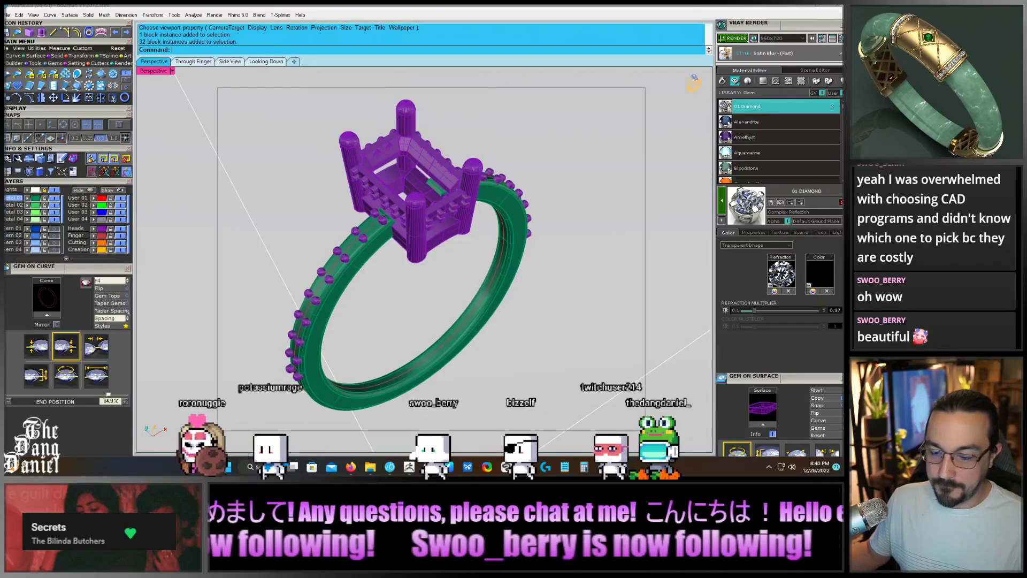
# Make all the ring metal White Gold and show the gemstones again
pyautogui.hotkey('ctrl', 'a')
pyautogui.click(724, 81)
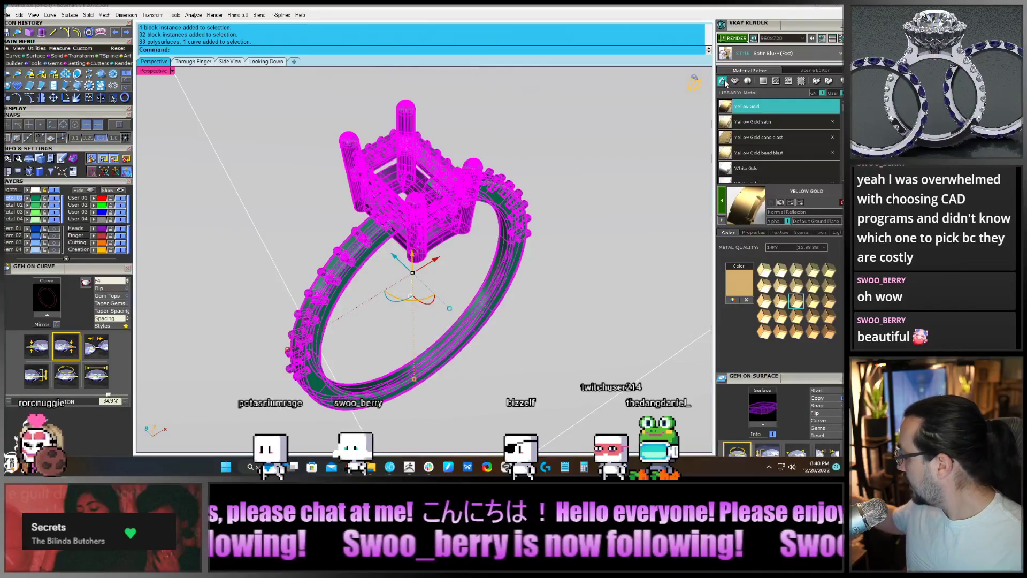
pyautogui.click(750, 182)
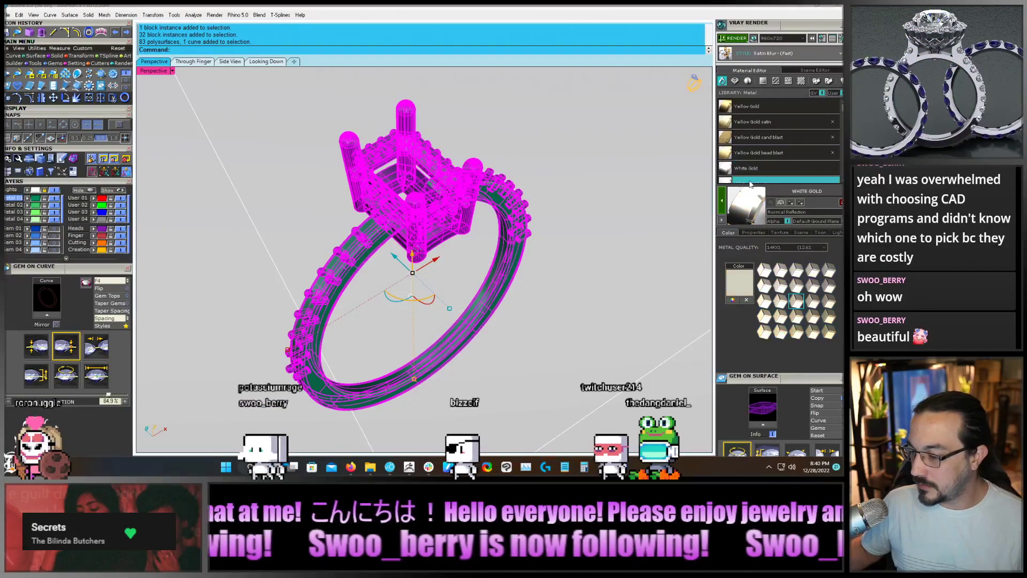
pyautogui.press('Escape')
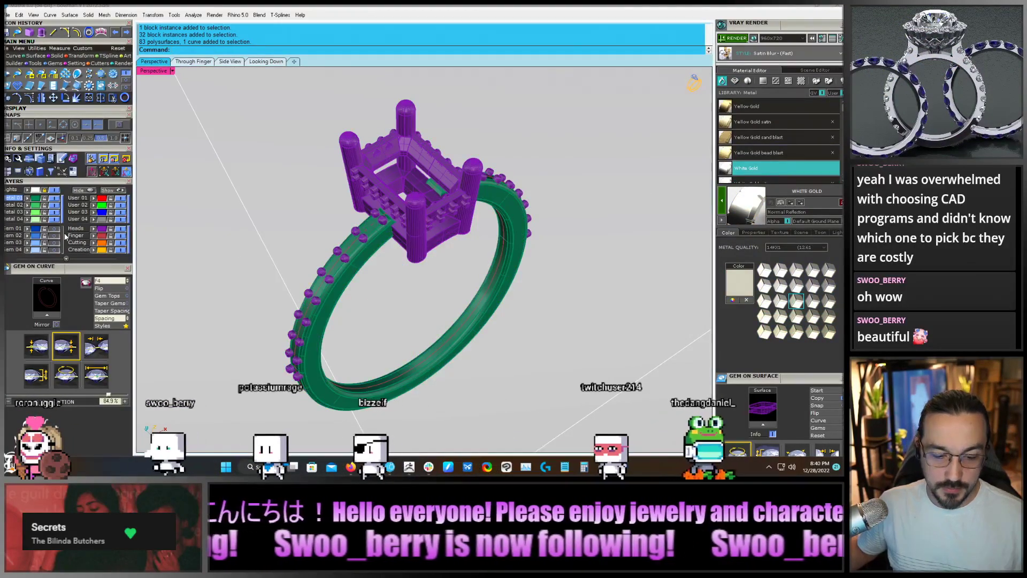
pyautogui.click(62, 235)
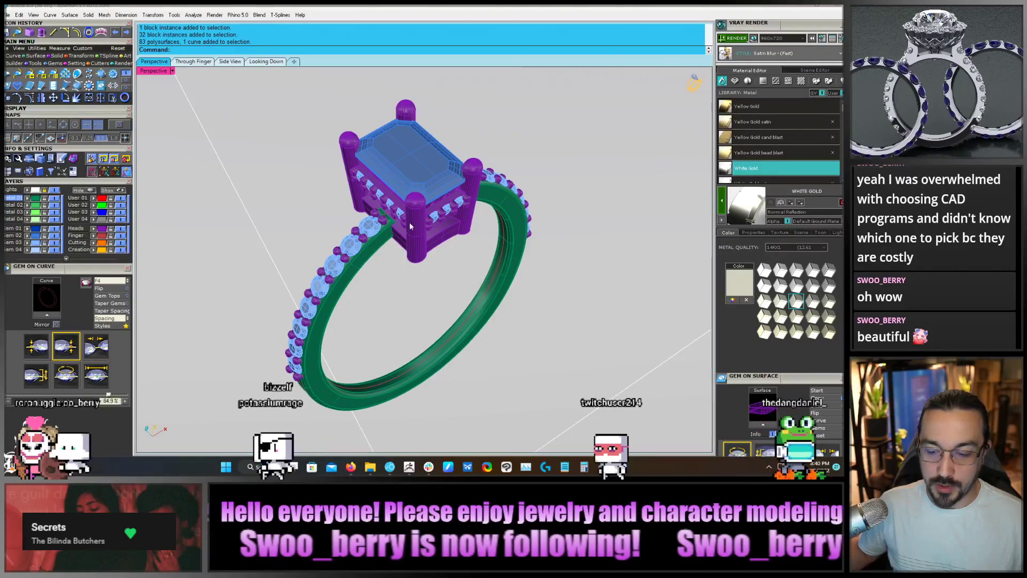
pyautogui.moveTo(410, 226)
pyautogui.mouseDown(button='right')
pyautogui.moveTo(390, 239)
pyautogui.moveTo(402, 233)
pyautogui.mouseUp(button='right')
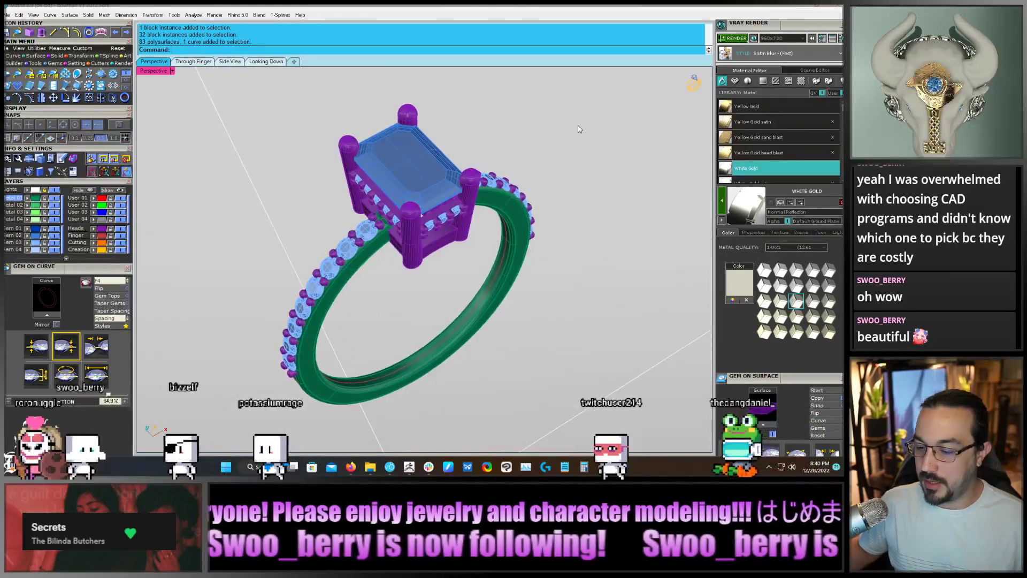
# Apply 0.1 edge softening to the selected head rails
pyautogui.click(452, 249)
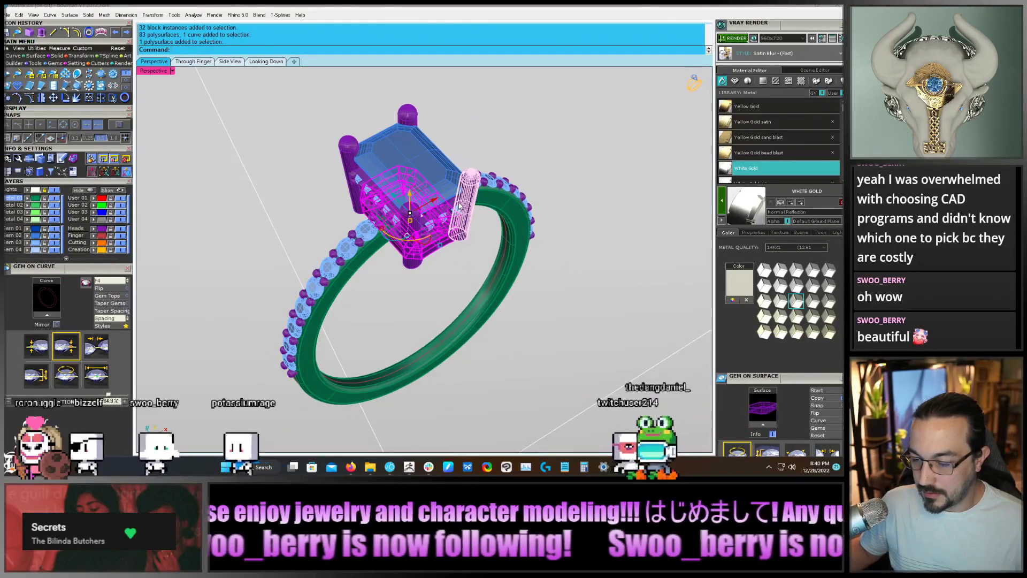
pyautogui.click(472, 212)
pyautogui.click(484, 233)
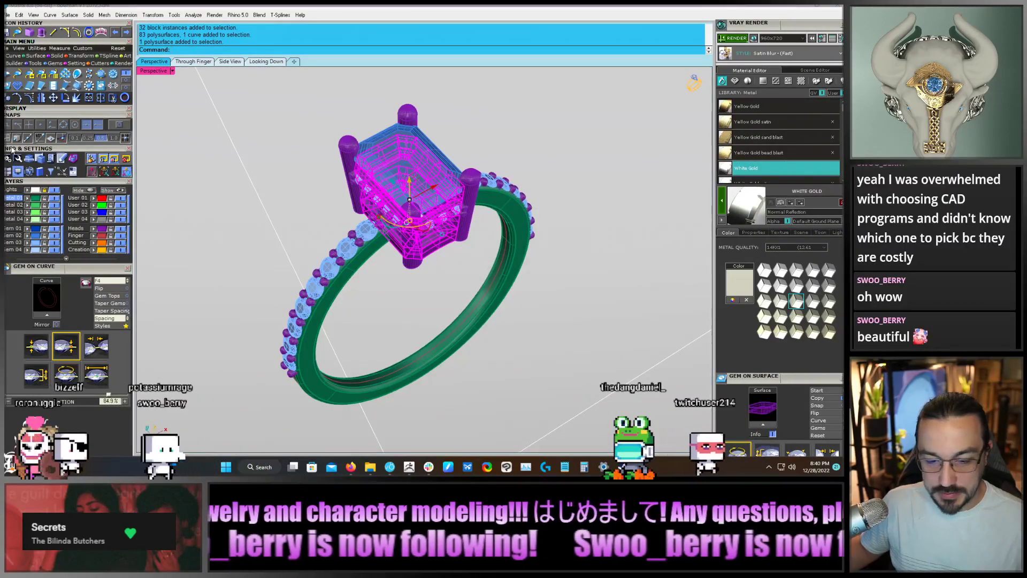
pyautogui.click(59, 57)
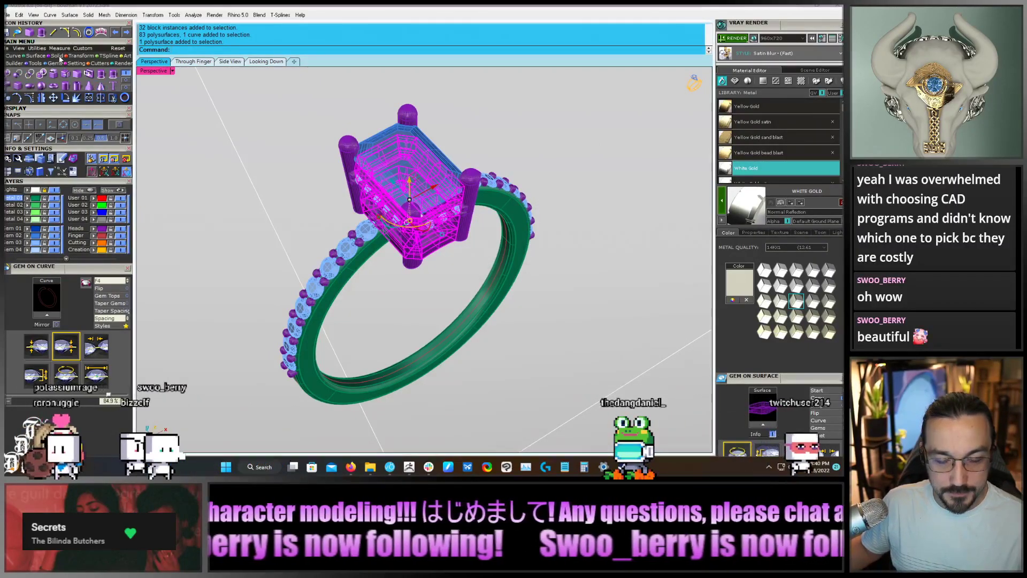
pyautogui.click(122, 71)
pyautogui.press('Return')
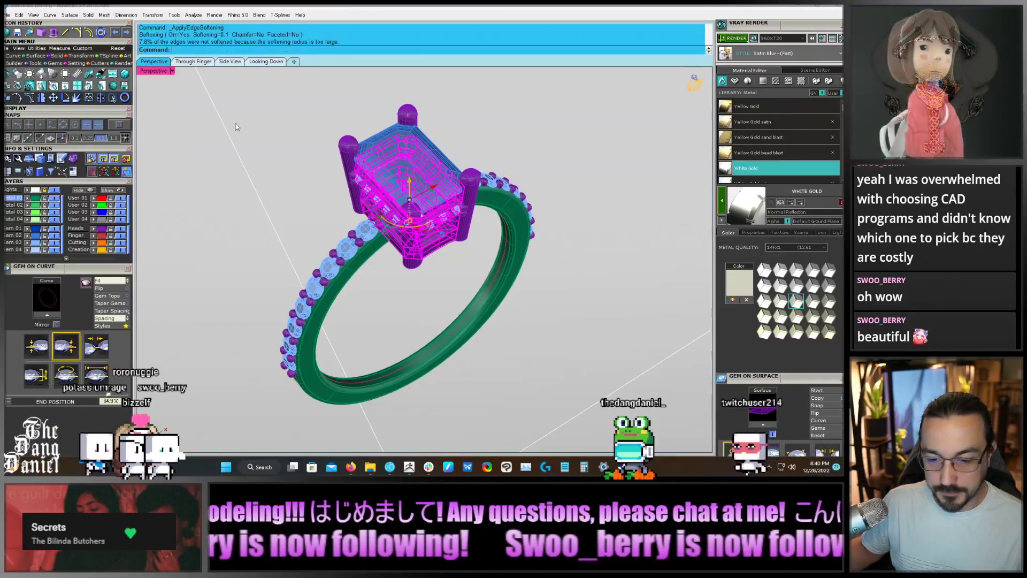
pyautogui.click(590, 165)
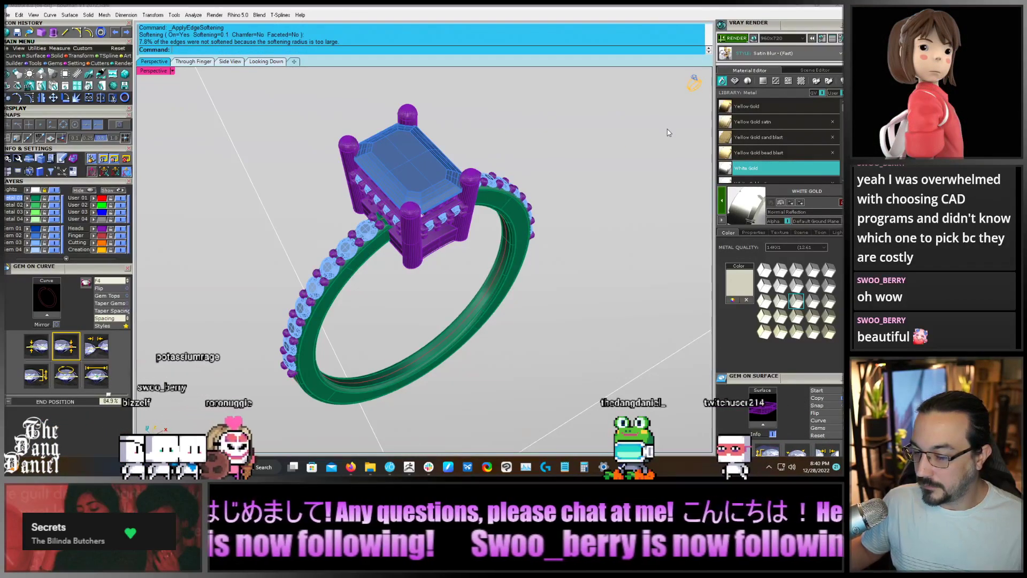
# Orbit the Perspective view to a three-quarter angle of the ring for rendering
pyautogui.moveTo(667, 129); pyautogui.dragTo(656, 149, button='right')
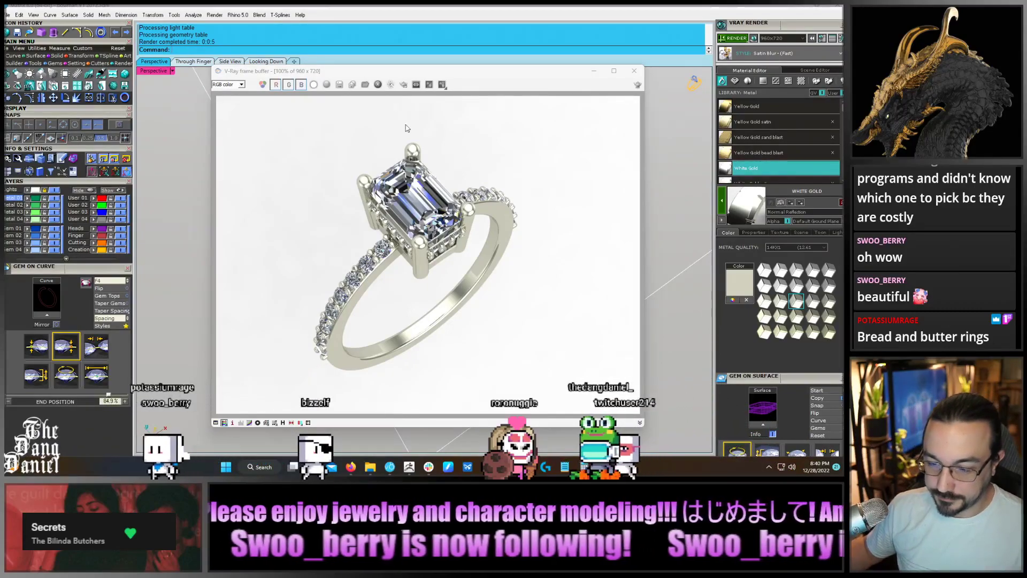
# Save the render as JPEG 'bowman 2072 V1 01' in the 2022 BOWMAN 2072 folder
pyautogui.click(340, 86)
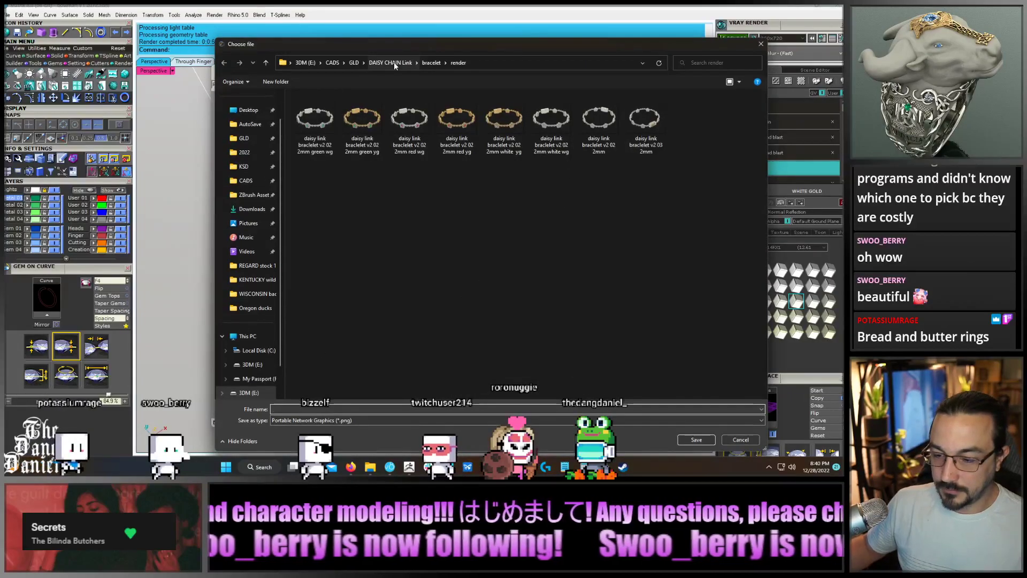
pyautogui.click(244, 154)
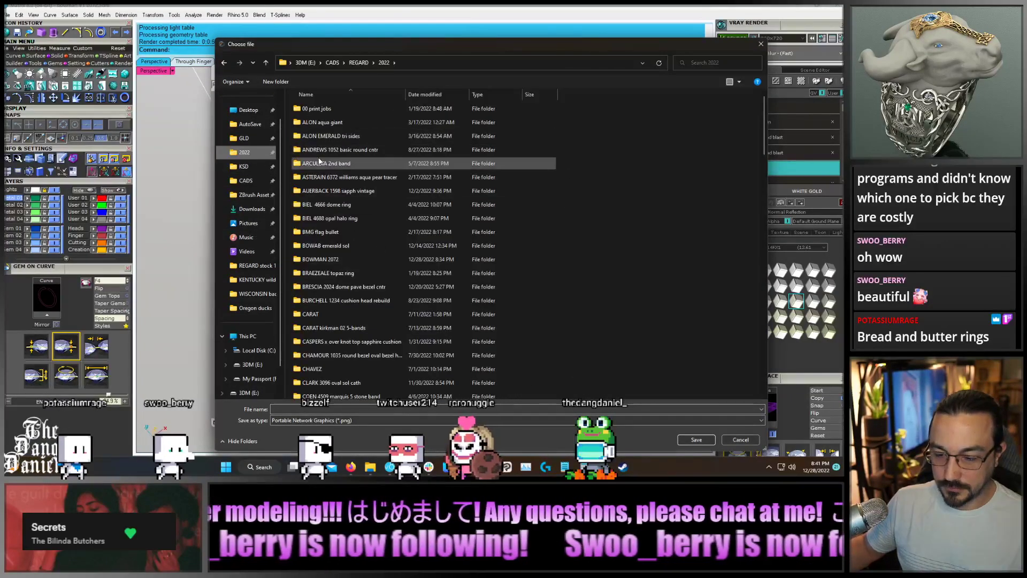
pyautogui.doubleClick(312, 259)
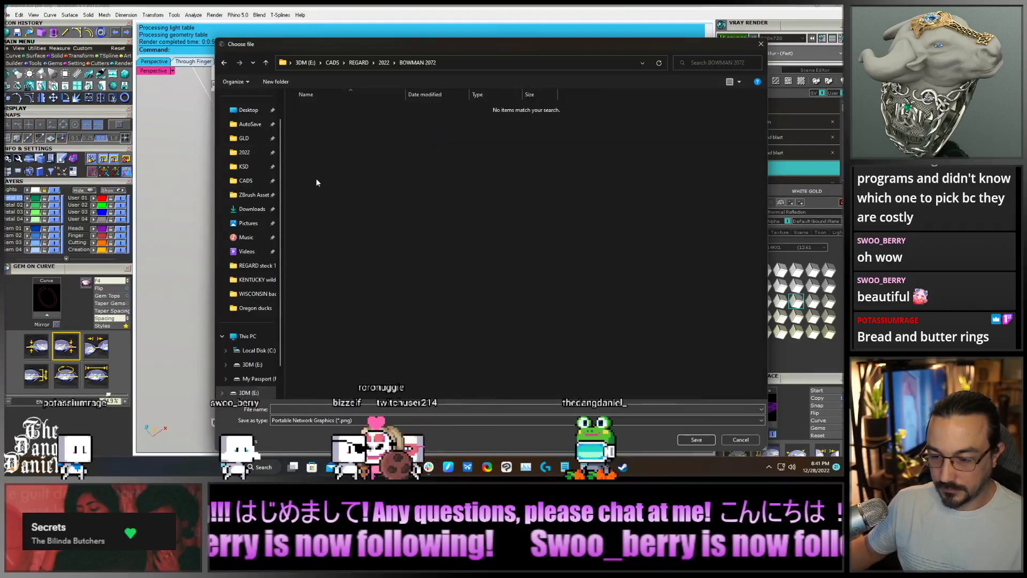
pyautogui.click(321, 420)
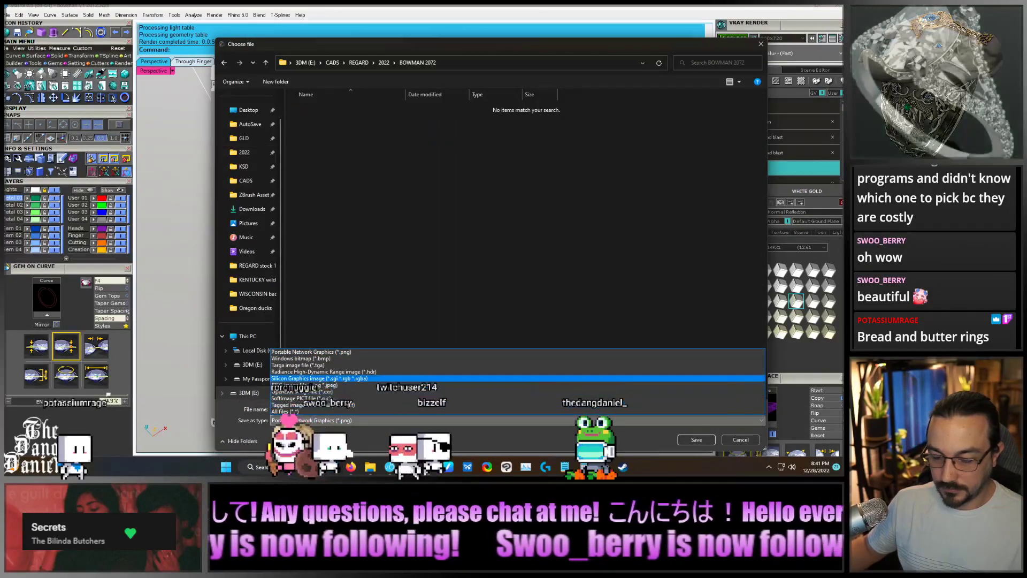
pyautogui.click(310, 385)
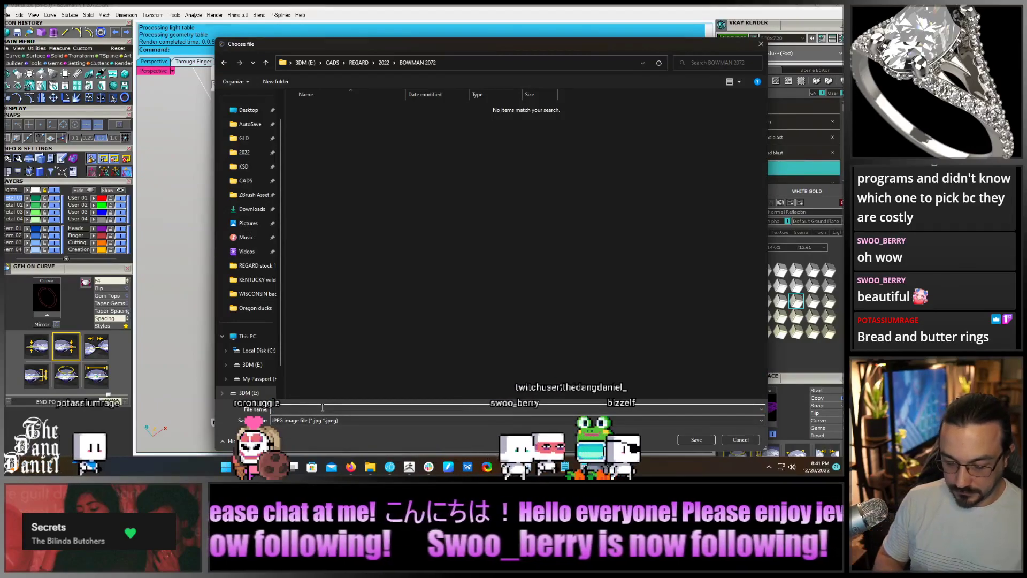
pyautogui.click(322, 407)
pyautogui.write('bowman')
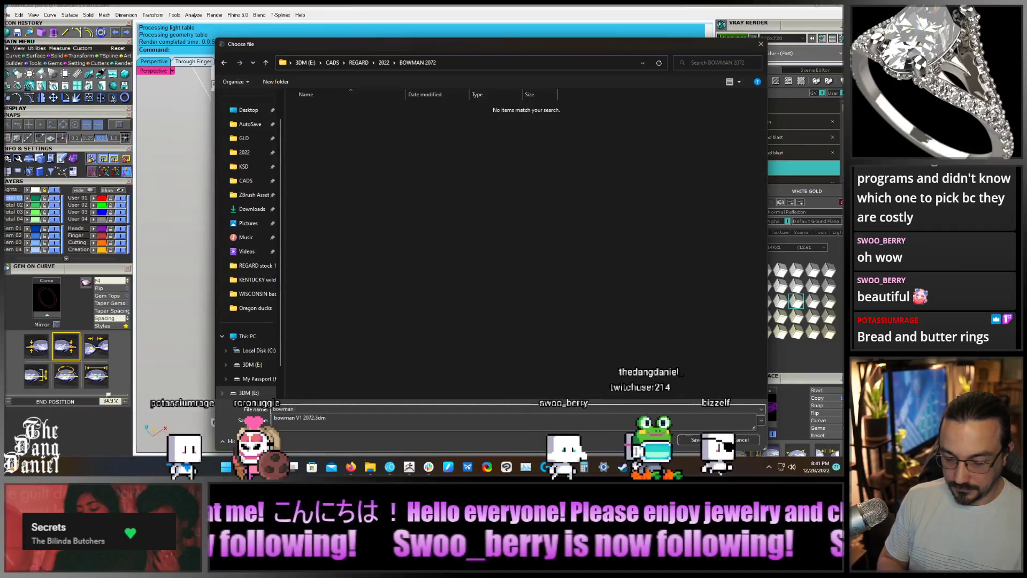
pyautogui.write(' 2072 V')
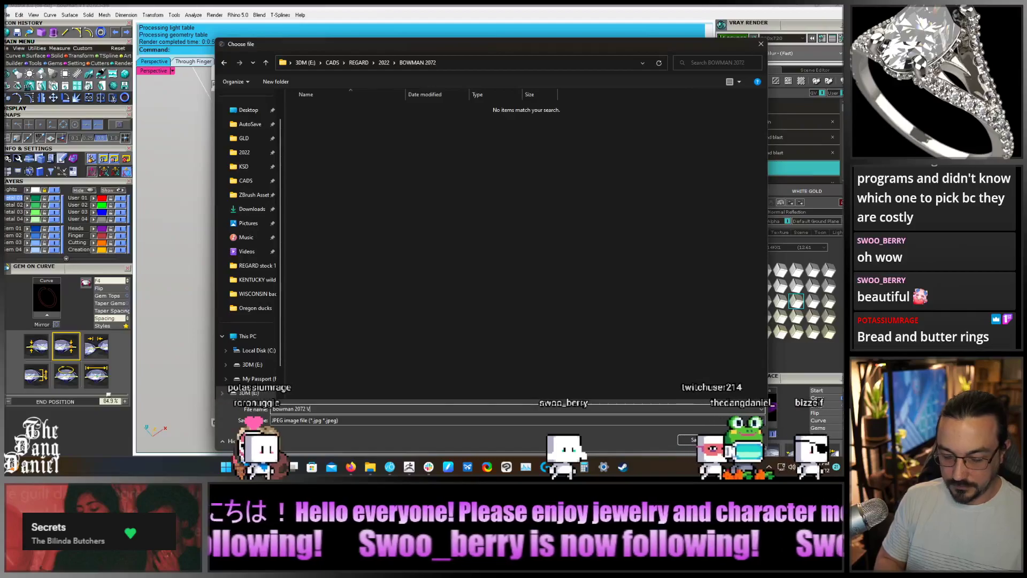
pyautogui.write('1 01')
# Confirm the V1 01 save, then render a top-down view of the ring
pyautogui.press('Return')
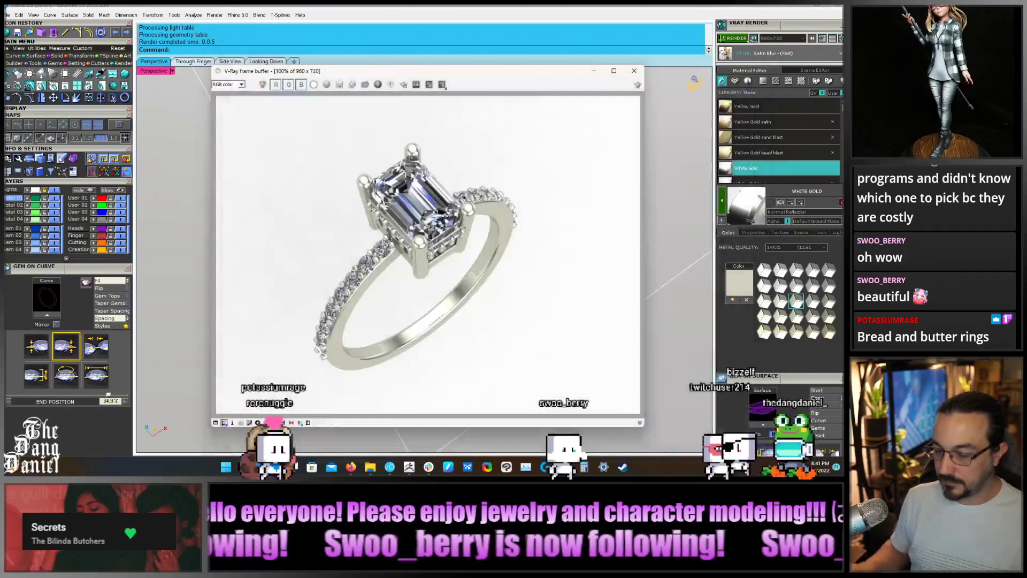
pyautogui.click(636, 71)
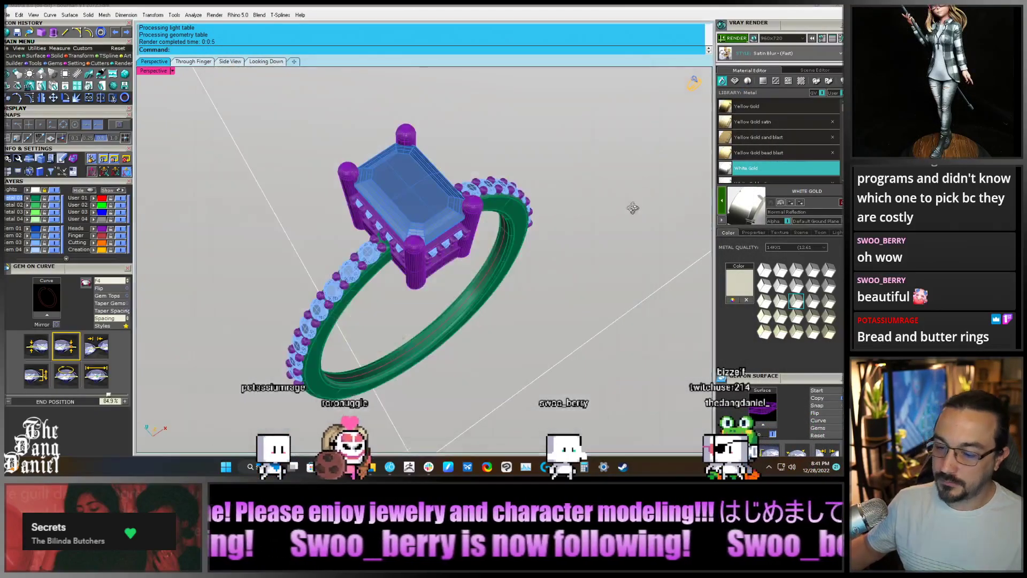
pyautogui.moveTo(633, 208); pyautogui.dragTo(602, 266, button='right')
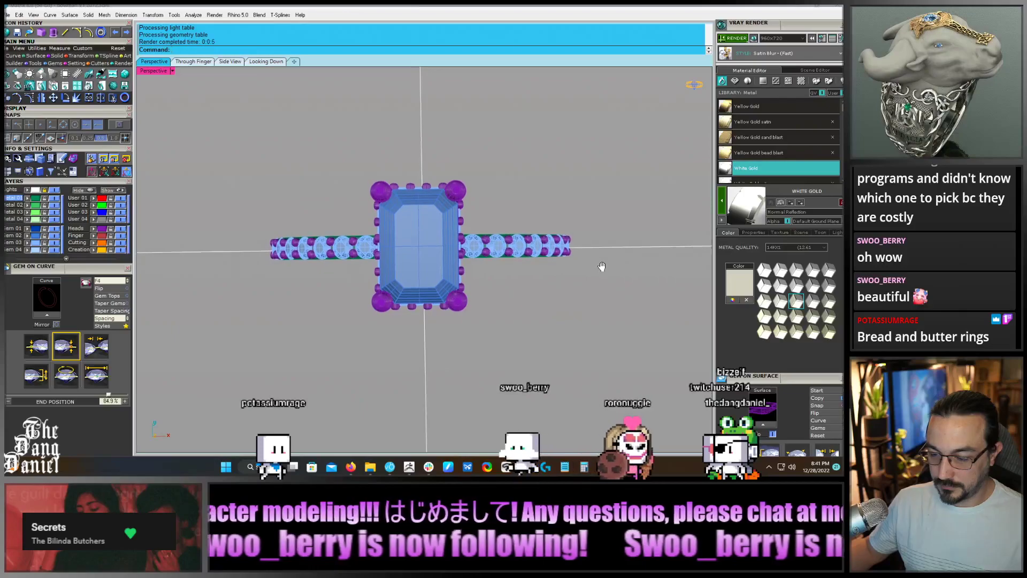
pyautogui.click(733, 38)
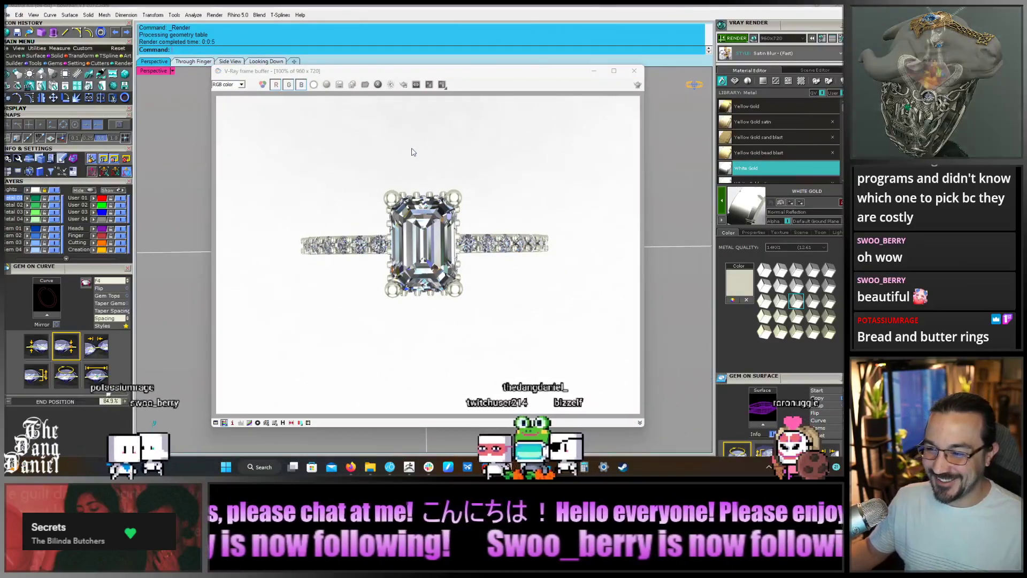
# Save the top-down render as JPEG 'bowman 2072 V1 02'
pyautogui.click(339, 84)
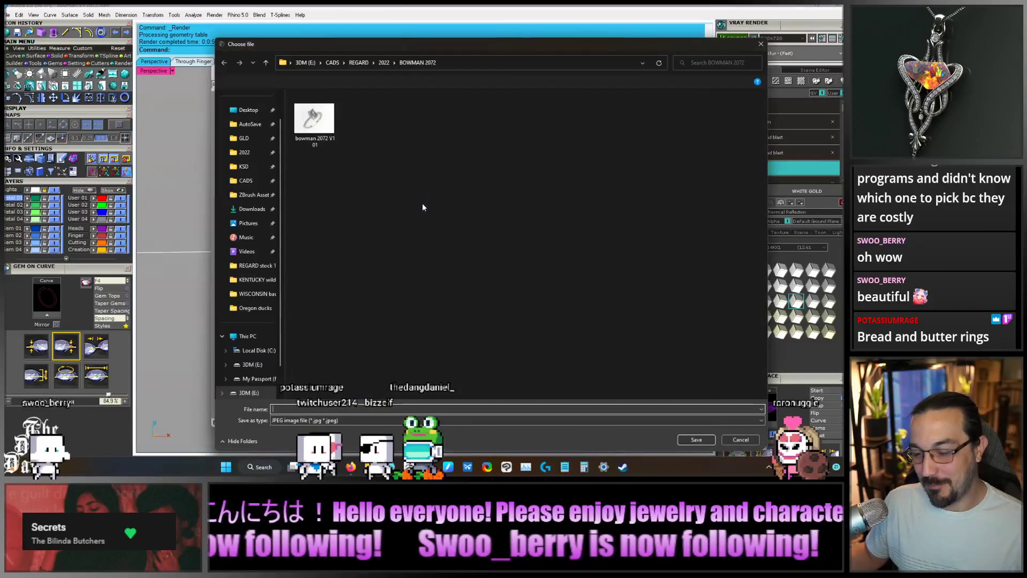
pyautogui.click(325, 408)
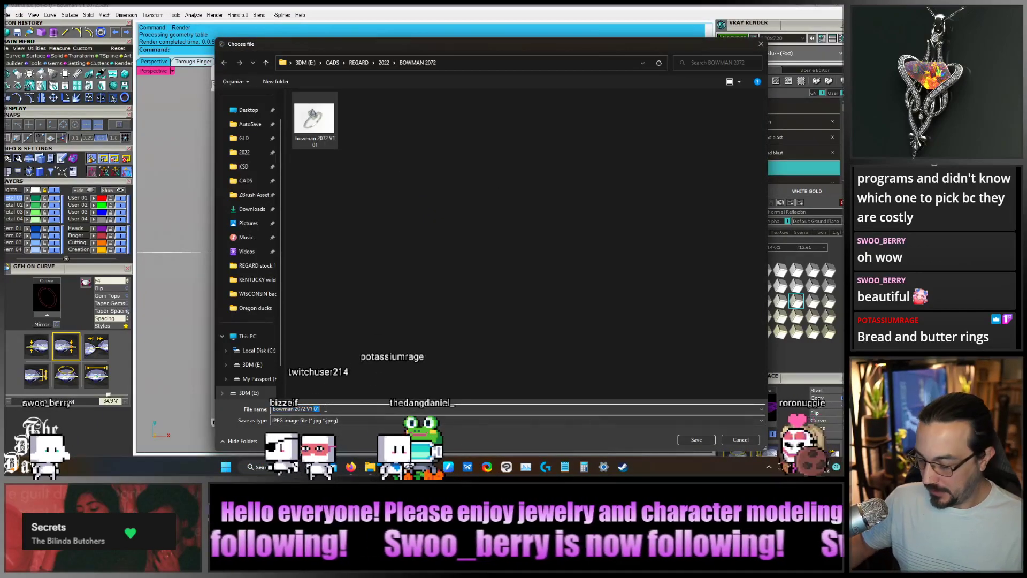
pyautogui.press('BackSpace')
pyautogui.write('2')
pyautogui.press('Return')
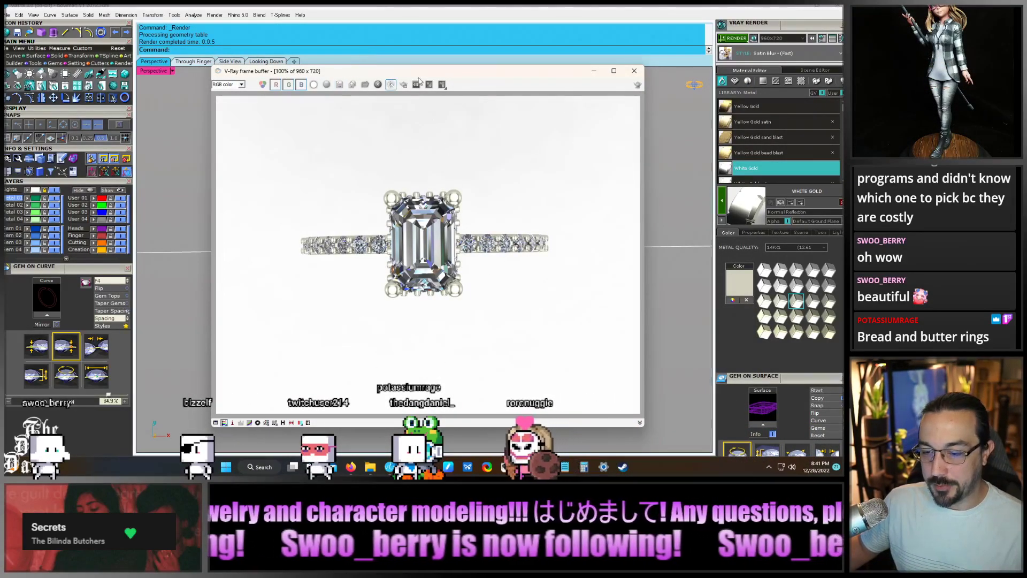
# Orbit to the front view of the white gold ring and render it in V-Ray
pyautogui.click(633, 70)
pyautogui.moveTo(509, 393); pyautogui.dragTo(478, 305, button='right')
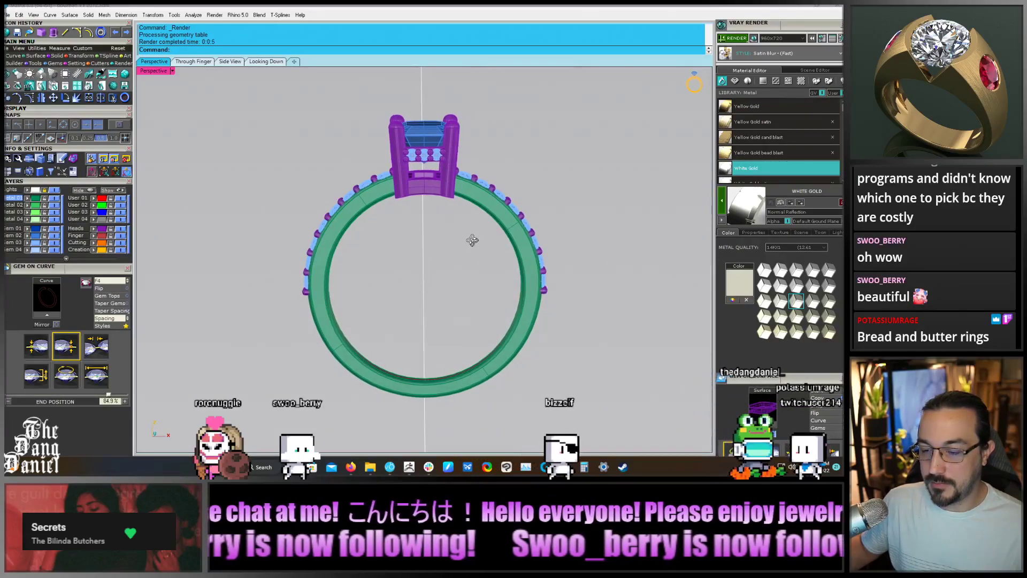
pyautogui.click(732, 38)
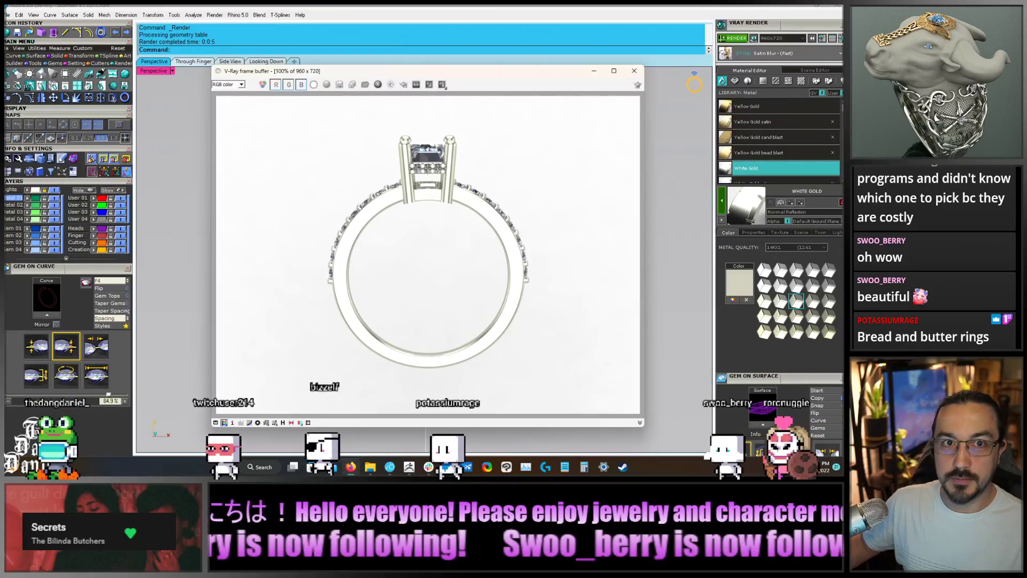
# Save the front-view render as the JPEG 'bowman 2072 V1 03' in BOWMAN 2072
pyautogui.click(339, 84)
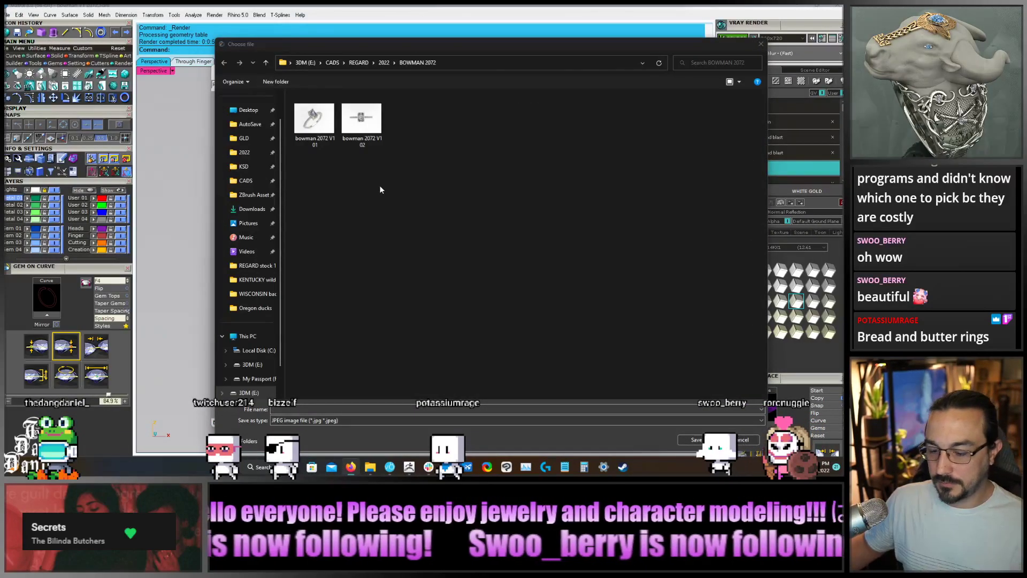
pyautogui.moveTo(384, 45); pyautogui.dragTo(361, 44)
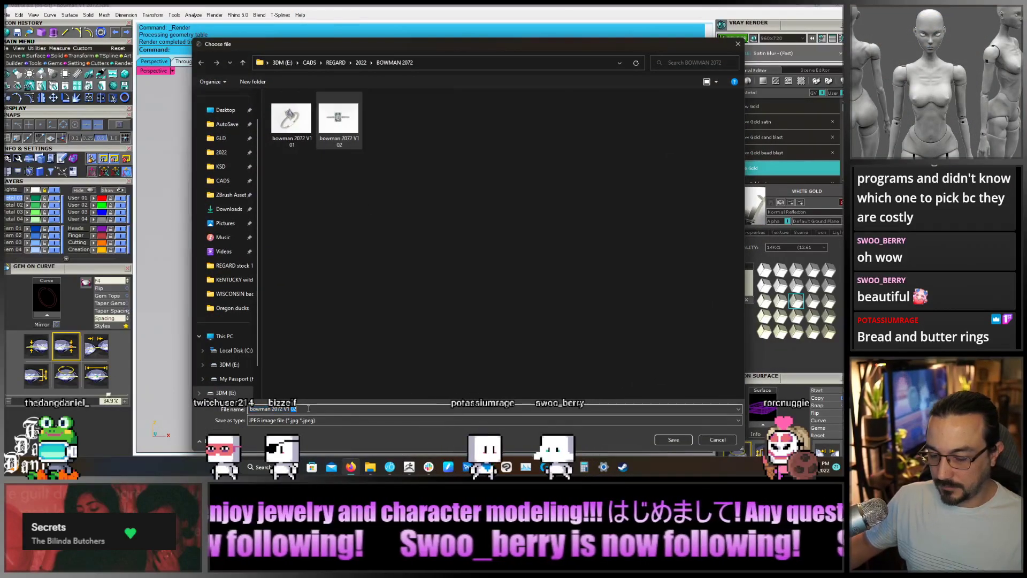
pyautogui.press('Return')
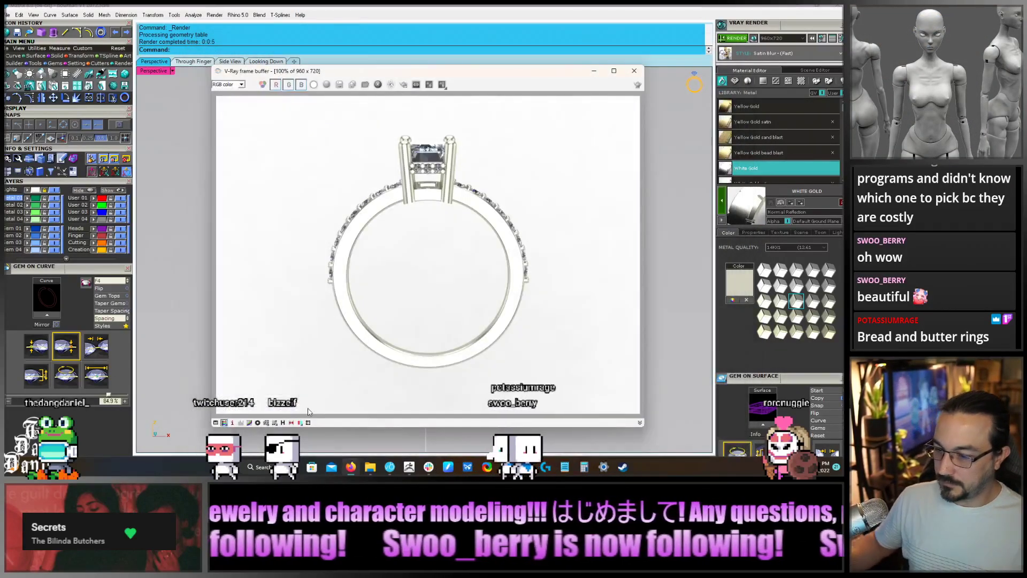
pyautogui.click(634, 70)
# Unlock the Lights layer and reset the grey ground plane's gumball alignment
pyautogui.scroll(-10, 557, 282)
pyautogui.moveTo(557, 282); pyautogui.dragTo(501, 328, button='right')
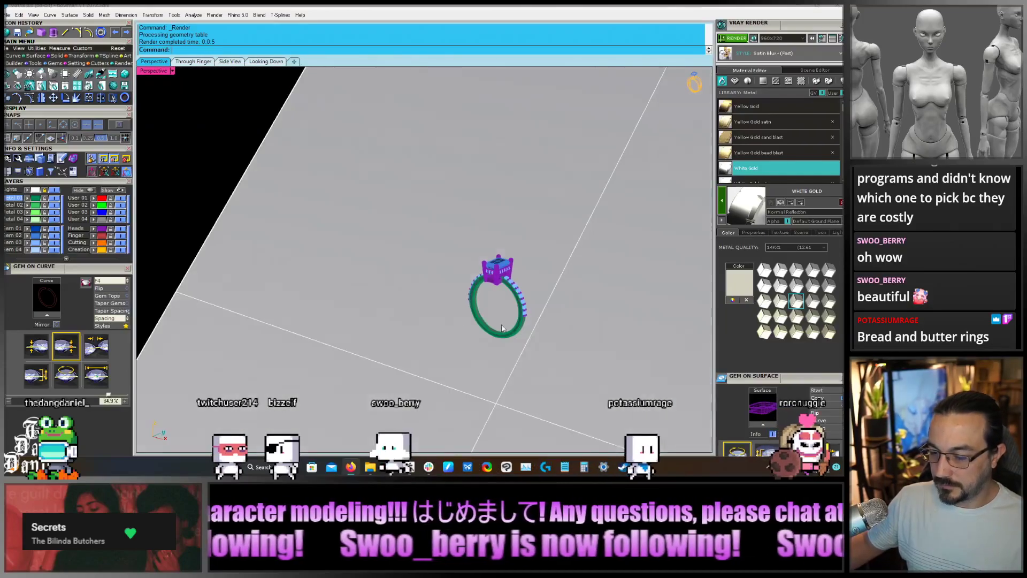
pyautogui.click(44, 190)
pyautogui.click(569, 370)
pyautogui.scroll(-6, 424, 189)
pyautogui.scroll(4, 493, 310)
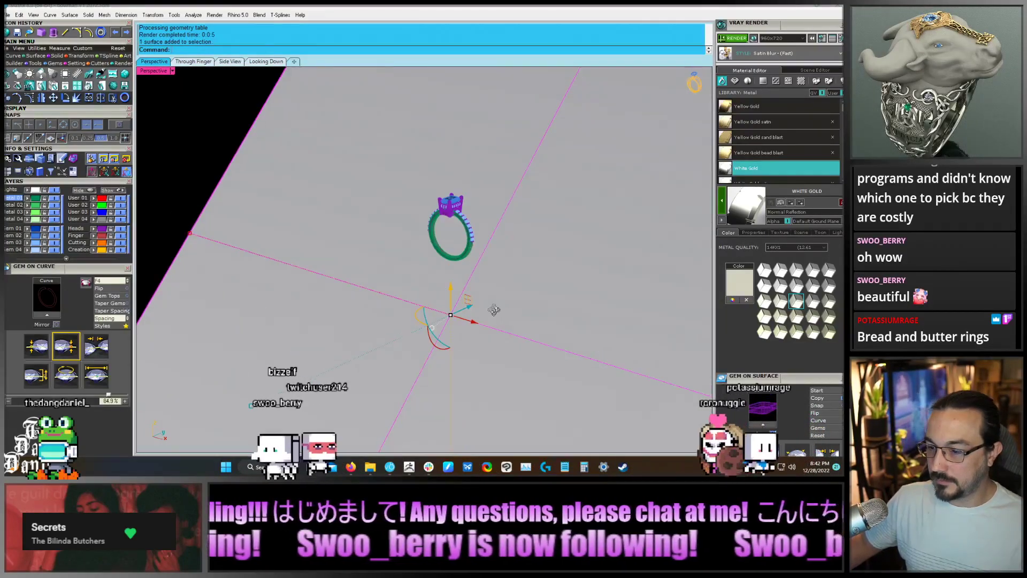
pyautogui.moveTo(494, 310); pyautogui.dragTo(480, 297, button='right')
pyautogui.moveTo(429, 349); pyautogui.dragTo(412, 336)
pyautogui.moveTo(489, 332)
pyautogui.mouseDown(button='right')
pyautogui.moveTo(523, 332)
pyautogui.moveTo(484, 320)
pyautogui.mouseUp(button='right')
pyautogui.click(440, 314)
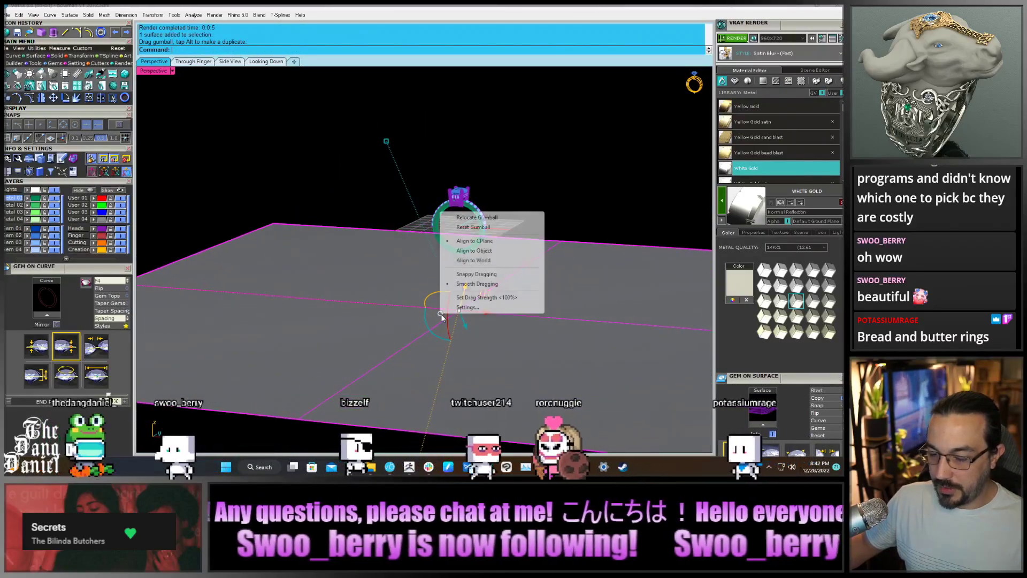
pyautogui.click(469, 229)
# Orbit to a low side-on view of the ring and render it in V-Ray
pyautogui.moveTo(676, 349); pyautogui.dragTo(413, 324, button='right')
pyautogui.moveTo(583, 287); pyautogui.dragTo(434, 305, button='right')
pyautogui.scroll(6, 448, 294)
pyautogui.scroll(5, 417, 247)
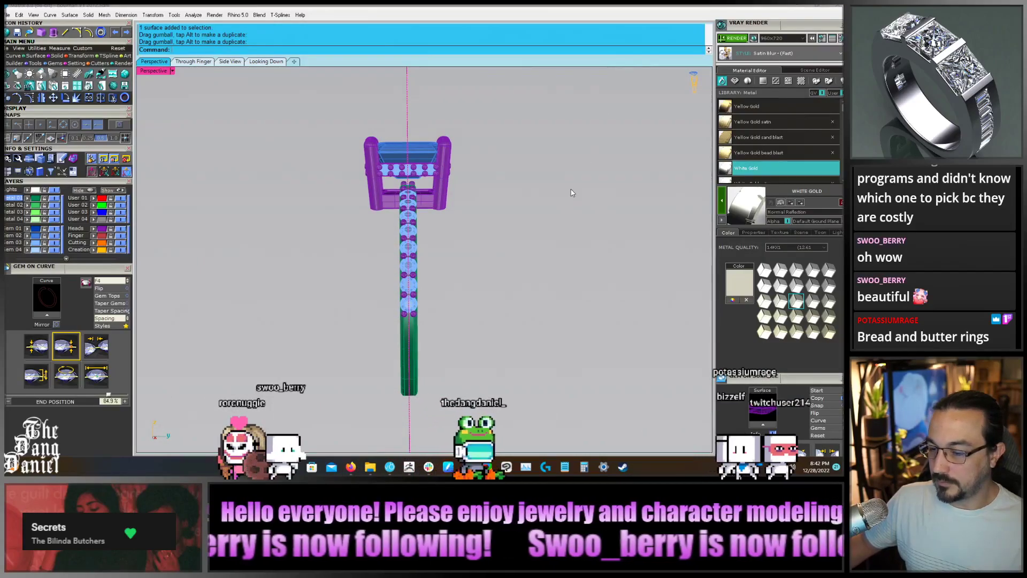
pyautogui.moveTo(570, 190); pyautogui.dragTo(571, 191, button='right')
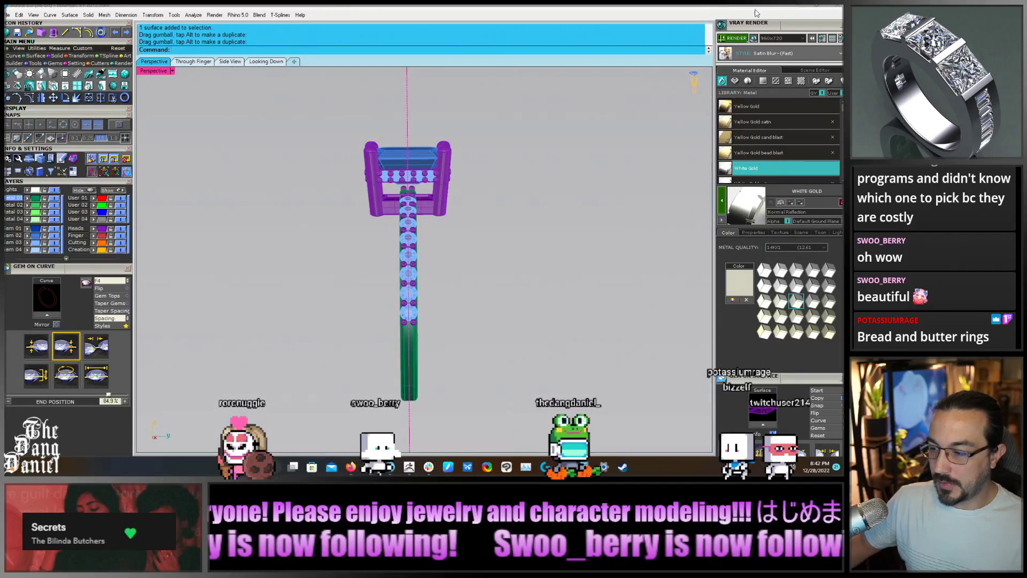
pyautogui.click(722, 38)
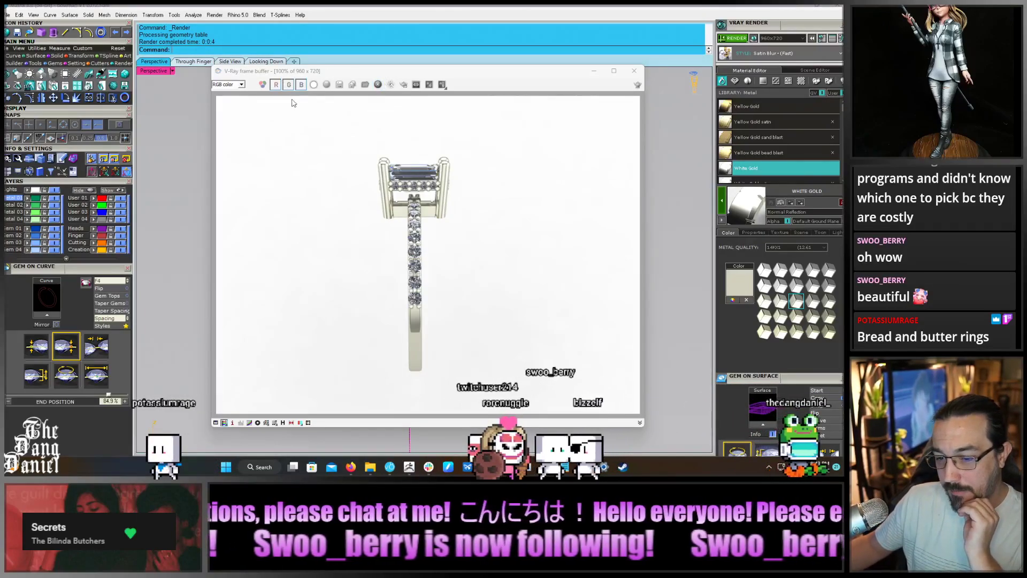
# Save the side-view render as the JPEG 'bowman 2072 V1 04'
pyautogui.click(342, 87)
pyautogui.click(340, 85)
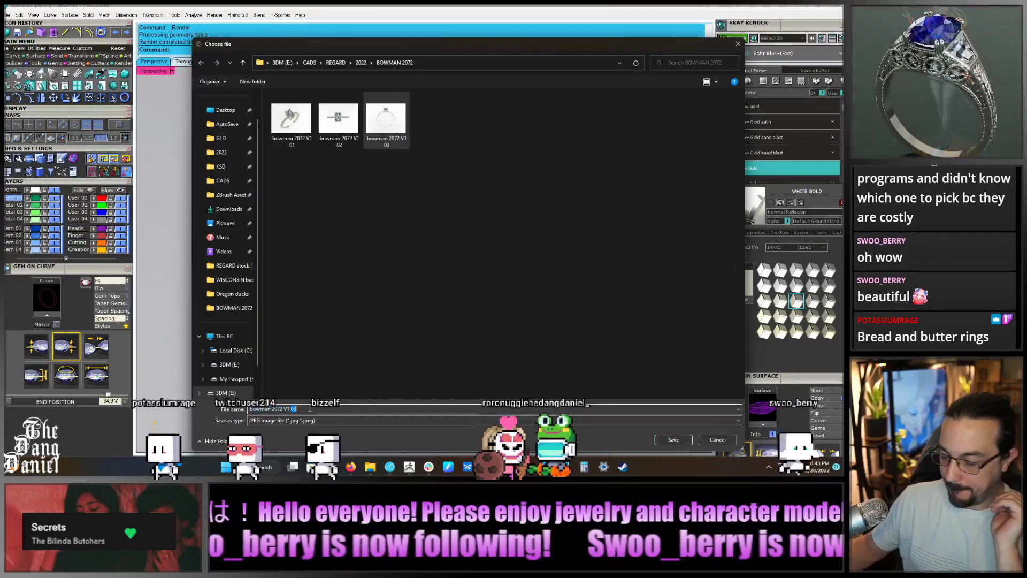
pyautogui.press('BackSpace')
pyautogui.write('4')
pyautogui.press('Return')
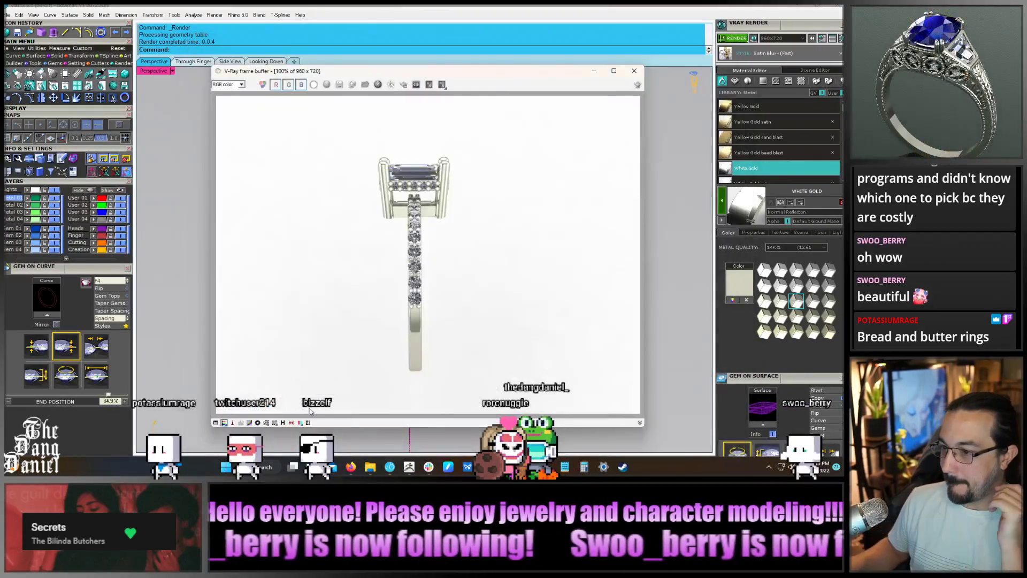
# Delete the grey ground plane from beneath the ring
pyautogui.click(636, 70)
pyautogui.moveTo(428, 245); pyautogui.dragTo(460, 262, button='right')
pyautogui.scroll(-6, 460, 261)
pyautogui.click(524, 257)
pyautogui.scroll(6, 524, 257)
pyautogui.press('Delete')
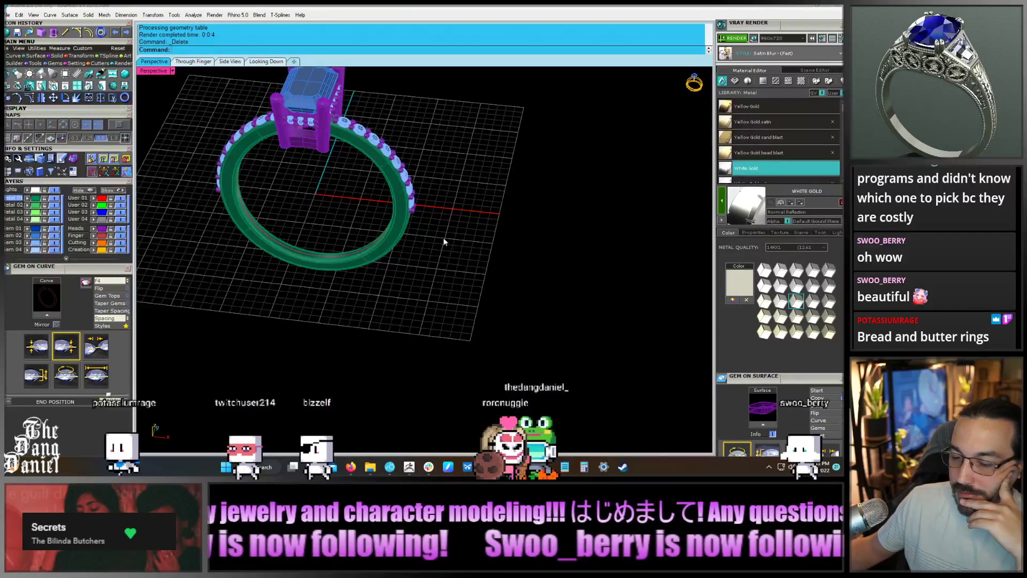
# Save the ring model to its V1 .3dm file
pyautogui.moveTo(421, 152); pyautogui.dragTo(401, 187, button='right')
pyautogui.scroll(-6, 396, 268)
pyautogui.scroll(9, 351, 177)
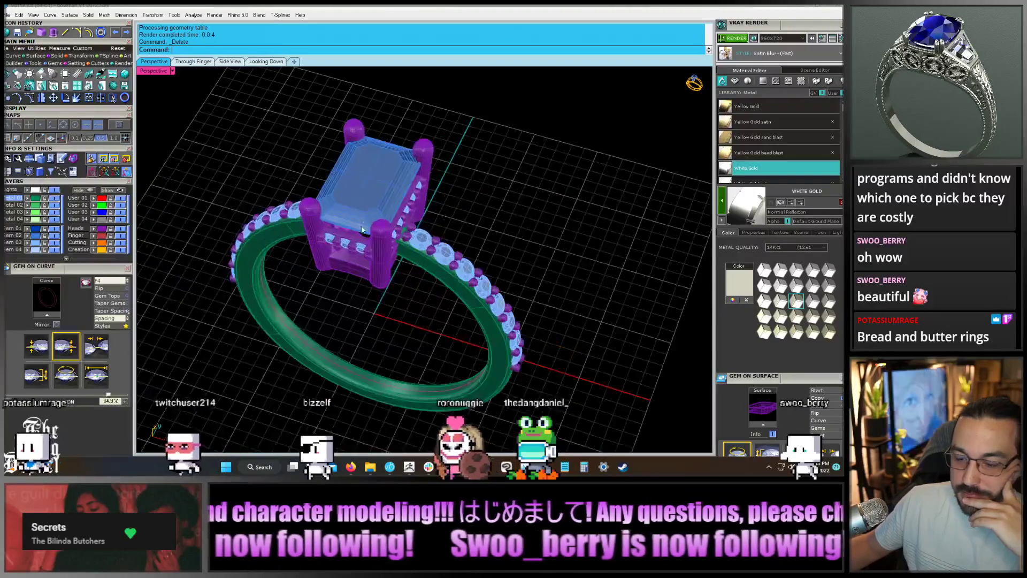
pyautogui.click(8, 15)
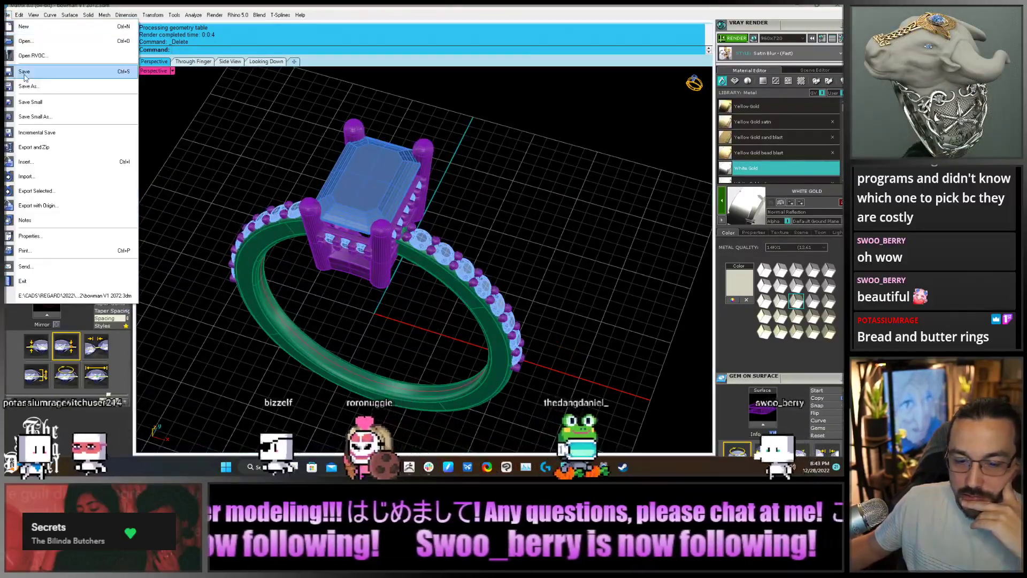
pyautogui.click(22, 43)
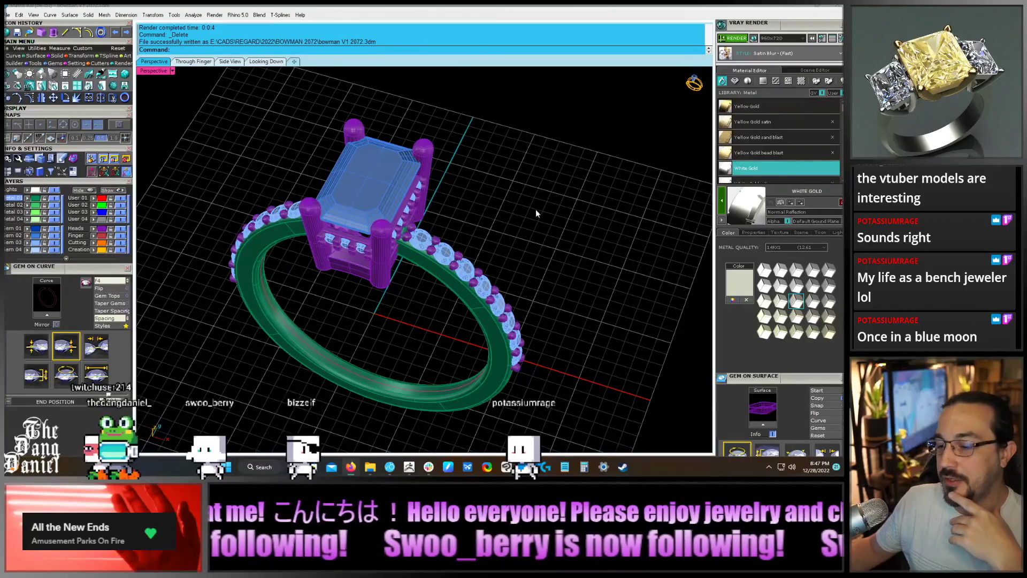
# Move the pavé gems on both sides of the band to layer Gem 04
pyautogui.moveTo(540, 256); pyautogui.dragTo(517, 215, button='right')
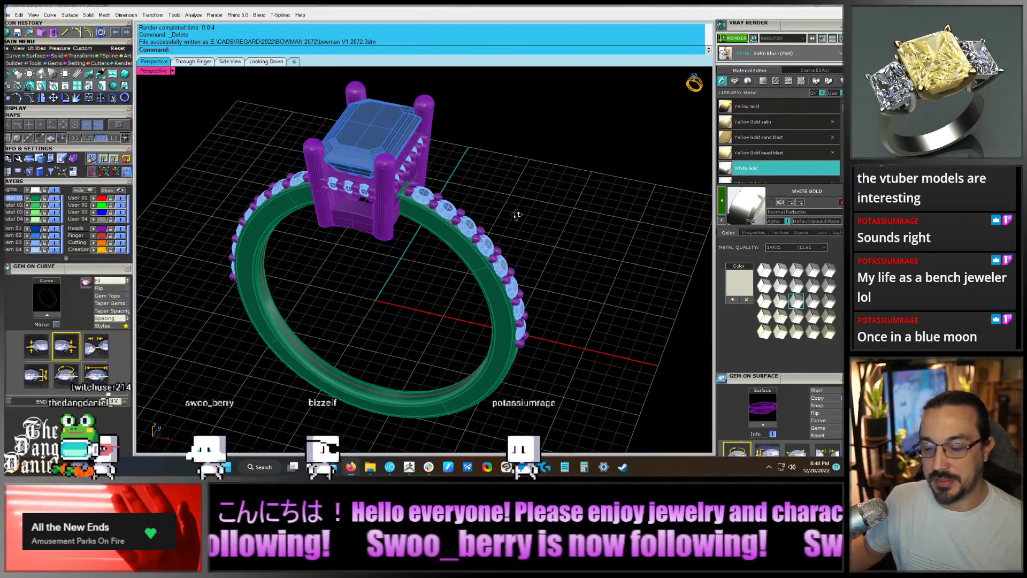
pyautogui.click(429, 206)
pyautogui.moveTo(429, 205); pyautogui.dragTo(373, 228, button='right')
pyautogui.keyDown('shift'); pyautogui.click(310, 214); pyautogui.keyUp('shift')
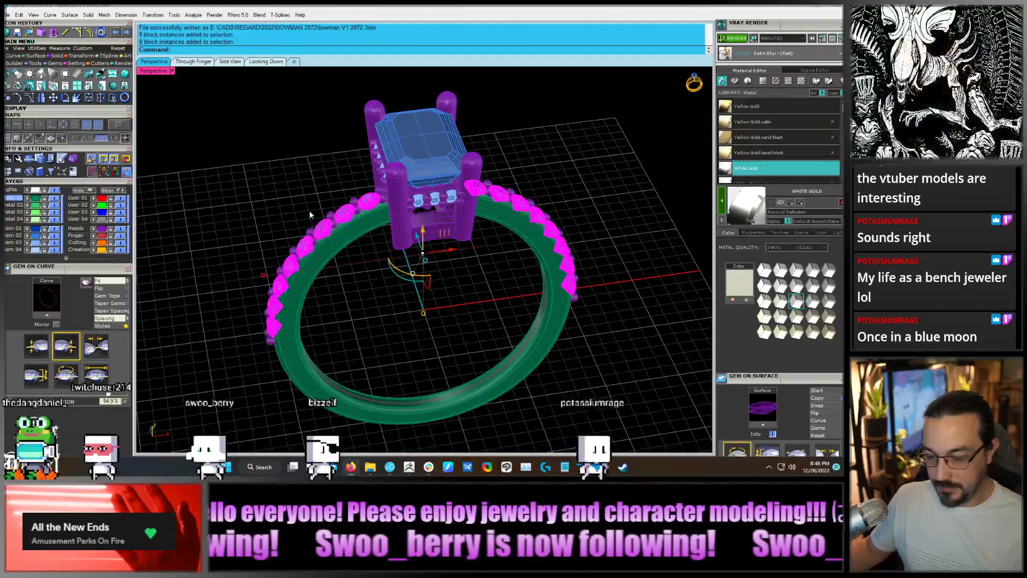
pyautogui.click(29, 250)
# Move the band's left and right prongs to layer Metal 04
pyautogui.click(388, 286)
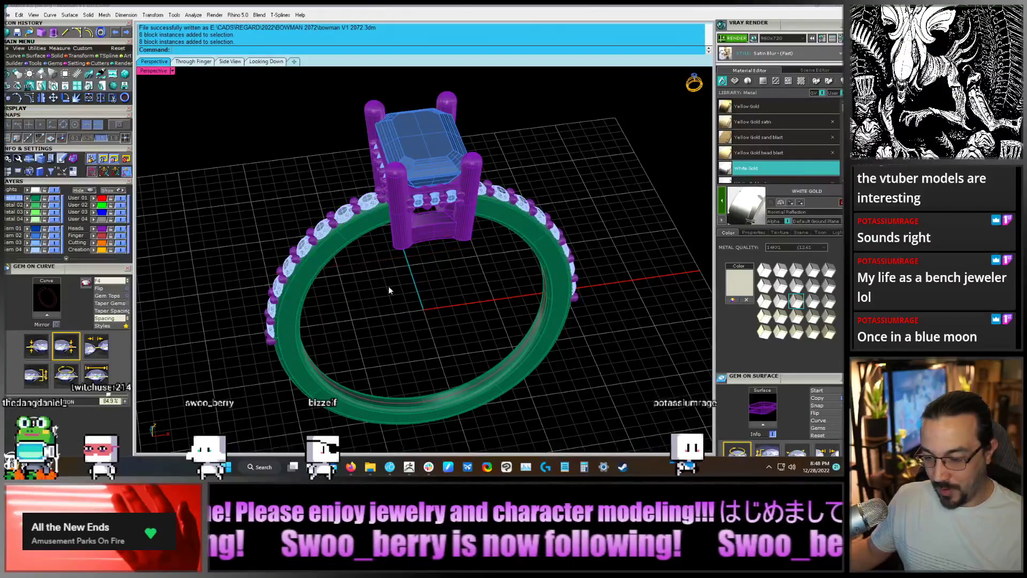
pyautogui.scroll(5, 367, 231)
pyautogui.click(353, 204)
pyautogui.keyDown('shift'); pyautogui.click(571, 172); pyautogui.keyUp('shift')
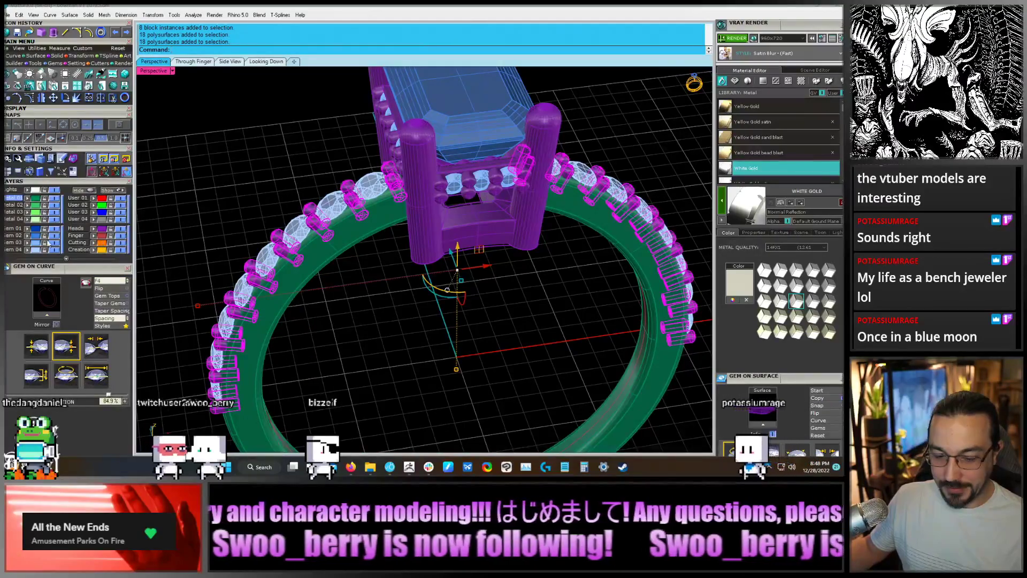
pyautogui.click(28, 219)
pyautogui.click(220, 146)
# Turn off the Gem 04 and Metal 04 layers, leaving a plain shank
pyautogui.scroll(-3, 523, 258)
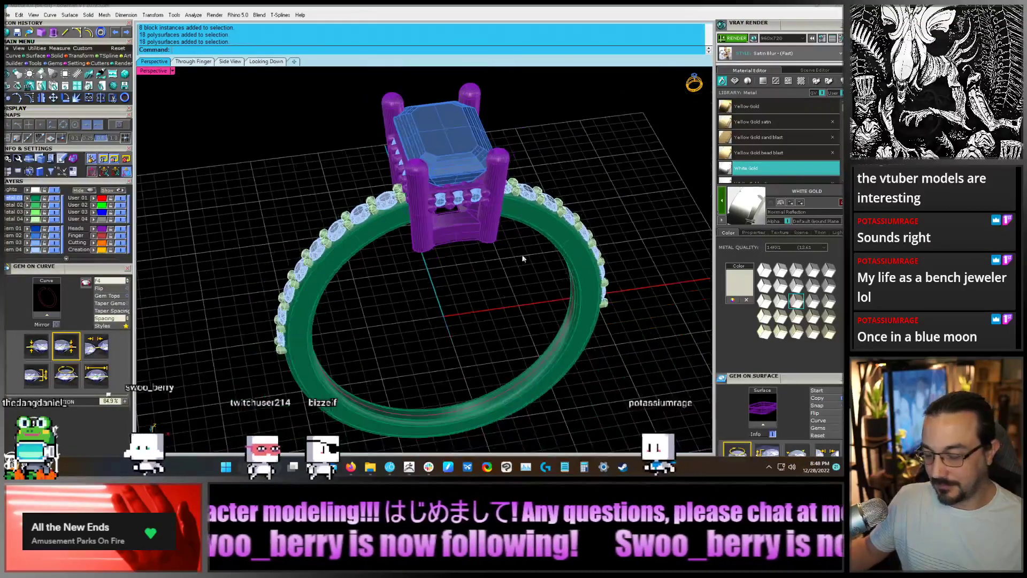
pyautogui.moveTo(522, 259); pyautogui.dragTo(353, 229, button='right')
pyautogui.click(54, 249)
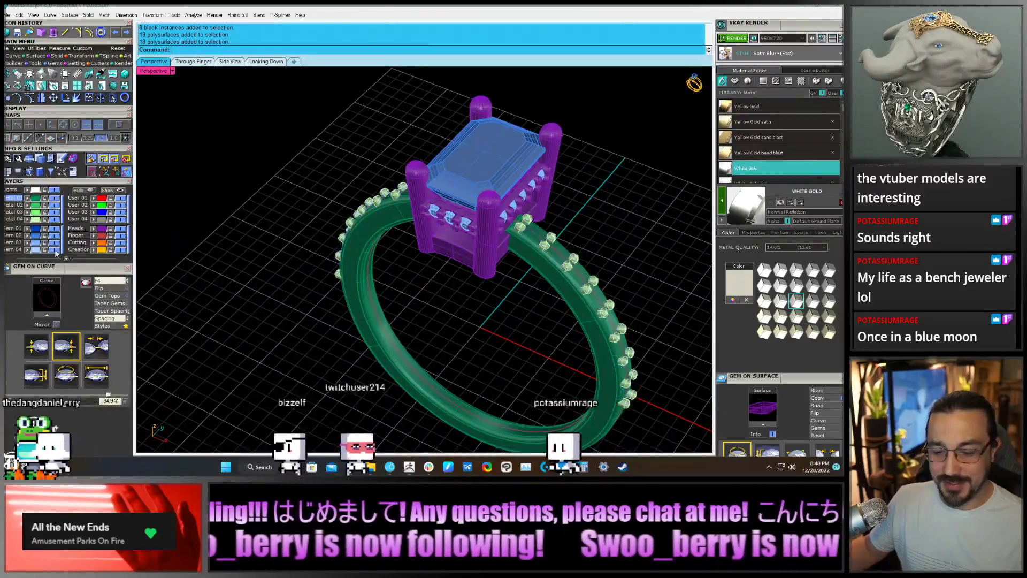
pyautogui.click(54, 219)
pyautogui.keyDown('shift'); pyautogui.moveTo(463, 310); pyautogui.dragTo(408, 275, button='right'); pyautogui.keyUp('shift')
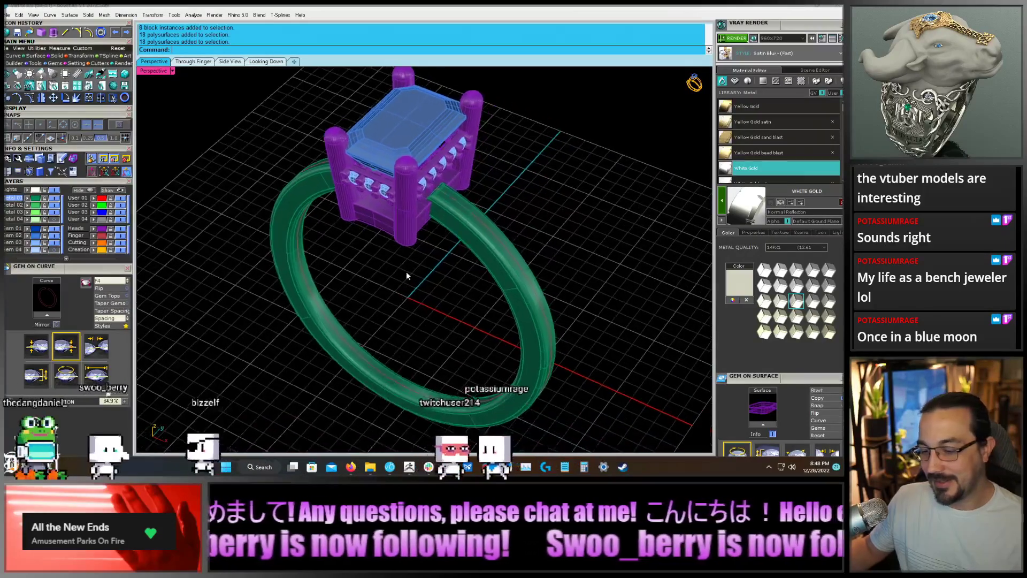
# Lower the ground plane beneath the ring and give it the Grey Matte Light material
pyautogui.click(754, 38)
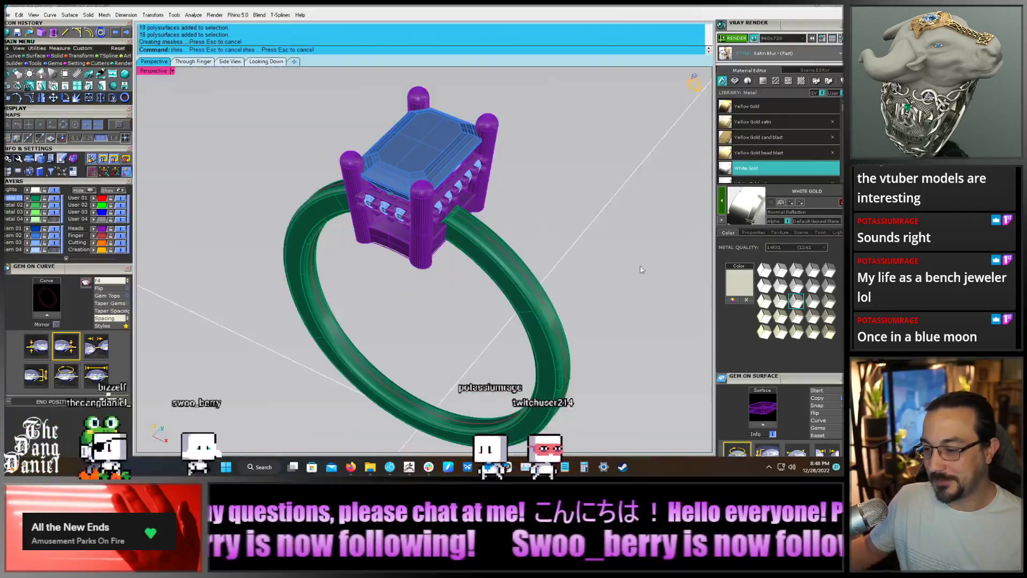
pyautogui.scroll(-5, 413, 217)
pyautogui.moveTo(413, 221); pyautogui.dragTo(428, 366)
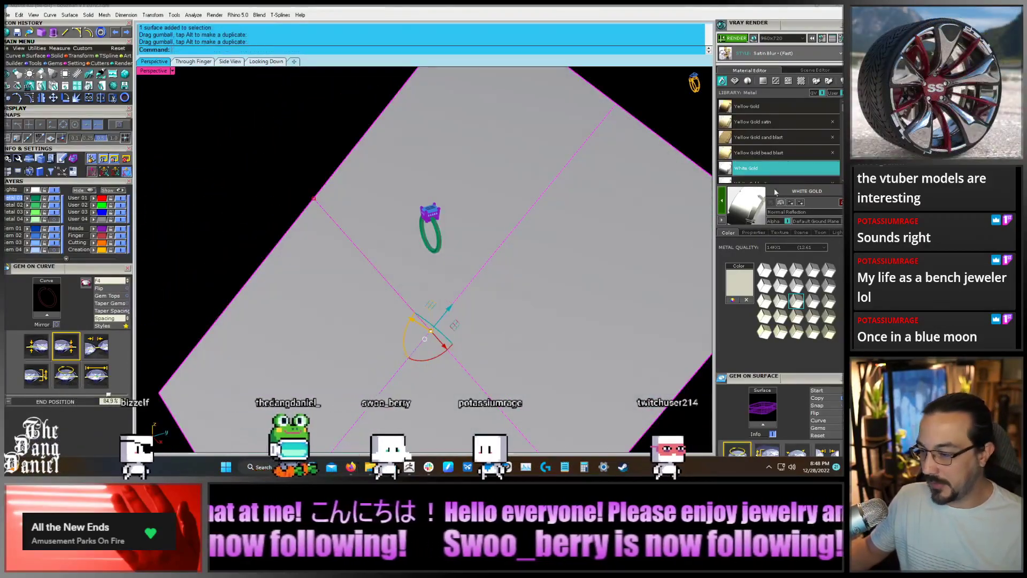
pyautogui.click(764, 81)
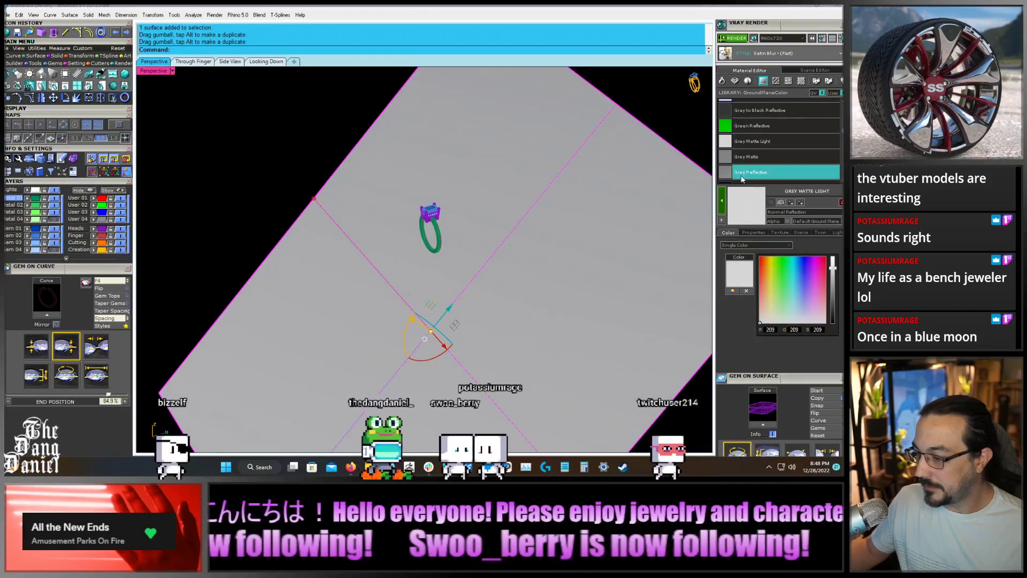
pyautogui.scroll(10, 437, 223)
# Orbit to the opposite diagonal and zoom so the ring fills the view, centred
pyautogui.moveTo(437, 223); pyautogui.dragTo(461, 273, button='right')
pyautogui.scroll(4, 334, 183)
pyautogui.moveTo(334, 183); pyautogui.dragTo(616, 225, button='right')
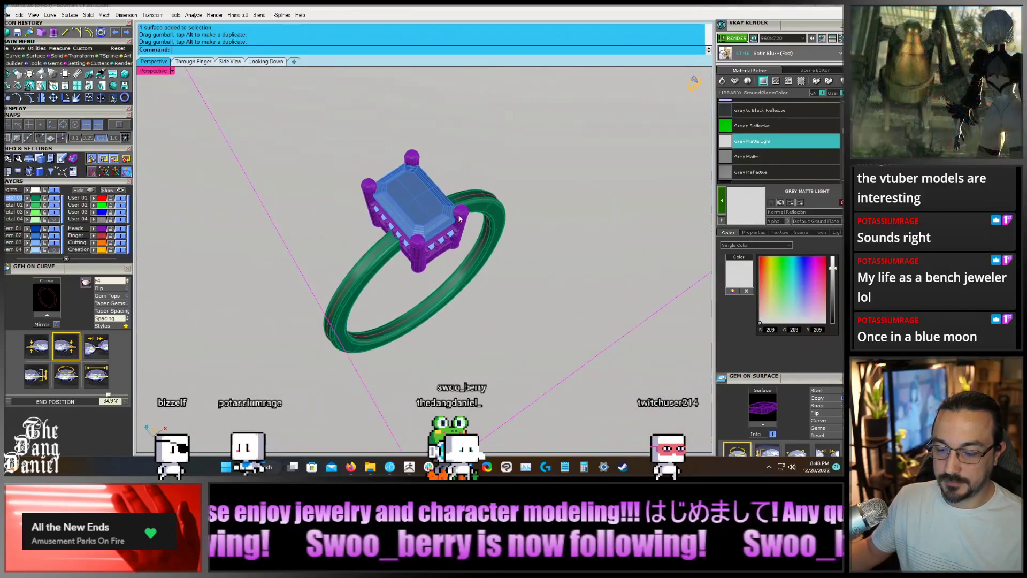
pyautogui.scroll(-3, 437, 203)
pyautogui.scroll(6, 437, 203)
pyautogui.keyDown('ctrl'); pyautogui.moveTo(438, 204); pyautogui.dragTo(438, 200, button='right'); pyautogui.keyUp('ctrl')
pyautogui.keyDown('shift'); pyautogui.moveTo(397, 223); pyautogui.dragTo(428, 203, button='right'); pyautogui.keyUp('shift')
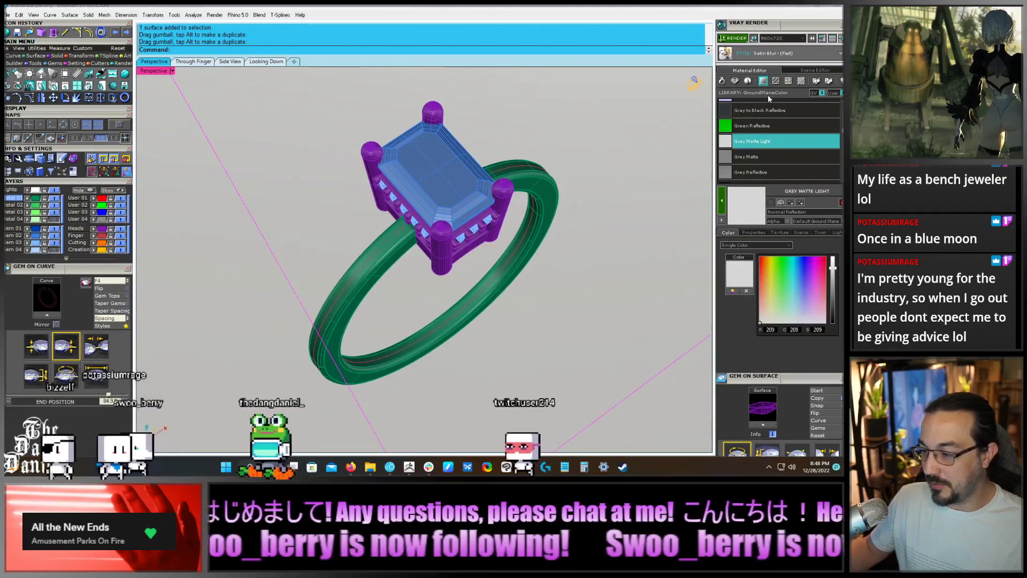
# Render the framed Perspective view of the plain-band ring in V-Ray
pyautogui.click(743, 40)
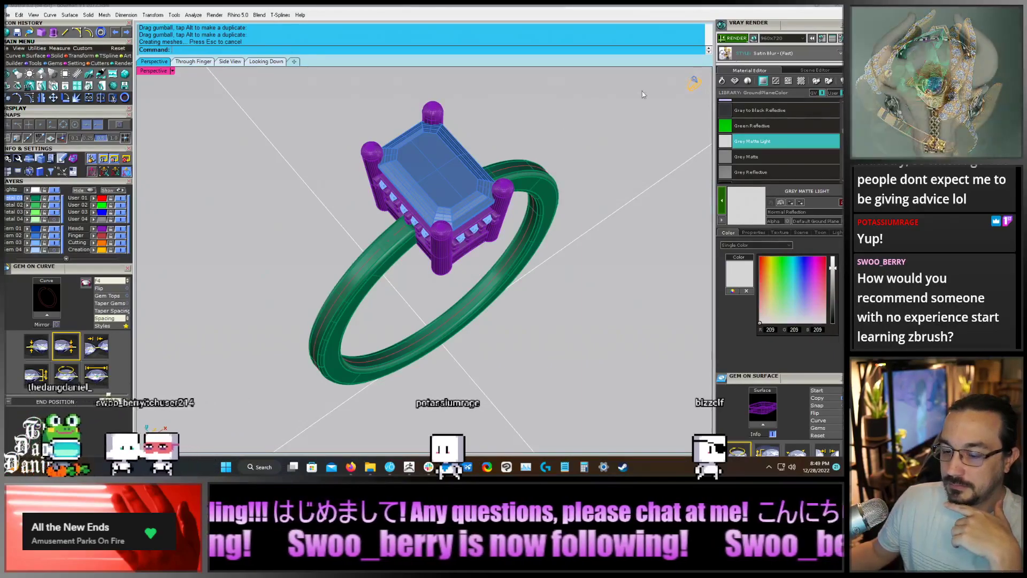
pyautogui.click(728, 39)
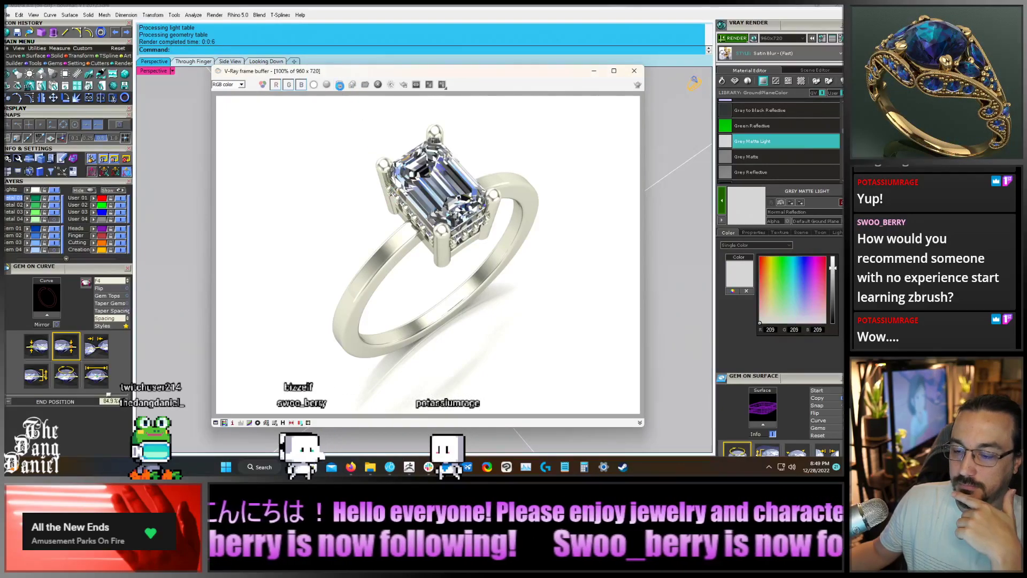
# Save the plain-band render as the JPEG 'bowman 2072 V2 01' in BOWMAN 2072
pyautogui.click(339, 85)
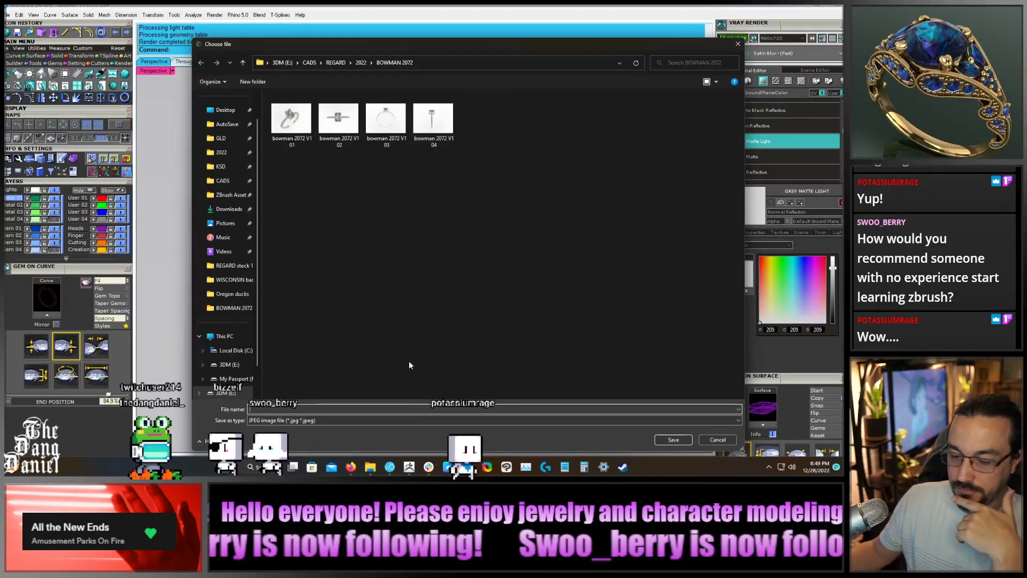
pyautogui.click(291, 120)
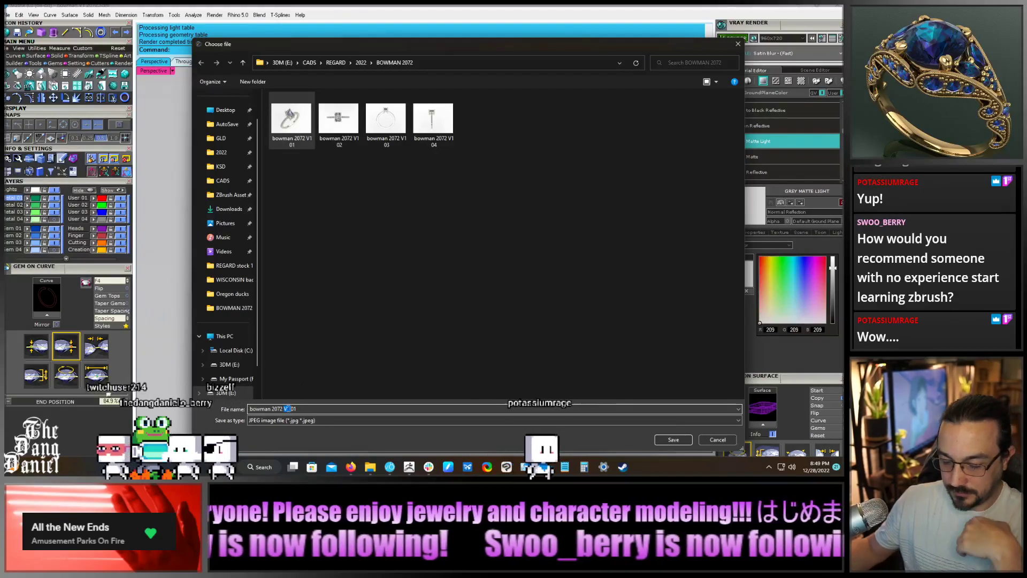
pyautogui.write('2')
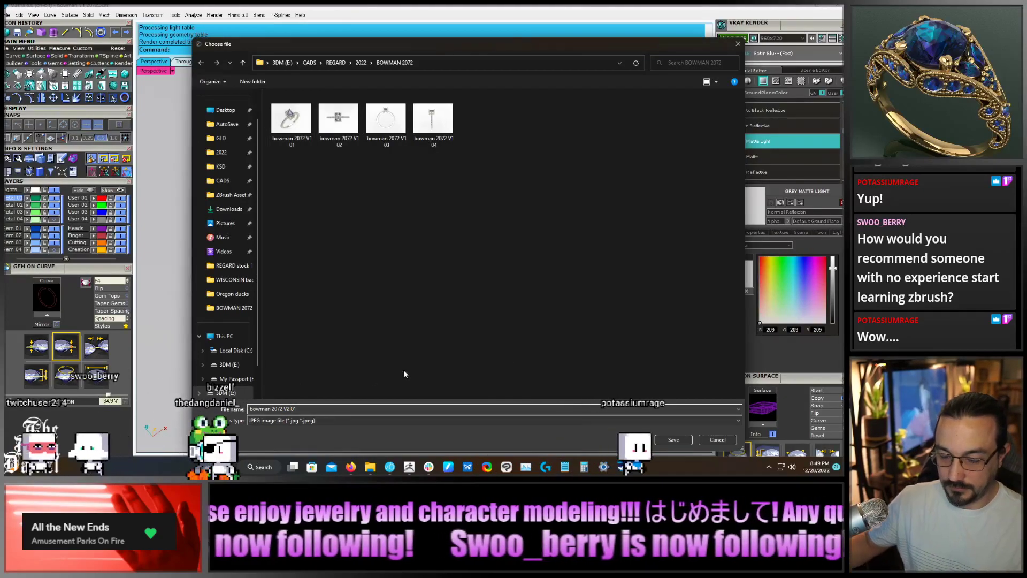
pyautogui.press('Return')
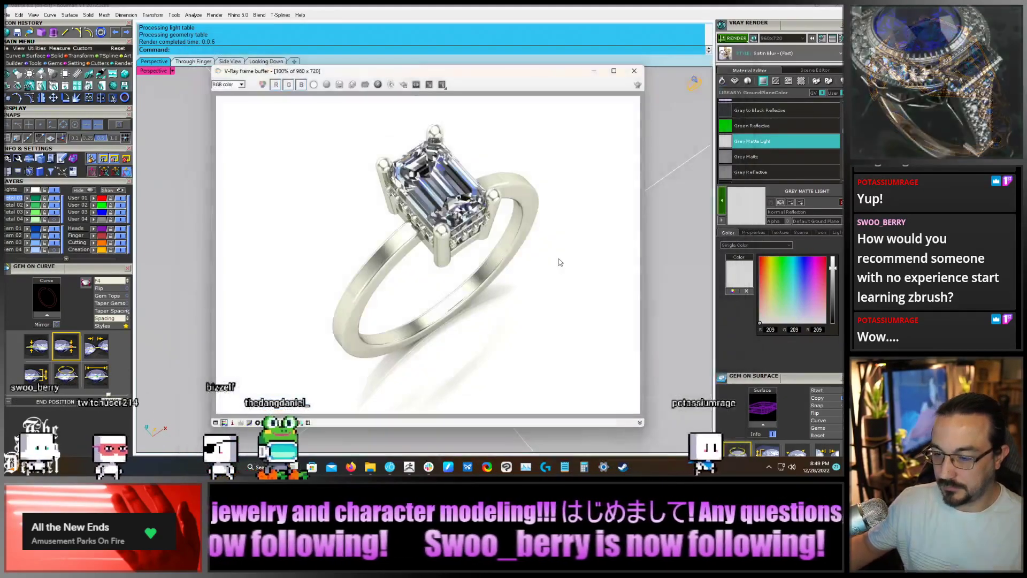
# Orbit to look straight down on the ring and render it in V-Ray
pyautogui.click(633, 70)
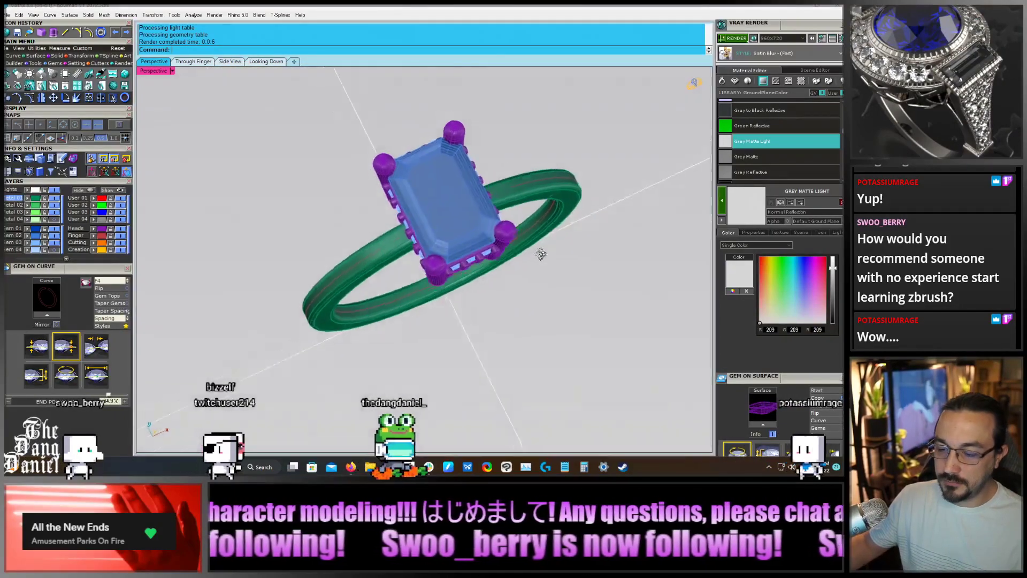
pyautogui.moveTo(541, 254); pyautogui.dragTo(478, 281, button='right')
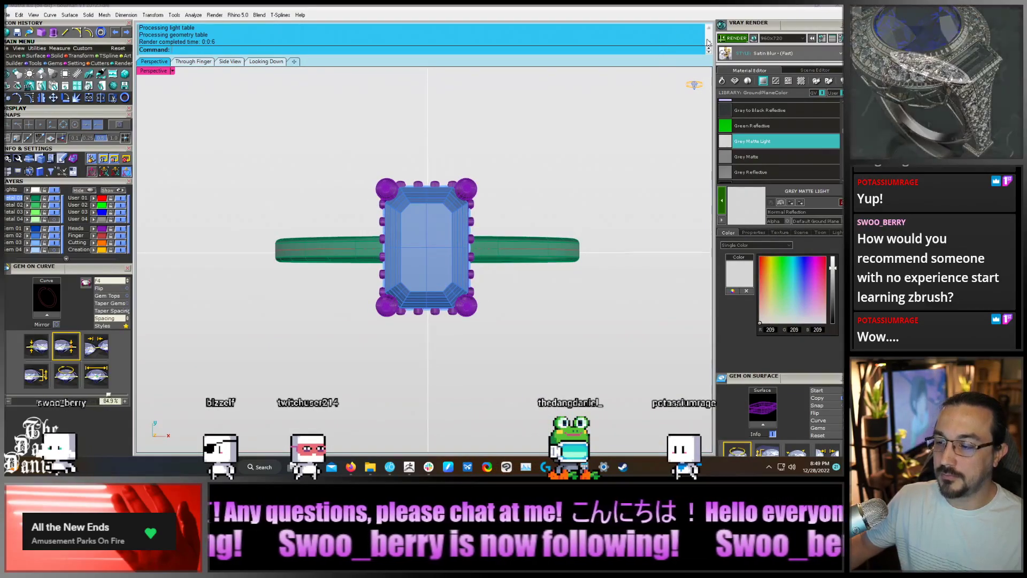
pyautogui.click(732, 38)
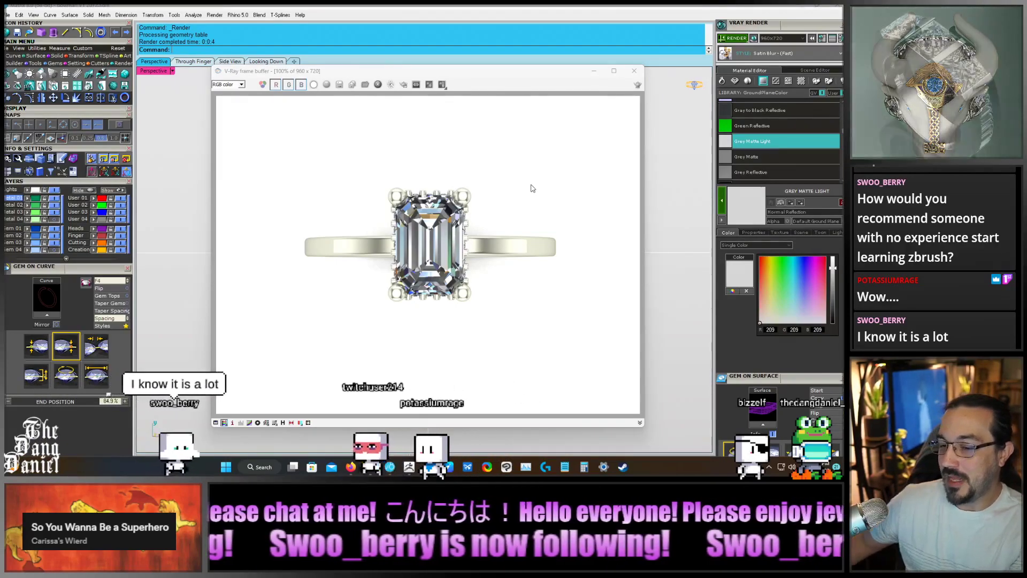
# Save the top-down render as a JPEG in BOWMAN 2072
pyautogui.moveTo(426, 75)
pyautogui.mouseDown()
pyautogui.moveTo(406, 72)
pyautogui.moveTo(413, 82)
pyautogui.mouseUp()
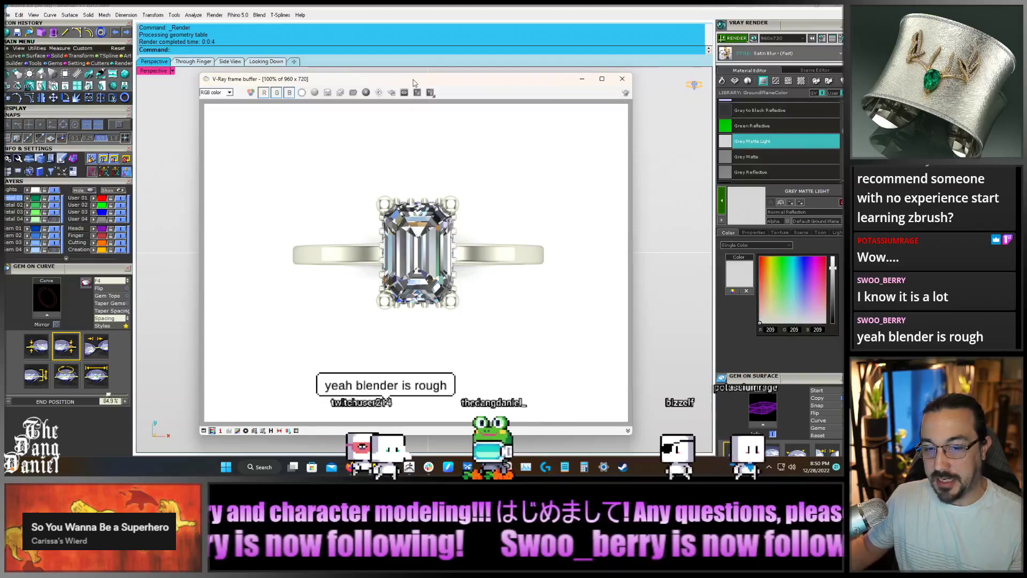
pyautogui.moveTo(413, 83); pyautogui.dragTo(409, 94)
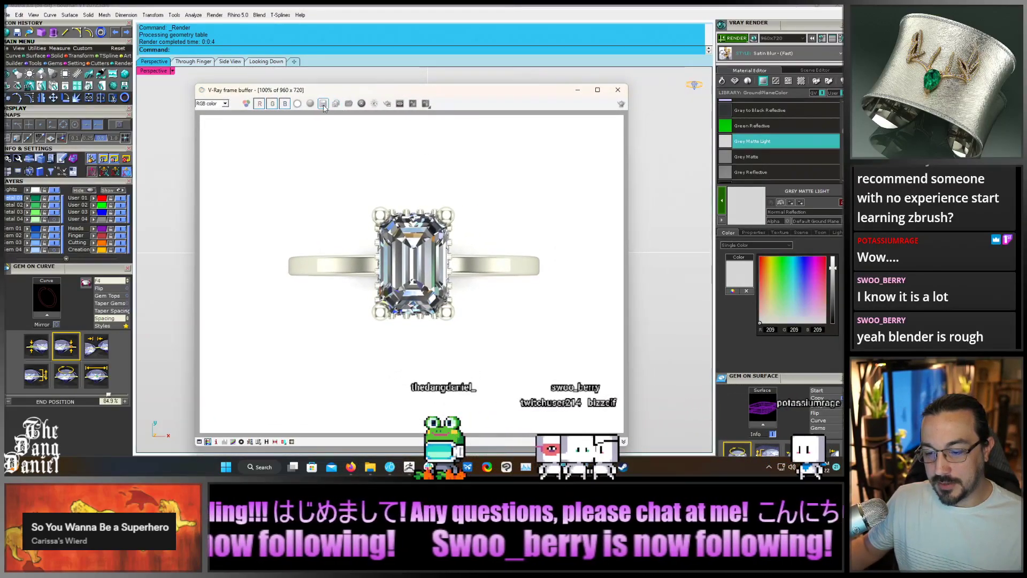
pyautogui.click(323, 105)
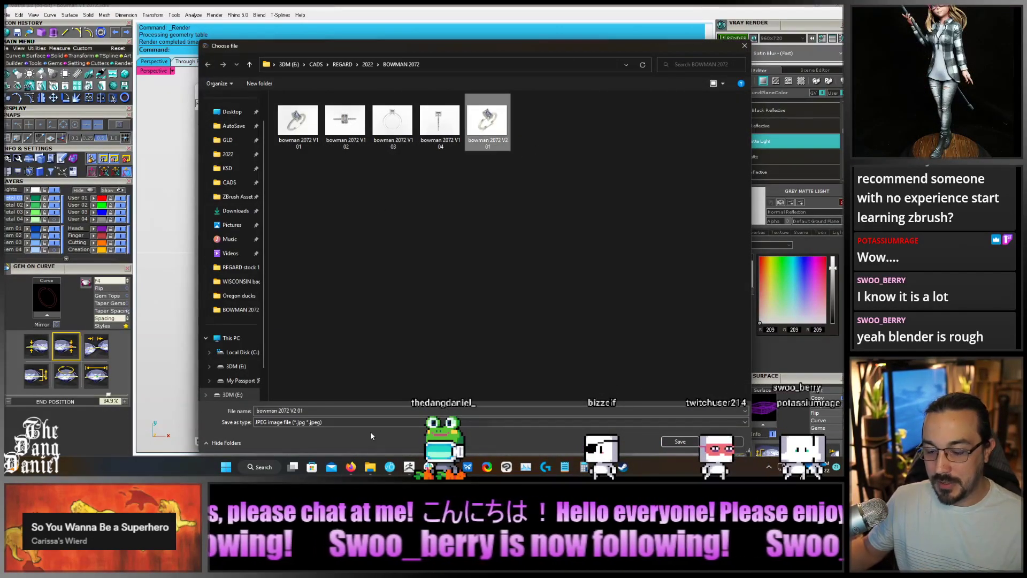
pyautogui.press('Return')
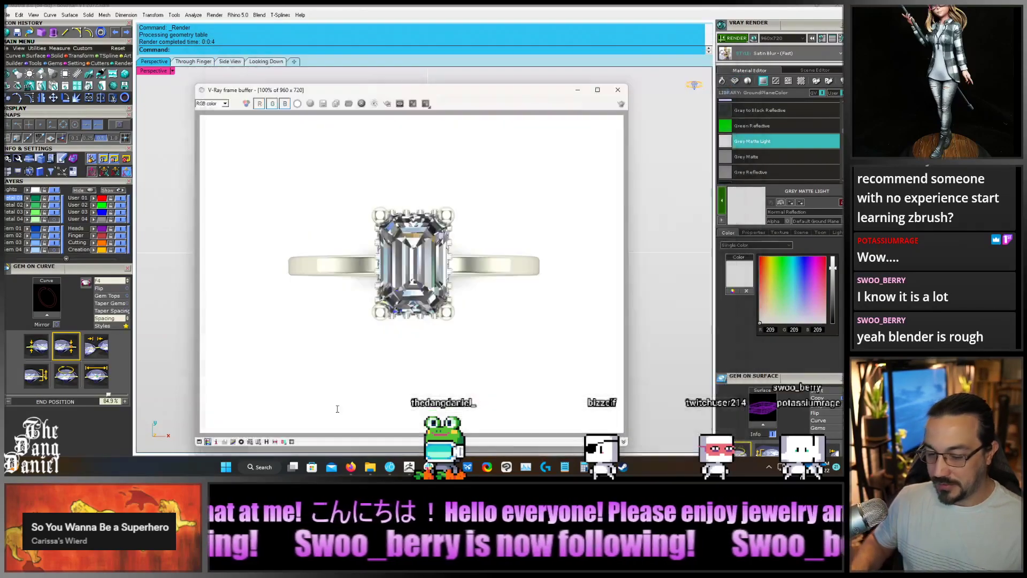
pyautogui.moveTo(501, 102); pyautogui.dragTo(454, 95)
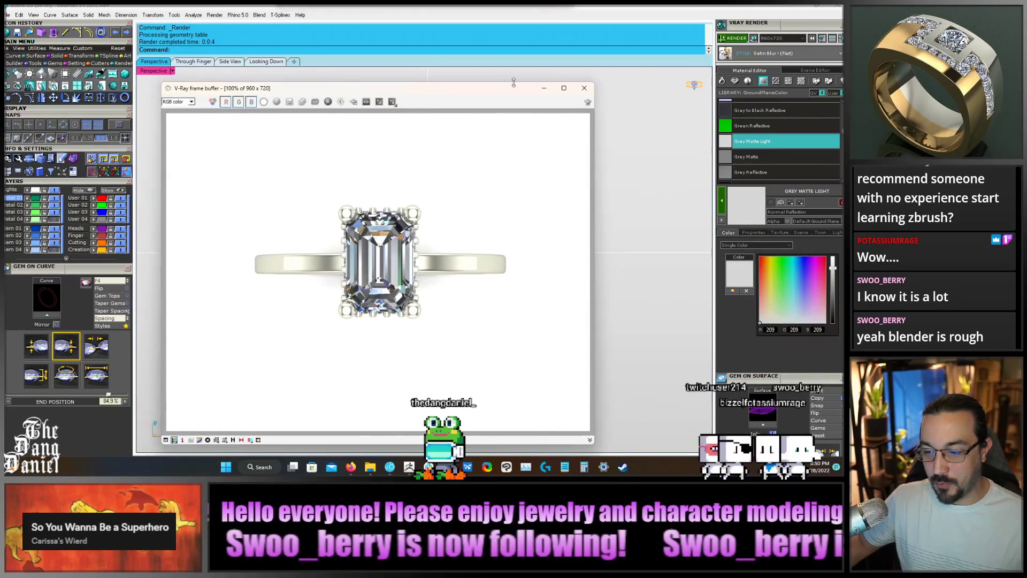
# Rotate the ground plane upright and move it behind the ring
pyautogui.click(580, 87)
pyautogui.moveTo(485, 320); pyautogui.dragTo(456, 140, button='right')
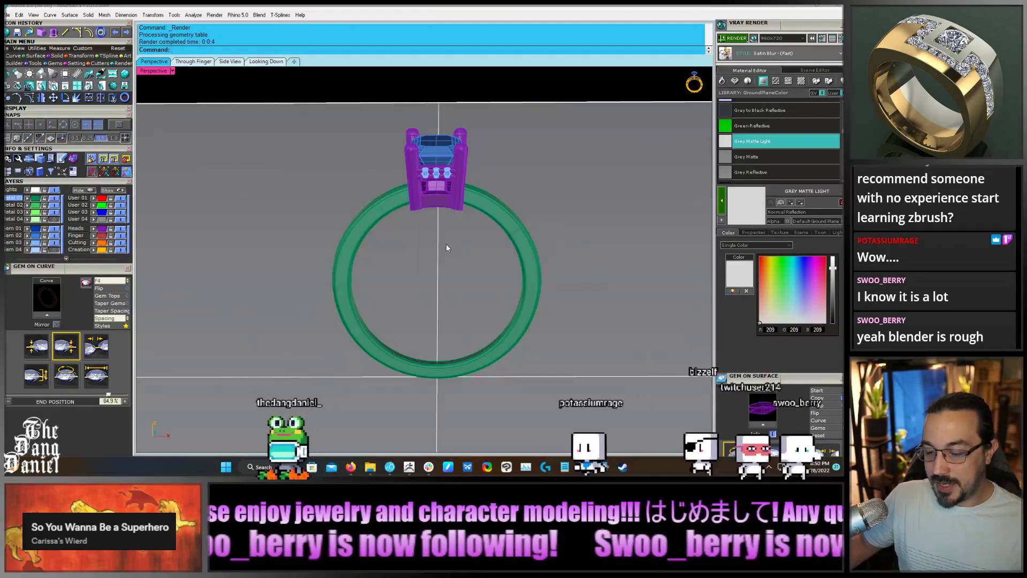
pyautogui.moveTo(447, 245); pyautogui.dragTo(482, 256, button='right')
pyautogui.click(589, 271)
pyautogui.scroll(-7, 450, 187)
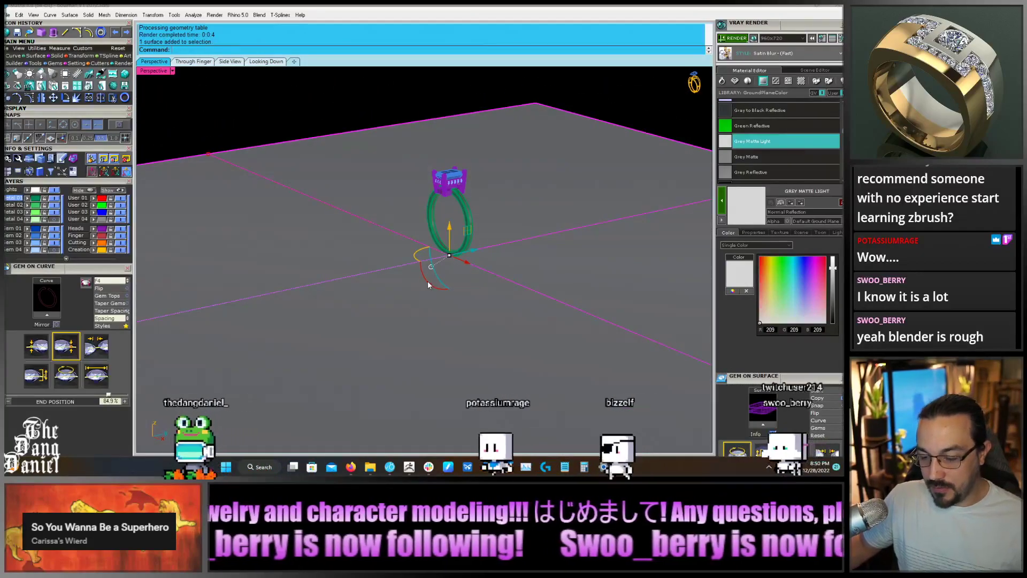
pyautogui.moveTo(426, 284); pyautogui.dragTo(445, 293)
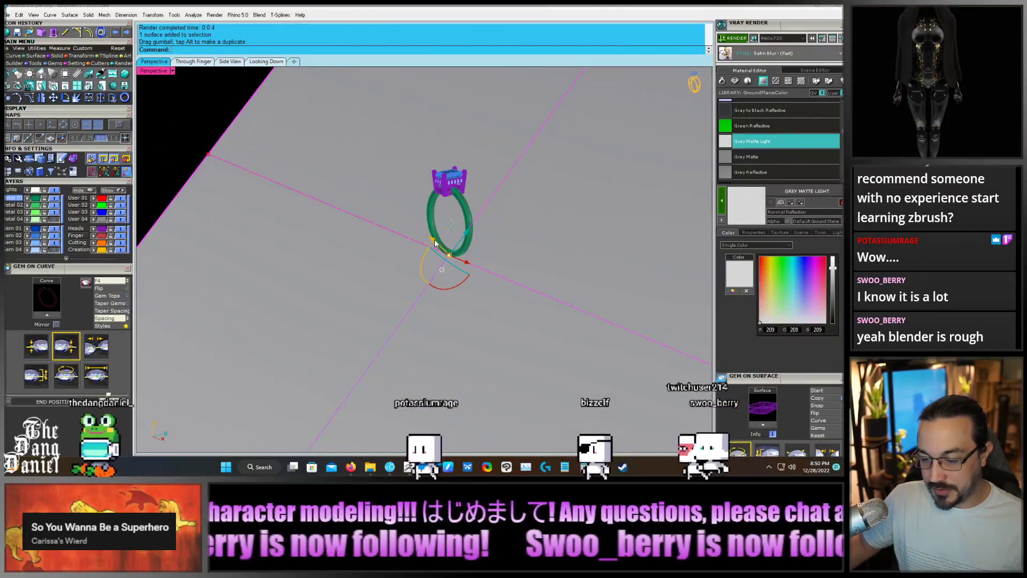
pyautogui.moveTo(434, 241); pyautogui.dragTo(535, 291)
# Orbit to face the ring head-on and render the front view in V-Ray
pyautogui.moveTo(535, 291); pyautogui.dragTo(412, 288, button='right')
pyautogui.scroll(5, 426, 183)
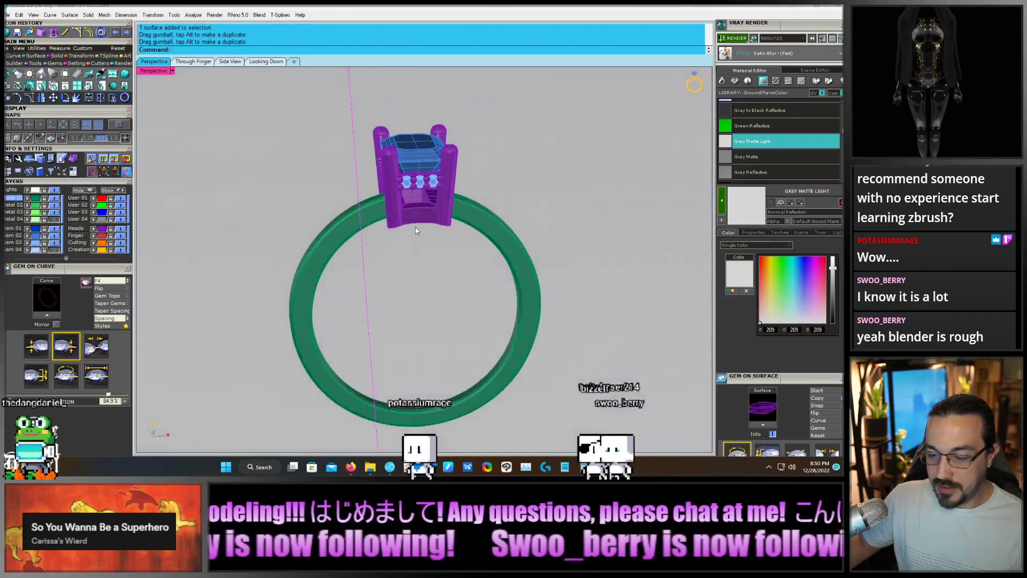
pyautogui.scroll(-3, 402, 225)
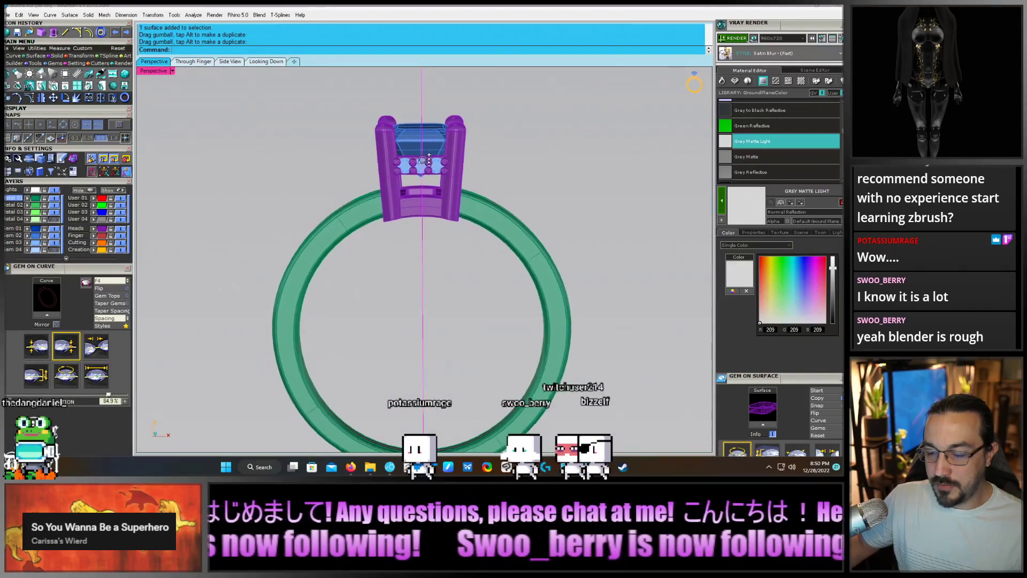
pyautogui.scroll(2, 416, 195)
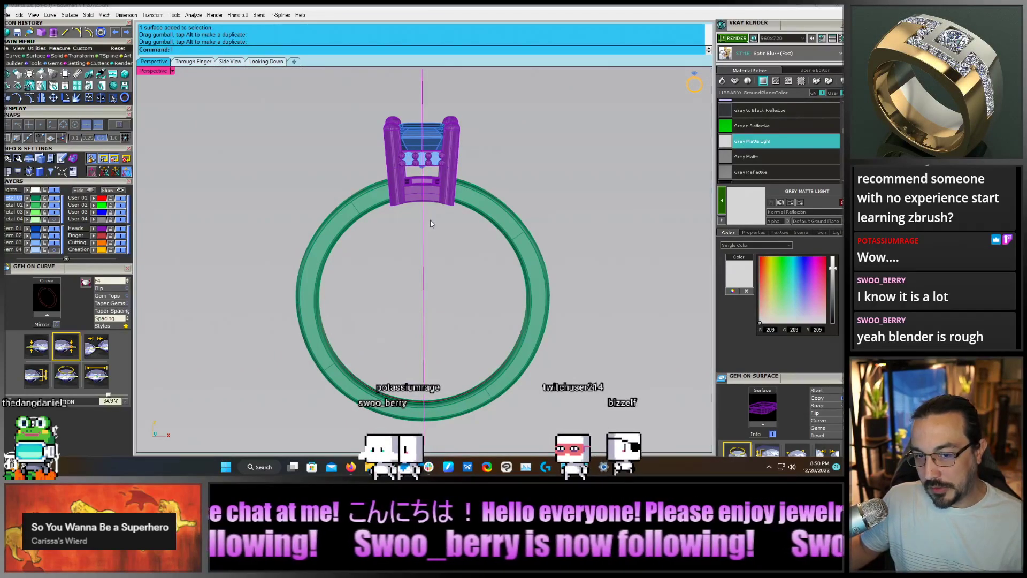
pyautogui.click(723, 38)
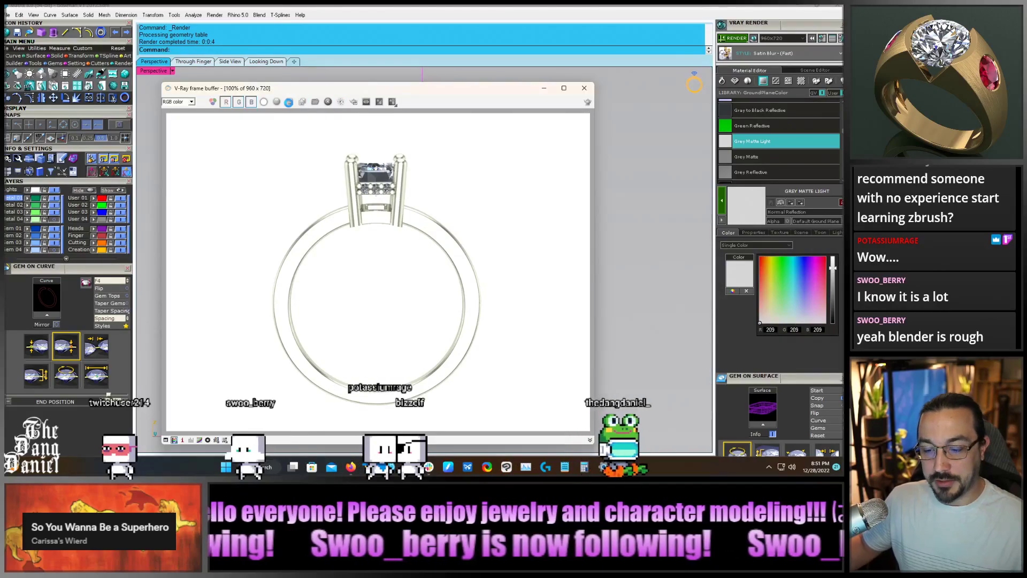
# Save the front-view render as the JPEG 'bowman 2072 V2 03'
pyautogui.click(302, 102)
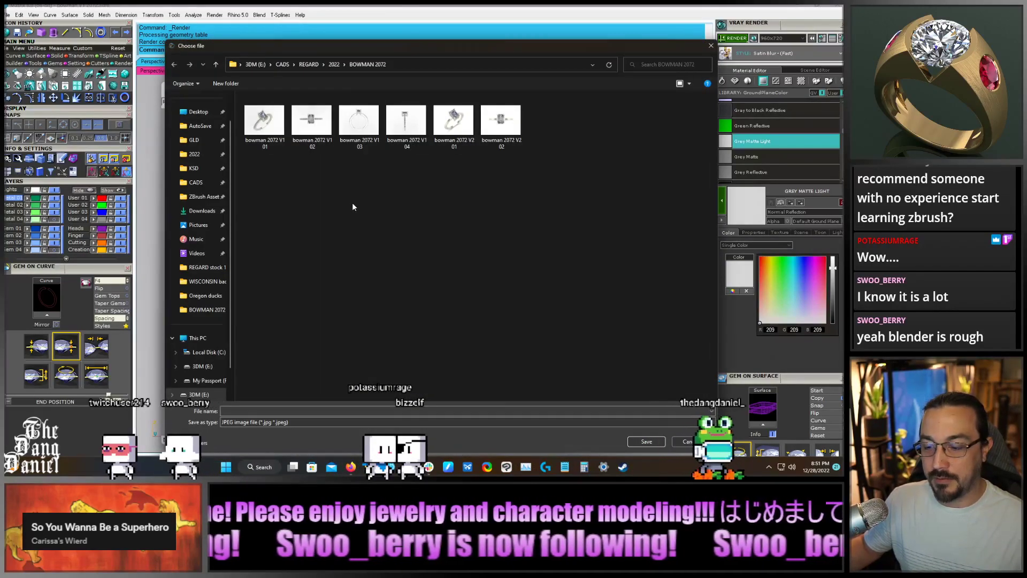
pyautogui.click(500, 122)
pyautogui.doubleClick(272, 410)
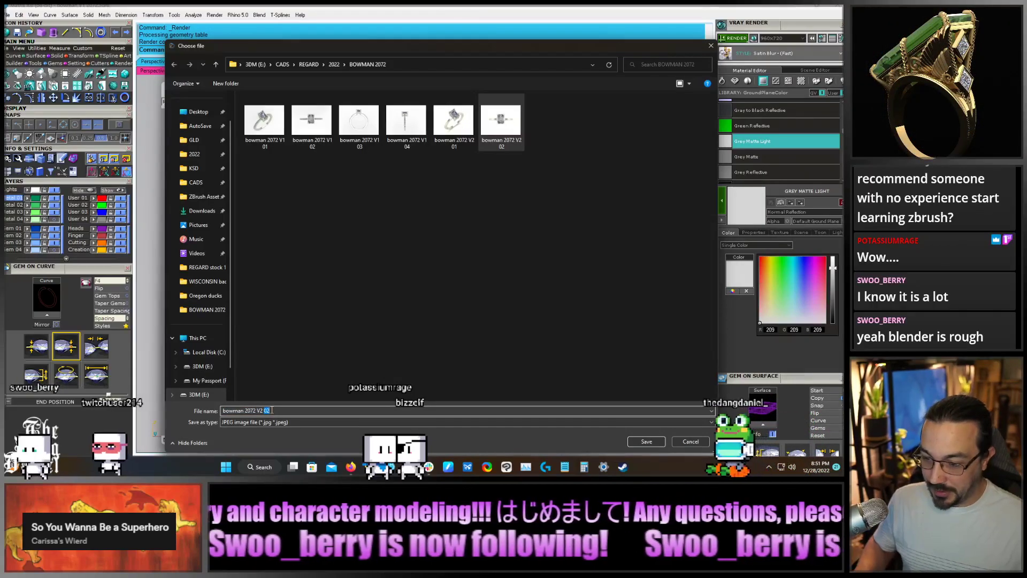
pyautogui.write('03')
pyautogui.press('Return')
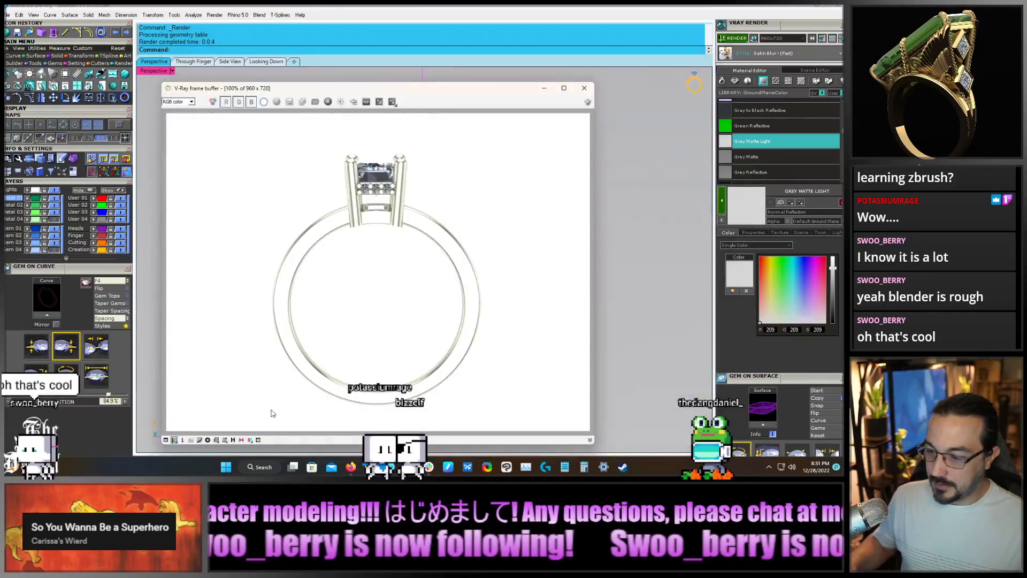
# Return to the ring model, turned to a raised three-quarter angle showing the gem top
pyautogui.click(582, 87)
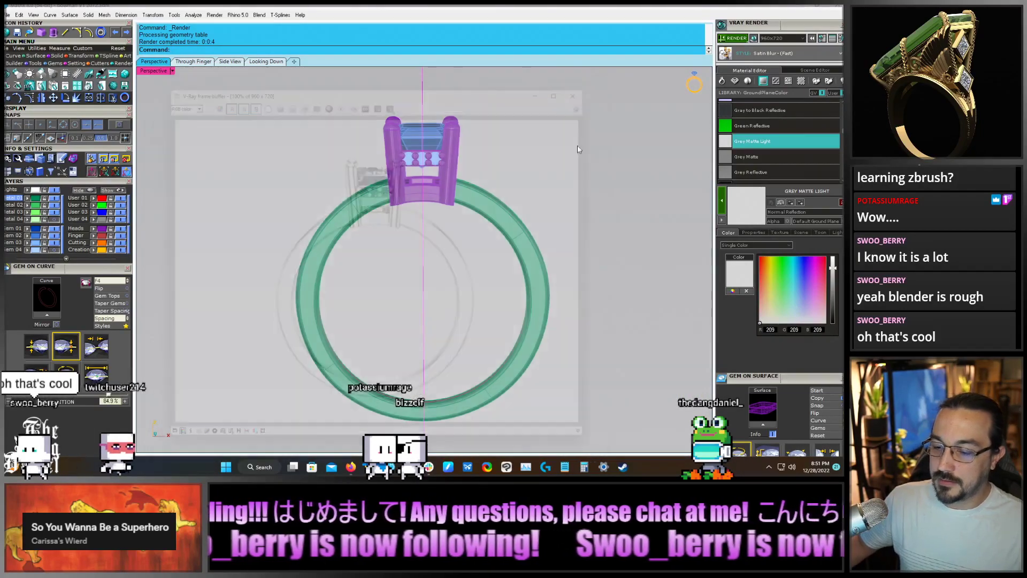
pyautogui.moveTo(458, 184); pyautogui.dragTo(370, 178, button='right')
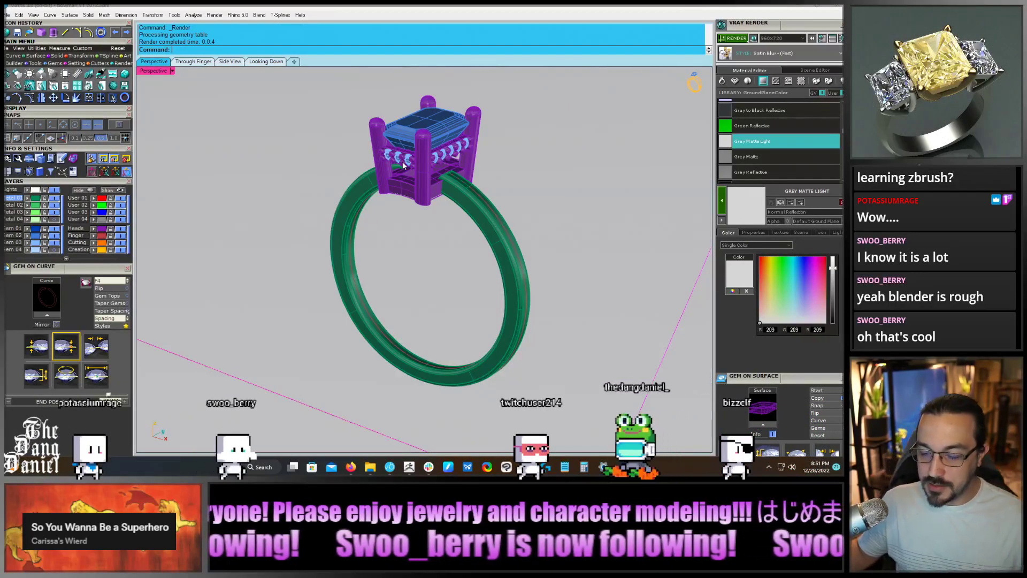
pyautogui.moveTo(404, 165)
pyautogui.mouseDown(button='right')
pyautogui.moveTo(415, 177)
pyautogui.moveTo(414, 168)
pyautogui.mouseUp(button='right')
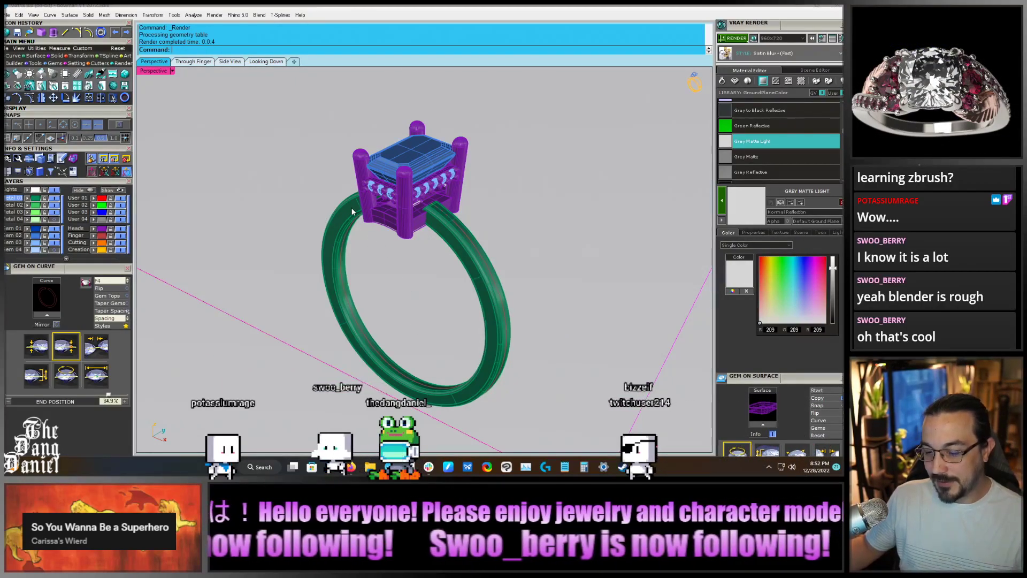
pyautogui.scroll(-2, 351, 208)
pyautogui.scroll(3, 372, 251)
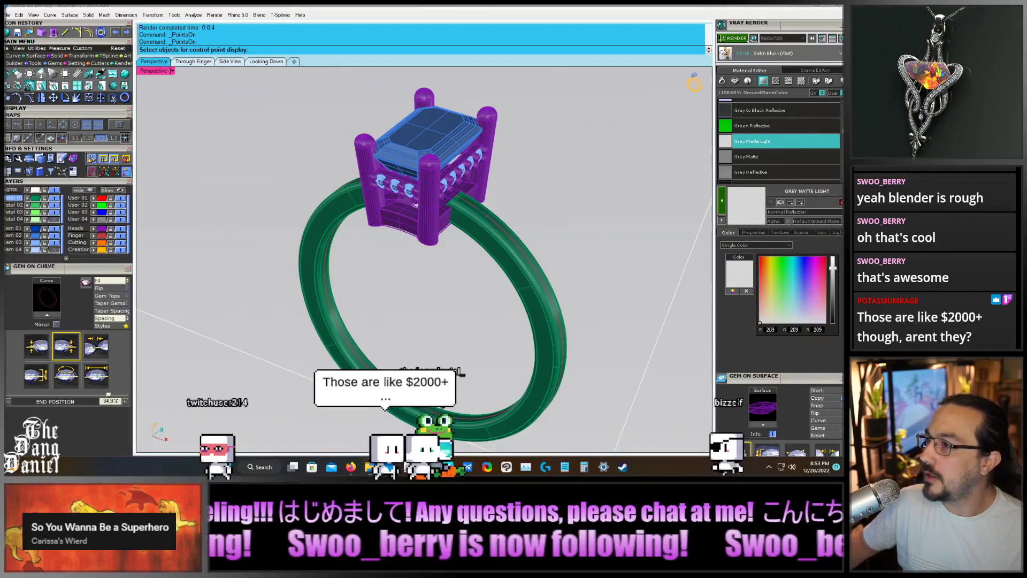
# Orbit edge-on and turn on control points for the grey ground plane
pyautogui.moveTo(564, 147); pyautogui.dragTo(452, 137, button='right')
pyautogui.scroll(-6, 452, 137)
pyautogui.click(516, 213)
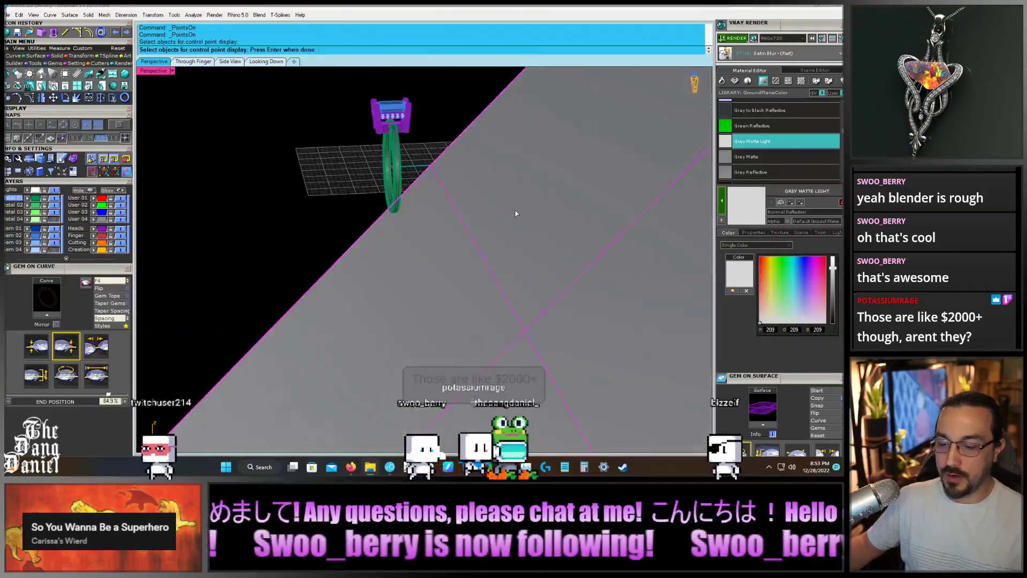
pyautogui.scroll(-8, 275, 170)
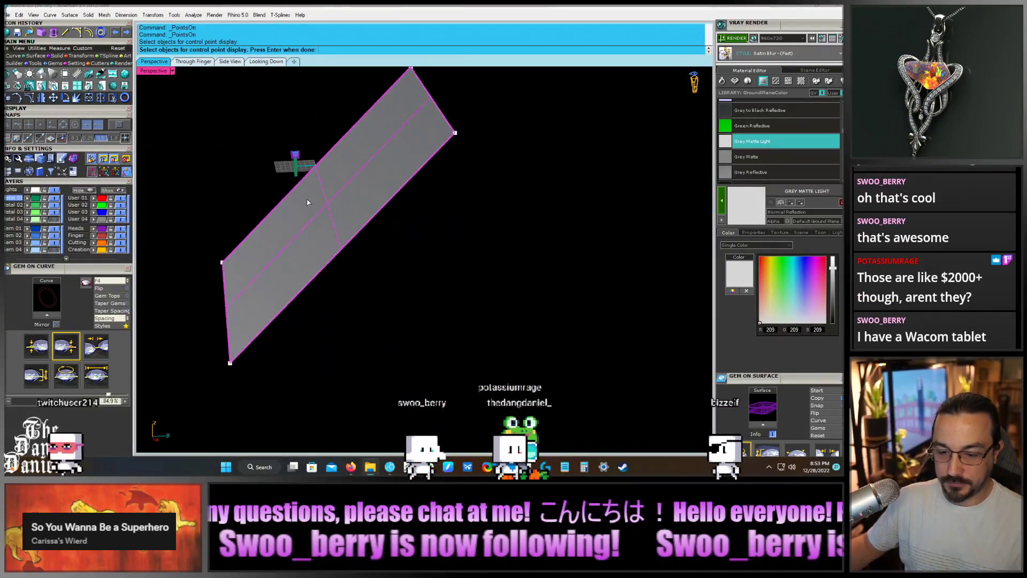
pyautogui.scroll(3, 308, 202)
pyautogui.press('Return')
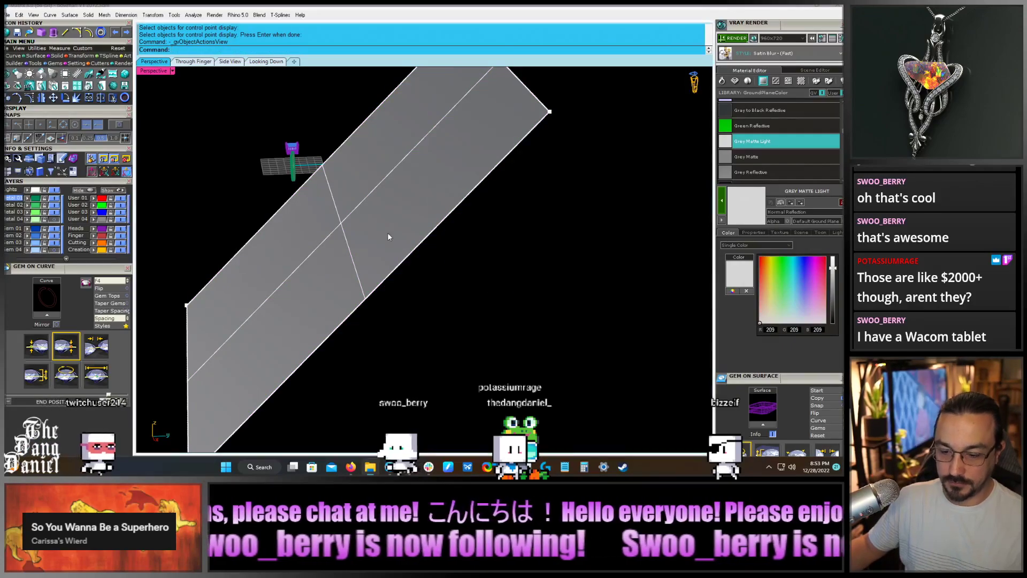
# Rotate the grey plane with the gumball so it stands upright behind the ring
pyautogui.press('F6')
pyautogui.click(572, 252)
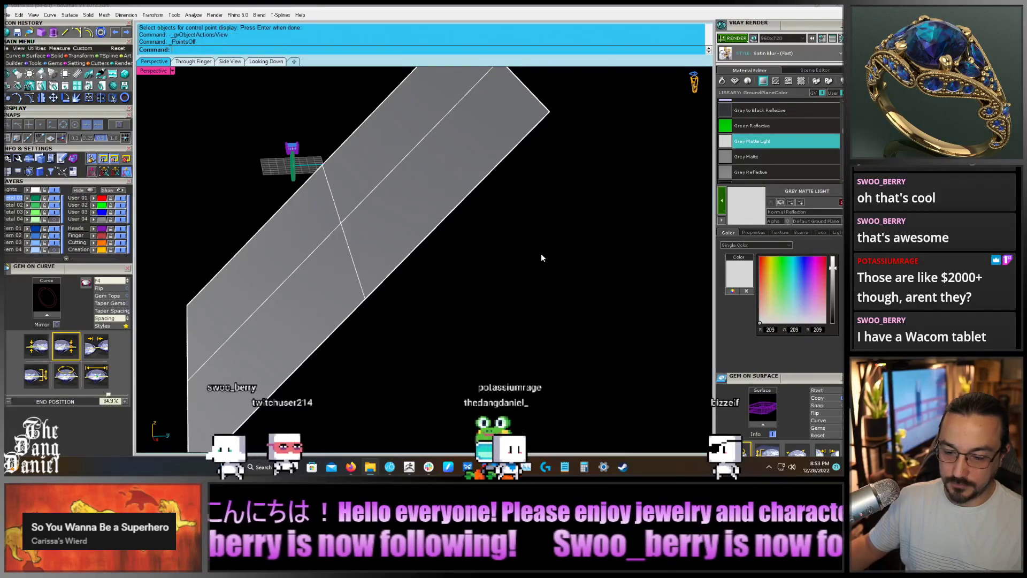
pyautogui.click(358, 244)
pyautogui.moveTo(358, 244); pyautogui.dragTo(324, 255)
pyautogui.press('capslock')
pyautogui.press('capslock')
pyautogui.moveTo(325, 255); pyautogui.dragTo(351, 277, button='right')
pyautogui.moveTo(351, 277); pyautogui.dragTo(321, 258)
pyautogui.moveTo(321, 258); pyautogui.dragTo(418, 230, button='right')
pyautogui.press('capslock')
pyautogui.scroll(4, 403, 228)
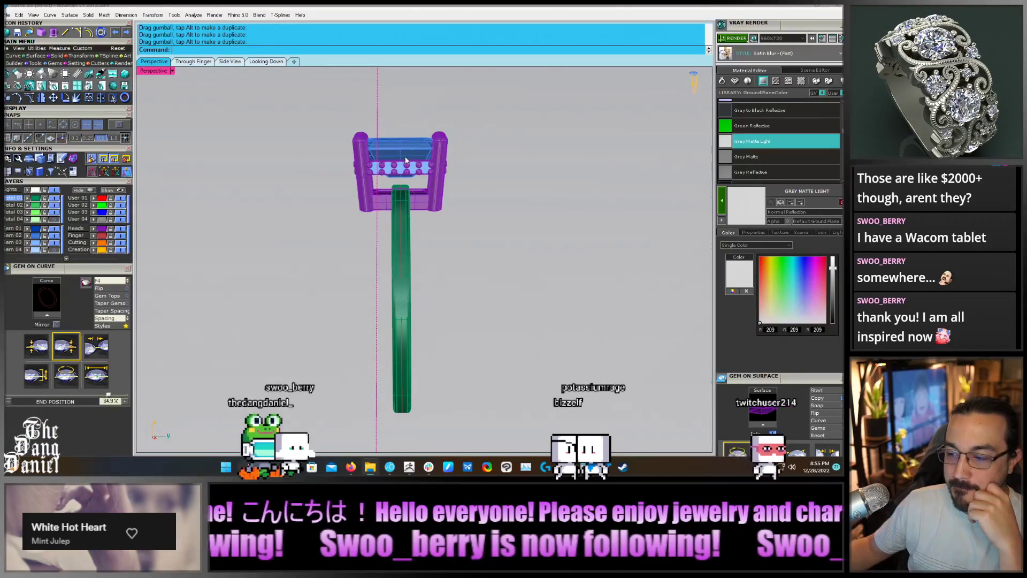
# Orbit the Perspective view to a slightly angled side view of the ring
pyautogui.moveTo(420, 223); pyautogui.dragTo(466, 188, button='right')
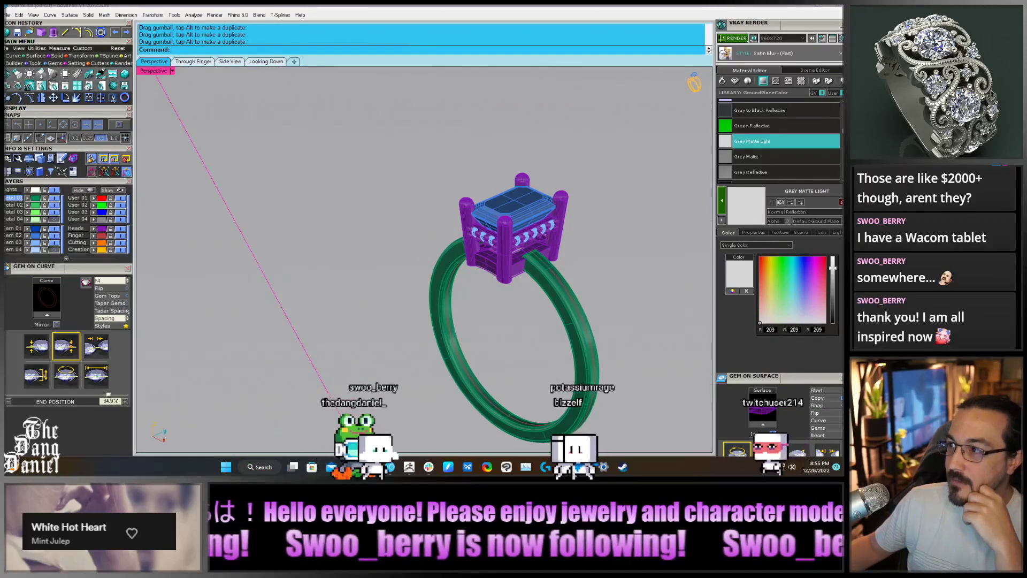
pyautogui.moveTo(558, 210); pyautogui.dragTo(495, 168, button='right')
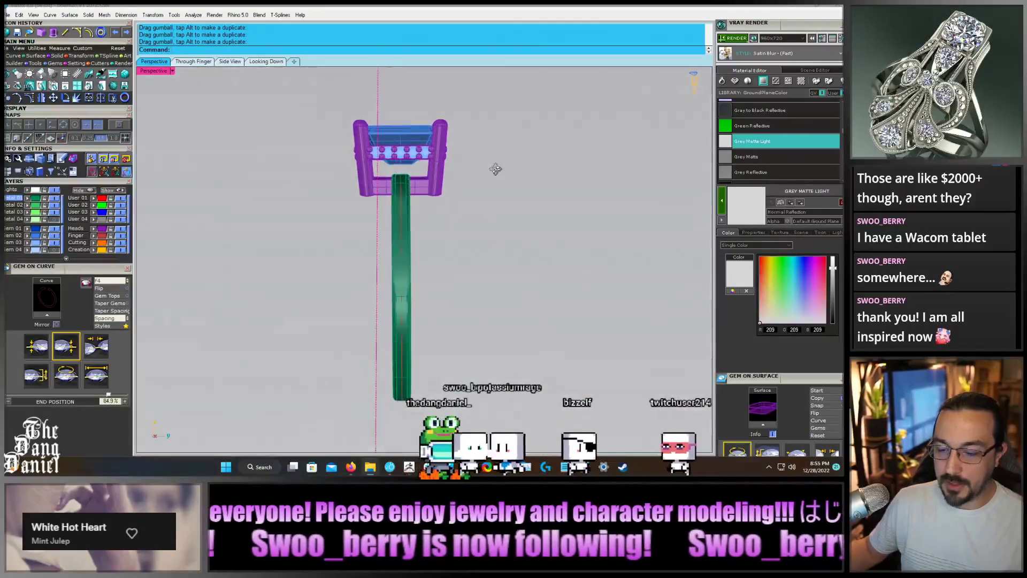
pyautogui.press('capslock')
pyautogui.moveTo(551, 187); pyautogui.dragTo(509, 184, button='right')
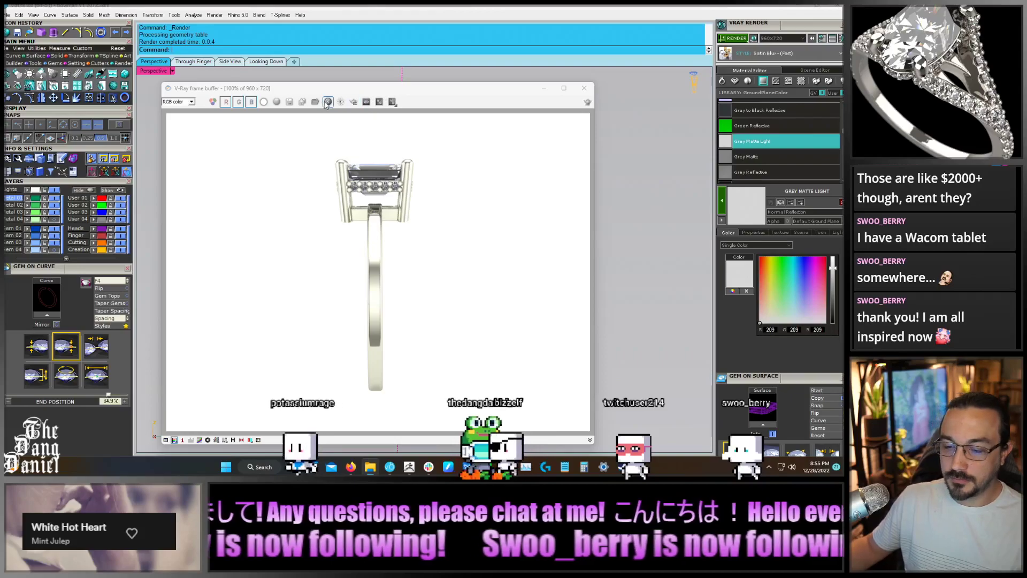
# Save the V-Ray render as JPEG 'bowman 2072 V2 04' and close the frame buffer
pyautogui.click(290, 103)
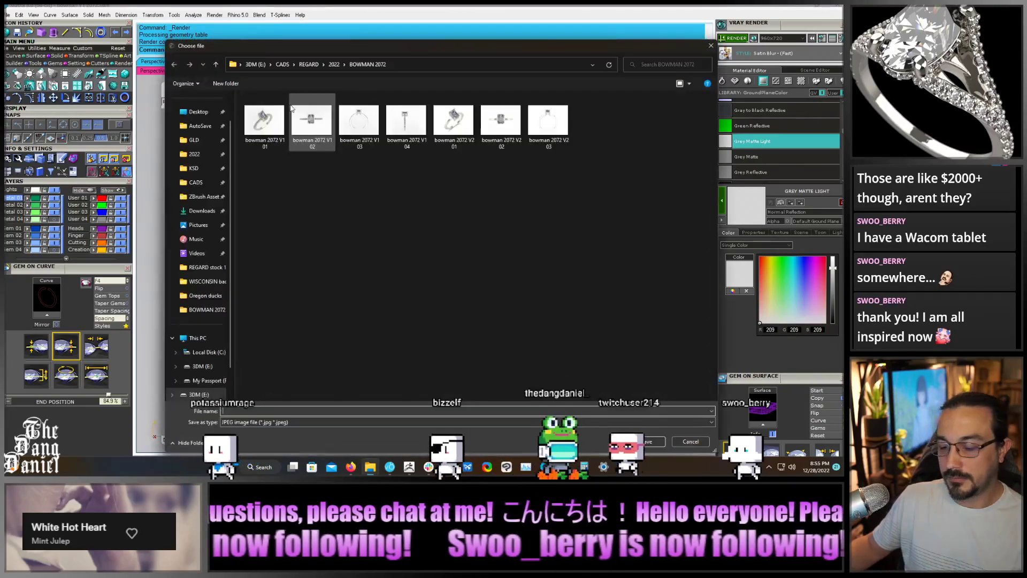
pyautogui.click(552, 138)
pyautogui.click(288, 410)
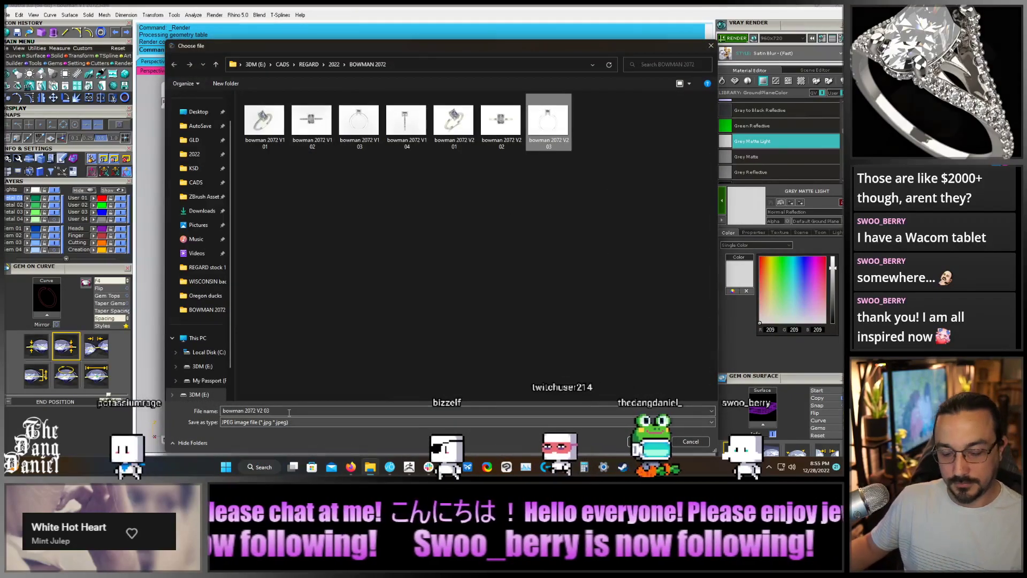
pyautogui.press('BackSpace')
pyautogui.write('4')
pyautogui.press('Return')
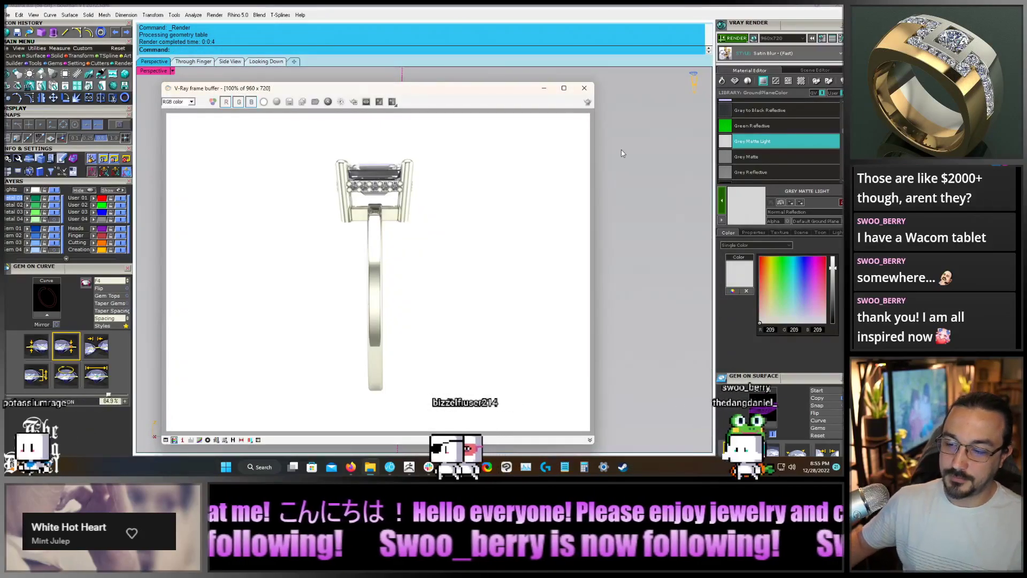
pyautogui.click(585, 89)
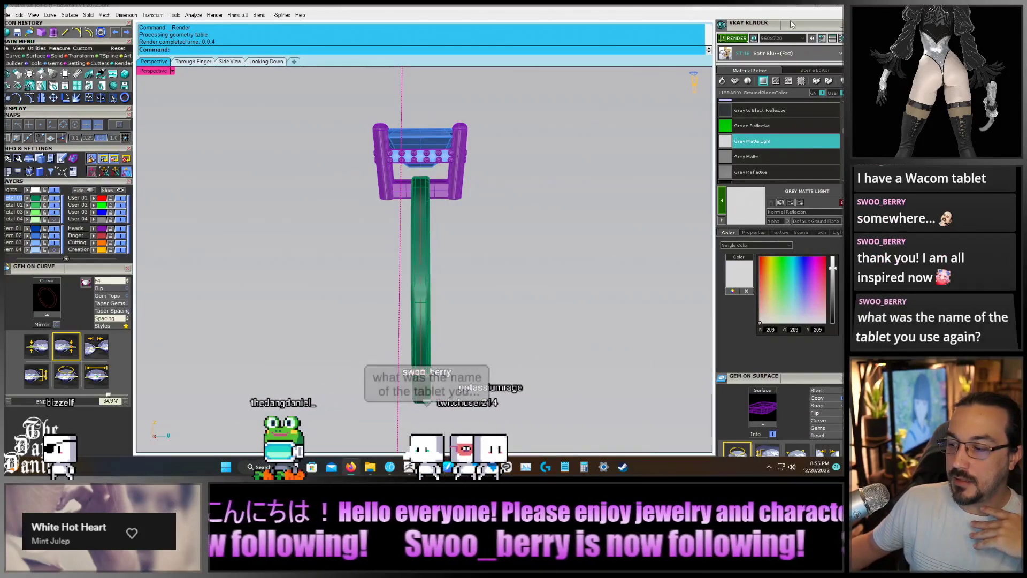
# Delete the grey backdrop plane and minimize Rhino to the desktop
pyautogui.moveTo(241, 120); pyautogui.dragTo(432, 221, button='right')
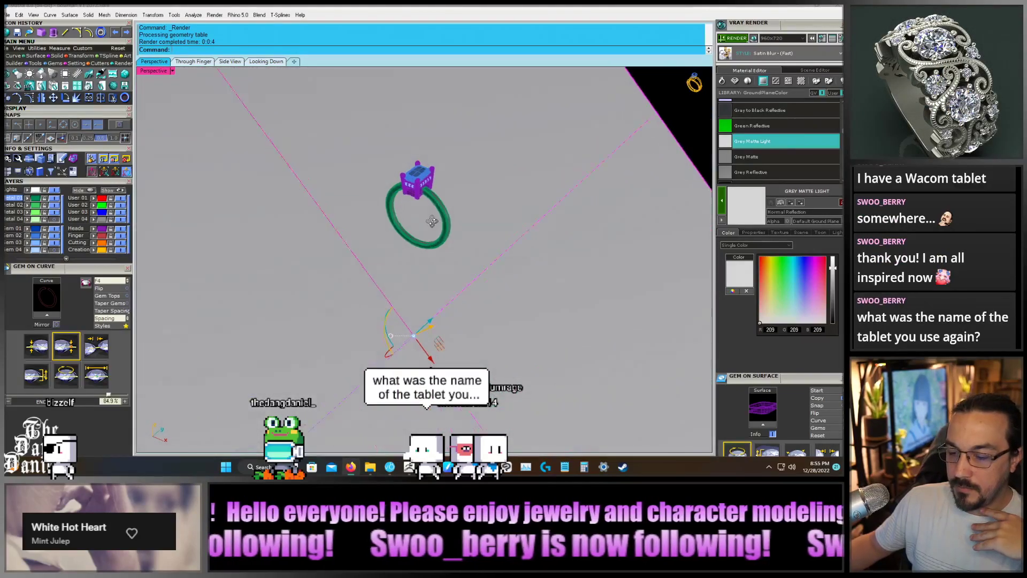
pyautogui.press('Delete')
pyautogui.scroll(8, 383, 172)
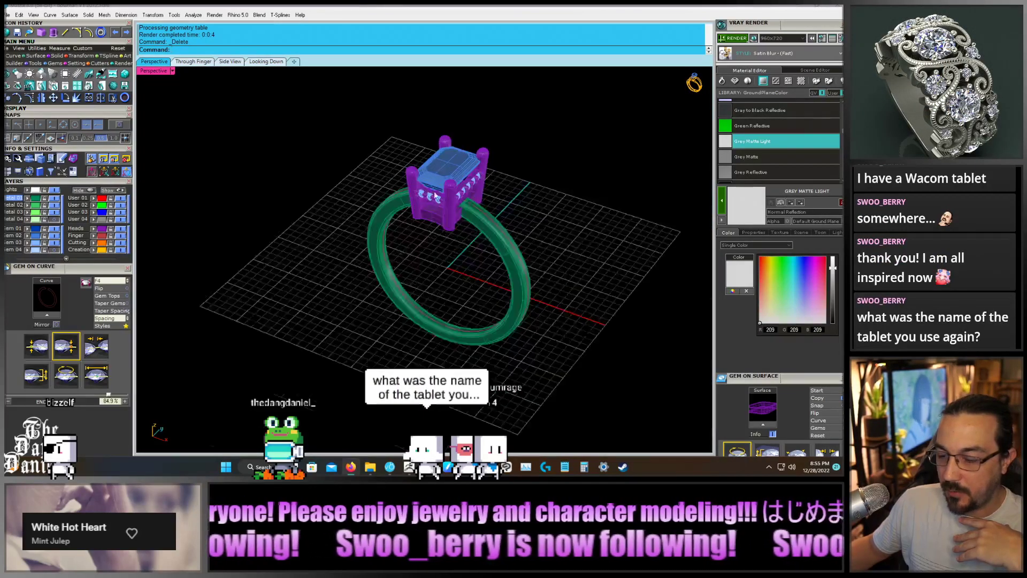
pyautogui.scroll(-2, 354, 147)
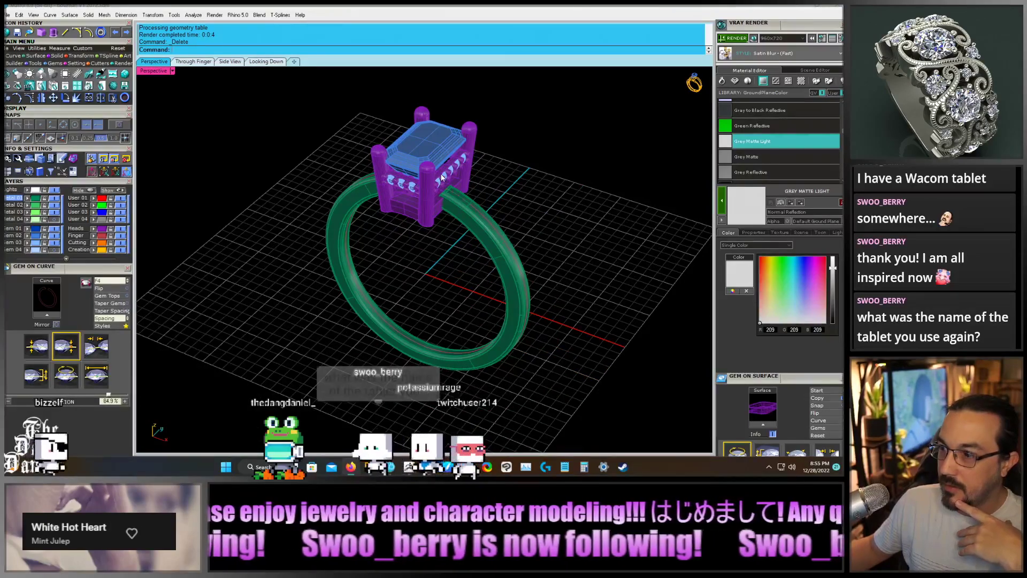
pyautogui.click(796, 7)
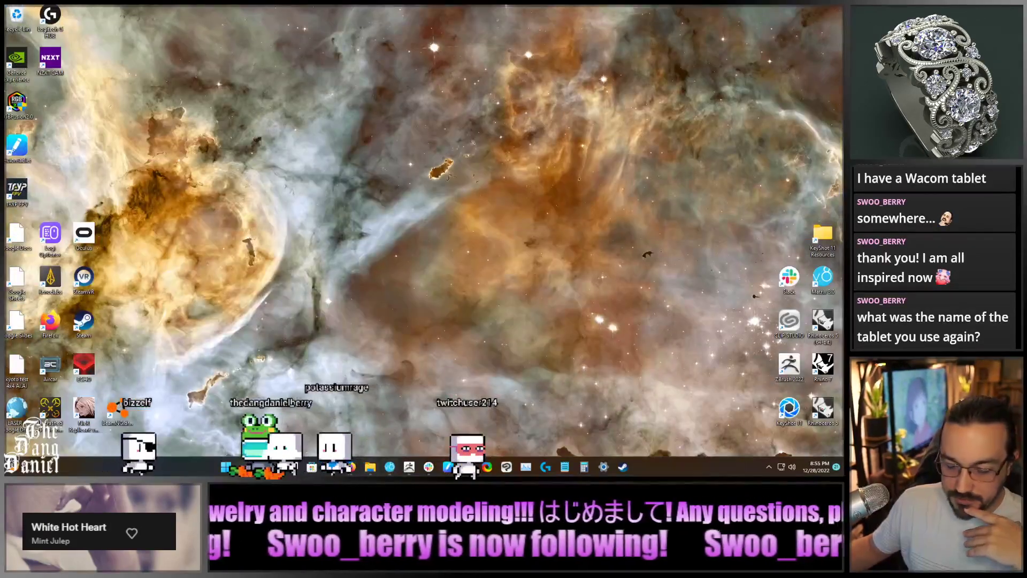
# In ZBrush, load DefaultProject from LightBox without saving the flower, then switch to Firefox
pyautogui.click(409, 466)
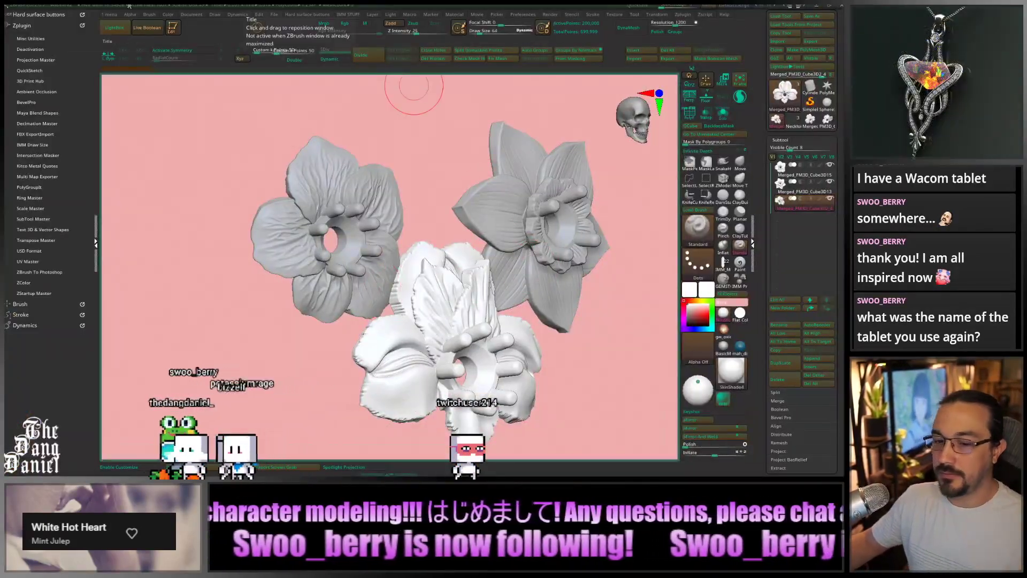
pyautogui.press(',')
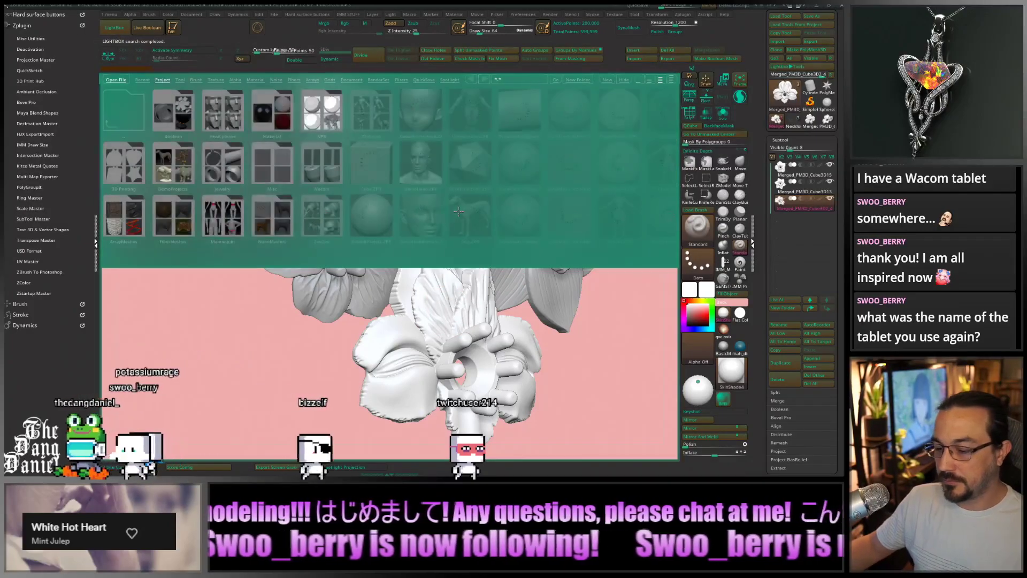
pyautogui.doubleClick(381, 224)
pyautogui.click(455, 261)
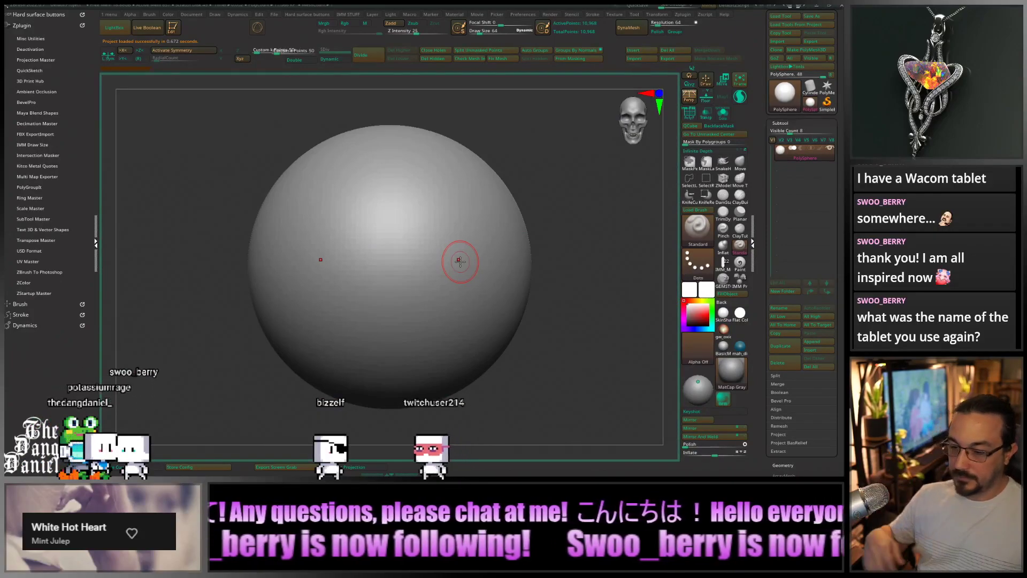
pyautogui.keyDown('ctrl'); pyautogui.moveTo(402, 215); pyautogui.dragTo(410, 233, button='right'); pyautogui.keyUp('ctrl')
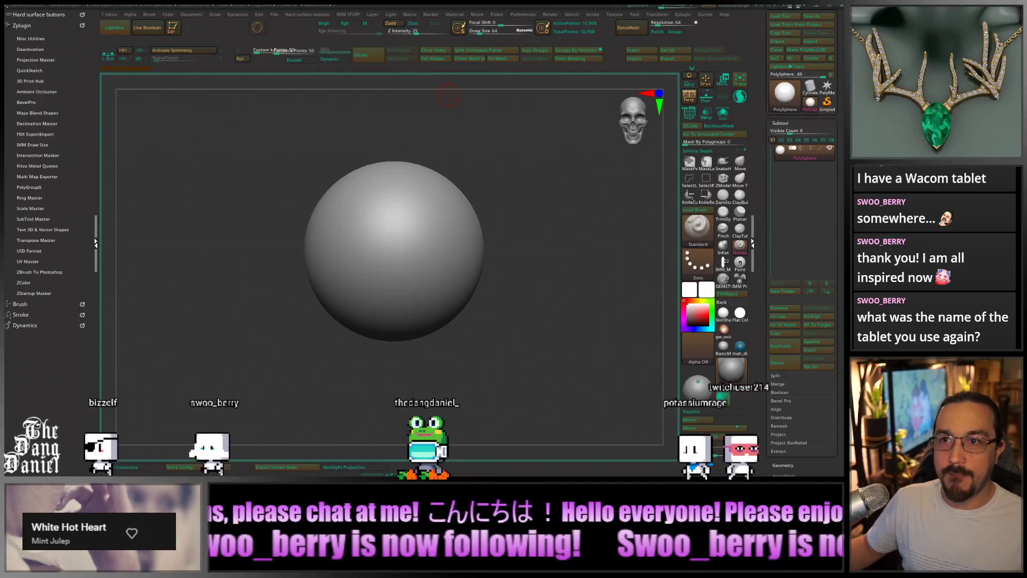
pyautogui.hotkey('alt', 'Tab')
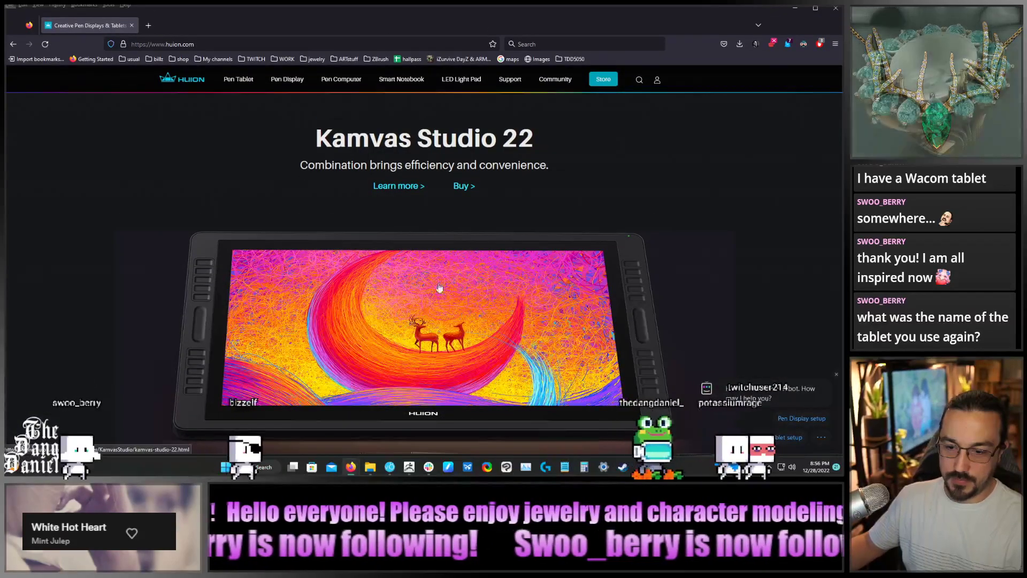
# Put Firefox in full screen, browse the Huion homepage, and open the Buyer's Guide tile
pyautogui.press('F11')
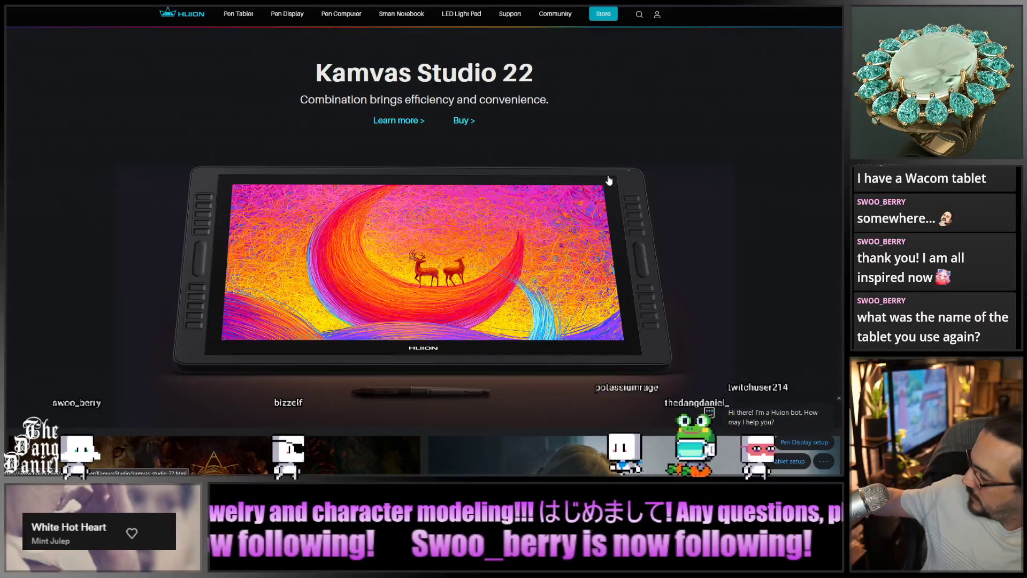
pyautogui.scroll(7, 449, 70)
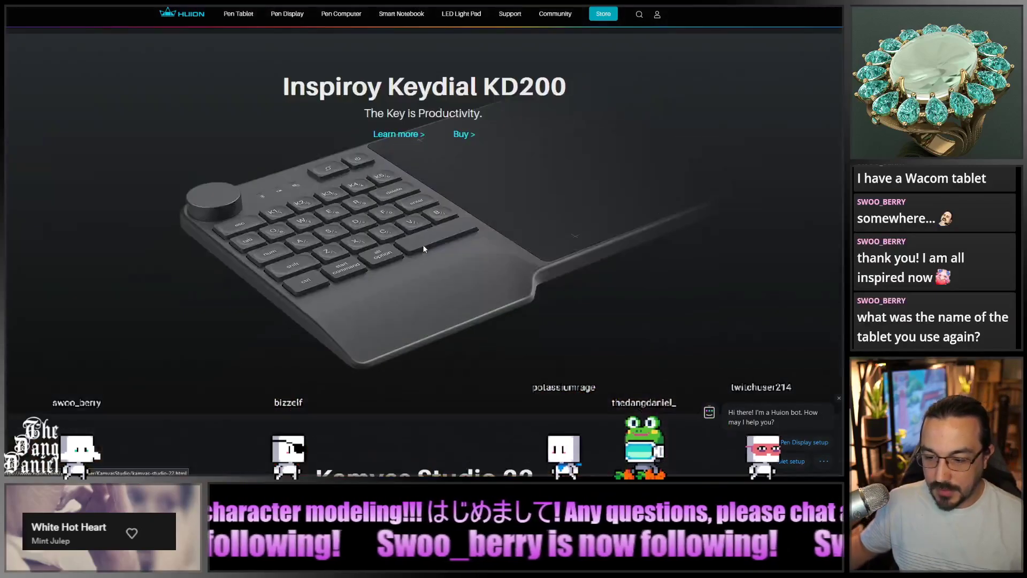
pyautogui.scroll(1, 368, 281)
pyautogui.scroll(1, 348, 277)
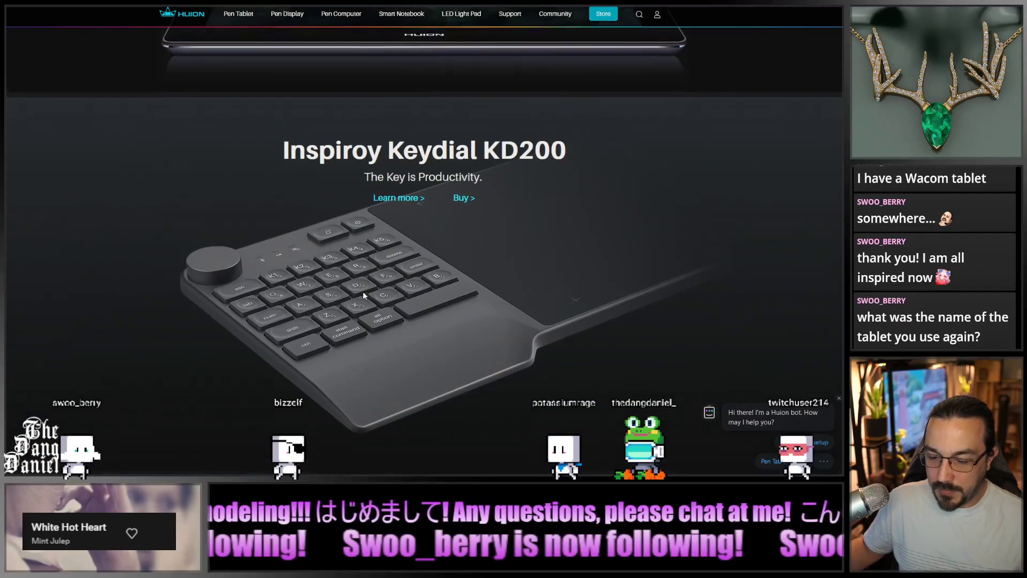
pyautogui.scroll(5, 385, 353)
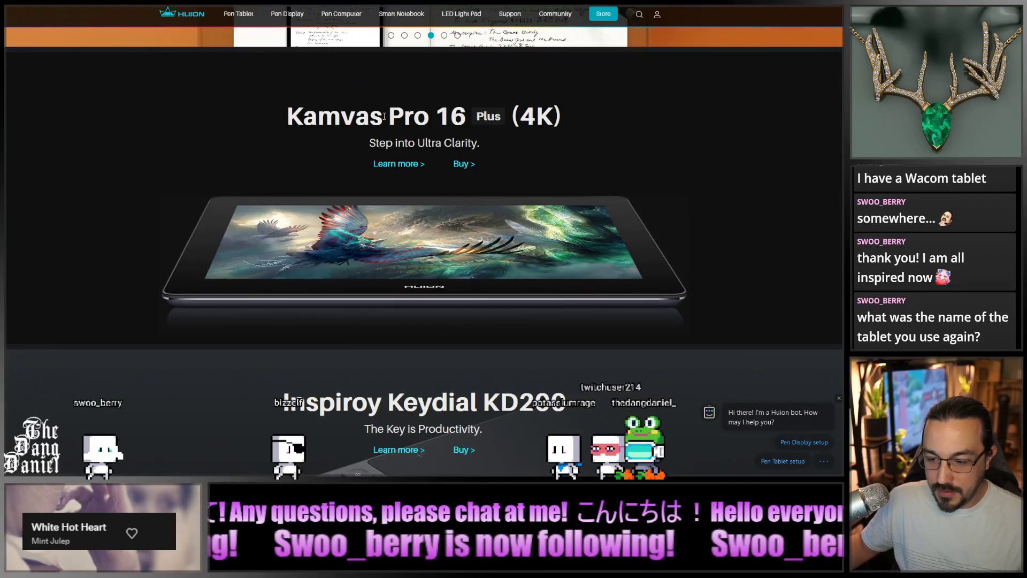
pyautogui.scroll(-10, 385, 123)
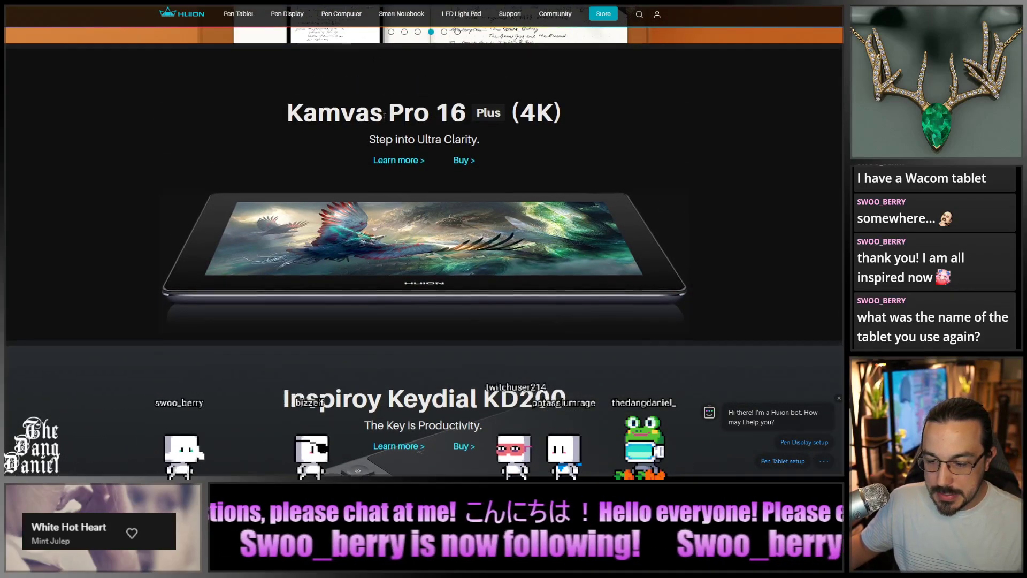
pyautogui.scroll(-6, 453, 192)
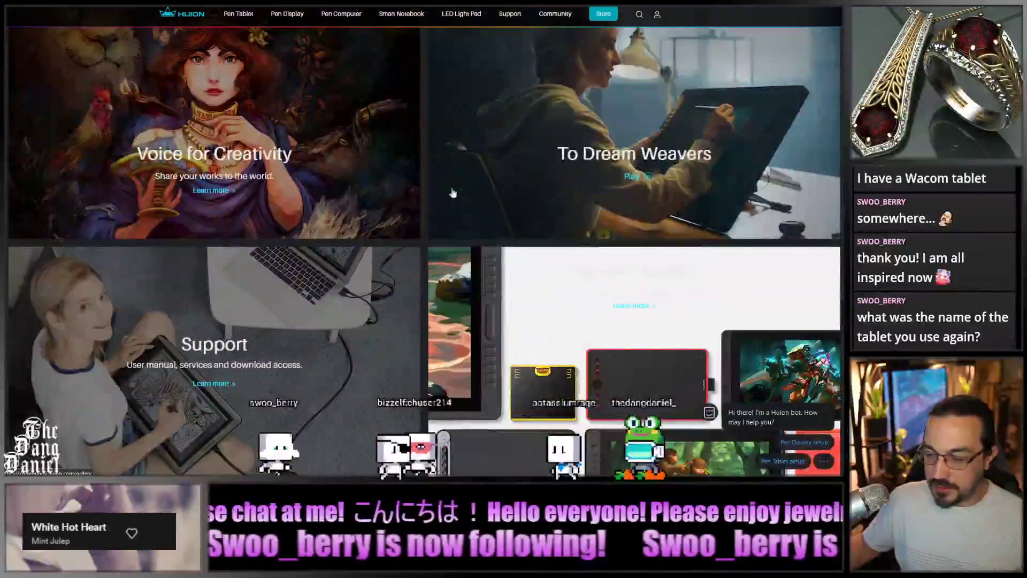
pyautogui.scroll(-2, 399, 262)
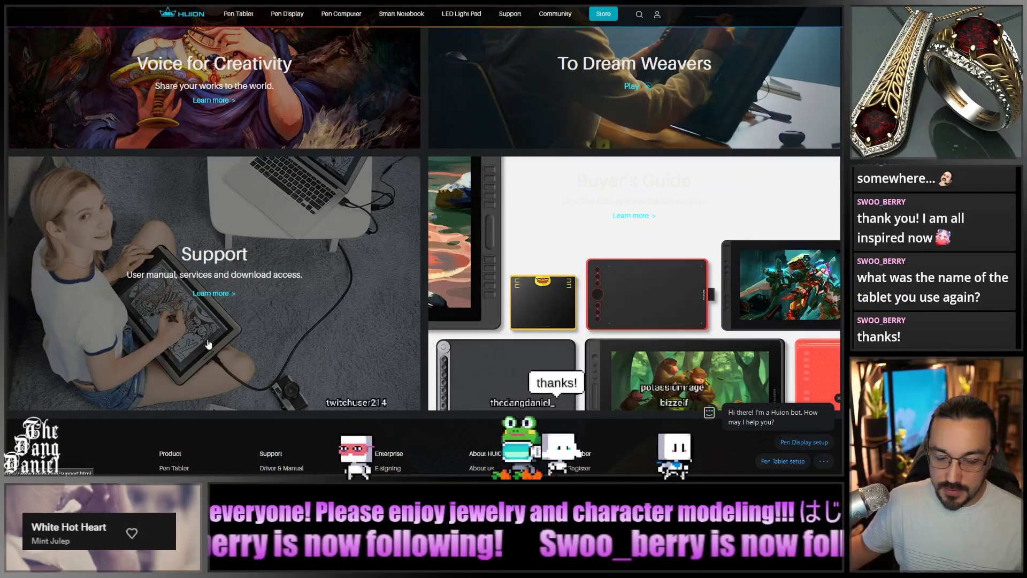
pyautogui.scroll(4, 768, 212)
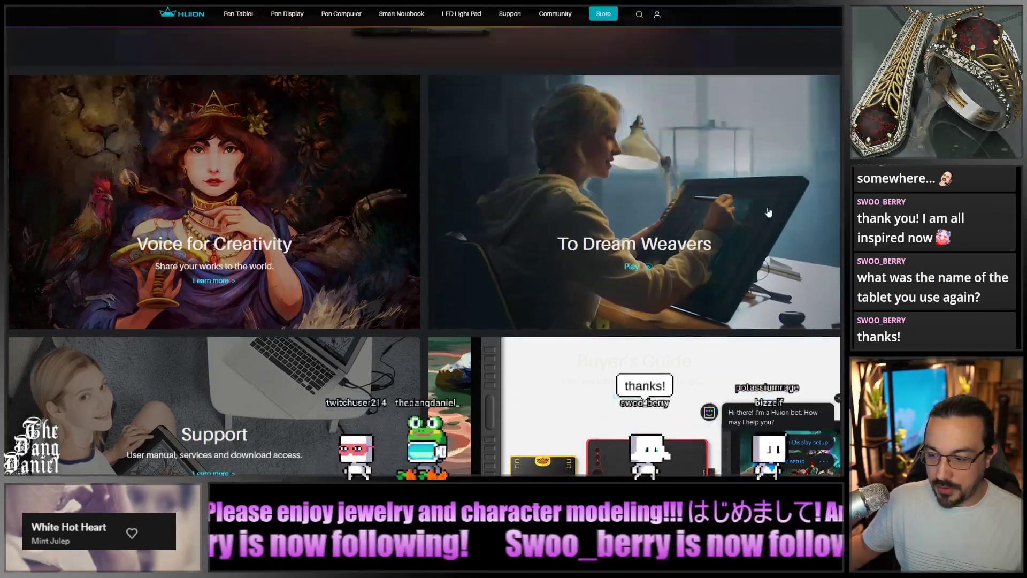
pyautogui.scroll(-5, 443, 212)
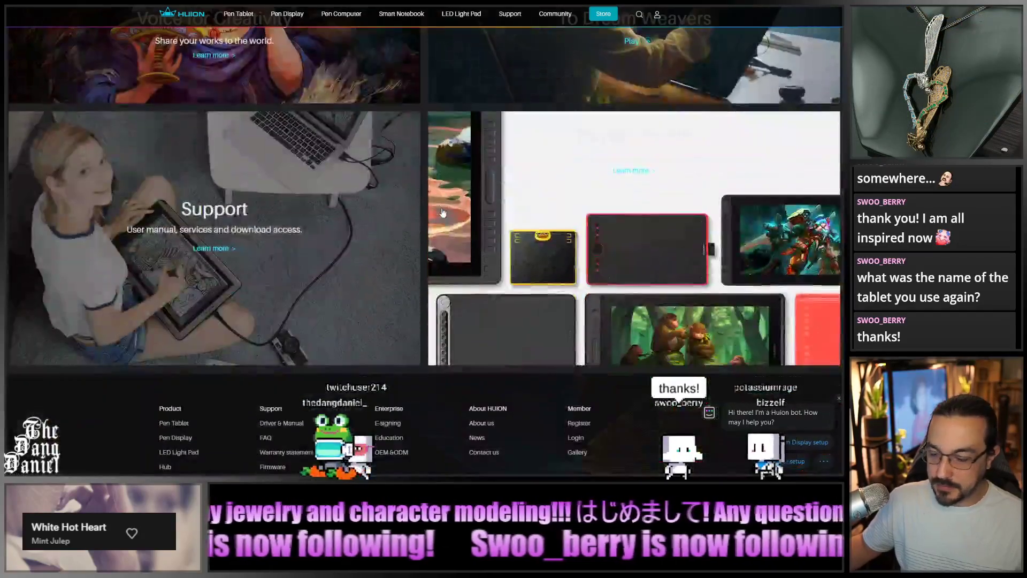
pyautogui.click(546, 179)
# Page through the second and third pages of pen tablet models
pyautogui.scroll(-5, 618, 185)
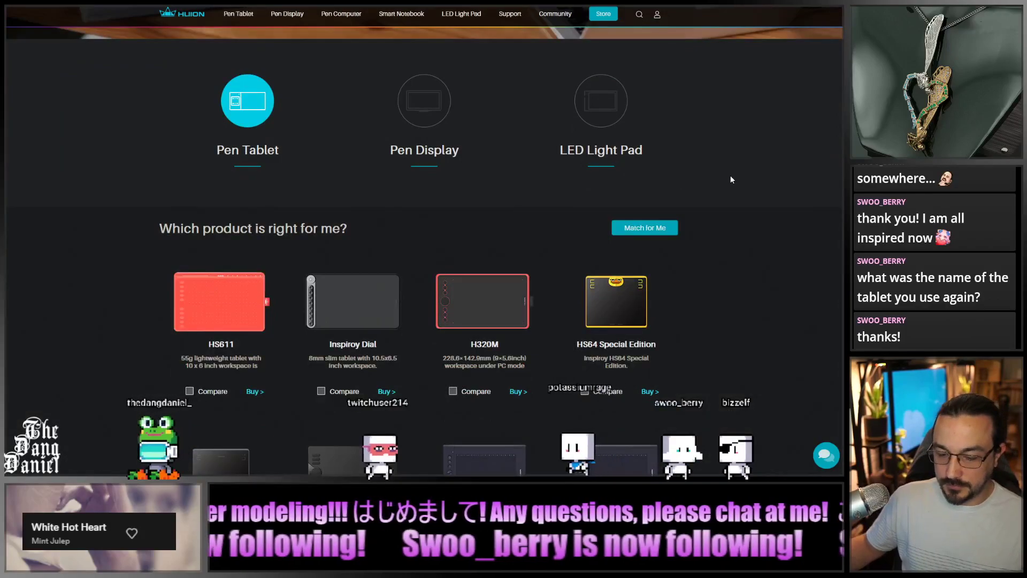
pyautogui.scroll(-8, 730, 177)
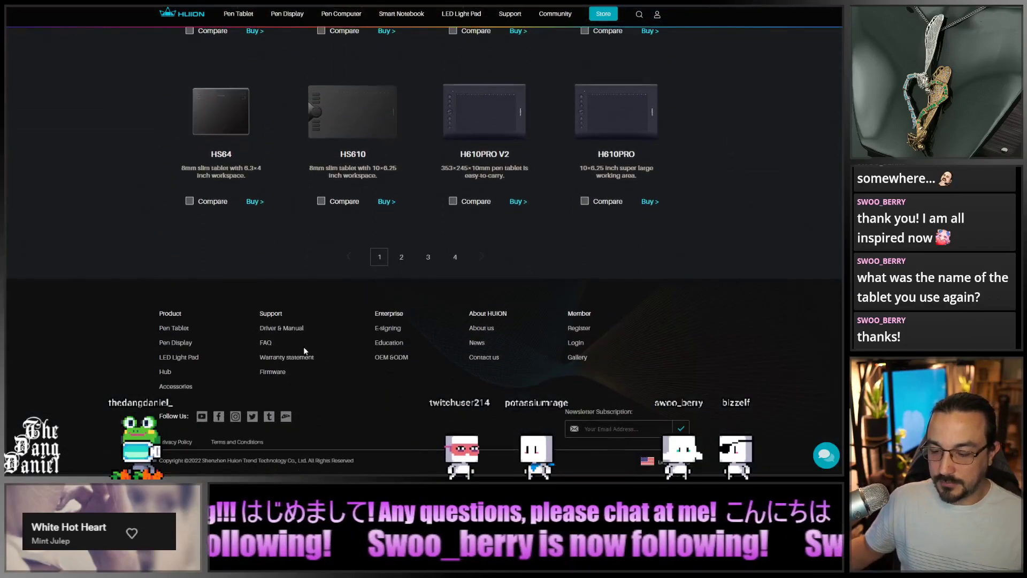
pyautogui.click(401, 257)
pyautogui.scroll(-5, 717, 270)
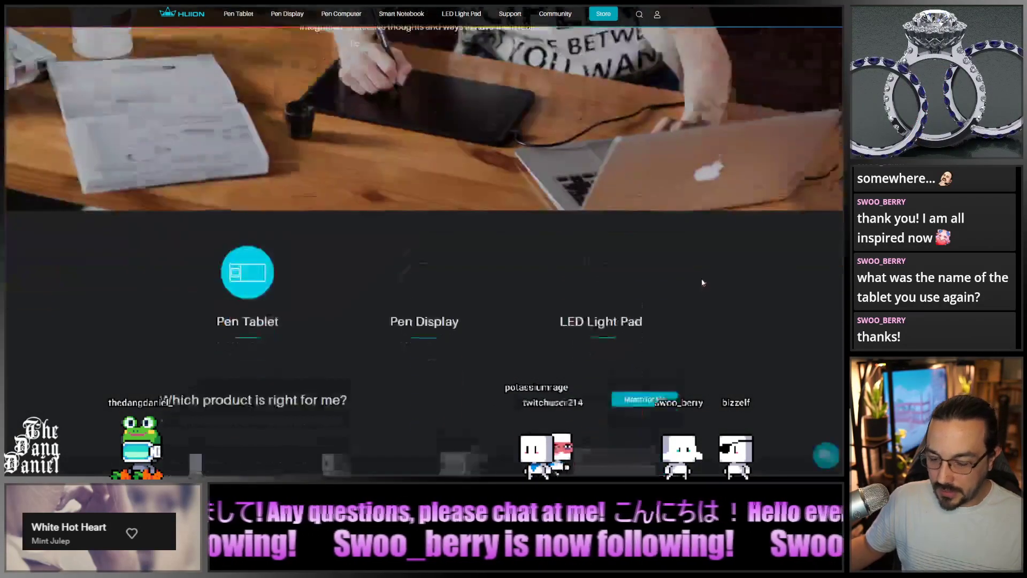
pyautogui.scroll(-3, 711, 274)
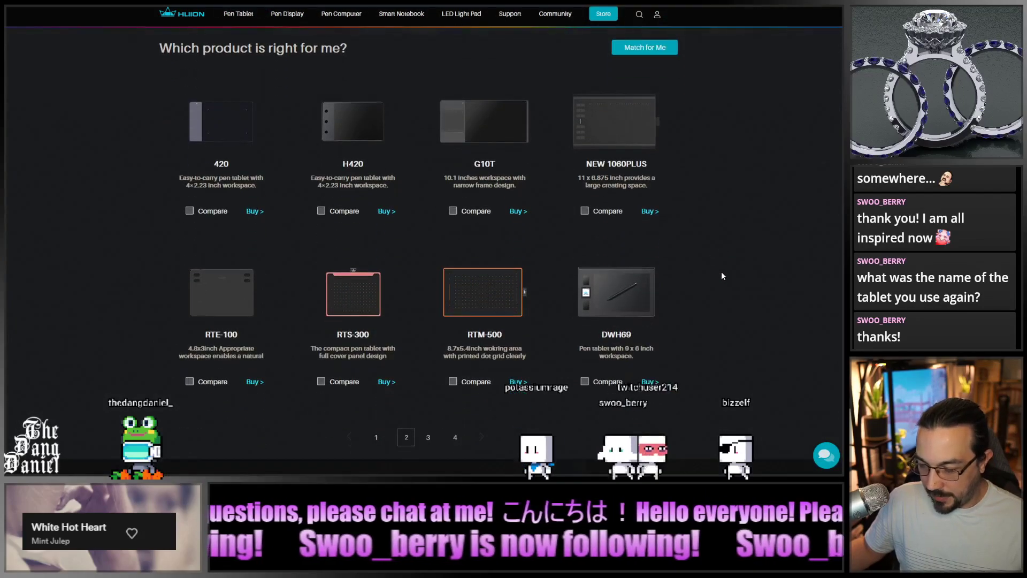
pyautogui.click(428, 437)
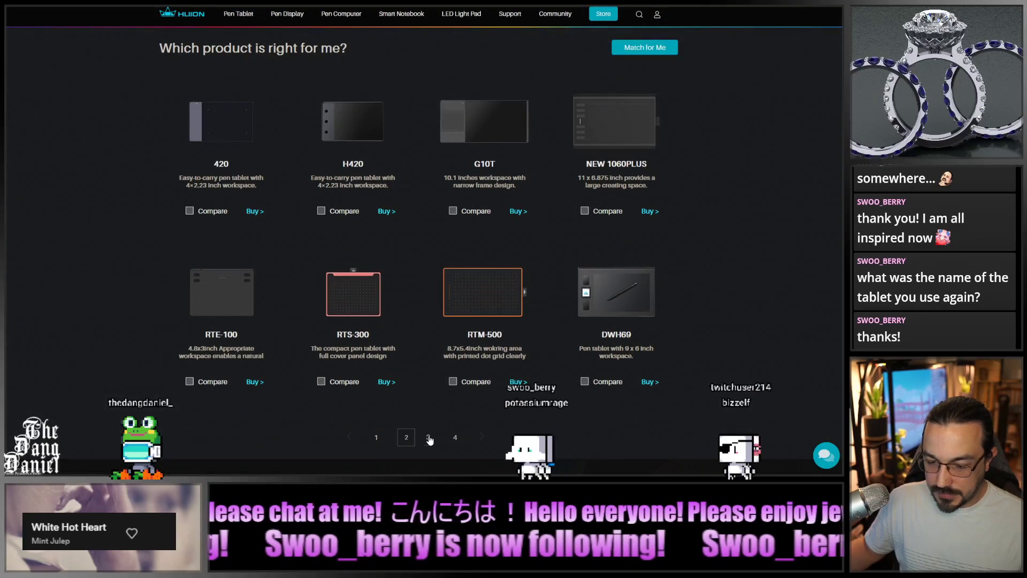
pyautogui.scroll(-3, 699, 299)
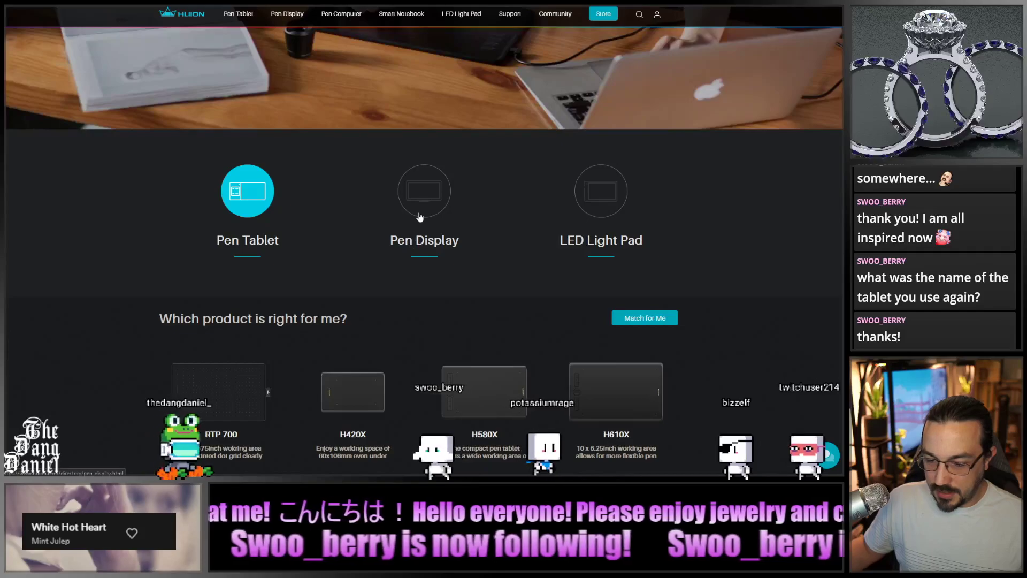
# Switch to Pen Display models and open the Kamvas Pro 20 (2019) store page
pyautogui.click(423, 207)
pyautogui.scroll(-5, 721, 207)
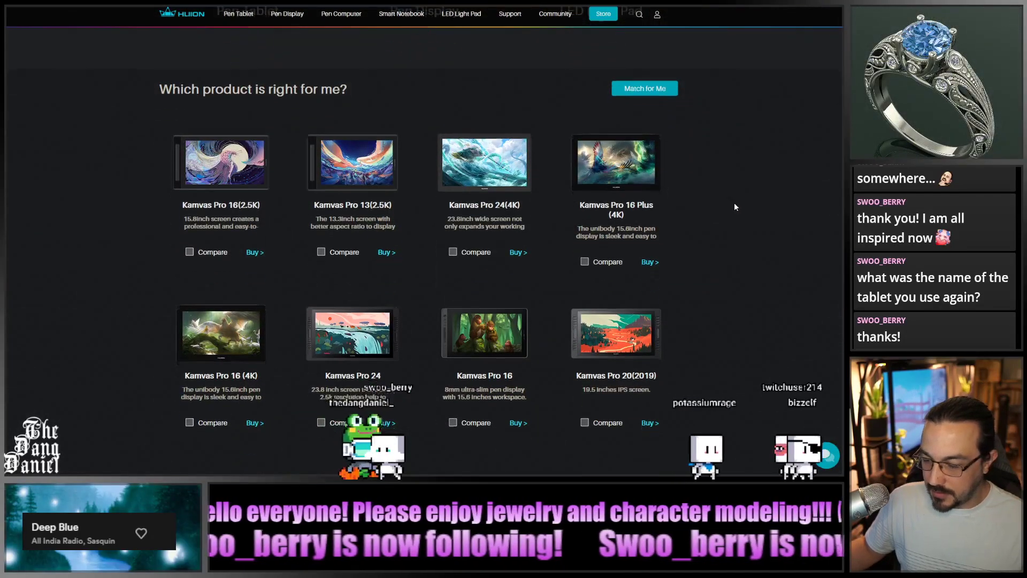
pyautogui.scroll(-2, 735, 207)
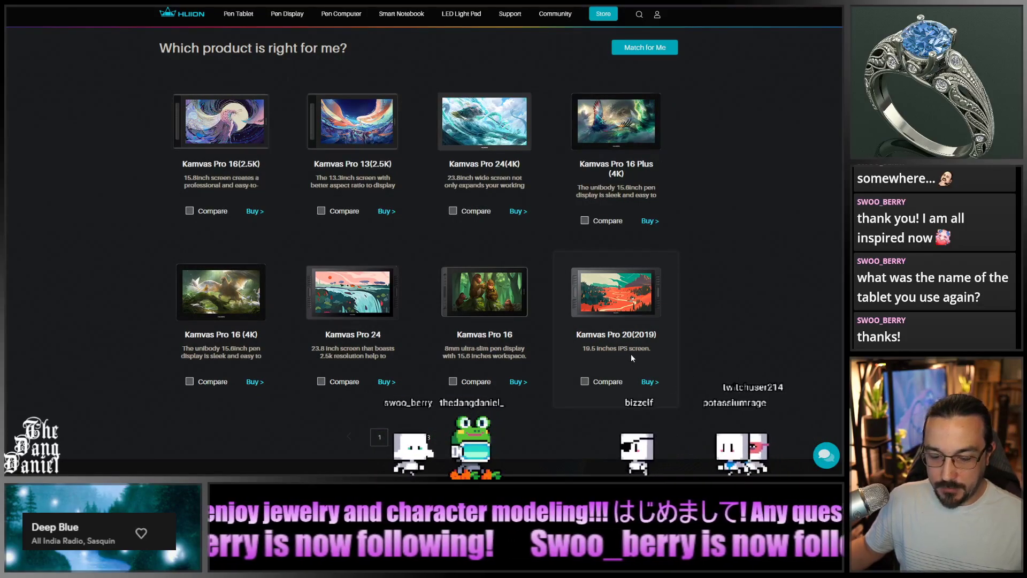
pyautogui.click(649, 381)
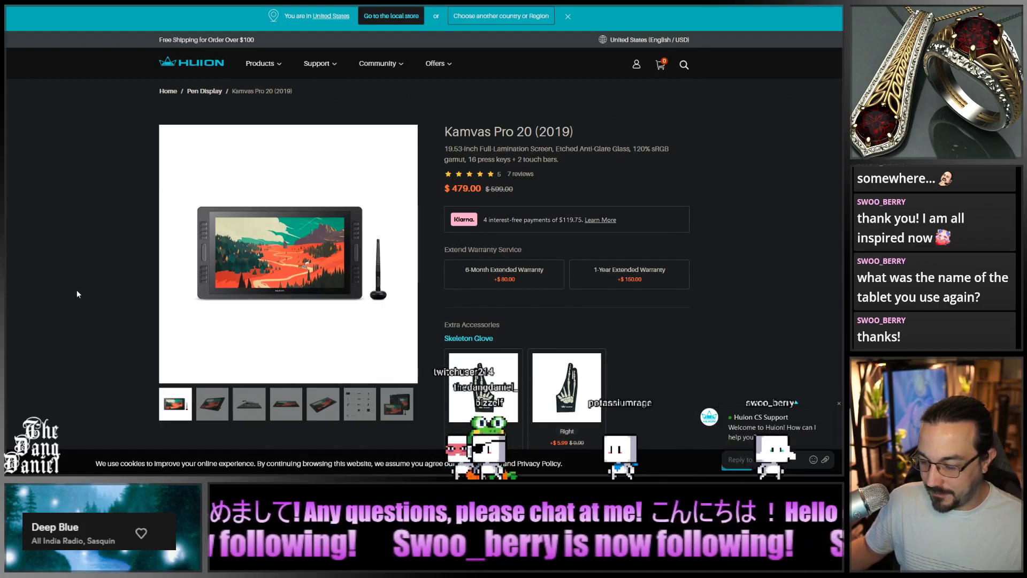
# Scroll the Kamvas Pro 20 page, exit full screen, and return to the pen display list
pyautogui.scroll(-1, 227, 184)
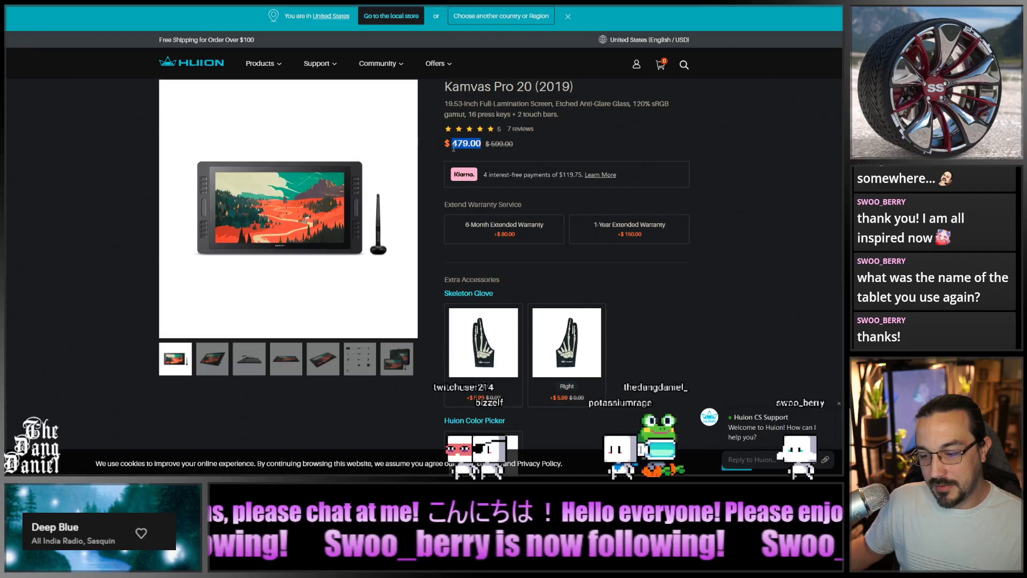
pyautogui.scroll(-10, 100, 268)
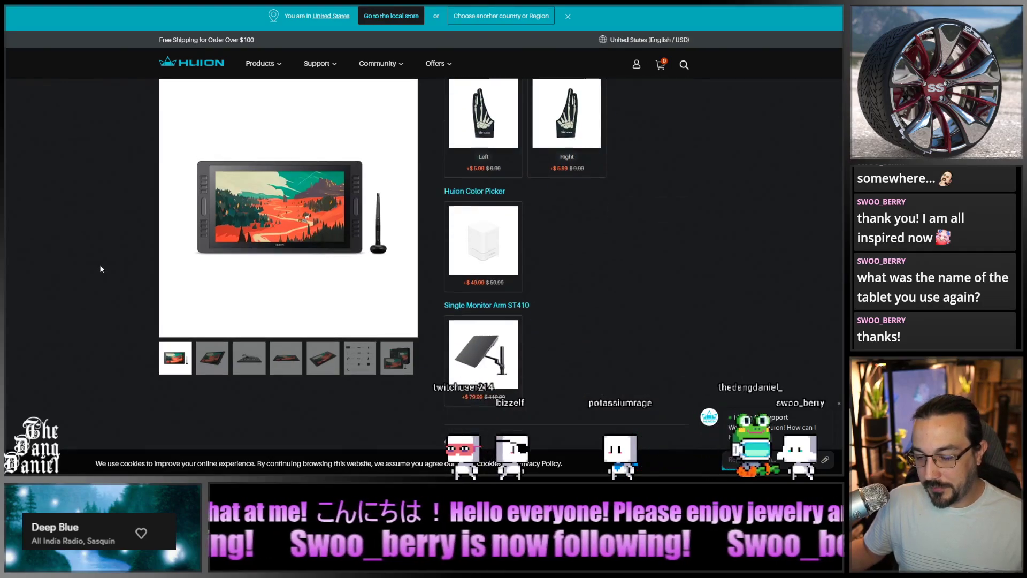
pyautogui.scroll(4, 100, 269)
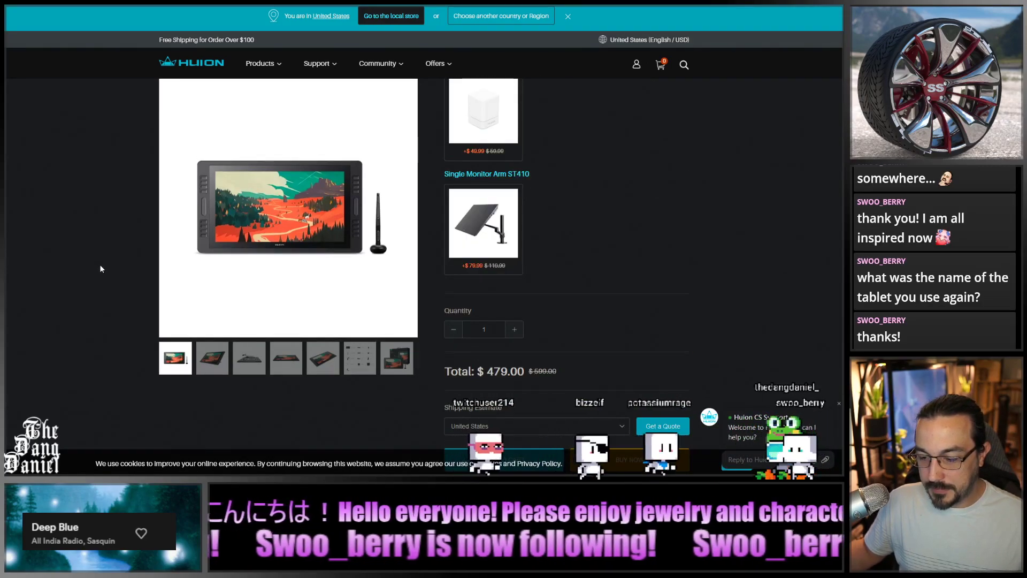
pyautogui.scroll(1, 100, 268)
pyautogui.scroll(3, 100, 269)
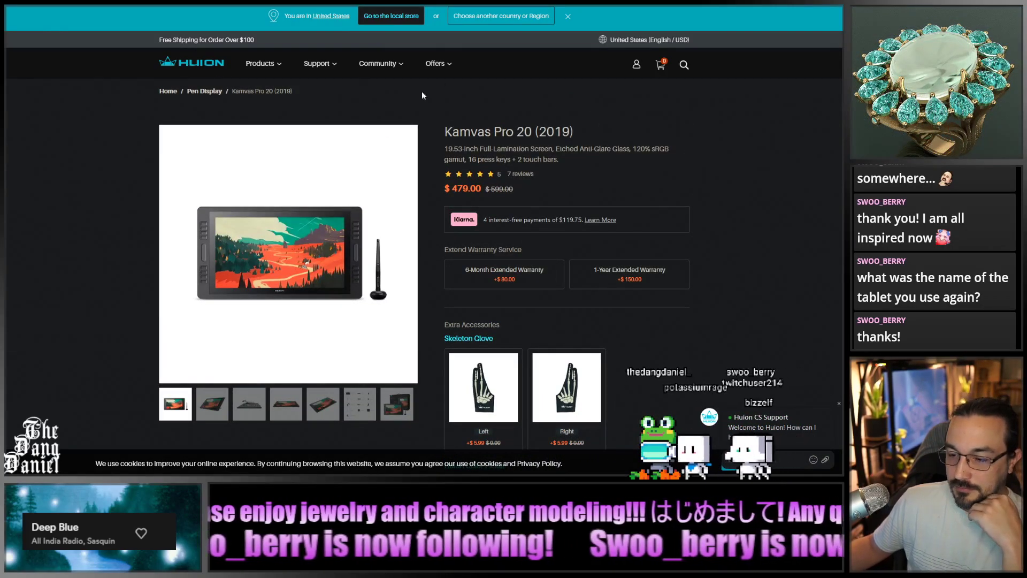
pyautogui.moveTo(267, 77)
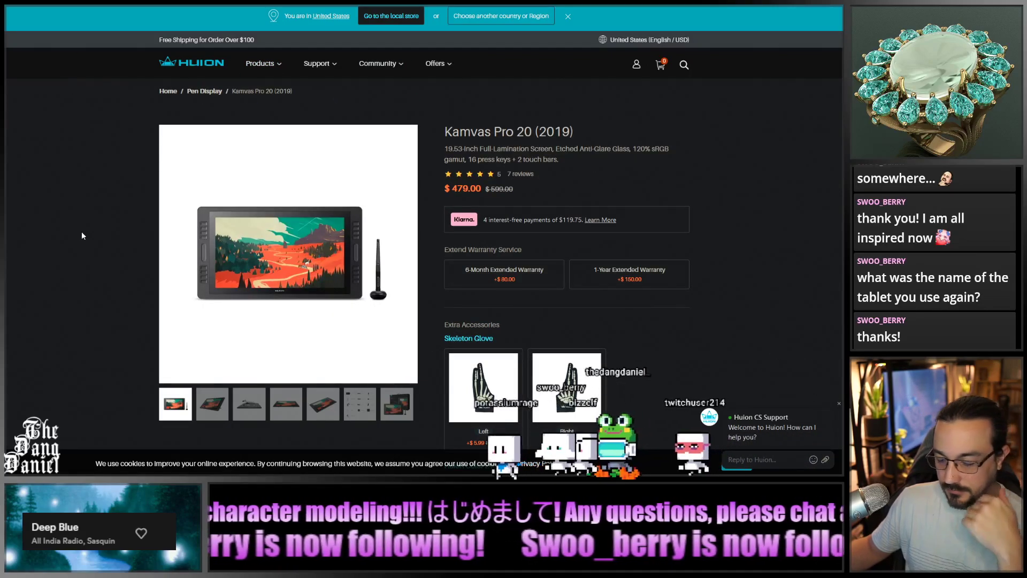
pyautogui.press('F11')
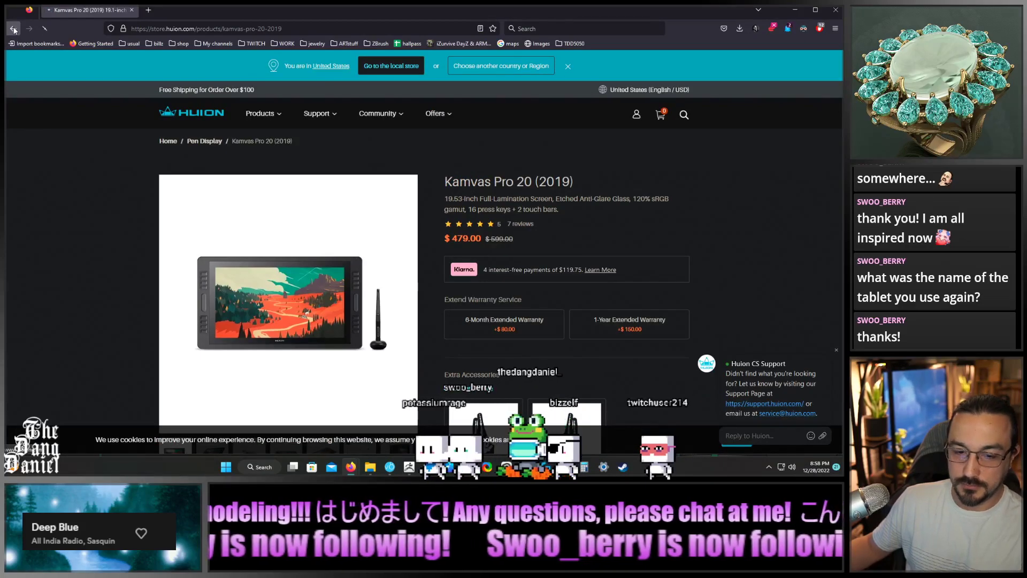
pyautogui.click(14, 26)
# Browse the fourth, third and second pages of pen display models
pyautogui.scroll(-3, 279, 277)
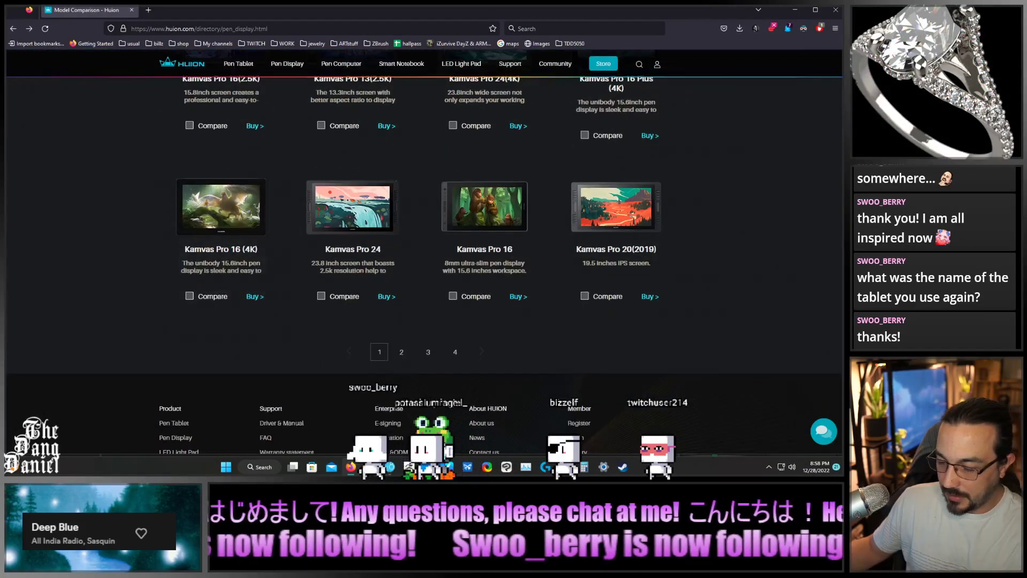
pyautogui.click(454, 352)
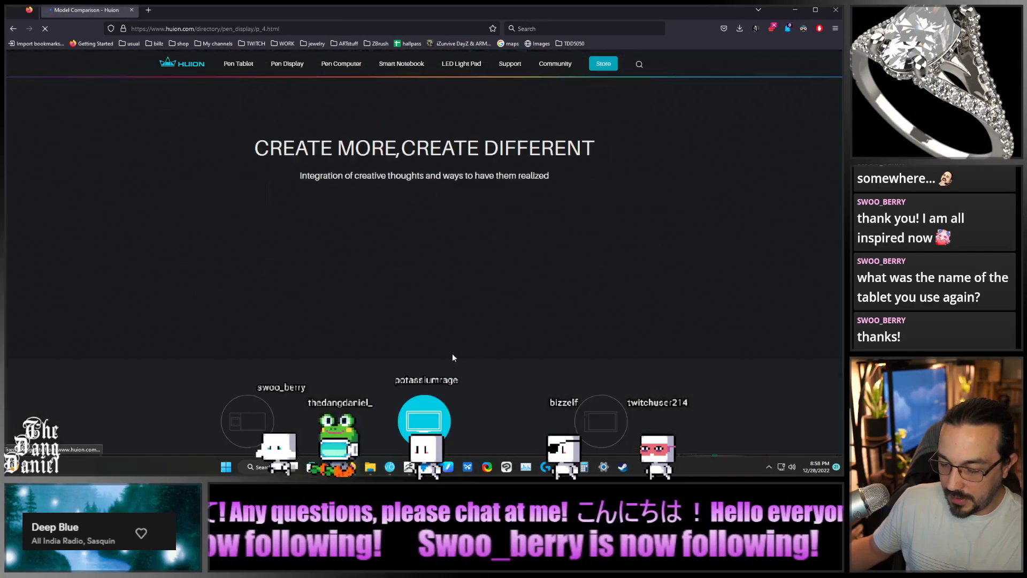
pyautogui.scroll(-3, 719, 298)
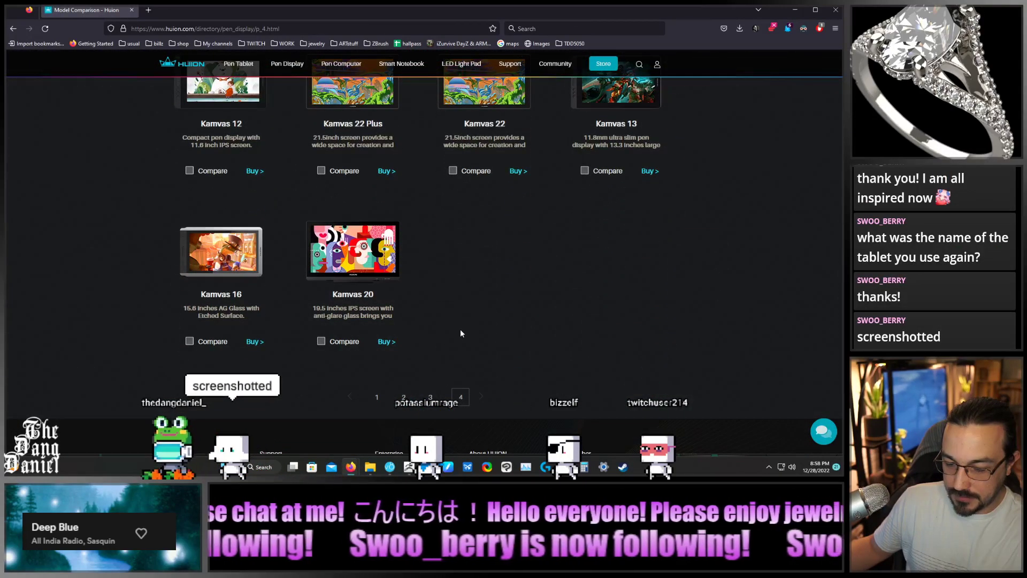
pyautogui.scroll(1, 528, 352)
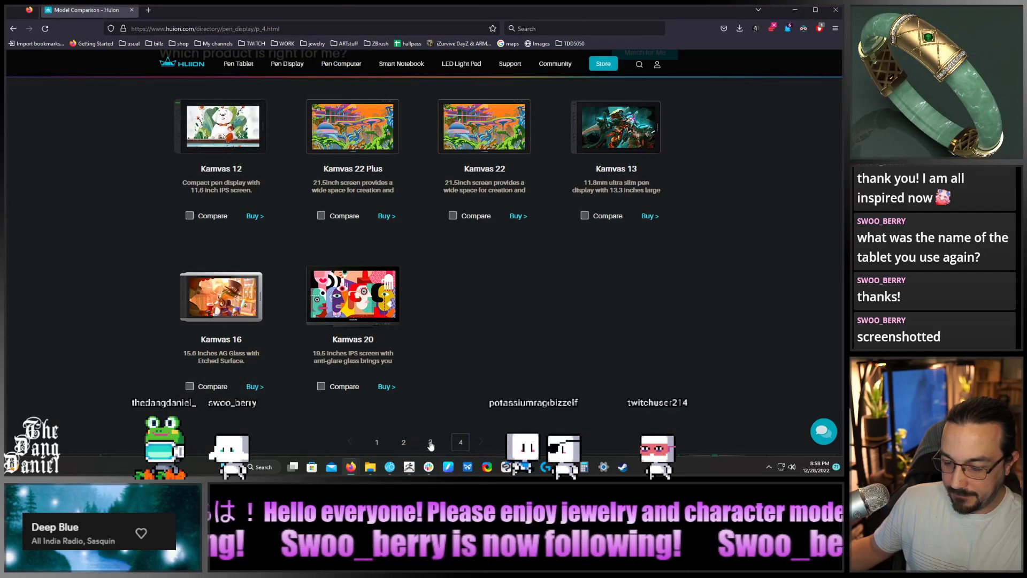
pyautogui.click(431, 443)
pyautogui.scroll(-10, 621, 343)
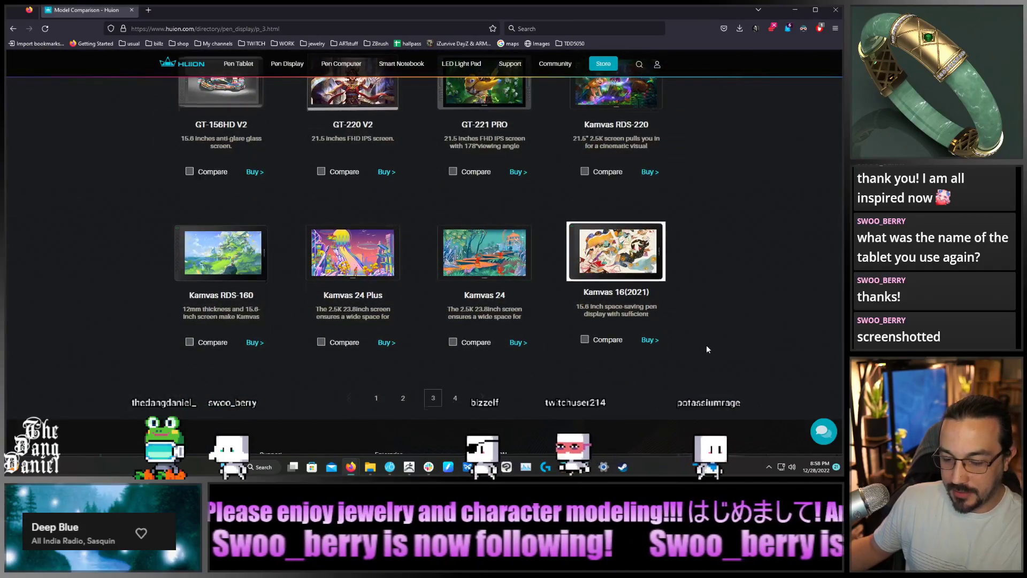
pyautogui.scroll(1, 709, 363)
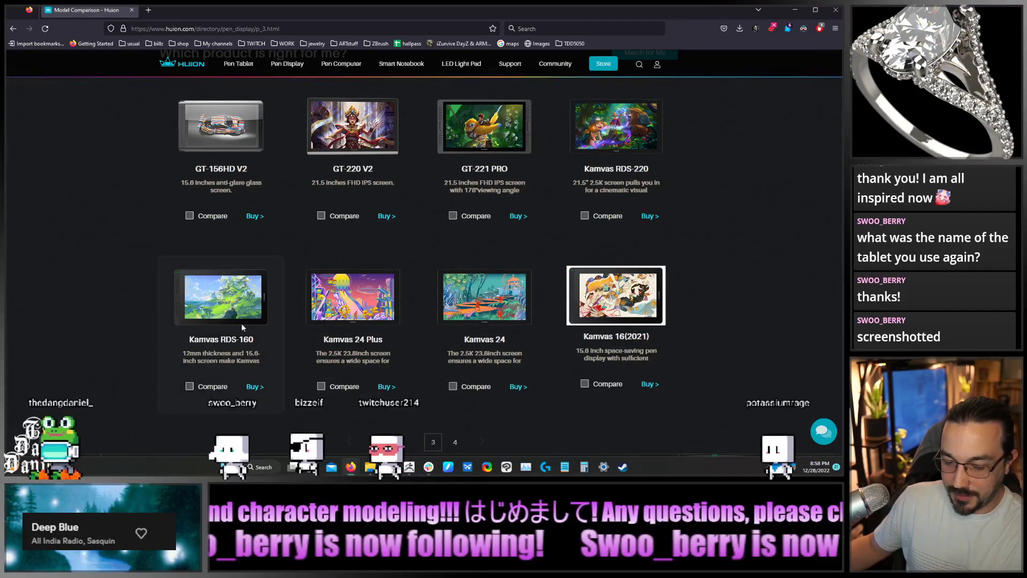
pyautogui.scroll(1, 144, 326)
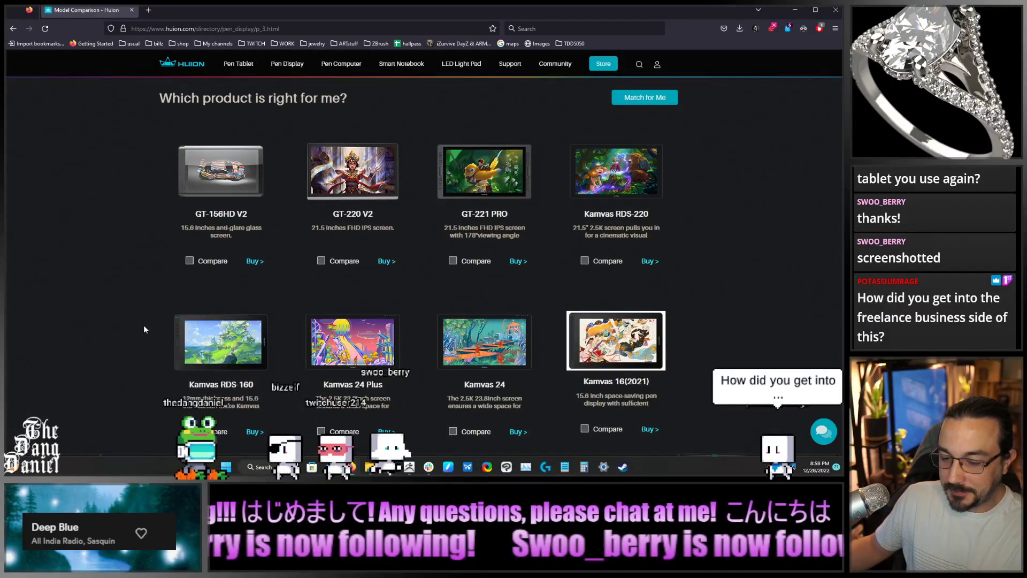
pyautogui.scroll(-3, 143, 326)
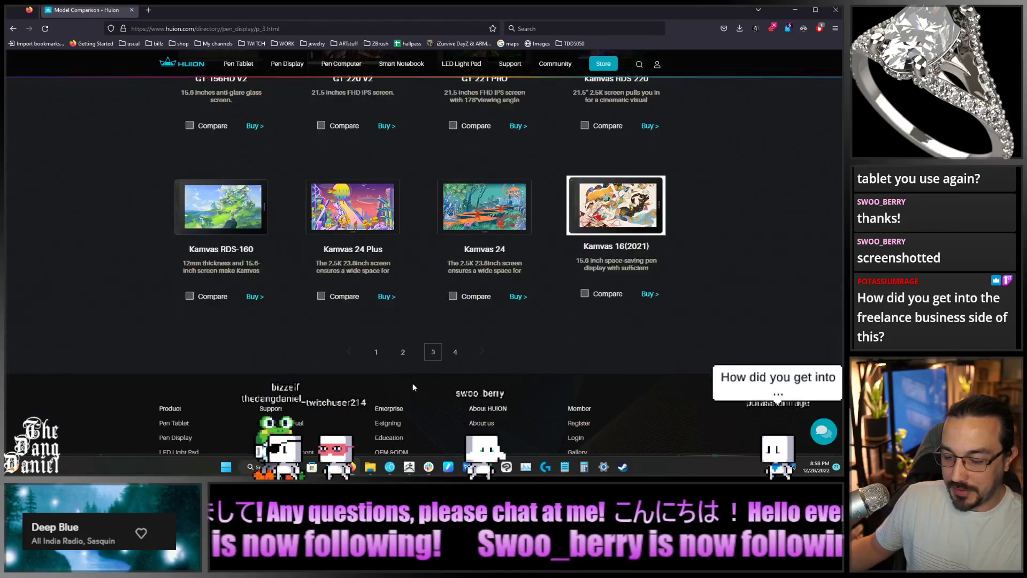
pyautogui.click(404, 355)
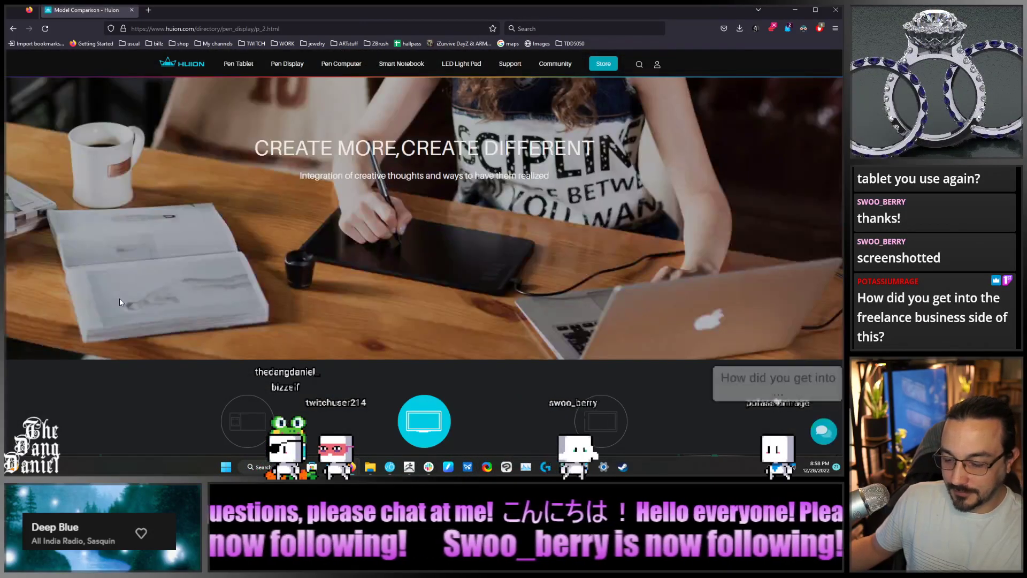
# Go to the third pen display page and open the Kamvas 24 Plus Buy link
pyautogui.scroll(-2, 119, 302)
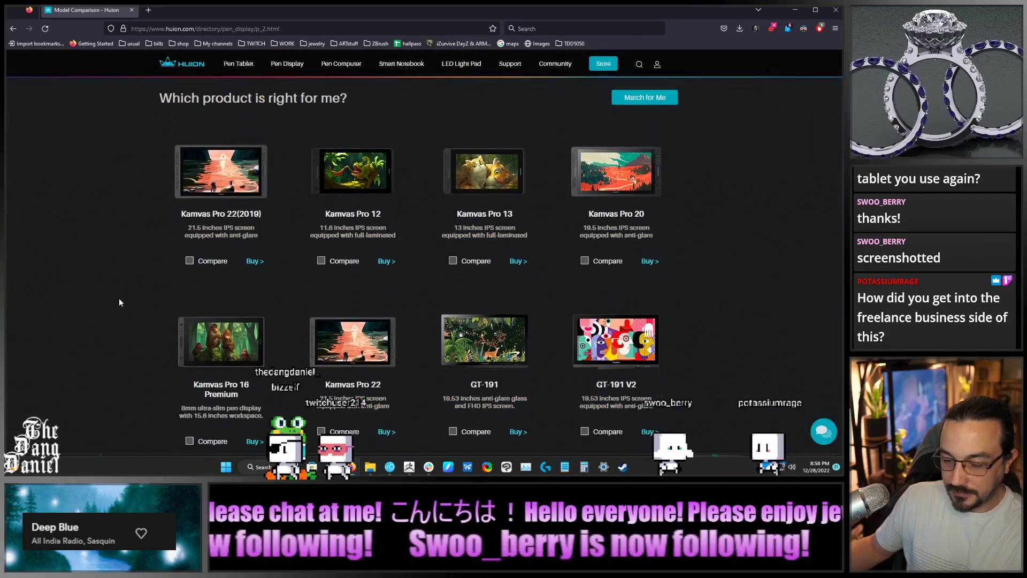
pyautogui.scroll(-1, 120, 302)
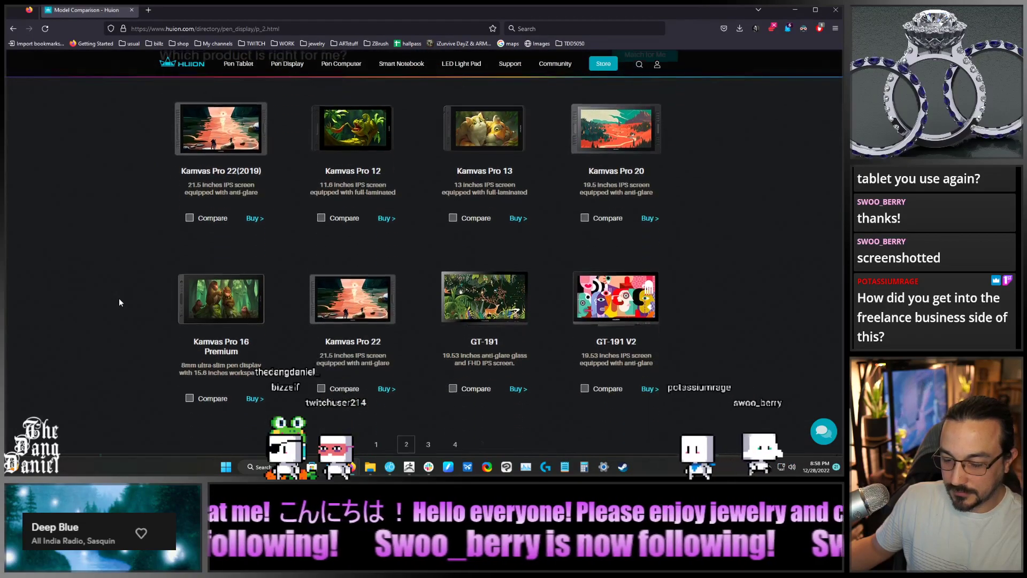
pyautogui.scroll(-1, 119, 303)
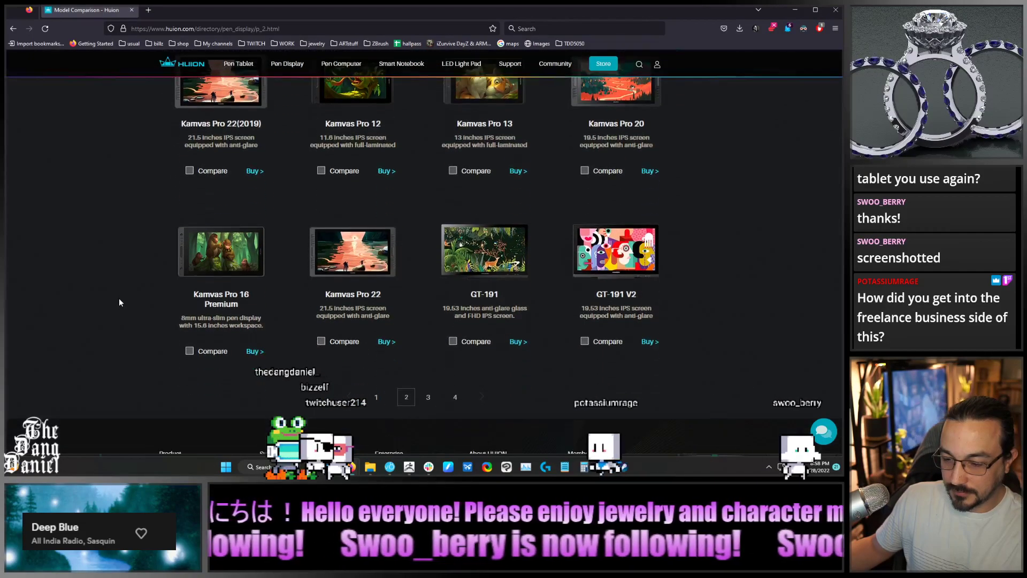
pyautogui.click(428, 397)
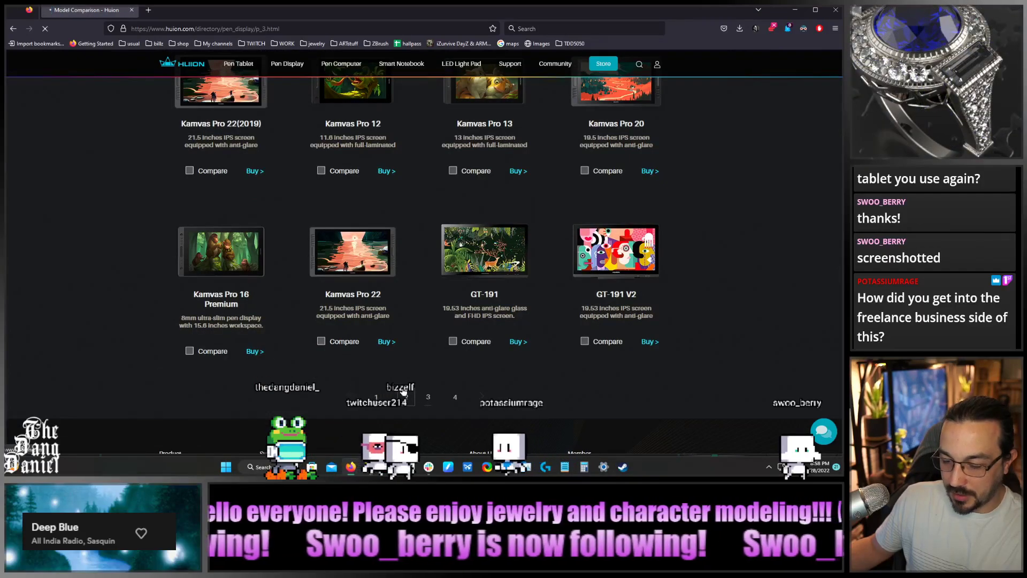
pyautogui.scroll(-6, 136, 319)
pyautogui.scroll(-4, 137, 319)
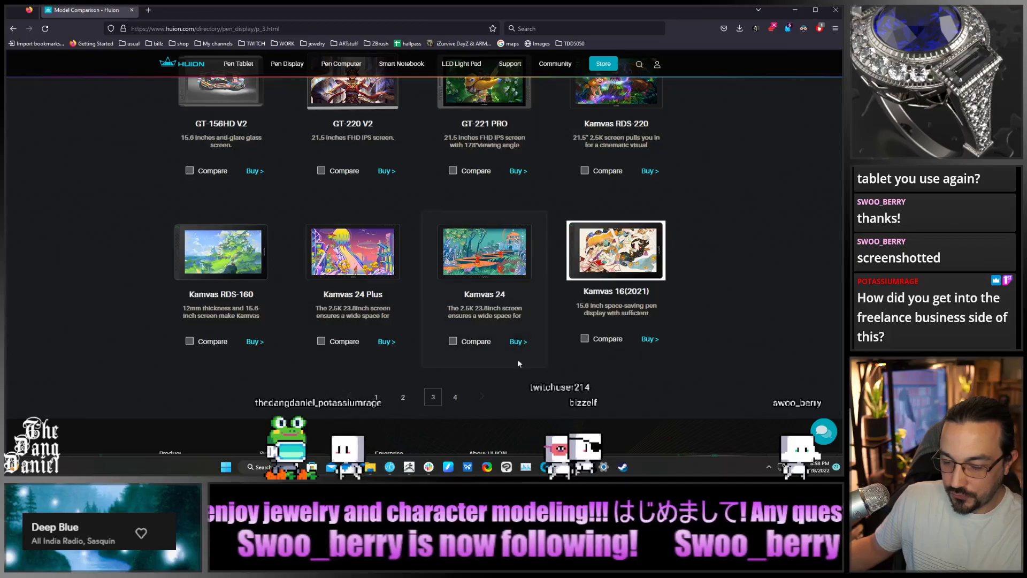
pyautogui.click(386, 342)
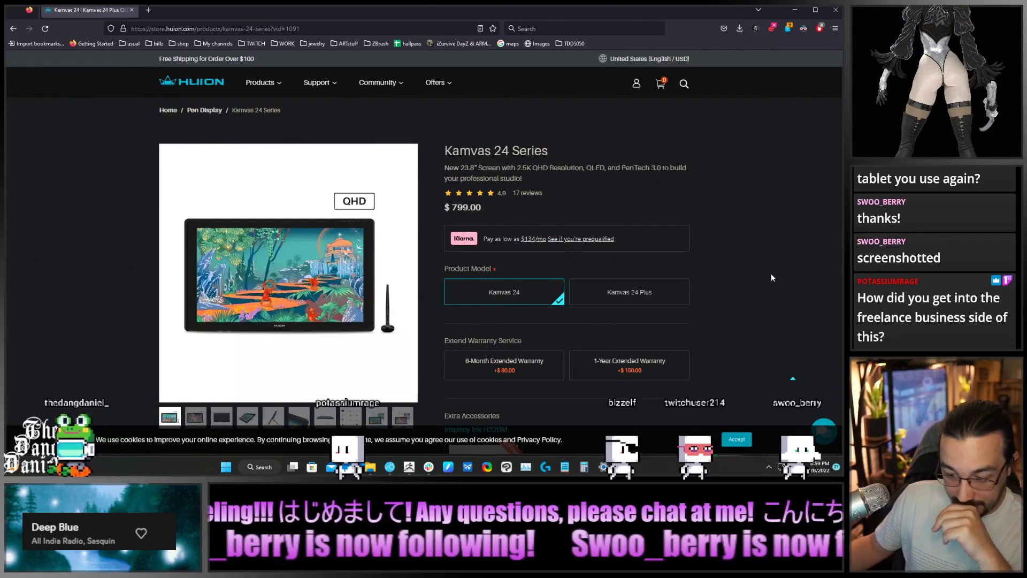
# Choose the Kamvas 24 Plus model at $899 and scroll through the accessories
pyautogui.scroll(-2, 771, 274)
pyautogui.click(630, 249)
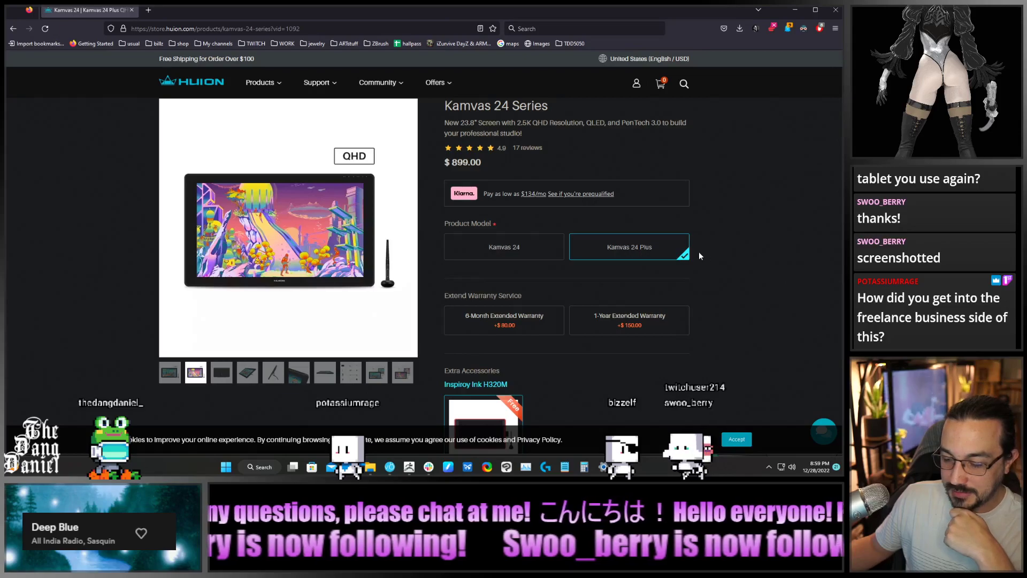
pyautogui.scroll(-5, 721, 259)
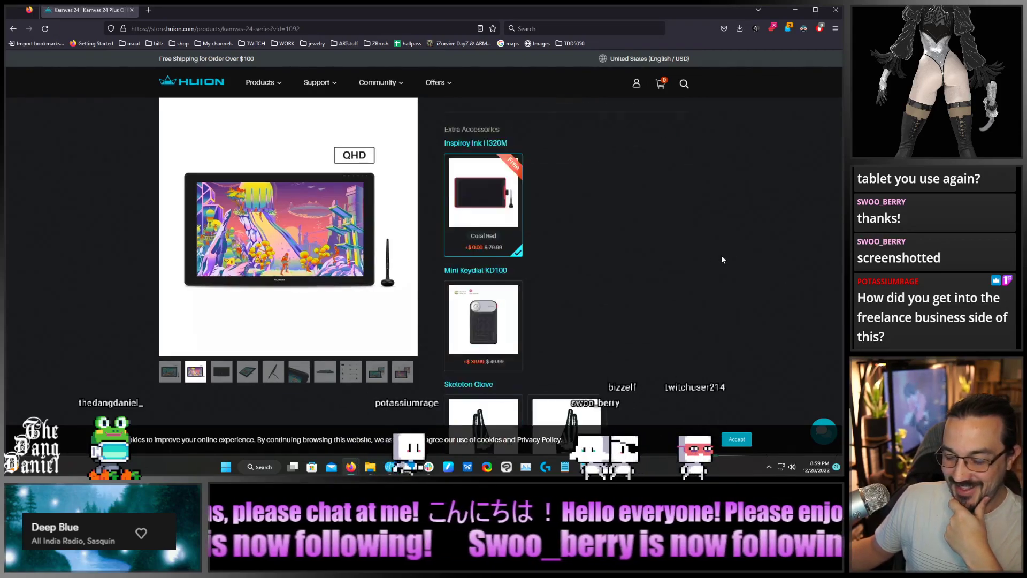
pyautogui.scroll(2, 721, 256)
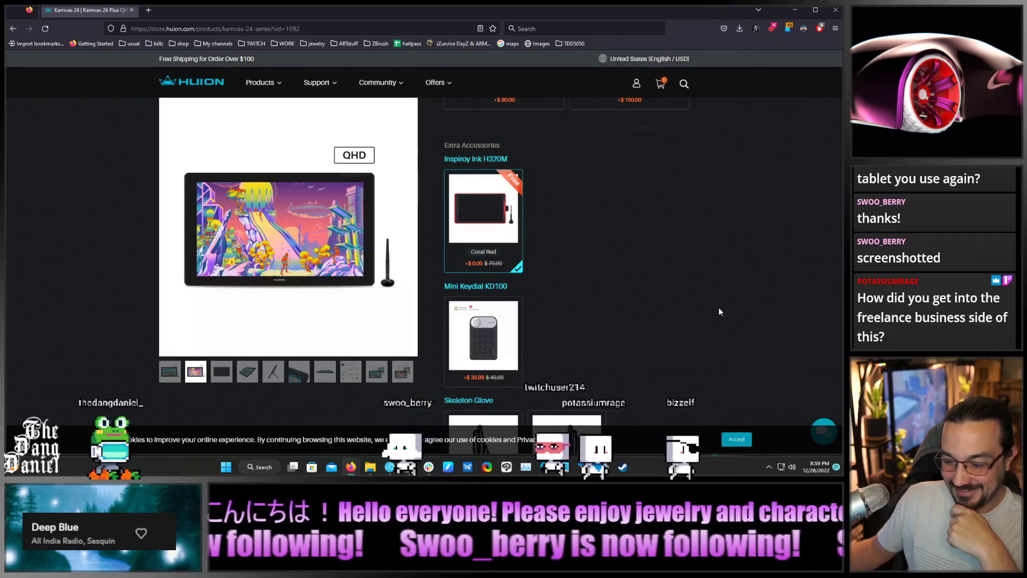
pyautogui.scroll(-5, 737, 304)
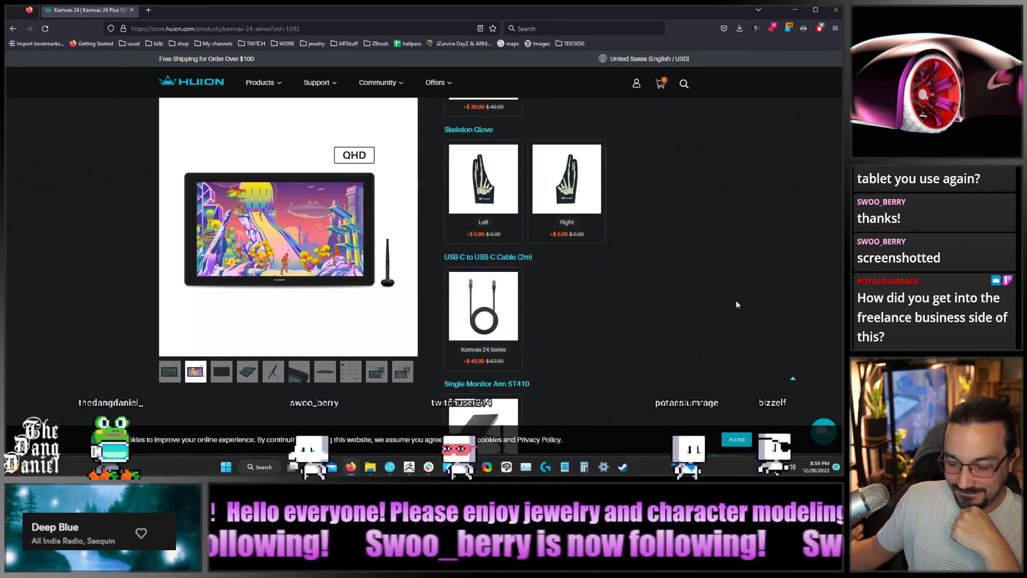
# Look through the gallery photos: back, side, package contents, box and main QHD views
pyautogui.click(219, 374)
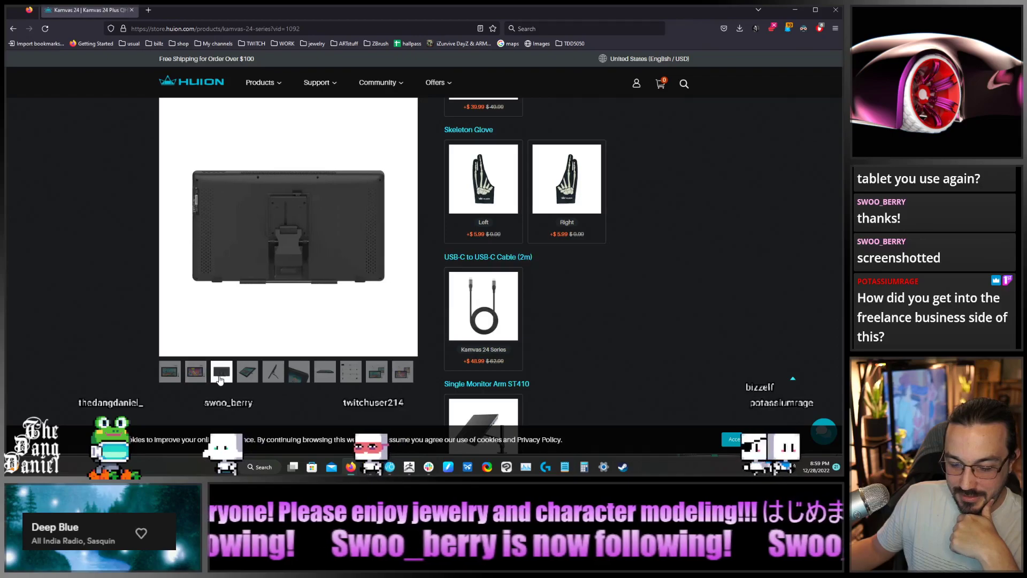
pyautogui.click(247, 373)
pyautogui.click(272, 374)
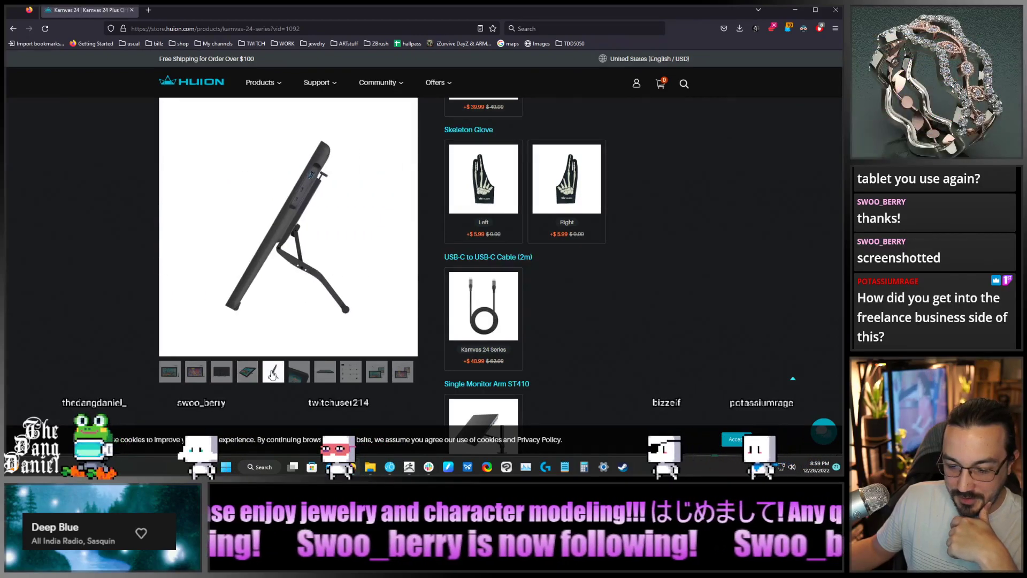
pyautogui.click(225, 376)
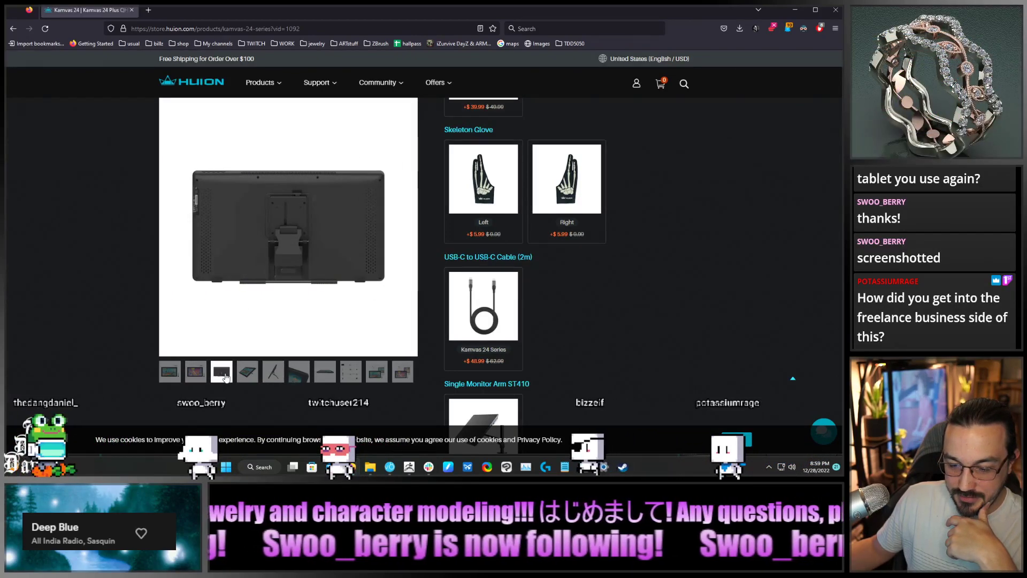
pyautogui.click(344, 381)
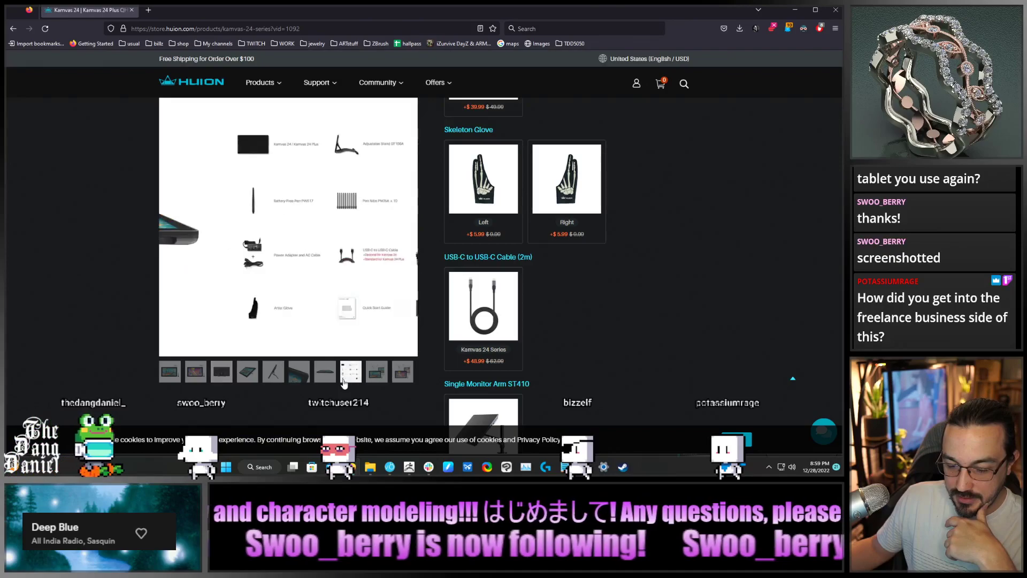
pyautogui.click(377, 377)
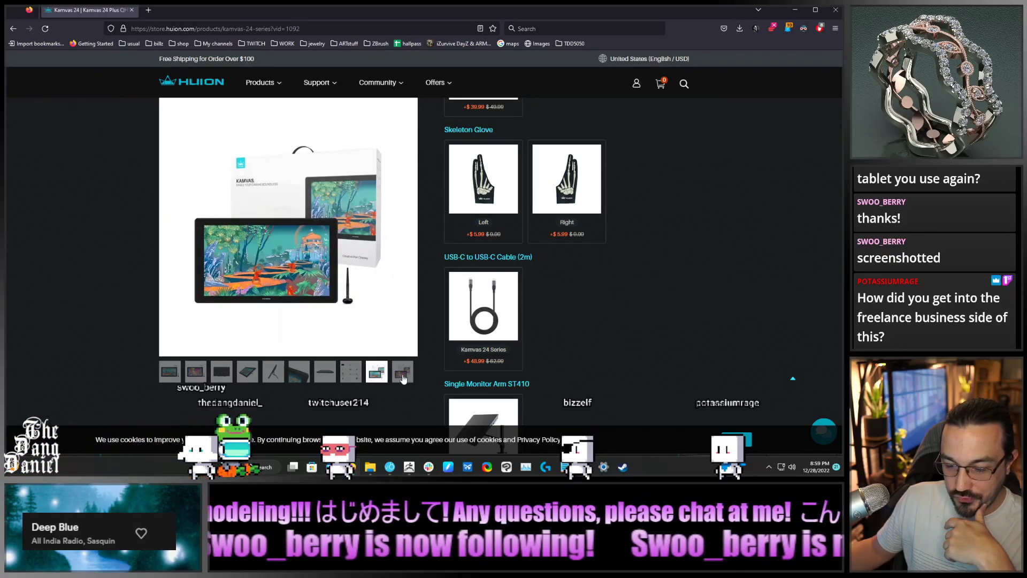
pyautogui.click(403, 375)
pyautogui.click(179, 377)
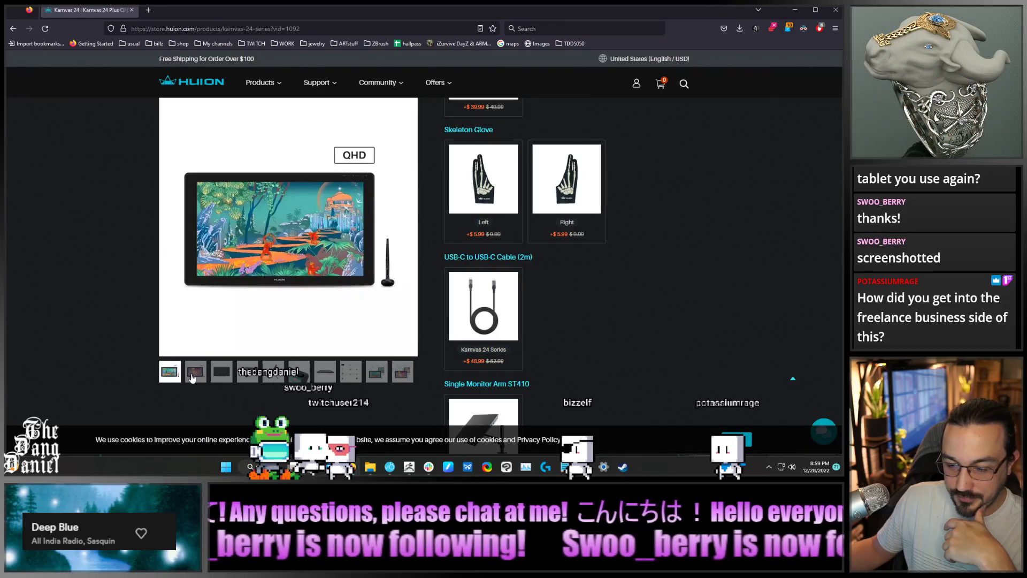
pyautogui.click(192, 376)
# Read through the Kamvas 24 Product Details down to the colour gamut comparison
pyautogui.scroll(-1, 107, 305)
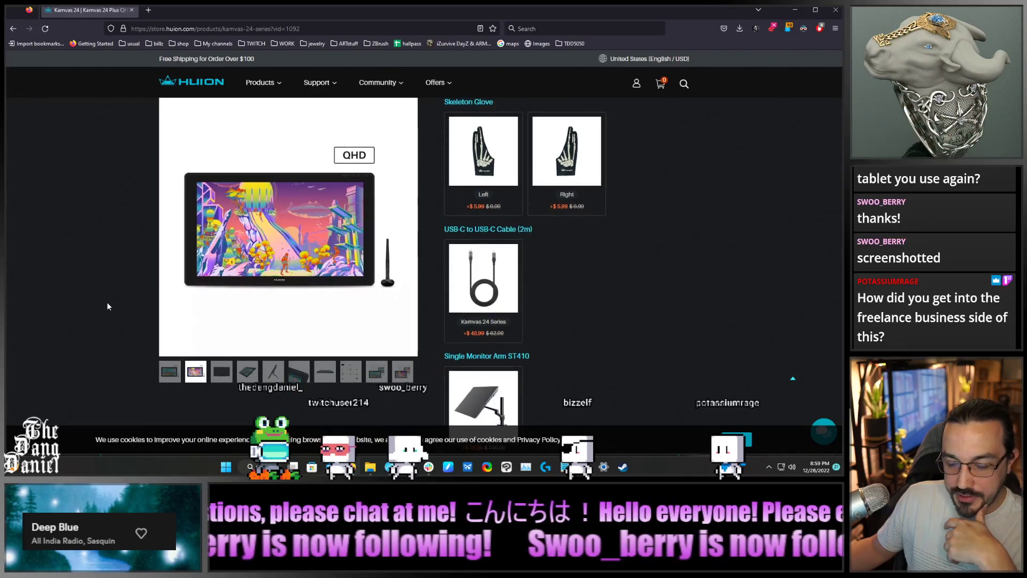
pyautogui.scroll(-5, 107, 305)
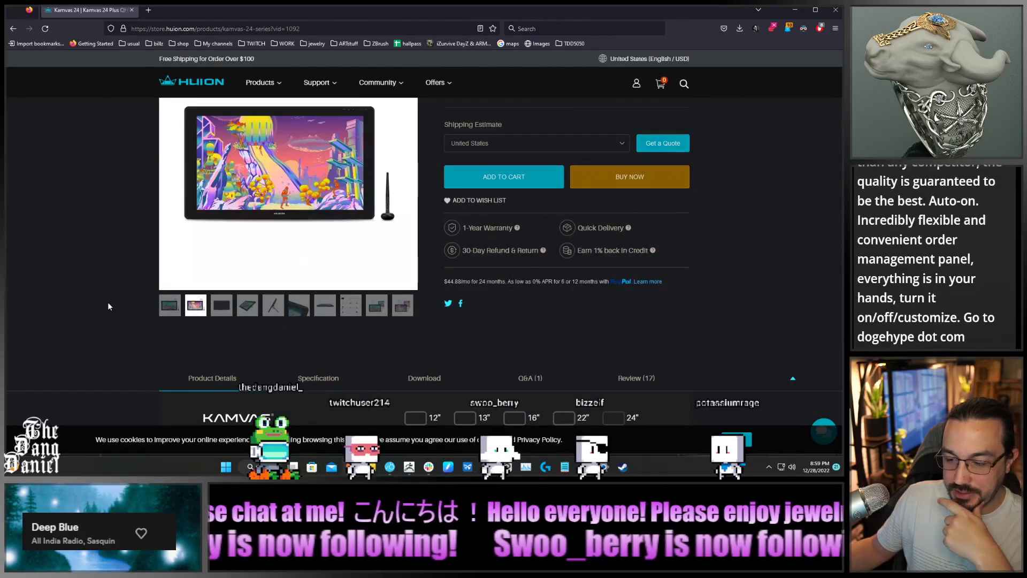
pyautogui.scroll(-3, 108, 304)
pyautogui.scroll(-1, 108, 304)
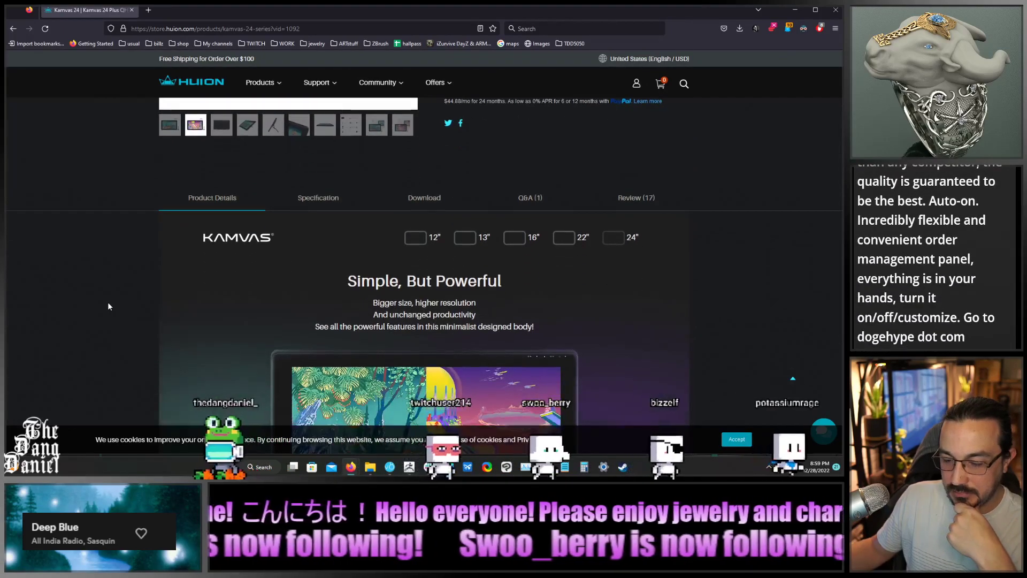
pyautogui.scroll(-5, 108, 306)
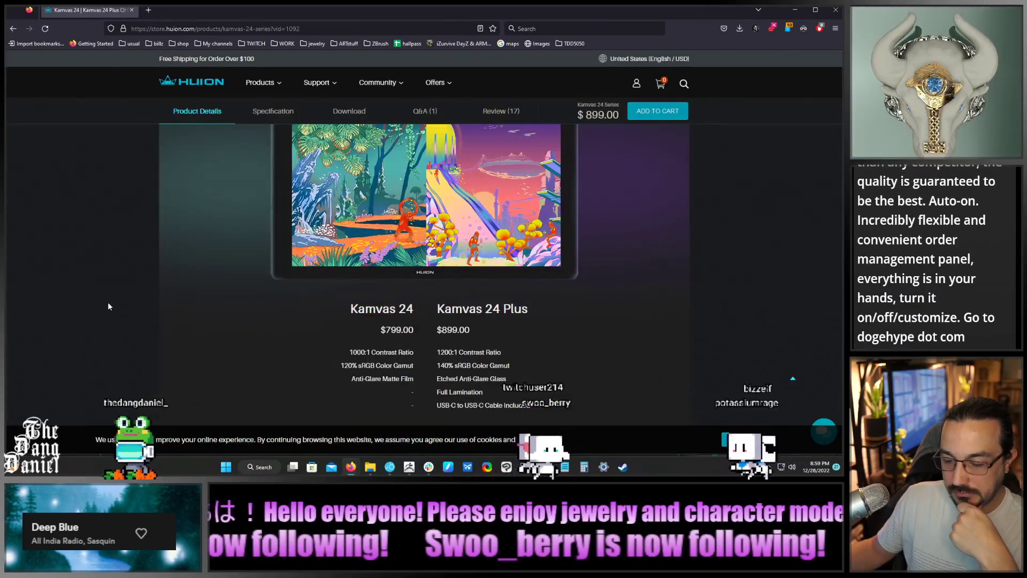
pyautogui.scroll(-3, 108, 306)
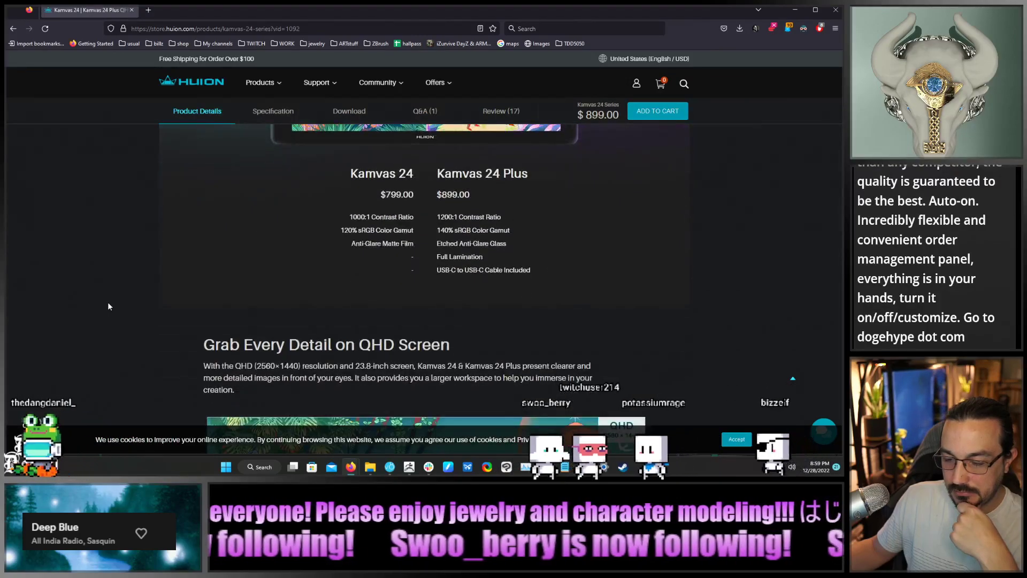
pyautogui.scroll(-4, 108, 306)
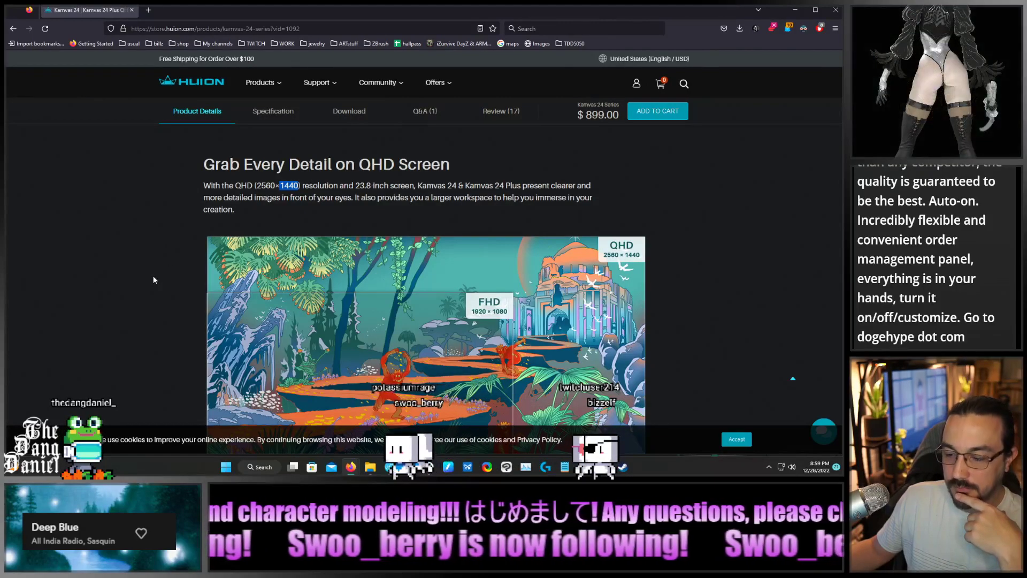
pyautogui.scroll(-1, 153, 277)
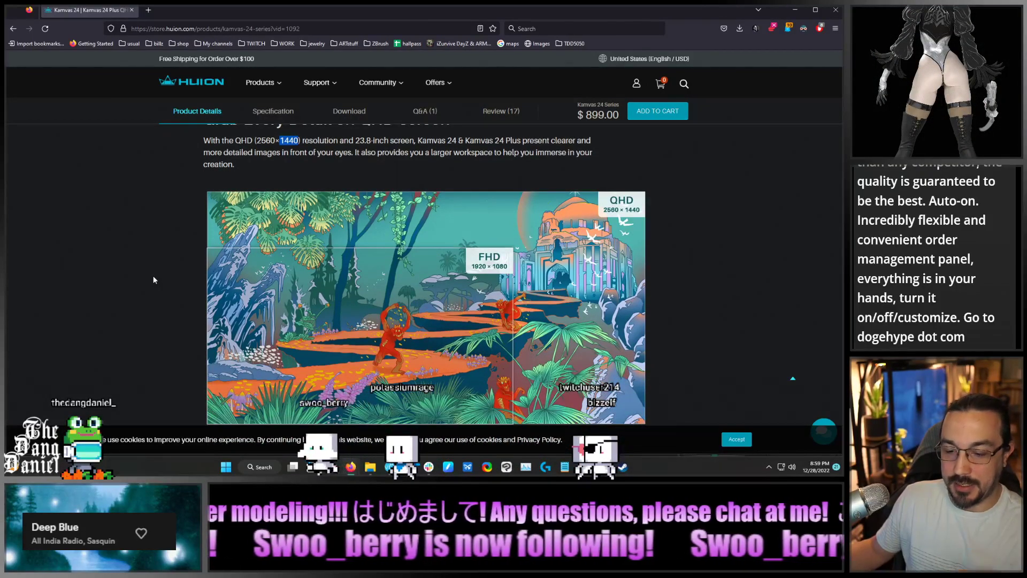
pyautogui.scroll(1, 161, 294)
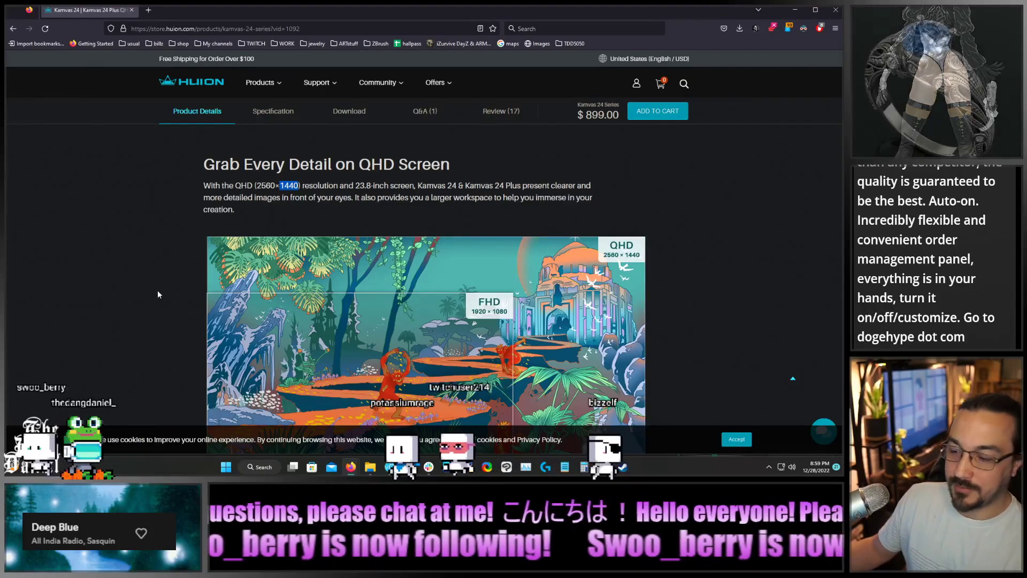
pyautogui.scroll(-8, 161, 289)
pyautogui.scroll(-3, 165, 290)
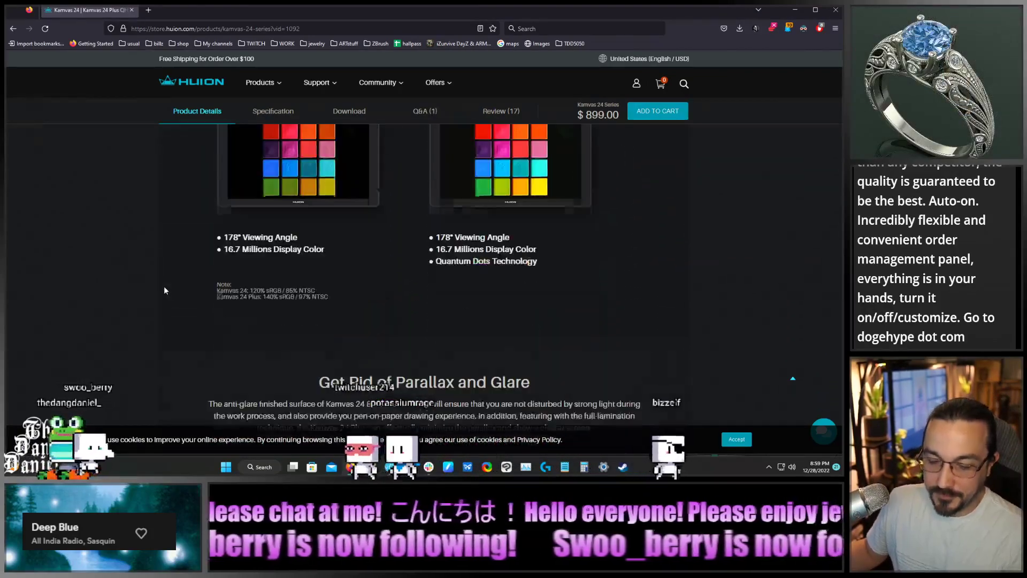
pyautogui.scroll(4, 165, 290)
# Restore the Firefox window and close it, bringing ZBrush back into view
pyautogui.scroll(-3, 164, 289)
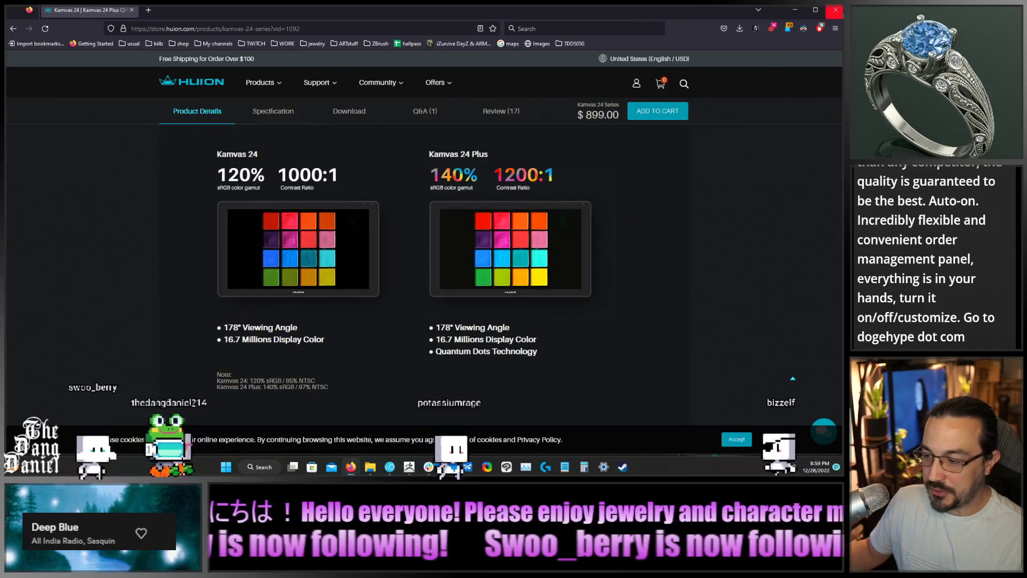
pyautogui.moveTo(641, 12); pyautogui.dragTo(610, 66)
pyautogui.click(793, 65)
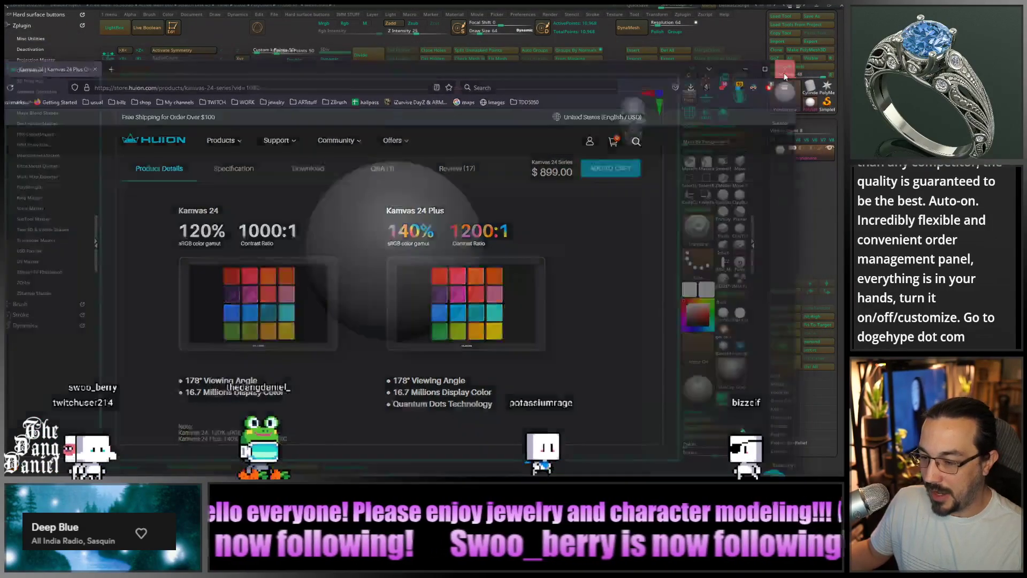
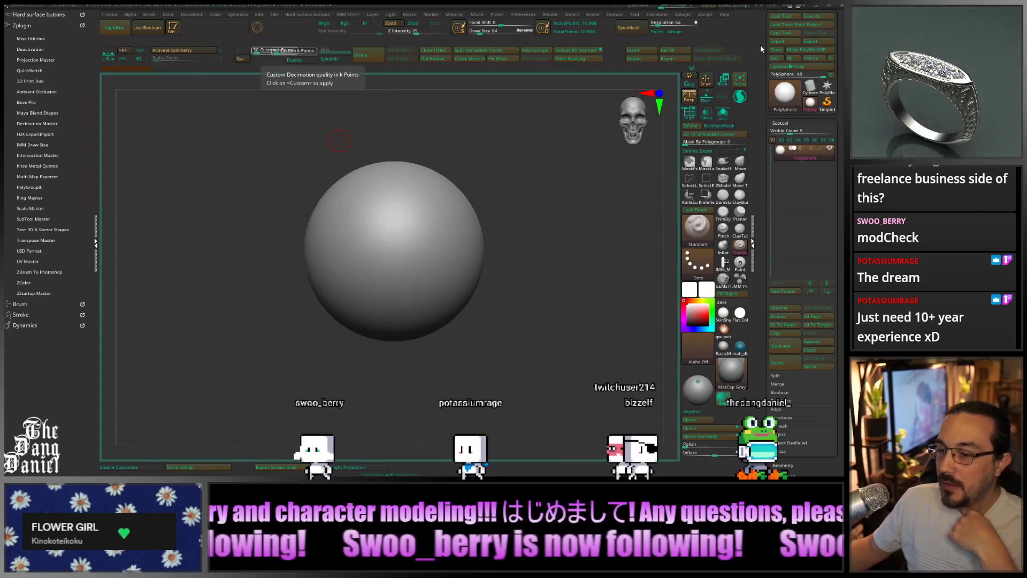
# Import the pendant photo IMG_4698 from 2022 > BISHER 2059 as a texture
pyautogui.click(614, 14)
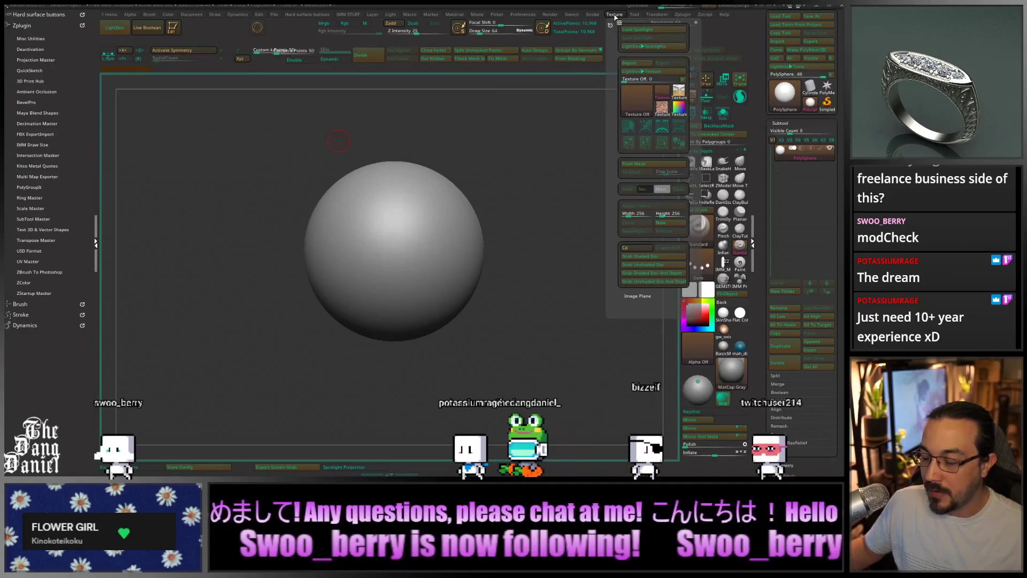
pyautogui.click(629, 65)
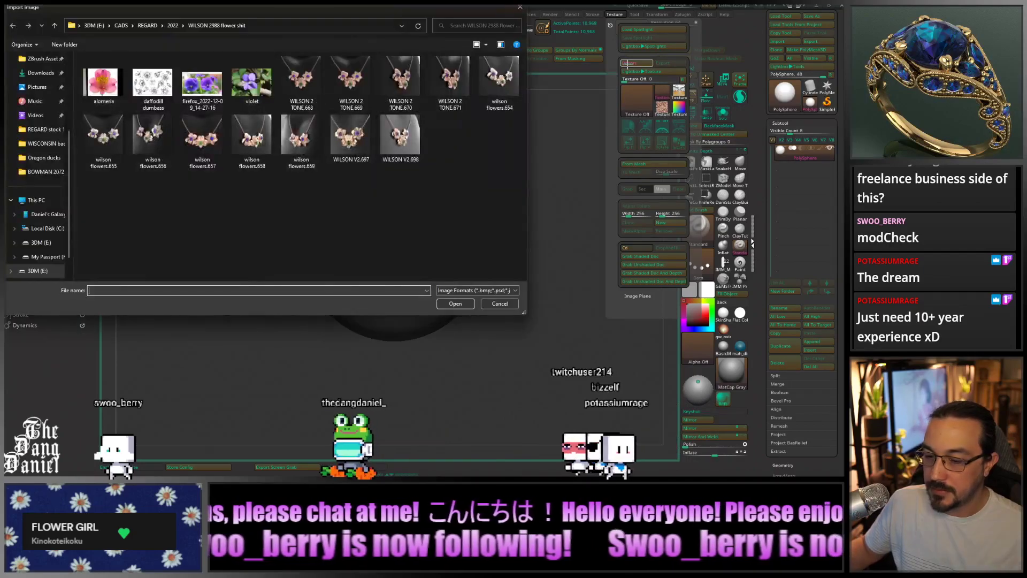
pyautogui.click(172, 25)
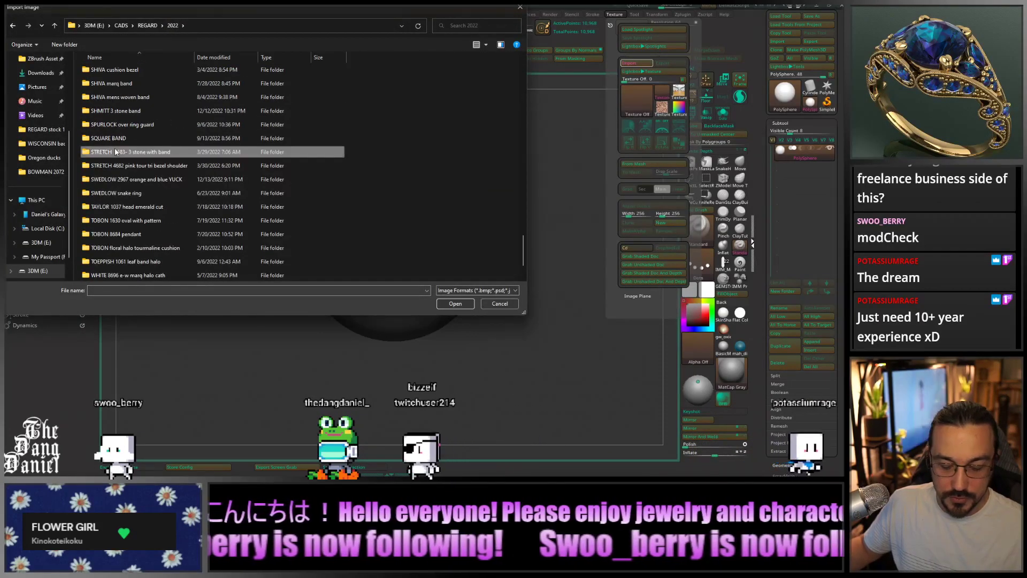
pyautogui.scroll(20, 115, 147)
pyautogui.doubleClick(107, 97)
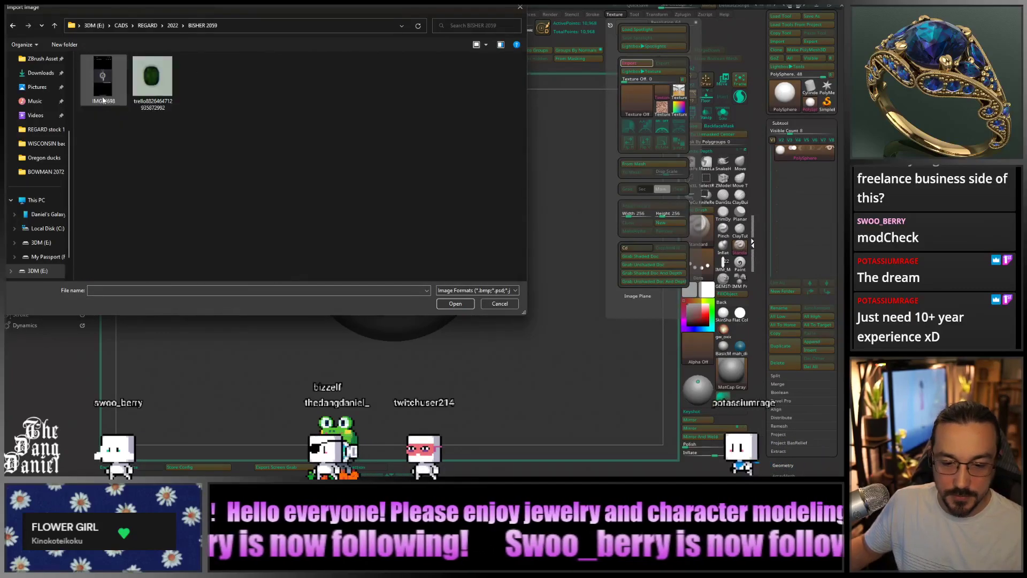
pyautogui.click(103, 77)
pyautogui.click(461, 304)
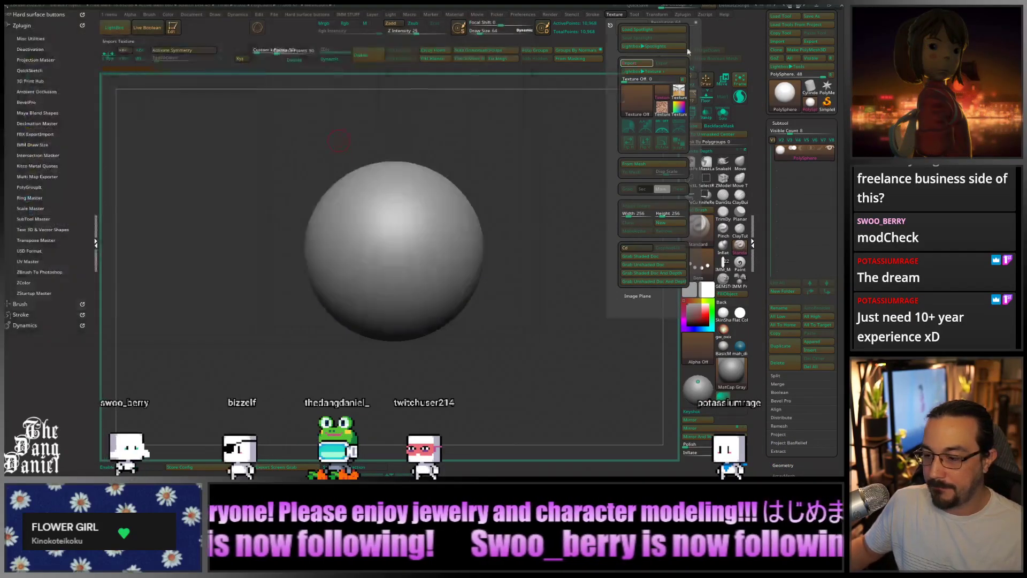
# Import the green cushion gem photo as a second texture
pyautogui.click(615, 14)
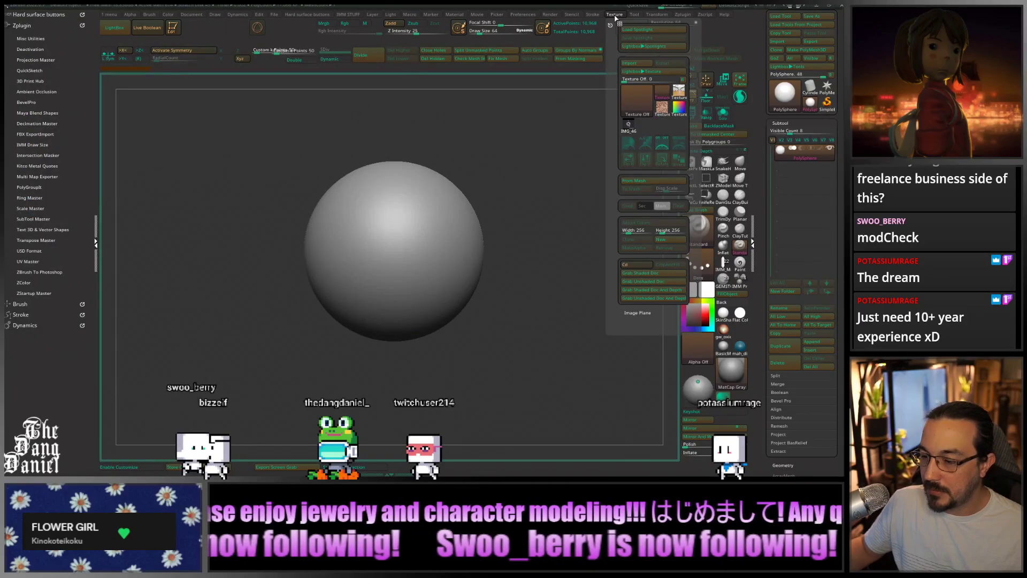
pyautogui.click(637, 63)
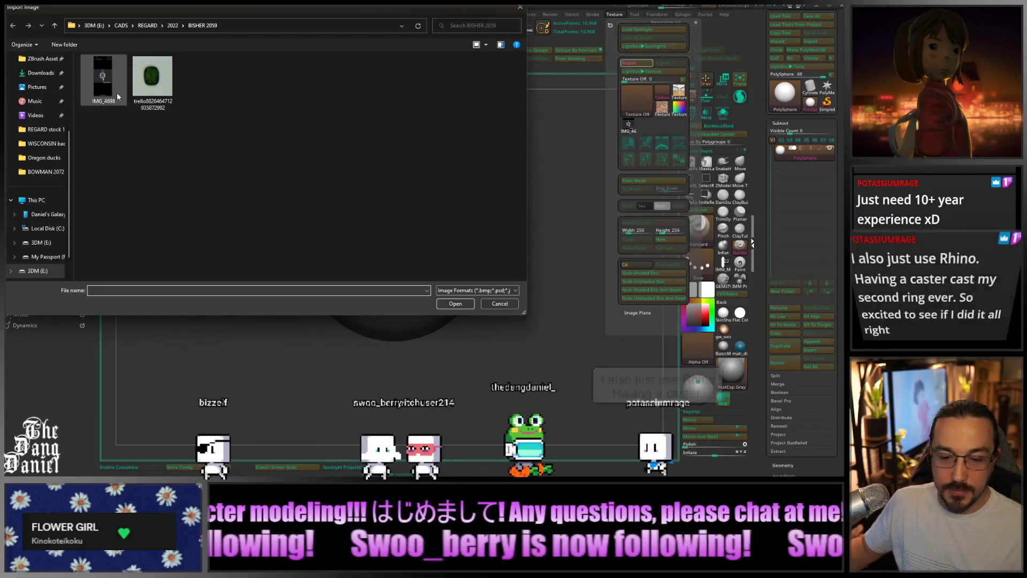
pyautogui.click(153, 80)
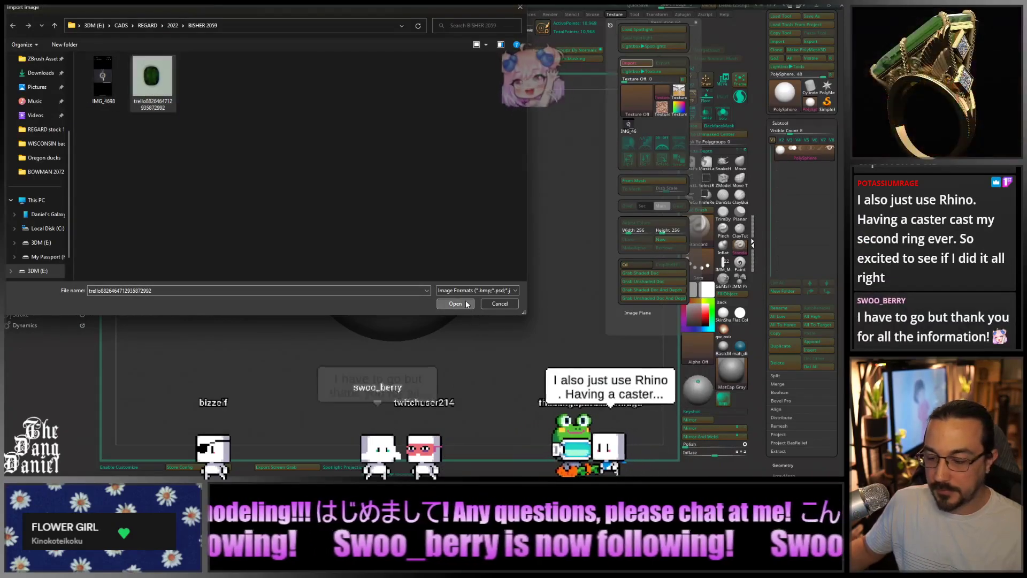
pyautogui.click(456, 303)
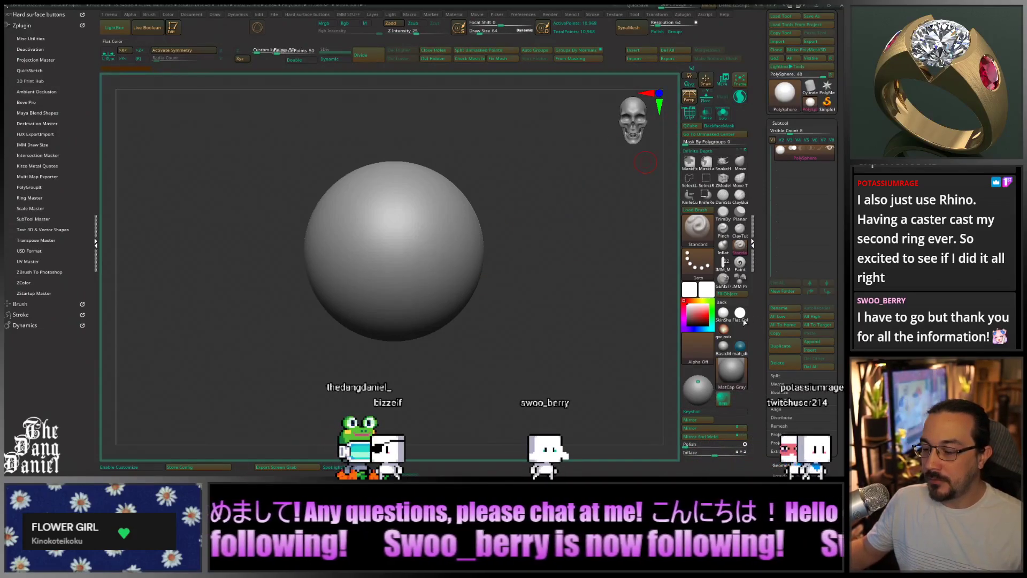
# Give the sphere the SkinShade4 material and shift it down-left in view
pyautogui.click(723, 312)
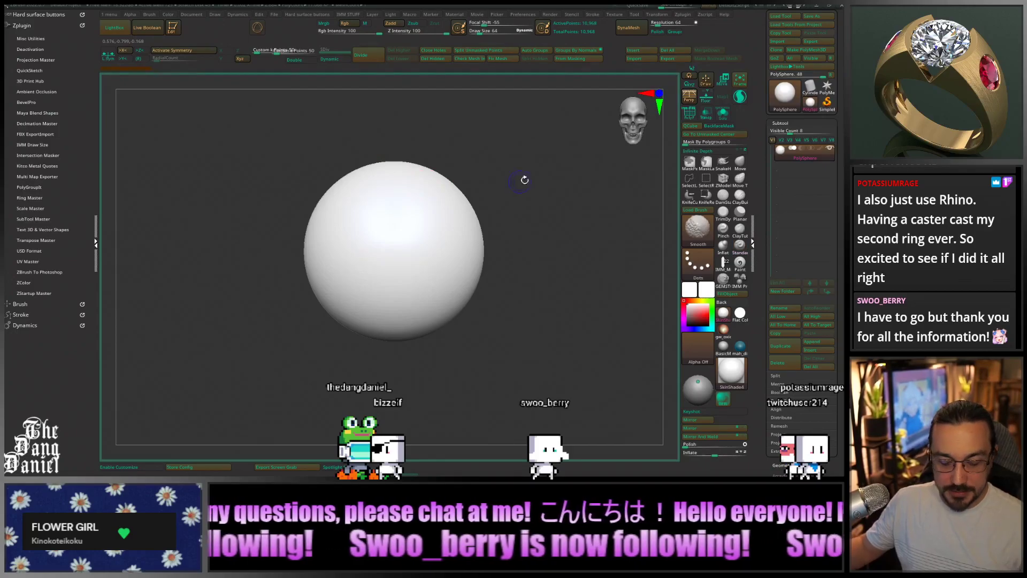
pyautogui.keyDown('alt'); pyautogui.moveTo(532, 172); pyautogui.dragTo(475, 238); pyautogui.keyUp('alt')
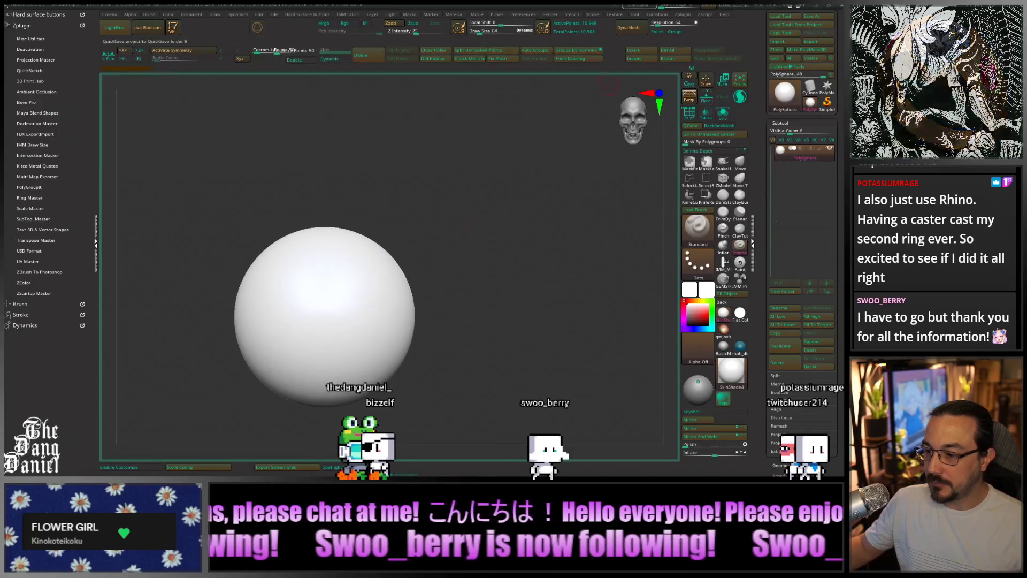
pyautogui.click(658, 21)
pyautogui.click(657, 15)
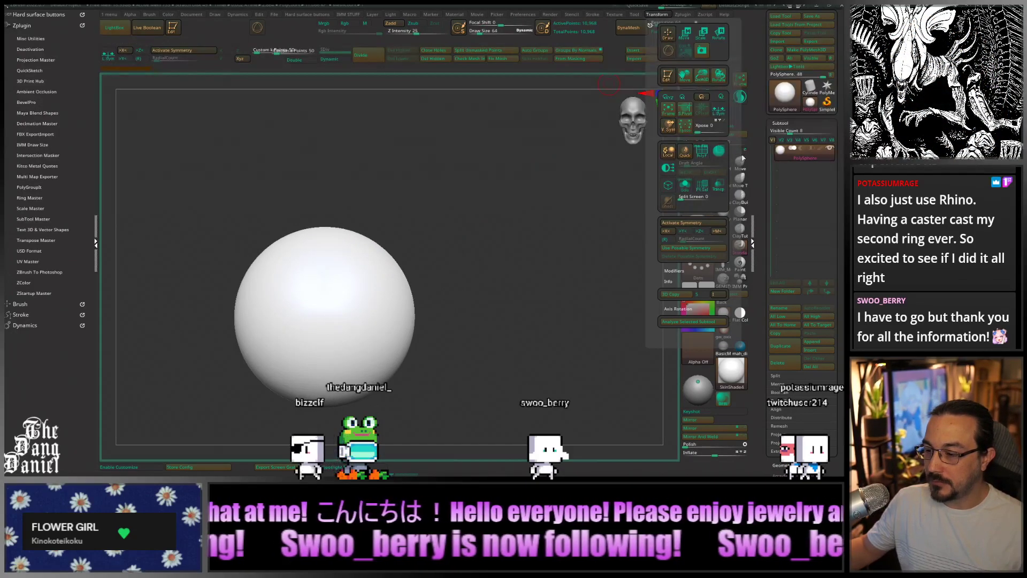
# Add texture IMG_4698 to Spotlight, then select the green gem texture
pyautogui.click(622, 17)
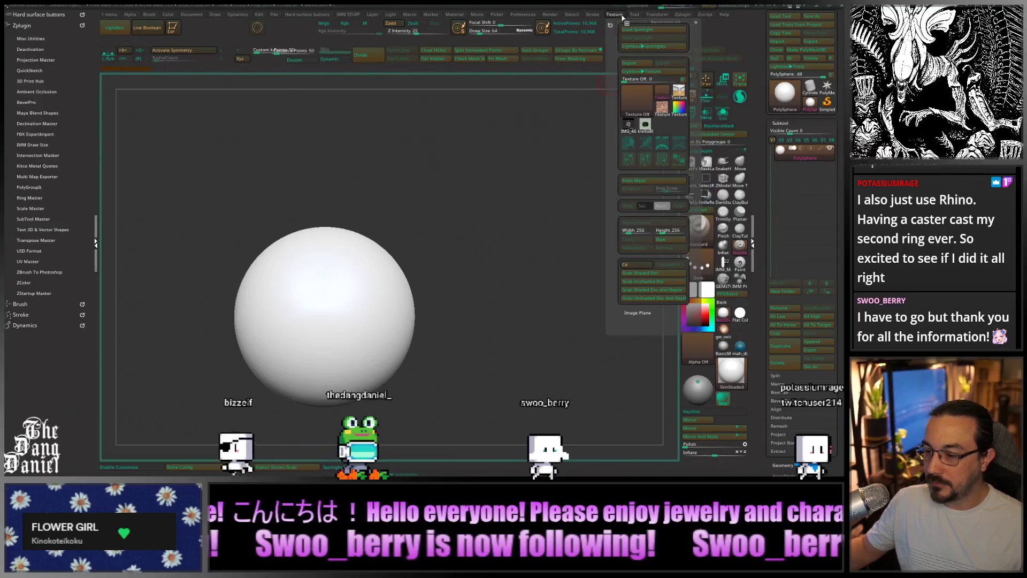
pyautogui.click(634, 128)
pyautogui.moveTo(641, 128)
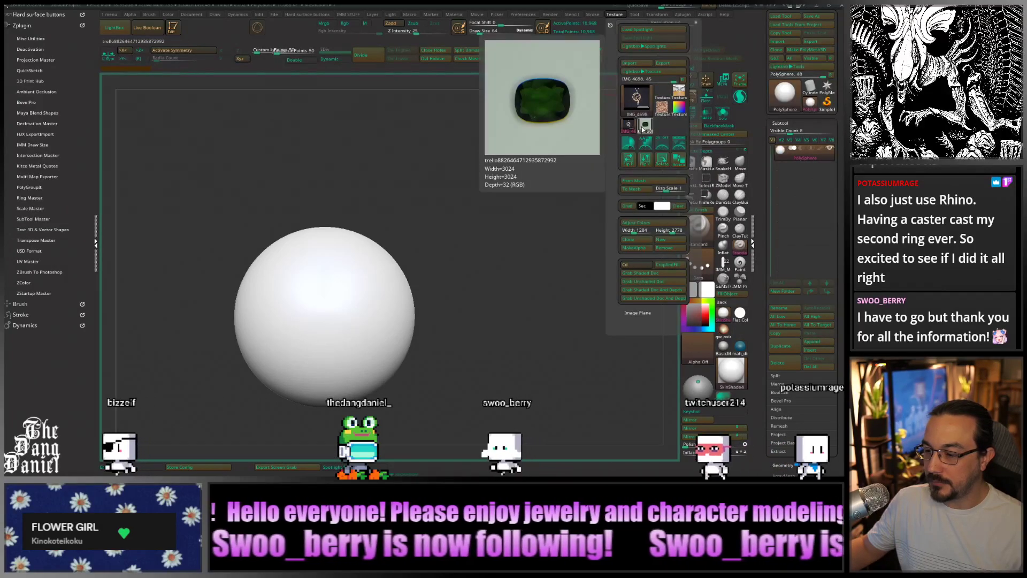
pyautogui.click(679, 144)
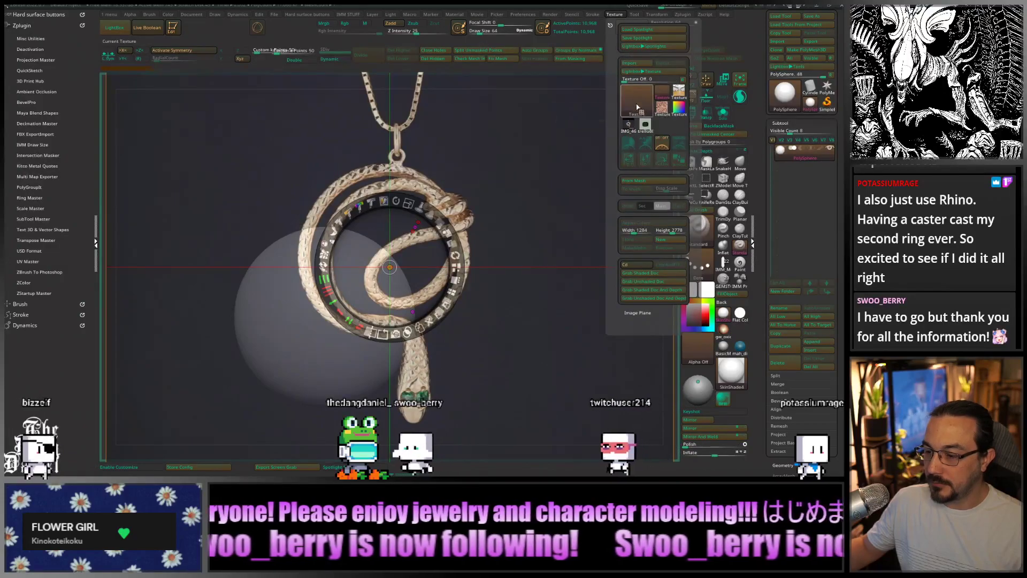
pyautogui.click(644, 126)
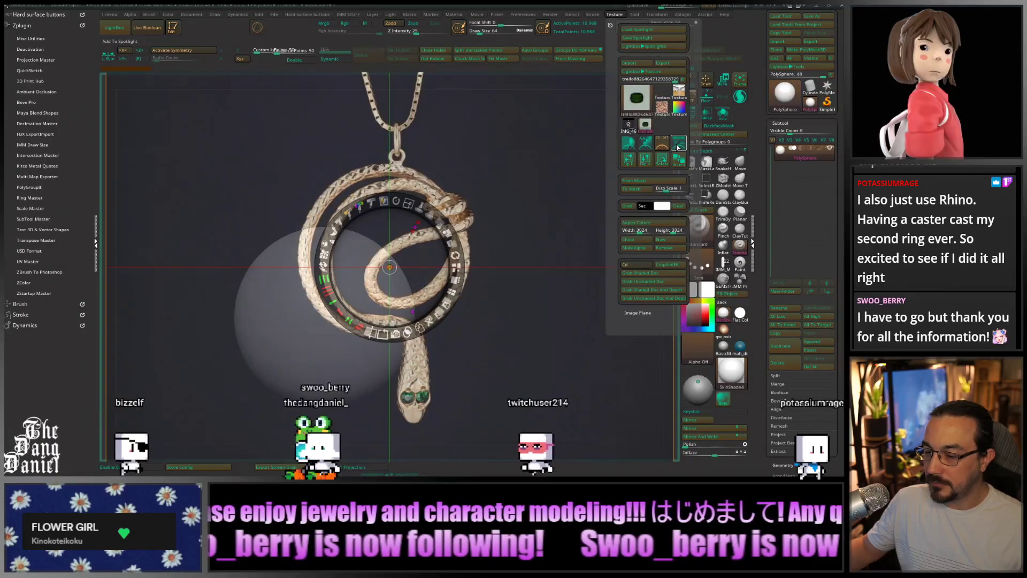
# Add the gem photo to Spotlight, enlarge it, and tile both references down the left
pyautogui.click(678, 147)
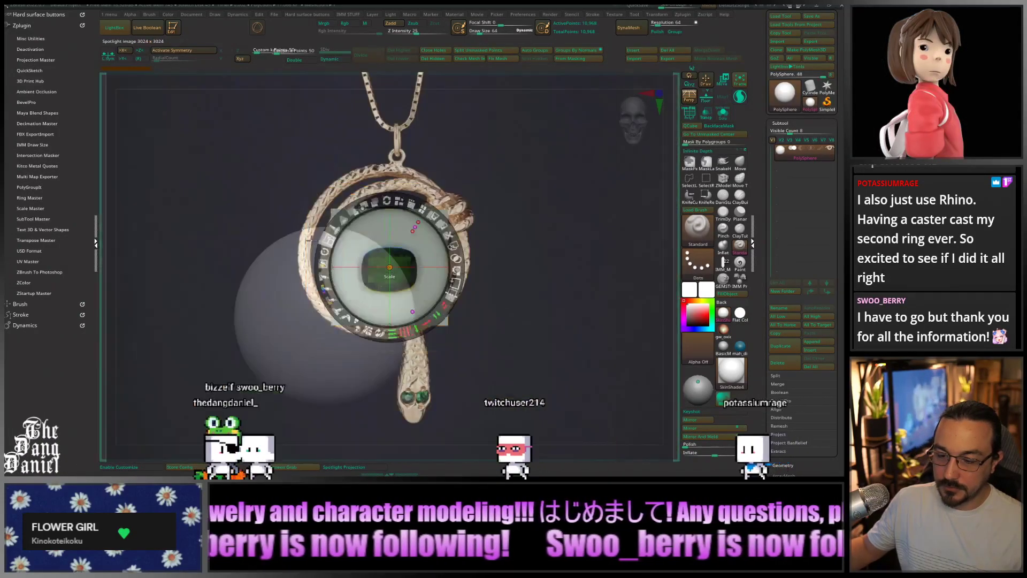
pyautogui.moveTo(330, 239); pyautogui.dragTo(408, 203)
pyautogui.click(456, 267)
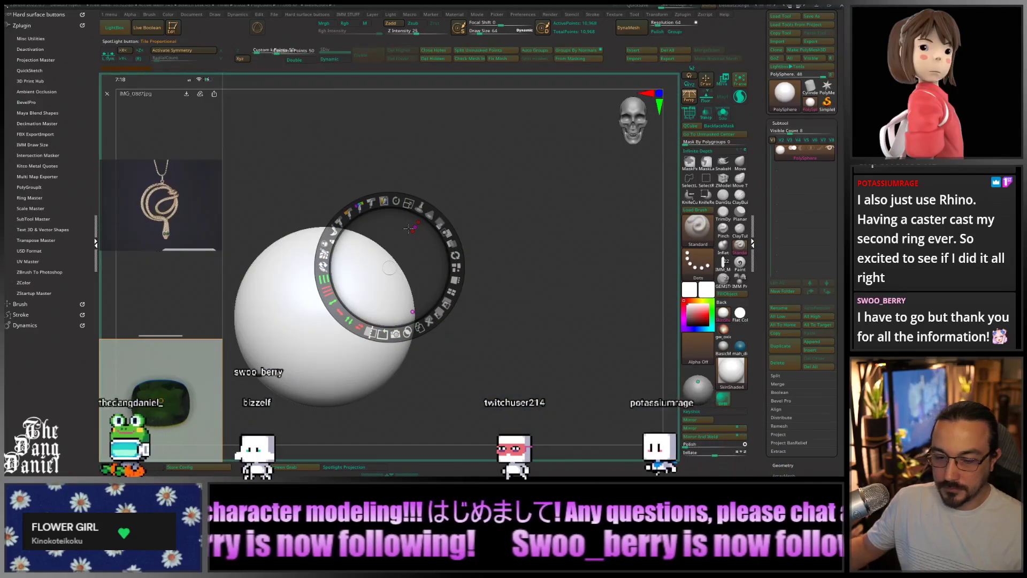
# Flip the pendant screenshot vertically, trim it around the necklace, and move it up
pyautogui.click(196, 296)
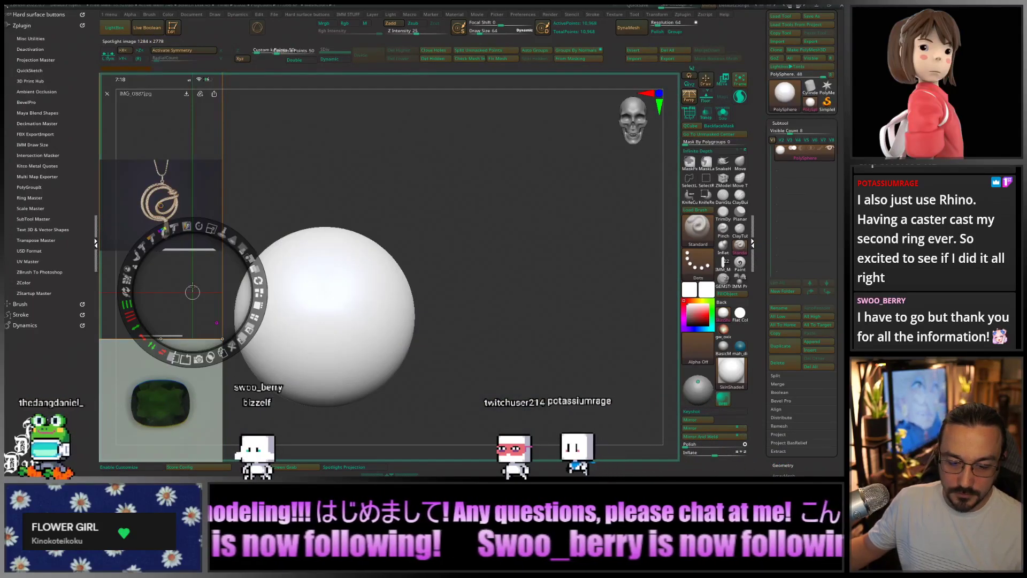
pyautogui.click(155, 354)
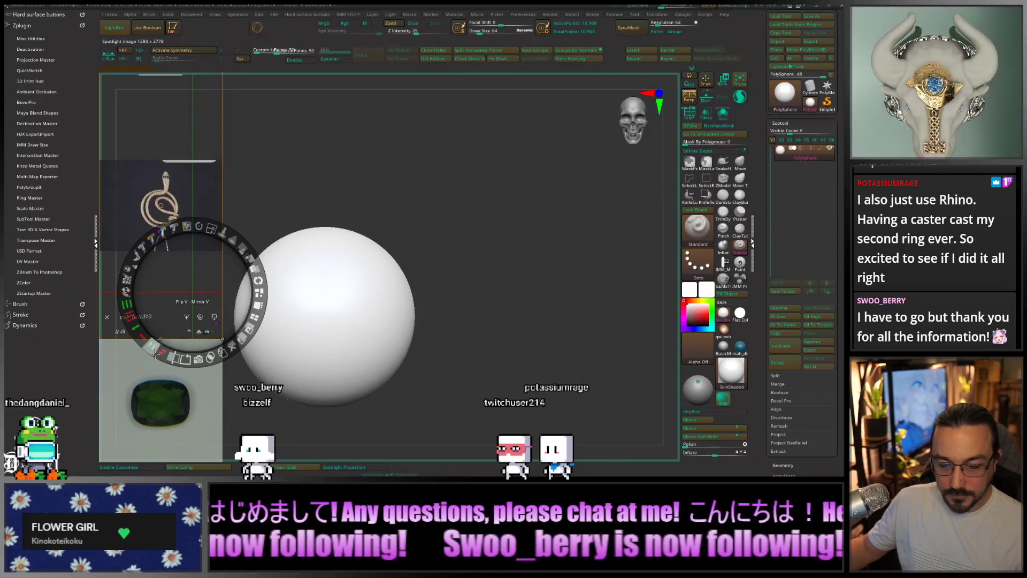
pyautogui.moveTo(137, 327); pyautogui.dragTo(165, 348)
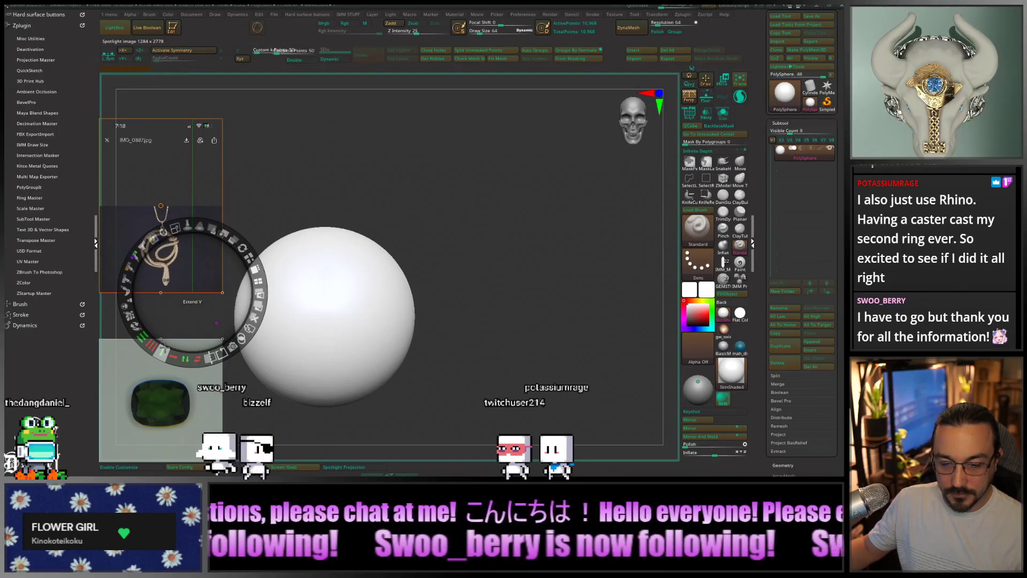
pyautogui.click(209, 165)
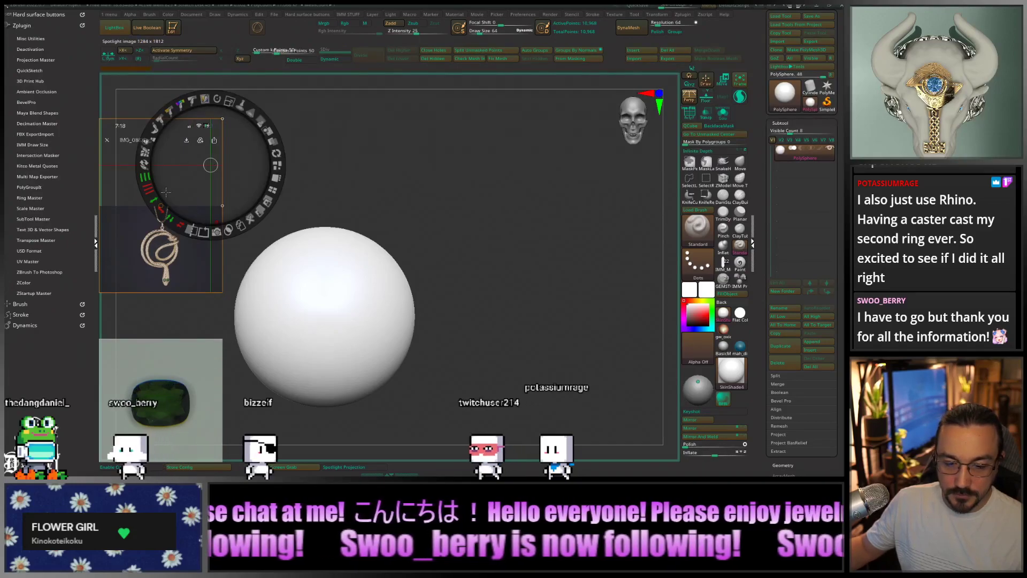
pyautogui.moveTo(154, 200); pyautogui.dragTo(201, 227)
pyautogui.moveTo(139, 231); pyautogui.dragTo(152, 158)
# Move, tilt and enlarge the gem photo over the canvas
pyautogui.moveTo(160, 377); pyautogui.dragTo(167, 211)
pyautogui.moveTo(182, 152); pyautogui.dragTo(358, 310)
pyautogui.moveTo(184, 249); pyautogui.dragTo(206, 281)
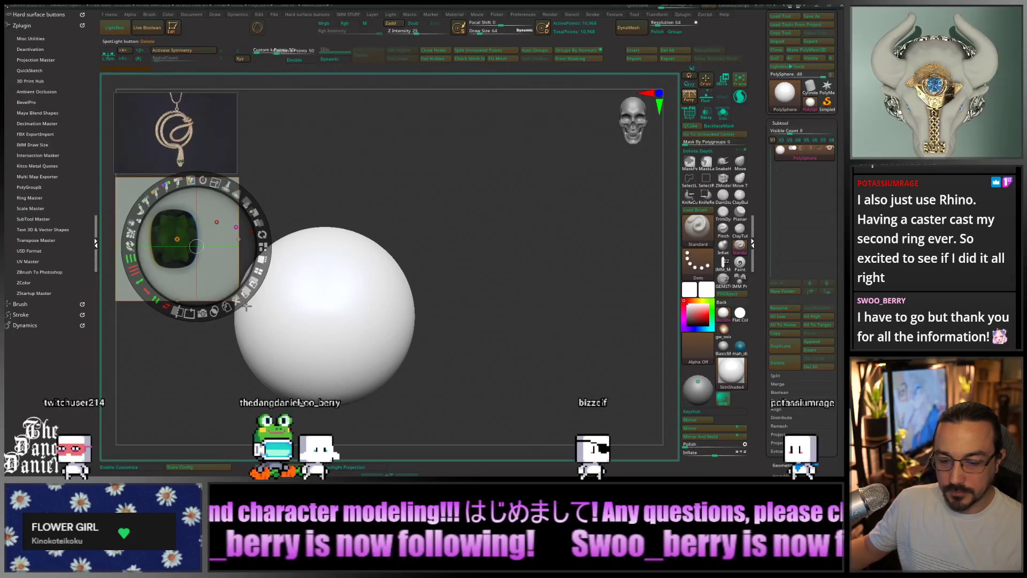
pyautogui.click(259, 273)
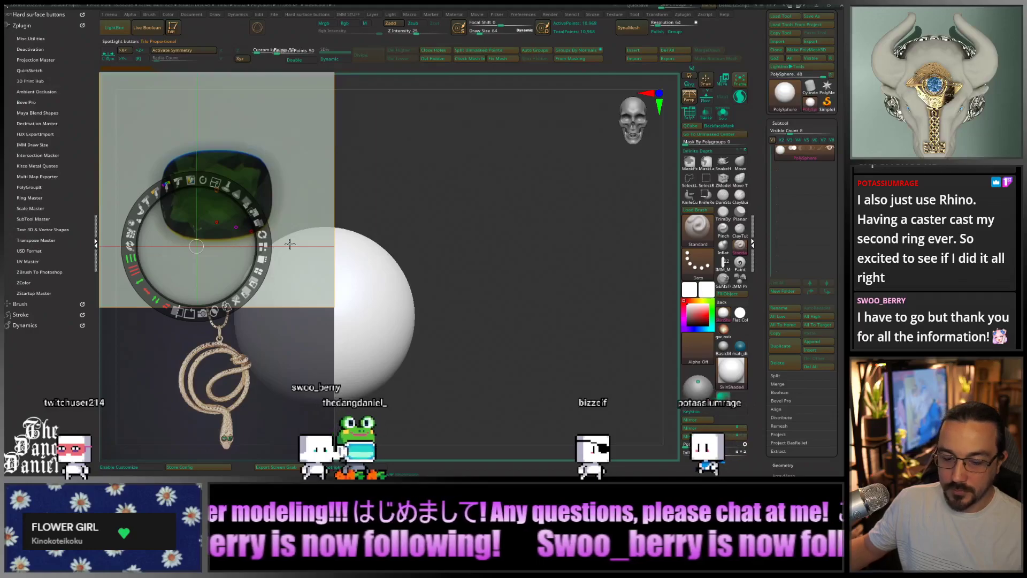
pyautogui.moveTo(288, 208); pyautogui.dragTo(354, 197)
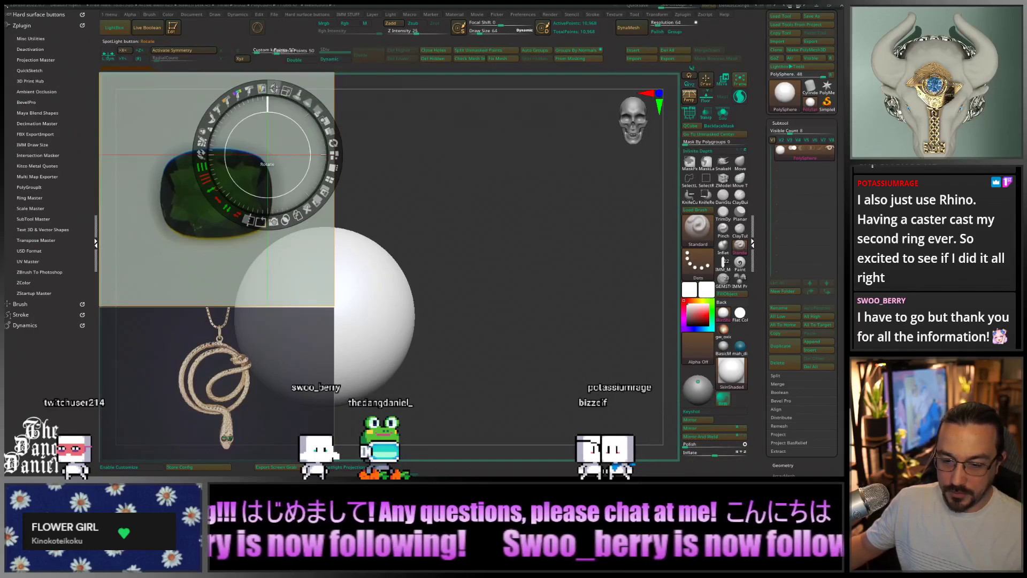
pyautogui.moveTo(274, 89); pyautogui.dragTo(307, 163)
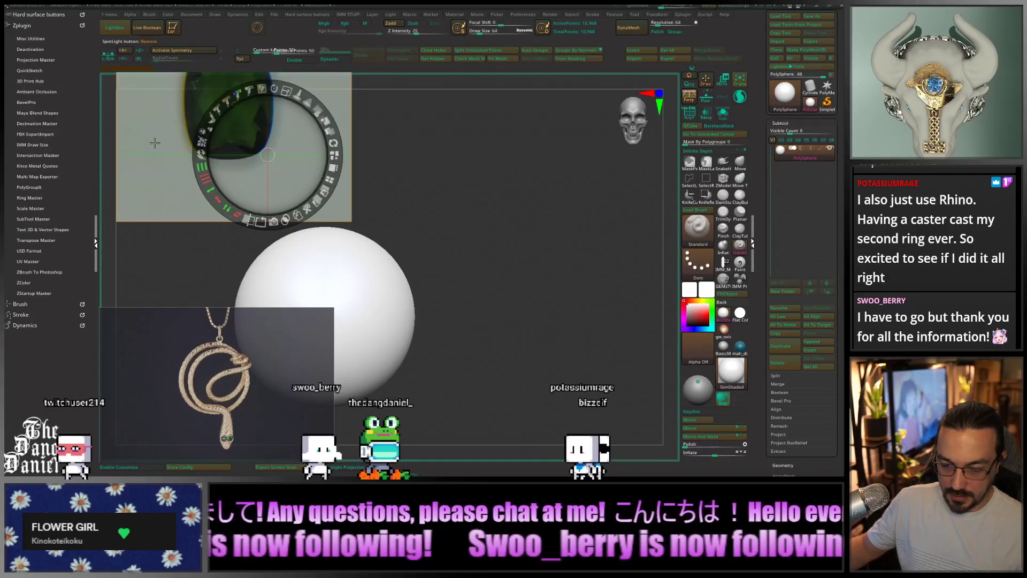
pyautogui.moveTo(155, 143); pyautogui.dragTo(136, 227)
pyautogui.click(289, 207)
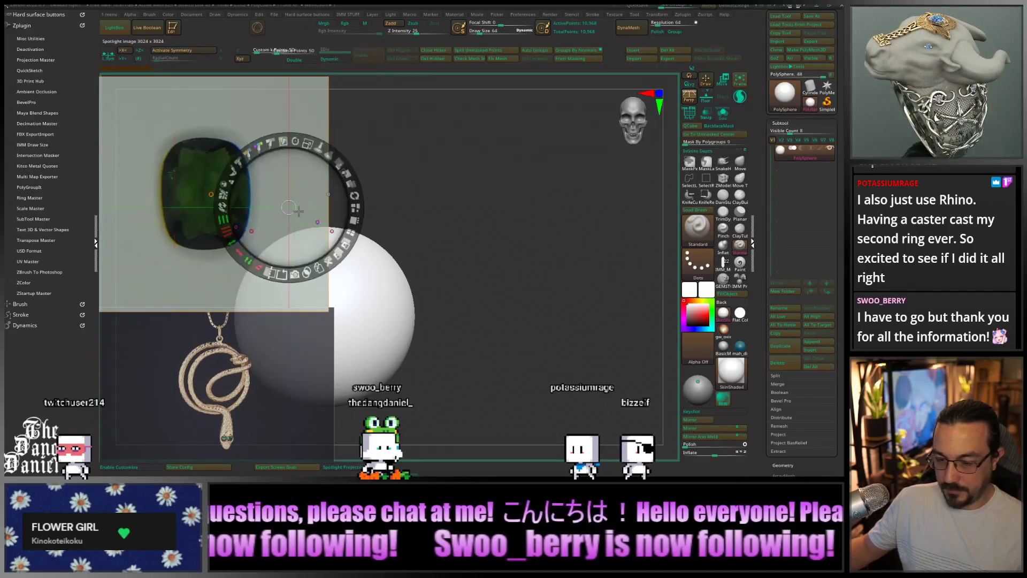
pyautogui.moveTo(298, 211); pyautogui.dragTo(567, 297)
# Shrink the pendant image into the upper-left, enlarge the gem photo, and load the GEMSTONES IMM brush
pyautogui.moveTo(230, 410); pyautogui.dragTo(198, 179)
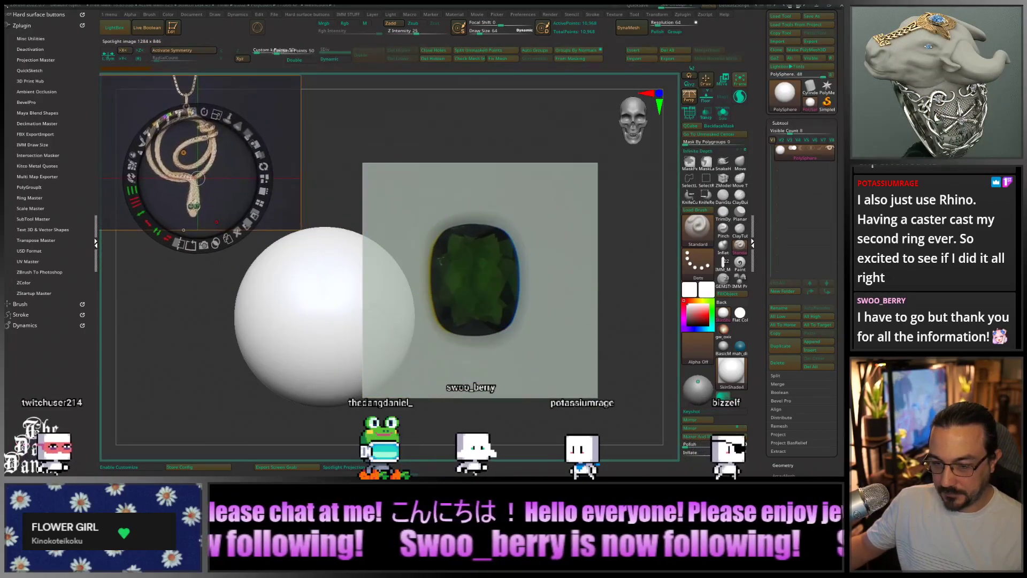
pyautogui.moveTo(217, 114); pyautogui.dragTo(123, 92)
pyautogui.moveTo(486, 293); pyautogui.dragTo(408, 275)
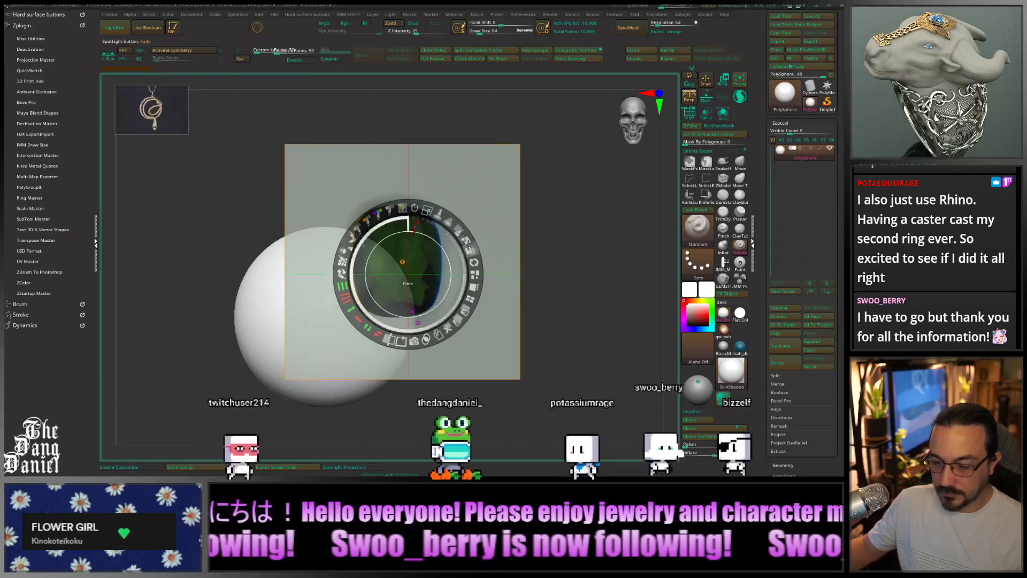
pyautogui.moveTo(468, 243); pyautogui.dragTo(461, 233)
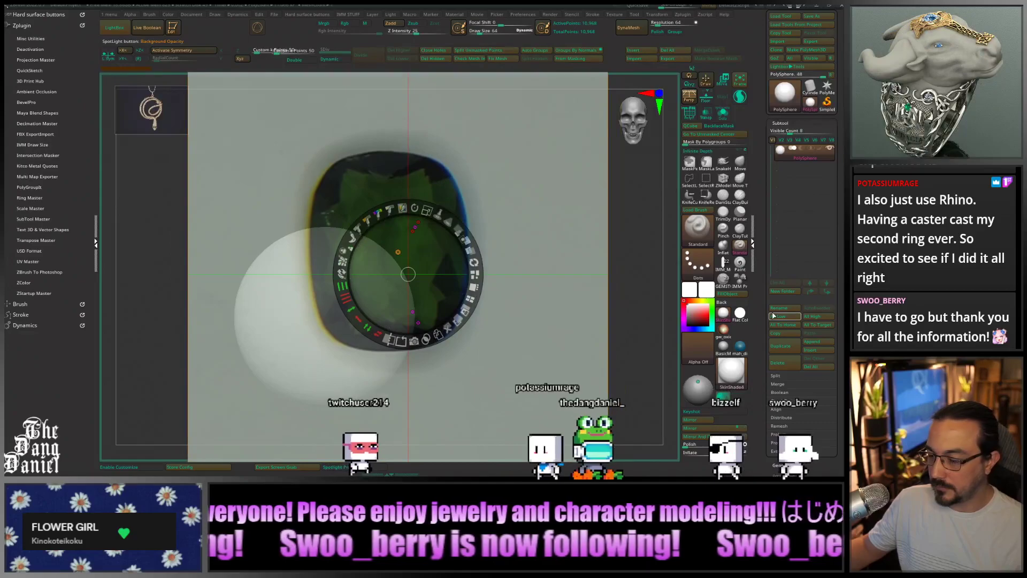
pyautogui.click(723, 279)
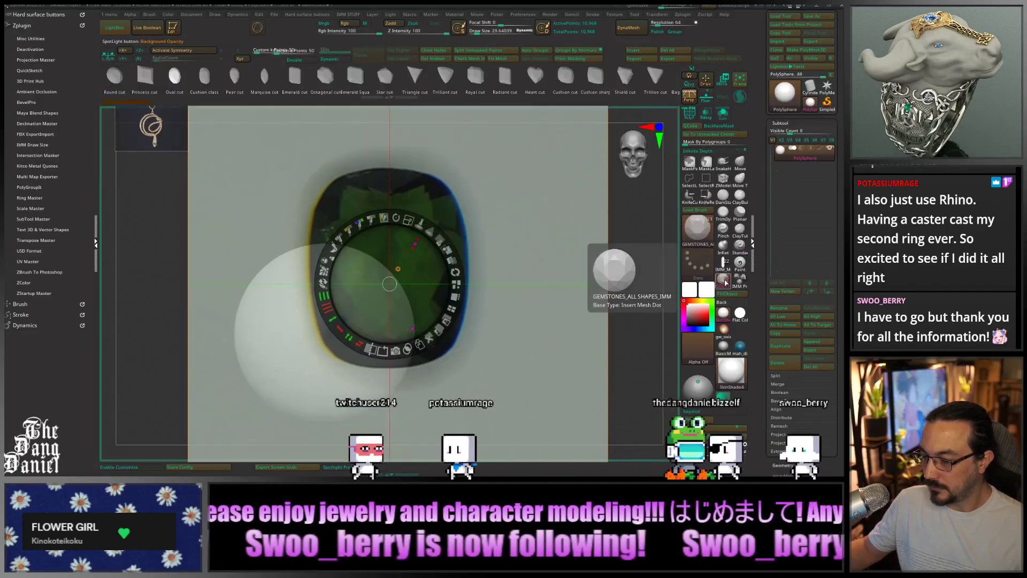
# Insert the Cushion cut gem with Transpose on and leave Spotlight editing
pyautogui.click(724, 82)
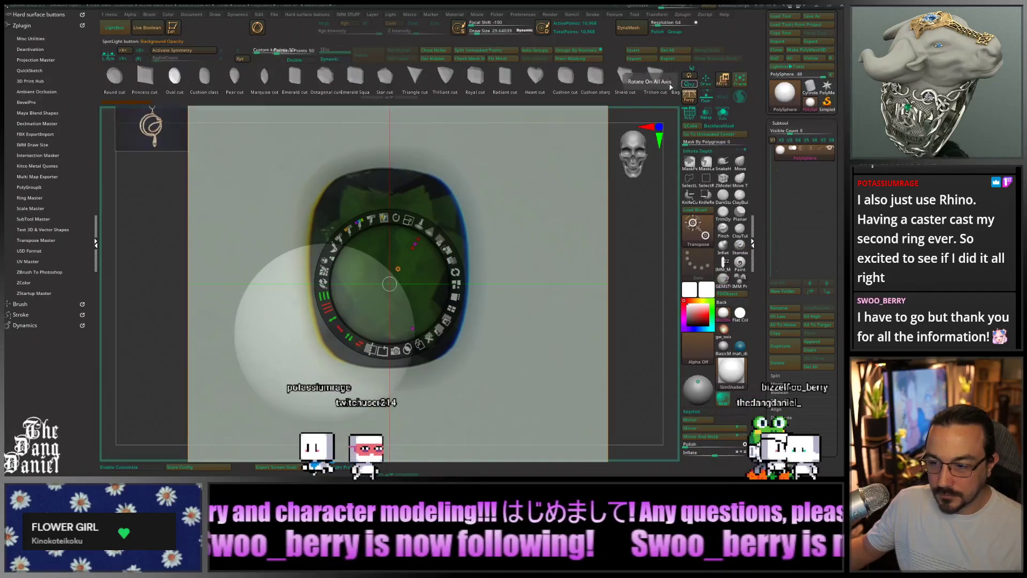
pyautogui.click(573, 86)
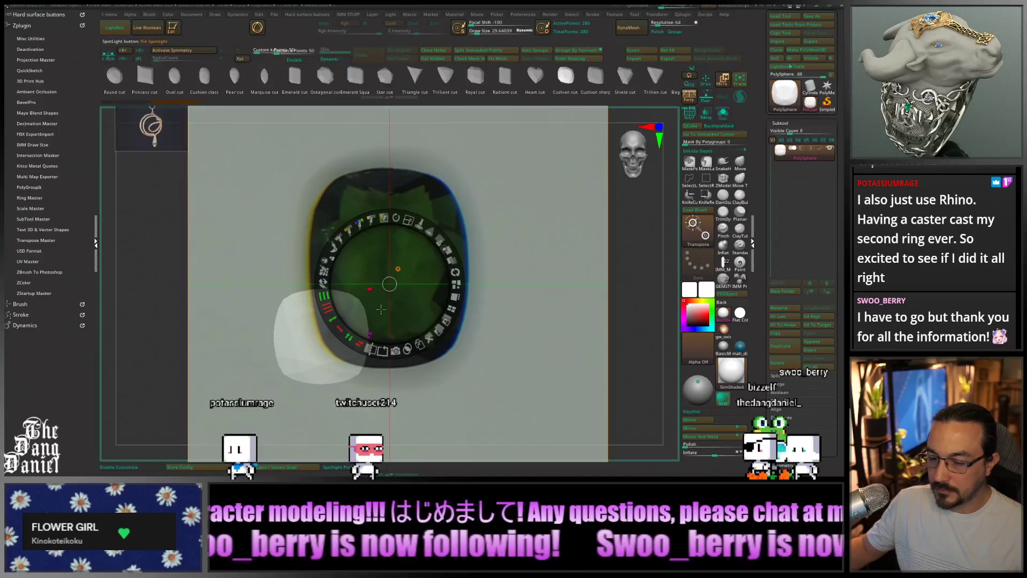
pyautogui.moveTo(326, 384); pyautogui.dragTo(362, 359)
pyautogui.press('z')
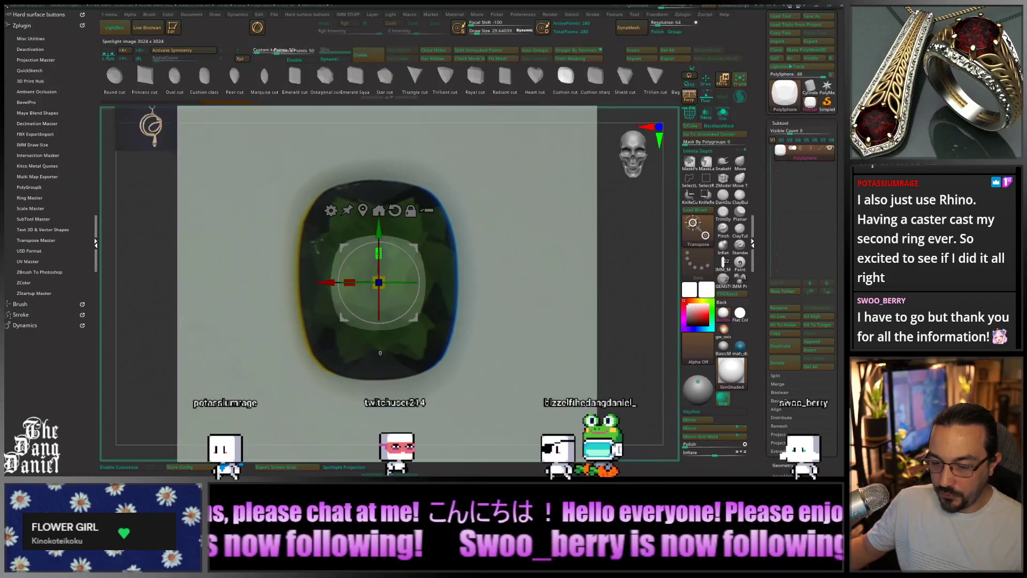
# Stretch the cushion gem taller, wider and deeper to match the reference photo
pyautogui.moveTo(379, 253); pyautogui.dragTo(379, 205)
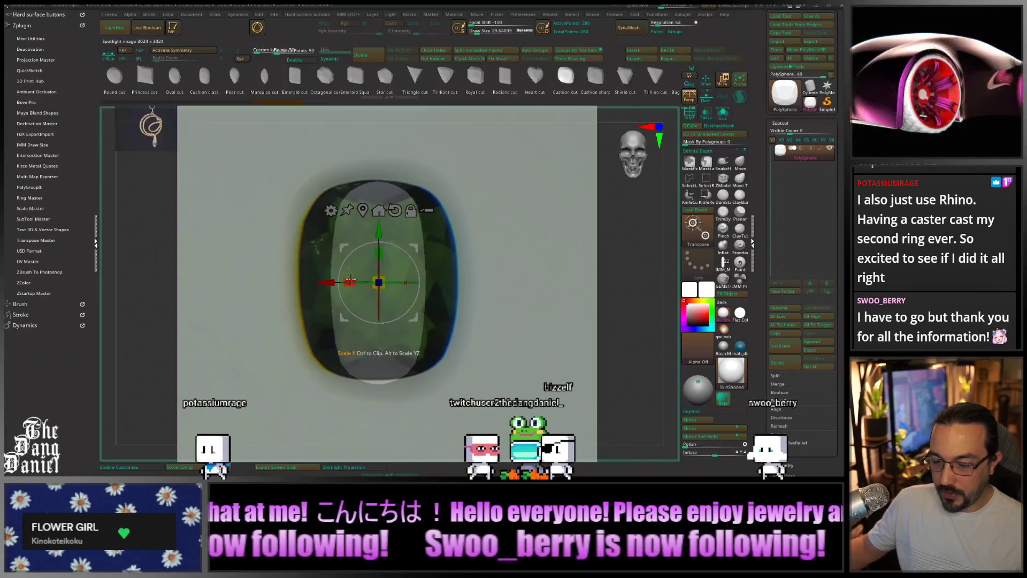
pyautogui.moveTo(349, 282); pyautogui.dragTo(303, 284)
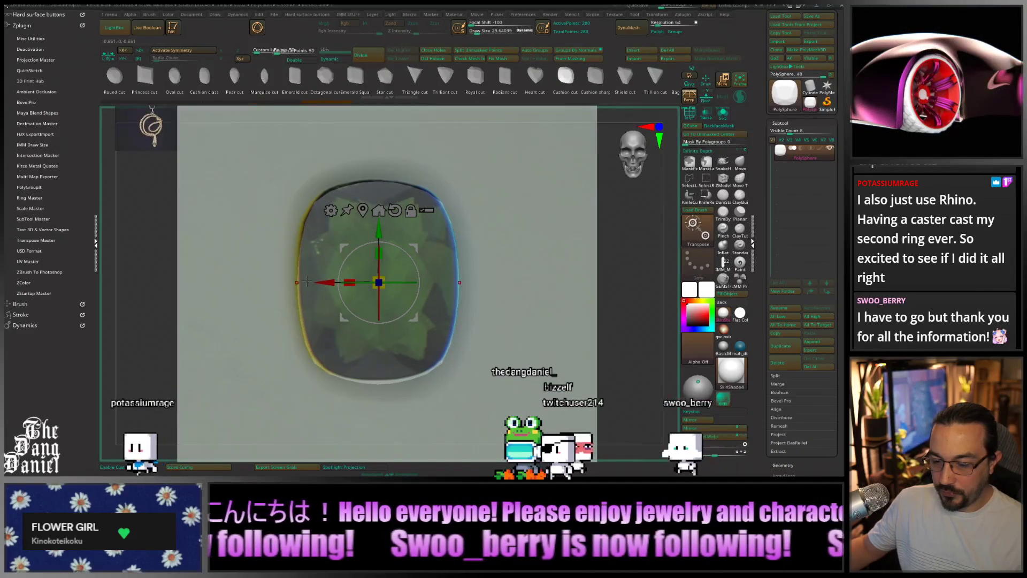
pyautogui.moveTo(379, 235); pyautogui.dragTo(378, 233)
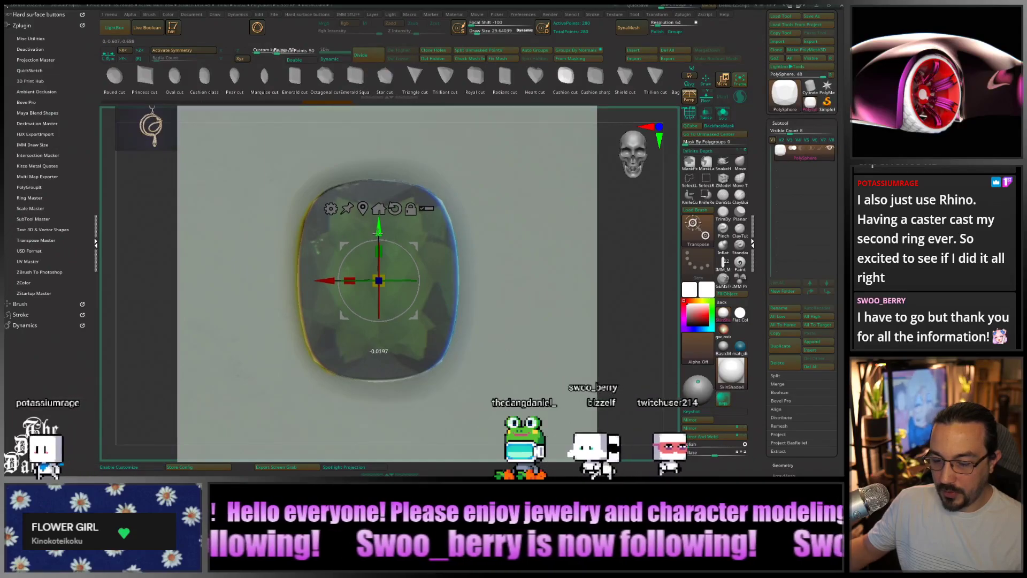
pyautogui.moveTo(420, 316); pyautogui.dragTo(431, 243, button='right')
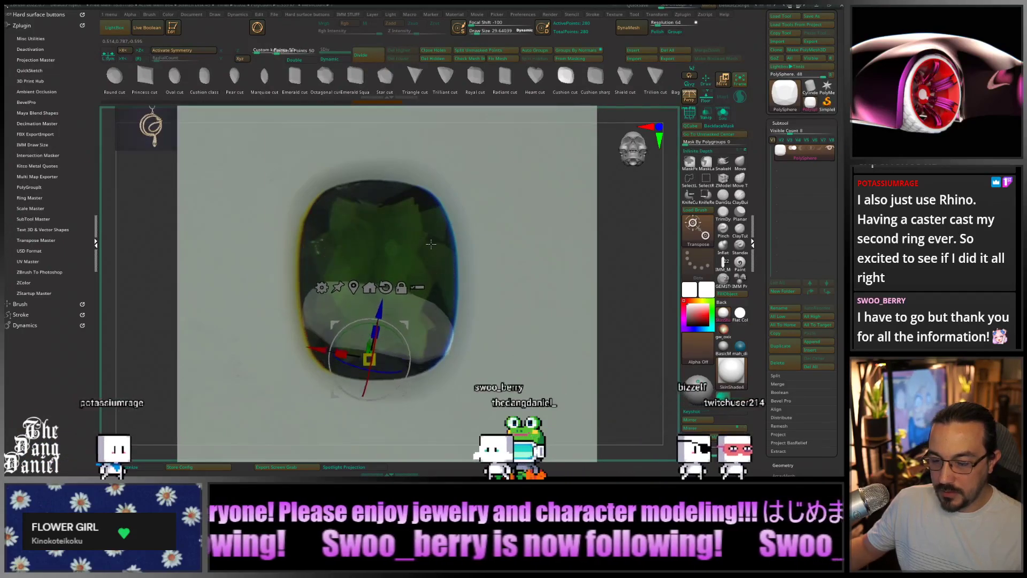
pyautogui.moveTo(431, 243); pyautogui.dragTo(427, 224)
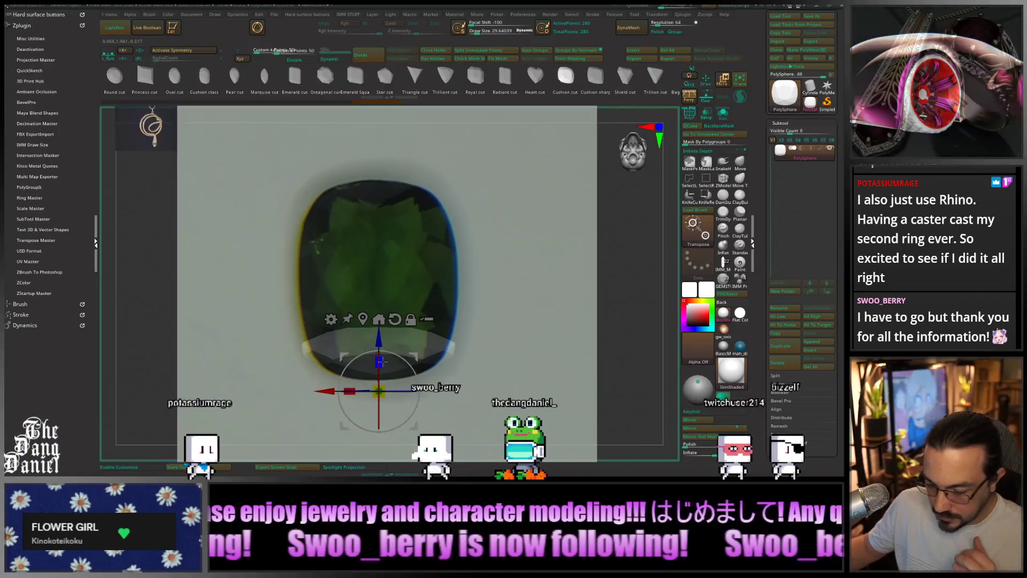
pyautogui.moveTo(378, 361); pyautogui.dragTo(394, 273)
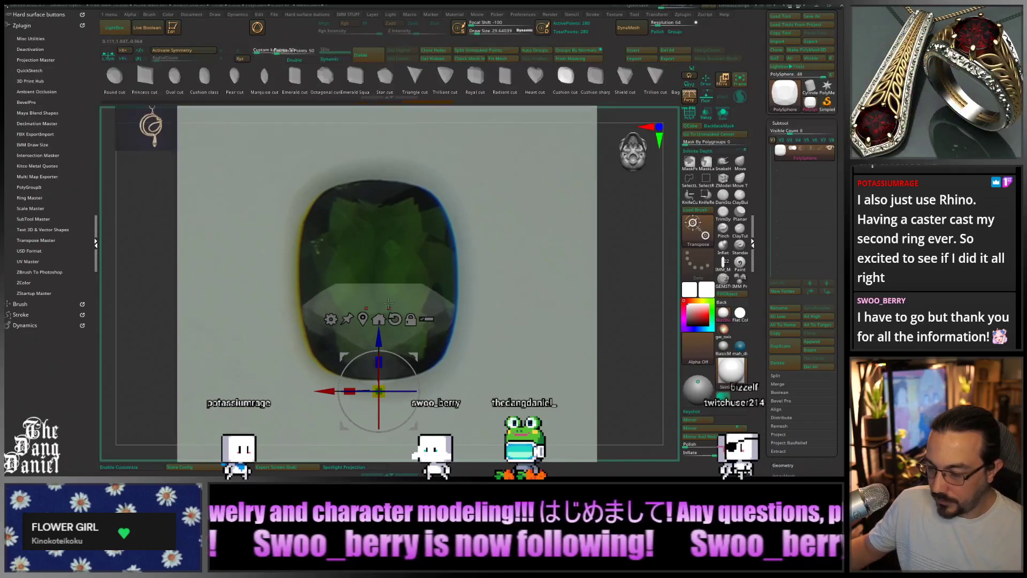
pyautogui.press('z')
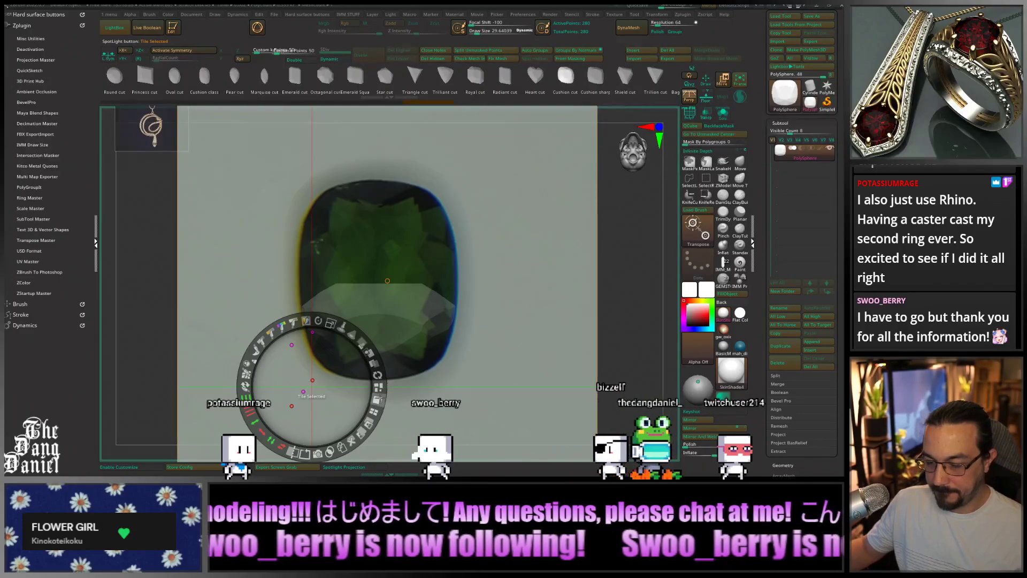
# Shrink the reference to a small side tile, exit Spotlight, and open Scale Master
pyautogui.click(377, 410)
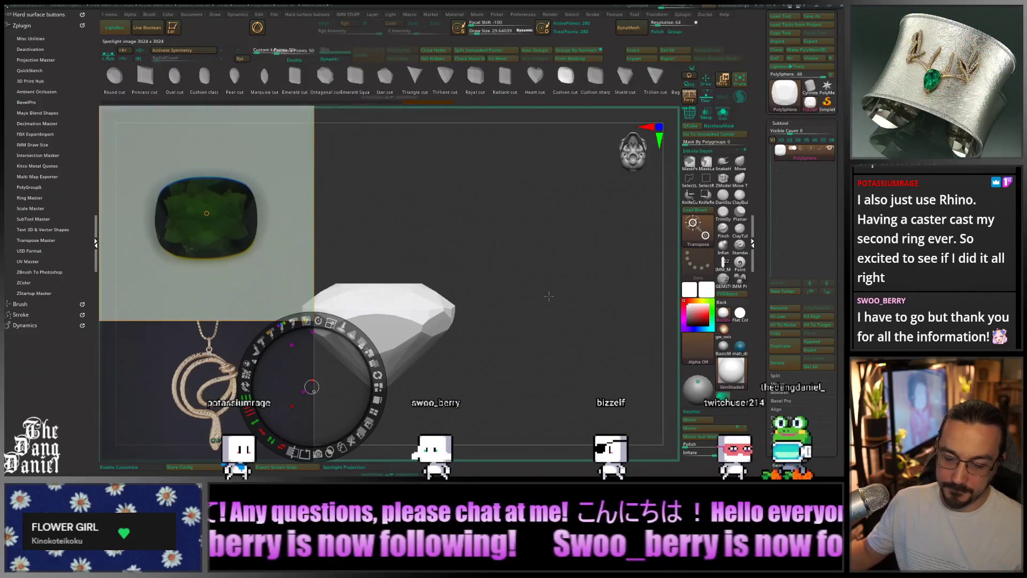
pyautogui.moveTo(432, 245); pyautogui.dragTo(341, 249)
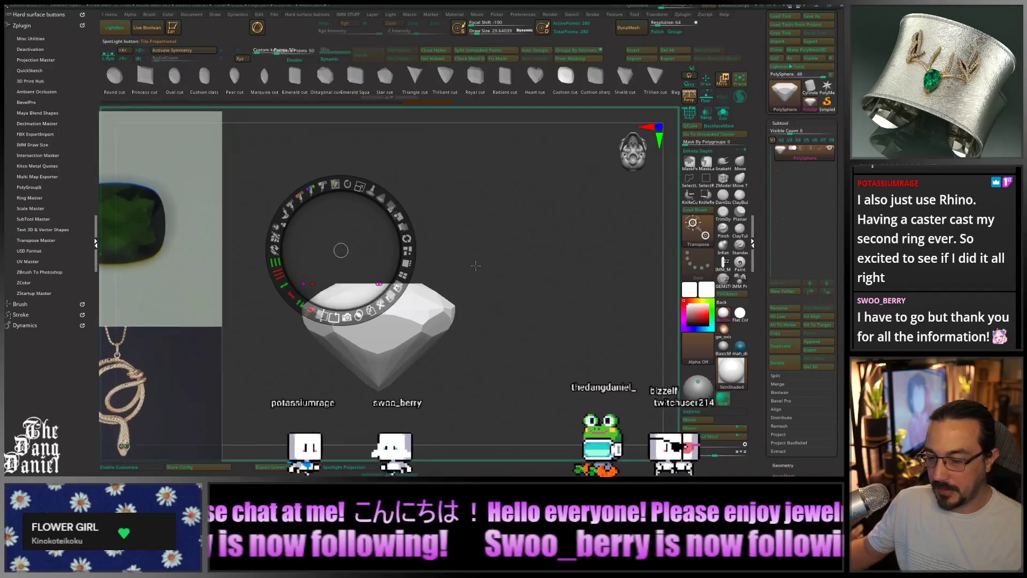
pyautogui.press('z')
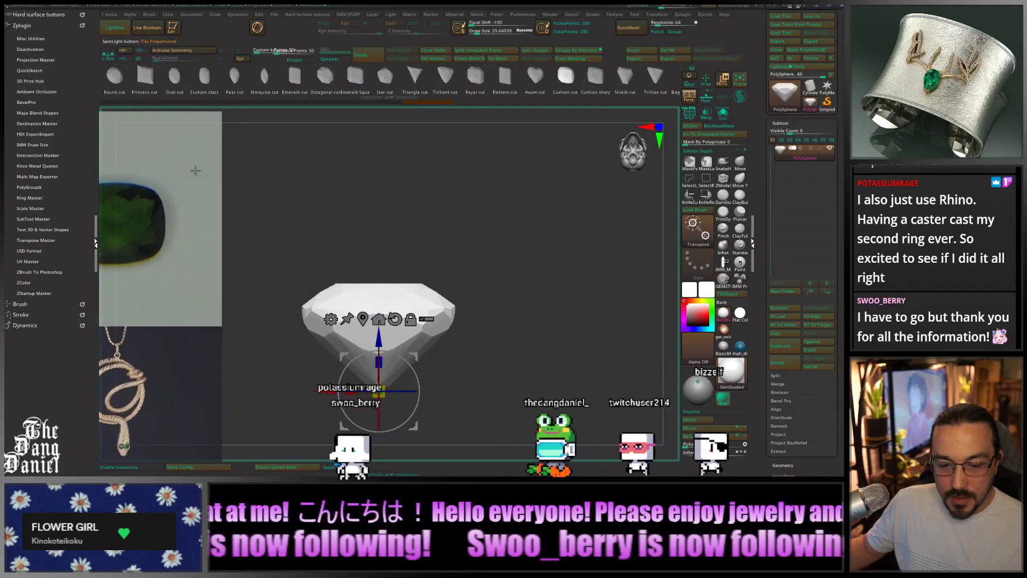
pyautogui.click(30, 208)
# Choose millimetres and apply 10 as the gem's Y size
pyautogui.click(47, 252)
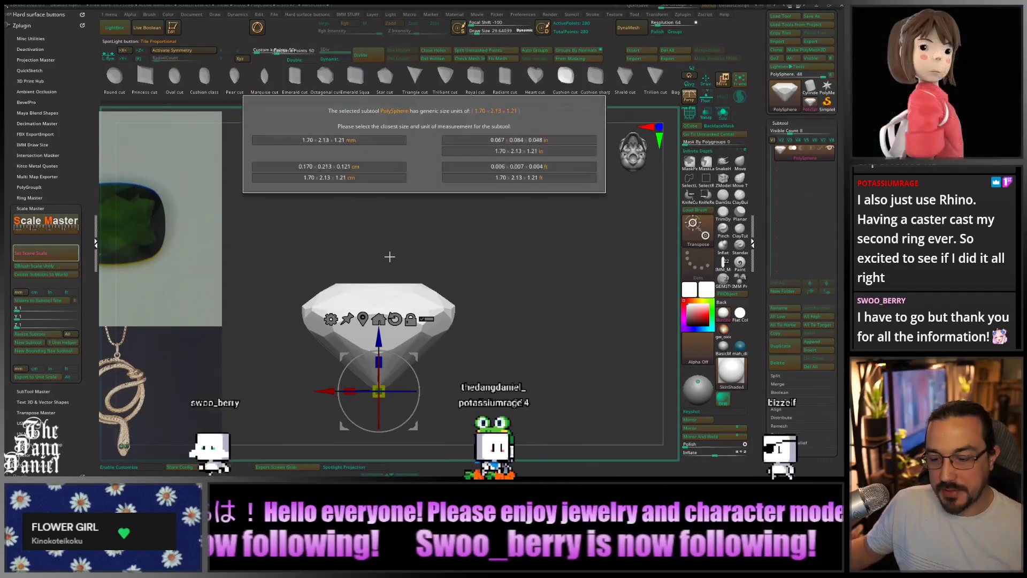
pyautogui.click(346, 140)
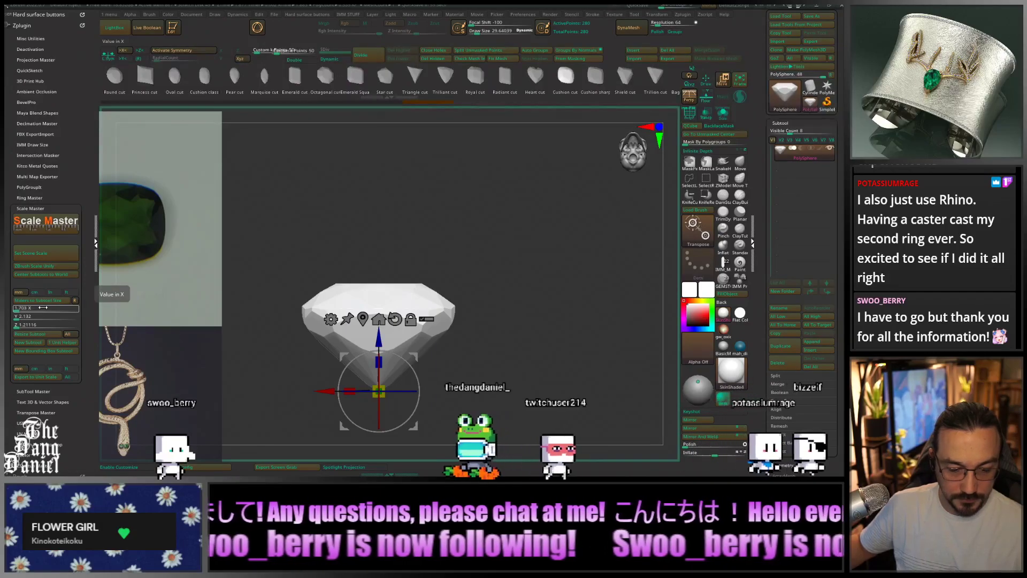
pyautogui.moveTo(508, 289); pyautogui.dragTo(571, 302)
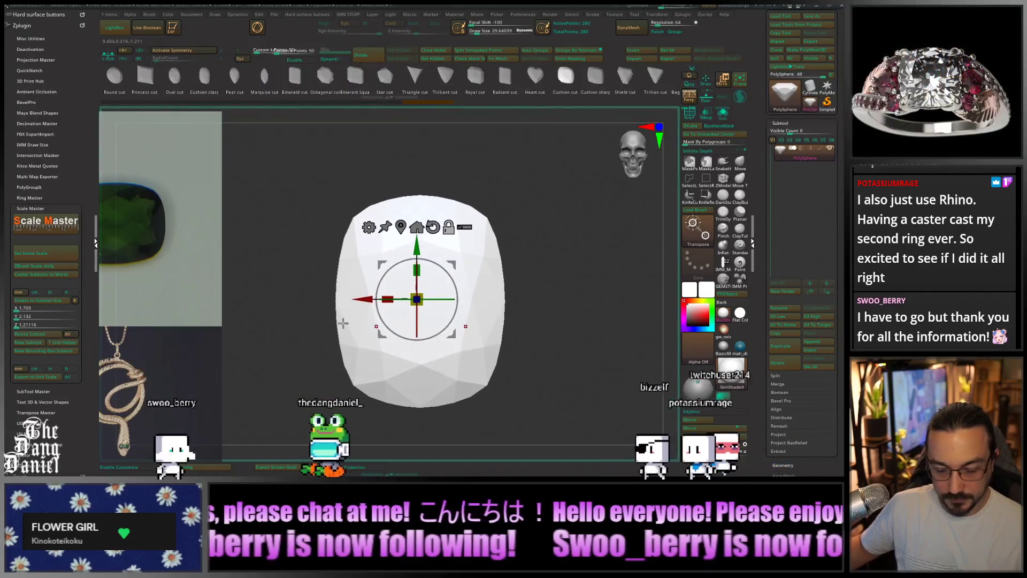
pyautogui.click(34, 316)
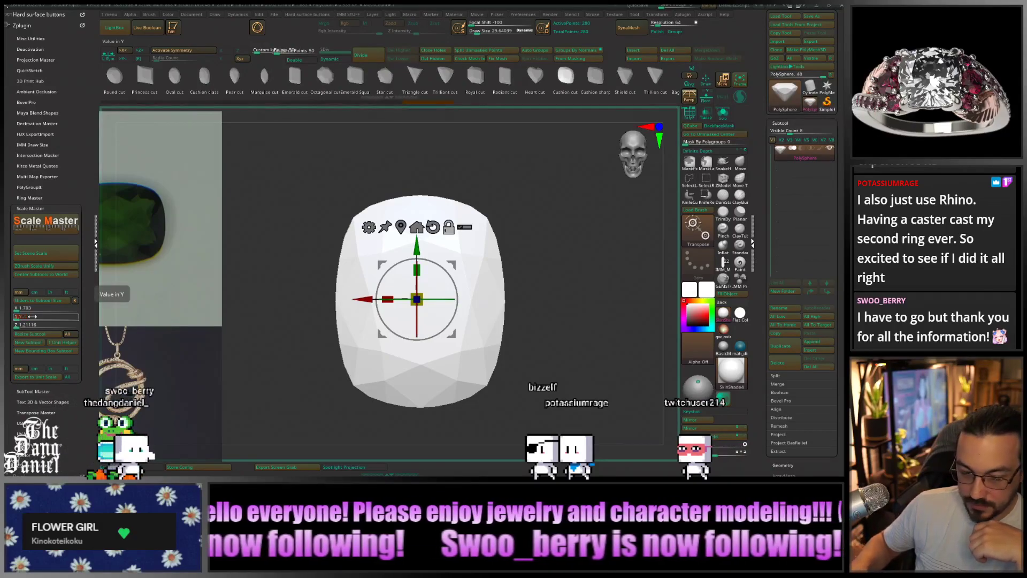
pyautogui.press('Return')
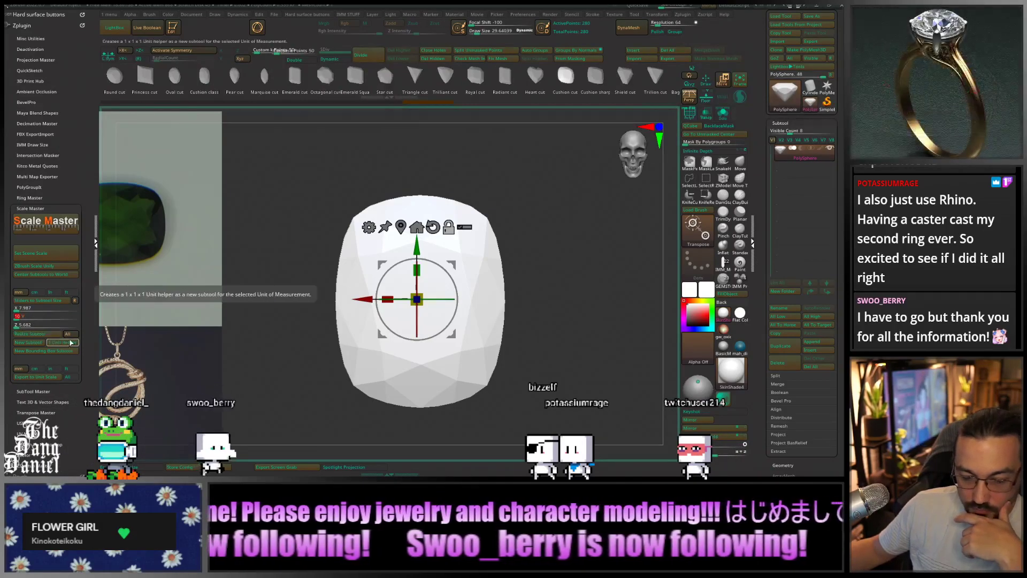
pyautogui.click(52, 337)
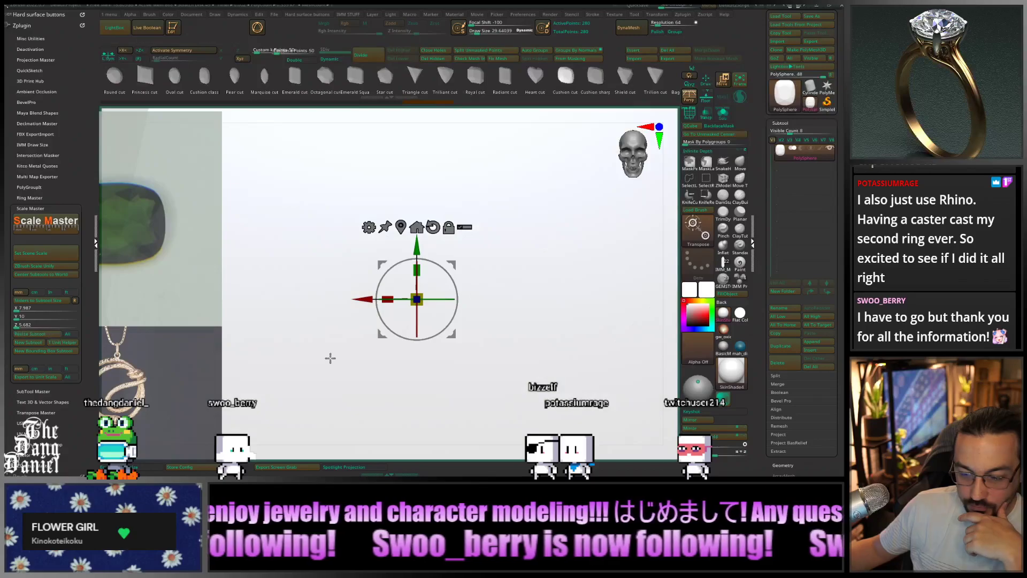
# Inspect the gem from several angles and pick the 7.99 x 10.00 x 5.05 mm scene scale
pyautogui.press('f')
pyautogui.keyDown('ctrl'); pyautogui.moveTo(413, 291); pyautogui.dragTo(390, 281, button='right'); pyautogui.keyUp('ctrl')
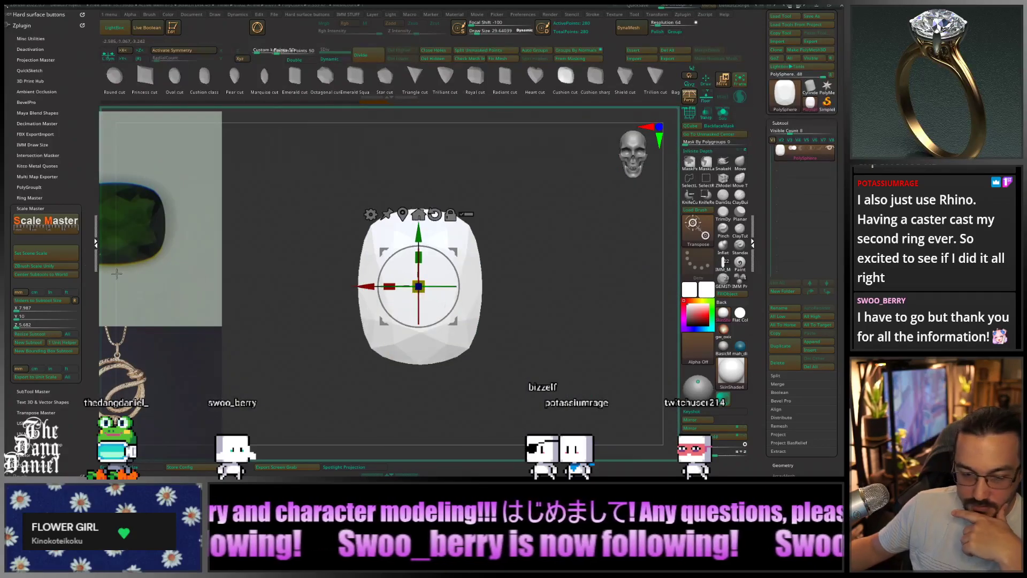
pyautogui.click(48, 268)
pyautogui.keyDown('ctrl'); pyautogui.moveTo(433, 332); pyautogui.dragTo(470, 286, button='right'); pyautogui.keyUp('ctrl')
pyautogui.keyDown('shift'); pyautogui.moveTo(470, 286); pyautogui.dragTo(355, 291); pyautogui.keyUp('shift')
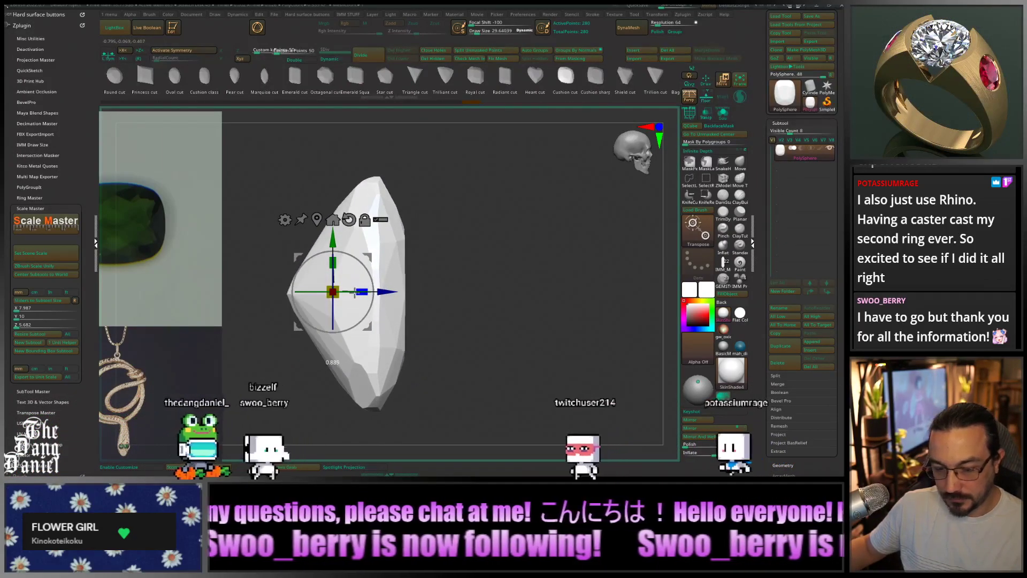
pyautogui.keyDown('shift'); pyautogui.moveTo(439, 318); pyautogui.dragTo(482, 320); pyautogui.keyUp('shift')
pyautogui.click(61, 253)
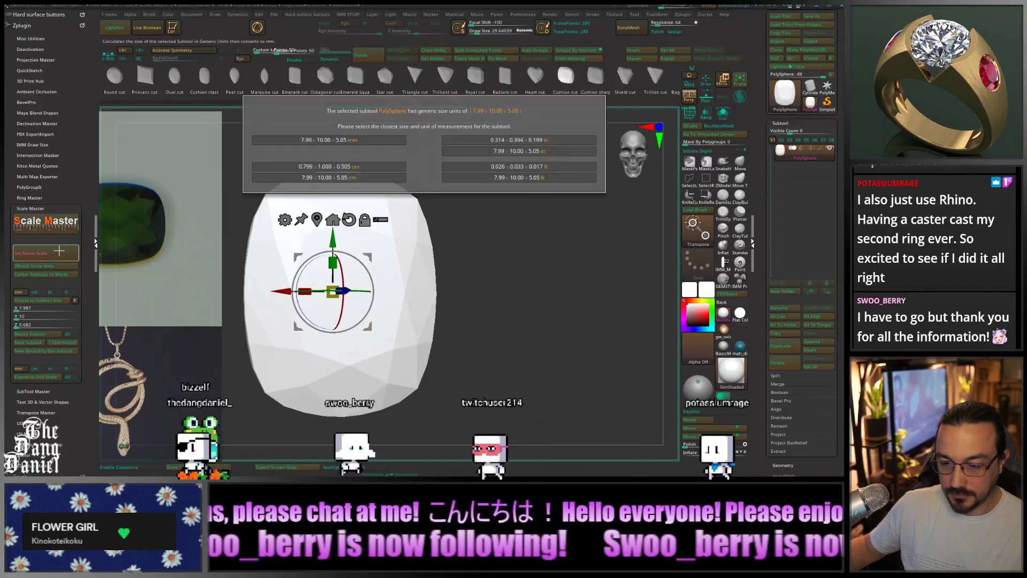
pyautogui.click(330, 140)
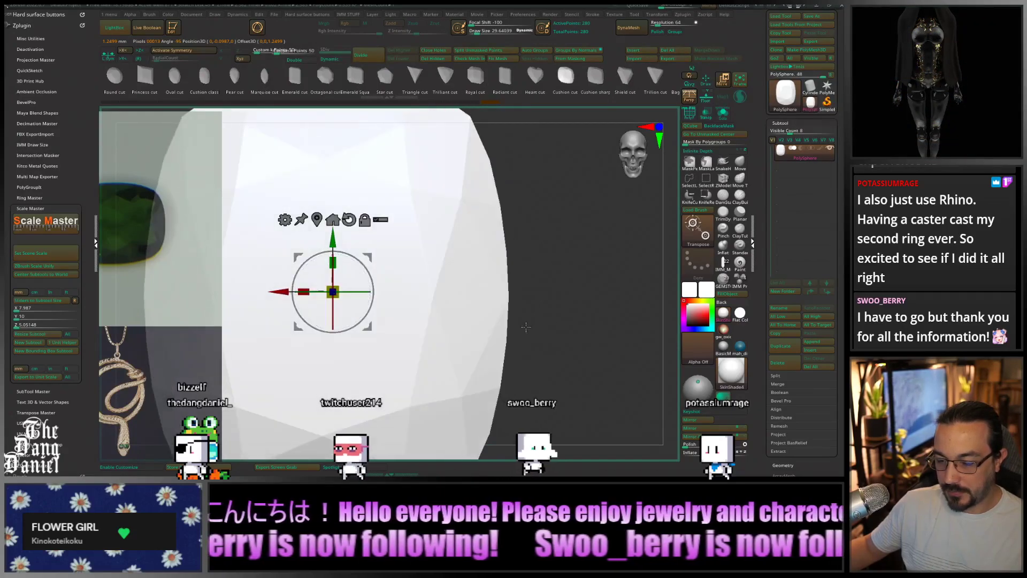
pyautogui.keyDown('alt'); pyautogui.moveTo(360, 374); pyautogui.dragTo(518, 232, button='right'); pyautogui.keyUp('alt')
pyautogui.keyDown('alt'); pyautogui.moveTo(659, 311); pyautogui.dragTo(567, 215, button='right'); pyautogui.keyUp('alt')
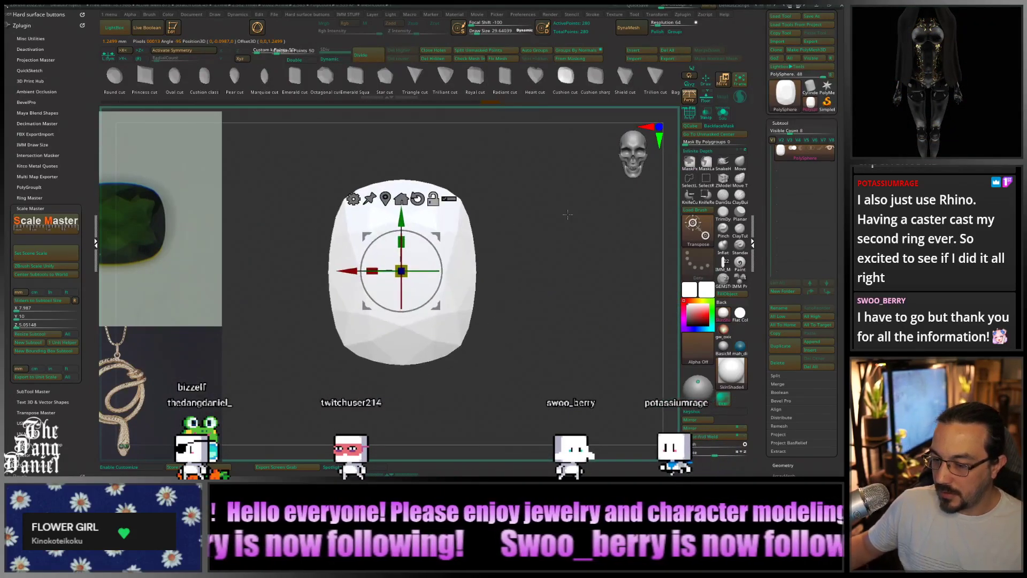
# Switch to the Move brush, zoom out, and enlarge the necklace reference beside the gem
pyautogui.click(740, 164)
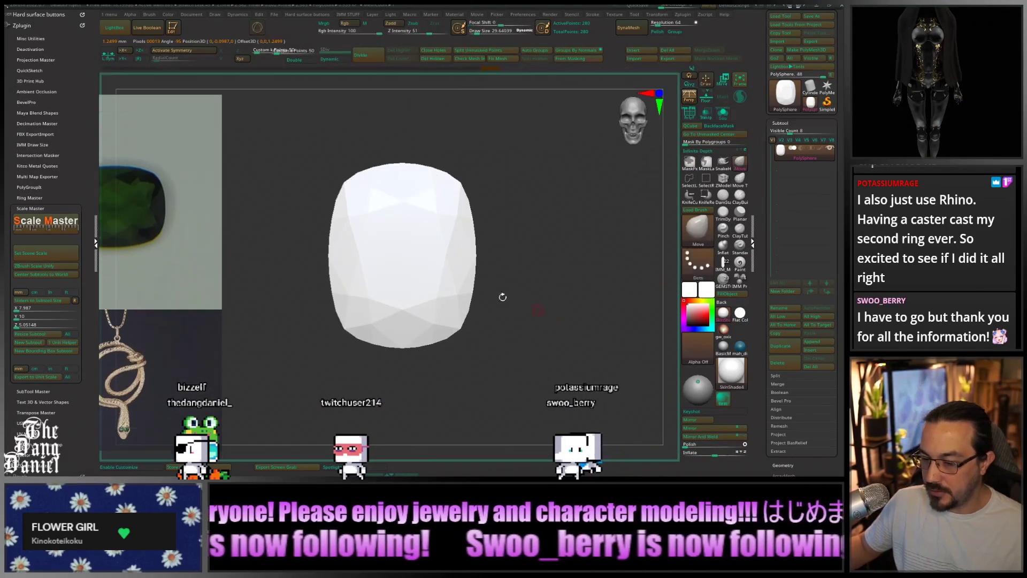
pyautogui.keyDown('ctrl'); pyautogui.moveTo(440, 274); pyautogui.dragTo(415, 263, button='right'); pyautogui.keyUp('ctrl')
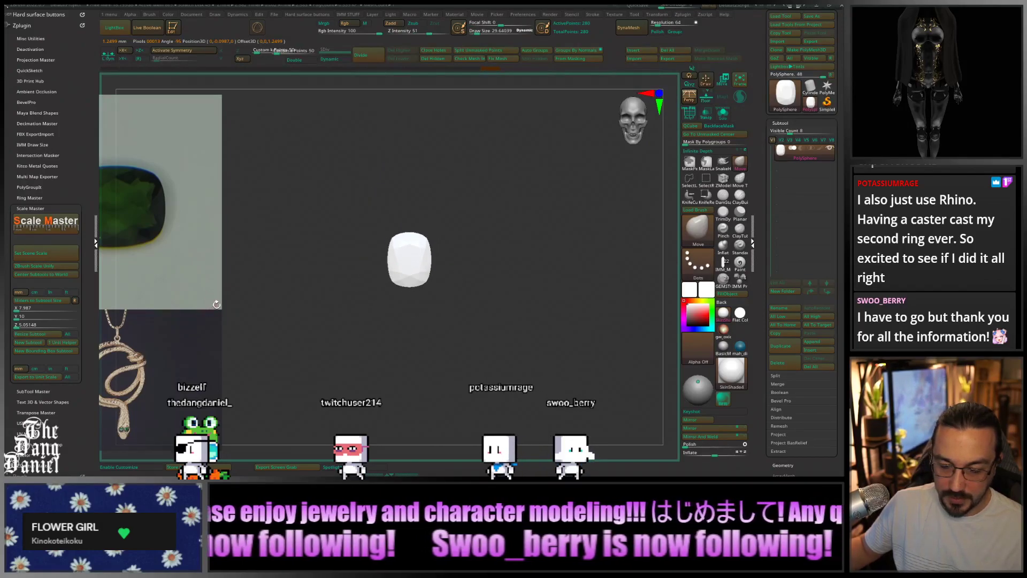
pyautogui.scroll(3, 216, 304)
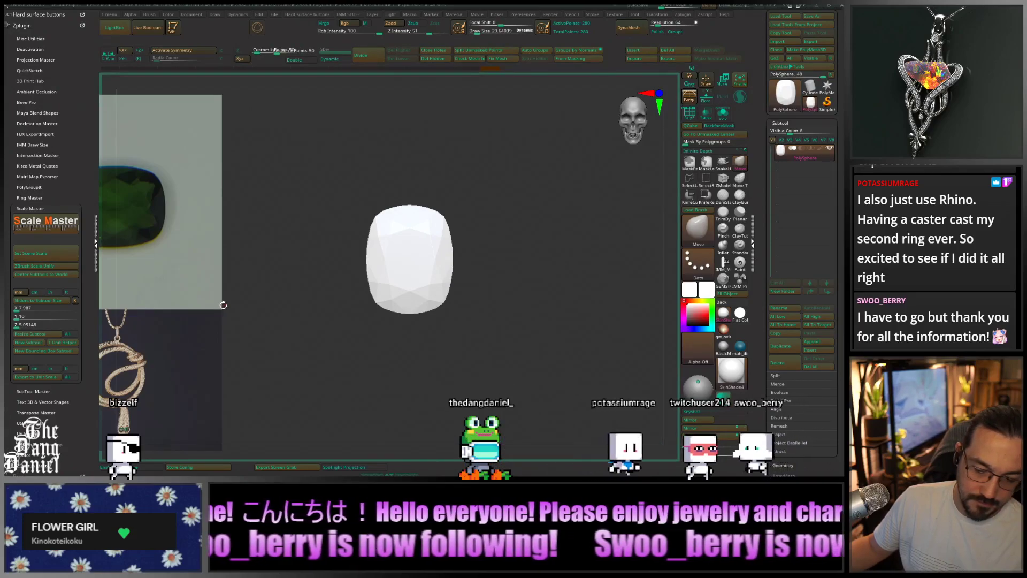
pyautogui.press('z')
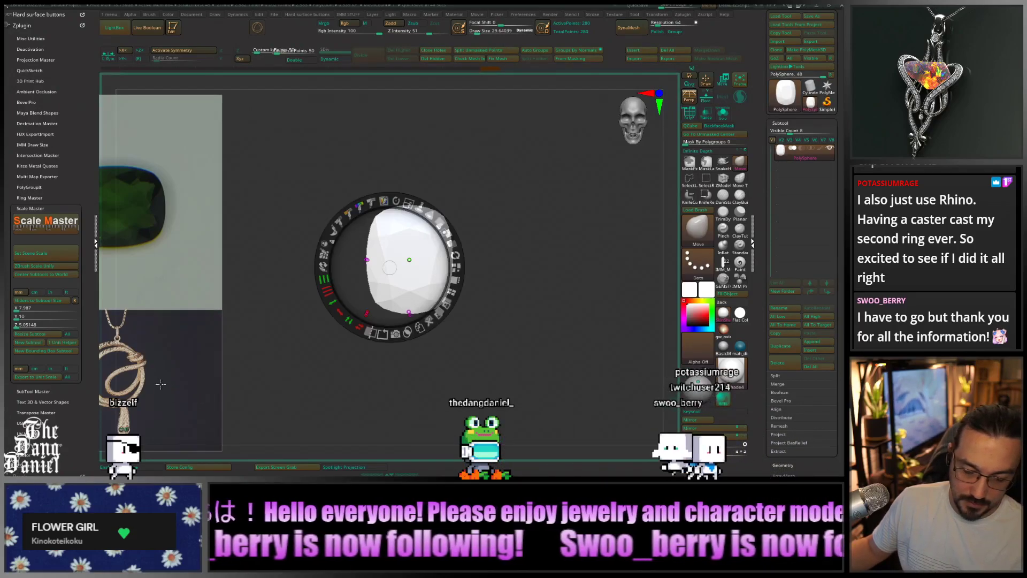
pyautogui.moveTo(164, 383); pyautogui.dragTo(261, 278)
pyautogui.moveTo(280, 215); pyautogui.dragTo(316, 244)
pyautogui.moveTo(282, 273); pyautogui.dragTo(334, 245)
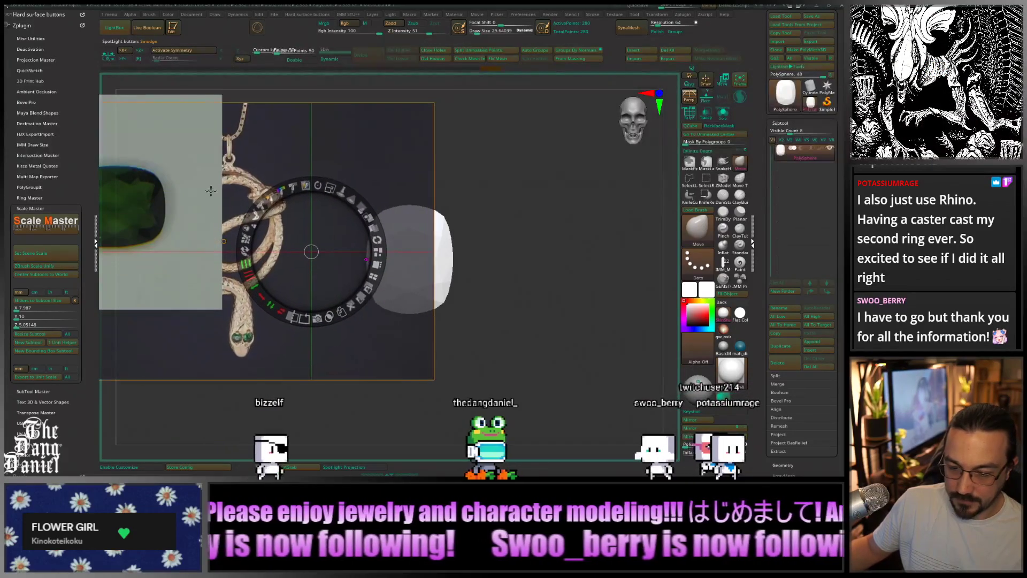
# Shrink the gem photo to a small square in the lower-left corner
pyautogui.click(172, 171)
pyautogui.moveTo(151, 175); pyautogui.dragTo(139, 338)
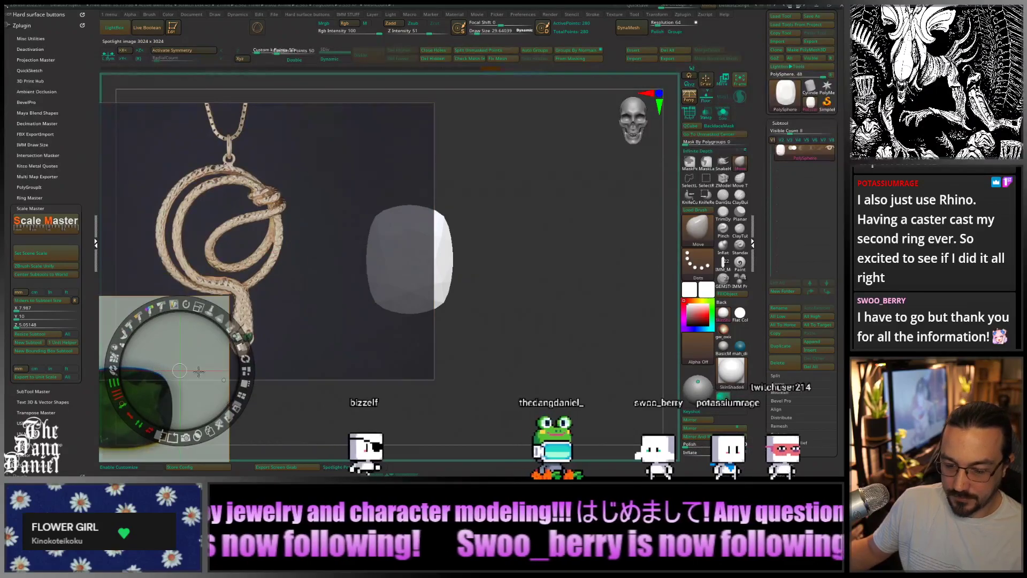
pyautogui.moveTo(196, 304); pyautogui.dragTo(128, 329)
pyautogui.moveTo(147, 374); pyautogui.dragTo(125, 420)
# Trim the pendant reference's right side, move it to the left edge, and show the brush library
pyautogui.moveTo(284, 336)
pyautogui.mouseDown()
pyautogui.moveTo(303, 324)
pyautogui.moveTo(277, 303)
pyautogui.moveTo(264, 339)
pyautogui.mouseUp()
pyautogui.click(338, 194)
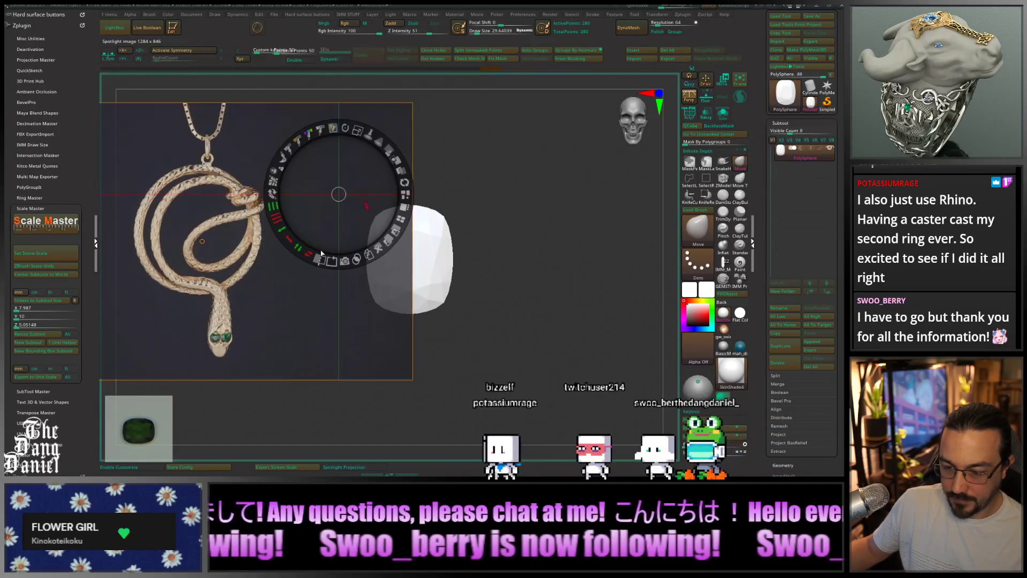
pyautogui.moveTo(289, 239); pyautogui.dragTo(316, 263)
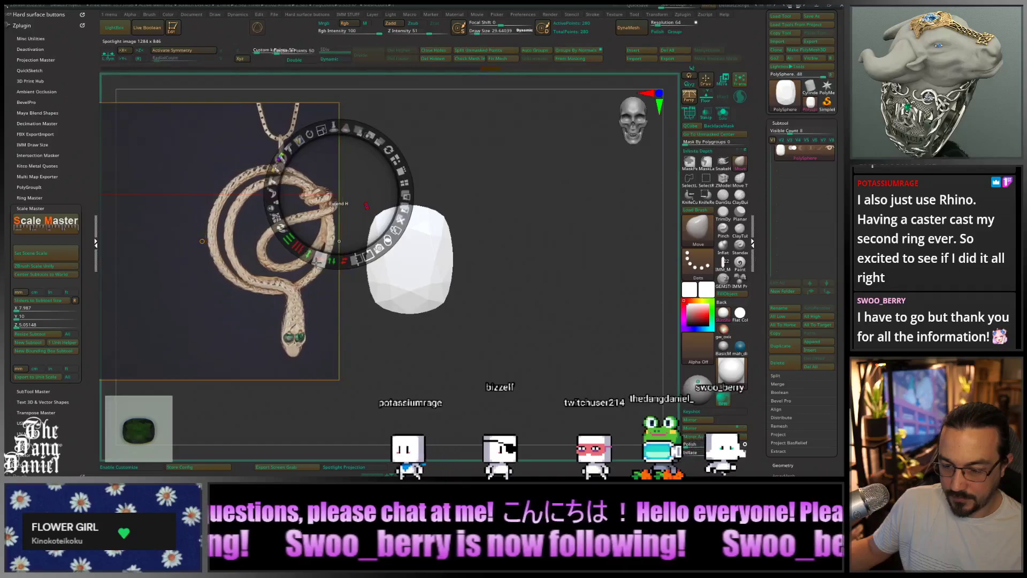
pyautogui.moveTo(243, 342); pyautogui.dragTo(158, 338)
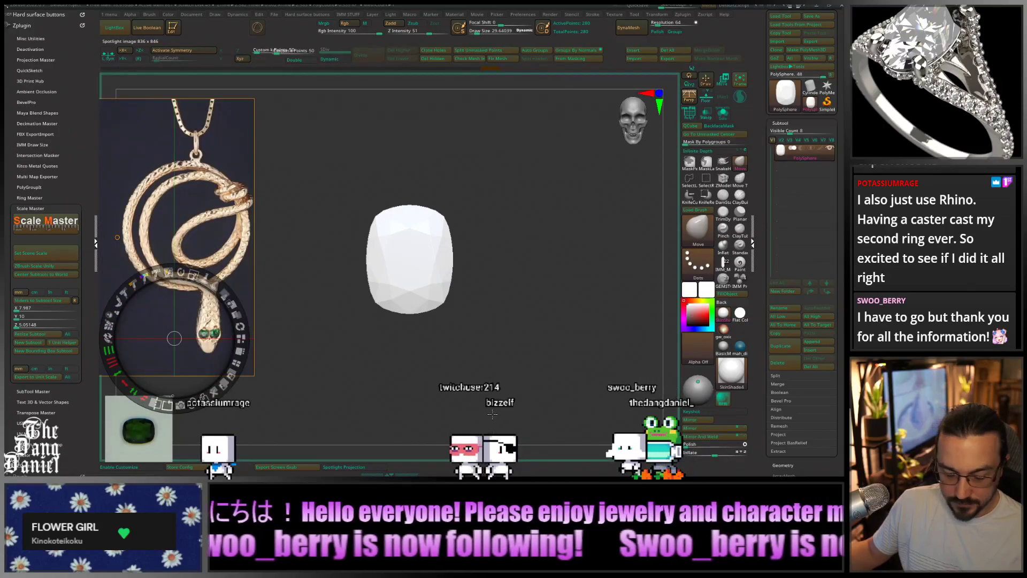
pyautogui.press('z')
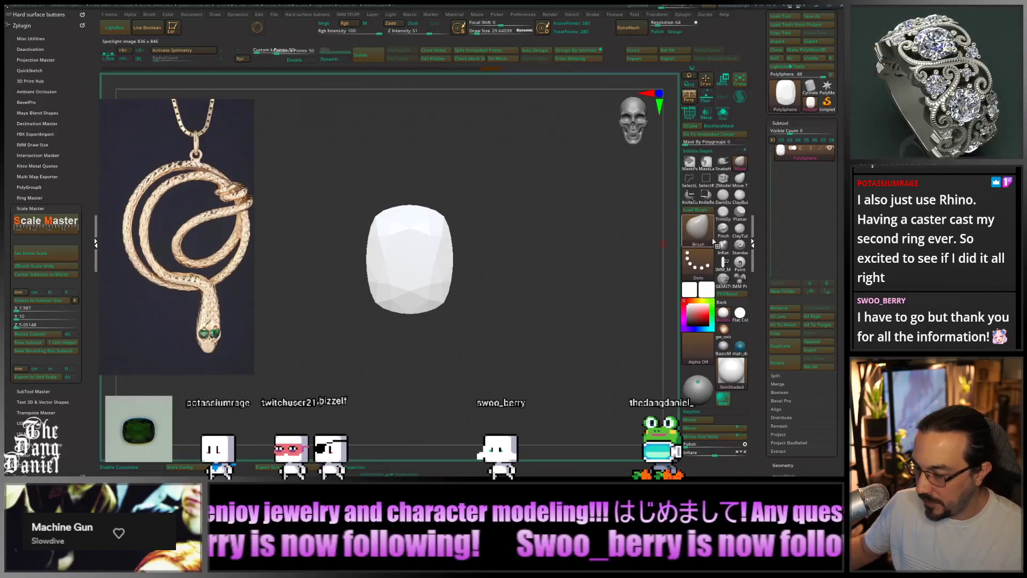
pyautogui.click(695, 234)
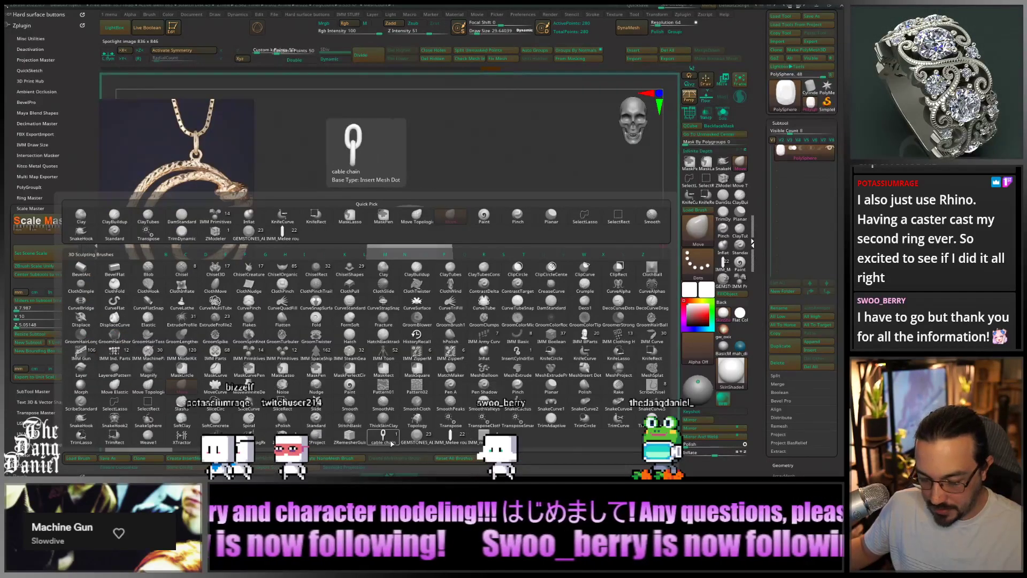
# Load SNAKE_IMM_brush from ZBrush Assets > brushes > IMM > SNAKE IMM > UPLOAD
pyautogui.click(77, 459)
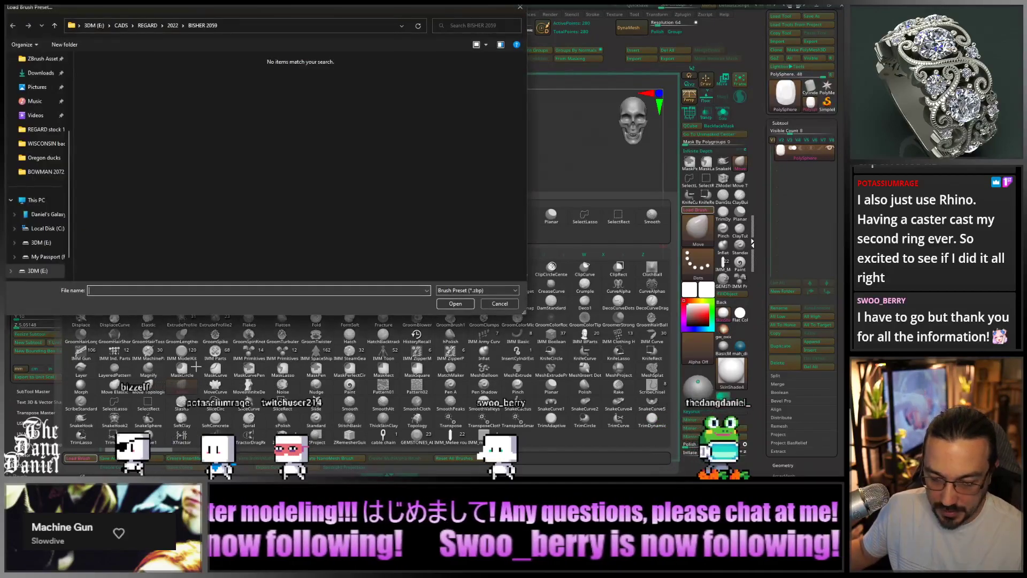
pyautogui.click(40, 59)
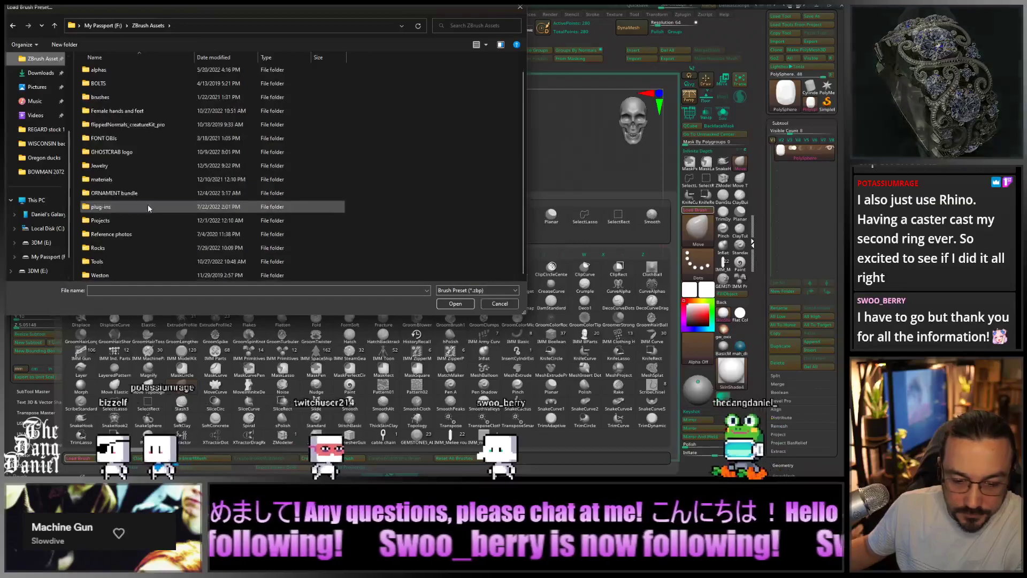
pyautogui.scroll(1, 131, 231)
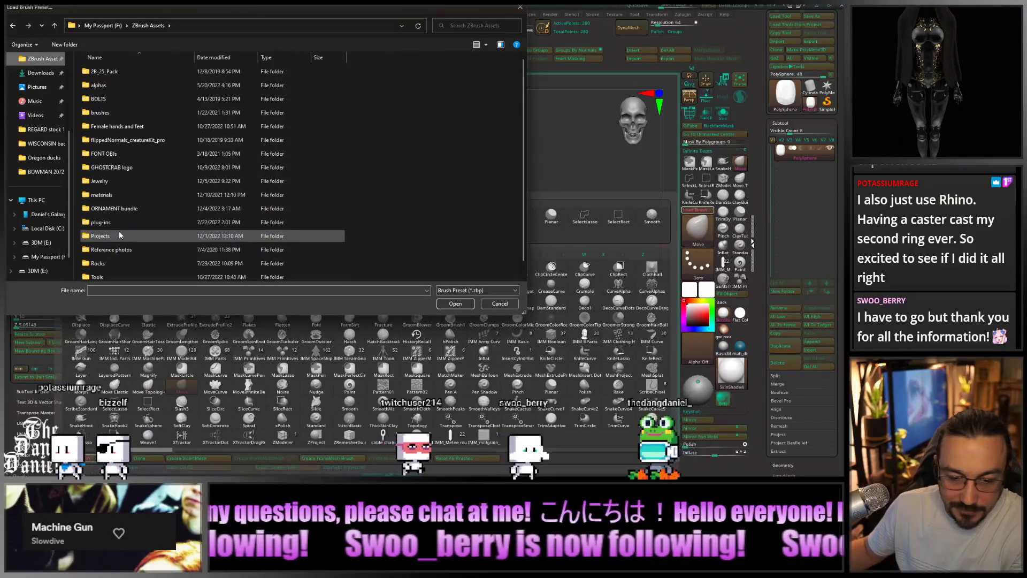
pyautogui.doubleClick(107, 112)
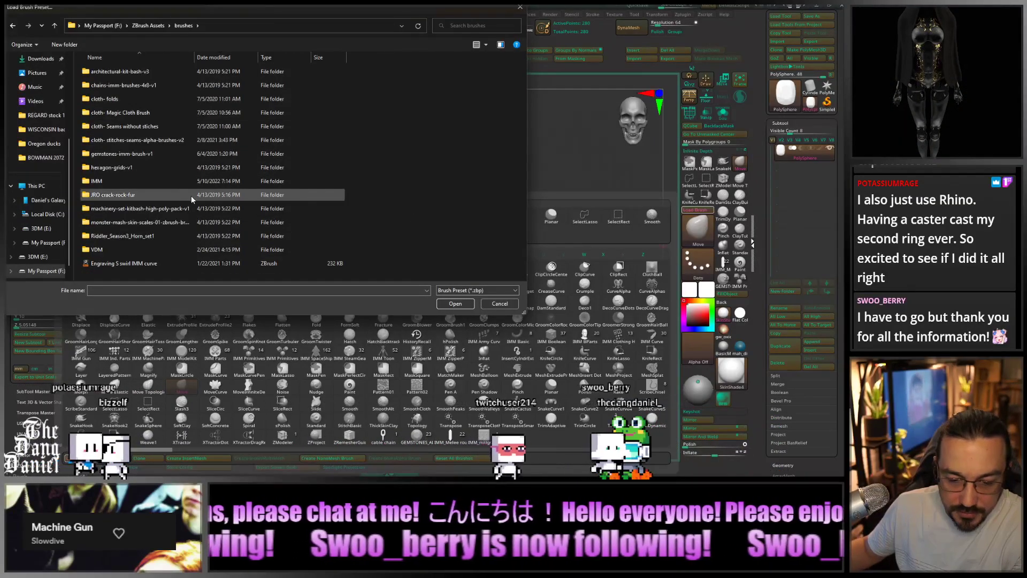
pyautogui.doubleClick(139, 181)
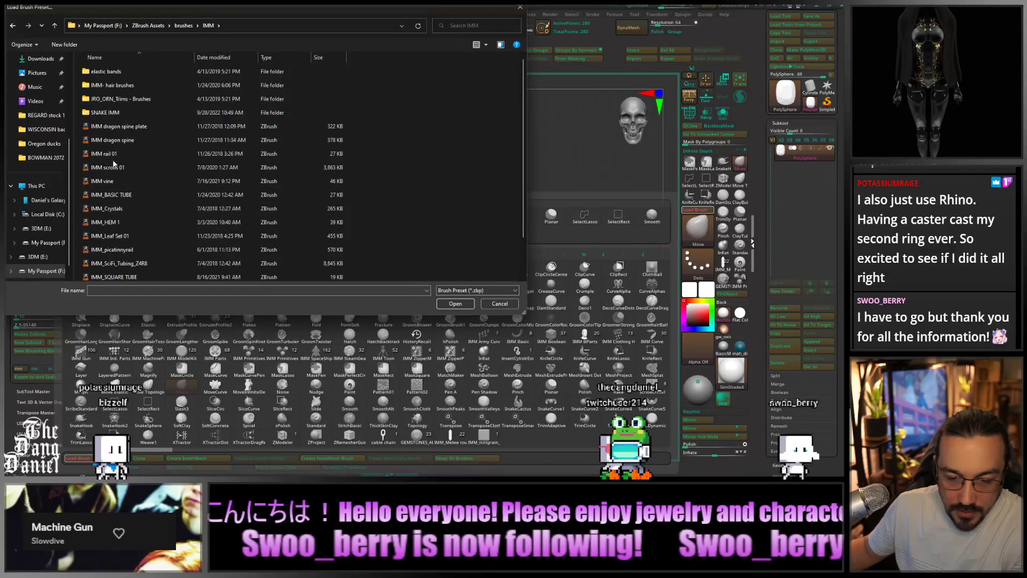
pyautogui.doubleClick(121, 112)
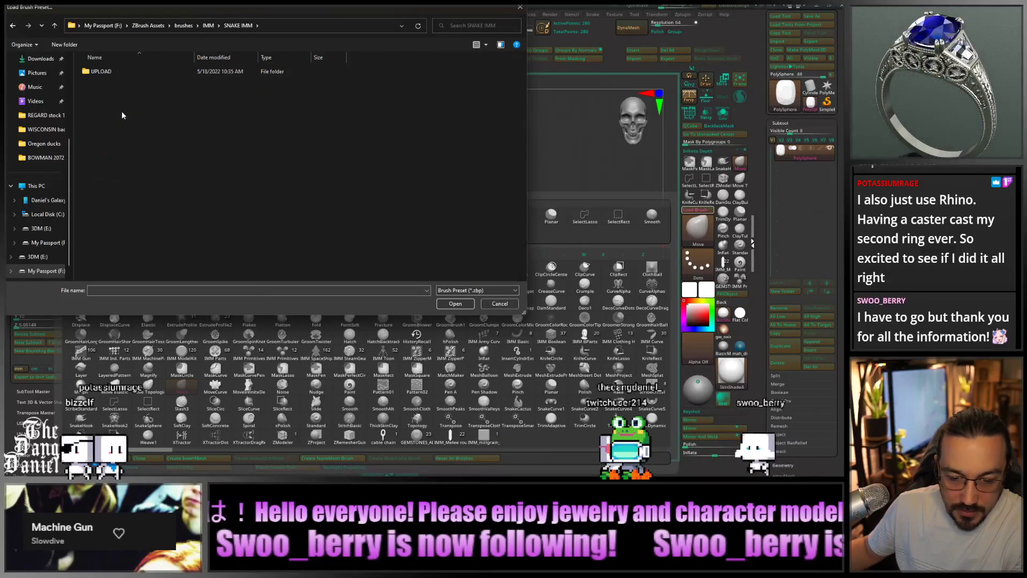
pyautogui.doubleClick(101, 72)
pyautogui.doubleClick(110, 71)
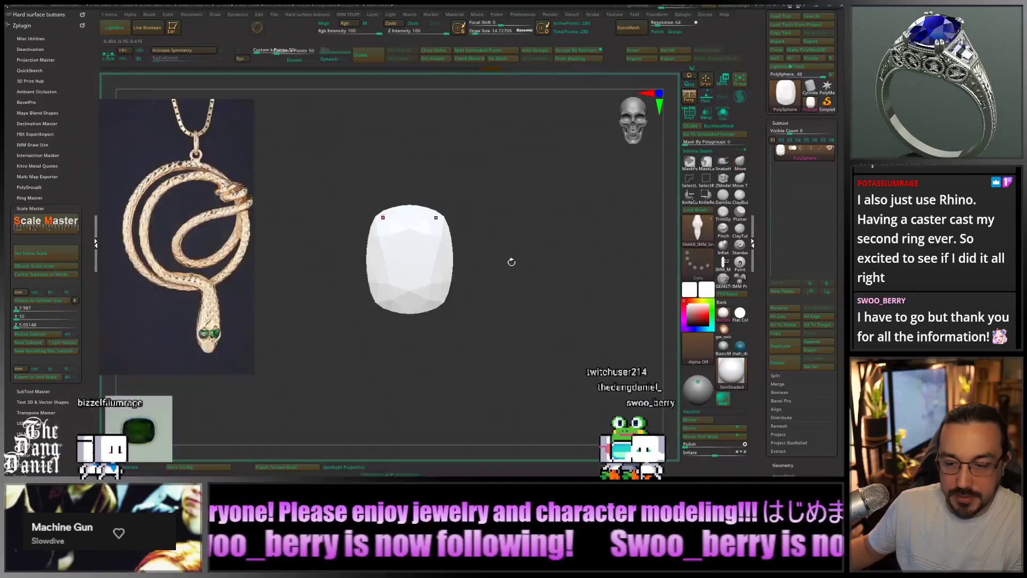
pyautogui.moveTo(810, 89)
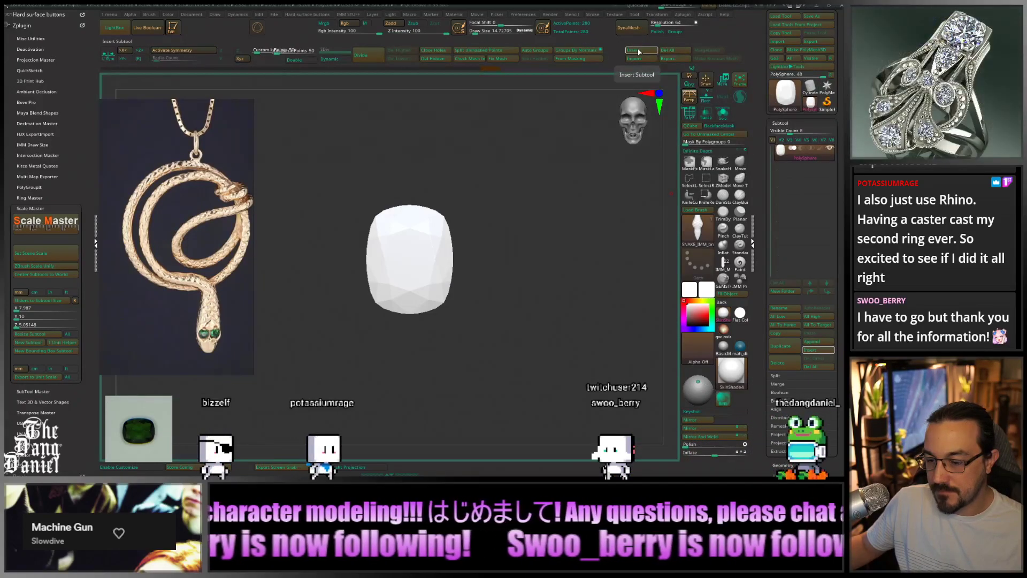
# Insert a Cylinder3D as a new subtool
pyautogui.scroll(-4, 417, 277)
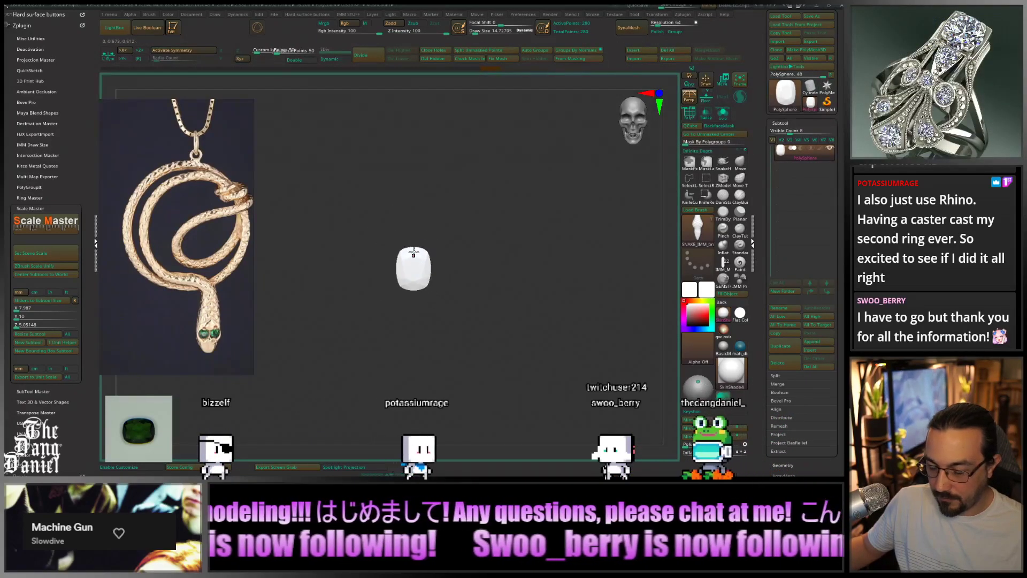
pyautogui.scroll(2, 414, 251)
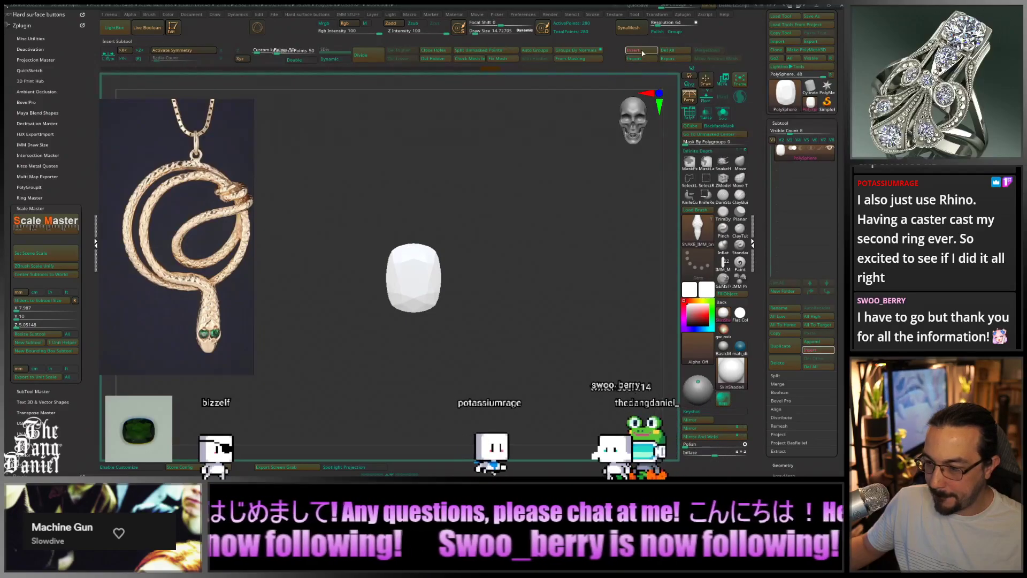
pyautogui.click(642, 53)
pyautogui.click(614, 116)
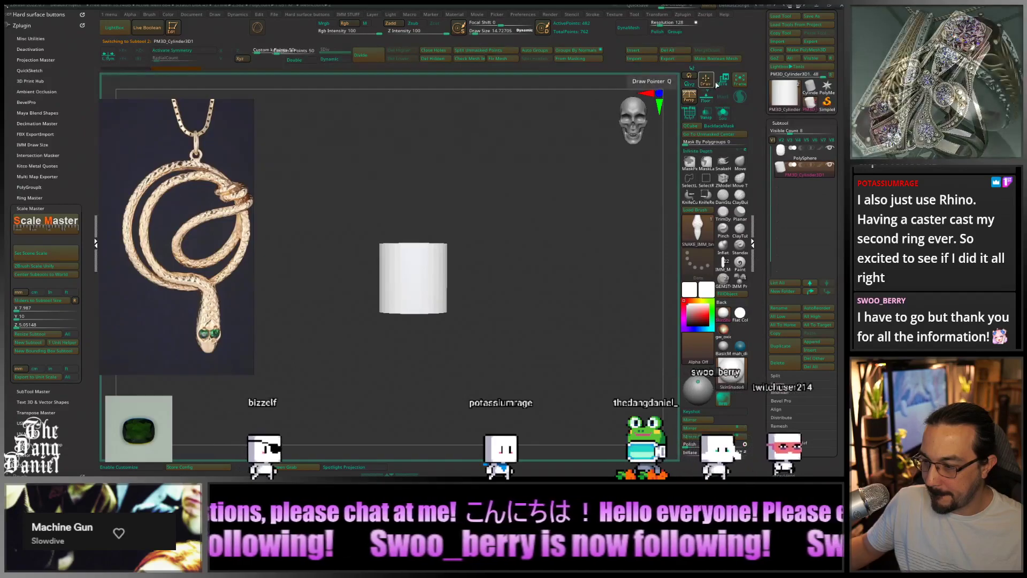
# Rotate the cylinder 90° face-on, flatten it into a thin disc, and shift it along its axis
pyautogui.press('w')
pyautogui.moveTo(412, 257); pyautogui.dragTo(426, 293)
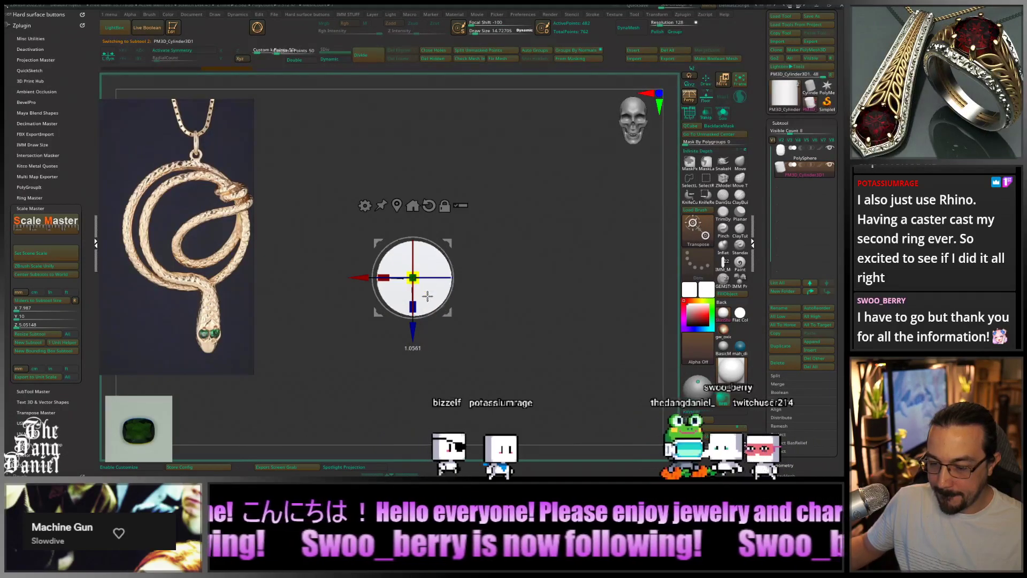
pyautogui.keyDown('ctrl'); pyautogui.moveTo(426, 296); pyautogui.dragTo(477, 289, button='right'); pyautogui.keyUp('ctrl')
pyautogui.moveTo(477, 296); pyautogui.dragTo(421, 299)
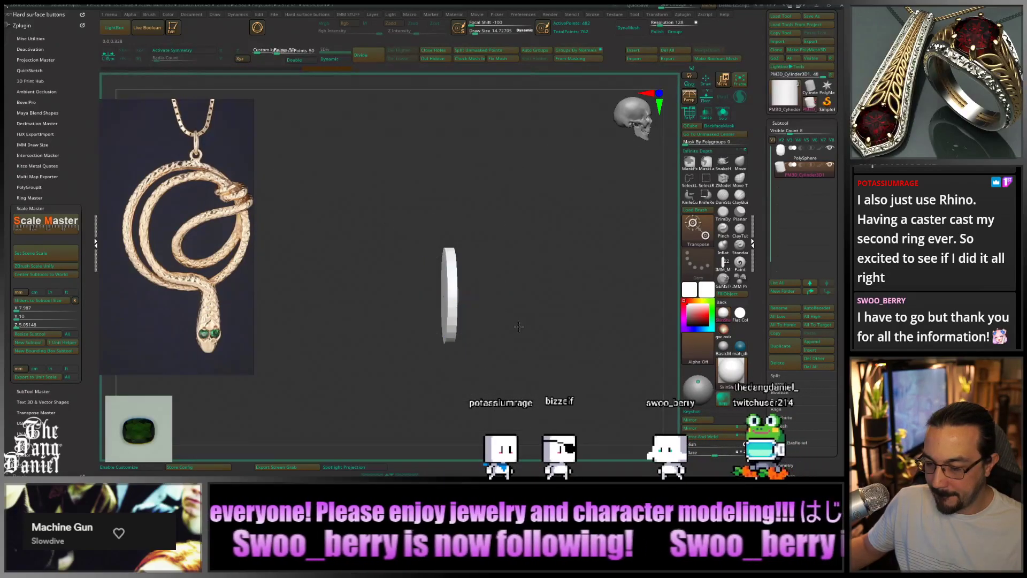
pyautogui.moveTo(515, 296); pyautogui.dragTo(459, 299)
pyautogui.scroll(5, 451, 292)
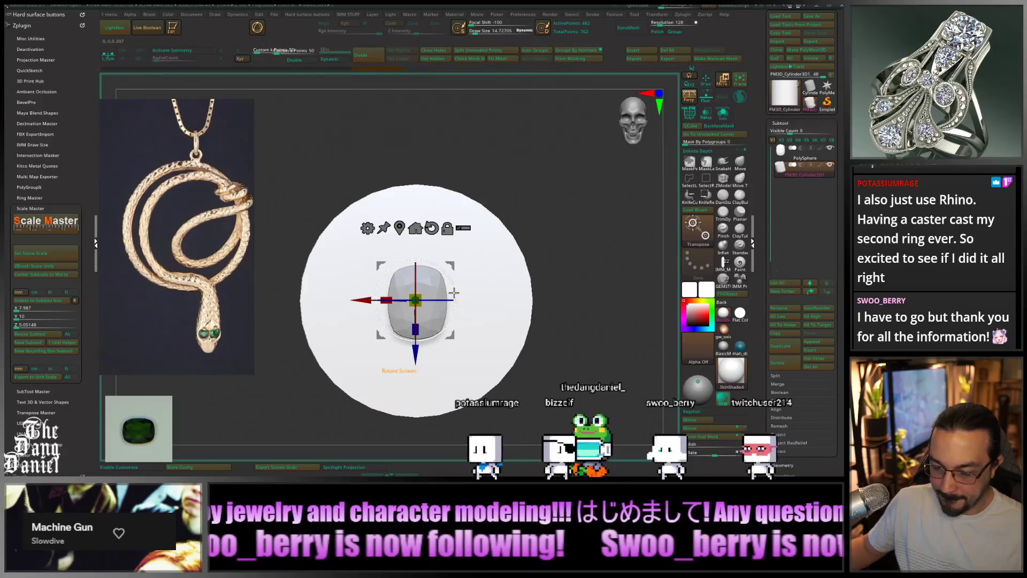
# Centre the cylinder disc subtool on the world axis, undoing a stray recentre on the gem
pyautogui.keyDown('alt'); pyautogui.click(431, 319); pyautogui.keyUp('alt')
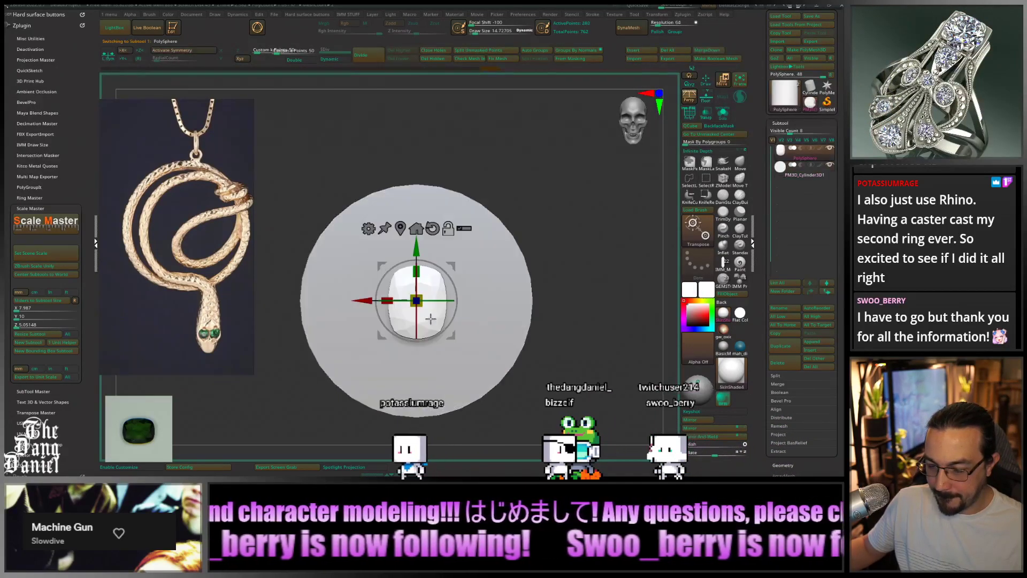
pyautogui.click(400, 228)
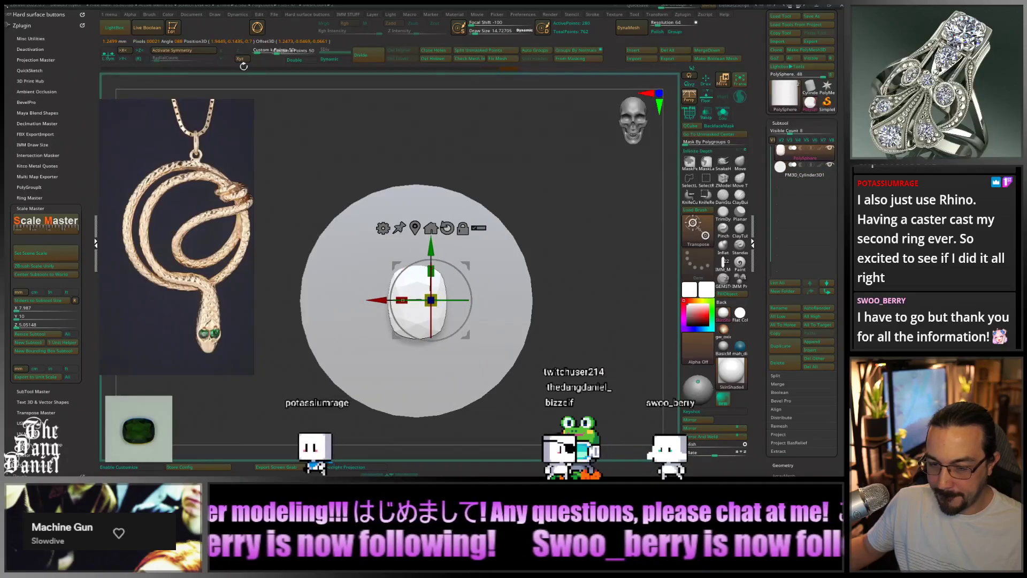
pyautogui.hotkey('ctrl', 'z')
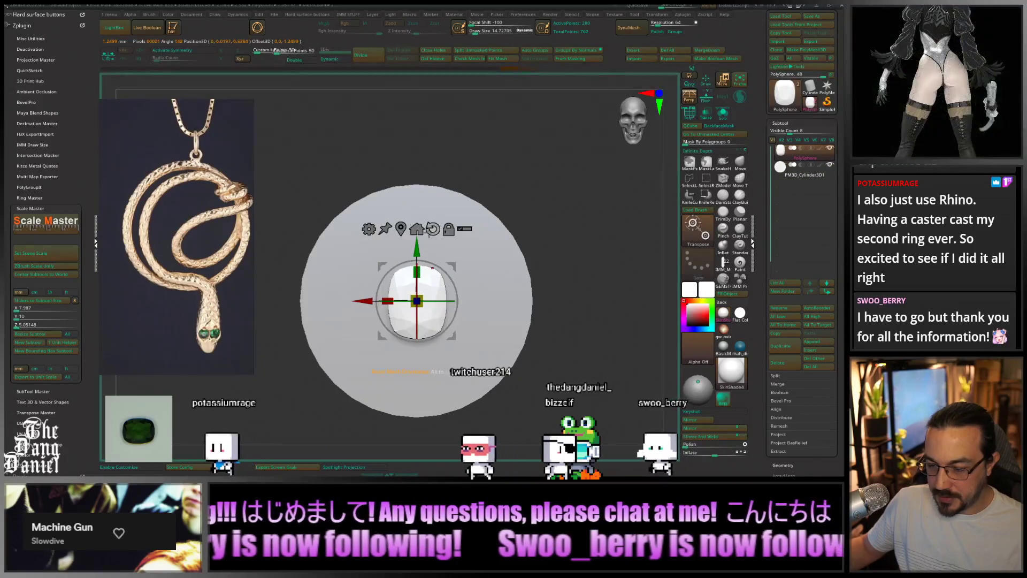
pyautogui.keyDown('alt'); pyautogui.click(506, 307); pyautogui.keyUp('alt')
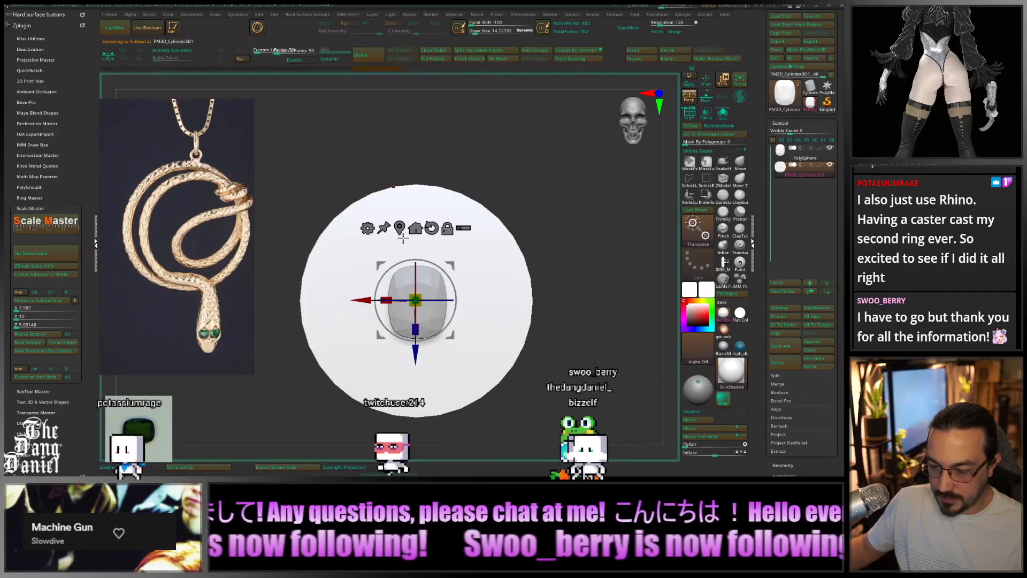
pyautogui.click(415, 228)
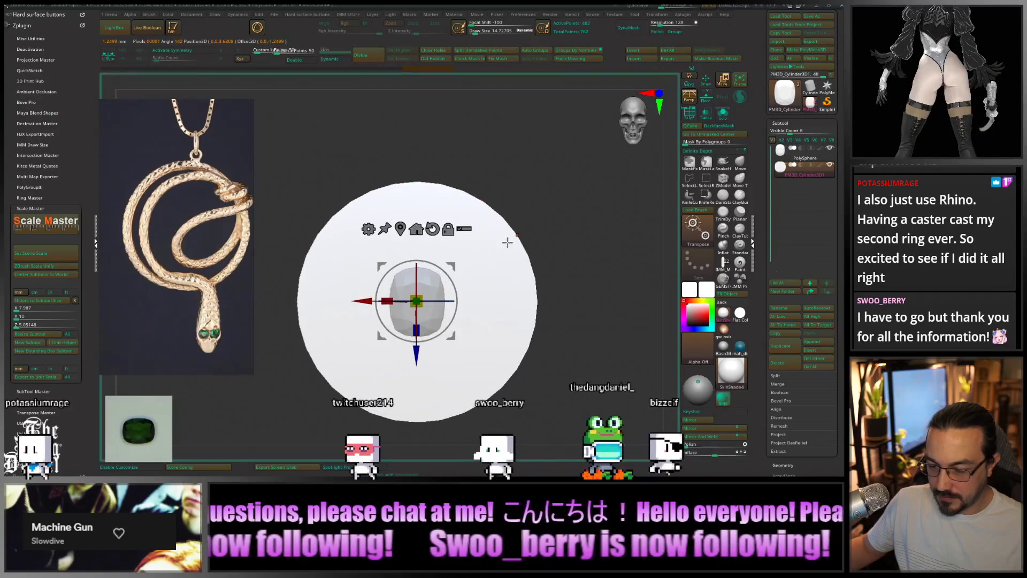
# Slide the disc back behind the gem and show the brush settings and library
pyautogui.moveTo(476, 338); pyautogui.dragTo(540, 334)
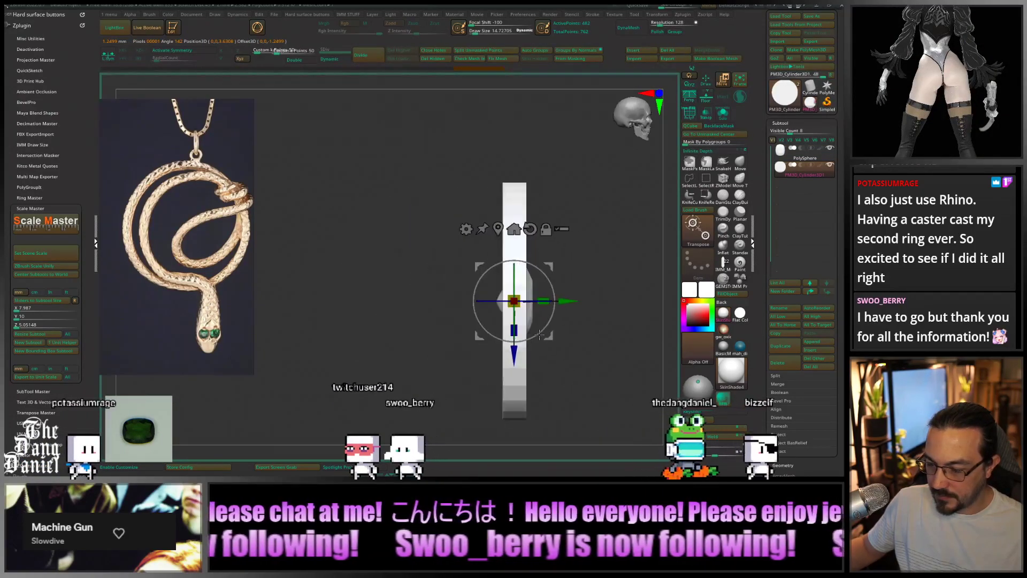
pyautogui.moveTo(574, 301); pyautogui.dragTo(537, 300)
pyautogui.moveTo(615, 300); pyautogui.dragTo(560, 306, button='right')
pyautogui.keyDown('alt'); pyautogui.moveTo(560, 304); pyautogui.dragTo(534, 313); pyautogui.keyUp('alt')
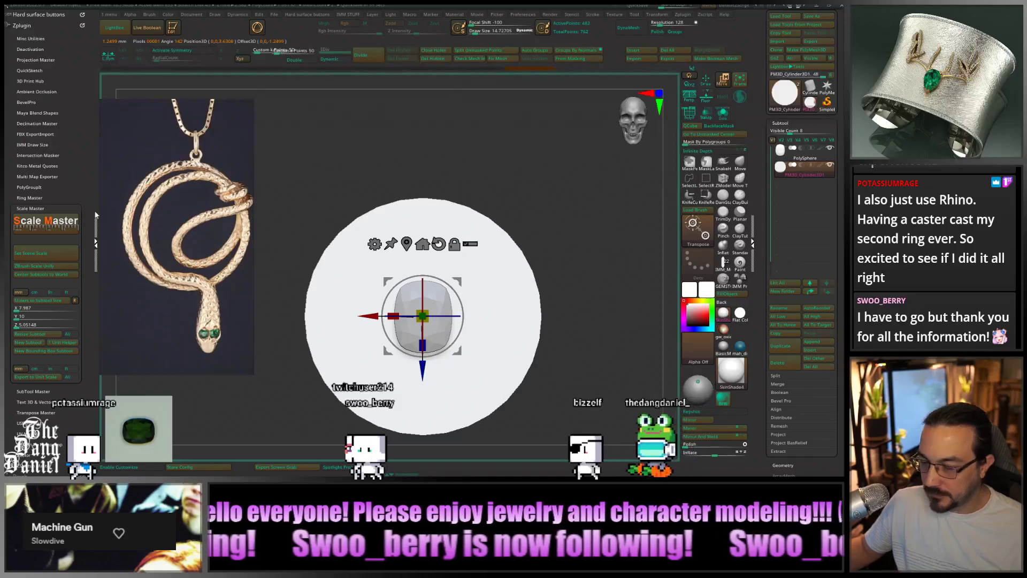
pyautogui.click(20, 474)
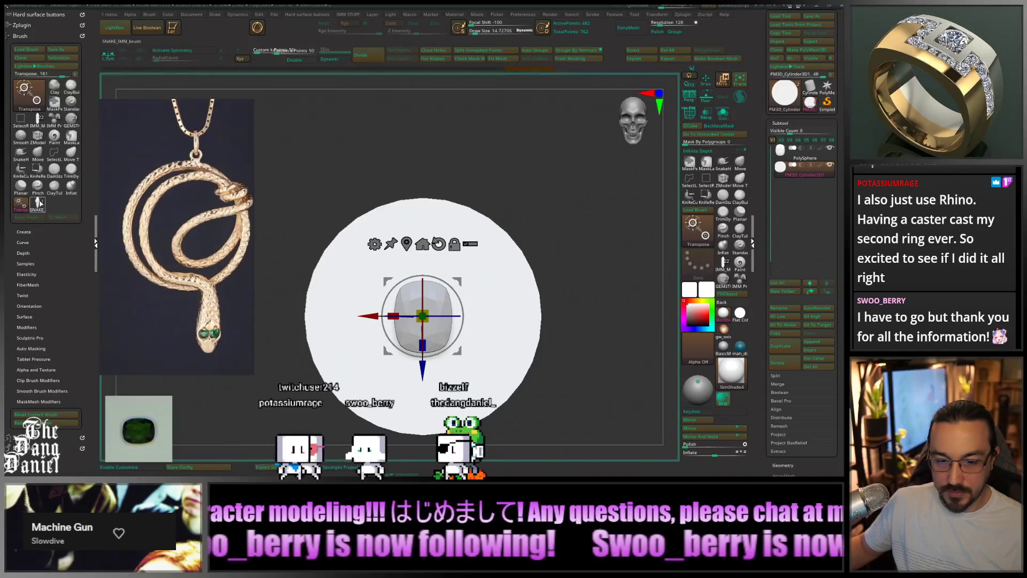
# Switch to the SNAKE_IMM brush, draw a trial snake curve around the gem, then undo it
pyautogui.click(707, 80)
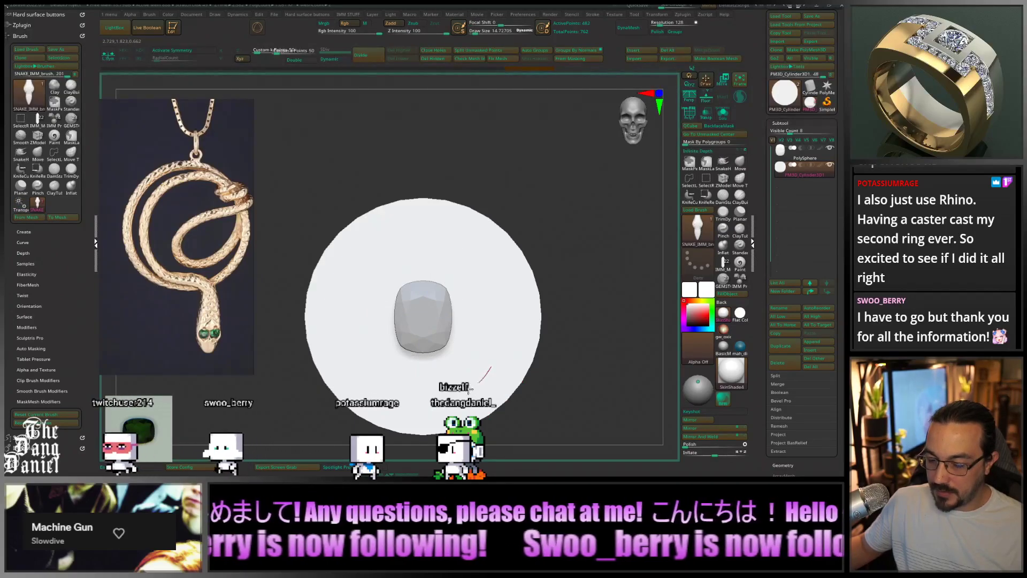
pyautogui.moveTo(401, 256)
pyautogui.mouseDown()
pyautogui.moveTo(489, 287)
pyautogui.moveTo(500, 308)
pyautogui.mouseUp()
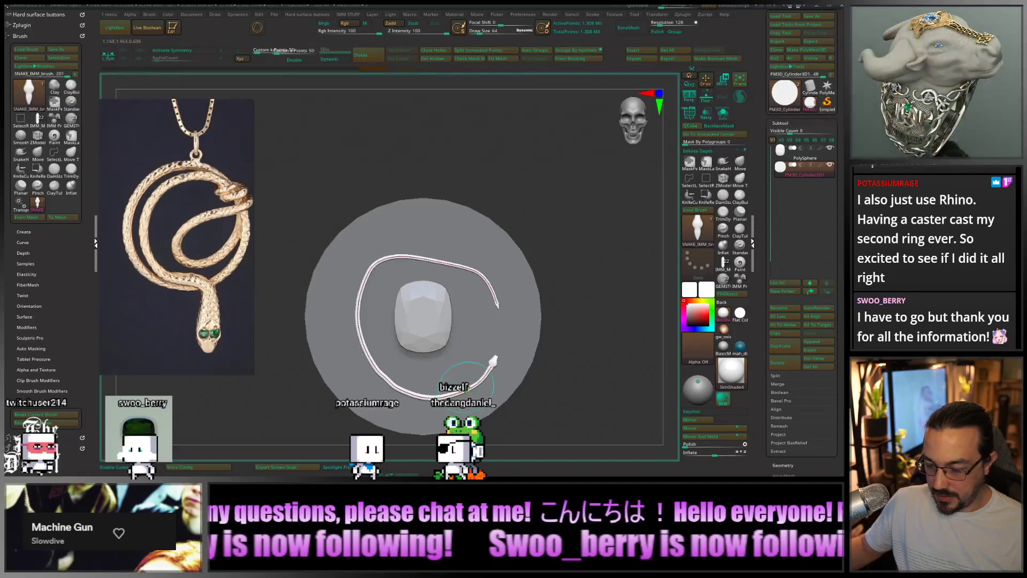
pyautogui.keyDown('ctrl'); pyautogui.moveTo(482, 384); pyautogui.dragTo(538, 379, button='right'); pyautogui.keyUp('ctrl')
pyautogui.scroll(-5, 535, 377)
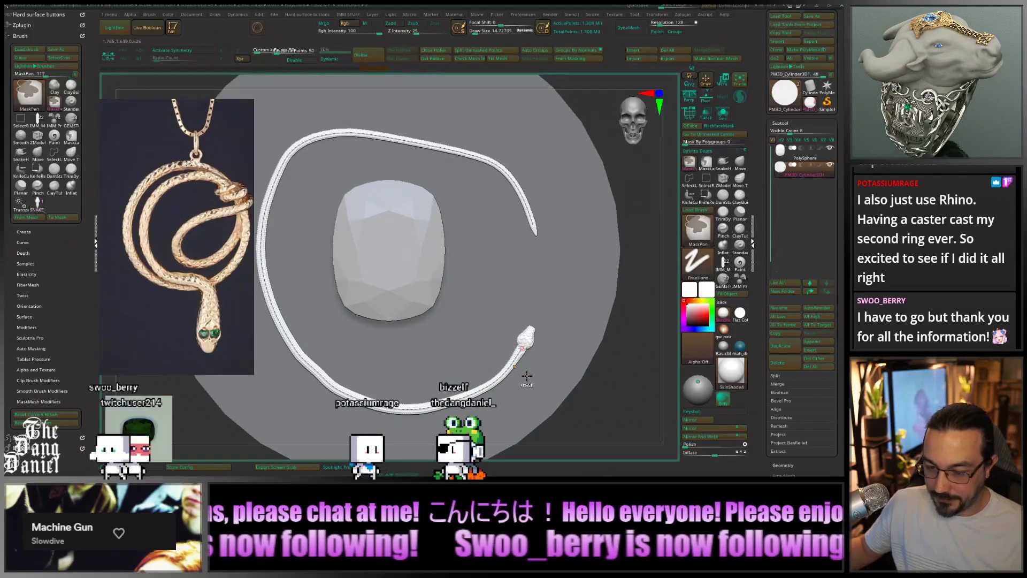
pyautogui.hotkey('ctrl', 'z')
pyautogui.hotkey('ctrl', 'z')
pyautogui.hotkey('ctrl', 'z')
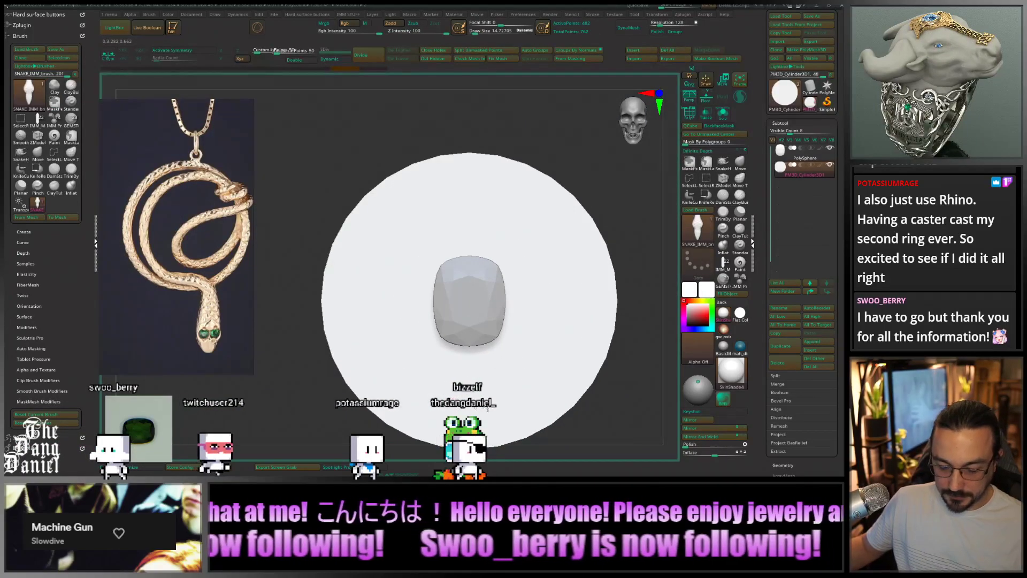
# Draw a snake looping around the gem, rebuild it at several thicknesses around size 64, then undo
pyautogui.press('w')
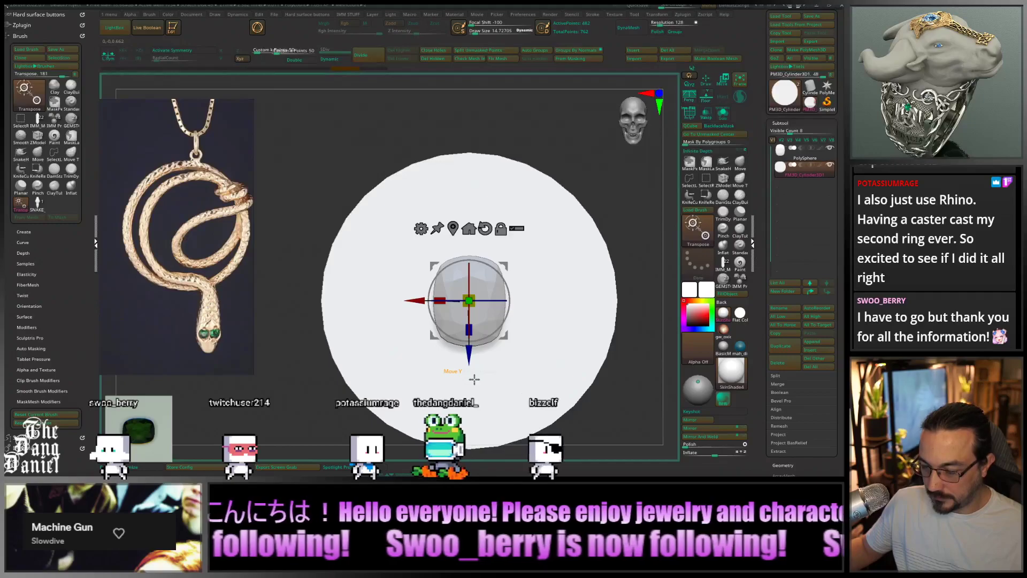
pyautogui.press('q')
pyautogui.press('s')
pyautogui.moveTo(474, 379)
pyautogui.mouseDown()
pyautogui.moveTo(544, 380)
pyautogui.moveTo(527, 397)
pyautogui.moveTo(367, 271)
pyautogui.moveTo(576, 268)
pyautogui.moveTo(588, 278)
pyautogui.mouseUp()
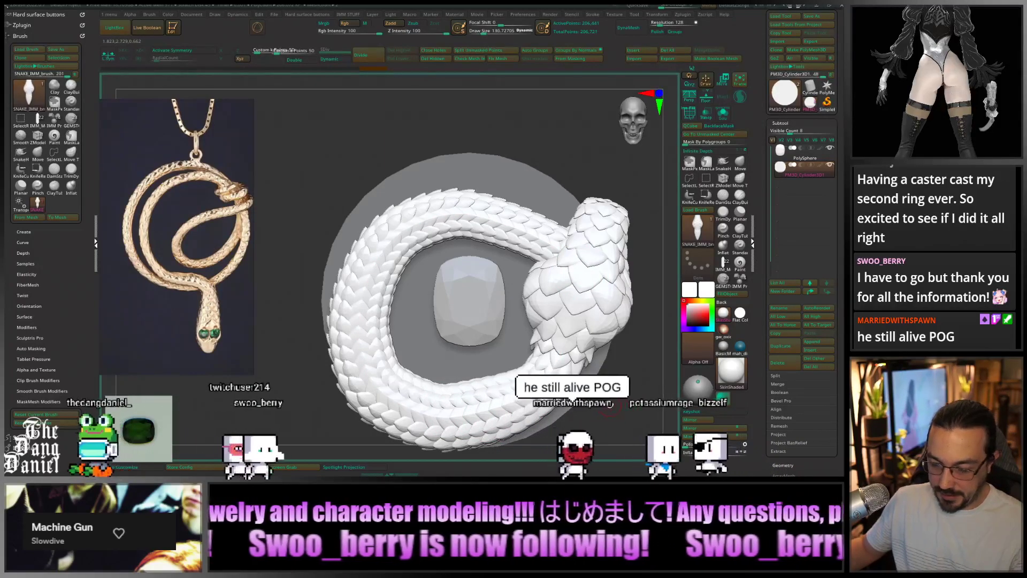
pyautogui.press('[')
pyautogui.press('[')
pyautogui.click(543, 381)
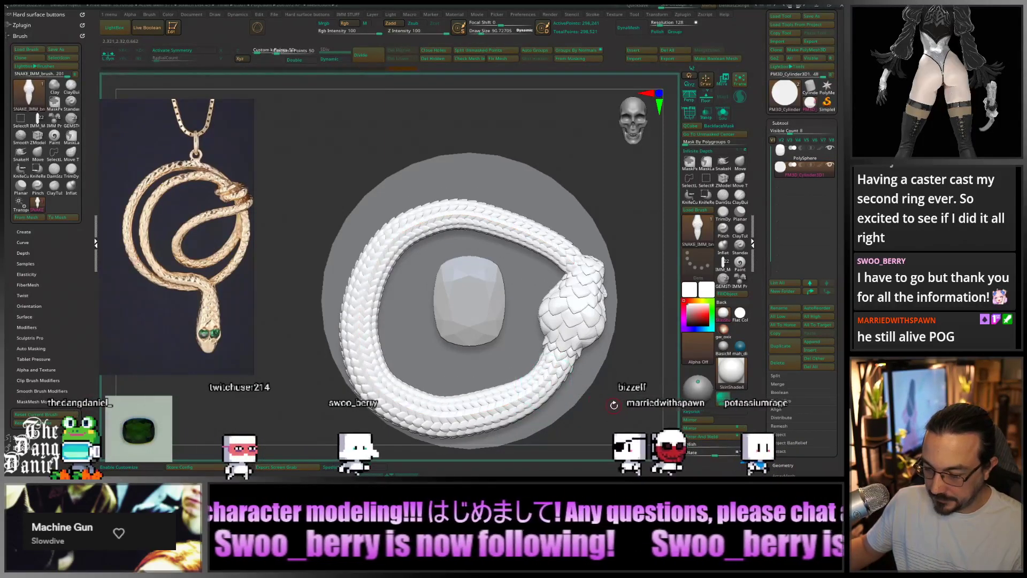
pyautogui.click(538, 387)
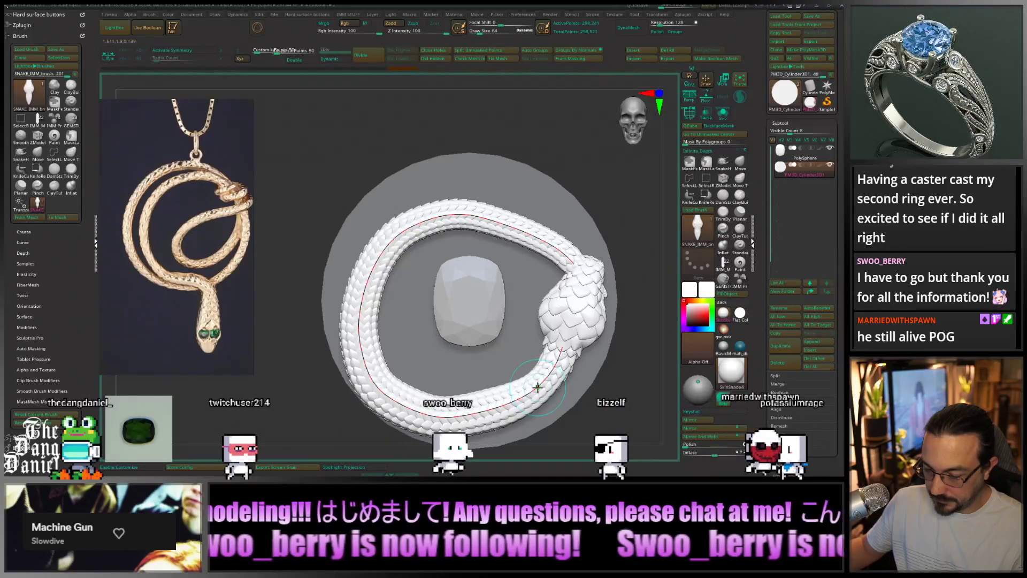
pyautogui.click(537, 387)
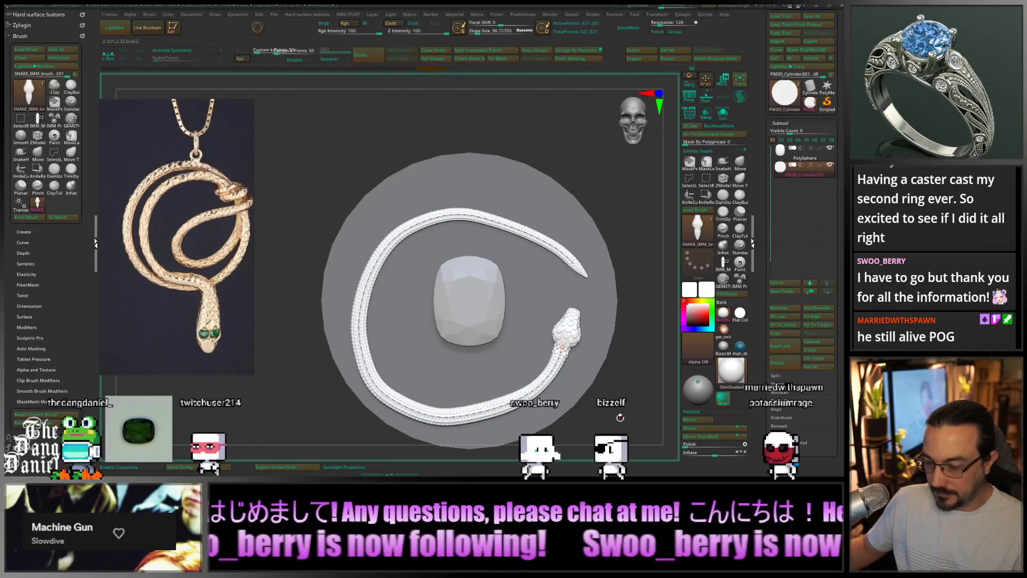
pyautogui.click(528, 393)
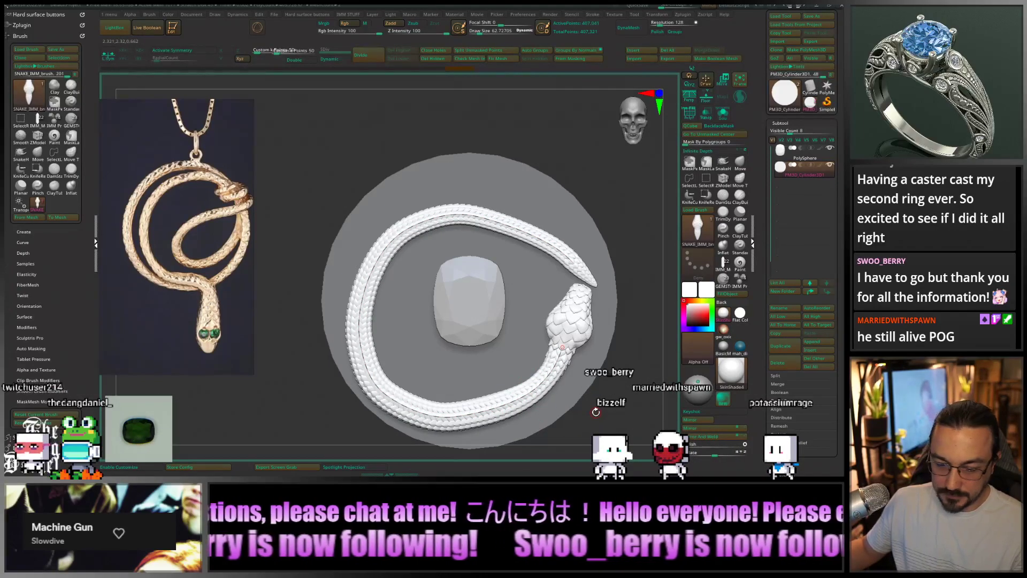
pyautogui.press(']')
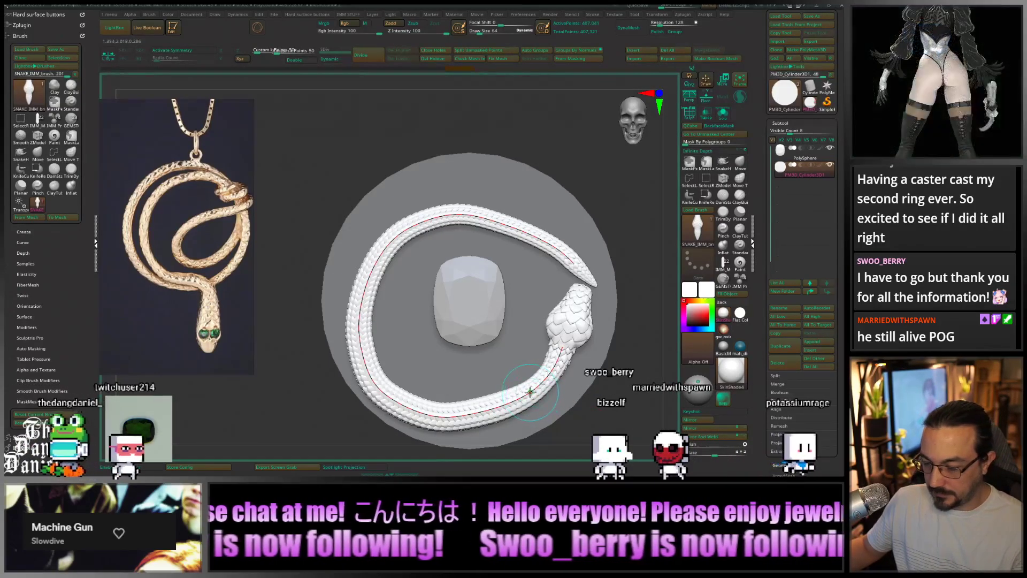
pyautogui.click(530, 392)
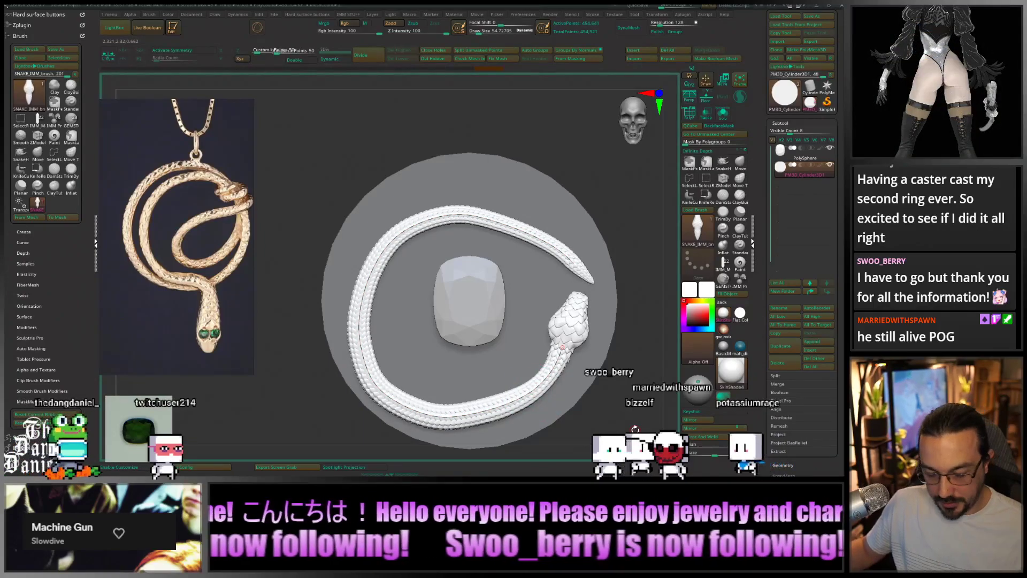
pyautogui.hotkey('ctrl', 'z')
pyautogui.hotkey('ctrl', 'z')
pyautogui.hotkey('ctrl', 'z')
pyautogui.hotkey('ctrl', 'z')
pyautogui.hotkey('ctrl', 'z')
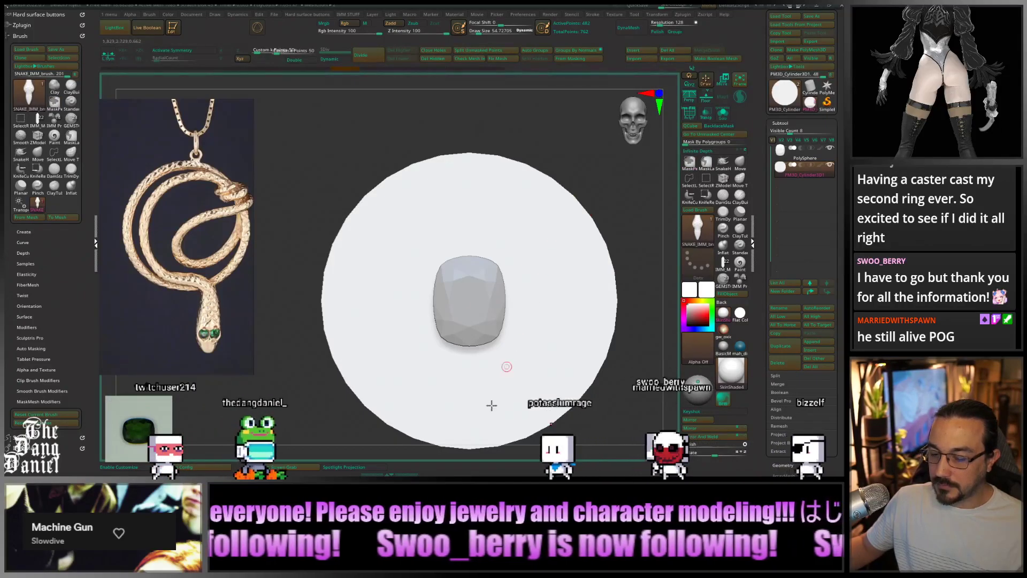
pyautogui.moveTo(468, 441)
pyautogui.mouseDown()
pyautogui.moveTo(455, 407)
pyautogui.moveTo(384, 350)
pyautogui.moveTo(429, 203)
pyautogui.moveTo(545, 375)
pyautogui.moveTo(457, 218)
pyautogui.moveTo(535, 298)
pyautogui.mouseUp()
pyautogui.moveTo(527, 225); pyautogui.dragTo(489, 208)
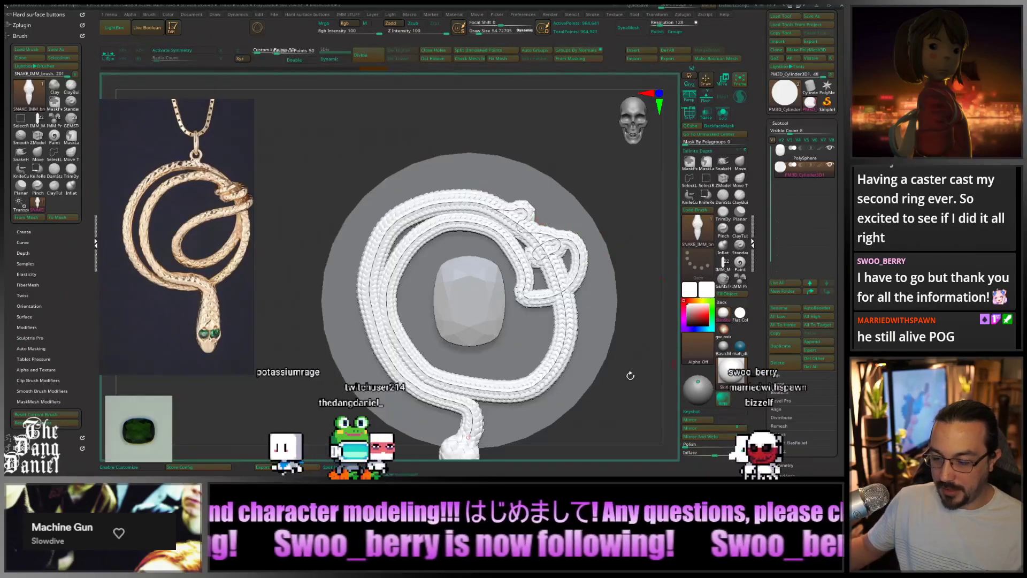
pyautogui.moveTo(630, 376)
pyautogui.keyDown('ctrl'); pyautogui.mouseDown(button='right')
pyautogui.moveTo(578, 316)
pyautogui.moveTo(499, 257)
pyautogui.mouseUp(button='right'); pyautogui.keyUp('ctrl')
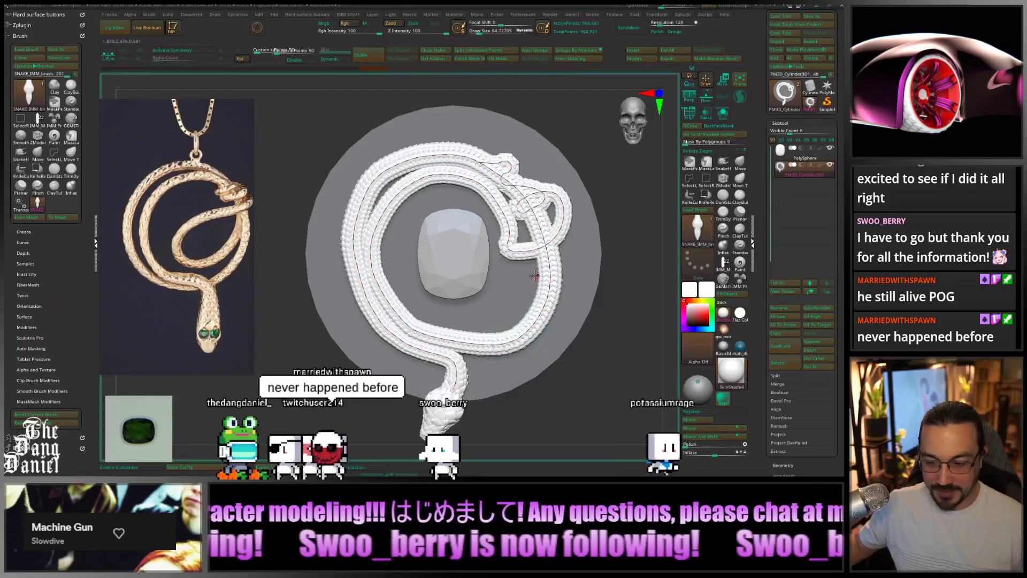
pyautogui.hotkey('ctrl', 'z')
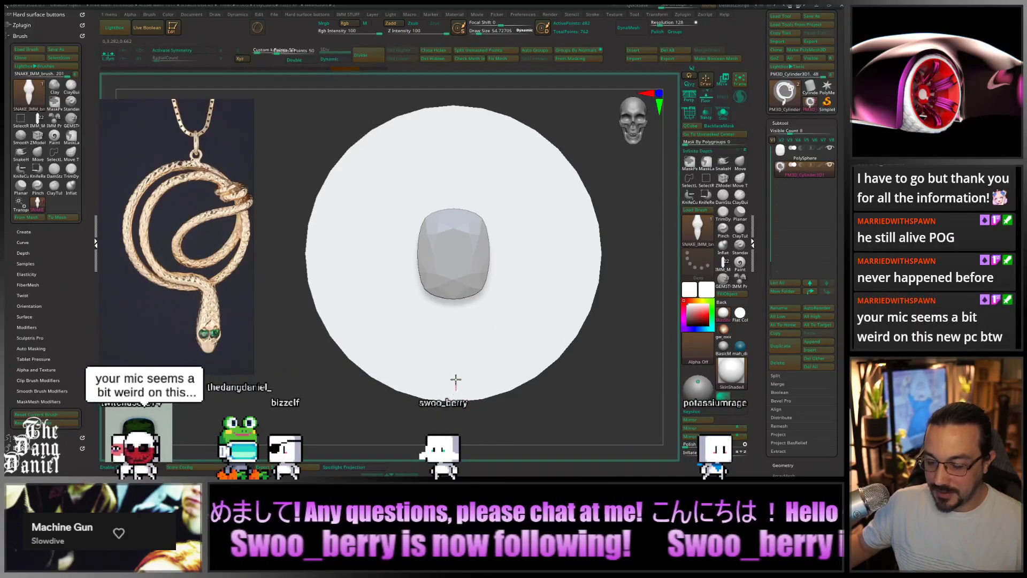
pyautogui.moveTo(454, 368)
pyautogui.mouseDown()
pyautogui.moveTo(403, 335)
pyautogui.moveTo(371, 286)
pyautogui.moveTo(380, 203)
pyautogui.moveTo(474, 161)
pyautogui.moveTo(536, 250)
pyautogui.moveTo(443, 328)
pyautogui.moveTo(390, 247)
pyautogui.moveTo(461, 181)
pyautogui.moveTo(532, 195)
pyautogui.mouseUp()
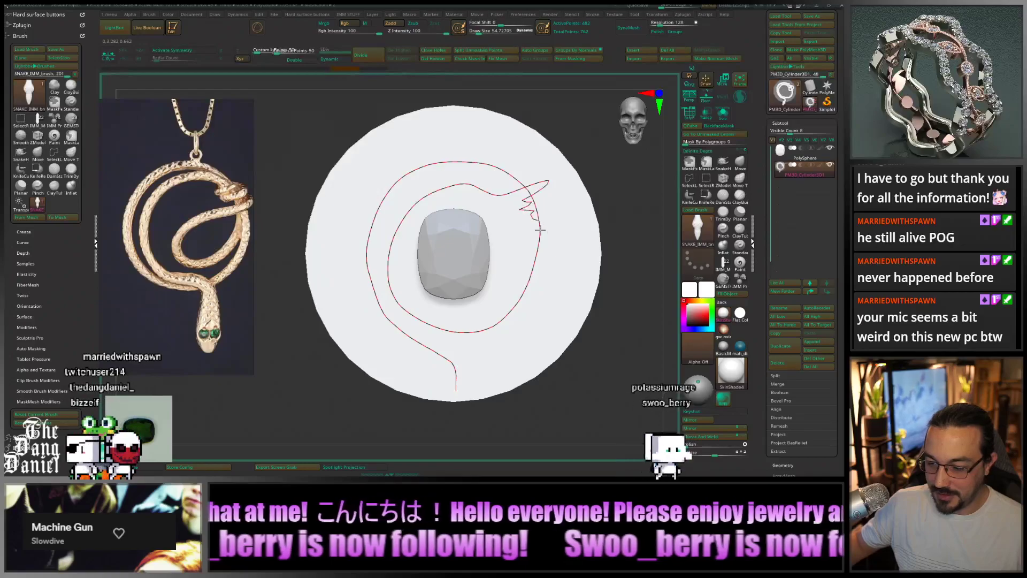
pyautogui.moveTo(540, 230); pyautogui.dragTo(540, 235)
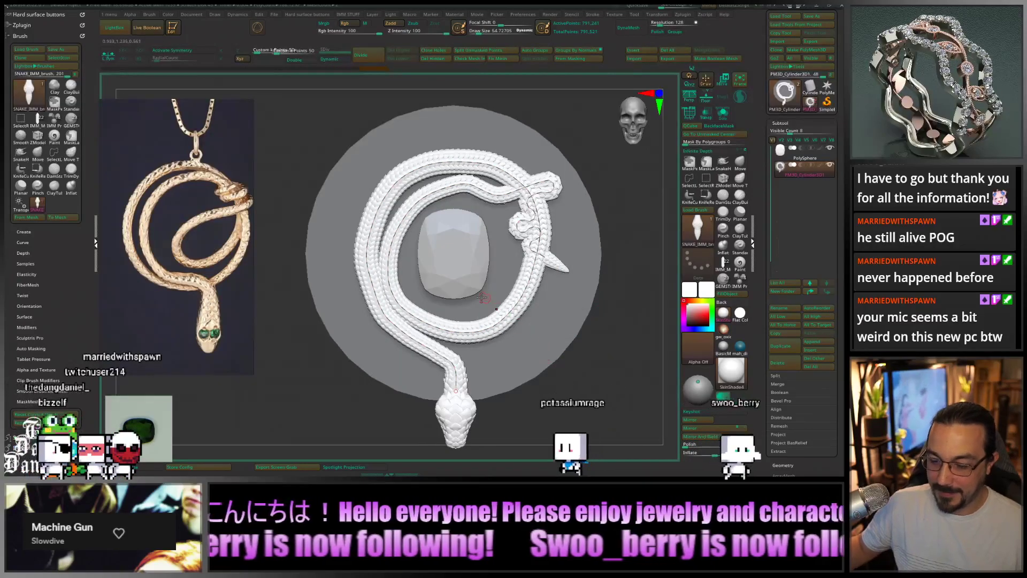
pyautogui.keyDown('ctrl'); pyautogui.moveTo(482, 298); pyautogui.dragTo(525, 334, button='right'); pyautogui.keyUp('ctrl')
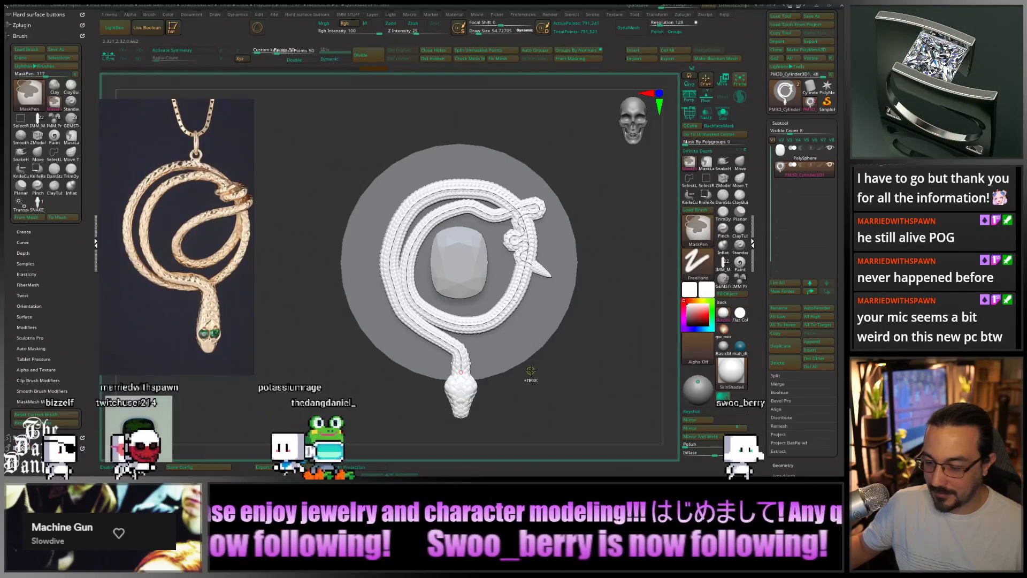
pyautogui.hotkey('ctrl', 'z')
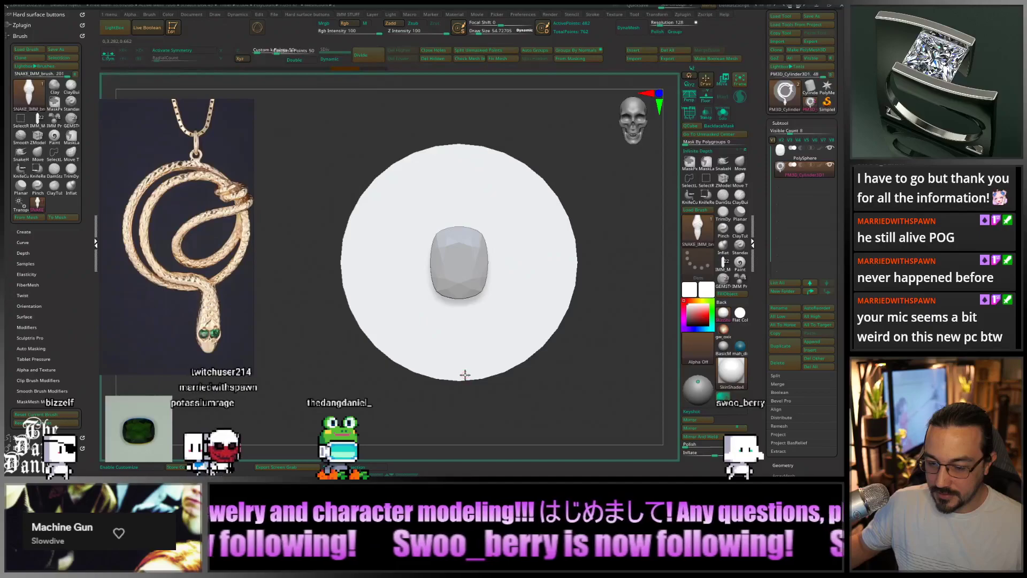
pyautogui.moveTo(465, 348); pyautogui.dragTo(459, 327)
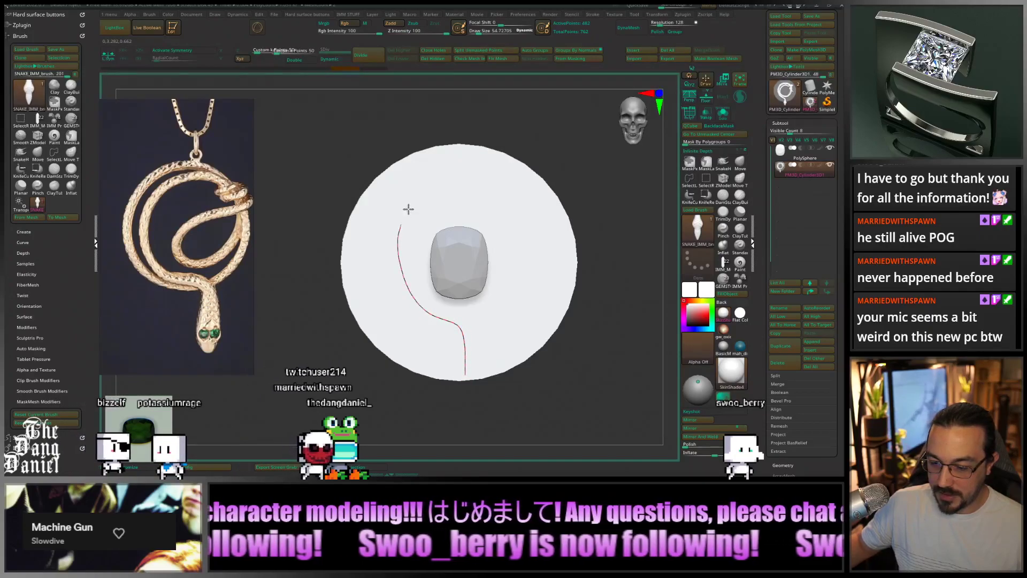
pyautogui.moveTo(503, 206); pyautogui.dragTo(511, 303)
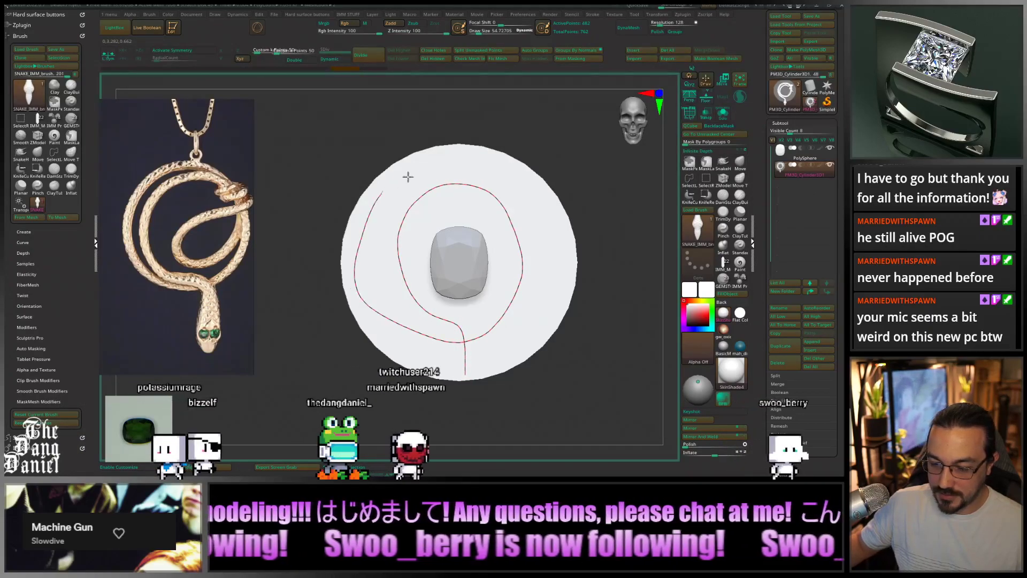
pyautogui.moveTo(408, 177)
pyautogui.mouseDown()
pyautogui.moveTo(535, 230)
pyautogui.moveTo(518, 177)
pyautogui.mouseUp()
pyautogui.press('ctrl')
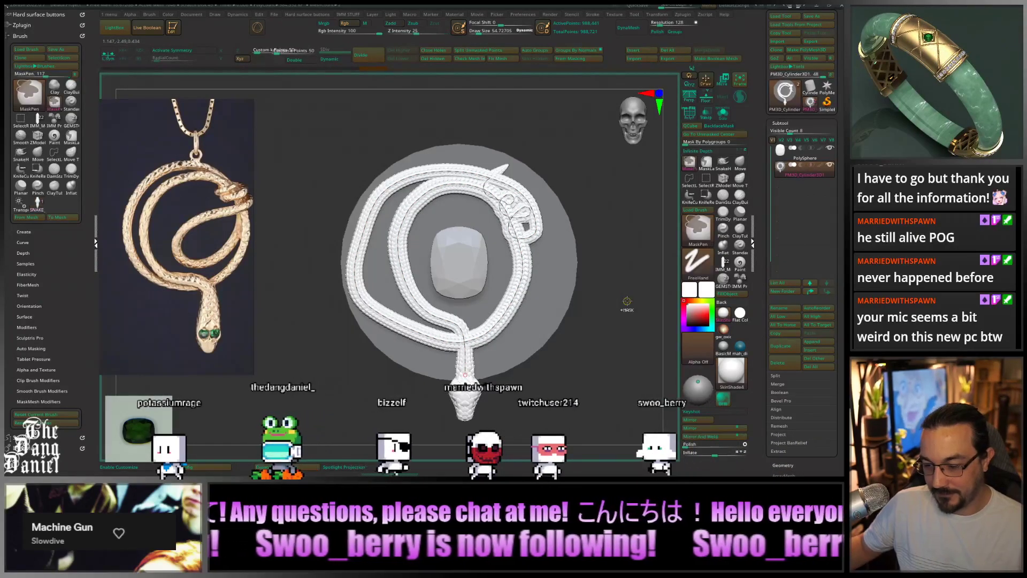
pyautogui.hotkey('ctrl', 'z')
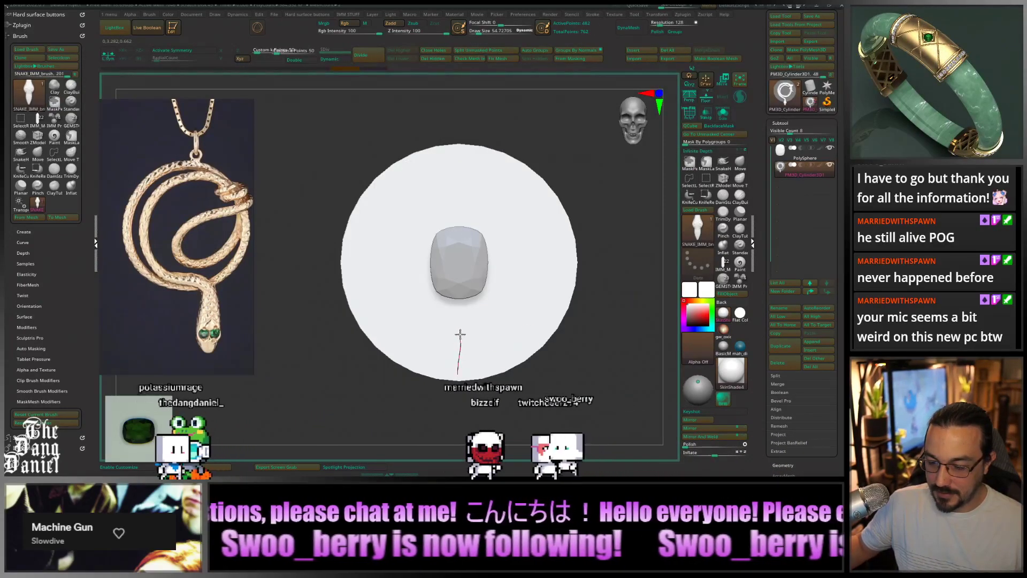
pyautogui.moveTo(460, 333)
pyautogui.mouseDown()
pyautogui.moveTo(403, 291)
pyautogui.moveTo(408, 223)
pyautogui.moveTo(490, 206)
pyautogui.moveTo(491, 334)
pyautogui.moveTo(374, 284)
pyautogui.moveTo(465, 174)
pyautogui.moveTo(553, 248)
pyautogui.moveTo(515, 308)
pyautogui.moveTo(470, 313)
pyautogui.moveTo(425, 262)
pyautogui.moveTo(454, 218)
pyautogui.moveTo(541, 230)
pyautogui.moveTo(546, 203)
pyautogui.moveTo(508, 202)
pyautogui.moveTo(511, 174)
pyautogui.mouseUp()
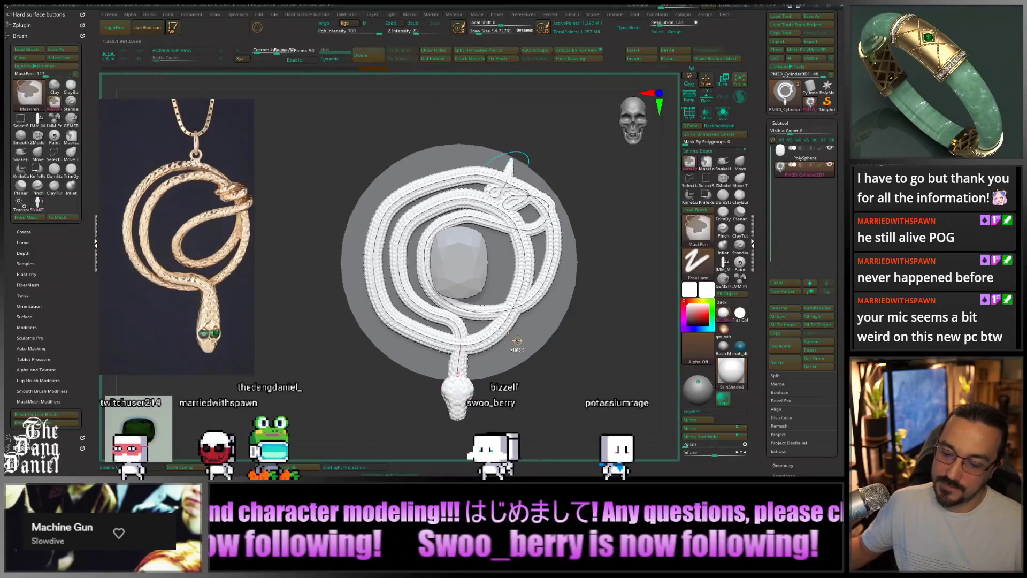
pyautogui.hotkey('ctrl', 'z')
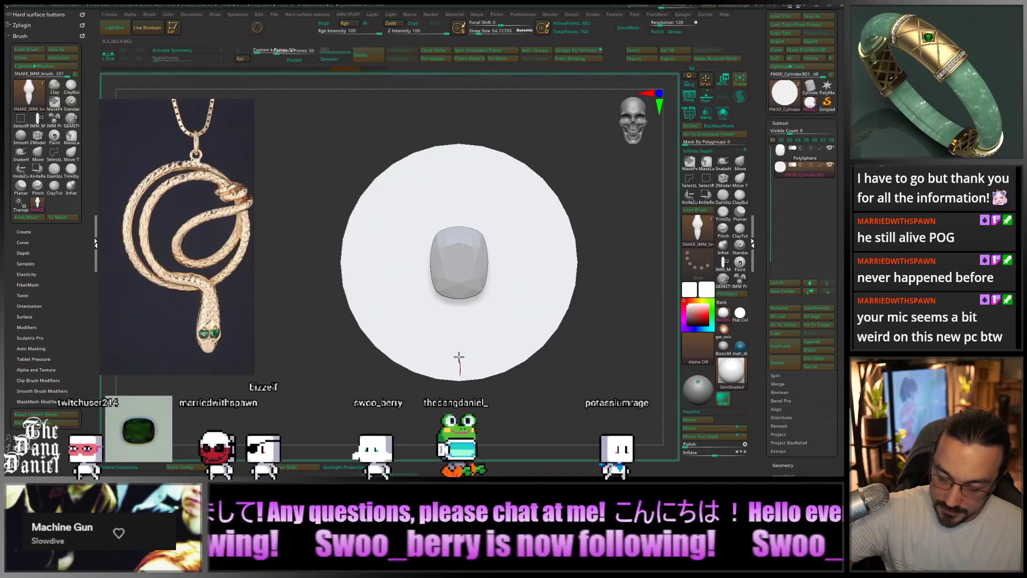
# Draw the snake curve from below the gem up into a loop near the top
pyautogui.moveTo(459, 356)
pyautogui.mouseDown()
pyautogui.moveTo(426, 328)
pyautogui.moveTo(399, 268)
pyautogui.moveTo(448, 205)
pyautogui.moveTo(509, 217)
pyautogui.moveTo(521, 287)
pyautogui.mouseUp()
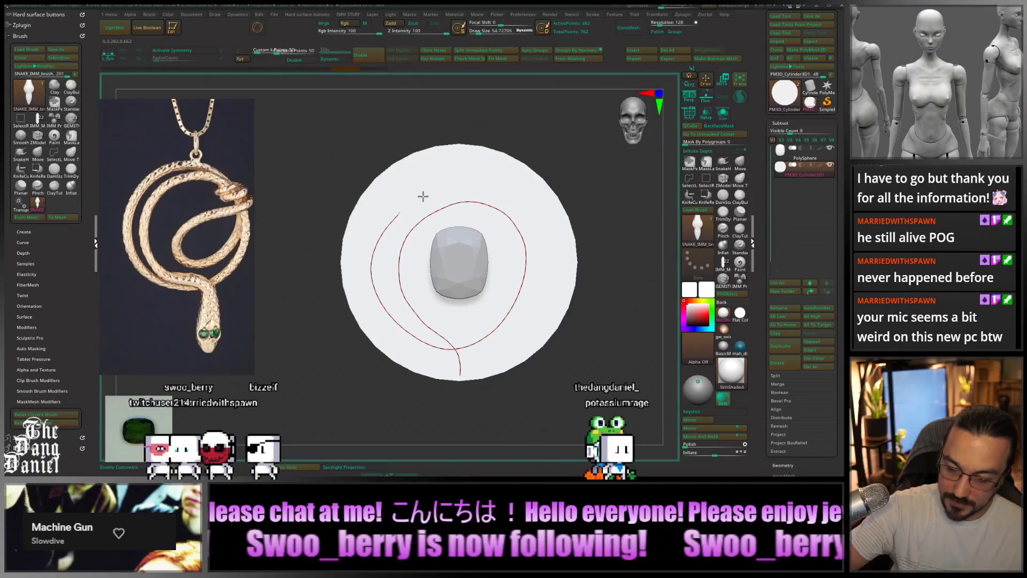
pyautogui.moveTo(495, 259)
pyautogui.mouseDown()
pyautogui.moveTo(523, 200)
pyautogui.moveTo(499, 186)
pyautogui.moveTo(496, 170)
pyautogui.mouseUp()
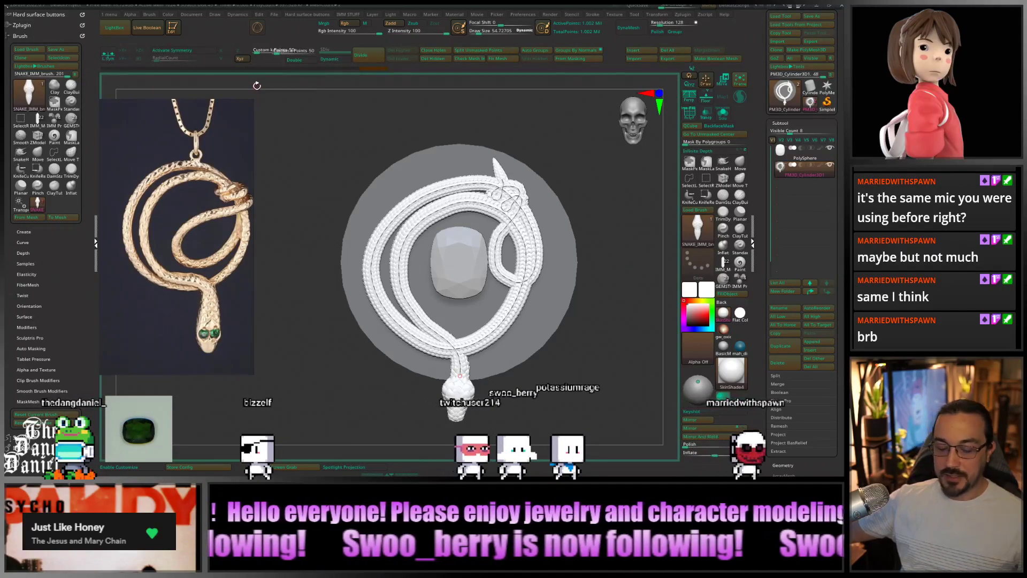
# Undo the looping snake curve so only the cushion gem remains
pyautogui.hotkey('ctrl', 'z')
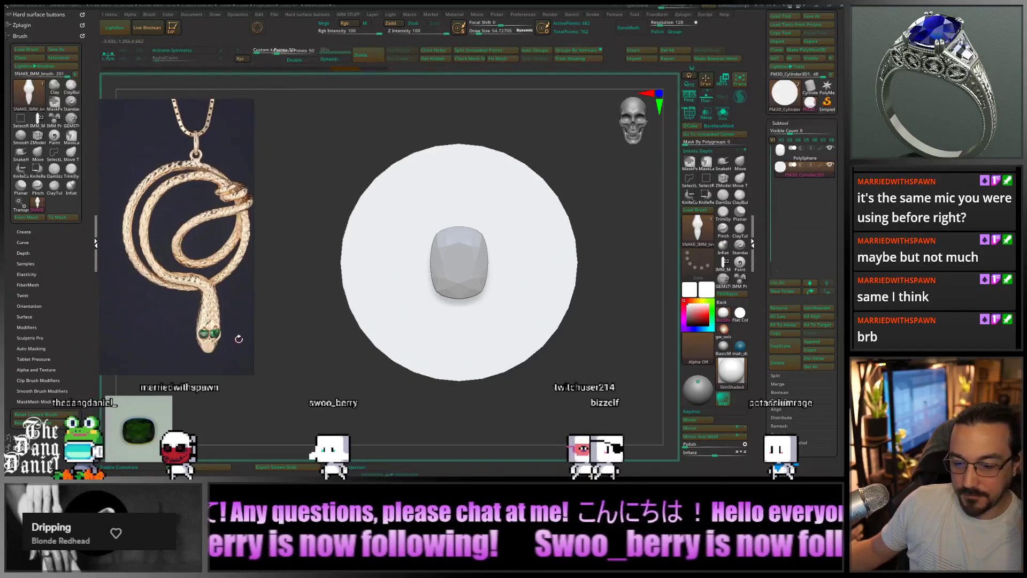
pyautogui.moveTo(413, 328); pyautogui.dragTo(497, 182)
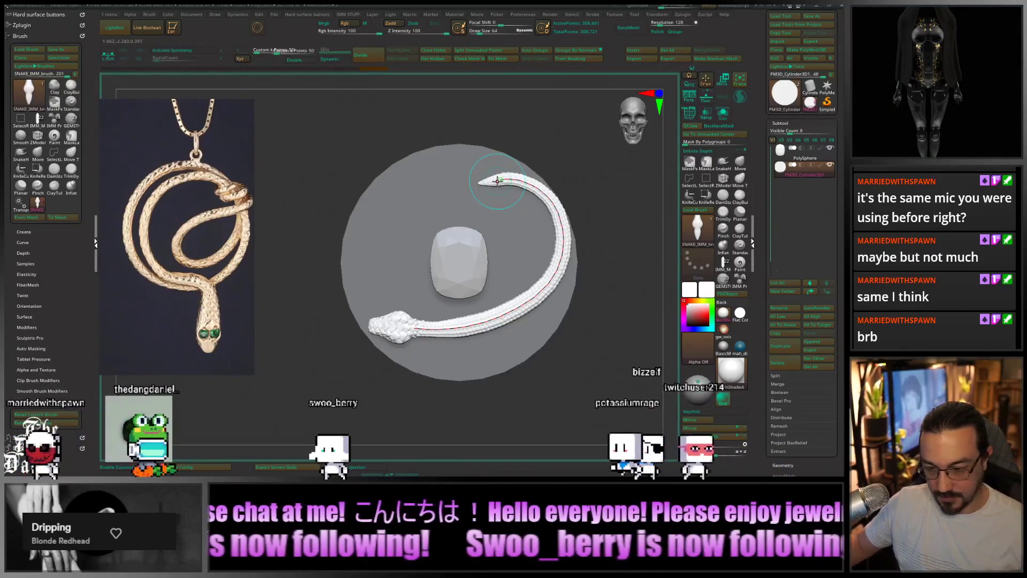
pyautogui.press('ctrl')
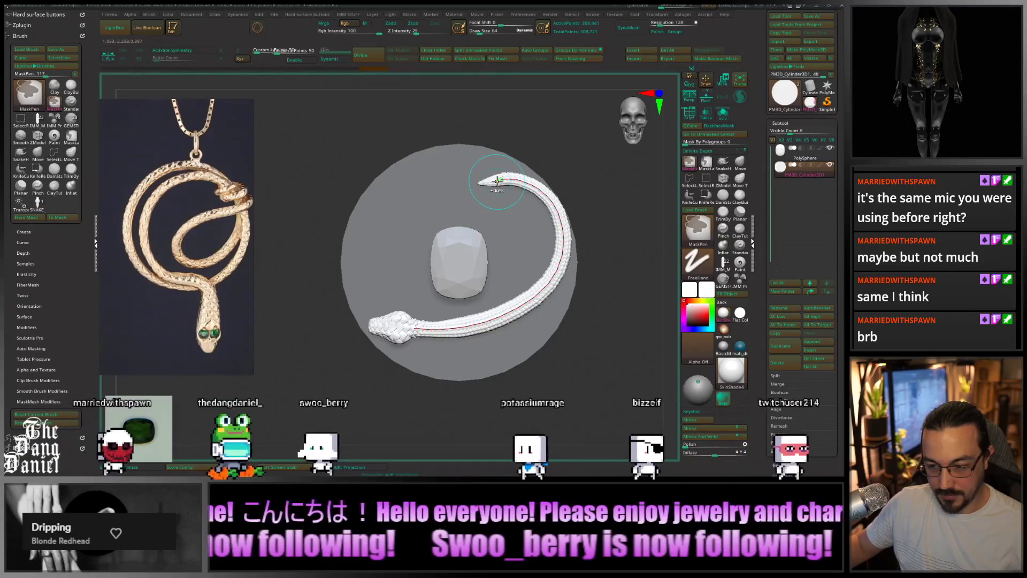
pyautogui.hotkey('ctrl', 'z')
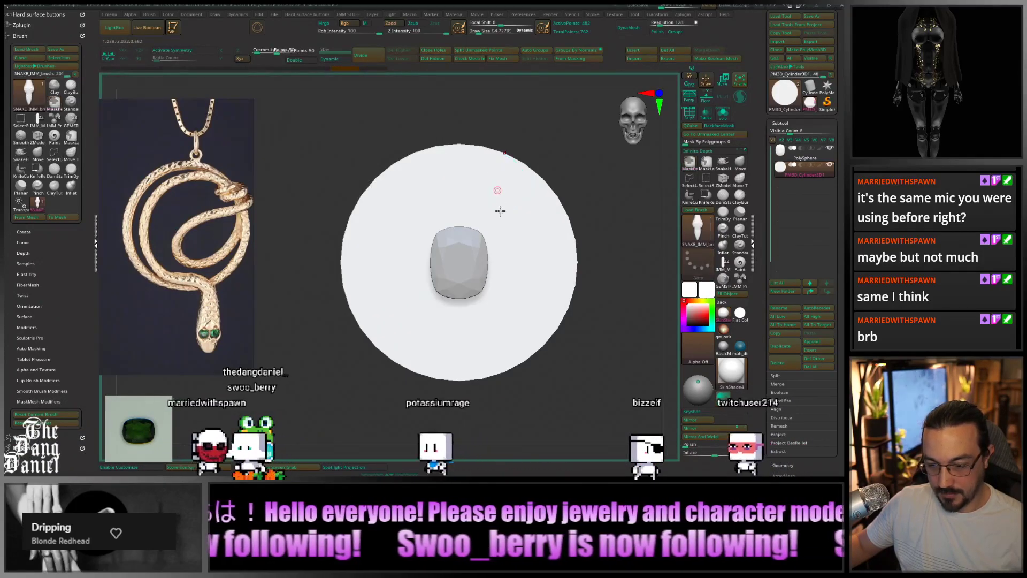
pyautogui.moveTo(495, 315)
pyautogui.mouseDown()
pyautogui.moveTo(522, 275)
pyautogui.moveTo(389, 206)
pyautogui.mouseUp()
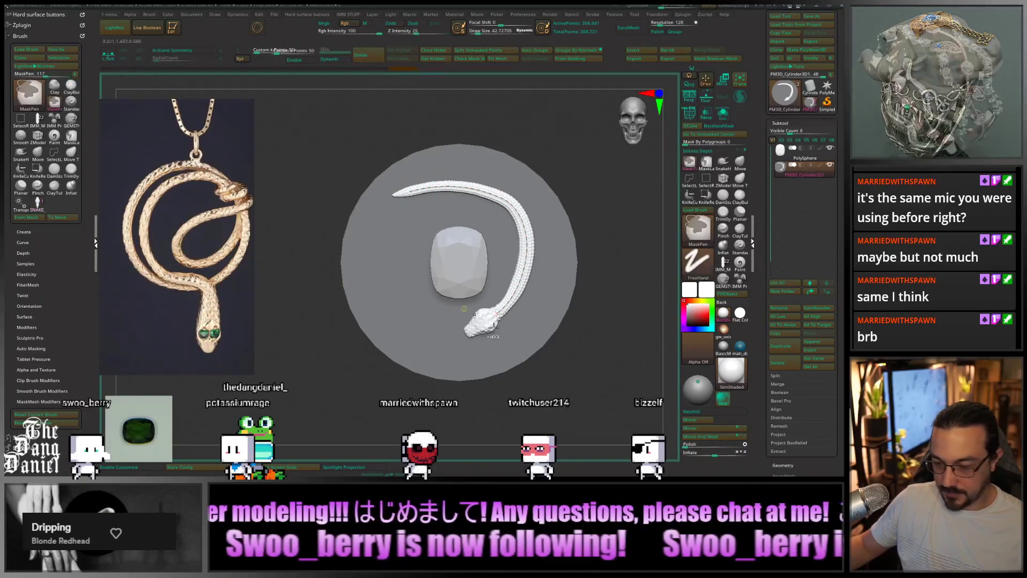
pyautogui.hotkey('ctrl', 'z')
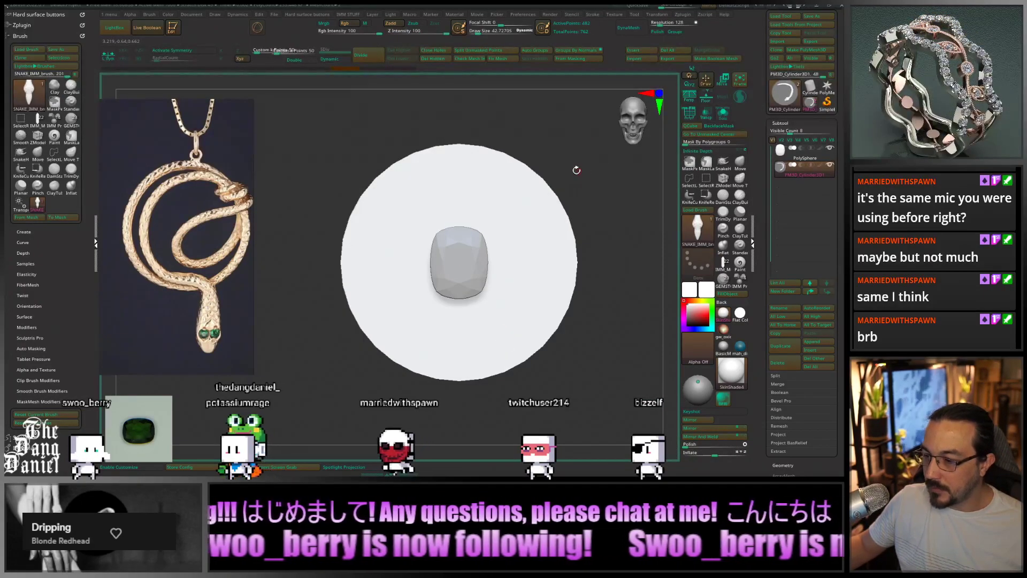
# Open the SubTool Insert mesh picker
pyautogui.click(639, 52)
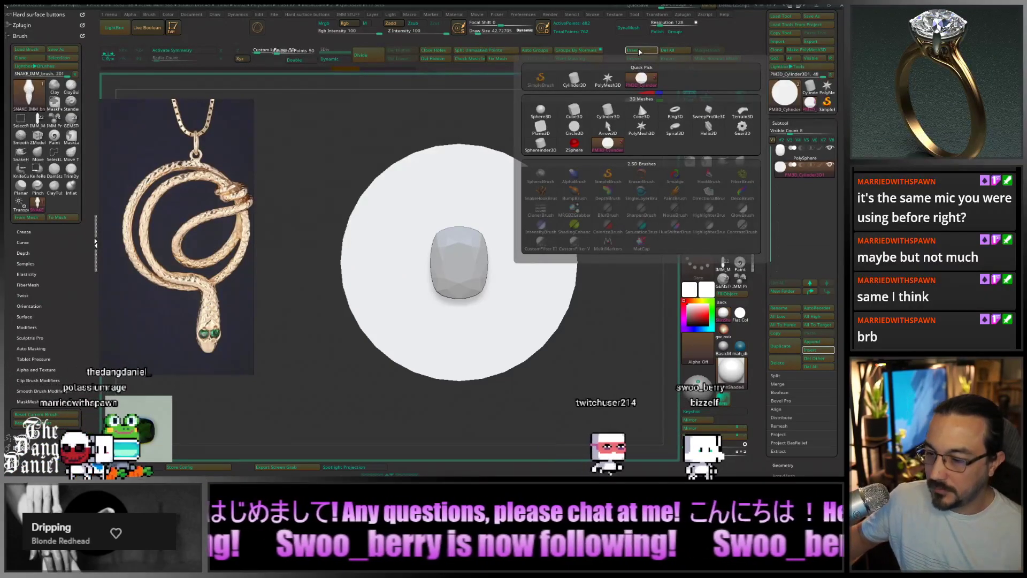
# Insert a Cylinder3D, move it up and right of the gem, and tilt it diagonally
pyautogui.click(575, 85)
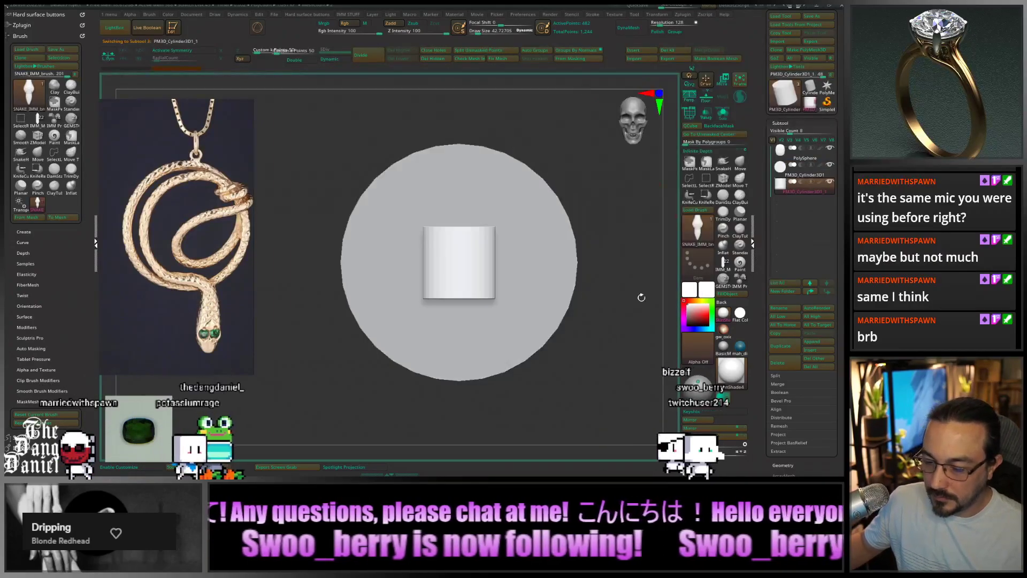
pyautogui.press('w')
pyautogui.moveTo(503, 264); pyautogui.dragTo(511, 190)
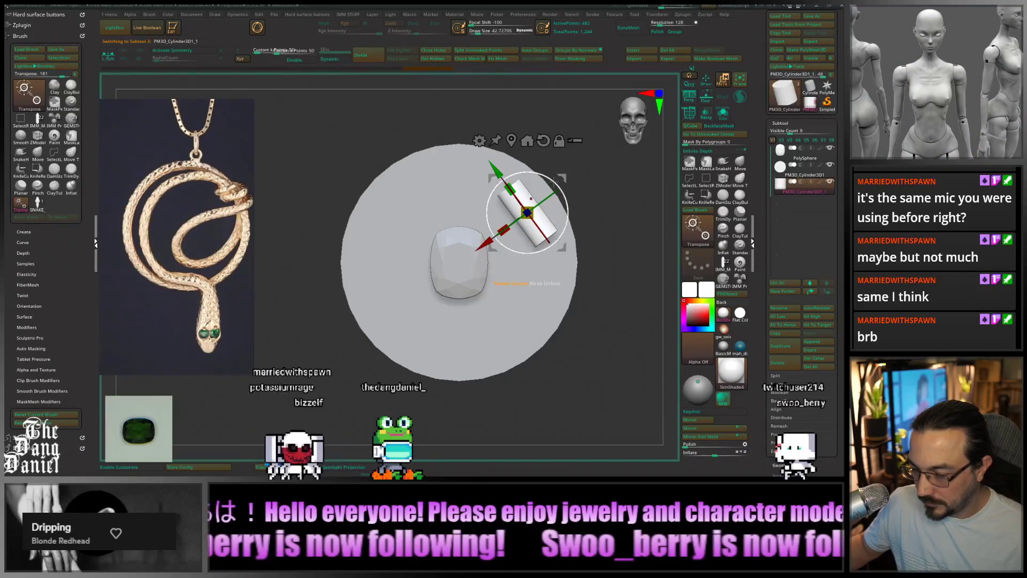
pyautogui.moveTo(512, 188); pyautogui.dragTo(547, 183)
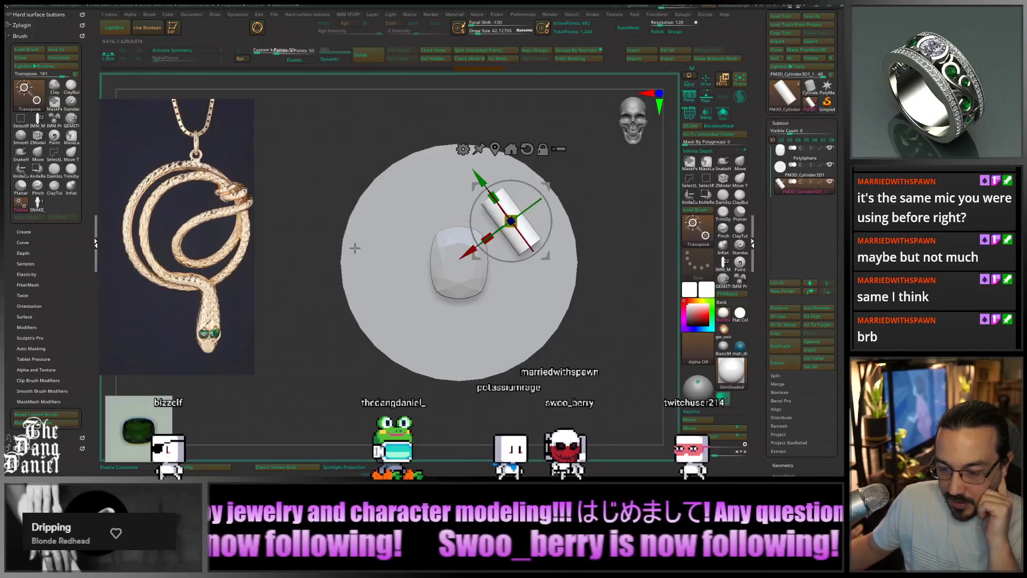
# Reframe the view on the gem and cylinder, and make the cushion gem the active piece
pyautogui.keyDown('ctrl'); pyautogui.moveTo(493, 222); pyautogui.dragTo(472, 269, button='right'); pyautogui.keyUp('ctrl')
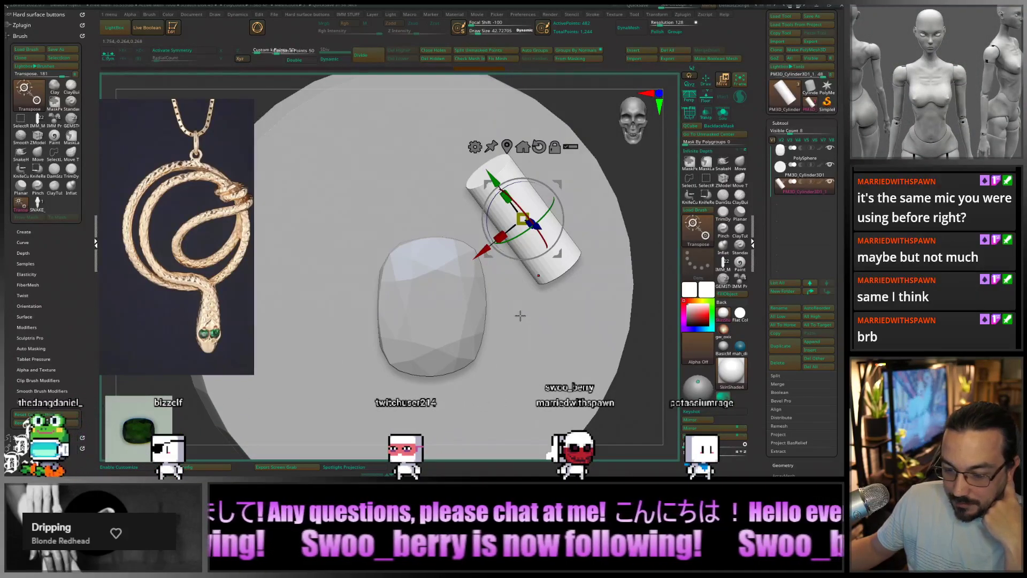
pyautogui.moveTo(519, 316); pyautogui.dragTo(437, 258)
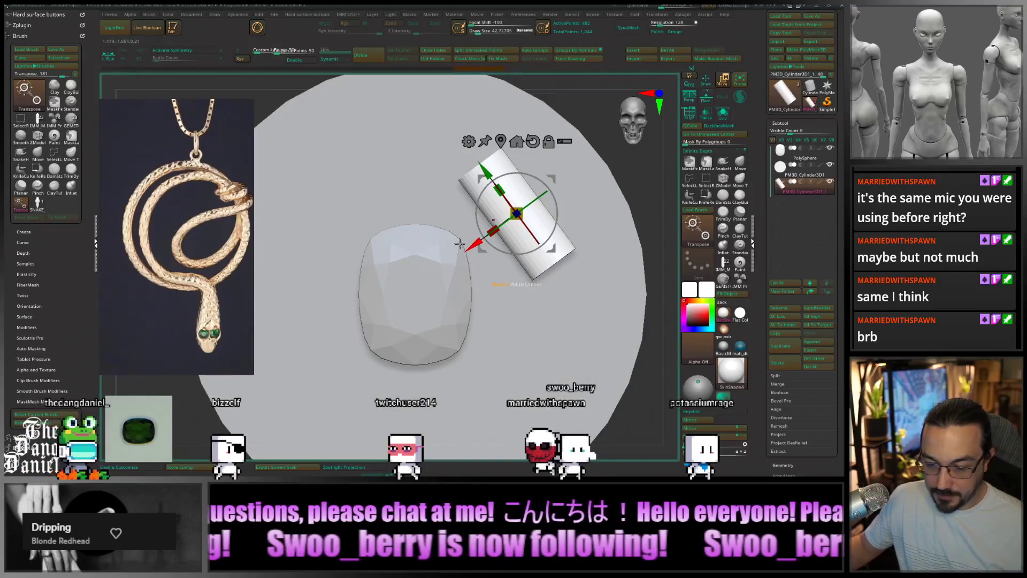
pyautogui.scroll(-5, 434, 259)
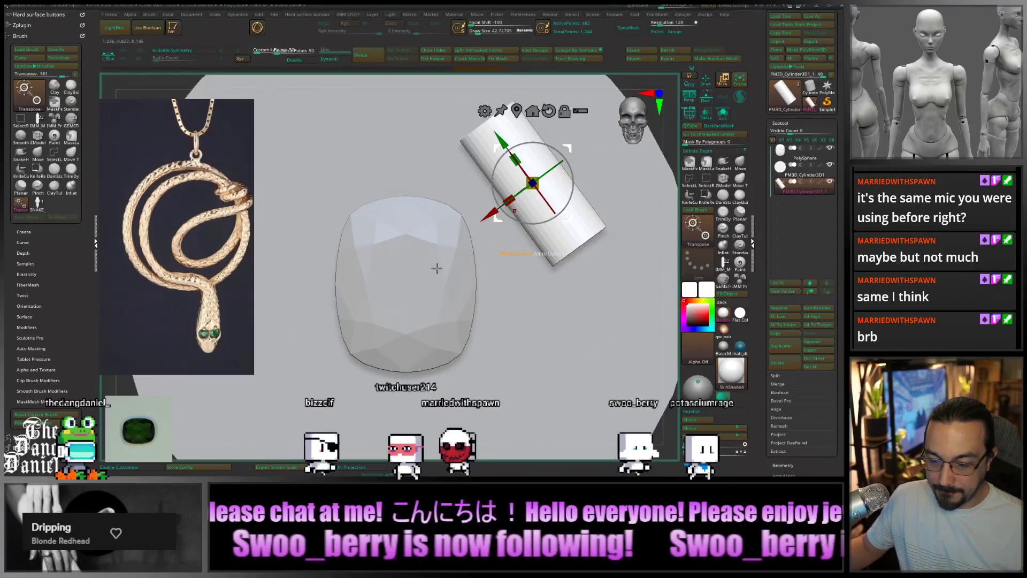
pyautogui.scroll(-2, 436, 268)
pyautogui.moveTo(437, 268); pyautogui.dragTo(547, 296)
pyautogui.keyDown('alt'); pyautogui.moveTo(387, 262); pyautogui.dragTo(429, 253, button='right'); pyautogui.keyUp('alt')
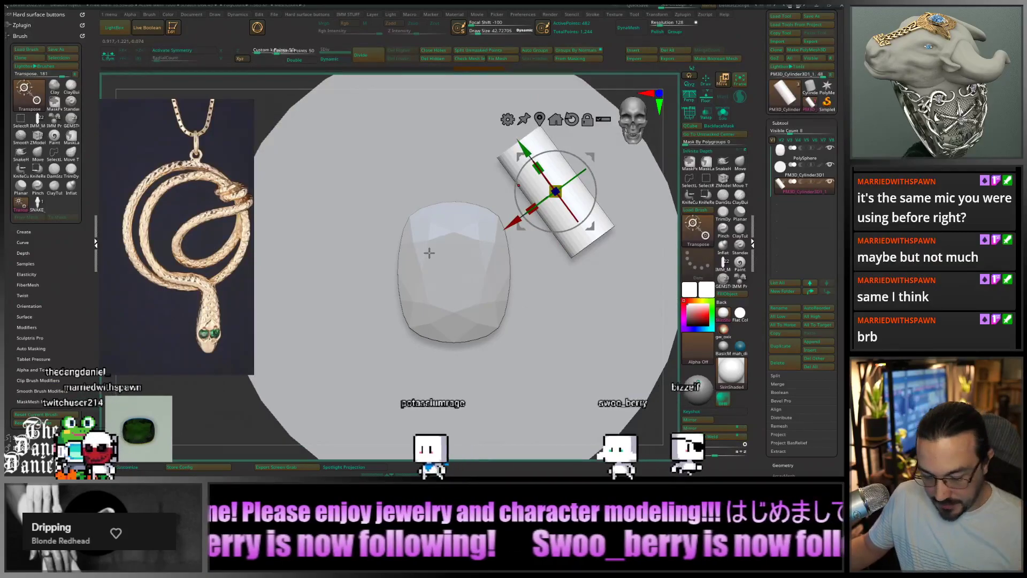
pyautogui.keyDown('alt'); pyautogui.click(428, 250); pyautogui.keyUp('alt')
pyautogui.moveTo(367, 286); pyautogui.dragTo(412, 292)
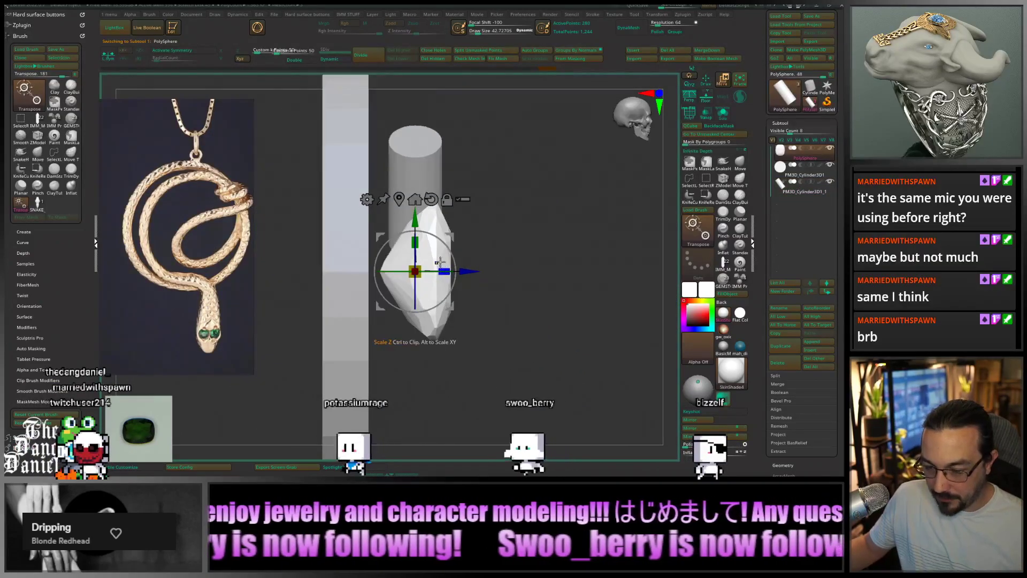
# Duplicate the gem to its right and split the copy into its own PolySphere1 piece
pyautogui.moveTo(440, 263)
pyautogui.keyDown('ctrl'); pyautogui.mouseDown(button='right')
pyautogui.moveTo(529, 272)
pyautogui.moveTo(424, 252)
pyautogui.mouseUp(button='right'); pyautogui.keyUp('ctrl')
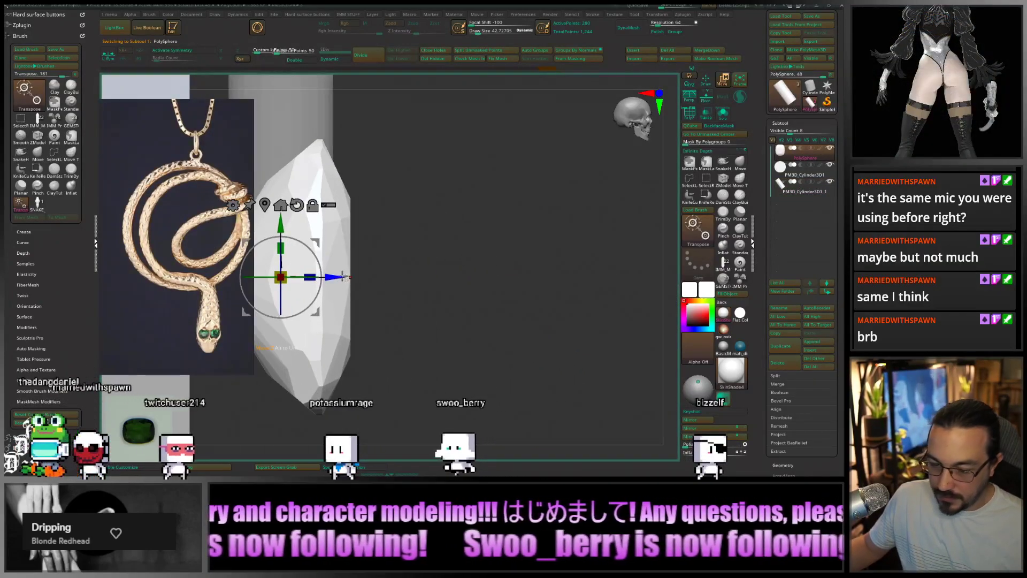
pyautogui.keyDown('ctrl'); pyautogui.moveTo(346, 277); pyautogui.dragTo(562, 277); pyautogui.keyUp('ctrl')
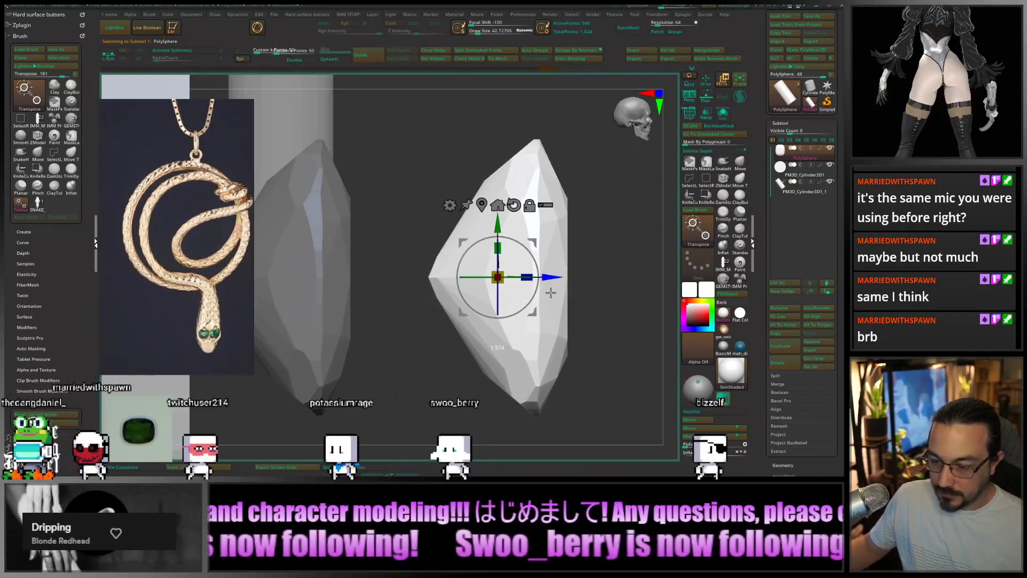
pyautogui.click(479, 51)
pyautogui.keyDown('alt'); pyautogui.click(540, 230); pyautogui.keyUp('alt')
pyautogui.keyDown('alt'); pyautogui.moveTo(540, 230); pyautogui.dragTo(463, 215, button='right'); pyautogui.keyUp('alt')
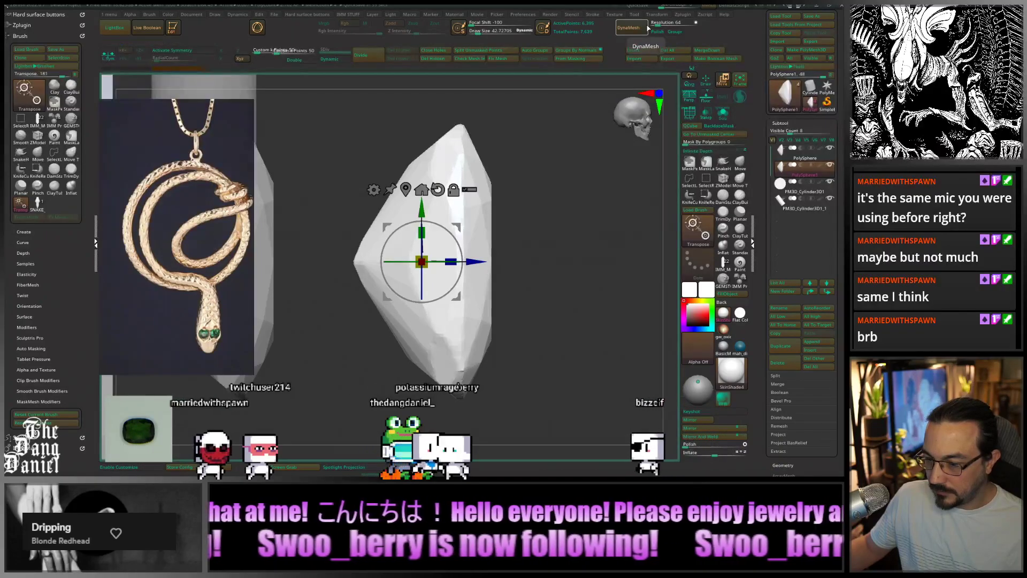
# Try widening the gem copy, then mask the gem's flat right edge
pyautogui.press('ctrl')
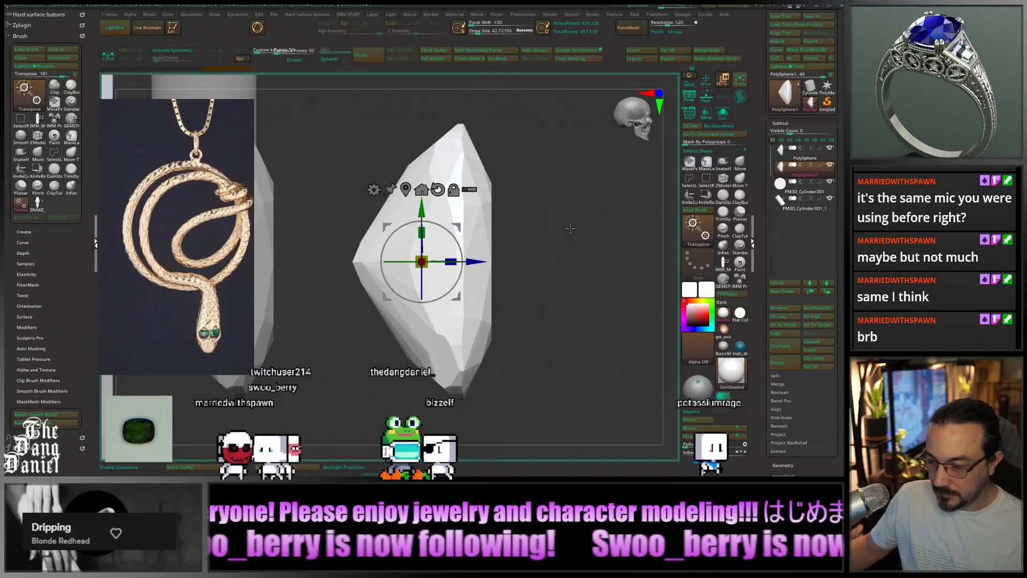
pyautogui.moveTo(450, 262); pyautogui.dragTo(369, 263)
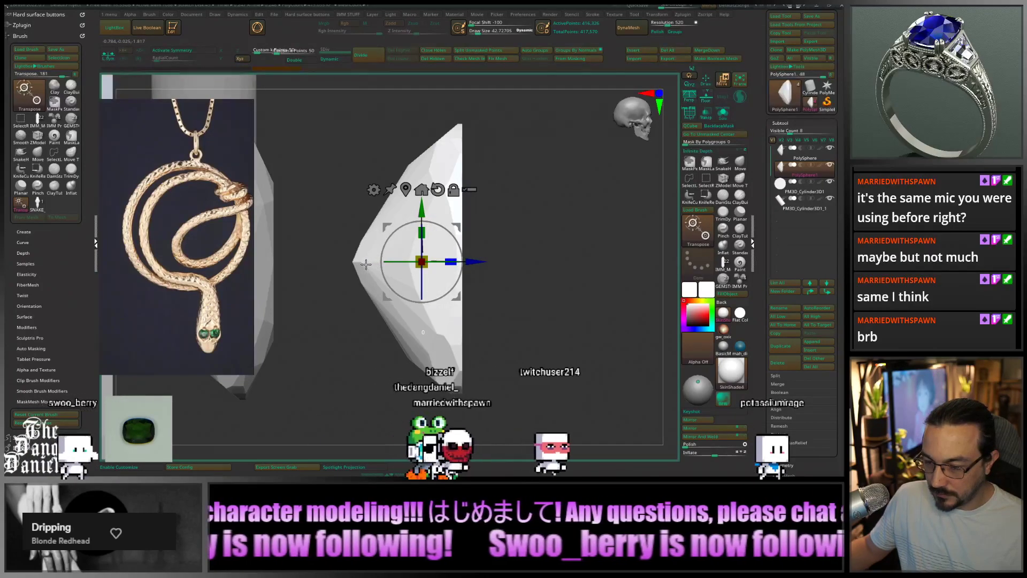
pyautogui.moveTo(511, 295); pyautogui.dragTo(541, 315)
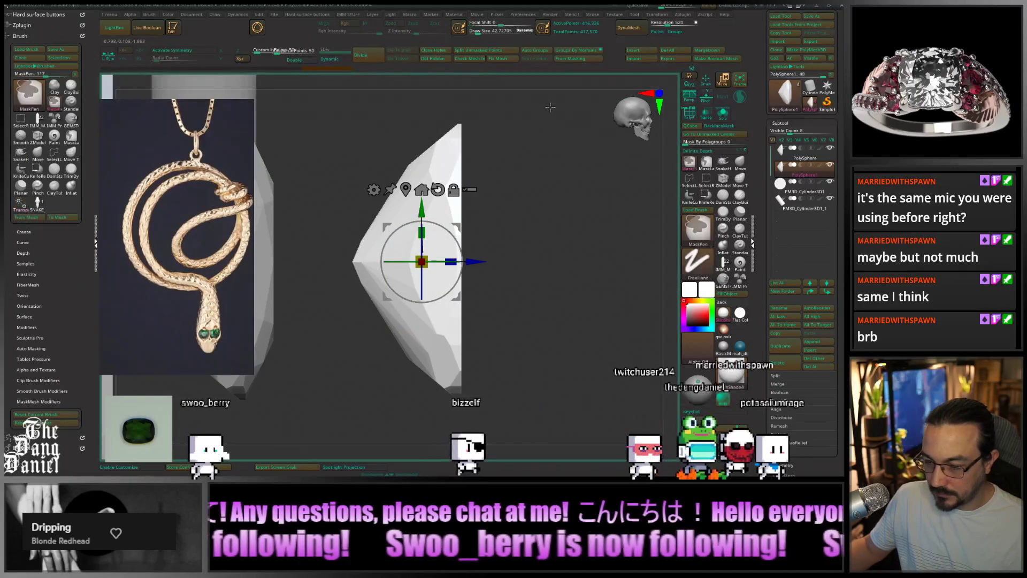
pyautogui.keyDown('ctrl'); pyautogui.moveTo(551, 105); pyautogui.dragTo(460, 426); pyautogui.keyUp('ctrl')
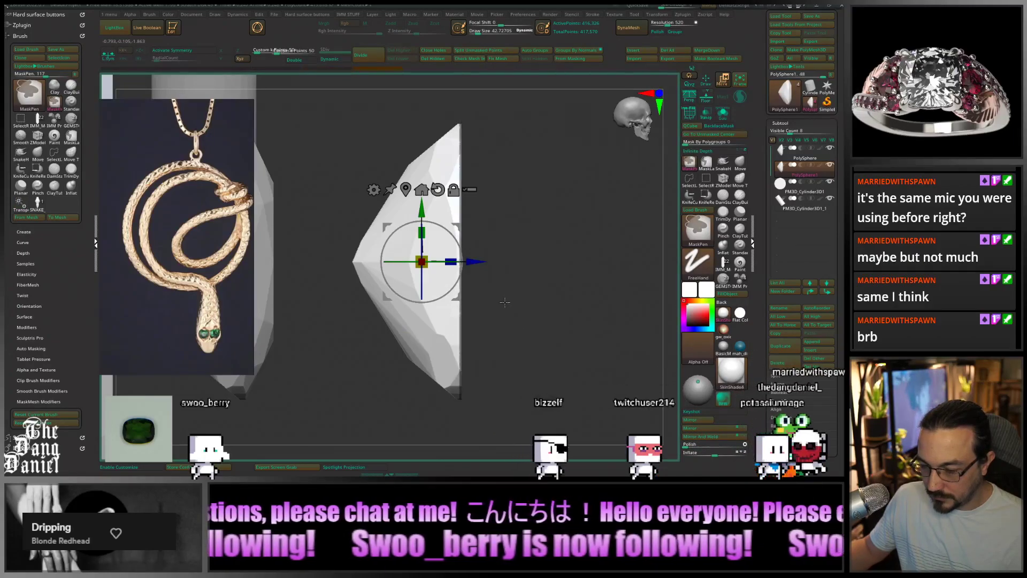
# Invert the mask and pull the unmasked edge out, flattening the gem's side into a white strip
pyautogui.keyDown('ctrl'); pyautogui.click(554, 287); pyautogui.keyUp('ctrl')
pyautogui.moveTo(476, 262); pyautogui.dragTo(524, 261)
pyautogui.keyDown('ctrl'); pyautogui.moveTo(600, 296); pyautogui.dragTo(615, 316); pyautogui.keyUp('ctrl')
pyautogui.moveTo(499, 262)
pyautogui.keyDown('alt'); pyautogui.mouseDown()
pyautogui.moveTo(589, 275)
pyautogui.moveTo(701, 270)
pyautogui.mouseUp(); pyautogui.keyUp('alt')
pyautogui.keyDown('alt'); pyautogui.moveTo(470, 332); pyautogui.dragTo(523, 332); pyautogui.keyUp('alt')
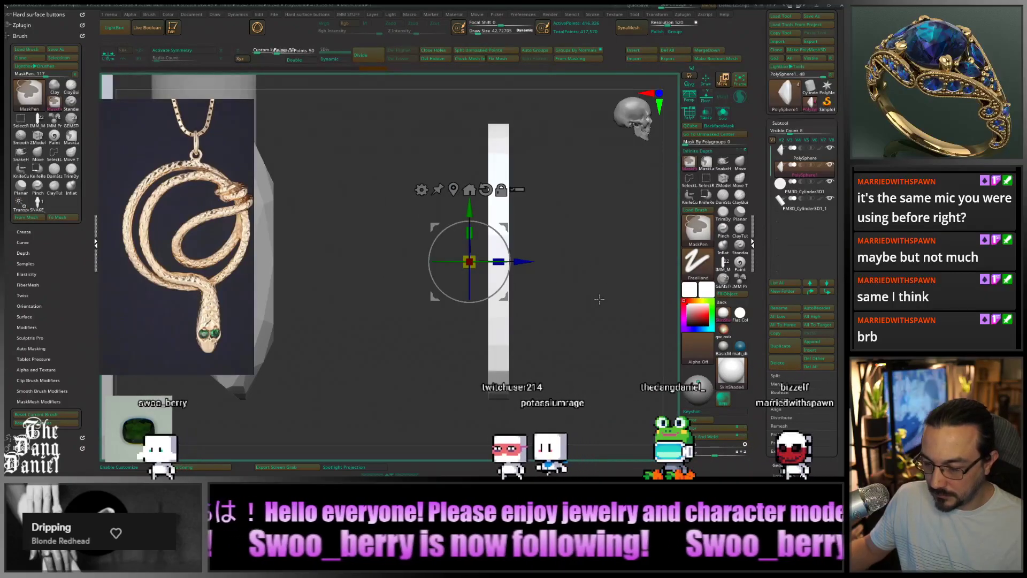
# Move the white strip left onto the gem, widen it, then narrow its depth
pyautogui.moveTo(599, 299)
pyautogui.mouseDown()
pyautogui.moveTo(562, 317)
pyautogui.moveTo(562, 350)
pyautogui.moveTo(570, 367)
pyautogui.moveTo(582, 342)
pyautogui.moveTo(620, 393)
pyautogui.moveTo(636, 382)
pyautogui.mouseUp()
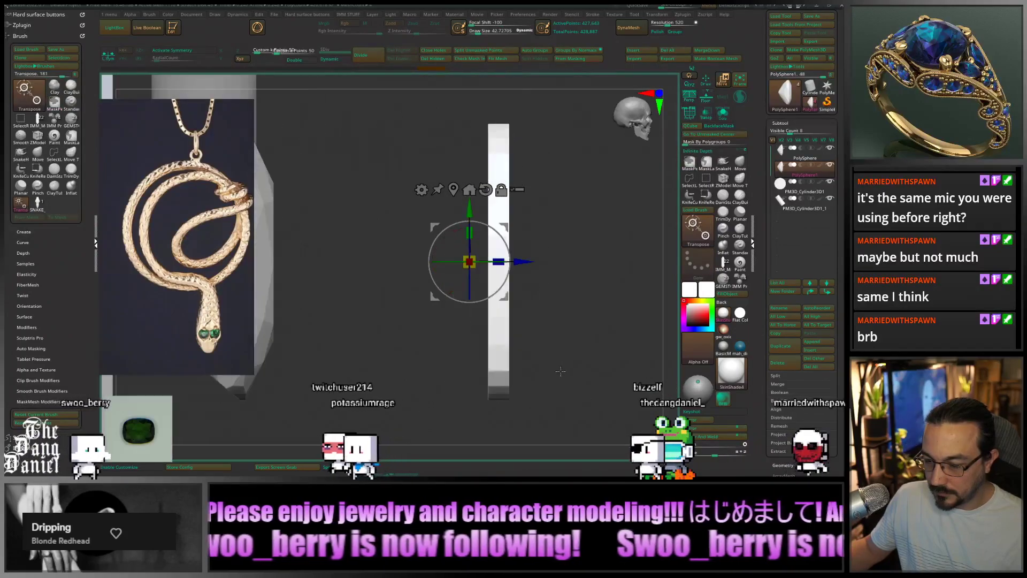
pyautogui.moveTo(421, 351)
pyautogui.keyDown('alt'); pyautogui.mouseDown()
pyautogui.moveTo(522, 362)
pyautogui.moveTo(576, 279)
pyautogui.moveTo(343, 279)
pyautogui.mouseUp(); pyautogui.keyUp('alt')
pyautogui.keyDown('alt'); pyautogui.moveTo(342, 279); pyautogui.dragTo(472, 292, button='right'); pyautogui.keyUp('alt')
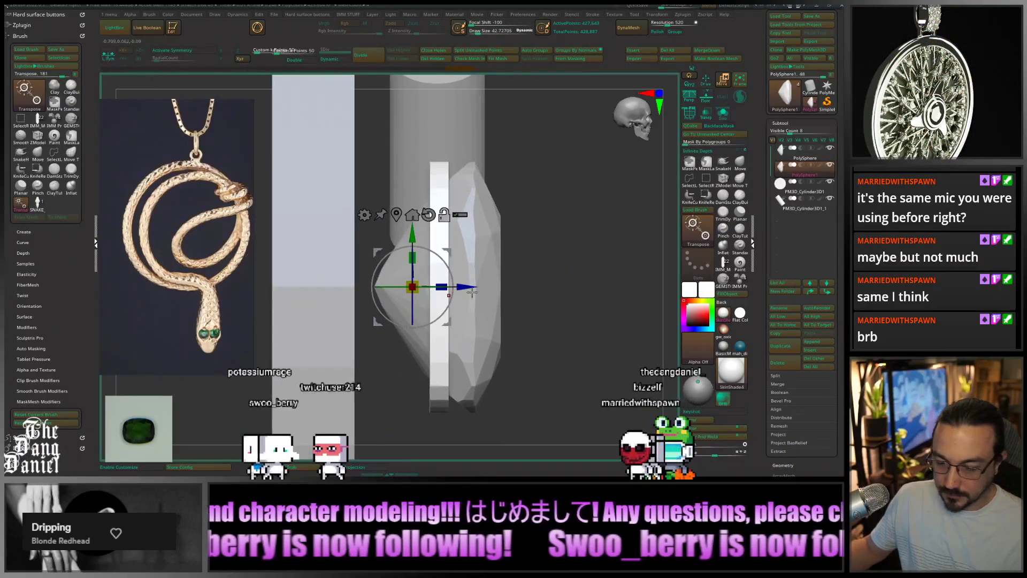
pyautogui.keyDown('alt'); pyautogui.moveTo(473, 291); pyautogui.dragTo(508, 294); pyautogui.keyUp('alt')
pyautogui.moveTo(432, 289); pyautogui.dragTo(374, 289)
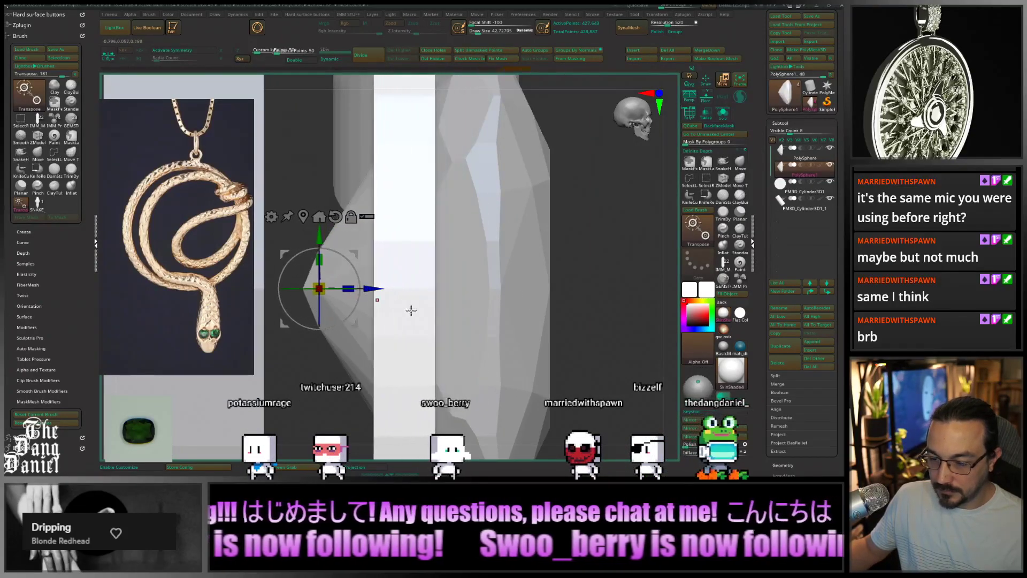
pyautogui.keyDown('ctrl'); pyautogui.moveTo(410, 310); pyautogui.dragTo(509, 299, button='right'); pyautogui.keyUp('ctrl')
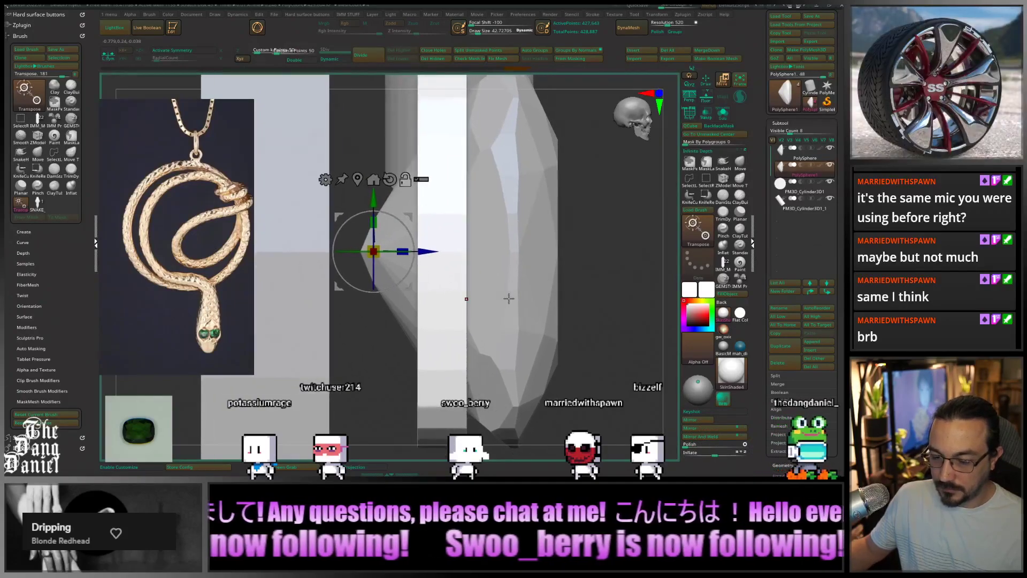
pyautogui.moveTo(508, 298); pyautogui.dragTo(345, 261)
pyautogui.keyDown('alt'); pyautogui.moveTo(398, 282); pyautogui.dragTo(420, 301, button='right'); pyautogui.keyUp('alt')
pyautogui.moveTo(359, 278); pyautogui.dragTo(405, 281)
# Turn on Transp, hide PM3D_Cylinder3D1, and put a Deformer cage around the strip
pyautogui.click(706, 113)
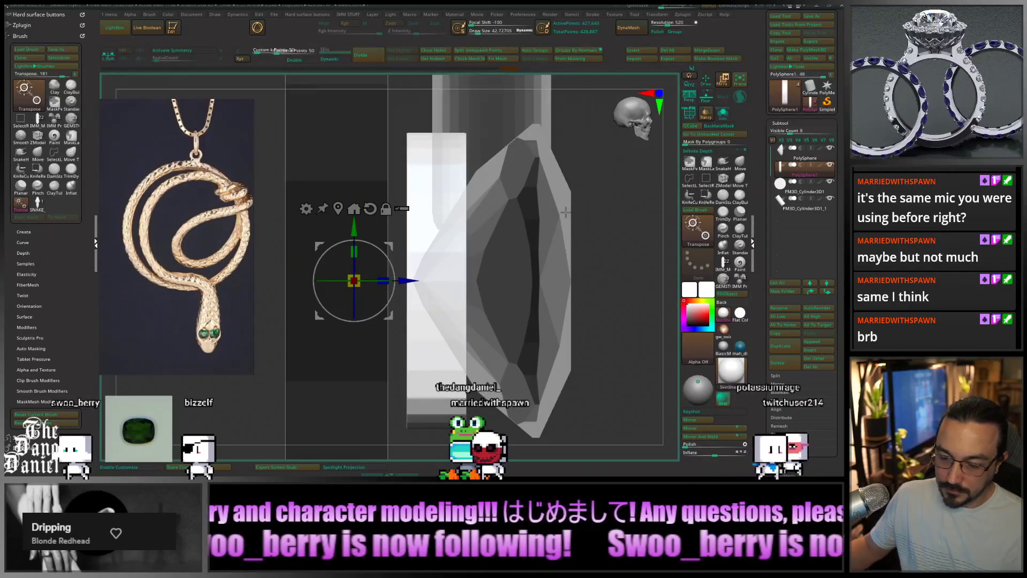
pyautogui.keyDown('alt'); pyautogui.moveTo(615, 152); pyautogui.dragTo(581, 162); pyautogui.keyUp('alt')
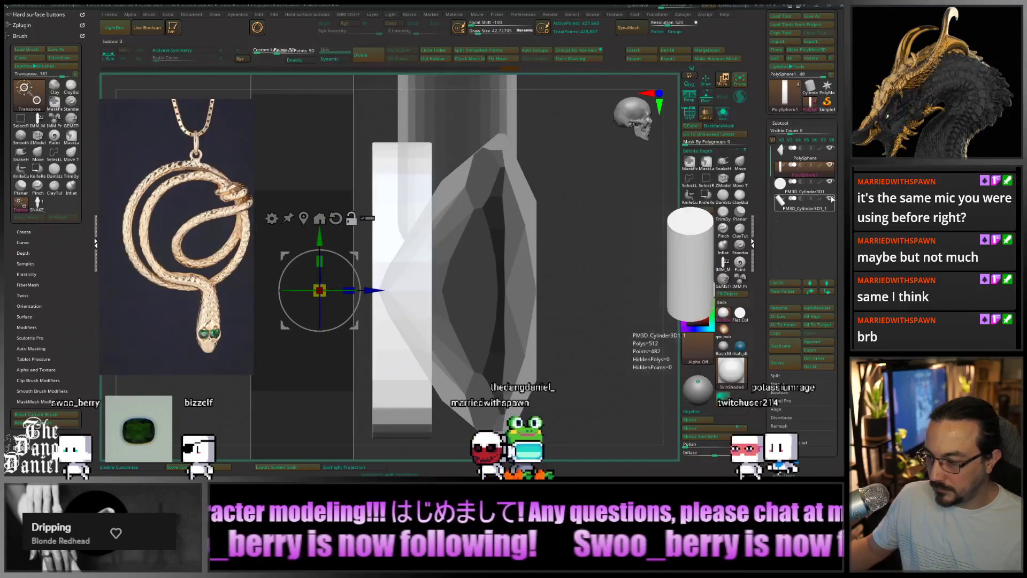
pyautogui.click(826, 186)
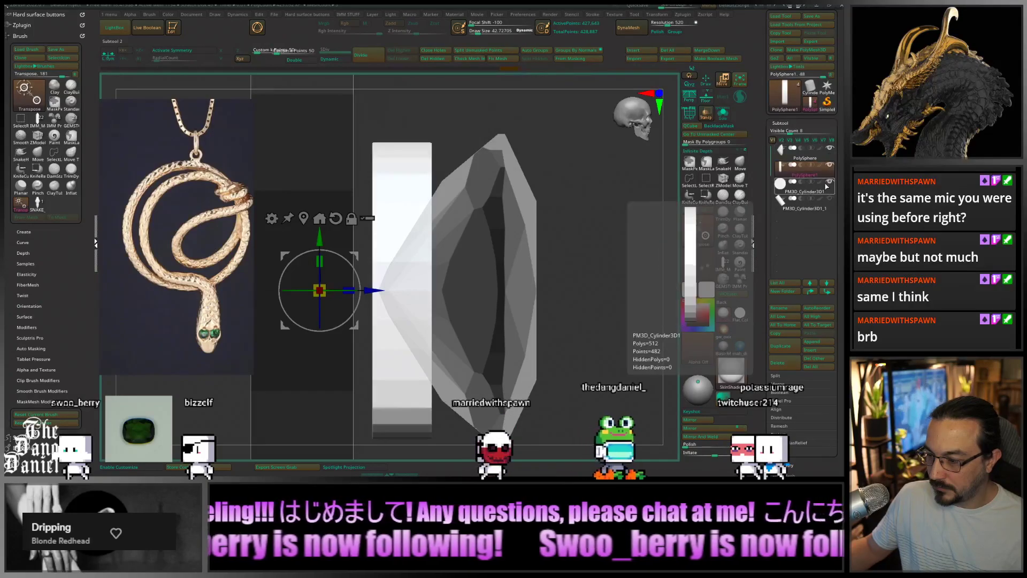
pyautogui.click(827, 183)
pyautogui.keyDown('alt'); pyautogui.moveTo(320, 242); pyautogui.dragTo(343, 218, button='right'); pyautogui.keyUp('alt')
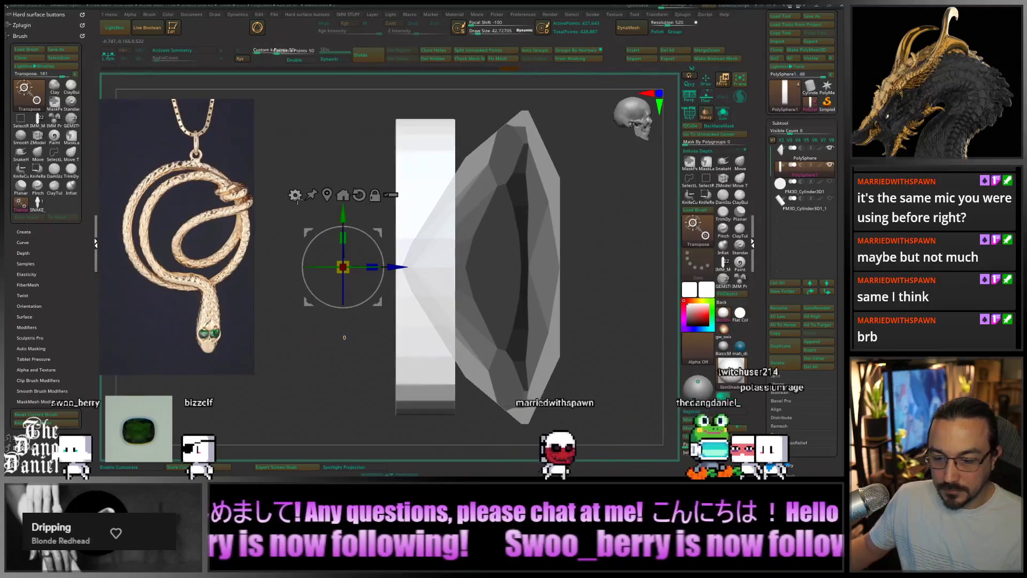
pyautogui.click(295, 195)
pyautogui.click(303, 229)
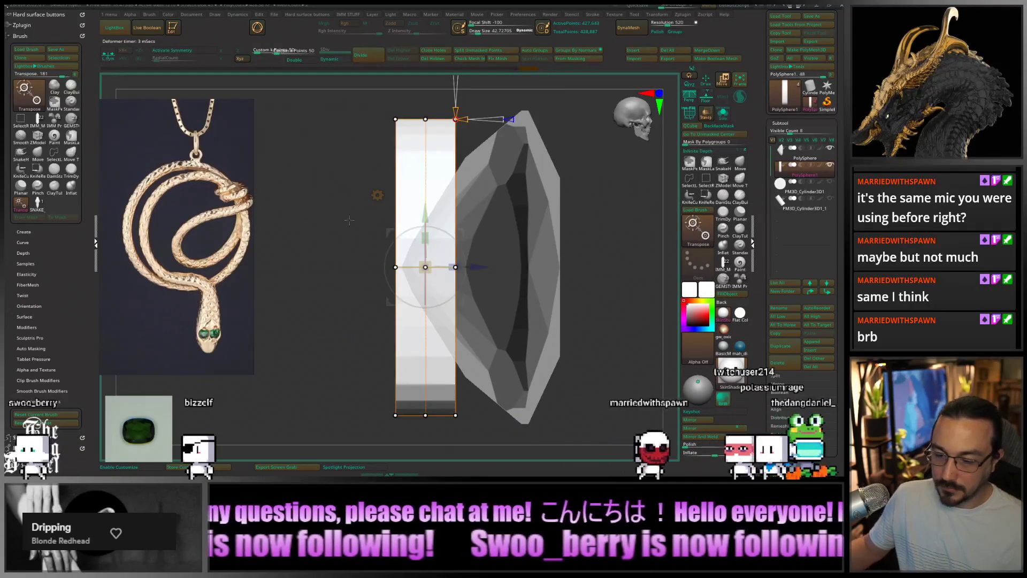
# Mask the cage's left column, invert it, narrow the strip's left side, and accept the deformer
pyautogui.keyDown('ctrl'); pyautogui.moveTo(353, 270); pyautogui.dragTo(335, 375); pyautogui.keyUp('ctrl')
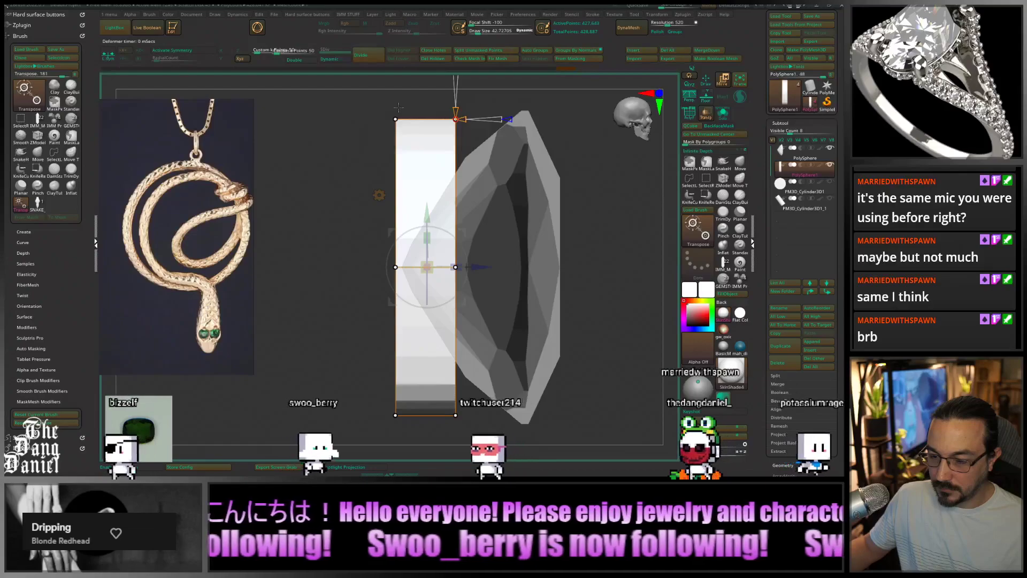
pyautogui.keyDown('ctrl'); pyautogui.moveTo(367, 104); pyautogui.dragTo(425, 420); pyautogui.keyUp('ctrl')
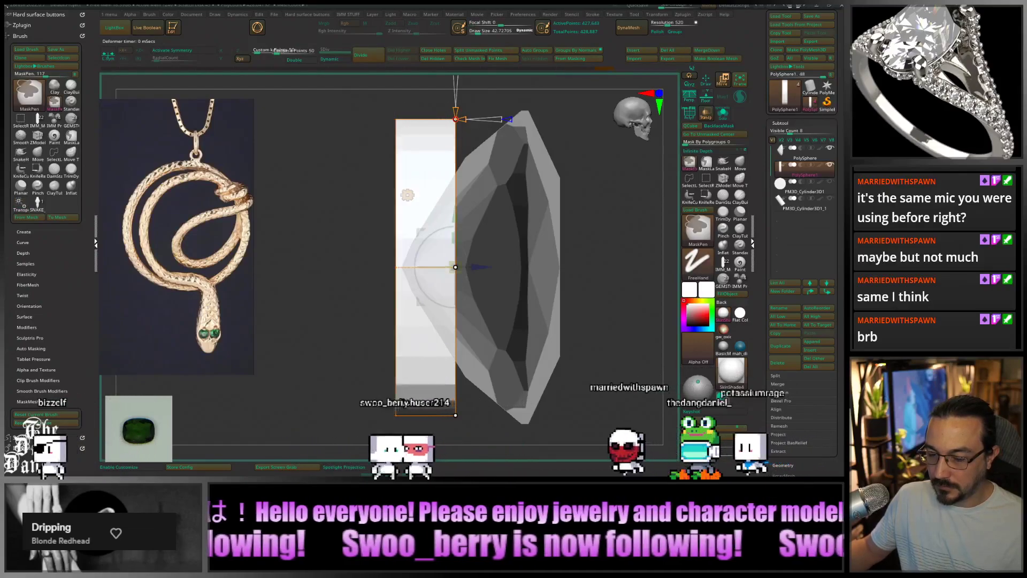
pyautogui.keyDown('ctrl'); pyautogui.click(513, 442); pyautogui.keyUp('ctrl')
pyautogui.moveTo(395, 267); pyautogui.dragTo(390, 258)
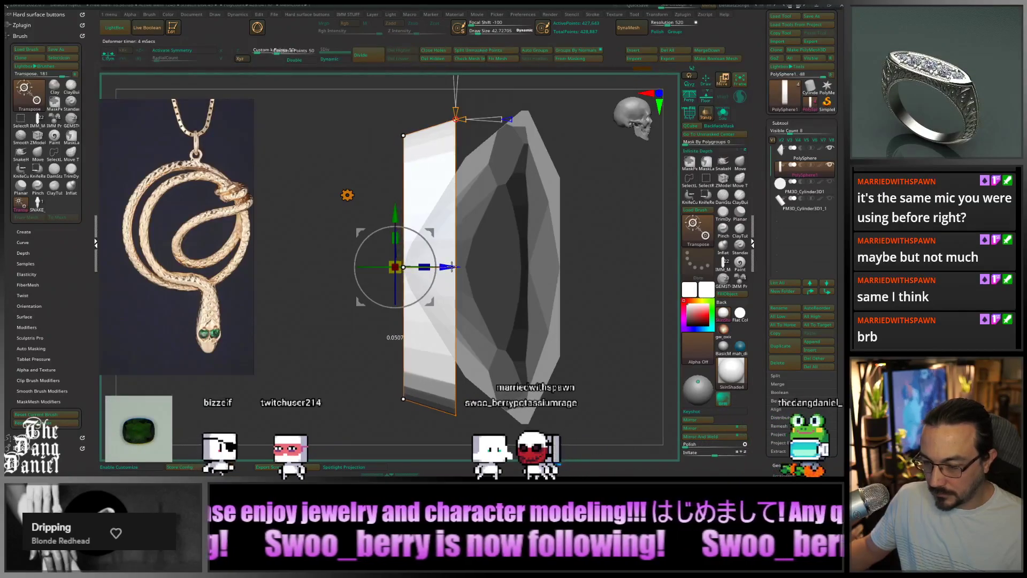
pyautogui.moveTo(559, 301)
pyautogui.mouseDown()
pyautogui.moveTo(489, 306)
pyautogui.moveTo(580, 313)
pyautogui.moveTo(557, 308)
pyautogui.mouseUp()
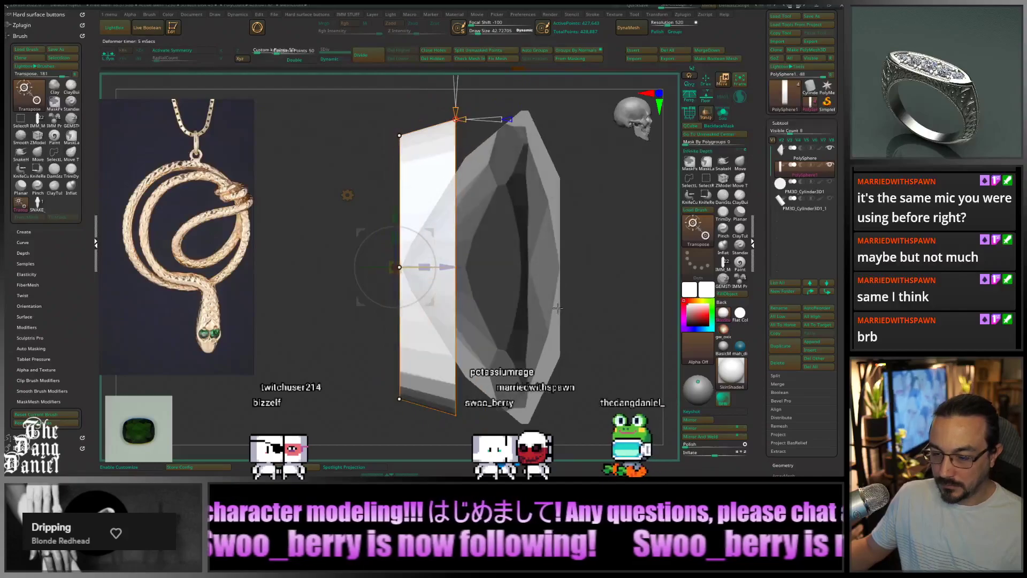
pyautogui.click(350, 196)
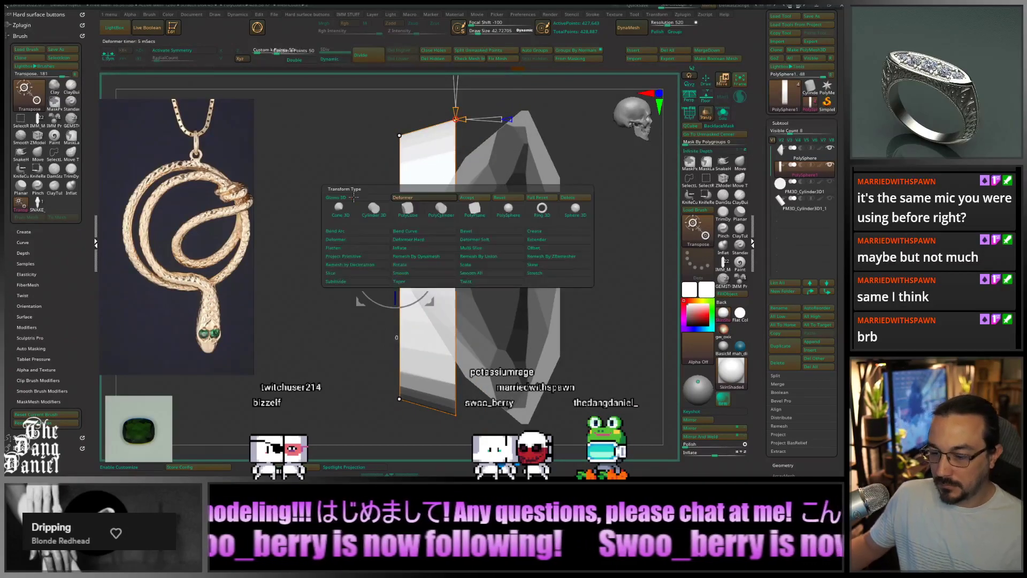
pyautogui.click(476, 198)
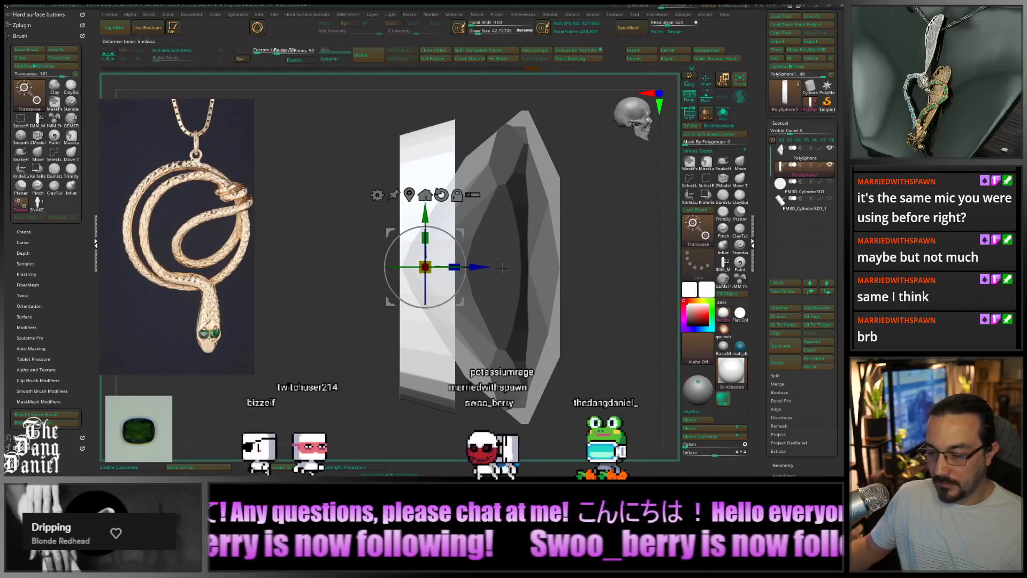
# Duplicate the slab, shift the copy left, and shrink its height with a Deformer box
pyautogui.moveTo(501, 267)
pyautogui.keyDown('ctrl'); pyautogui.mouseDown()
pyautogui.moveTo(536, 271)
pyautogui.moveTo(472, 271)
pyautogui.mouseUp(); pyautogui.keyUp('ctrl')
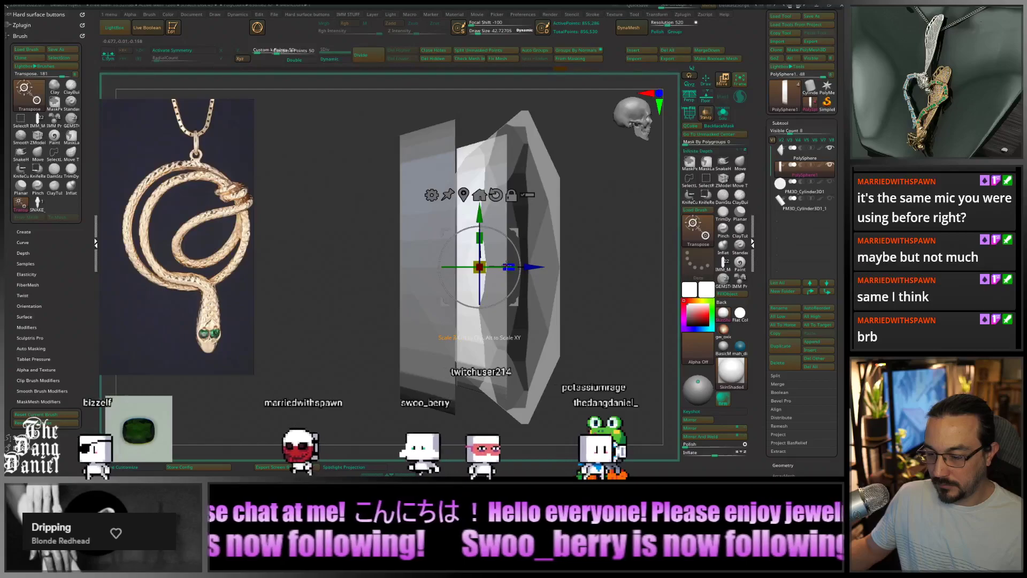
pyautogui.moveTo(507, 266); pyautogui.dragTo(419, 260)
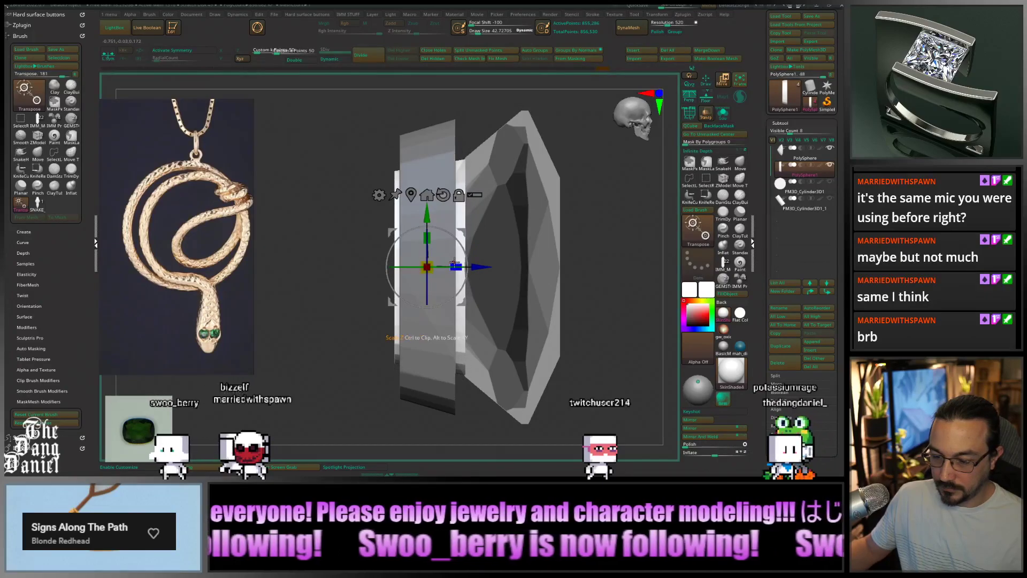
pyautogui.click(378, 195)
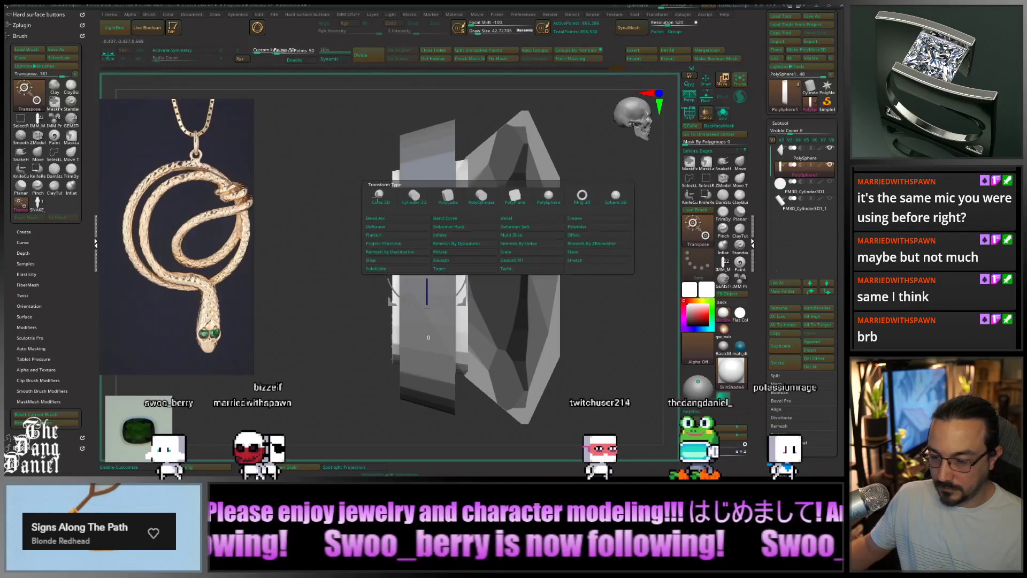
pyautogui.click(376, 225)
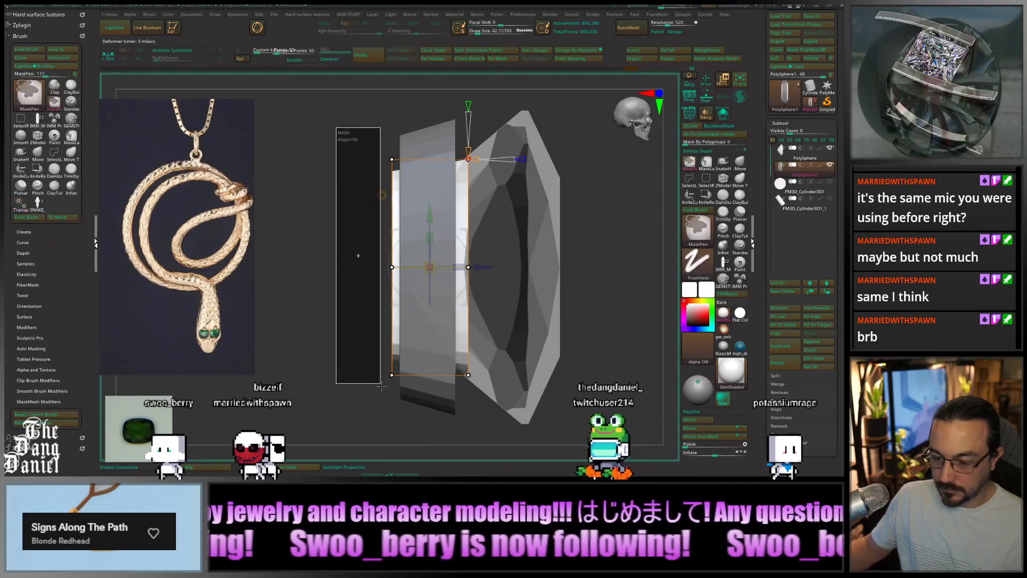
pyautogui.press('w')
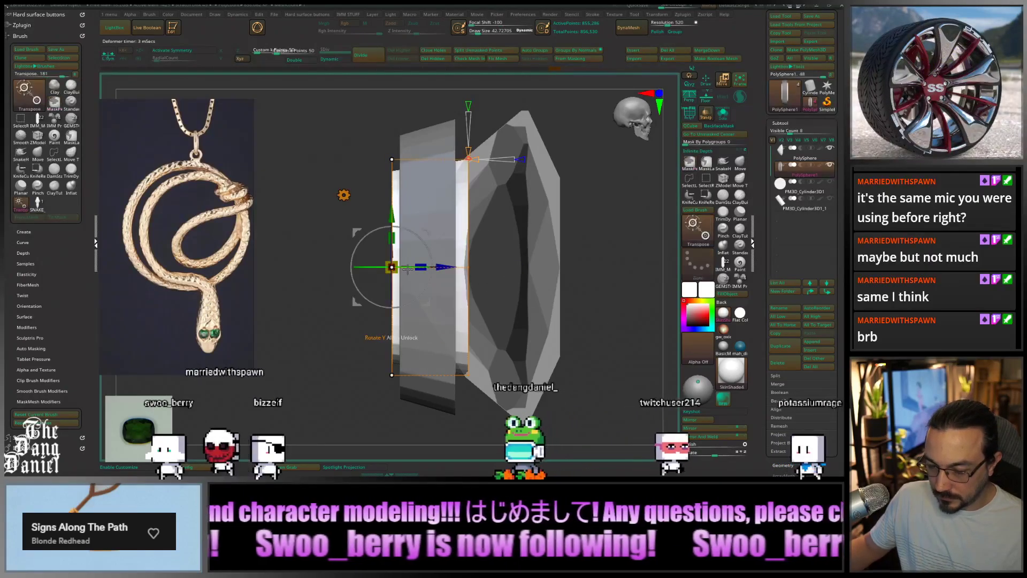
pyautogui.moveTo(399, 273); pyautogui.dragTo(395, 259)
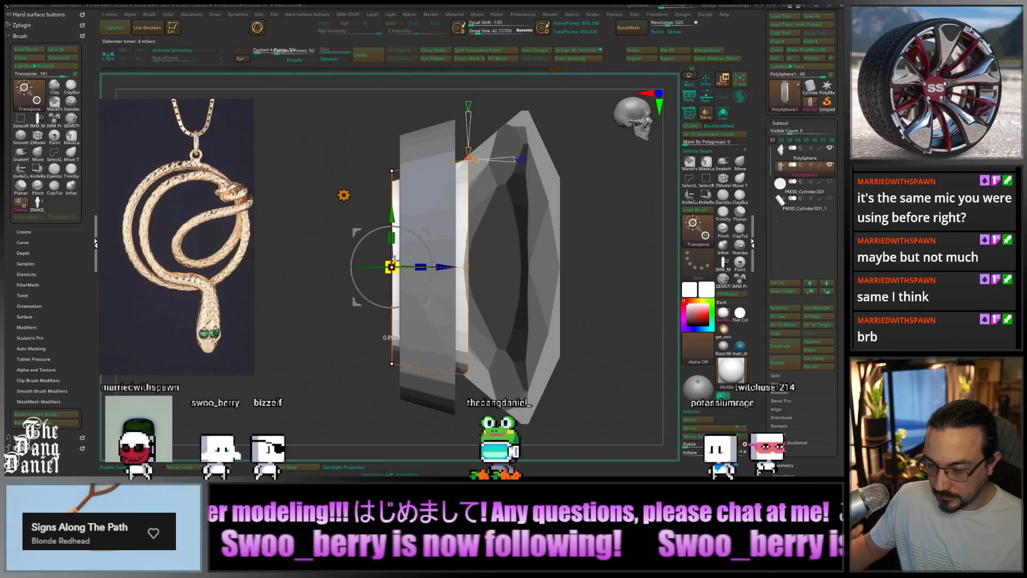
pyautogui.moveTo(615, 327); pyautogui.dragTo(544, 336)
# Accept the deformer and stretch the inner slab taller
pyautogui.keyDown('alt'); pyautogui.moveTo(486, 385); pyautogui.dragTo(520, 391); pyautogui.keyUp('alt')
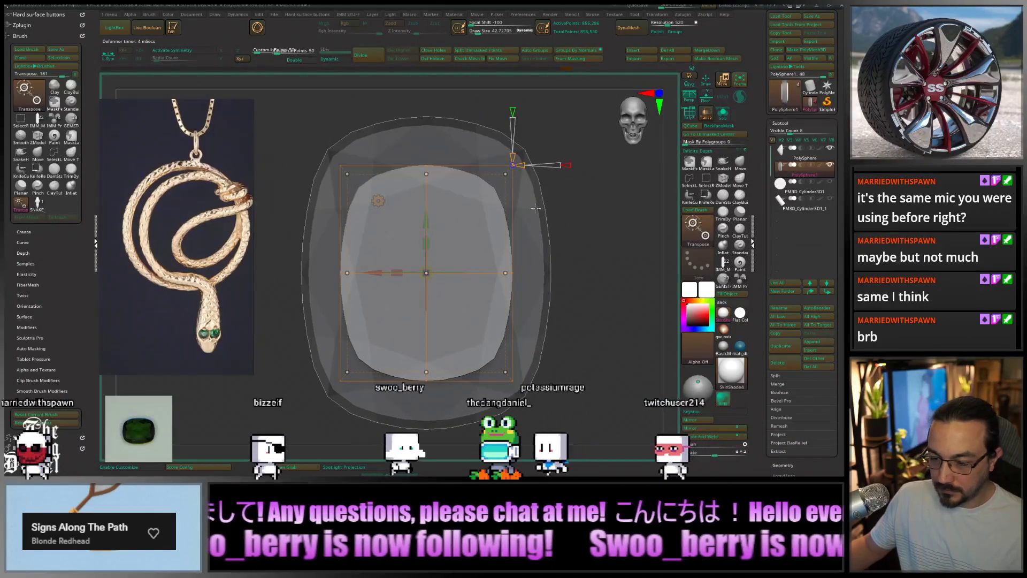
pyautogui.click(378, 201)
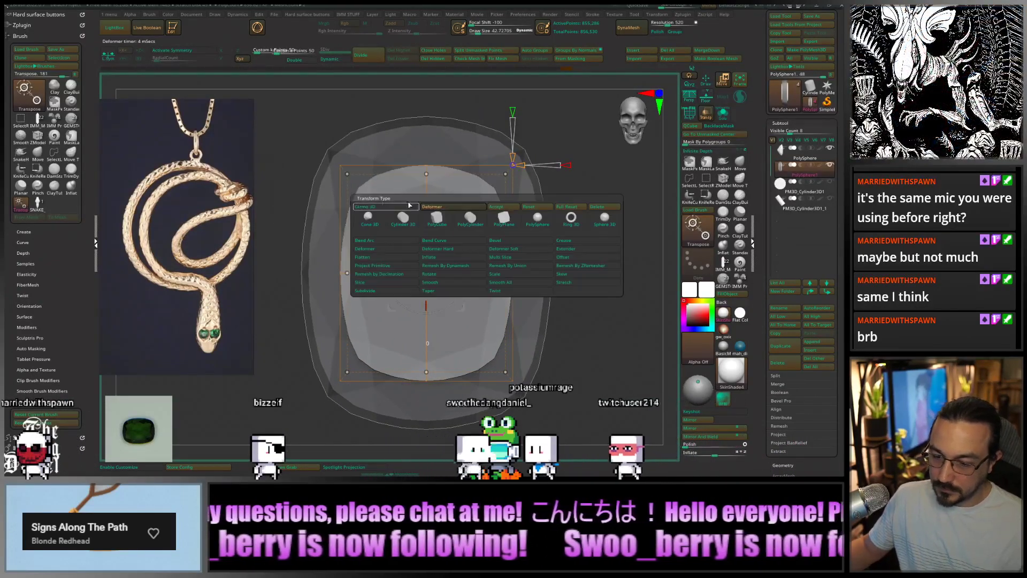
pyautogui.click(502, 208)
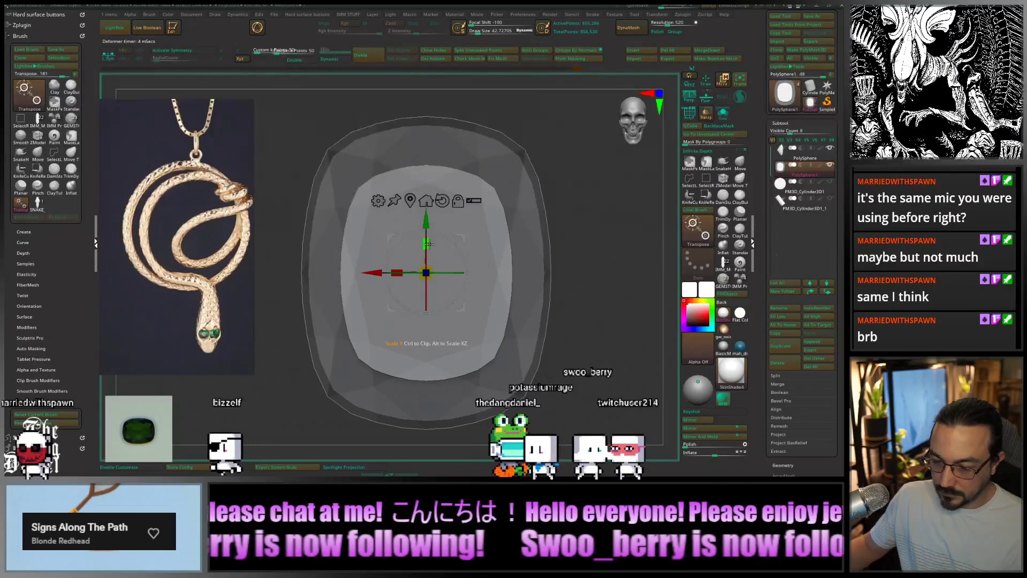
pyautogui.moveTo(428, 242); pyautogui.dragTo(429, 233)
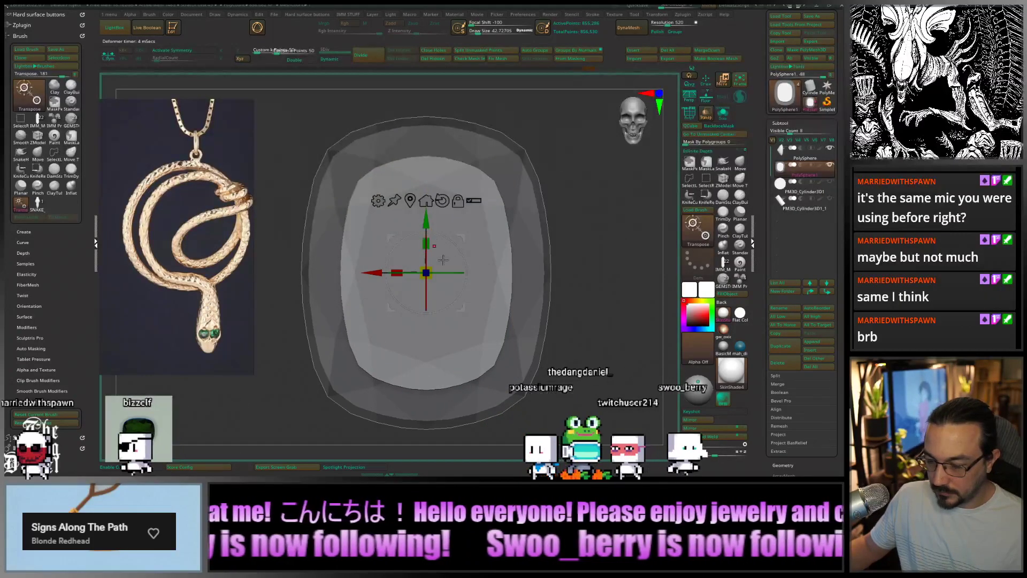
pyautogui.moveTo(443, 260); pyautogui.dragTo(489, 273, button='right')
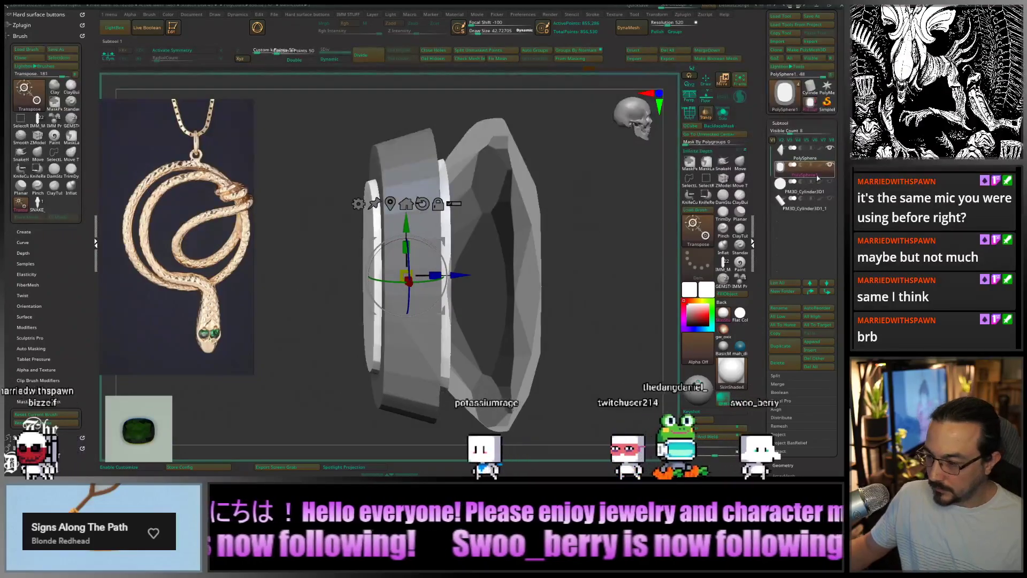
# Split the unmasked band into PolySphere2 and move PolySphere below PolySphere1 in the list
pyautogui.click(506, 51)
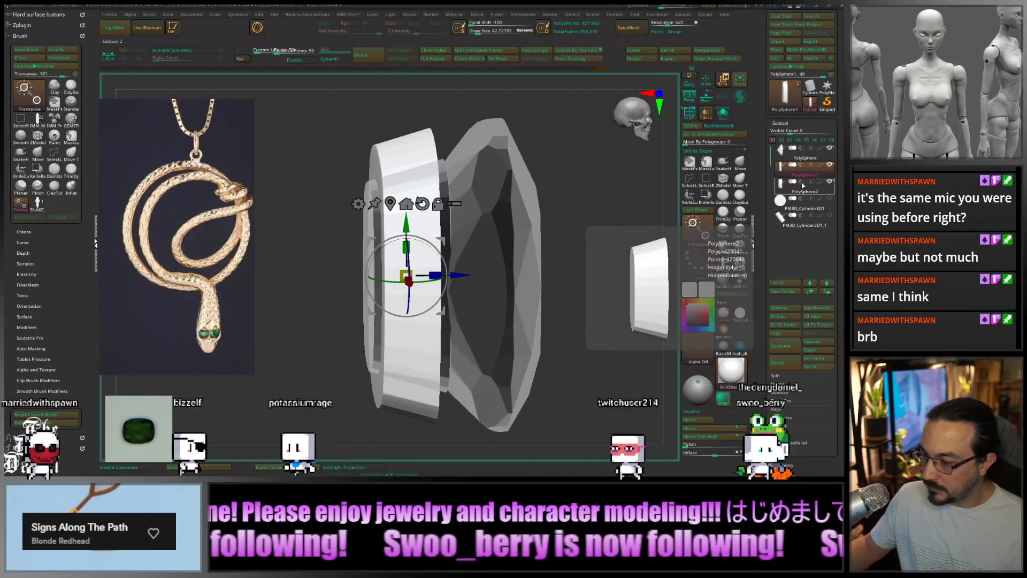
pyautogui.moveTo(803, 155)
pyautogui.moveTo(803, 156); pyautogui.dragTo(799, 181)
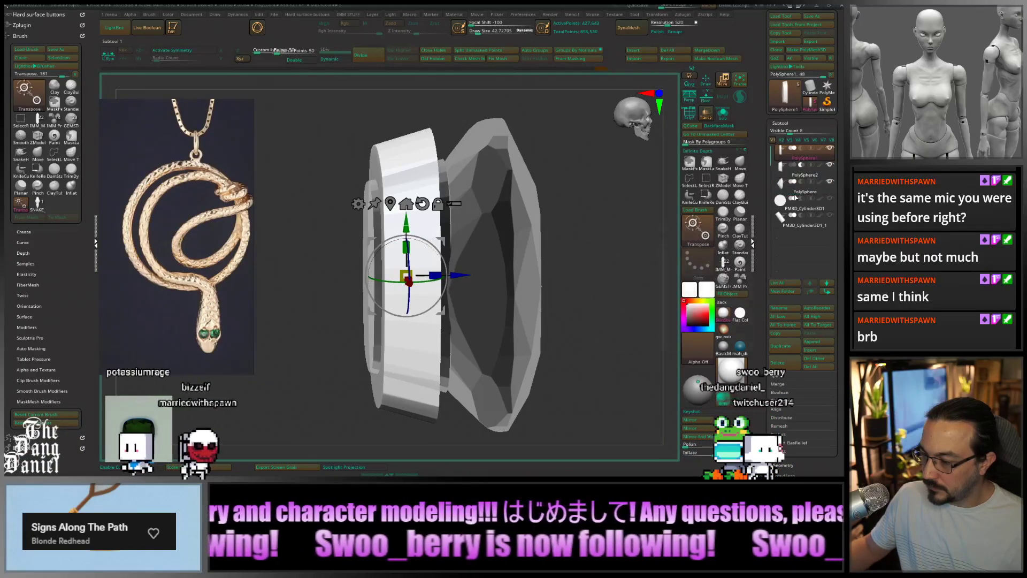
pyautogui.moveTo(591, 229); pyautogui.dragTo(516, 246)
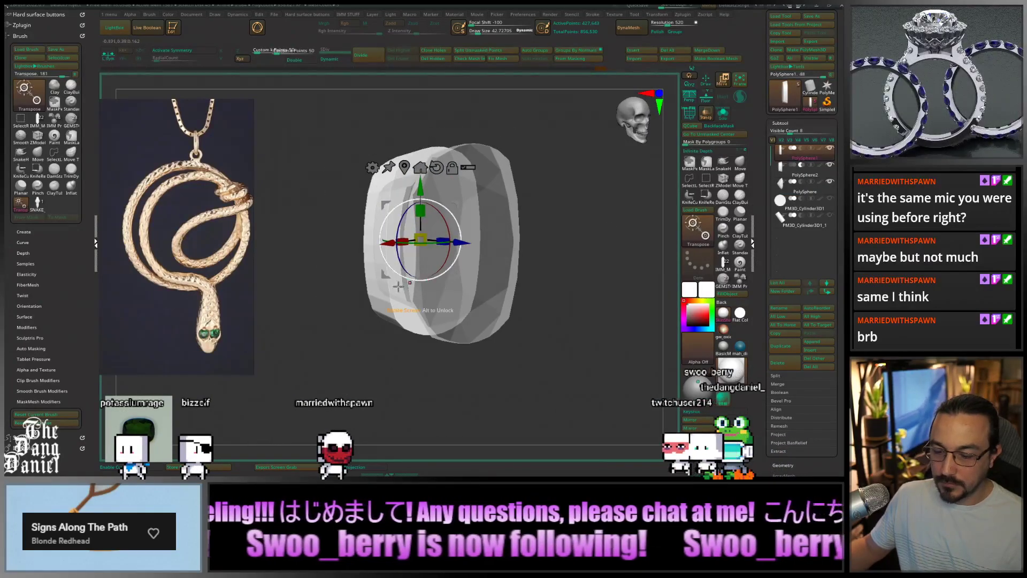
# Zoom in and rotate the ring toward a front view with the gizmo
pyautogui.keyDown('ctrl'); pyautogui.moveTo(394, 327); pyautogui.dragTo(420, 331, button='right'); pyautogui.keyUp('ctrl')
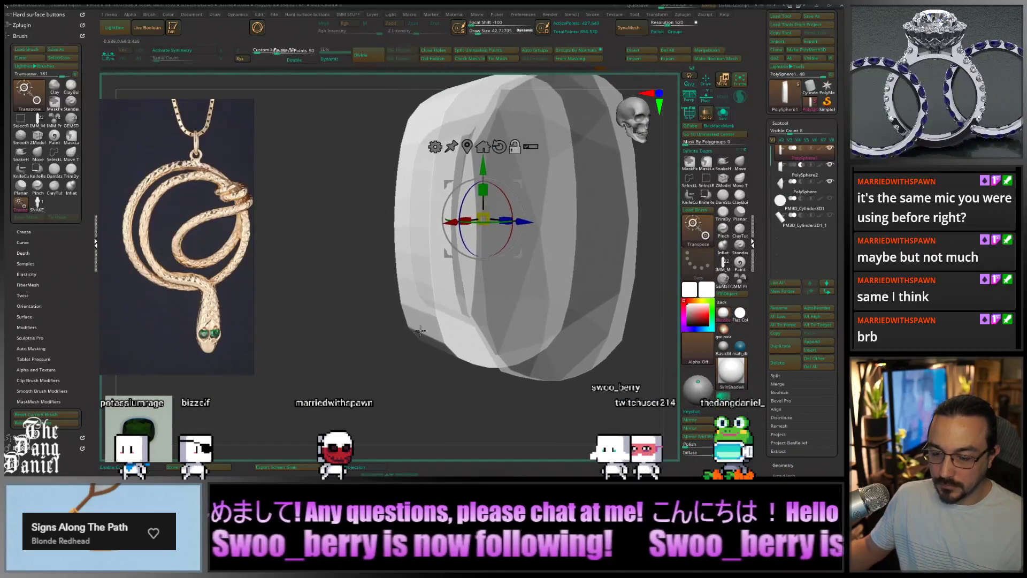
pyautogui.moveTo(421, 318); pyautogui.dragTo(676, 389)
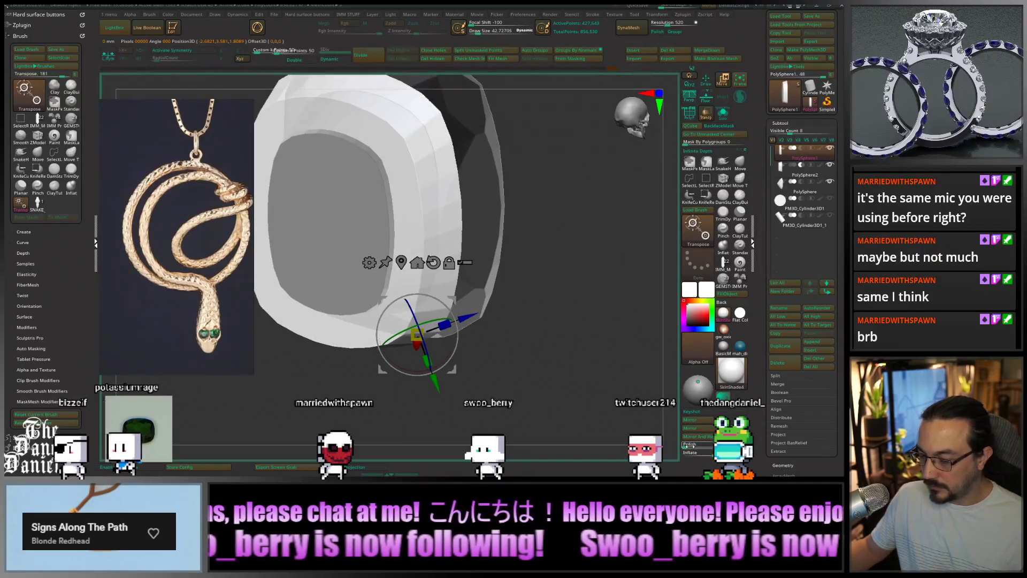
pyautogui.moveTo(542, 327); pyautogui.dragTo(575, 368)
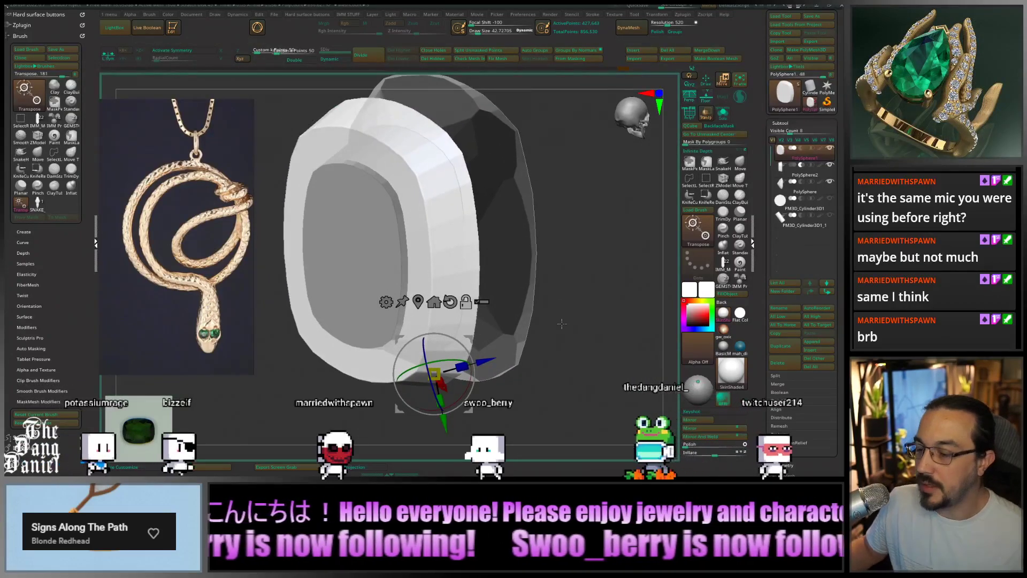
pyautogui.moveTo(409, 277)
pyautogui.mouseDown(button='right')
pyautogui.moveTo(455, 277)
pyautogui.moveTo(413, 277)
pyautogui.mouseUp(button='right')
pyautogui.moveTo(413, 278); pyautogui.dragTo(488, 283)
pyautogui.moveTo(488, 283); pyautogui.dragTo(457, 264, button='right')
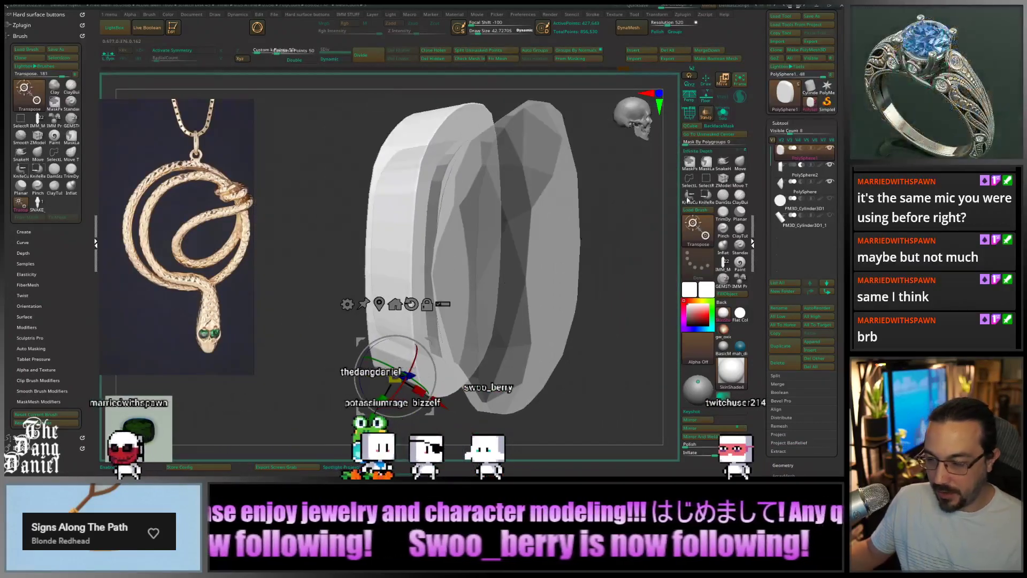
# Hide the translucent PolySphere, turn off Transp, and orbit to a three-quarter view of the ring
pyautogui.click(829, 181)
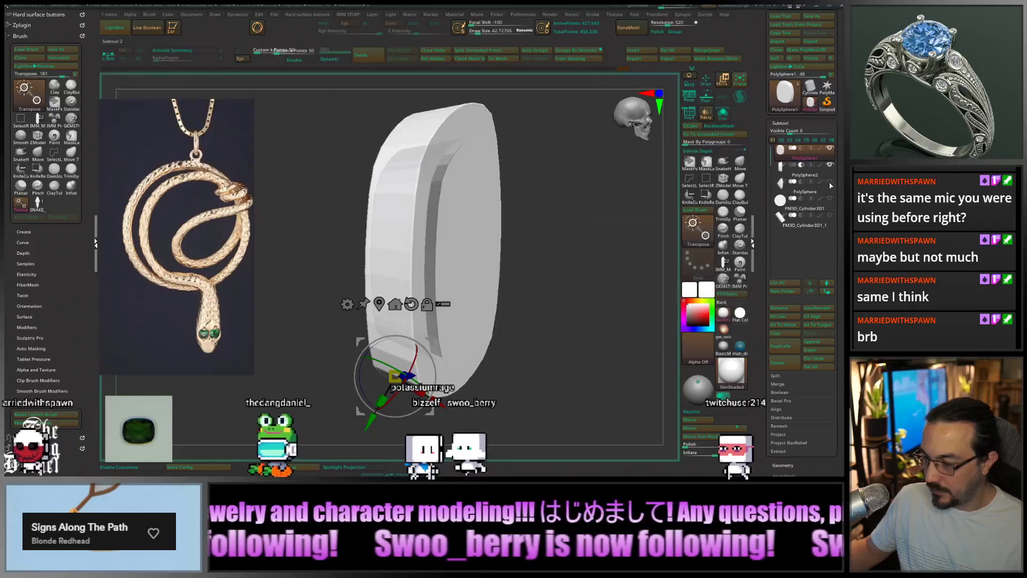
pyautogui.moveTo(575, 232); pyautogui.dragTo(534, 232, button='right')
pyautogui.moveTo(533, 232); pyautogui.dragTo(545, 211)
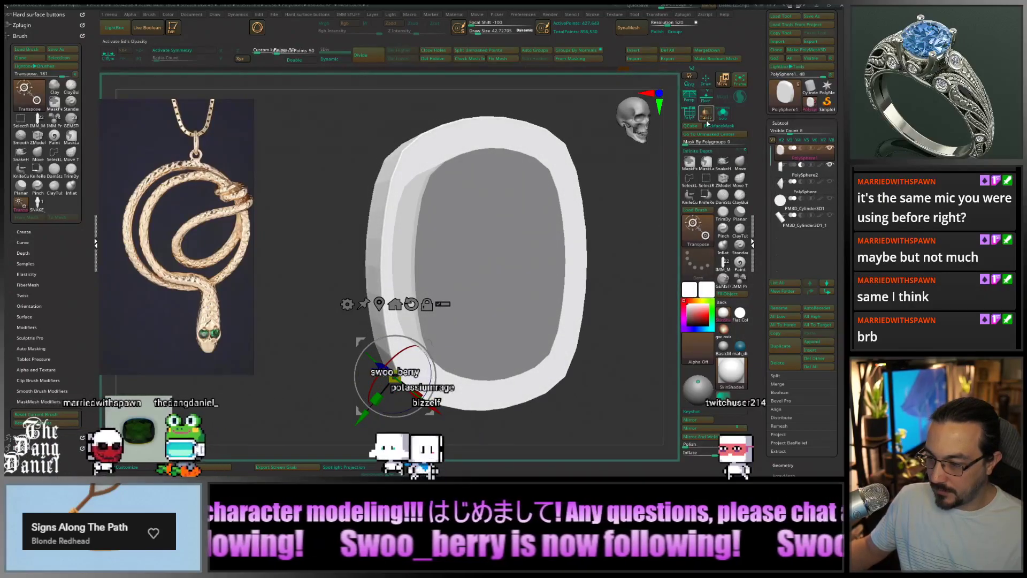
pyautogui.click(707, 122)
pyautogui.keyDown('ctrl'); pyautogui.moveTo(567, 230); pyautogui.dragTo(593, 235, button='right'); pyautogui.keyUp('ctrl')
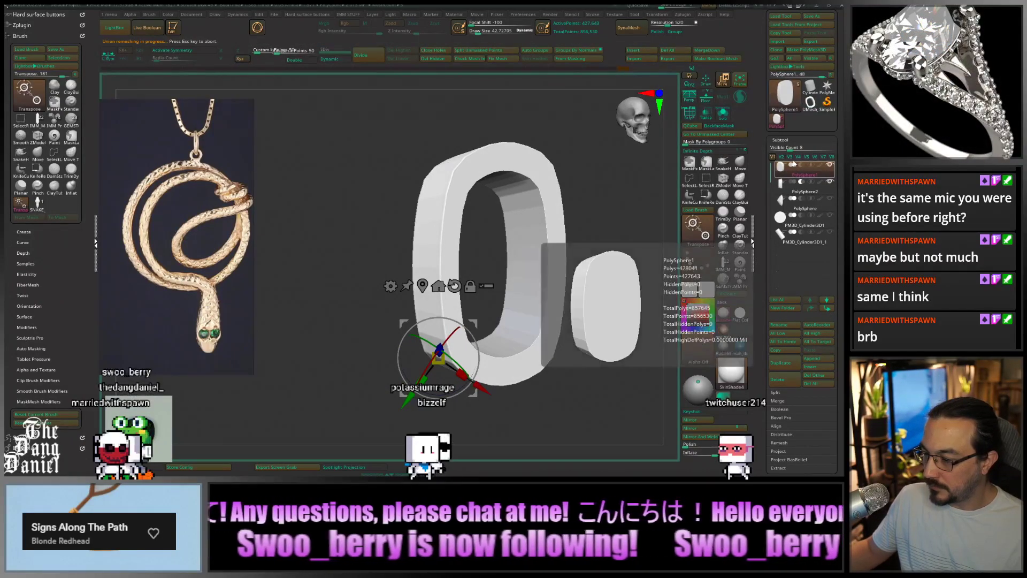
# Insert a UMesh_PolySphere subtool and move it below PolySphere2 in the Subtool list
pyautogui.click(639, 51)
pyautogui.click(634, 80)
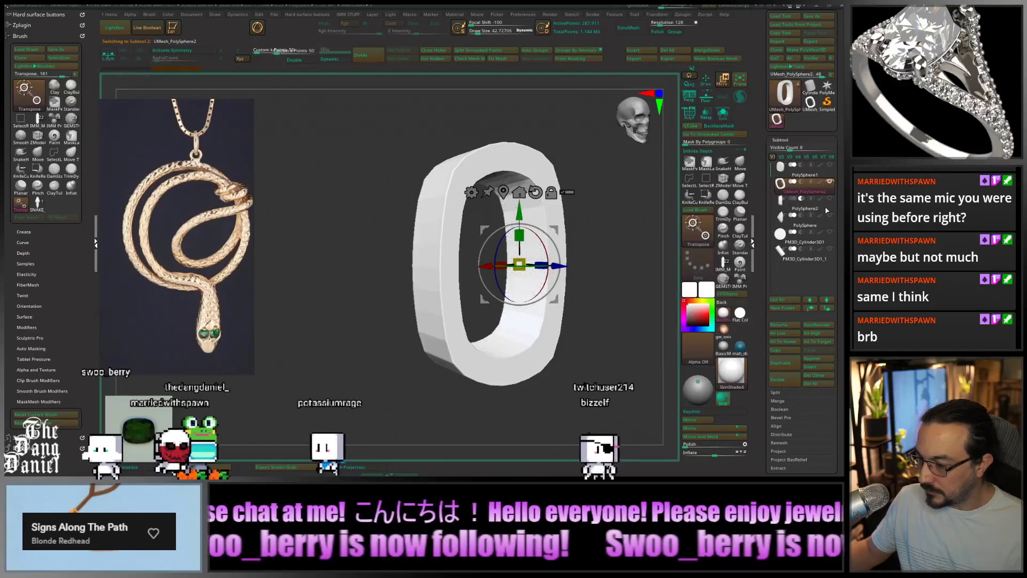
pyautogui.moveTo(803, 179); pyautogui.dragTo(802, 203)
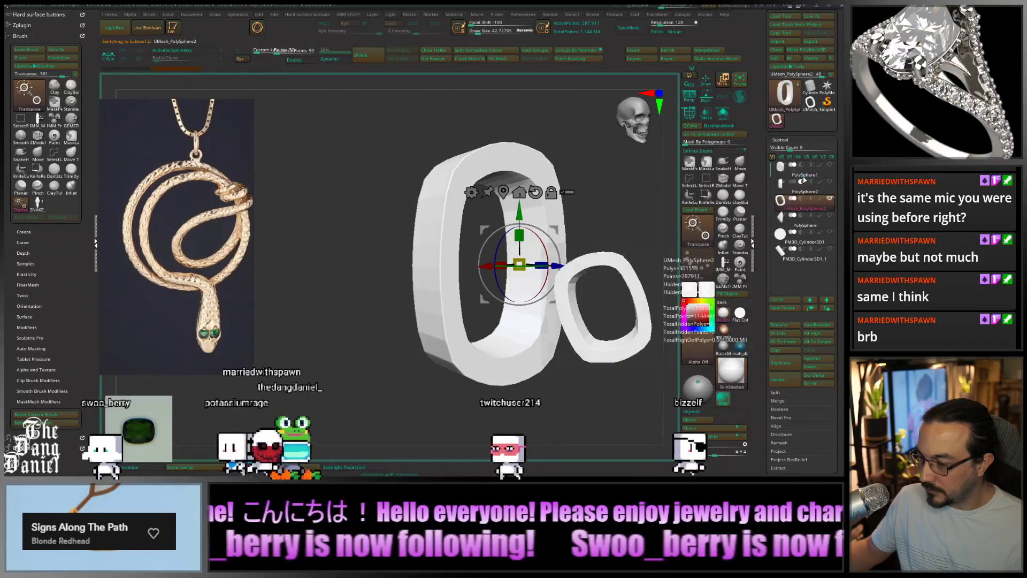
# Unhide the cushion gem subtool, recentre the view on it, and select the cylinder subtool
pyautogui.click(829, 215)
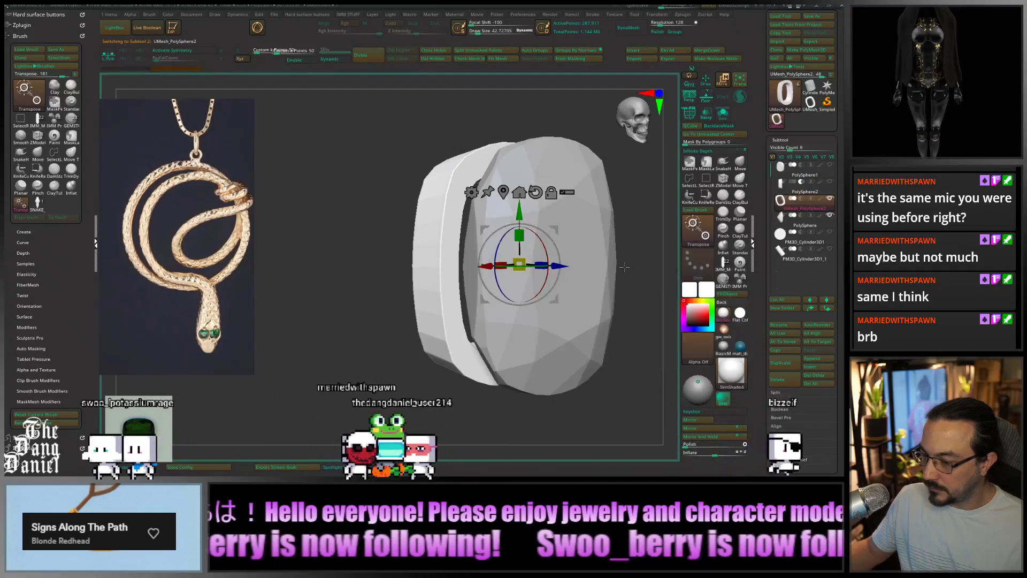
pyautogui.moveTo(623, 265); pyautogui.dragTo(575, 268)
pyautogui.keyDown('alt'); pyautogui.moveTo(618, 197); pyautogui.dragTo(568, 209); pyautogui.keyUp('alt')
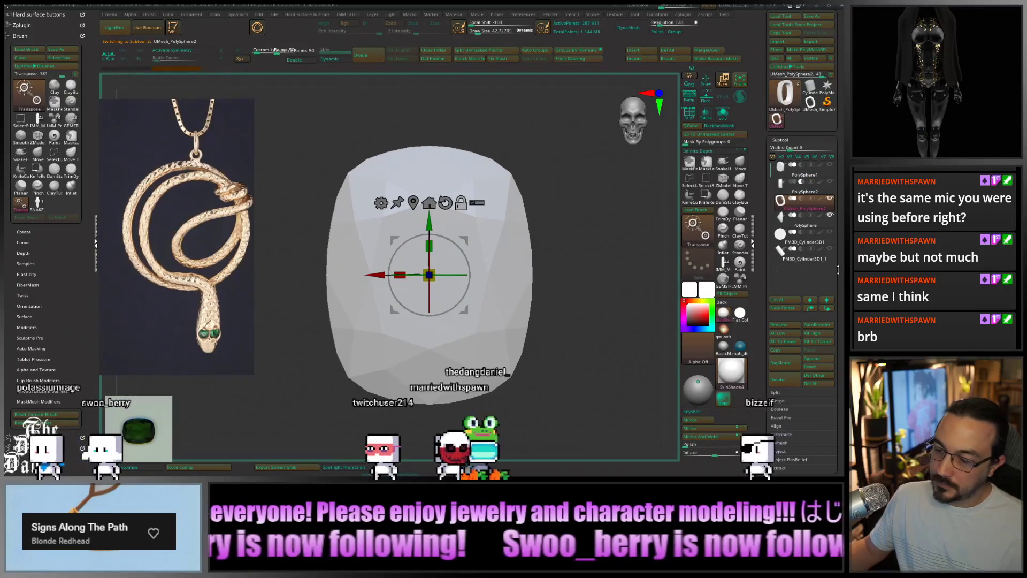
pyautogui.click(804, 242)
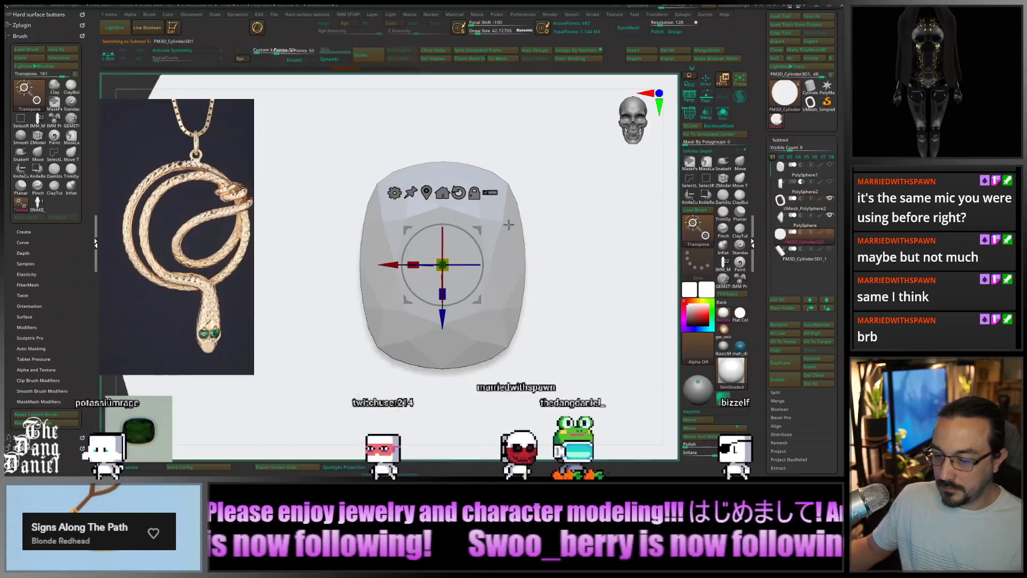
# Split the duplicated disc into its own subtool and select it
pyautogui.keyDown('ctrl'); pyautogui.moveTo(509, 224); pyautogui.dragTo(578, 230, button='right'); pyautogui.keyUp('ctrl')
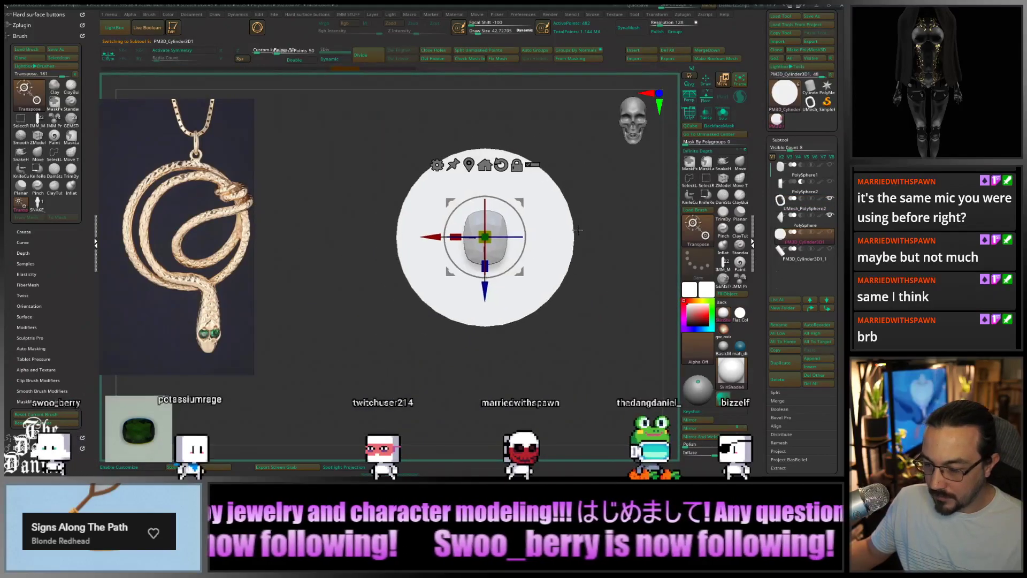
pyautogui.keyDown('alt'); pyautogui.moveTo(578, 229); pyautogui.dragTo(584, 157); pyautogui.keyUp('alt')
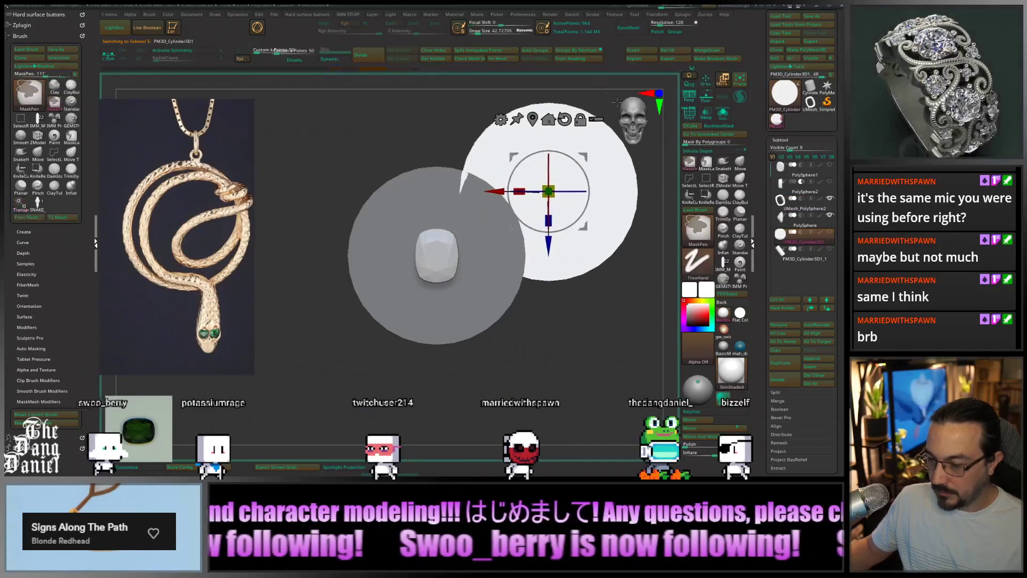
pyautogui.click(479, 51)
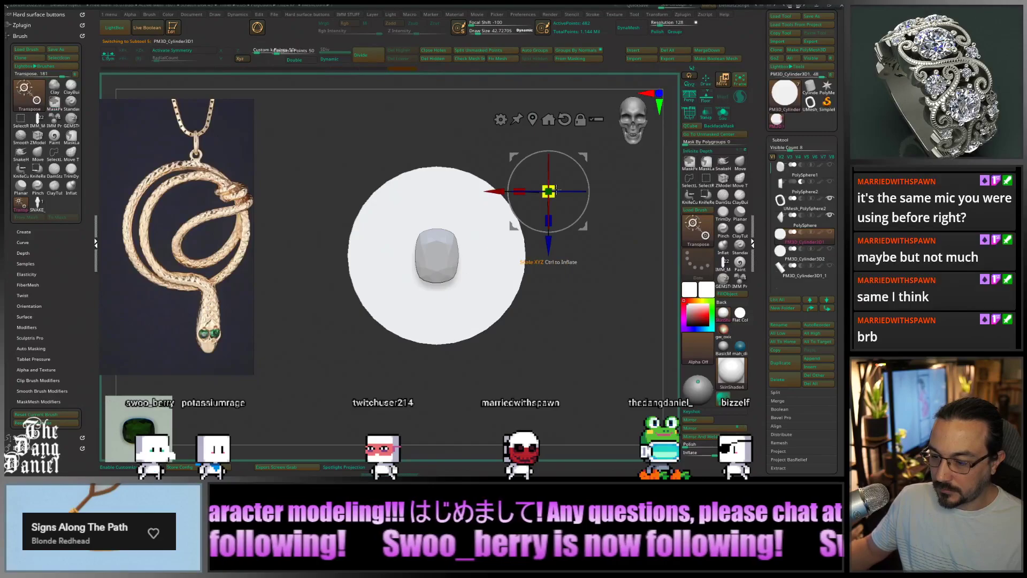
pyautogui.click(830, 248)
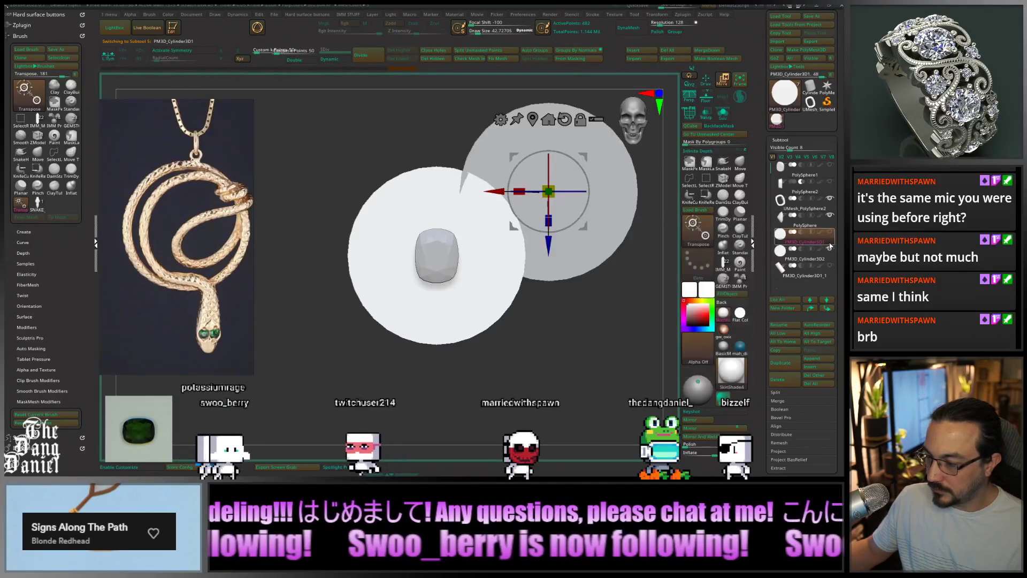
pyautogui.click(805, 256)
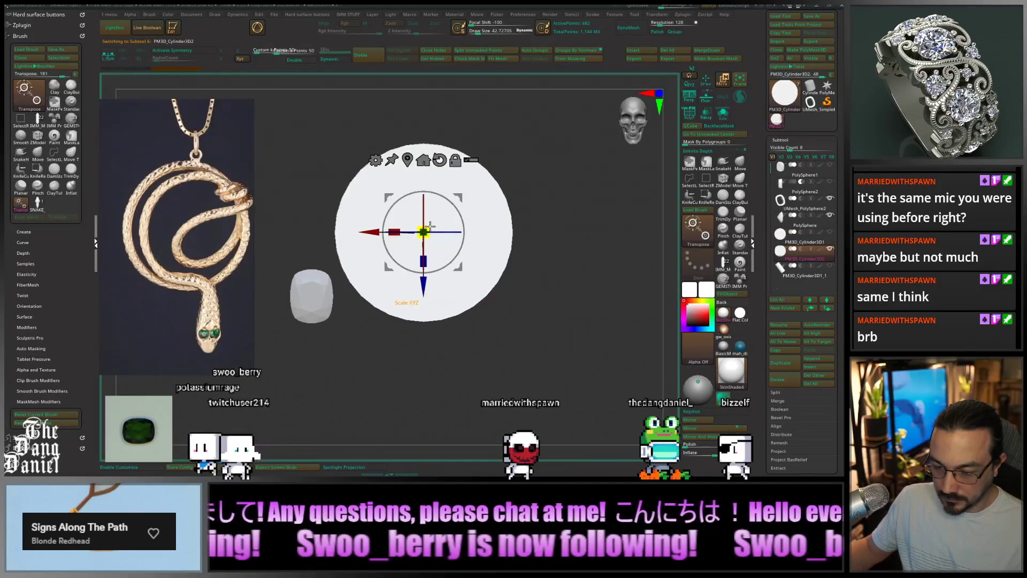
# Scale the duplicate into a thin piece and place it at the gem's upper-right corner
pyautogui.keyDown('shift'); pyautogui.moveTo(461, 247); pyautogui.dragTo(468, 238, button='right'); pyautogui.keyUp('shift')
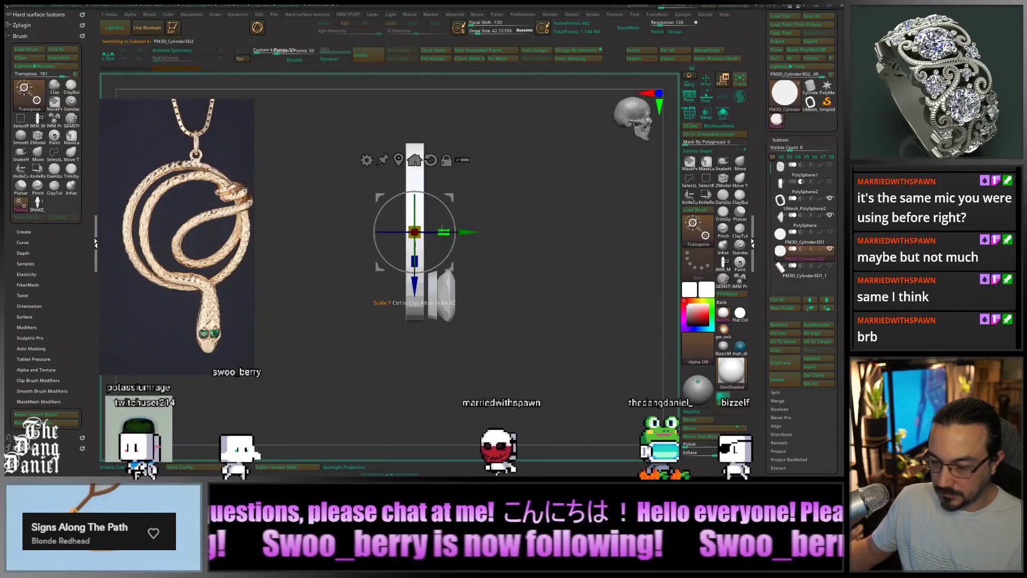
pyautogui.moveTo(443, 231); pyautogui.dragTo(387, 192)
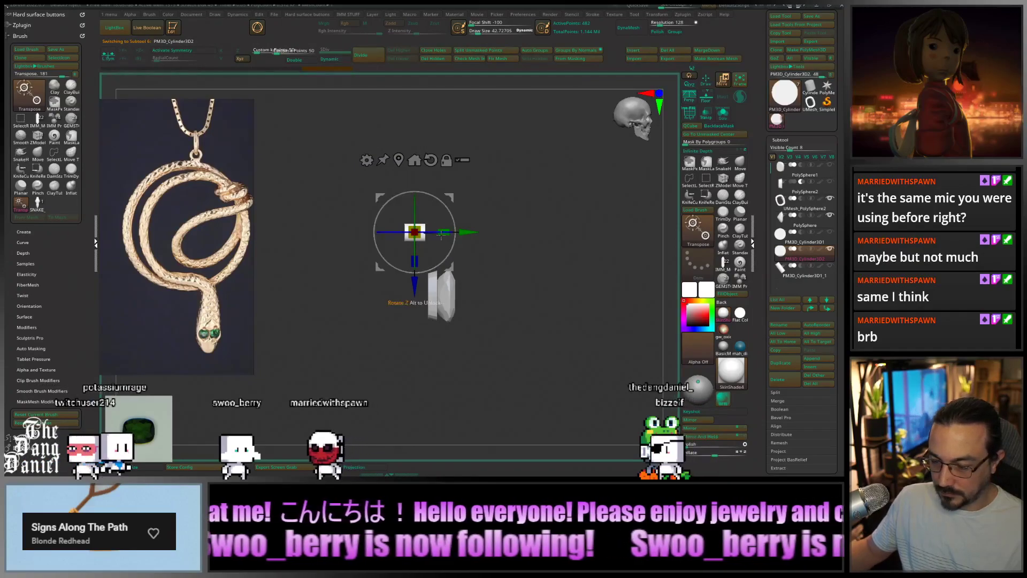
pyautogui.moveTo(444, 233); pyautogui.dragTo(380, 206)
pyautogui.moveTo(535, 213); pyautogui.dragTo(459, 210)
pyautogui.keyDown('alt'); pyautogui.moveTo(459, 210); pyautogui.dragTo(392, 293); pyautogui.keyUp('alt')
pyautogui.keyDown('ctrl'); pyautogui.moveTo(385, 306); pyautogui.dragTo(415, 318, button='right'); pyautogui.keyUp('ctrl')
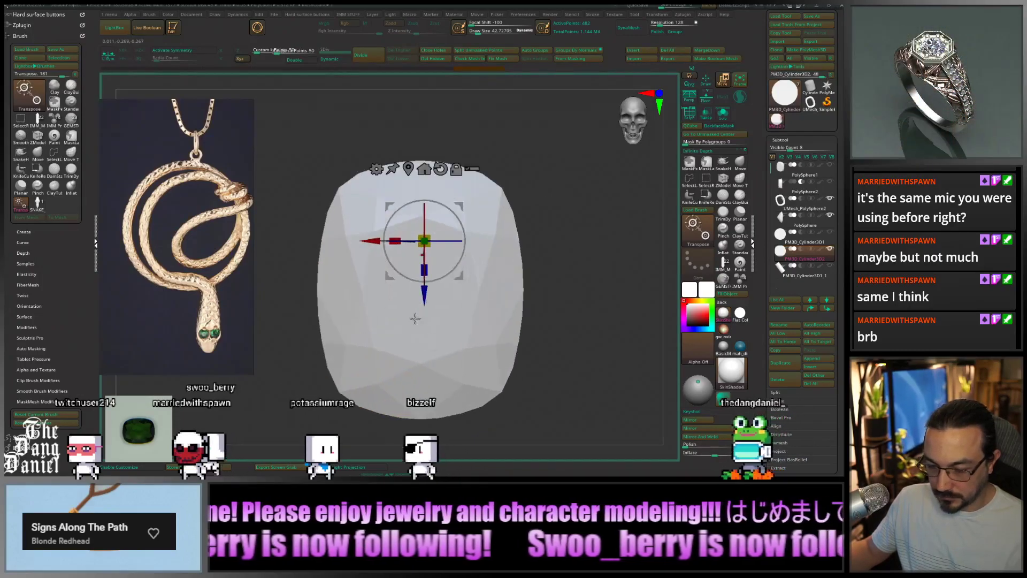
pyautogui.keyDown('alt'); pyautogui.moveTo(464, 210); pyautogui.dragTo(533, 141); pyautogui.keyUp('alt')
# Shorten the prong, tilt it about 35 degrees, and adjust its position and length at the corner
pyautogui.keyDown('shift'); pyautogui.moveTo(376, 262); pyautogui.dragTo(475, 327, button='right'); pyautogui.keyUp('shift')
pyautogui.moveTo(416, 263); pyautogui.dragTo(362, 264)
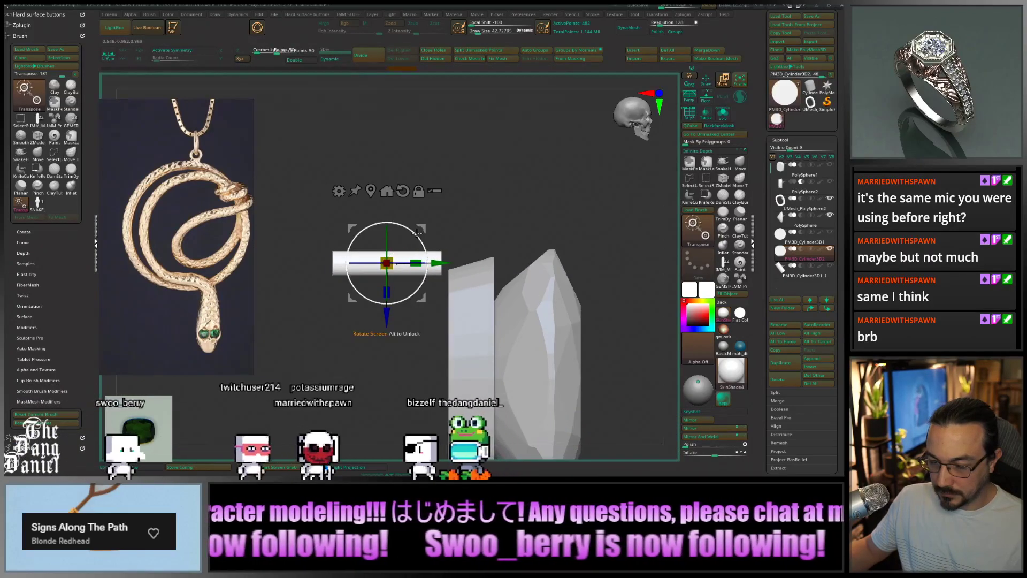
pyautogui.moveTo(416, 233); pyautogui.dragTo(522, 258)
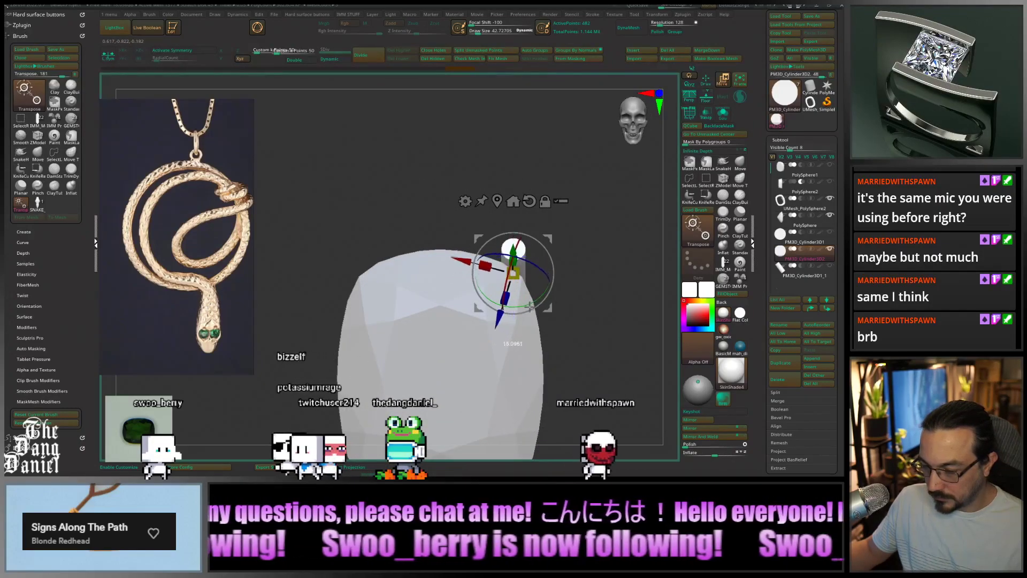
pyautogui.moveTo(526, 313); pyautogui.dragTo(515, 316)
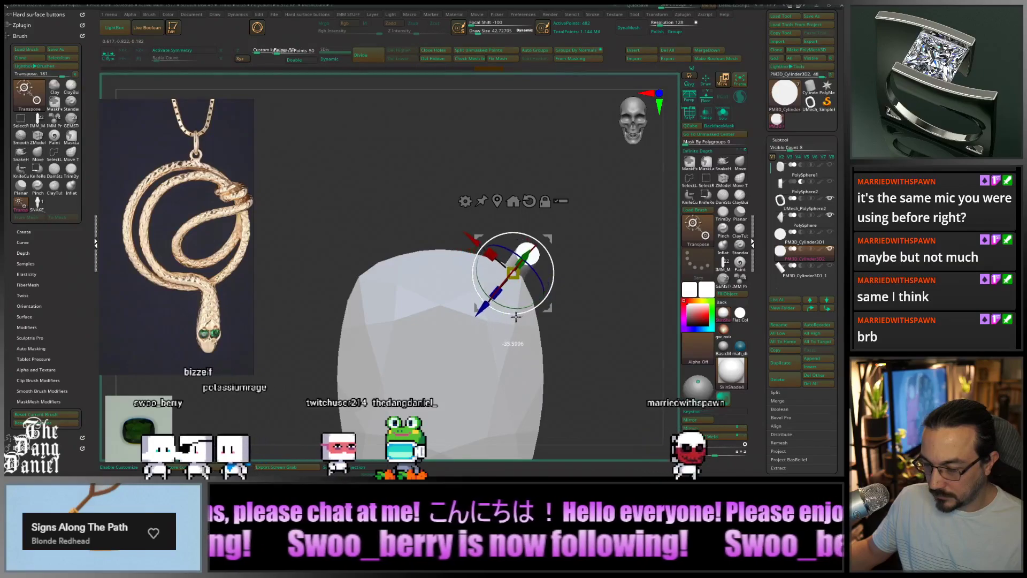
pyautogui.moveTo(550, 235)
pyautogui.mouseDown()
pyautogui.moveTo(528, 235)
pyautogui.moveTo(548, 249)
pyautogui.mouseUp()
pyautogui.moveTo(544, 253)
pyautogui.mouseDown(button='right')
pyautogui.moveTo(541, 319)
pyautogui.moveTo(576, 303)
pyautogui.moveTo(528, 321)
pyautogui.moveTo(514, 341)
pyautogui.mouseUp(button='right')
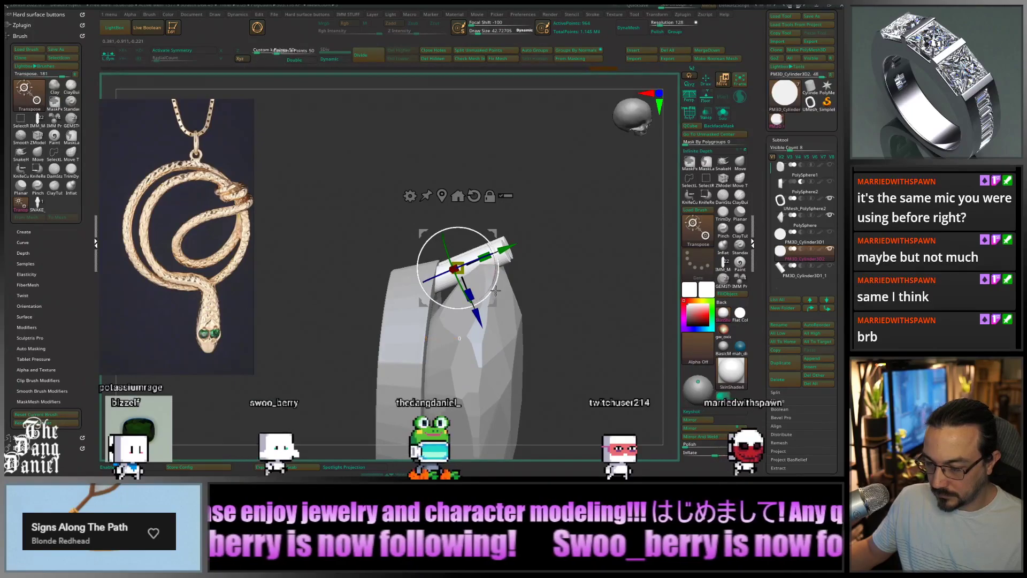
pyautogui.moveTo(495, 294); pyautogui.dragTo(473, 322)
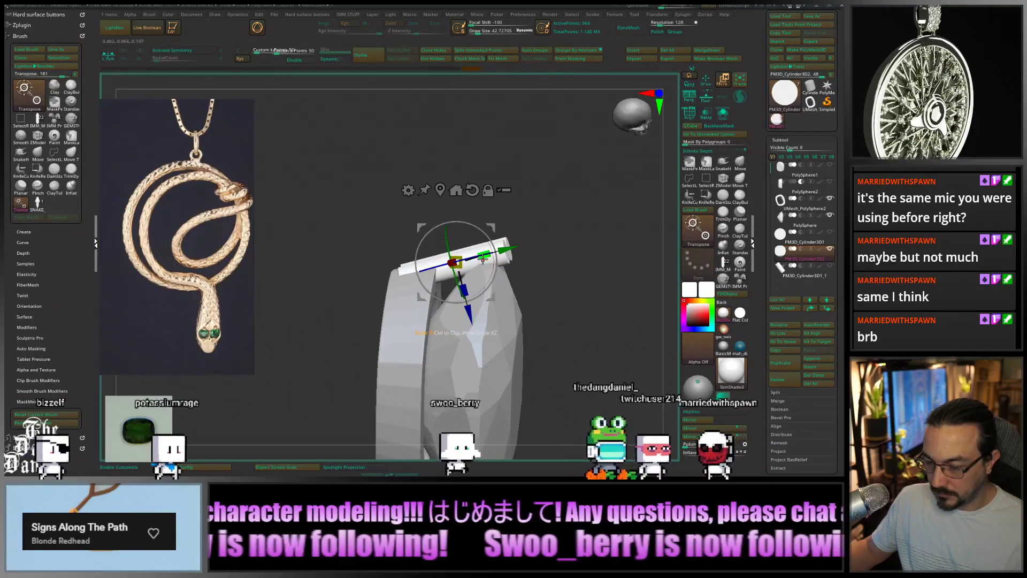
pyautogui.moveTo(485, 255); pyautogui.dragTo(493, 256)
pyautogui.moveTo(494, 256); pyautogui.dragTo(505, 283, button='right')
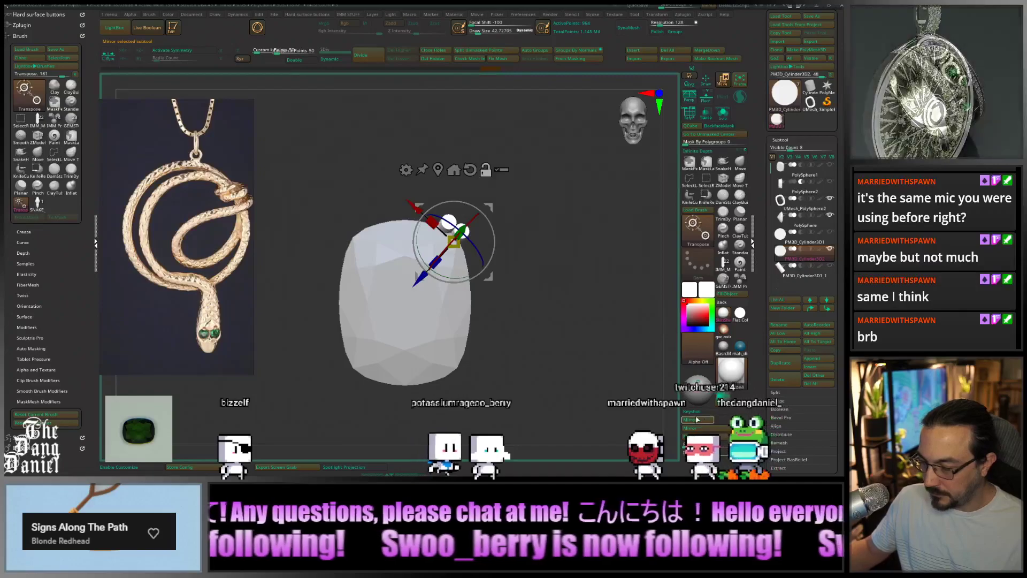
# Mirror the prong on X, then mirror the pair on Y, merged into one subtool
pyautogui.click(690, 419)
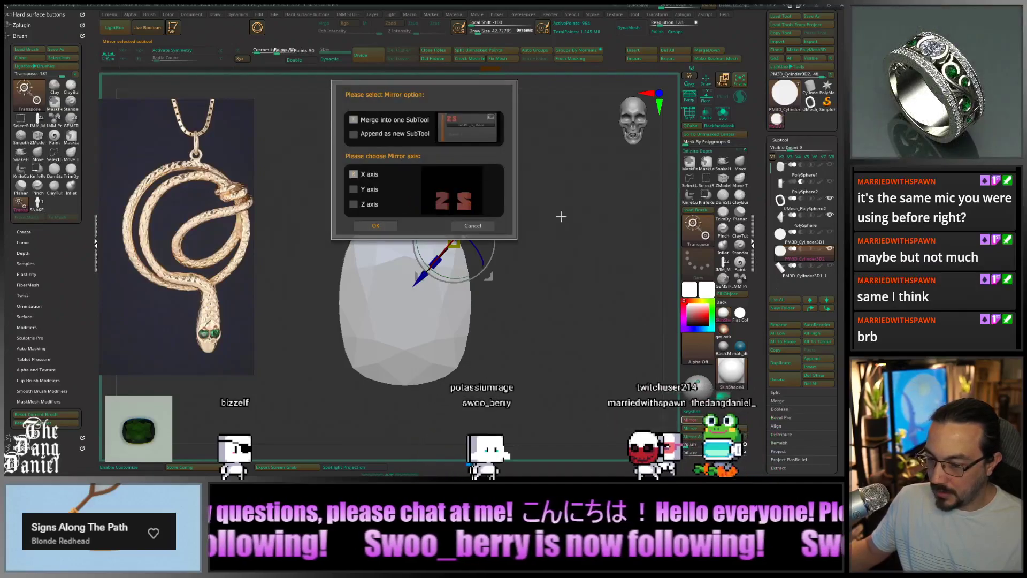
pyautogui.click(384, 226)
pyautogui.click(692, 420)
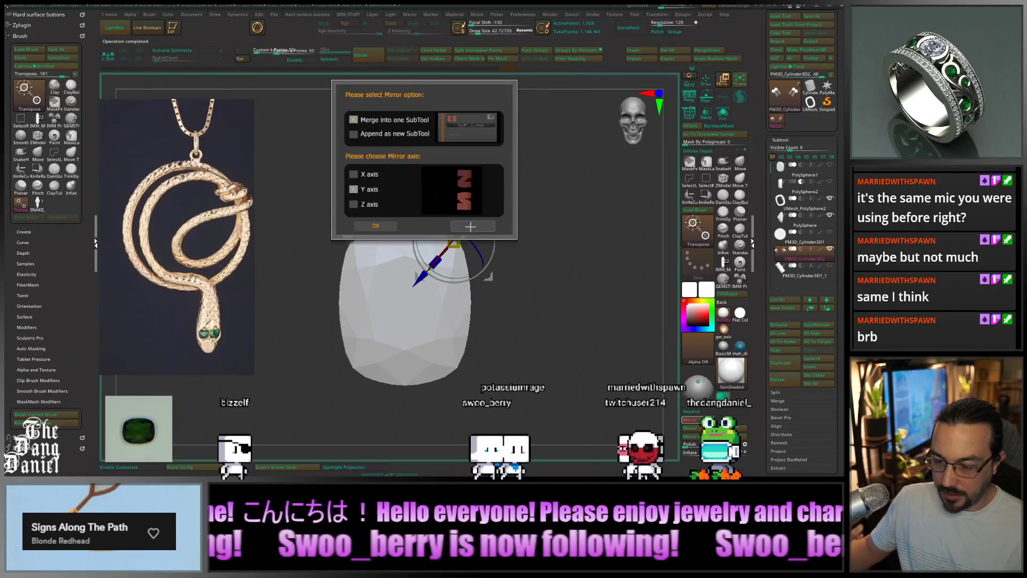
pyautogui.click(389, 227)
pyautogui.keyDown('alt'); pyautogui.moveTo(529, 331); pyautogui.dragTo(583, 330, button='right'); pyautogui.keyUp('alt')
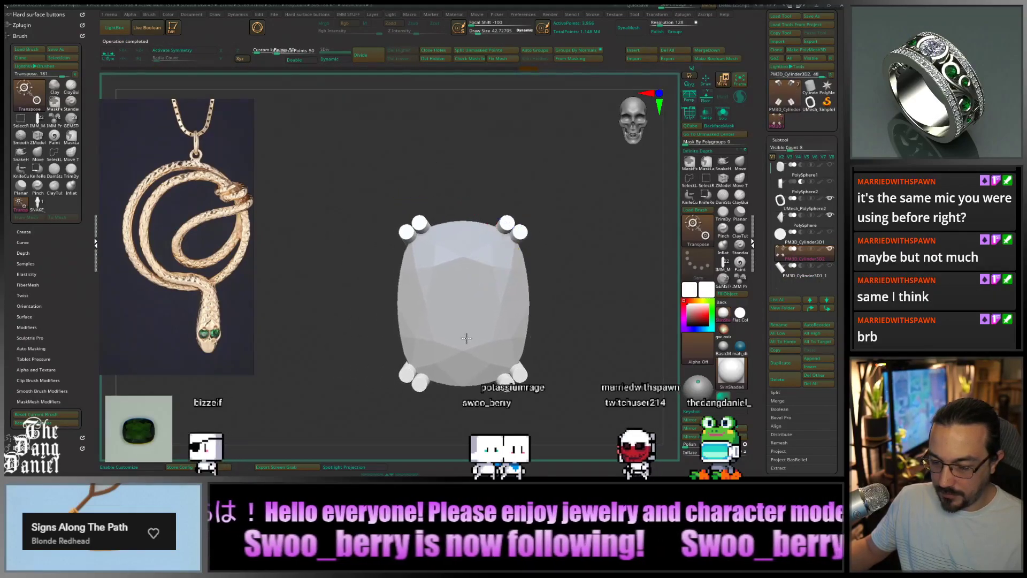
pyautogui.moveTo(466, 337); pyautogui.dragTo(529, 339, button='right')
pyautogui.moveTo(529, 339); pyautogui.dragTo(430, 326)
pyautogui.keyDown('alt'); pyautogui.moveTo(474, 322); pyautogui.dragTo(452, 301, button='right'); pyautogui.keyUp('alt')
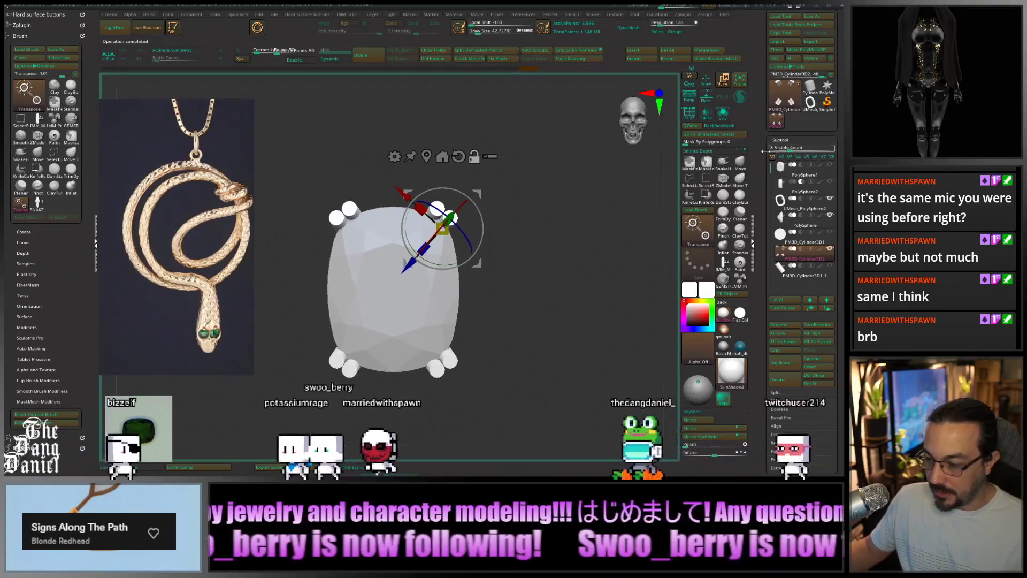
# Unhide the cylinder subtool and select it
pyautogui.click(831, 267)
pyautogui.keyDown('alt'); pyautogui.click(519, 231); pyautogui.keyUp('alt')
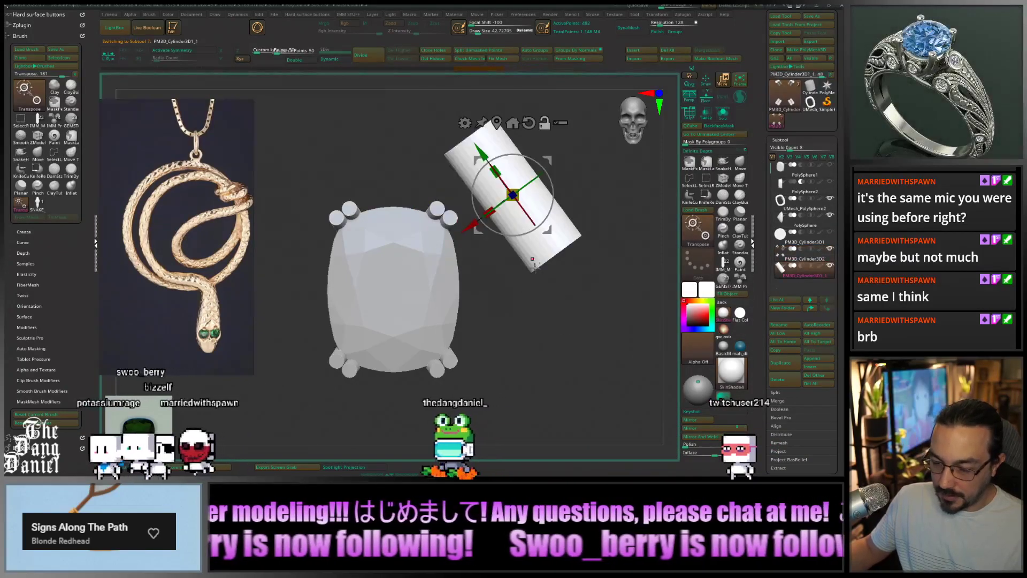
pyautogui.keyDown('alt'); pyautogui.moveTo(535, 259); pyautogui.dragTo(531, 300, button='right'); pyautogui.keyUp('alt')
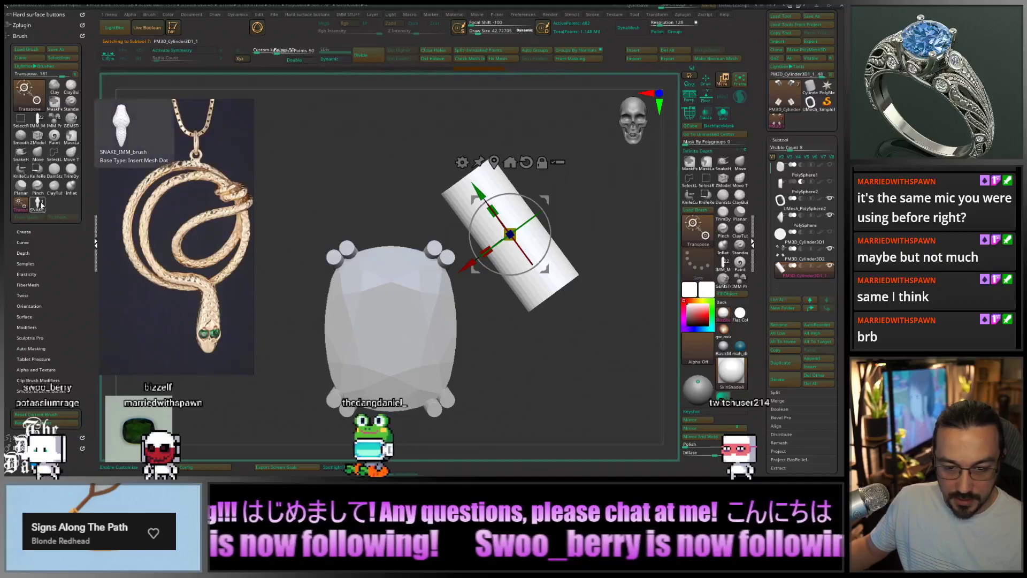
# Select the SNAKE_IMM brush and expand the Curve section of the Stroke palette
pyautogui.click(707, 82)
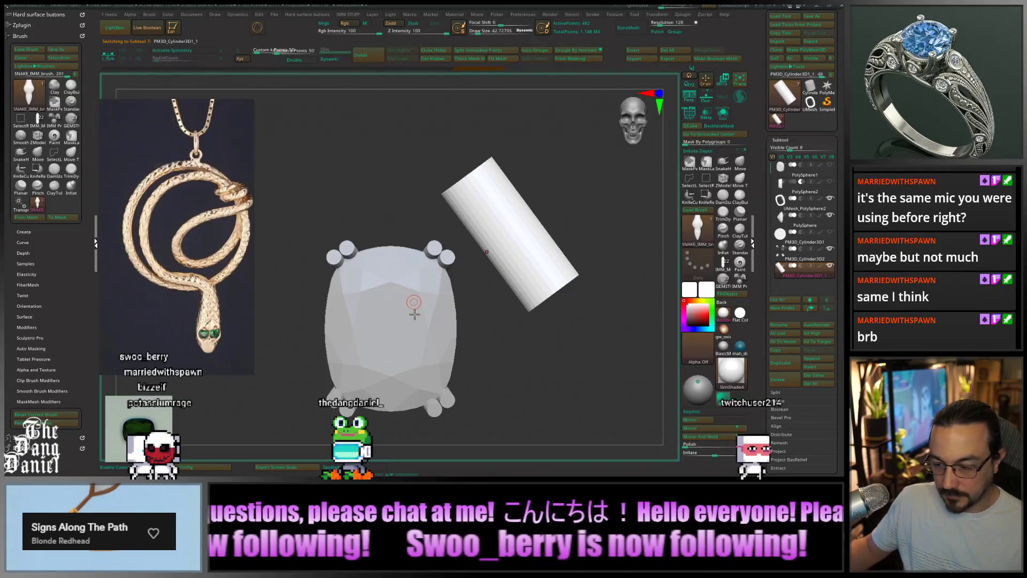
pyautogui.keyDown('alt'); pyautogui.moveTo(503, 341); pyautogui.dragTo(534, 339, button='right'); pyautogui.keyUp('alt')
pyautogui.keyDown('alt'); pyautogui.moveTo(535, 324); pyautogui.dragTo(552, 326); pyautogui.keyUp('alt')
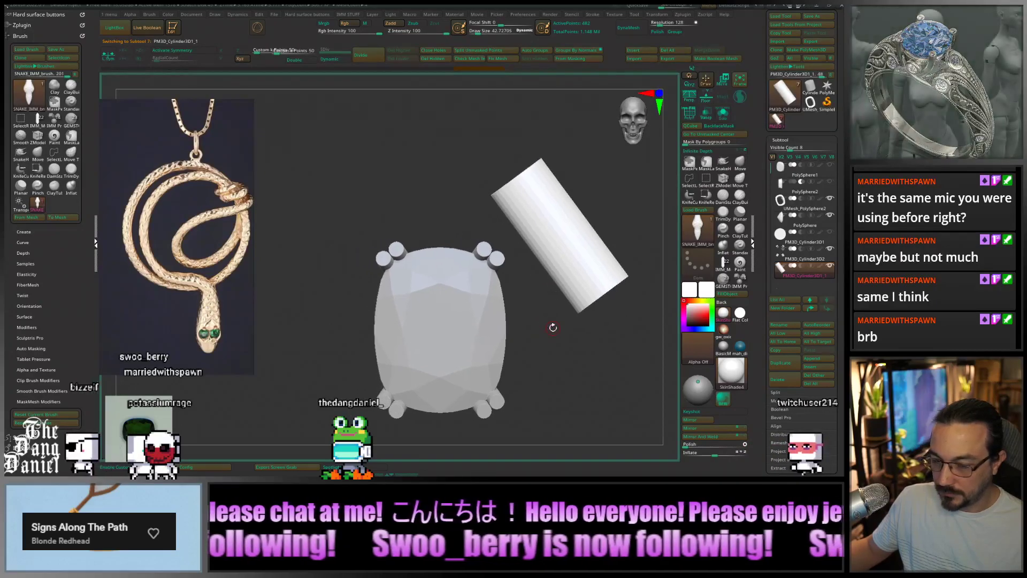
pyautogui.click(20, 437)
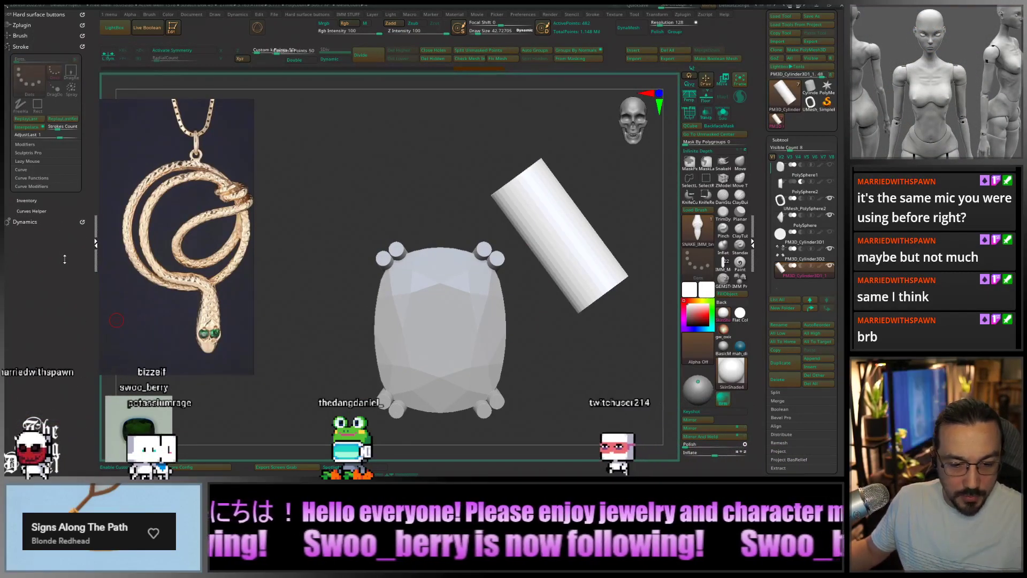
pyautogui.click(25, 169)
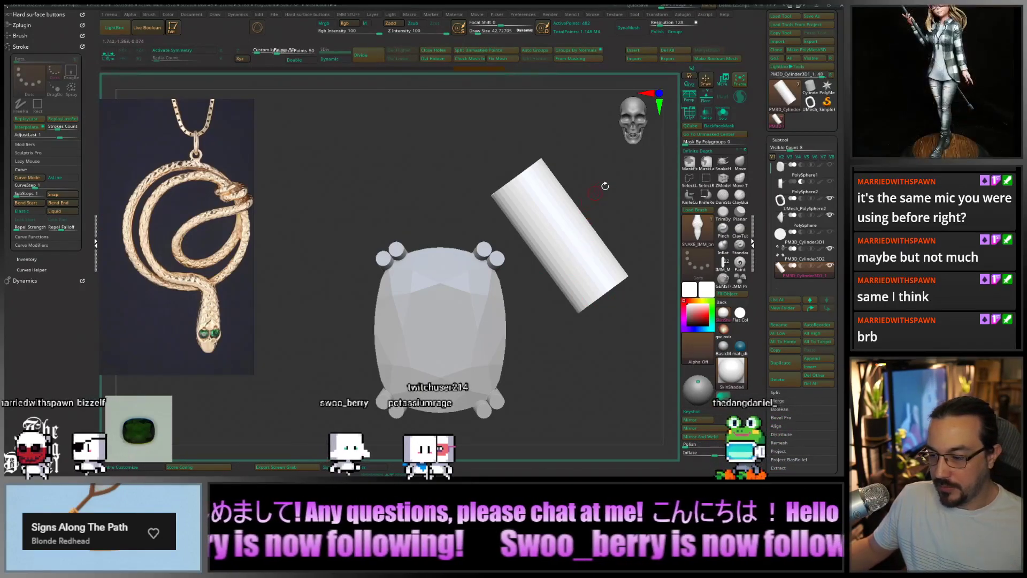
# Stand the cylinder upright and try a snake tube down it, then undo the attempt
pyautogui.keyDown('alt'); pyautogui.moveTo(603, 183); pyautogui.dragTo(542, 203); pyautogui.keyUp('alt')
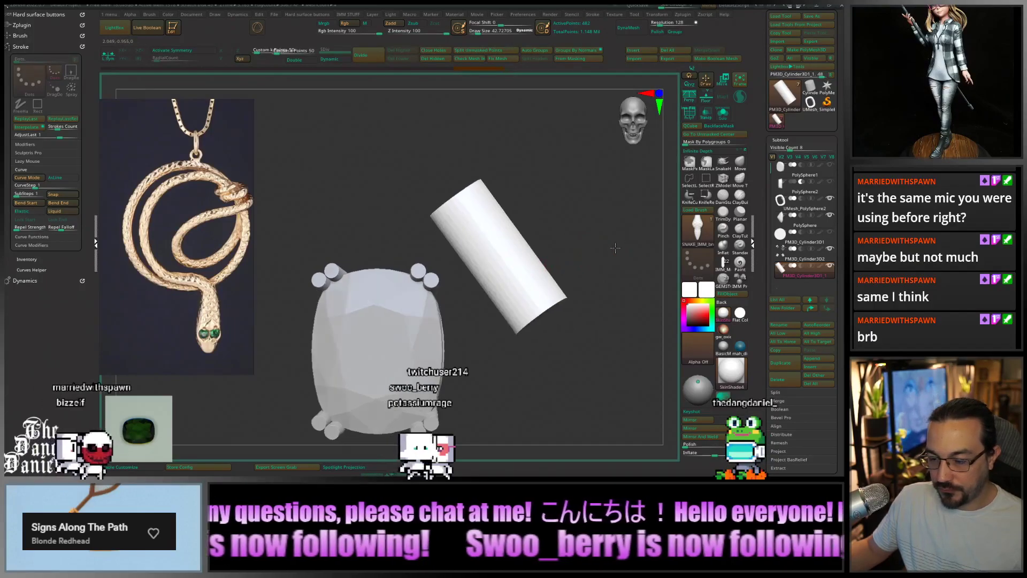
pyautogui.moveTo(545, 266); pyautogui.dragTo(536, 274)
pyautogui.moveTo(606, 300); pyautogui.dragTo(503, 287)
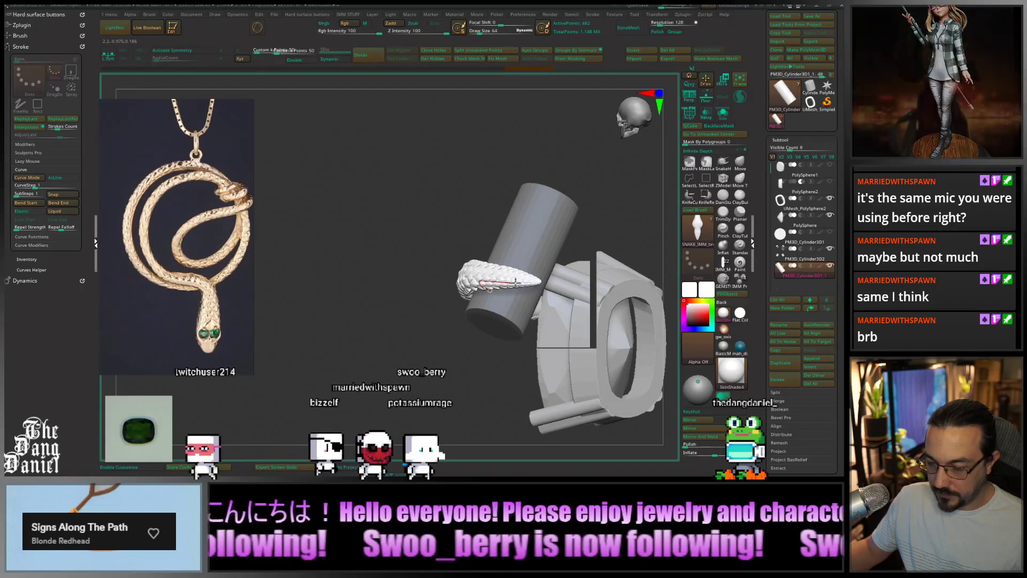
pyautogui.moveTo(455, 244); pyautogui.dragTo(506, 246)
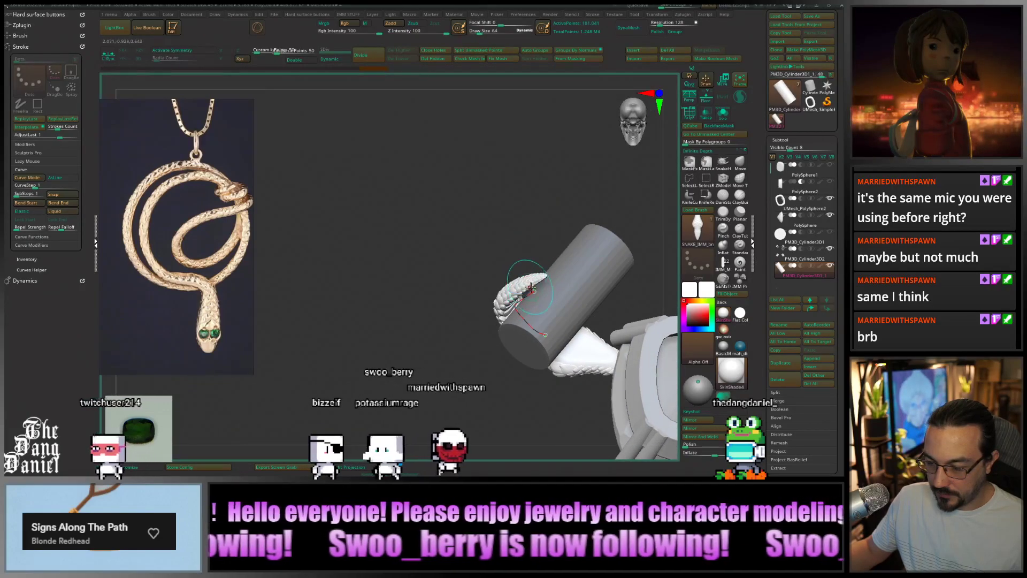
pyautogui.moveTo(537, 288); pyautogui.dragTo(551, 295)
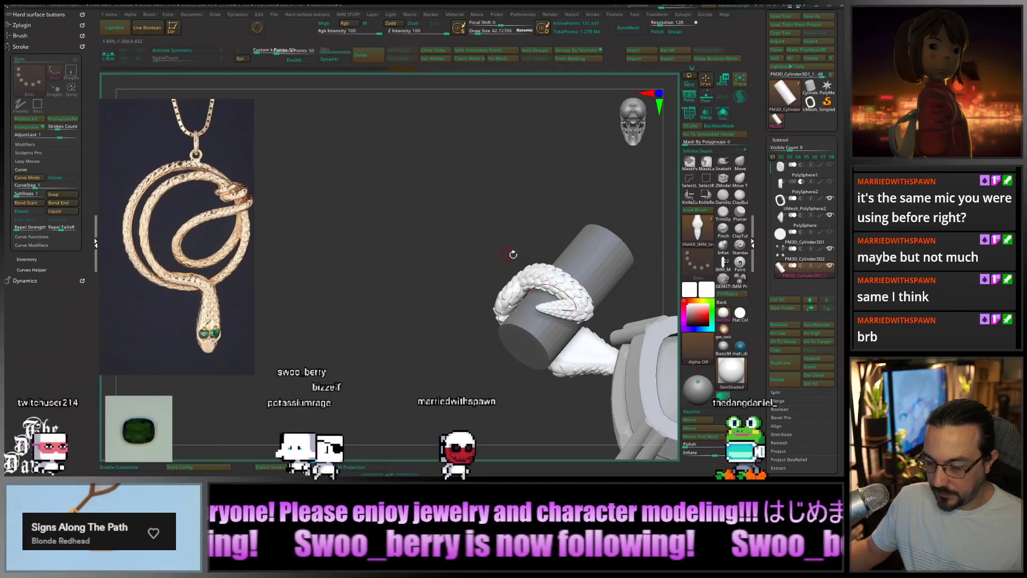
pyautogui.moveTo(512, 254); pyautogui.dragTo(621, 326)
pyautogui.hotkey('ctrl', 'z')
pyautogui.hotkey('ctrl', 'z')
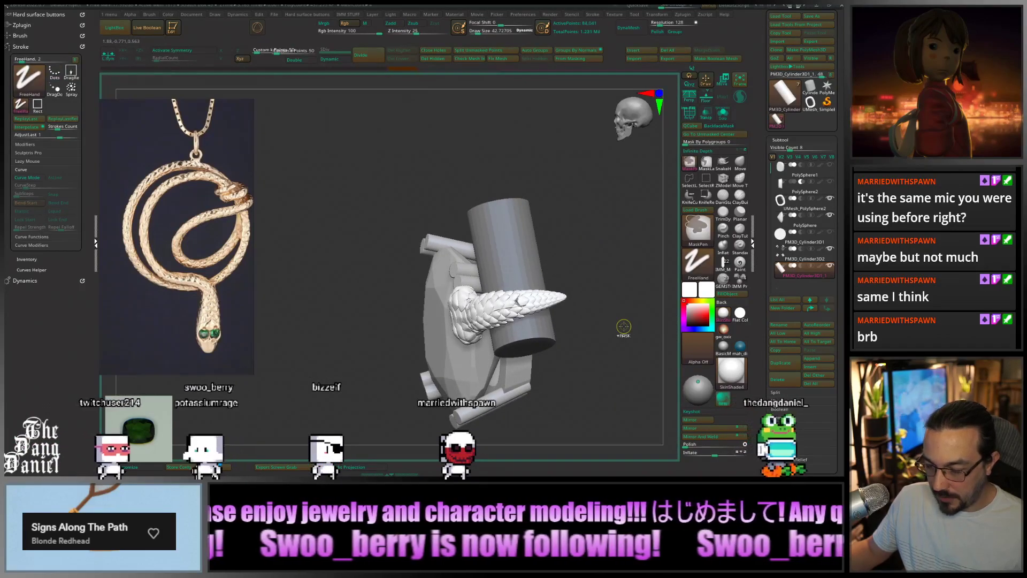
pyautogui.hotkey('ctrl', 'z')
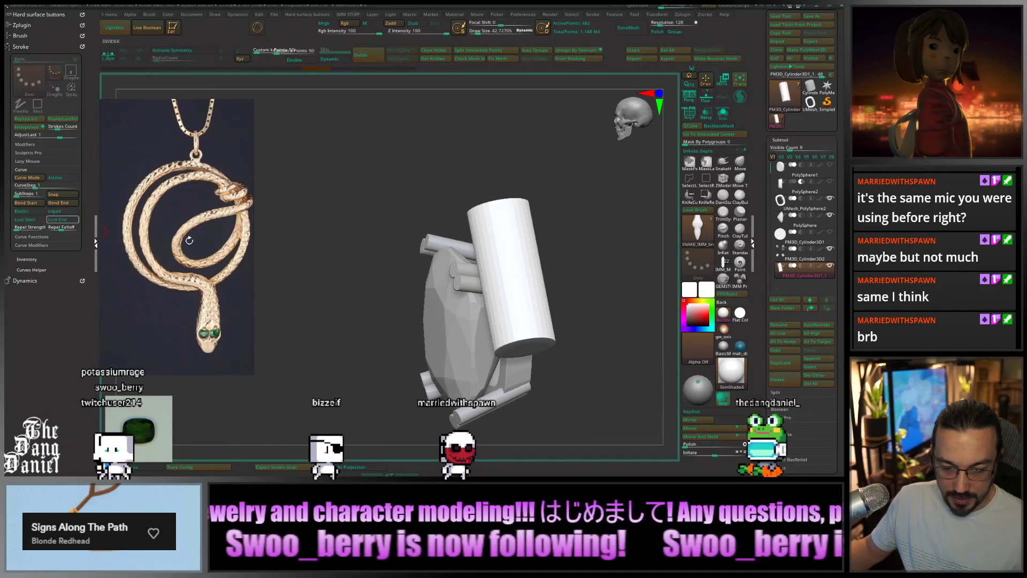
# Draw a new snake curve at Draw Size 64 and wrap it across the cylinder
pyautogui.moveTo(189, 240); pyautogui.dragTo(452, 284)
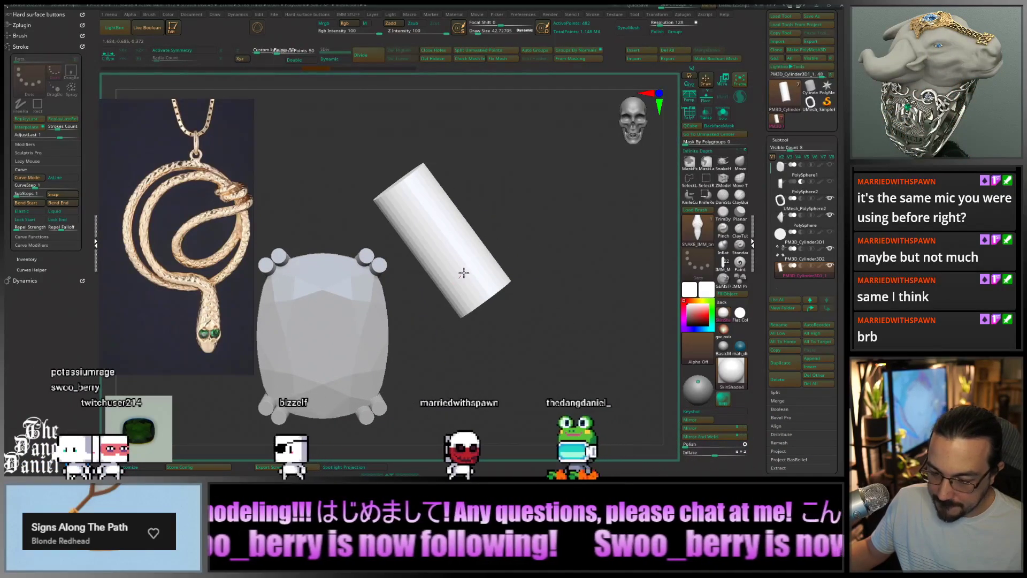
pyautogui.moveTo(477, 251); pyautogui.dragTo(490, 229)
pyautogui.moveTo(552, 289)
pyautogui.keyDown('alt'); pyautogui.mouseDown()
pyautogui.moveTo(489, 259)
pyautogui.moveTo(452, 265)
pyautogui.mouseUp(); pyautogui.keyUp('alt')
pyautogui.press(']')
pyautogui.click(444, 246)
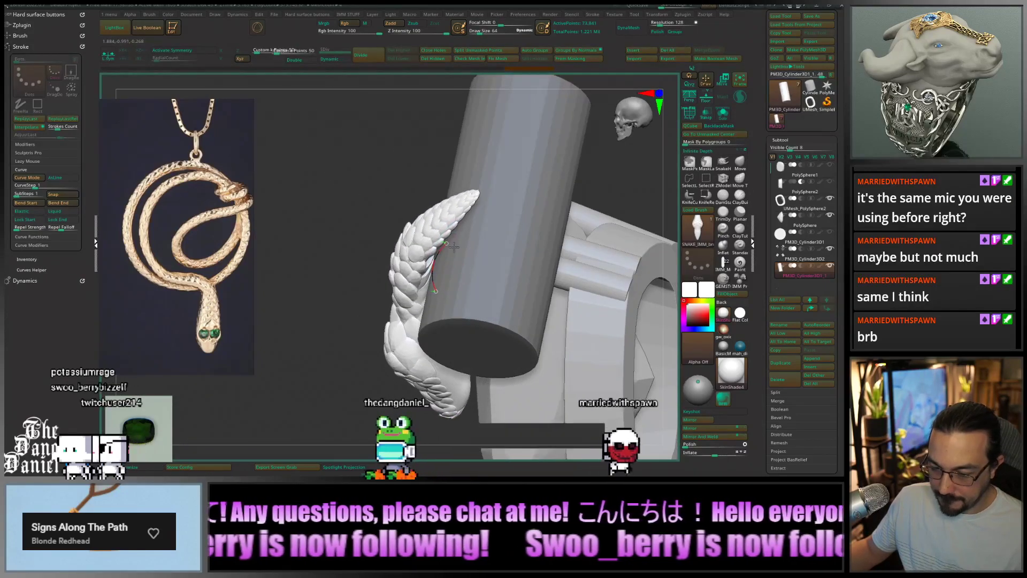
pyautogui.moveTo(447, 243); pyautogui.dragTo(470, 234)
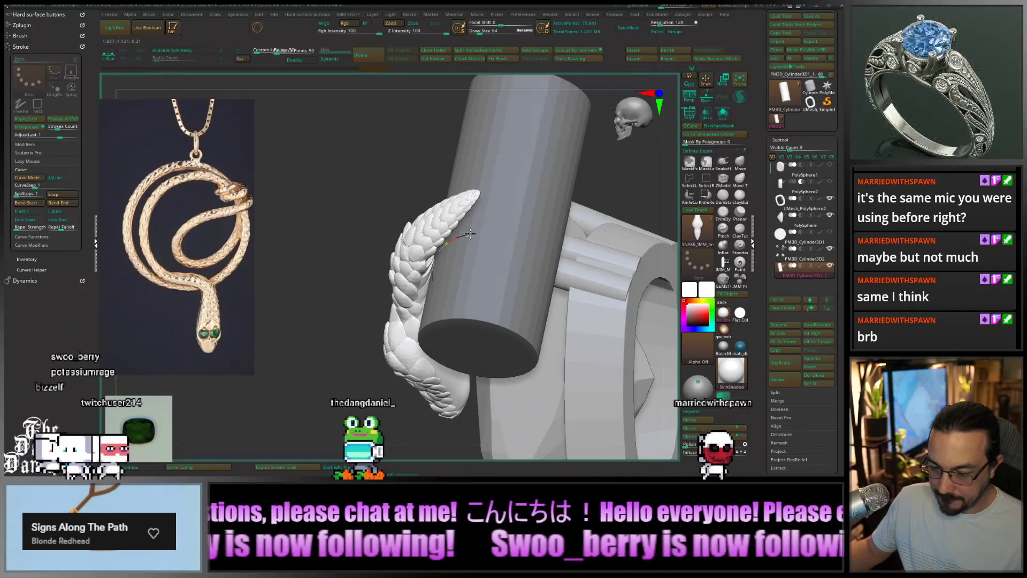
pyautogui.moveTo(537, 237); pyautogui.dragTo(581, 245)
# Pull the snake curve around the cylinder's back and reposition its tip, undoing one bad edit
pyautogui.moveTo(581, 245); pyautogui.dragTo(418, 210, button='right')
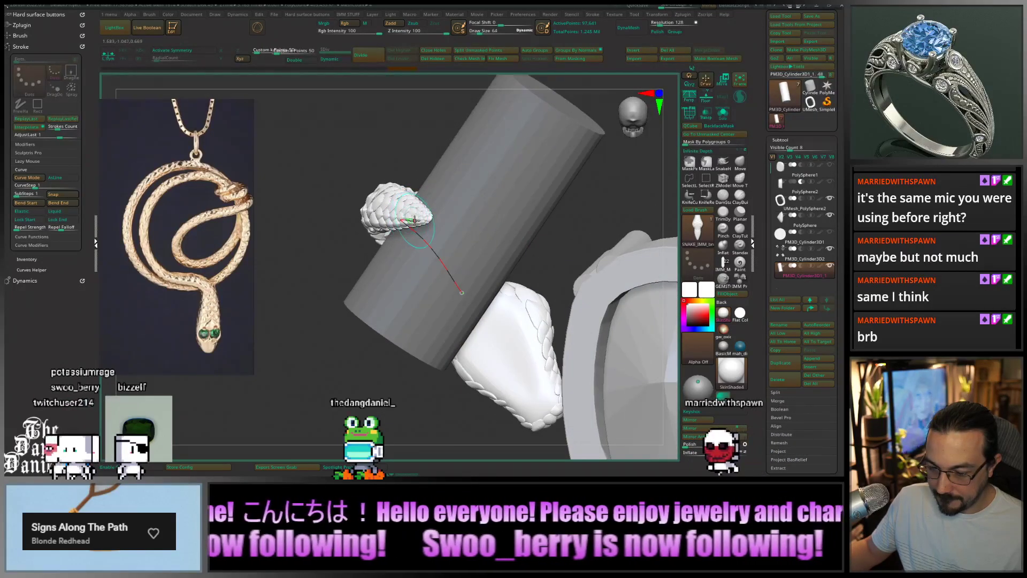
pyautogui.moveTo(419, 224)
pyautogui.mouseDown()
pyautogui.moveTo(556, 262)
pyautogui.moveTo(448, 261)
pyautogui.mouseUp()
pyautogui.moveTo(403, 216)
pyautogui.mouseDown()
pyautogui.moveTo(390, 218)
pyautogui.moveTo(432, 241)
pyautogui.mouseUp()
pyautogui.hotkey('ctrl', 'z')
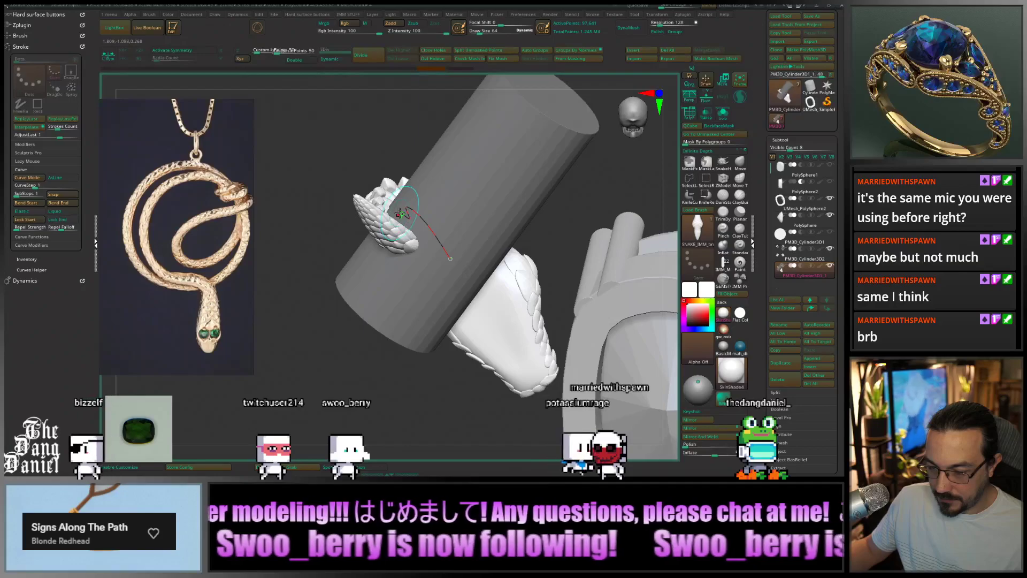
pyautogui.moveTo(400, 214); pyautogui.dragTo(420, 227)
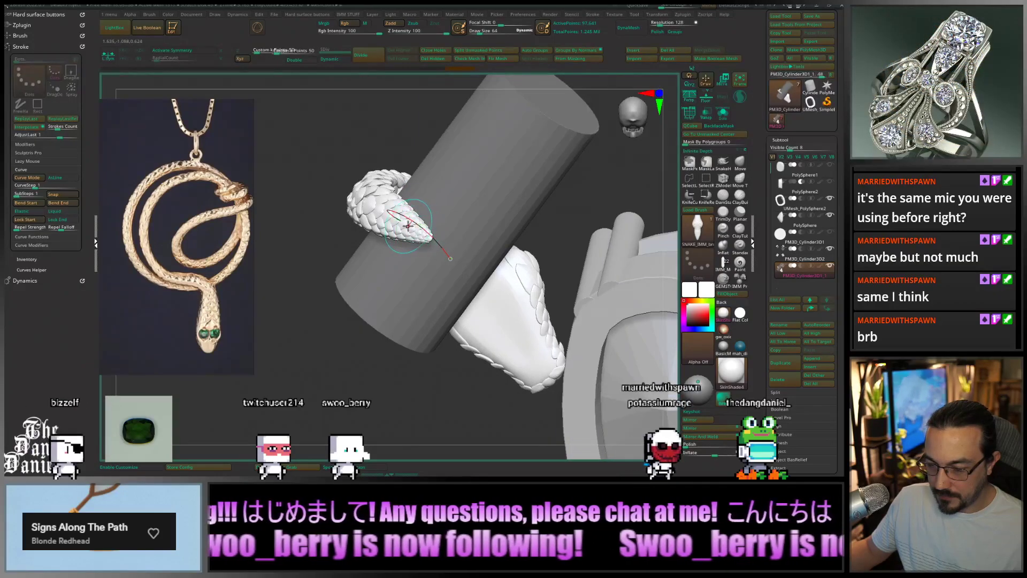
pyautogui.moveTo(414, 229); pyautogui.dragTo(389, 241, button='right')
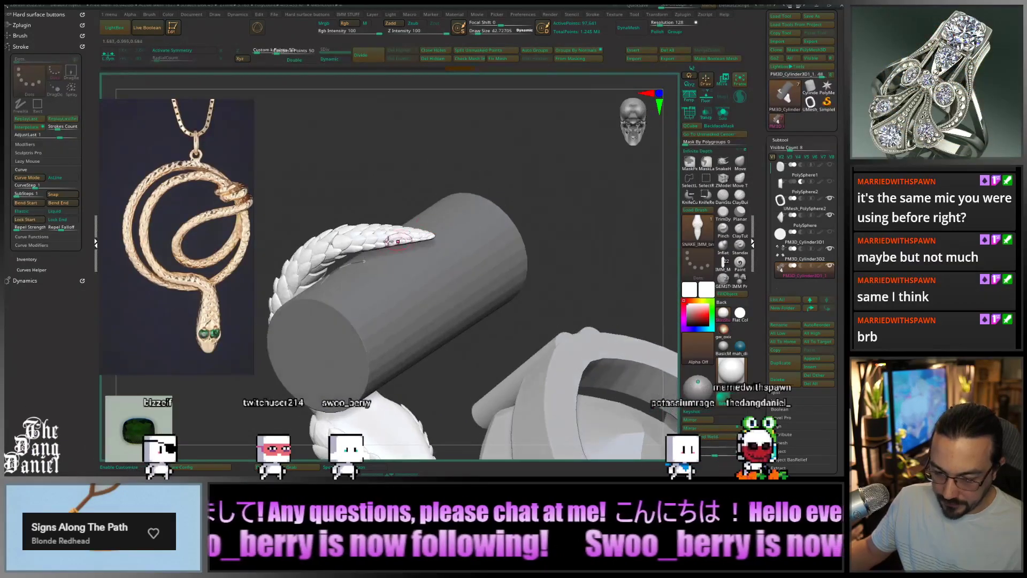
pyautogui.moveTo(422, 287); pyautogui.dragTo(401, 366, button='right')
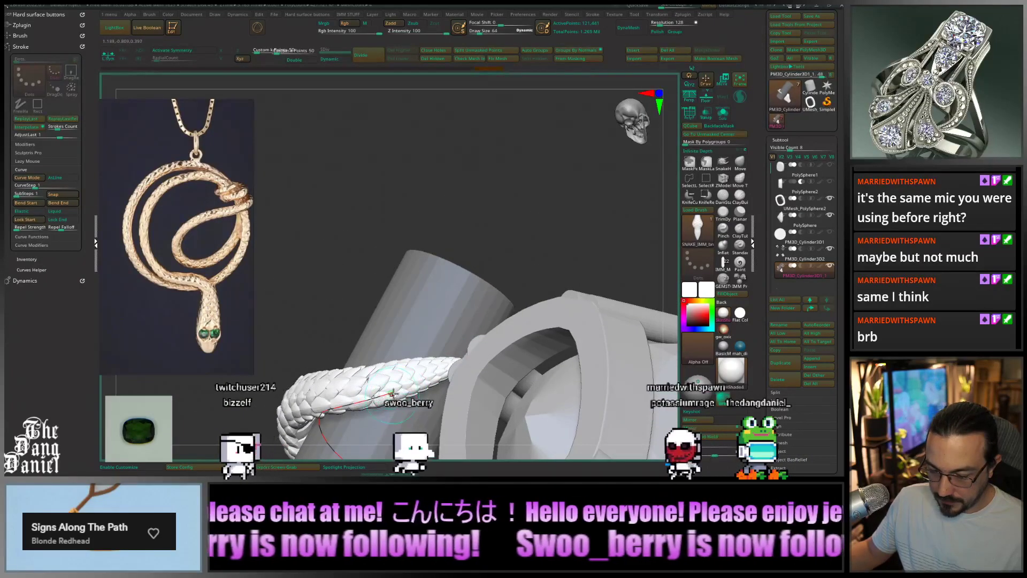
pyautogui.moveTo(393, 393); pyautogui.dragTo(431, 402)
pyautogui.moveTo(407, 375)
pyautogui.keyDown('ctrl'); pyautogui.mouseDown(button='right')
pyautogui.moveTo(364, 316)
pyautogui.moveTo(416, 367)
pyautogui.moveTo(486, 370)
pyautogui.moveTo(463, 351)
pyautogui.moveTo(410, 366)
pyautogui.mouseUp(button='right'); pyautogui.keyUp('ctrl')
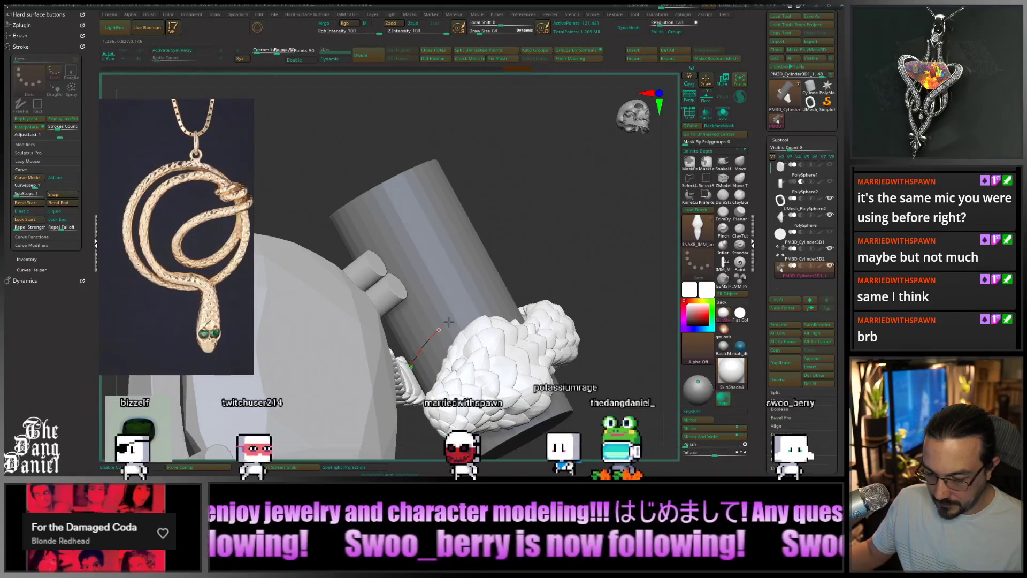
# Reshape the snake's coils and shift the upper scale band along the curve
pyautogui.moveTo(448, 321); pyautogui.dragTo(466, 326, button='right')
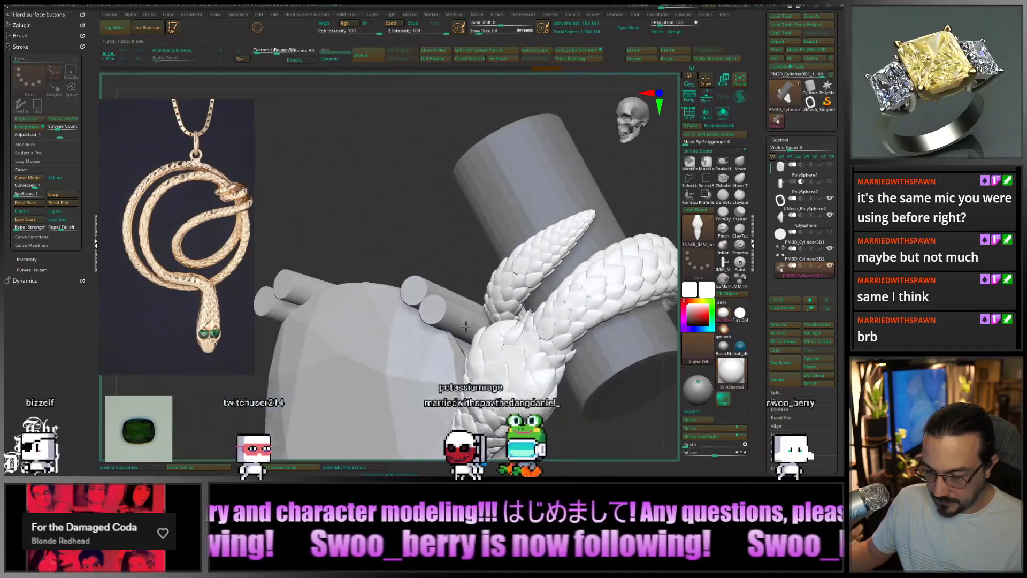
pyautogui.moveTo(516, 276); pyautogui.dragTo(512, 327, button='right')
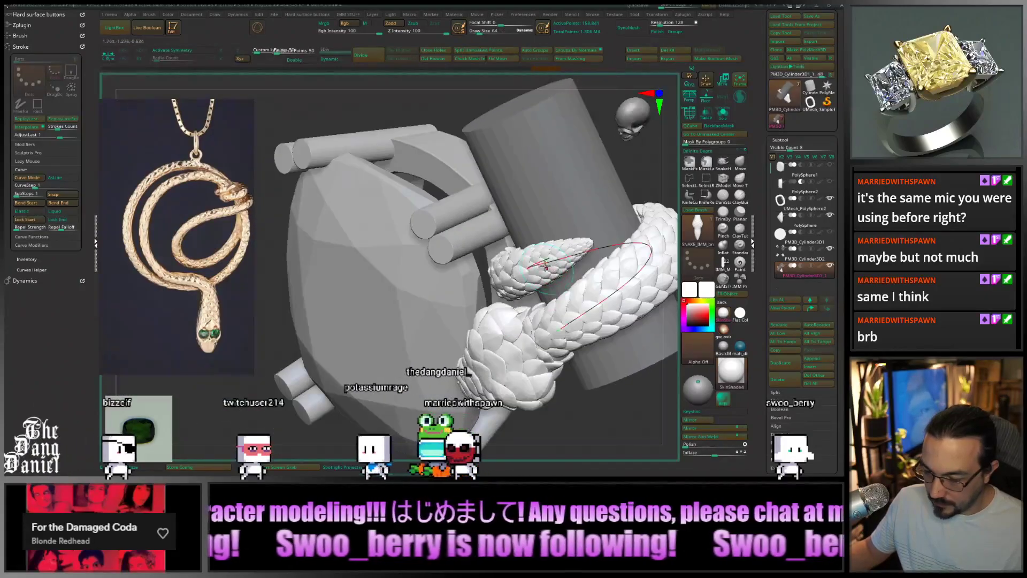
pyautogui.moveTo(549, 257); pyautogui.dragTo(556, 252)
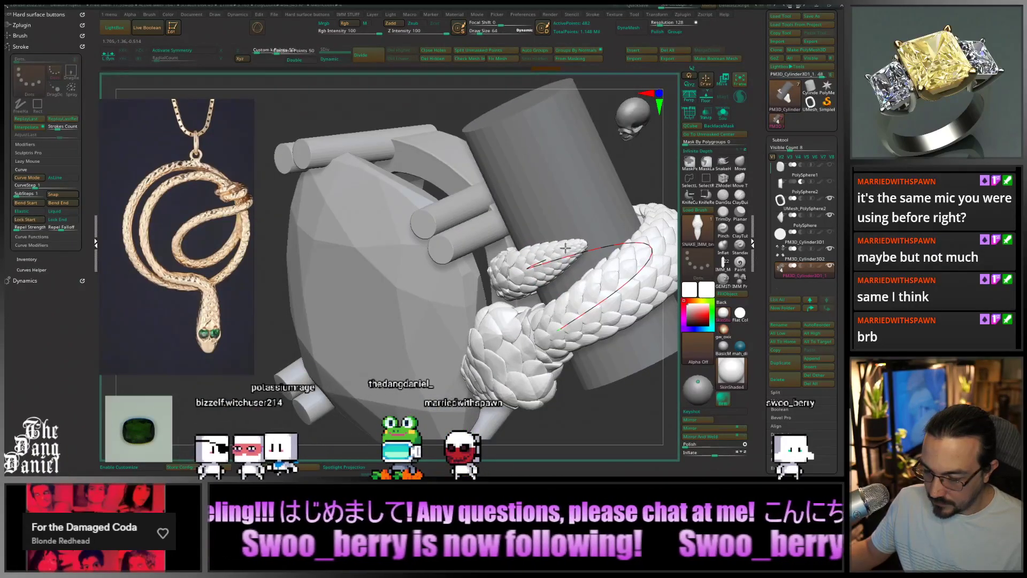
pyautogui.moveTo(549, 275); pyautogui.dragTo(482, 291, button='right')
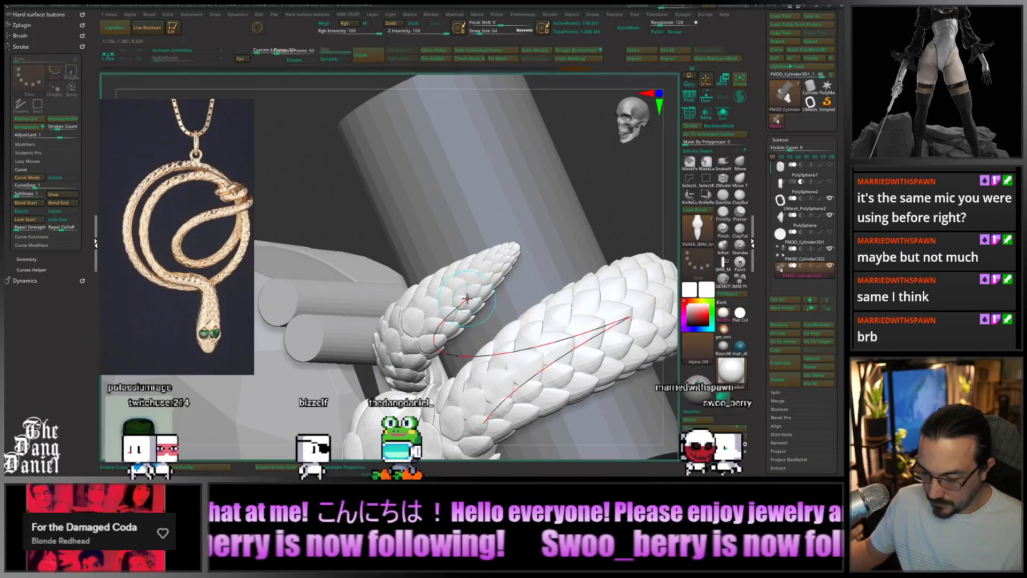
pyautogui.moveTo(565, 231); pyautogui.dragTo(597, 221, button='right')
pyautogui.moveTo(625, 211); pyautogui.dragTo(639, 209)
pyautogui.moveTo(587, 277); pyautogui.dragTo(461, 250, button='right')
pyautogui.moveTo(462, 217); pyautogui.dragTo(525, 240)
pyautogui.keyDown('ctrl'); pyautogui.moveTo(430, 302); pyautogui.dragTo(523, 335, button='right'); pyautogui.keyUp('ctrl')
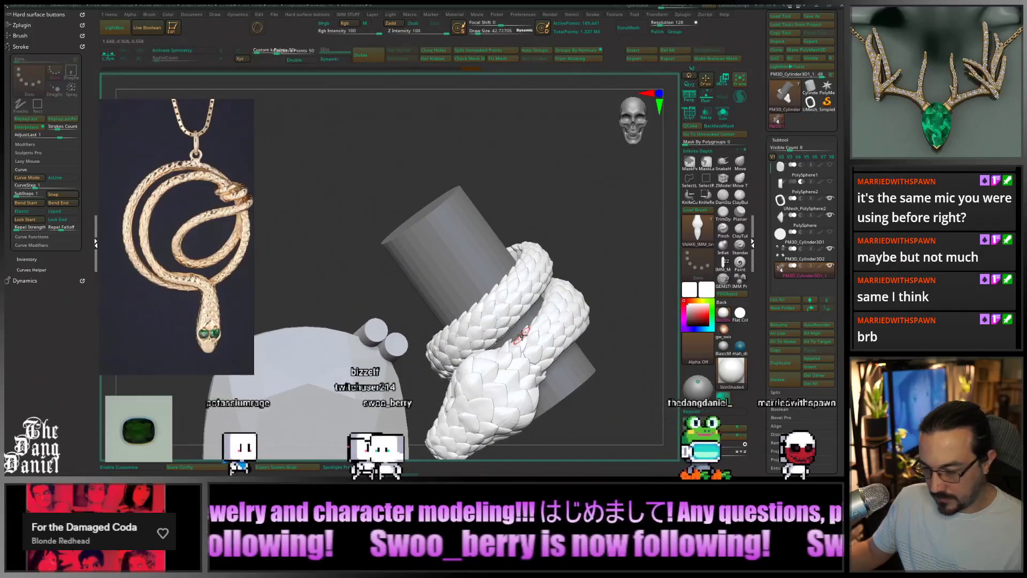
pyautogui.moveTo(455, 316); pyautogui.dragTo(443, 268, button='right')
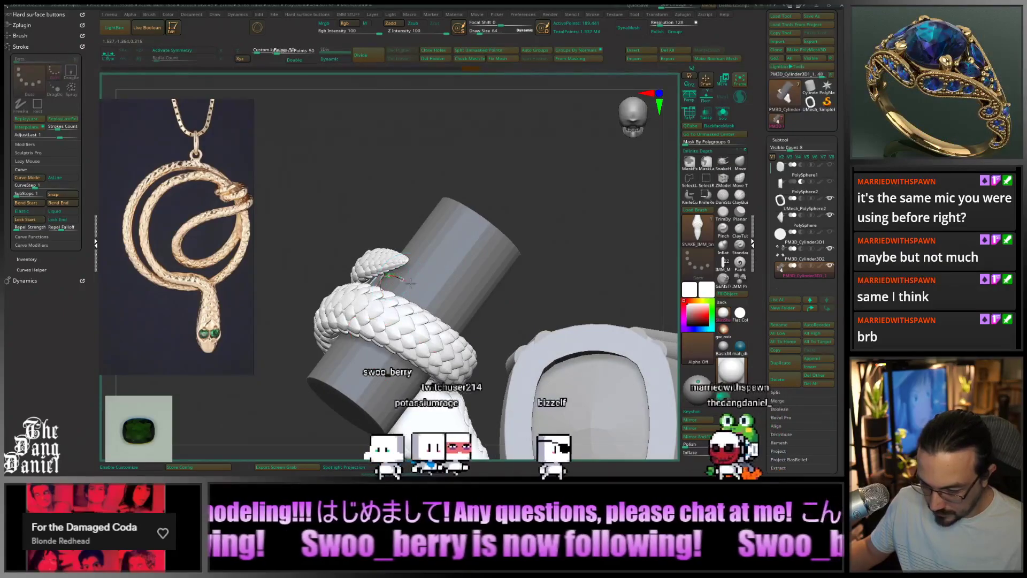
pyautogui.moveTo(452, 302); pyautogui.dragTo(476, 259, button='right')
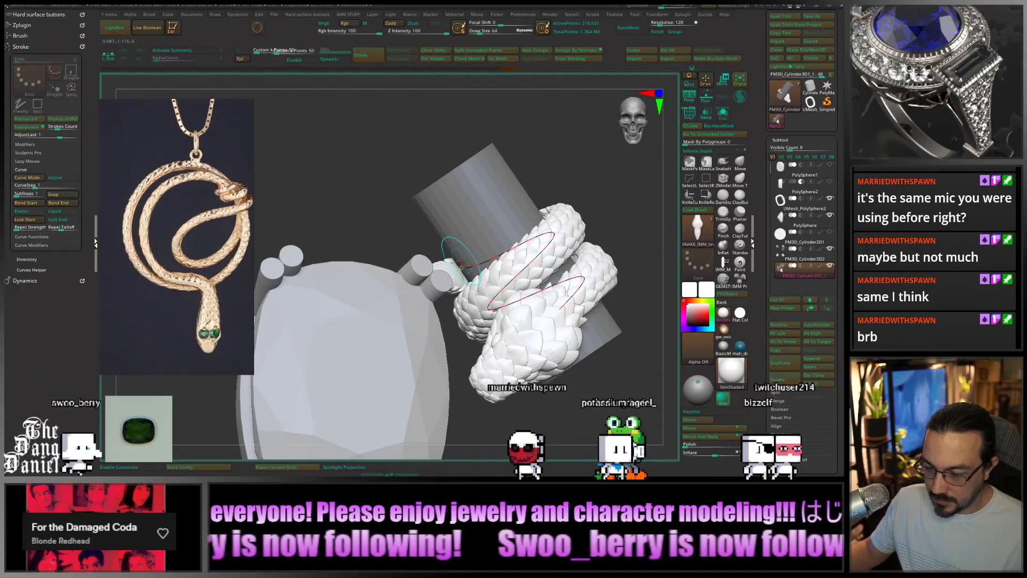
# Add a scaly snake tail on the cylinder
pyautogui.moveTo(513, 215); pyautogui.dragTo(515, 213)
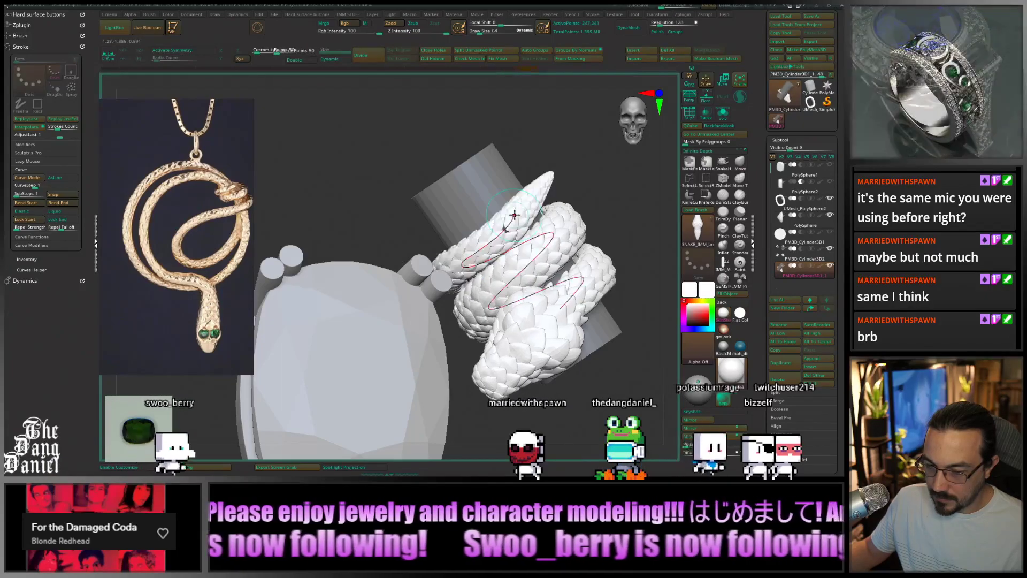
pyautogui.moveTo(534, 227); pyautogui.dragTo(523, 231, button='right')
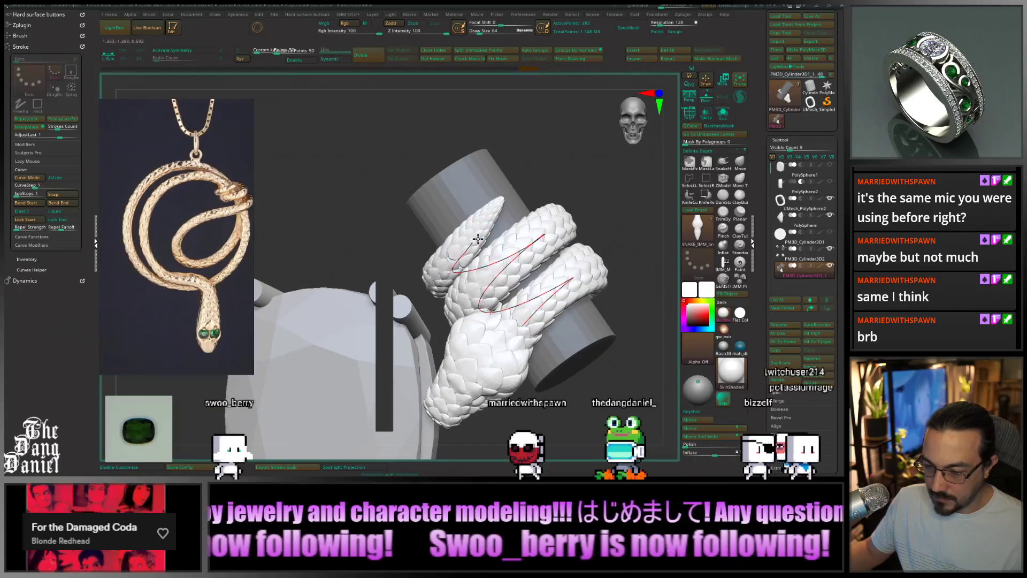
pyautogui.moveTo(574, 258); pyautogui.dragTo(555, 275, button='right')
pyautogui.keyDown('ctrl'); pyautogui.moveTo(521, 258); pyautogui.dragTo(532, 285, button='right'); pyautogui.keyUp('ctrl')
# Turn on PolyF, try extending the snake across the gem, undo it, and release the curve
pyautogui.click(690, 114)
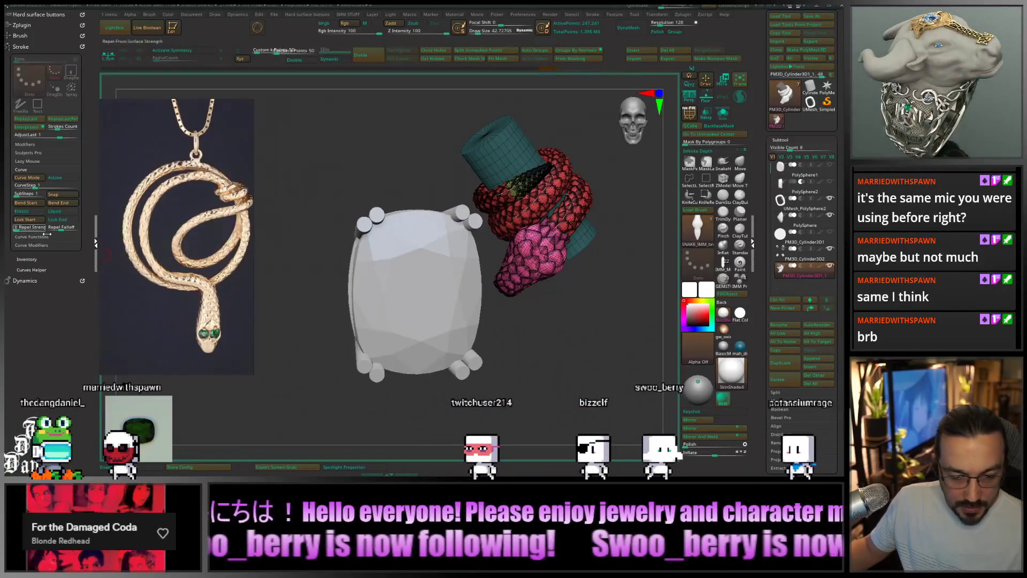
pyautogui.moveTo(499, 370); pyautogui.dragTo(527, 342, button='right')
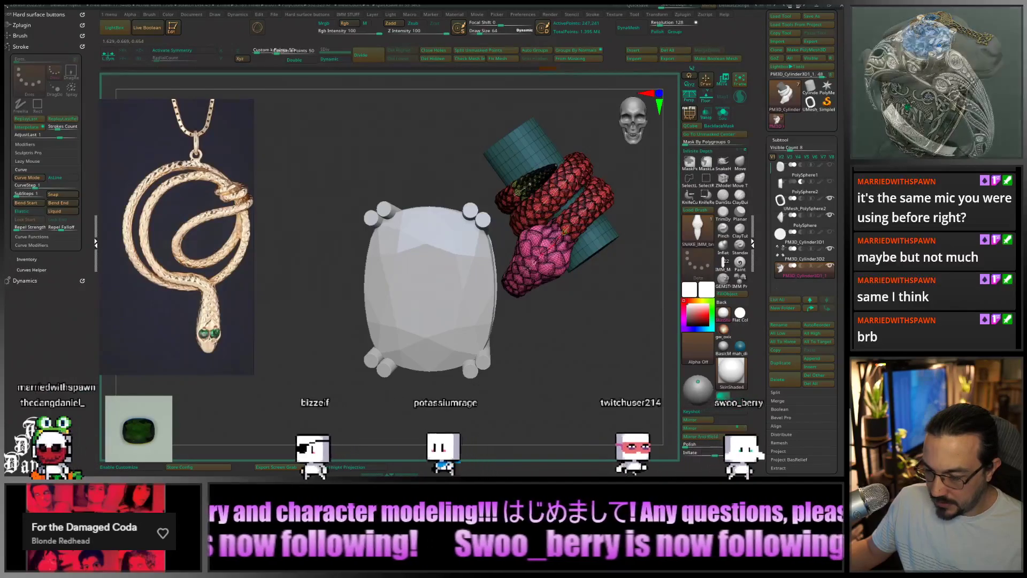
pyautogui.moveTo(541, 255); pyautogui.dragTo(431, 349)
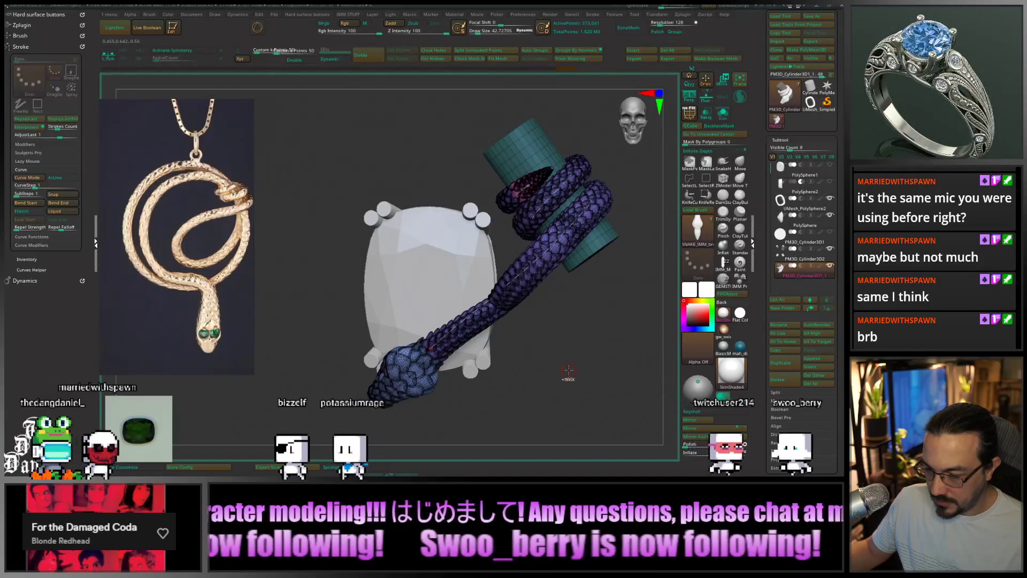
pyautogui.hotkey('ctrl', 'z')
pyautogui.moveTo(568, 370); pyautogui.dragTo(571, 250, button='right')
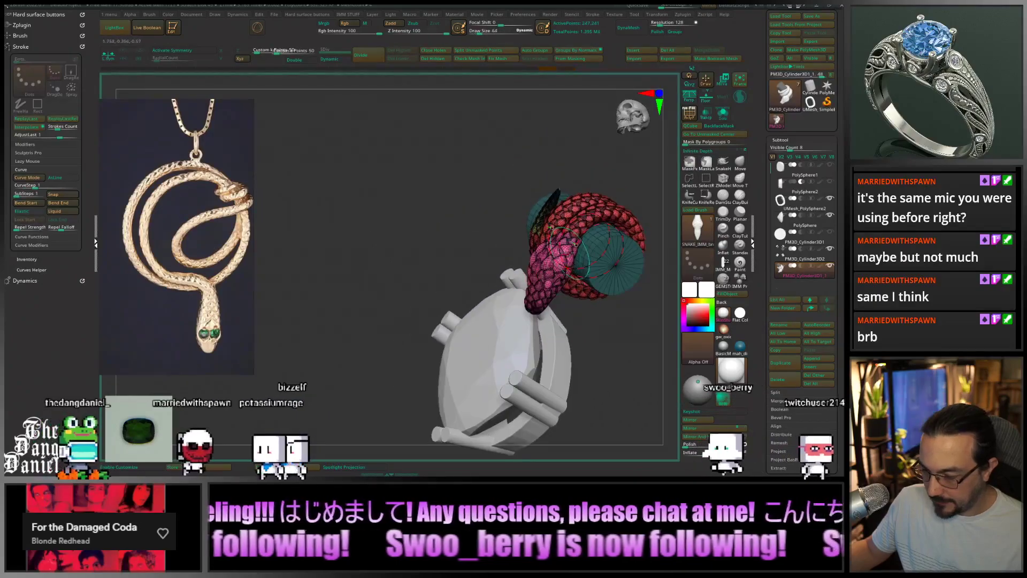
pyautogui.click(569, 272)
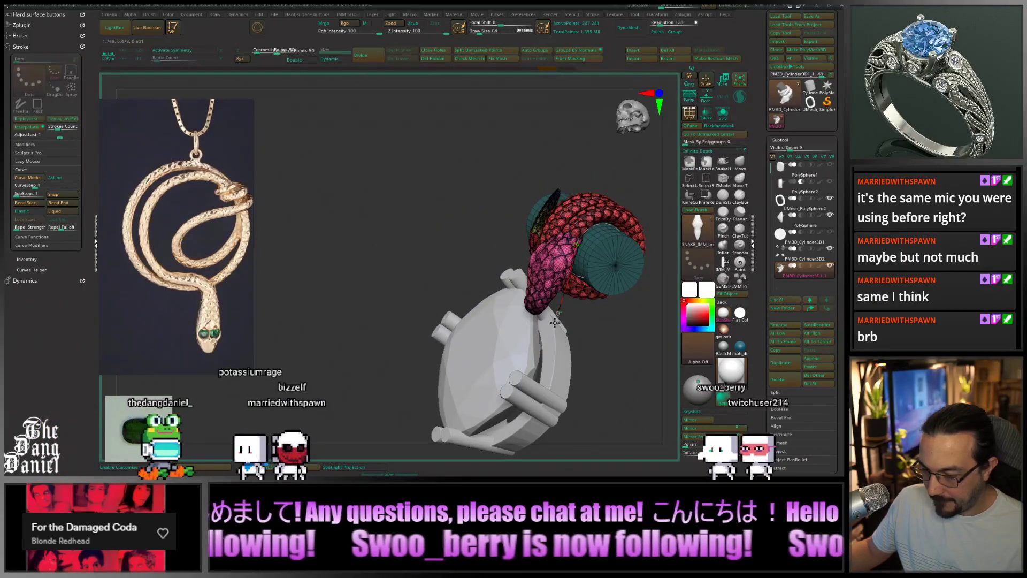
# Draw a longer snake curve around the cylinder
pyautogui.moveTo(542, 363); pyautogui.dragTo(541, 367)
pyautogui.moveTo(462, 363); pyautogui.dragTo(525, 369, button='right')
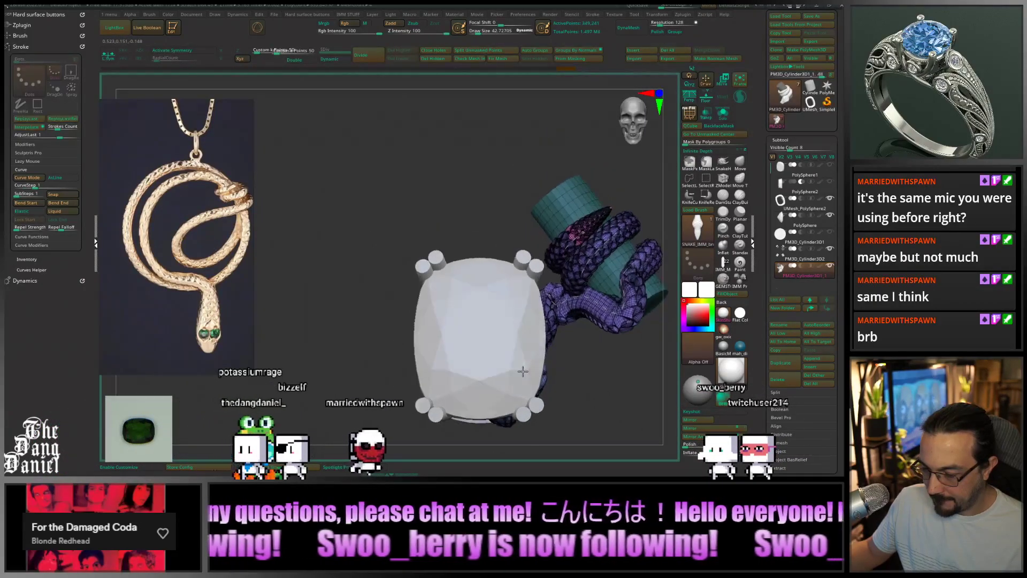
pyautogui.keyDown('ctrl'); pyautogui.moveTo(435, 263); pyautogui.dragTo(569, 344, button='right'); pyautogui.keyUp('ctrl')
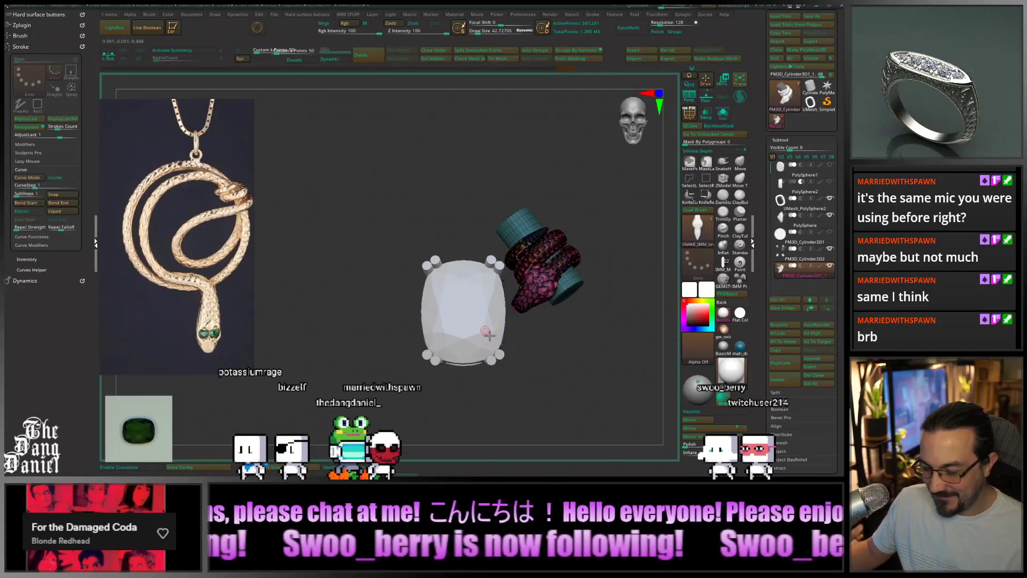
pyautogui.moveTo(488, 334)
pyautogui.mouseDown(button='right')
pyautogui.moveTo(517, 313)
pyautogui.moveTo(503, 310)
pyautogui.moveTo(521, 289)
pyautogui.mouseUp(button='right')
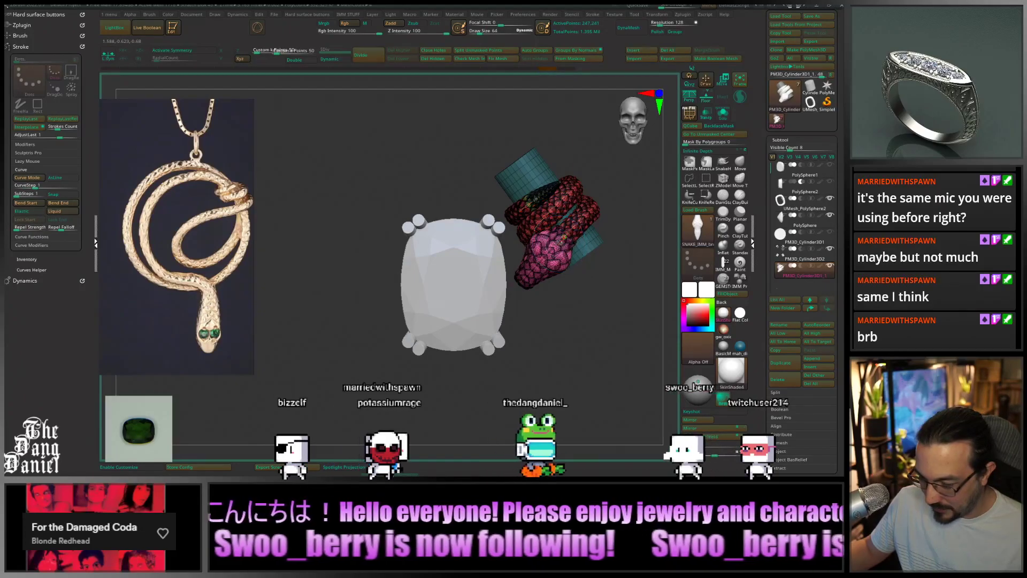
# Bend the snake's head down over the gem's lower centre-left and turn PolyF off
pyautogui.moveTo(493, 299); pyautogui.dragTo(493, 299)
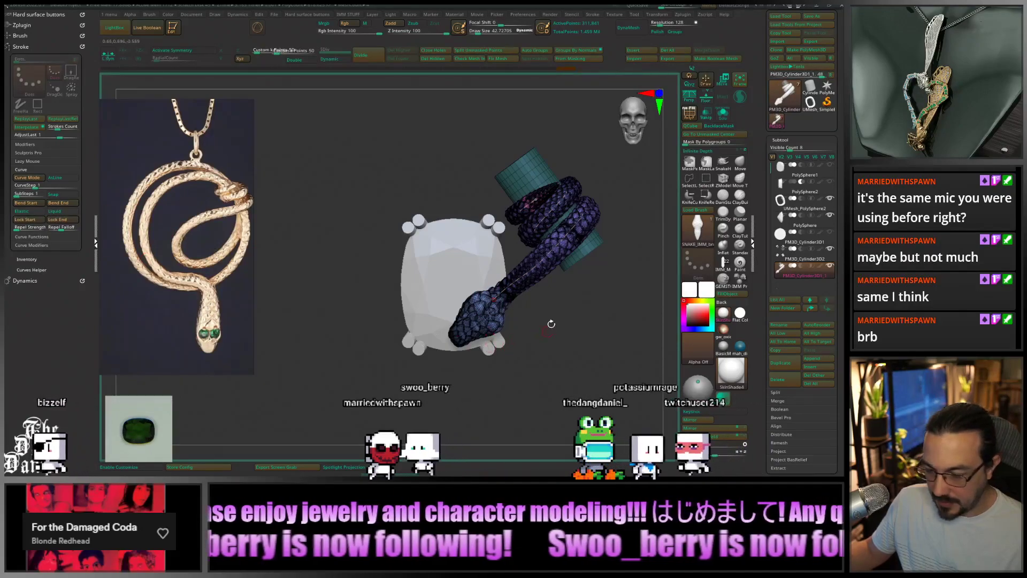
pyautogui.moveTo(493, 299); pyautogui.dragTo(451, 310)
pyautogui.hotkey('ctrl', 'z')
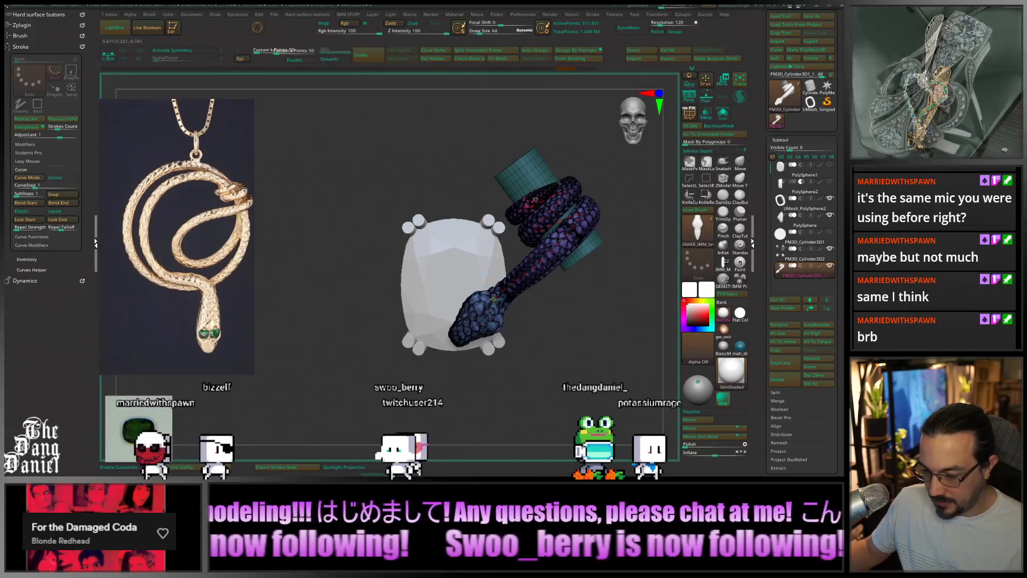
pyautogui.moveTo(492, 299); pyautogui.dragTo(442, 321)
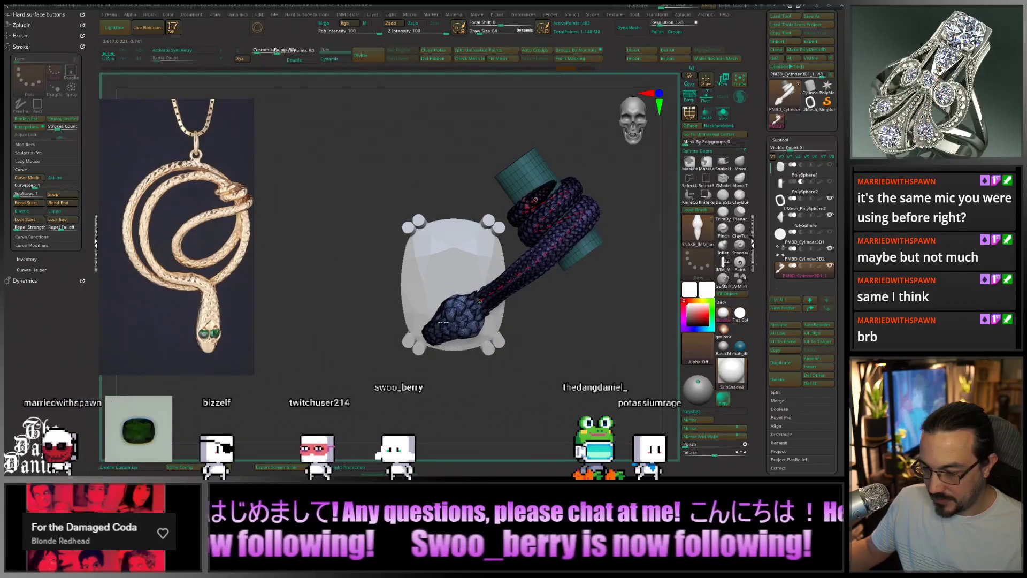
pyautogui.moveTo(564, 329); pyautogui.dragTo(545, 313)
pyautogui.click(690, 113)
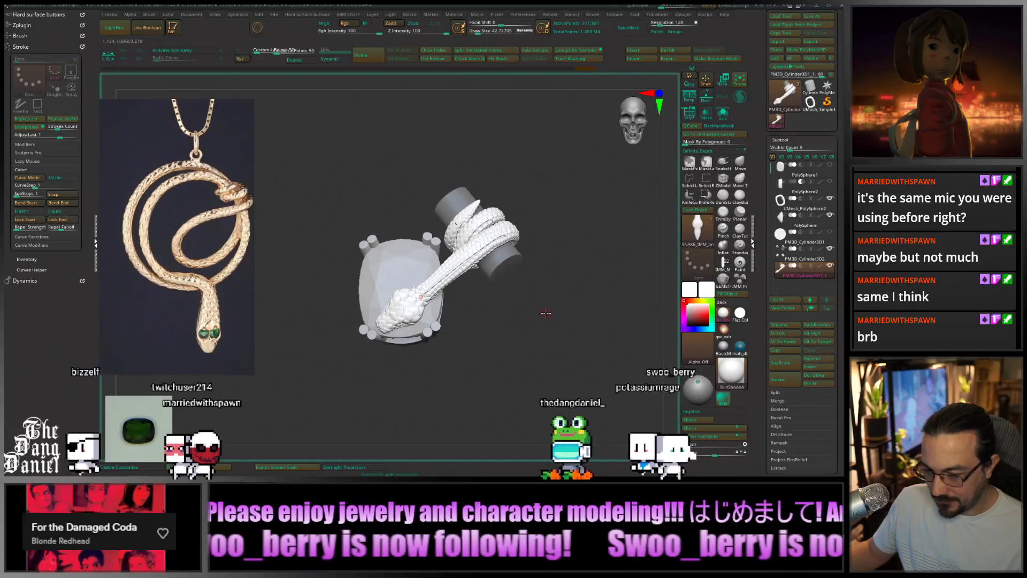
# Hide the gem and prong subtools so the snake and cylinder stand alone
pyautogui.moveTo(370, 229); pyautogui.dragTo(672, 211)
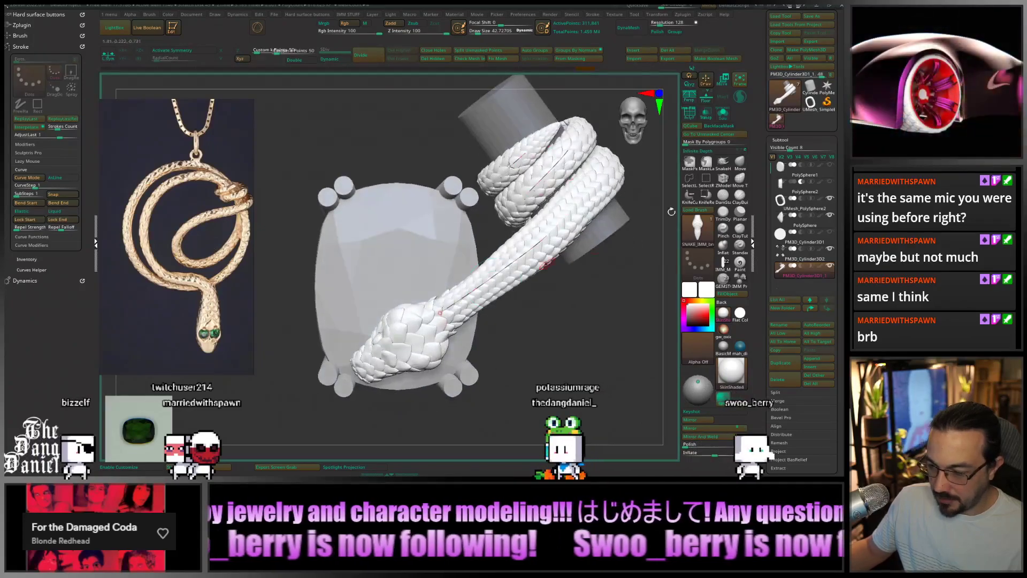
pyautogui.click(830, 232)
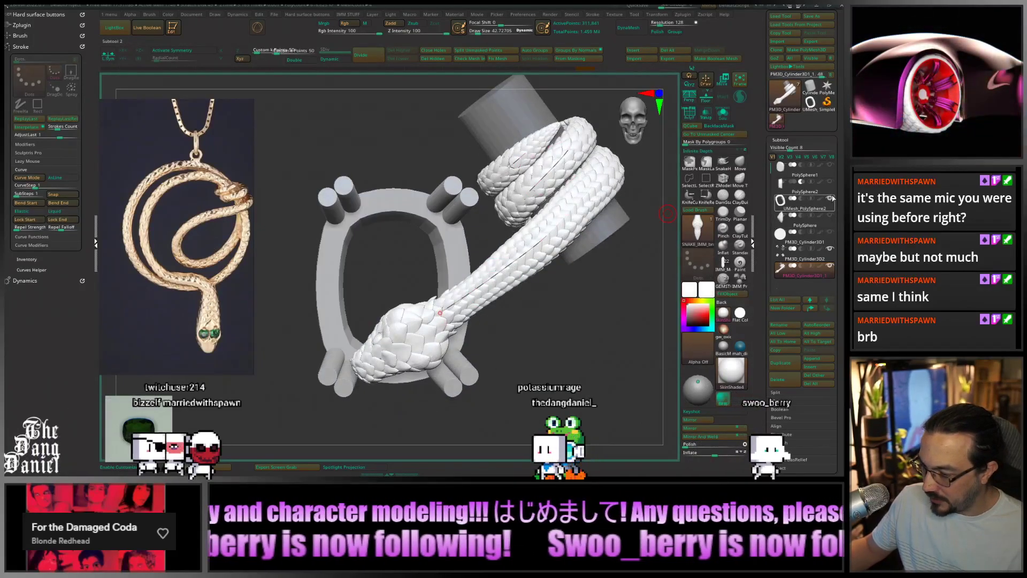
pyautogui.click(830, 250)
pyautogui.moveTo(567, 268); pyautogui.dragTo(587, 319)
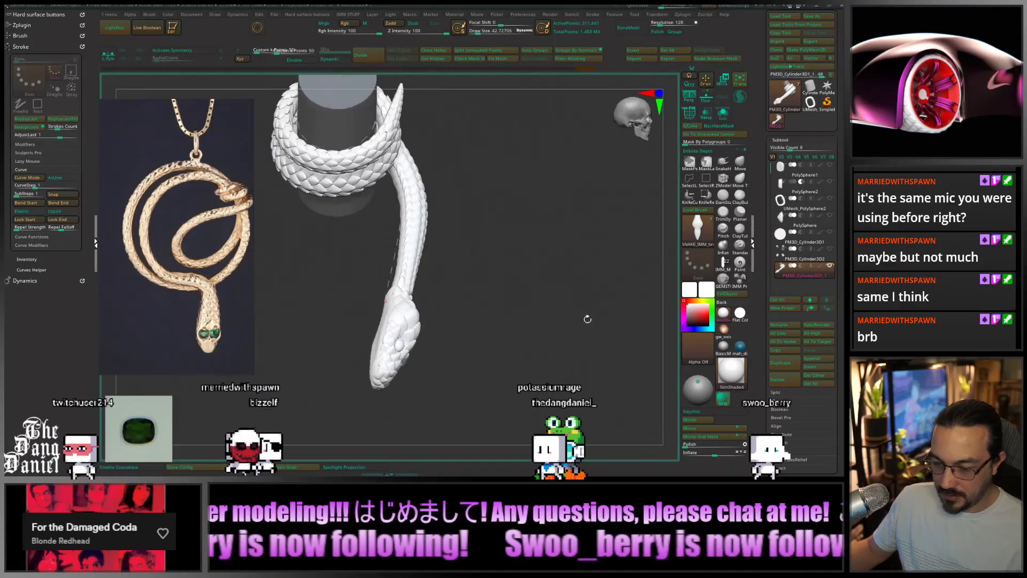
# Change Draw Size and rebuild the snake along its curve, trying larger and thinner versions
pyautogui.press('space')
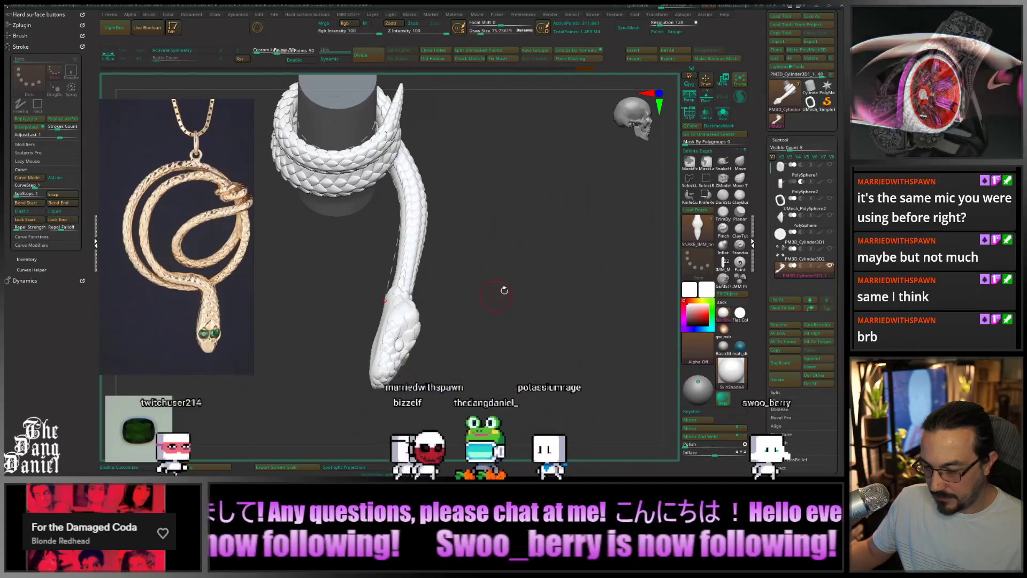
pyautogui.press('ctrl')
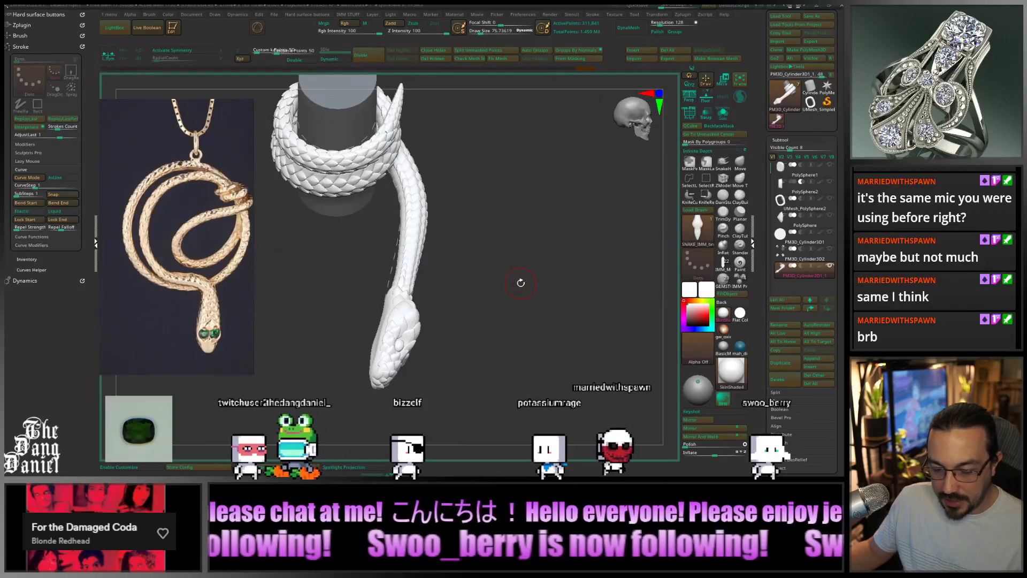
pyautogui.click(392, 275)
pyautogui.click(393, 276)
pyautogui.moveTo(514, 287)
pyautogui.mouseDown()
pyautogui.moveTo(475, 268)
pyautogui.moveTo(484, 304)
pyautogui.mouseUp()
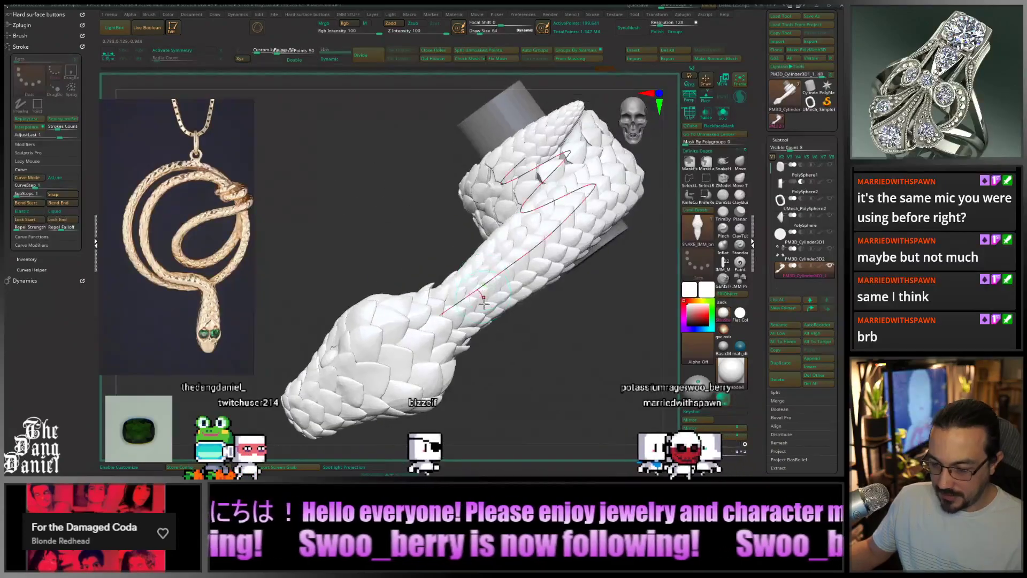
pyautogui.press('space')
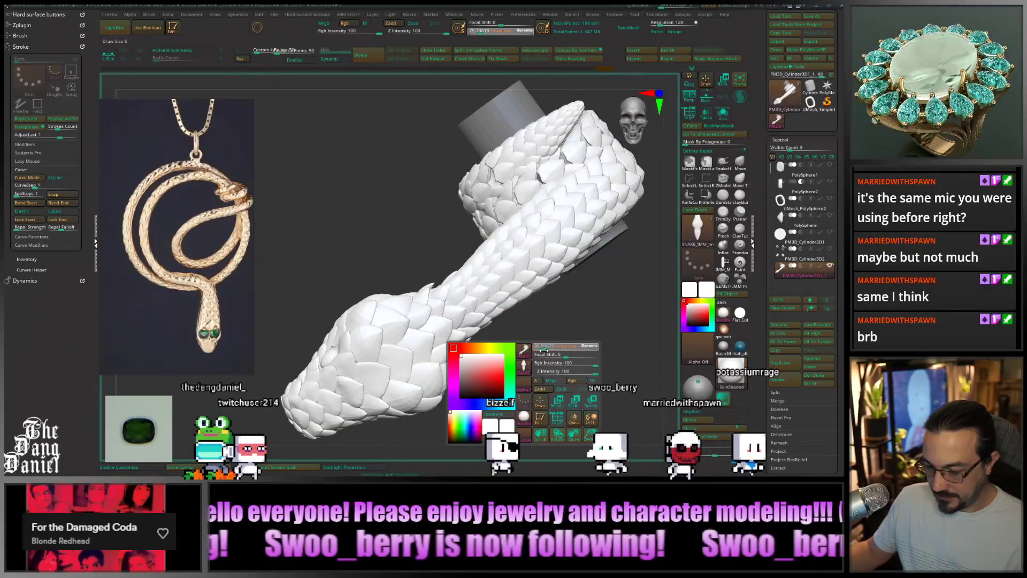
pyautogui.click(478, 291)
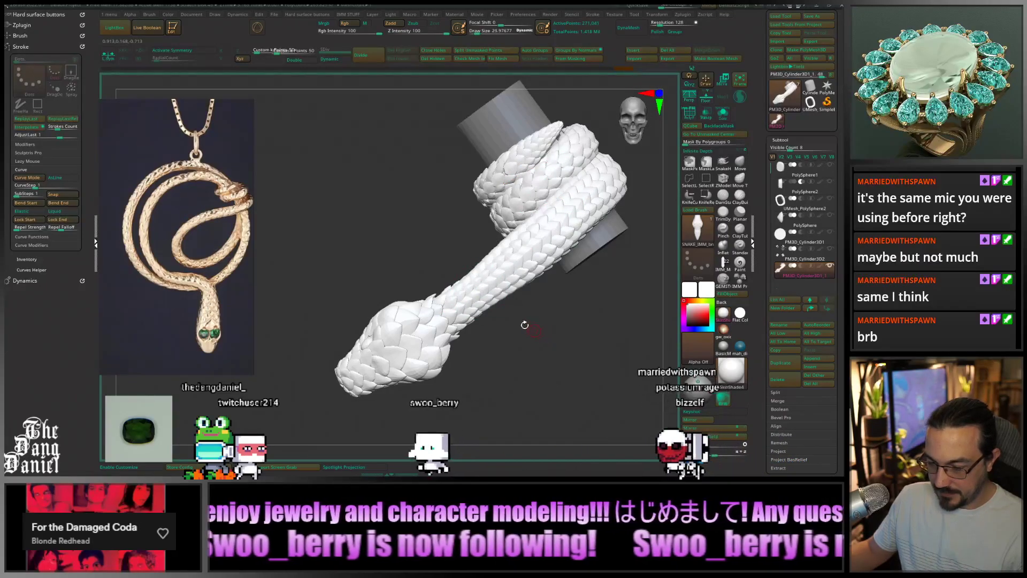
pyautogui.click(474, 289)
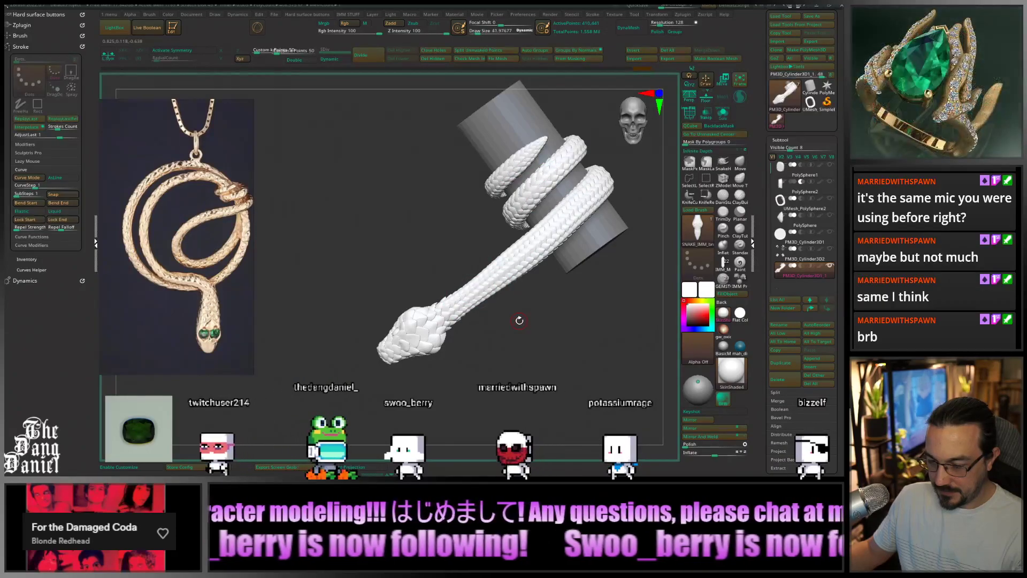
pyautogui.click(477, 290)
# Settle on a slightly thicker snake and move its head down and left
pyautogui.click(620, 351)
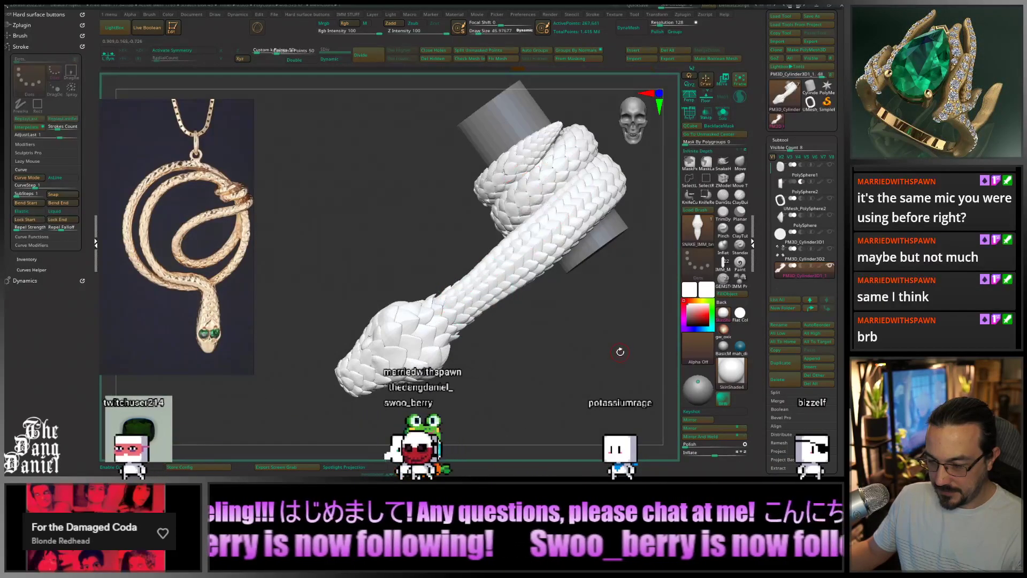
pyautogui.click(484, 287)
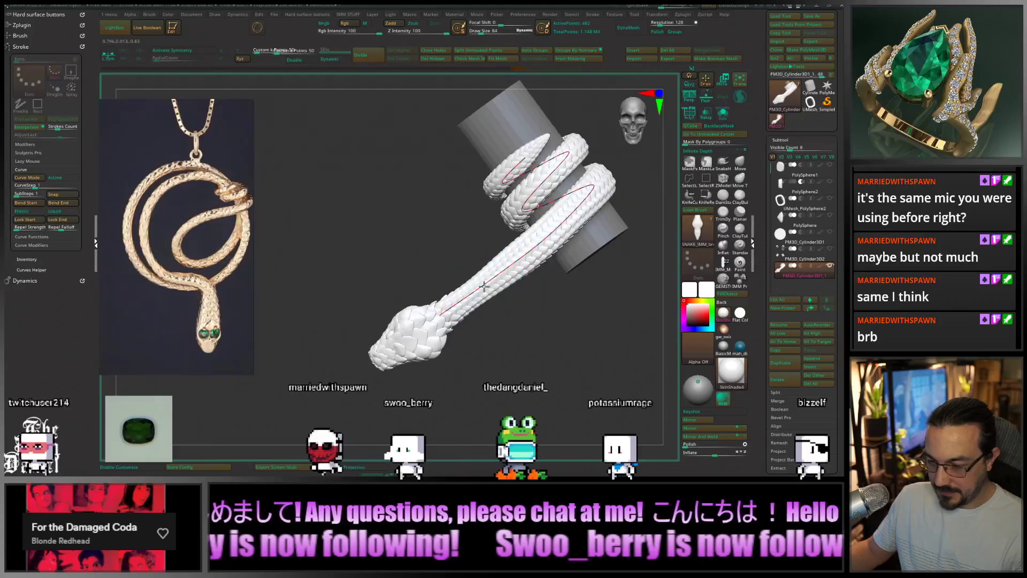
pyautogui.click(485, 289)
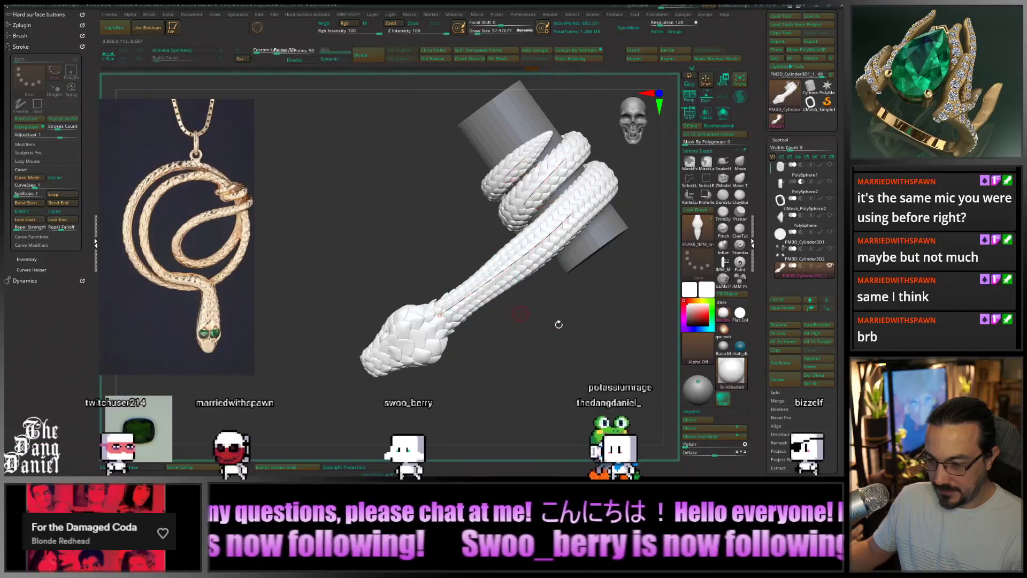
pyautogui.click(483, 285)
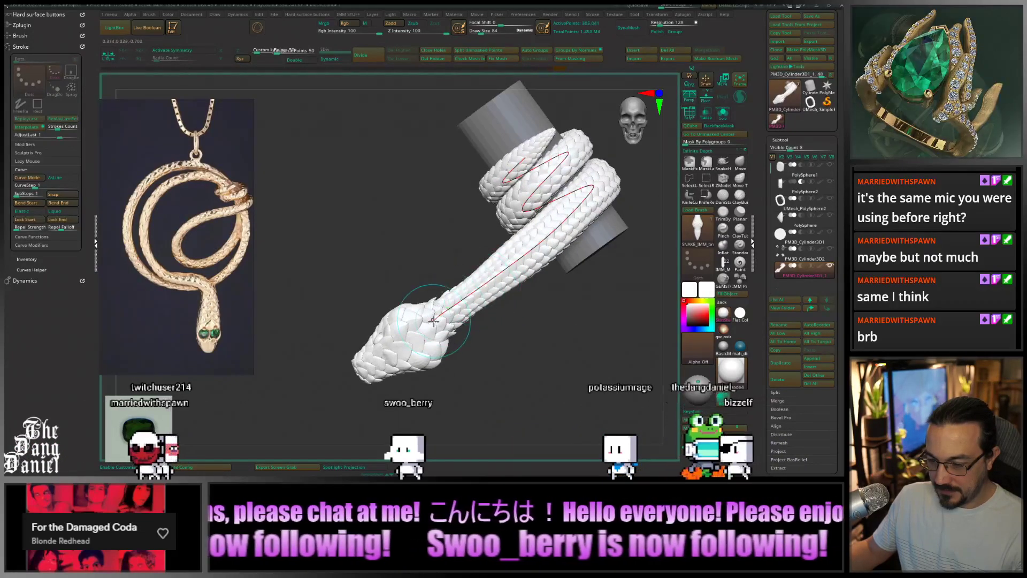
pyautogui.moveTo(439, 313); pyautogui.dragTo(339, 359)
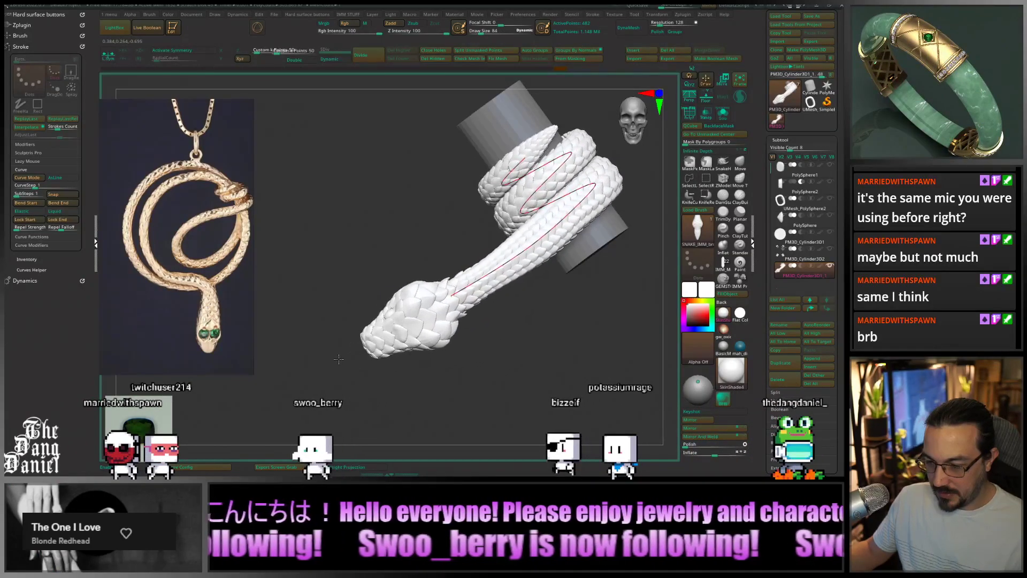
pyautogui.moveTo(472, 345); pyautogui.dragTo(558, 260)
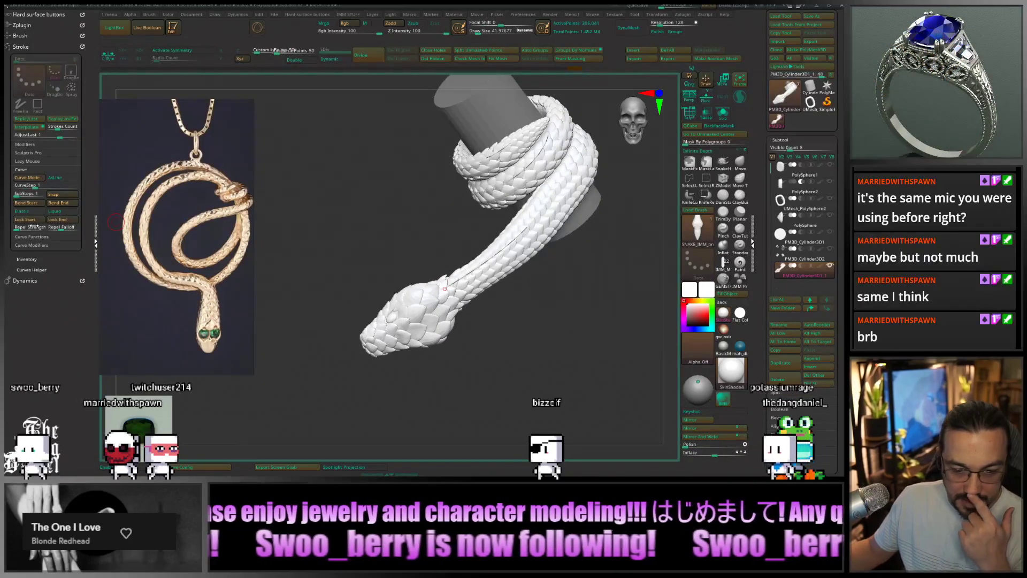
# Set the brush Imbed depth to -15 and rebuild the snake with its end pulled down-left
pyautogui.click(20, 36)
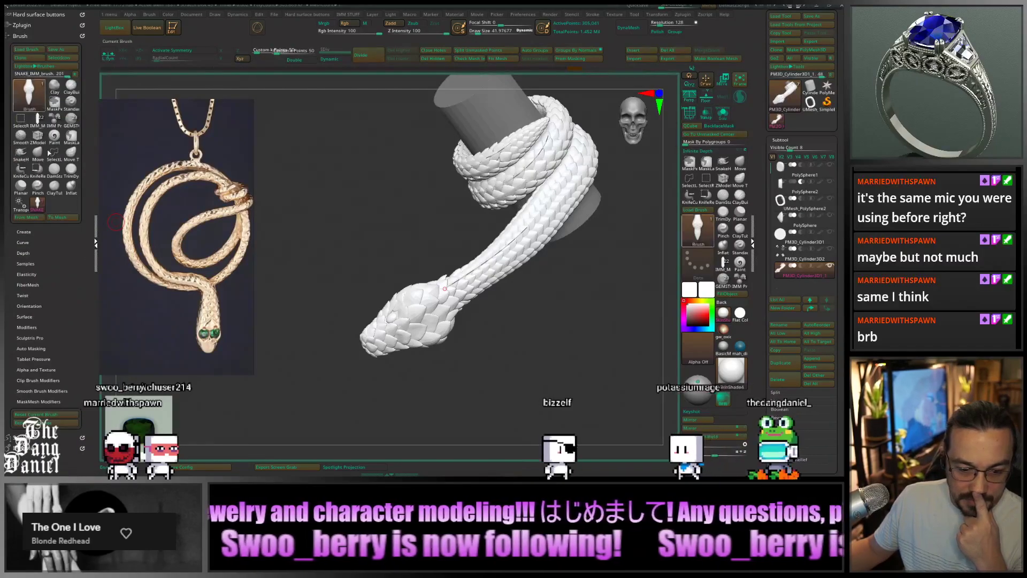
pyautogui.moveTo(29, 270); pyautogui.dragTo(29, 276)
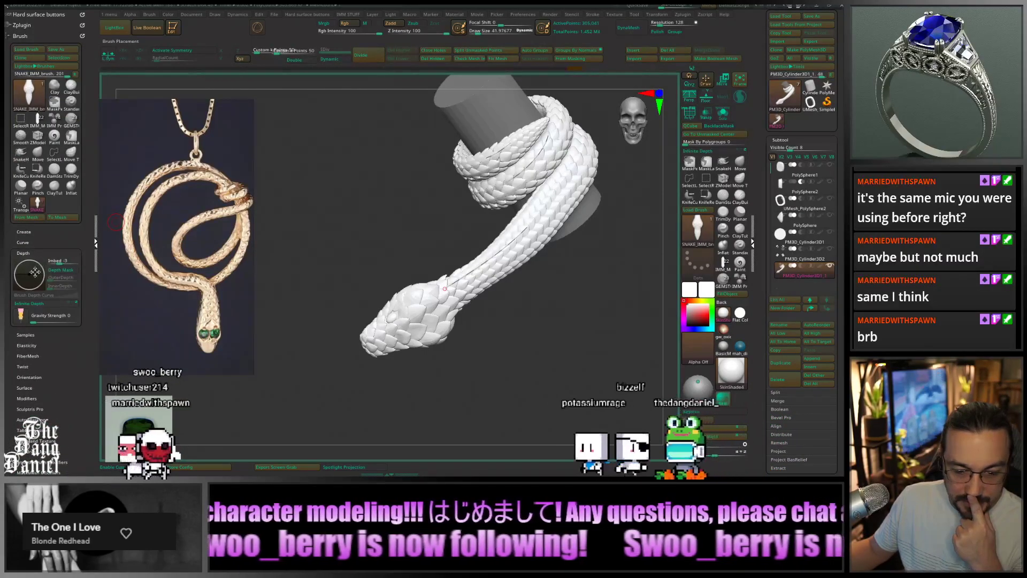
pyautogui.moveTo(454, 296)
pyautogui.mouseDown()
pyautogui.moveTo(327, 348)
pyautogui.moveTo(299, 327)
pyautogui.mouseUp()
pyautogui.moveTo(32, 273); pyautogui.dragTo(33, 268)
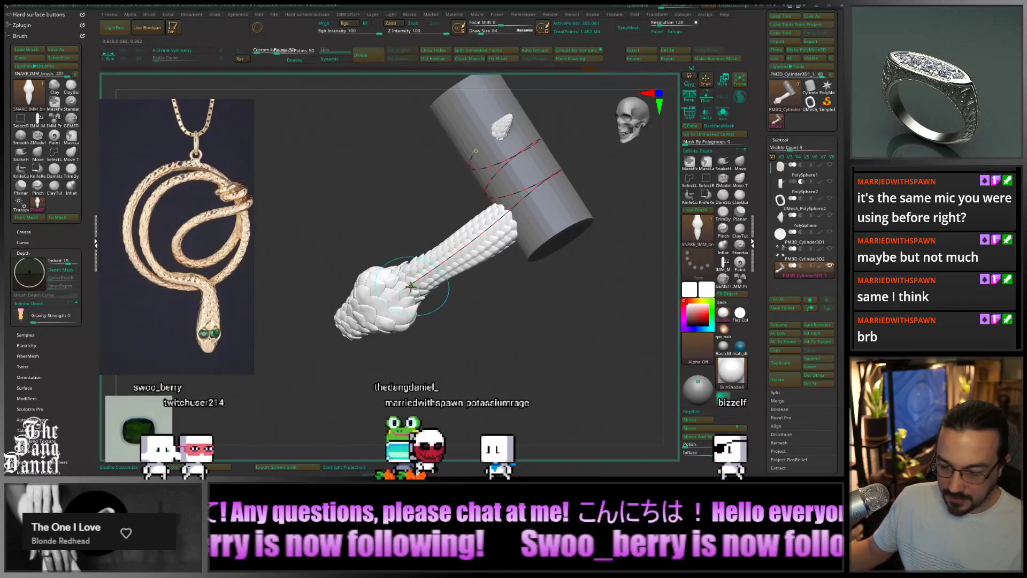
pyautogui.moveTo(409, 286); pyautogui.dragTo(397, 296)
pyautogui.moveTo(356, 245); pyautogui.dragTo(348, 282)
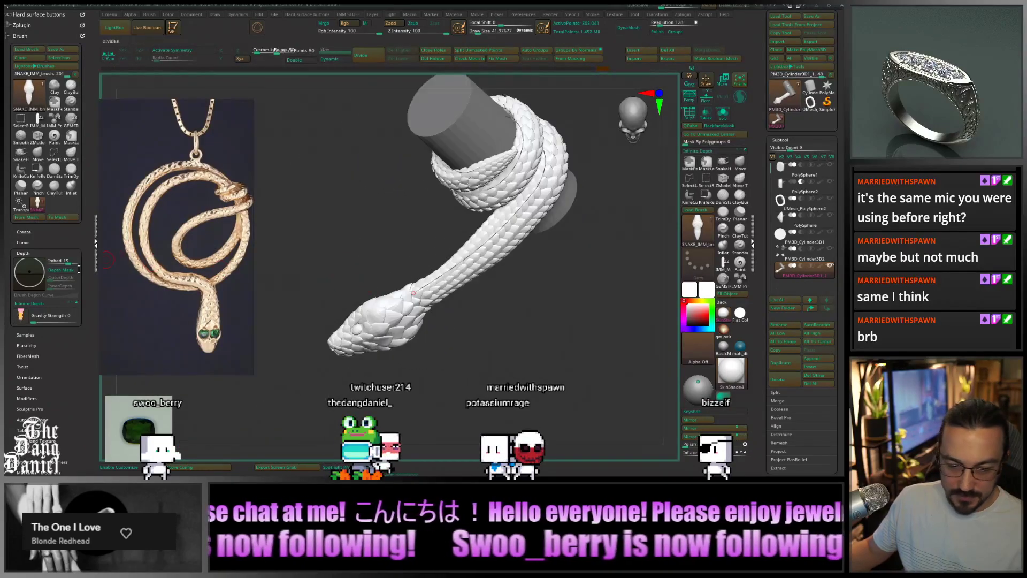
pyautogui.click(412, 294)
pyautogui.moveTo(455, 302)
pyautogui.mouseDown()
pyautogui.moveTo(447, 307)
pyautogui.moveTo(496, 288)
pyautogui.moveTo(428, 266)
pyautogui.moveTo(359, 272)
pyautogui.mouseUp()
# Reposition the snake's head down and out from the coils, then zoom out to the whole model
pyautogui.press('space')
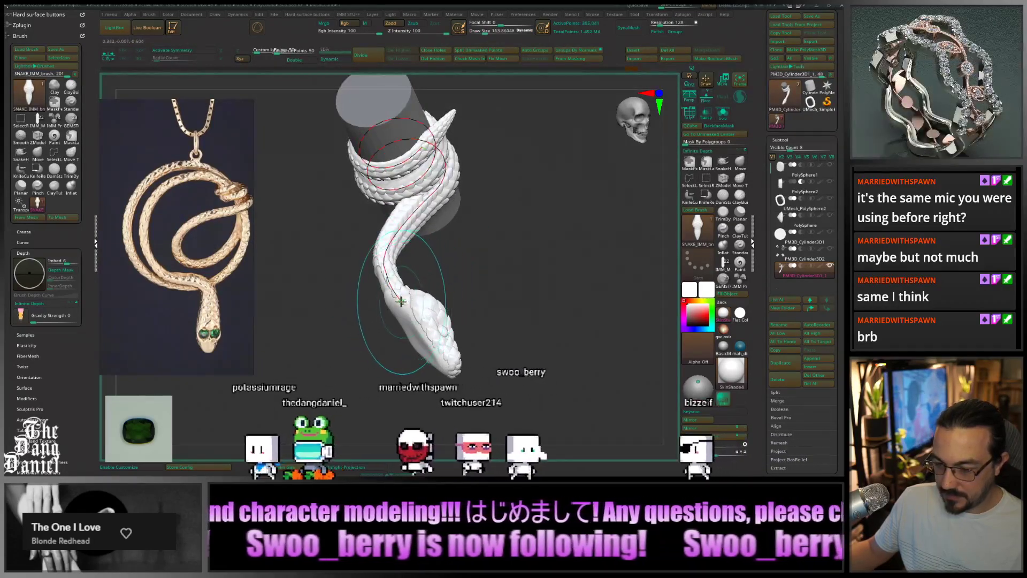
pyautogui.moveTo(396, 327)
pyautogui.mouseDown()
pyautogui.moveTo(363, 309)
pyautogui.moveTo(317, 310)
pyautogui.mouseUp()
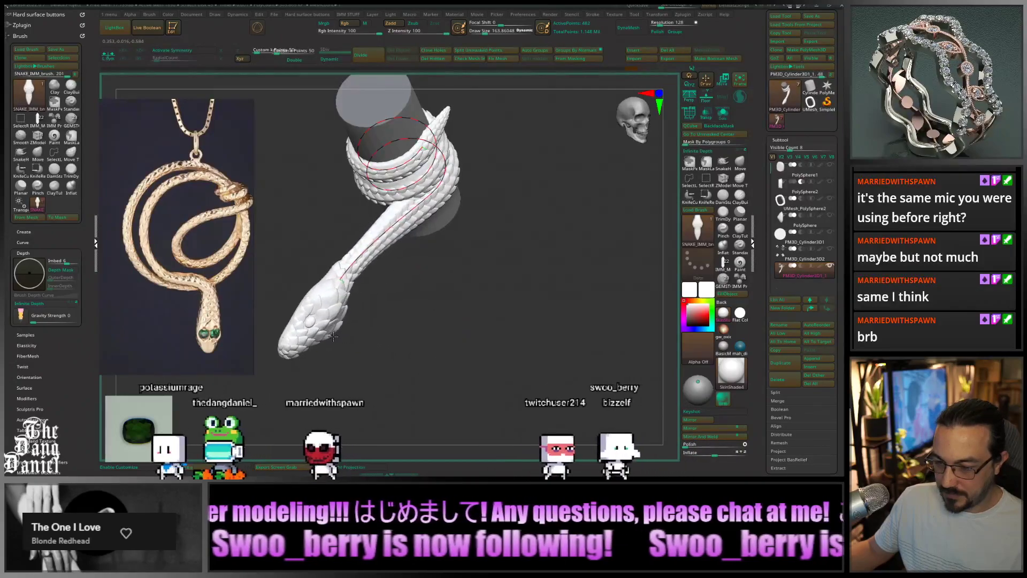
pyautogui.moveTo(316, 302); pyautogui.dragTo(375, 290, button='right')
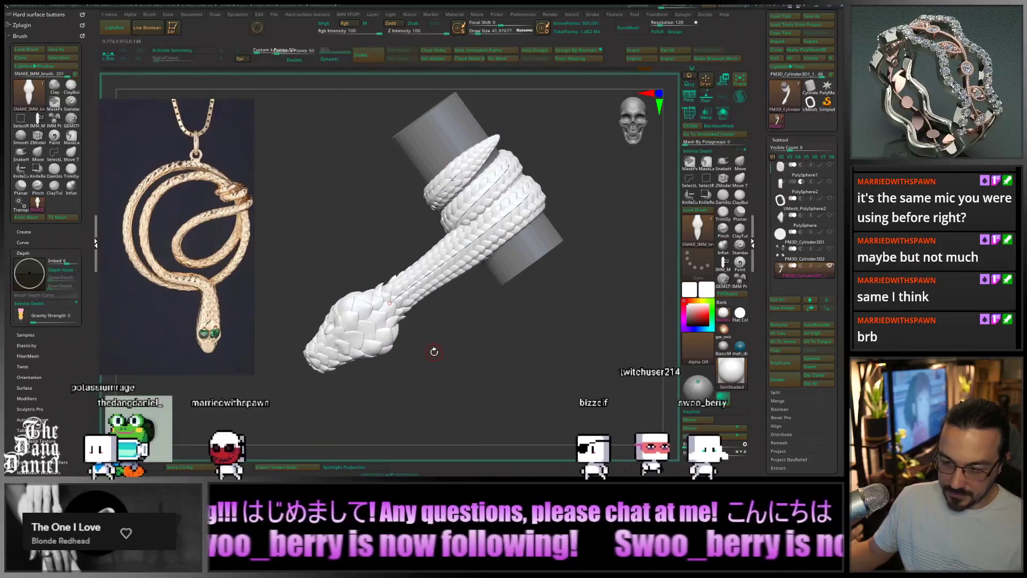
pyautogui.moveTo(395, 300); pyautogui.dragTo(395, 324)
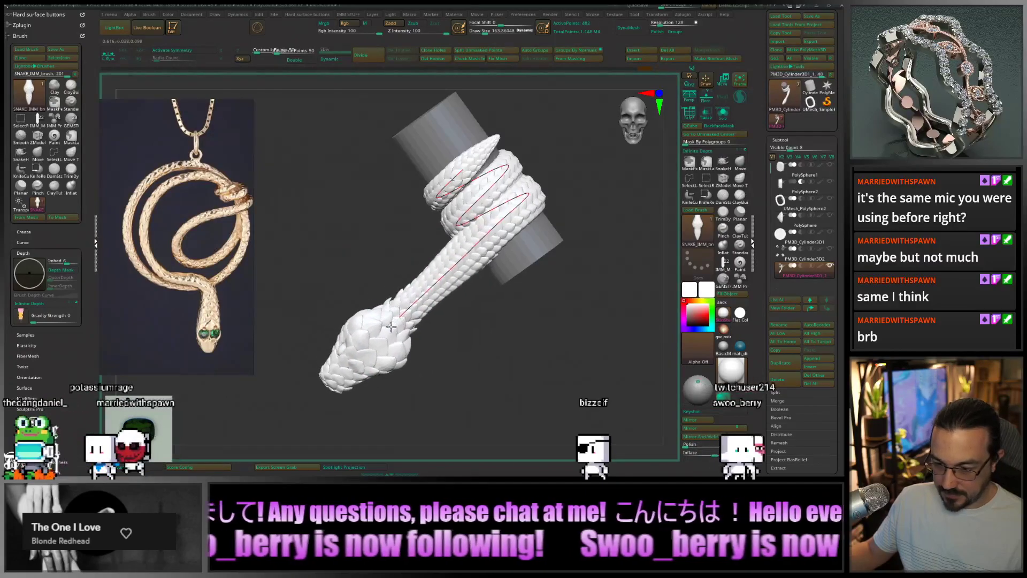
pyautogui.moveTo(490, 229); pyautogui.dragTo(499, 235)
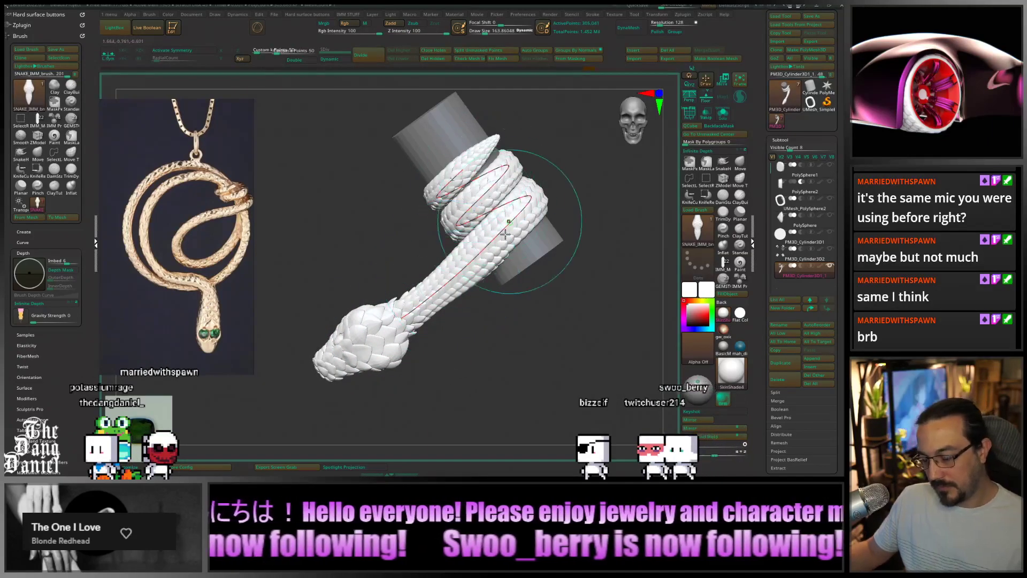
pyautogui.moveTo(505, 234)
pyautogui.mouseDown(button='right')
pyautogui.moveTo(503, 252)
pyautogui.moveTo(537, 291)
pyautogui.moveTo(493, 293)
pyautogui.moveTo(497, 238)
pyautogui.moveTo(519, 241)
pyautogui.mouseUp(button='right')
pyautogui.keyDown('ctrl'); pyautogui.moveTo(436, 279); pyautogui.dragTo(383, 247, button='right'); pyautogui.keyUp('ctrl')
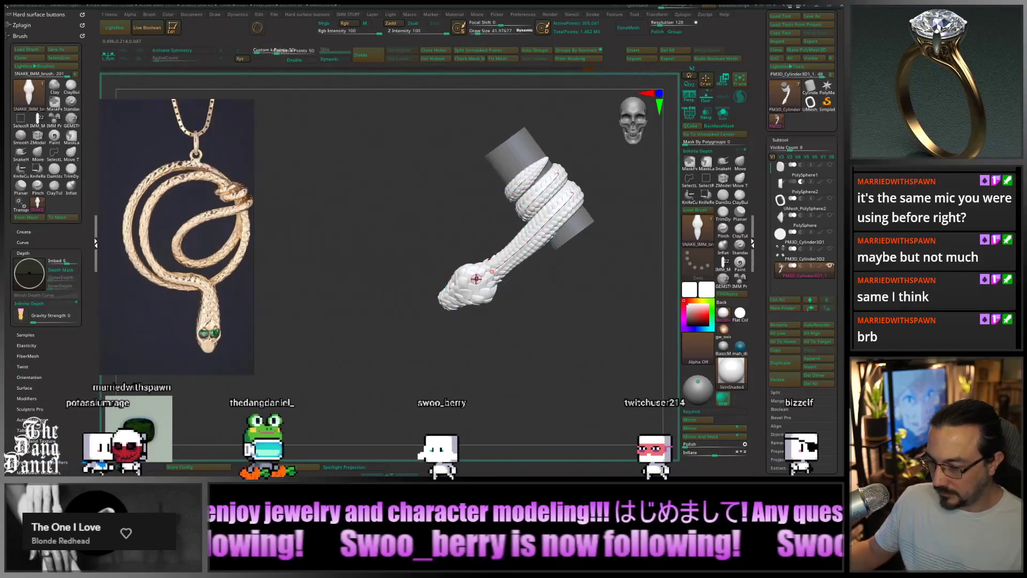
pyautogui.moveTo(476, 278); pyautogui.dragTo(486, 256, button='right')
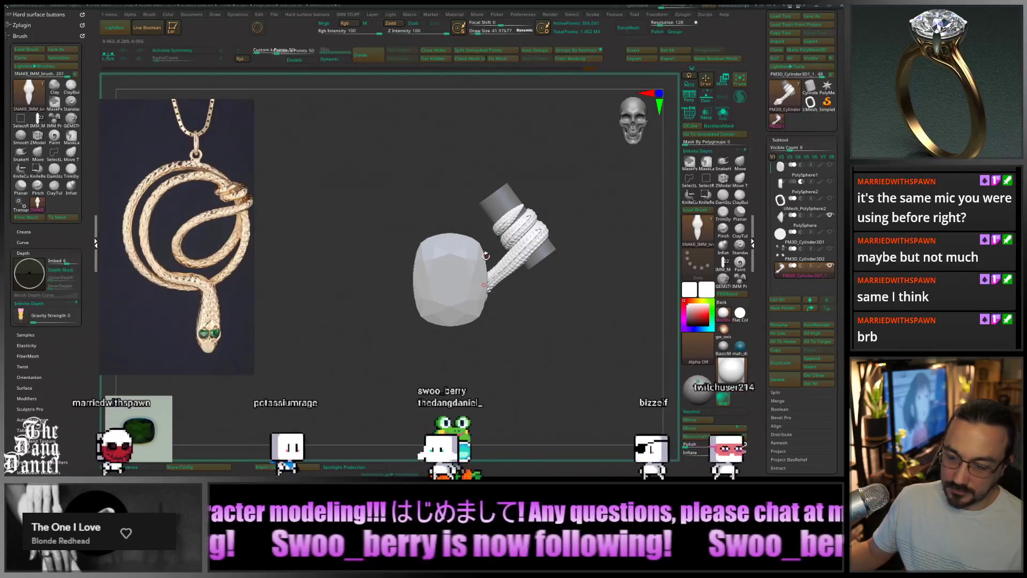
# Make the cushion gem see-through with Transp and zoom in on the snake's head
pyautogui.moveTo(803, 238)
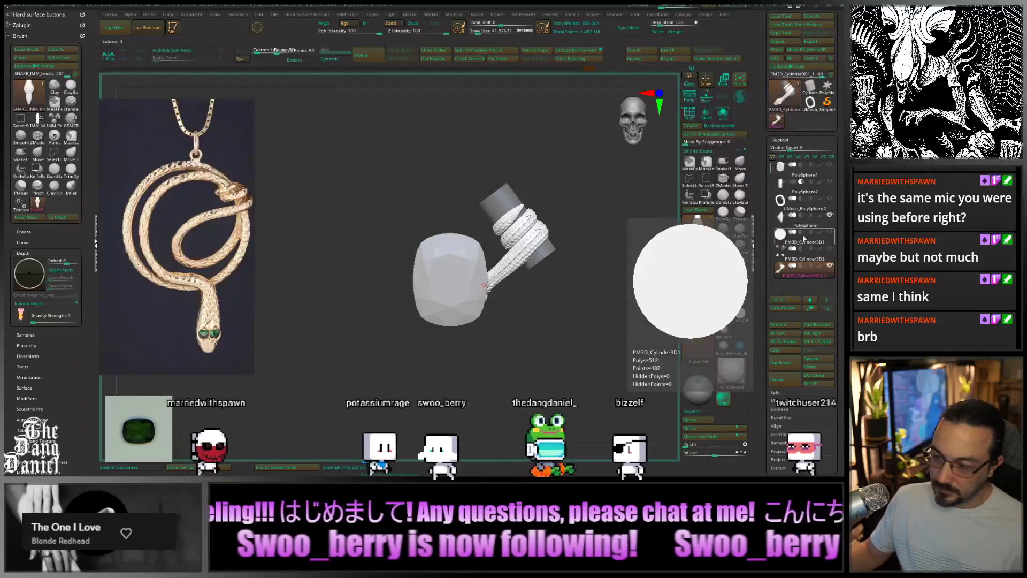
pyautogui.click(705, 113)
pyautogui.keyDown('ctrl'); pyautogui.moveTo(484, 257); pyautogui.dragTo(474, 279, button='right'); pyautogui.keyUp('ctrl')
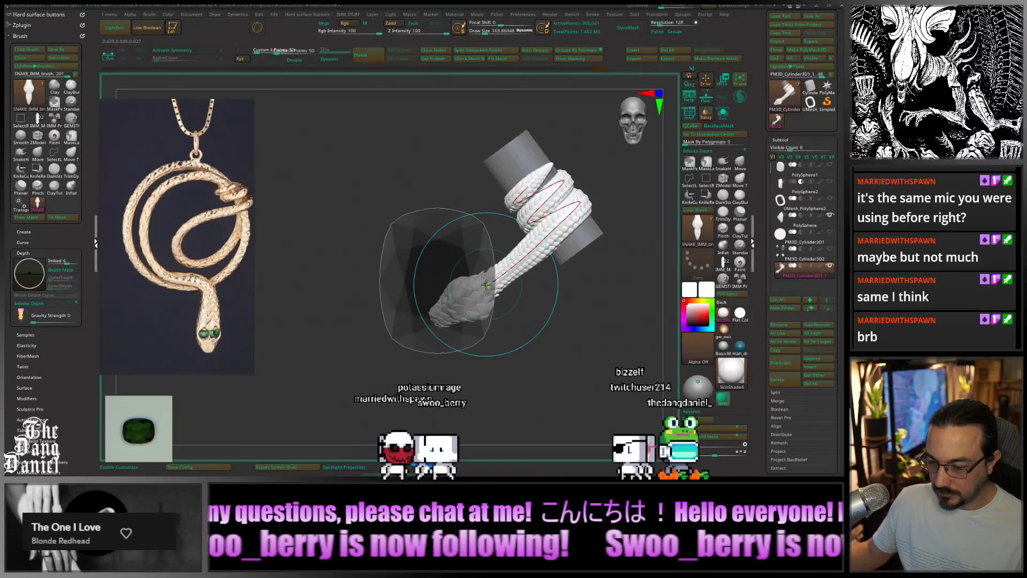
# Set Draw Size and bend the snake's neck so its head lies horizontally inside the gem
pyautogui.press('space')
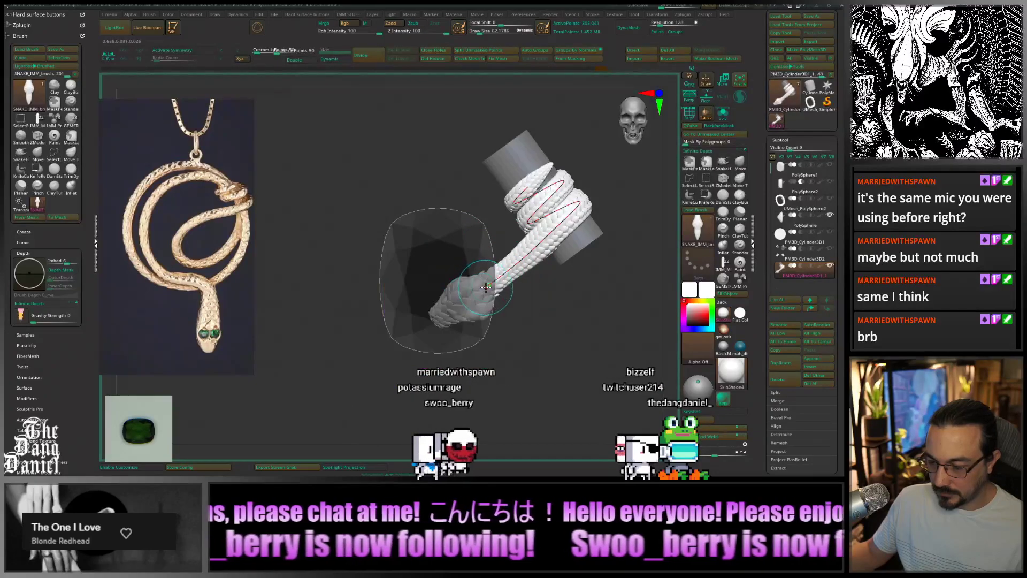
pyautogui.click(484, 285)
pyautogui.moveTo(475, 275)
pyautogui.mouseDown()
pyautogui.moveTo(516, 265)
pyautogui.moveTo(564, 221)
pyautogui.moveTo(553, 238)
pyautogui.mouseUp()
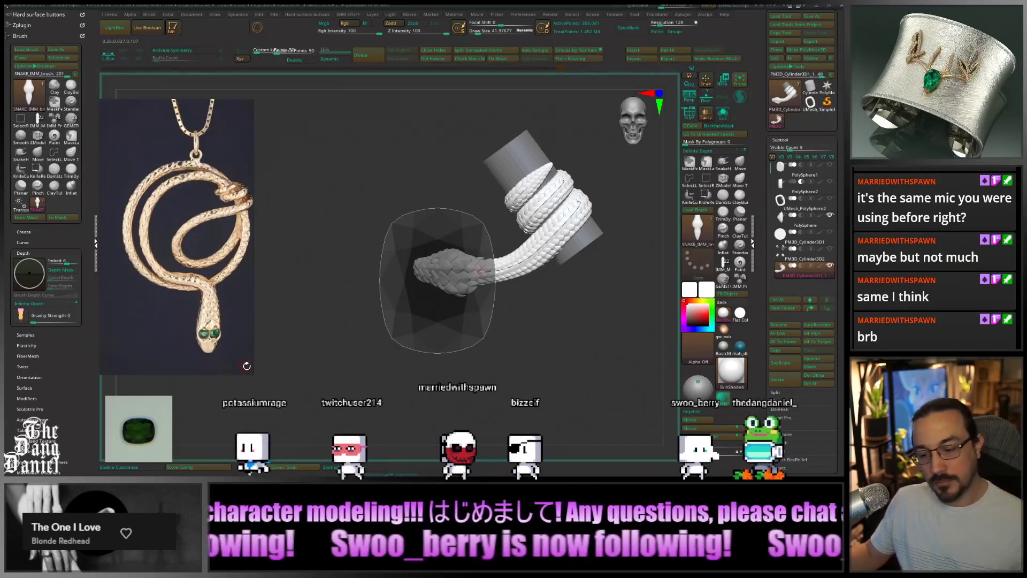
pyautogui.moveTo(360, 270); pyautogui.dragTo(415, 271)
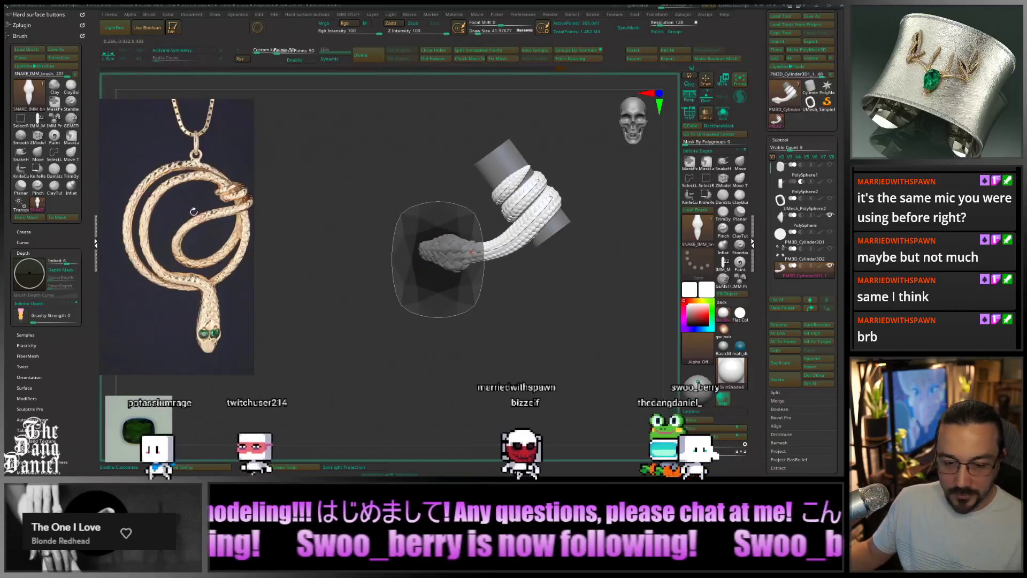
pyautogui.scroll(-5, 75, 274)
# Open Stroke > Curve settings, try dragging the snake's end rightward, then undo those edits
pyautogui.click(75, 269)
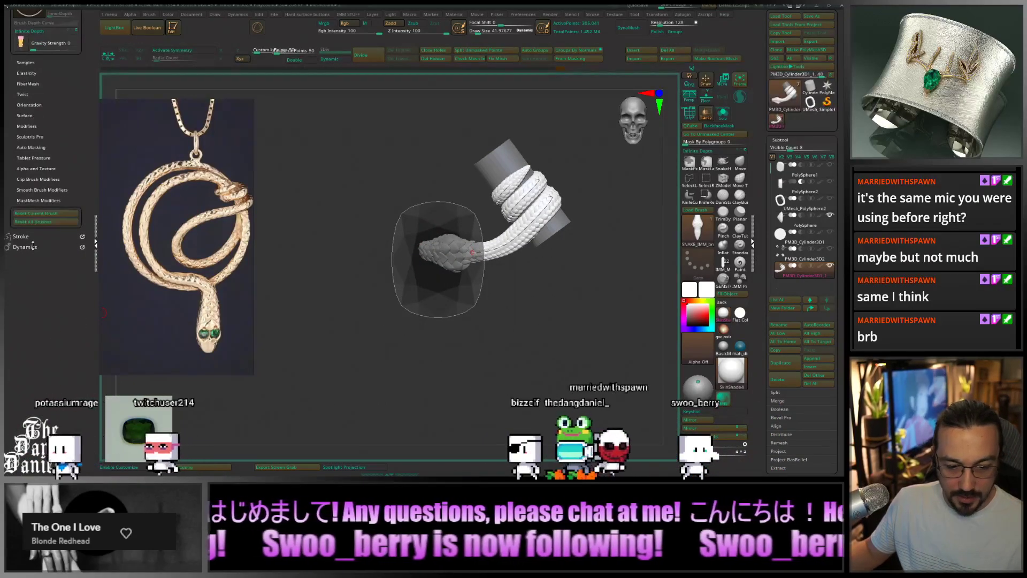
pyautogui.scroll(1, 58, 247)
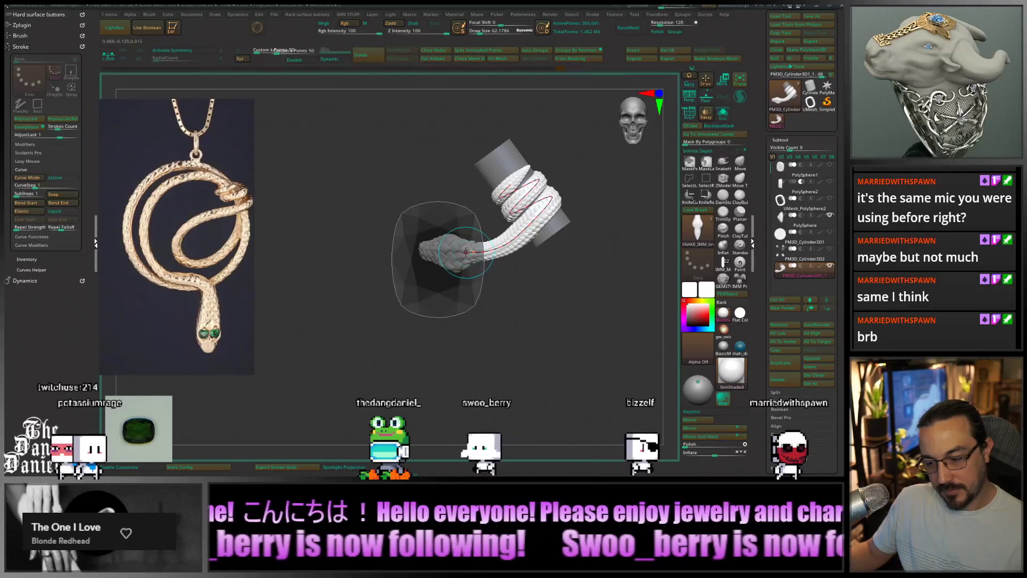
pyautogui.moveTo(348, 335); pyautogui.dragTo(349, 335)
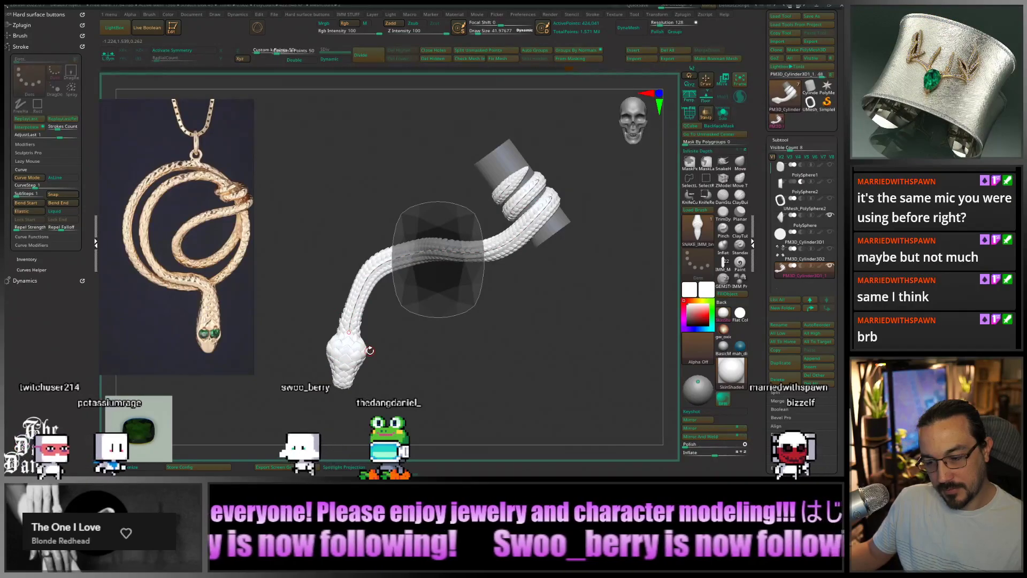
pyautogui.moveTo(347, 333); pyautogui.dragTo(408, 348)
pyautogui.moveTo(453, 347); pyautogui.dragTo(495, 335)
pyautogui.hotkey('ctrl', 'z')
pyautogui.hotkey('ctrl', 'z')
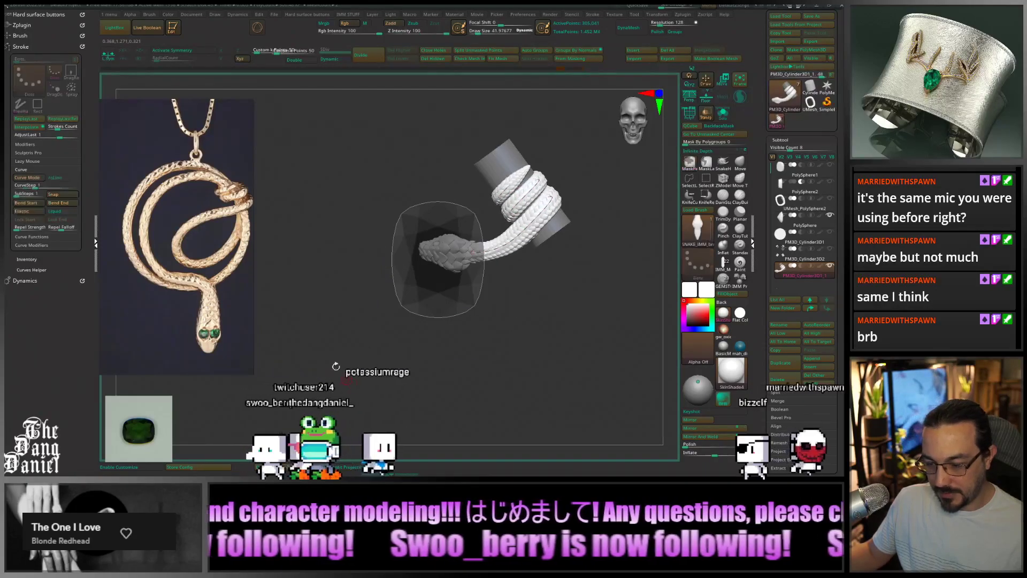
# With curve Snap toggled, loop the snake down past the gem and curl its head up by the cylinder
pyautogui.click(63, 196)
pyautogui.moveTo(476, 251); pyautogui.dragTo(418, 304)
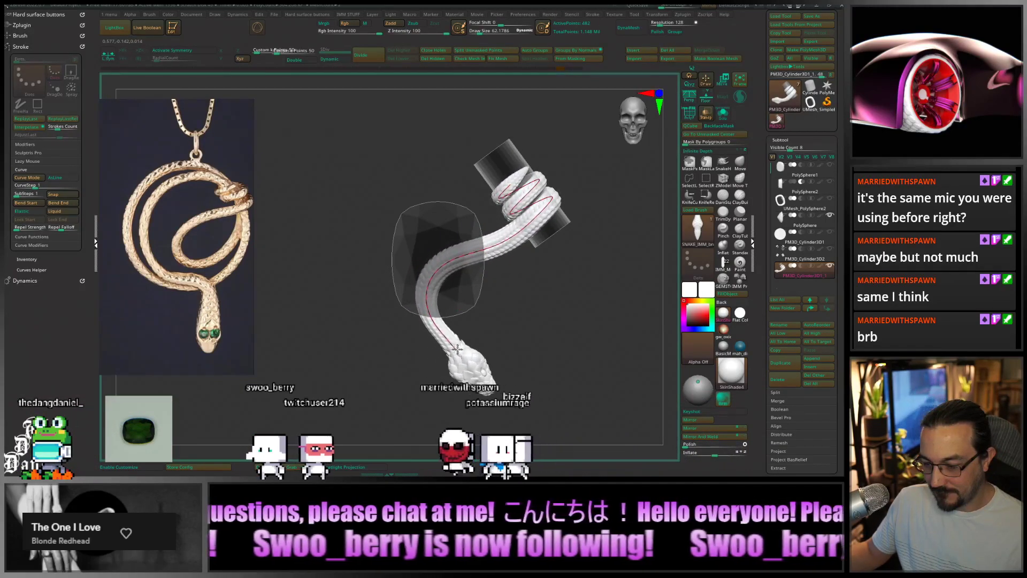
pyautogui.moveTo(457, 349); pyautogui.dragTo(561, 281)
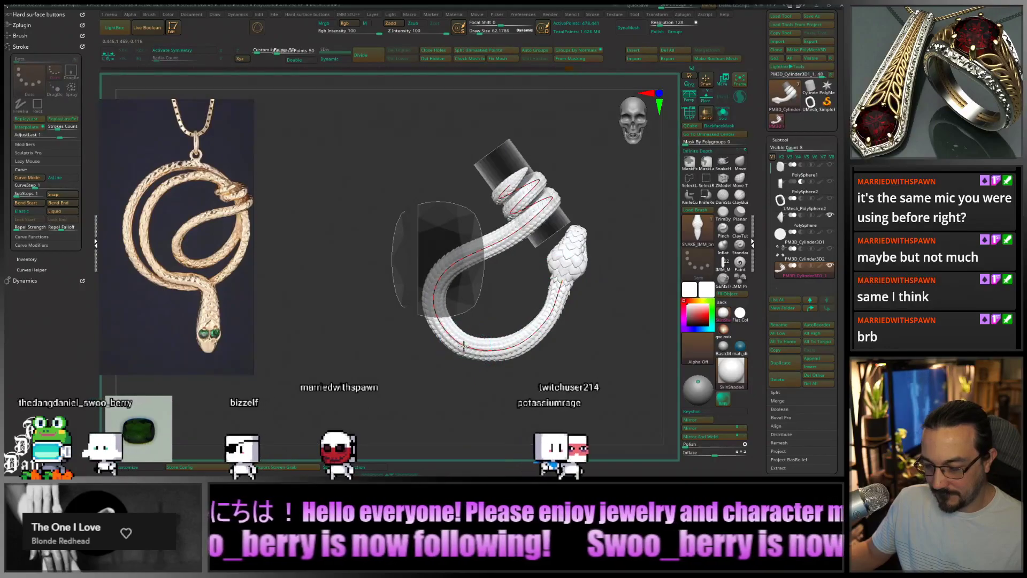
pyautogui.click(437, 323)
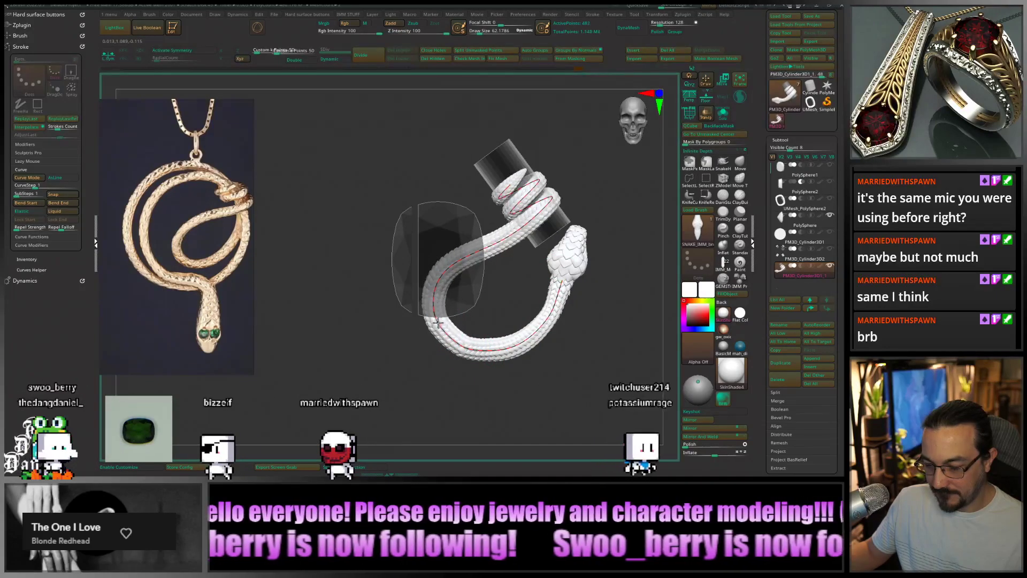
pyautogui.keyDown('alt'); pyautogui.moveTo(592, 342); pyautogui.dragTo(582, 368); pyautogui.keyUp('alt')
pyautogui.moveTo(621, 320); pyautogui.dragTo(596, 317)
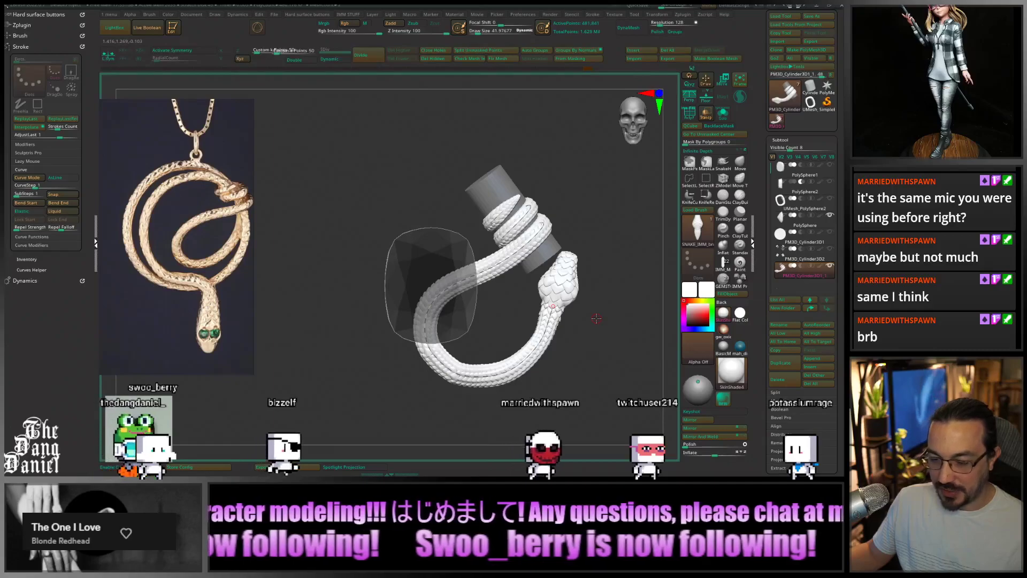
pyautogui.keyDown('alt'); pyautogui.moveTo(497, 315); pyautogui.dragTo(510, 338); pyautogui.keyUp('alt')
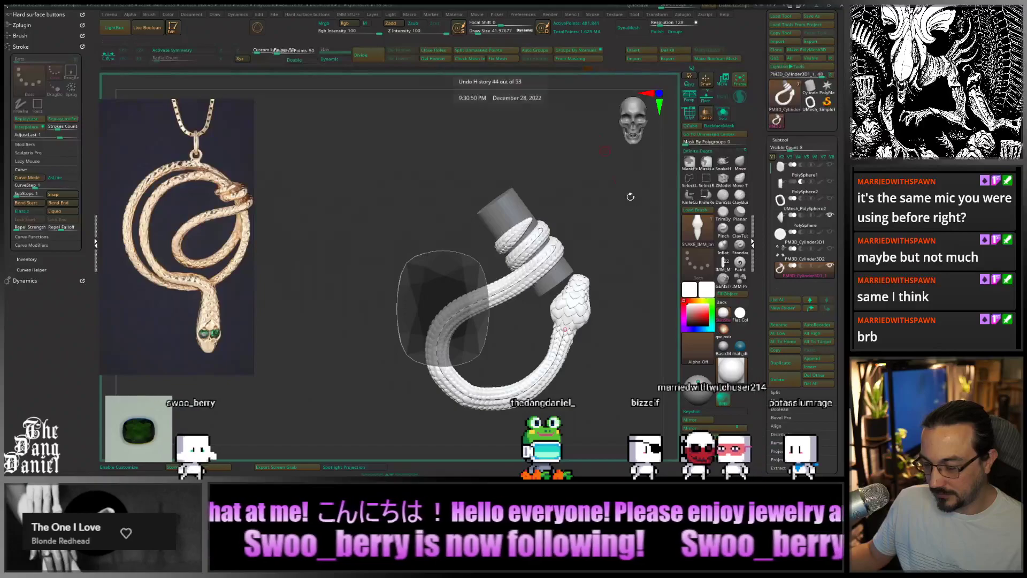
# Pull the snake's head end up onto the cylinder and orbit to check the pose
pyautogui.moveTo(567, 328); pyautogui.dragTo(558, 303)
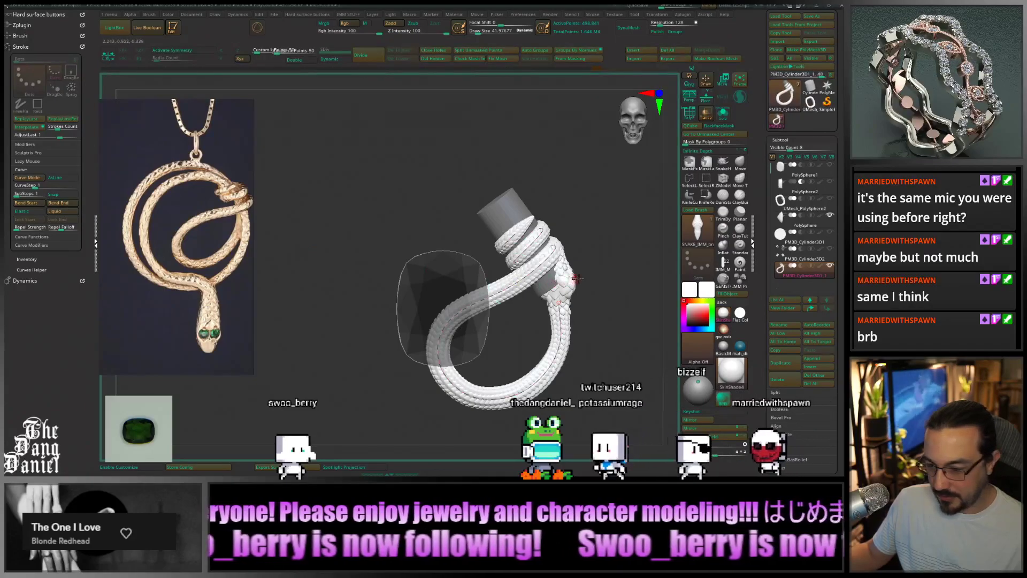
pyautogui.moveTo(559, 302); pyautogui.dragTo(522, 222)
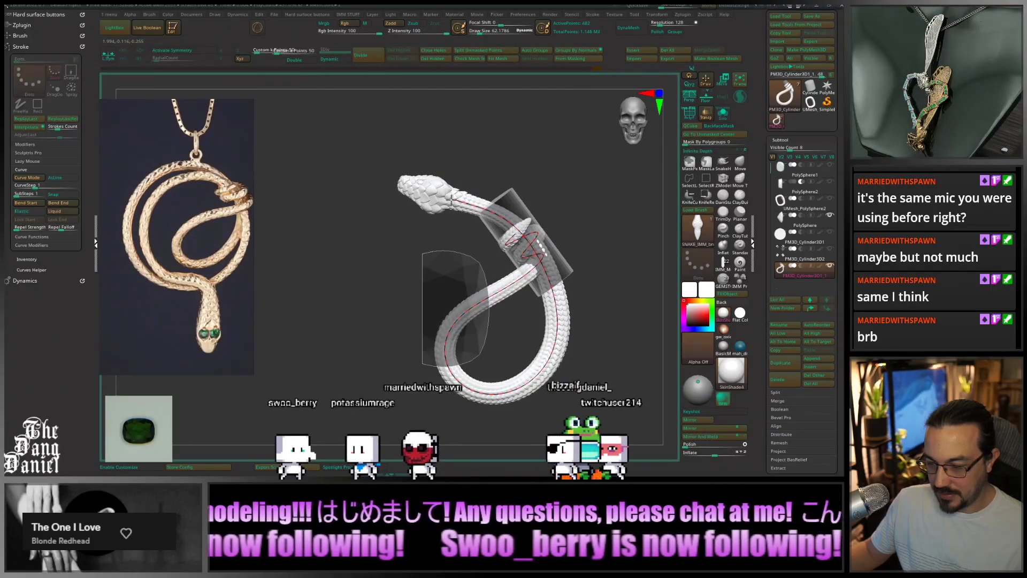
pyautogui.moveTo(610, 284); pyautogui.dragTo(555, 151)
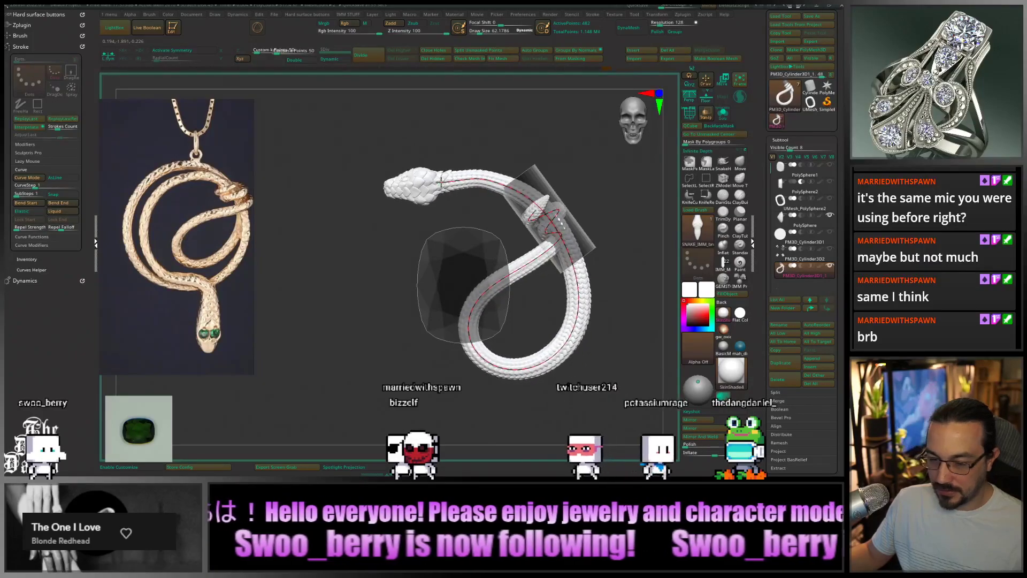
# Test and undo head bends, finally lowering the head outward to the right below the cylinder coils
pyautogui.moveTo(423, 190); pyautogui.dragTo(378, 294)
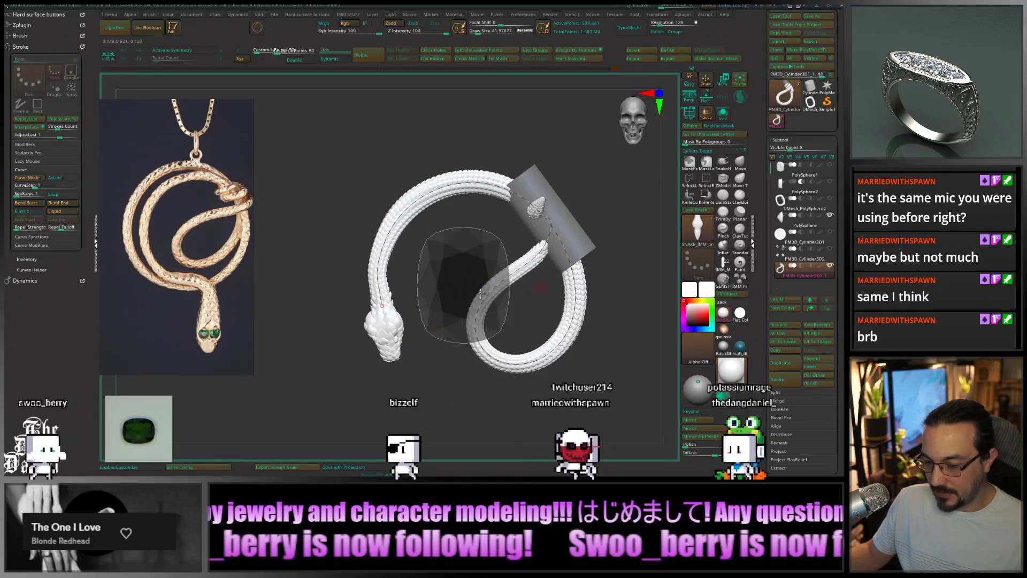
pyautogui.hotkey('ctrl', 'z')
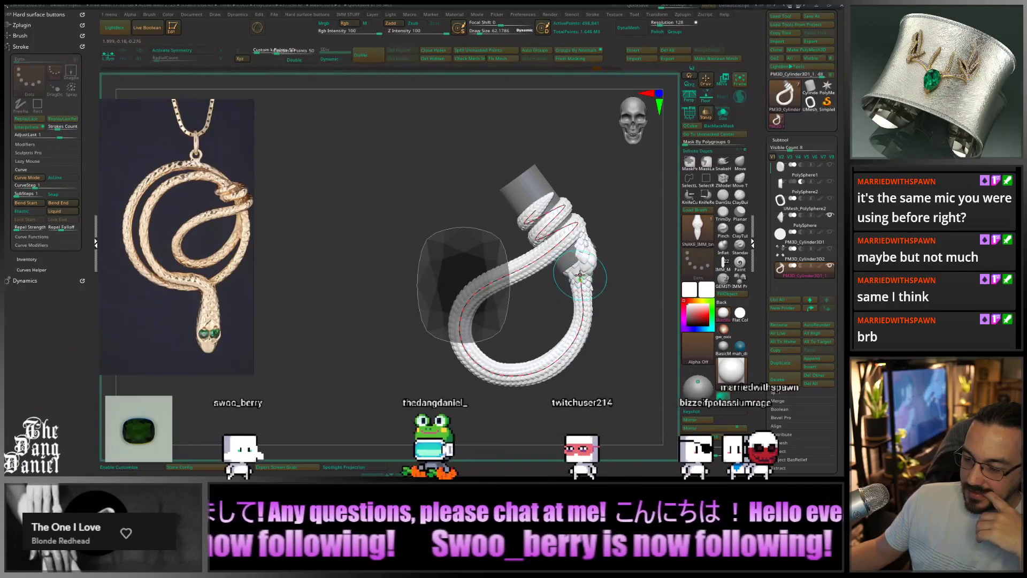
pyautogui.moveTo(580, 275); pyautogui.dragTo(582, 316)
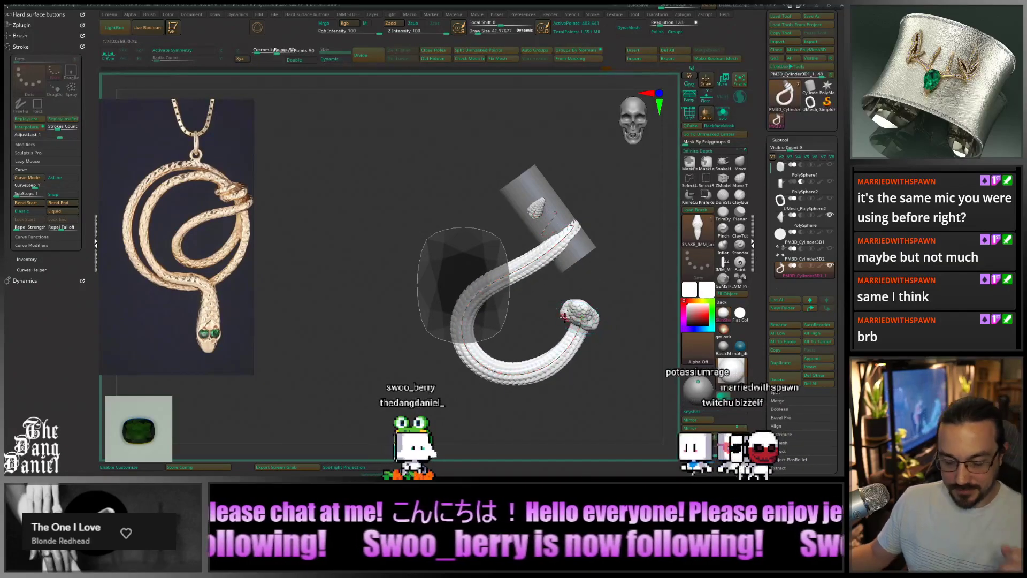
pyautogui.hotkey('ctrl', 'z')
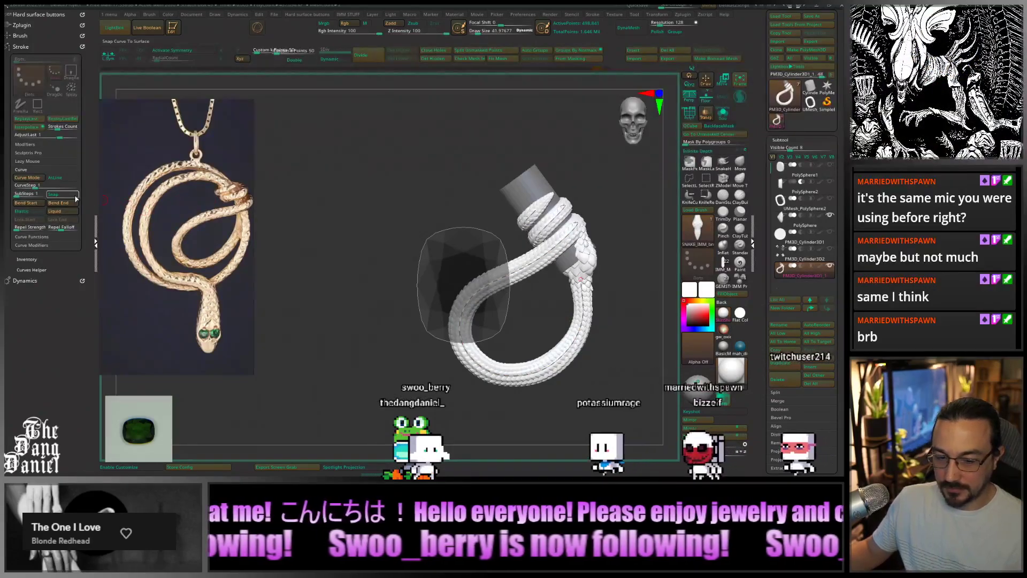
pyautogui.moveTo(581, 280); pyautogui.dragTo(586, 313)
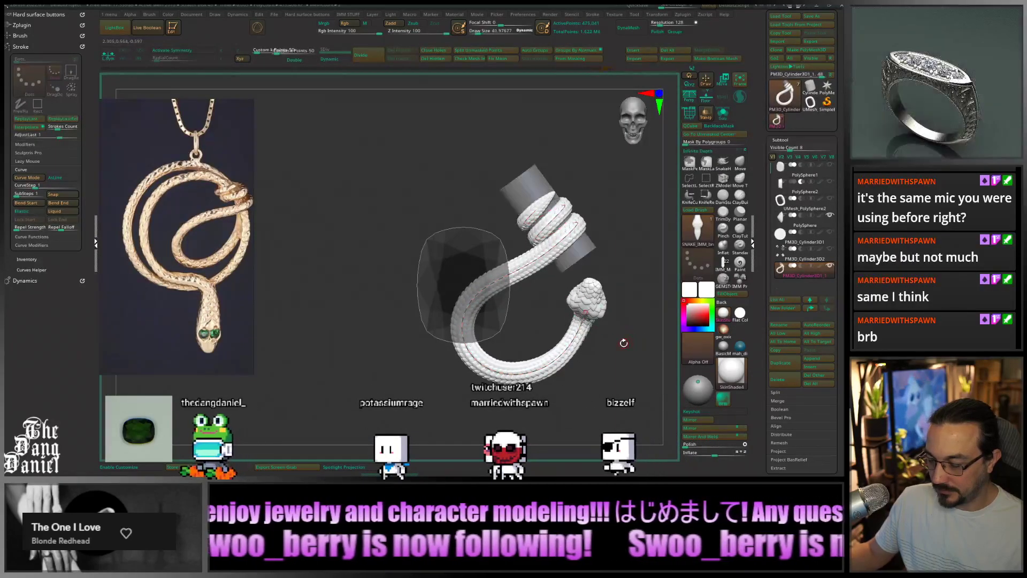
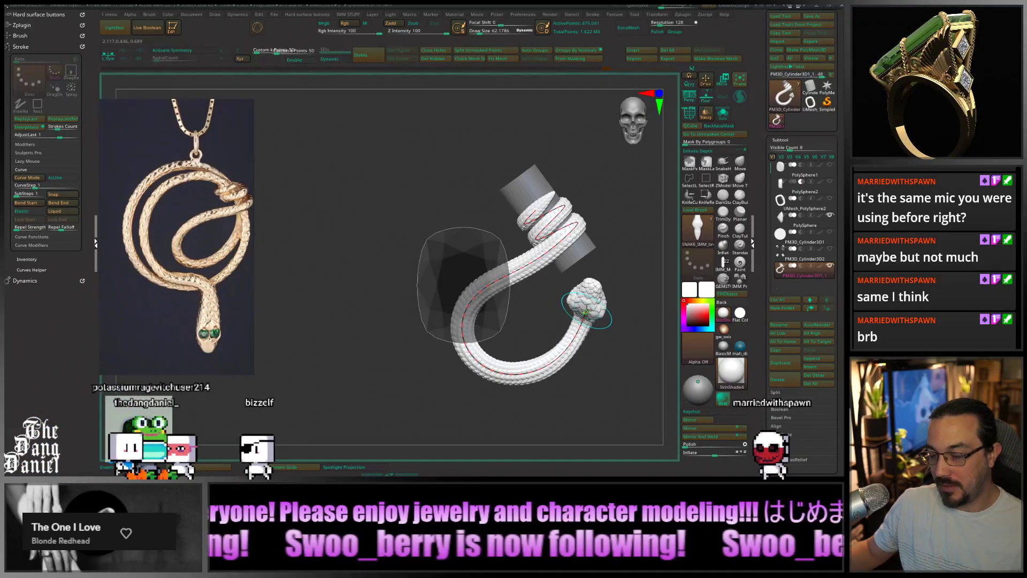
# Pull the snake curve's head end up past the cylinder toward the upper right
pyautogui.moveTo(587, 310); pyautogui.dragTo(593, 199)
pyautogui.press('[')
pyautogui.press('[')
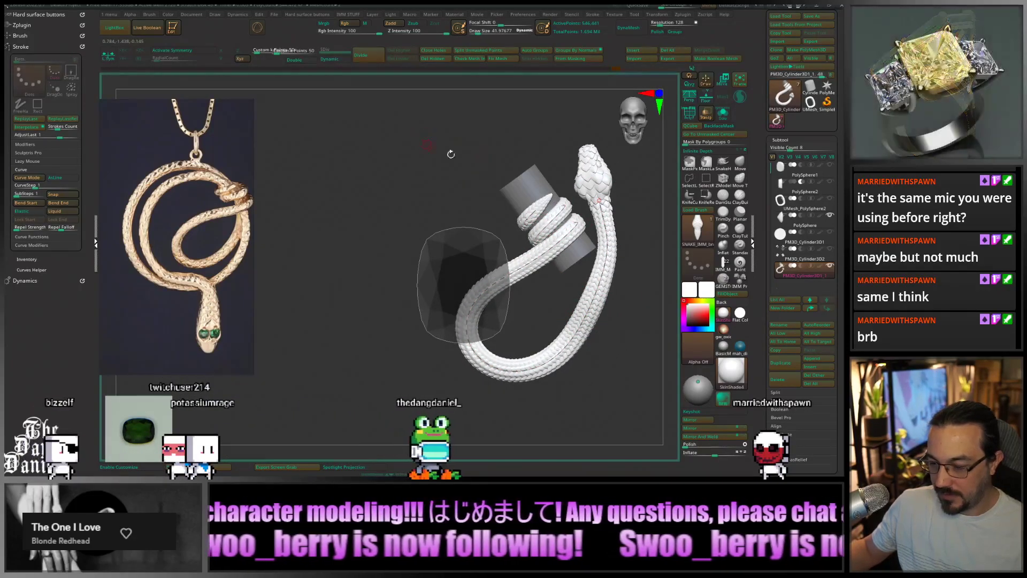
pyautogui.click(492, 52)
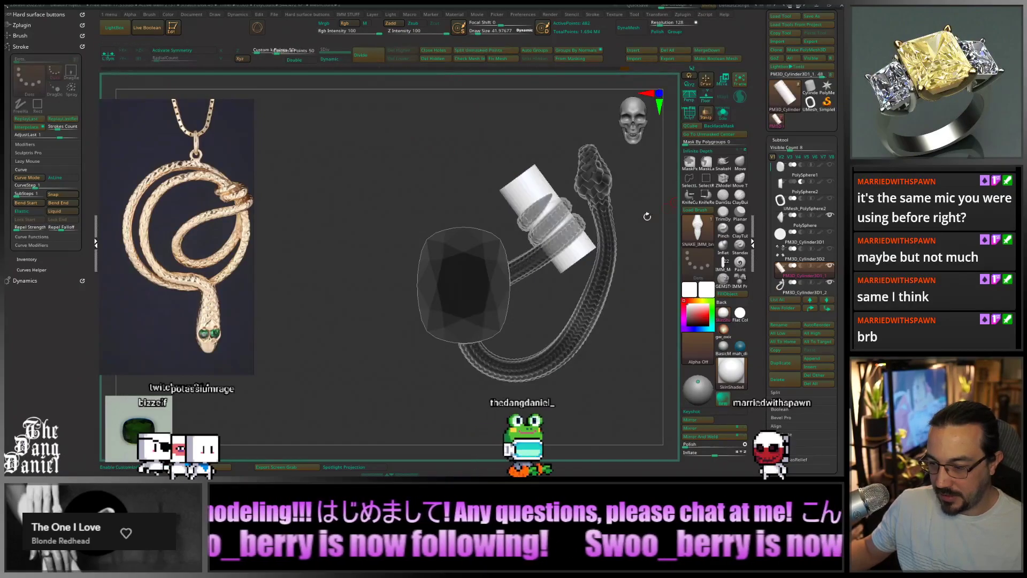
pyautogui.keyDown('alt'); pyautogui.moveTo(646, 216); pyautogui.dragTo(516, 167, button='right'); pyautogui.keyUp('alt')
pyautogui.keyDown('alt'); pyautogui.click(527, 209); pyautogui.keyUp('alt')
# Snap to a front view and duplicate the snake subtool with Ctrl+Shift+D
pyautogui.keyDown('alt'); pyautogui.moveTo(594, 233); pyautogui.dragTo(549, 233, button='right'); pyautogui.keyUp('alt')
pyautogui.keyDown('alt'); pyautogui.moveTo(486, 300); pyautogui.dragTo(540, 290, button='right'); pyautogui.keyUp('alt')
pyautogui.moveTo(540, 290); pyautogui.dragTo(556, 287)
pyautogui.keyDown('shift'); pyautogui.moveTo(556, 288); pyautogui.dragTo(354, 280, button='right'); pyautogui.keyUp('shift')
pyautogui.hotkey('ctrl', 'shift', 'd')
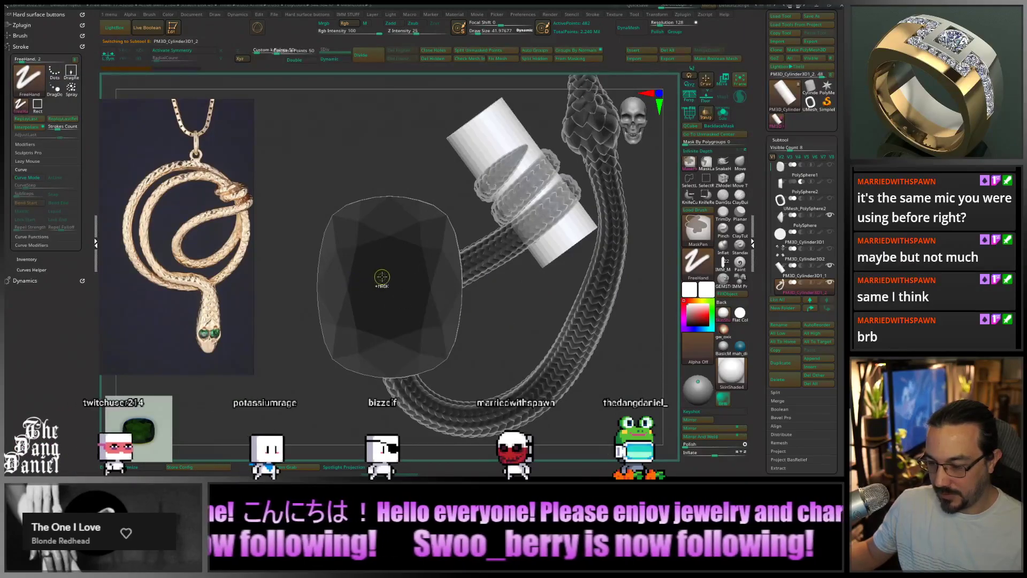
# Make the snake copy active and undo its upward head extension
pyautogui.press('ctrl')
pyautogui.keyDown('alt'); pyautogui.click(553, 247); pyautogui.keyUp('alt')
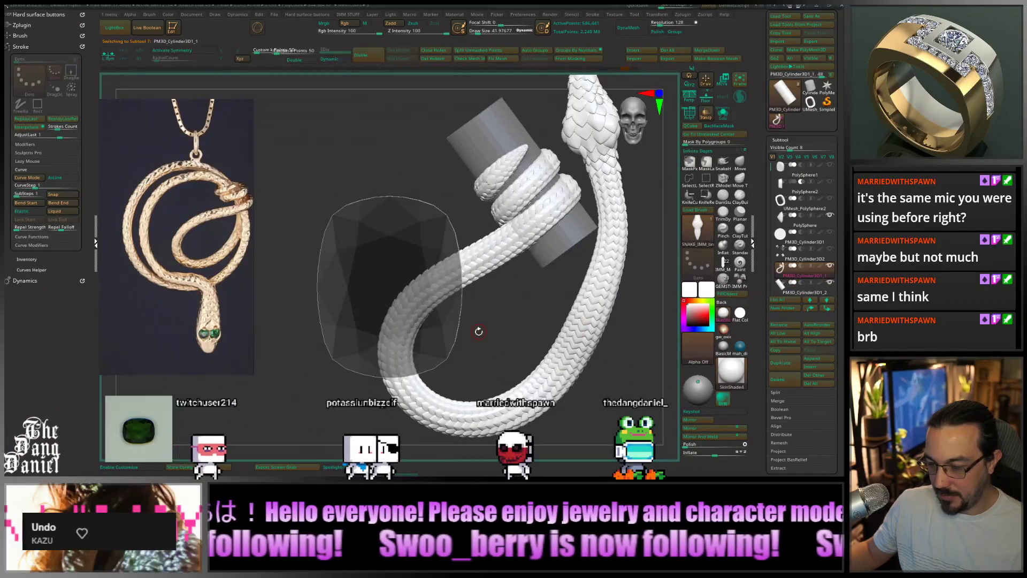
pyautogui.press('ctrl')
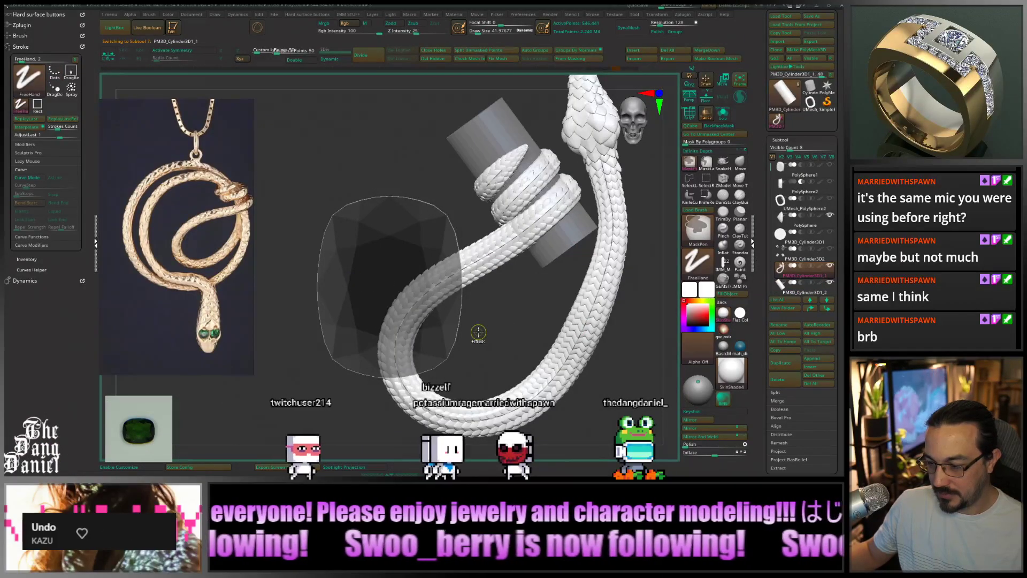
pyautogui.hotkey('ctrl', 'z')
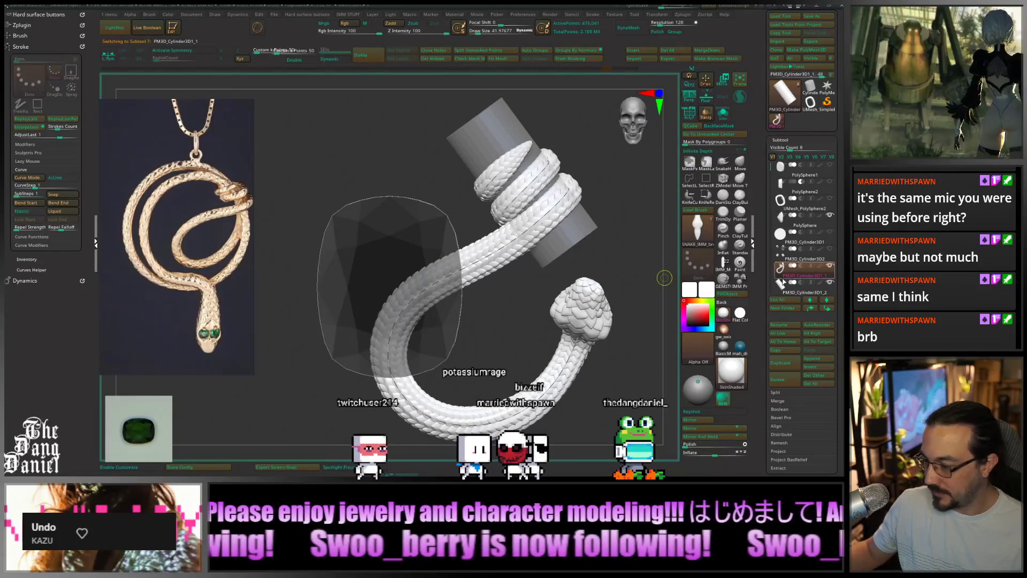
# Switch to the second cylinder and back to the snake, then nudge the head end upward
pyautogui.moveTo(790, 291)
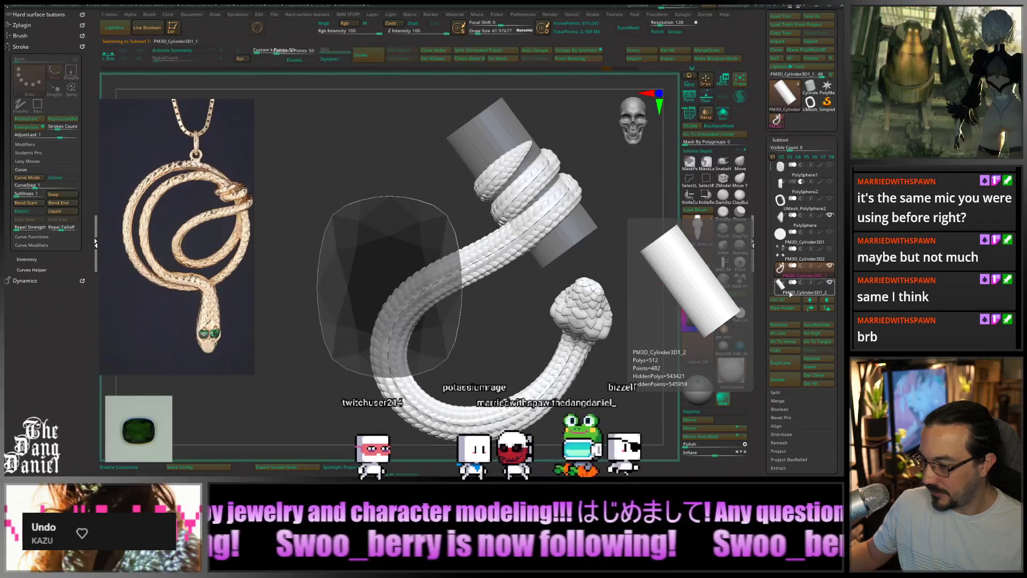
pyautogui.click(789, 292)
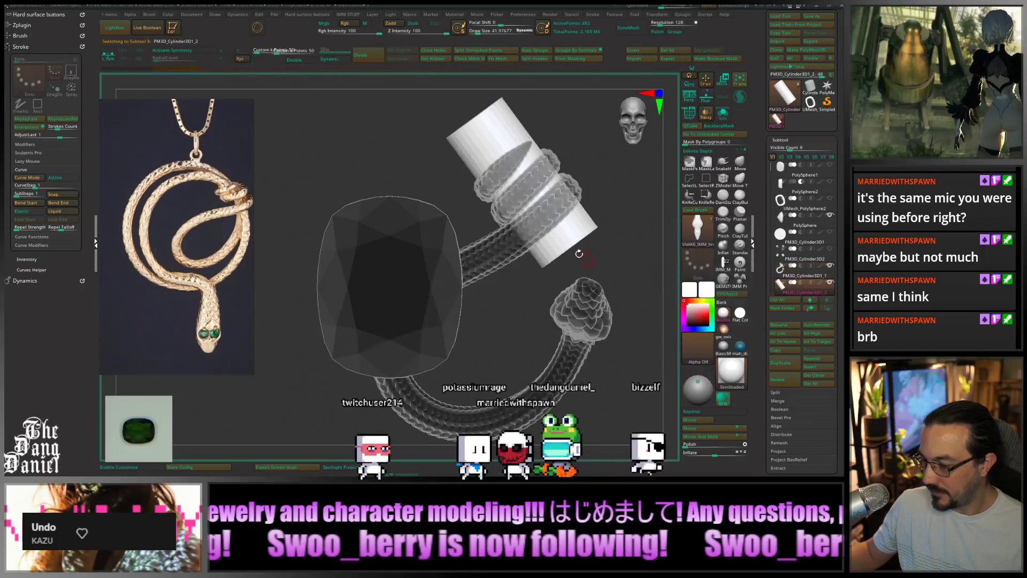
pyautogui.click(809, 277)
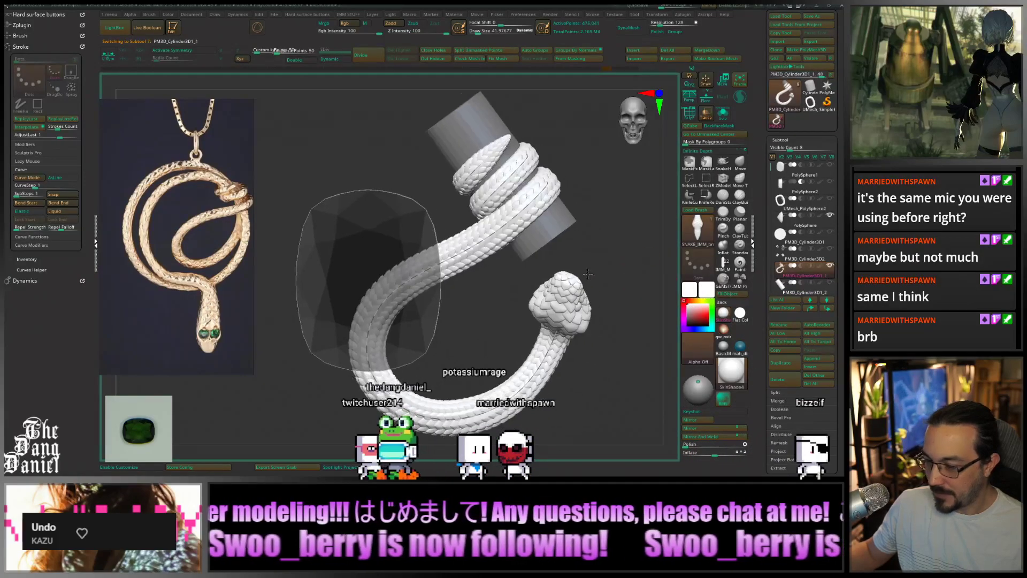
pyautogui.keyDown('alt'); pyautogui.moveTo(588, 274); pyautogui.dragTo(502, 261); pyautogui.keyUp('alt')
pyautogui.moveTo(475, 308); pyautogui.dragTo(597, 255)
# Undo the head nudge and the earlier lengthening of the snake
pyautogui.hotkey('ctrl', 'z')
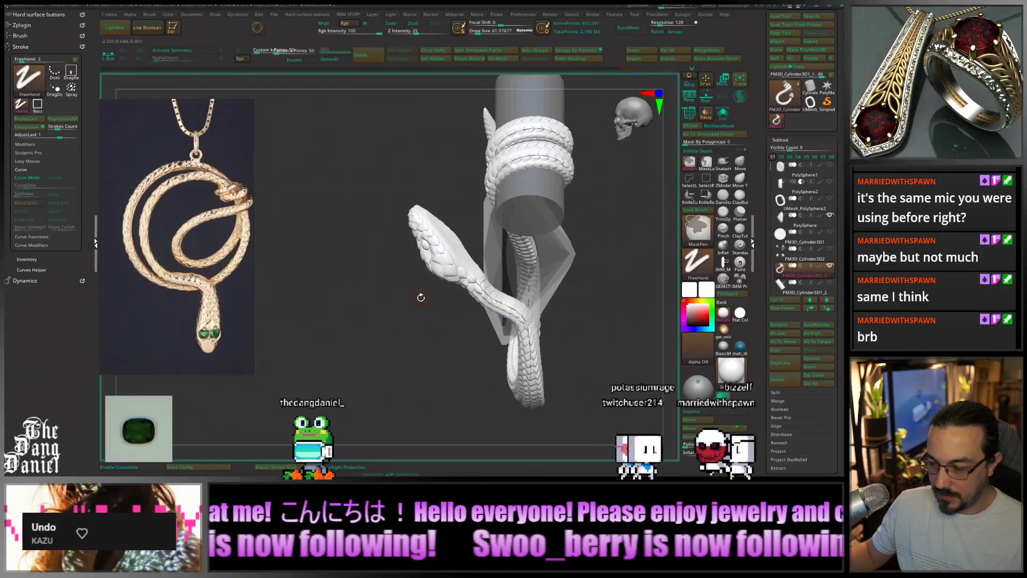
pyautogui.moveTo(419, 296); pyautogui.dragTo(482, 320)
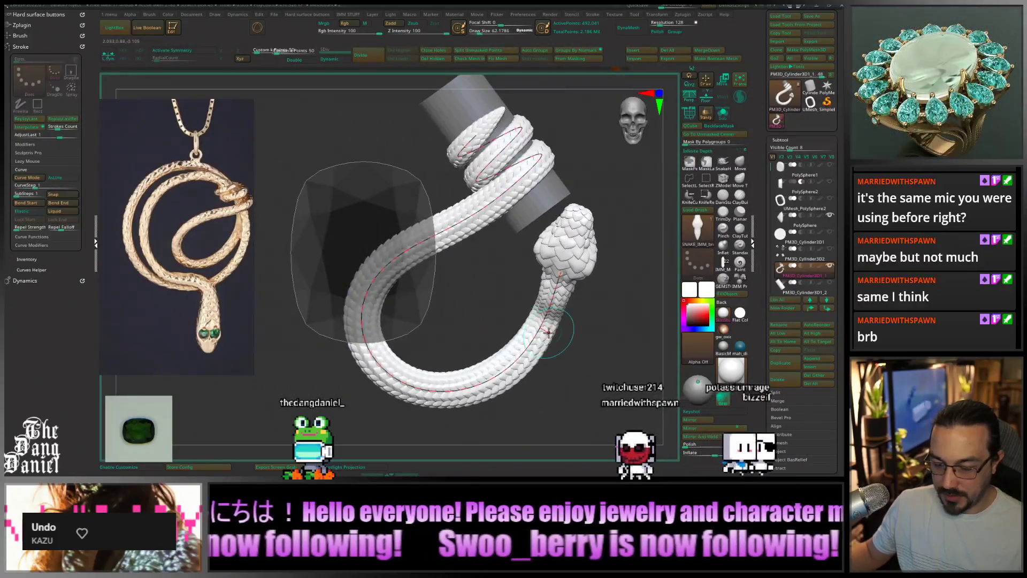
pyautogui.hotkey('ctrl', 'z')
pyautogui.hotkey('ctrl', 'z')
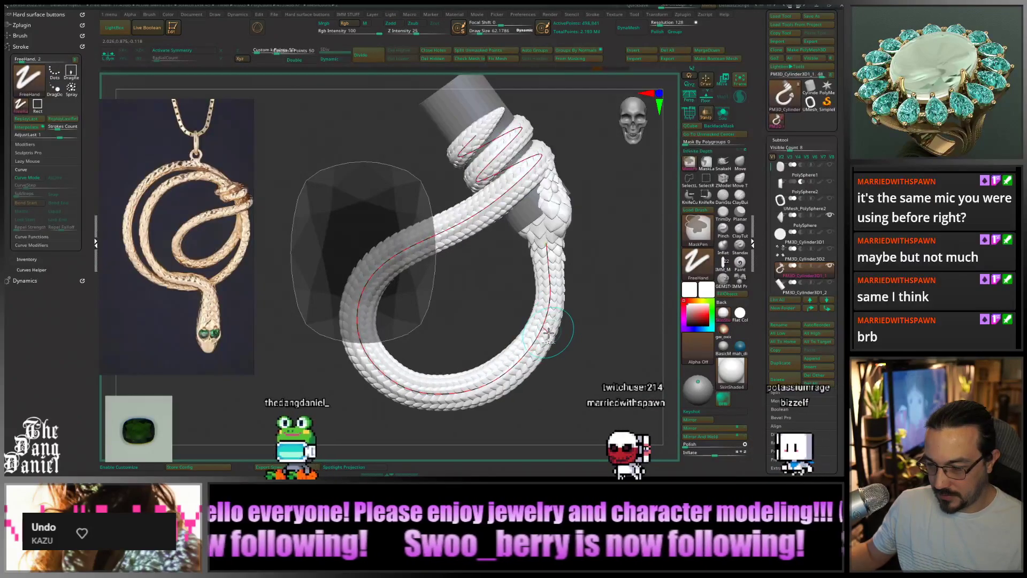
pyautogui.moveTo(556, 320); pyautogui.dragTo(576, 282)
# Enable Bend End with Lock Start/End and raise Draw Size to about 124
pyautogui.click(59, 203)
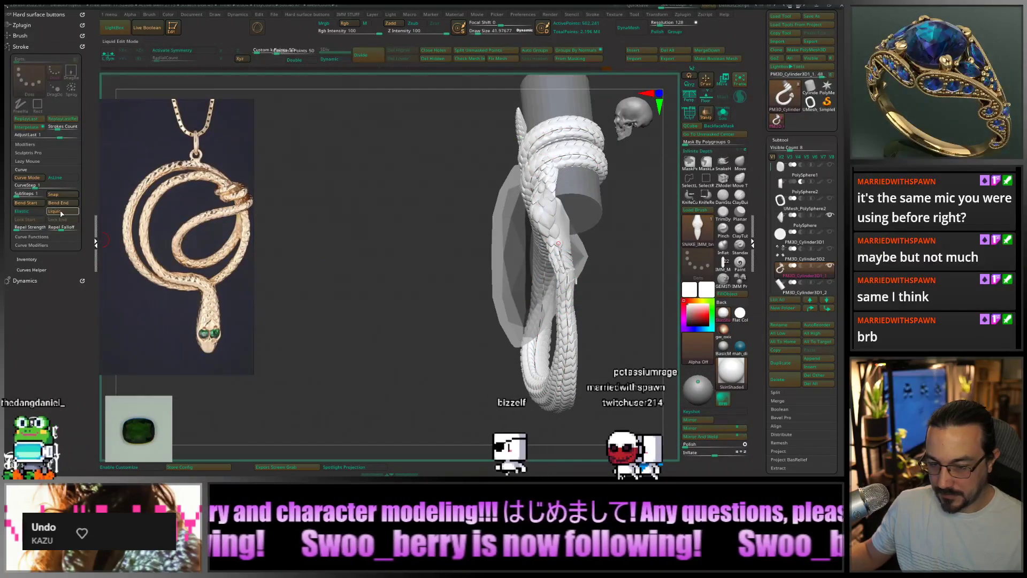
pyautogui.press('space')
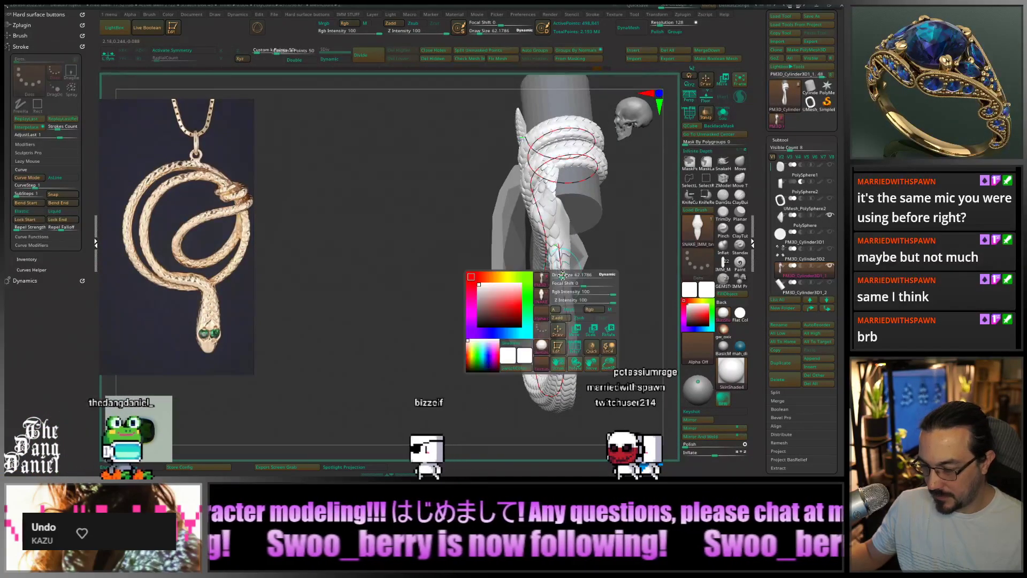
pyautogui.moveTo(561, 277); pyautogui.dragTo(568, 277)
pyautogui.click(564, 249)
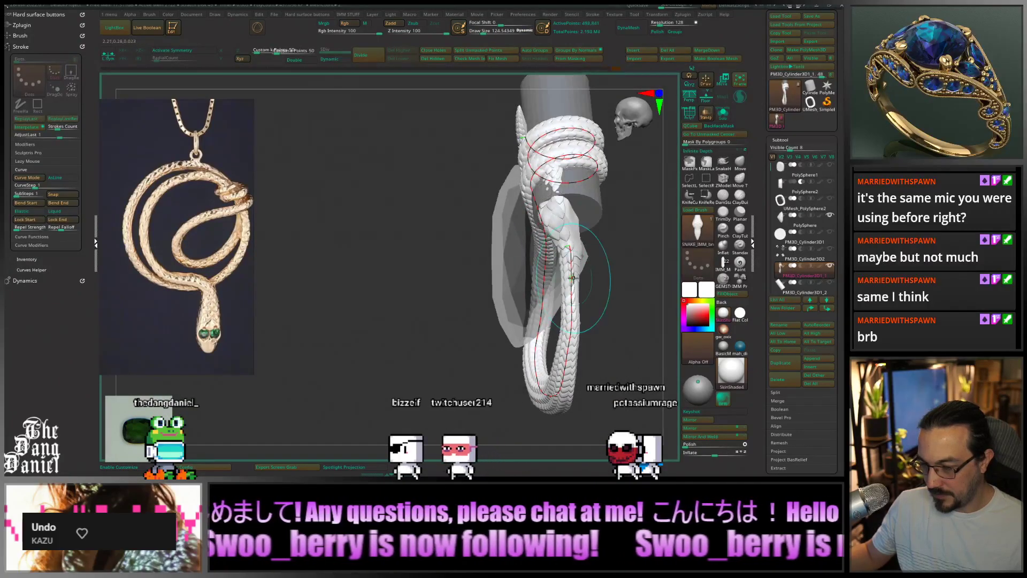
# Regenerate the snake mesh and bend its lower arm to the right in front view
pyautogui.moveTo(554, 289); pyautogui.dragTo(430, 261, button='right')
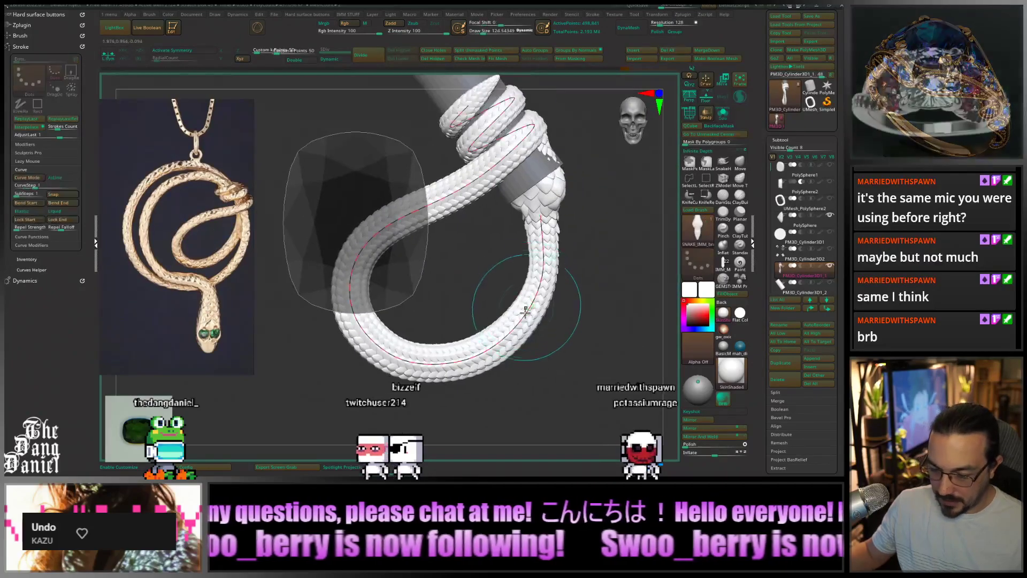
pyautogui.moveTo(541, 216)
pyautogui.mouseDown(button='right')
pyautogui.moveTo(450, 280)
pyautogui.moveTo(499, 254)
pyautogui.mouseUp(button='right')
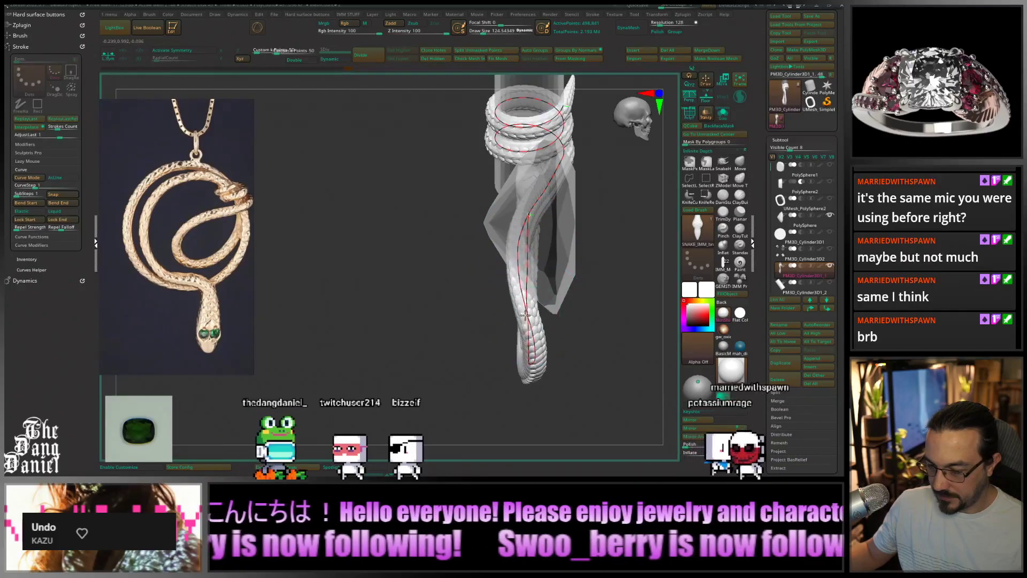
pyautogui.moveTo(514, 316); pyautogui.dragTo(460, 346, button='right')
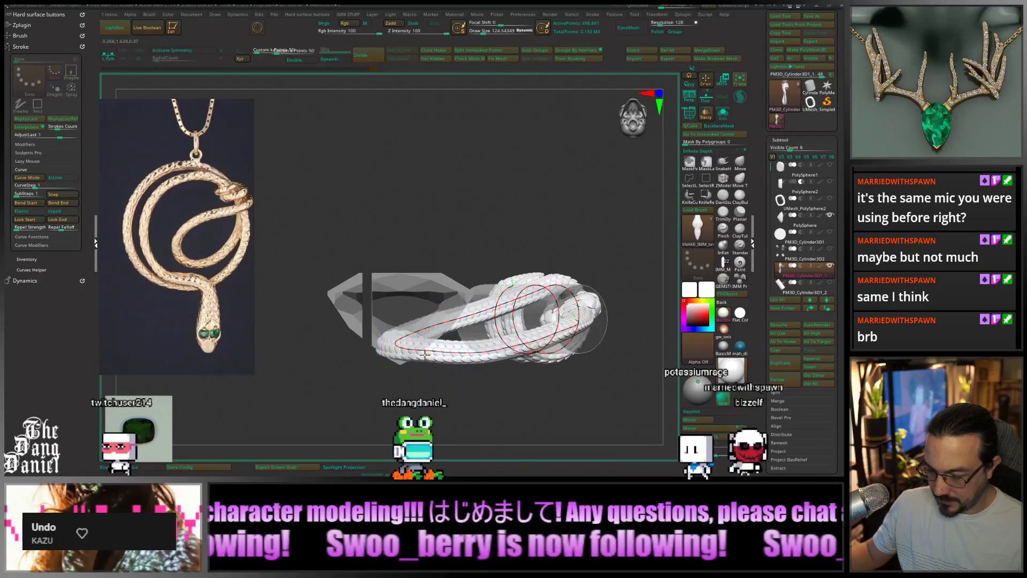
pyautogui.click(446, 354)
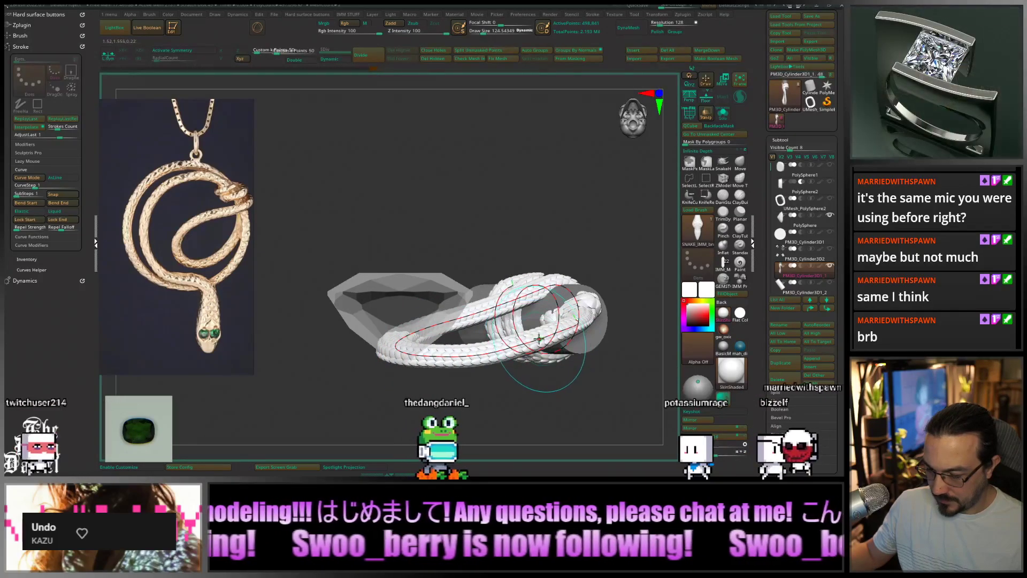
pyautogui.moveTo(556, 321); pyautogui.dragTo(489, 305, button='right')
pyautogui.moveTo(503, 343); pyautogui.dragTo(507, 342)
# Toggle subdivision levels, enlarge the brush, and bend the body near the head end
pyautogui.press('d')
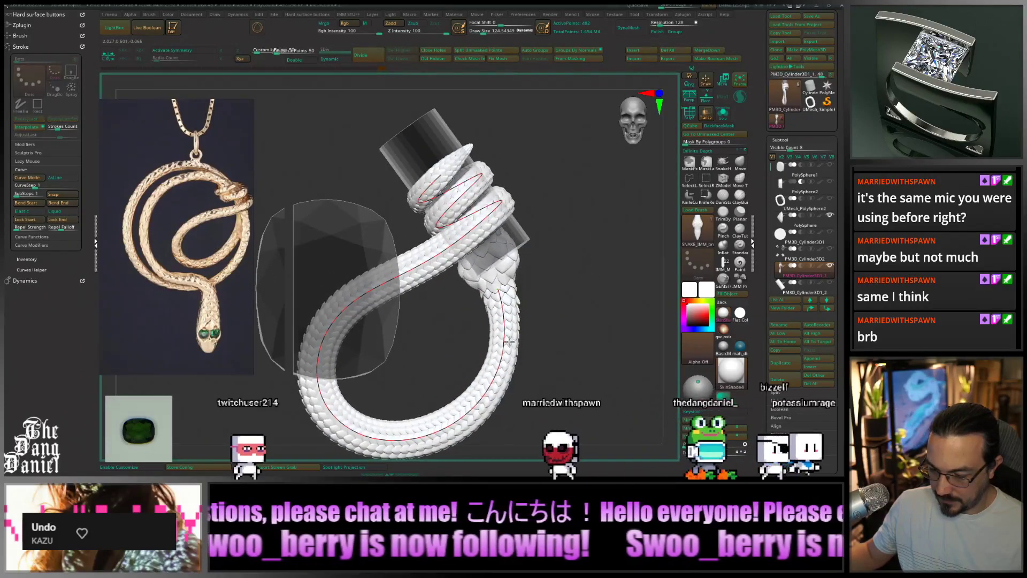
pyautogui.press('d')
pyautogui.press(']')
pyautogui.press(']')
pyautogui.press(']')
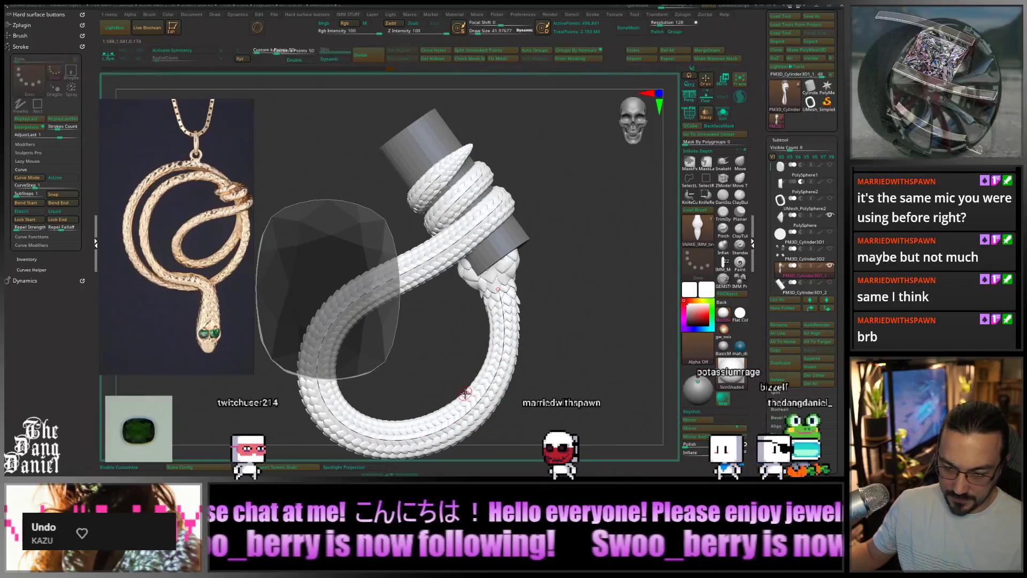
pyautogui.hotkey('shift', 'd')
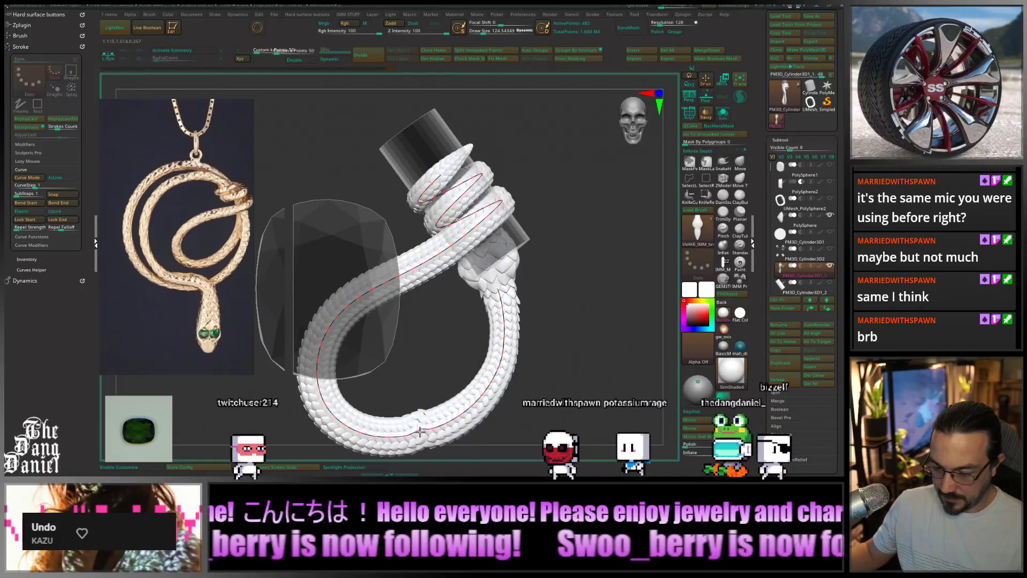
pyautogui.press('d')
pyautogui.moveTo(503, 351); pyautogui.dragTo(509, 346)
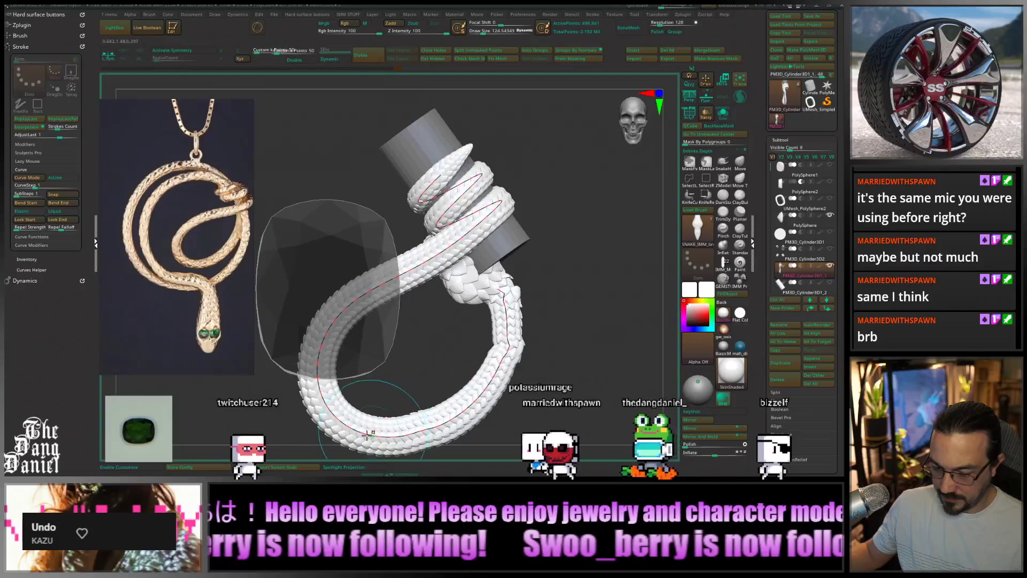
# Raise the snake curve's head end and push its right side outward around the gem
pyautogui.hotkey('shift', 'd')
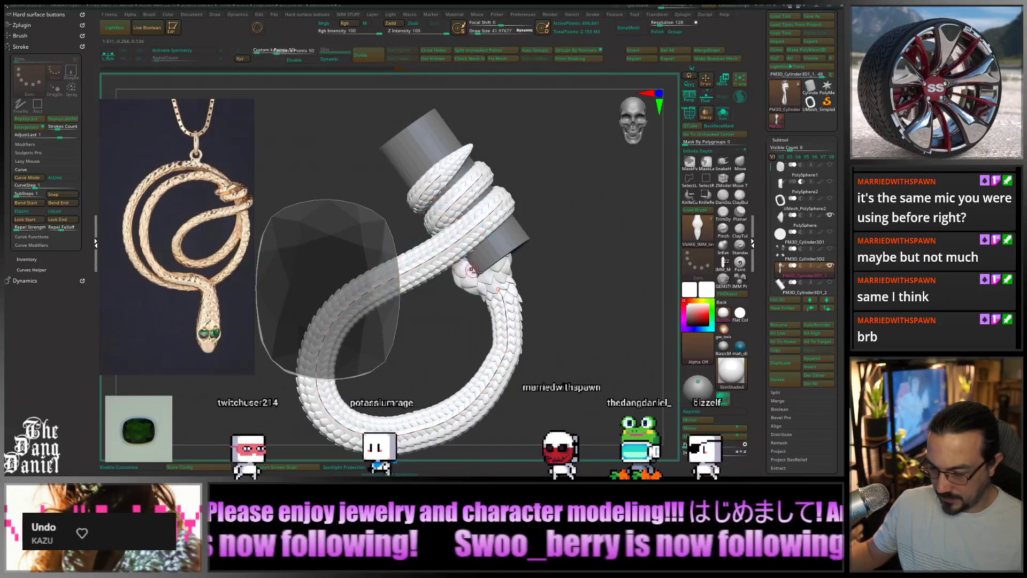
pyautogui.press(']')
pyautogui.moveTo(498, 289); pyautogui.dragTo(498, 279)
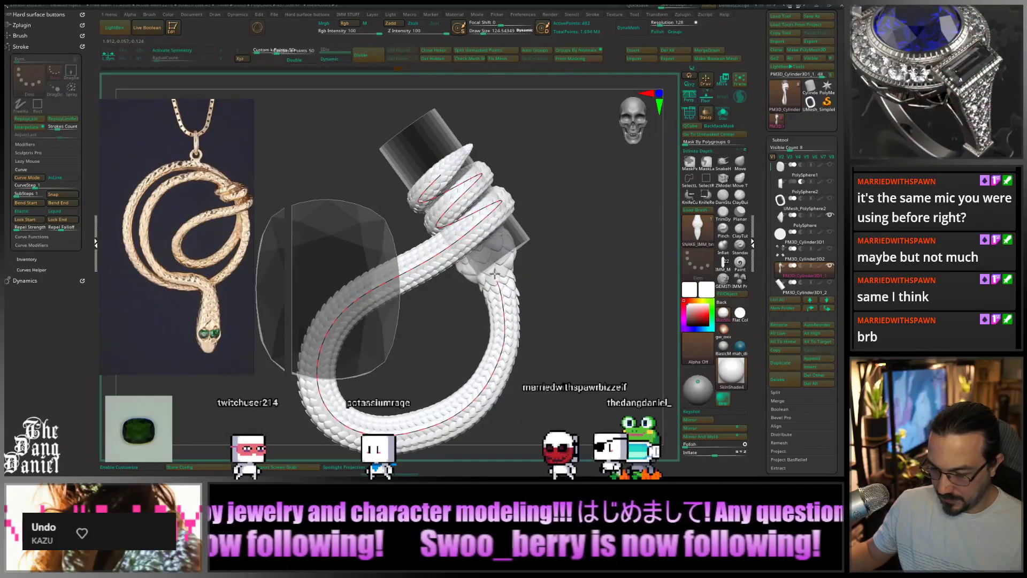
pyautogui.moveTo(536, 307); pyautogui.dragTo(515, 283)
pyautogui.moveTo(525, 343); pyautogui.dragTo(539, 317)
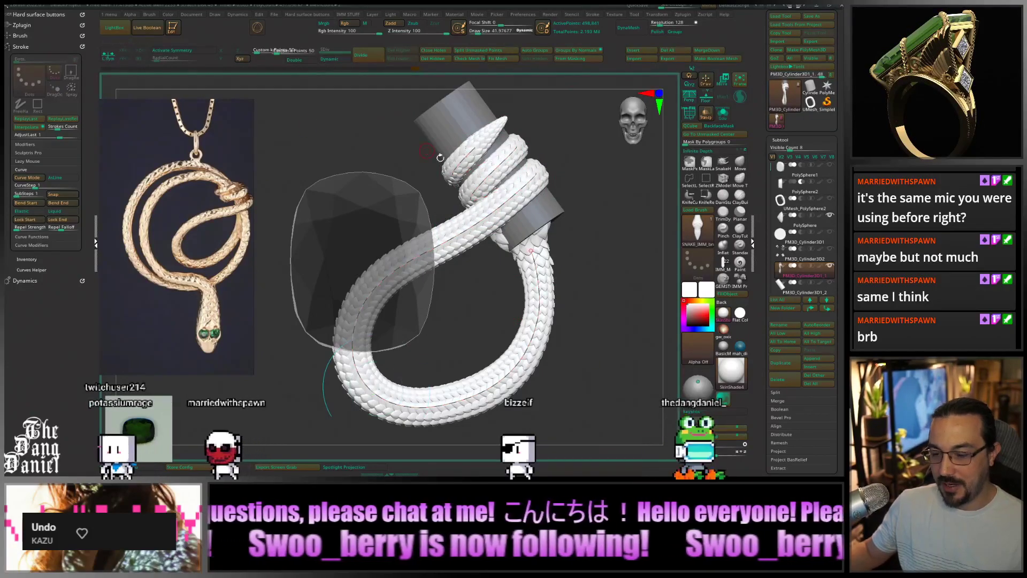
pyautogui.keyDown('ctrl'); pyautogui.moveTo(440, 156); pyautogui.dragTo(401, 214, button='right'); pyautogui.keyUp('ctrl')
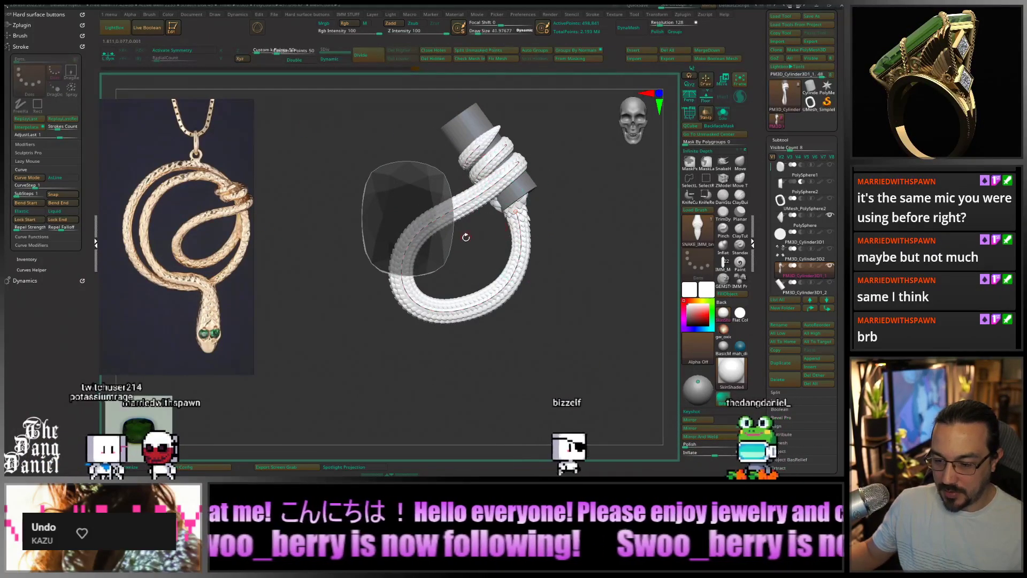
pyautogui.keyDown('alt'); pyautogui.moveTo(466, 237); pyautogui.dragTo(515, 273, button='right'); pyautogui.keyUp('alt')
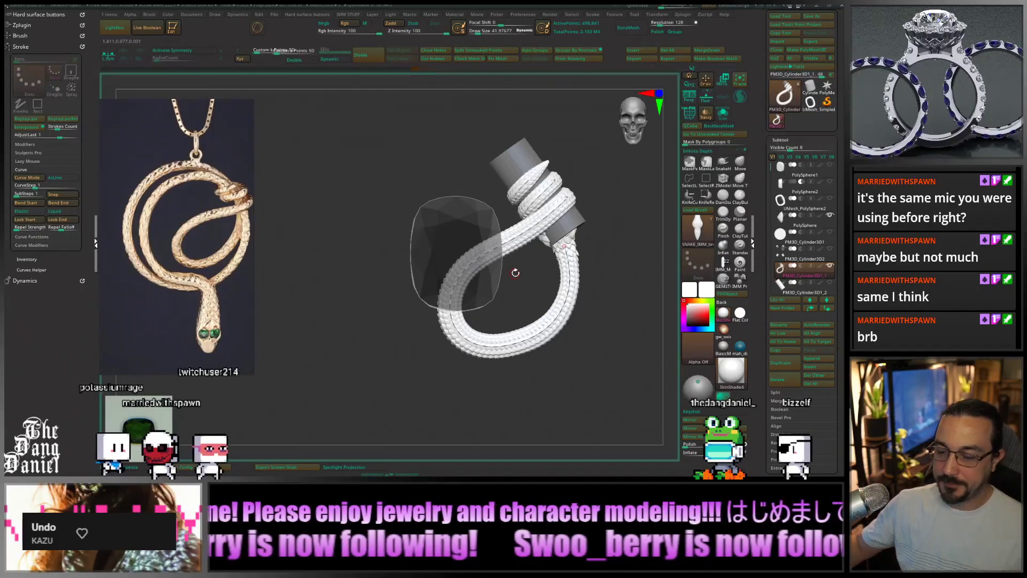
# With the snake active, use KnifeCurve to slice across its neck below the cylinder
pyautogui.keyDown('ctrl'); pyautogui.moveTo(607, 248); pyautogui.dragTo(574, 221, button='right'); pyautogui.keyUp('ctrl')
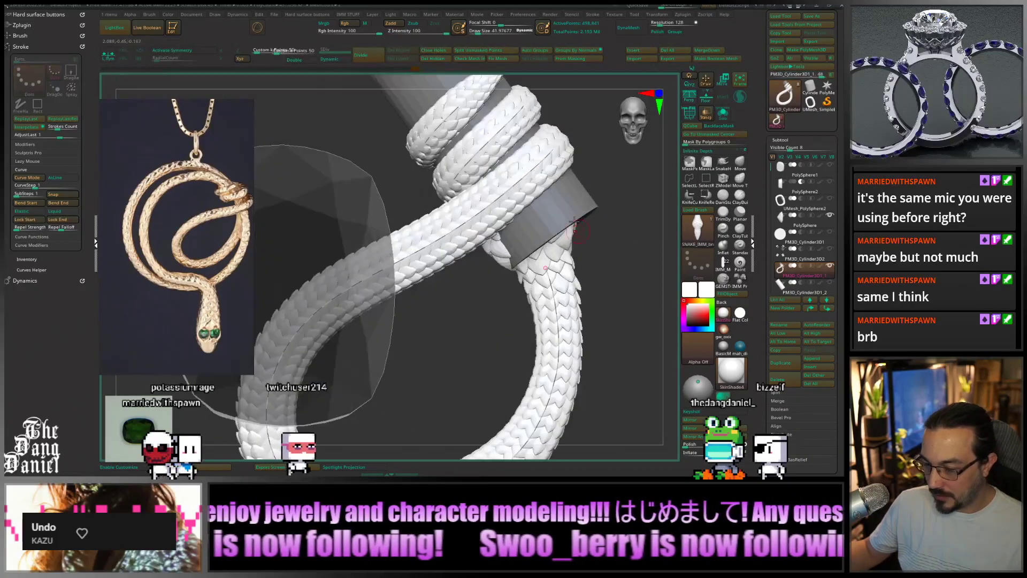
pyautogui.click(469, 51)
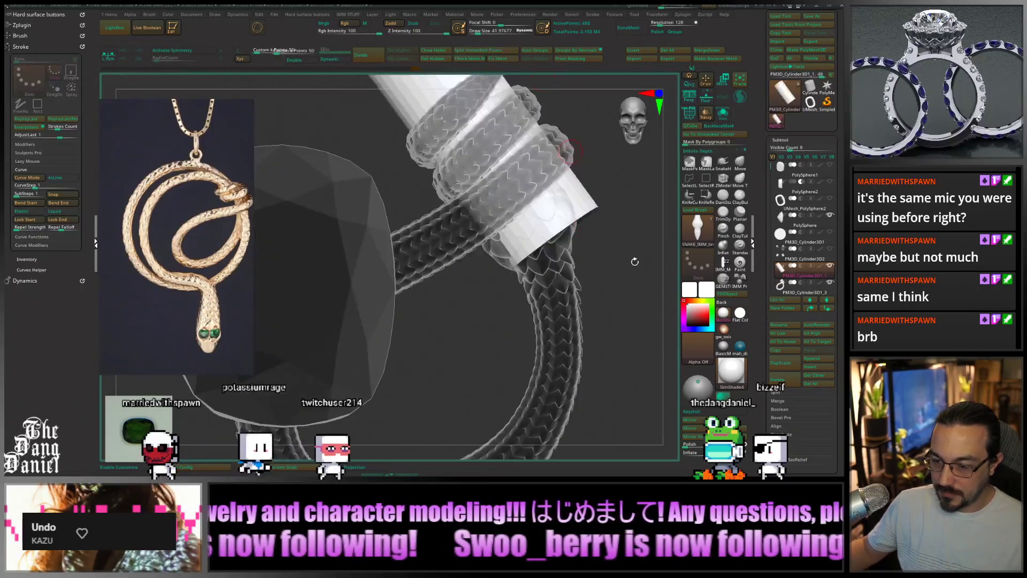
pyautogui.keyDown('alt'); pyautogui.click(557, 345); pyautogui.keyUp('alt')
pyautogui.moveTo(557, 345); pyautogui.dragTo(517, 269, button='right')
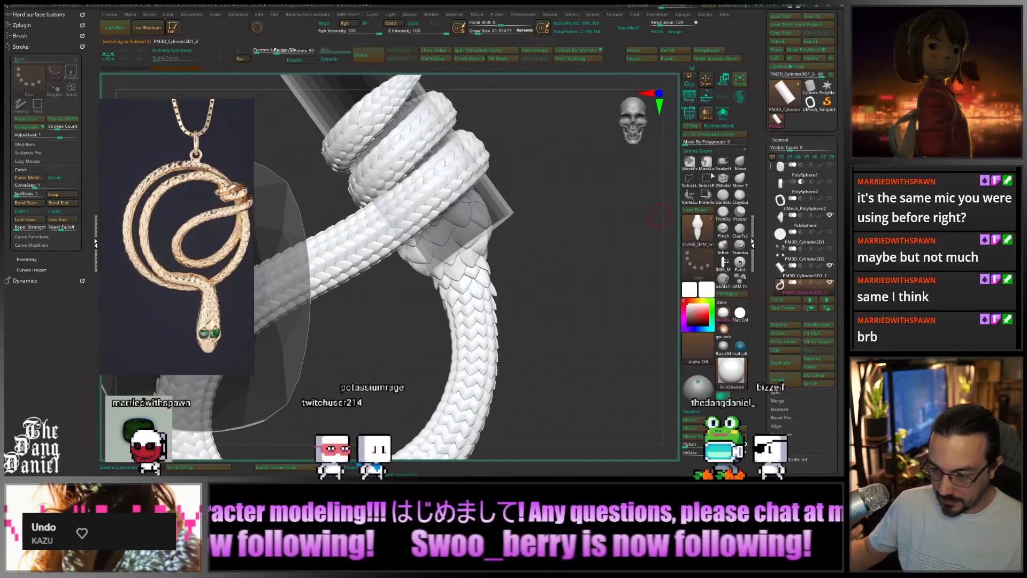
pyautogui.click(689, 198)
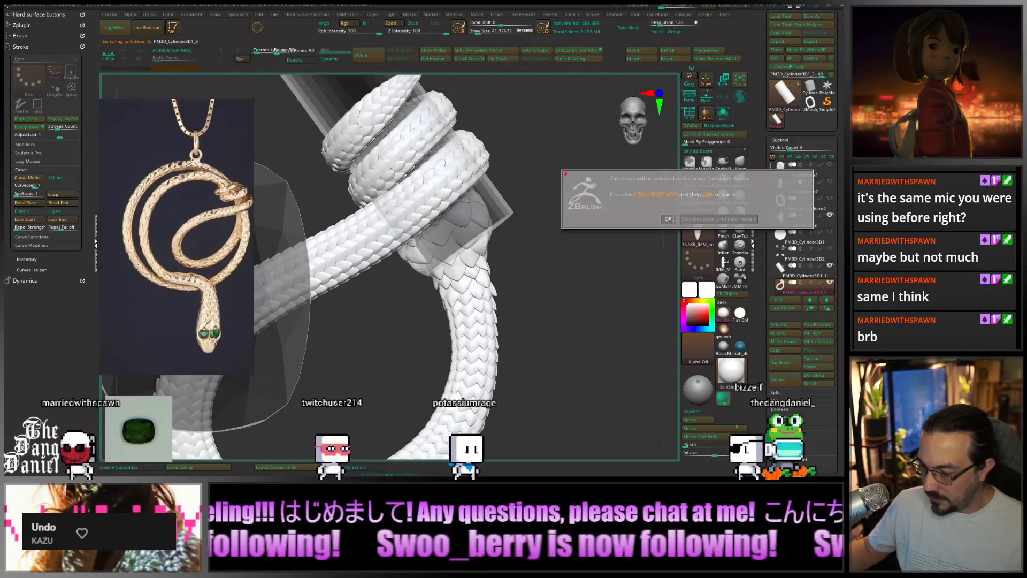
pyautogui.click(667, 219)
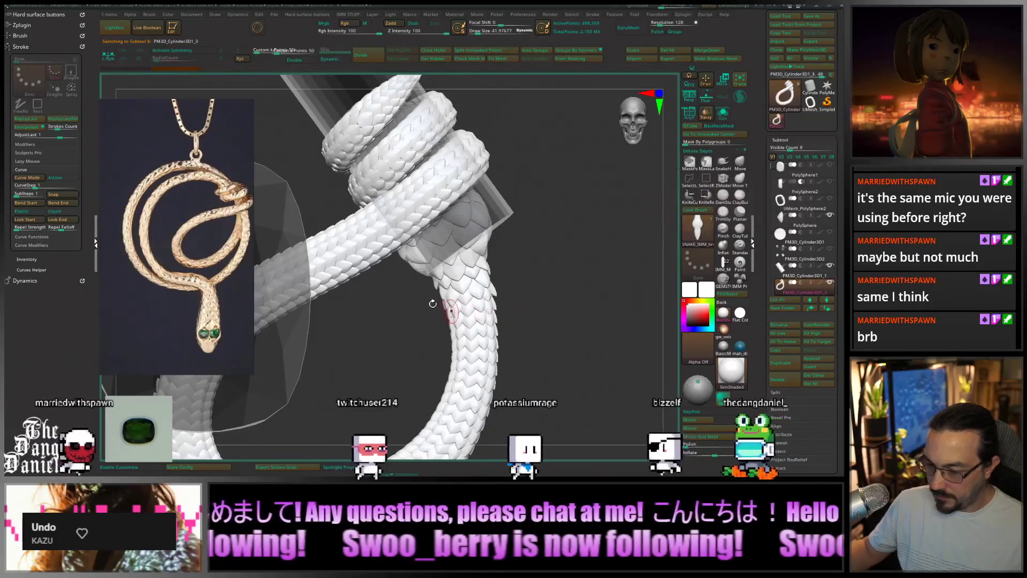
pyautogui.keyDown('ctrl'); pyautogui.keyDown('shift'); pyautogui.moveTo(405, 297); pyautogui.dragTo(557, 257); pyautogui.keyUp('shift'); pyautogui.keyUp('ctrl')
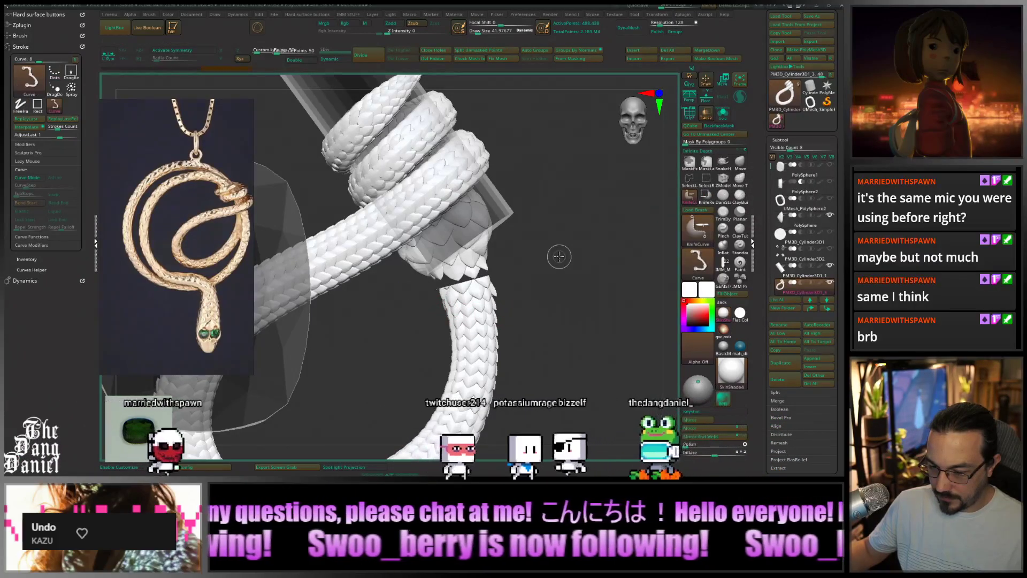
# Inspect the neck cut and turn on PolyF polygroup colours with Shift+F
pyautogui.keyDown('alt'); pyautogui.moveTo(526, 318); pyautogui.dragTo(465, 226); pyautogui.keyUp('alt')
pyautogui.scroll(4, 466, 225)
pyautogui.scroll(-6, 468, 227)
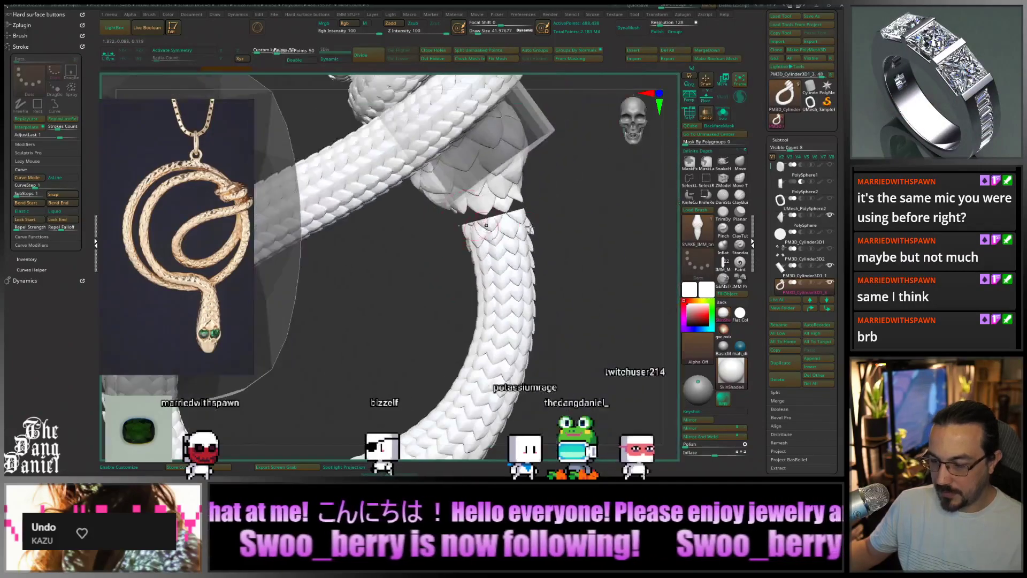
pyautogui.moveTo(565, 284); pyautogui.dragTo(493, 274)
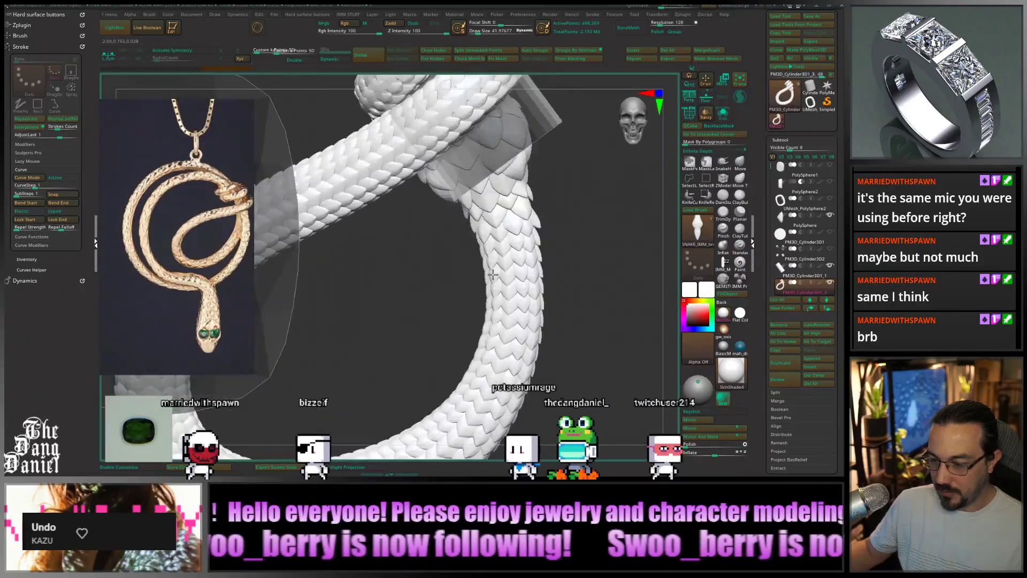
pyautogui.scroll(-5, 519, 283)
pyautogui.scroll(5, 515, 241)
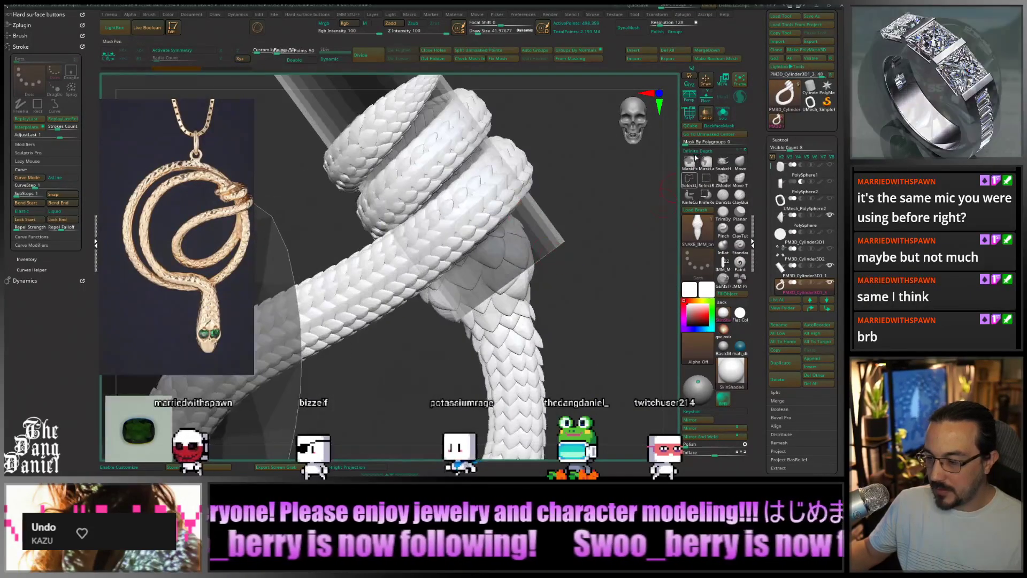
pyautogui.hotkey('shift', 'f')
# Isolate one snake polygroup, invert visibility to show the coils, and frame the model
pyautogui.moveTo(558, 364); pyautogui.dragTo(537, 280)
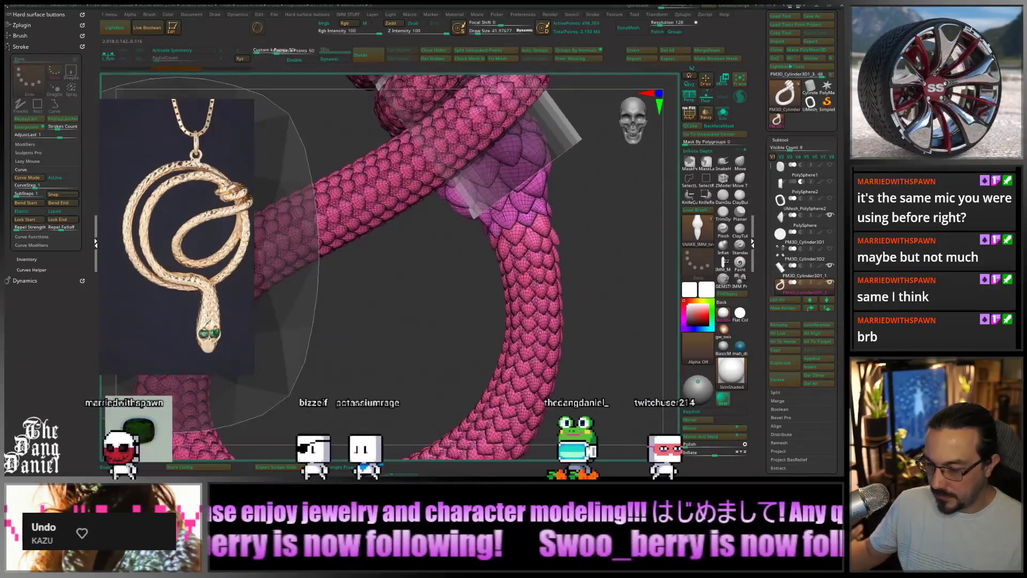
pyautogui.moveTo(469, 301); pyautogui.dragTo(610, 265)
pyautogui.keyDown('ctrl'); pyautogui.keyDown('shift'); pyautogui.click(537, 241); pyautogui.keyUp('shift'); pyautogui.keyUp('ctrl')
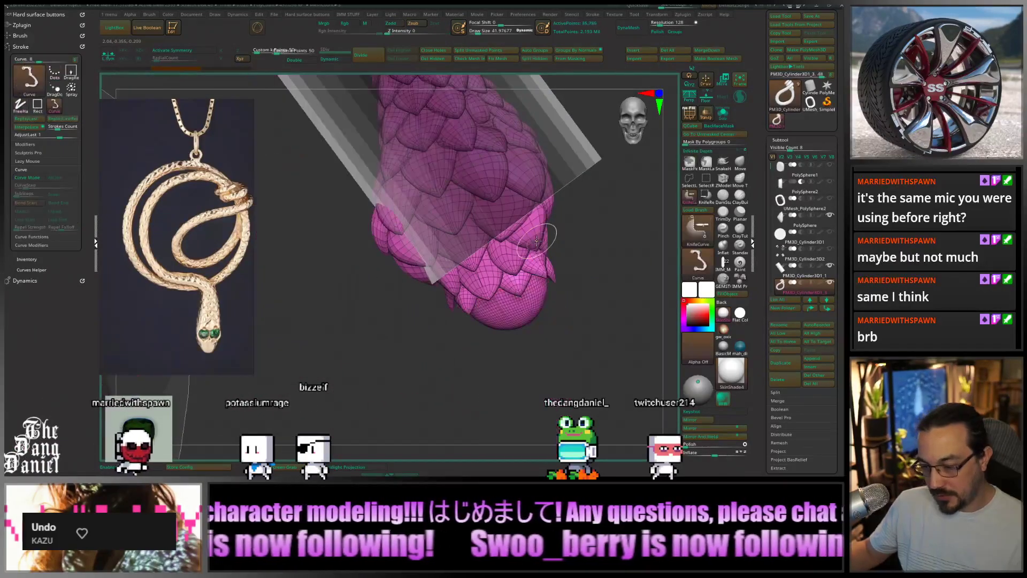
pyautogui.keyDown('ctrl'); pyautogui.keyDown('shift'); pyautogui.click(537, 241); pyautogui.keyUp('shift'); pyautogui.keyUp('ctrl')
pyautogui.keyDown('alt'); pyautogui.moveTo(507, 239); pyautogui.dragTo(519, 148); pyautogui.keyUp('alt')
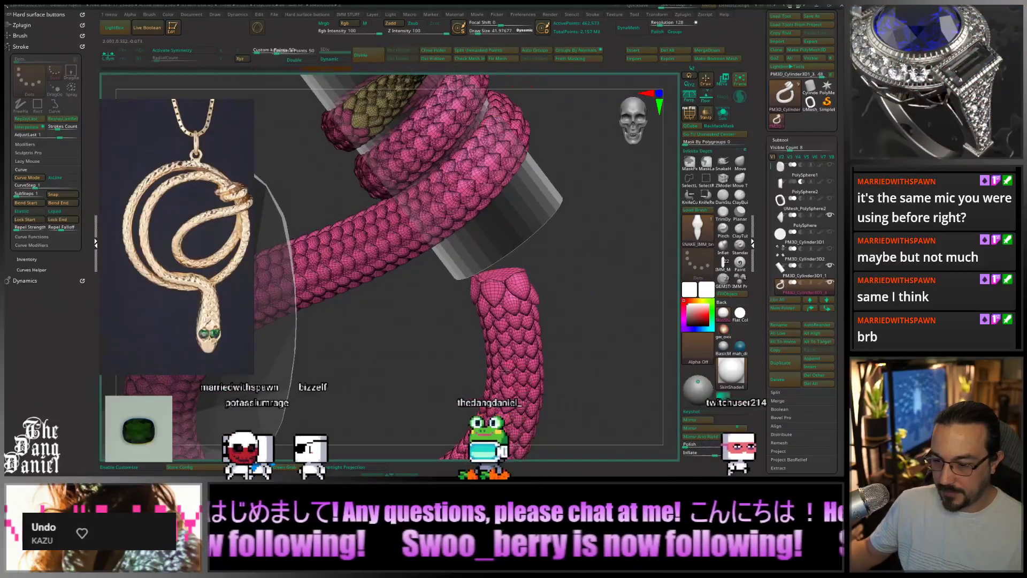
pyautogui.moveTo(503, 370); pyautogui.dragTo(599, 404)
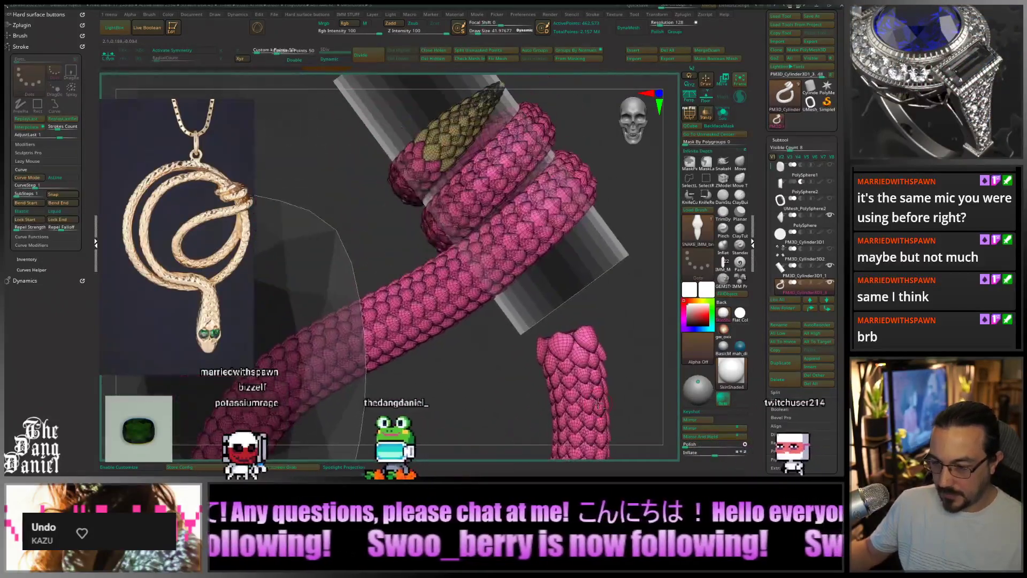
pyautogui.press('f')
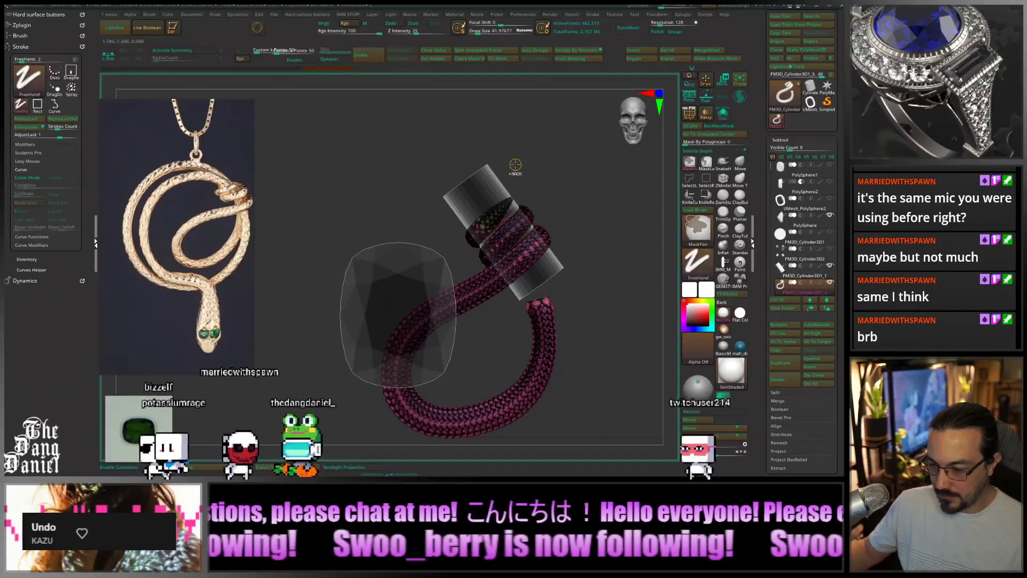
pyautogui.click(707, 166)
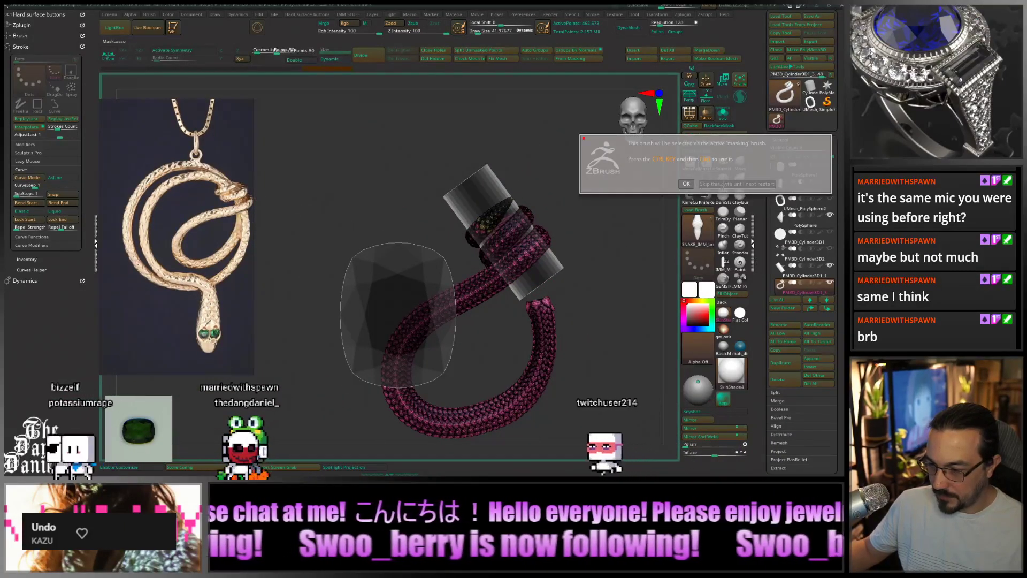
pyautogui.click(722, 185)
pyautogui.moveTo(525, 148)
pyautogui.mouseDown()
pyautogui.moveTo(514, 216)
pyautogui.moveTo(509, 168)
pyautogui.moveTo(574, 226)
pyautogui.mouseUp()
pyautogui.moveTo(527, 291)
pyautogui.keyDown('ctrl'); pyautogui.mouseDown()
pyautogui.moveTo(383, 172)
pyautogui.moveTo(455, 129)
pyautogui.mouseUp(); pyautogui.keyUp('ctrl')
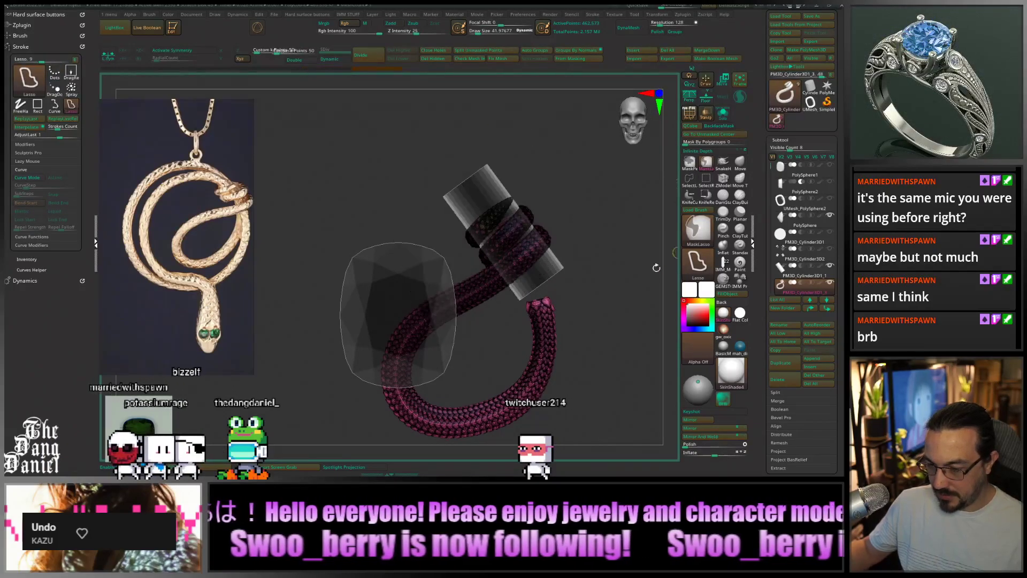
pyautogui.moveTo(564, 326)
pyautogui.keyDown('alt'); pyautogui.mouseDown()
pyautogui.moveTo(516, 272)
pyautogui.moveTo(585, 248)
pyautogui.mouseUp(); pyautogui.keyUp('alt')
pyautogui.click(738, 163)
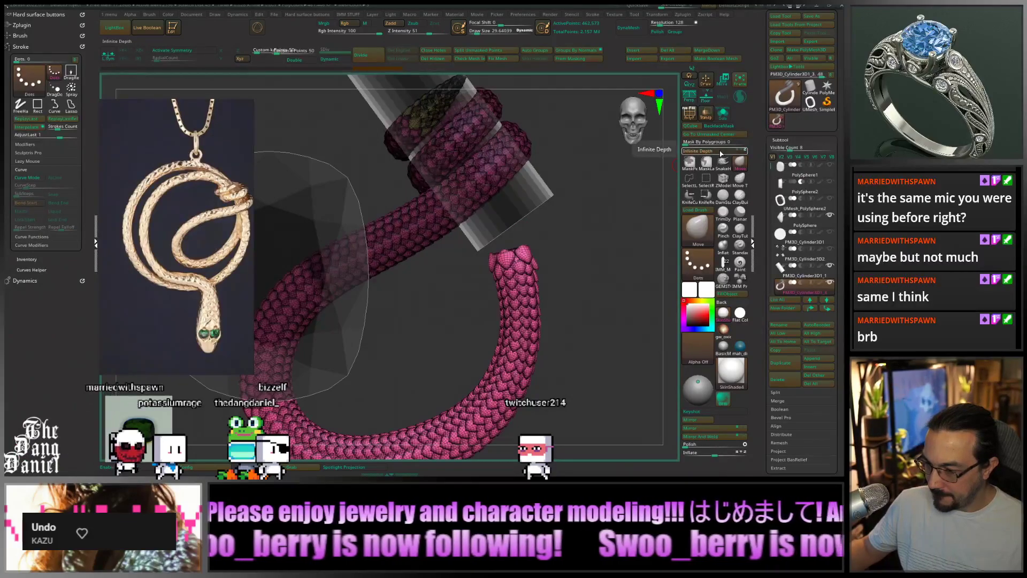
pyautogui.press('space')
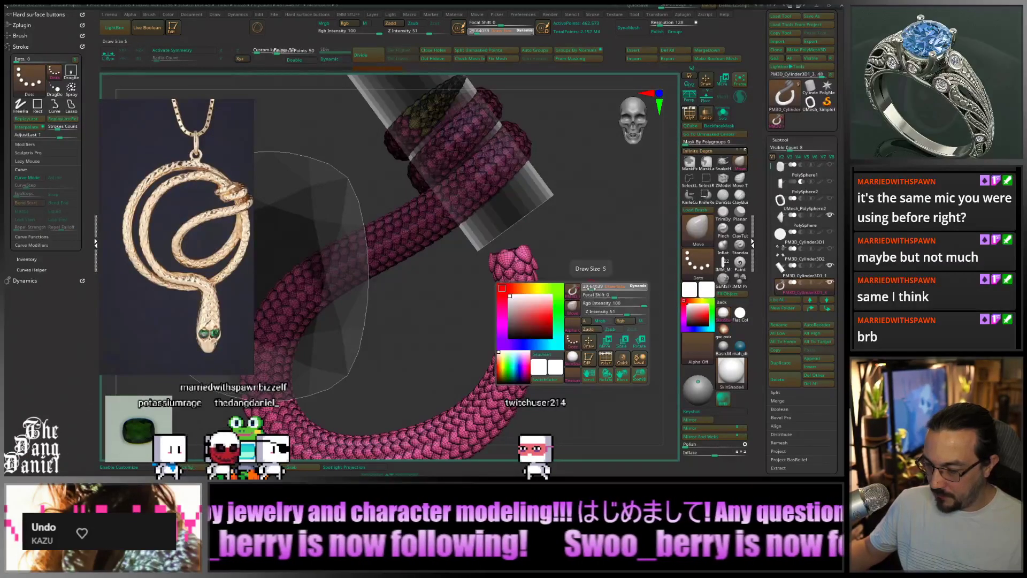
pyautogui.moveTo(583, 288); pyautogui.dragTo(610, 289)
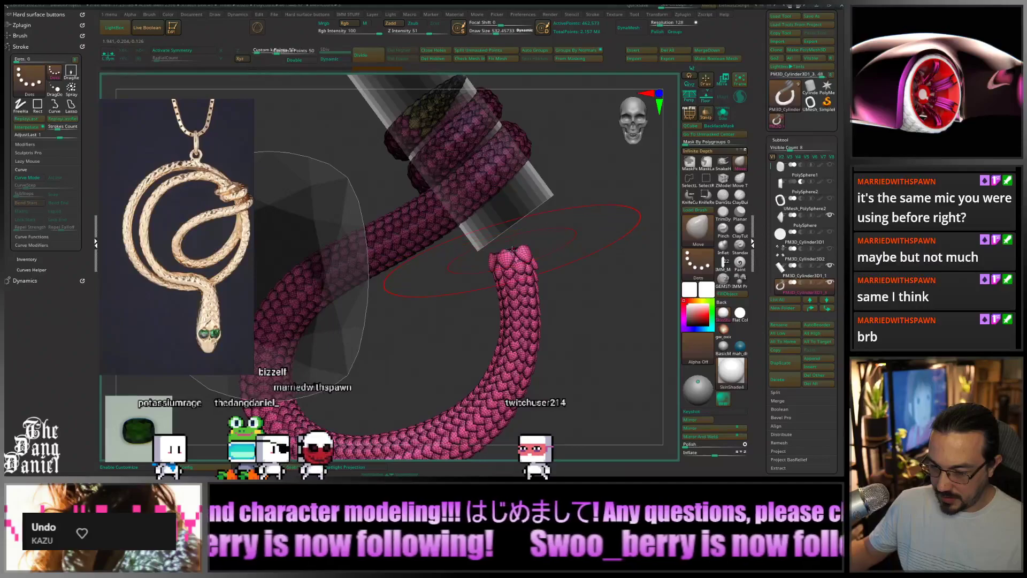
pyautogui.moveTo(511, 249); pyautogui.dragTo(511, 231)
pyautogui.moveTo(520, 315); pyautogui.dragTo(520, 309)
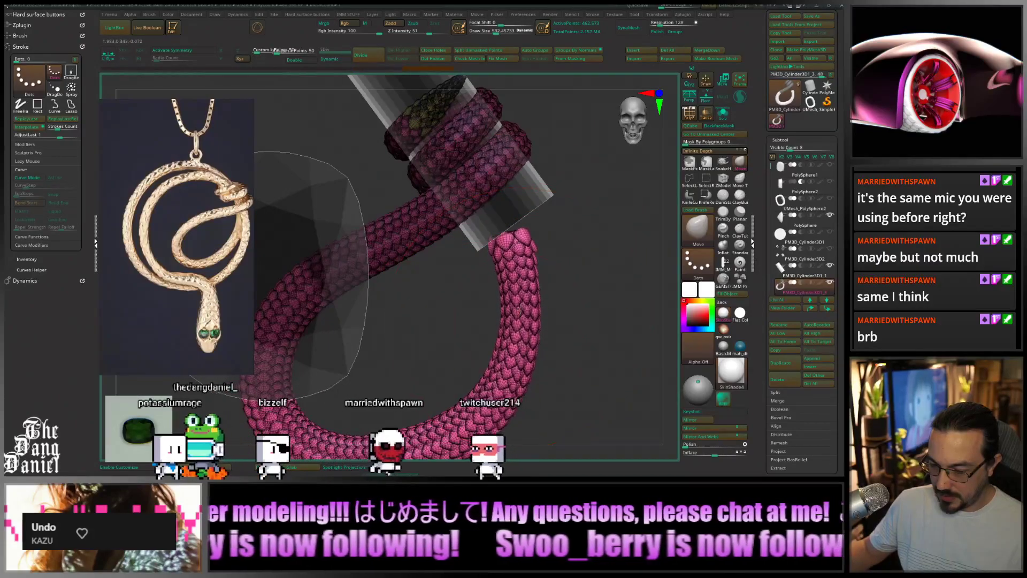
pyautogui.moveTo(524, 244); pyautogui.dragTo(521, 232)
pyautogui.moveTo(517, 329); pyautogui.dragTo(519, 325)
pyautogui.moveTo(507, 386); pyautogui.dragTo(509, 383)
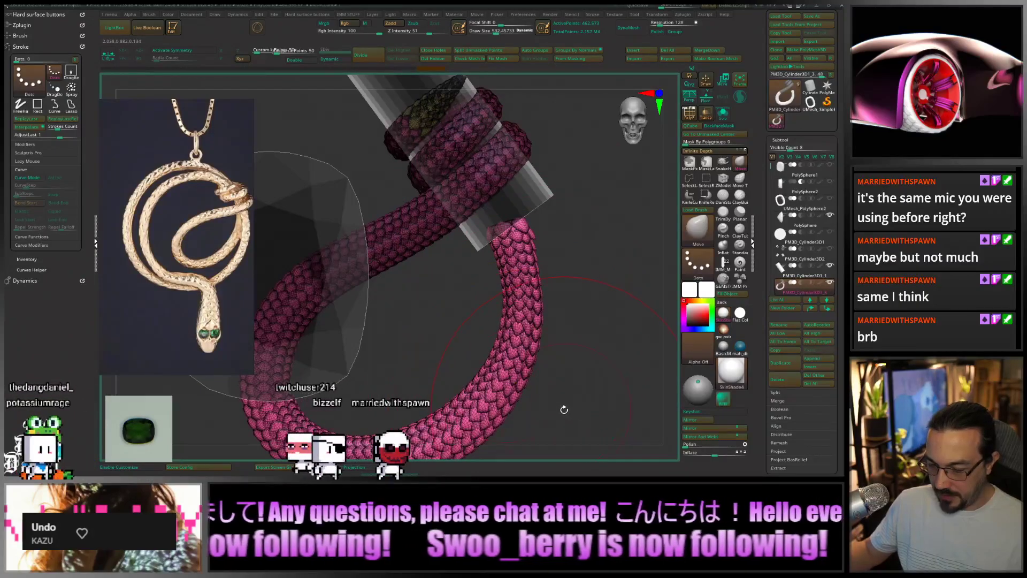
pyautogui.moveTo(564, 409); pyautogui.dragTo(408, 350)
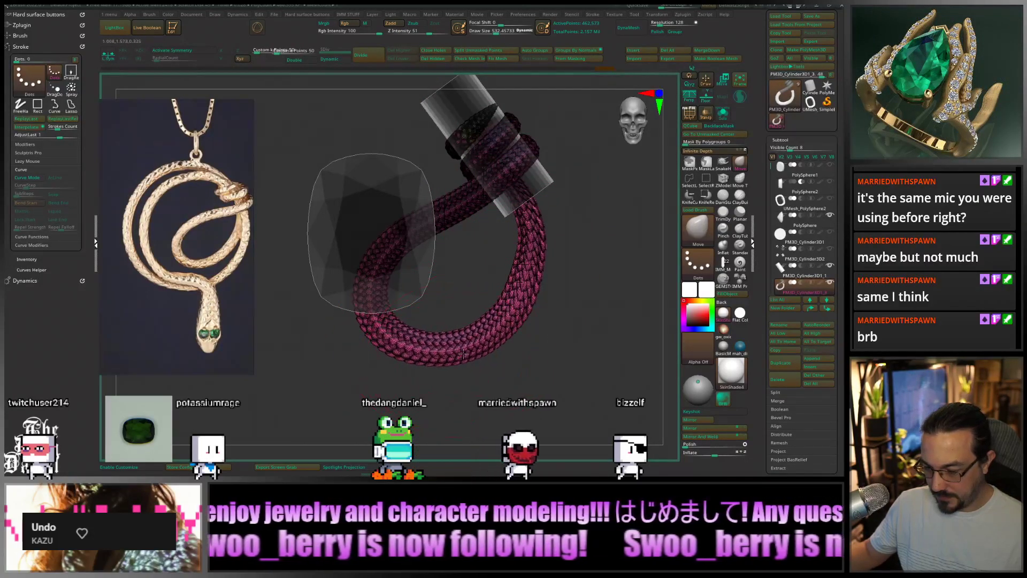
pyautogui.keyDown('ctrl'); pyautogui.moveTo(530, 289); pyautogui.dragTo(497, 259, button='right'); pyautogui.keyUp('ctrl')
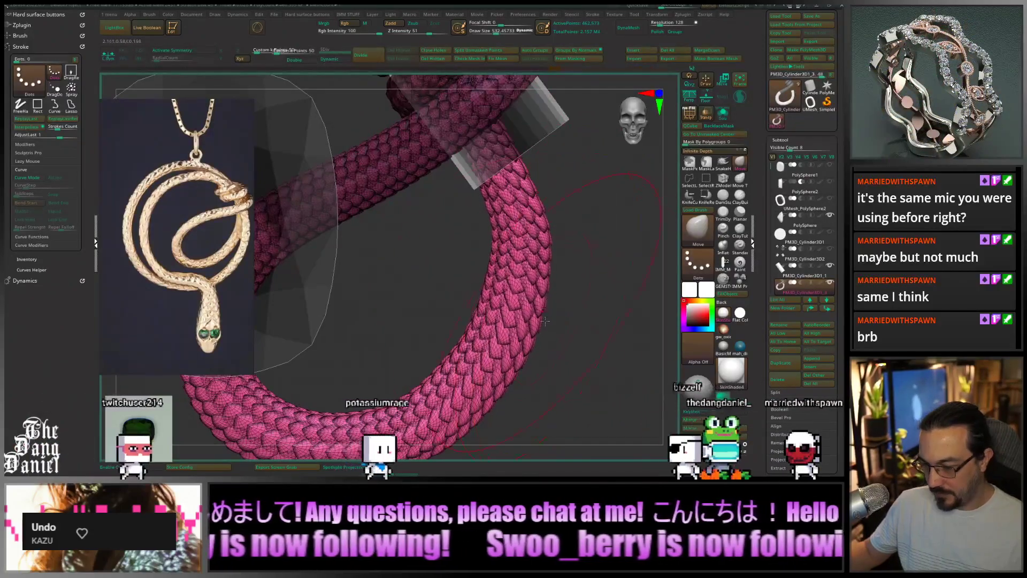
pyautogui.press('space')
pyautogui.moveTo(537, 338); pyautogui.dragTo(524, 338)
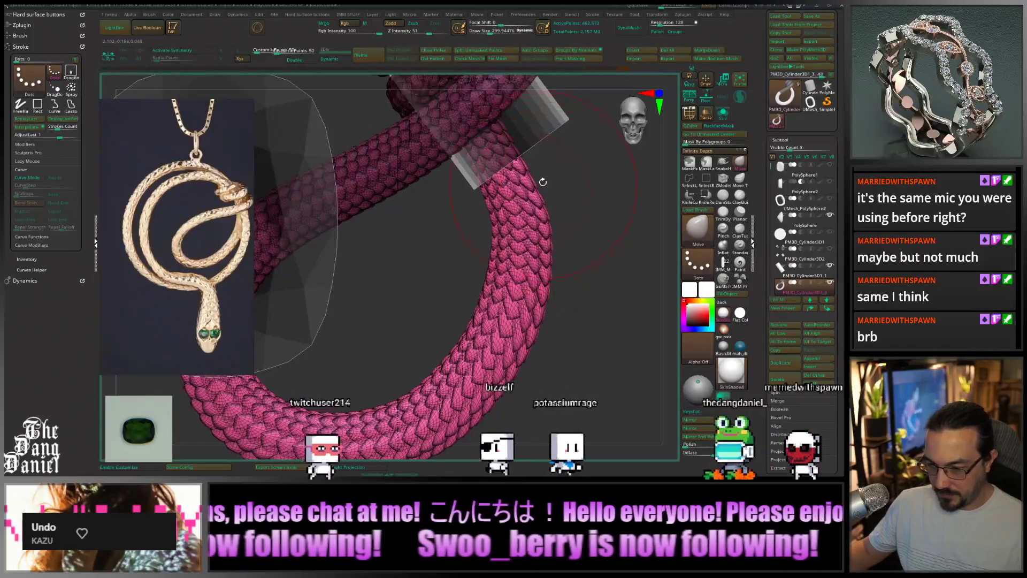
pyautogui.moveTo(543, 181); pyautogui.dragTo(539, 179)
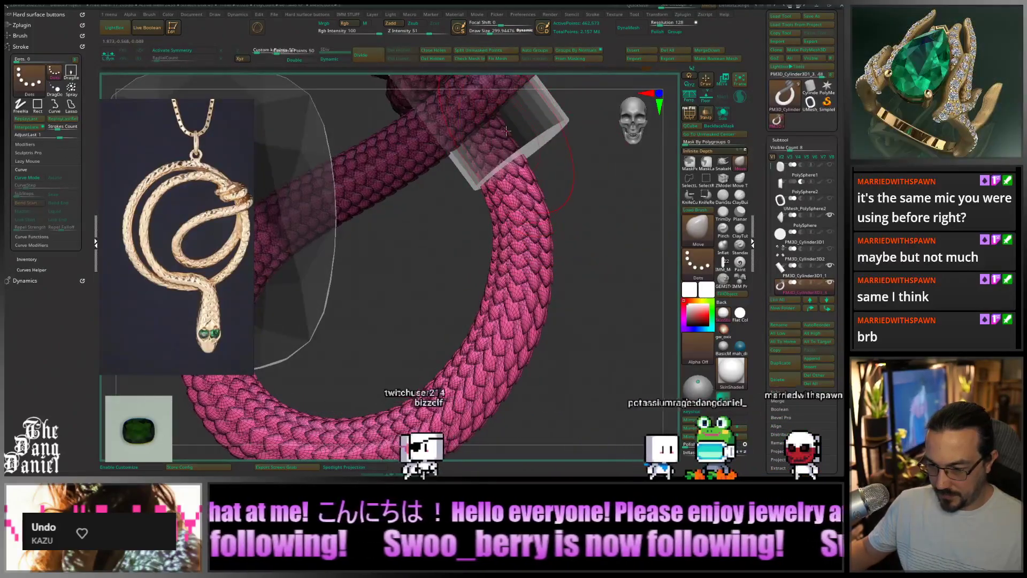
pyautogui.moveTo(495, 286); pyautogui.dragTo(498, 292, button='right')
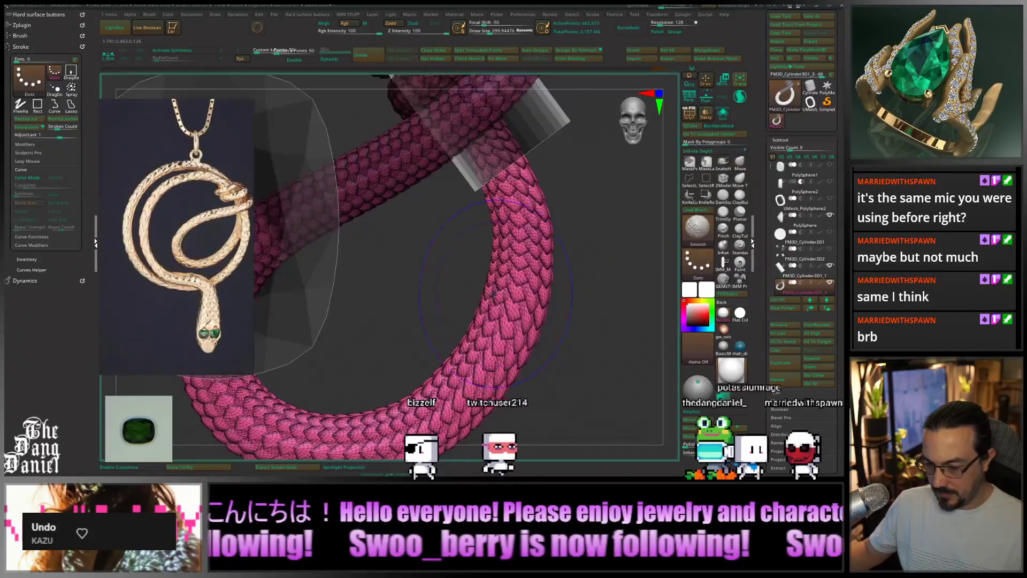
pyautogui.moveTo(497, 293); pyautogui.dragTo(488, 299)
pyautogui.hotkey('ctrl', 'z')
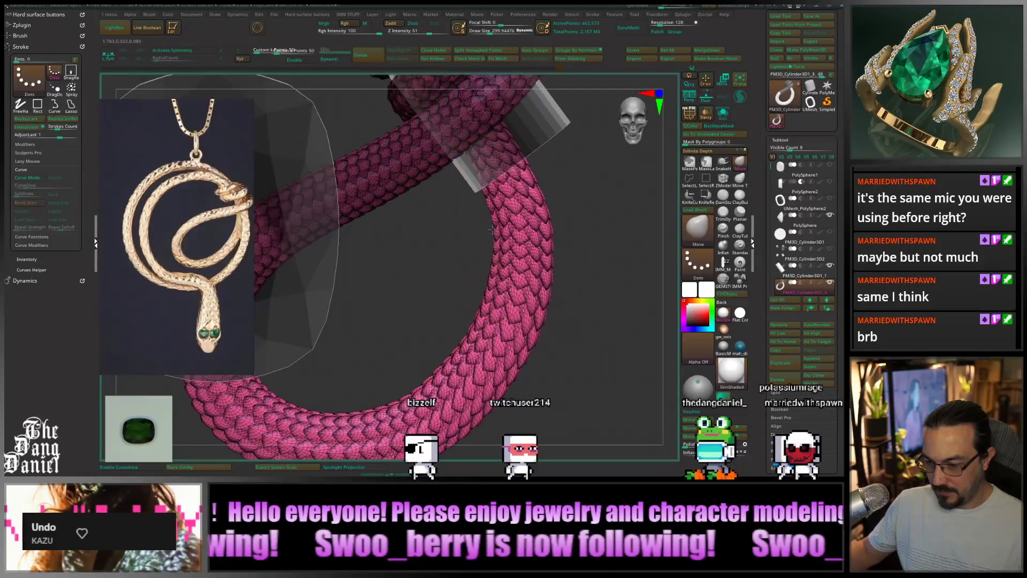
pyautogui.hotkey('ctrl', 'z')
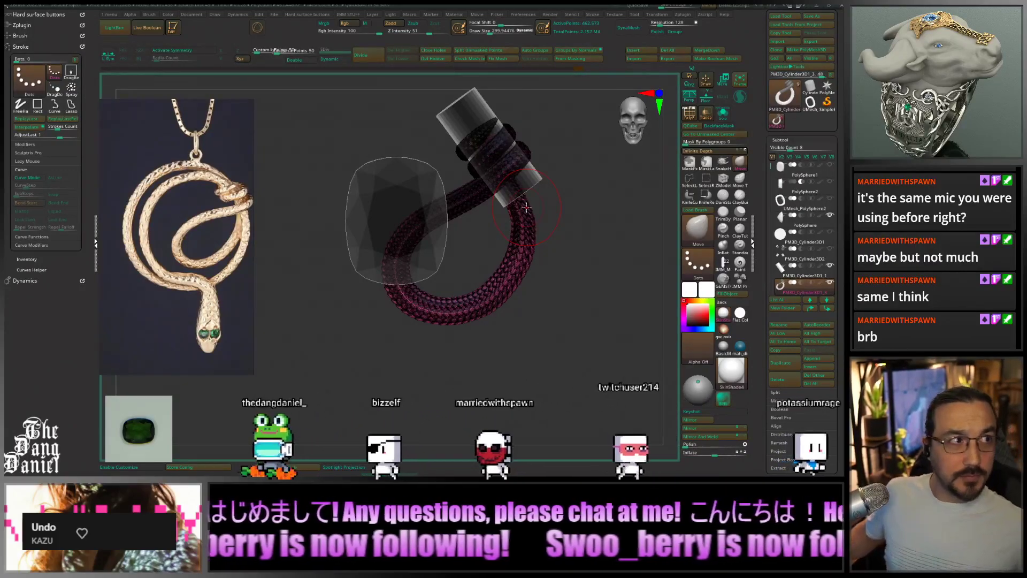
# Turn off Transp so the gem and snake render solid, then inspect the tail end
pyautogui.keyDown('ctrl'); pyautogui.moveTo(425, 287); pyautogui.dragTo(518, 230, button='right'); pyautogui.keyUp('ctrl')
pyautogui.click(706, 113)
pyautogui.keyDown('alt'); pyautogui.moveTo(530, 362); pyautogui.dragTo(646, 362, button='right'); pyautogui.keyUp('alt')
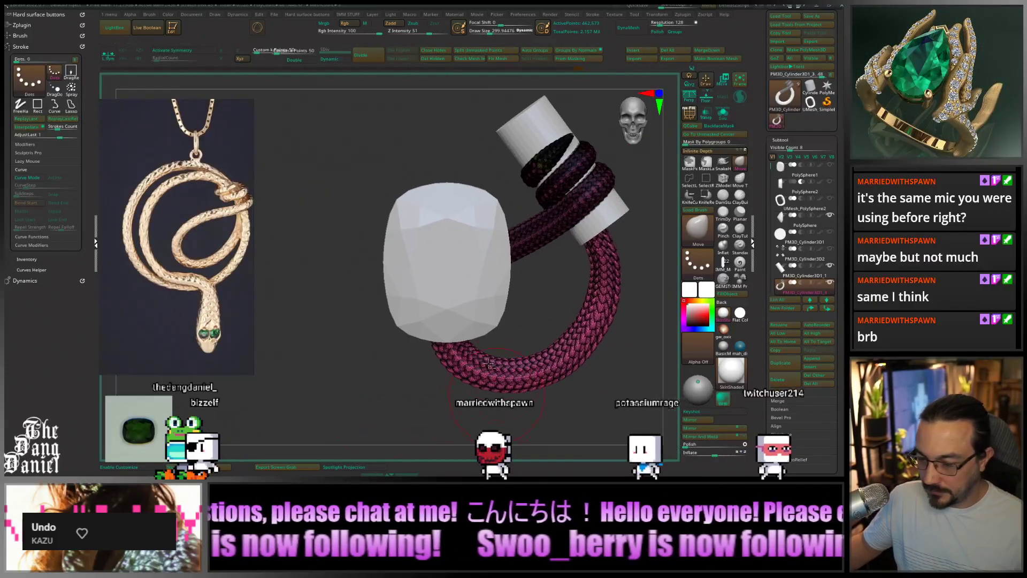
pyautogui.scroll(3, 468, 298)
pyautogui.scroll(-3, 470, 299)
pyautogui.moveTo(486, 299); pyautogui.dragTo(508, 336)
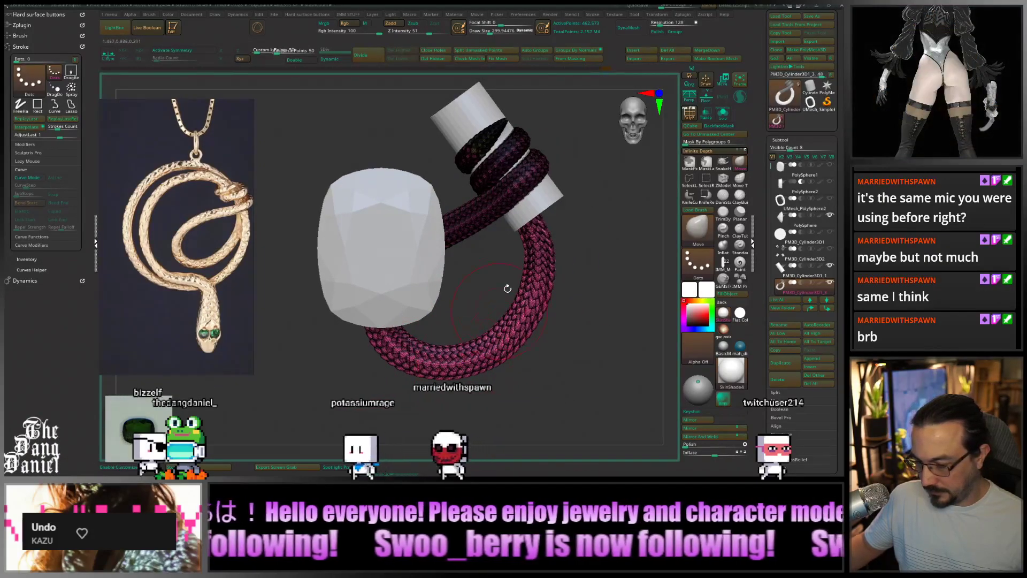
pyautogui.keyDown('ctrl'); pyautogui.moveTo(538, 202); pyautogui.dragTo(581, 201, button='right'); pyautogui.keyUp('ctrl')
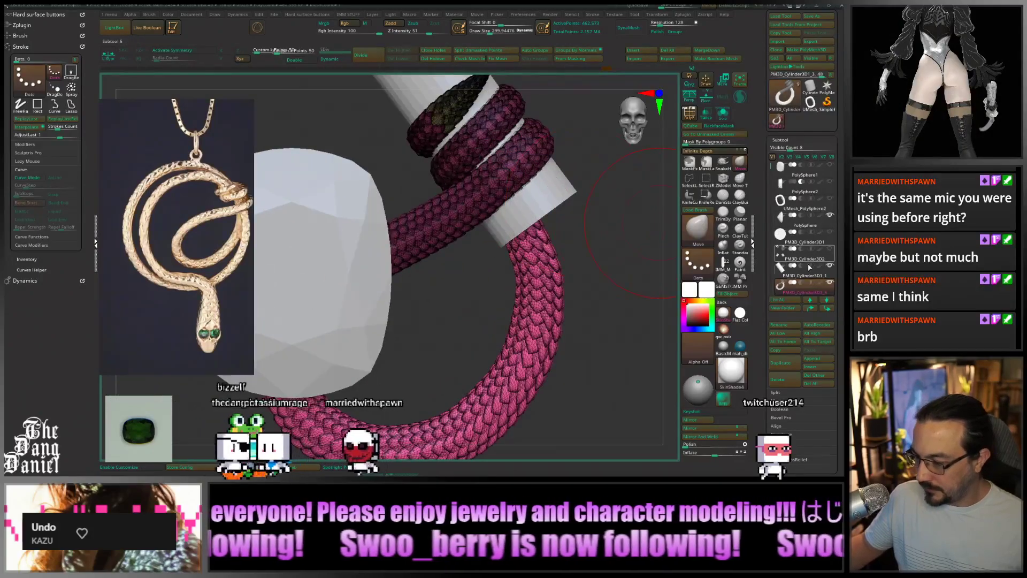
pyautogui.moveTo(630, 220); pyautogui.dragTo(565, 324)
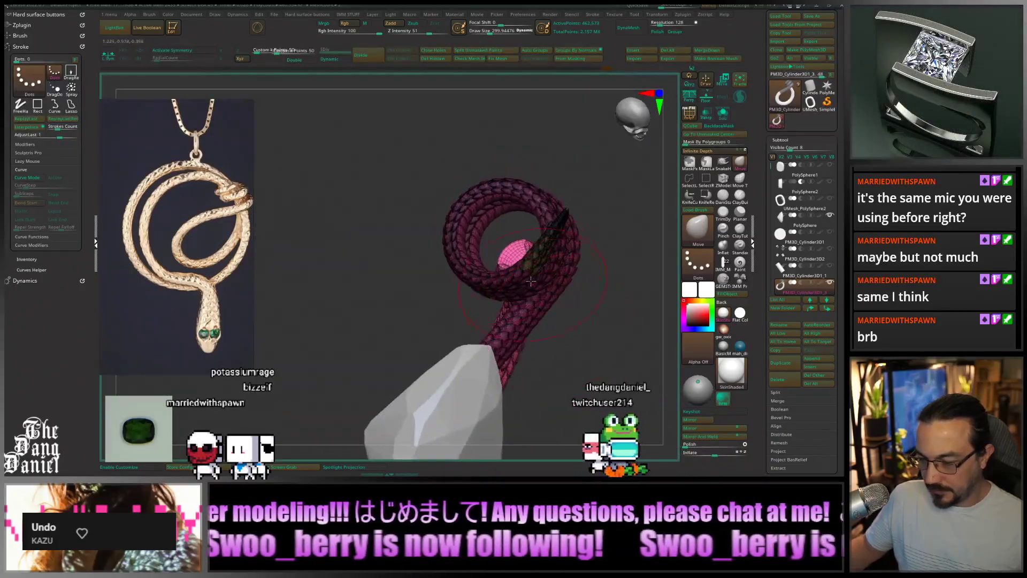
pyautogui.moveTo(530, 281)
pyautogui.mouseDown()
pyautogui.moveTo(567, 287)
pyautogui.moveTo(562, 308)
pyautogui.moveTo(542, 315)
pyautogui.moveTo(504, 289)
pyautogui.mouseUp()
# Lasso-mask the upper part of the snake's tail
pyautogui.press('shift')
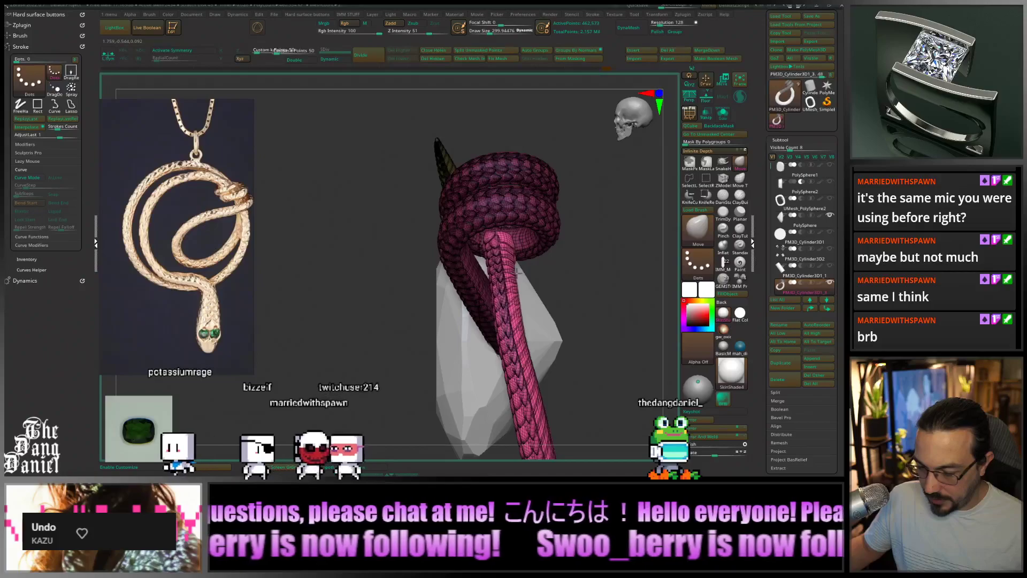
pyautogui.moveTo(518, 352)
pyautogui.keyDown('alt'); pyautogui.mouseDown(button='right')
pyautogui.moveTo(500, 244)
pyautogui.moveTo(555, 242)
pyautogui.moveTo(502, 240)
pyautogui.mouseUp(button='right'); pyautogui.keyUp('alt')
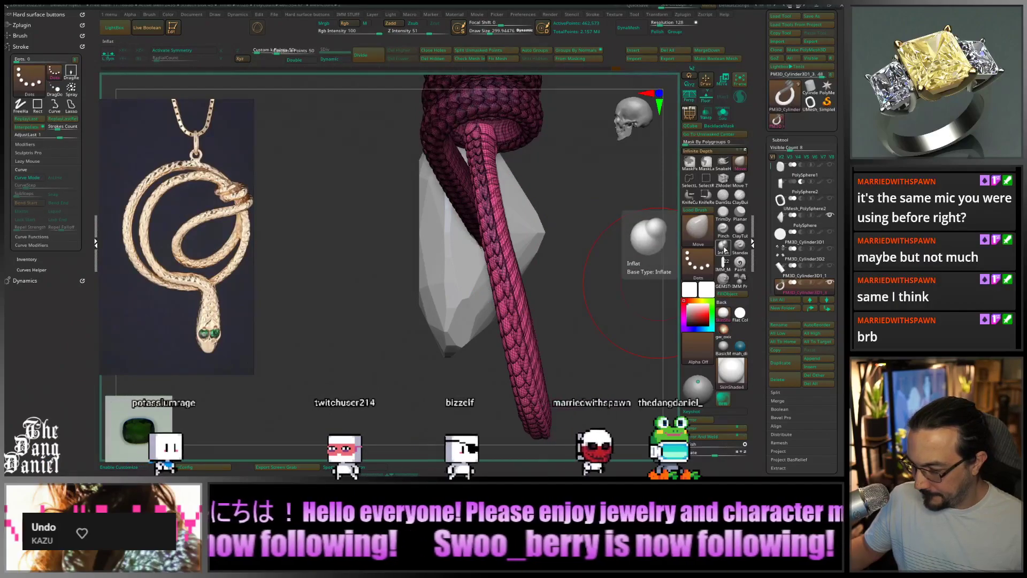
pyautogui.moveTo(599, 272)
pyautogui.mouseDown(button='right')
pyautogui.moveTo(542, 271)
pyautogui.moveTo(589, 274)
pyautogui.mouseUp(button='right')
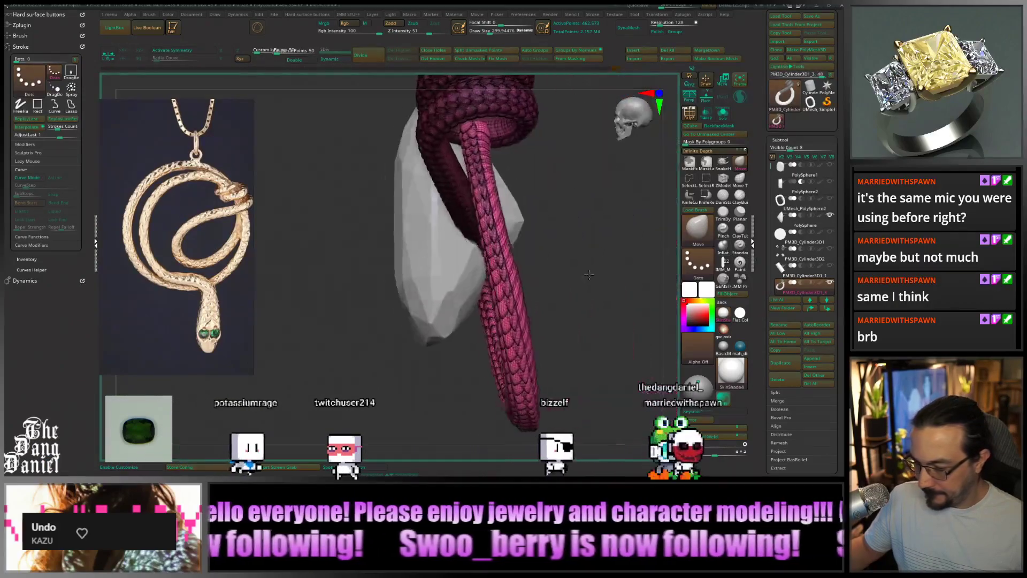
pyautogui.moveTo(589, 274); pyautogui.dragTo(521, 266)
pyautogui.press('ctrl')
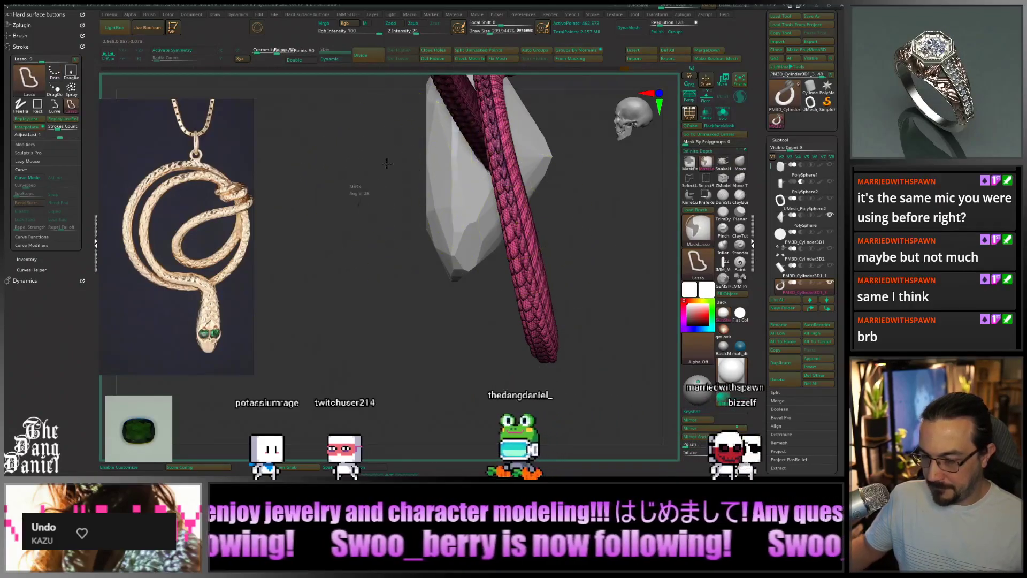
pyautogui.keyDown('ctrl'); pyautogui.moveTo(489, 152); pyautogui.dragTo(561, 393); pyautogui.keyUp('ctrl')
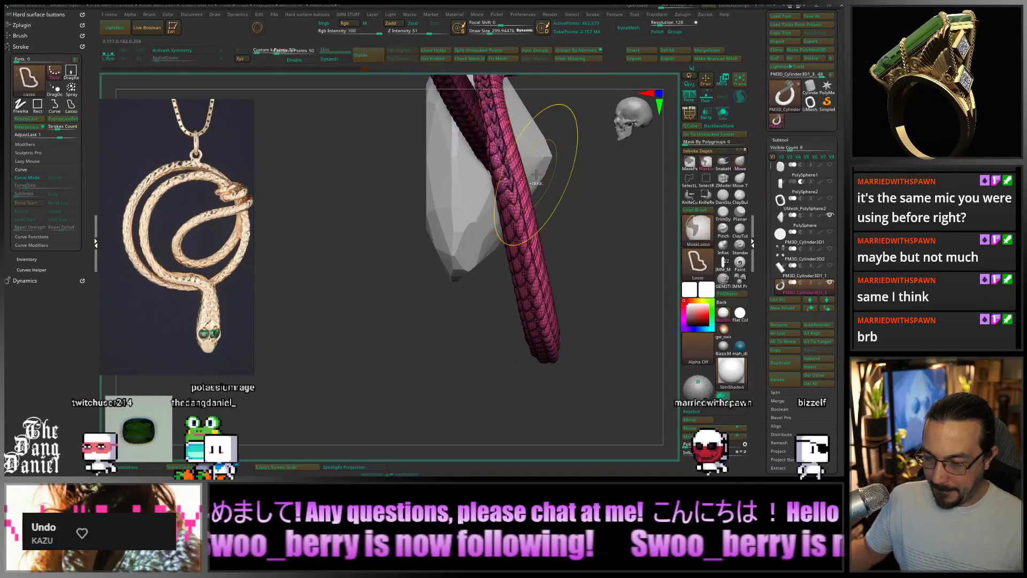
pyautogui.keyDown('alt'); pyautogui.moveTo(534, 172); pyautogui.dragTo(561, 250, button='right'); pyautogui.keyUp('alt')
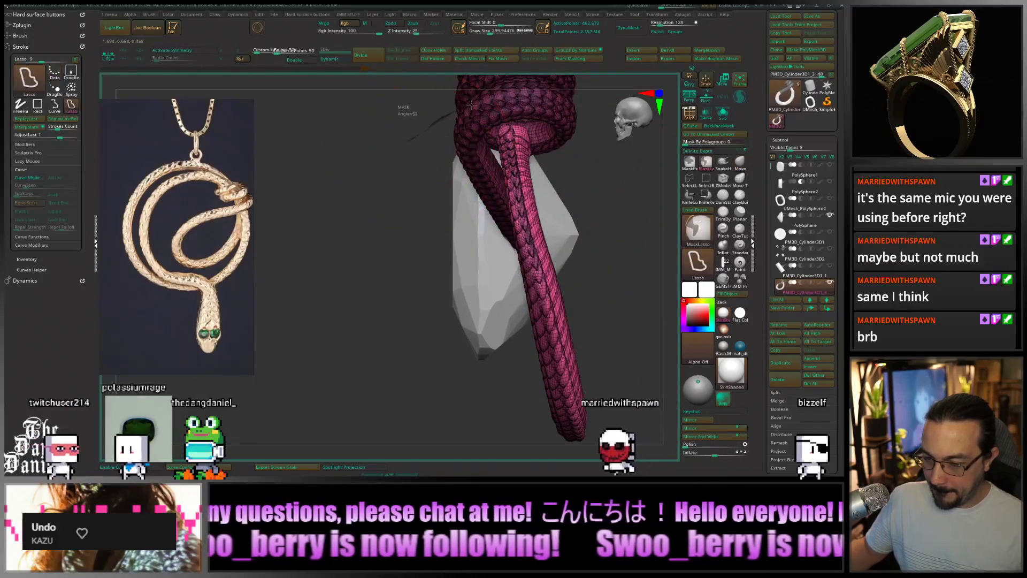
pyautogui.moveTo(410, 141)
pyautogui.keyDown('ctrl'); pyautogui.mouseDown()
pyautogui.moveTo(511, 113)
pyautogui.moveTo(541, 283)
pyautogui.moveTo(506, 343)
pyautogui.mouseUp(); pyautogui.keyUp('ctrl')
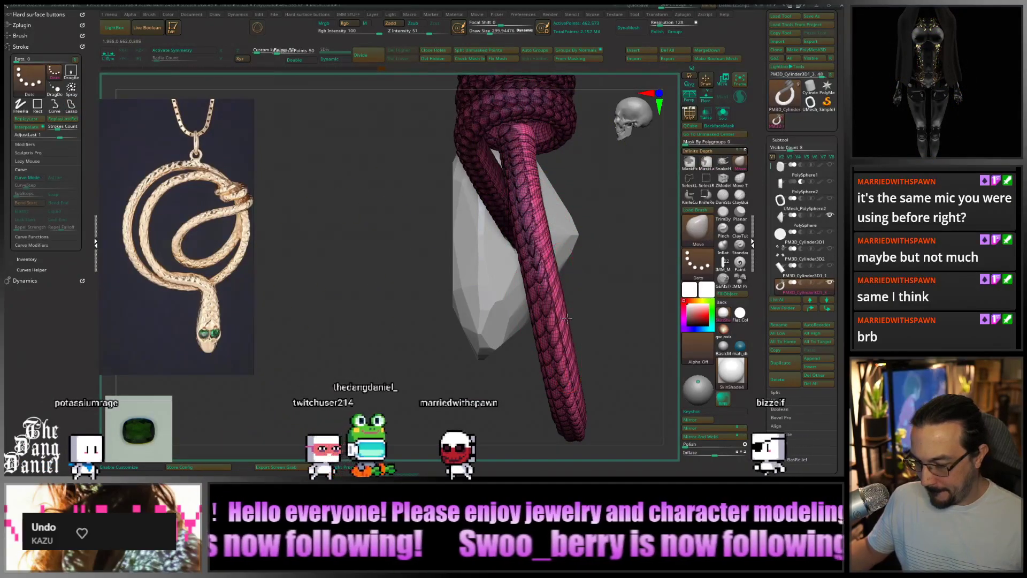
pyautogui.moveTo(601, 323)
pyautogui.mouseDown()
pyautogui.moveTo(543, 231)
pyautogui.moveTo(473, 244)
pyautogui.moveTo(541, 130)
pyautogui.mouseUp()
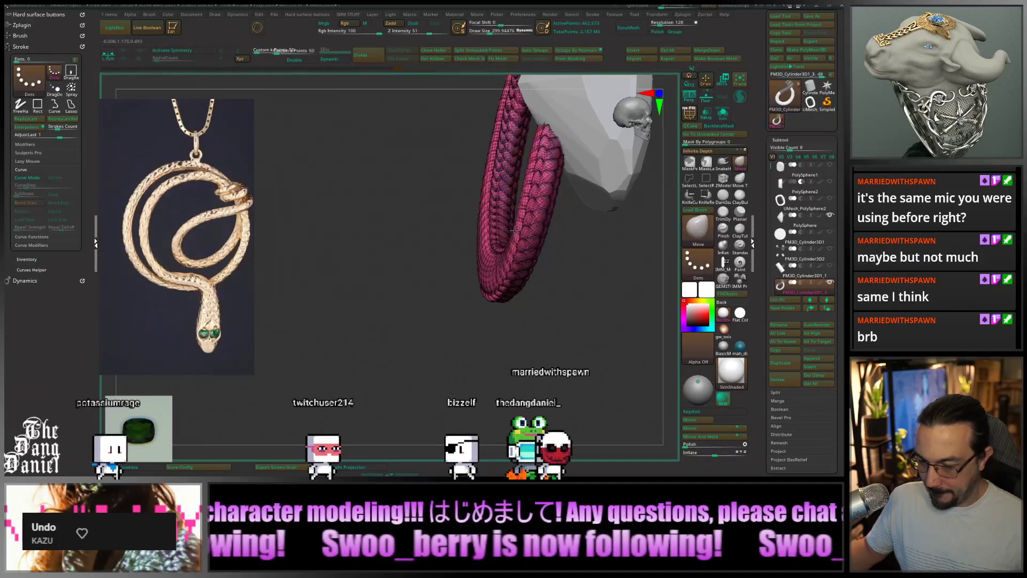
pyautogui.moveTo(487, 270)
pyautogui.mouseDown()
pyautogui.moveTo(541, 227)
pyautogui.moveTo(532, 245)
pyautogui.moveTo(534, 173)
pyautogui.moveTo(559, 313)
pyautogui.moveTo(584, 191)
pyautogui.moveTo(454, 260)
pyautogui.moveTo(488, 274)
pyautogui.mouseUp()
# Turn off PolyF, snap to front view, and slide the snake slightly left with Move
pyautogui.click(721, 135)
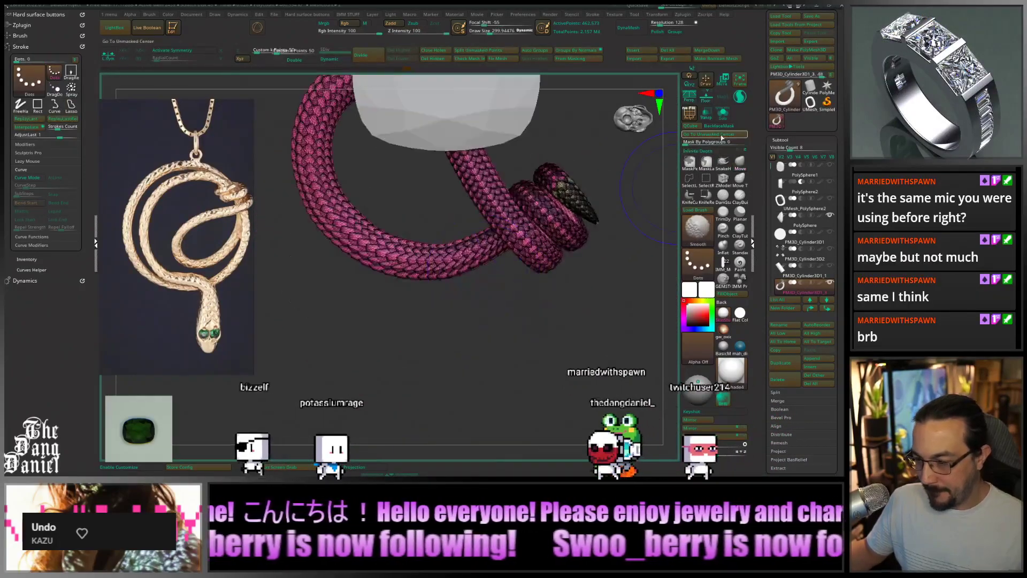
pyautogui.click(690, 115)
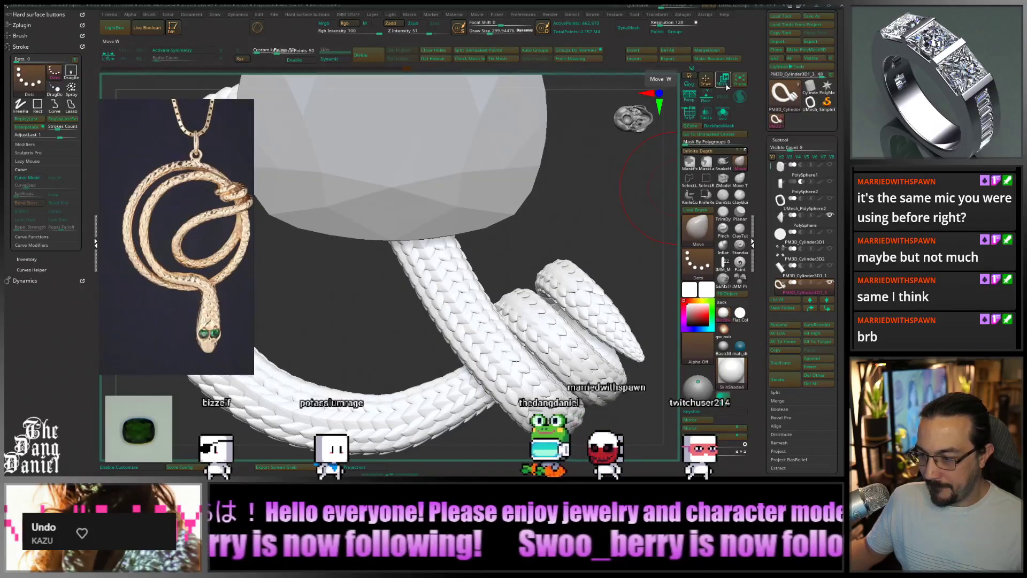
pyautogui.click(653, 96)
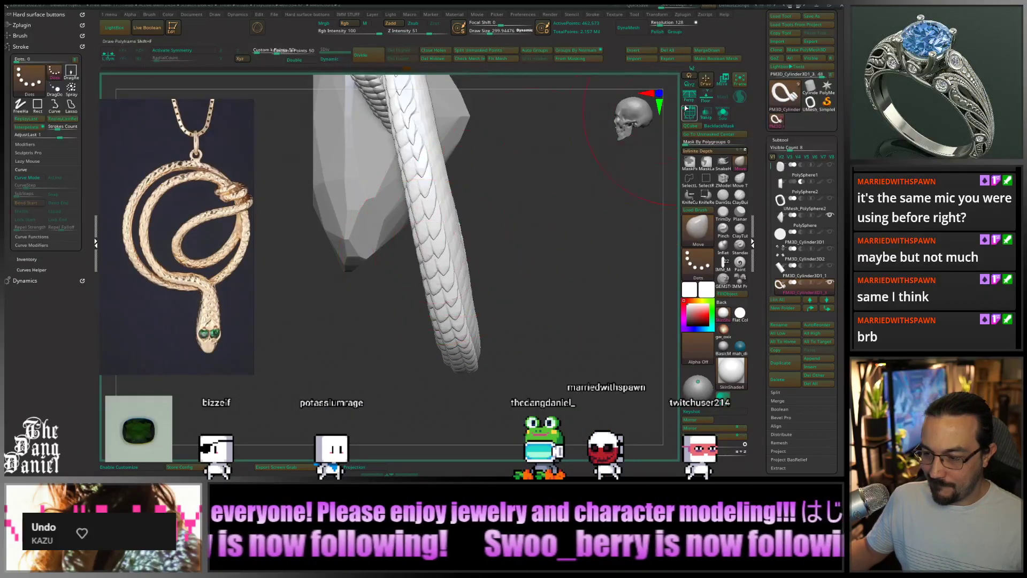
pyautogui.click(659, 92)
pyautogui.moveTo(455, 295)
pyautogui.keyDown('ctrl'); pyautogui.mouseDown(button='right')
pyautogui.moveTo(459, 259)
pyautogui.moveTo(452, 281)
pyautogui.mouseUp(button='right'); pyautogui.keyUp('ctrl')
pyautogui.keyDown('ctrl'); pyautogui.moveTo(399, 260); pyautogui.dragTo(399, 266, button='right'); pyautogui.keyUp('ctrl')
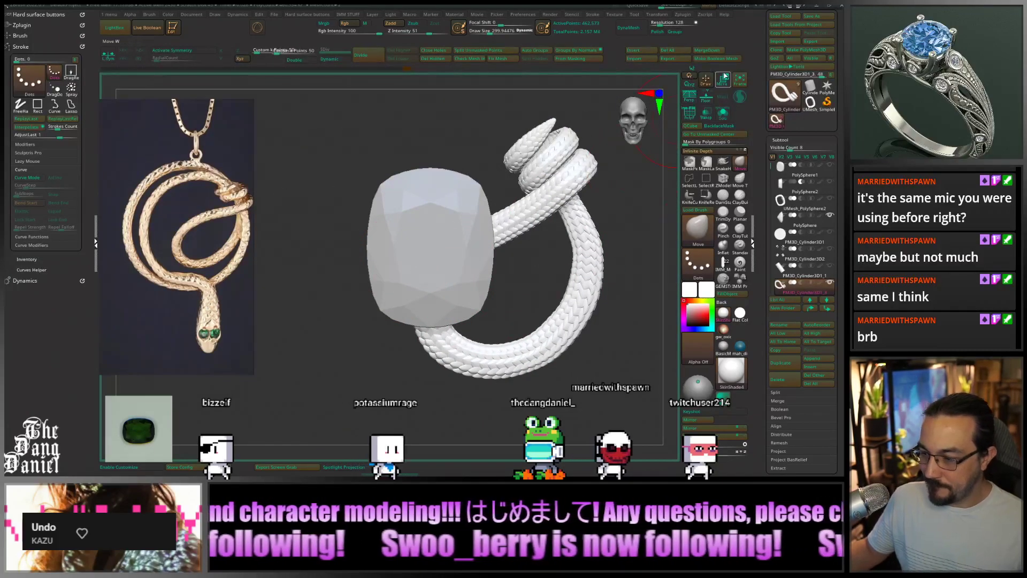
pyautogui.click(722, 80)
pyautogui.moveTo(625, 252); pyautogui.dragTo(605, 259)
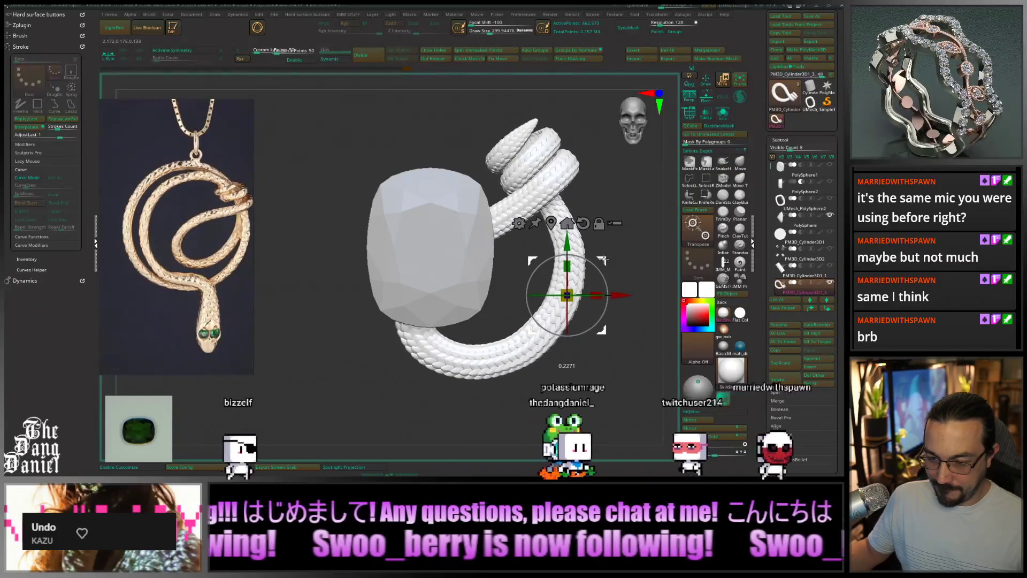
# Back in sculpt mode, lasso-mask the snake's upper loop from a side view
pyautogui.press('q')
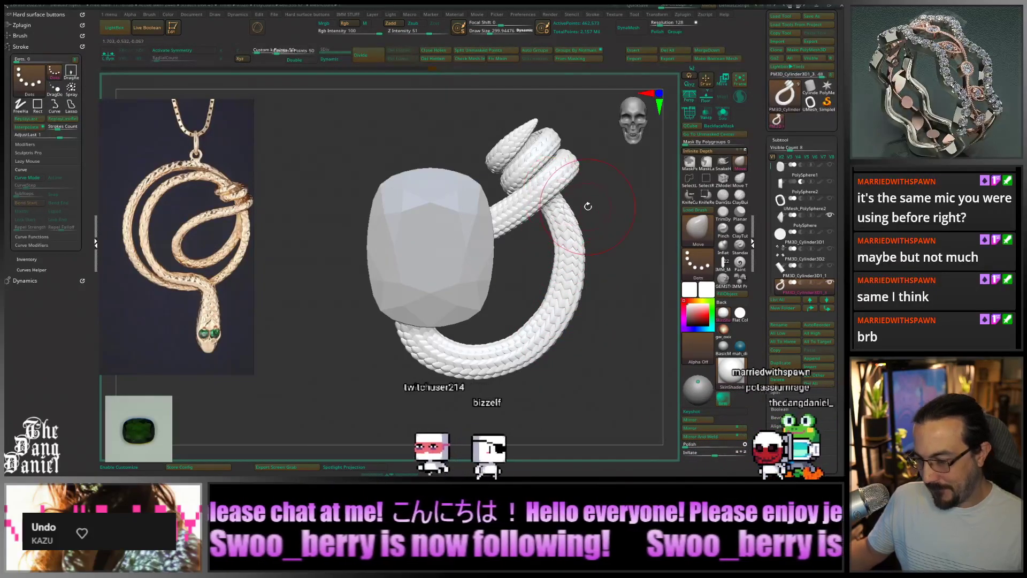
pyautogui.moveTo(586, 205)
pyautogui.mouseDown()
pyautogui.moveTo(557, 156)
pyautogui.moveTo(565, 168)
pyautogui.mouseUp()
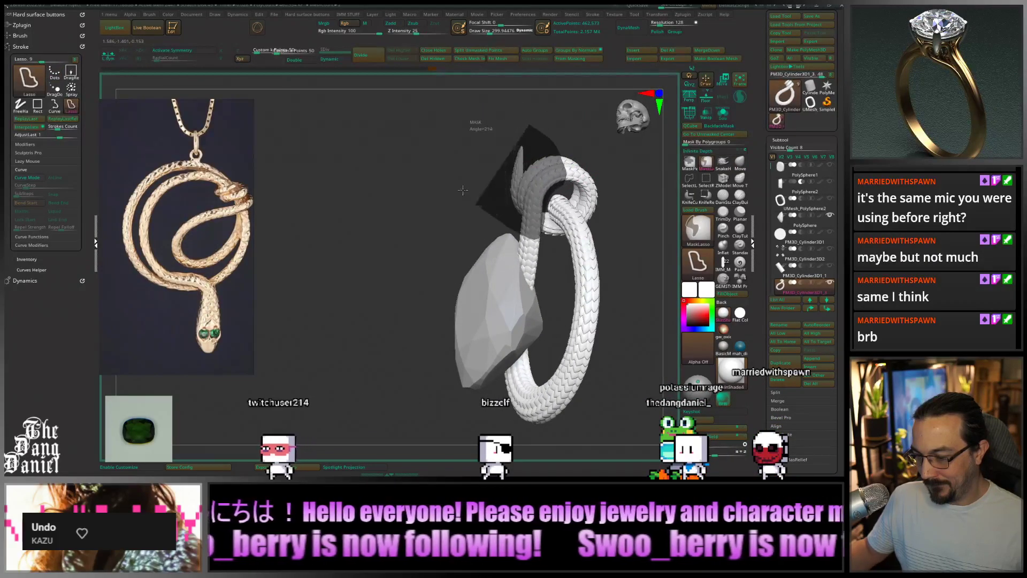
pyautogui.keyDown('ctrl'); pyautogui.moveTo(463, 190); pyautogui.dragTo(452, 170); pyautogui.keyUp('ctrl')
pyautogui.moveTo(621, 225); pyautogui.dragTo(595, 221)
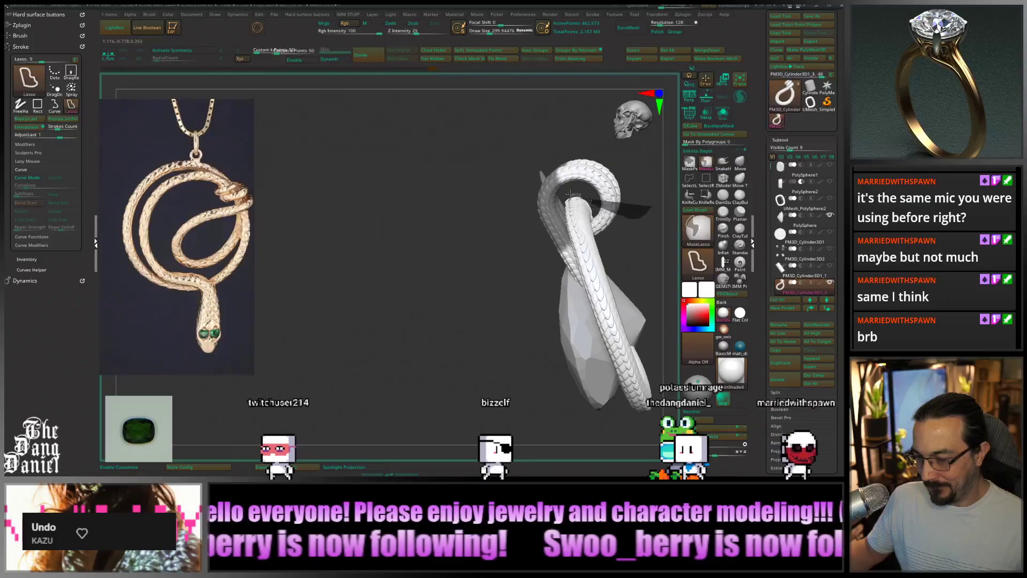
pyautogui.keyDown('ctrl'); pyautogui.moveTo(684, 173); pyautogui.dragTo(677, 172); pyautogui.keyUp('ctrl')
pyautogui.moveTo(650, 214)
pyautogui.mouseDown()
pyautogui.moveTo(591, 187)
pyautogui.moveTo(601, 176)
pyautogui.moveTo(512, 141)
pyautogui.mouseUp()
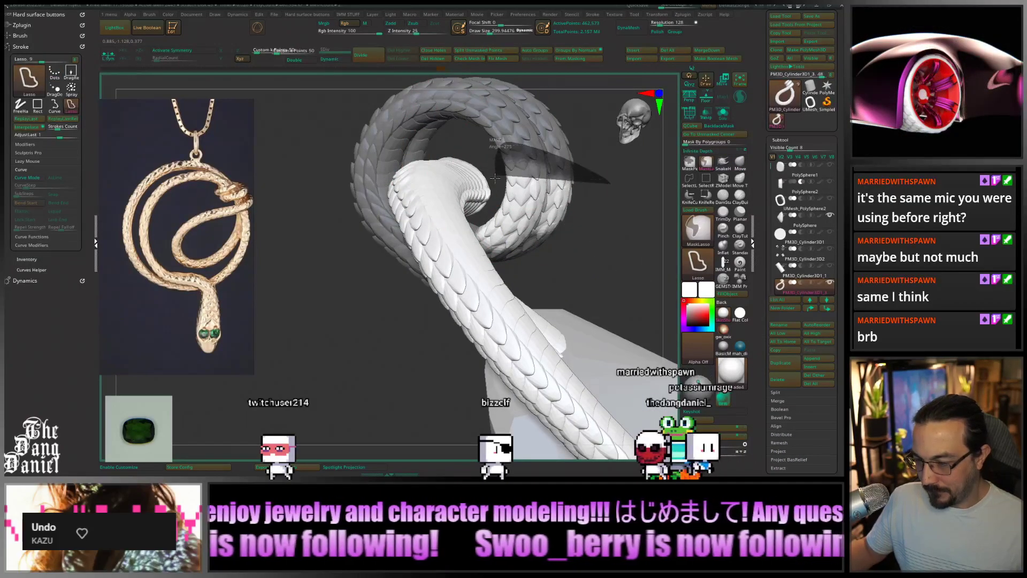
pyautogui.moveTo(495, 178)
pyautogui.keyDown('ctrl'); pyautogui.mouseDown()
pyautogui.moveTo(481, 231)
pyautogui.moveTo(610, 275)
pyautogui.moveTo(563, 282)
pyautogui.mouseUp(); pyautogui.keyUp('ctrl')
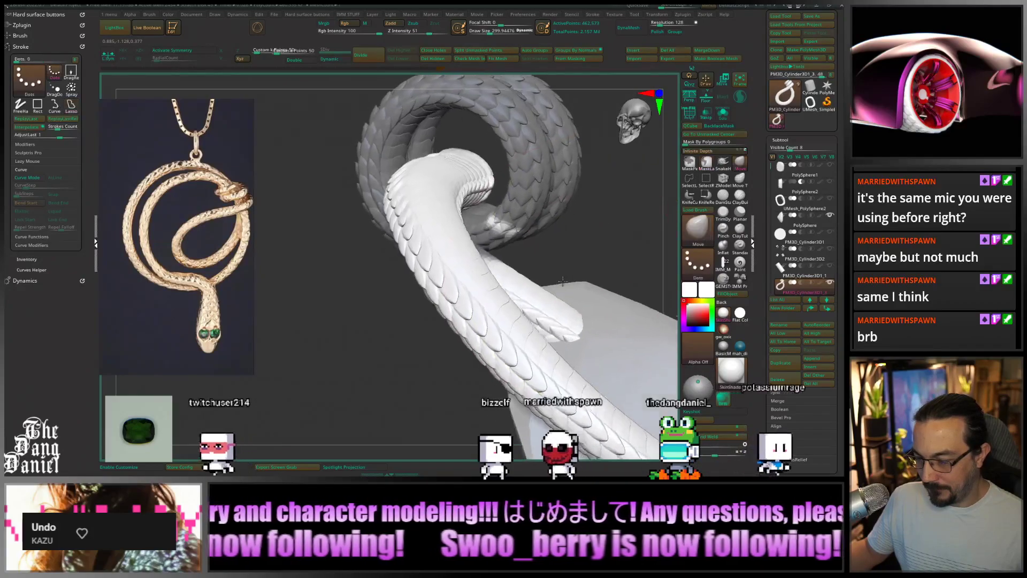
pyautogui.moveTo(563, 281); pyautogui.dragTo(560, 231, button='right')
pyautogui.moveTo(503, 200)
pyautogui.keyDown('ctrl'); pyautogui.mouseDown()
pyautogui.moveTo(473, 225)
pyautogui.moveTo(503, 240)
pyautogui.mouseUp(); pyautogui.keyUp('ctrl')
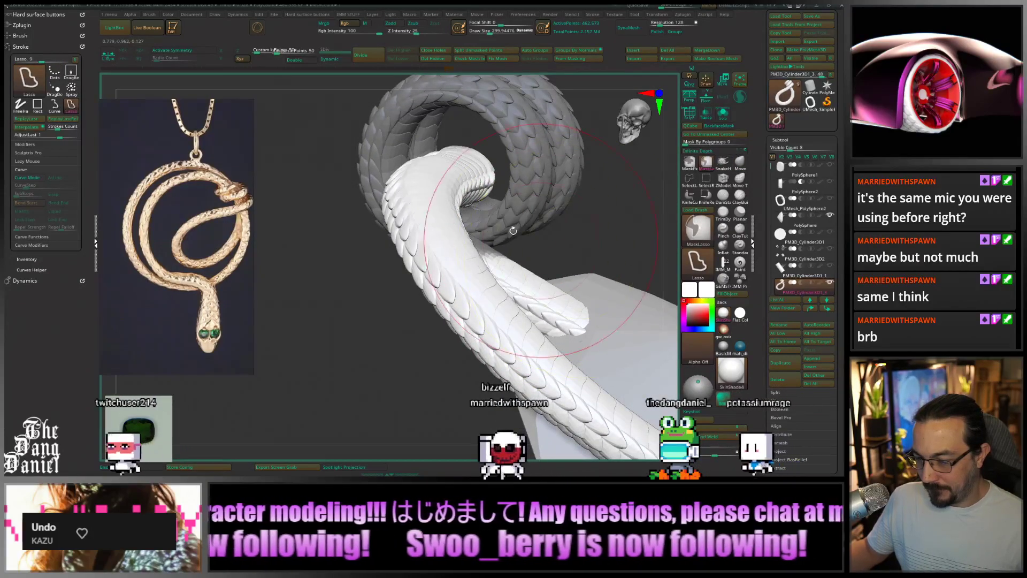
pyautogui.moveTo(571, 249)
pyautogui.mouseDown(button='right')
pyautogui.moveTo(509, 252)
pyautogui.moveTo(509, 235)
pyautogui.mouseUp(button='right')
# Rotate to see both strands side-on and extend the mask over the upper coils
pyautogui.press('ctrl')
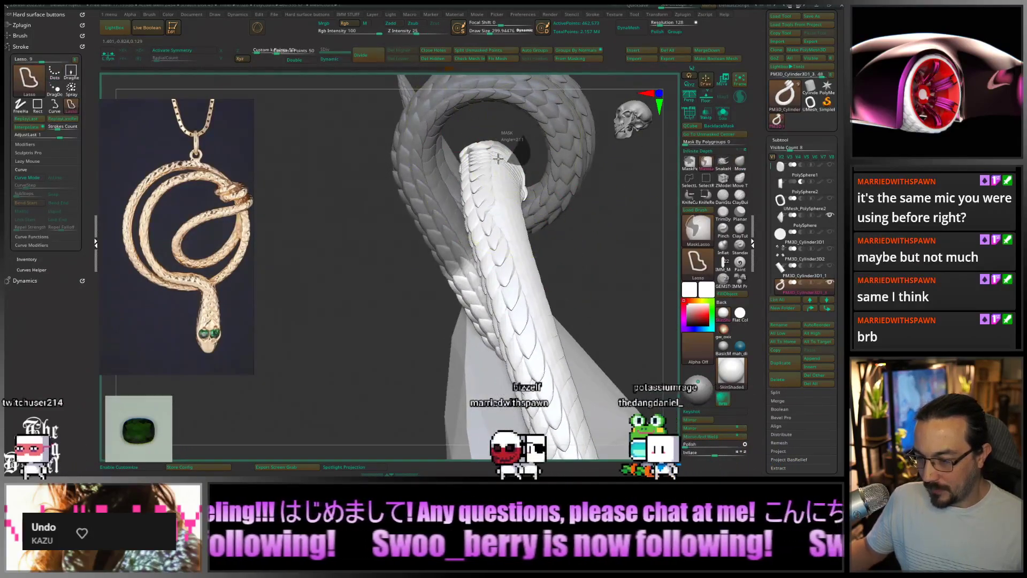
pyautogui.moveTo(580, 209); pyautogui.dragTo(615, 206, button='right')
pyautogui.press('ctrl')
pyautogui.keyDown('ctrl'); pyautogui.moveTo(313, 188); pyautogui.dragTo(302, 171); pyautogui.keyUp('ctrl')
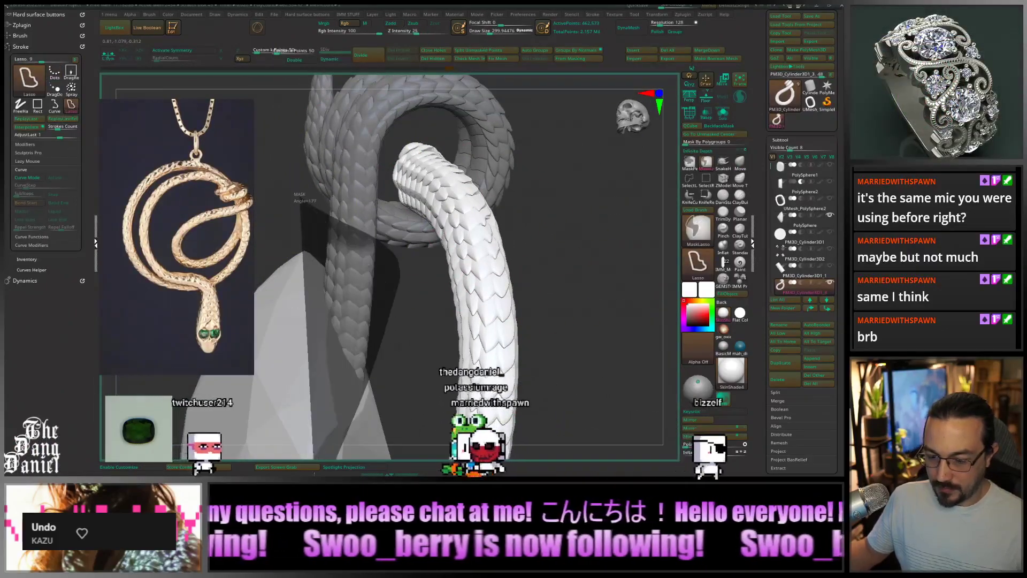
pyautogui.moveTo(385, 289)
pyautogui.mouseDown(button='right')
pyautogui.moveTo(418, 328)
pyautogui.moveTo(443, 277)
pyautogui.mouseUp(button='right')
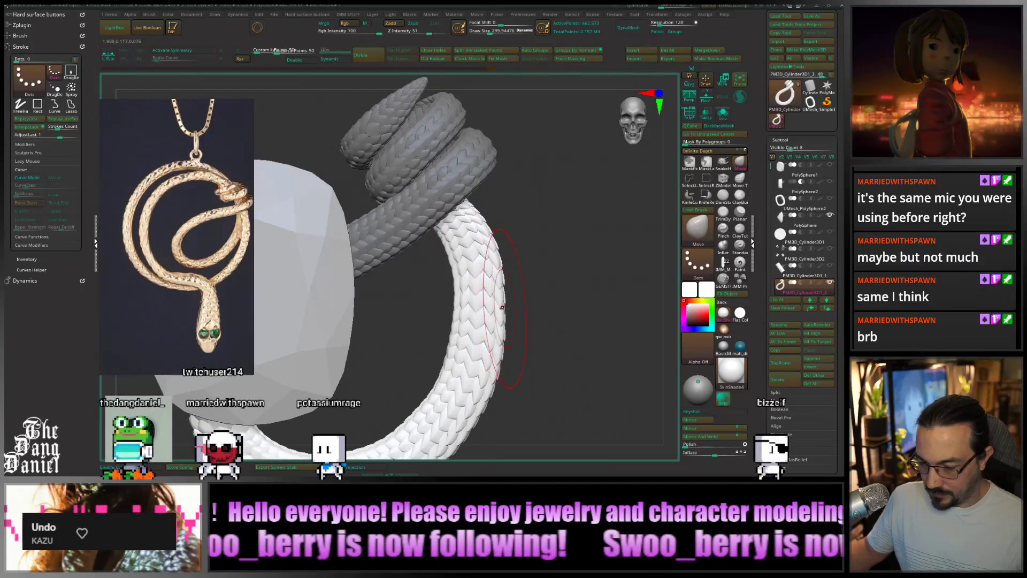
# Rotate around the coil and raise Draw Size to about 532
pyautogui.moveTo(500, 345); pyautogui.dragTo(509, 363, button='right')
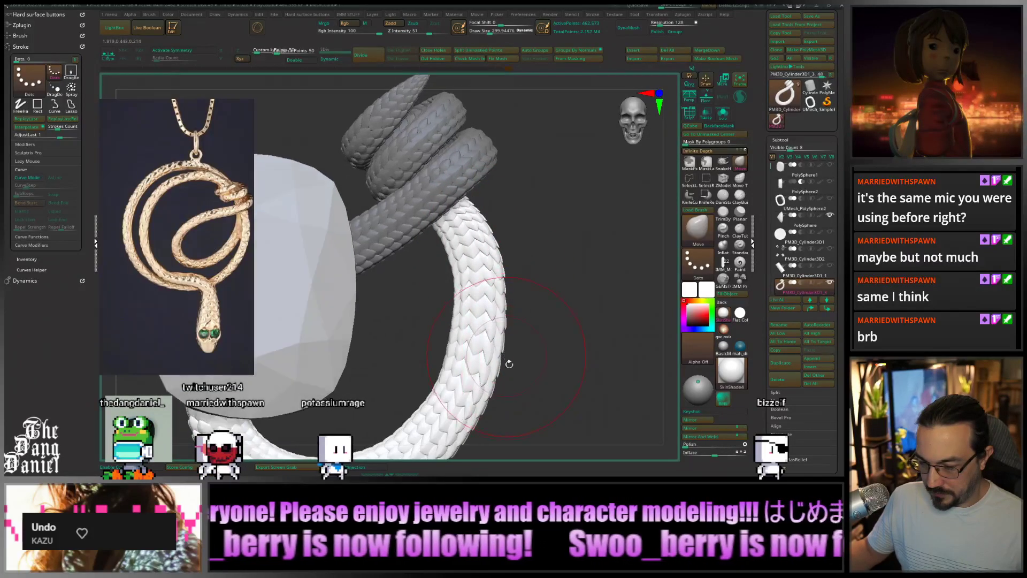
pyautogui.moveTo(519, 400); pyautogui.dragTo(527, 272, button='right')
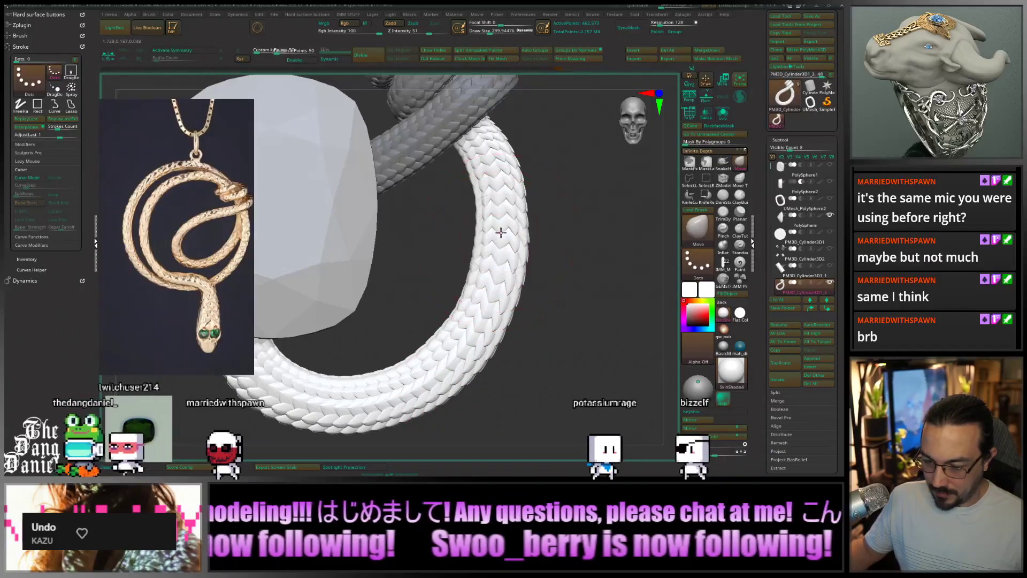
pyautogui.keyDown('alt'); pyautogui.moveTo(440, 357); pyautogui.dragTo(561, 394, button='right'); pyautogui.keyUp('alt')
pyautogui.press('space')
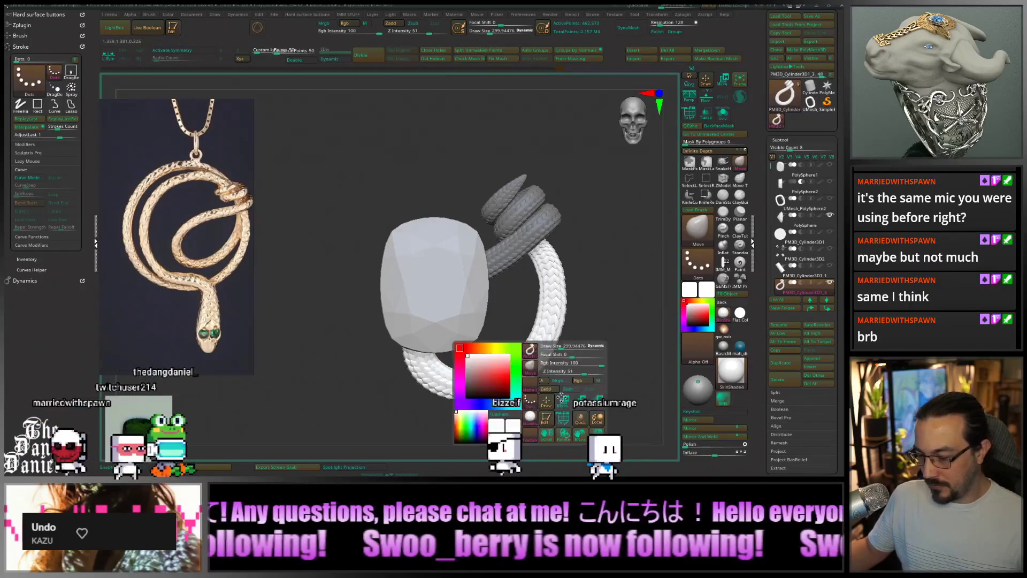
pyautogui.moveTo(561, 347); pyautogui.dragTo(569, 346)
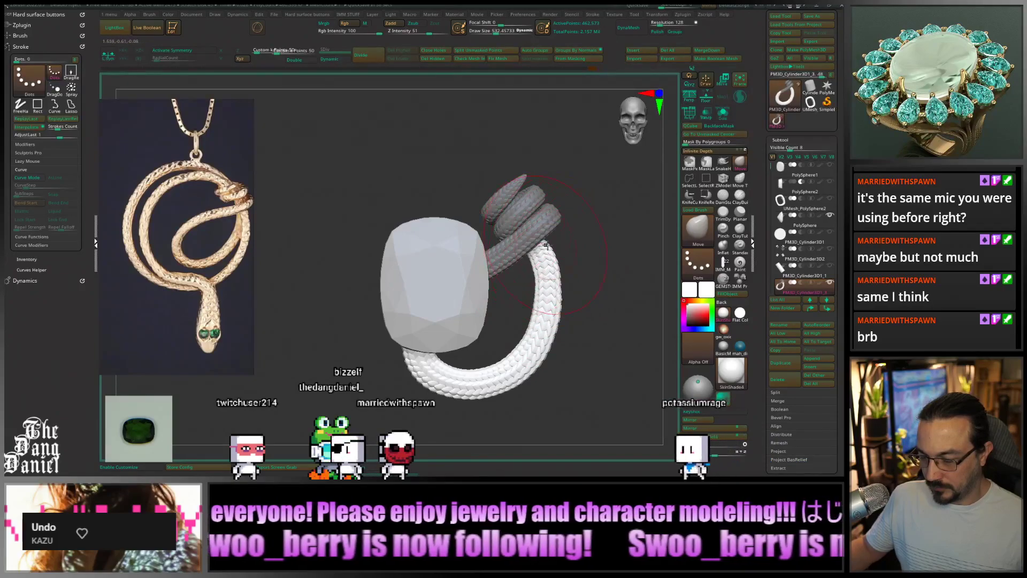
# Ctrl-drag on empty canvas to clear the mask from the coiled tail
pyautogui.moveTo(546, 245); pyautogui.dragTo(539, 263, button='right')
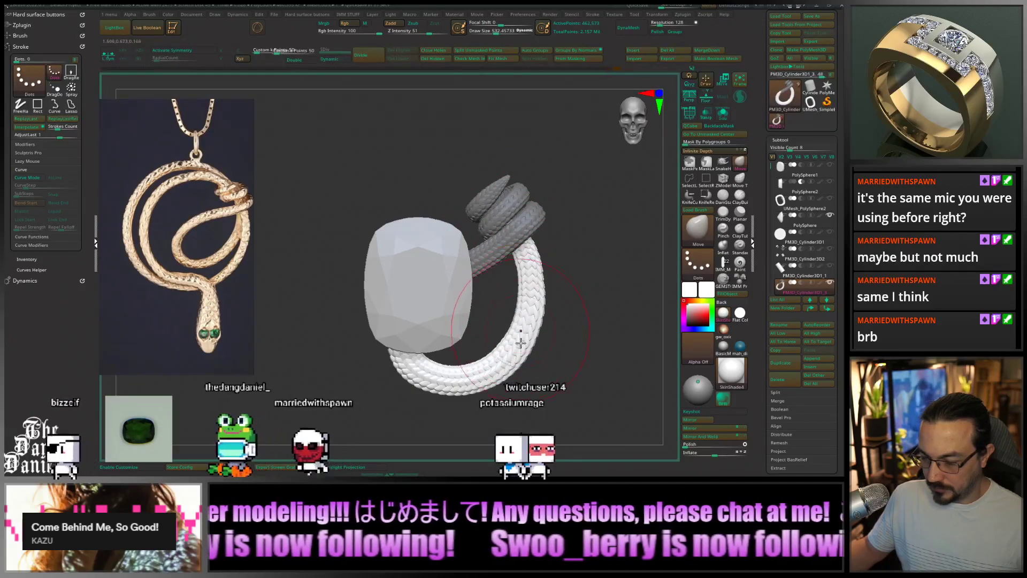
pyautogui.keyDown('ctrl'); pyautogui.moveTo(510, 352); pyautogui.dragTo(496, 318, button='right'); pyautogui.keyUp('ctrl')
pyautogui.keyDown('ctrl'); pyautogui.moveTo(586, 336); pyautogui.dragTo(593, 345); pyautogui.keyUp('ctrl')
pyautogui.keyDown('alt'); pyautogui.moveTo(594, 345); pyautogui.dragTo(617, 342, button='right'); pyautogui.keyUp('alt')
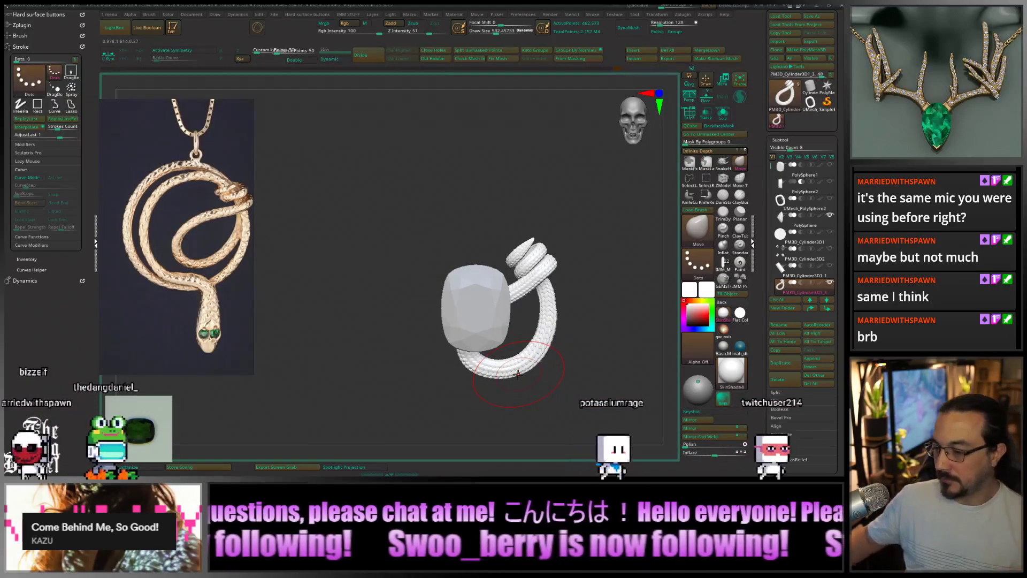
# Unhide PM3D_Cylinder3D1 to bring back the disc backplate behind the gem and ring
pyautogui.click(829, 232)
pyautogui.keyDown('alt'); pyautogui.moveTo(526, 346); pyautogui.dragTo(506, 321, button='right'); pyautogui.keyUp('alt')
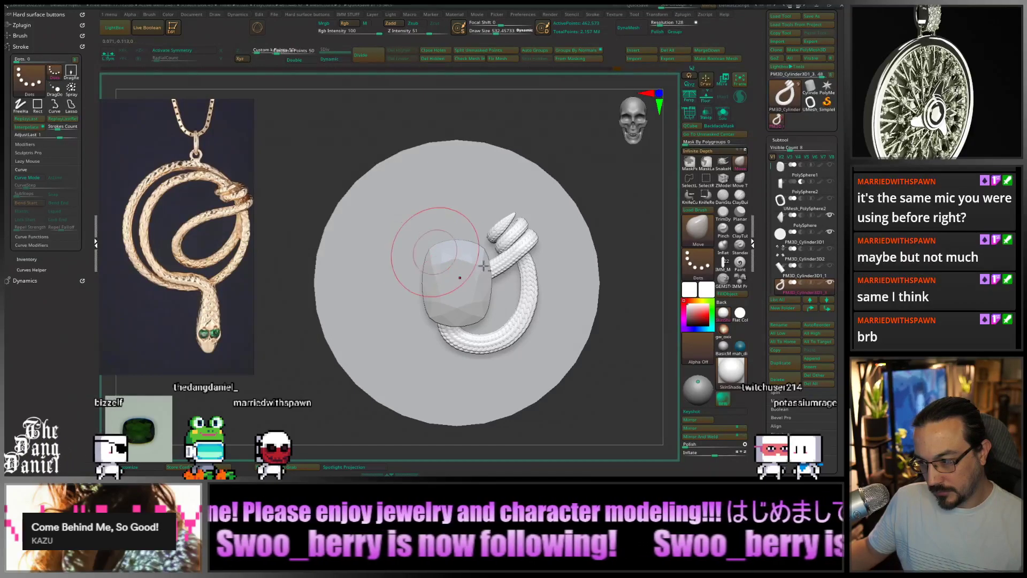
pyautogui.moveTo(483, 266)
pyautogui.mouseDown(button='right')
pyautogui.moveTo(544, 291)
pyautogui.moveTo(475, 255)
pyautogui.mouseUp(button='right')
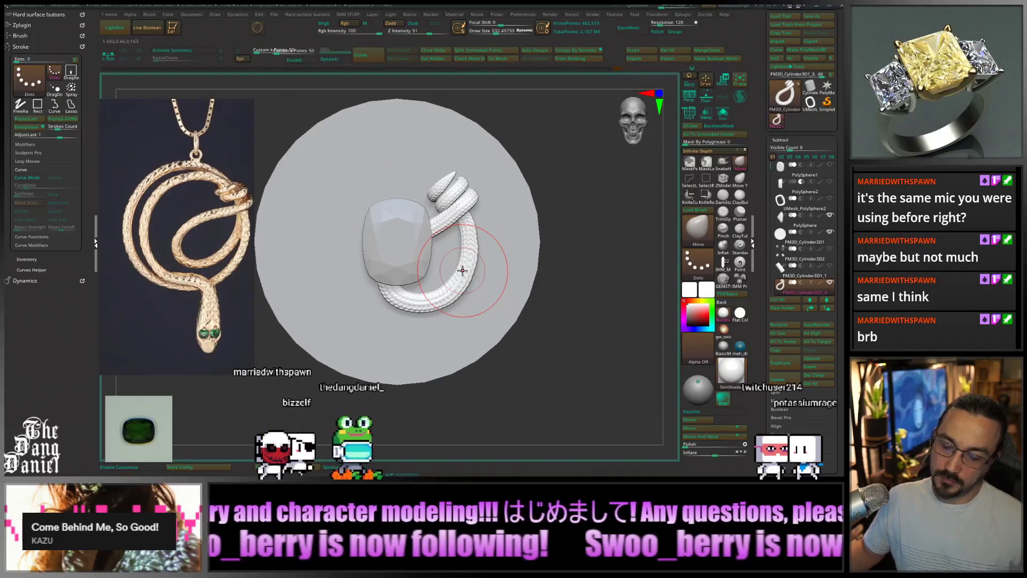
pyautogui.moveTo(463, 270)
pyautogui.keyDown('alt'); pyautogui.mouseDown(button='right')
pyautogui.moveTo(483, 274)
pyautogui.moveTo(450, 267)
pyautogui.mouseUp(button='right'); pyautogui.keyUp('alt')
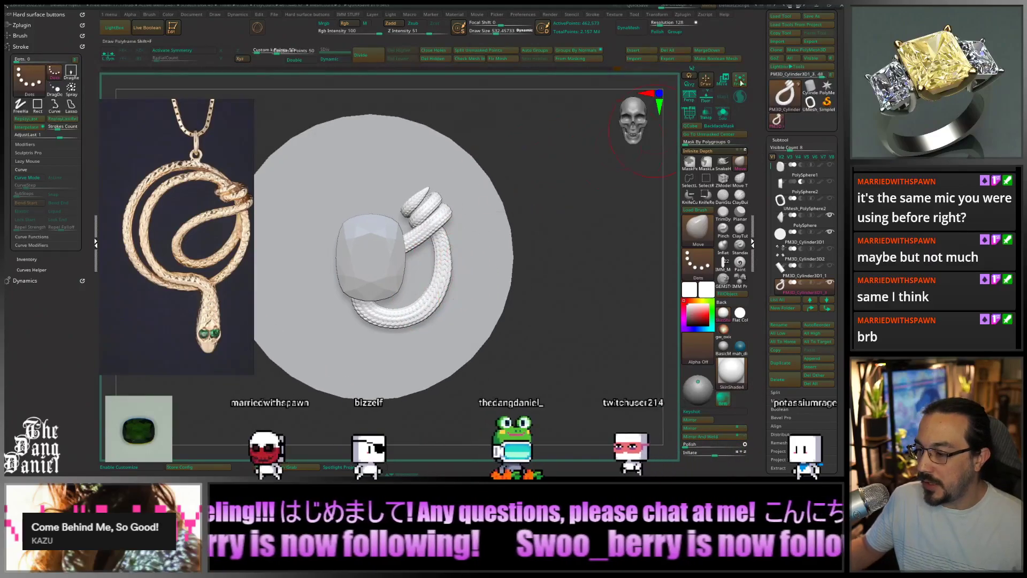
# Load the SNAKE_ZTL tool file from the UPLOAD folder with Tool > Load Tool
pyautogui.click(782, 16)
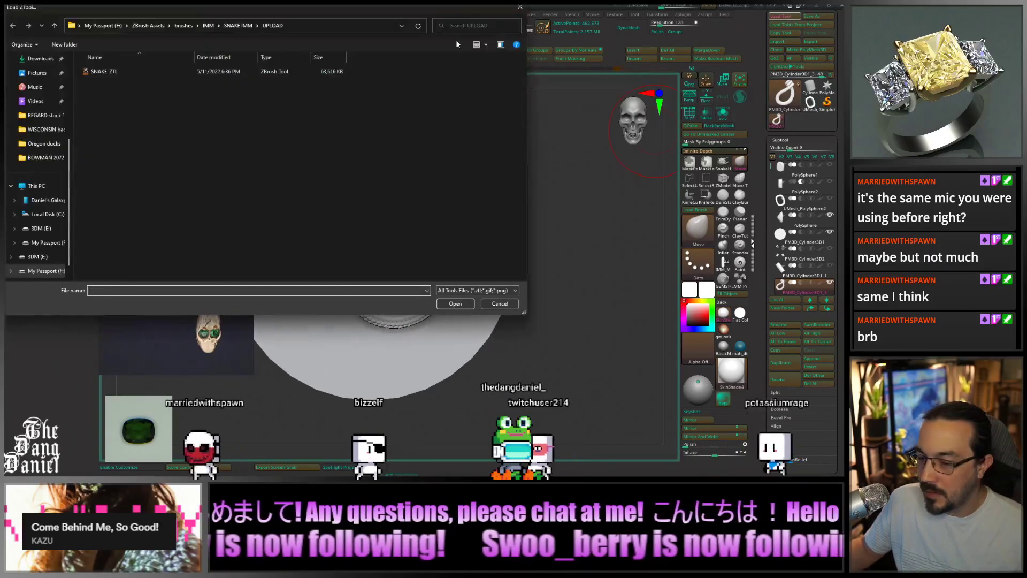
pyautogui.click(101, 73)
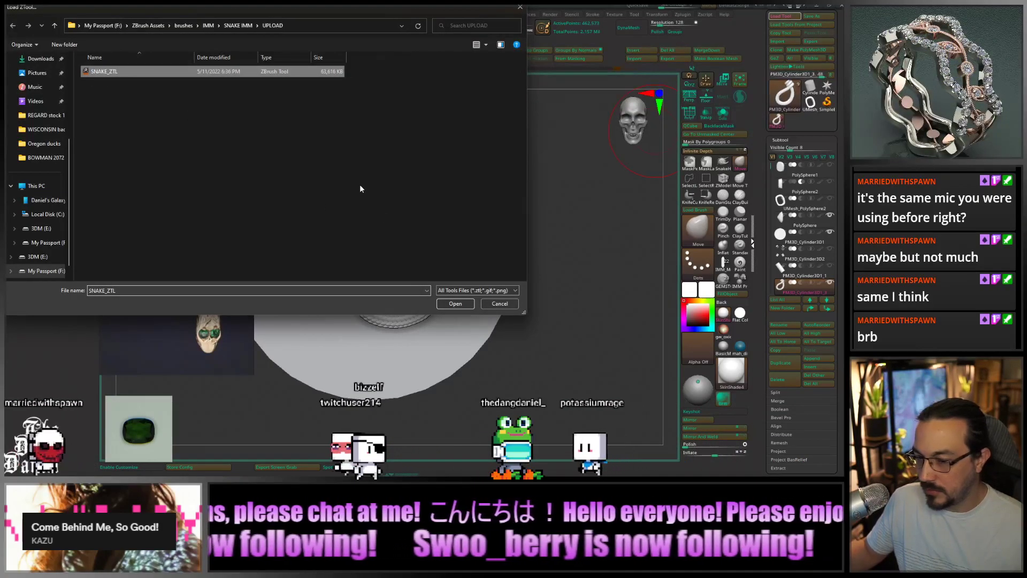
pyautogui.press('Return')
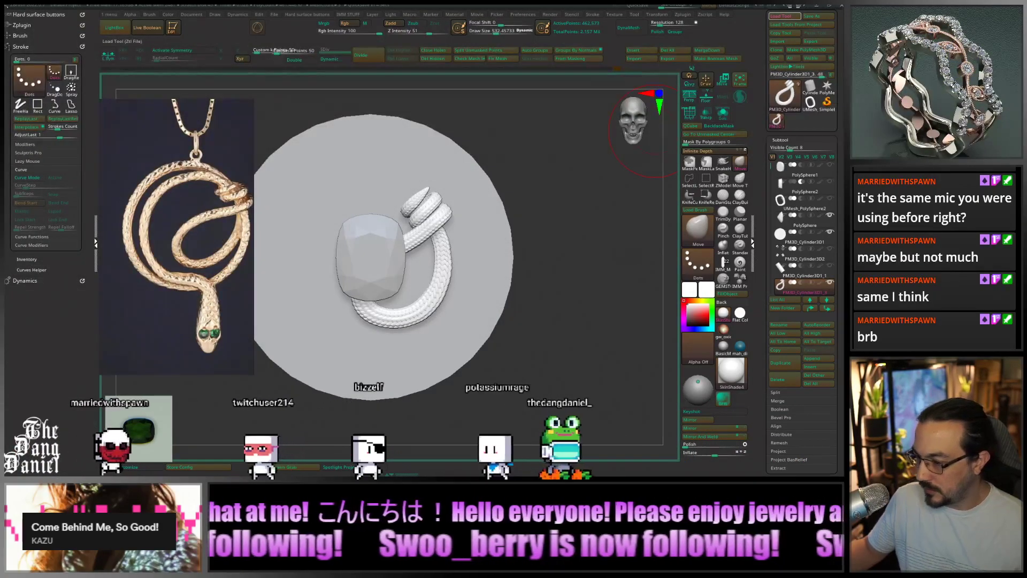
pyautogui.moveTo(794, 128)
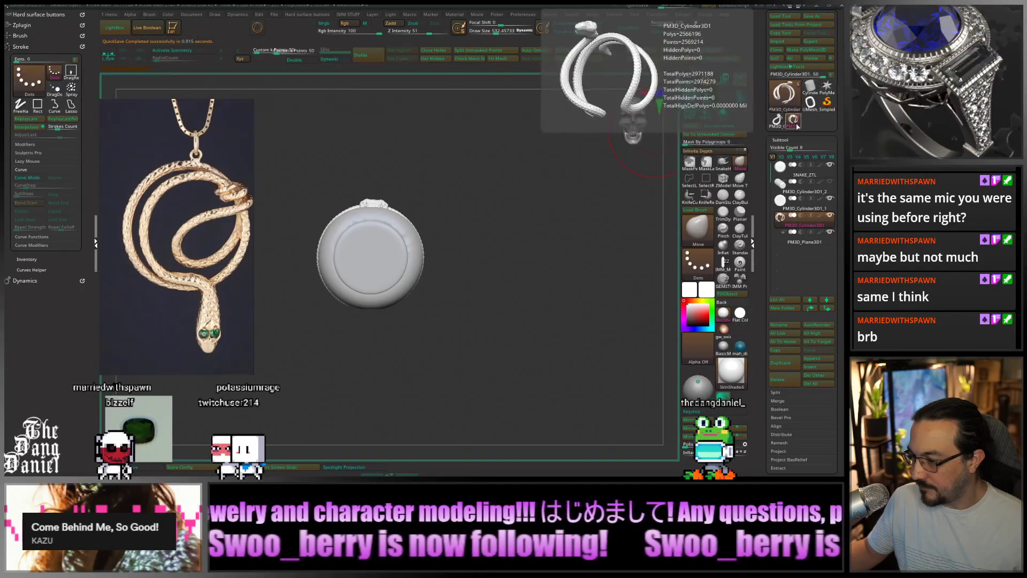
# Step through the cylinder subtools to SNAKE_ZTL and orbit the snake-wrapped cylinder to a side view
pyautogui.click(797, 125)
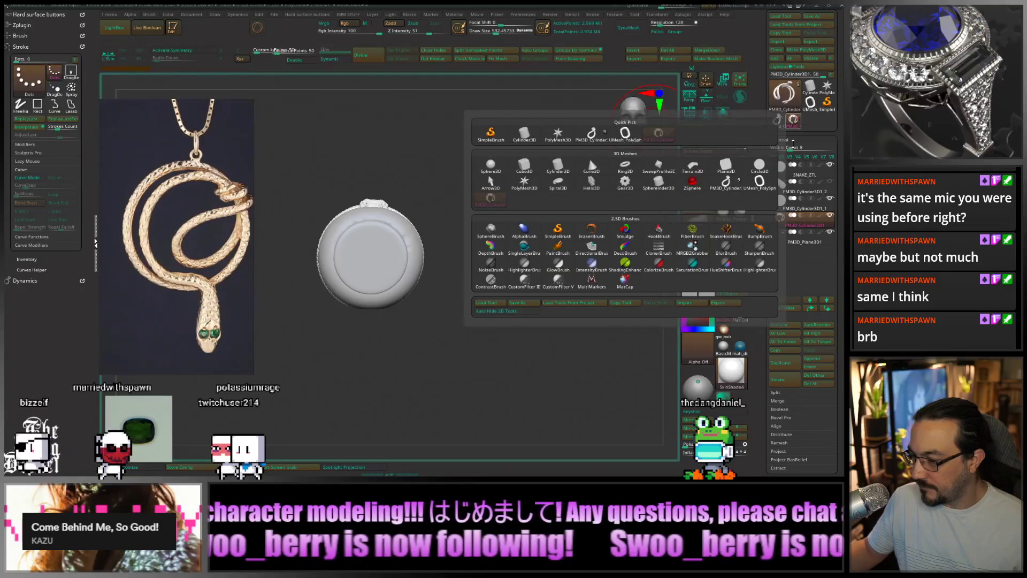
pyautogui.click(794, 196)
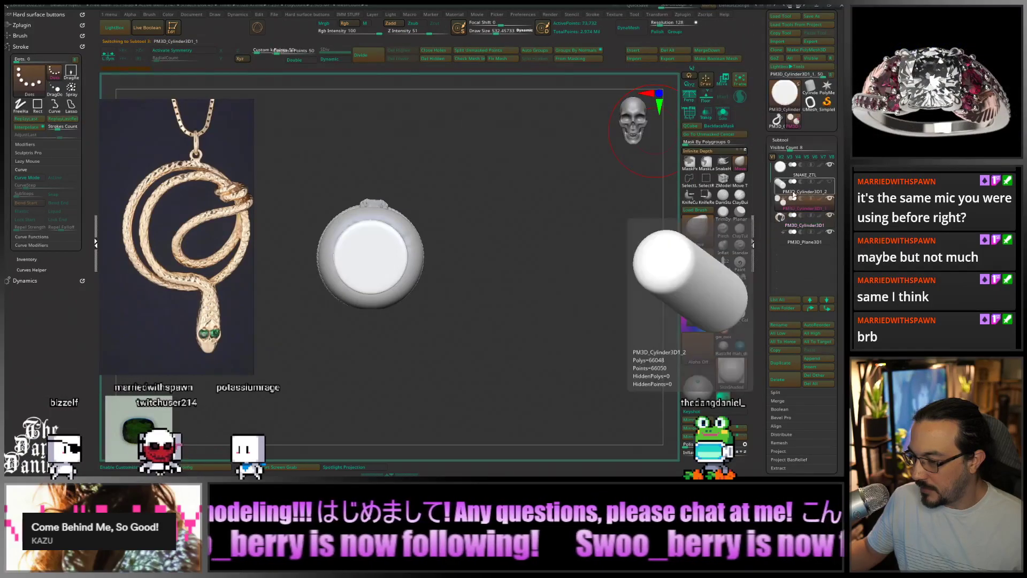
pyautogui.click(795, 191)
pyautogui.click(796, 176)
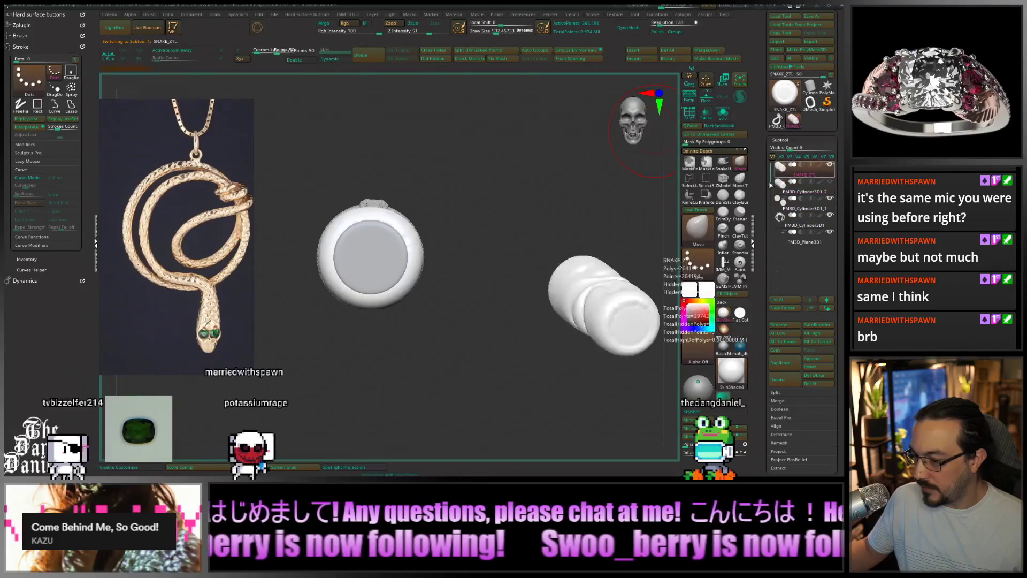
pyautogui.moveTo(371, 233); pyautogui.dragTo(375, 288, button='right')
pyautogui.moveTo(374, 288); pyautogui.dragTo(504, 279)
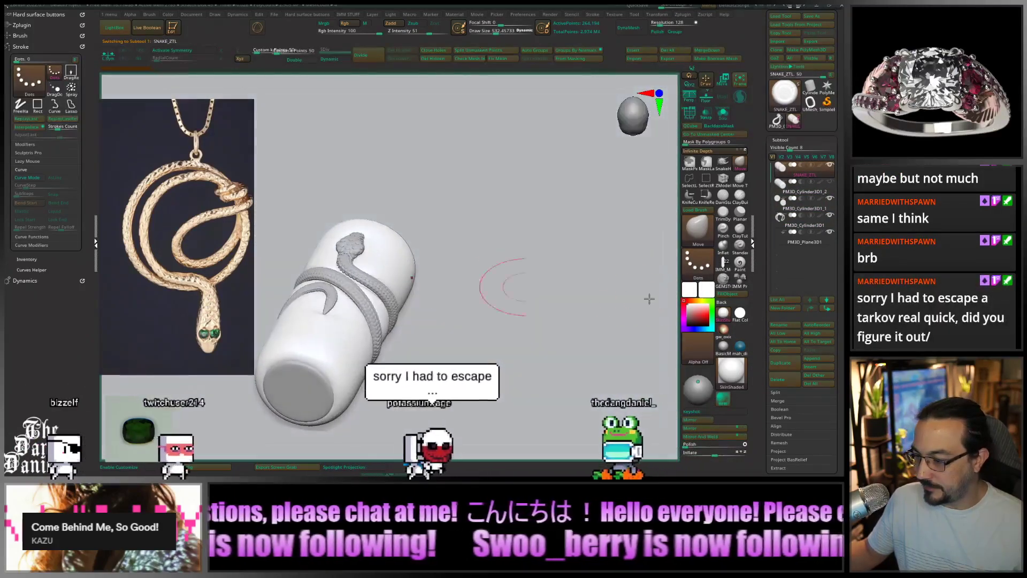
# Select the backplate plane subtool, use Del All to leave only the PolyMesh3D star, facing front
pyautogui.click(787, 244)
pyautogui.scroll(-5, 500, 226)
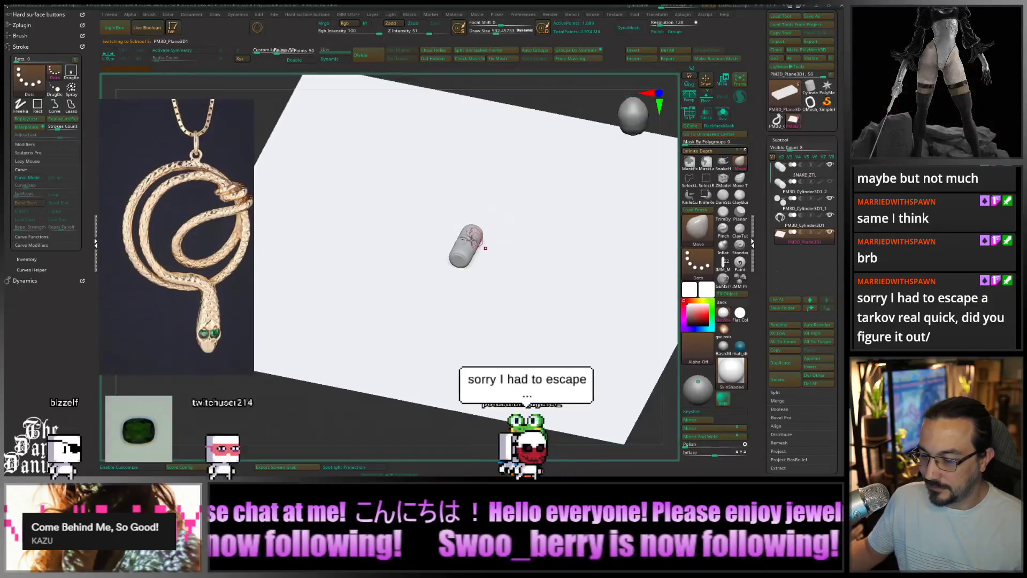
pyautogui.scroll(6, 470, 240)
pyautogui.moveTo(469, 239); pyautogui.dragTo(461, 281, button='right')
pyautogui.moveTo(461, 282); pyautogui.dragTo(592, 201)
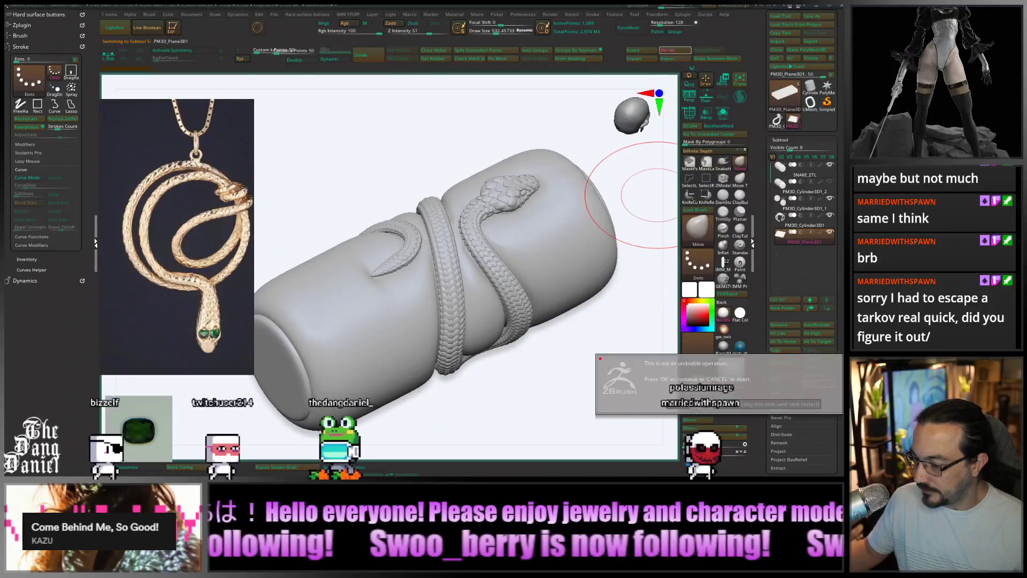
pyautogui.click(828, 384)
pyautogui.moveTo(480, 312); pyautogui.dragTo(397, 259)
pyautogui.keyDown('alt'); pyautogui.moveTo(531, 298); pyautogui.dragTo(461, 252); pyautogui.keyUp('alt')
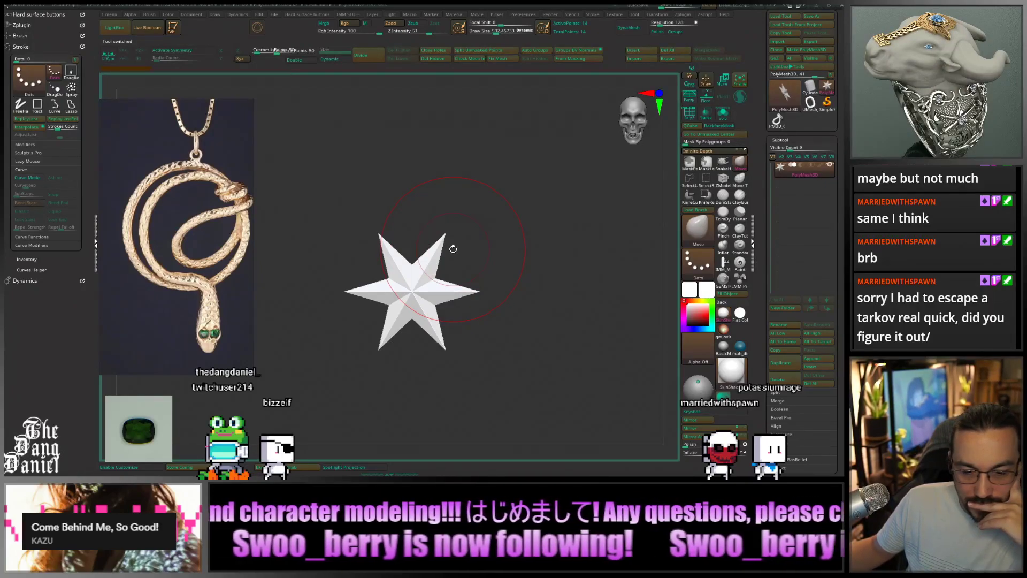
# Pick SNAKE_IMM_brush in the Brush palette and expand its Create options
pyautogui.click(20, 35)
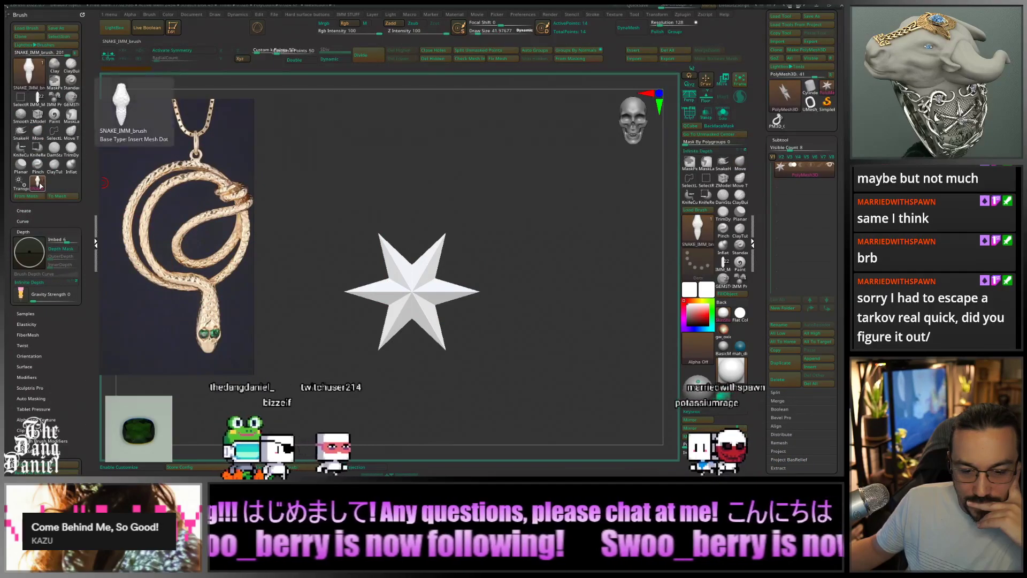
pyautogui.click(37, 183)
pyautogui.click(24, 210)
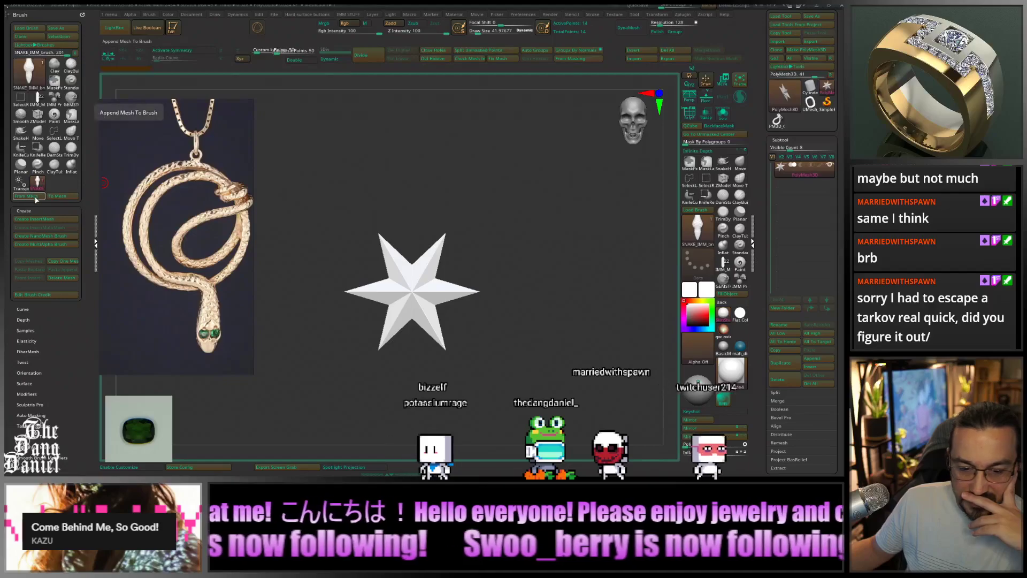
# Make the SNAKE_IMM brush's scale mesh the active tool and show its PolyF polygroup wireframe
pyautogui.click(58, 197)
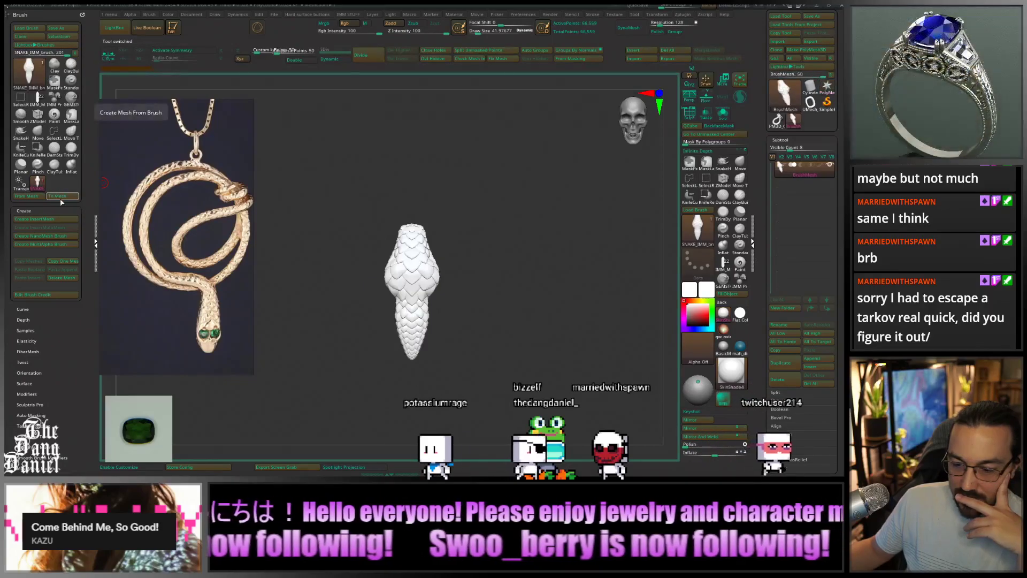
pyautogui.keyDown('ctrl'); pyautogui.moveTo(423, 310); pyautogui.dragTo(560, 246, button='right'); pyautogui.keyUp('ctrl')
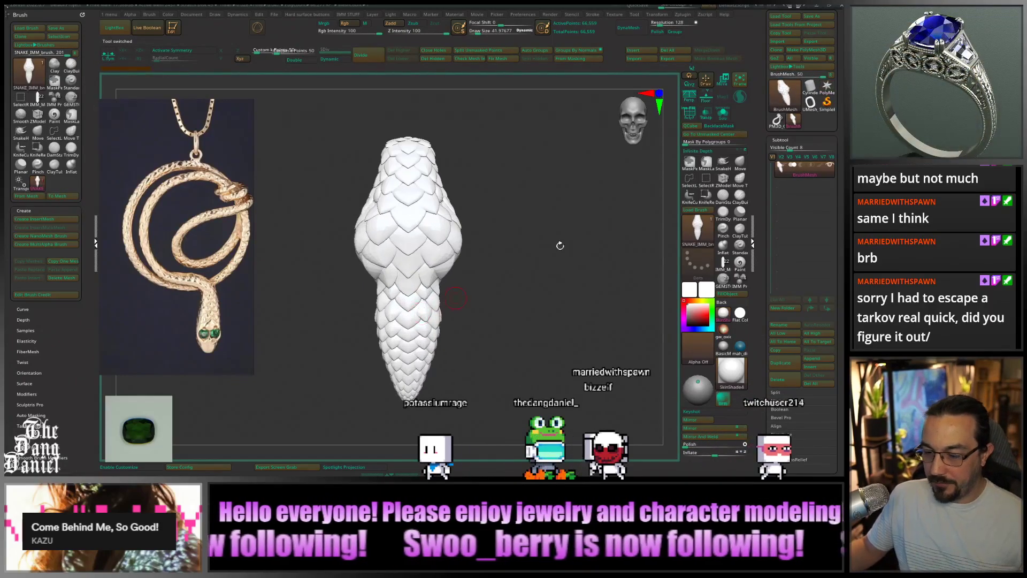
pyautogui.click(690, 113)
pyautogui.moveTo(470, 256); pyautogui.dragTo(405, 275)
# Isolate the pink scale polygroup, hiding the white scales, and center the band front-on
pyautogui.keyDown('ctrl'); pyautogui.keyDown('shift'); pyautogui.click(406, 186); pyautogui.keyUp('shift'); pyautogui.keyUp('ctrl')
pyautogui.keyDown('ctrl'); pyautogui.keyDown('shift'); pyautogui.moveTo(511, 308); pyautogui.dragTo(539, 332); pyautogui.keyUp('shift'); pyautogui.keyUp('ctrl')
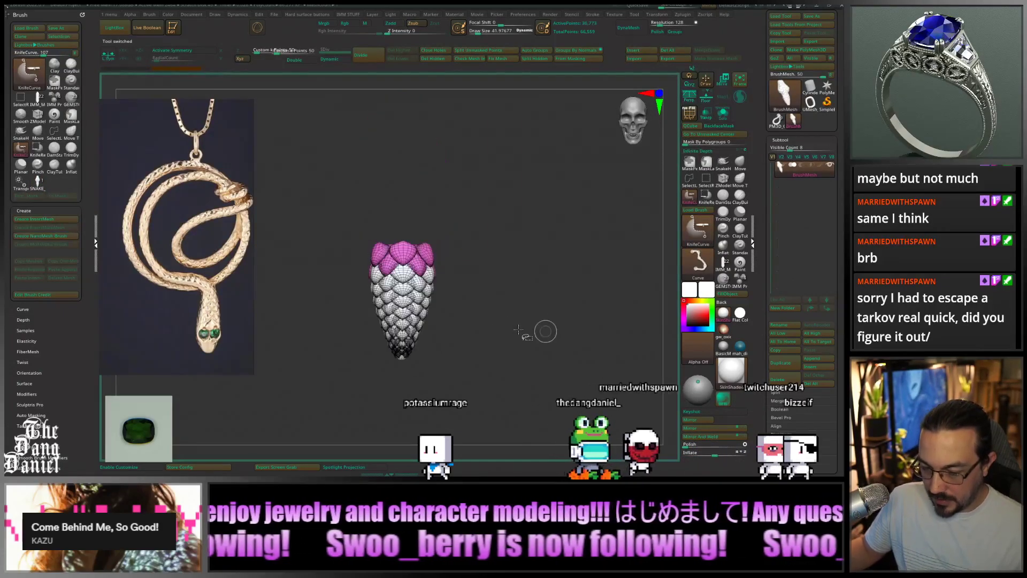
pyautogui.keyDown('ctrl'); pyautogui.keyDown('shift'); pyautogui.click(415, 307); pyautogui.keyUp('shift'); pyautogui.keyUp('ctrl')
pyautogui.moveTo(432, 311); pyautogui.dragTo(400, 253)
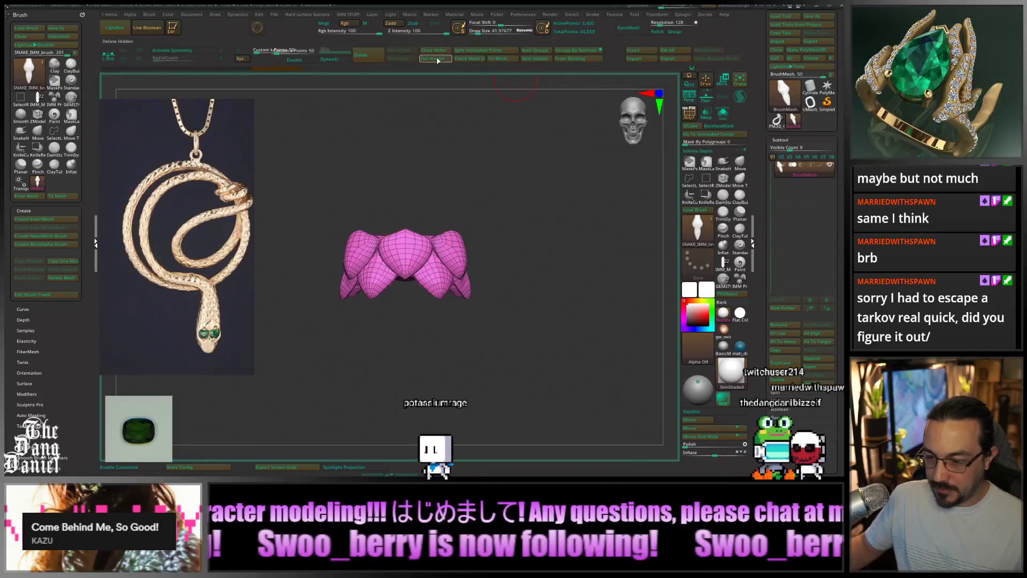
pyautogui.keyDown('alt'); pyautogui.moveTo(365, 204); pyautogui.dragTo(412, 217); pyautogui.keyUp('alt')
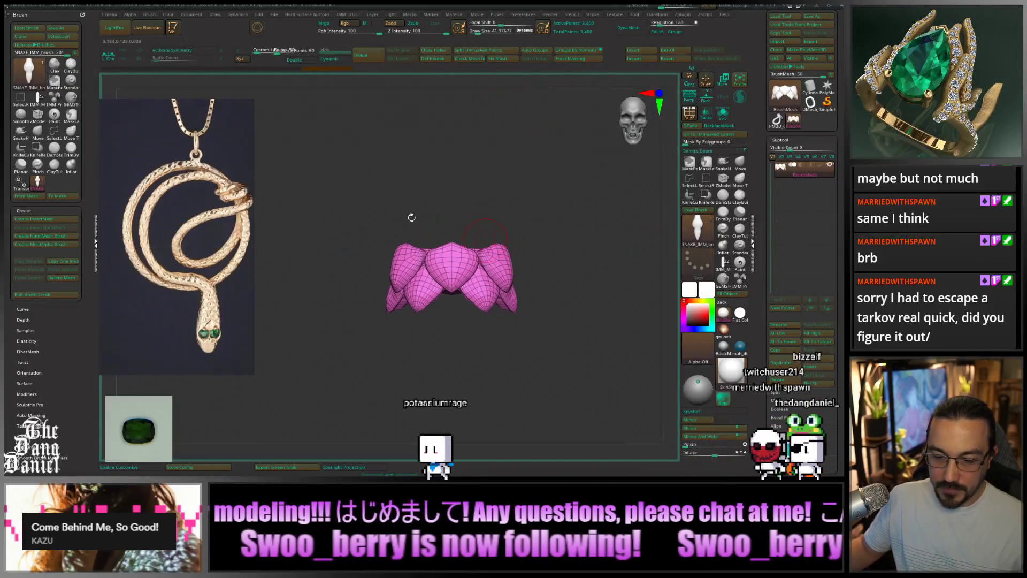
# Append the pink five-scale band to the SNAKE_IMM brush via Create InsertMesh
pyautogui.click(69, 220)
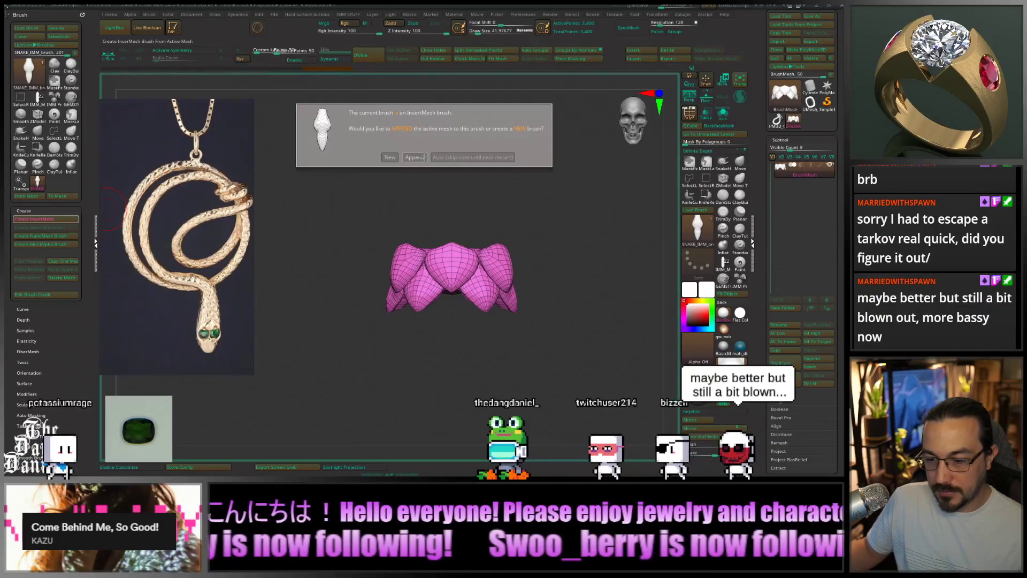
pyautogui.click(423, 157)
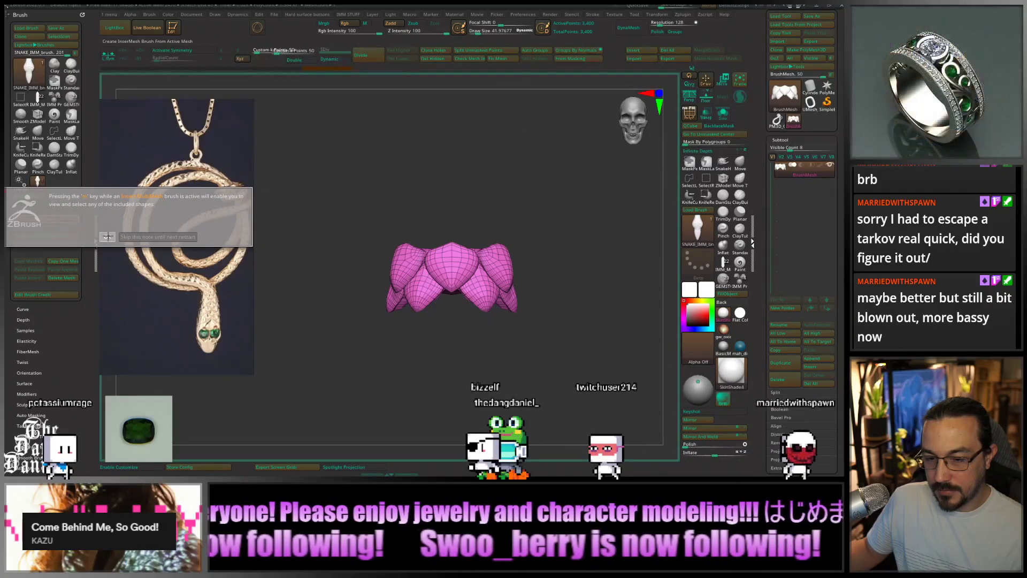
pyautogui.click(107, 236)
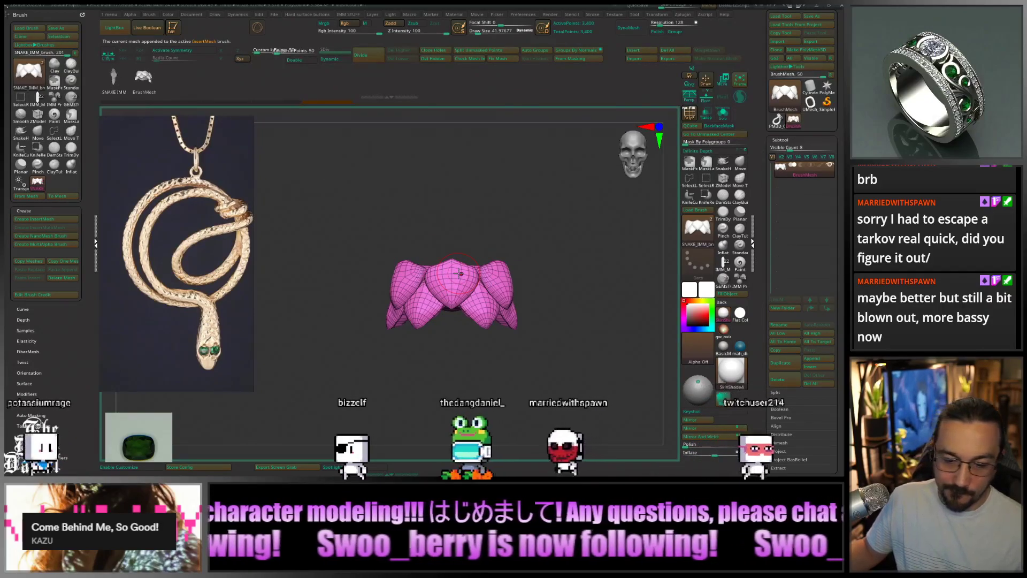
# Return to the PM3D_Cylinder pendant, activate the cylinder subtool, and open the Curve and Stroke settings
pyautogui.click(776, 121)
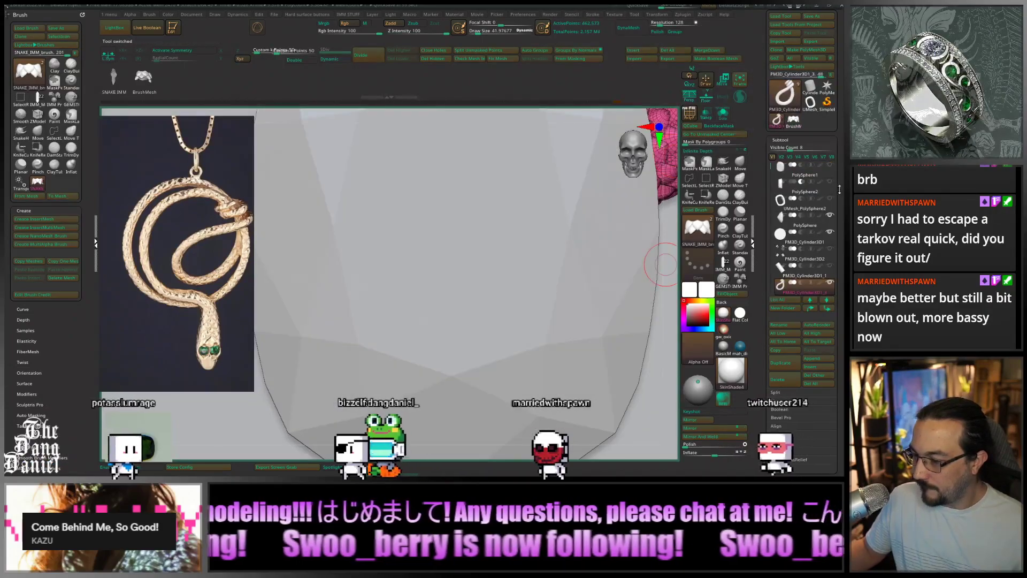
pyautogui.click(809, 233)
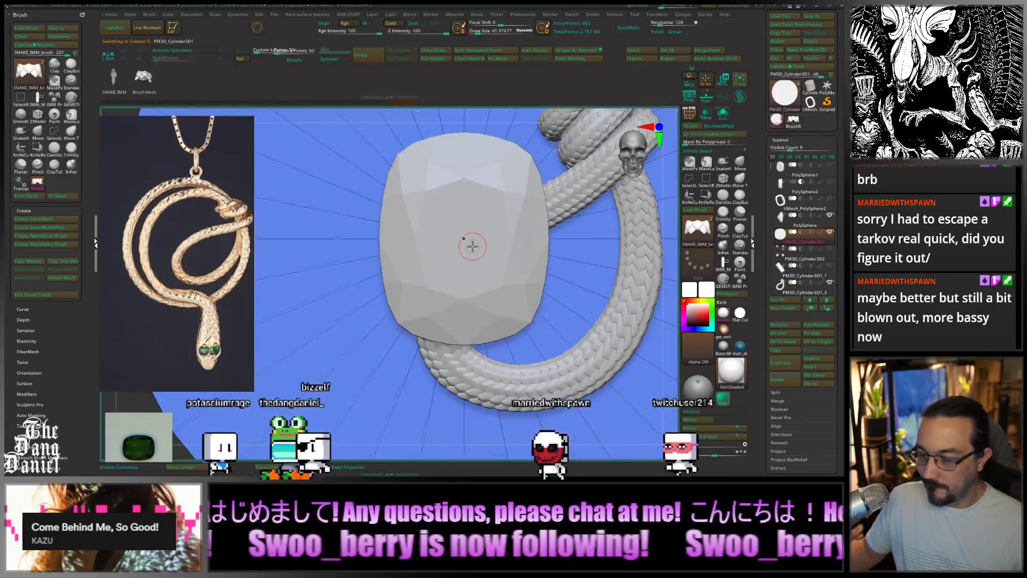
pyautogui.moveTo(557, 215); pyautogui.dragTo(418, 274)
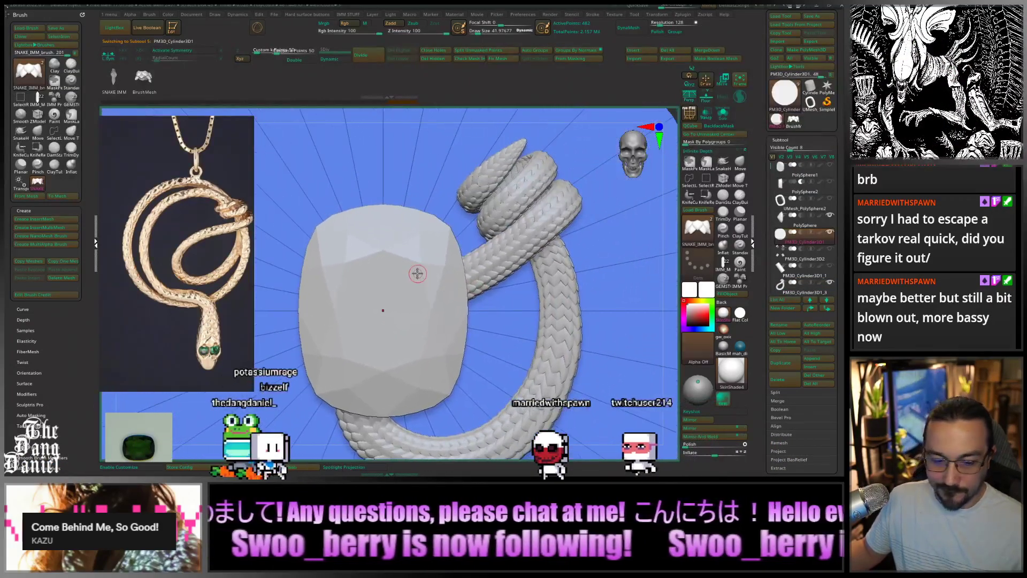
pyautogui.click(22, 309)
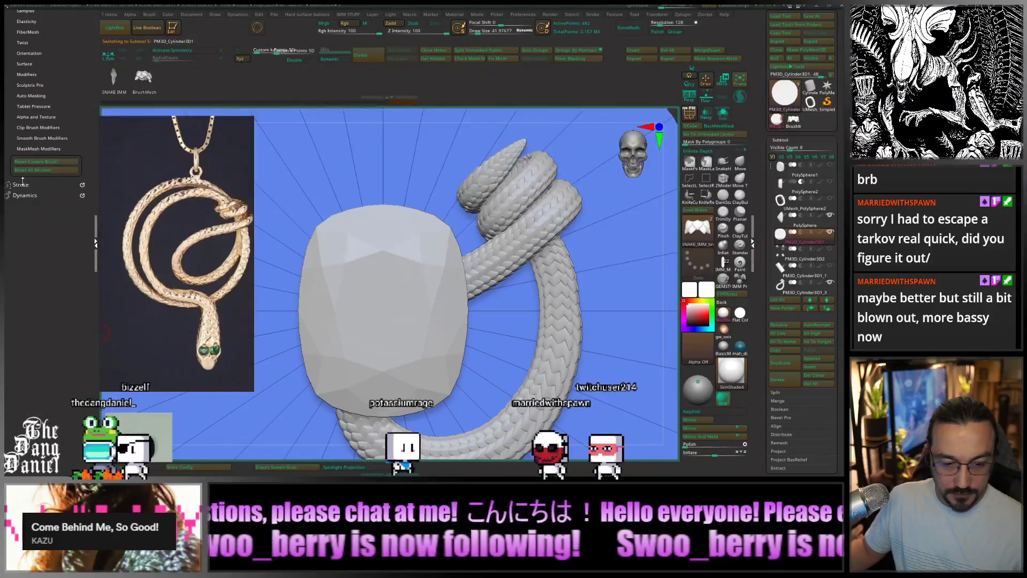
pyautogui.click(21, 184)
pyautogui.keyDown('ctrl'); pyautogui.moveTo(383, 277); pyautogui.dragTo(425, 208, button='right'); pyautogui.keyUp('ctrl')
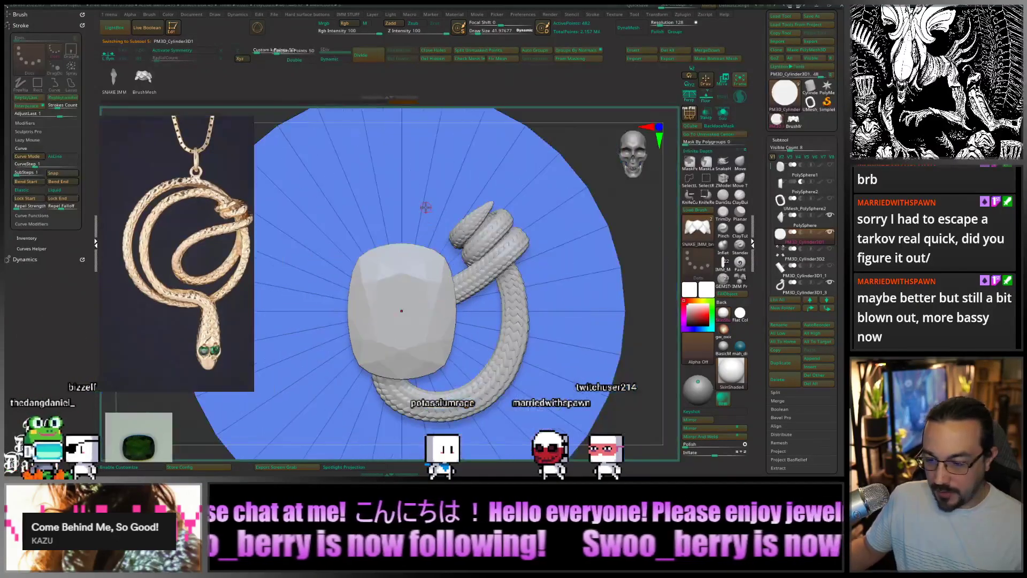
# Draw a curved strip of snake scales across the disc, redoing it once after an undo
pyautogui.moveTo(357, 170)
pyautogui.mouseDown()
pyautogui.moveTo(300, 346)
pyautogui.moveTo(316, 364)
pyautogui.mouseUp()
pyautogui.moveTo(399, 307)
pyautogui.keyDown('alt'); pyautogui.mouseDown(button='right')
pyautogui.moveTo(497, 301)
pyautogui.moveTo(540, 166)
pyautogui.moveTo(447, 199)
pyautogui.moveTo(527, 147)
pyautogui.mouseUp(button='right'); pyautogui.keyUp('alt')
pyautogui.hotkey('ctrl', 'z')
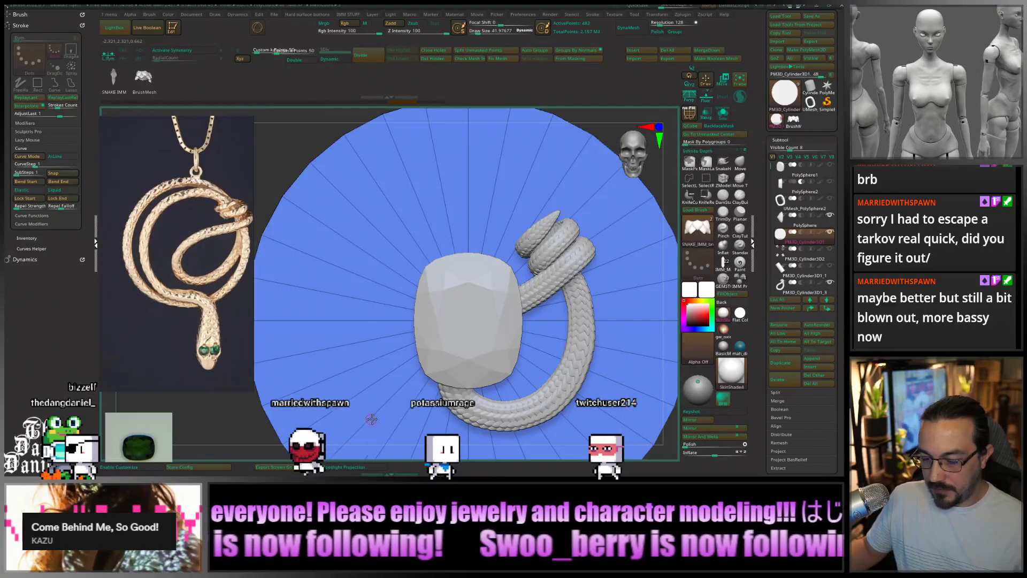
pyautogui.moveTo(372, 419); pyautogui.dragTo(334, 293)
pyautogui.moveTo(489, 216); pyautogui.dragTo(501, 222)
pyautogui.keyDown('ctrl'); pyautogui.moveTo(515, 200); pyautogui.dragTo(508, 272, button='right'); pyautogui.keyUp('ctrl')
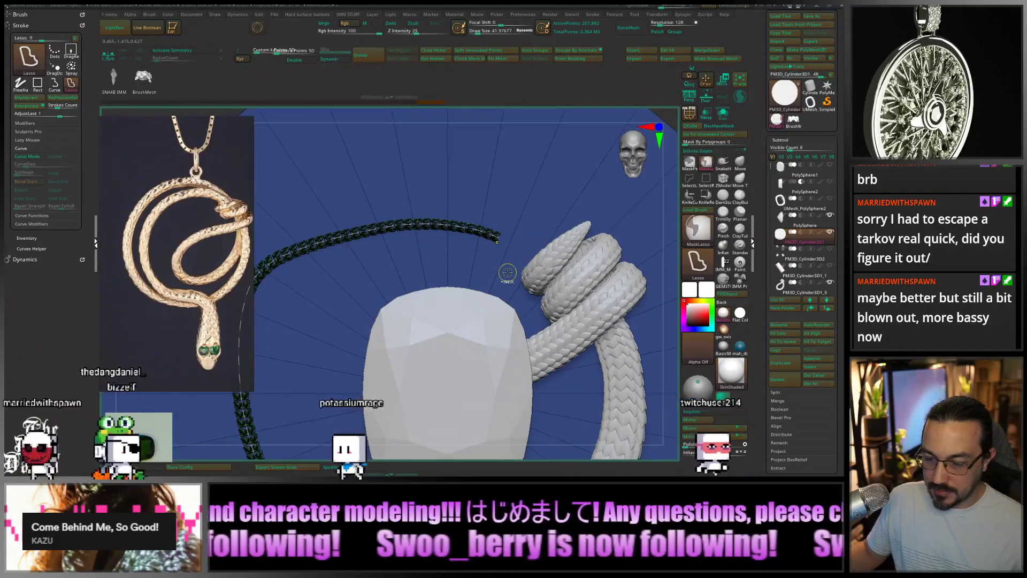
# Set the curve step to 0.8 and redraw the scaled strand beside the gem
pyautogui.hotkey('ctrl', 'z')
pyautogui.keyDown('alt'); pyautogui.moveTo(415, 280); pyautogui.dragTo(469, 242, button='right'); pyautogui.keyUp('alt')
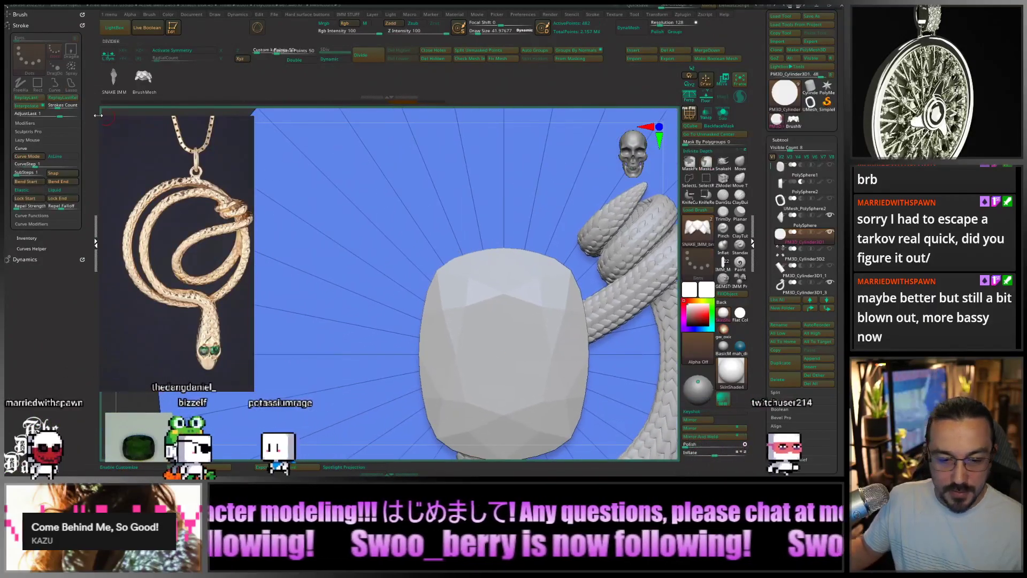
pyautogui.click(35, 164)
pyautogui.write('.8')
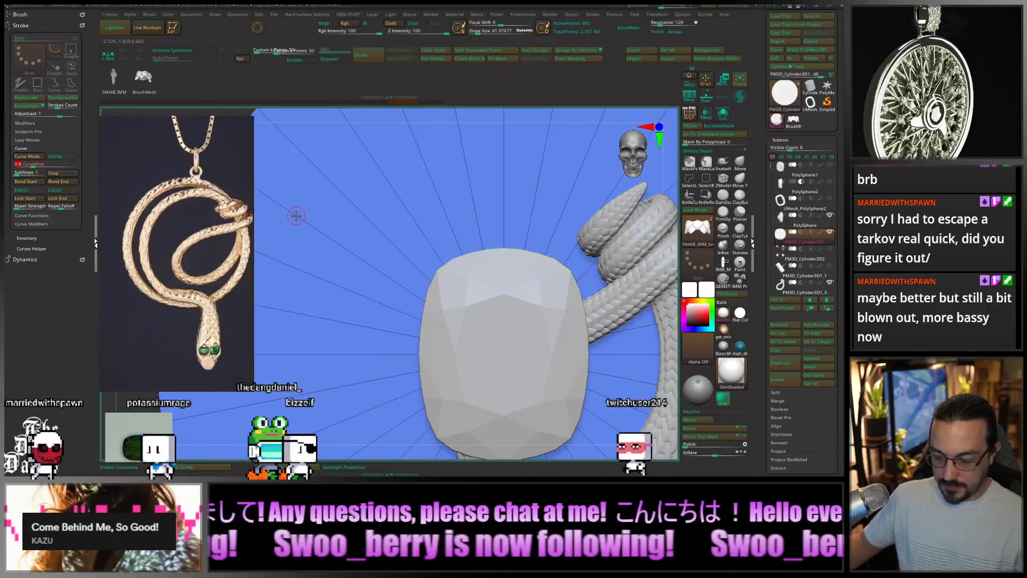
pyautogui.press('Return')
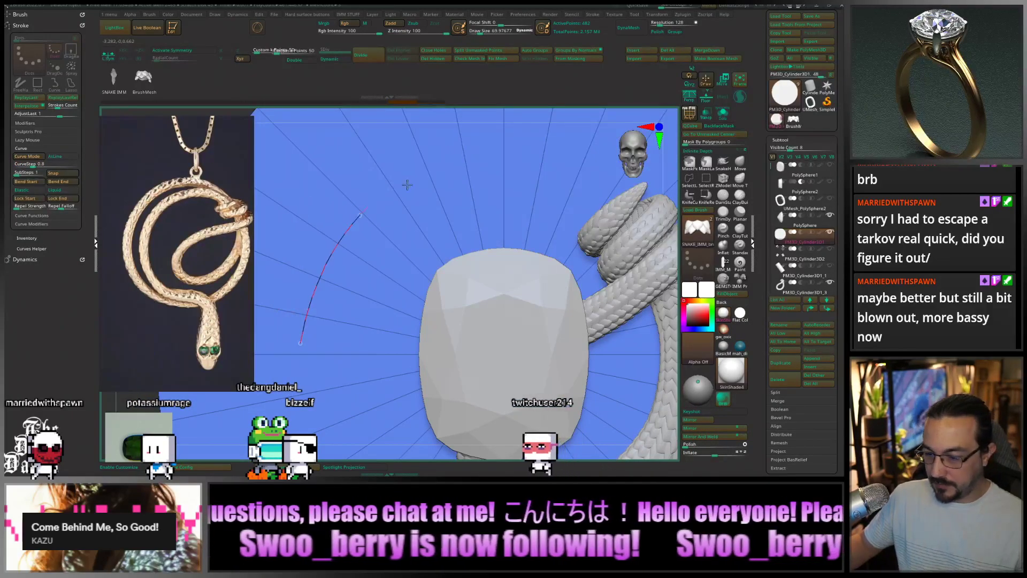
pyautogui.moveTo(408, 185); pyautogui.dragTo(537, 182)
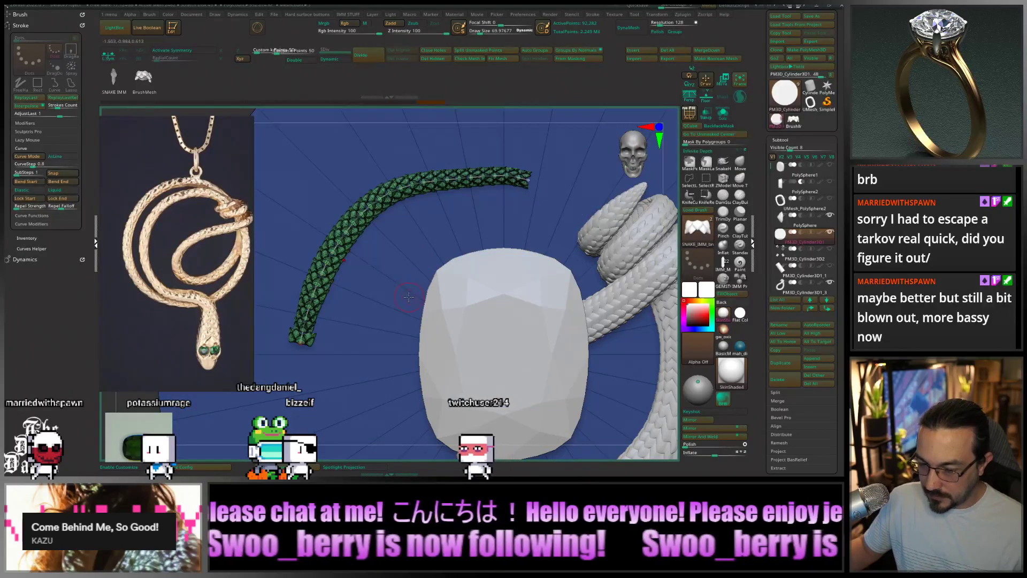
# Adjust the Curve Falloff so the strand tapers to a thin point at its lower end
pyautogui.keyDown('ctrl'); pyautogui.moveTo(300, 320); pyautogui.dragTo(300, 324, button='right'); pyautogui.keyUp('ctrl')
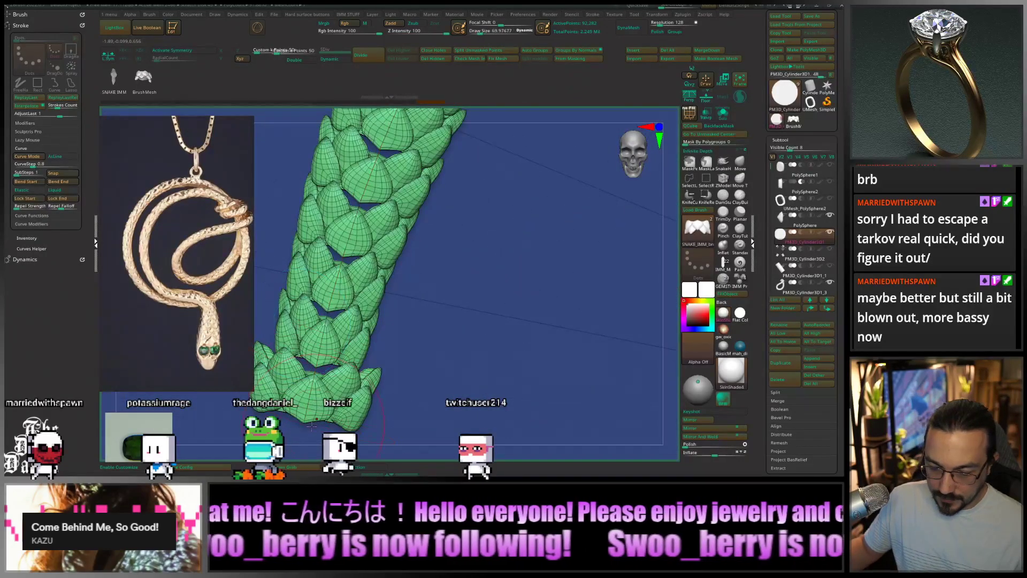
pyautogui.scroll(-5, 305, 415)
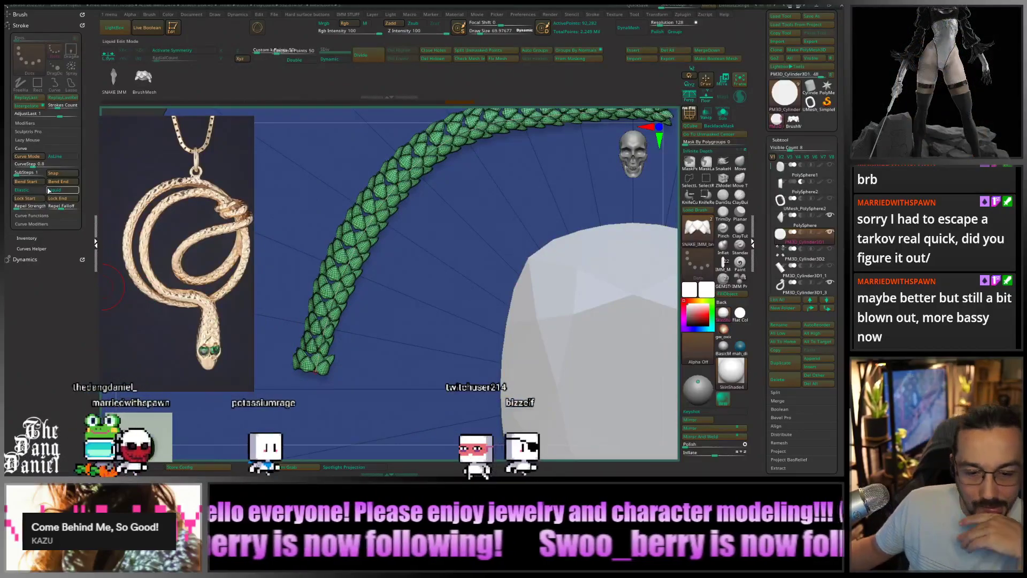
pyautogui.click(31, 223)
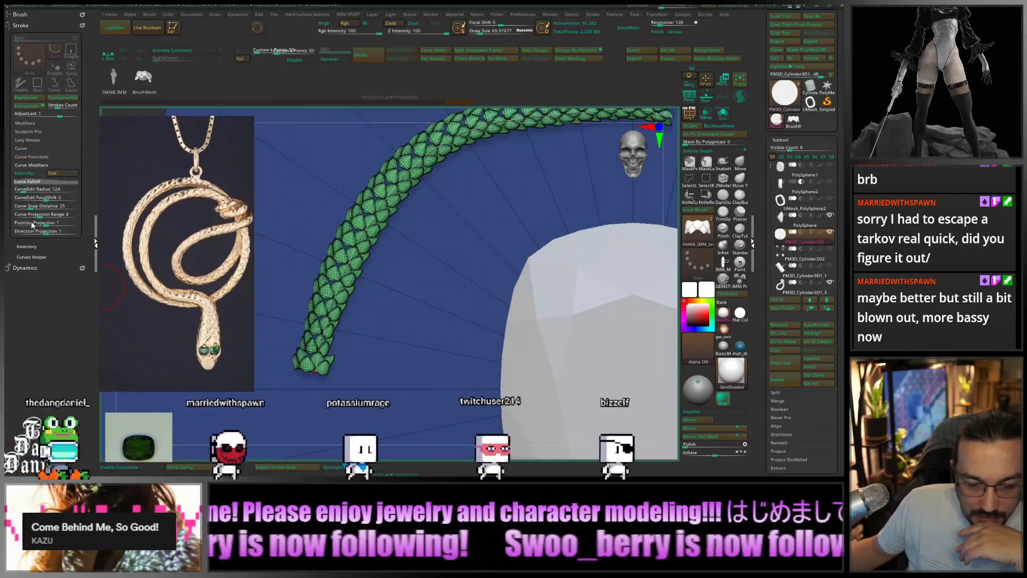
pyautogui.click(27, 182)
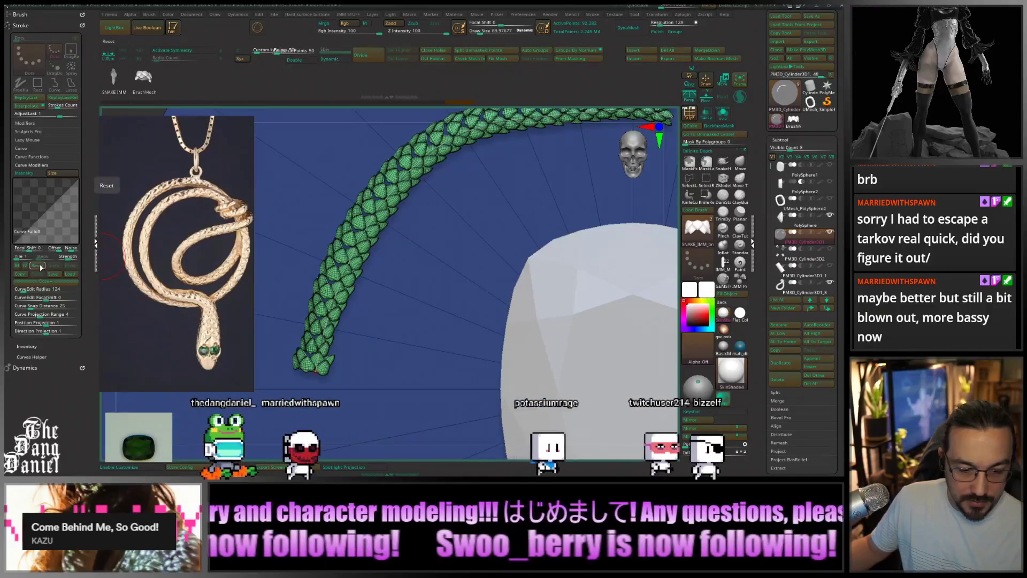
pyautogui.click(364, 261)
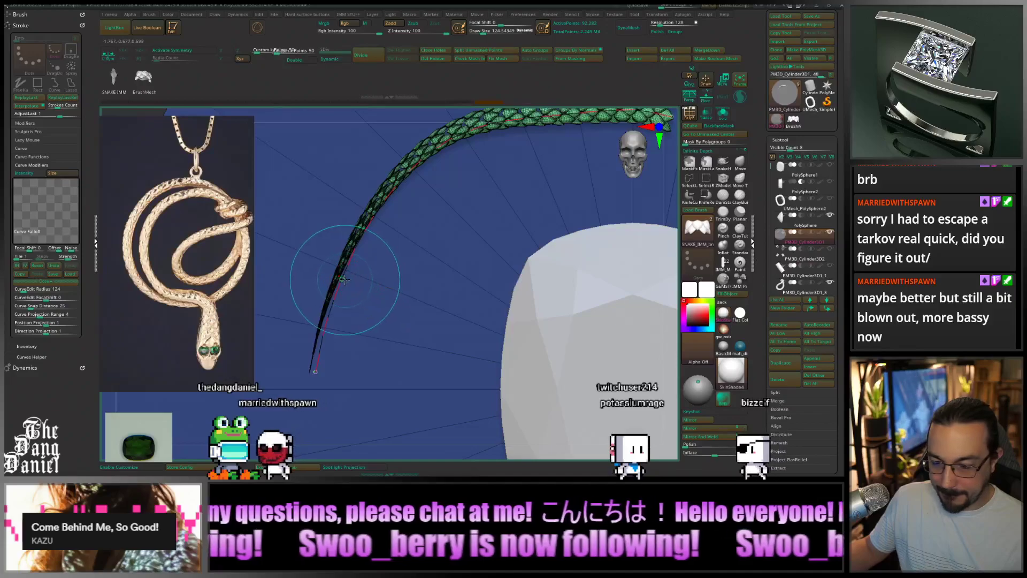
# Undo the taper, try reshaping the strand's right end, then remove the green strand
pyautogui.hotkey('ctrl', 'z')
pyautogui.keyDown('ctrl'); pyautogui.moveTo(373, 237); pyautogui.dragTo(420, 195, button='right'); pyautogui.keyUp('ctrl')
pyautogui.keyDown('ctrl'); pyautogui.moveTo(497, 177); pyautogui.dragTo(475, 215, button='right'); pyautogui.keyUp('ctrl')
pyautogui.moveTo(477, 215); pyautogui.dragTo(486, 218)
pyautogui.keyDown('ctrl'); pyautogui.moveTo(383, 291); pyautogui.dragTo(371, 250, button='right'); pyautogui.keyUp('ctrl')
pyautogui.moveTo(372, 250); pyautogui.dragTo(434, 255)
pyautogui.keyDown('shift'); pyautogui.moveTo(433, 254); pyautogui.dragTo(427, 258, button='right'); pyautogui.keyUp('shift')
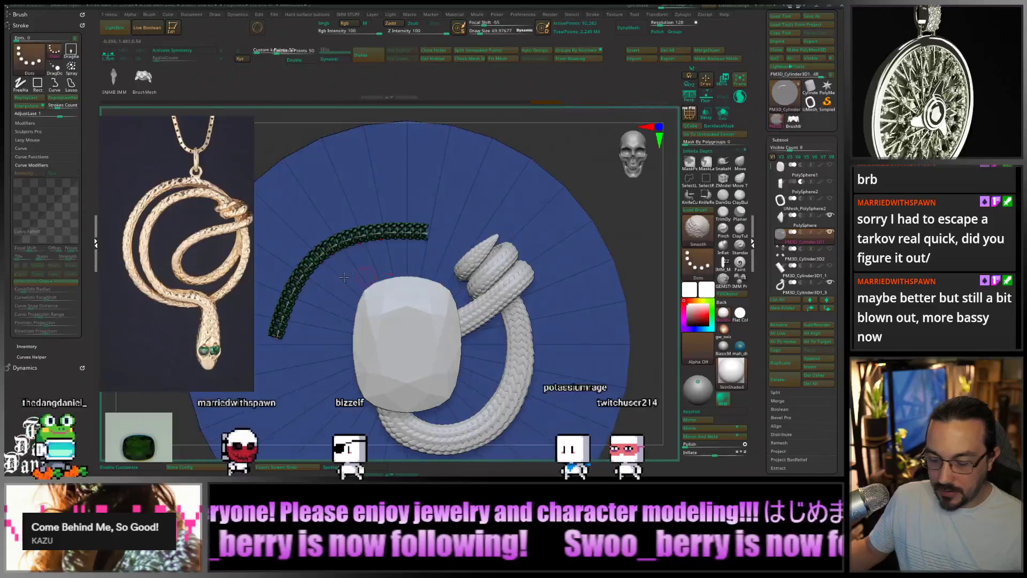
pyautogui.keyDown('alt'); pyautogui.moveTo(321, 270); pyautogui.dragTo(419, 267, button='right'); pyautogui.keyUp('alt')
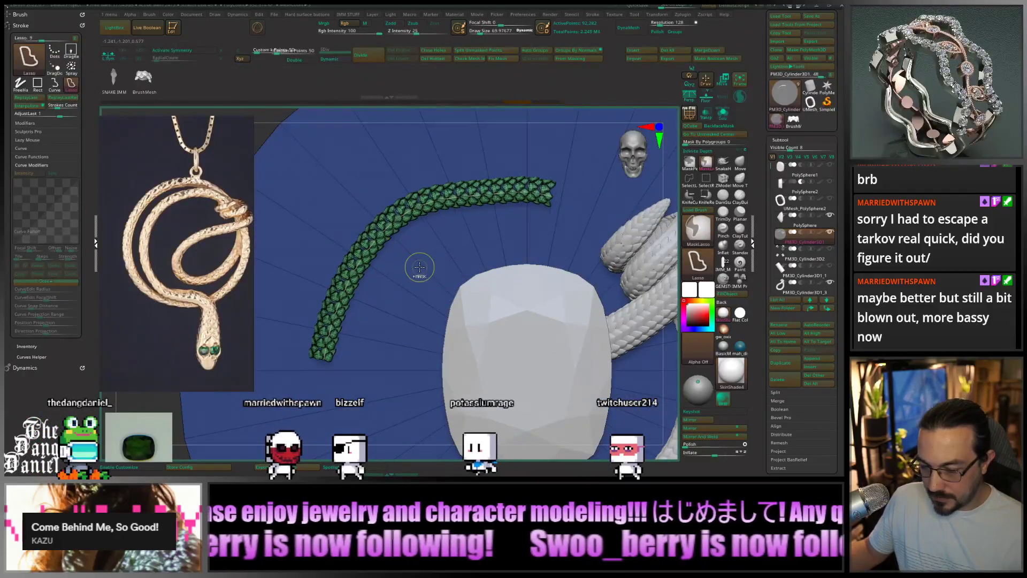
pyautogui.hotkey('ctrl', 'z')
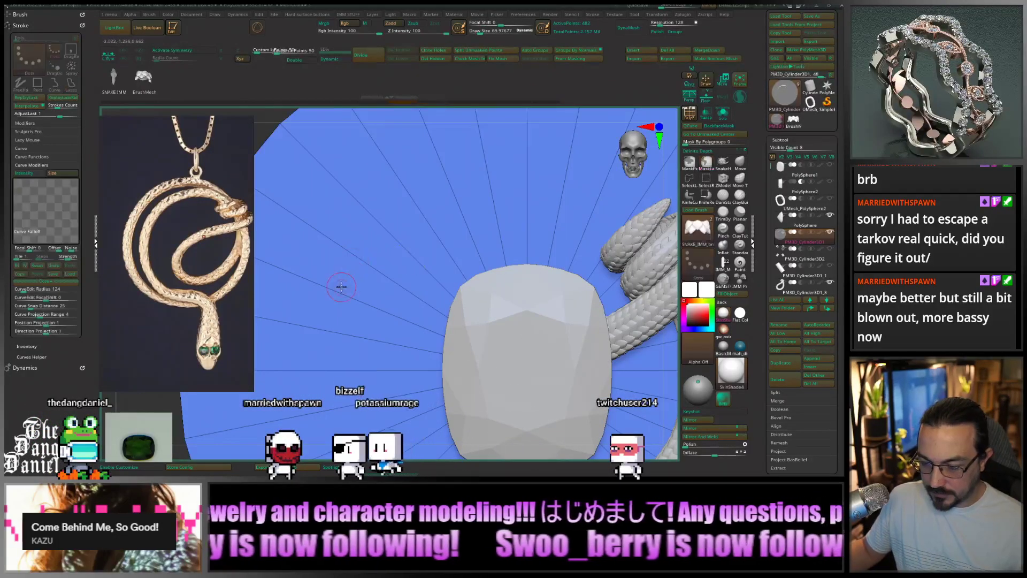
# Draw a trial strand toward the upper right, nudge its end along the curve, and revert the edit
pyautogui.moveTo(474, 169); pyautogui.dragTo(509, 166)
pyautogui.keyDown('ctrl'); pyautogui.moveTo(343, 260); pyautogui.dragTo(481, 204, button='right'); pyautogui.keyUp('ctrl')
pyautogui.keyDown('alt'); pyautogui.moveTo(652, 151); pyautogui.dragTo(612, 202, button='right'); pyautogui.keyUp('alt')
pyautogui.moveTo(540, 202); pyautogui.dragTo(544, 202)
pyautogui.keyDown('ctrl'); pyautogui.moveTo(544, 202); pyautogui.dragTo(534, 176, button='right'); pyautogui.keyUp('ctrl')
pyautogui.moveTo(535, 176)
pyautogui.mouseDown(button='right')
pyautogui.moveTo(484, 201)
pyautogui.moveTo(471, 189)
pyautogui.moveTo(440, 294)
pyautogui.moveTo(391, 294)
pyautogui.moveTo(390, 239)
pyautogui.moveTo(436, 190)
pyautogui.mouseUp(button='right')
pyautogui.click(436, 190)
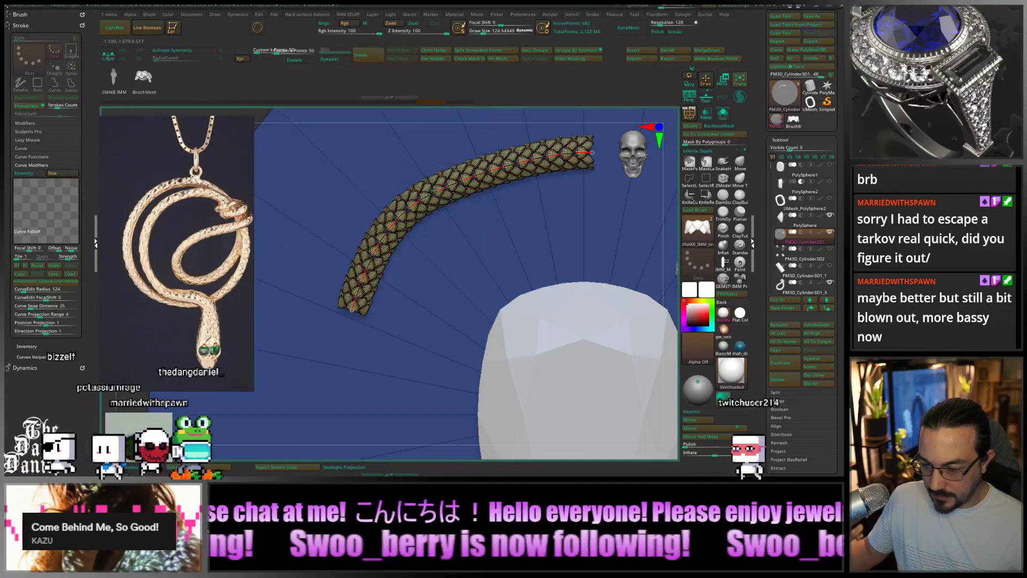
pyautogui.hotkey('ctrl', 'z')
pyautogui.hotkey('ctrl', 'z')
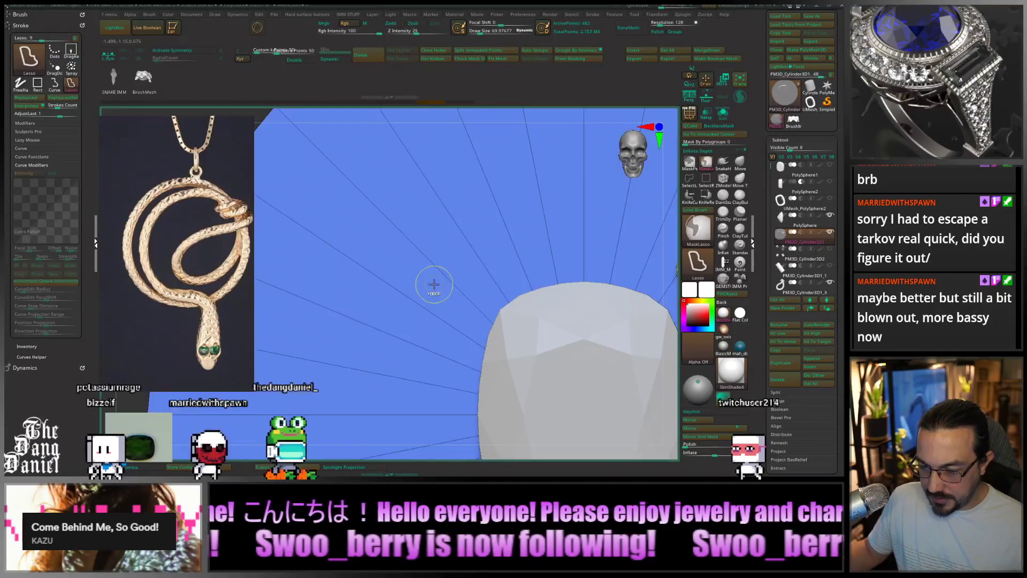
# Draw another trial scaled strand across the canvas and inspect its end up close
pyautogui.click(21, 148)
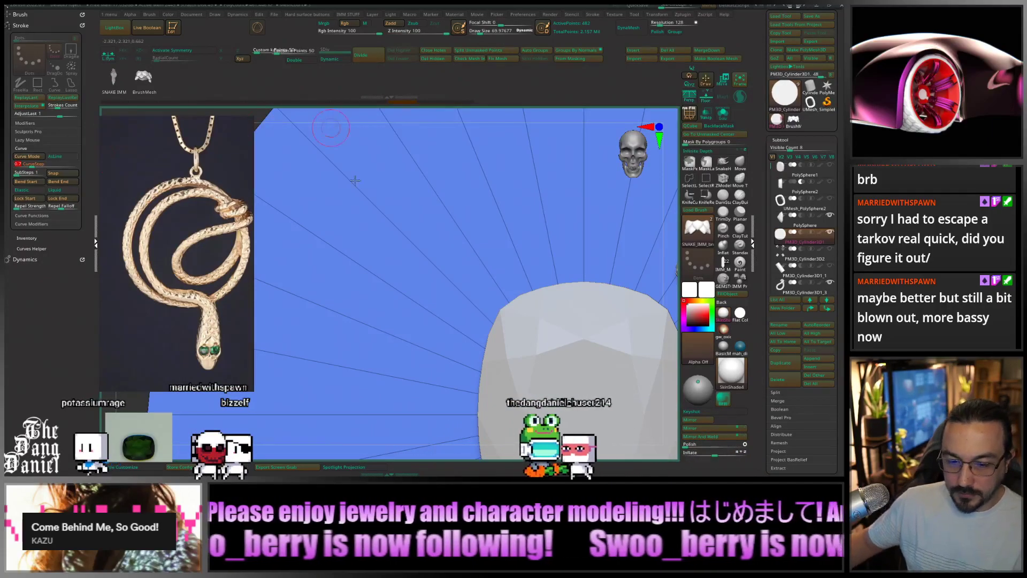
pyautogui.moveTo(345, 274); pyautogui.dragTo(534, 170)
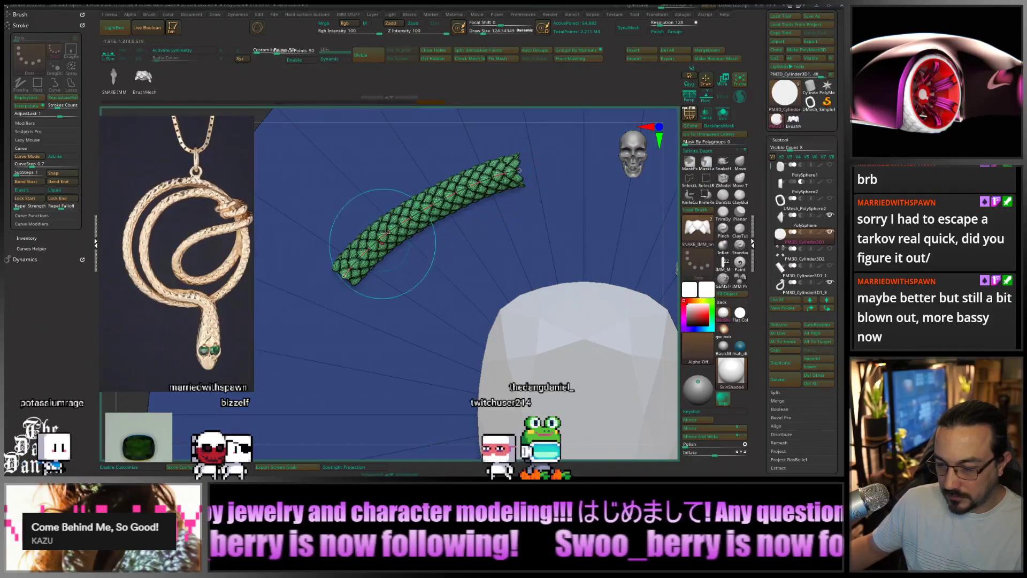
pyautogui.keyDown('ctrl'); pyautogui.moveTo(384, 234); pyautogui.dragTo(384, 321, button='right'); pyautogui.keyUp('ctrl')
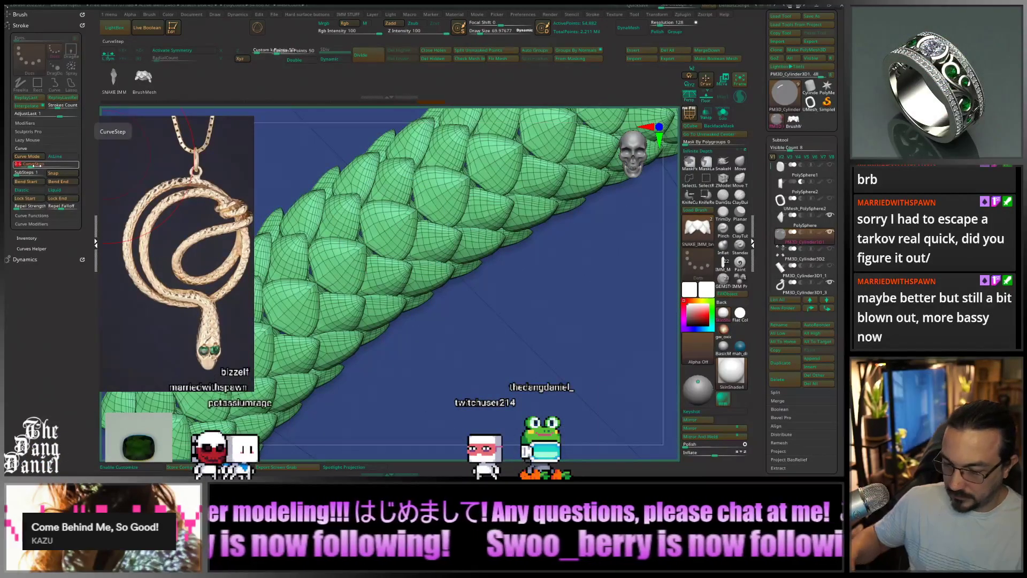
pyautogui.moveTo(359, 242); pyautogui.dragTo(388, 289)
pyautogui.keyDown('ctrl'); pyautogui.moveTo(359, 212); pyautogui.dragTo(358, 134, button='right'); pyautogui.keyUp('ctrl')
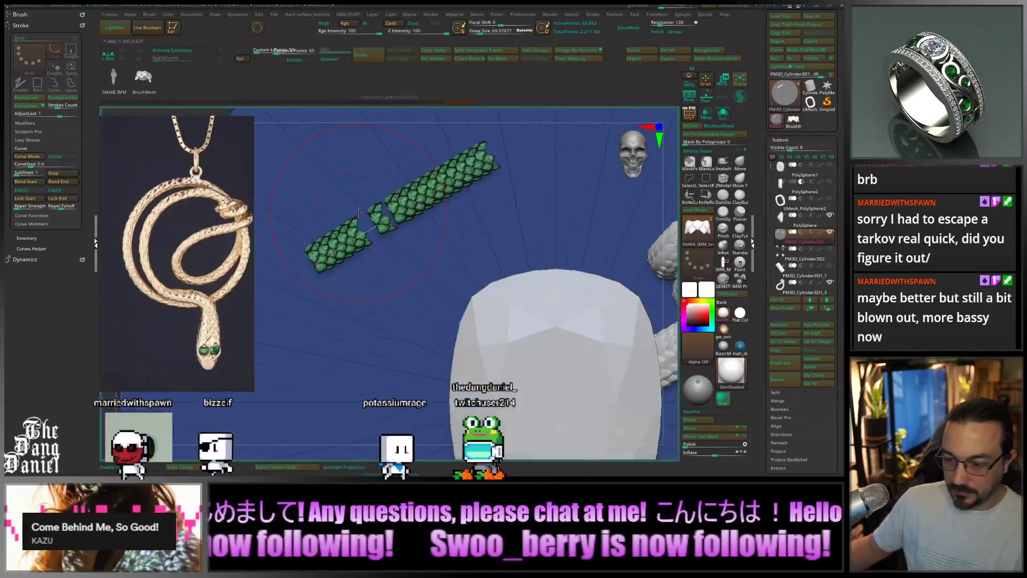
pyautogui.keyDown('ctrl'); pyautogui.moveTo(359, 212); pyautogui.dragTo(425, 179, button='right'); pyautogui.keyUp('ctrl')
# Undo repeatedly until only the gem and white coiled snake remain on the backplate
pyautogui.hotkey('ctrl', 'z')
pyautogui.hotkey('ctrl', 'z')
pyautogui.hotkey('ctrl', 'z')
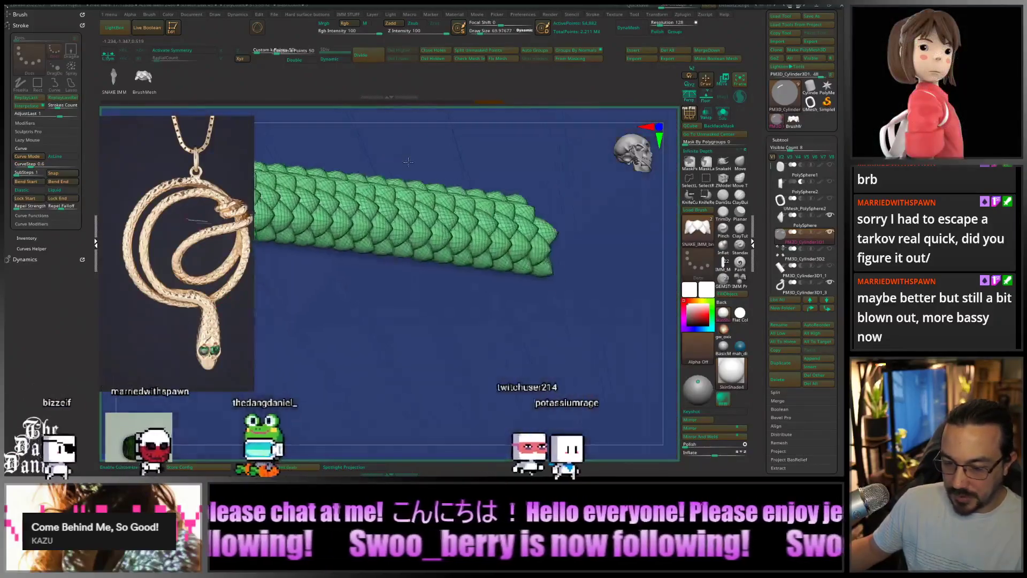
pyautogui.hotkey('ctrl', 'z')
pyautogui.hotkey('ctrl', 'z')
pyautogui.hotkey('ctrl', 'z')
pyautogui.hotkey('ctrl', 'z')
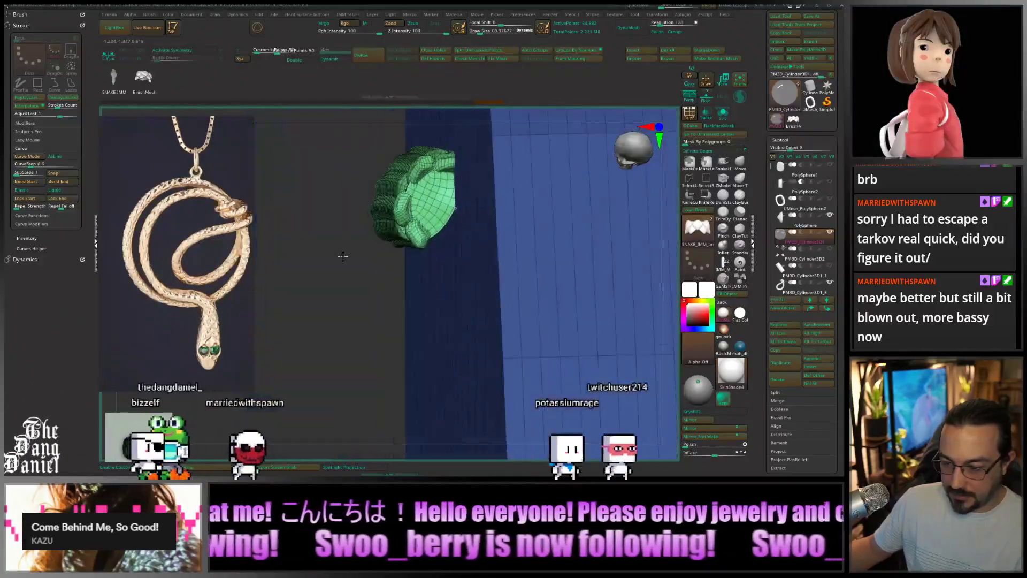
pyautogui.hotkey('ctrl', 'z')
pyautogui.hotkey('ctrl', 'z')
pyautogui.hotkey('ctrl', 'z')
pyautogui.hotkey('ctrl', 'z')
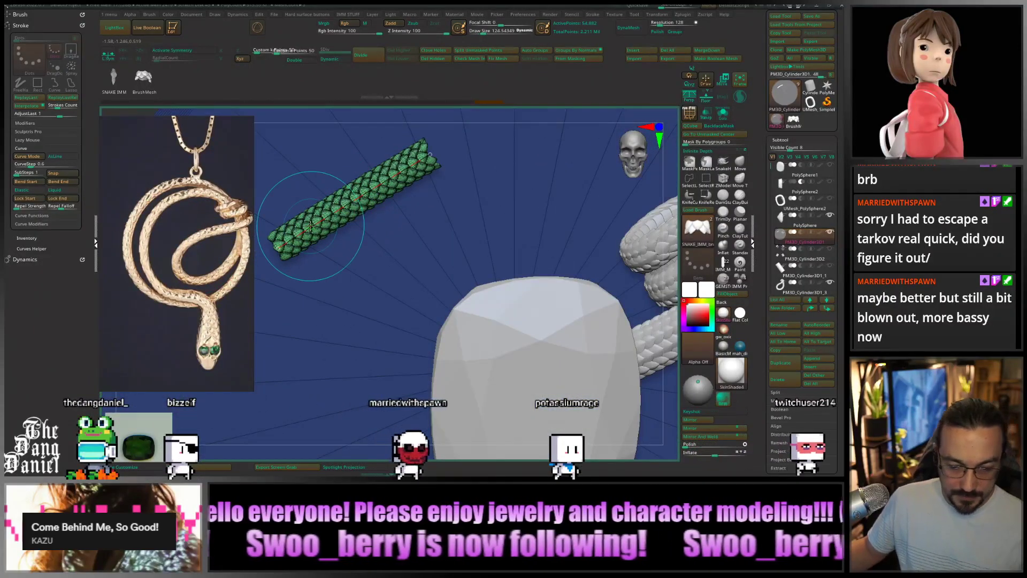
pyautogui.hotkey('ctrl', 'z')
pyautogui.hotkey('ctrl', 'z')
pyautogui.hotkey('ctrl', 'z')
pyautogui.hotkey('ctrl', 'z')
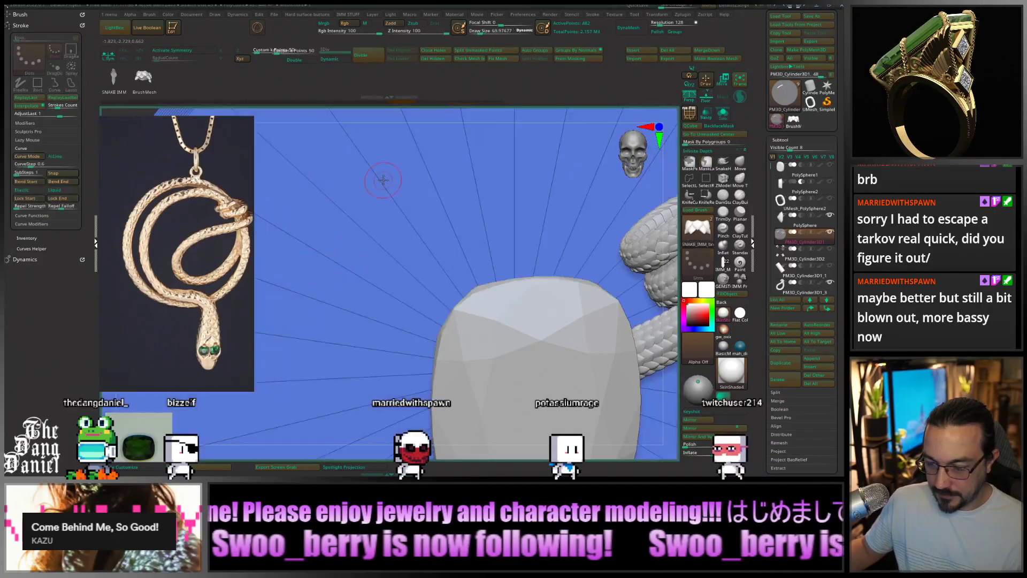
pyautogui.hotkey('ctrl', 'z')
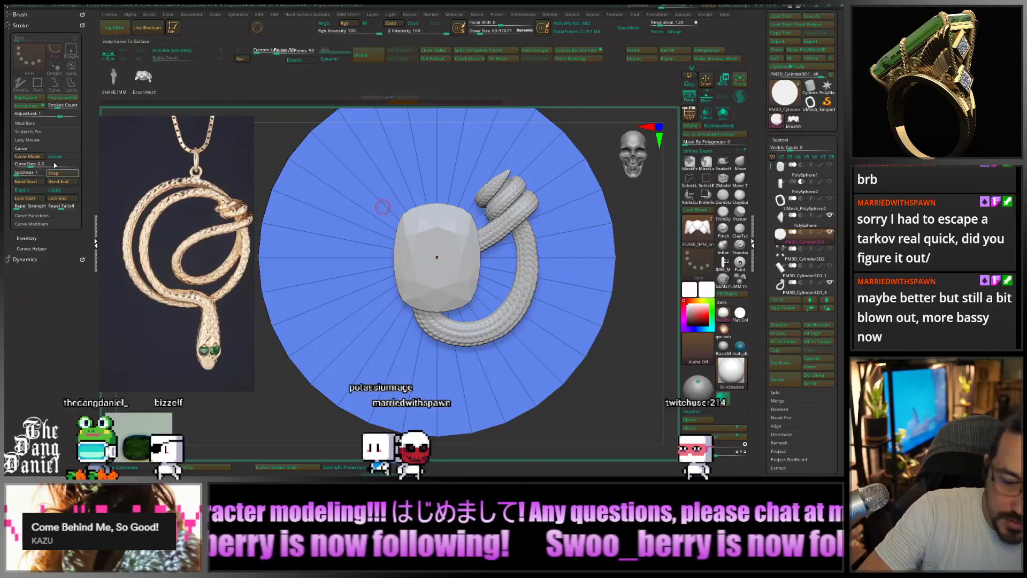
# Set LazyRadius to 30 and trace a curve stroke around the snake coil's outside edge
pyautogui.click(41, 141)
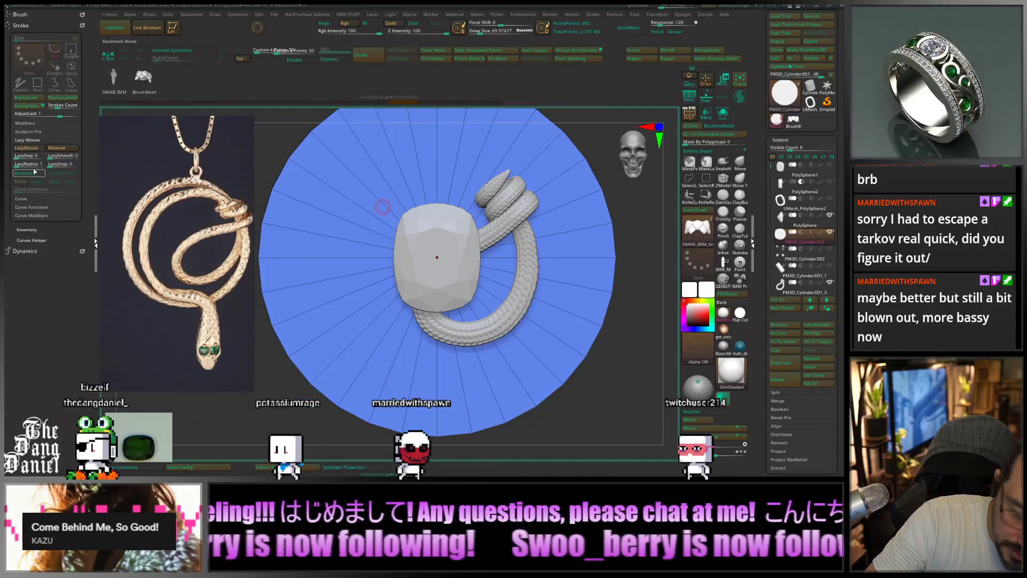
pyautogui.write('30')
pyautogui.press('Return')
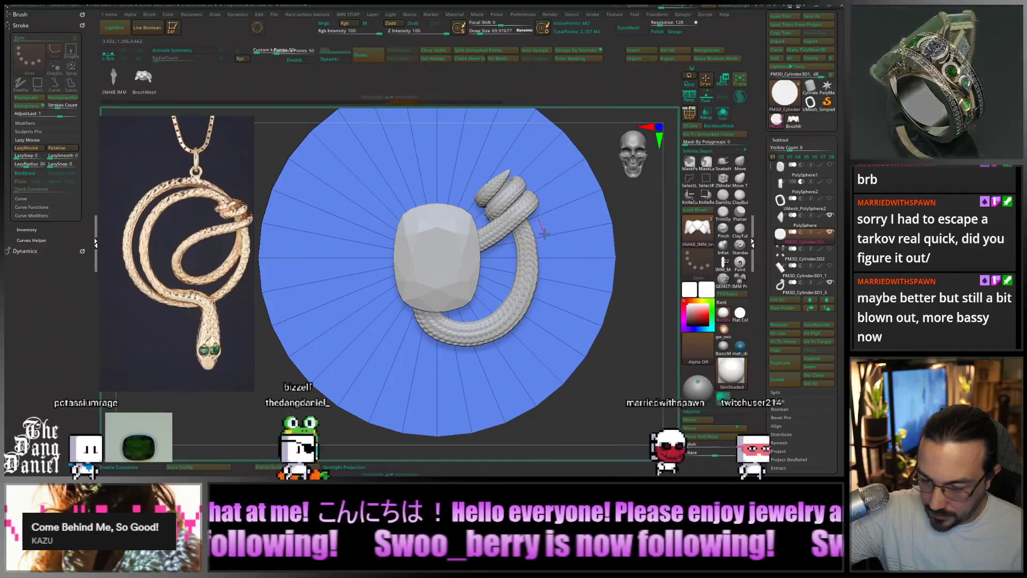
pyautogui.moveTo(545, 234); pyautogui.dragTo(549, 248)
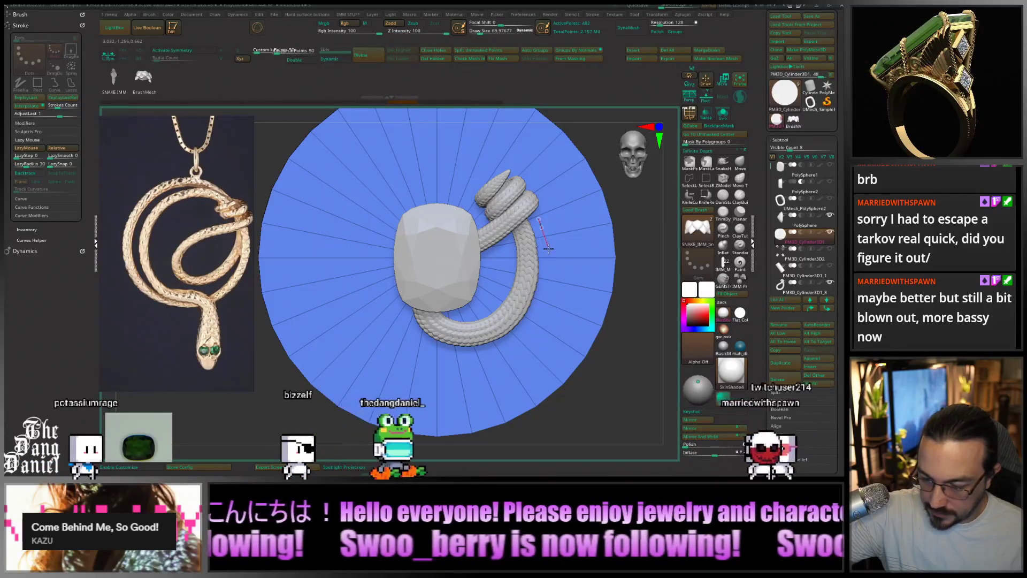
pyautogui.moveTo(550, 288)
pyautogui.mouseDown()
pyautogui.moveTo(527, 339)
pyautogui.moveTo(500, 356)
pyautogui.mouseUp()
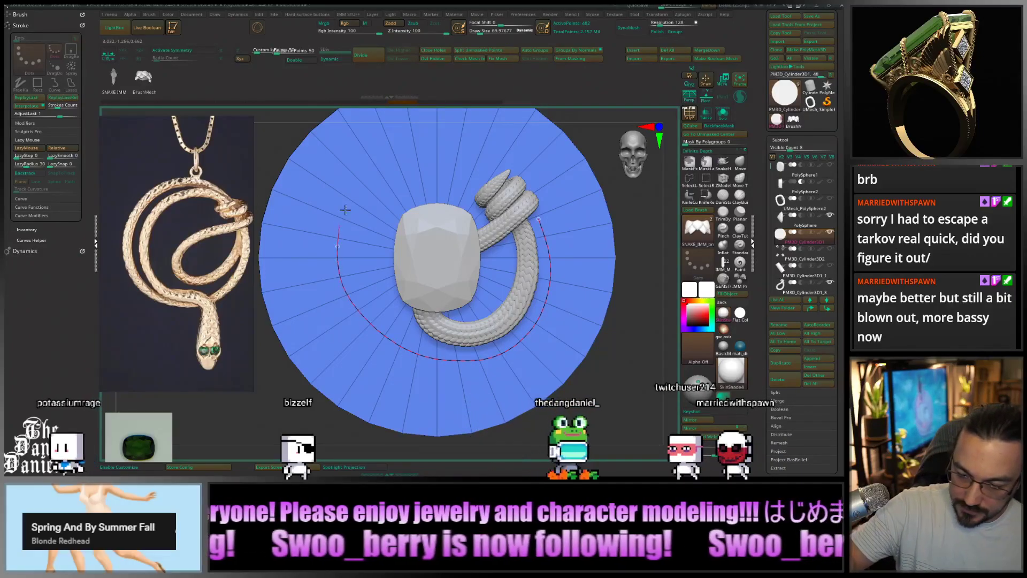
pyautogui.moveTo(503, 162); pyautogui.dragTo(504, 163)
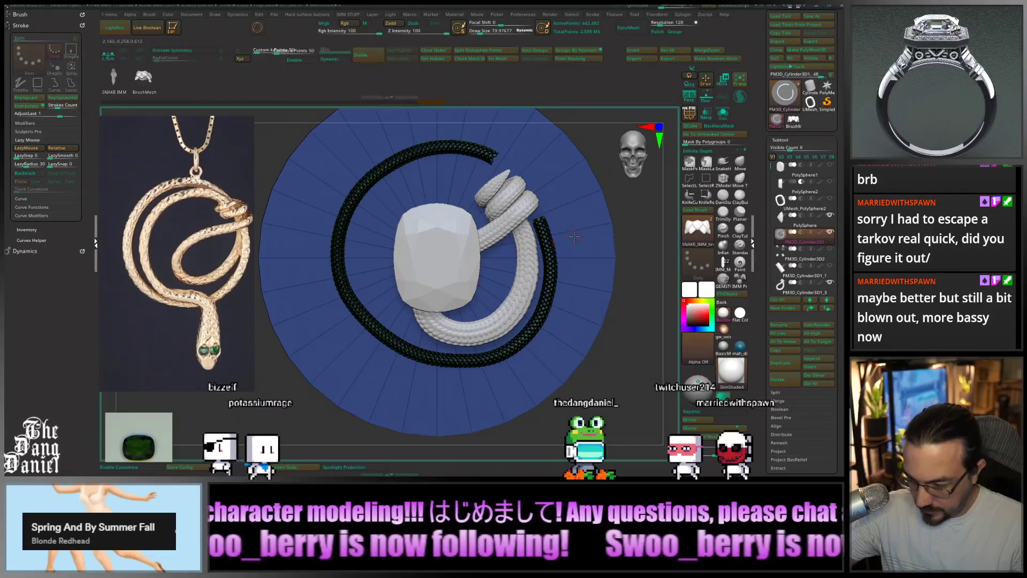
# Regenerate the ring tube thicker along its curve, then rebuild it with the darker snake IMM brush
pyautogui.click(550, 255)
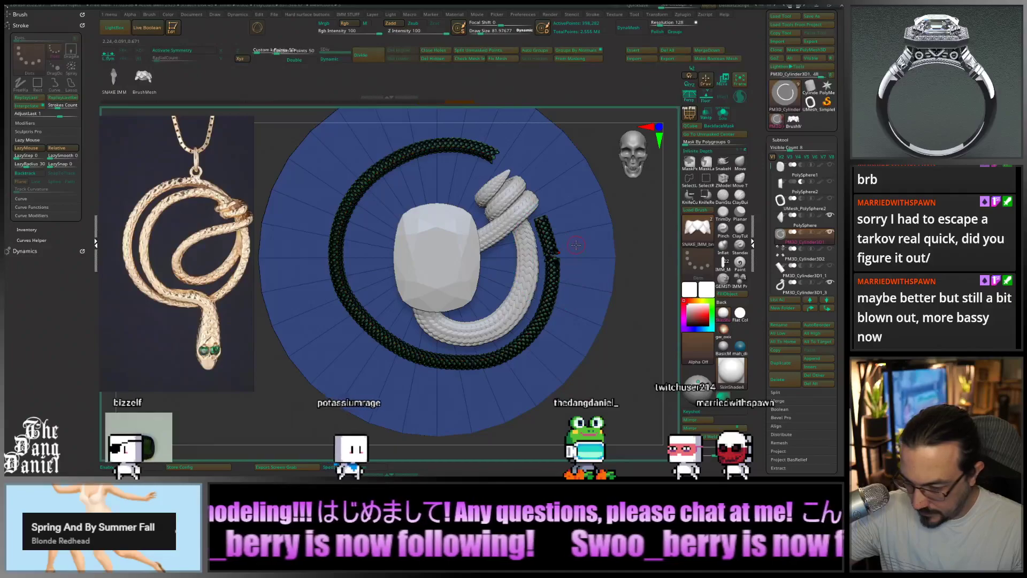
pyautogui.moveTo(541, 221); pyautogui.dragTo(541, 218)
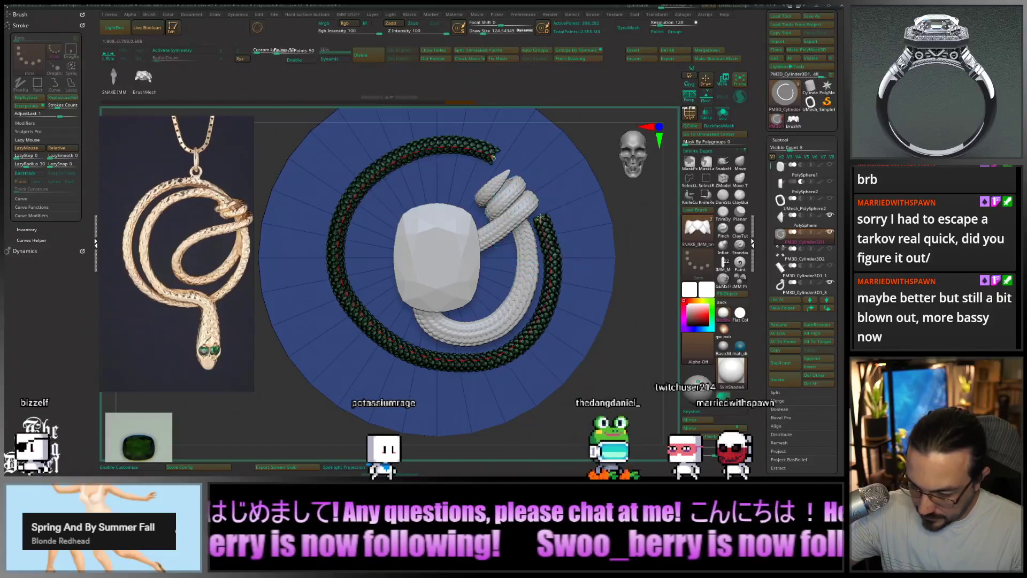
pyautogui.press(']')
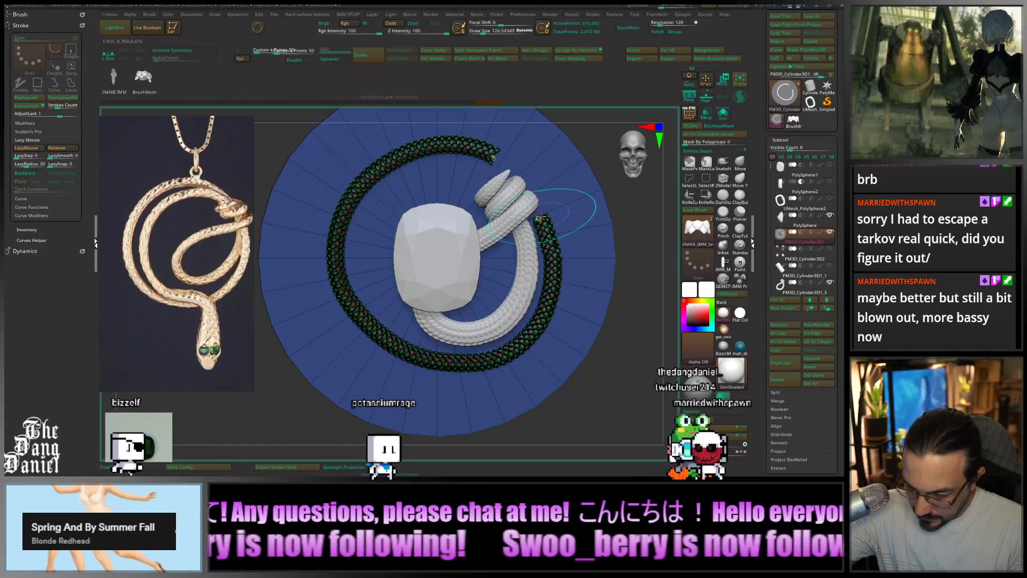
pyautogui.click(539, 221)
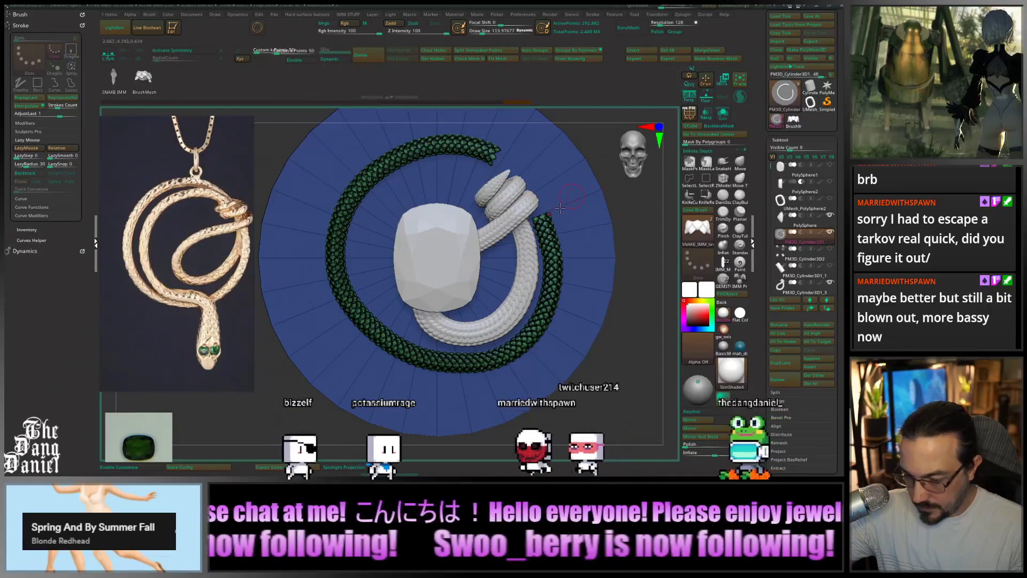
pyautogui.click(545, 236)
pyautogui.click(545, 235)
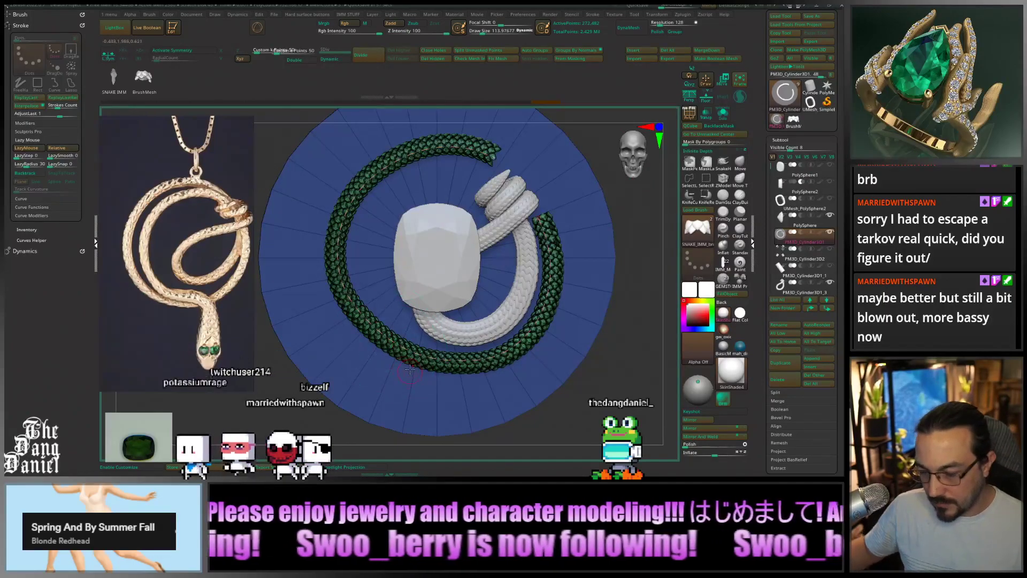
pyautogui.moveTo(410, 369)
pyautogui.mouseDown(button='right')
pyautogui.moveTo(385, 326)
pyautogui.moveTo(396, 289)
pyautogui.moveTo(337, 353)
pyautogui.moveTo(401, 359)
pyautogui.moveTo(378, 345)
pyautogui.mouseUp(button='right')
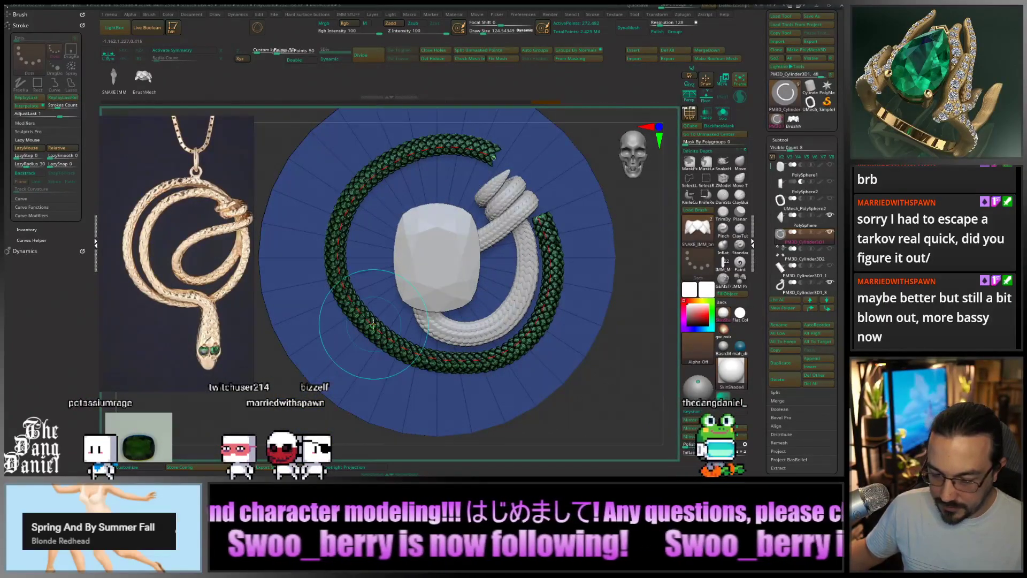
pyautogui.click(374, 323)
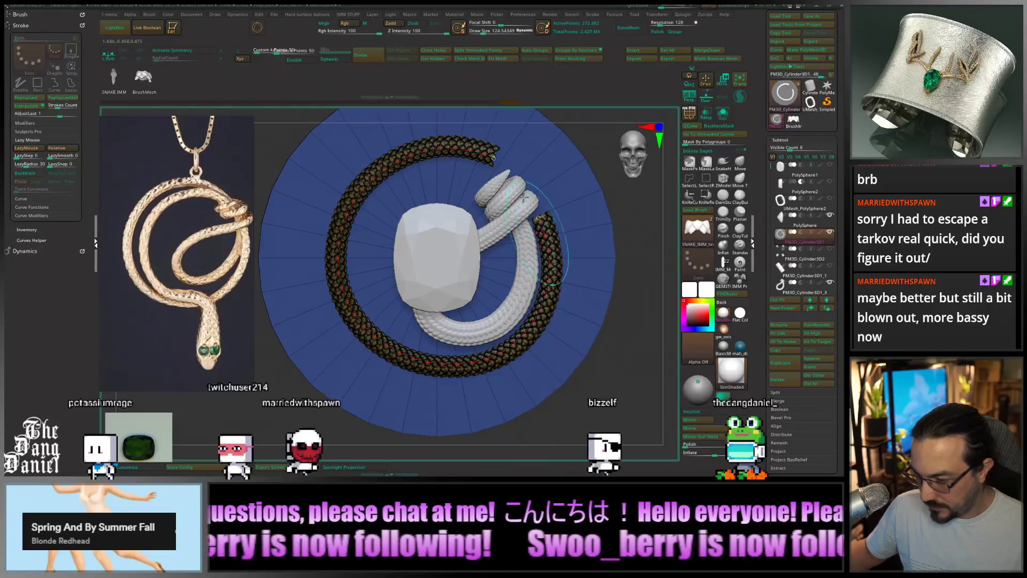
# Pull the curve's end down toward the coil and reshape the ring's left arcs
pyautogui.moveTo(493, 157); pyautogui.dragTo(489, 184)
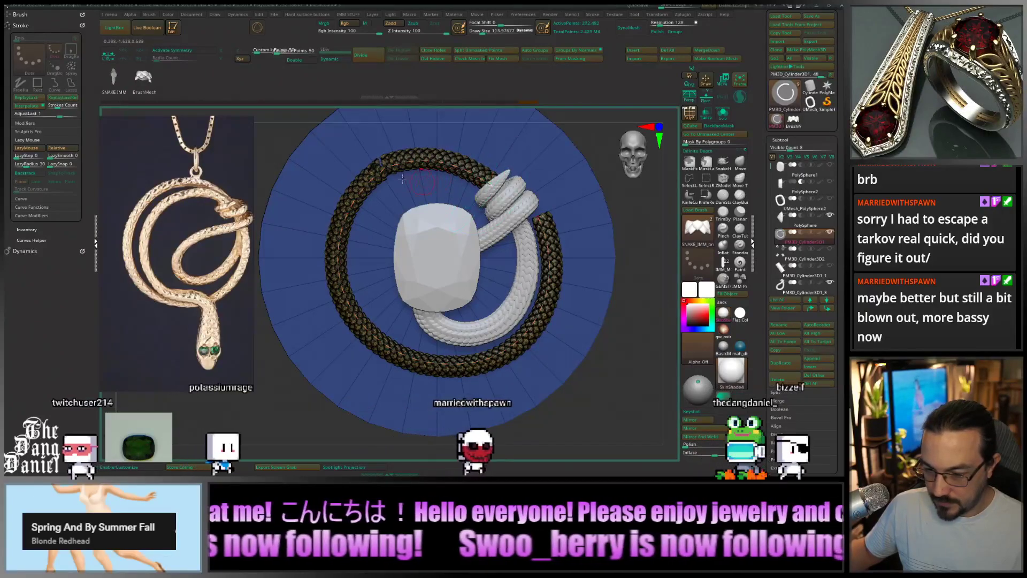
pyautogui.moveTo(368, 178); pyautogui.dragTo(340, 220)
pyautogui.moveTo(334, 280); pyautogui.dragTo(332, 283)
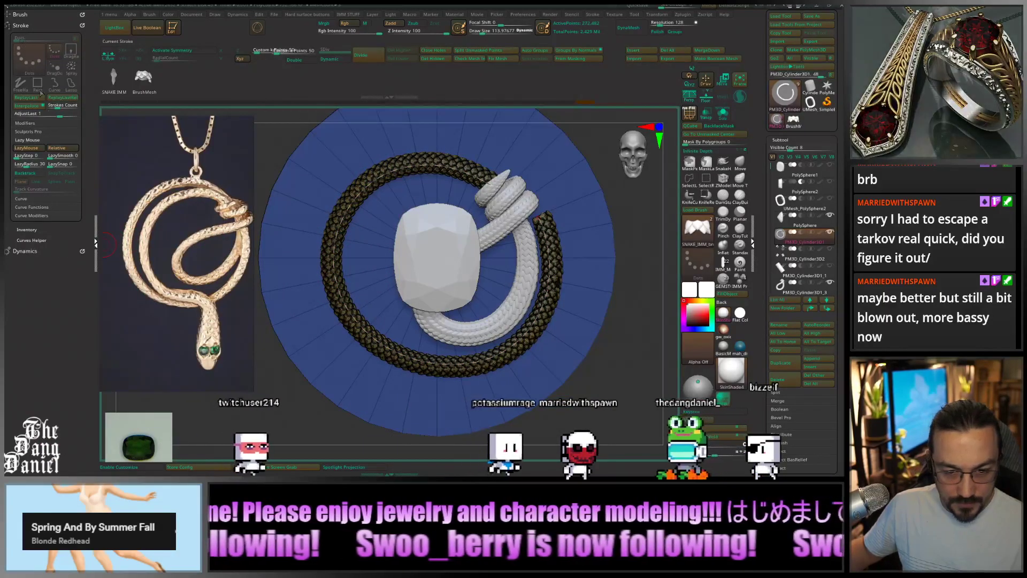
pyautogui.click(23, 199)
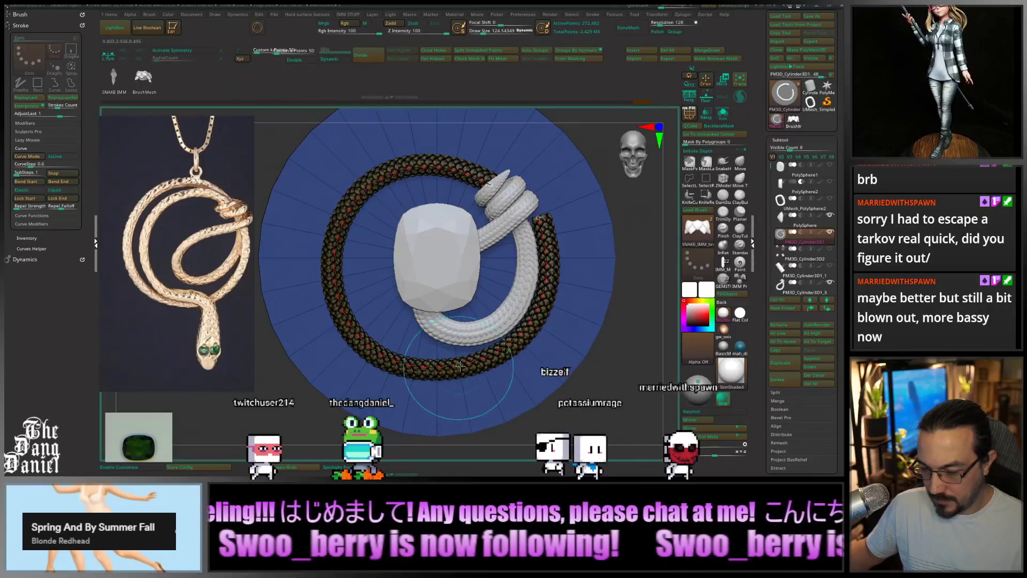
# Nudge the ring's lower and upper arcs and regenerate the snake body tube along the curve
pyautogui.moveTo(460, 366); pyautogui.dragTo(460, 369)
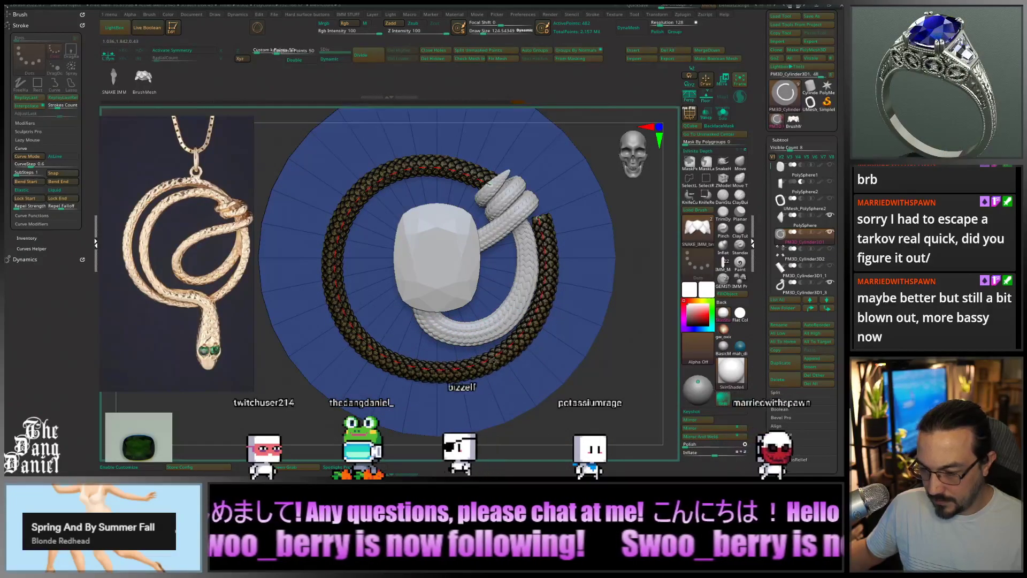
pyautogui.moveTo(481, 180); pyautogui.dragTo(490, 180)
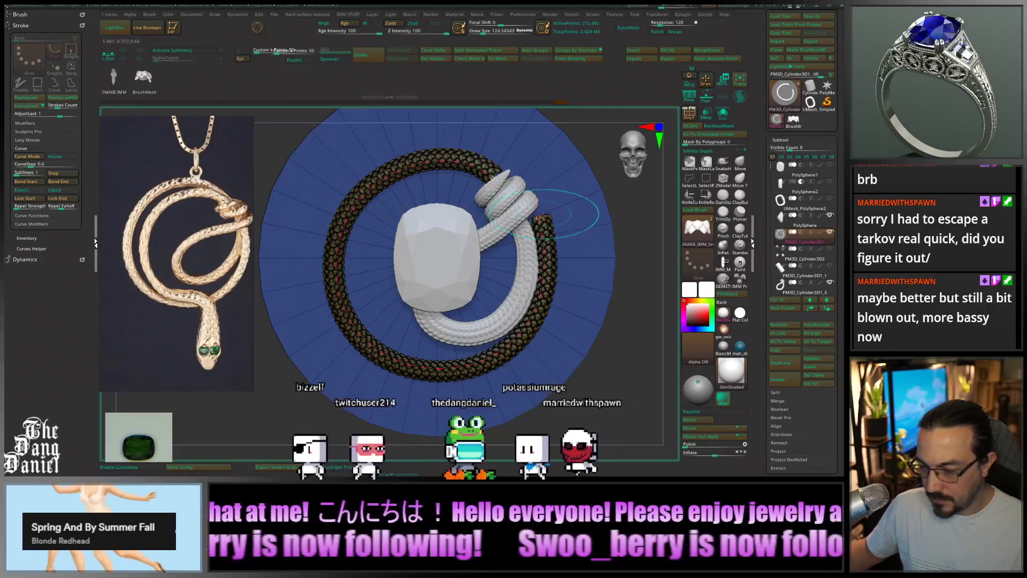
pyautogui.click(527, 201)
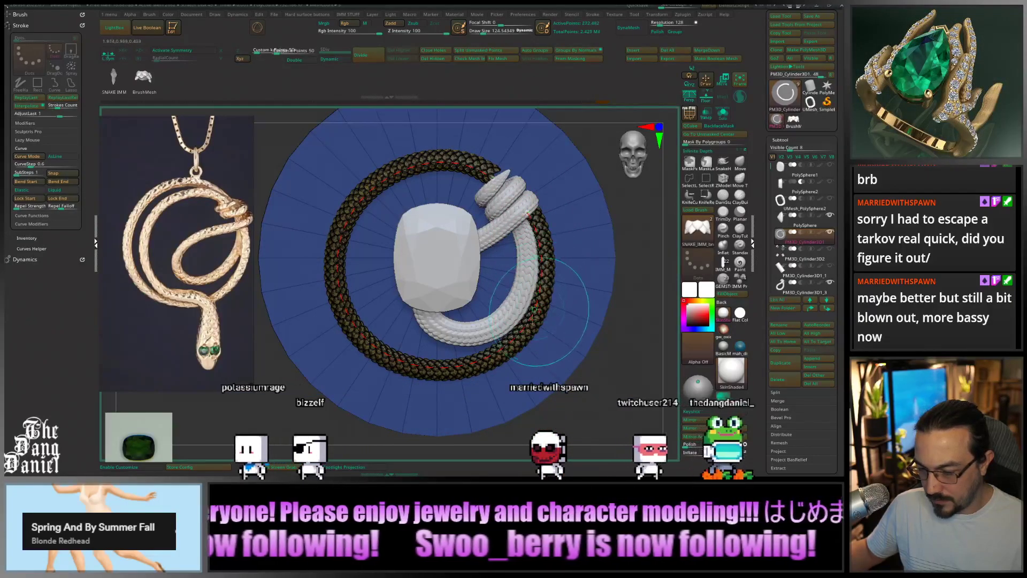
pyautogui.click(526, 330)
pyautogui.hotkey('ctrl', 'z')
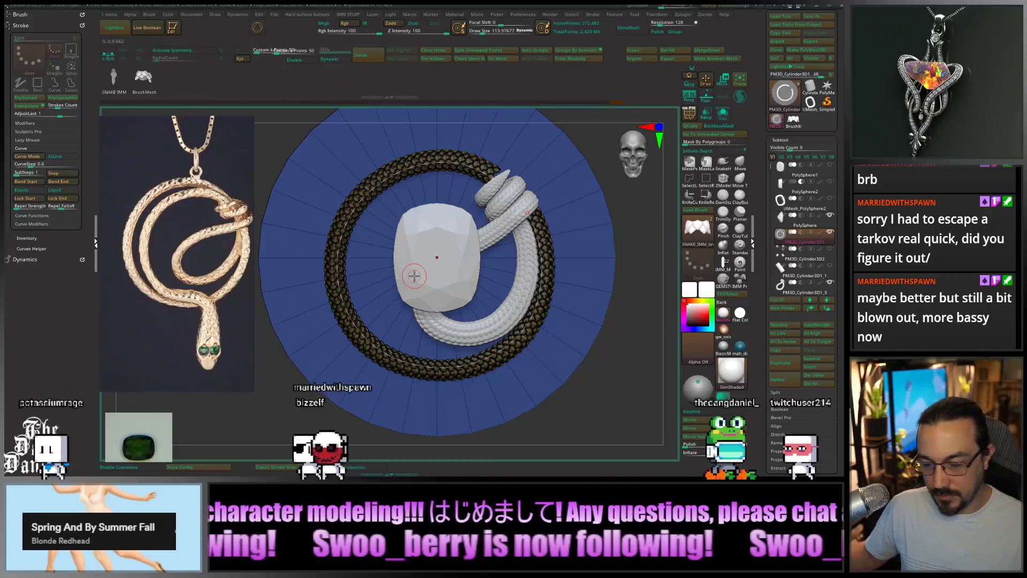
pyautogui.moveTo(374, 287); pyautogui.dragTo(419, 288, button='right')
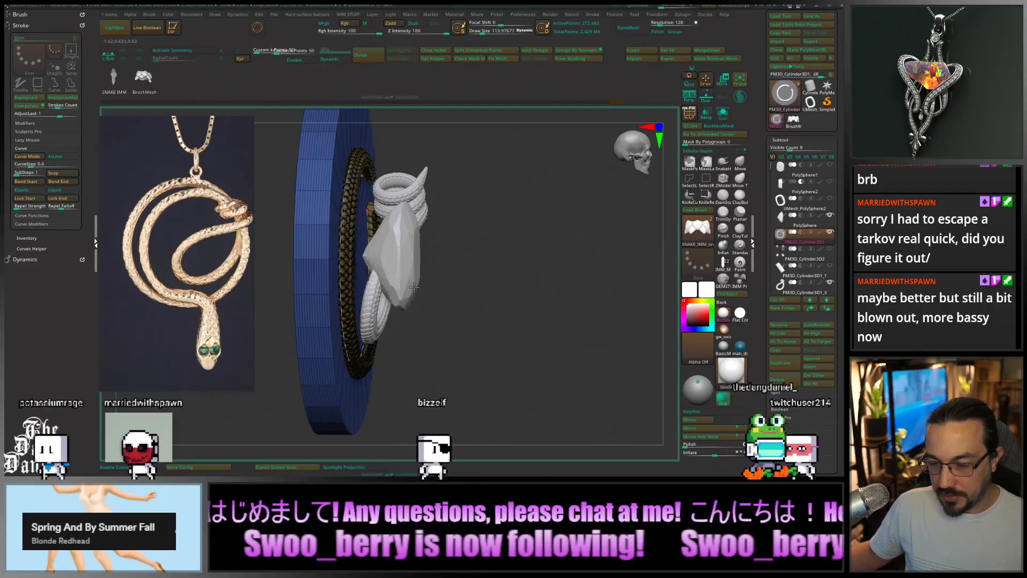
pyautogui.moveTo(419, 288)
pyautogui.keyDown('shift'); pyautogui.mouseDown()
pyautogui.moveTo(417, 177)
pyautogui.moveTo(447, 288)
pyautogui.moveTo(406, 203)
pyautogui.mouseUp(); pyautogui.keyUp('shift')
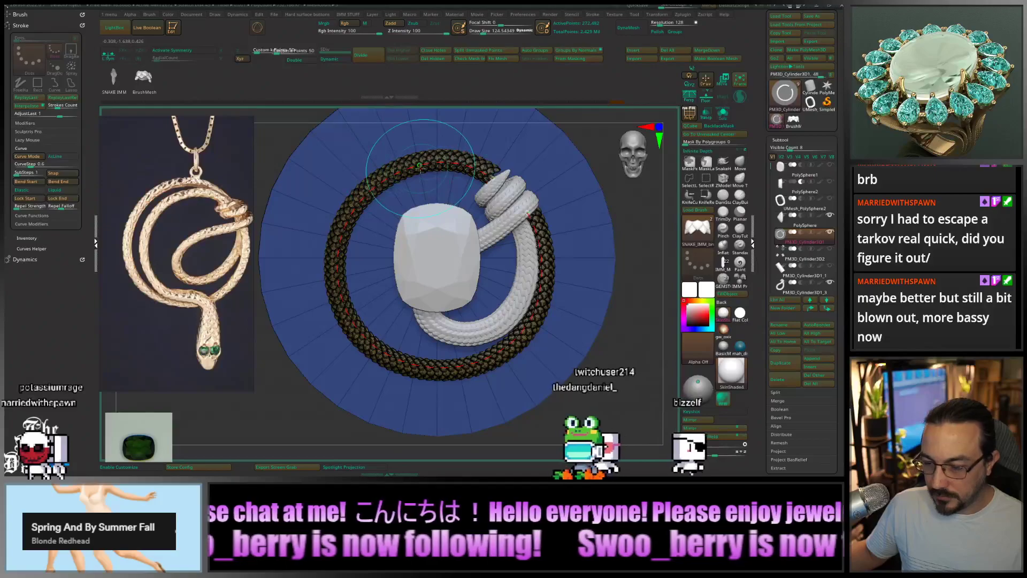
pyautogui.keyDown('ctrl'); pyautogui.moveTo(467, 163); pyautogui.dragTo(493, 166, button='right'); pyautogui.keyUp('ctrl')
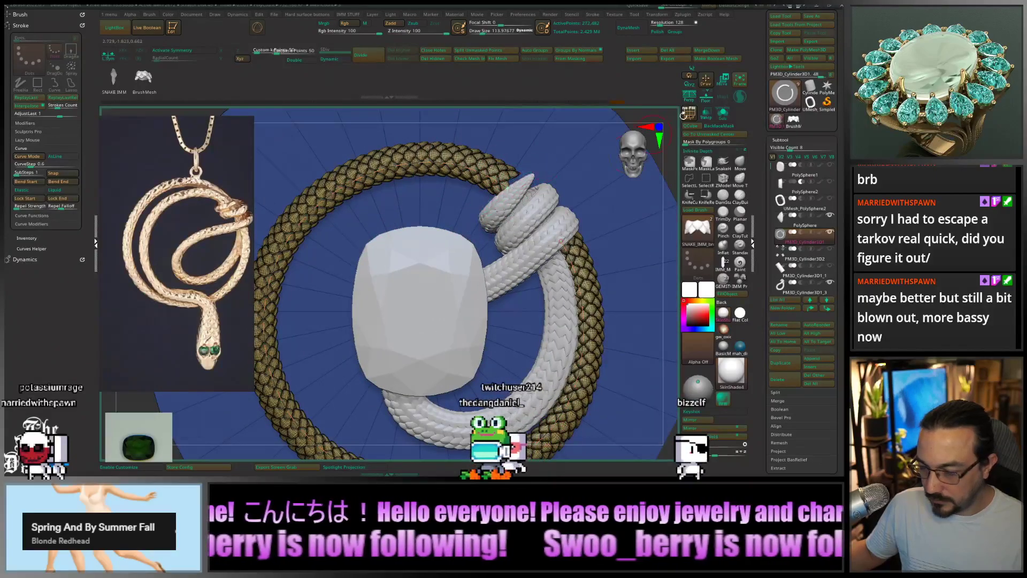
# Turn on Transp and tuck the ring's end under the coiled tail, nudging the curve to fit
pyautogui.click(708, 115)
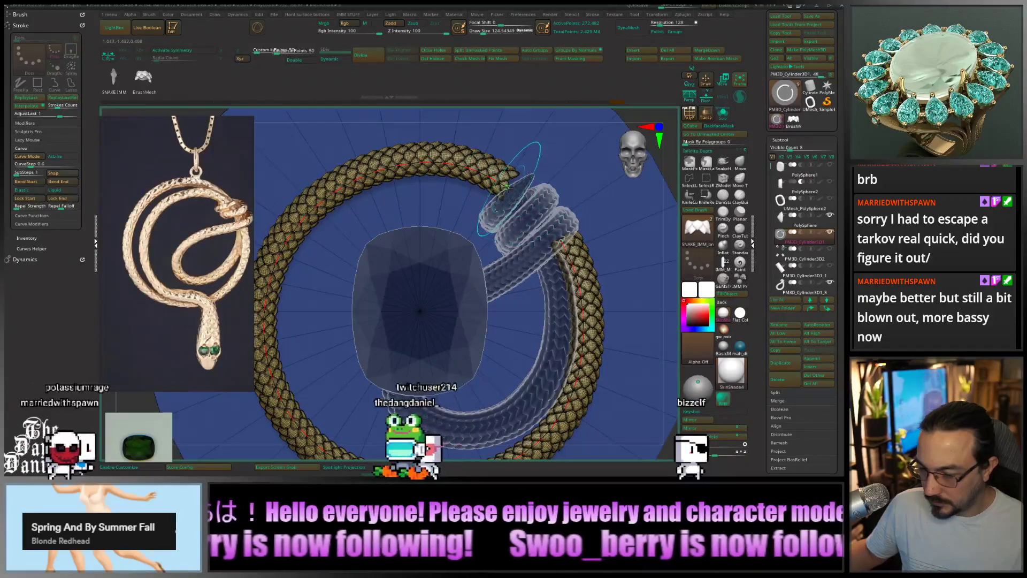
pyautogui.moveTo(508, 187); pyautogui.dragTo(539, 207)
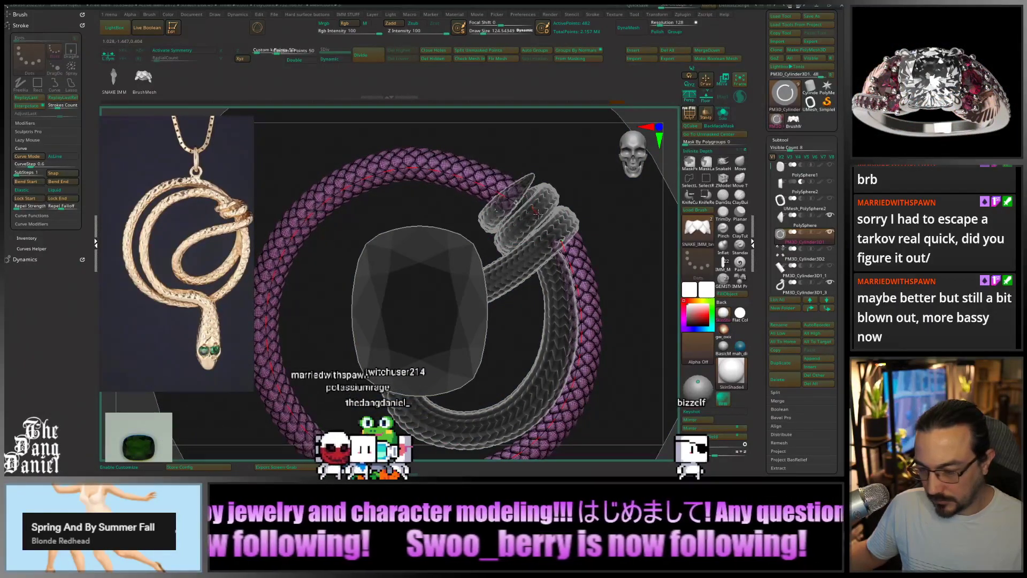
pyautogui.keyDown('alt'); pyautogui.click(477, 186); pyautogui.keyUp('alt')
pyautogui.moveTo(454, 175); pyautogui.dragTo(437, 168)
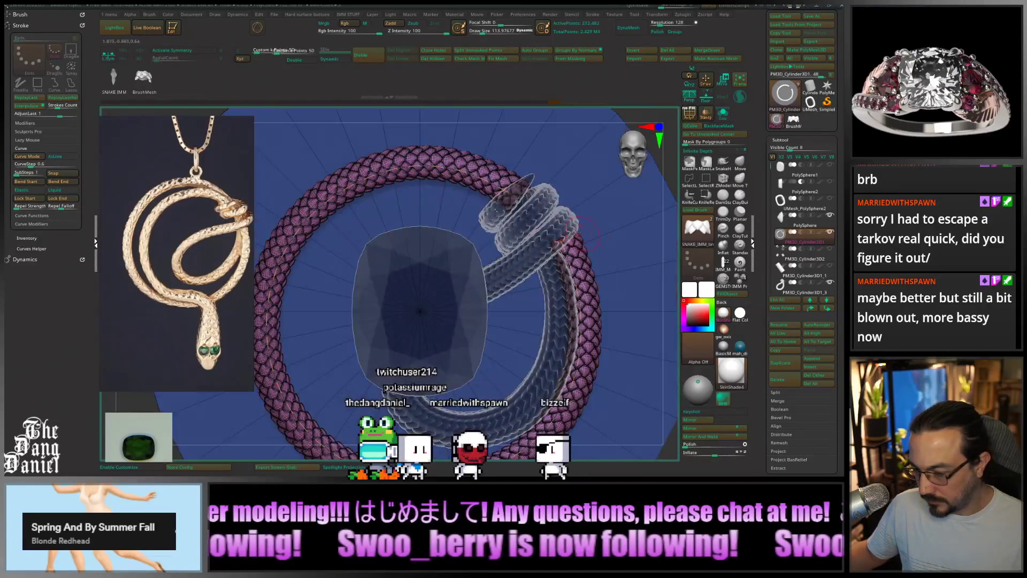
pyautogui.moveTo(561, 241); pyautogui.dragTo(560, 240)
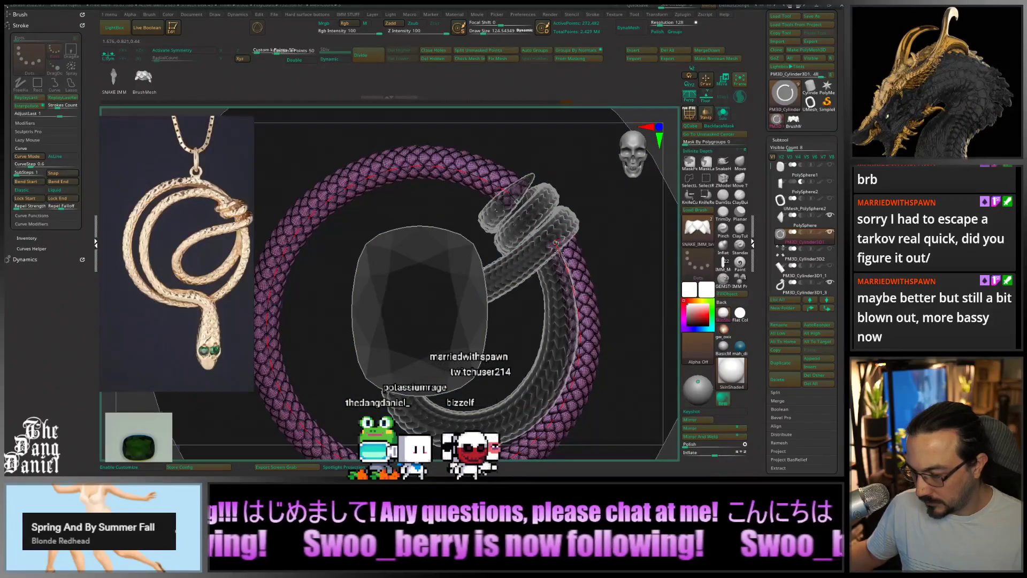
pyautogui.moveTo(575, 284); pyautogui.dragTo(576, 284)
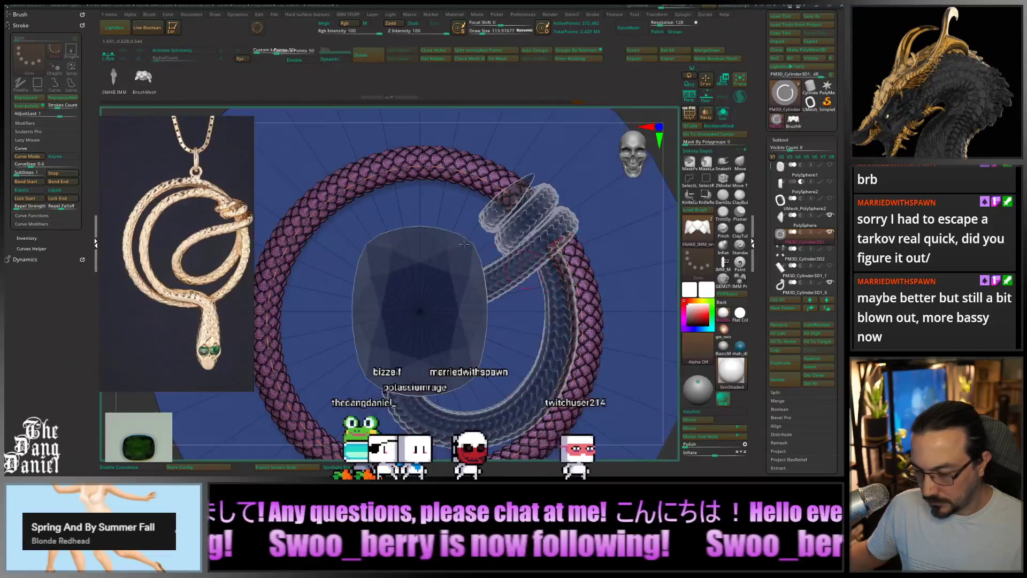
# Zoom and orbit around the ring to check it from the side
pyautogui.keyDown('ctrl'); pyautogui.moveTo(452, 208); pyautogui.dragTo(454, 207, button='right'); pyautogui.keyUp('ctrl')
pyautogui.keyDown('ctrl'); pyautogui.moveTo(422, 288); pyautogui.dragTo(432, 279, button='right'); pyautogui.keyUp('ctrl')
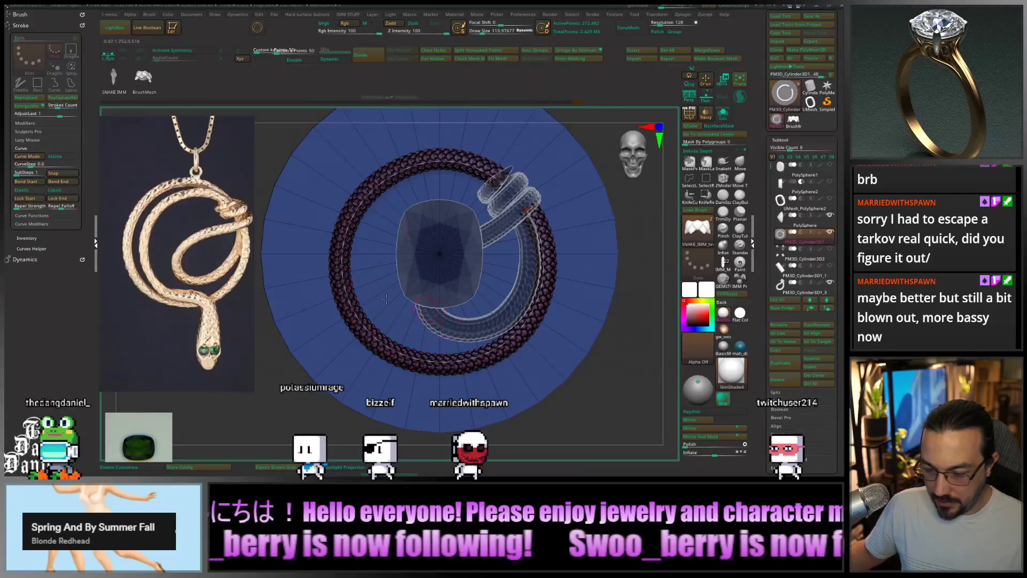
pyautogui.moveTo(439, 326)
pyautogui.mouseDown(button='right')
pyautogui.moveTo(441, 214)
pyautogui.moveTo(440, 324)
pyautogui.mouseUp(button='right')
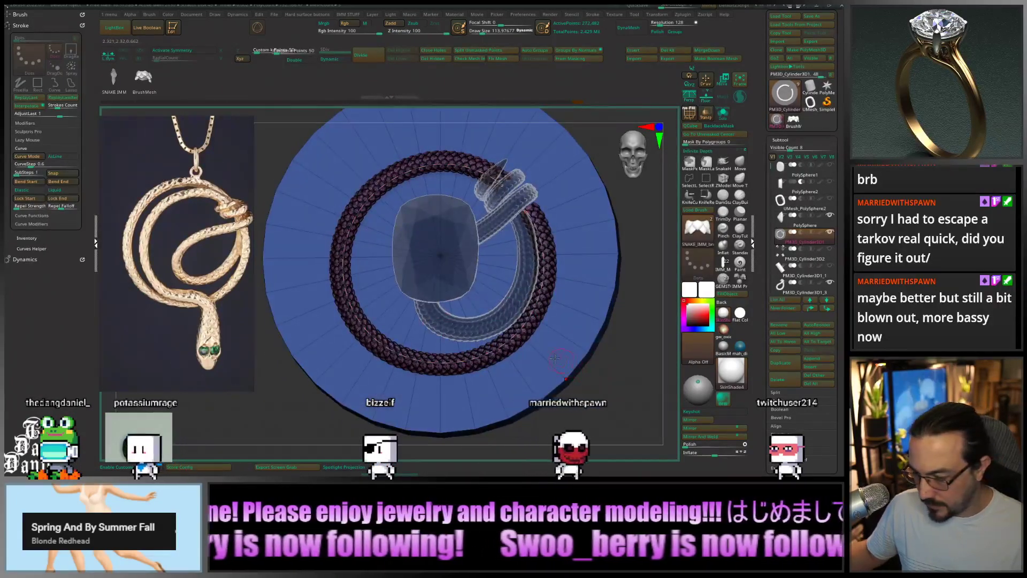
pyautogui.moveTo(398, 372)
pyautogui.mouseDown(button='right')
pyautogui.moveTo(449, 364)
pyautogui.moveTo(397, 353)
pyautogui.moveTo(378, 359)
pyautogui.moveTo(422, 363)
pyautogui.moveTo(386, 369)
pyautogui.moveTo(390, 355)
pyautogui.mouseUp(button='right')
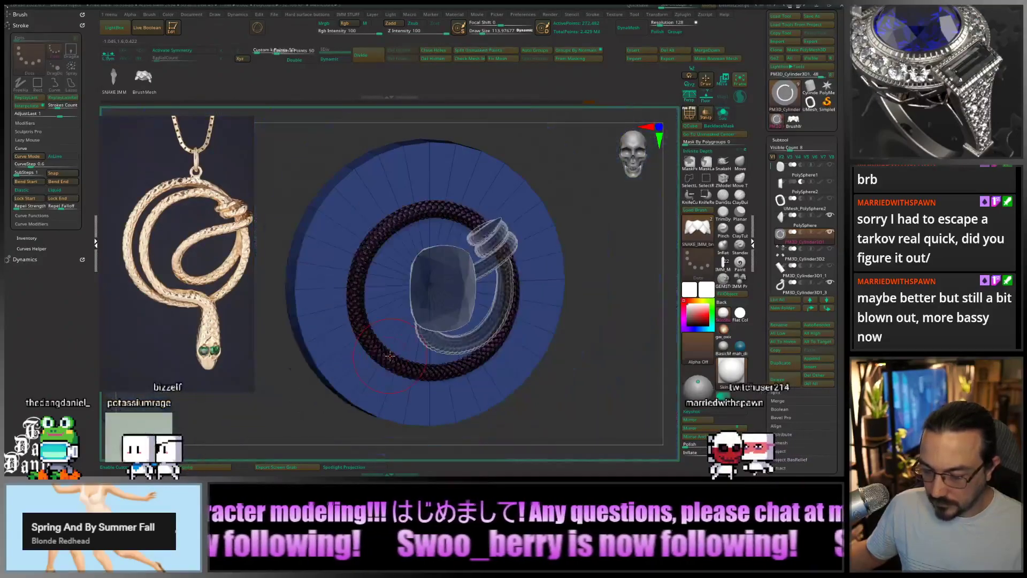
# Split the snake ring off into its own subtool and make it active
pyautogui.click(484, 50)
pyautogui.keyDown('shift'); pyautogui.moveTo(624, 208); pyautogui.dragTo(599, 311, button='right'); pyautogui.keyUp('shift')
pyautogui.keyDown('alt'); pyautogui.click(513, 312); pyautogui.keyUp('alt')
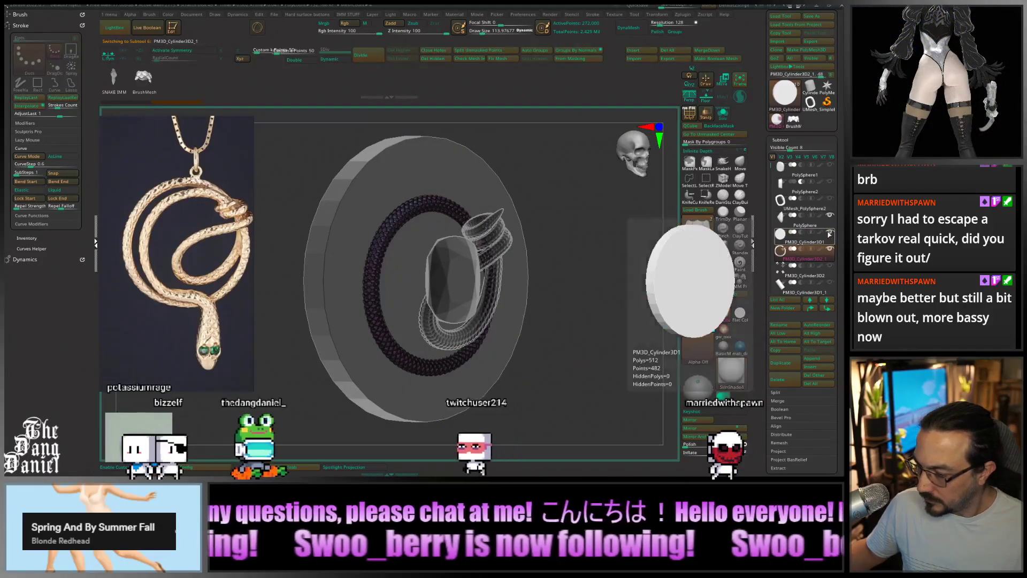
# Hide the disc backplate and slide the braided rope along its blue axis with Transpose Move
pyautogui.click(830, 233)
pyautogui.moveTo(472, 355); pyautogui.dragTo(596, 350, button='right')
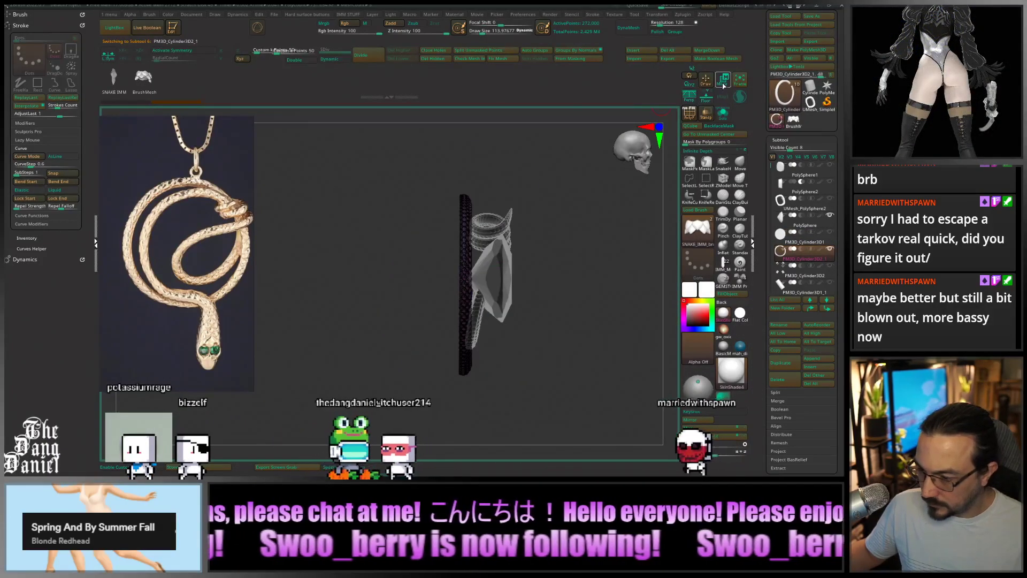
pyautogui.click(723, 81)
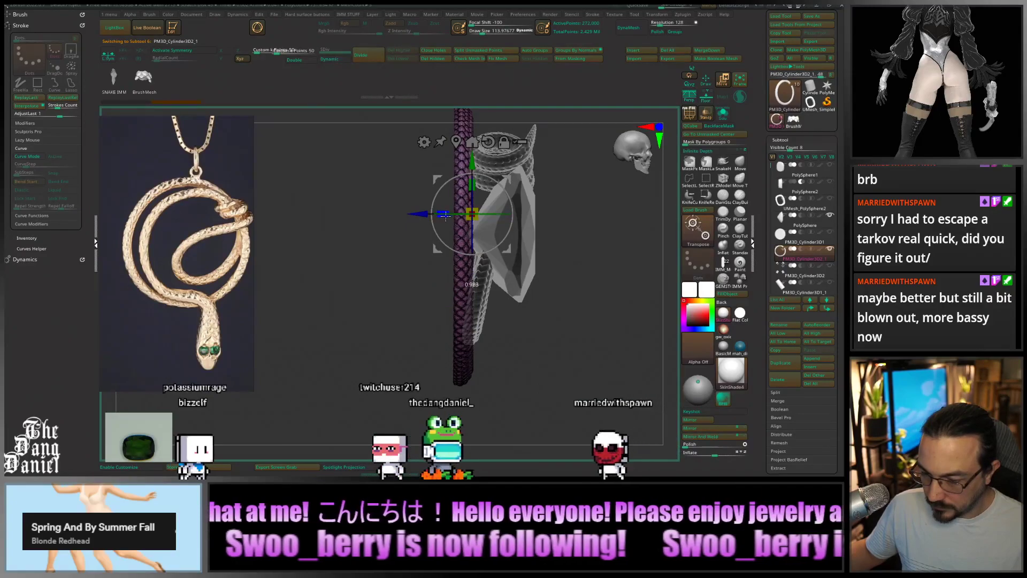
pyautogui.moveTo(402, 216); pyautogui.dragTo(512, 246)
# Switch to the Move brush and raise Draw Size to about 785
pyautogui.moveTo(513, 246); pyautogui.dragTo(565, 295, button='right')
pyautogui.moveTo(630, 230); pyautogui.dragTo(644, 227, button='right')
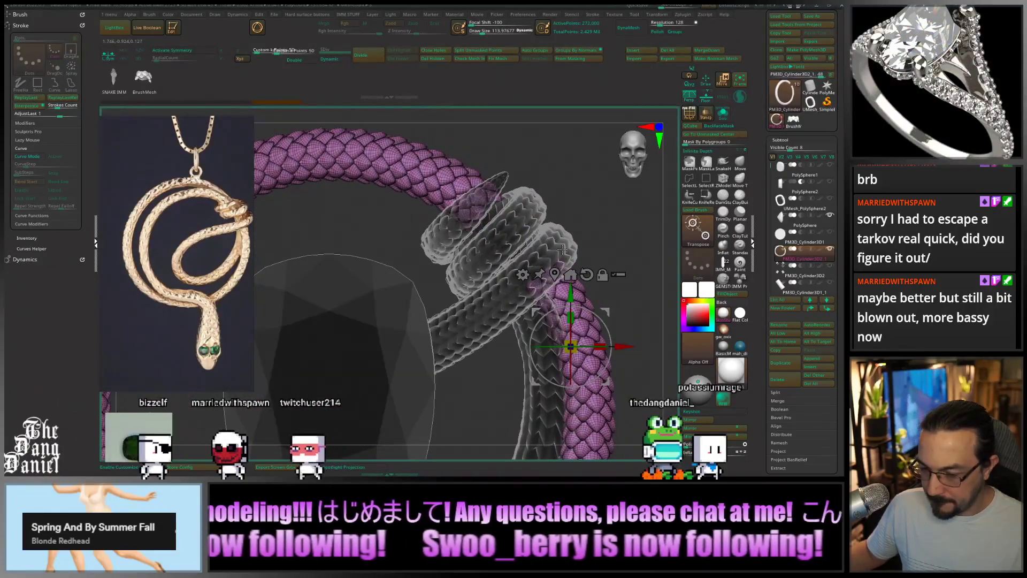
pyautogui.press('q')
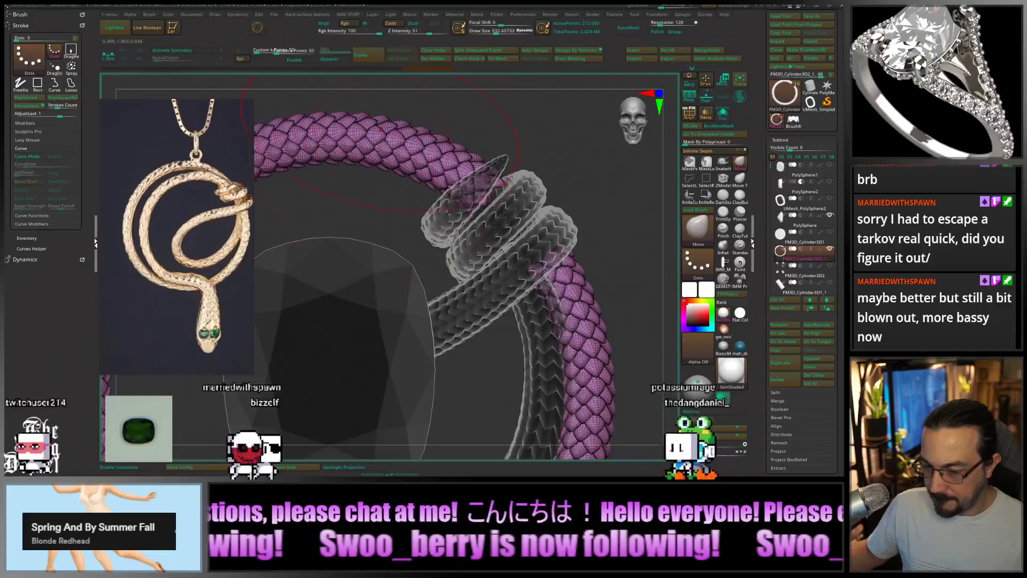
pyautogui.keyDown('ctrl'); pyautogui.moveTo(488, 199); pyautogui.dragTo(492, 142, button='right'); pyautogui.keyUp('ctrl')
pyautogui.press('space')
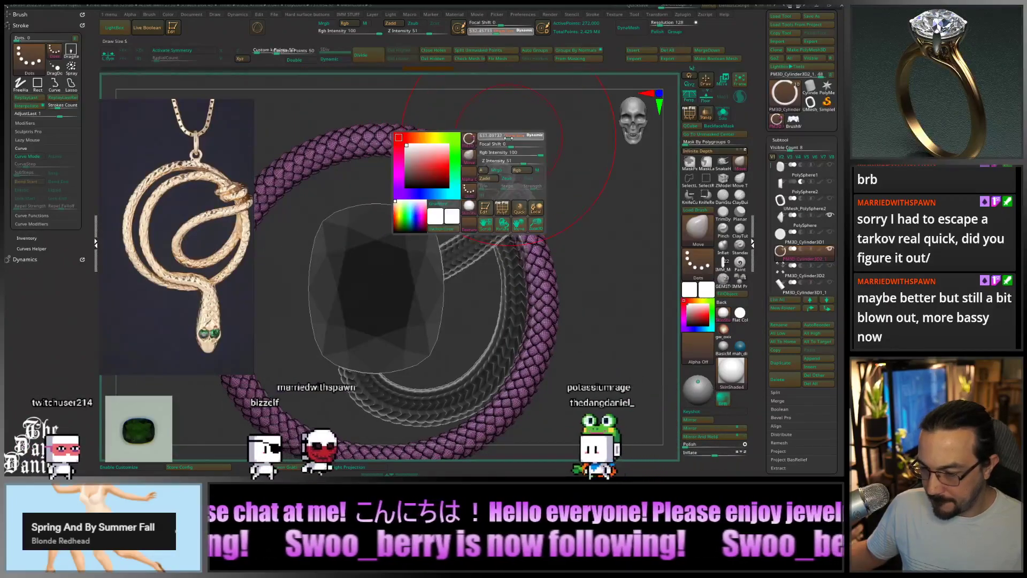
pyautogui.moveTo(504, 137); pyautogui.dragTo(510, 138)
# Mask the ring's right side, push the unmasked band near the coils, and select the coil subtool
pyautogui.moveTo(583, 210)
pyautogui.keyDown('ctrl'); pyautogui.mouseDown()
pyautogui.moveTo(494, 218)
pyautogui.moveTo(569, 277)
pyautogui.mouseUp(); pyautogui.keyUp('ctrl')
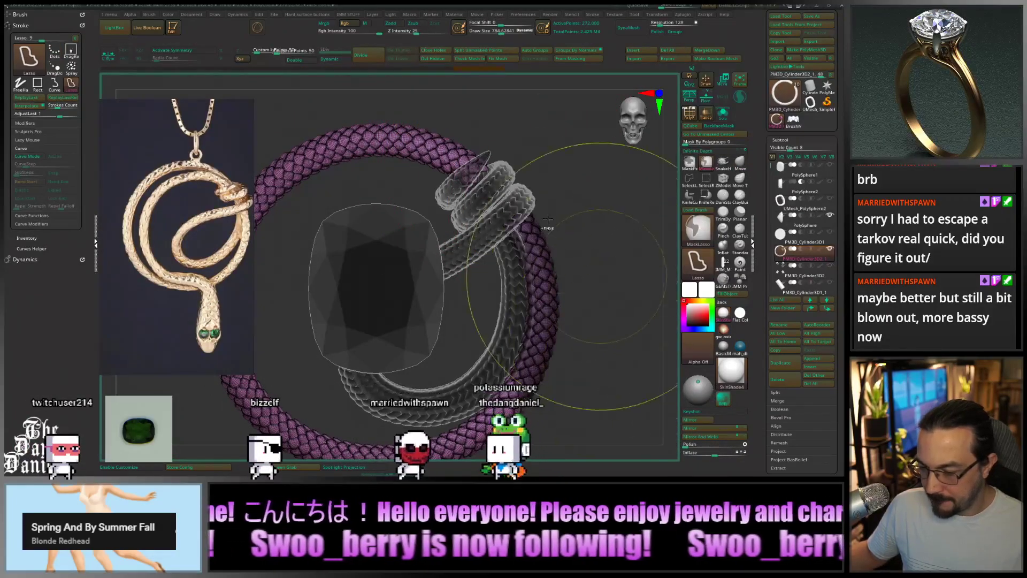
pyautogui.moveTo(484, 178); pyautogui.dragTo(490, 184)
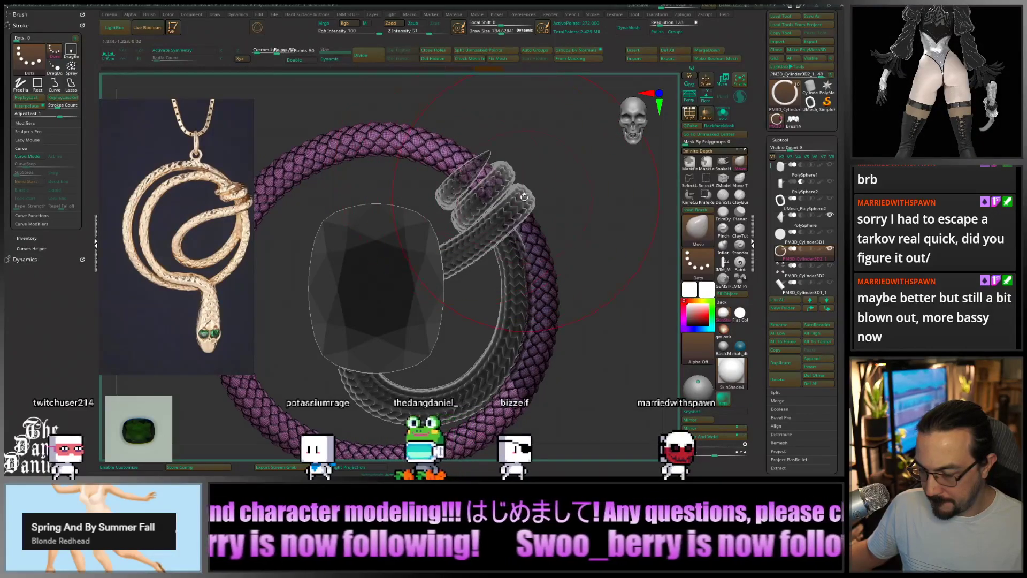
pyautogui.moveTo(497, 197); pyautogui.dragTo(536, 183, button='right')
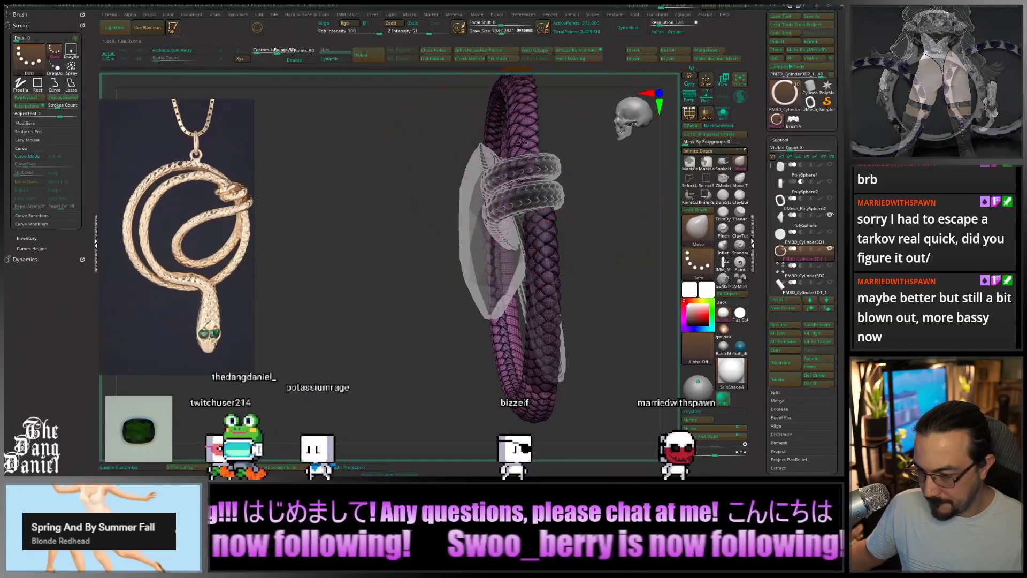
pyautogui.moveTo(529, 208); pyautogui.dragTo(476, 151, button='right')
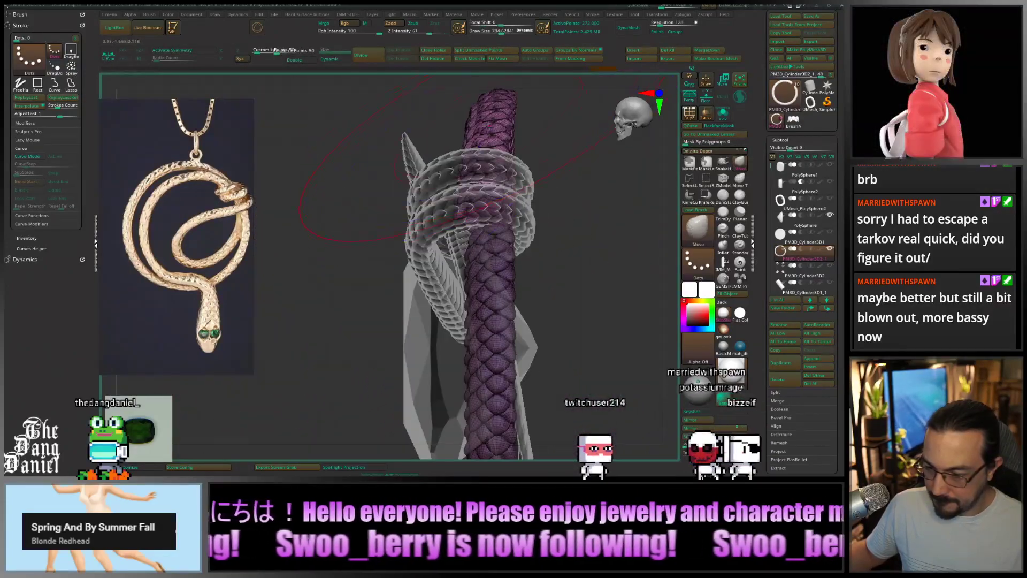
pyautogui.press('space')
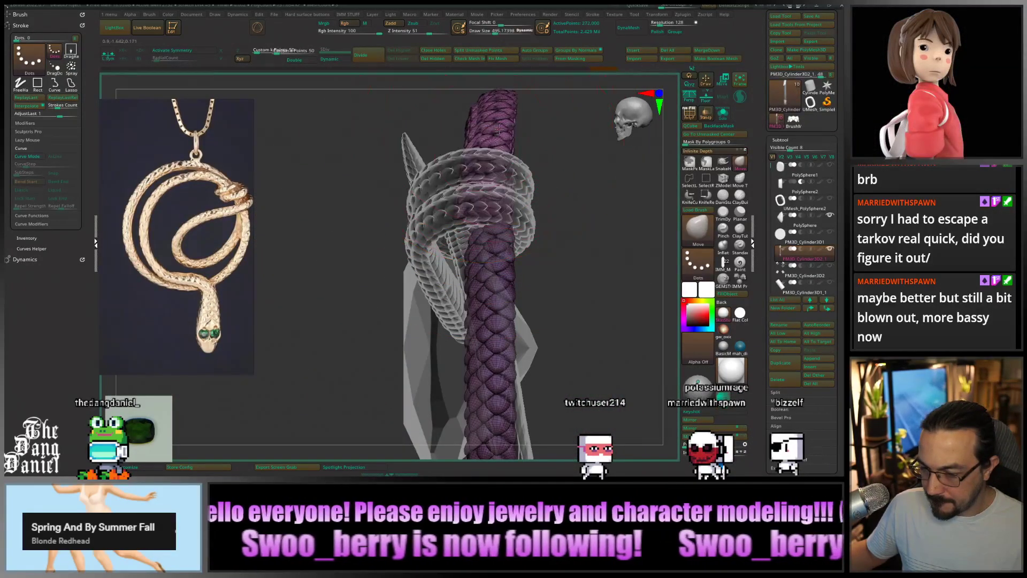
pyautogui.moveTo(493, 139); pyautogui.dragTo(514, 161, button='right')
pyautogui.keyDown('alt'); pyautogui.click(568, 334); pyautogui.keyUp('alt')
# Select the outer ring subtool and set Draw Size to about 855
pyautogui.keyDown('alt'); pyautogui.moveTo(585, 327); pyautogui.dragTo(541, 242, button='right'); pyautogui.keyUp('alt')
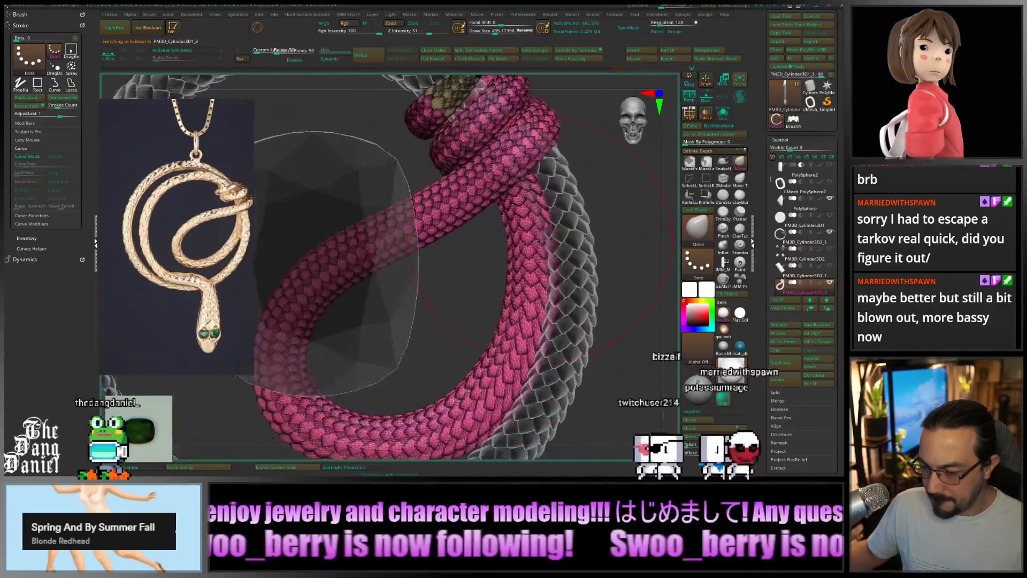
pyautogui.keyDown('ctrl'); pyautogui.moveTo(525, 279); pyautogui.dragTo(545, 268, button='right'); pyautogui.keyUp('ctrl')
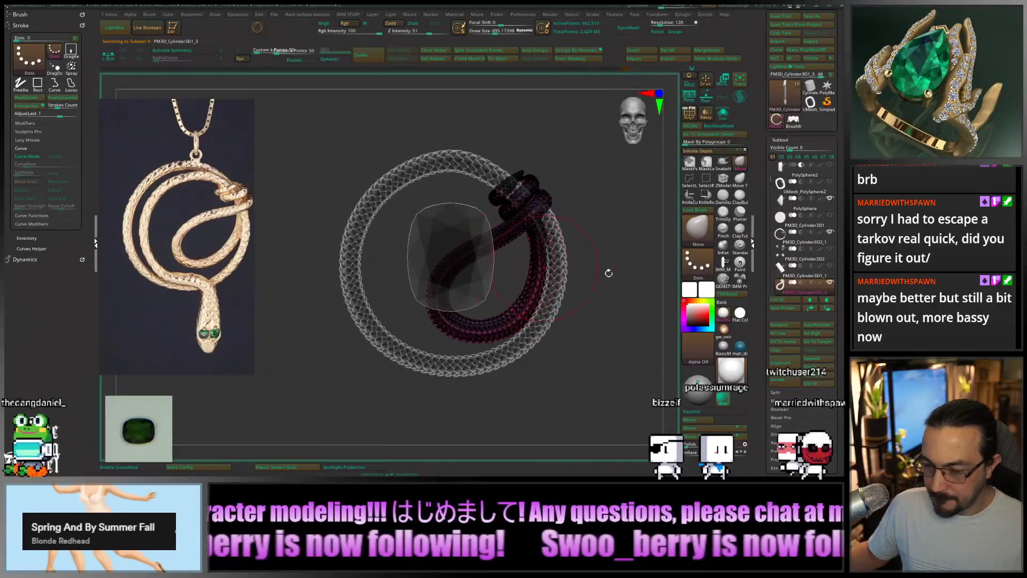
pyautogui.keyDown('ctrl'); pyautogui.moveTo(472, 176); pyautogui.dragTo(502, 184, button='right'); pyautogui.keyUp('ctrl')
pyautogui.keyDown('alt'); pyautogui.click(507, 178); pyautogui.keyUp('alt')
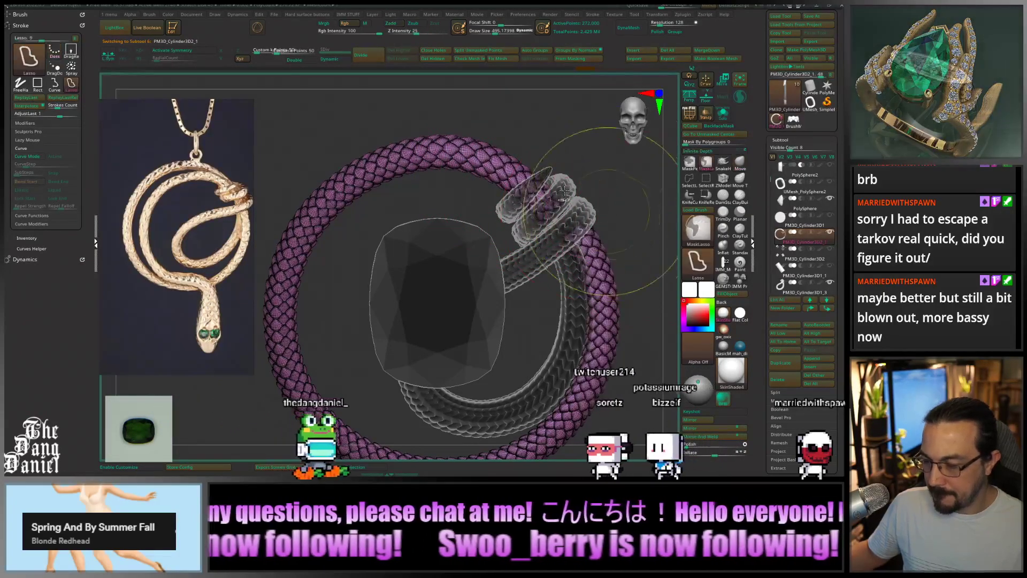
pyautogui.keyDown('ctrl'); pyautogui.moveTo(615, 300); pyautogui.dragTo(508, 247, button='right'); pyautogui.keyUp('ctrl')
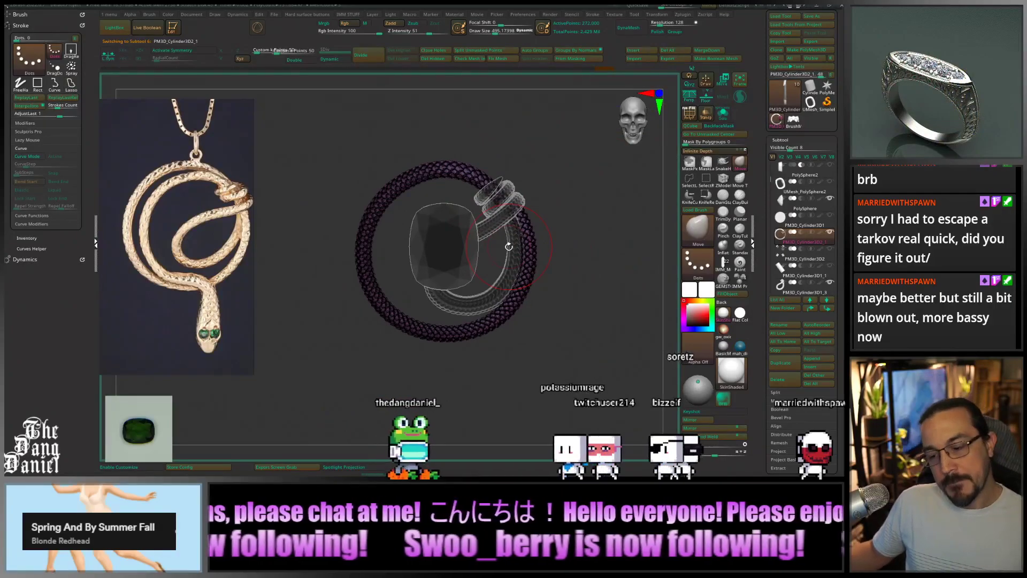
pyautogui.keyDown('ctrl'); pyautogui.moveTo(418, 258); pyautogui.dragTo(428, 291, button='right'); pyautogui.keyUp('ctrl')
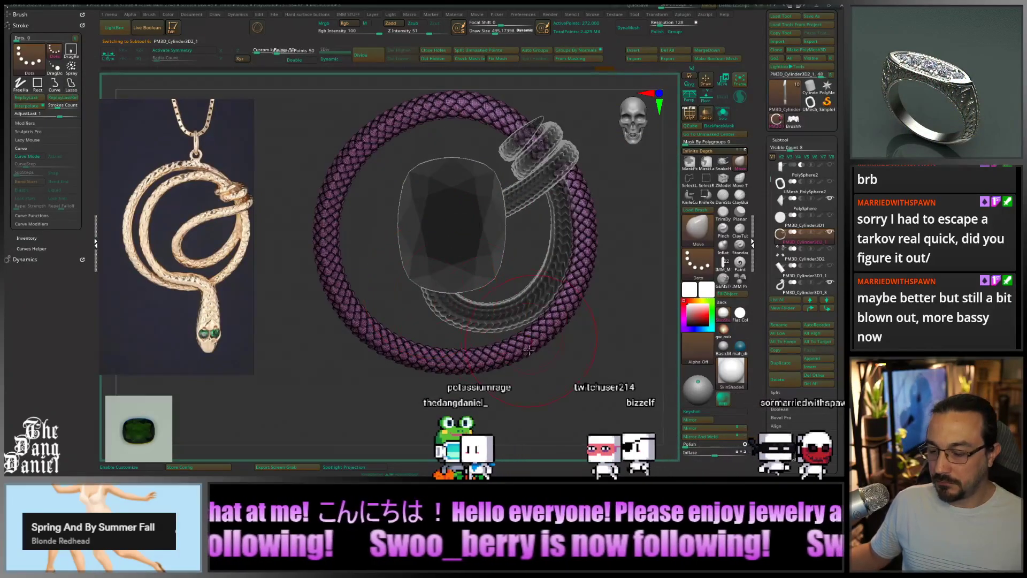
pyautogui.press('space')
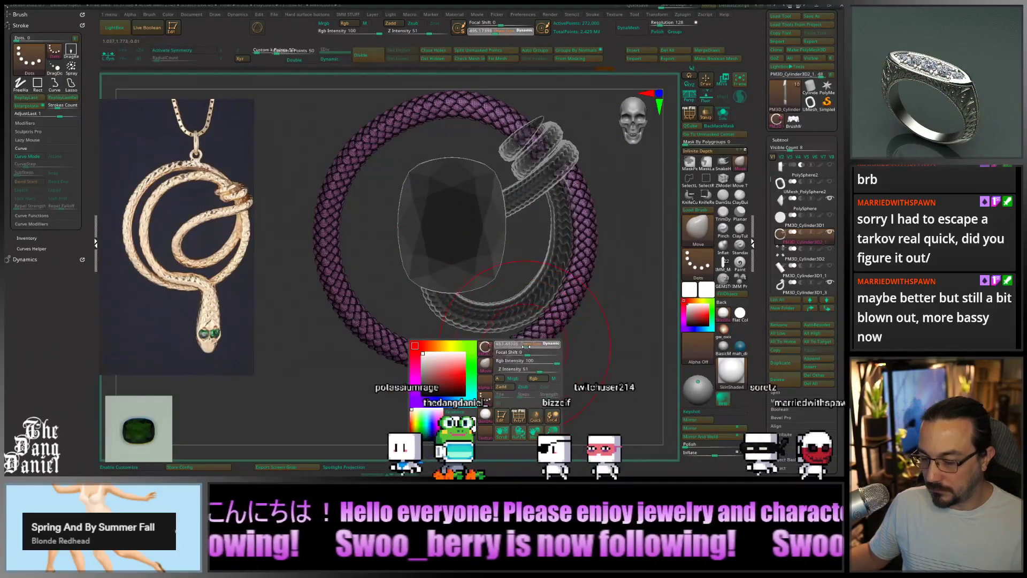
pyautogui.moveTo(527, 347); pyautogui.dragTo(536, 345)
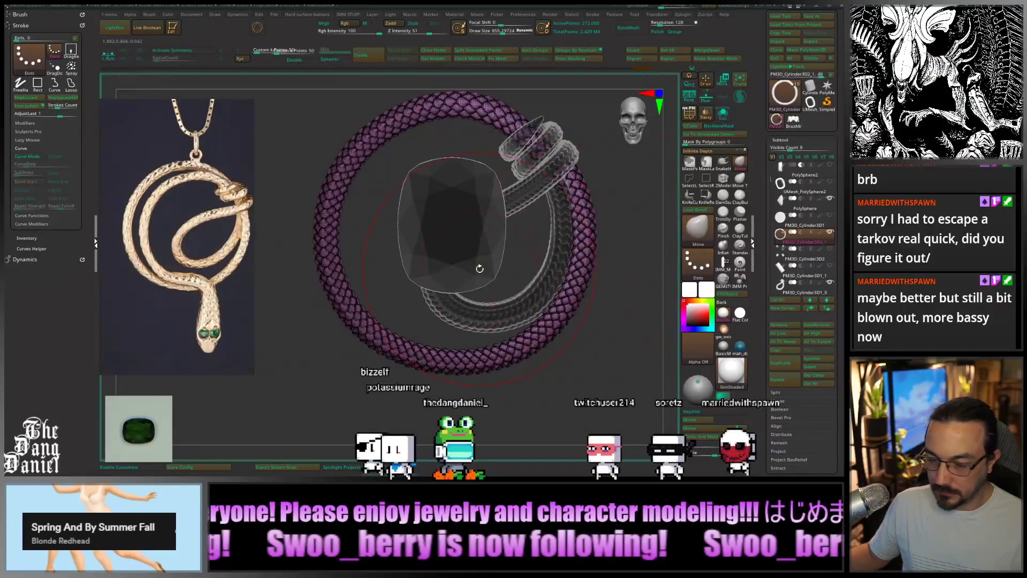
# Turn off Transp and PolyF so the gem and ring display as solid white
pyautogui.moveTo(430, 319); pyautogui.dragTo(484, 262)
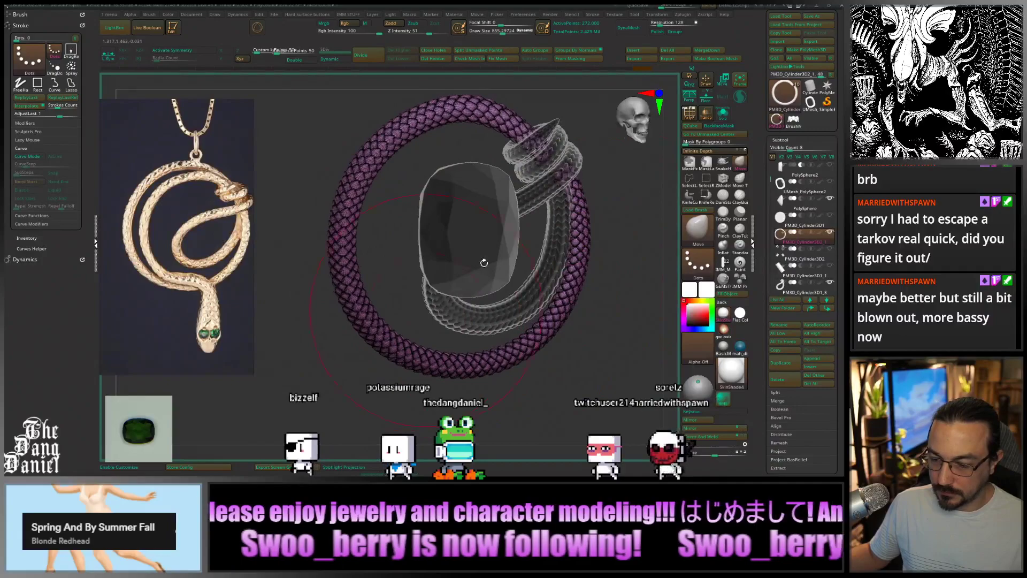
pyautogui.click(705, 119)
pyautogui.click(690, 114)
pyautogui.keyDown('alt'); pyautogui.moveTo(626, 224); pyautogui.dragTo(522, 303); pyautogui.keyUp('alt')
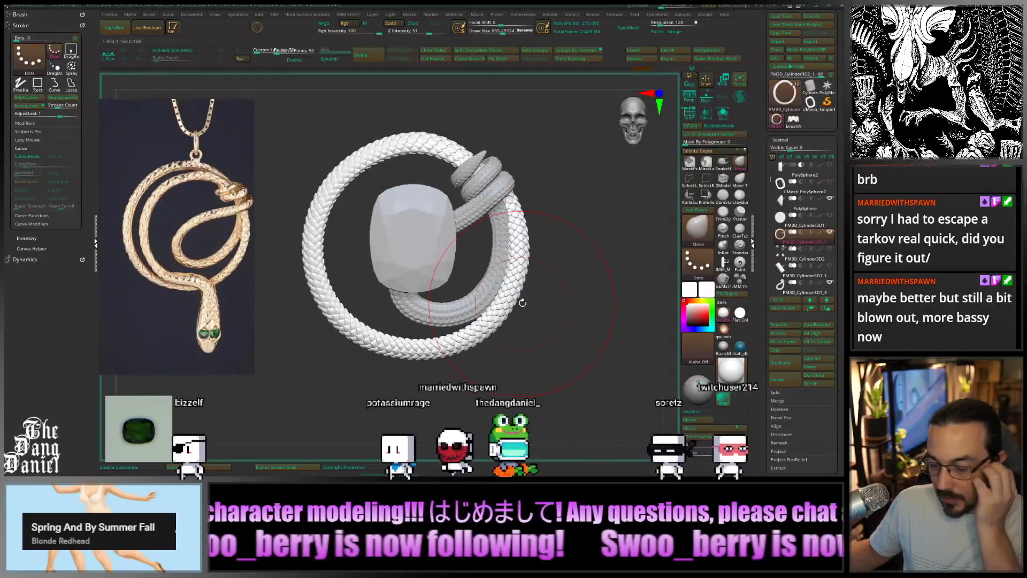
# Save the project as 'bisher' in the job folder under CADS > REGARD > 2022
pyautogui.press('ctrl')
pyautogui.hotkey('ctrl', 's')
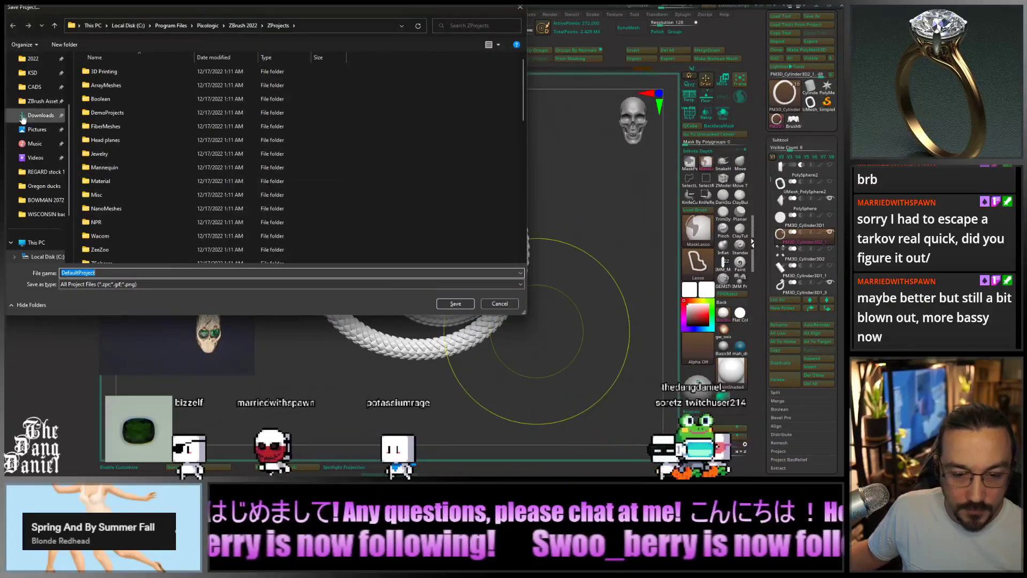
pyautogui.scroll(2, 33, 115)
pyautogui.click(33, 143)
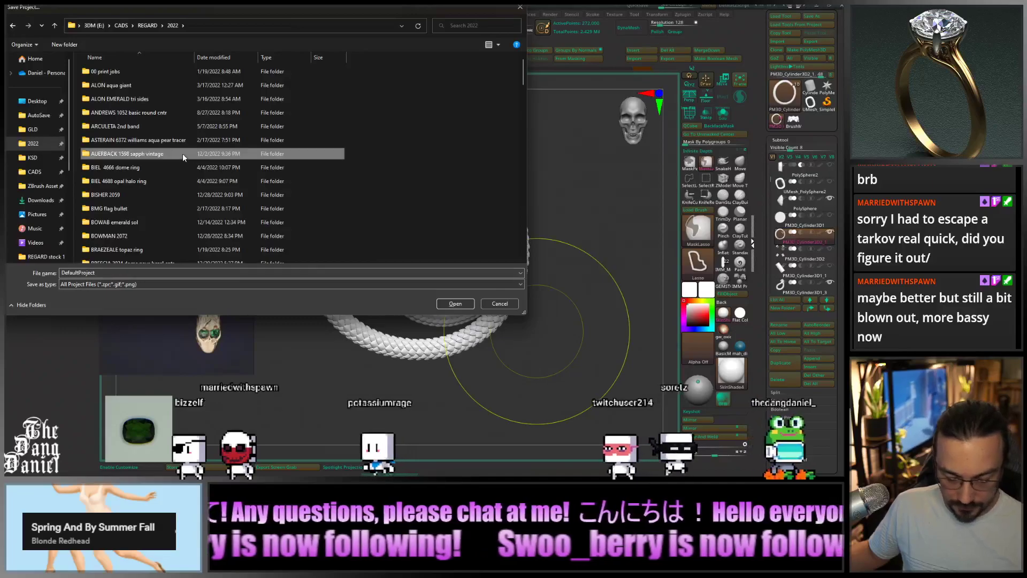
pyautogui.click(181, 167)
pyautogui.doubleClick(109, 195)
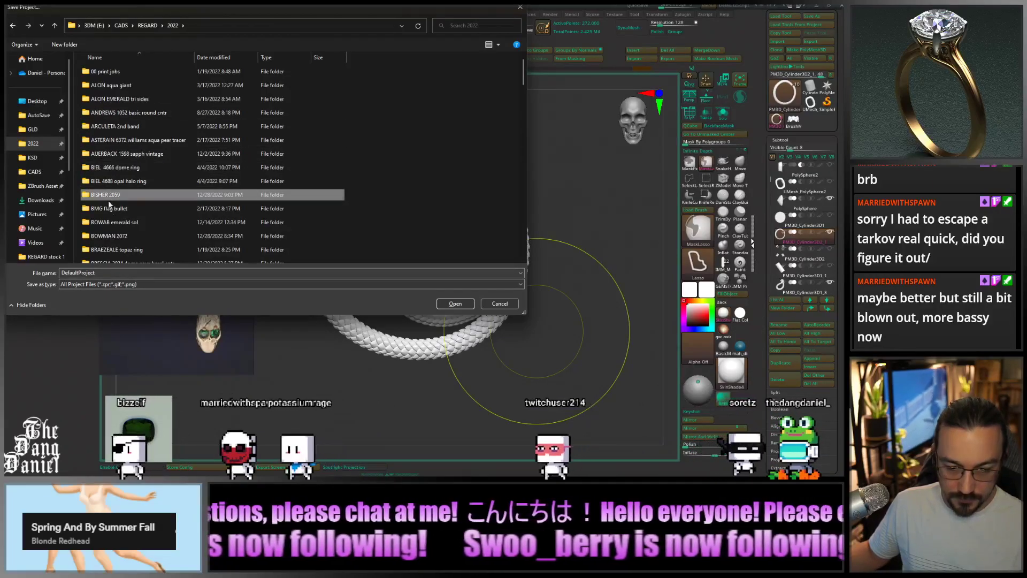
pyautogui.click(127, 272)
pyautogui.write('bisher V1')
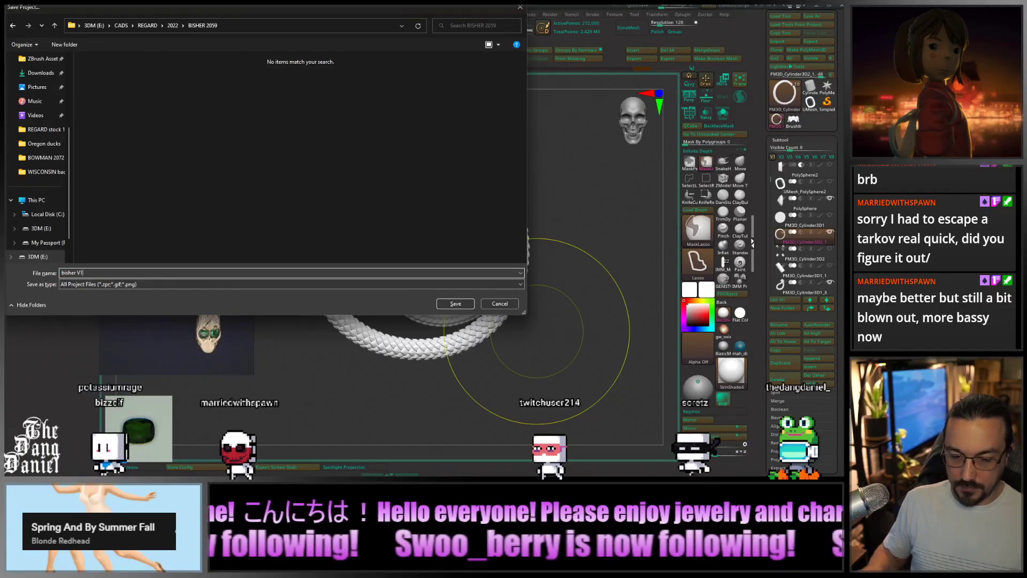
pyautogui.press('Return')
pyautogui.press('b')
pyautogui.press('m')
pyautogui.press('v')
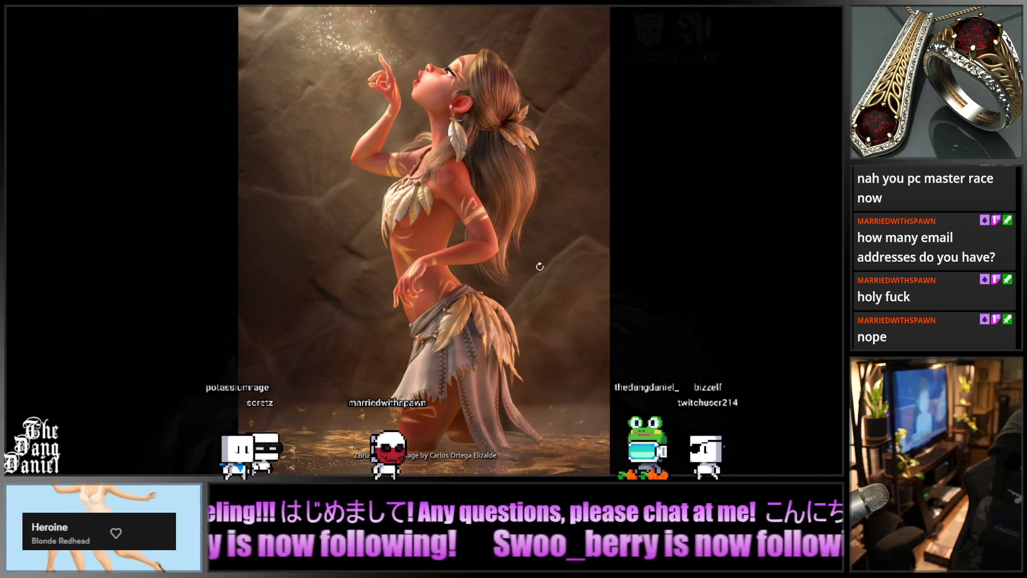
# Dismiss the full-screen reference artwork with Escape to return to the snake ring
pyautogui.press('Escape')
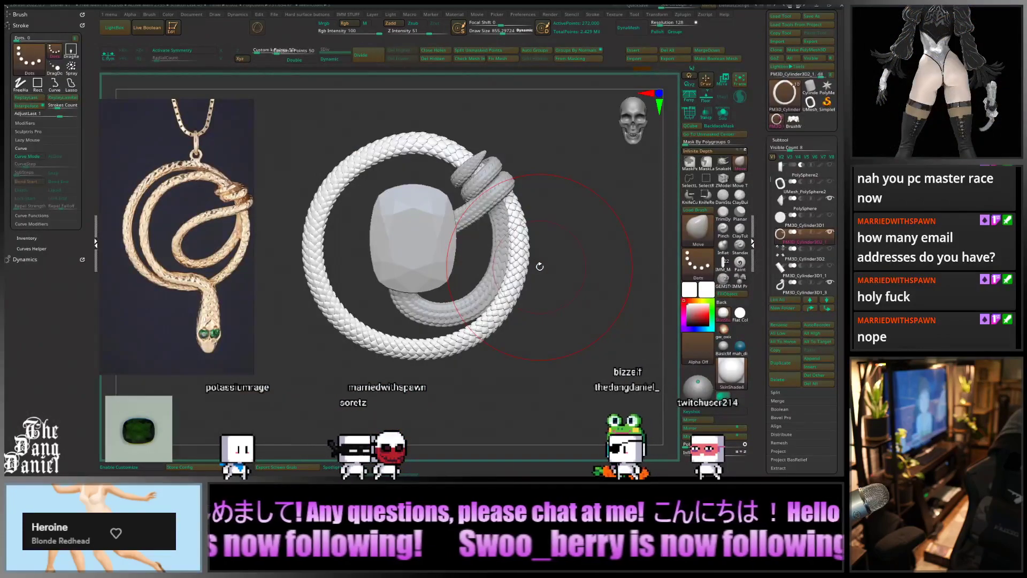
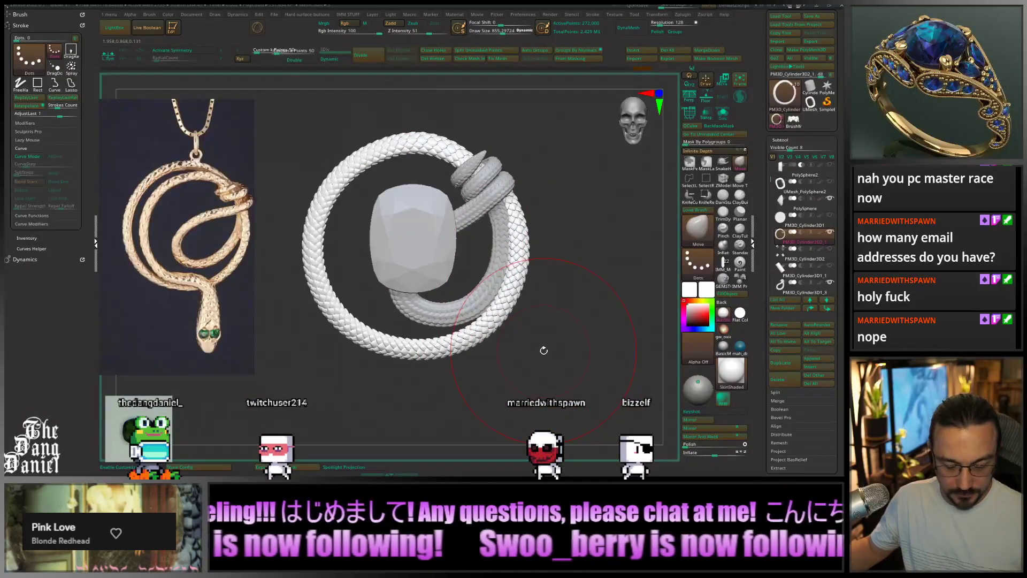
# Show the PolySphere backing disc and load the SNAKE_IMM brush from the Brush palette
pyautogui.click(830, 215)
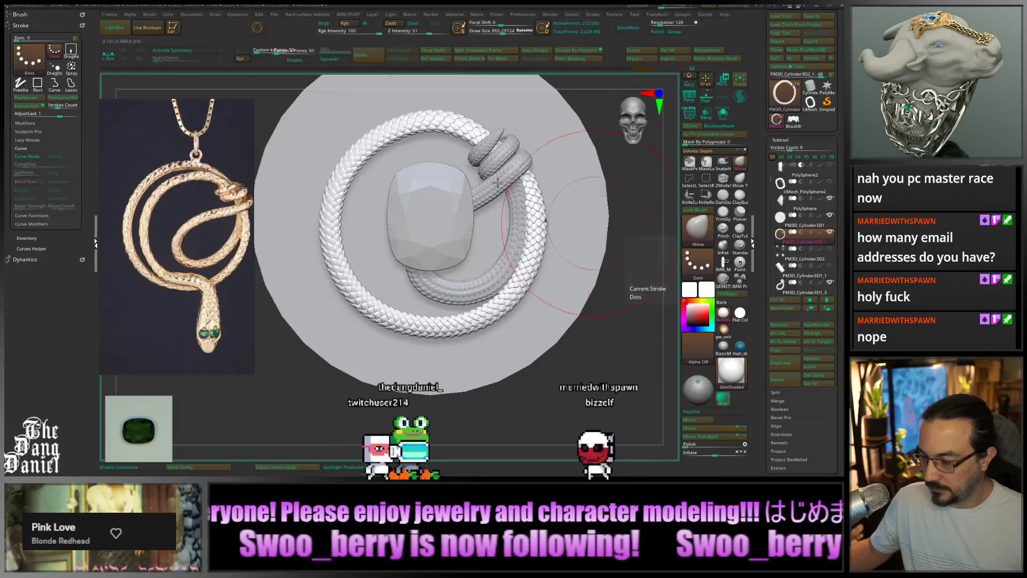
pyautogui.moveTo(88, 160); pyautogui.dragTo(84, 233)
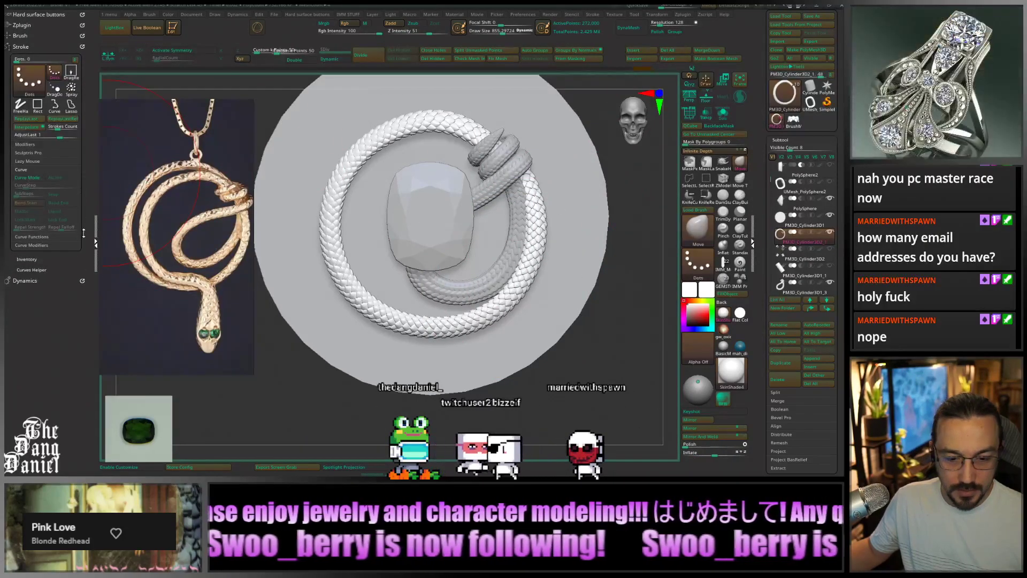
pyautogui.click(19, 35)
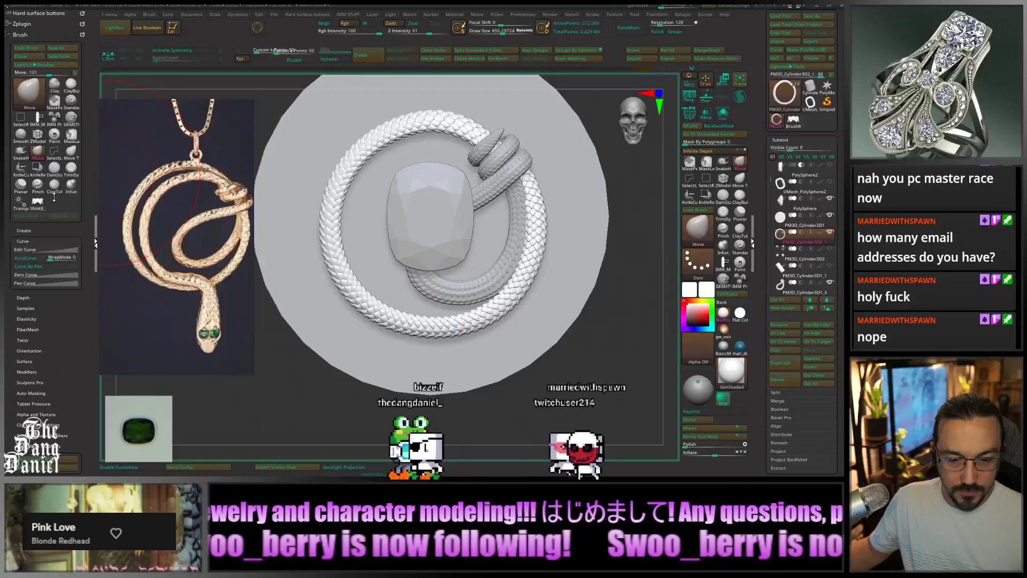
pyautogui.click(39, 203)
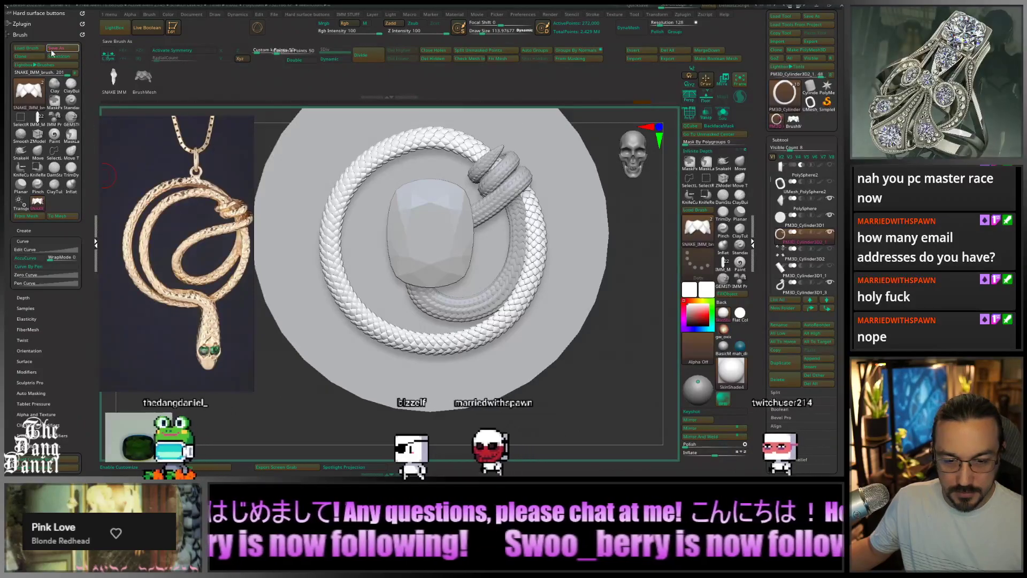
# Save the brush over SNAKE_IMM_brush in ZBrush Assets > brushes > IMM > SNAKE IMM > UPLOAD
pyautogui.click(51, 50)
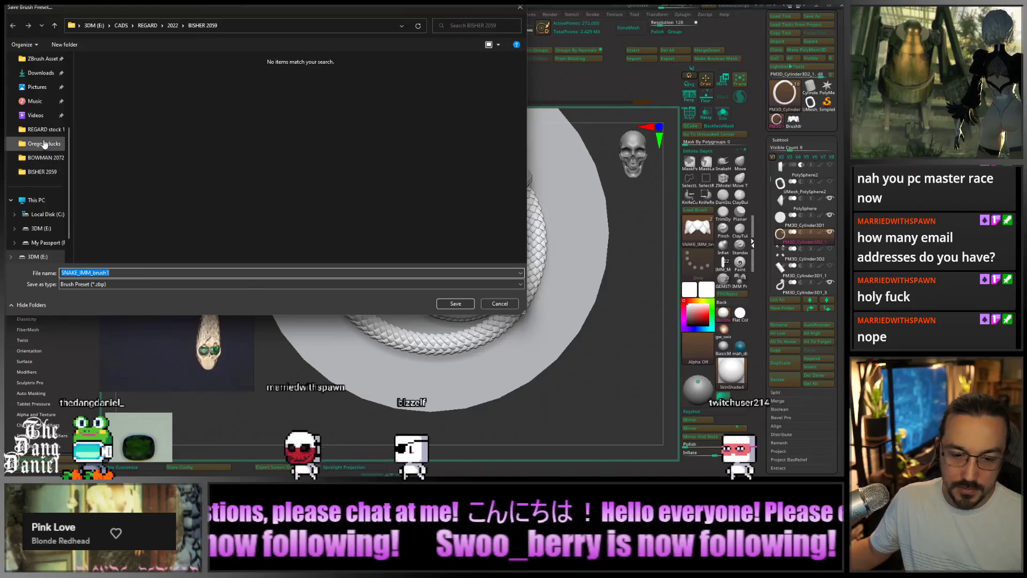
pyautogui.click(48, 64)
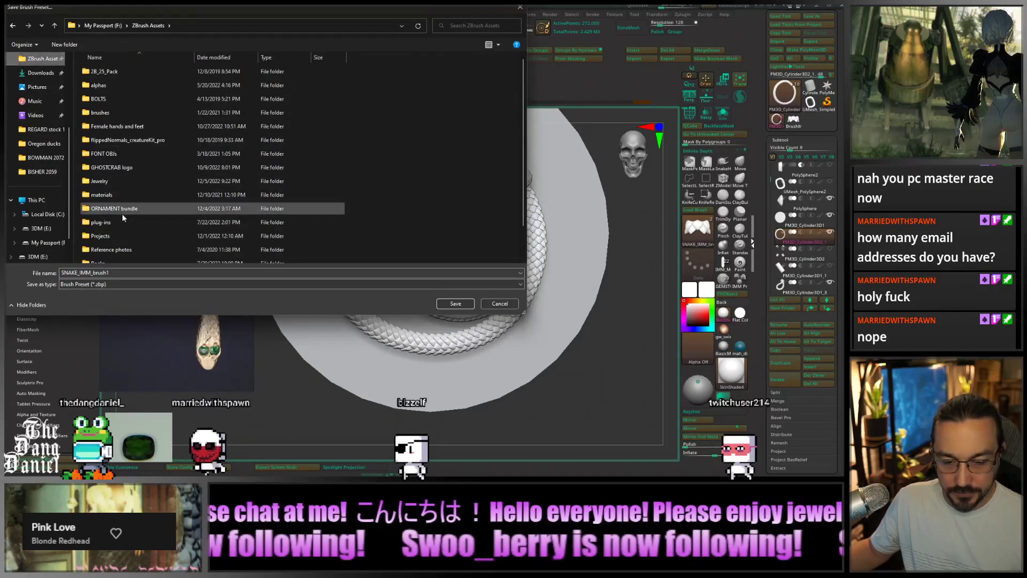
pyautogui.scroll(-1, 122, 213)
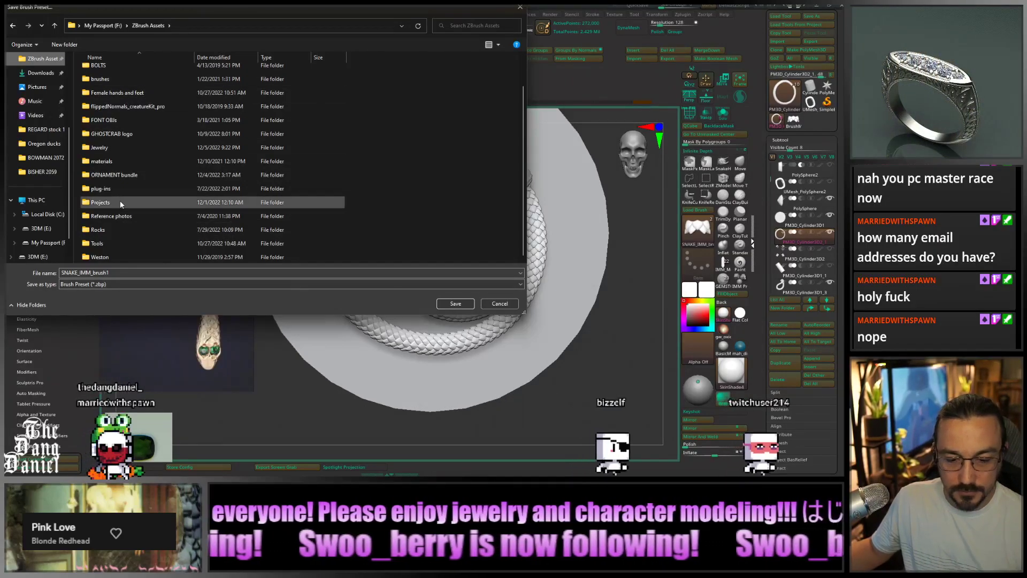
pyautogui.click(104, 84)
pyautogui.doubleClick(103, 81)
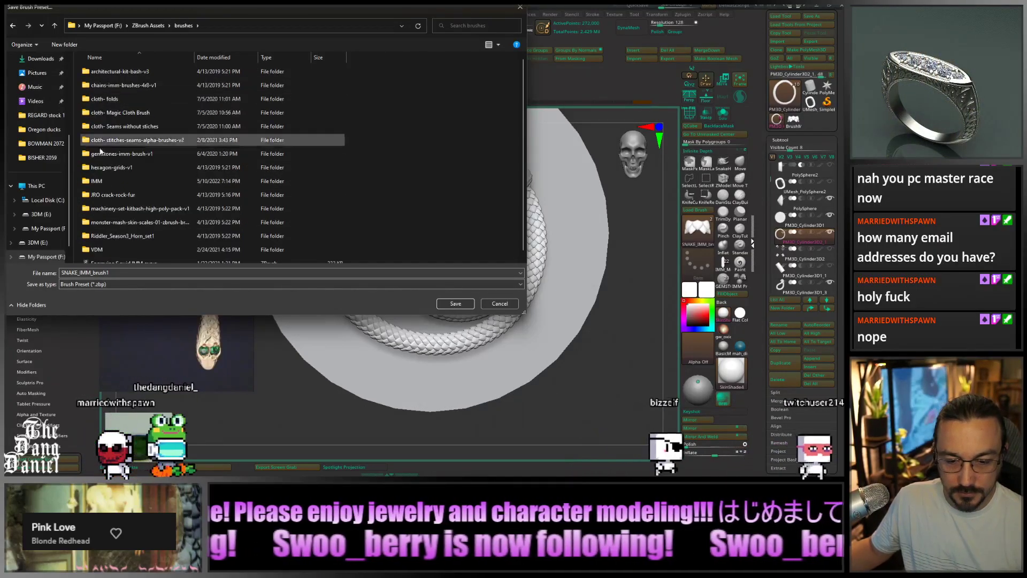
pyautogui.doubleClick(104, 181)
pyautogui.doubleClick(108, 114)
pyautogui.doubleClick(101, 72)
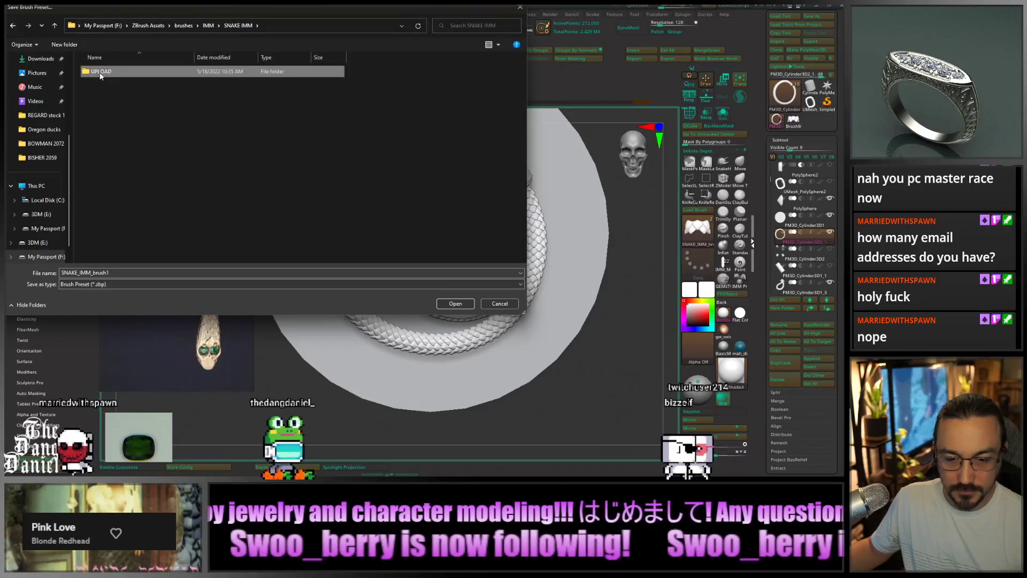
pyautogui.click(109, 72)
pyautogui.click(455, 303)
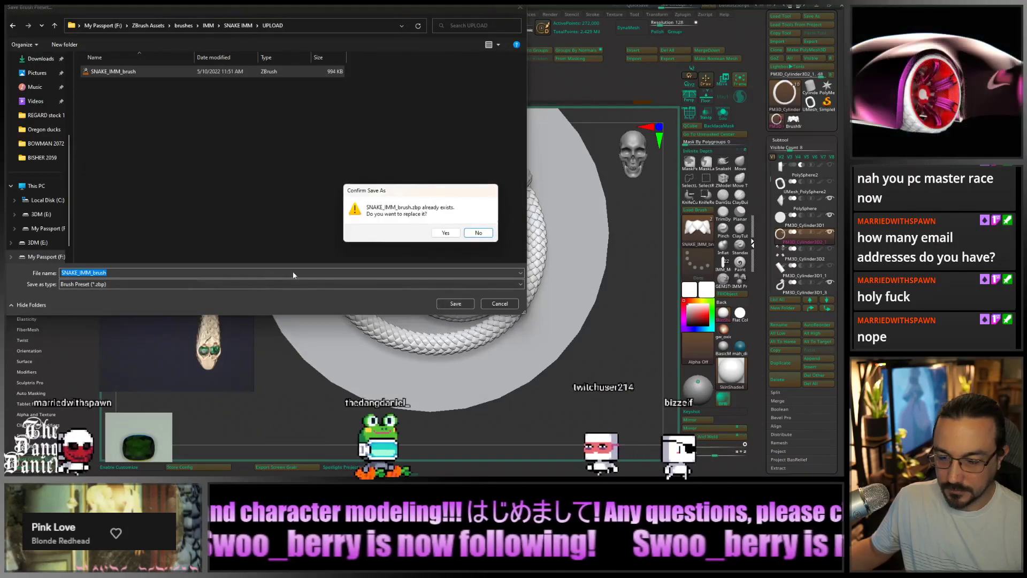
pyautogui.click(450, 298)
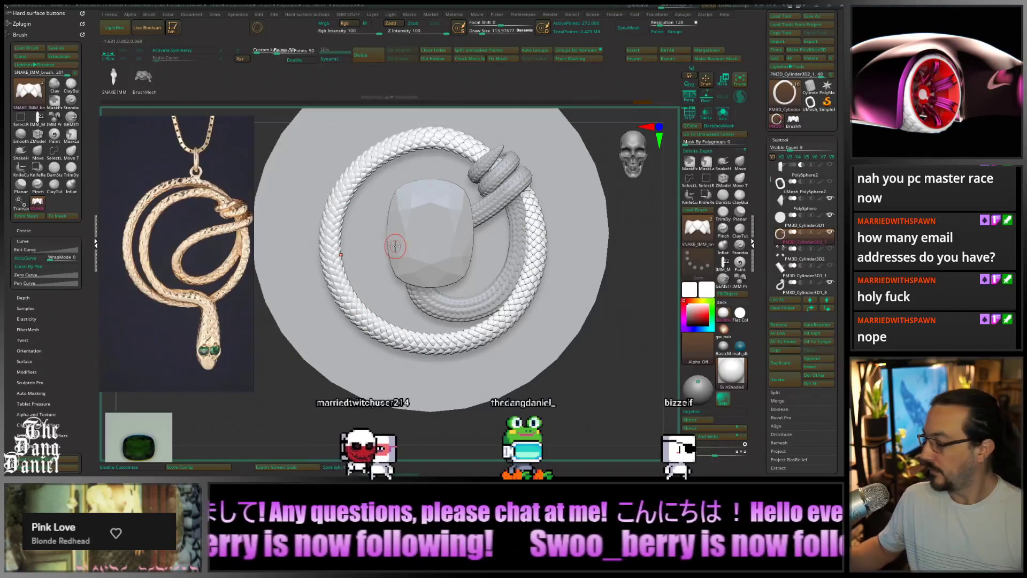
# Select the snake ring subtool, turn on Transp and enable Stroke > Lazy Mouse
pyautogui.keyDown('alt'); pyautogui.click(540, 217); pyautogui.keyUp('alt')
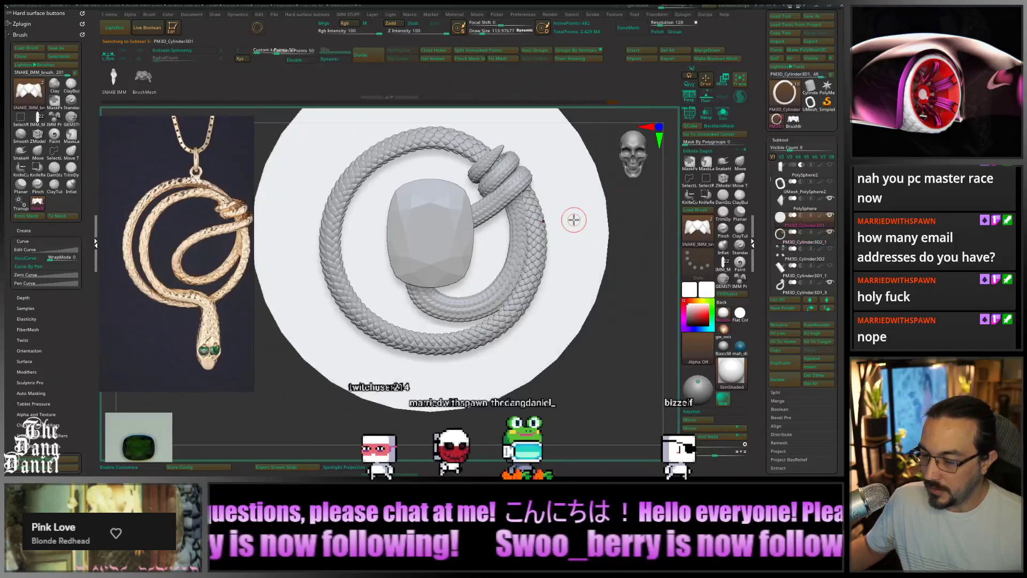
pyautogui.click(706, 119)
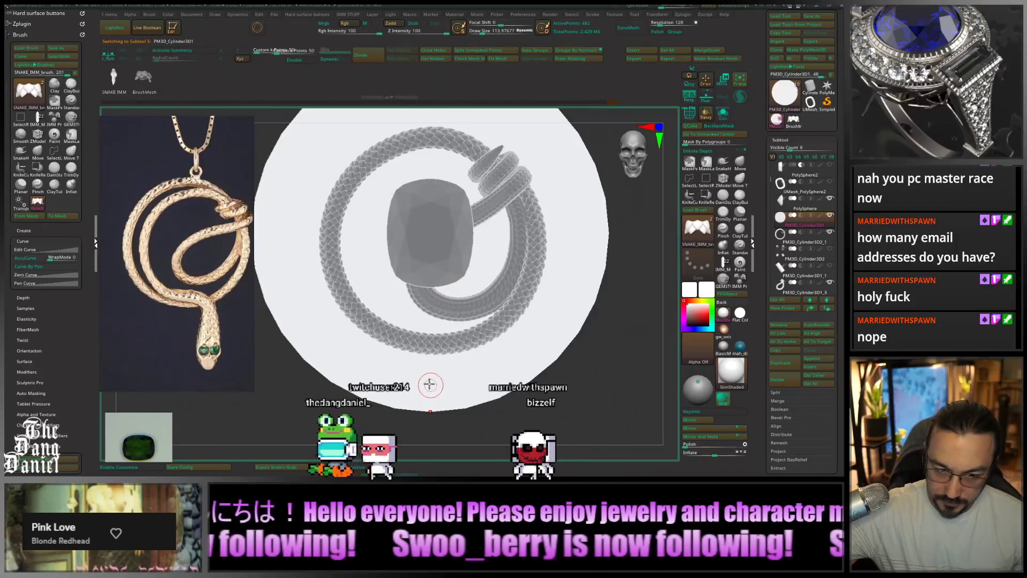
pyautogui.scroll(-5, 79, 394)
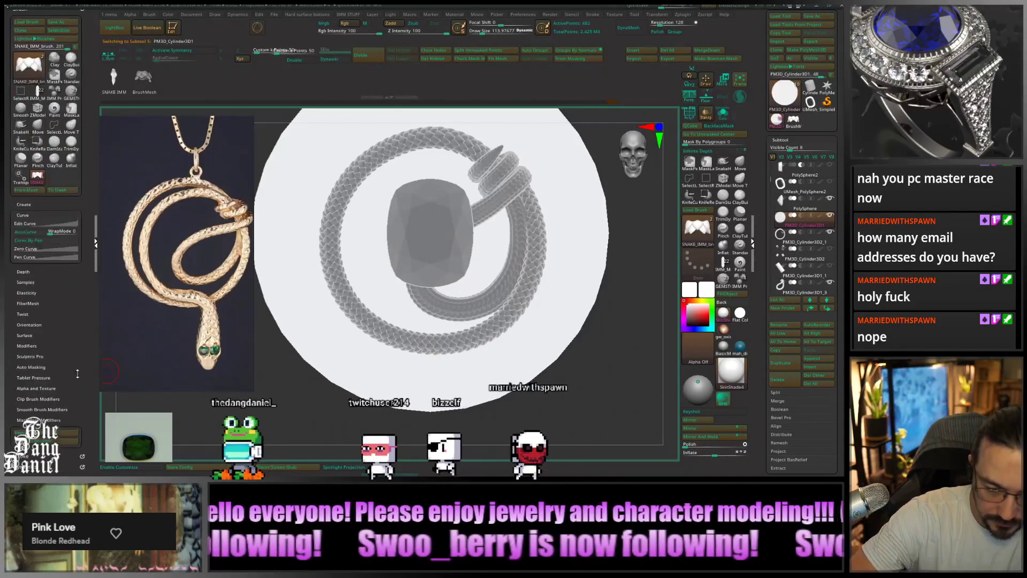
pyautogui.click(70, 385)
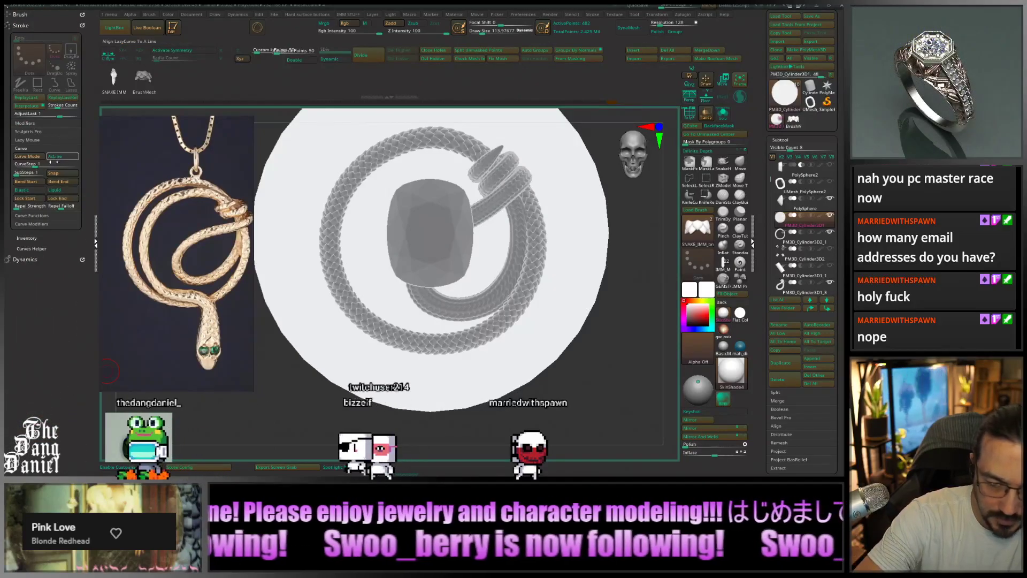
pyautogui.click(28, 139)
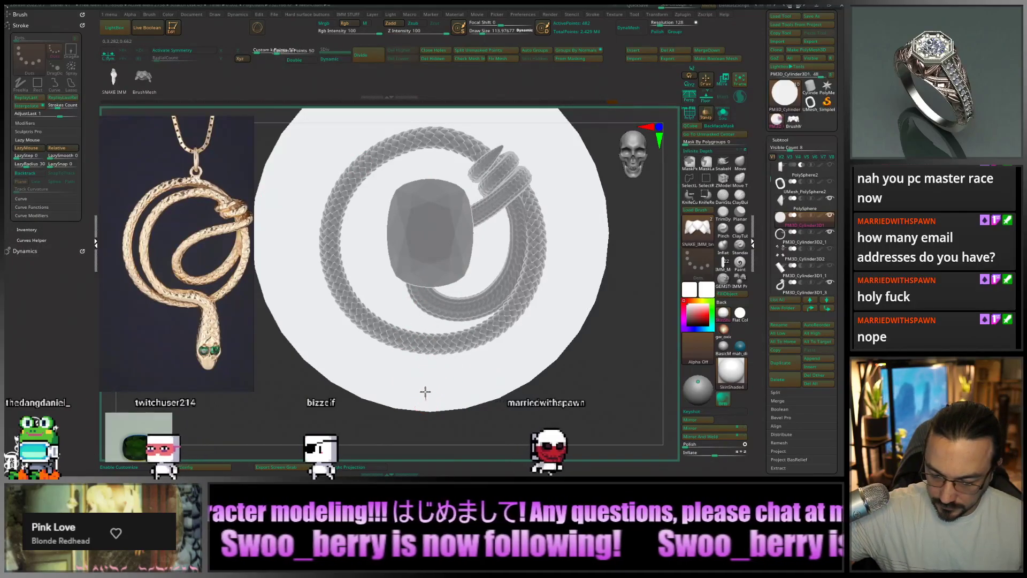
# Draw the snake curve around the ring's left side and rebuild it thinner at smaller Draw Size
pyautogui.moveTo(427, 349); pyautogui.dragTo(417, 317)
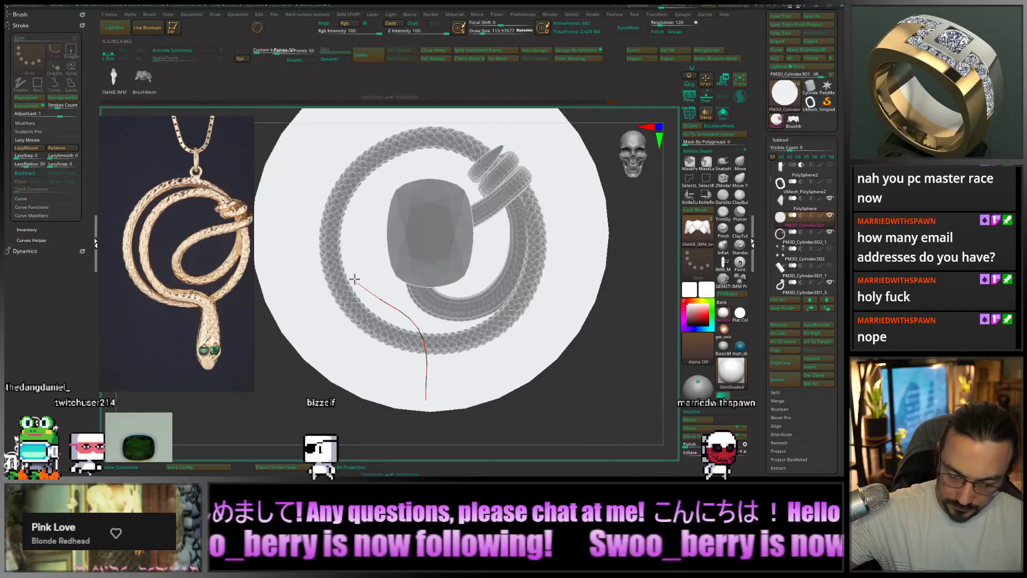
pyautogui.moveTo(347, 255)
pyautogui.mouseDown()
pyautogui.moveTo(372, 168)
pyautogui.moveTo(454, 146)
pyautogui.moveTo(511, 191)
pyautogui.moveTo(525, 242)
pyautogui.mouseUp()
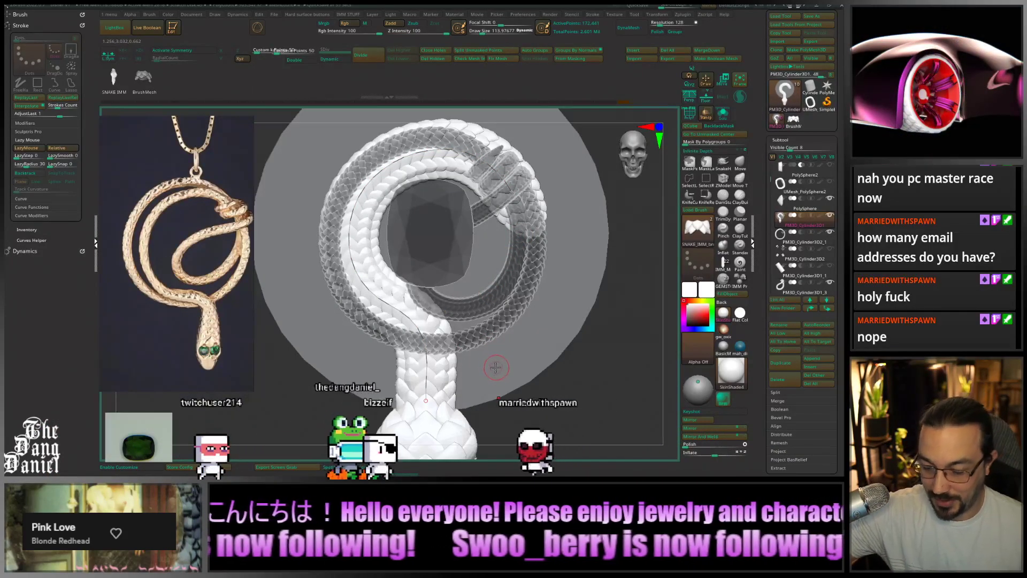
pyautogui.press('[')
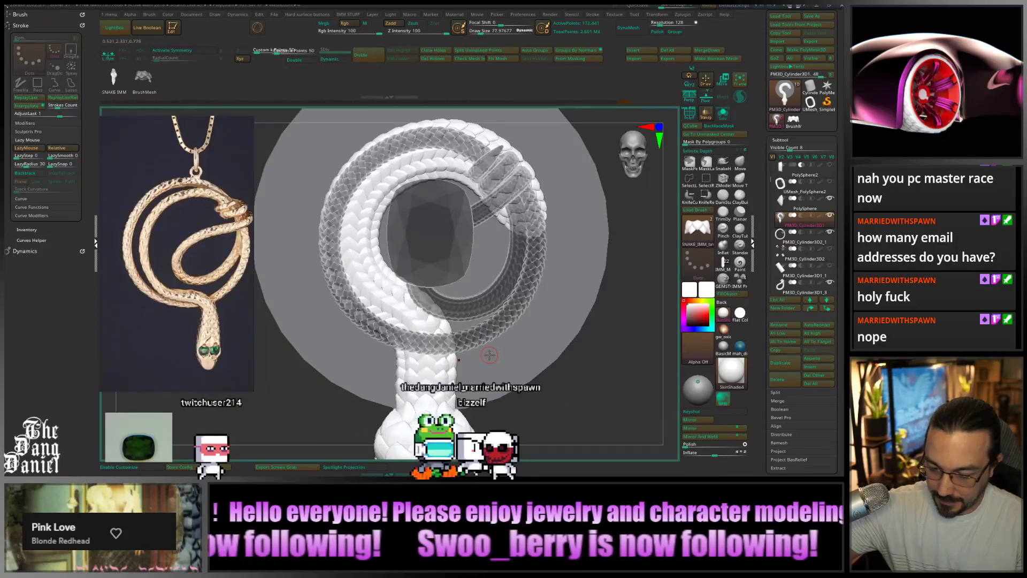
pyautogui.press('[')
pyautogui.click(426, 367)
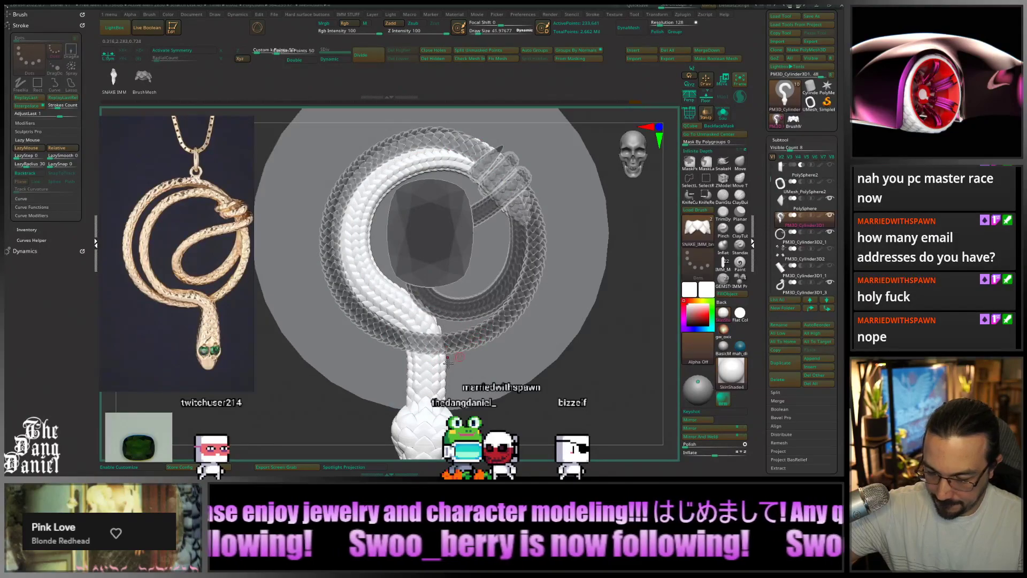
pyautogui.press('[')
pyautogui.click(427, 371)
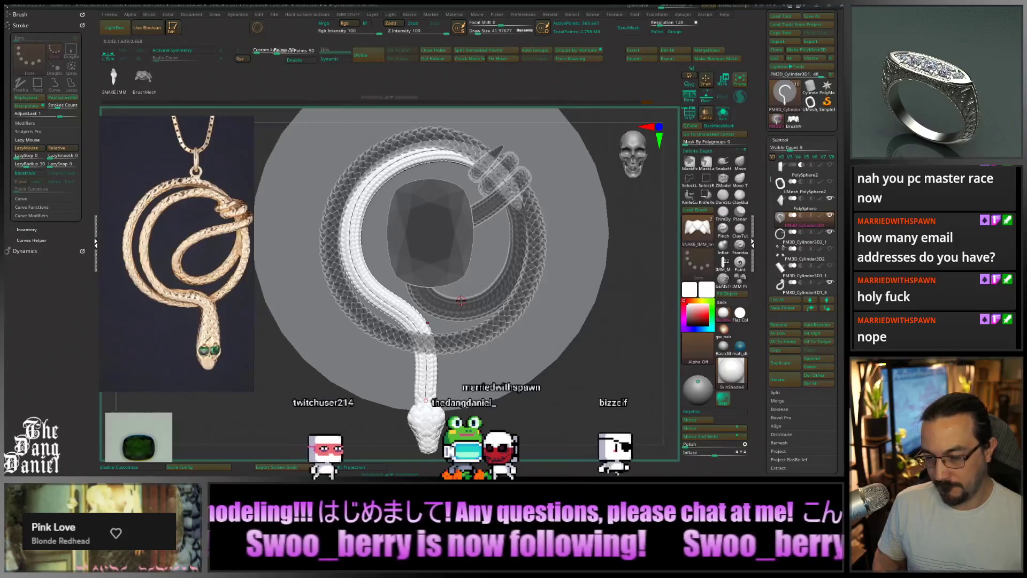
pyautogui.moveTo(527, 355)
pyautogui.keyDown('ctrl'); pyautogui.mouseDown(button='right')
pyautogui.moveTo(536, 297)
pyautogui.moveTo(547, 321)
pyautogui.moveTo(477, 267)
pyautogui.moveTo(271, 278)
pyautogui.moveTo(460, 313)
pyautogui.moveTo(502, 339)
pyautogui.moveTo(499, 310)
pyautogui.moveTo(499, 326)
pyautogui.mouseUp(button='right'); pyautogui.keyUp('ctrl')
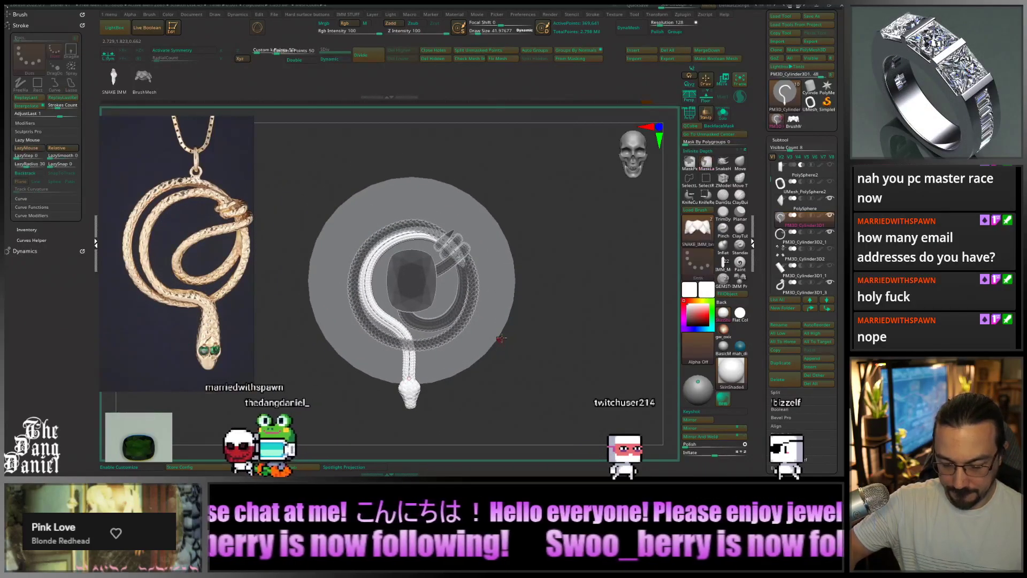
# Lower the reference image's opacity in Spotlight and pan the snake model over it
pyautogui.hotkey('shift', 'z')
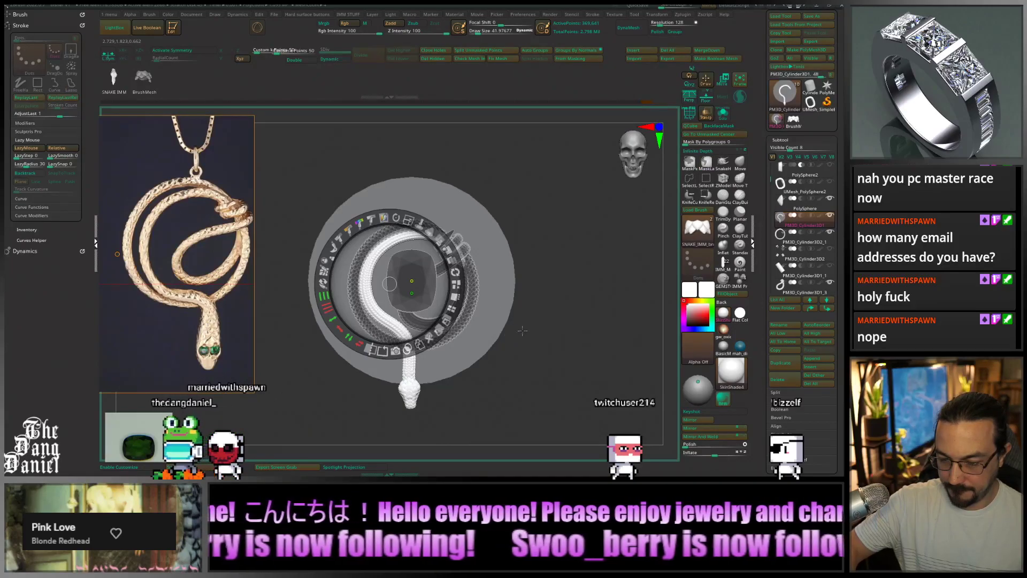
pyautogui.moveTo(544, 340)
pyautogui.mouseDown()
pyautogui.moveTo(535, 335)
pyautogui.moveTo(551, 344)
pyautogui.mouseUp()
pyautogui.press('z')
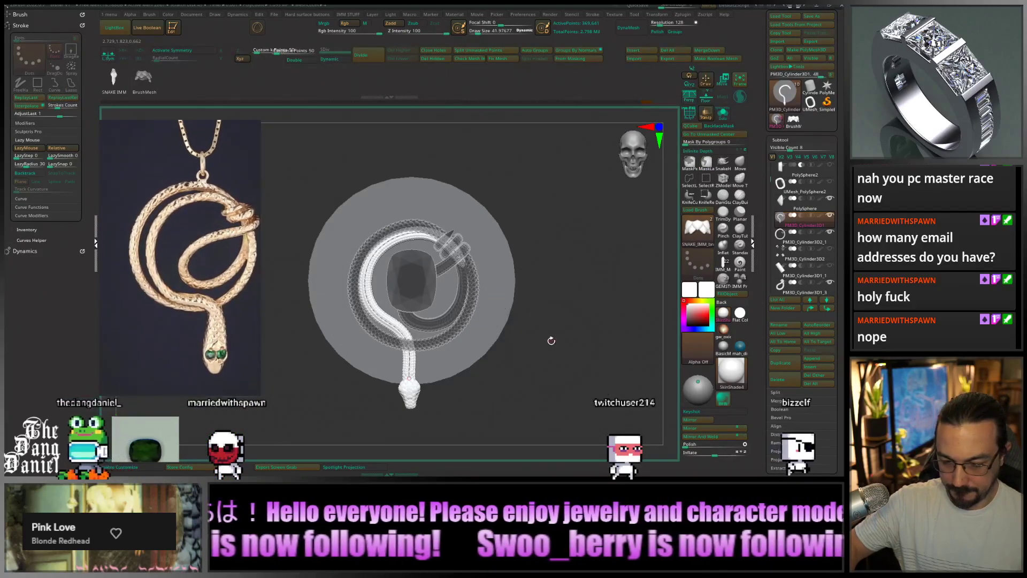
pyautogui.hotkey('shift', 'z')
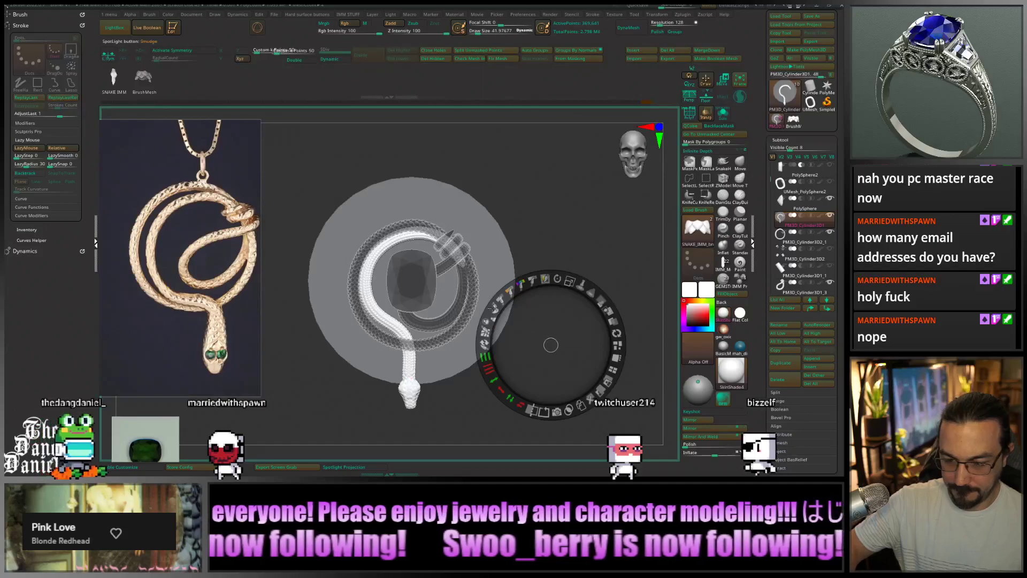
pyautogui.moveTo(599, 296); pyautogui.dragTo(544, 279)
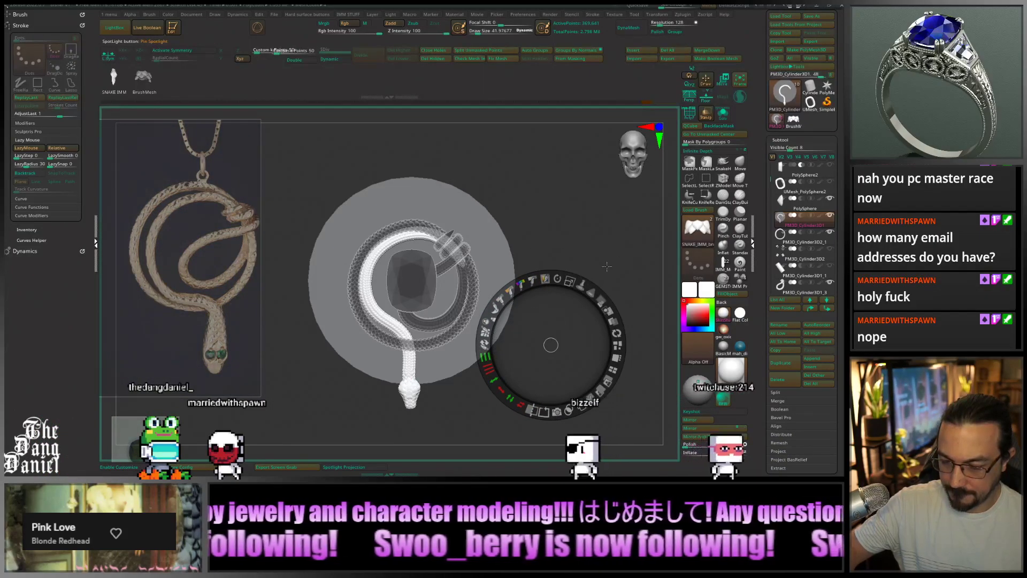
pyautogui.hotkey('shift', 'z')
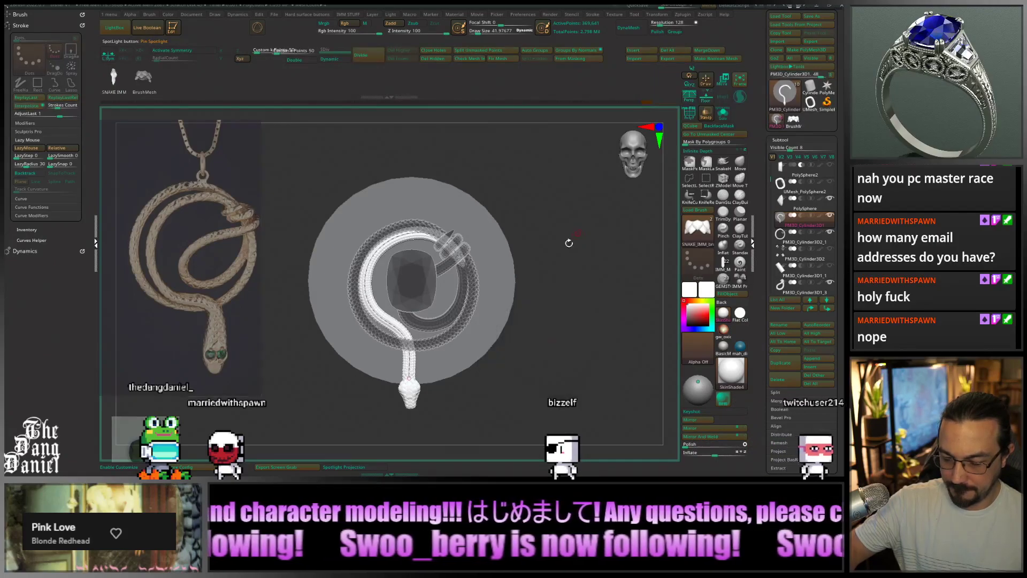
pyautogui.keyDown('alt'); pyautogui.moveTo(574, 358); pyautogui.dragTo(356, 321); pyautogui.keyUp('alt')
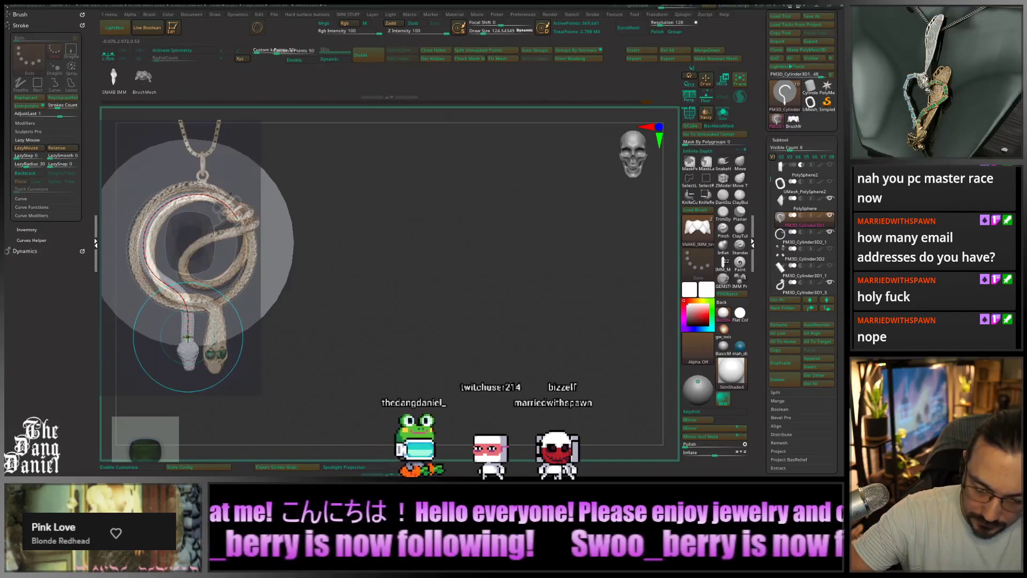
# Rebuild the snake along the curve, bending its lower part and head end rightward
pyautogui.click(188, 337)
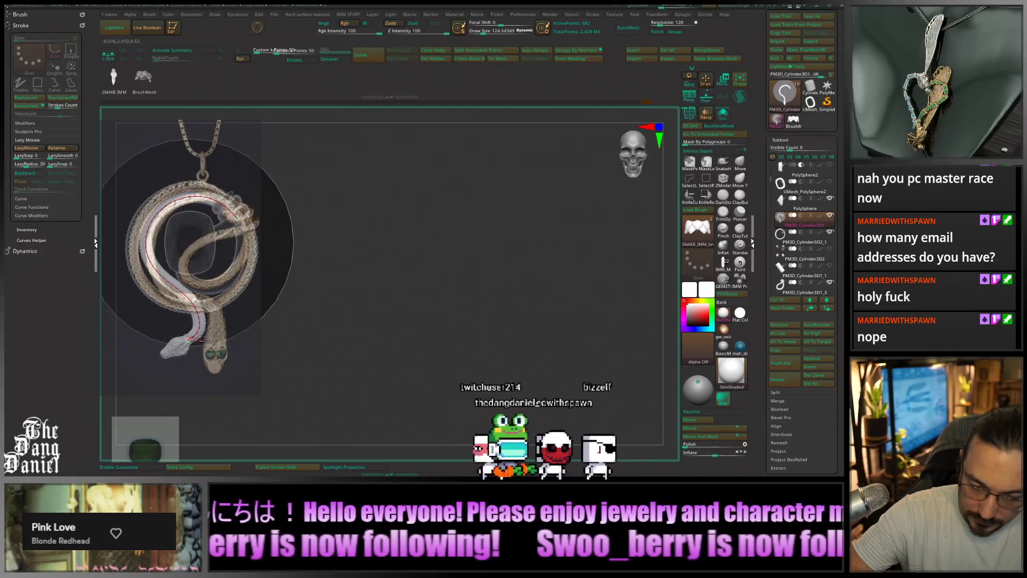
pyautogui.hotkey('ctrl', 'z')
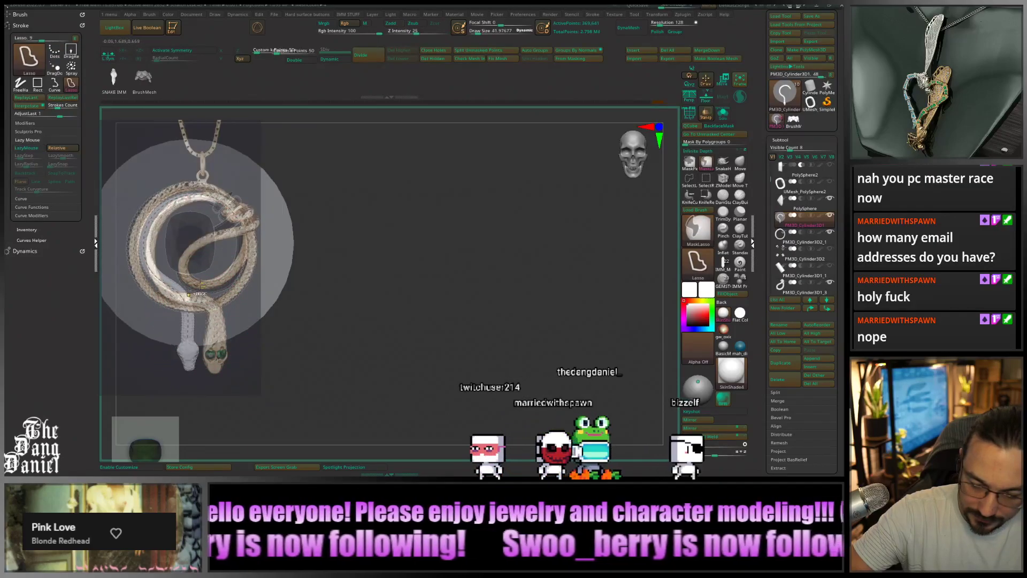
pyautogui.click(189, 340)
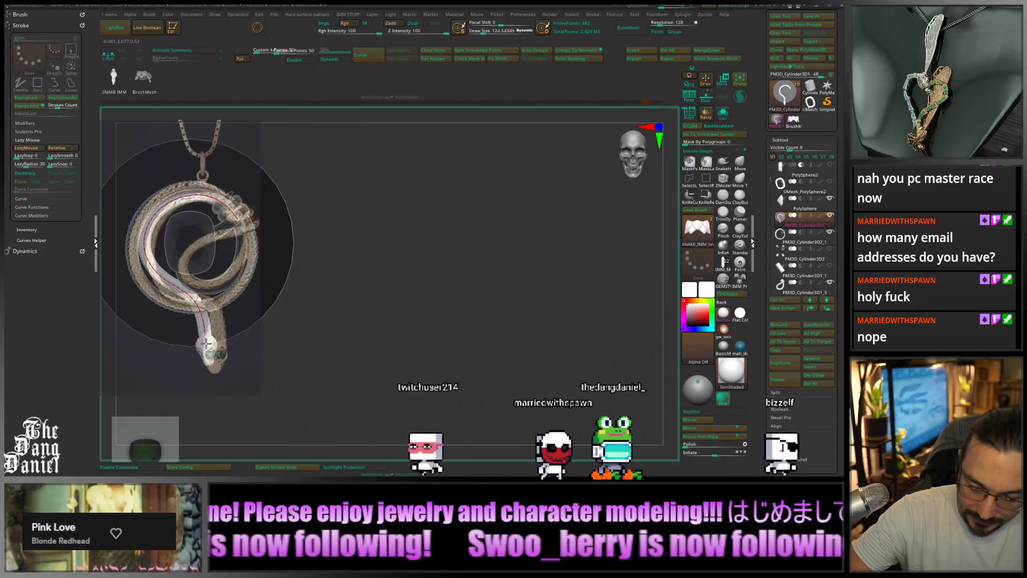
pyautogui.moveTo(206, 343); pyautogui.dragTo(209, 345)
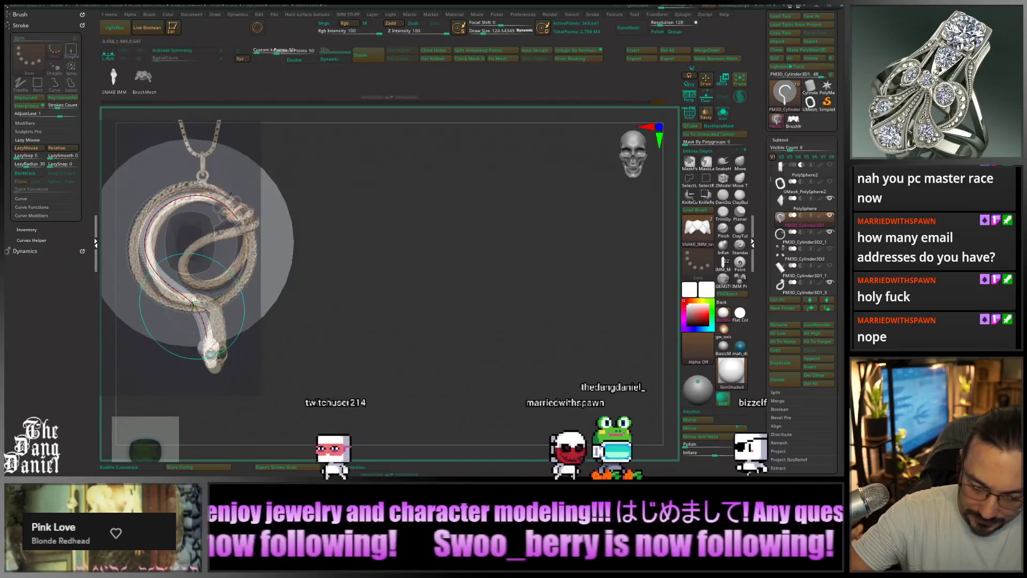
pyautogui.moveTo(192, 306); pyautogui.dragTo(206, 339)
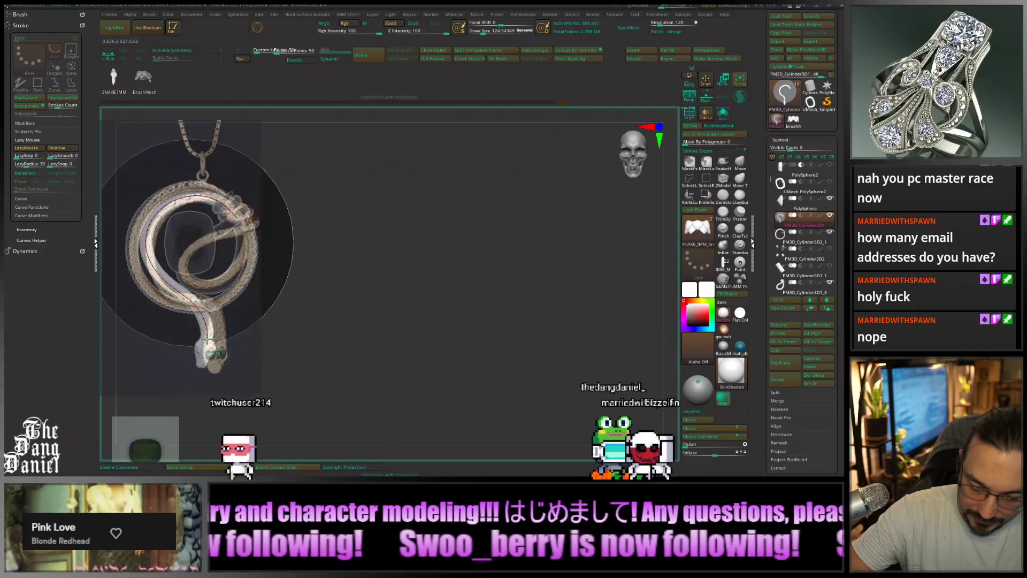
pyautogui.click(208, 340)
pyautogui.click(208, 340)
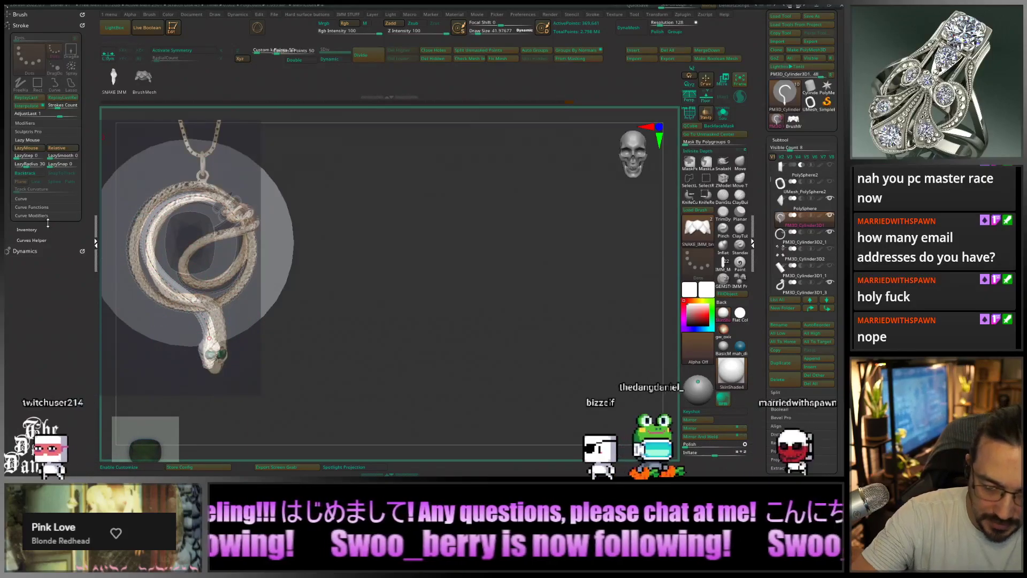
# Show Stroke > Curve options and reshape the snake's lower bends and top arc
pyautogui.click(36, 15)
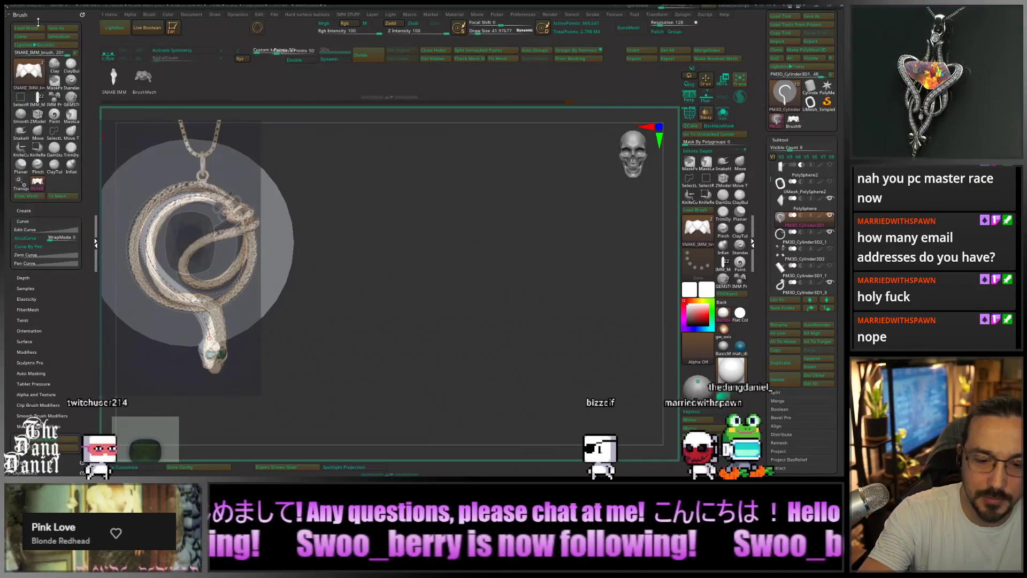
pyautogui.moveTo(75, 367); pyautogui.dragTo(75, 54)
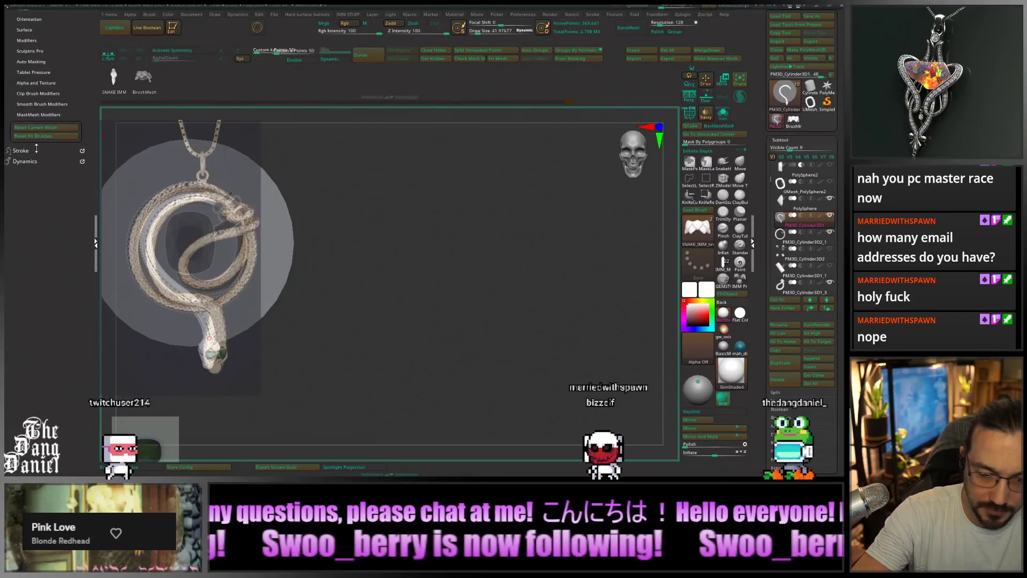
pyautogui.click(36, 149)
pyautogui.click(53, 198)
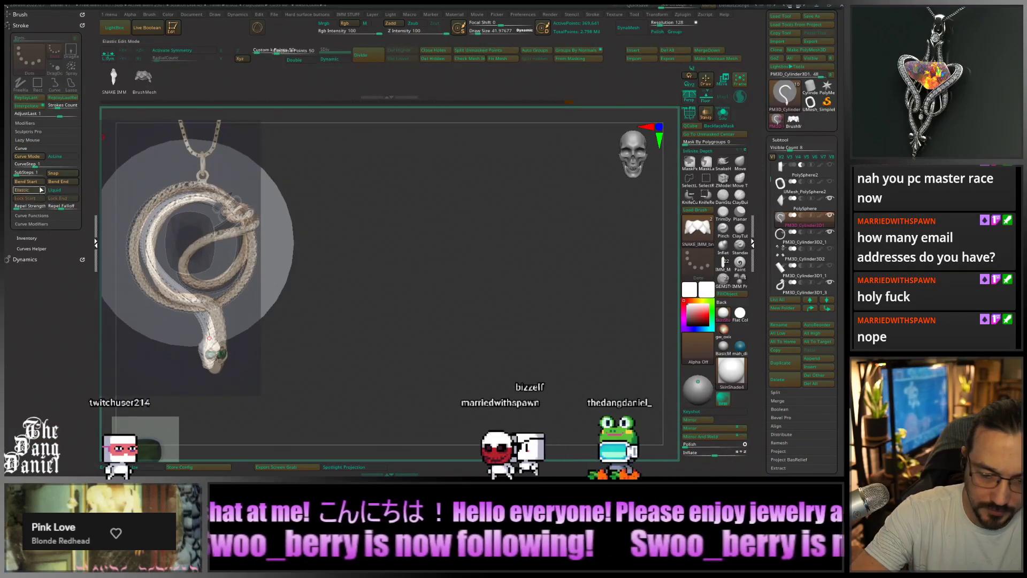
pyautogui.moveTo(177, 290); pyautogui.dragTo(207, 305)
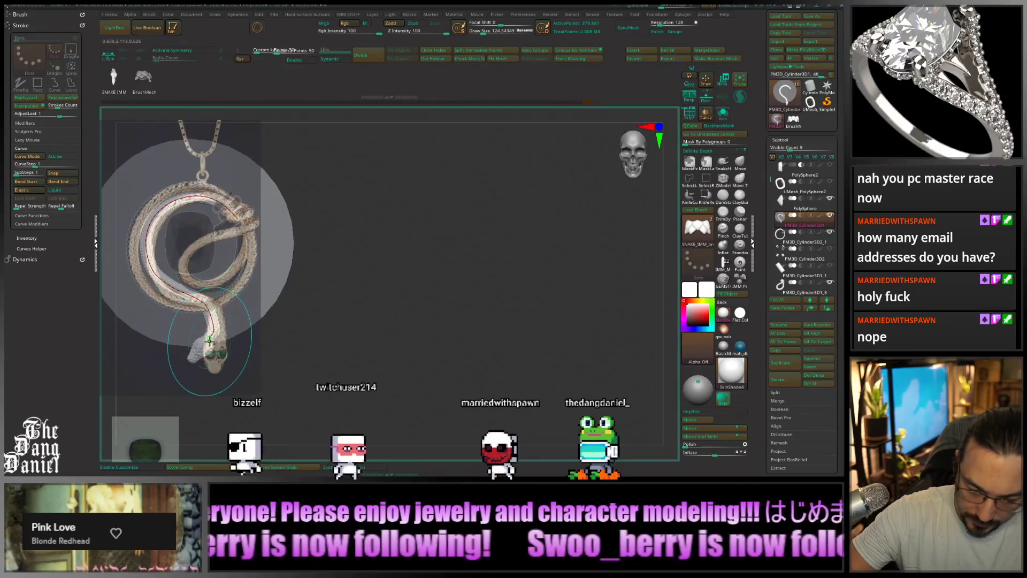
pyautogui.moveTo(209, 341); pyautogui.dragTo(209, 304)
pyautogui.moveTo(151, 269); pyautogui.dragTo(149, 271)
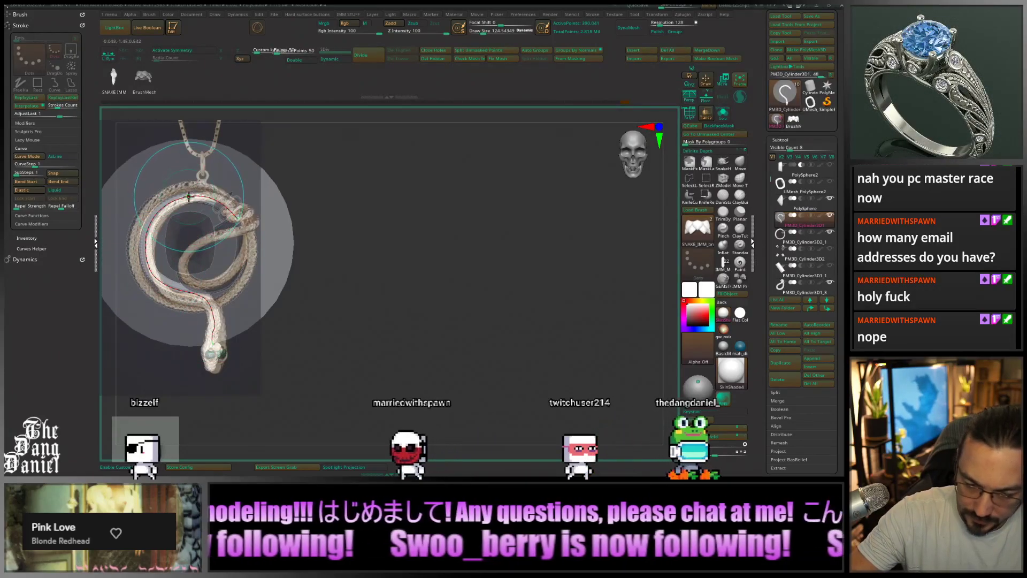
pyautogui.moveTo(187, 195); pyautogui.dragTo(223, 203)
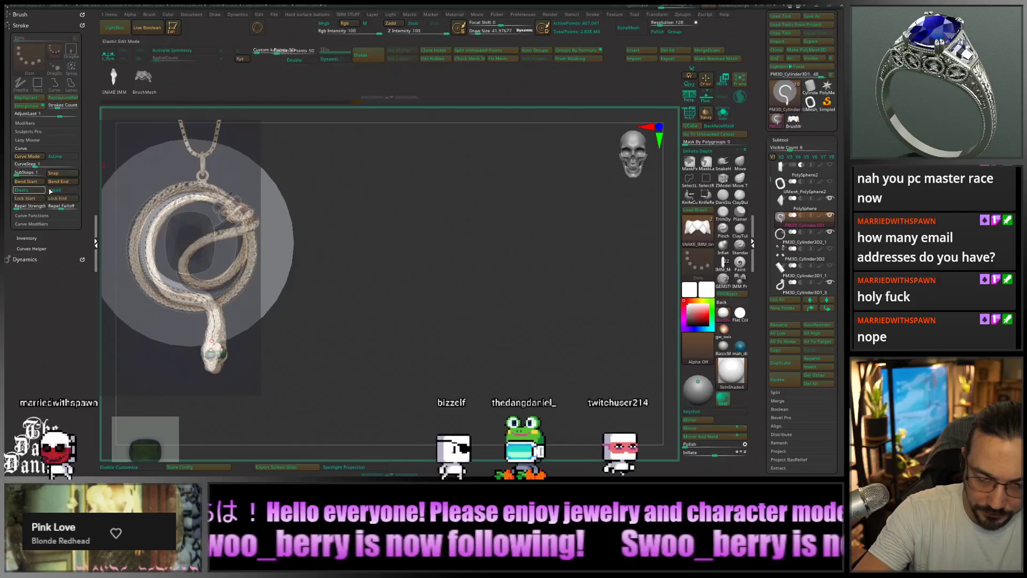
pyautogui.moveTo(212, 342); pyautogui.dragTo(212, 344)
# Shrink Draw Size to about 34 and rebuild the snake's head end on the curve
pyautogui.press('space')
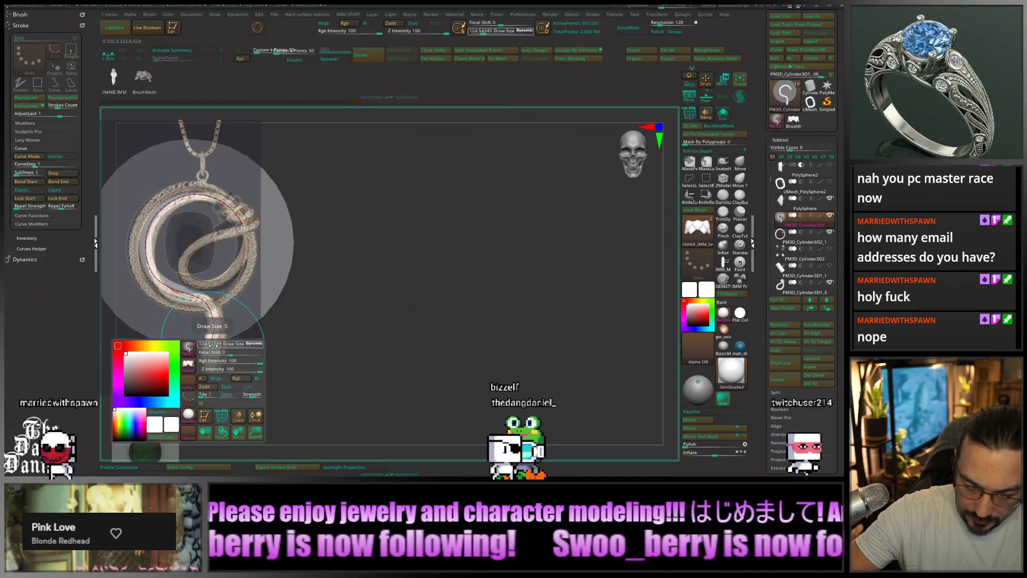
pyautogui.moveTo(207, 345); pyautogui.dragTo(204, 346)
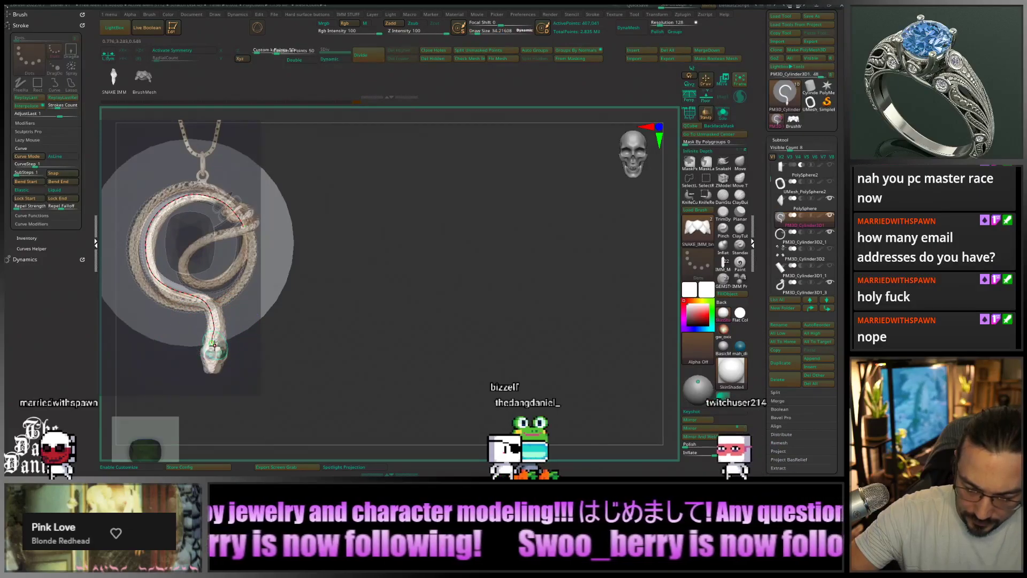
pyautogui.click(212, 351)
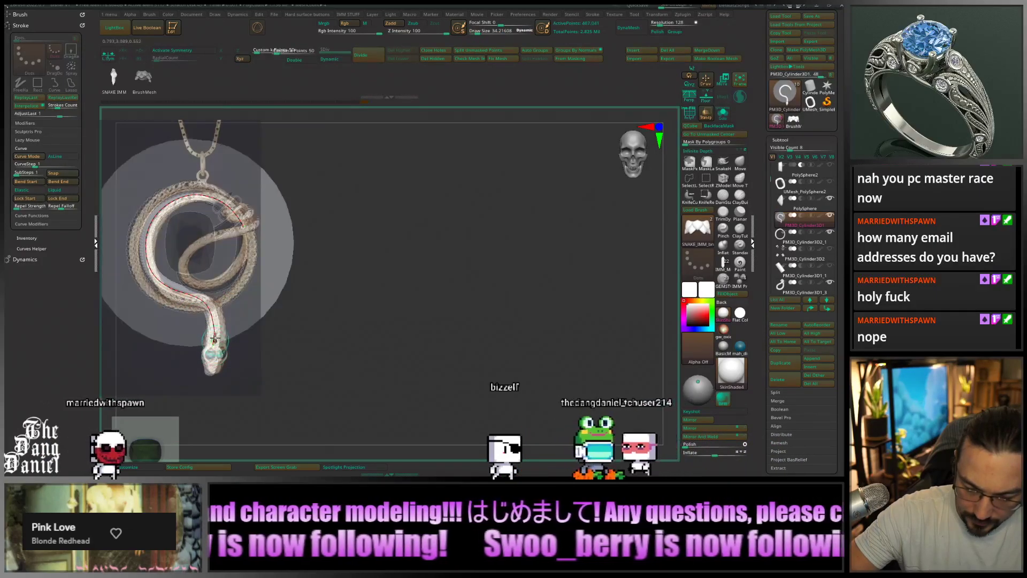
pyautogui.click(213, 345)
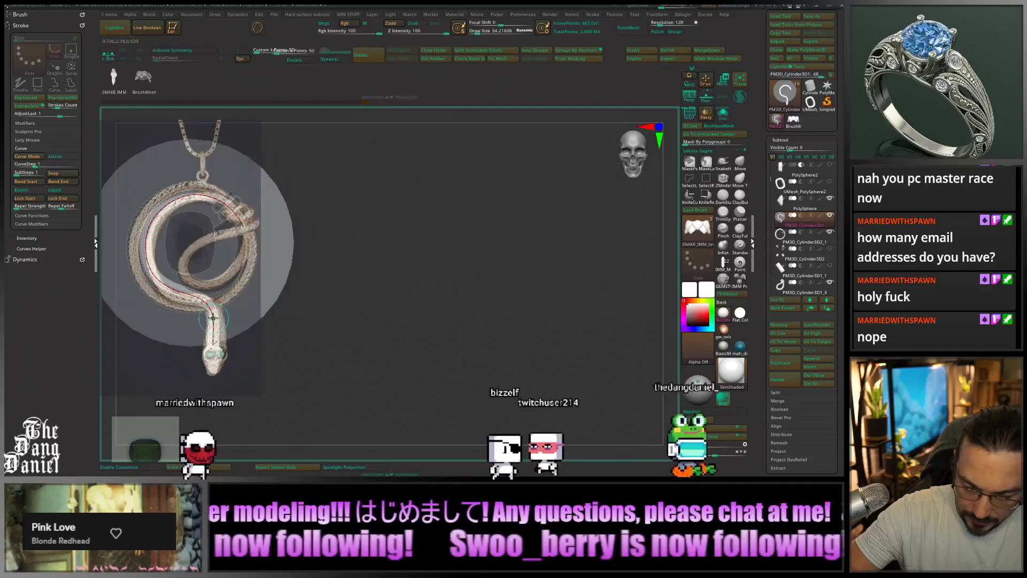
pyautogui.click(150, 235)
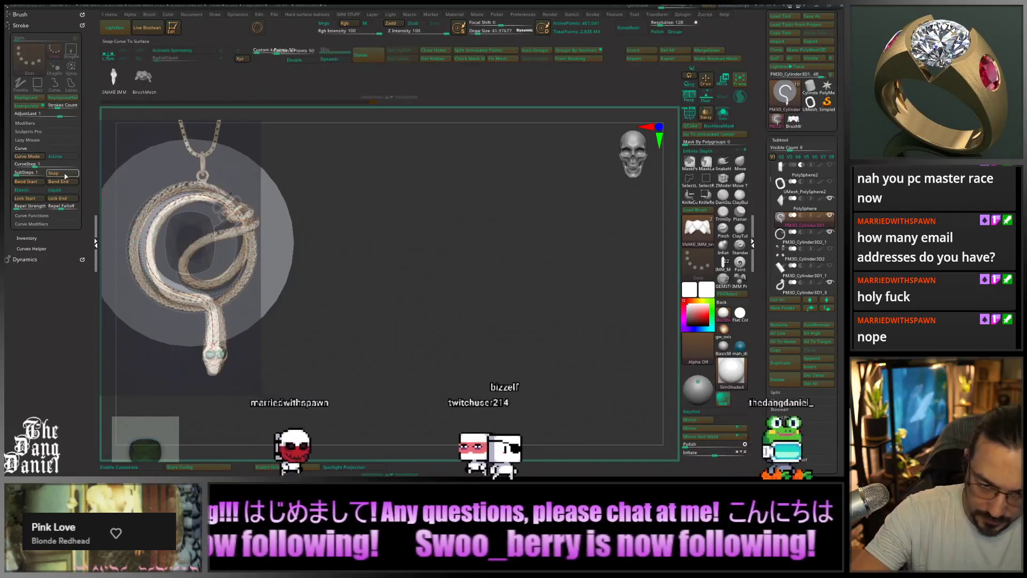
pyautogui.moveTo(211, 332); pyautogui.dragTo(216, 330)
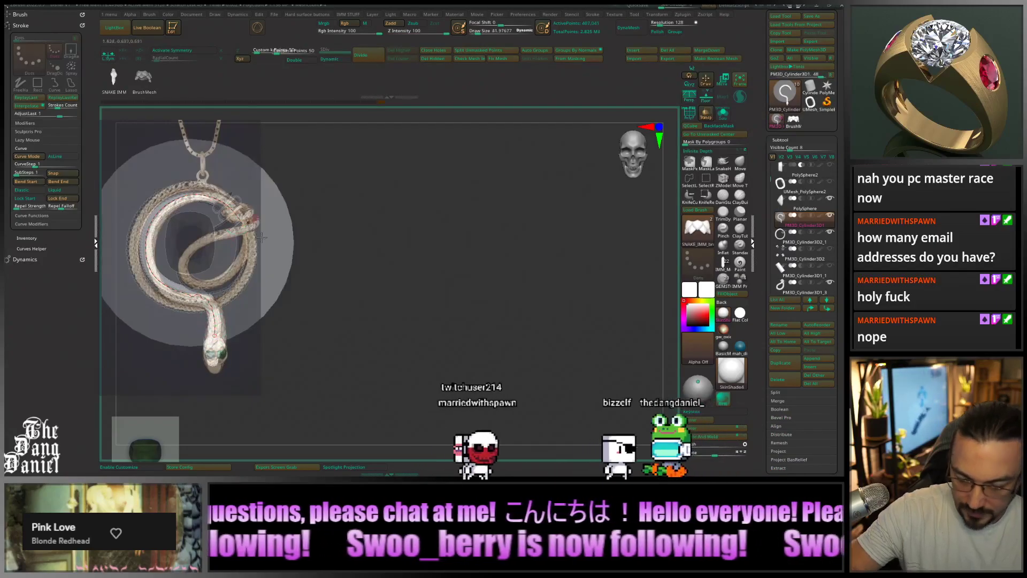
# Pull curve points so the snake rises up-left and its head drops lower
pyautogui.moveTo(327, 316)
pyautogui.keyDown('alt'); pyautogui.mouseDown(button='right')
pyautogui.moveTo(352, 327)
pyautogui.moveTo(521, 338)
pyautogui.mouseUp(button='right'); pyautogui.keyUp('alt')
pyautogui.keyDown('ctrl'); pyautogui.moveTo(427, 332); pyautogui.dragTo(445, 378, button='right'); pyautogui.keyUp('ctrl')
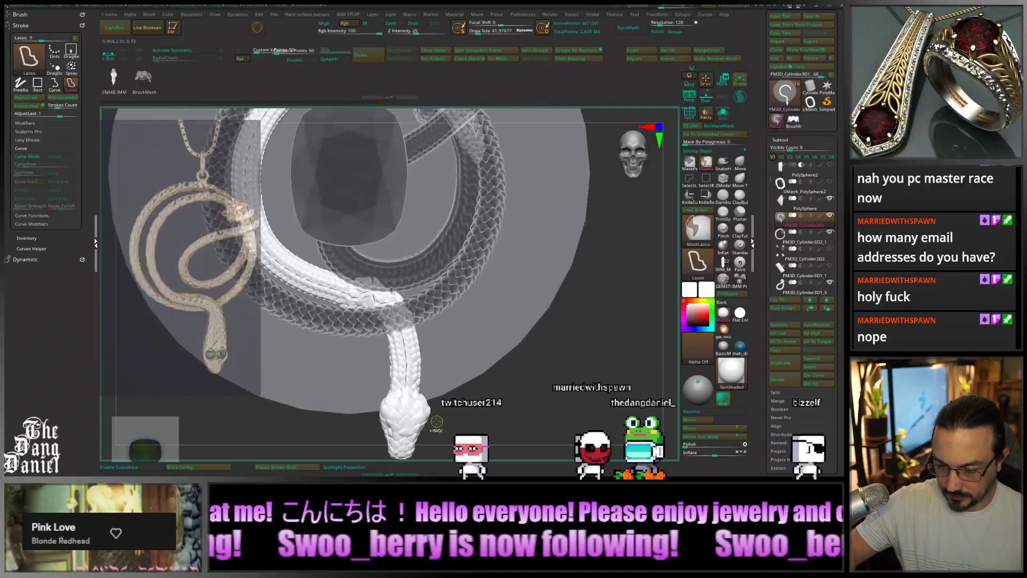
pyautogui.moveTo(332, 289); pyautogui.dragTo(310, 239)
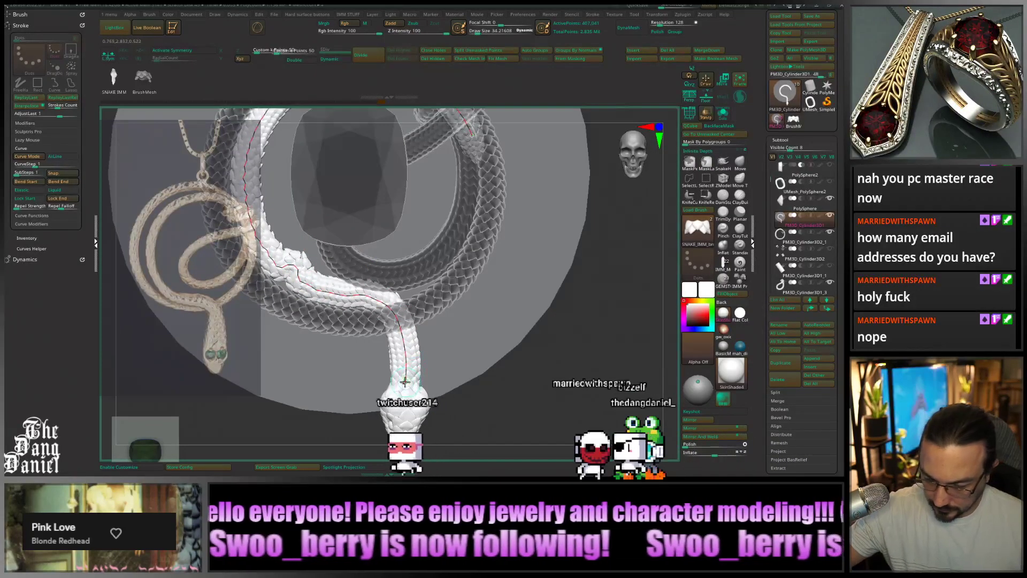
pyautogui.moveTo(405, 381); pyautogui.dragTo(403, 395)
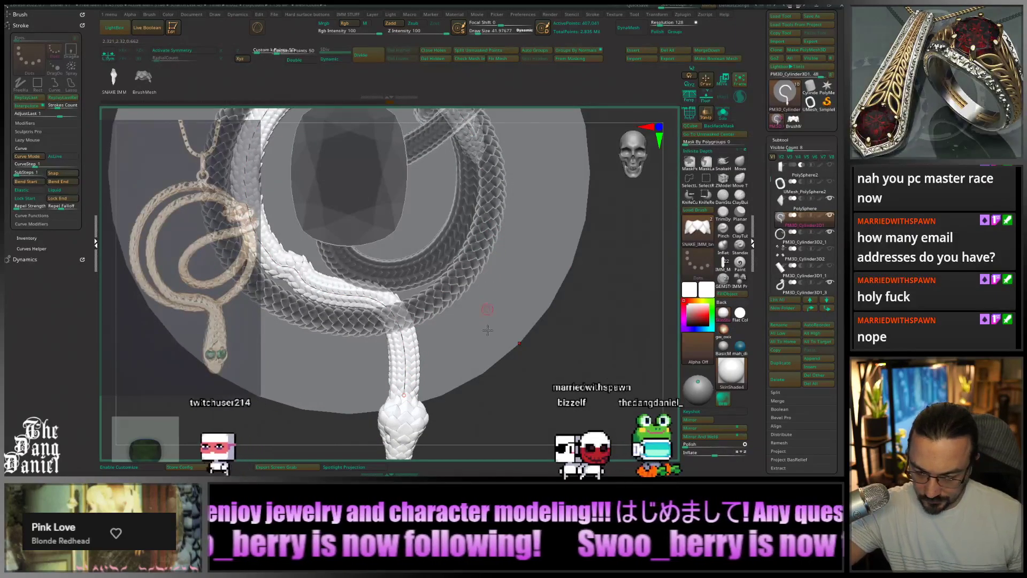
pyautogui.moveTo(490, 289); pyautogui.dragTo(488, 319)
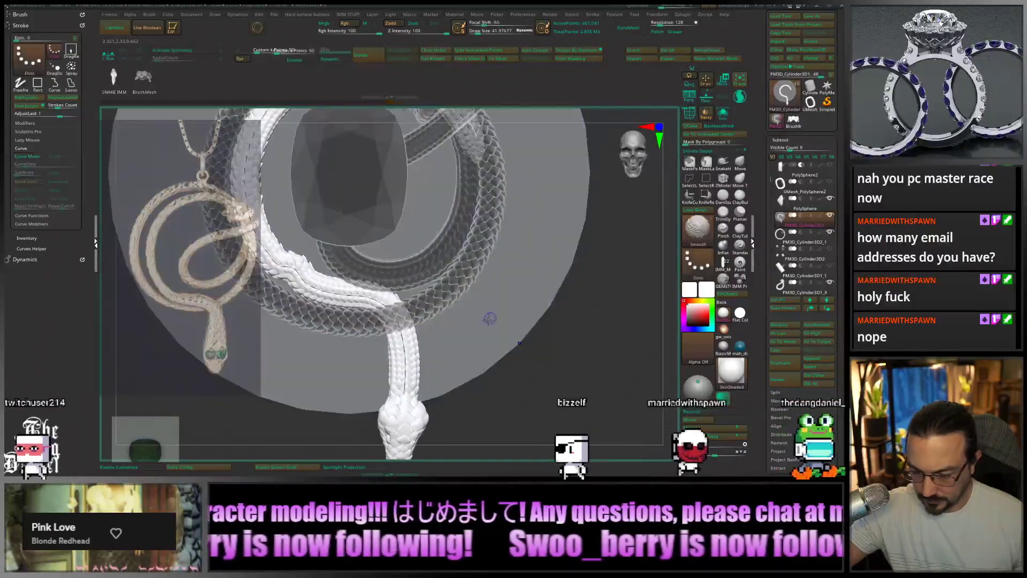
pyautogui.moveTo(405, 382); pyautogui.dragTo(436, 239)
pyautogui.moveTo(408, 338); pyautogui.dragTo(407, 334)
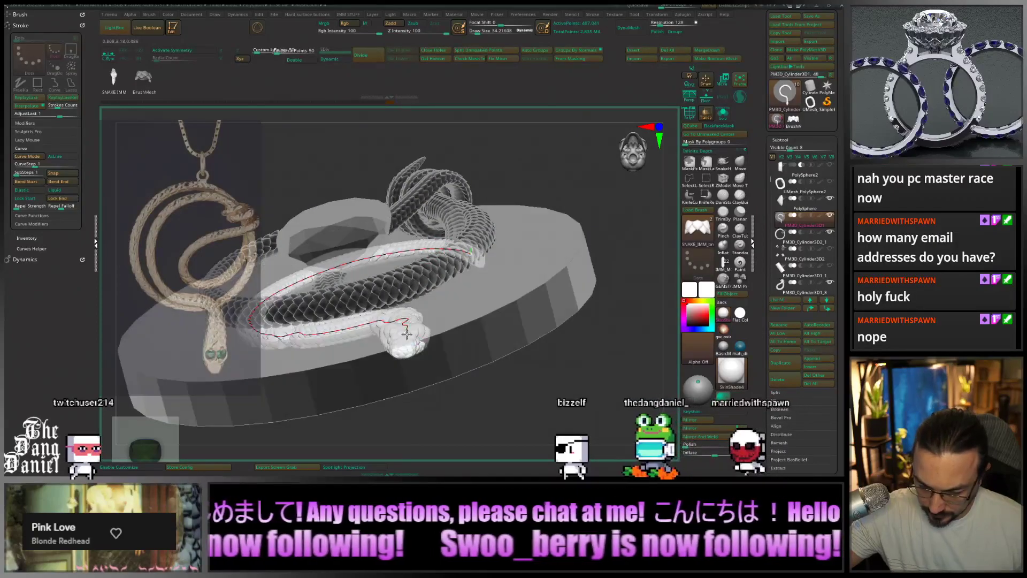
pyautogui.moveTo(443, 297); pyautogui.dragTo(476, 349)
pyautogui.moveTo(408, 374); pyautogui.dragTo(409, 388)
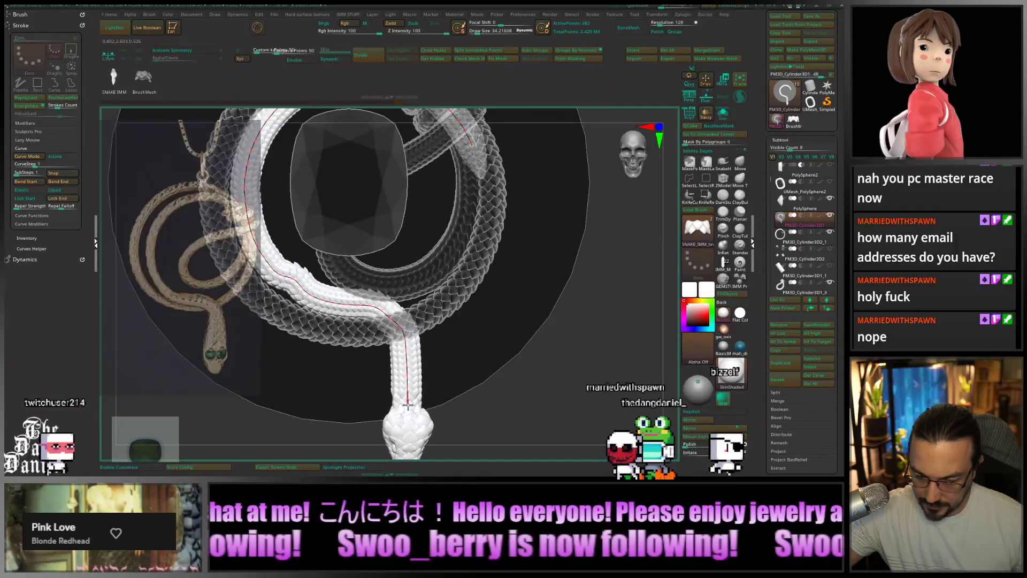
pyautogui.keyDown('alt'); pyautogui.click(408, 410); pyautogui.keyUp('alt')
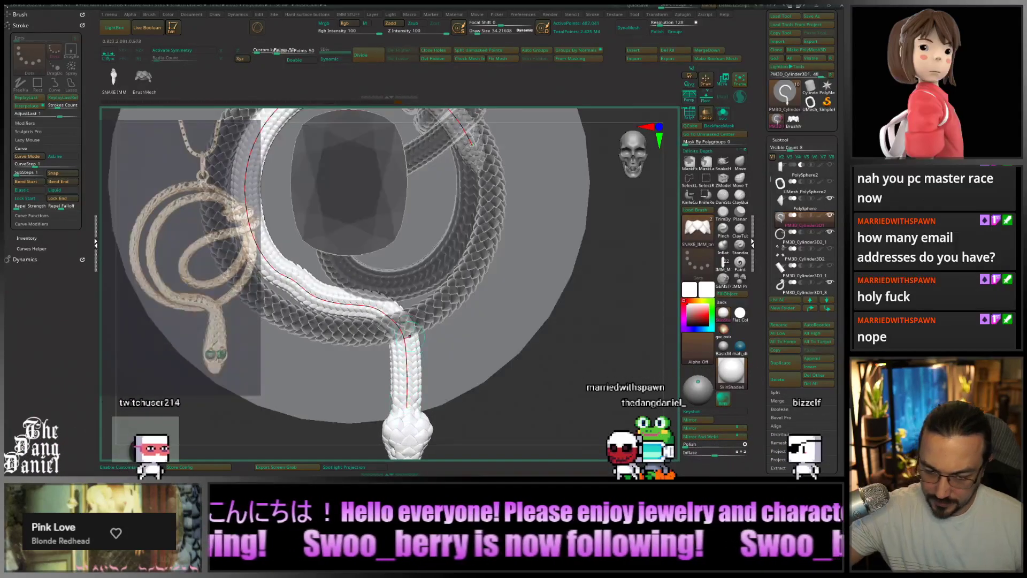
# Smooth the curve's kinks and pull it up and outward around the gem
pyautogui.moveTo(290, 277); pyautogui.dragTo(270, 267)
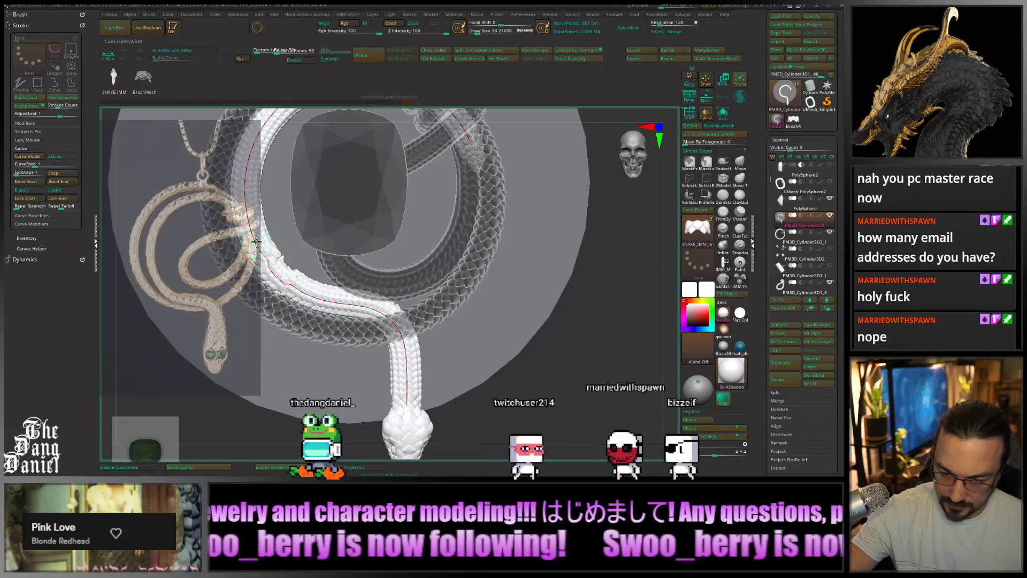
pyautogui.keyDown('shift'); pyautogui.moveTo(256, 242); pyautogui.dragTo(289, 281); pyautogui.keyUp('shift')
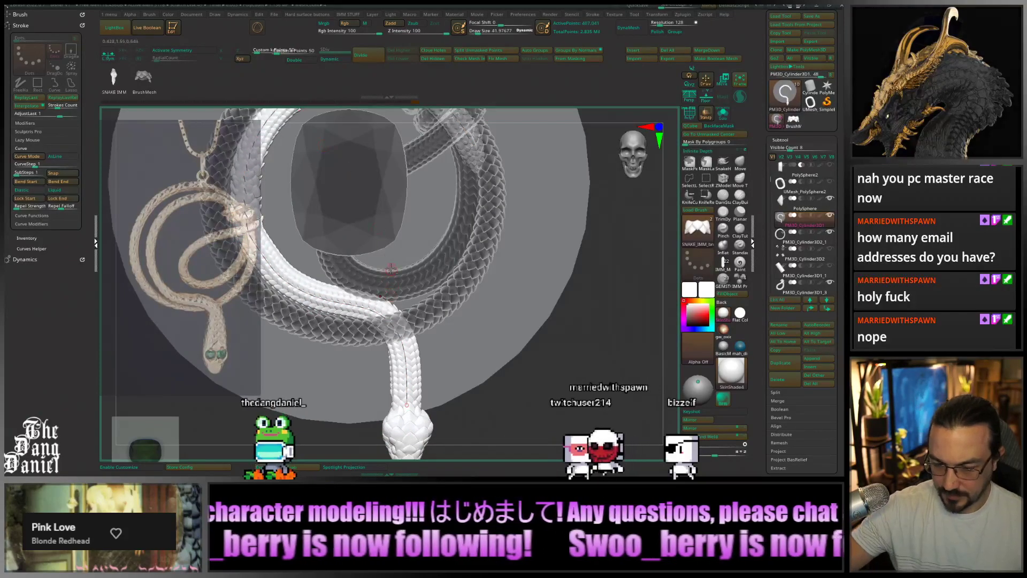
pyautogui.keyDown('alt'); pyautogui.moveTo(391, 268); pyautogui.dragTo(473, 347, button='right'); pyautogui.keyUp('alt')
pyautogui.moveTo(327, 279); pyautogui.dragTo(333, 263)
pyautogui.moveTo(335, 309); pyautogui.dragTo(356, 262)
pyautogui.moveTo(344, 208)
pyautogui.mouseDown()
pyautogui.moveTo(364, 186)
pyautogui.moveTo(356, 199)
pyautogui.mouseUp()
pyautogui.moveTo(338, 235); pyautogui.dragTo(348, 220)
pyautogui.press(']')
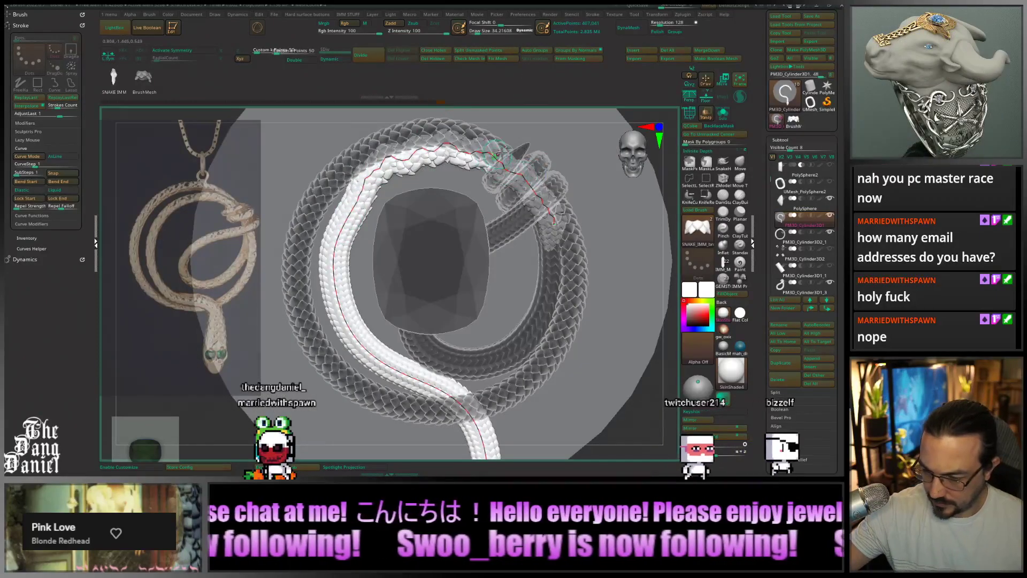
# Extend the snake tail down the ring's right side, drop the head down-left, and rebuild
pyautogui.moveTo(553, 223); pyautogui.dragTo(562, 242)
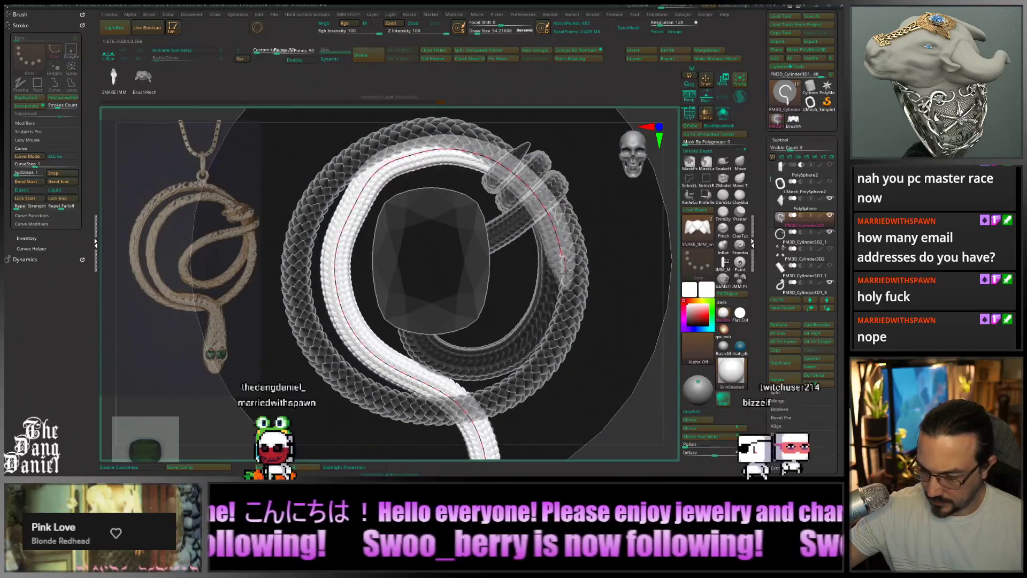
pyautogui.moveTo(567, 295); pyautogui.dragTo(566, 293)
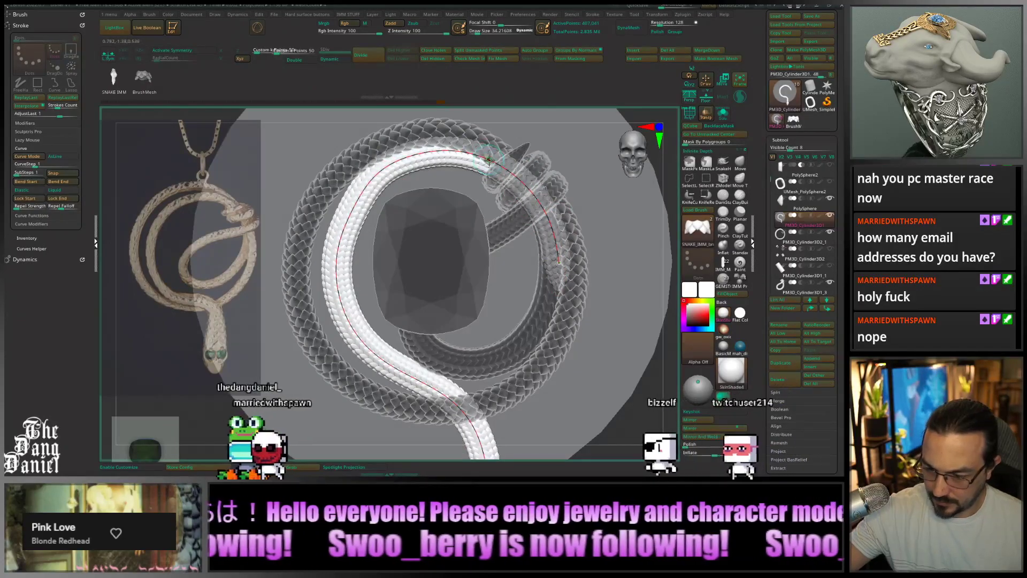
pyautogui.moveTo(514, 176); pyautogui.dragTo(503, 170)
pyautogui.moveTo(417, 153); pyautogui.dragTo(384, 176)
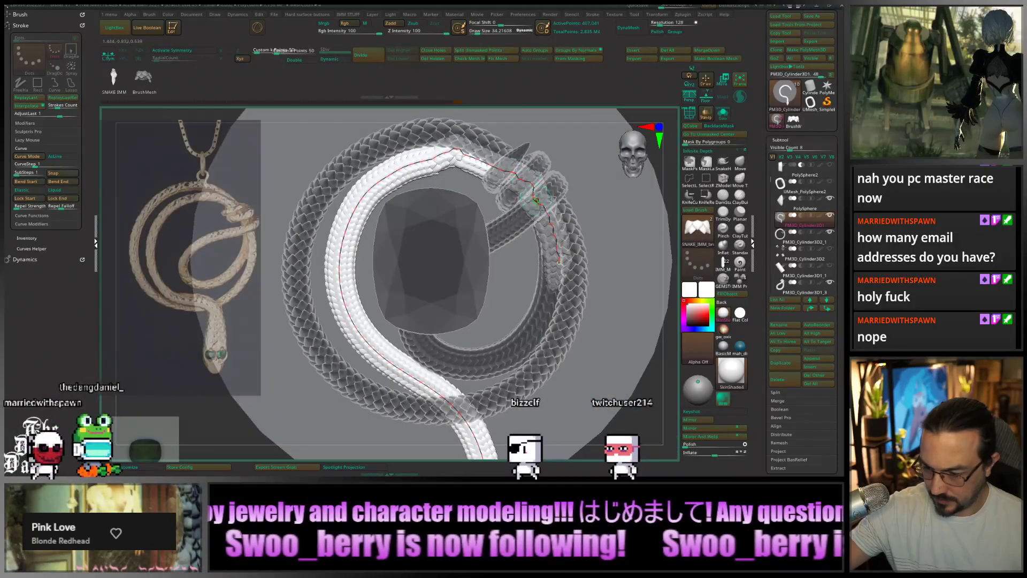
pyautogui.moveTo(513, 159)
pyautogui.mouseDown()
pyautogui.moveTo(556, 302)
pyautogui.moveTo(498, 167)
pyautogui.moveTo(527, 198)
pyautogui.moveTo(550, 292)
pyautogui.mouseUp()
pyautogui.keyDown('alt'); pyautogui.moveTo(552, 353); pyautogui.dragTo(560, 214, button='right'); pyautogui.keyUp('alt')
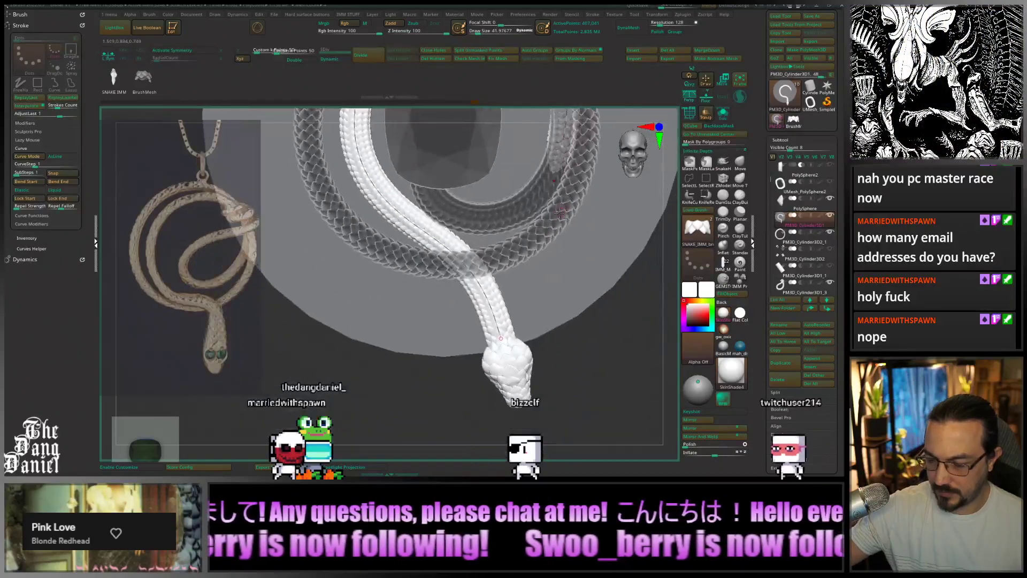
pyautogui.moveTo(501, 339); pyautogui.dragTo(492, 346)
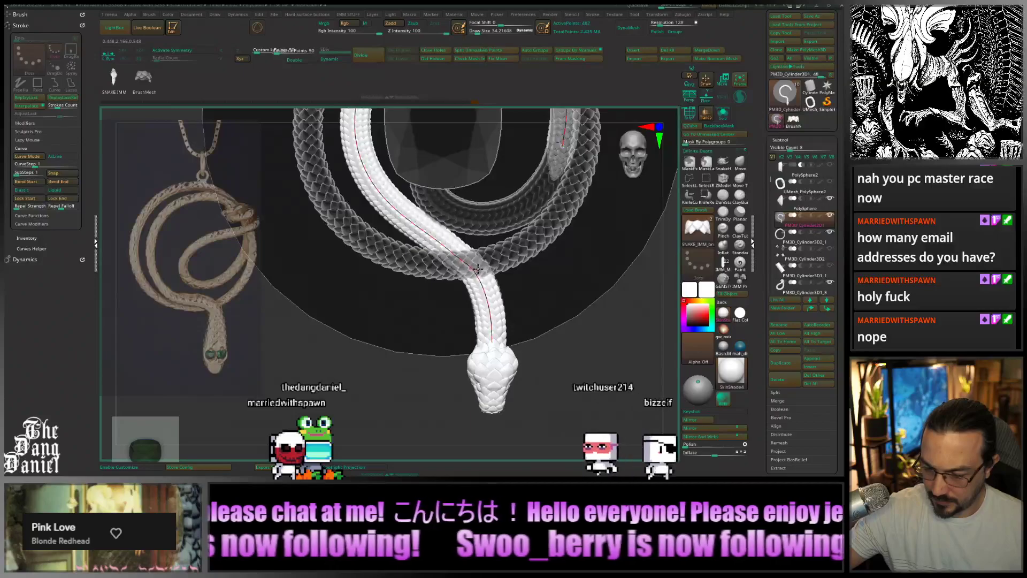
pyautogui.moveTo(480, 266); pyautogui.dragTo(494, 320)
pyautogui.click(493, 294)
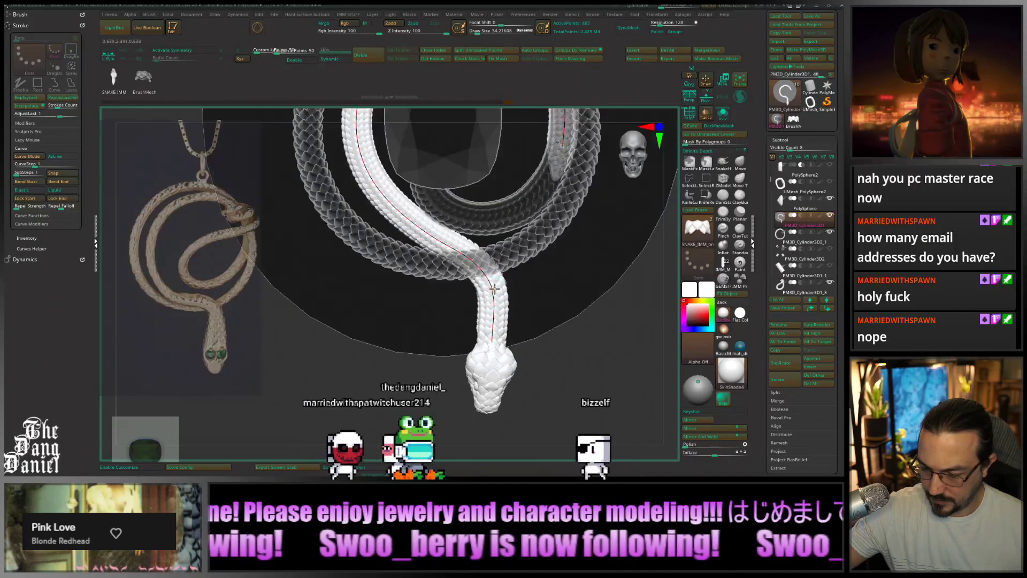
# Reshape the snake into a higher loop around the gem and nudge its bends leftward
pyautogui.moveTo(388, 178)
pyautogui.mouseDown()
pyautogui.moveTo(405, 148)
pyautogui.moveTo(463, 128)
pyautogui.moveTo(506, 89)
pyautogui.mouseUp()
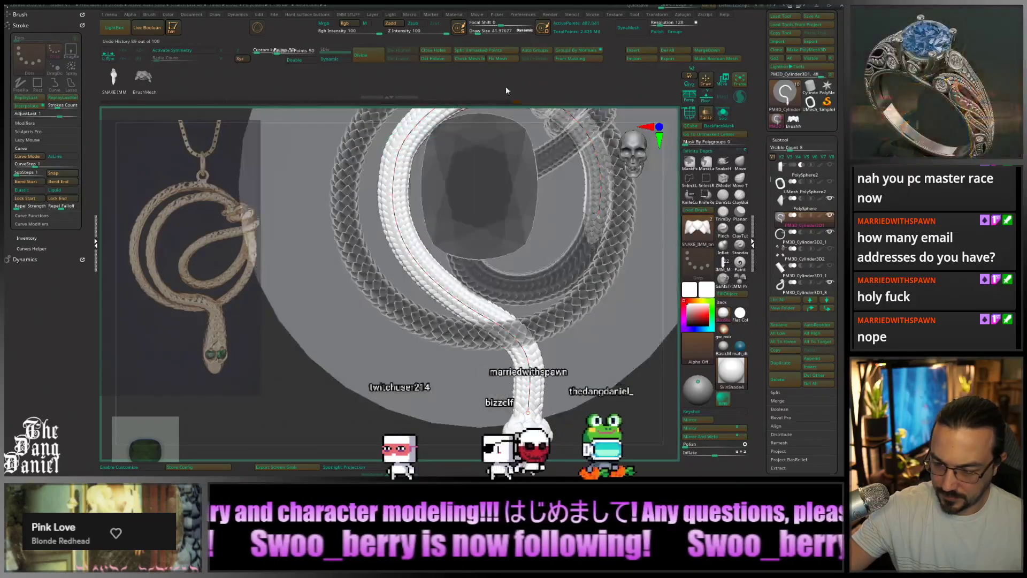
pyautogui.moveTo(599, 217); pyautogui.dragTo(601, 195)
pyautogui.moveTo(393, 209)
pyautogui.mouseDown()
pyautogui.moveTo(421, 266)
pyautogui.moveTo(521, 338)
pyautogui.moveTo(518, 320)
pyautogui.mouseUp()
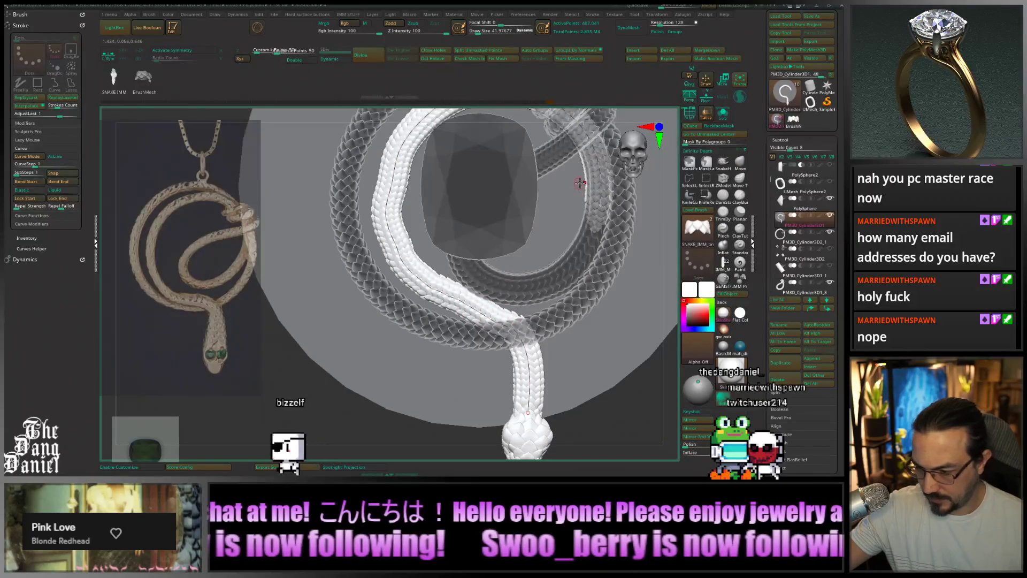
pyautogui.moveTo(392, 181)
pyautogui.mouseDown()
pyautogui.moveTo(443, 200)
pyautogui.moveTo(431, 185)
pyautogui.moveTo(447, 169)
pyautogui.moveTo(405, 215)
pyautogui.mouseUp()
pyautogui.moveTo(399, 258); pyautogui.dragTo(396, 260)
pyautogui.moveTo(408, 304); pyautogui.dragTo(531, 399)
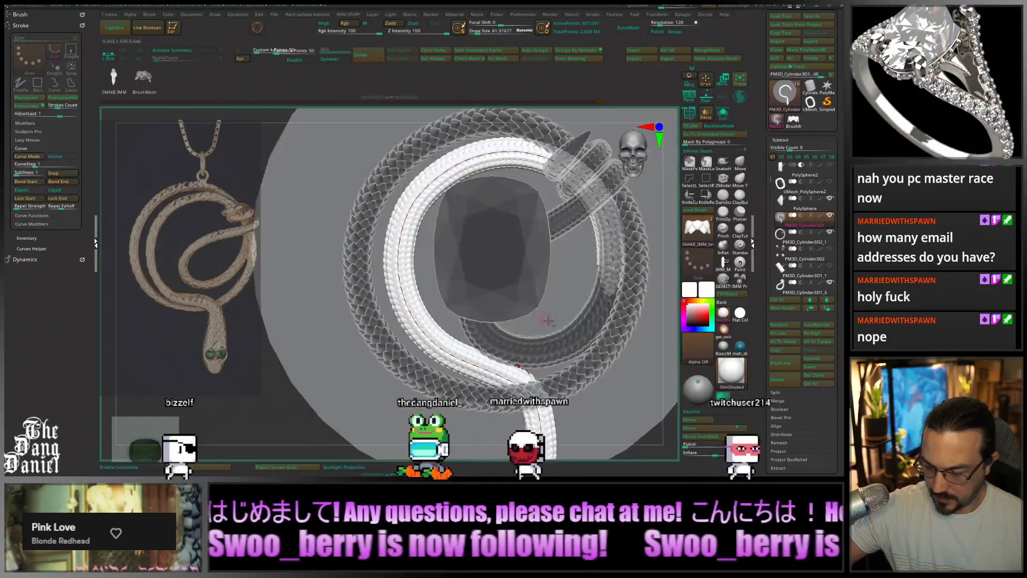
pyautogui.keyDown('alt'); pyautogui.moveTo(567, 377); pyautogui.dragTo(574, 307, button='right'); pyautogui.keyUp('alt')
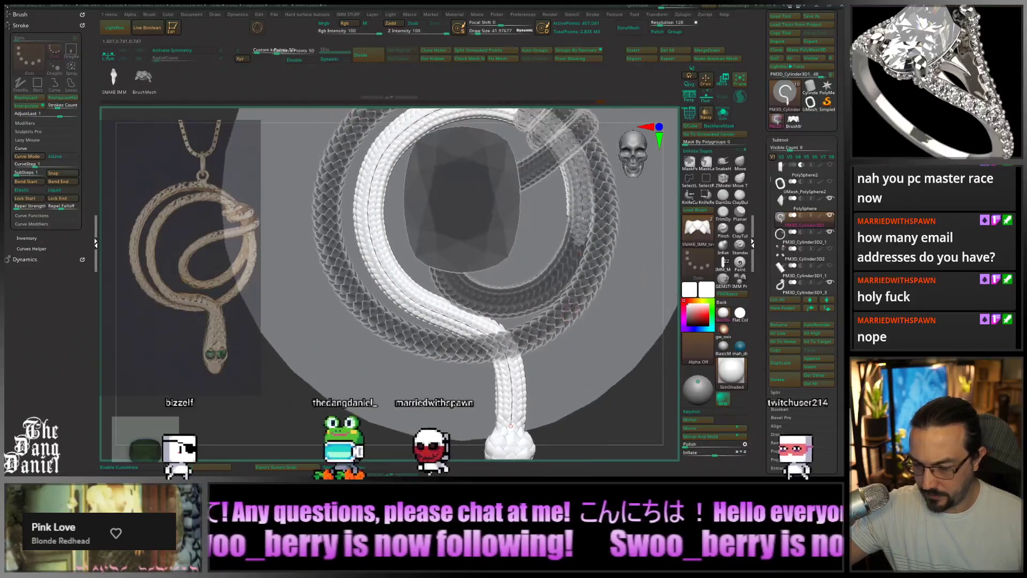
pyautogui.moveTo(573, 306); pyautogui.dragTo(575, 299)
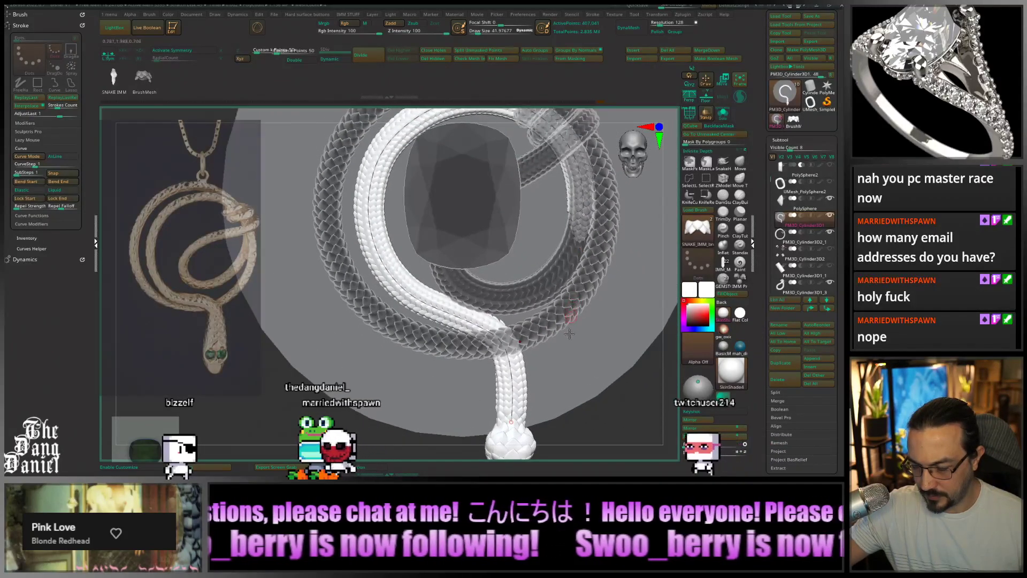
pyautogui.keyDown('ctrl'); pyautogui.moveTo(562, 374); pyautogui.dragTo(545, 263, button='right'); pyautogui.keyUp('ctrl')
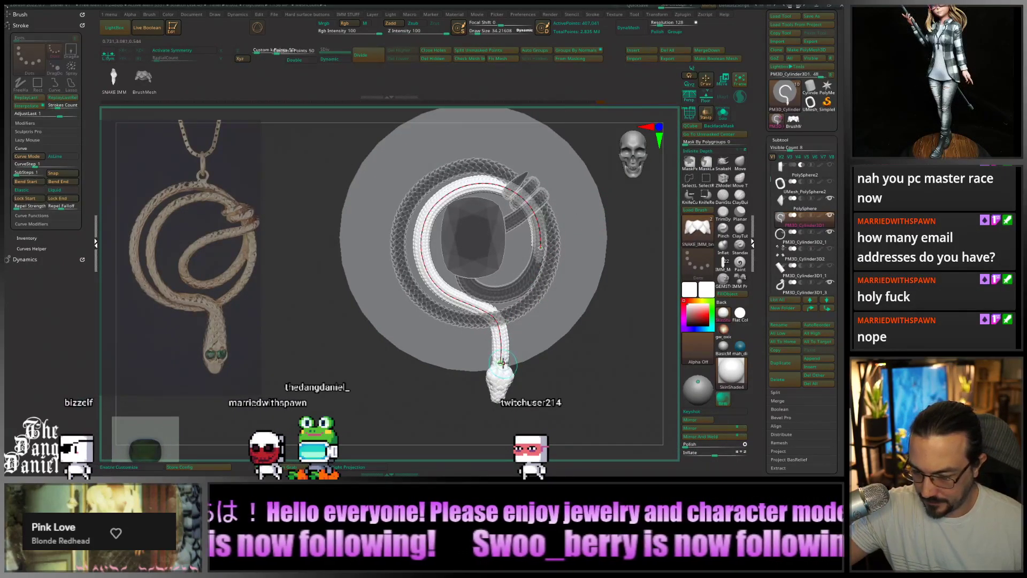
# Smooth the kink at the curve's top, reshape the sides, and rebuild the tube
pyautogui.moveTo(501, 362)
pyautogui.mouseDown()
pyautogui.moveTo(483, 361)
pyautogui.moveTo(496, 331)
pyautogui.moveTo(483, 307)
pyautogui.moveTo(432, 282)
pyautogui.moveTo(443, 285)
pyautogui.mouseUp()
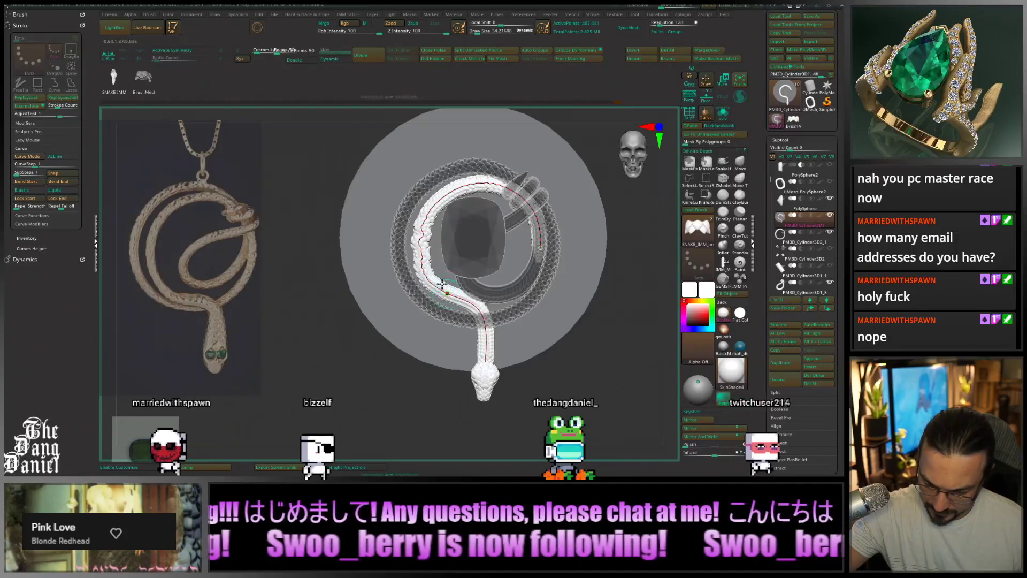
pyautogui.moveTo(425, 223); pyautogui.dragTo(426, 215)
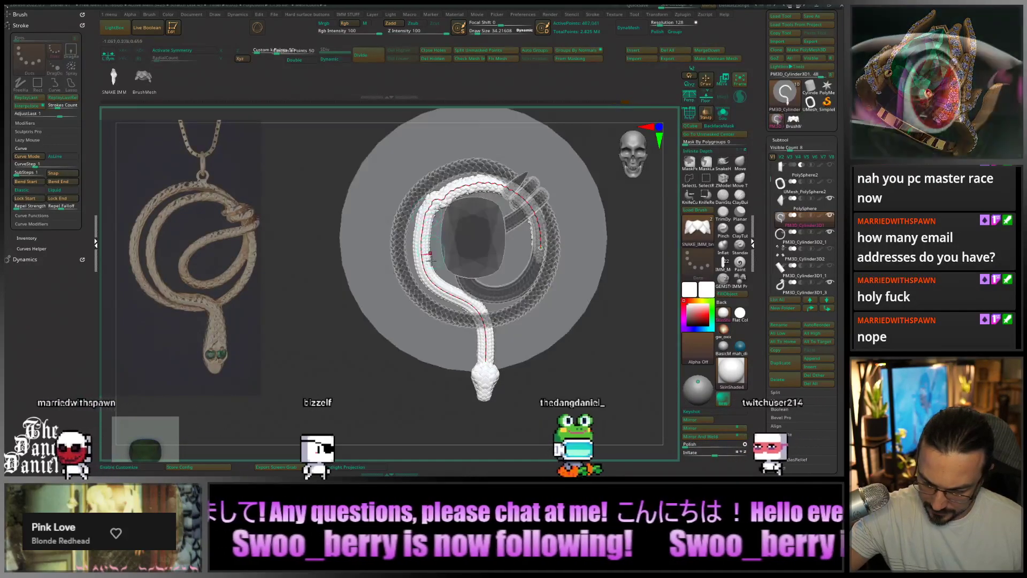
pyautogui.moveTo(424, 265); pyautogui.dragTo(422, 251)
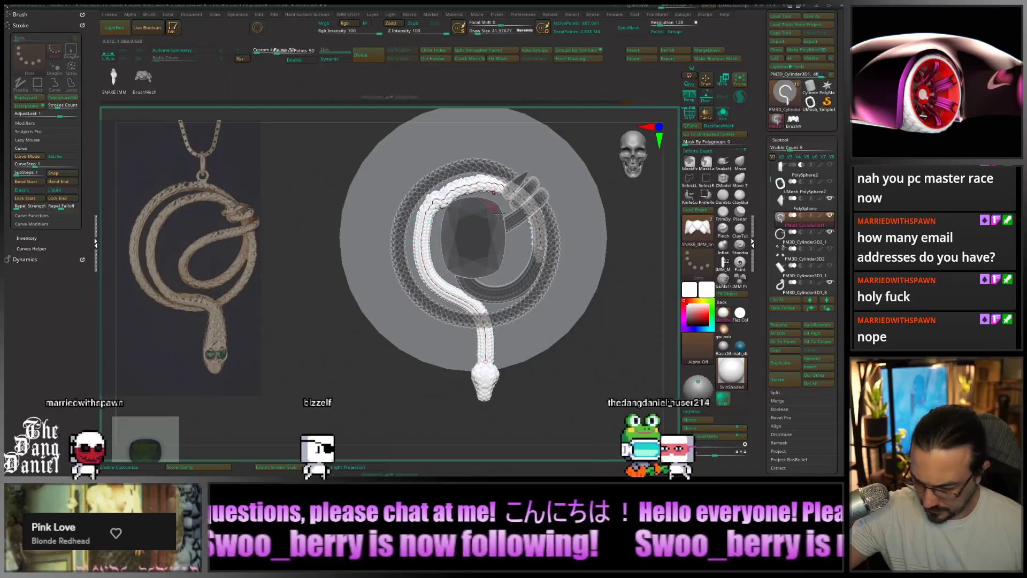
pyautogui.moveTo(545, 255); pyautogui.dragTo(539, 266)
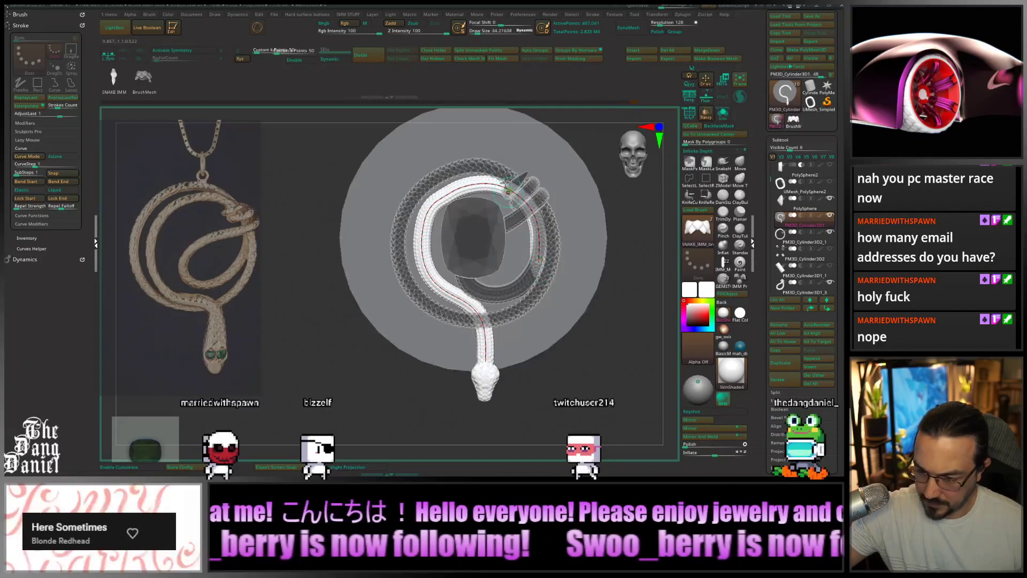
pyautogui.moveTo(463, 185)
pyautogui.mouseDown()
pyautogui.moveTo(446, 193)
pyautogui.moveTo(491, 168)
pyautogui.moveTo(502, 175)
pyautogui.mouseUp()
pyautogui.moveTo(538, 245); pyautogui.dragTo(540, 260)
pyautogui.moveTo(515, 191)
pyautogui.mouseDown()
pyautogui.moveTo(490, 178)
pyautogui.moveTo(435, 201)
pyautogui.moveTo(474, 179)
pyautogui.moveTo(517, 188)
pyautogui.moveTo(540, 257)
pyautogui.mouseUp()
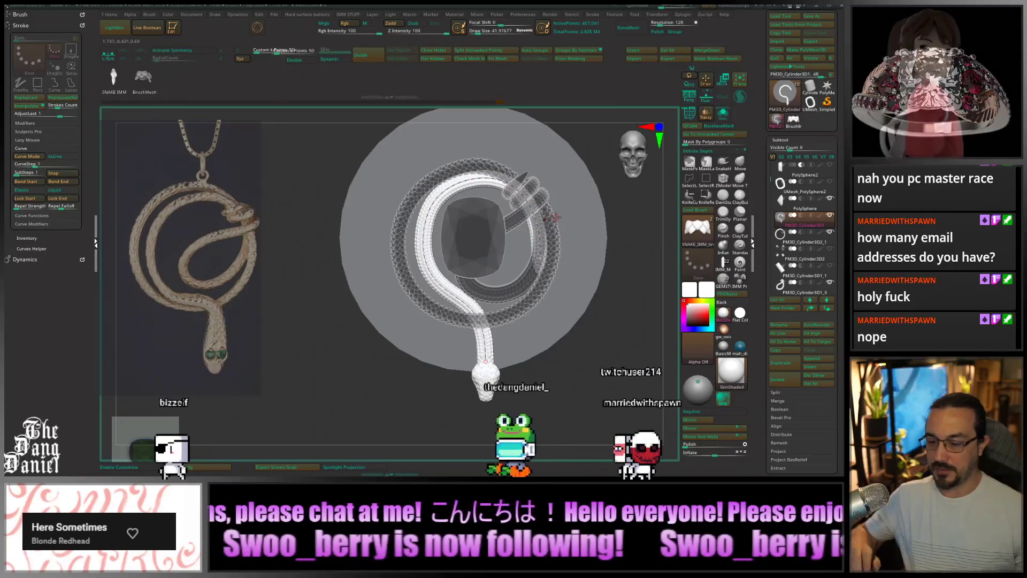
pyautogui.moveTo(487, 362); pyautogui.dragTo(480, 364)
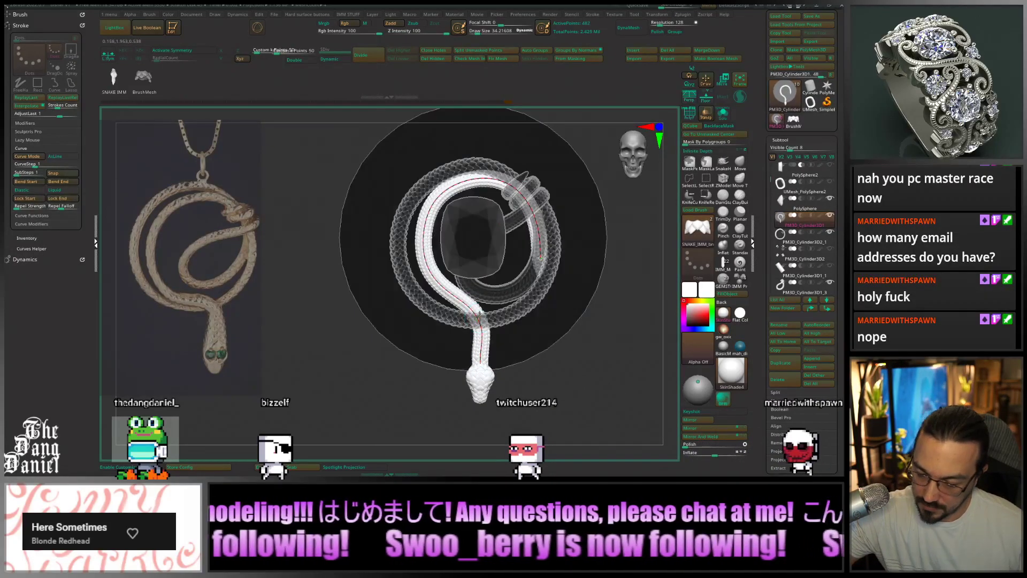
pyautogui.click(455, 297)
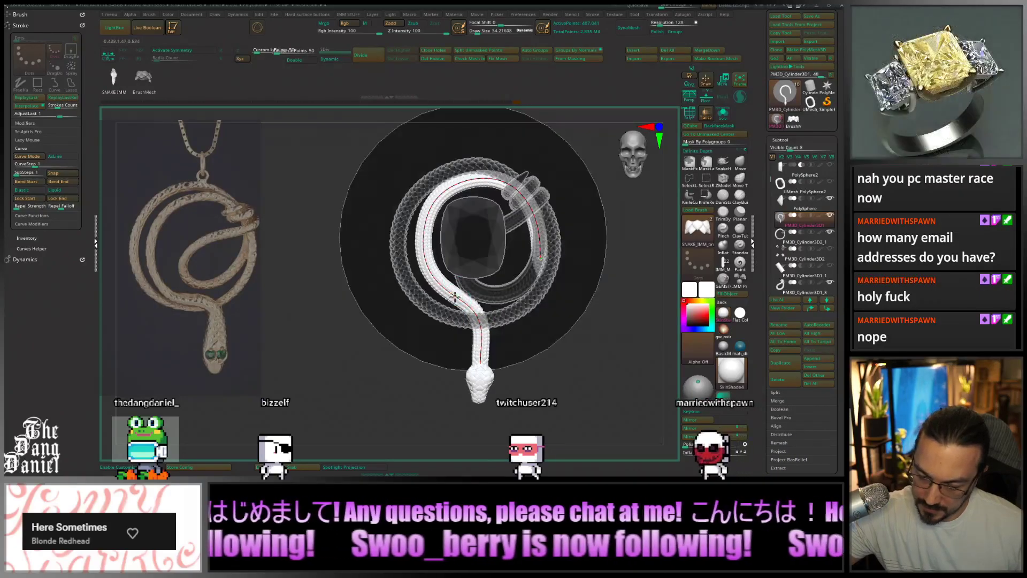
pyautogui.click(474, 313)
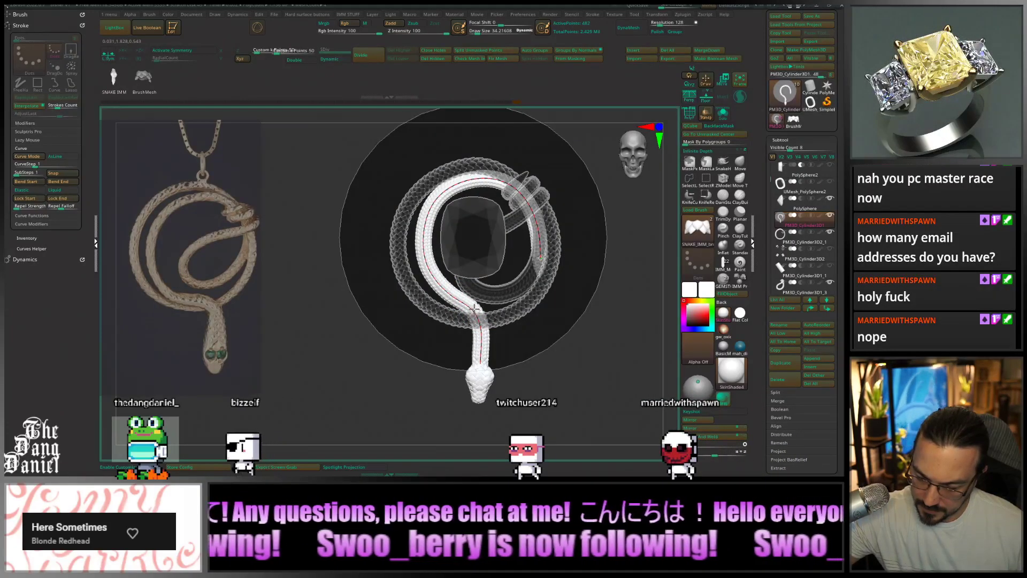
# Ease the left bends and tuck the curve's upper-right end up beside the prongs
pyautogui.moveTo(444, 289); pyautogui.dragTo(439, 287)
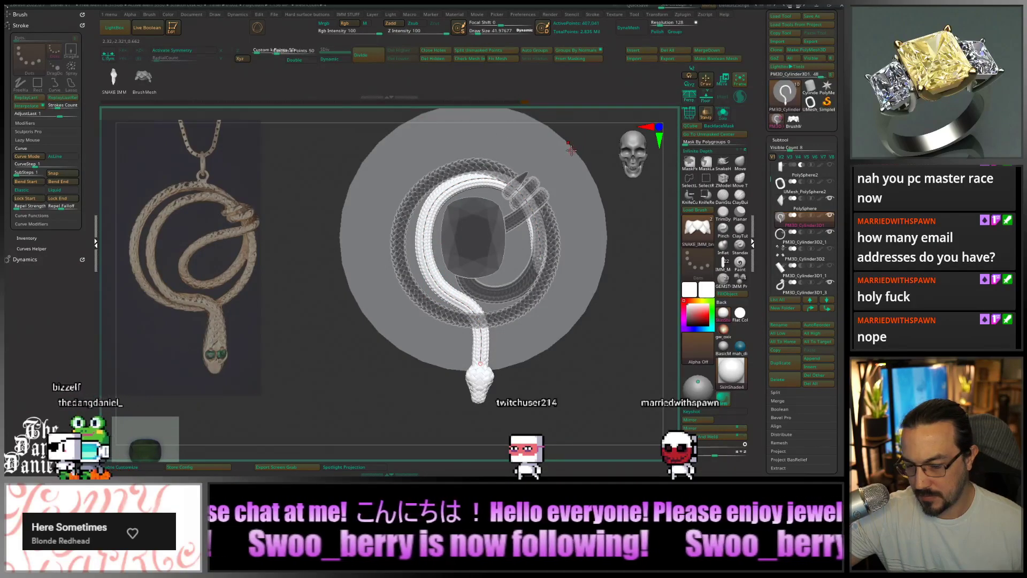
pyautogui.moveTo(425, 246); pyautogui.dragTo(467, 169)
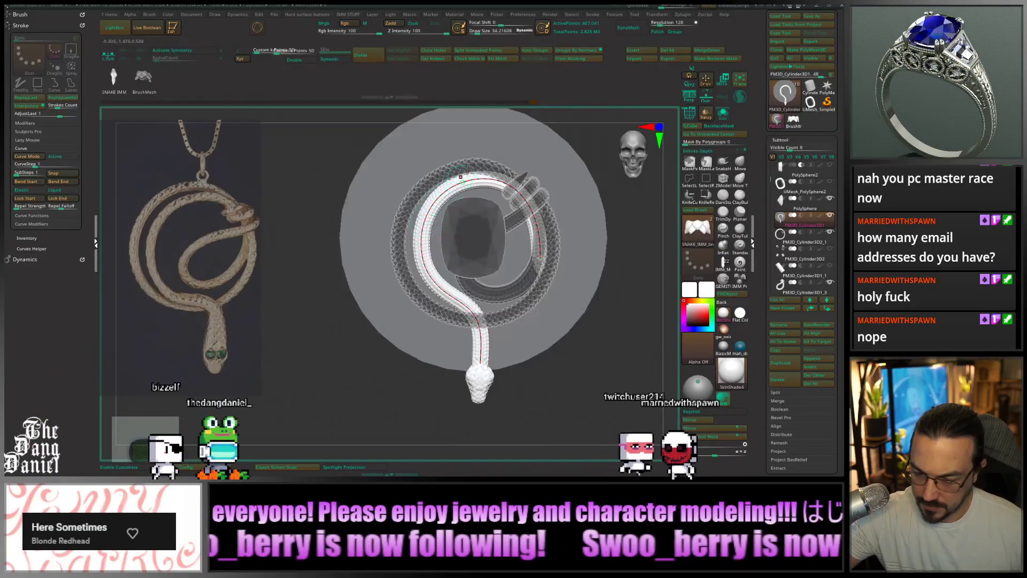
pyautogui.moveTo(526, 199); pyautogui.dragTo(535, 210)
pyautogui.moveTo(542, 261); pyautogui.dragTo(539, 260)
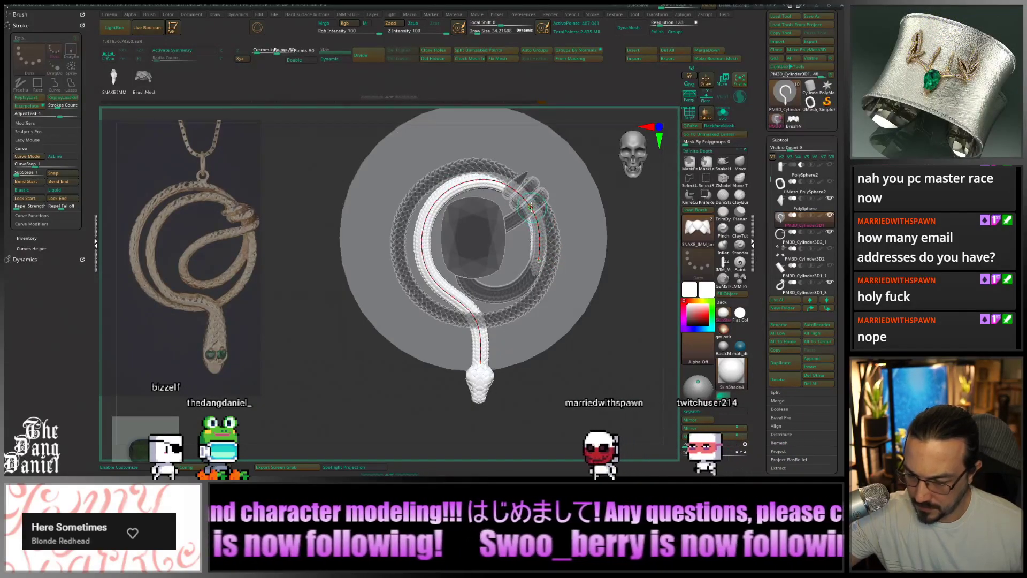
pyautogui.moveTo(531, 207); pyautogui.dragTo(526, 199)
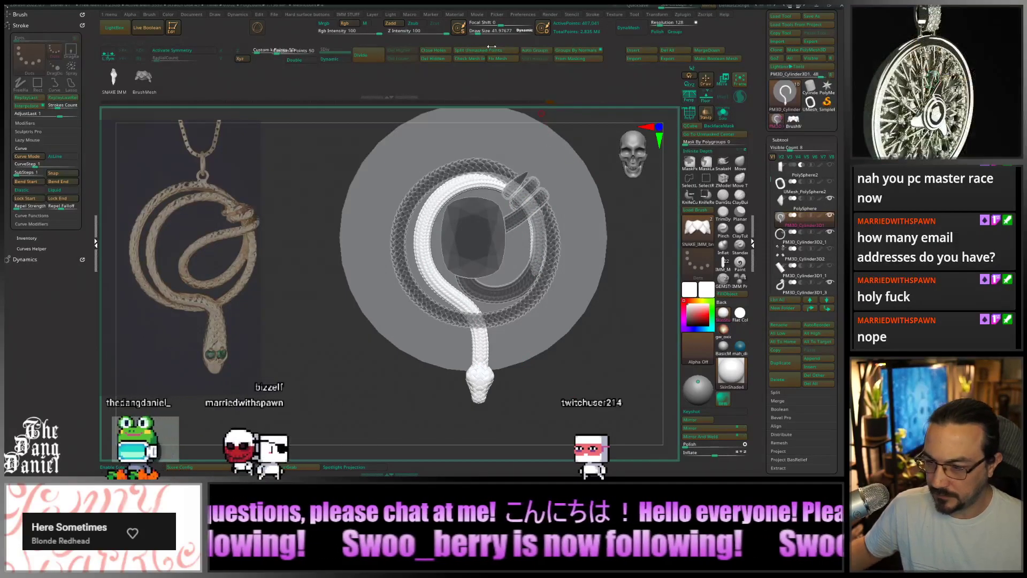
# Split the snake tube into its own subtool and move it forward in depth
pyautogui.click(491, 52)
pyautogui.keyDown('alt'); pyautogui.click(487, 385); pyautogui.keyUp('alt')
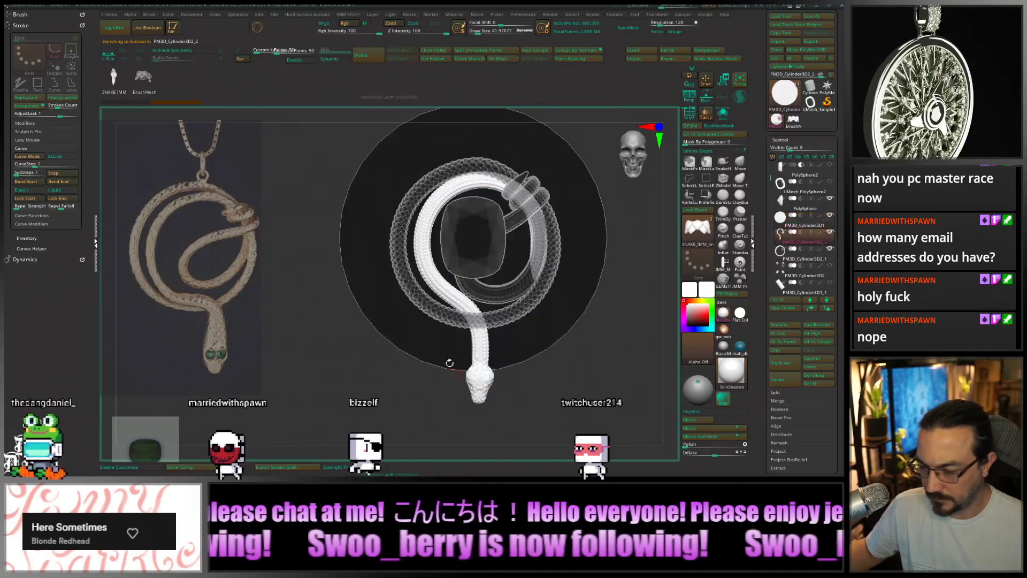
pyautogui.moveTo(450, 362); pyautogui.dragTo(462, 333, button='right')
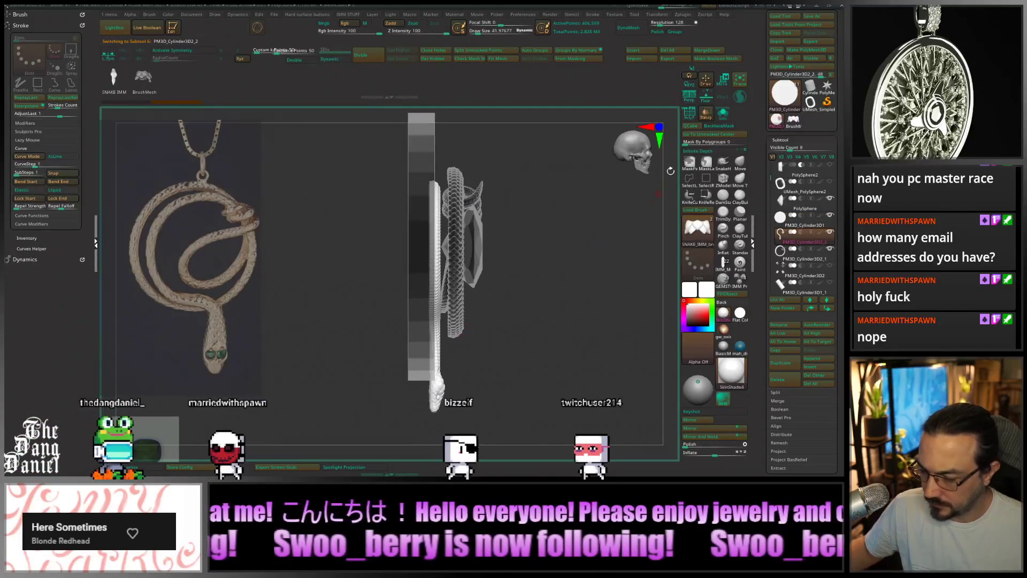
pyautogui.press('w')
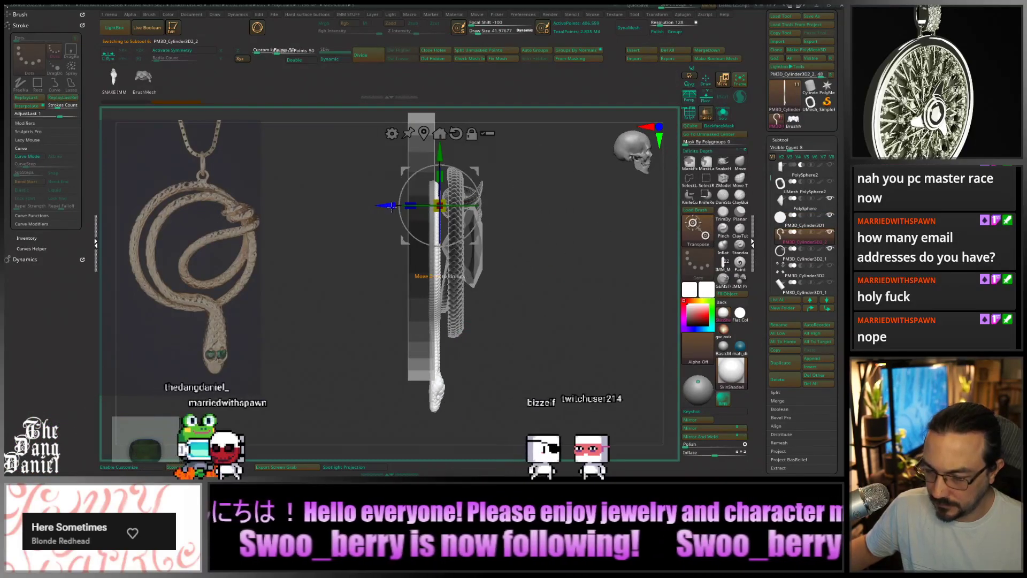
pyautogui.moveTo(392, 207); pyautogui.dragTo(421, 205)
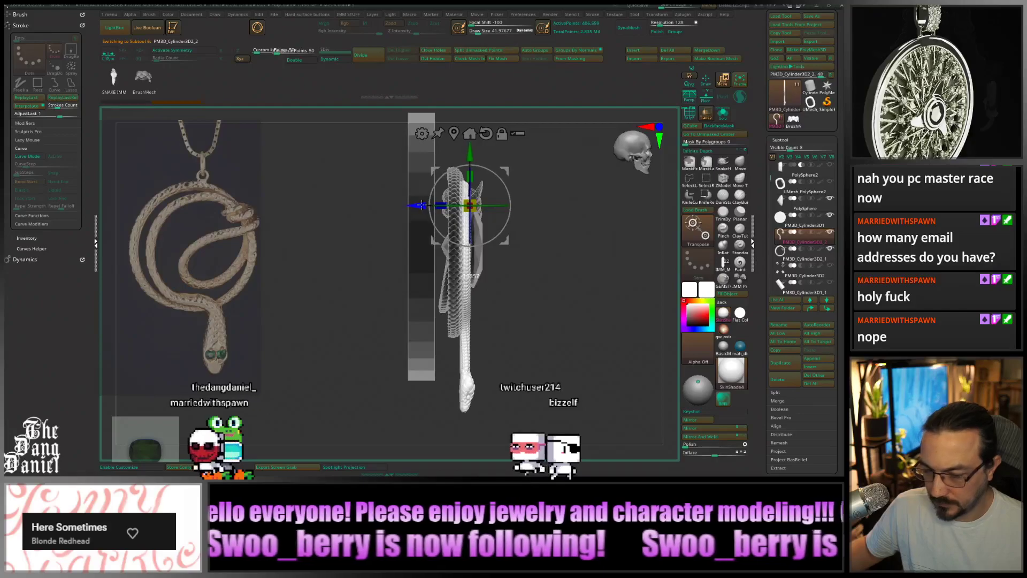
# Slice across the snake near the prongs with a KnifeCurve cut
pyautogui.moveTo(465, 238)
pyautogui.mouseDown(button='right')
pyautogui.moveTo(417, 232)
pyautogui.moveTo(463, 236)
pyautogui.mouseUp(button='right')
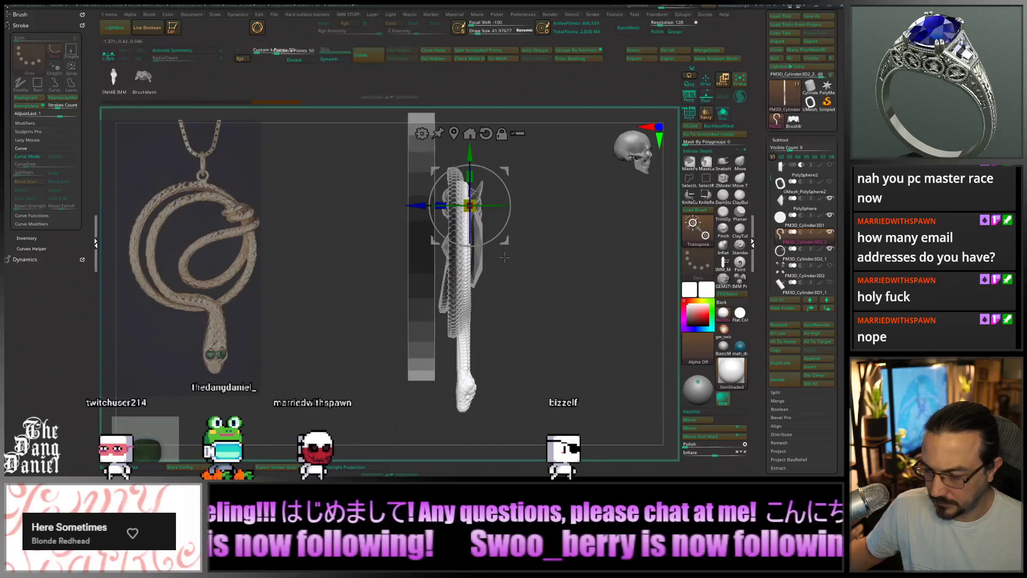
pyautogui.moveTo(503, 258)
pyautogui.mouseDown(button='right')
pyautogui.moveTo(435, 259)
pyautogui.moveTo(504, 258)
pyautogui.mouseUp(button='right')
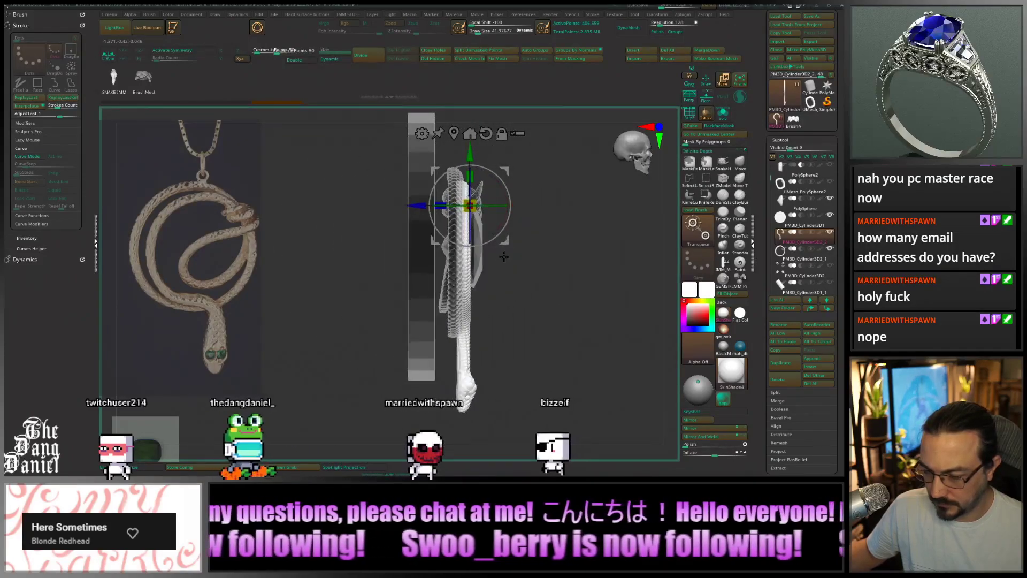
pyautogui.press('q')
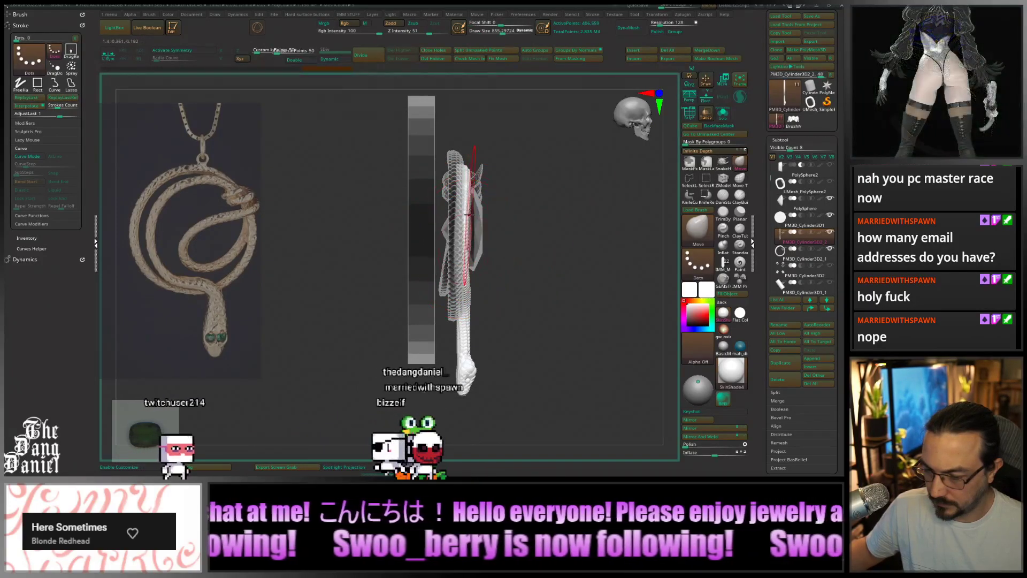
pyautogui.moveTo(514, 219); pyautogui.dragTo(451, 212, button='right')
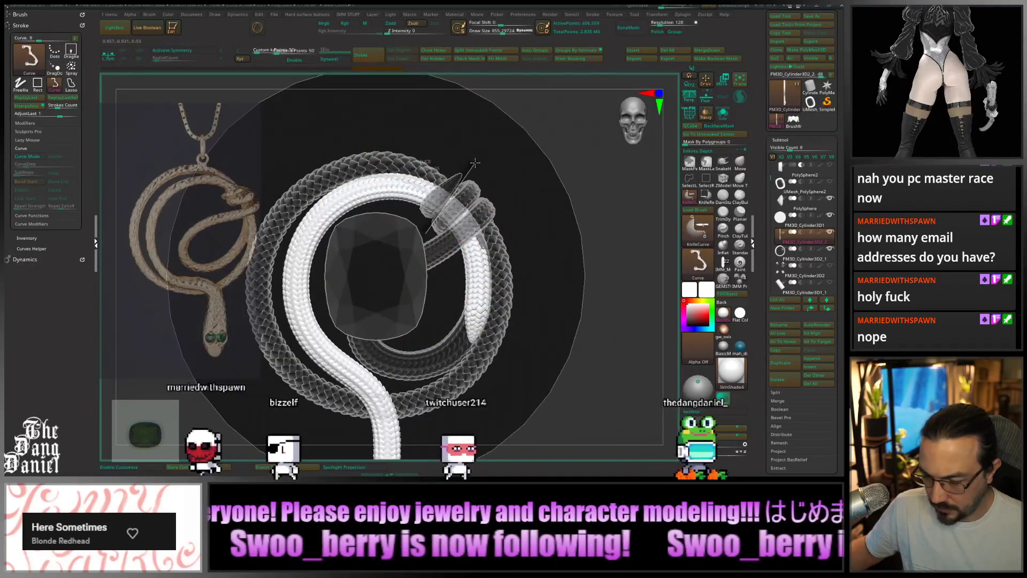
pyautogui.hotkey('ctrl', 'shift')
pyautogui.keyDown('ctrl'); pyautogui.keyDown('shift'); pyautogui.moveTo(482, 149); pyautogui.dragTo(423, 248); pyautogui.keyUp('shift'); pyautogui.keyUp('ctrl')
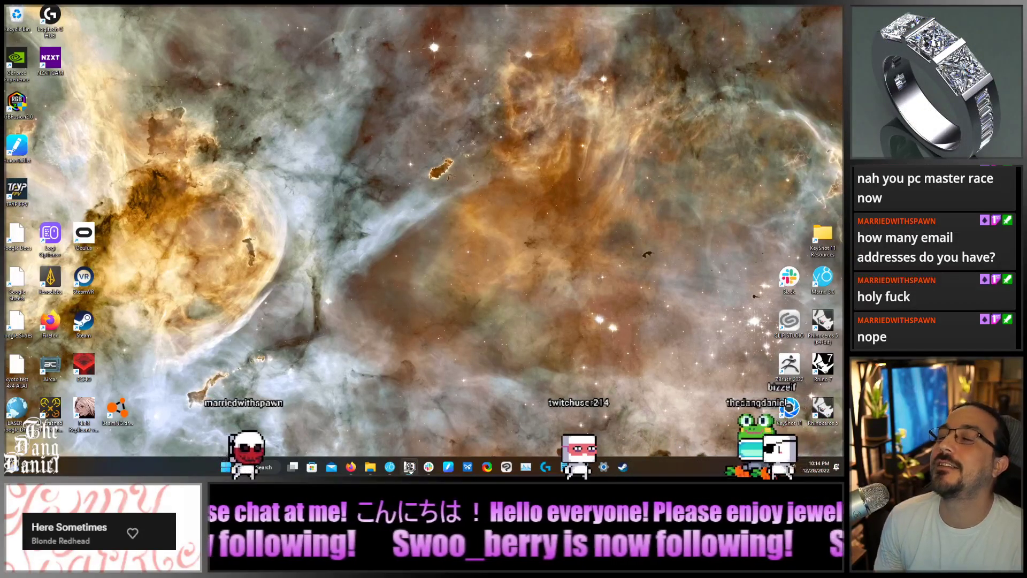
# Dismiss the crash notice and reopen the newest QuickSave from LightBox, discarding current changes
pyautogui.click(409, 467)
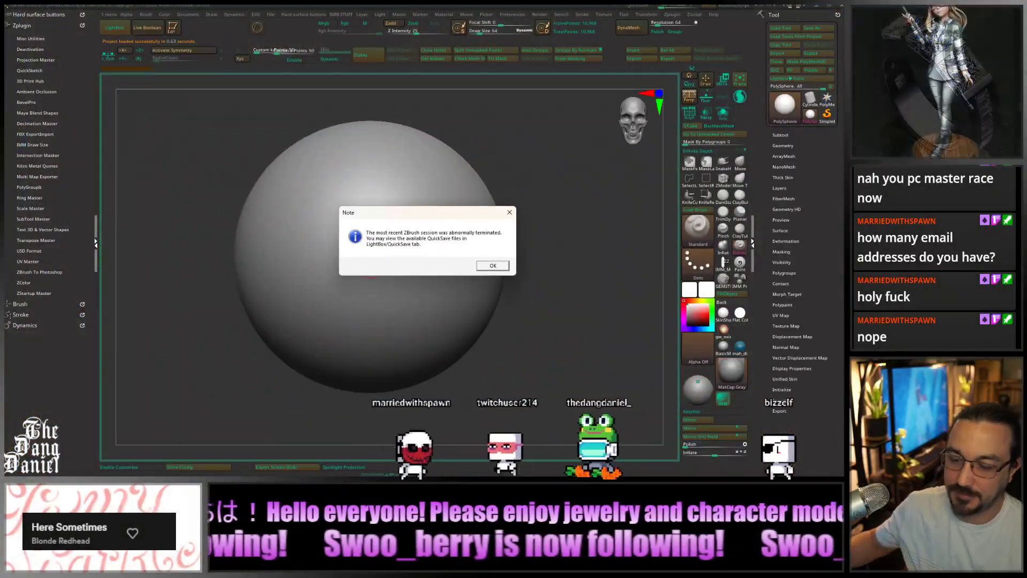
pyautogui.click(492, 267)
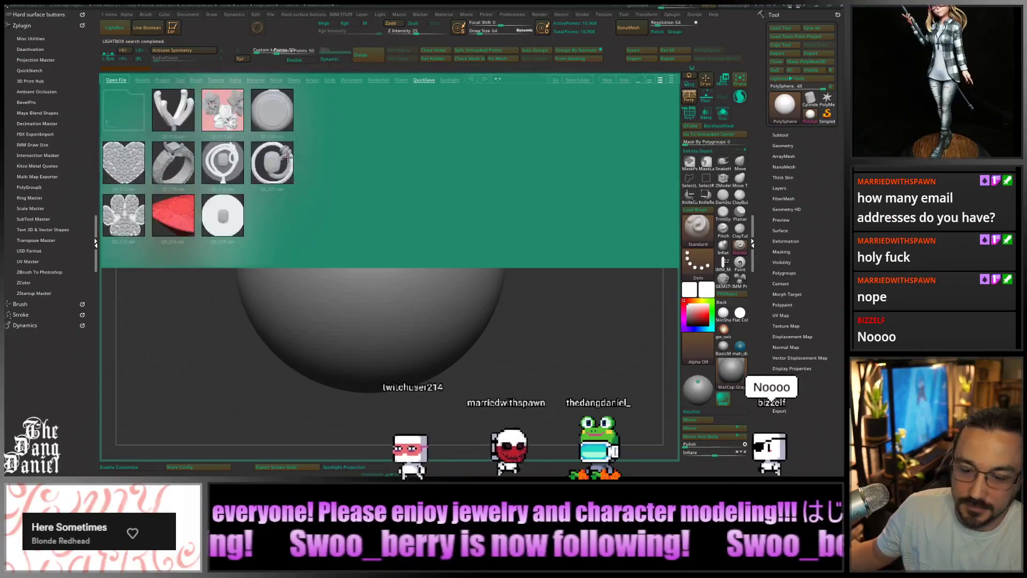
pyautogui.doubleClick(282, 177)
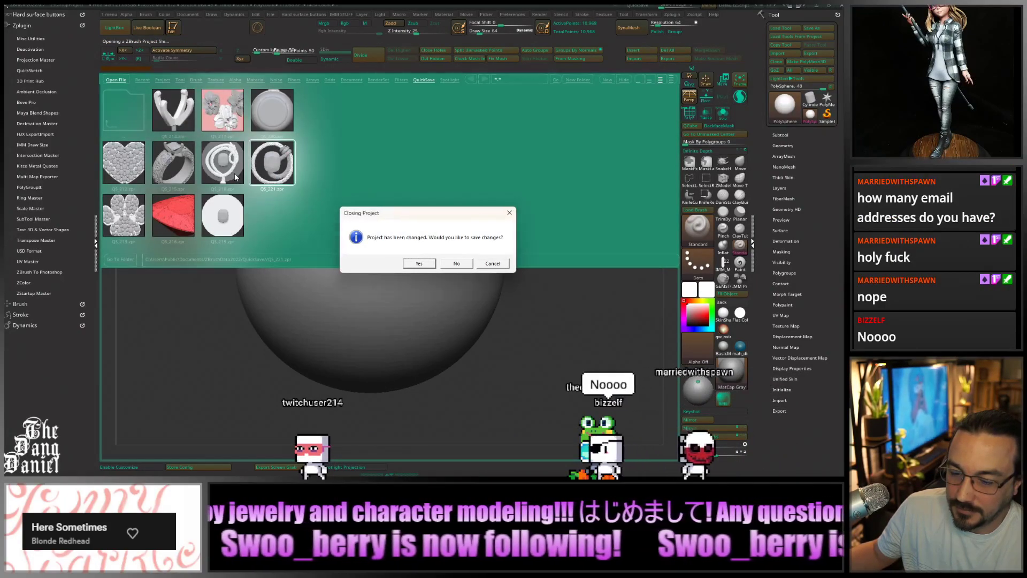
pyautogui.click(449, 263)
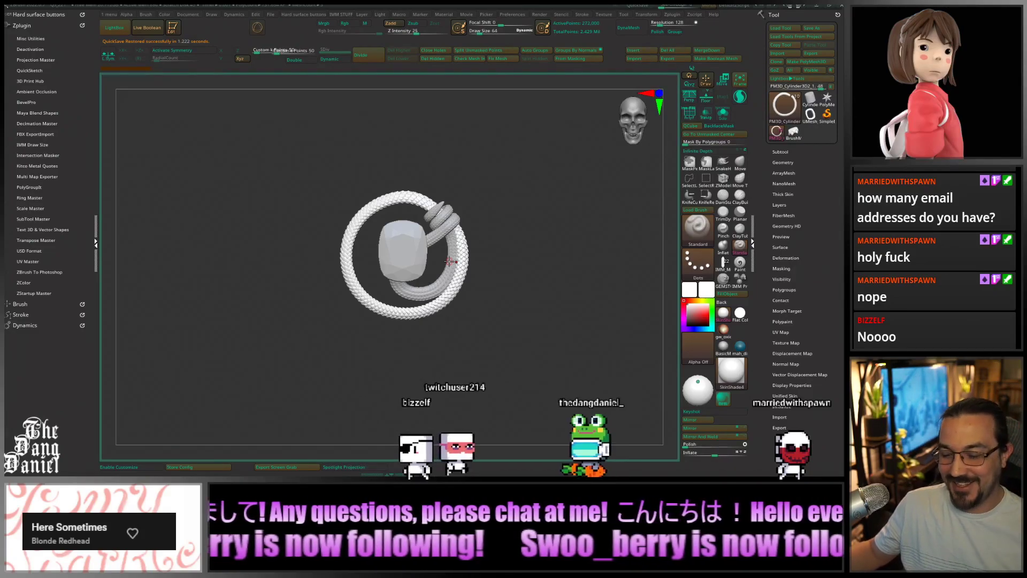
# Select the PM3D_Cylinder3D1 backing disc and center the Move gizmo on it
pyautogui.scroll(5, 415, 271)
pyautogui.scroll(-3, 415, 270)
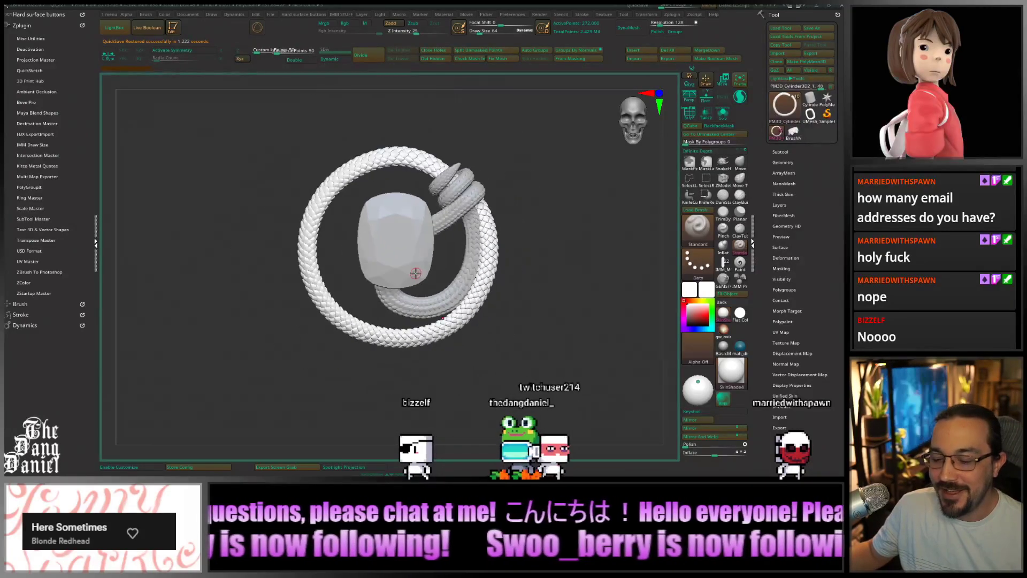
pyautogui.click(780, 152)
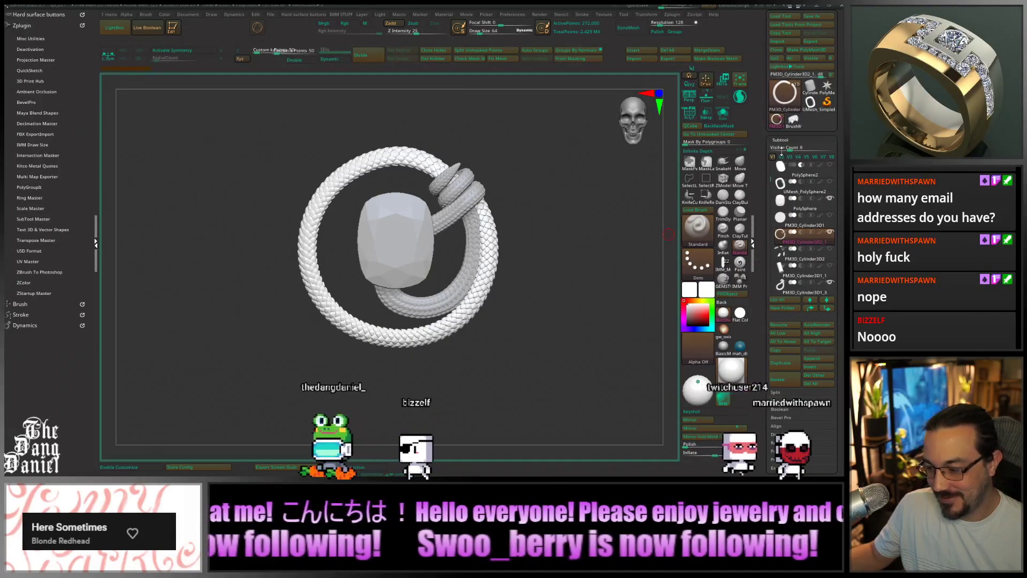
pyautogui.click(818, 224)
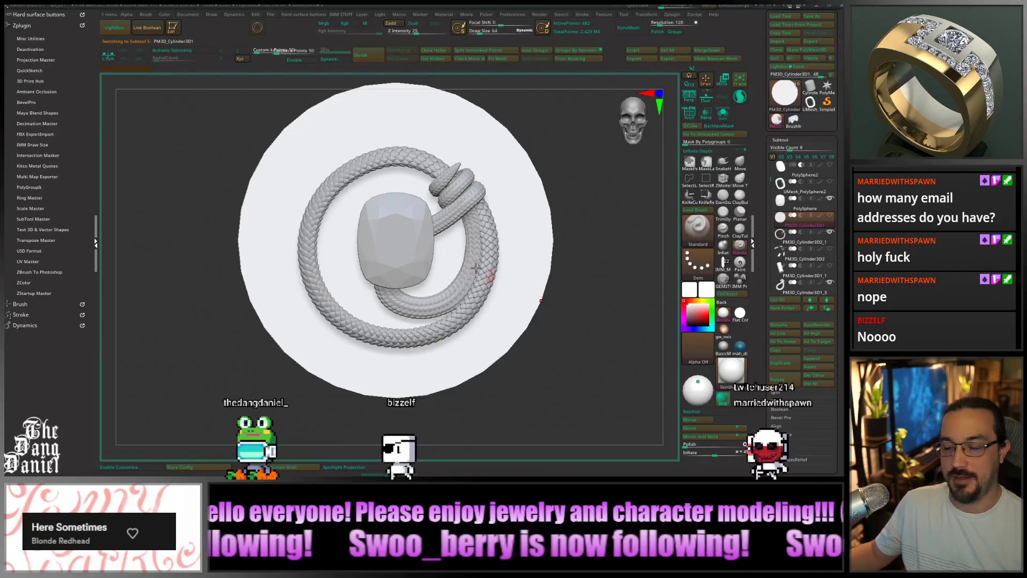
pyautogui.keyDown('ctrl'); pyautogui.moveTo(493, 250); pyautogui.dragTo(494, 257, button='right'); pyautogui.keyUp('ctrl')
pyautogui.press('w')
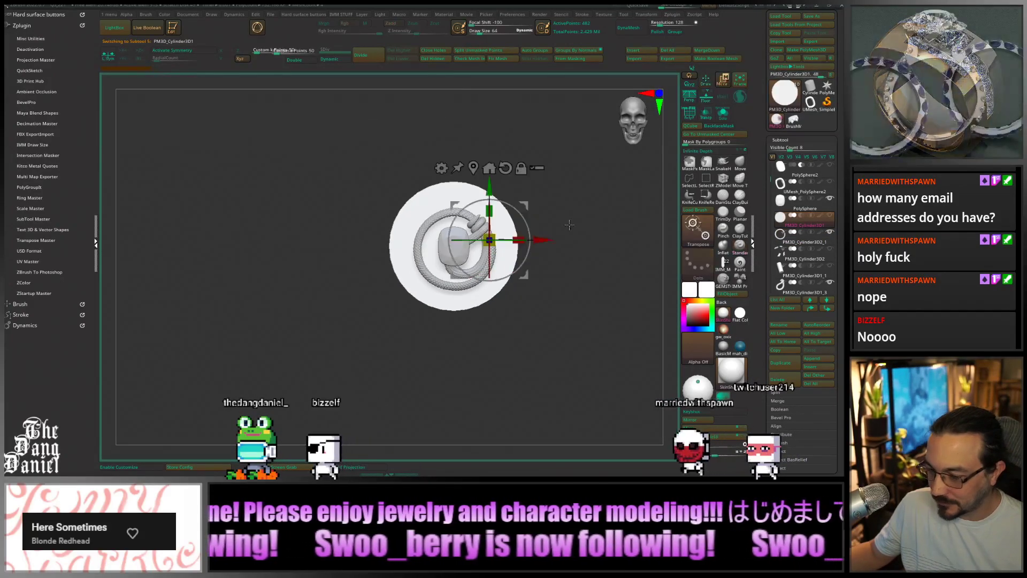
pyautogui.click(474, 168)
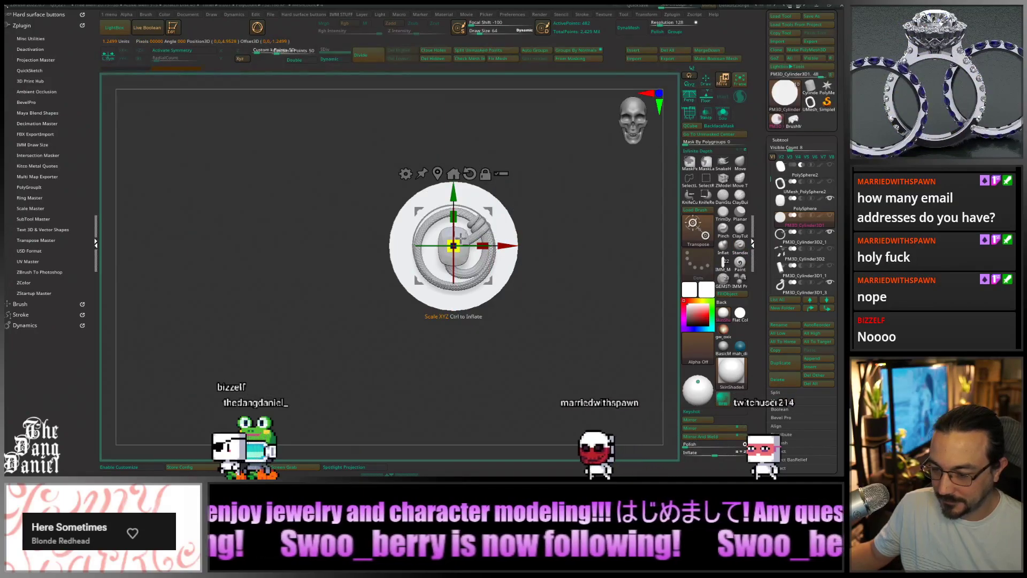
# Push the disc slightly along its depth axis, checking from front and side views
pyautogui.moveTo(460, 238); pyautogui.dragTo(514, 237)
pyautogui.moveTo(398, 248); pyautogui.dragTo(405, 248)
pyautogui.moveTo(564, 272); pyautogui.dragTo(495, 271)
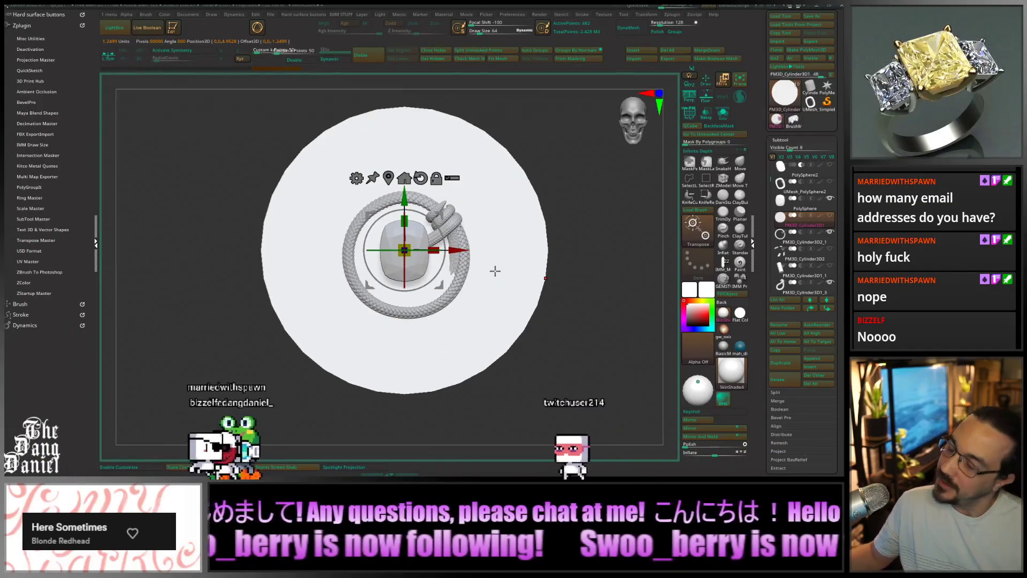
pyautogui.keyDown('alt'); pyautogui.moveTo(510, 240); pyautogui.dragTo(496, 260, button='right'); pyautogui.keyUp('alt')
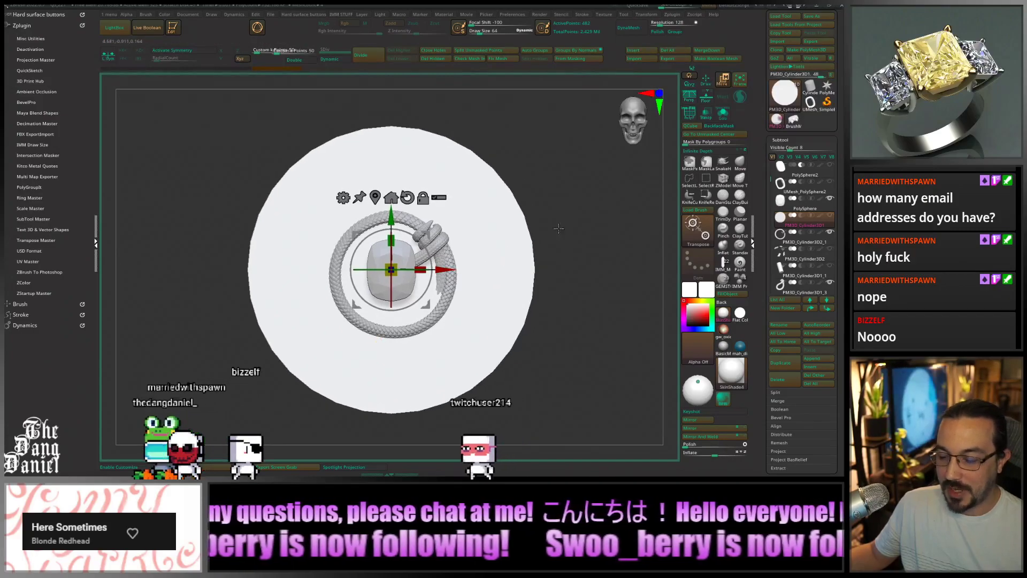
pyautogui.moveTo(461, 292); pyautogui.dragTo(429, 285)
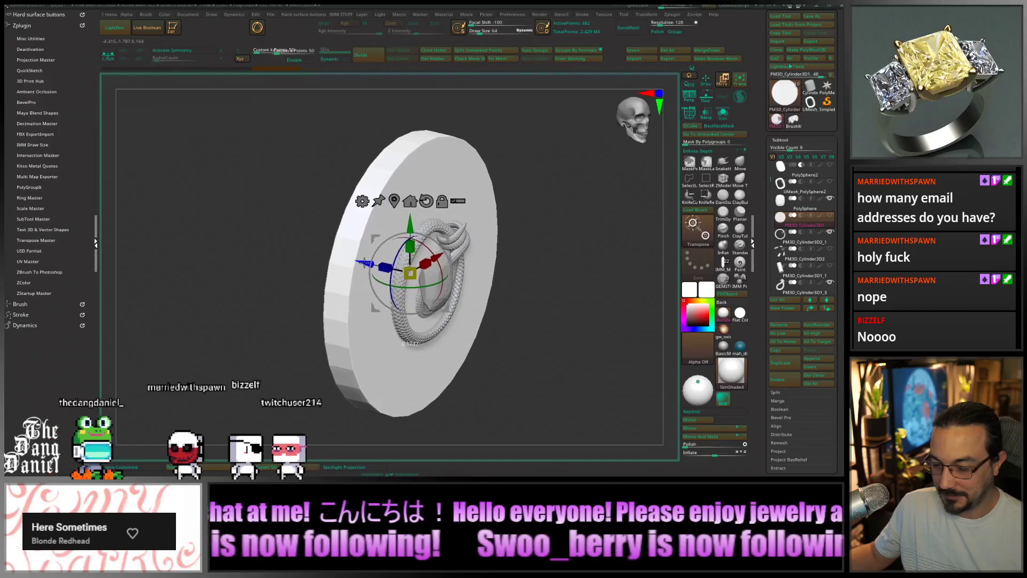
pyautogui.keyDown('shift'); pyautogui.moveTo(428, 285); pyautogui.dragTo(404, 273, button='right'); pyautogui.keyUp('shift')
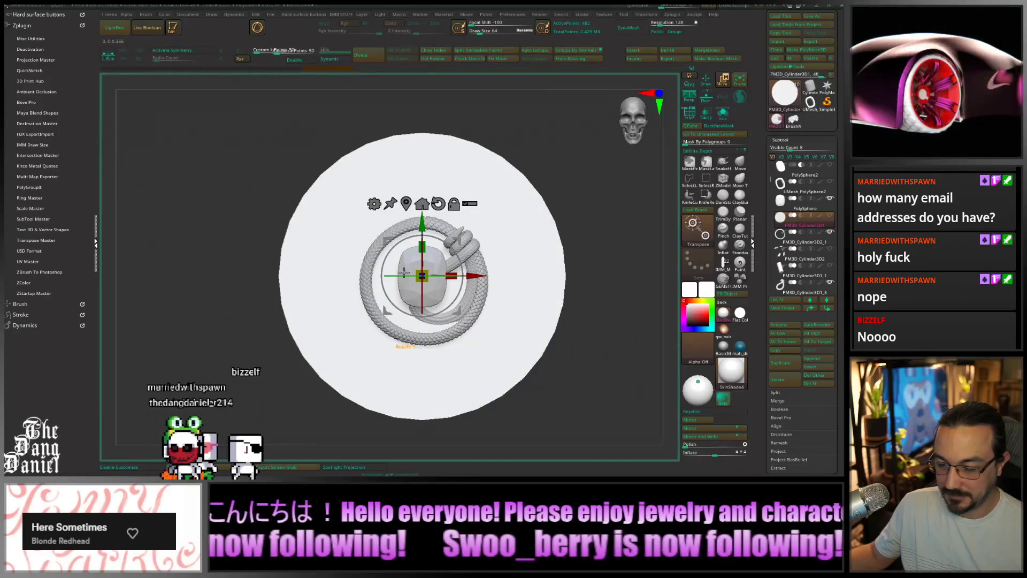
pyautogui.keyDown('shift'); pyautogui.moveTo(404, 273); pyautogui.dragTo(479, 292); pyautogui.keyUp('shift')
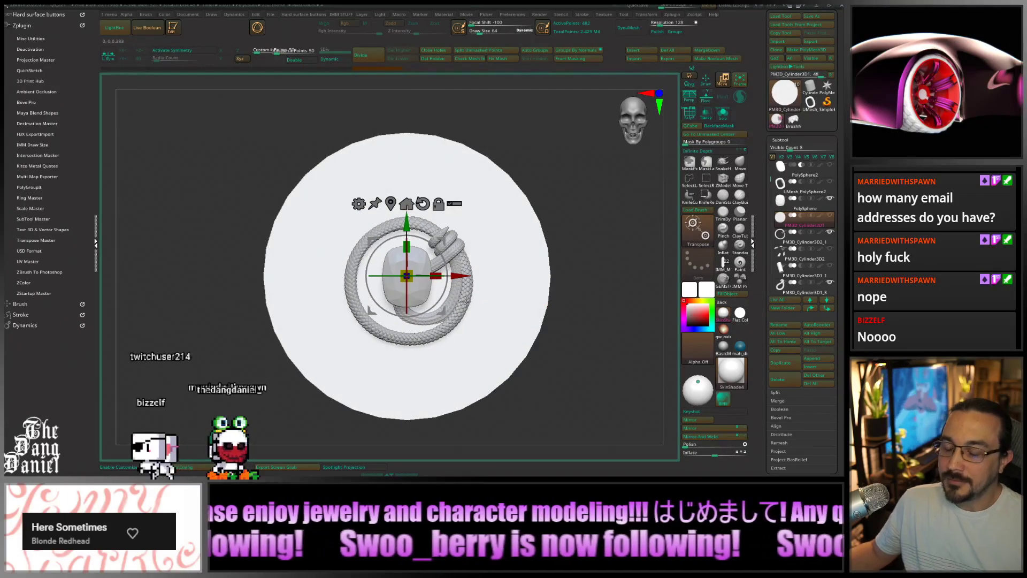
pyautogui.scroll(5, 465, 301)
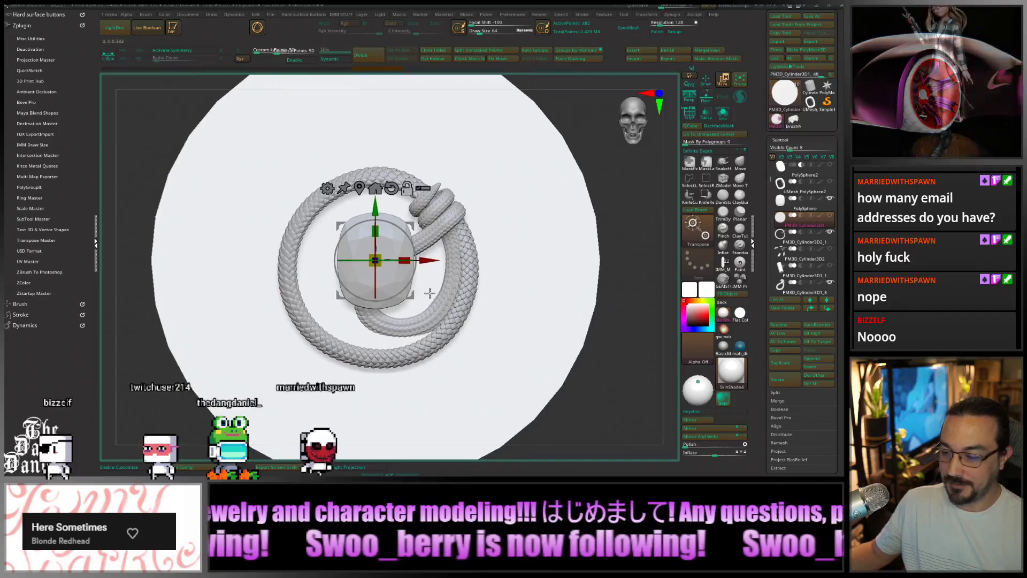
# Select the UMesh_PolySphere2 prong subtool and switch from Move to the Standard sculpting brush
pyautogui.moveTo(831, 183)
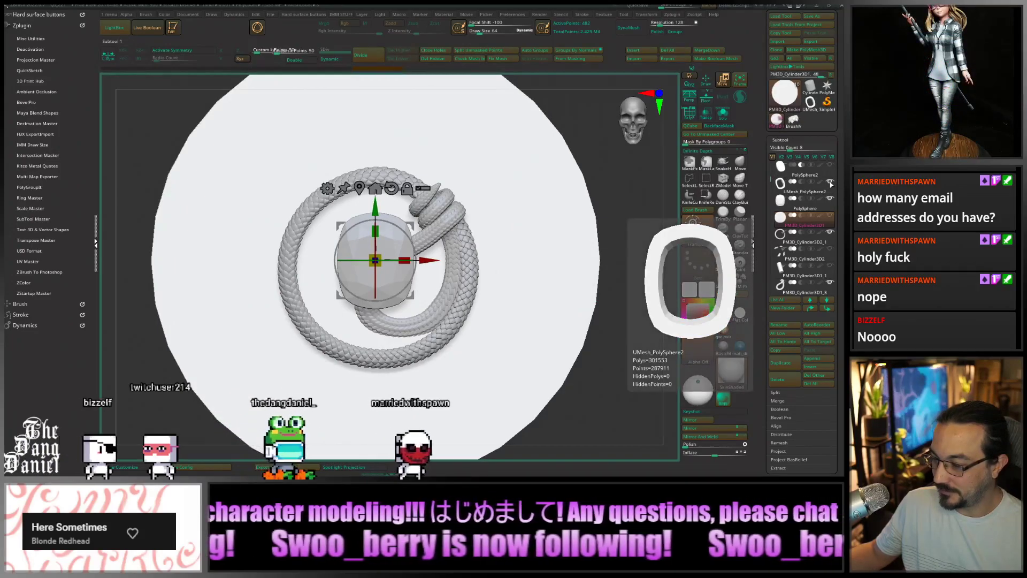
pyautogui.click(830, 248)
pyautogui.keyDown('alt'); pyautogui.moveTo(571, 305); pyautogui.dragTo(552, 300, button='right'); pyautogui.keyUp('alt')
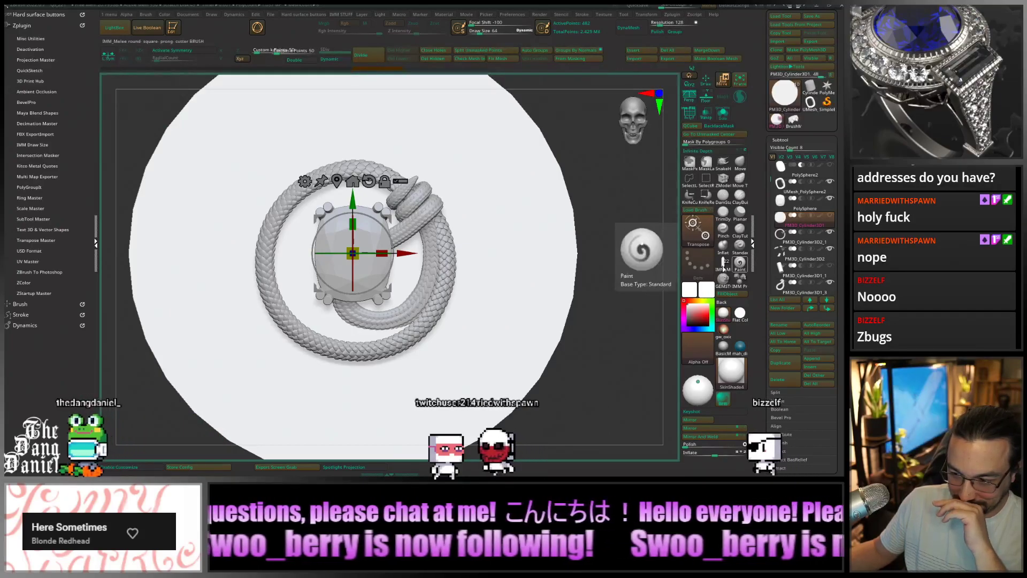
pyautogui.click(740, 262)
pyautogui.click(698, 230)
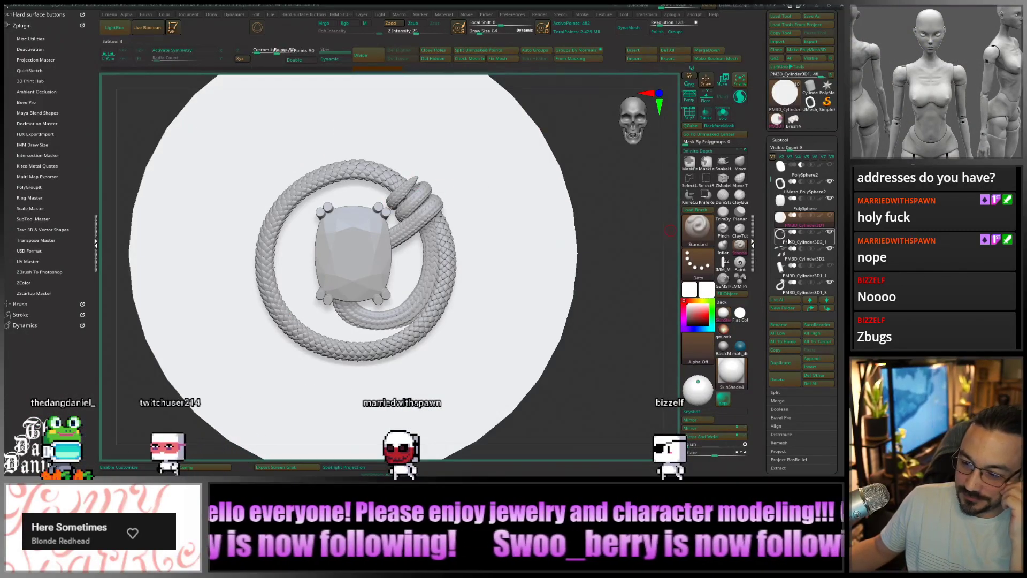
# Load the SNAKE_IMM brush from file and turn on Transp to see through the model
pyautogui.click(700, 231)
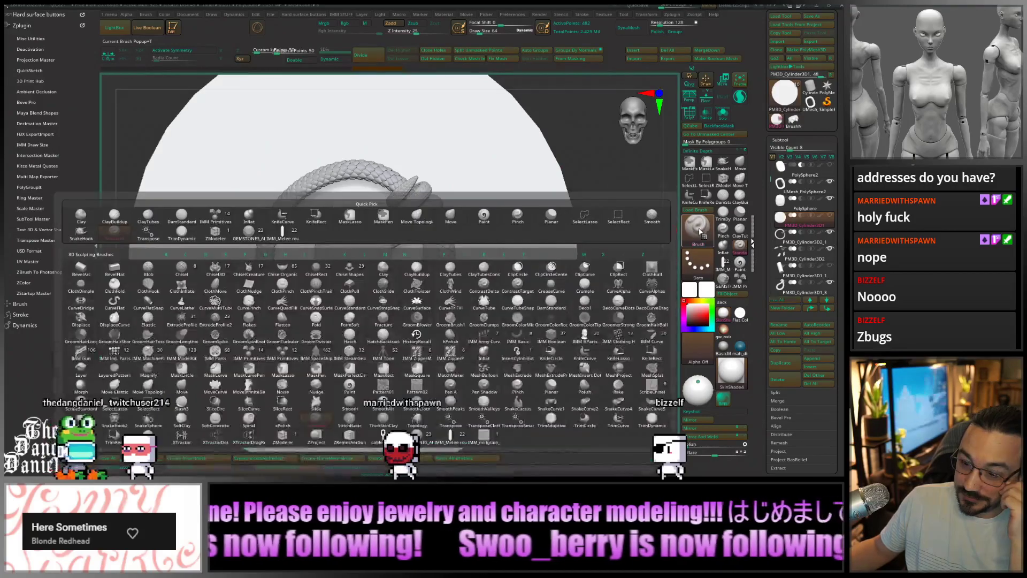
pyautogui.click(78, 458)
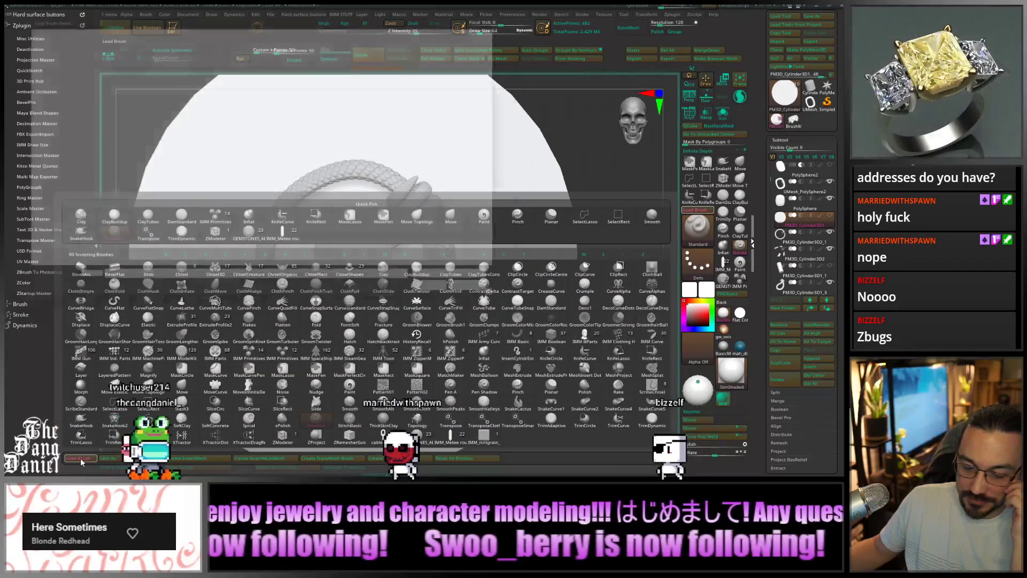
pyautogui.doubleClick(130, 72)
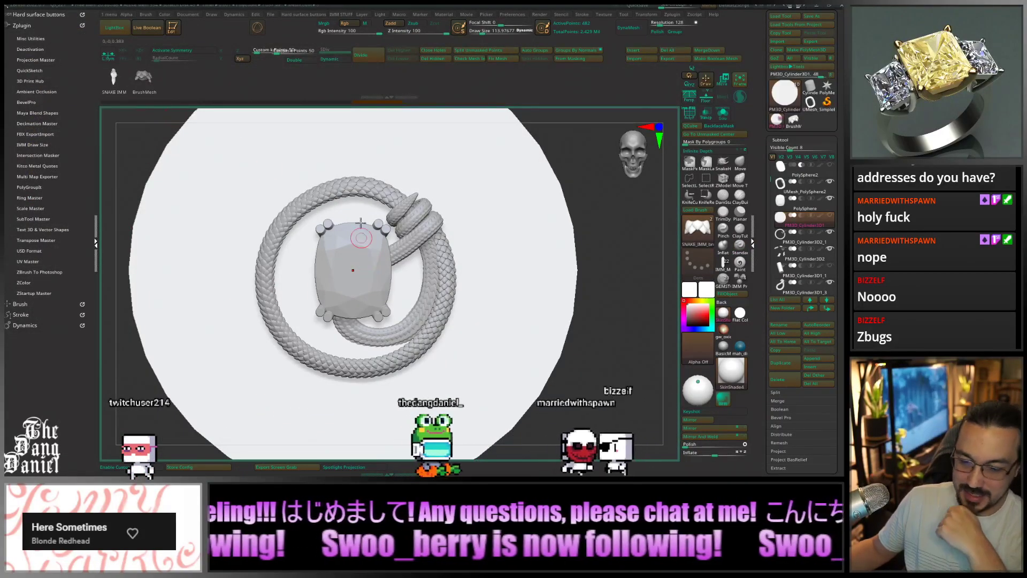
pyautogui.scroll(-2, 360, 222)
pyautogui.scroll(2, 349, 292)
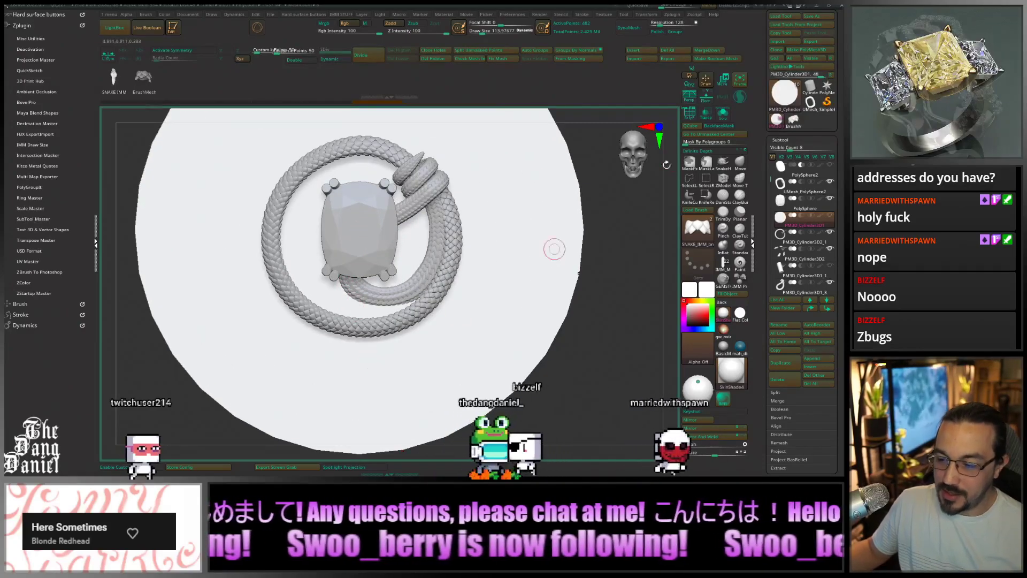
pyautogui.click(706, 114)
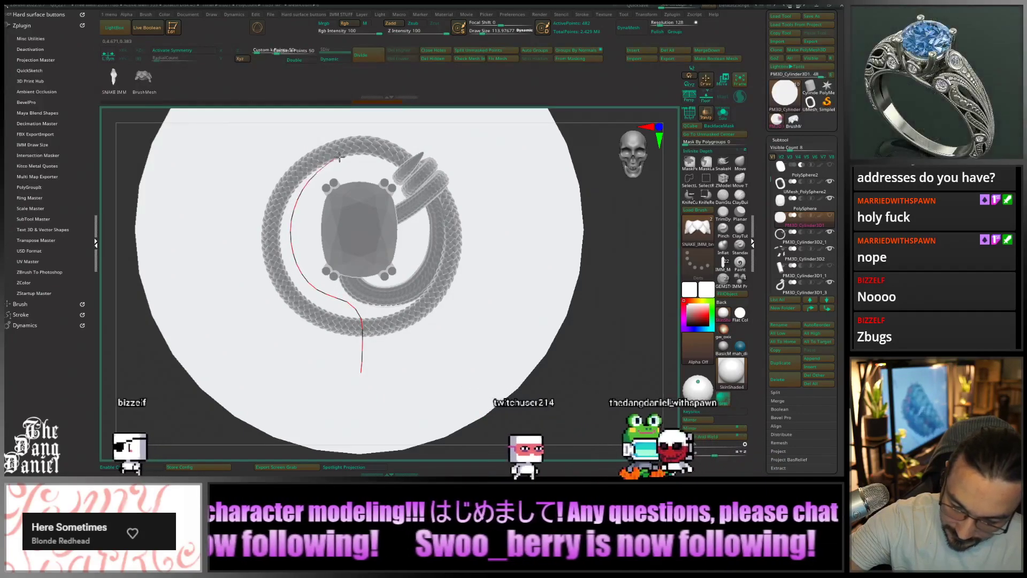
# Draw the snake curve up the ring's left side and thin the body with a smaller brush size
pyautogui.moveTo(289, 241)
pyautogui.mouseDown()
pyautogui.moveTo(376, 147)
pyautogui.moveTo(407, 160)
pyautogui.moveTo(433, 193)
pyautogui.moveTo(444, 259)
pyautogui.mouseUp()
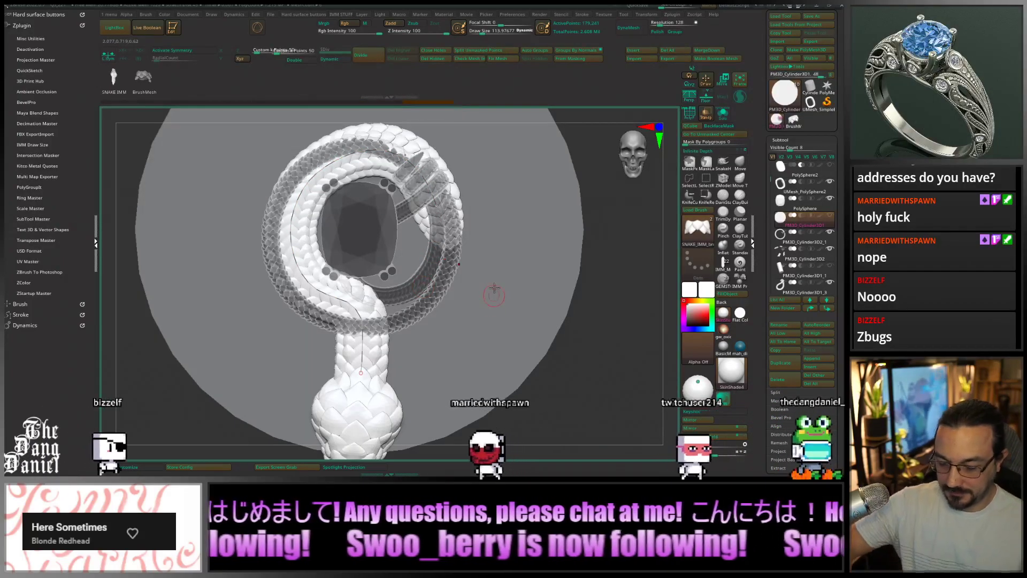
pyautogui.press('[')
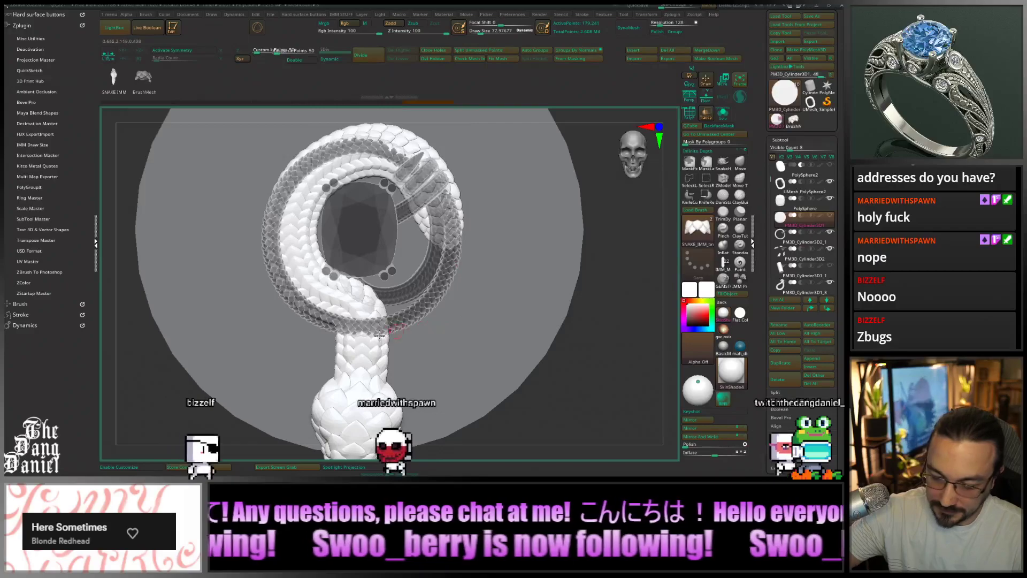
pyautogui.click(380, 332)
pyautogui.press('[')
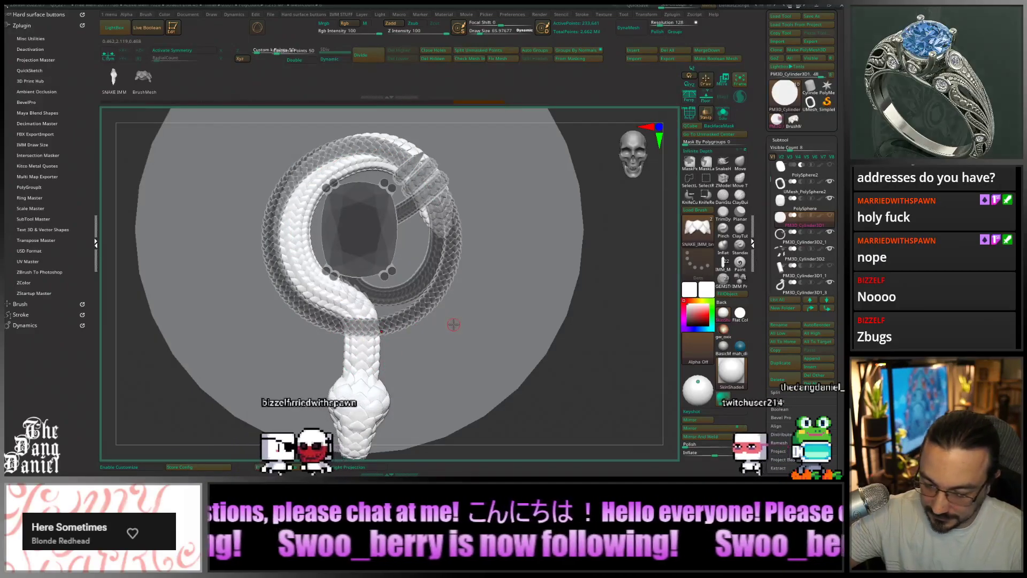
pyautogui.click(363, 349)
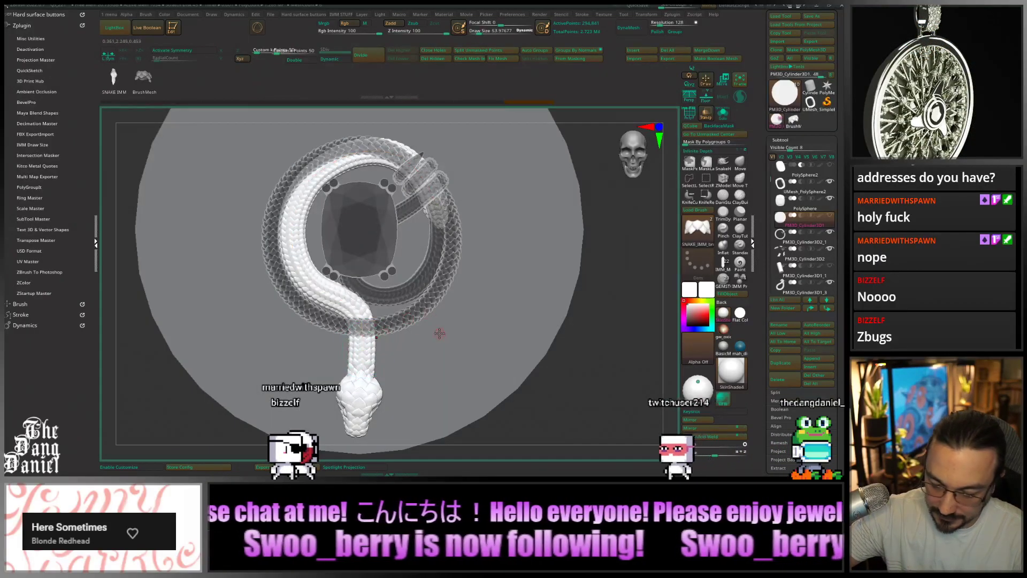
pyautogui.click(363, 348)
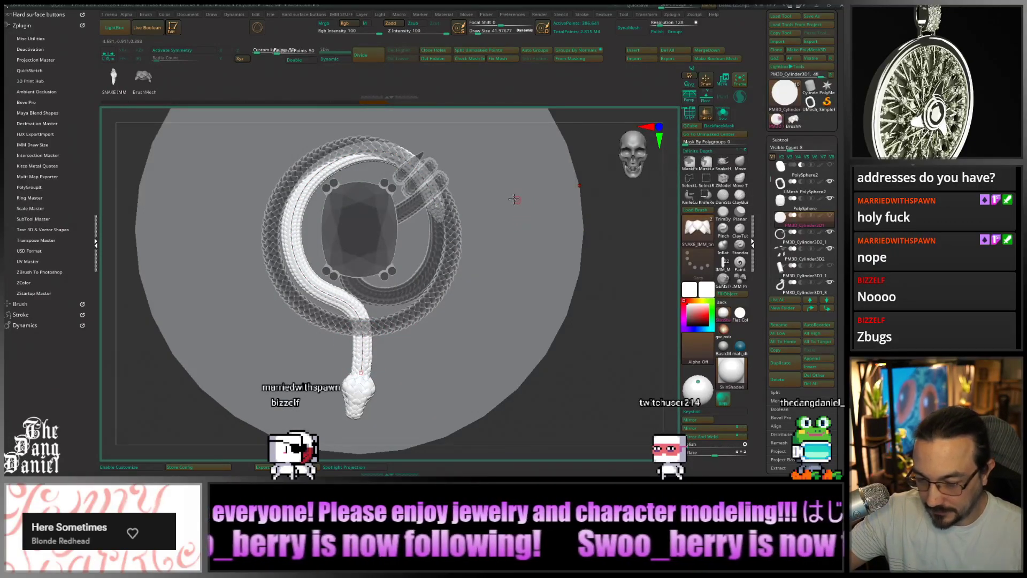
# Reshape the snake's tail curve to loop around the gem, undoing and redoing until it sits right
pyautogui.click(438, 217)
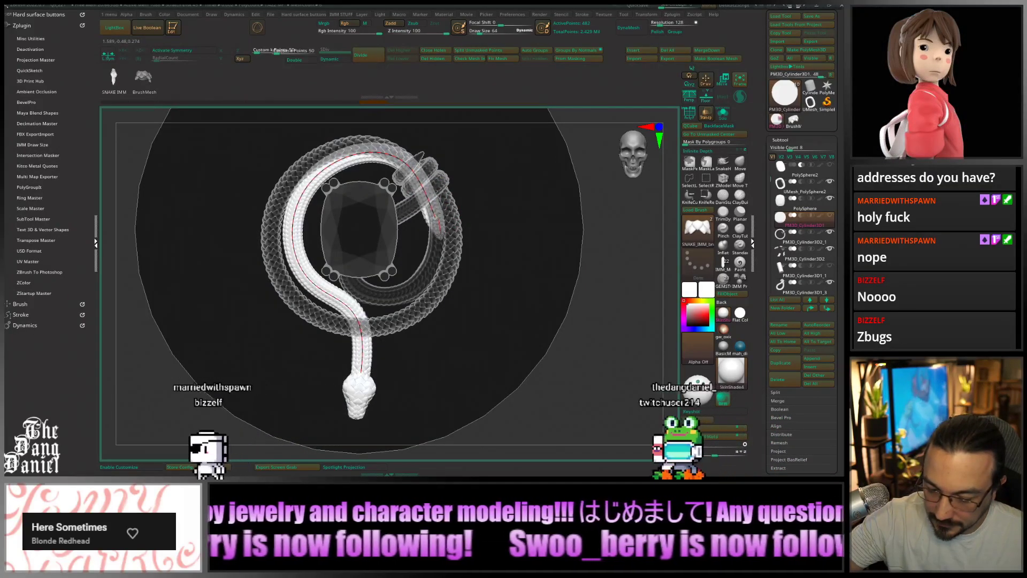
pyautogui.click(418, 184)
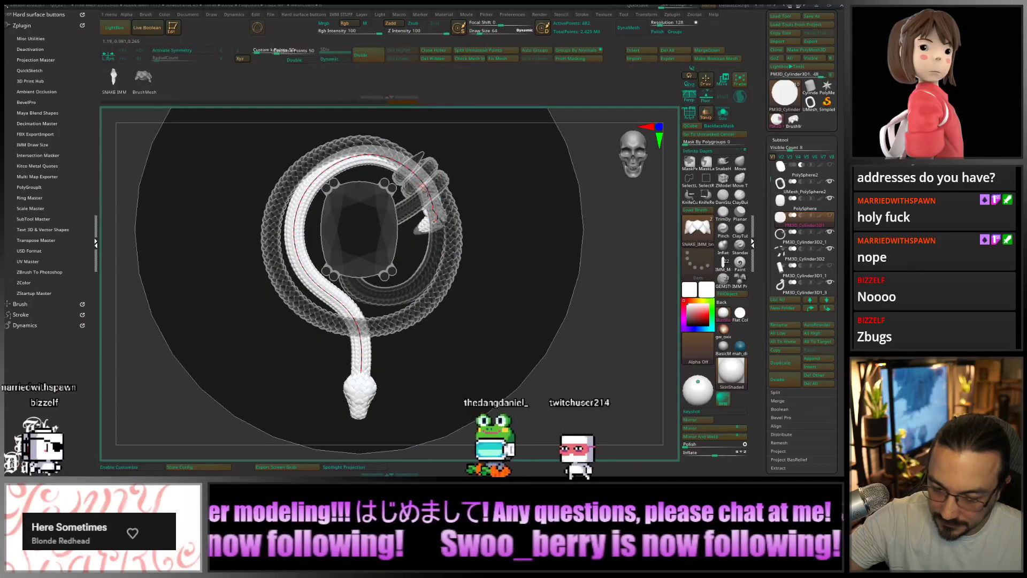
pyautogui.moveTo(434, 220); pyautogui.dragTo(435, 224)
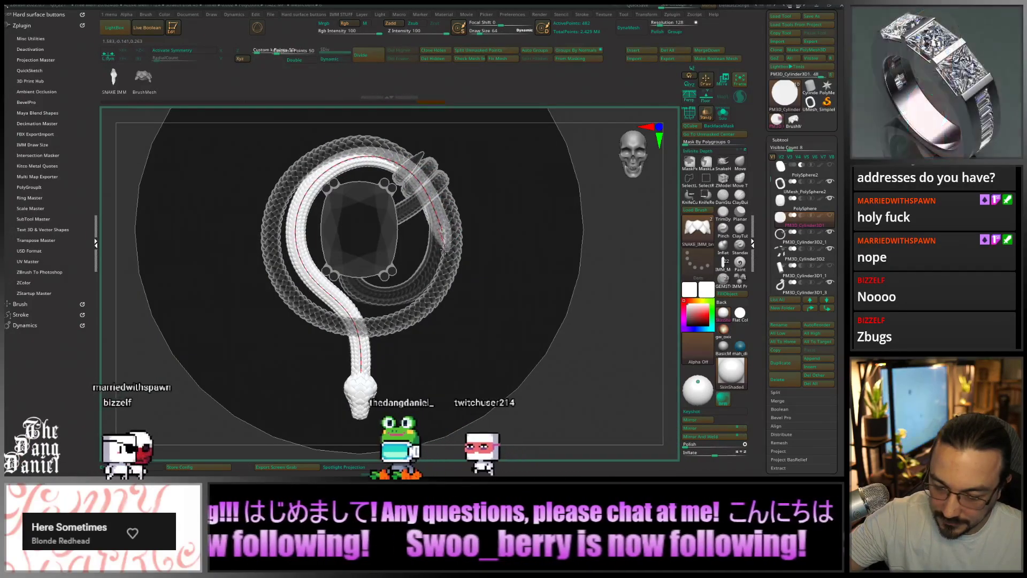
pyautogui.hotkey('ctrl', 'z')
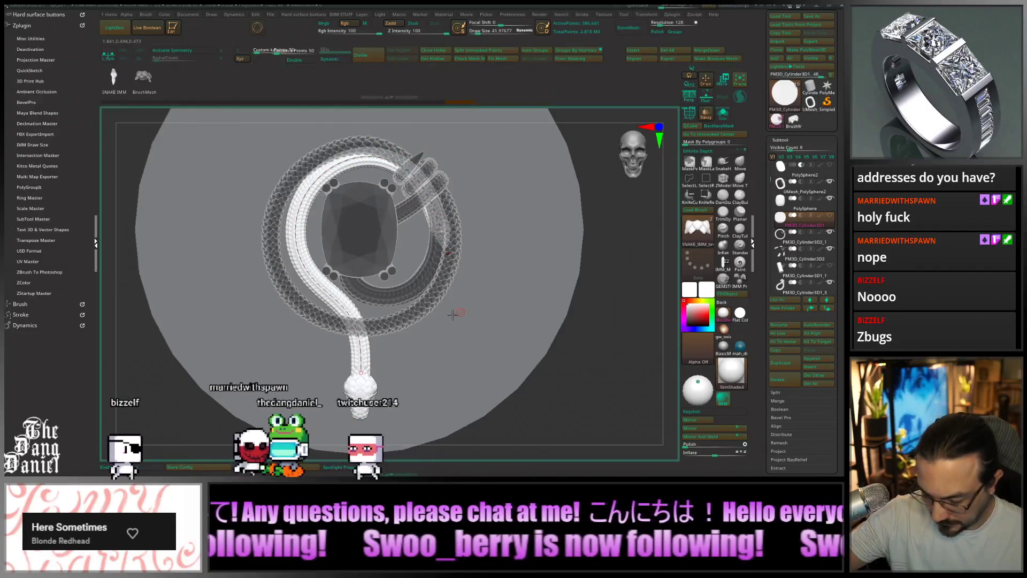
pyautogui.click(436, 214)
pyautogui.moveTo(438, 214); pyautogui.dragTo(521, 128)
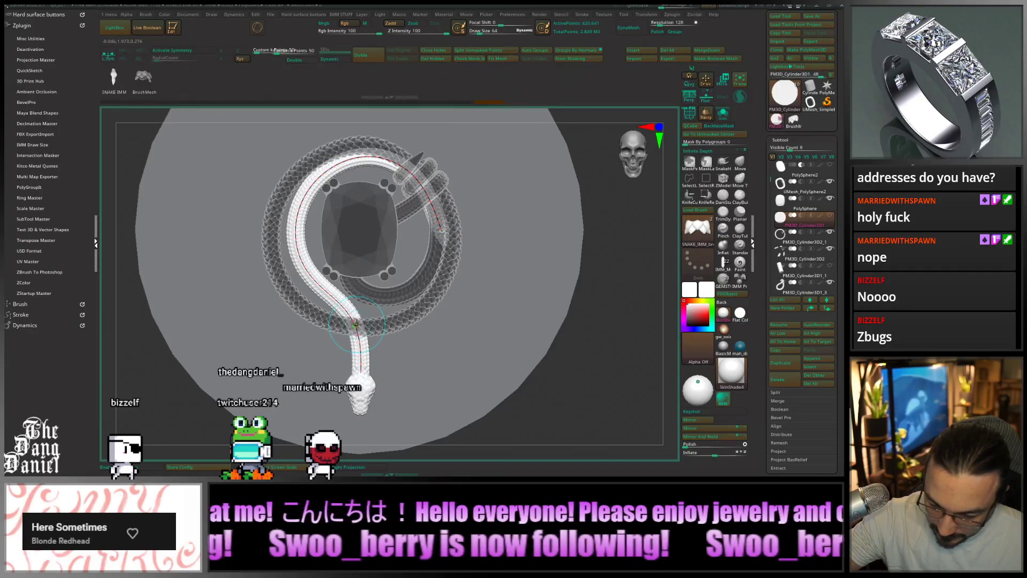
pyautogui.moveTo(356, 325); pyautogui.dragTo(357, 324)
pyautogui.hotkey('ctrl', 'shift', 'z')
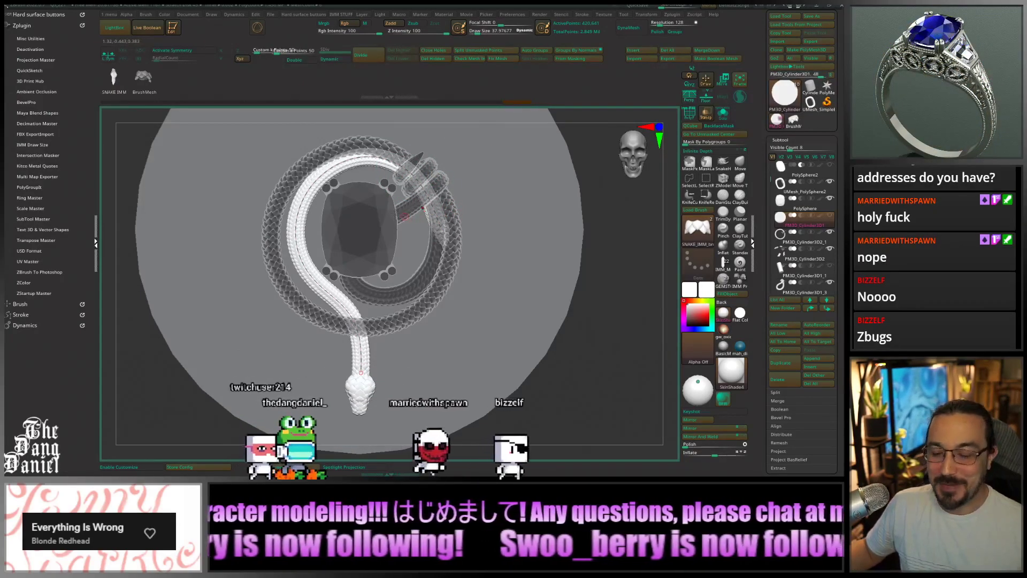
# Fix the curve snake into a mesh and show the hidden lower-body subtool again
pyautogui.moveTo(395, 215); pyautogui.dragTo(454, 300, button='right')
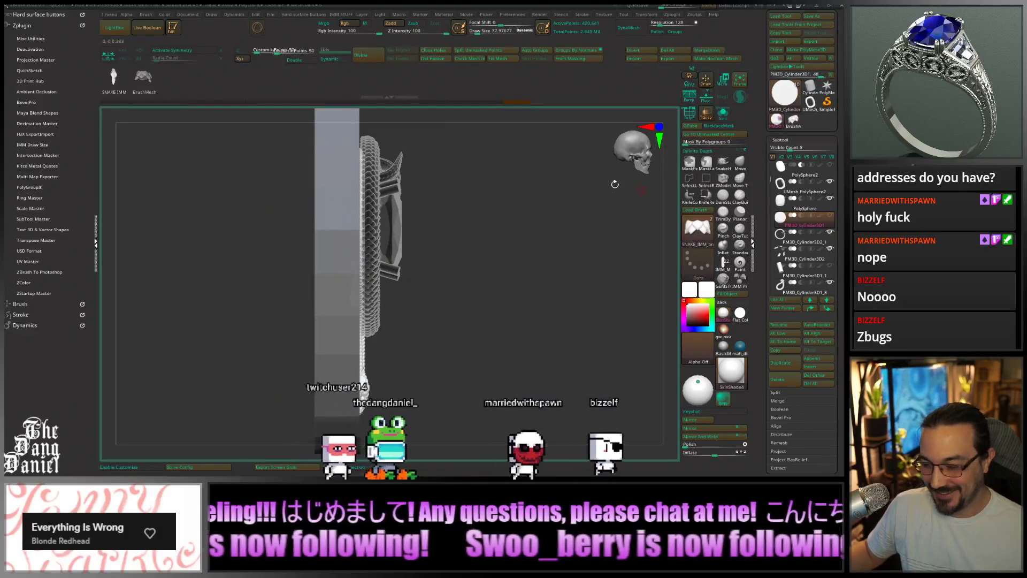
pyautogui.keyDown('shift'); pyautogui.moveTo(615, 184); pyautogui.dragTo(466, 254, button='right'); pyautogui.keyUp('shift')
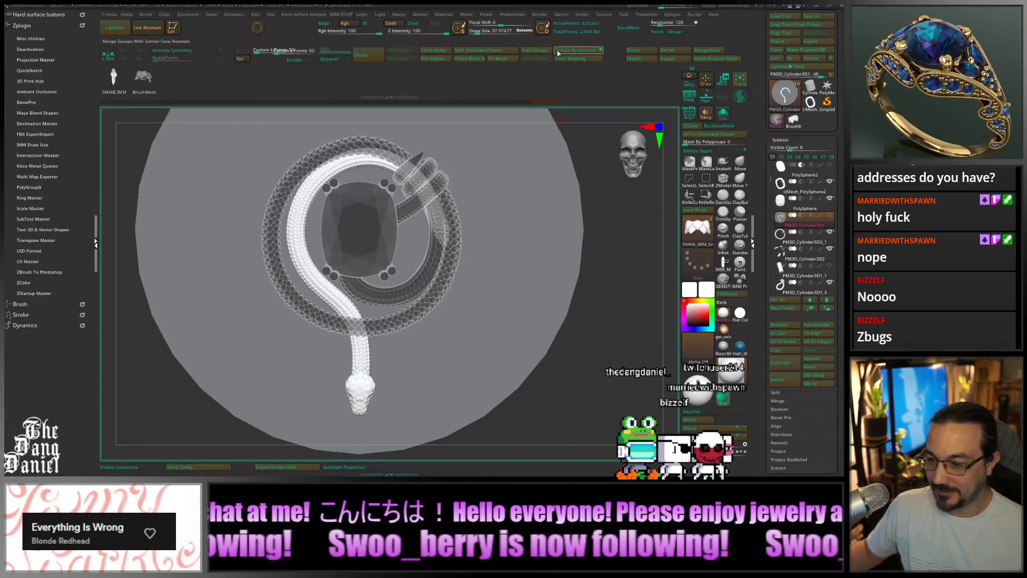
pyautogui.click(500, 56)
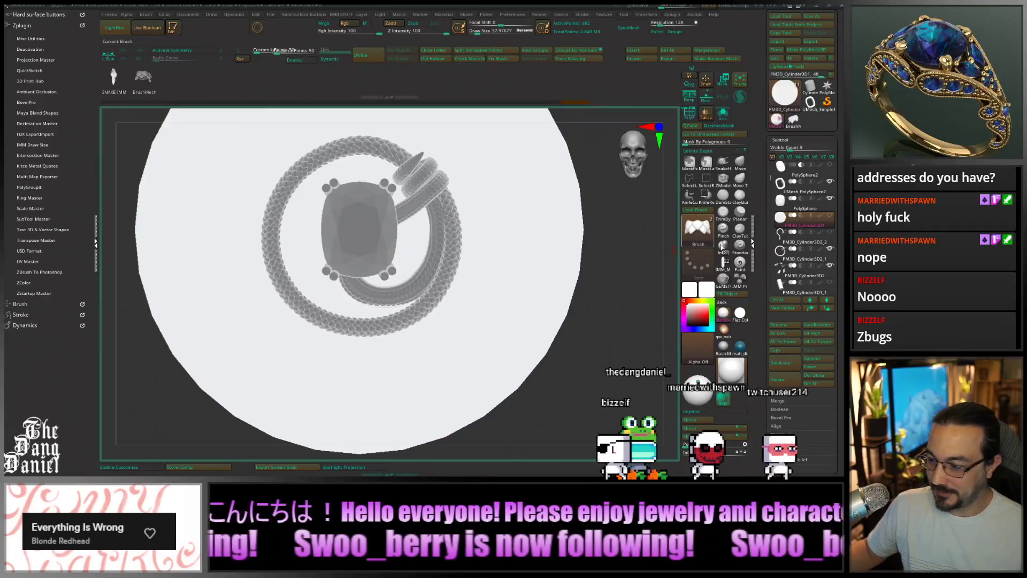
pyautogui.click(831, 234)
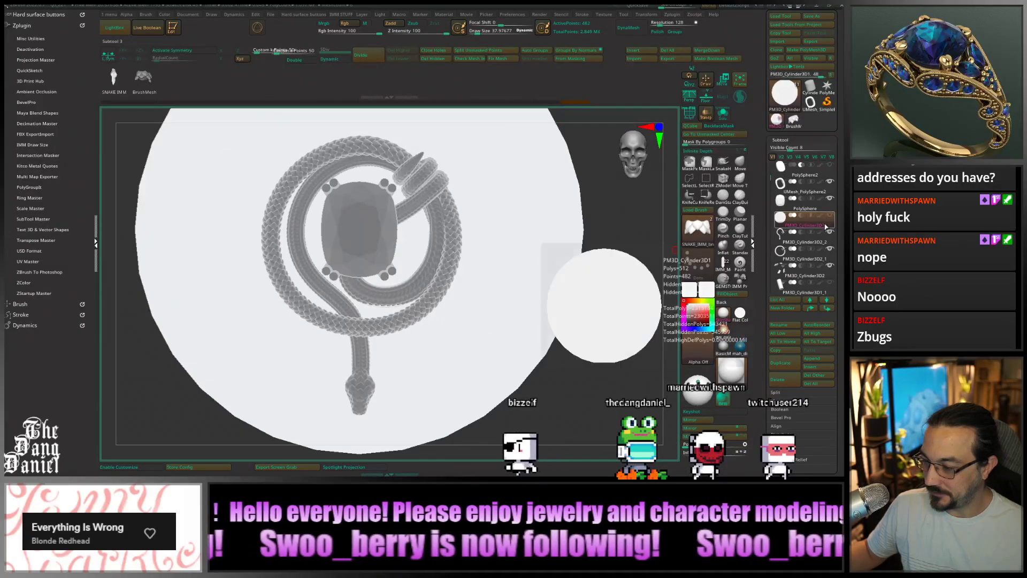
# Select PM3D_Cylinder3D2_2 and shift it in depth along the Move gizmo's Z axis
pyautogui.click(808, 235)
pyautogui.keyDown('shift'); pyautogui.moveTo(406, 357); pyautogui.dragTo(444, 360); pyautogui.keyUp('shift')
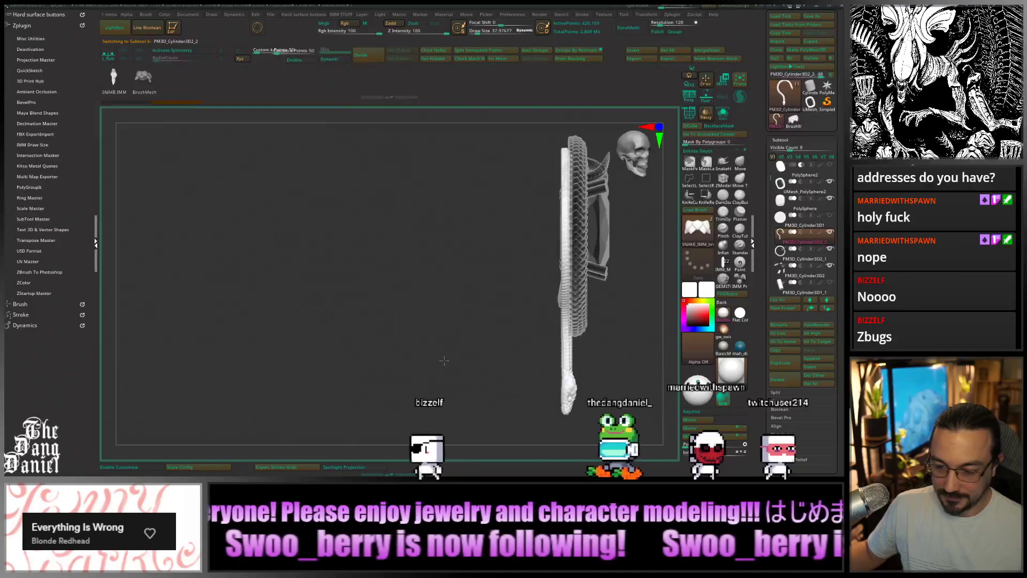
pyautogui.keyDown('alt'); pyautogui.moveTo(522, 326); pyautogui.dragTo(394, 320); pyautogui.keyUp('alt')
pyautogui.click(722, 79)
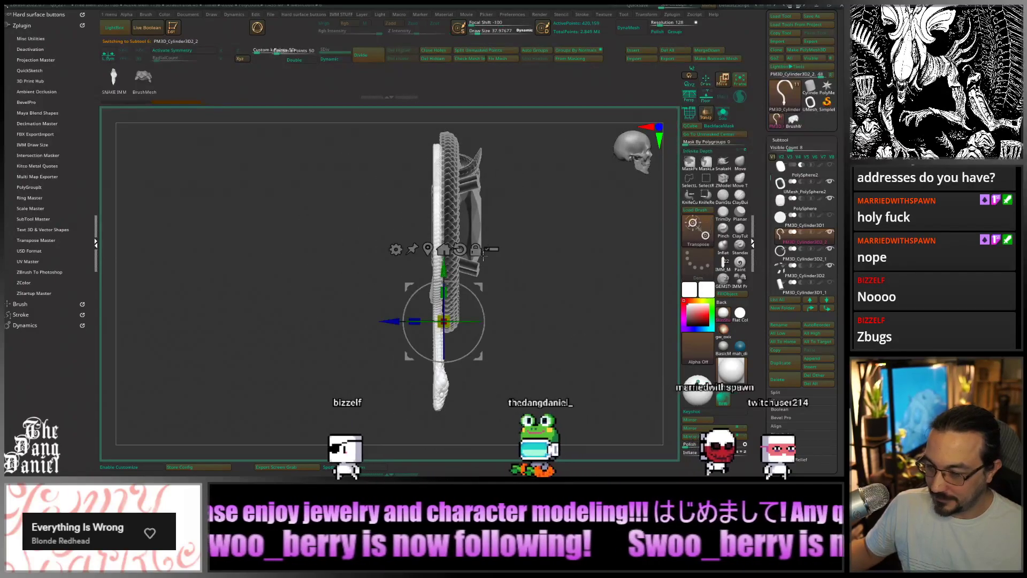
pyautogui.keyDown('alt'); pyautogui.moveTo(513, 321); pyautogui.dragTo(431, 341); pyautogui.keyUp('alt')
pyautogui.moveTo(309, 340); pyautogui.dragTo(364, 334)
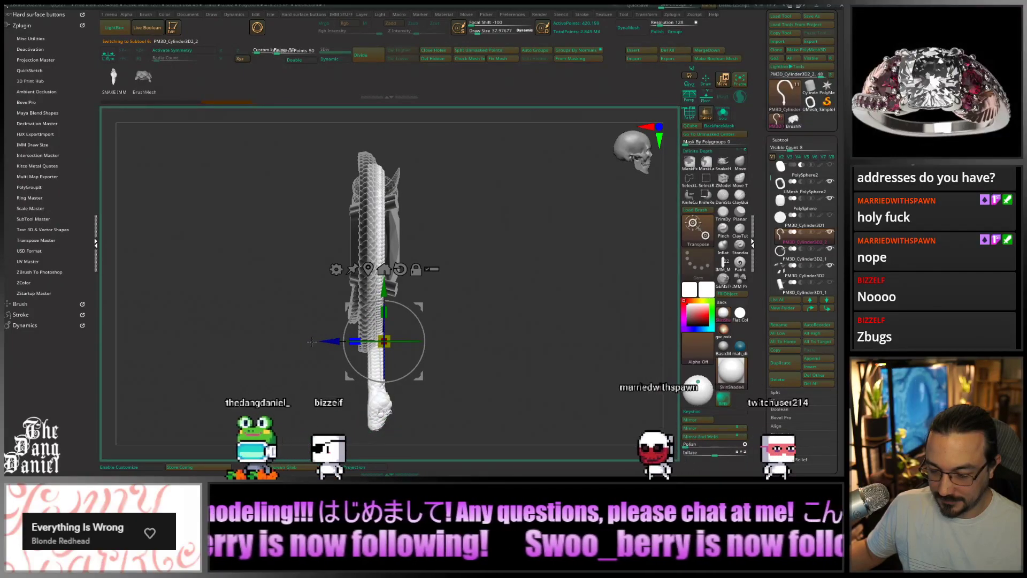
pyautogui.moveTo(482, 369); pyautogui.dragTo(409, 280)
# Turn on PolyF and hide the second snake's blue tail polygroup
pyautogui.click(690, 115)
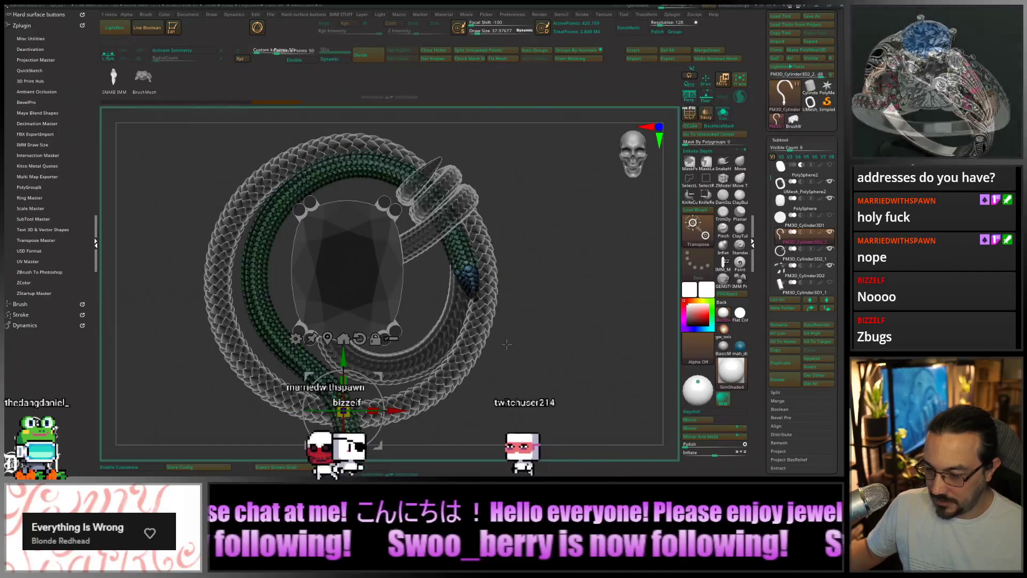
pyautogui.scroll(5, 479, 288)
pyautogui.keyDown('ctrl'); pyautogui.click(459, 249); pyautogui.keyUp('ctrl')
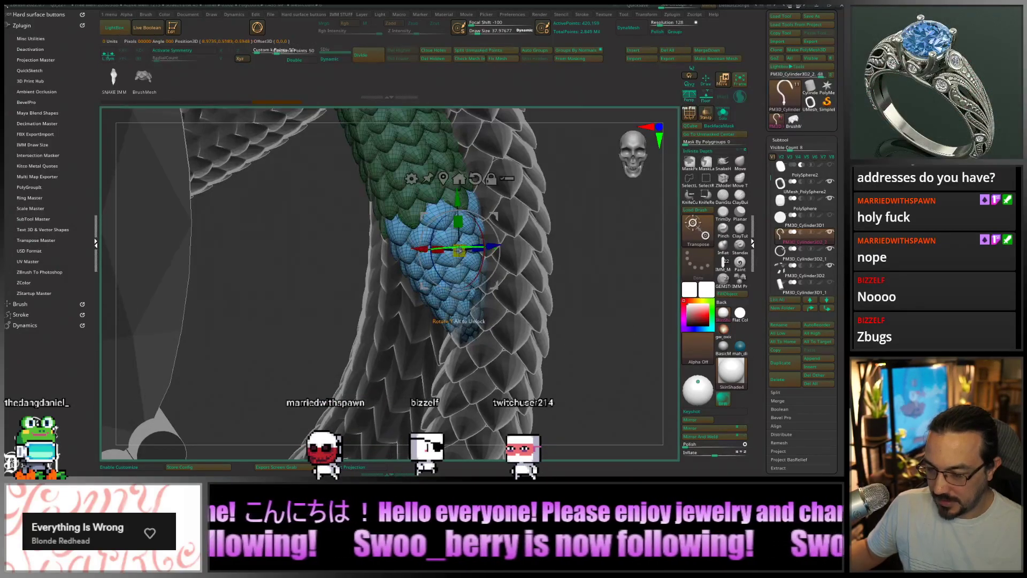
pyautogui.click(707, 79)
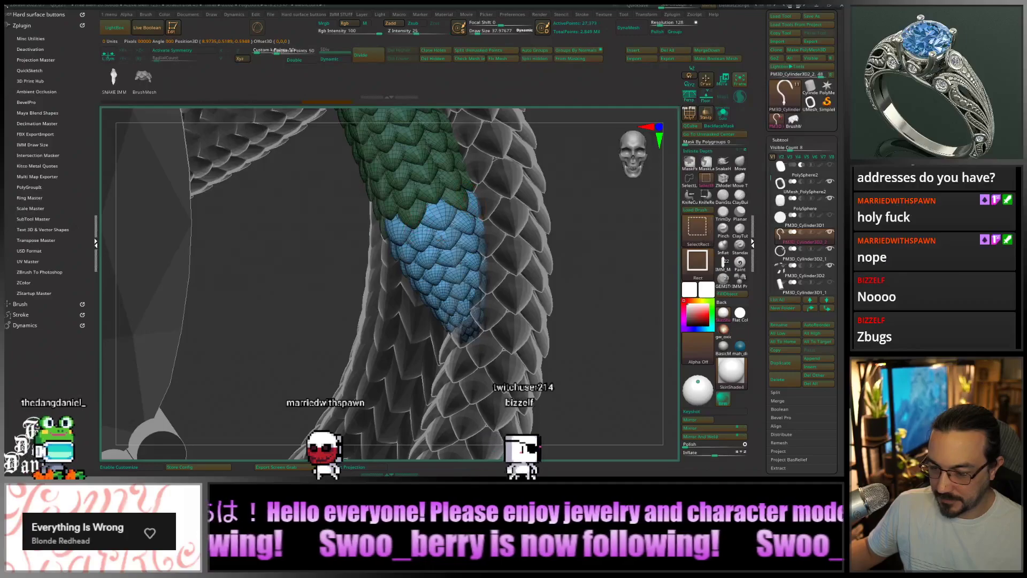
pyautogui.keyDown('ctrl'); pyautogui.keyDown('shift'); pyautogui.click(454, 249); pyautogui.keyUp('shift'); pyautogui.keyUp('ctrl')
pyautogui.keyDown('ctrl'); pyautogui.keyDown('shift'); pyautogui.click(455, 250); pyautogui.keyUp('shift'); pyautogui.keyUp('ctrl')
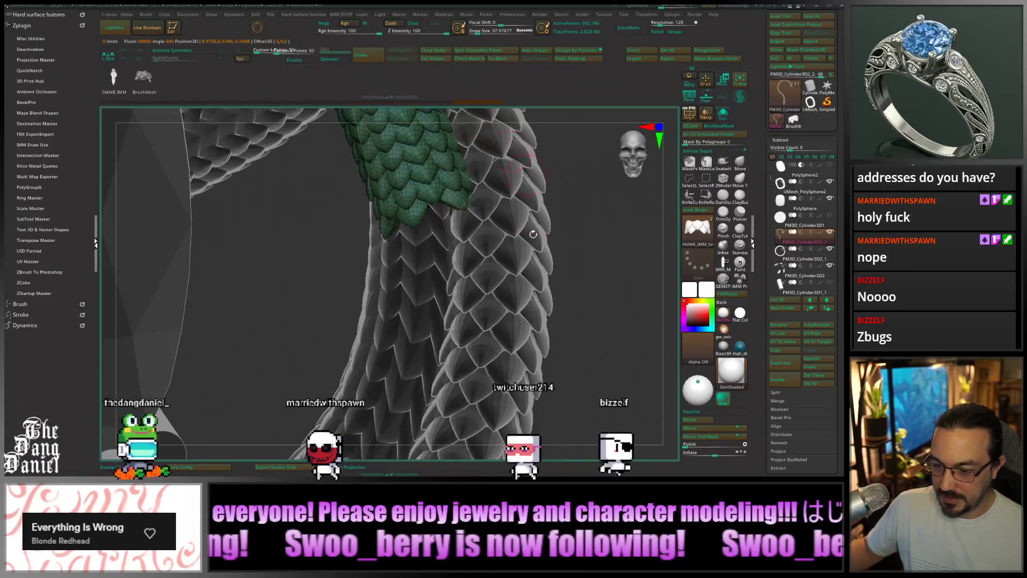
pyautogui.press('f')
pyautogui.scroll(3, 417, 260)
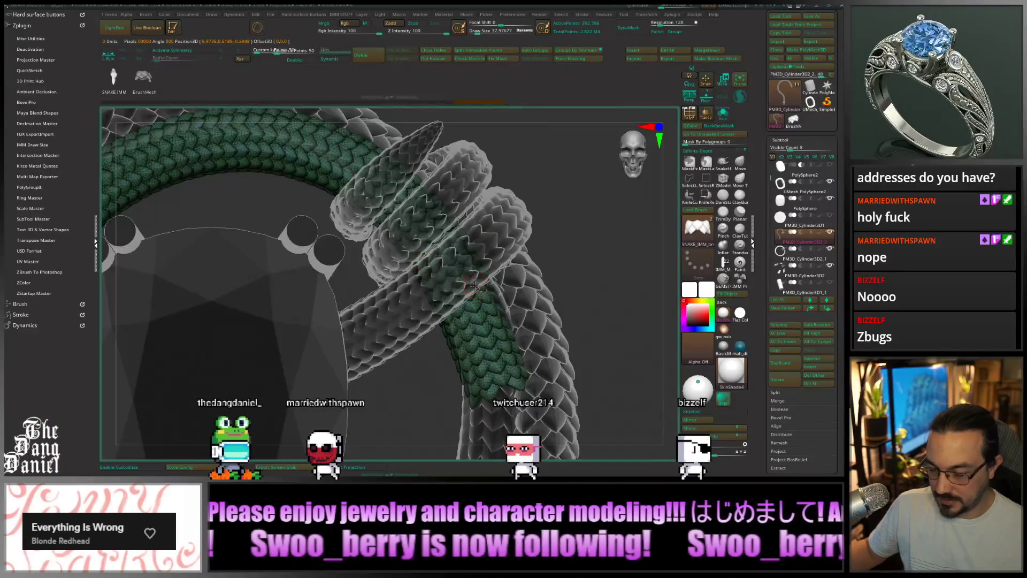
pyautogui.keyDown('alt'); pyautogui.moveTo(475, 286); pyautogui.dragTo(444, 269, button='right'); pyautogui.keyUp('alt')
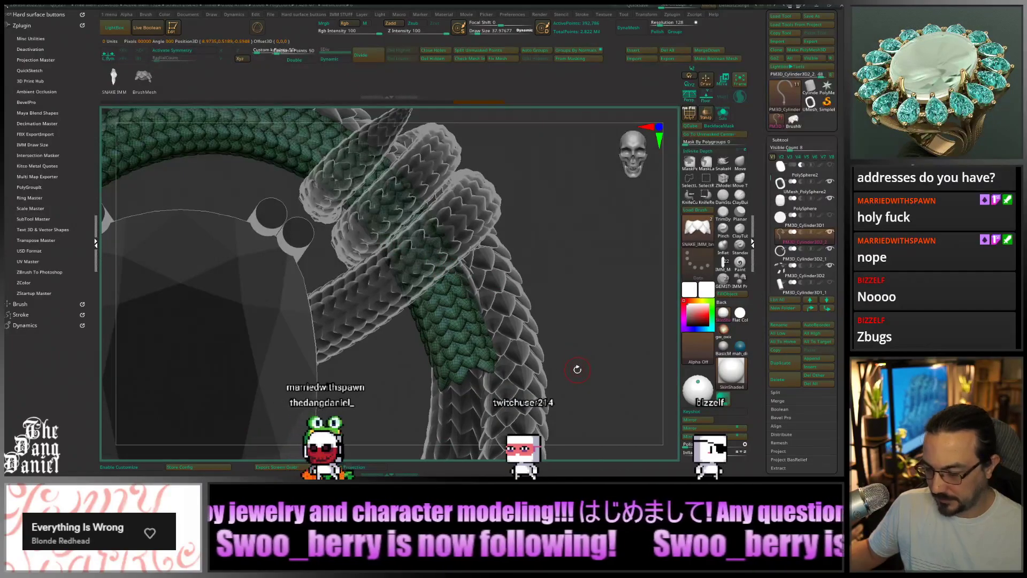
# Hide the overlapping coil patch with SelectLasso and turn Transp off
pyautogui.click(689, 179)
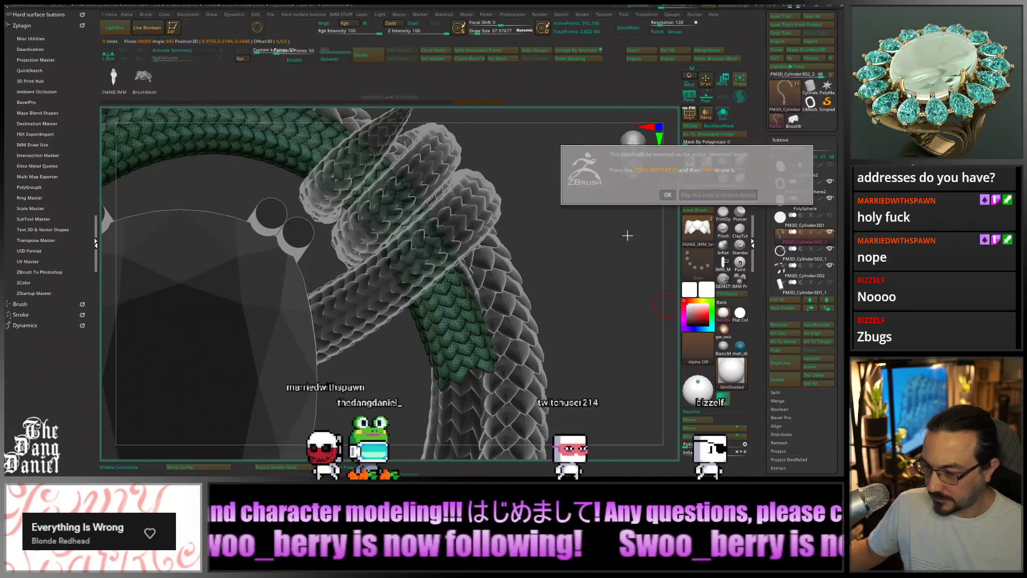
pyautogui.click(671, 195)
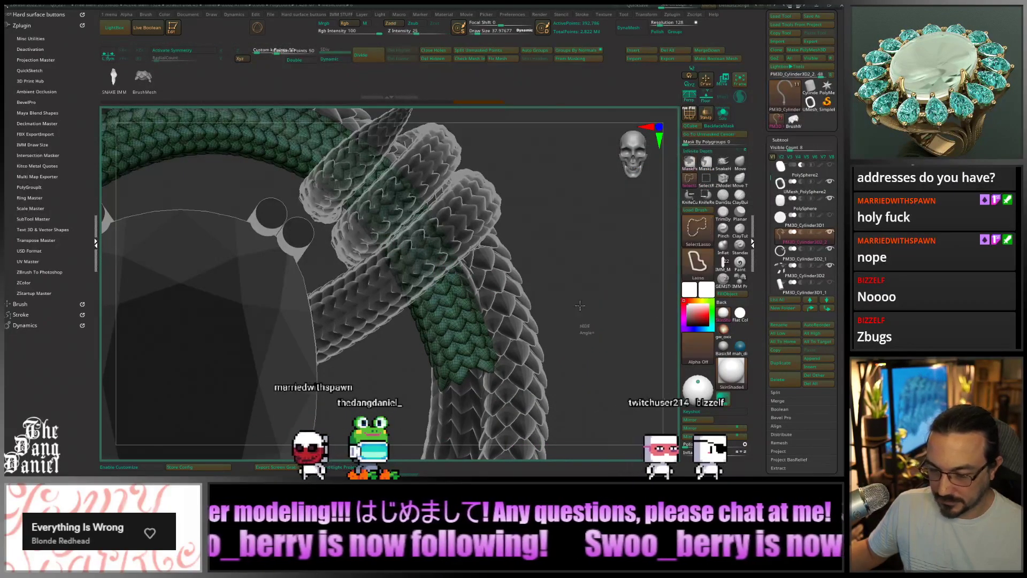
pyautogui.moveTo(498, 183)
pyautogui.keyDown('ctrl'); pyautogui.keyDown('shift'); pyautogui.mouseDown()
pyautogui.moveTo(562, 321)
pyautogui.moveTo(407, 417)
pyautogui.moveTo(535, 225)
pyautogui.mouseUp(); pyautogui.keyUp('shift'); pyautogui.keyUp('ctrl')
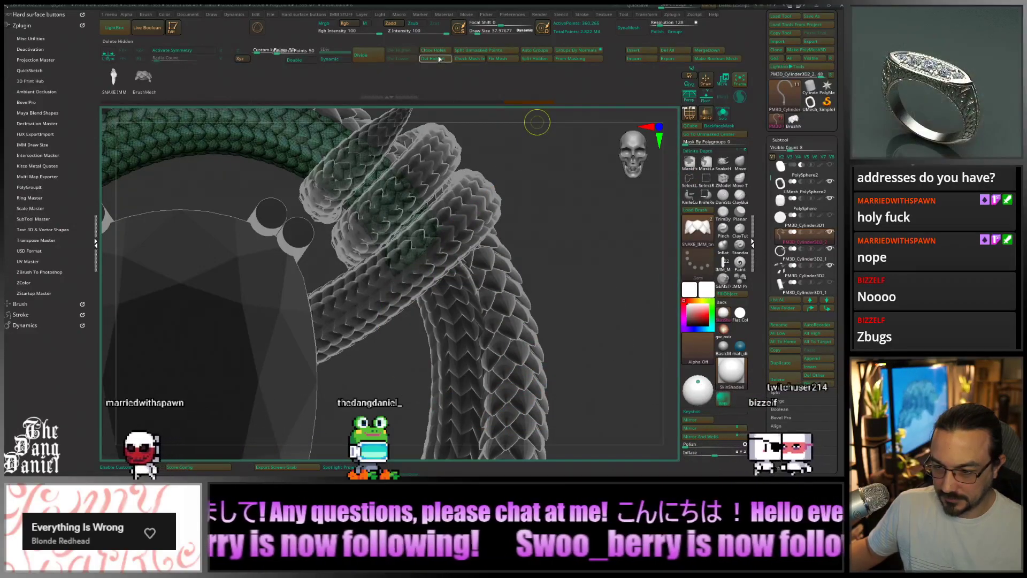
pyautogui.moveTo(615, 229); pyautogui.dragTo(490, 228)
pyautogui.keyDown('ctrl'); pyautogui.moveTo(490, 230); pyautogui.dragTo(484, 289, button='right'); pyautogui.keyUp('ctrl')
pyautogui.keyDown('ctrl'); pyautogui.moveTo(468, 182); pyautogui.dragTo(452, 255, button='right'); pyautogui.keyUp('ctrl')
pyautogui.scroll(2, 368, 294)
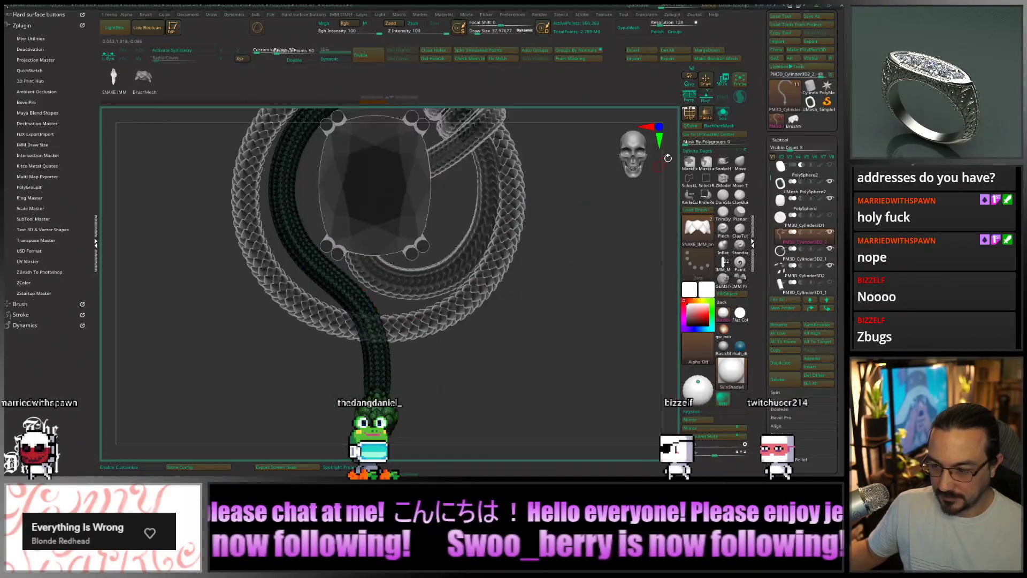
pyautogui.click(706, 114)
pyautogui.scroll(-2, 447, 305)
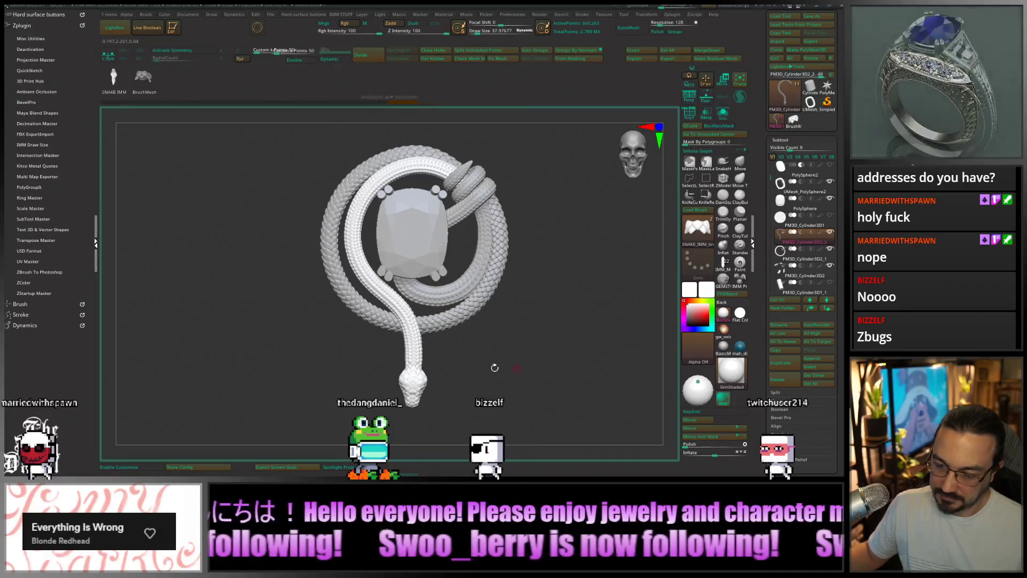
# Orbit the pendant to inspect the snake coils around the setting from the side
pyautogui.moveTo(433, 368); pyautogui.dragTo(466, 410)
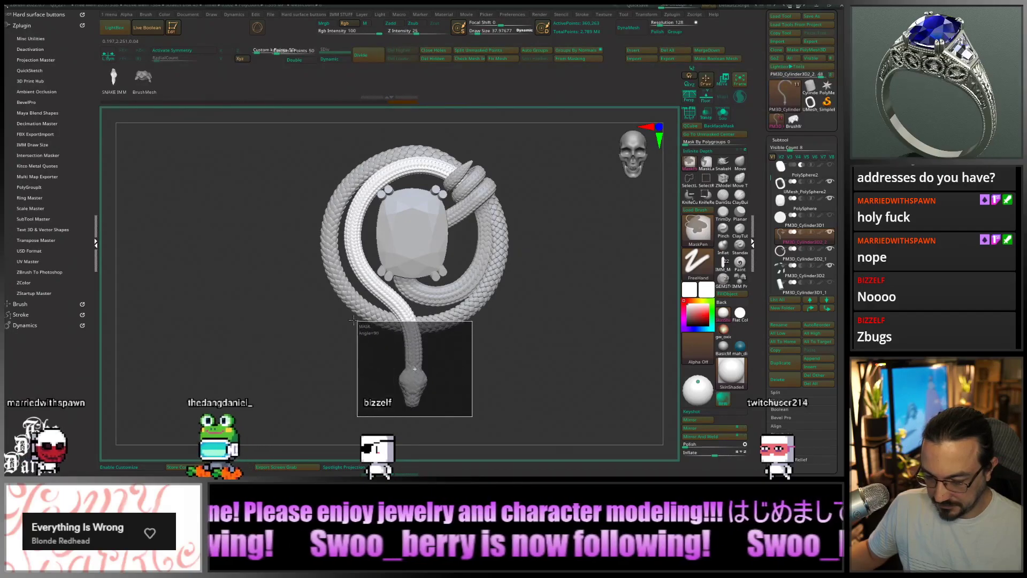
pyautogui.keyDown('ctrl'); pyautogui.moveTo(343, 314); pyautogui.dragTo(344, 315); pyautogui.keyUp('ctrl')
pyautogui.moveTo(387, 348)
pyautogui.mouseDown()
pyautogui.moveTo(422, 330)
pyautogui.moveTo(415, 348)
pyautogui.moveTo(366, 335)
pyautogui.mouseUp()
pyautogui.moveTo(366, 334); pyautogui.dragTo(420, 337, button='right')
pyautogui.moveTo(482, 342)
pyautogui.mouseDown(button='right')
pyautogui.moveTo(421, 351)
pyautogui.moveTo(446, 292)
pyautogui.moveTo(470, 311)
pyautogui.moveTo(445, 328)
pyautogui.moveTo(470, 332)
pyautogui.mouseUp(button='right')
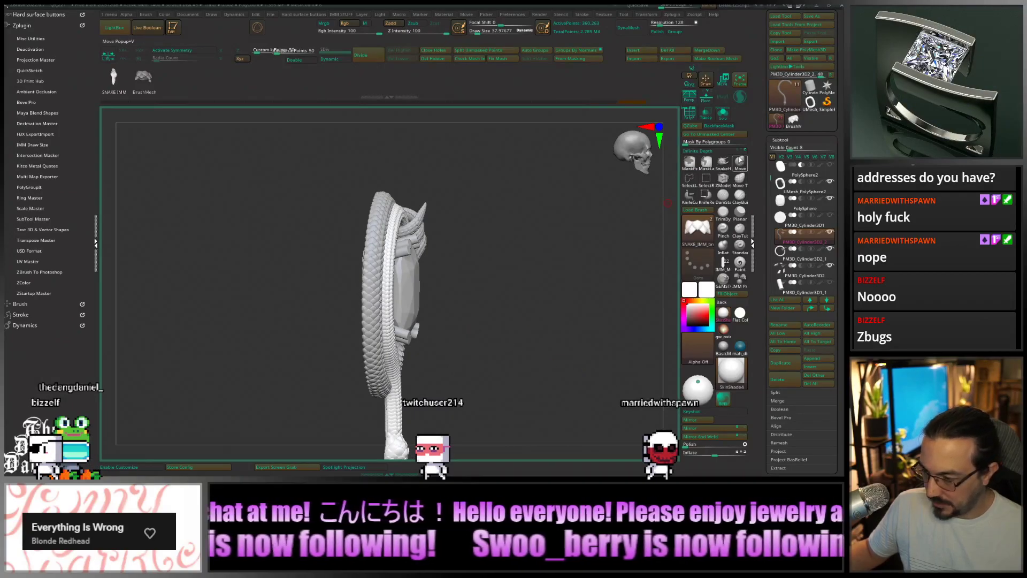
# Pick a brush for pulling geometry, raise its draw size to about 673, and orbit the ring
pyautogui.click(740, 162)
pyautogui.keyDown('alt'); pyautogui.moveTo(473, 325); pyautogui.dragTo(459, 273, button='right'); pyautogui.keyUp('alt')
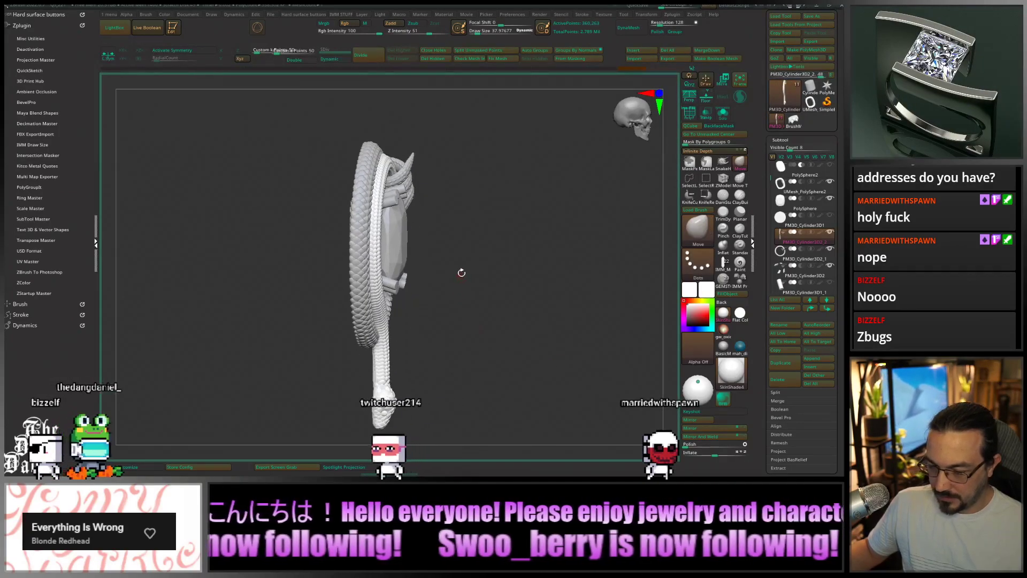
pyautogui.press('space')
pyautogui.moveTo(482, 274); pyautogui.dragTo(484, 273)
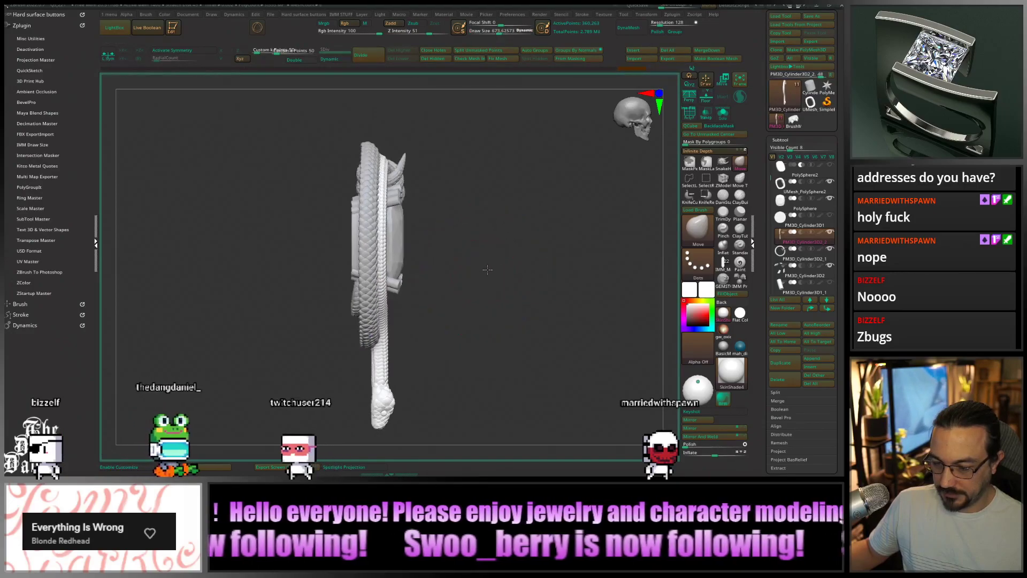
pyautogui.moveTo(485, 268); pyautogui.dragTo(459, 269, button='right')
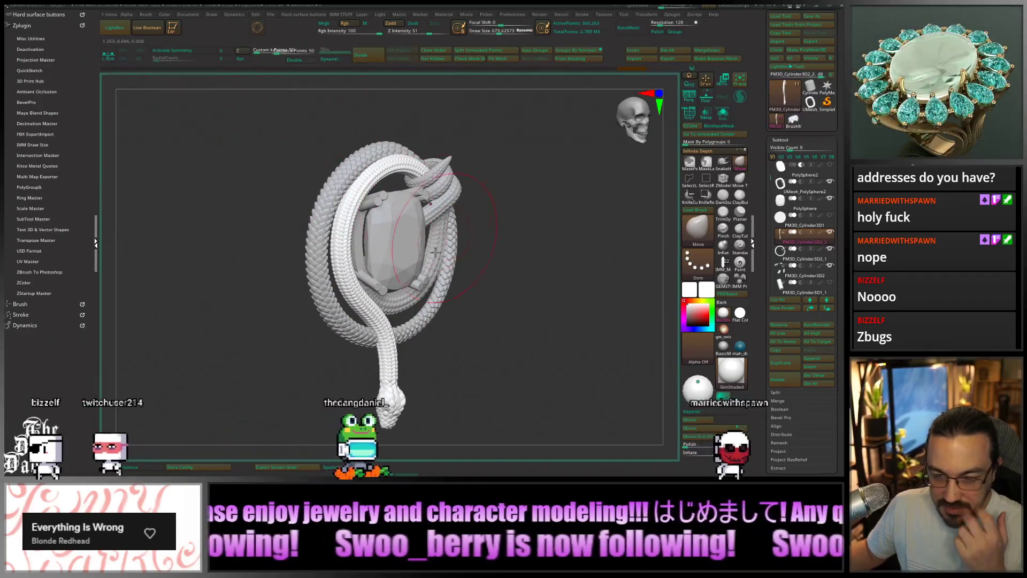
pyautogui.moveTo(436, 240); pyautogui.dragTo(476, 247, button='right')
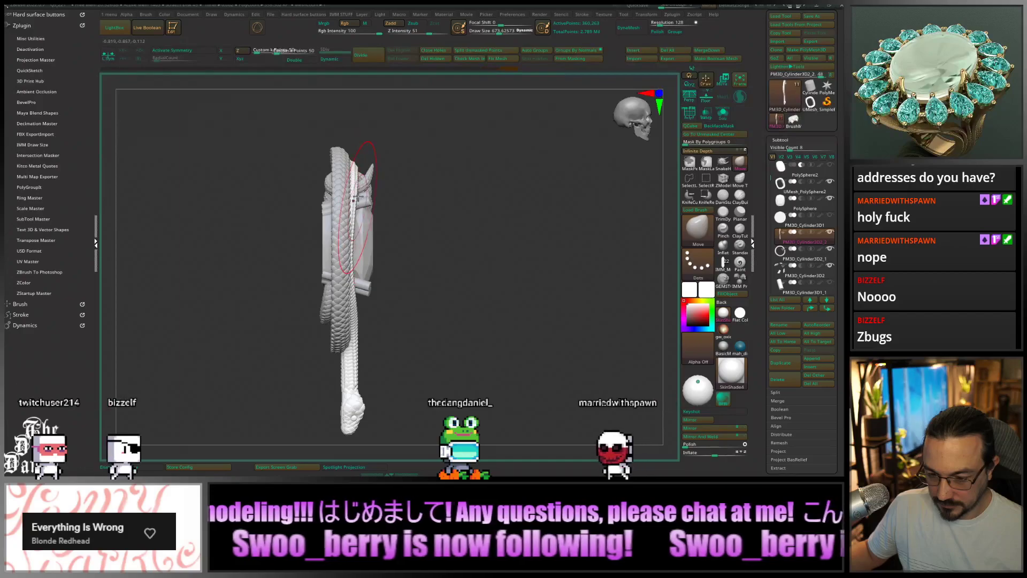
pyautogui.moveTo(356, 198); pyautogui.dragTo(355, 165, button='right')
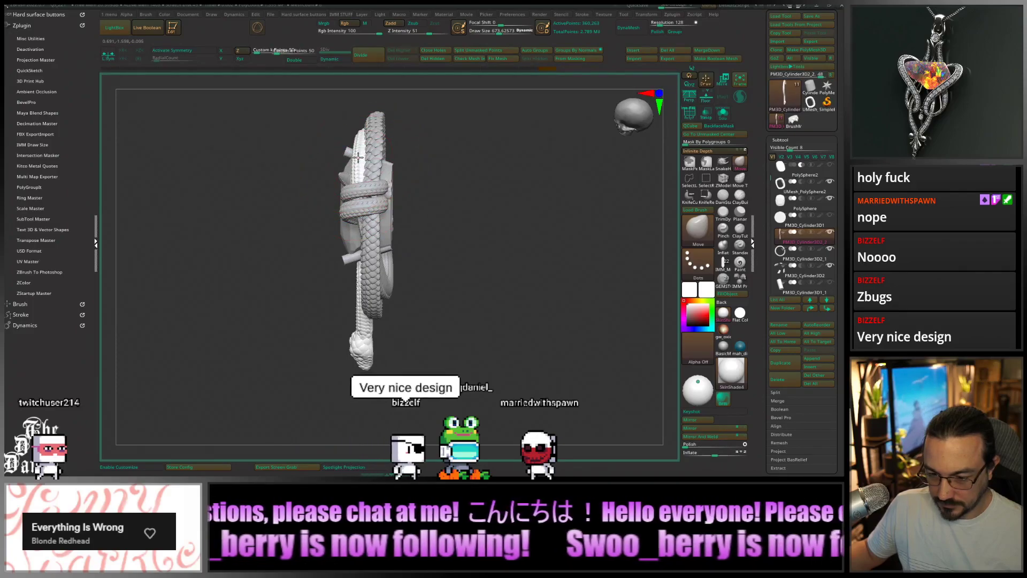
pyautogui.moveTo(358, 158); pyautogui.dragTo(433, 219, button='right')
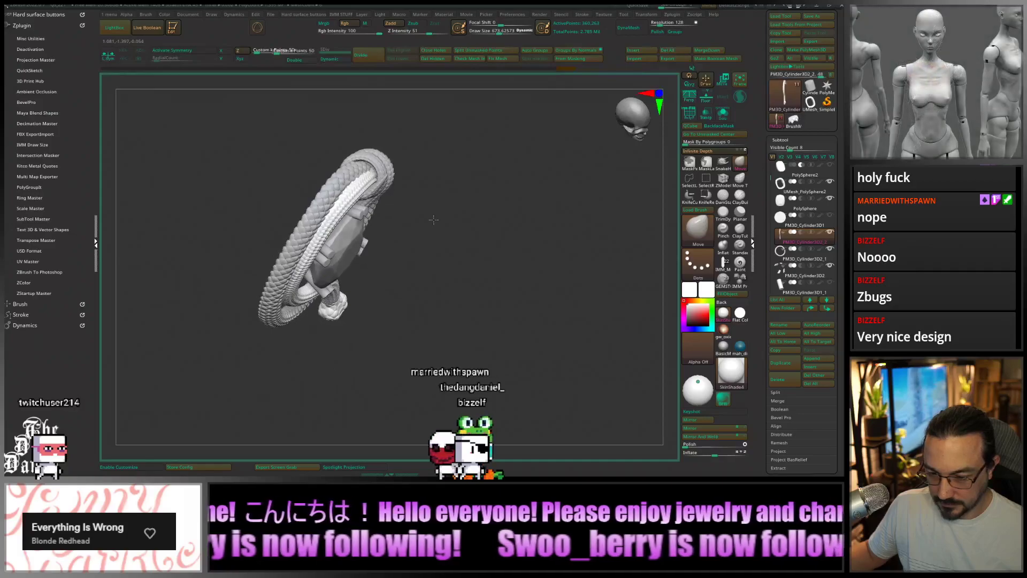
pyautogui.moveTo(355, 217); pyautogui.dragTo(341, 205, button='right')
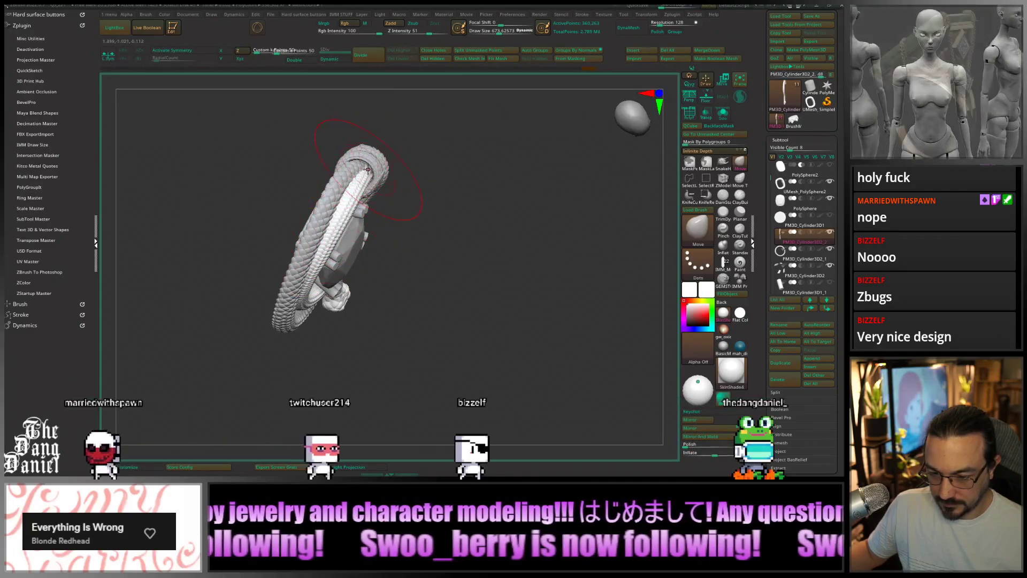
# Reduce the draw size to about 360 and Alt-click the coiled body to select PM3D_Cylinder3D1_3
pyautogui.moveTo(354, 219)
pyautogui.mouseDown(button='right')
pyautogui.moveTo(384, 327)
pyautogui.moveTo(400, 271)
pyautogui.mouseUp(button='right')
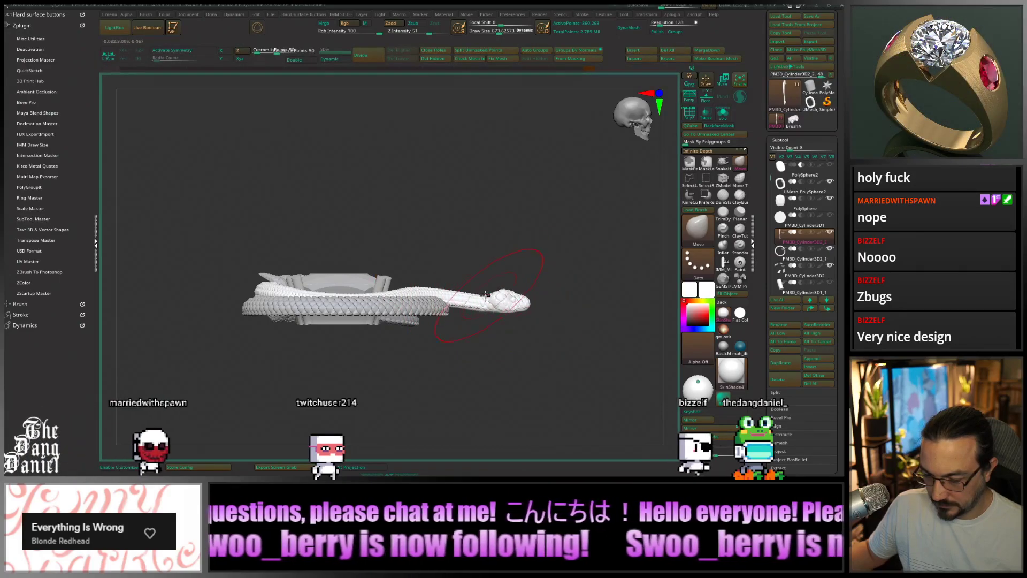
pyautogui.keyDown('ctrl'); pyautogui.moveTo(446, 300); pyautogui.dragTo(444, 298, button='right'); pyautogui.keyUp('ctrl')
pyautogui.press('space')
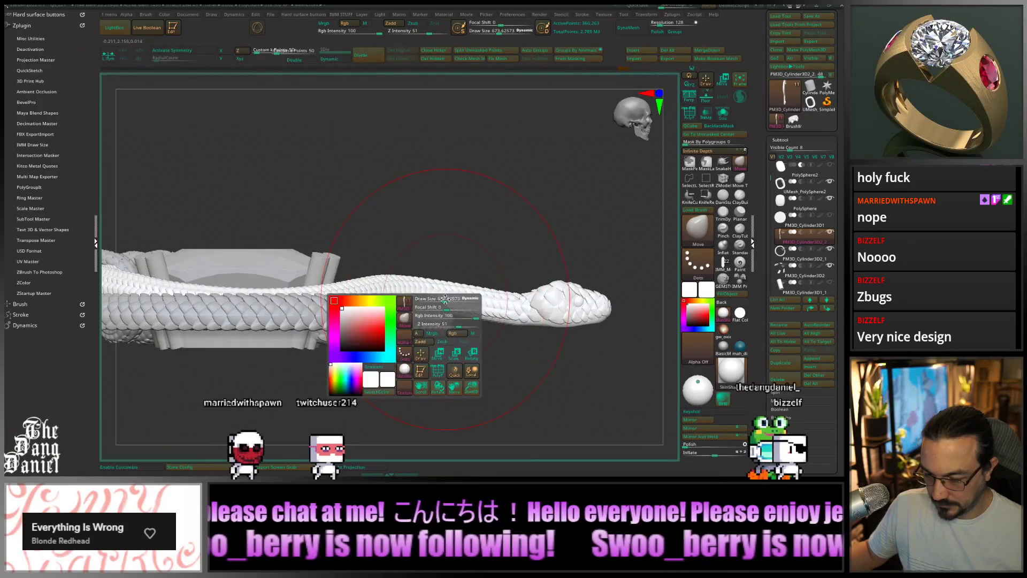
pyautogui.moveTo(464, 298); pyautogui.dragTo(447, 299)
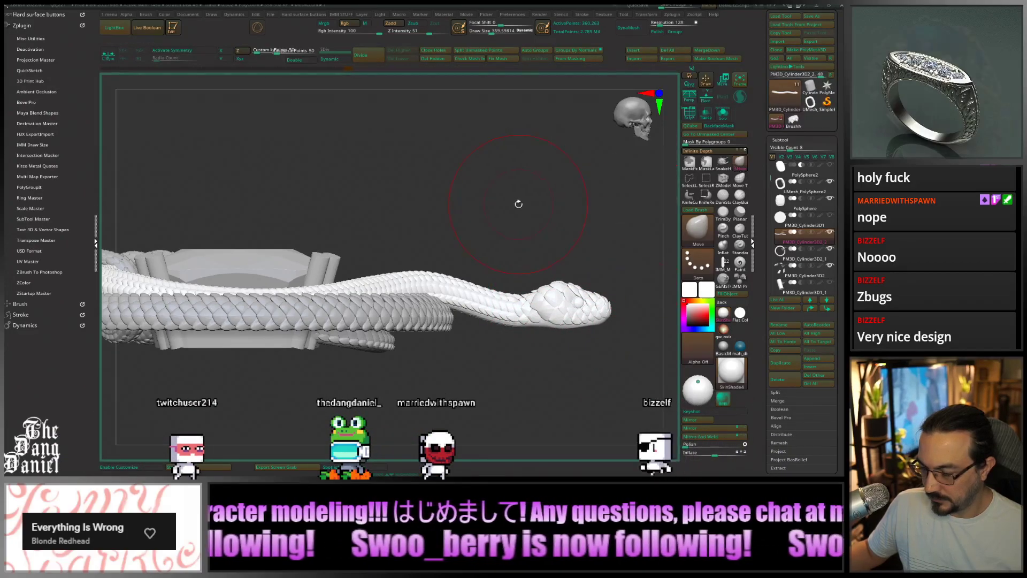
pyautogui.moveTo(519, 203); pyautogui.dragTo(367, 369)
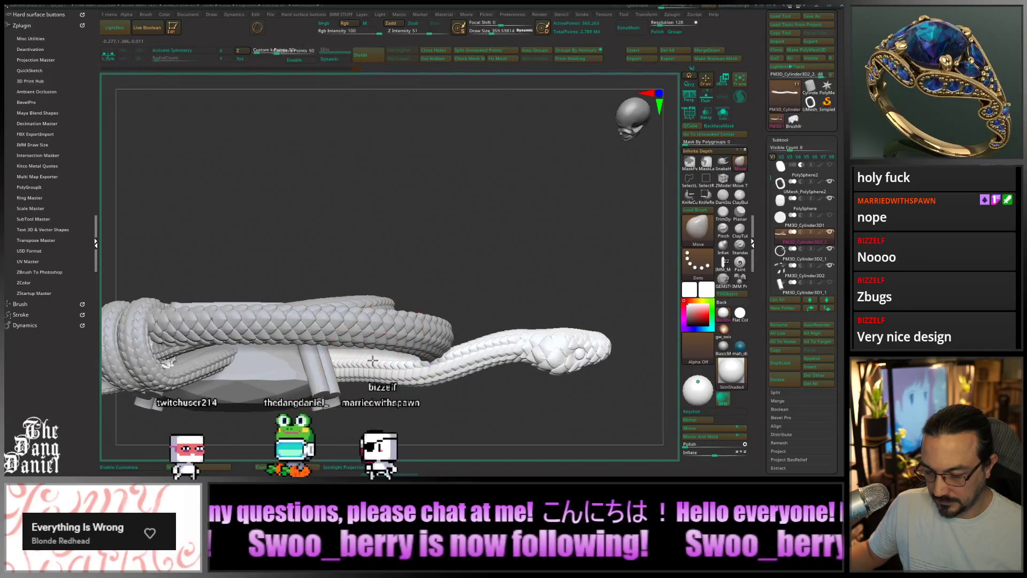
pyautogui.moveTo(372, 363); pyautogui.dragTo(483, 300)
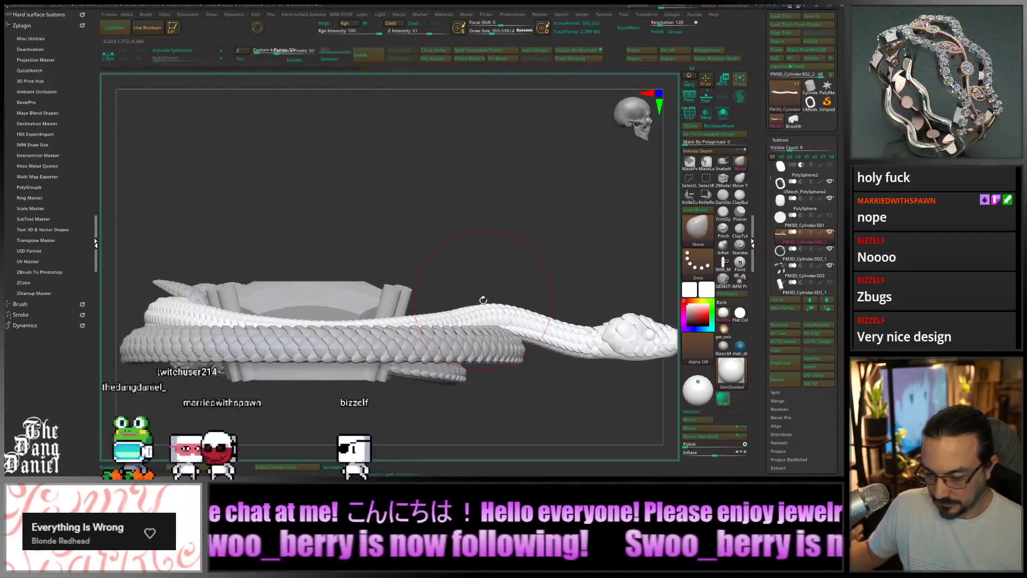
pyautogui.rightClick(418, 326)
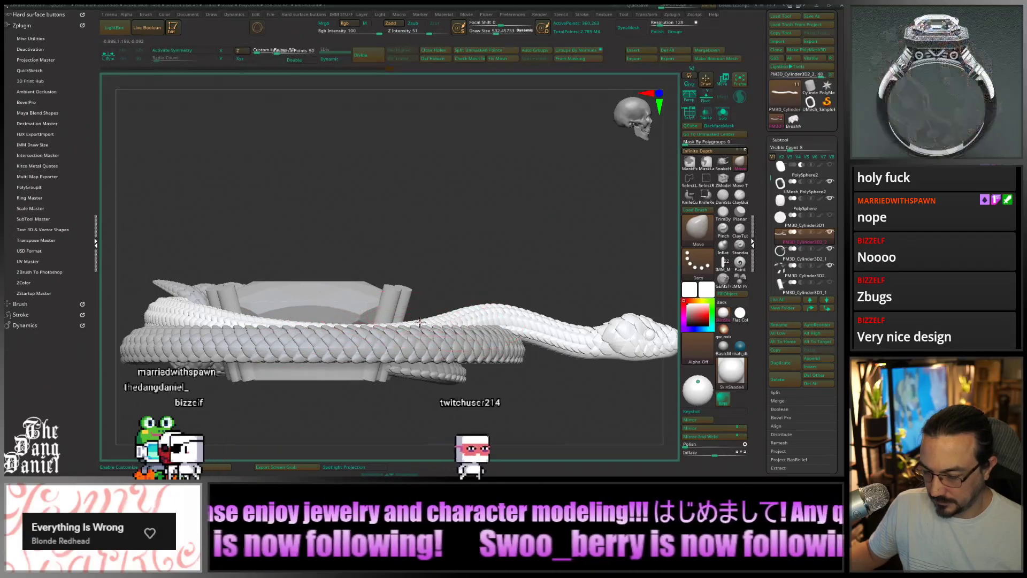
pyautogui.keyDown('ctrl'); pyautogui.moveTo(441, 327); pyautogui.dragTo(417, 308, button='right'); pyautogui.keyUp('ctrl')
pyautogui.keyDown('alt'); pyautogui.click(423, 241); pyautogui.keyUp('alt')
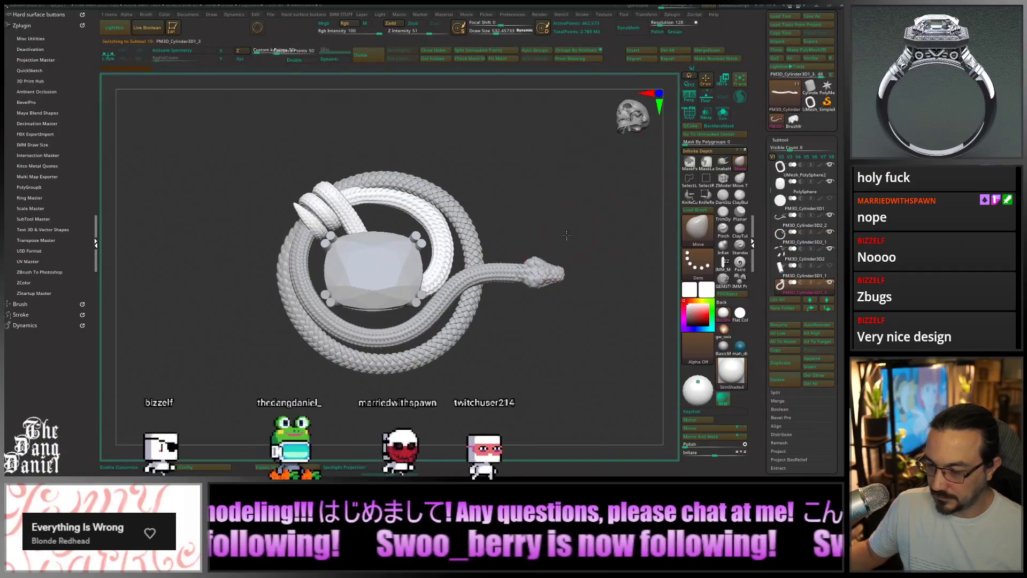
# Orbit around the gem setting and Ctrl-drag a mask onto the top of the snake
pyautogui.moveTo(567, 234); pyautogui.dragTo(442, 296)
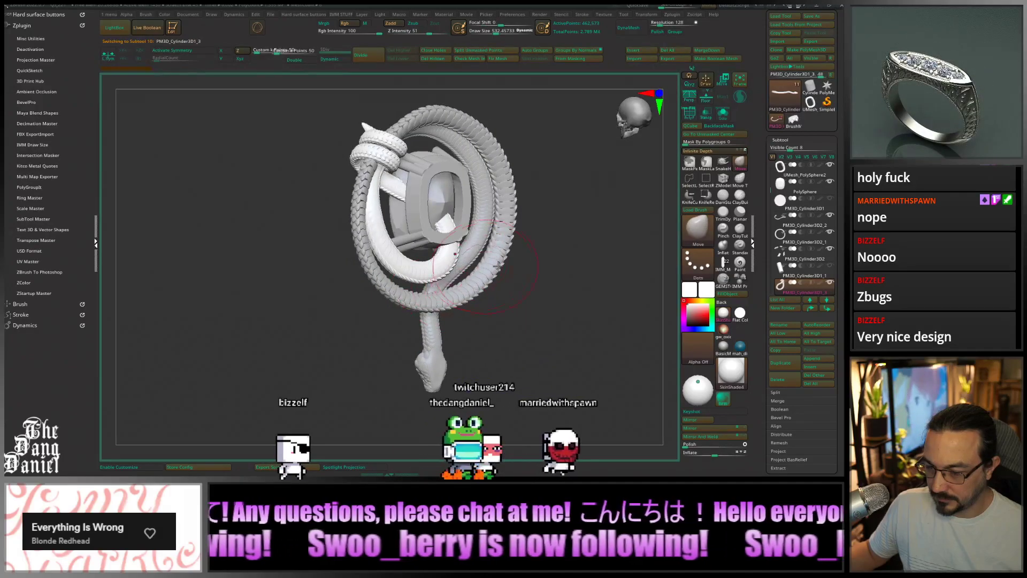
pyautogui.moveTo(498, 266)
pyautogui.keyDown('ctrl'); pyautogui.mouseDown(button='right')
pyautogui.moveTo(516, 272)
pyautogui.moveTo(489, 277)
pyautogui.mouseUp(button='right'); pyautogui.keyUp('ctrl')
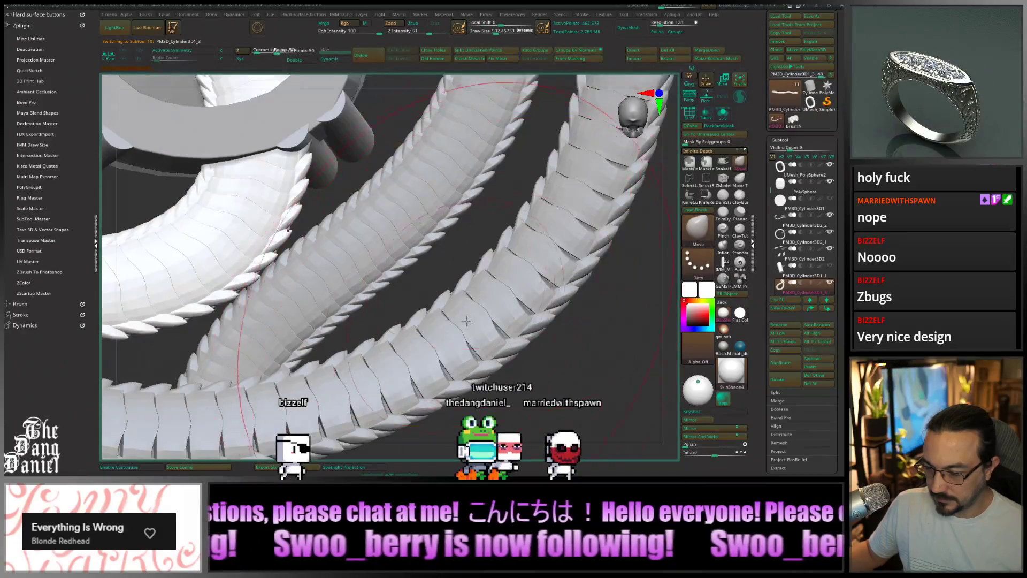
pyautogui.keyDown('ctrl'); pyautogui.moveTo(468, 318); pyautogui.dragTo(470, 317, button='right'); pyautogui.keyUp('ctrl')
pyautogui.keyDown('ctrl'); pyautogui.moveTo(402, 354); pyautogui.dragTo(393, 353, button='right'); pyautogui.keyUp('ctrl')
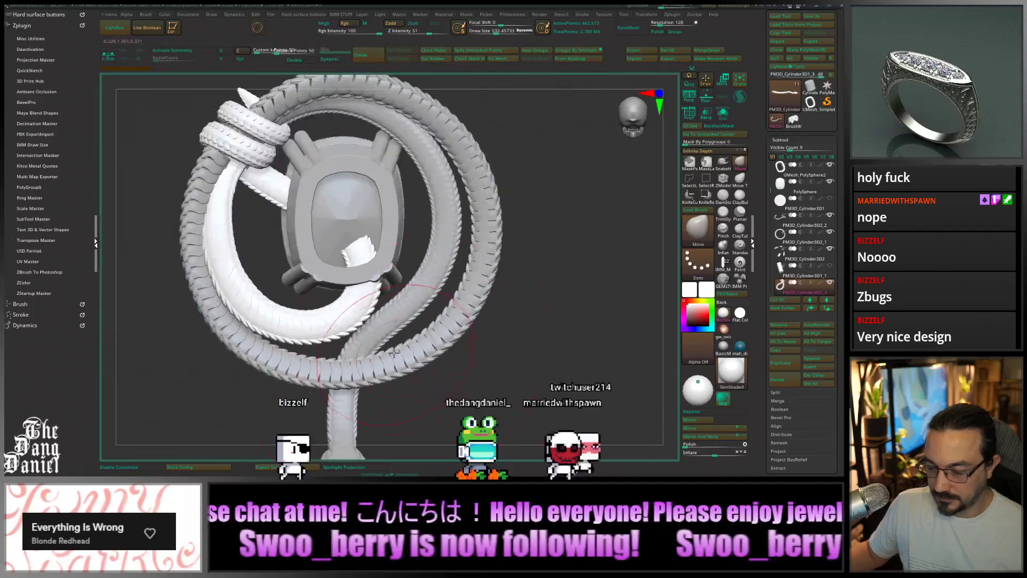
pyautogui.moveTo(295, 363); pyautogui.dragTo(359, 410)
pyautogui.moveTo(325, 380); pyautogui.dragTo(381, 236)
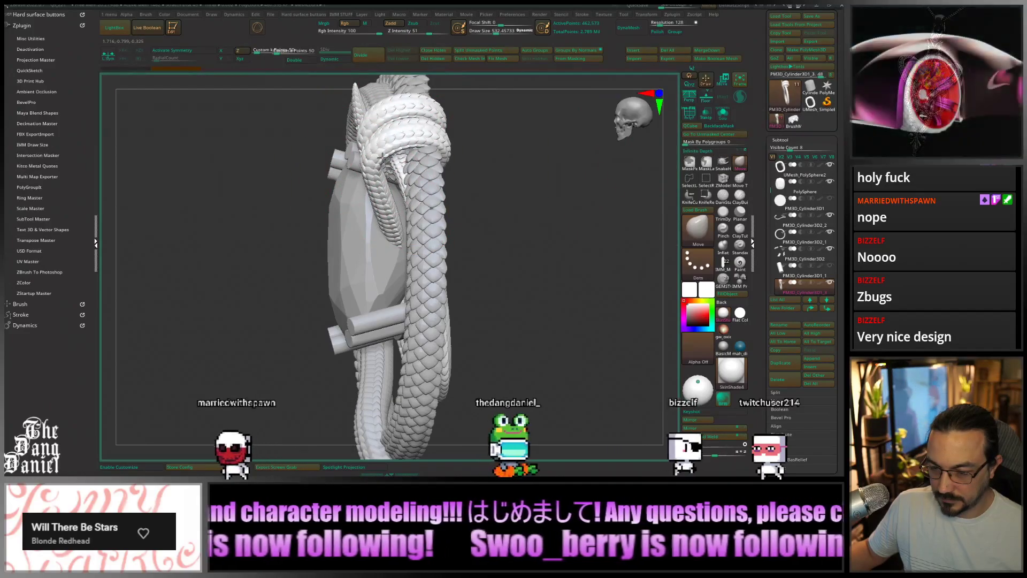
pyautogui.moveTo(327, 171)
pyautogui.mouseDown()
pyautogui.moveTo(401, 176)
pyautogui.moveTo(372, 122)
pyautogui.moveTo(474, 136)
pyautogui.moveTo(478, 145)
pyautogui.mouseUp()
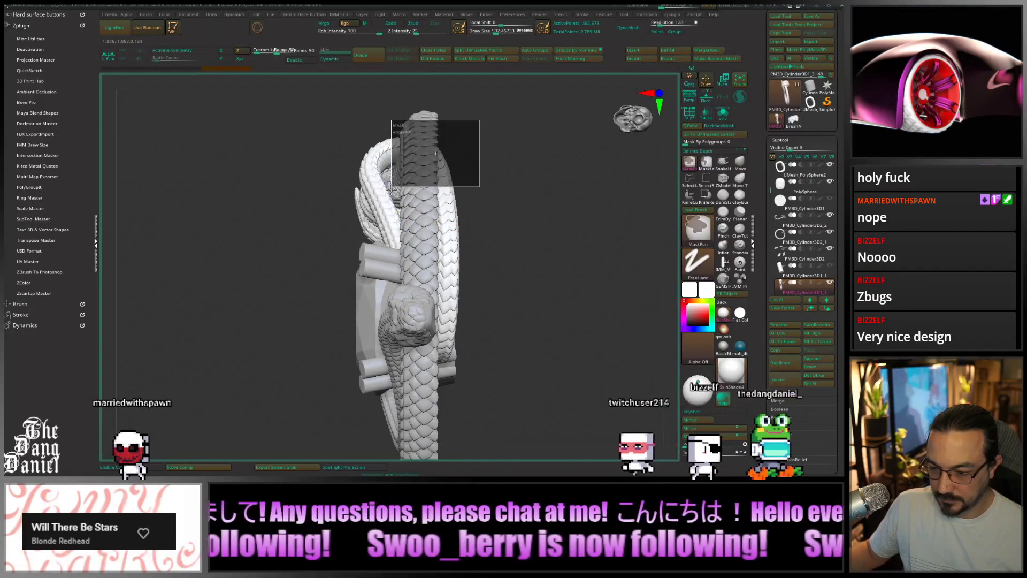
pyautogui.keyDown('ctrl'); pyautogui.moveTo(391, 189); pyautogui.dragTo(391, 191); pyautogui.keyUp('ctrl')
pyautogui.moveTo(495, 203)
pyautogui.mouseDown()
pyautogui.moveTo(466, 225)
pyautogui.moveTo(541, 313)
pyautogui.moveTo(452, 302)
pyautogui.mouseUp()
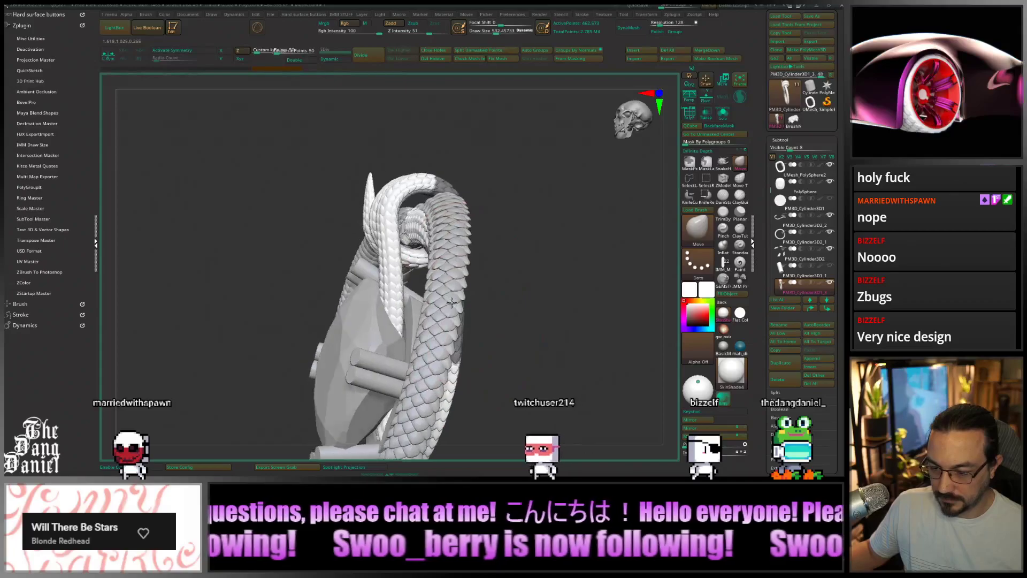
# Switch to MaskLasso, mask a freehand area on the upper coil, then clear the upper serpent's mask
pyautogui.click(693, 167)
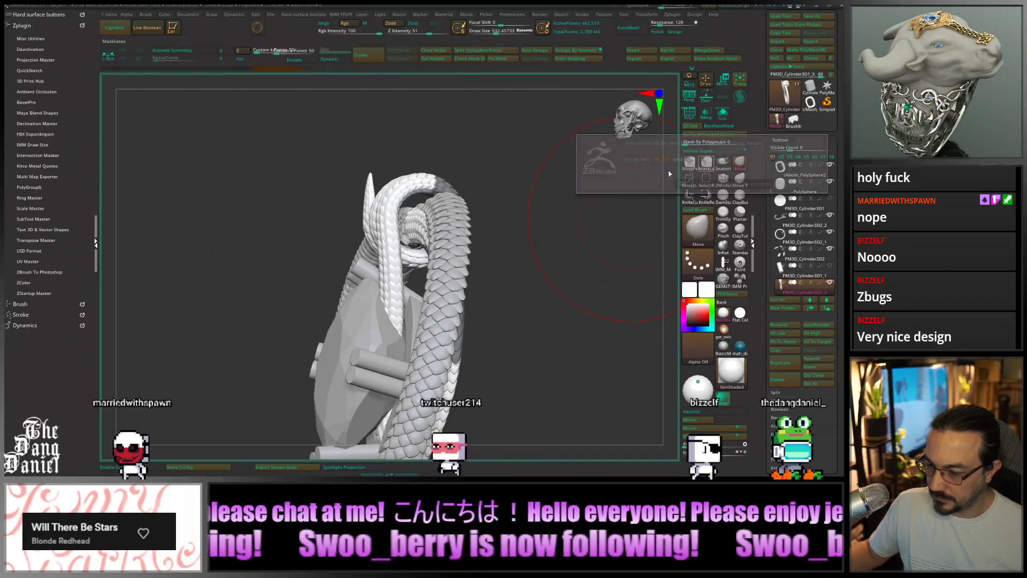
pyautogui.click(683, 183)
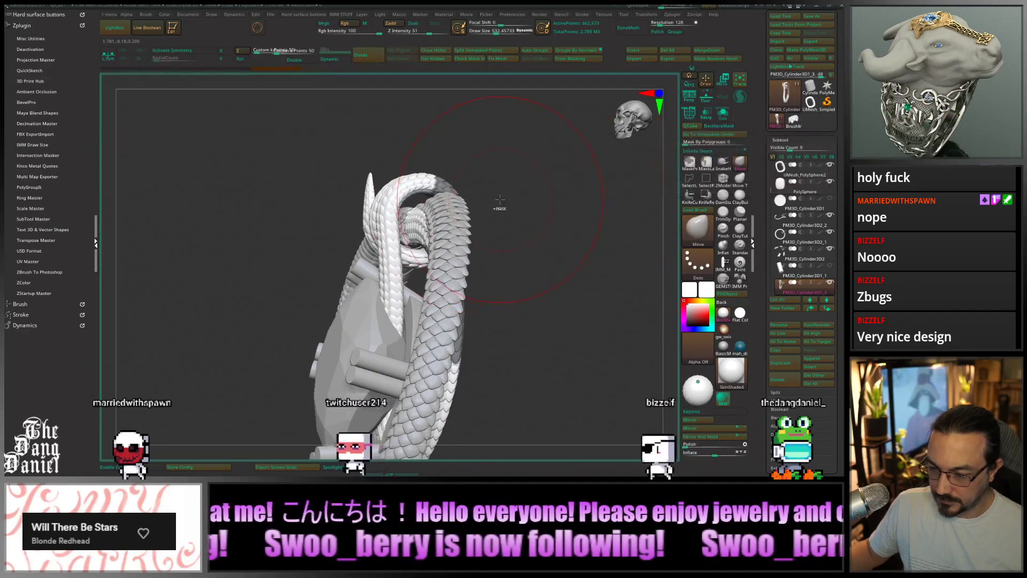
pyautogui.moveTo(449, 300)
pyautogui.keyDown('ctrl'); pyautogui.mouseDown()
pyautogui.moveTo(534, 267)
pyautogui.moveTo(503, 257)
pyautogui.mouseUp(); pyautogui.keyUp('ctrl')
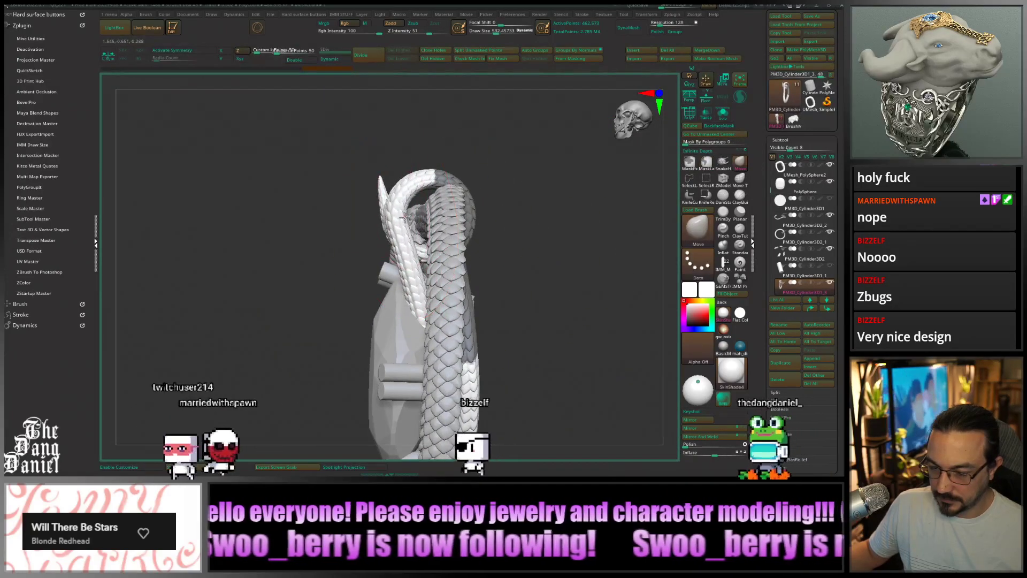
pyautogui.press('ctrl')
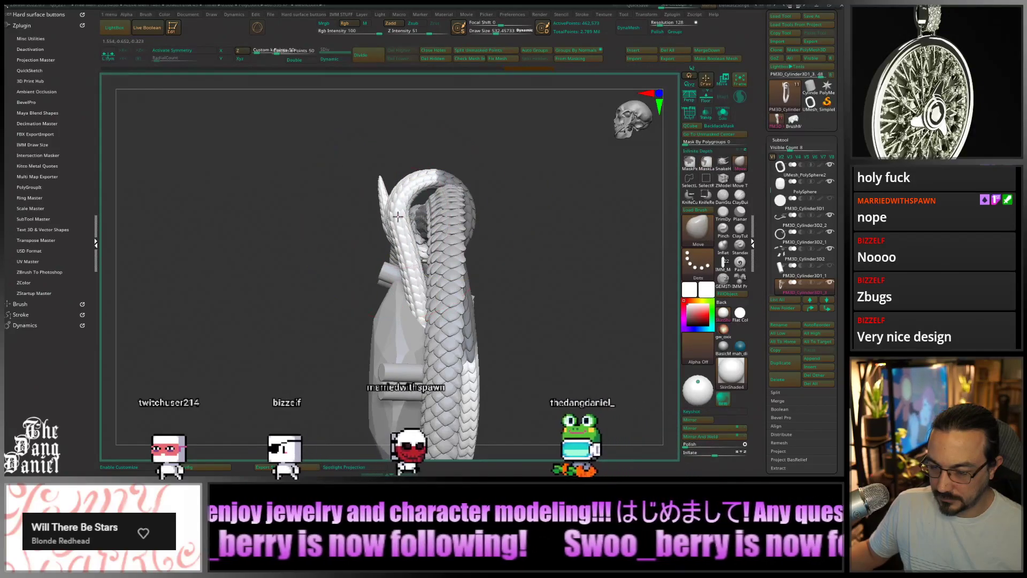
pyautogui.moveTo(379, 218); pyautogui.dragTo(415, 300, button='right')
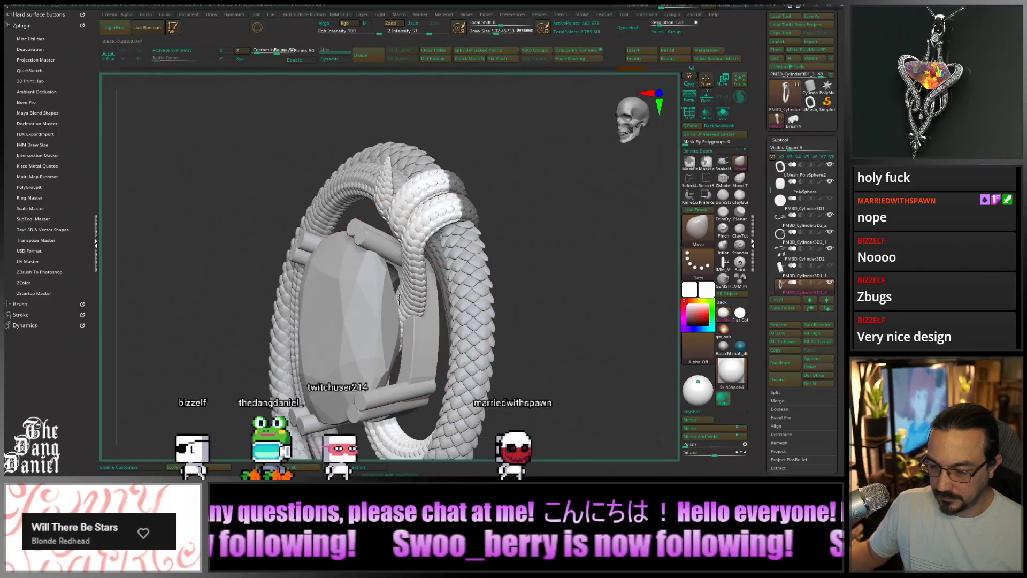
pyautogui.moveTo(401, 310); pyautogui.dragTo(401, 231, button='right')
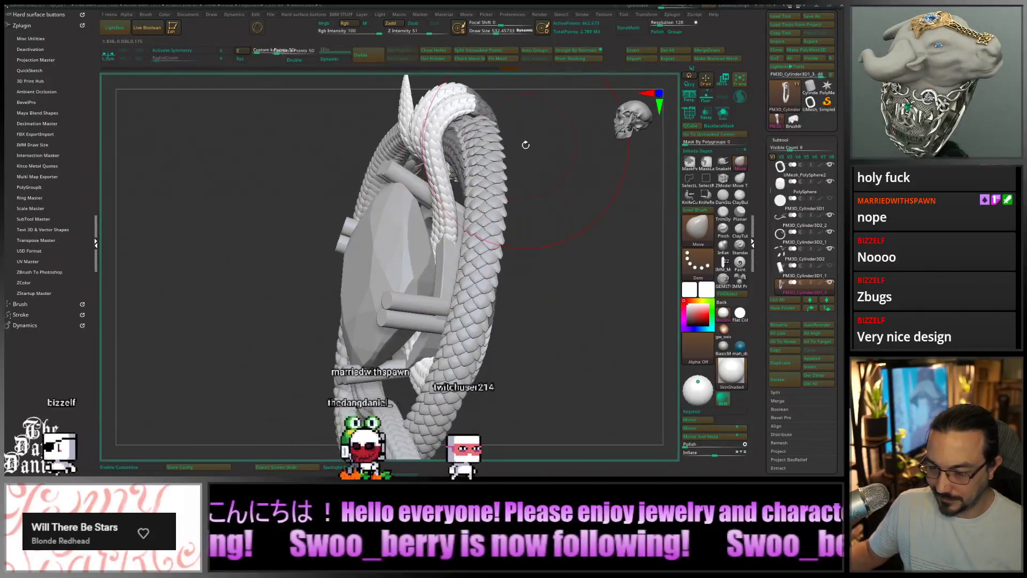
pyautogui.moveTo(554, 164); pyautogui.dragTo(542, 145, button='right')
pyautogui.keyDown('ctrl'); pyautogui.click(534, 121); pyautogui.keyUp('ctrl')
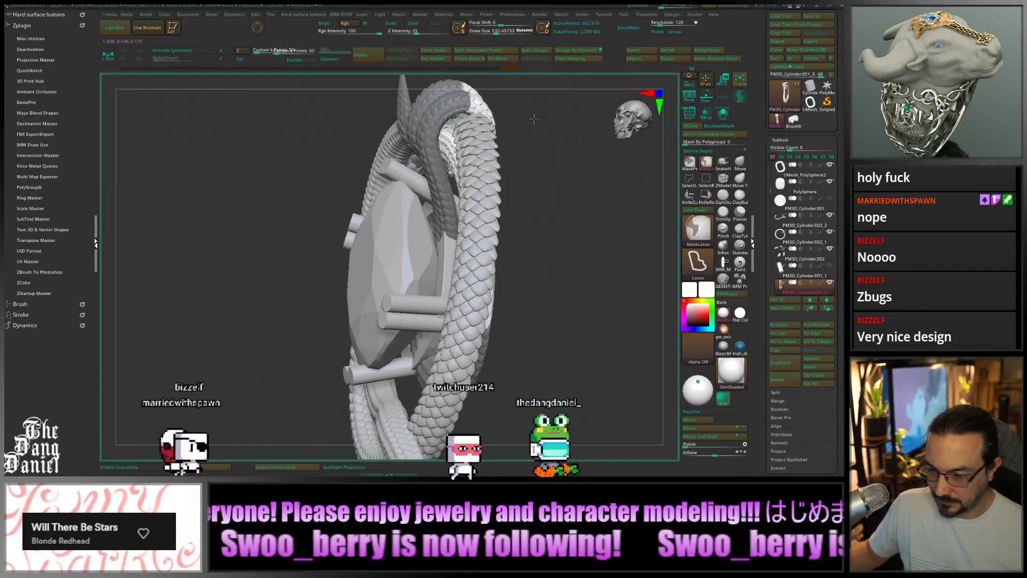
pyautogui.keyDown('ctrl'); pyautogui.moveTo(534, 121); pyautogui.dragTo(580, 161); pyautogui.keyUp('ctrl')
pyautogui.moveTo(579, 160)
pyautogui.mouseDown(button='right')
pyautogui.moveTo(552, 167)
pyautogui.moveTo(531, 225)
pyautogui.moveTo(528, 214)
pyautogui.moveTo(477, 207)
pyautogui.moveTo(467, 230)
pyautogui.moveTo(524, 304)
pyautogui.moveTo(551, 303)
pyautogui.mouseUp(button='right')
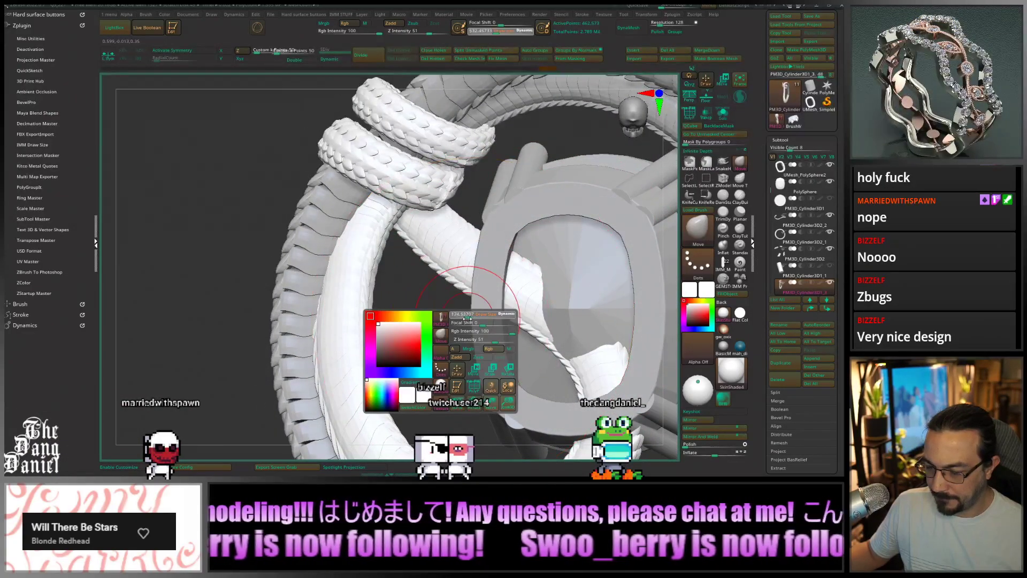
# Choose SelectLasso, lasso the area inside the gem setting, and turn on Transp
pyautogui.click(693, 178)
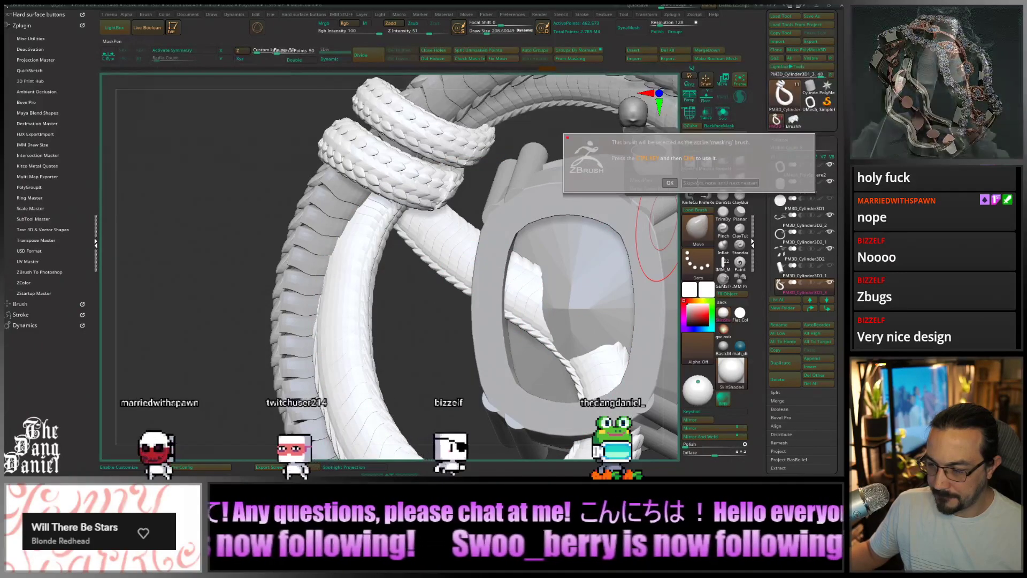
pyautogui.moveTo(484, 290)
pyautogui.mouseDown(button='right')
pyautogui.moveTo(390, 283)
pyautogui.moveTo(452, 298)
pyautogui.moveTo(359, 299)
pyautogui.mouseUp(button='right')
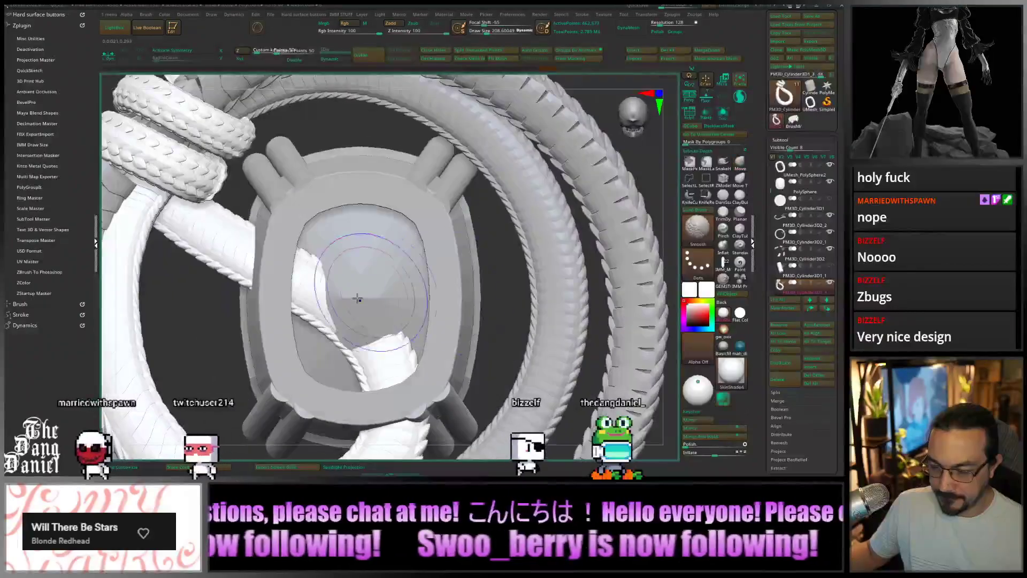
pyautogui.moveTo(323, 297)
pyautogui.keyDown('ctrl'); pyautogui.mouseDown()
pyautogui.moveTo(312, 279)
pyautogui.moveTo(225, 242)
pyautogui.moveTo(181, 208)
pyautogui.mouseUp(); pyautogui.keyUp('ctrl')
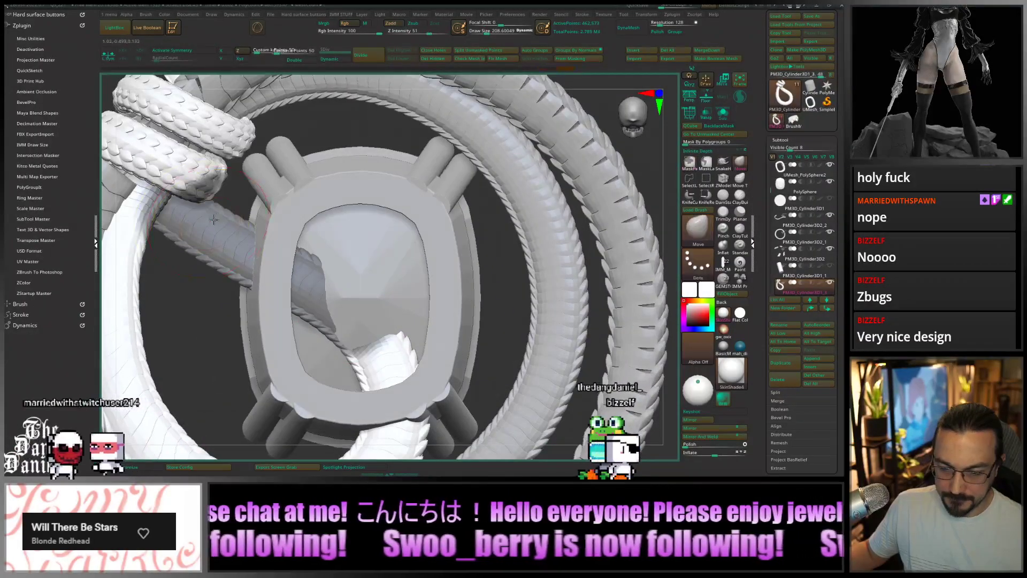
pyautogui.moveTo(181, 208)
pyautogui.mouseDown(button='right')
pyautogui.moveTo(267, 191)
pyautogui.moveTo(456, 319)
pyautogui.moveTo(539, 314)
pyautogui.moveTo(582, 245)
pyautogui.moveTo(551, 218)
pyautogui.moveTo(593, 241)
pyautogui.moveTo(559, 252)
pyautogui.moveTo(540, 184)
pyautogui.moveTo(468, 221)
pyautogui.moveTo(484, 232)
pyautogui.moveTo(542, 171)
pyautogui.moveTo(545, 219)
pyautogui.mouseUp(button='right')
pyautogui.click(706, 113)
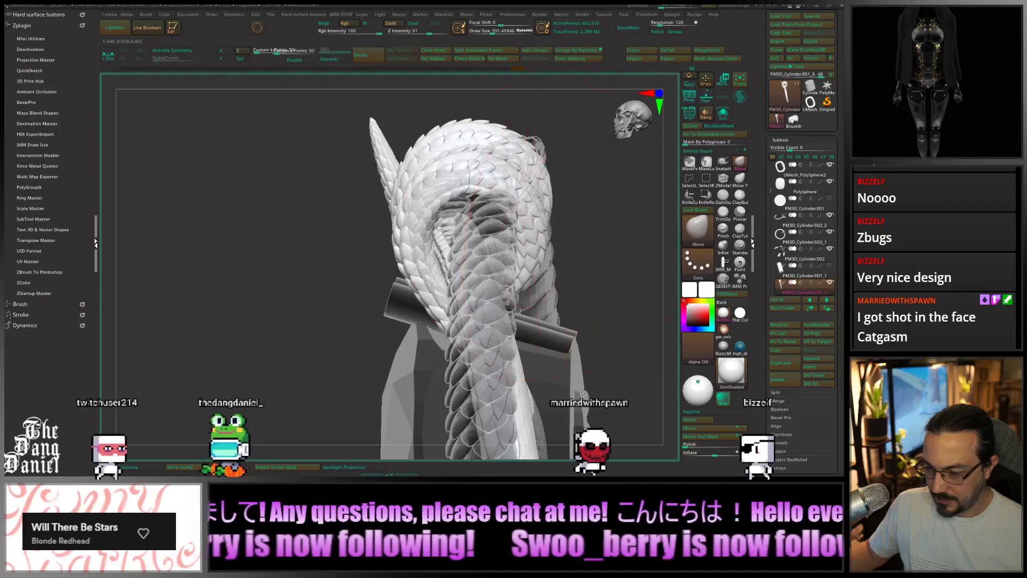
# Mask the wrapped coils near the tip and shrink the brush size to about 329
pyautogui.moveTo(537, 235); pyautogui.dragTo(390, 328, button='right')
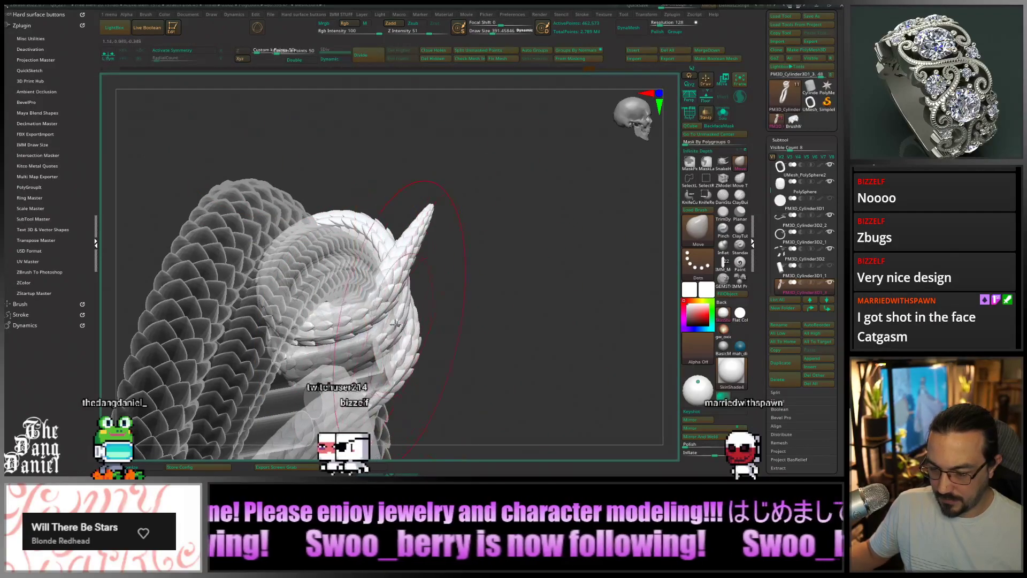
pyautogui.moveTo(396, 324); pyautogui.dragTo(325, 182, button='right')
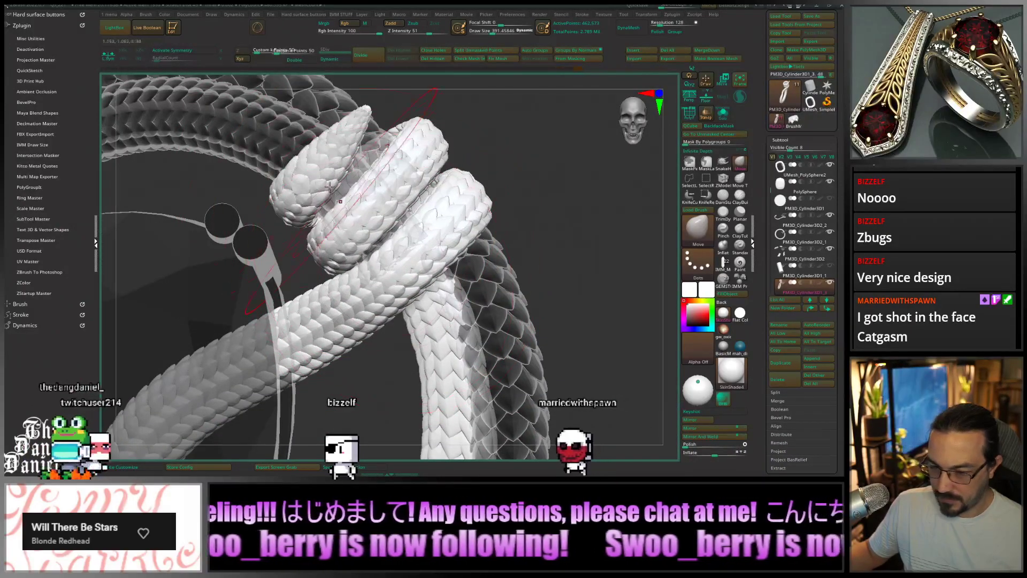
pyautogui.keyDown('alt'); pyautogui.moveTo(497, 170); pyautogui.dragTo(548, 193, button='right'); pyautogui.keyUp('alt')
pyautogui.keyDown('ctrl'); pyautogui.moveTo(571, 166); pyautogui.dragTo(454, 124); pyautogui.keyUp('ctrl')
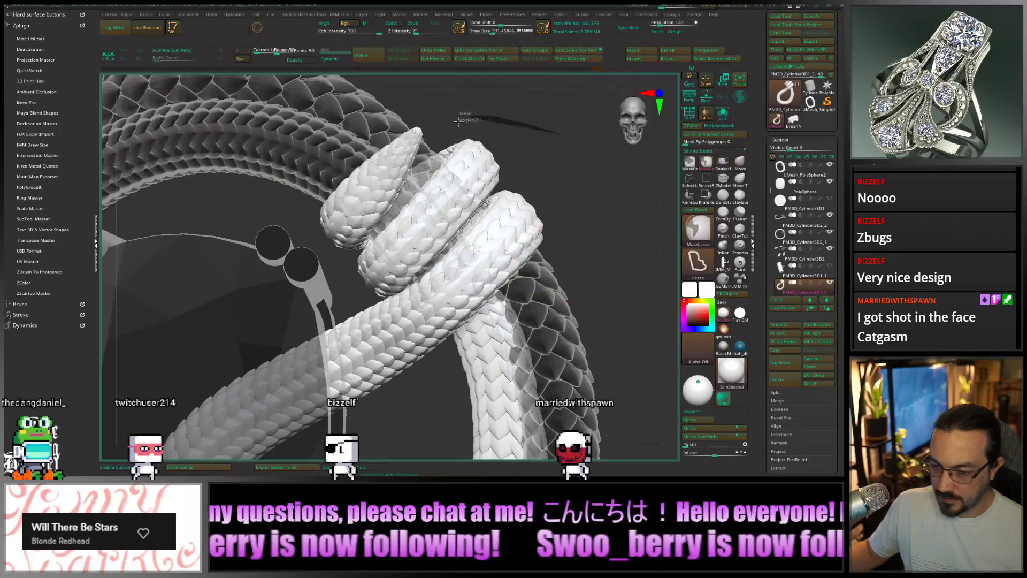
pyautogui.keyDown('ctrl'); pyautogui.moveTo(358, 306); pyautogui.dragTo(354, 300); pyautogui.keyUp('ctrl')
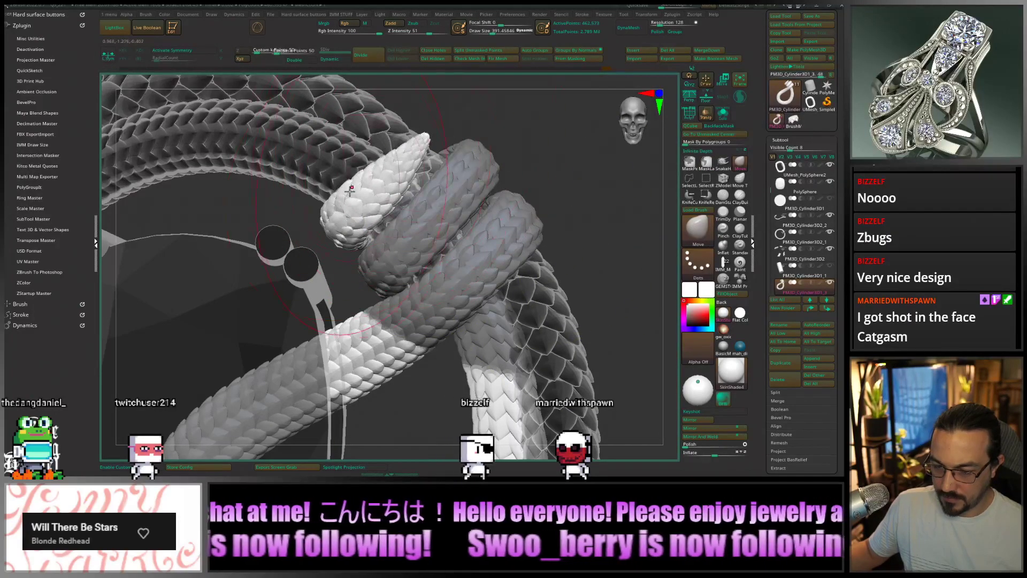
pyautogui.moveTo(367, 197)
pyautogui.mouseDown(button='right')
pyautogui.moveTo(407, 267)
pyautogui.moveTo(455, 244)
pyautogui.mouseUp(button='right')
pyautogui.moveTo(545, 290)
pyautogui.mouseDown(button='right')
pyautogui.moveTo(423, 222)
pyautogui.moveTo(424, 202)
pyautogui.moveTo(442, 195)
pyautogui.moveTo(472, 213)
pyautogui.mouseUp(button='right')
pyautogui.press('space')
pyautogui.moveTo(505, 166); pyautogui.dragTo(460, 151)
pyautogui.moveTo(492, 155)
pyautogui.mouseDown(button='right')
pyautogui.moveTo(464, 152)
pyautogui.moveTo(456, 221)
pyautogui.mouseUp(button='right')
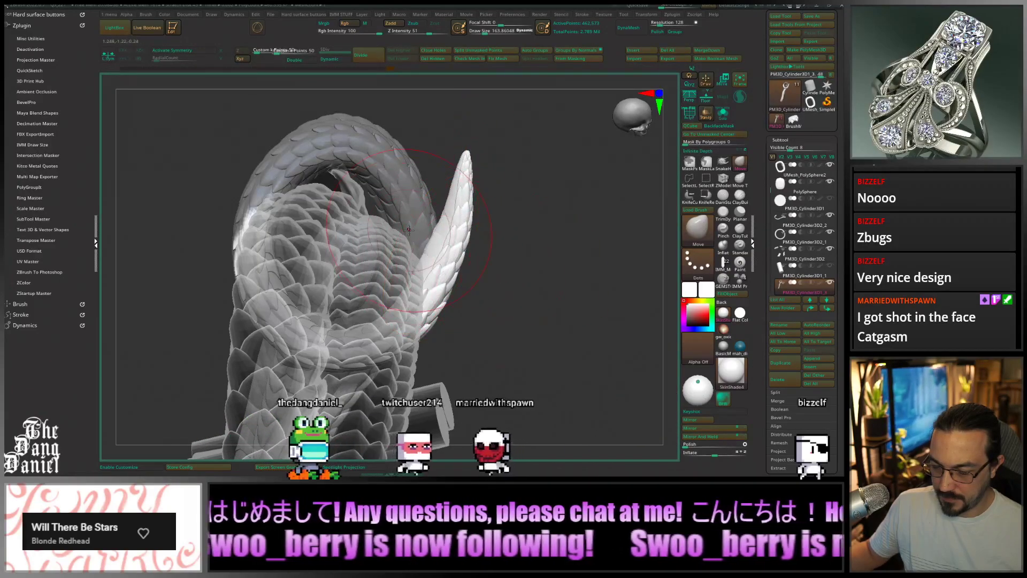
# Lasso-mask the inner coil and switch to Transpose (W) on the unmasked end
pyautogui.moveTo(409, 230)
pyautogui.mouseDown(button='right')
pyautogui.moveTo(423, 221)
pyautogui.moveTo(372, 170)
pyautogui.mouseUp(button='right')
pyautogui.keyDown('ctrl'); pyautogui.moveTo(381, 163); pyautogui.dragTo(309, 328); pyautogui.keyUp('ctrl')
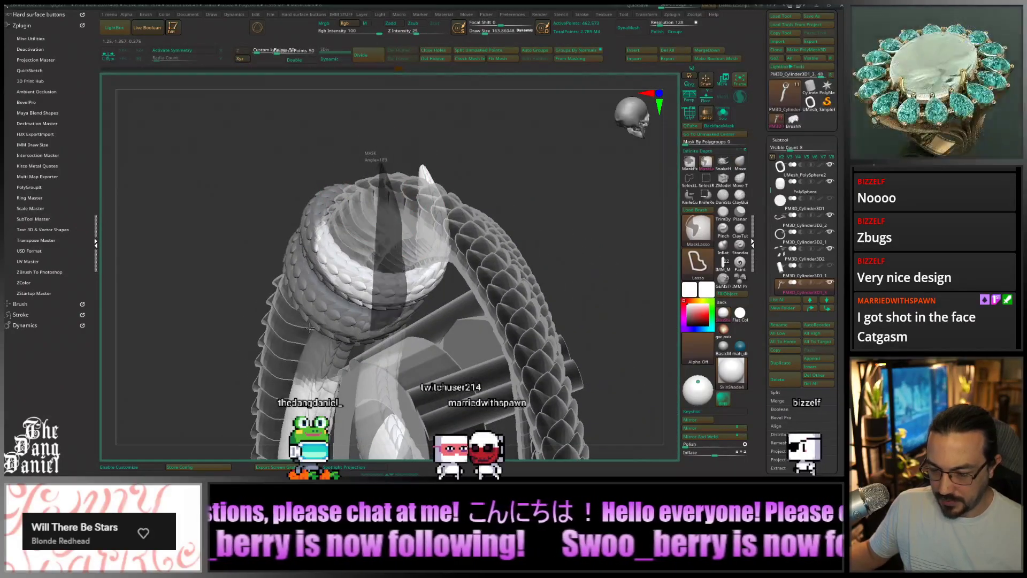
pyautogui.moveTo(451, 259); pyautogui.dragTo(602, 312, button='right')
pyautogui.press('ctrl')
pyautogui.moveTo(602, 312)
pyautogui.keyDown('ctrl'); pyautogui.mouseDown()
pyautogui.moveTo(434, 208)
pyautogui.moveTo(293, 280)
pyautogui.moveTo(520, 367)
pyautogui.mouseUp(); pyautogui.keyUp('ctrl')
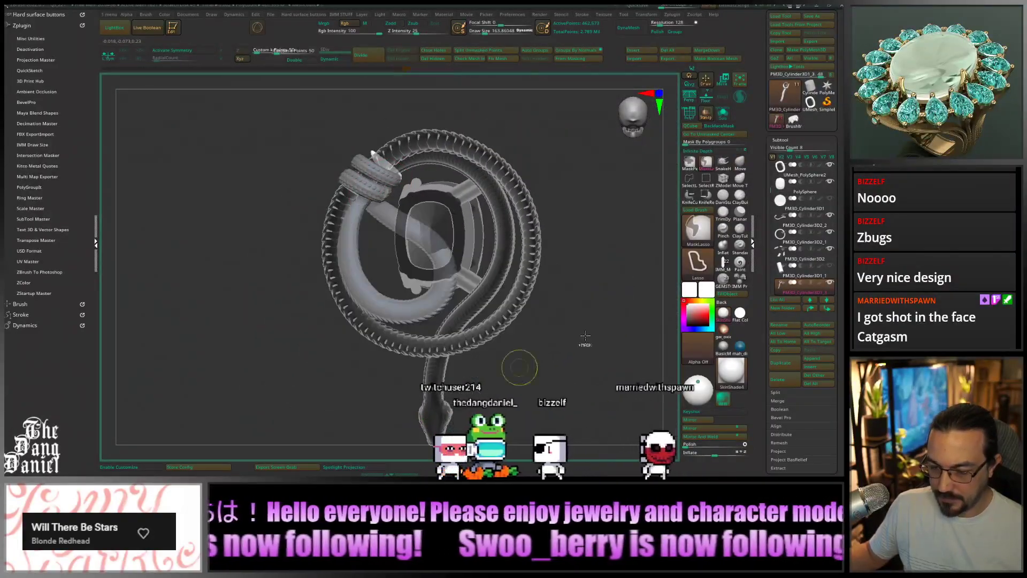
pyautogui.moveTo(520, 366)
pyautogui.mouseDown(button='right')
pyautogui.moveTo(436, 308)
pyautogui.moveTo(487, 259)
pyautogui.moveTo(417, 159)
pyautogui.moveTo(471, 159)
pyautogui.moveTo(450, 197)
pyautogui.mouseUp(button='right')
pyautogui.press('w')
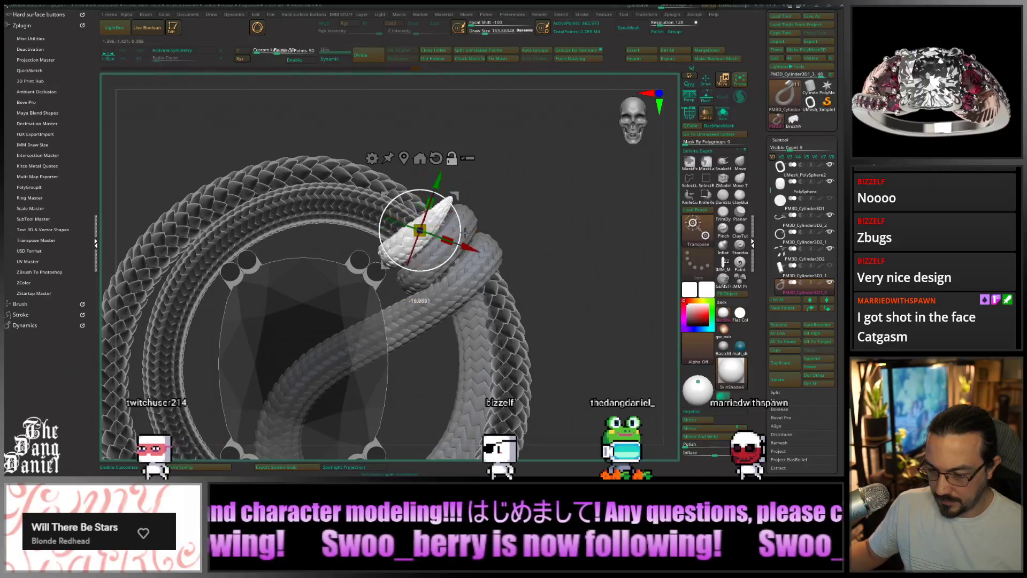
# Apply the Bend Curve deformer to the snake's unmasked end from the Transform Type menu
pyautogui.moveTo(465, 242); pyautogui.dragTo(503, 283, button='right')
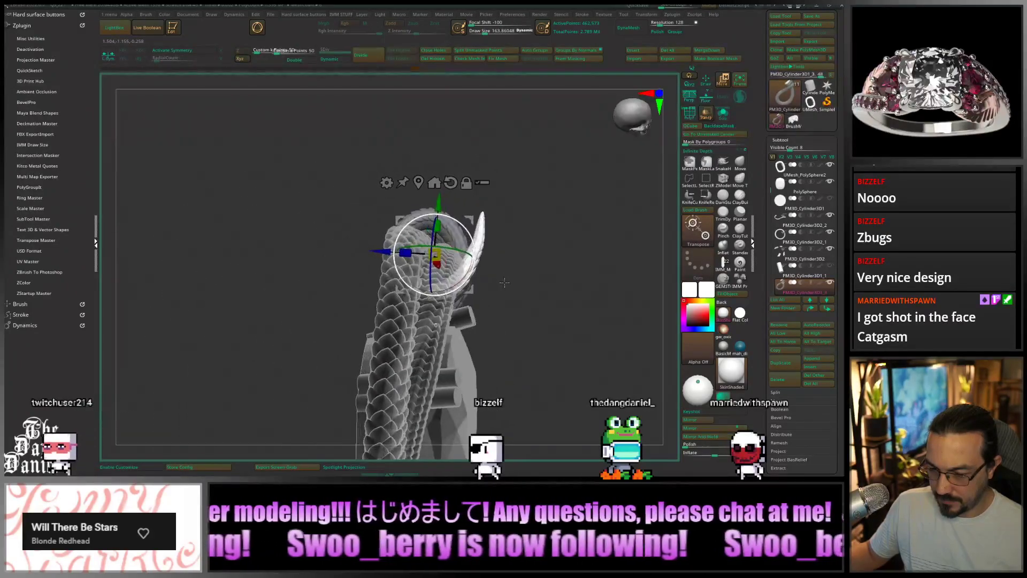
pyautogui.keyDown('alt'); pyautogui.moveTo(382, 252); pyautogui.dragTo(423, 262); pyautogui.keyUp('alt')
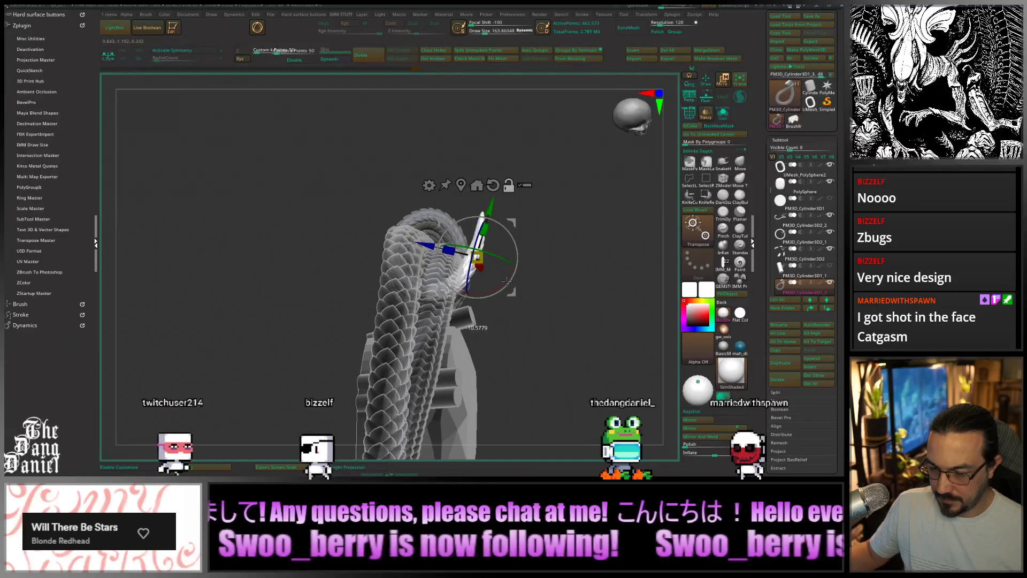
pyautogui.moveTo(511, 282); pyautogui.dragTo(471, 251, button='right')
pyautogui.click(429, 186)
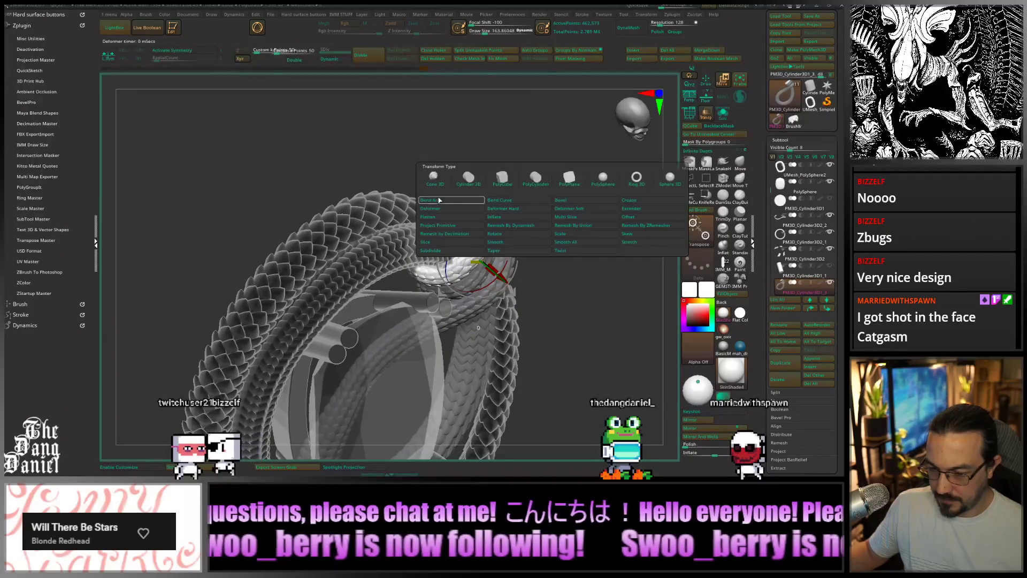
pyautogui.click(492, 201)
# Drag the upper control point to curl the snake's end over the neighbouring coil, then accept
pyautogui.moveTo(493, 202); pyautogui.dragTo(476, 183, button='right')
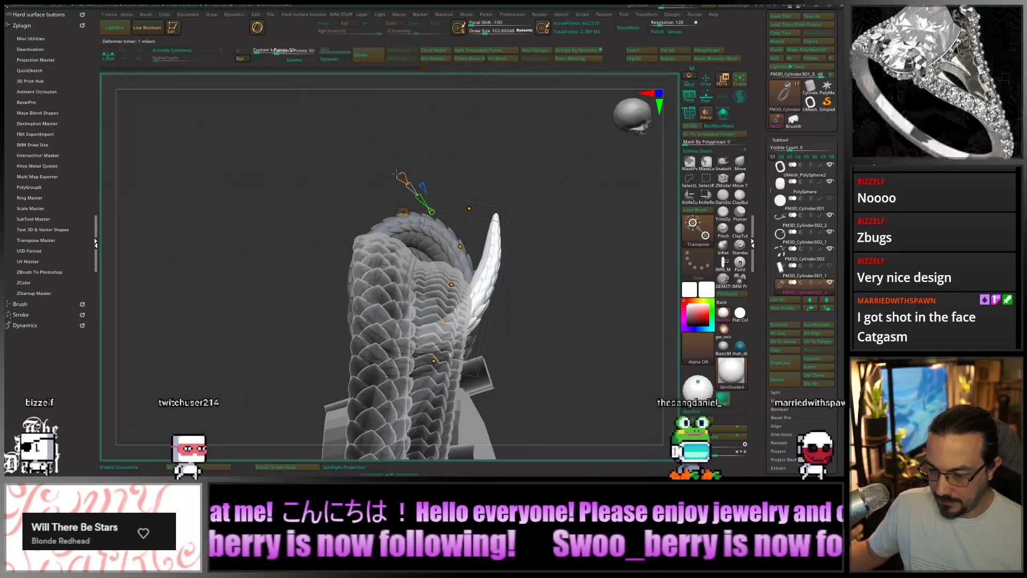
pyautogui.moveTo(471, 187); pyautogui.dragTo(472, 218, button='right')
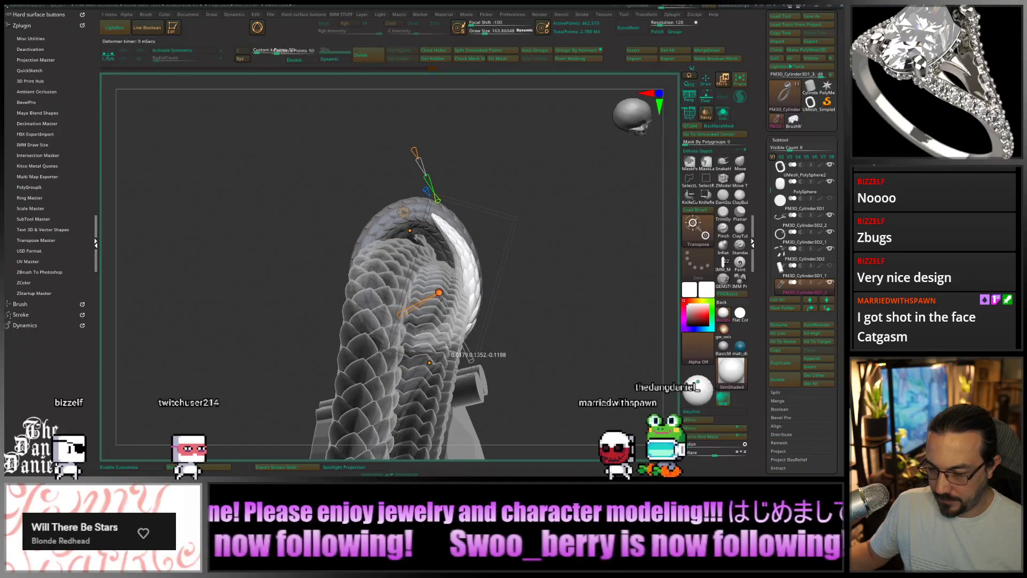
pyautogui.moveTo(440, 294); pyautogui.dragTo(503, 237, button='right')
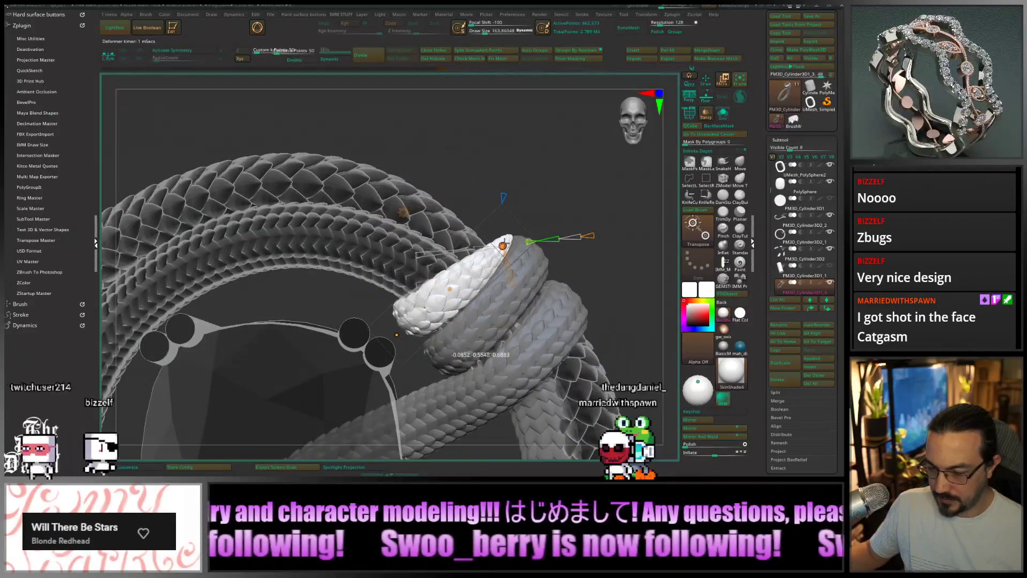
pyautogui.moveTo(517, 284); pyautogui.dragTo(452, 298, button='right')
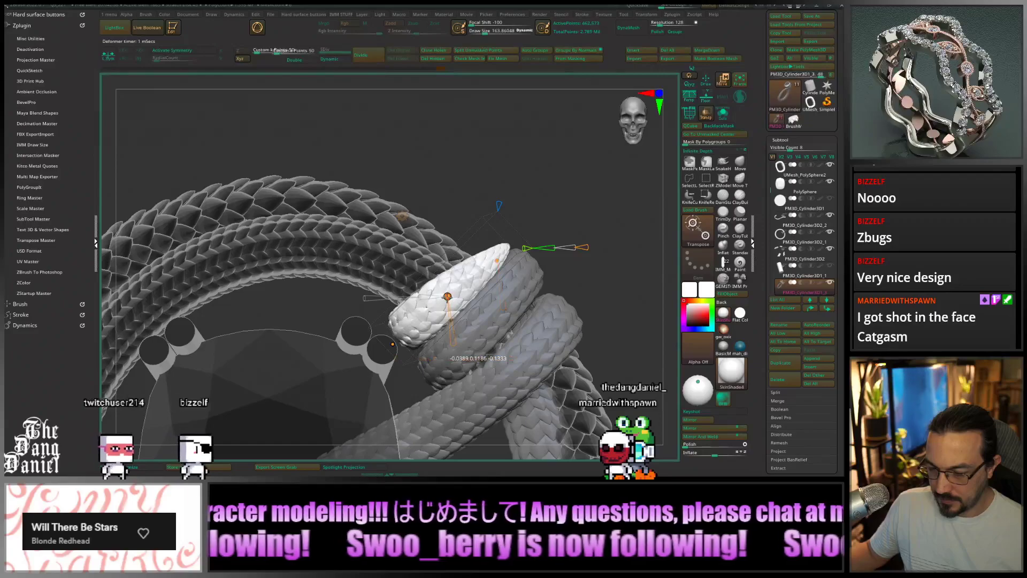
pyautogui.moveTo(406, 339); pyautogui.dragTo(567, 333, button='right')
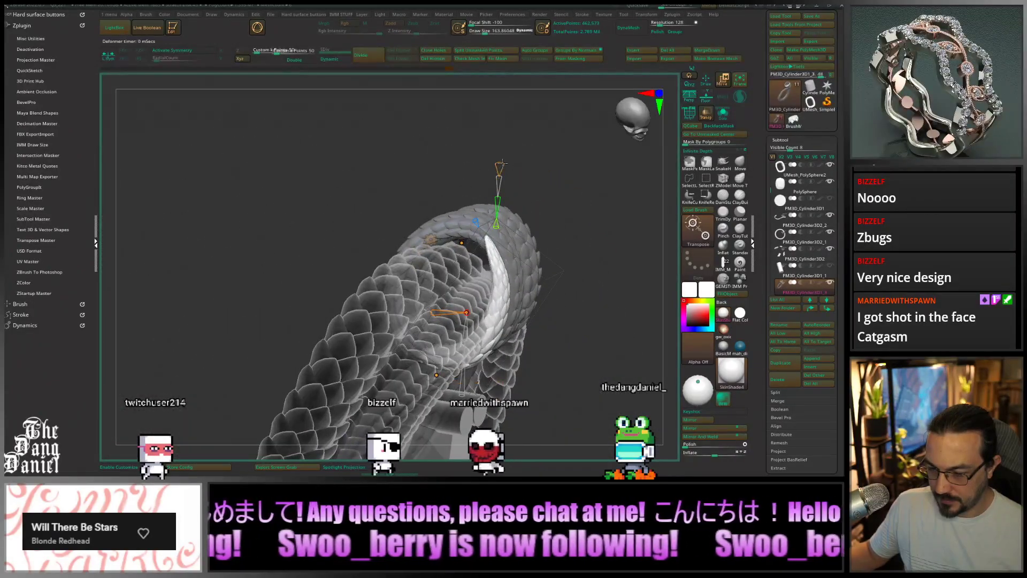
pyautogui.moveTo(461, 243); pyautogui.dragTo(456, 250)
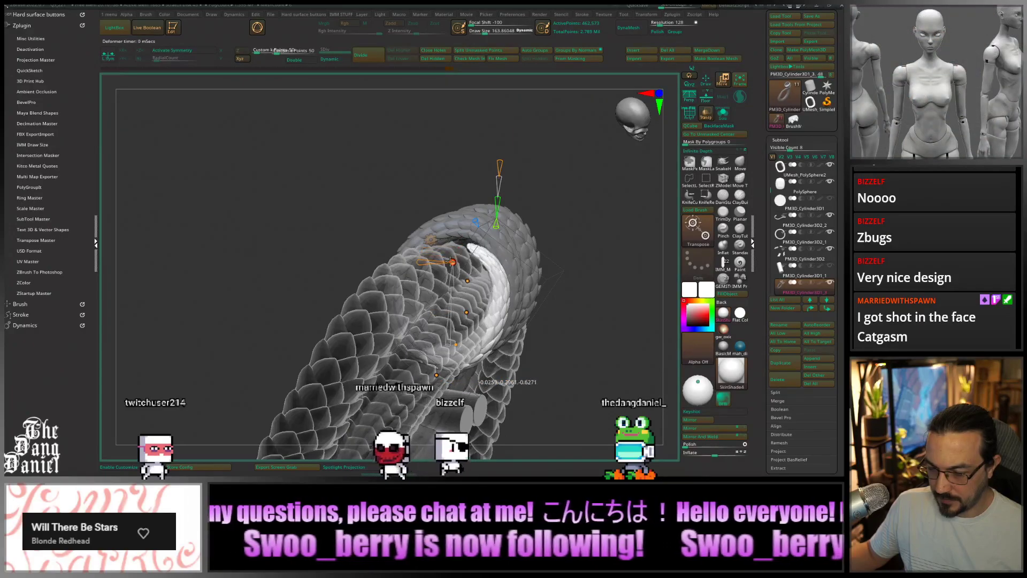
pyautogui.moveTo(452, 264); pyautogui.dragTo(522, 309, button='right')
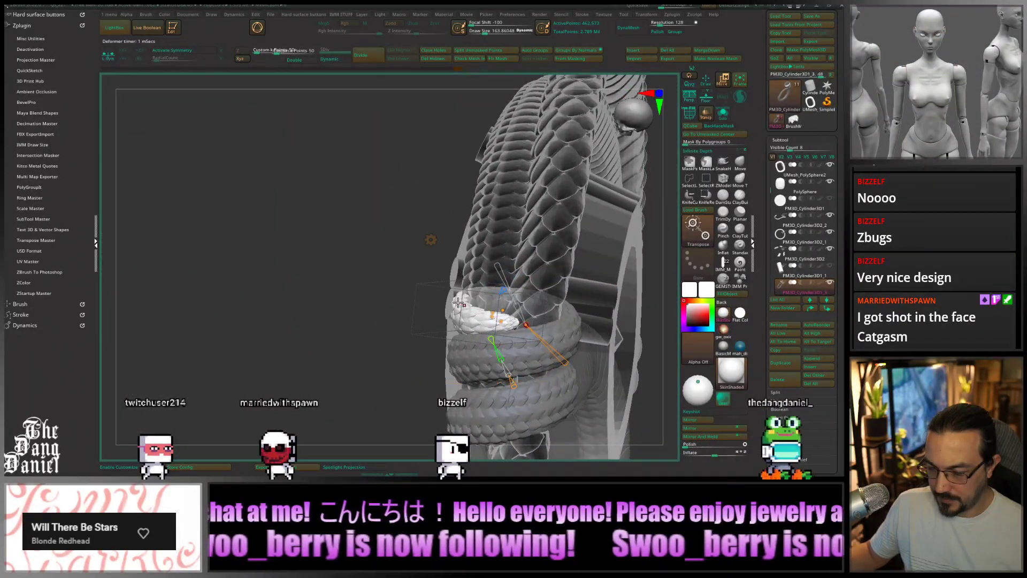
pyautogui.moveTo(458, 303); pyautogui.dragTo(428, 201, button='right')
pyautogui.click(421, 196)
# Accept the bend deformation and frame the whole coiled scaly snake in view
pyautogui.click(539, 198)
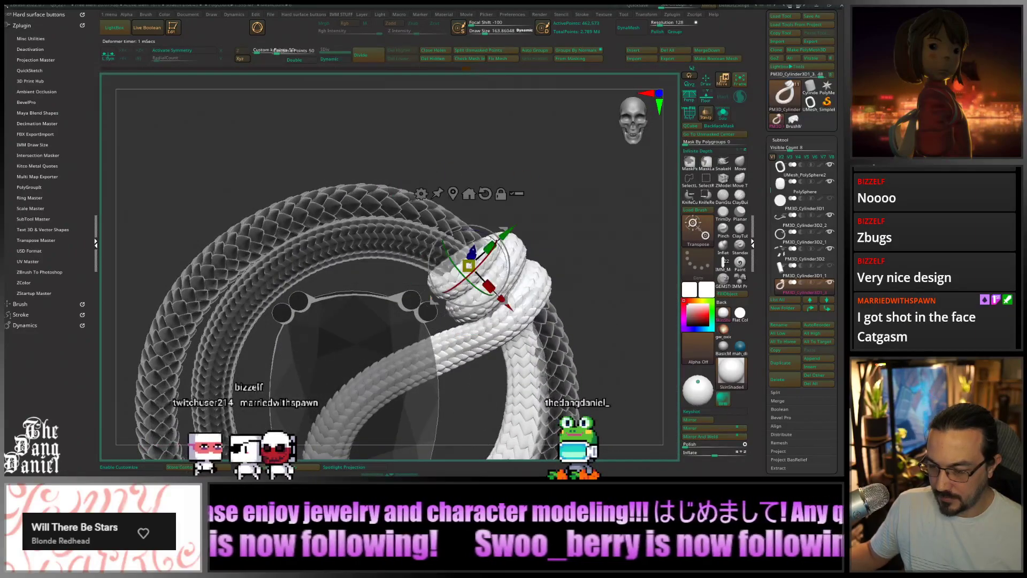
pyautogui.keyDown('alt'); pyautogui.moveTo(401, 384); pyautogui.dragTo(404, 275, button='right'); pyautogui.keyUp('alt')
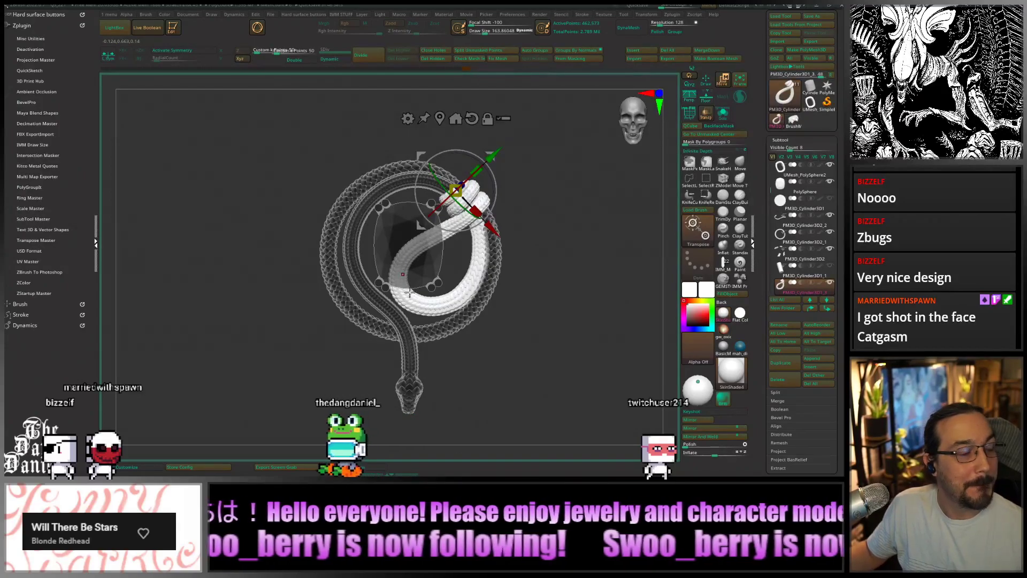
pyautogui.keyDown('ctrl'); pyautogui.moveTo(445, 338); pyautogui.dragTo(391, 274, button='right'); pyautogui.keyUp('ctrl')
pyautogui.keyDown('alt'); pyautogui.moveTo(438, 337); pyautogui.dragTo(415, 318, button='right'); pyautogui.keyUp('alt')
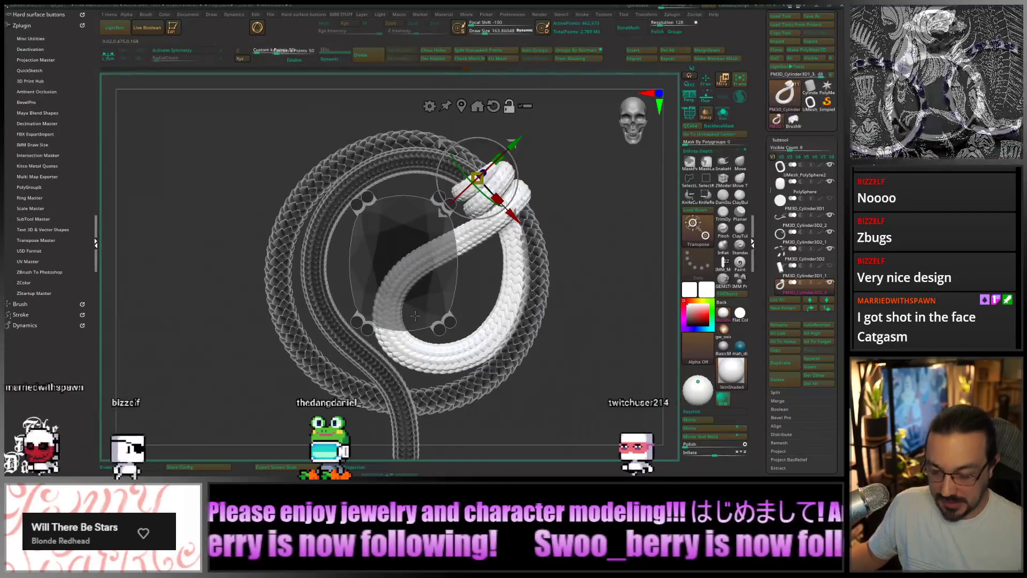
pyautogui.moveTo(472, 348)
pyautogui.keyDown('alt'); pyautogui.mouseDown(button='right')
pyautogui.moveTo(476, 306)
pyautogui.moveTo(465, 353)
pyautogui.mouseUp(button='right'); pyautogui.keyUp('alt')
pyautogui.keyDown('ctrl'); pyautogui.moveTo(289, 259); pyautogui.dragTo(421, 274, button='right'); pyautogui.keyUp('ctrl')
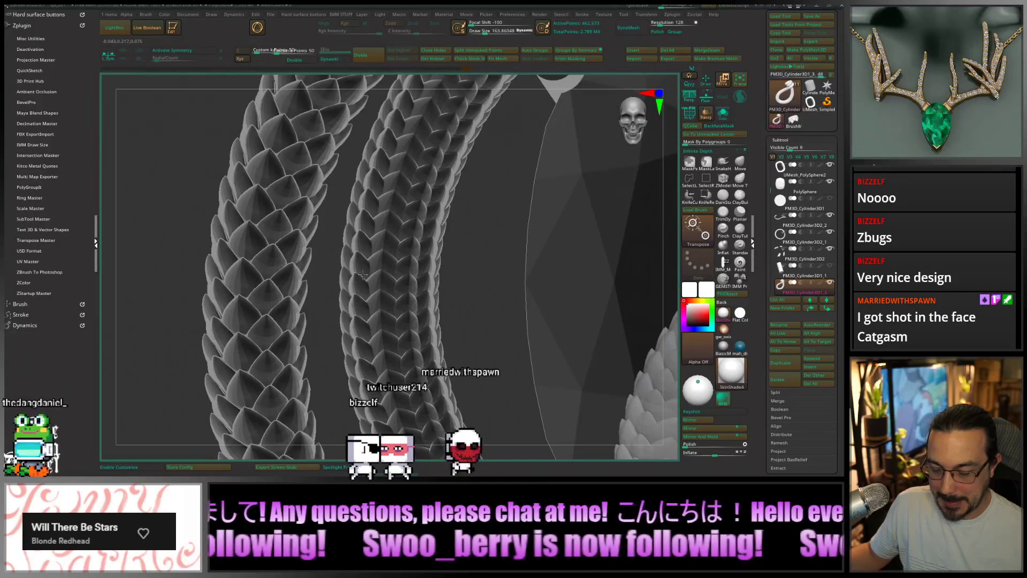
pyautogui.keyDown('ctrl'); pyautogui.moveTo(362, 275); pyautogui.dragTo(331, 198, button='right'); pyautogui.keyUp('ctrl')
pyautogui.keyDown('alt'); pyautogui.moveTo(487, 298); pyautogui.dragTo(404, 278, button='right'); pyautogui.keyUp('alt')
pyautogui.keyDown('alt'); pyautogui.moveTo(415, 328); pyautogui.dragTo(342, 281, button='right'); pyautogui.keyUp('alt')
# Turn off Transp so parts show solid, and make PM3D_Cylinder3D2_2 the active part
pyautogui.click(706, 113)
pyautogui.keyDown('alt'); pyautogui.moveTo(342, 303); pyautogui.dragTo(378, 300, button='right'); pyautogui.keyUp('alt')
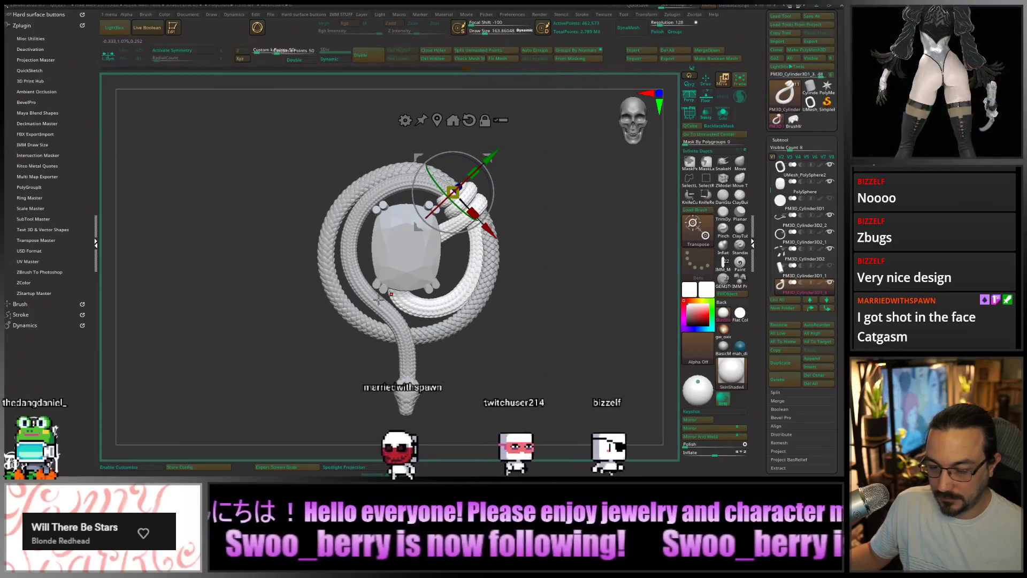
pyautogui.keyDown('alt'); pyautogui.moveTo(378, 299); pyautogui.dragTo(424, 310, button='right'); pyautogui.keyUp('alt')
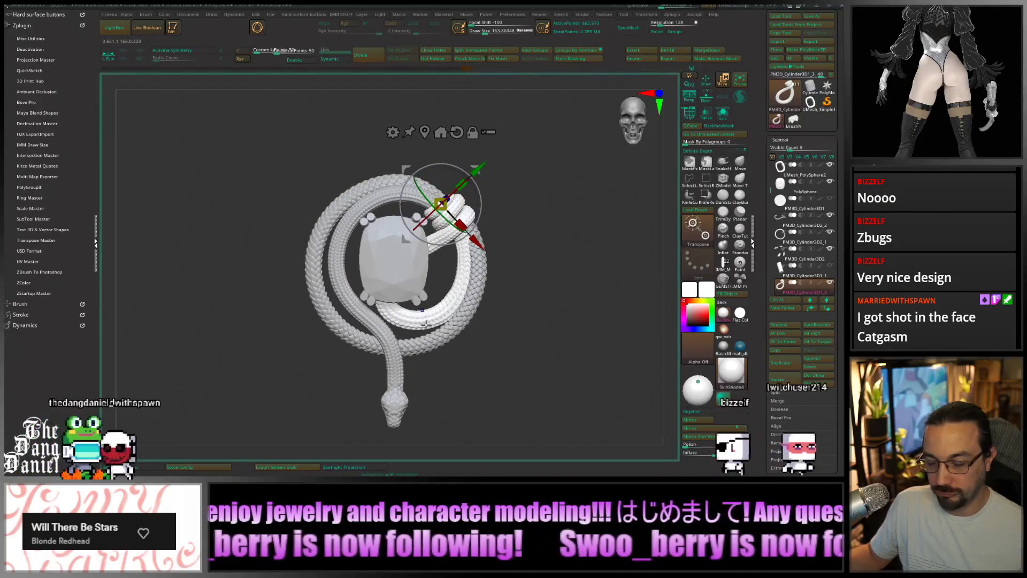
pyautogui.keyDown('alt'); pyautogui.moveTo(391, 421); pyautogui.dragTo(436, 289, button='right'); pyautogui.keyUp('alt')
pyautogui.keyDown('alt'); pyautogui.click(436, 288); pyautogui.keyUp('alt')
pyautogui.keyDown('alt'); pyautogui.moveTo(482, 362); pyautogui.dragTo(461, 300, button='right'); pyautogui.keyUp('alt')
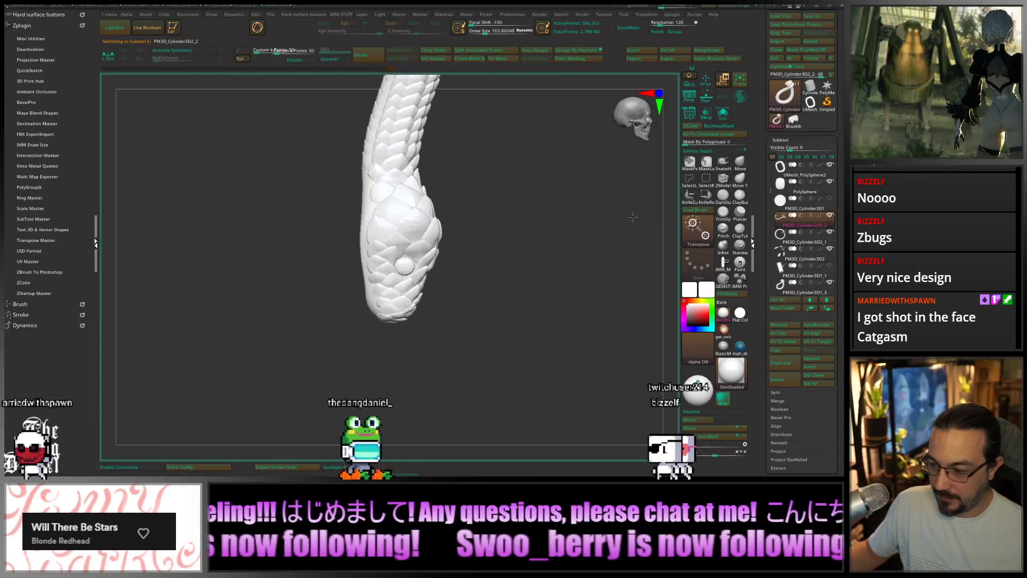
pyautogui.click(740, 163)
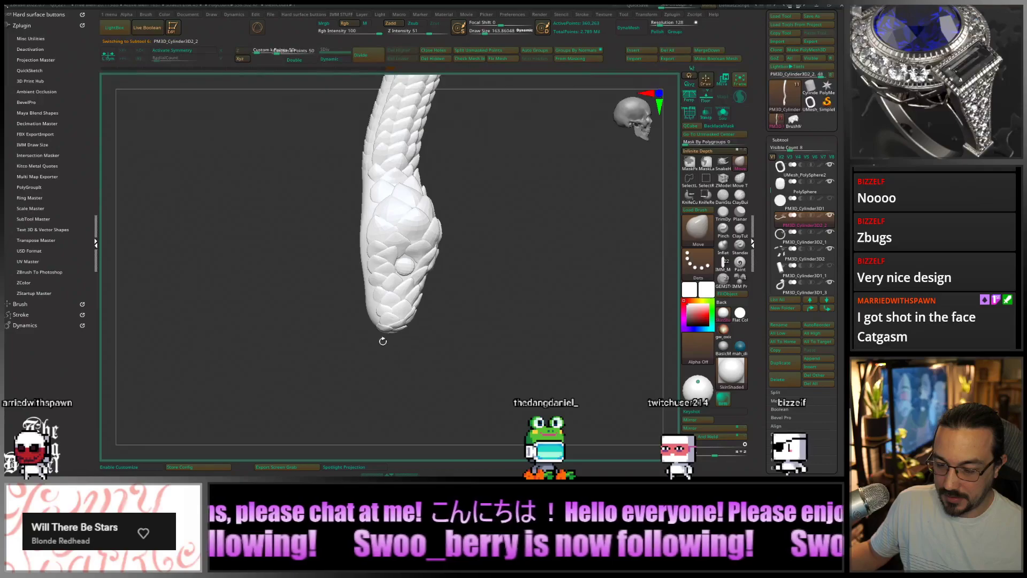
pyautogui.moveTo(421, 320); pyautogui.dragTo(409, 311, button='right')
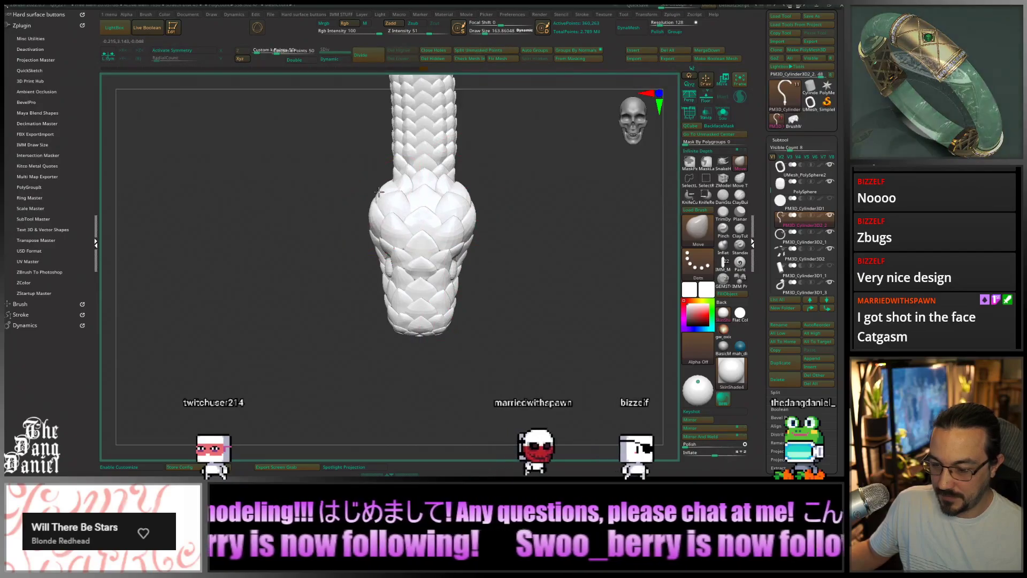
pyautogui.moveTo(404, 195)
pyautogui.keyDown('ctrl'); pyautogui.mouseDown(button='right')
pyautogui.moveTo(509, 227)
pyautogui.moveTo(416, 324)
pyautogui.moveTo(401, 318)
pyautogui.mouseUp(button='right'); pyautogui.keyUp('ctrl')
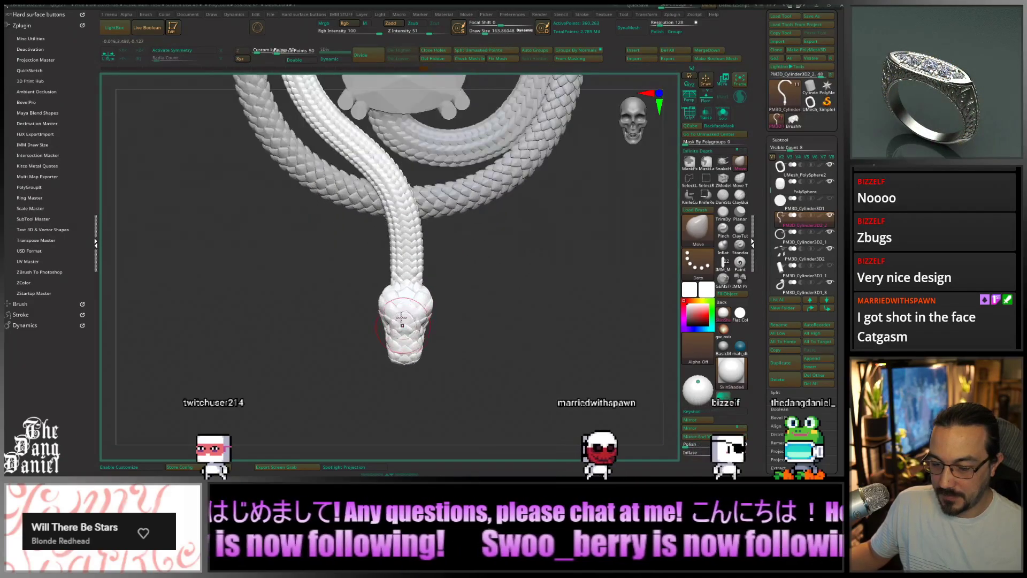
pyautogui.keyDown('alt'); pyautogui.moveTo(401, 356); pyautogui.dragTo(406, 373); pyautogui.keyUp('alt')
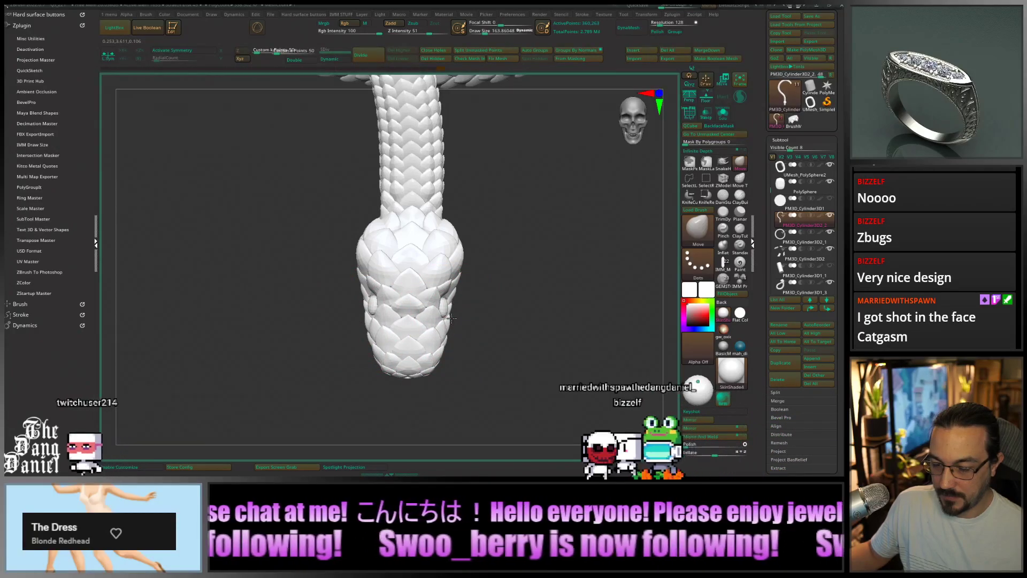
pyautogui.moveTo(458, 344)
pyautogui.keyDown('alt'); pyautogui.mouseDown()
pyautogui.moveTo(420, 298)
pyautogui.moveTo(436, 312)
pyautogui.moveTo(422, 327)
pyautogui.moveTo(408, 296)
pyautogui.moveTo(403, 303)
pyautogui.mouseUp(); pyautogui.keyUp('alt')
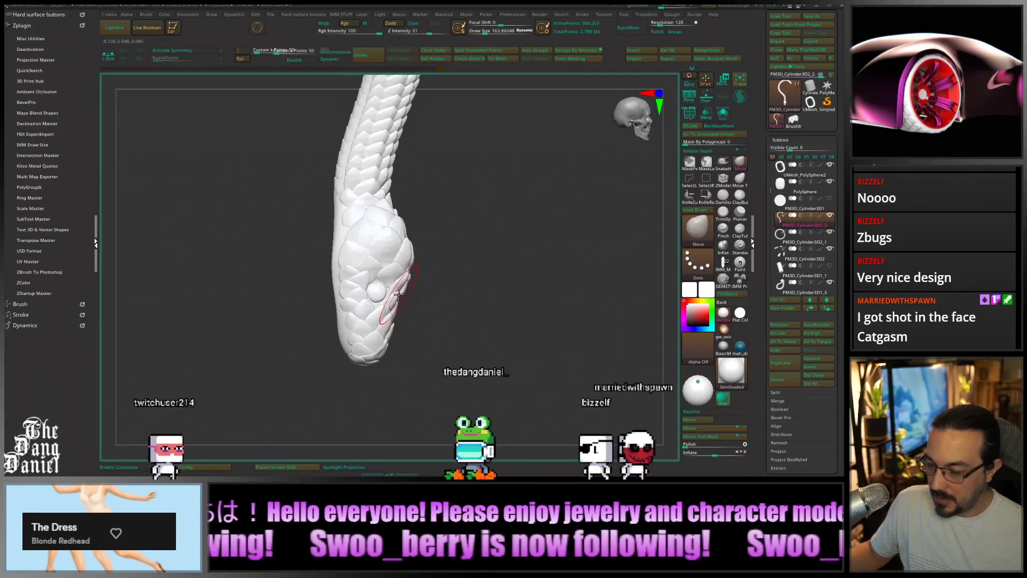
pyautogui.click(722, 261)
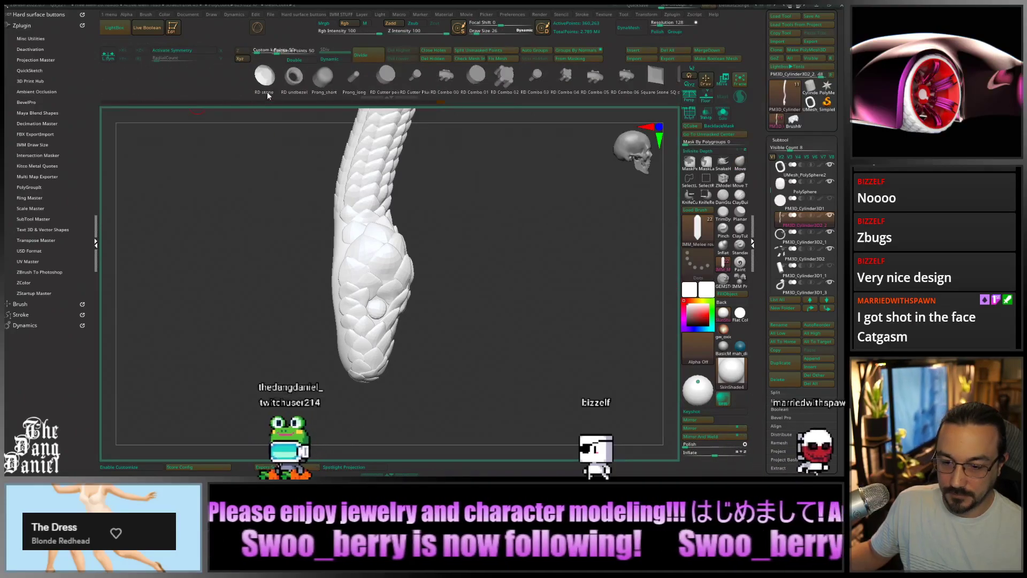
pyautogui.moveTo(436, 315); pyautogui.dragTo(372, 311)
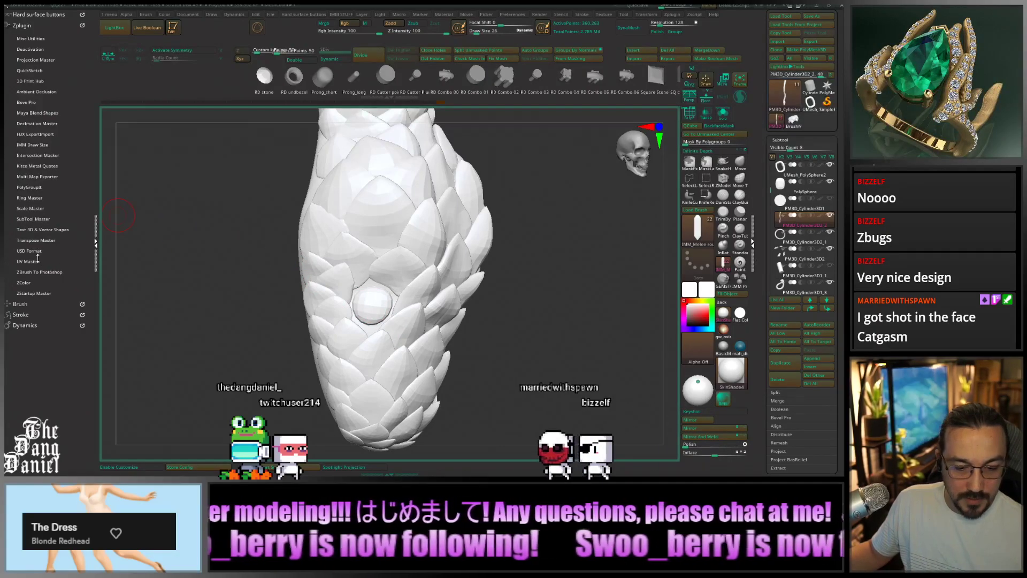
pyautogui.click(32, 145)
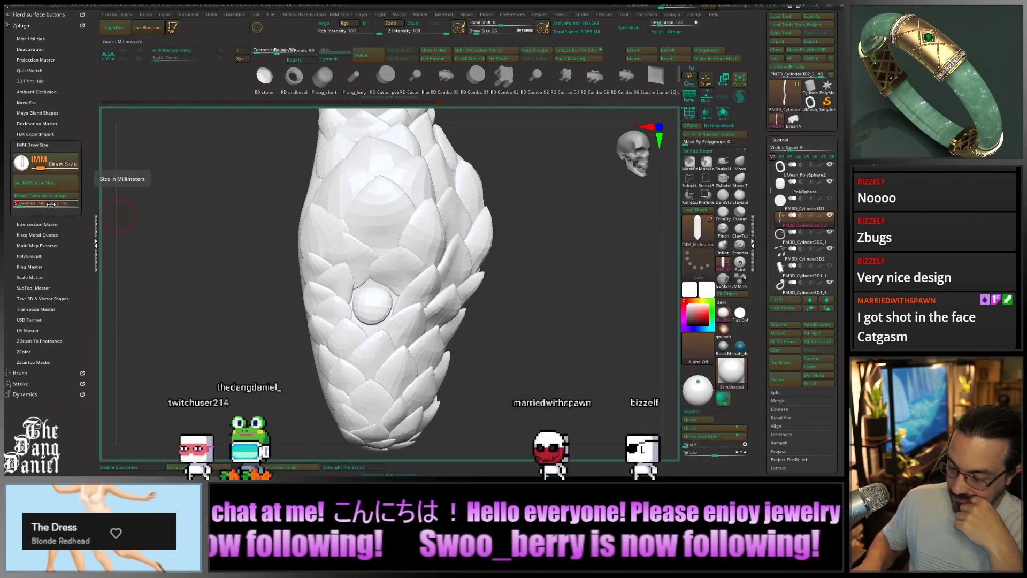
pyautogui.write('1.2')
pyautogui.press('Return')
pyautogui.click(46, 182)
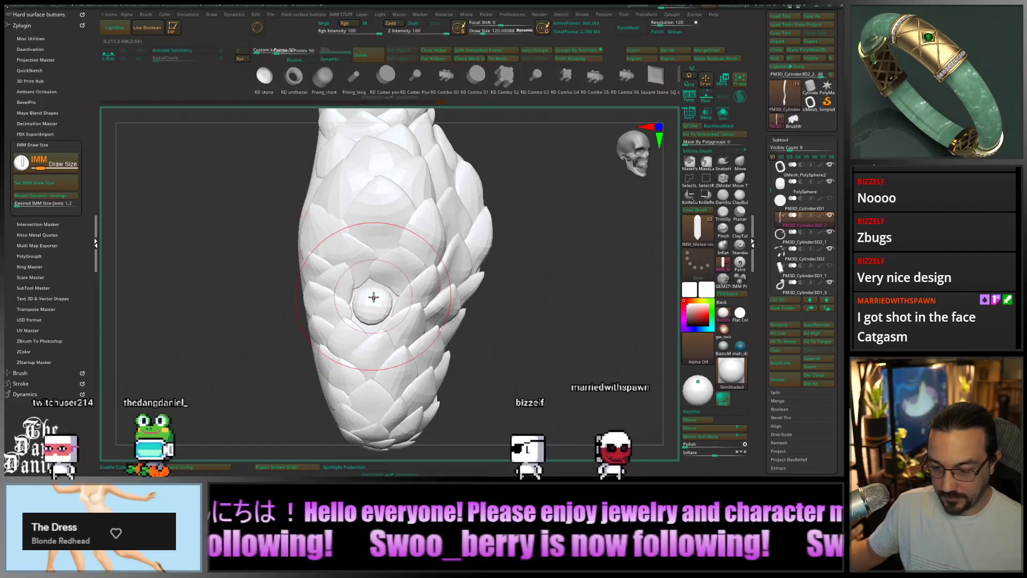
pyautogui.keyDown('ctrl'); pyautogui.moveTo(374, 298); pyautogui.dragTo(468, 302, button='right'); pyautogui.keyUp('ctrl')
pyautogui.moveTo(468, 301); pyautogui.dragTo(369, 258)
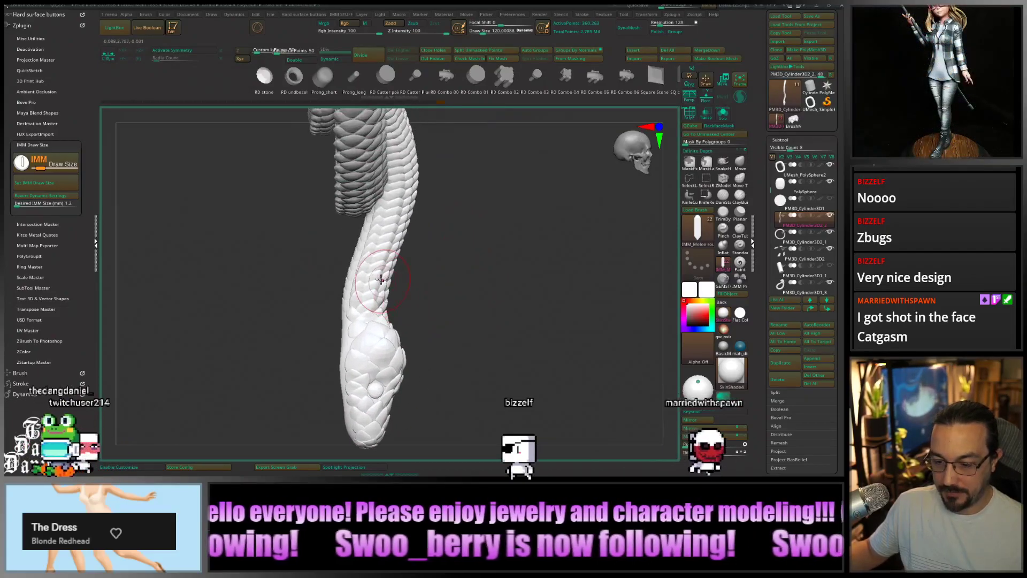
pyautogui.scroll(-4, 372, 263)
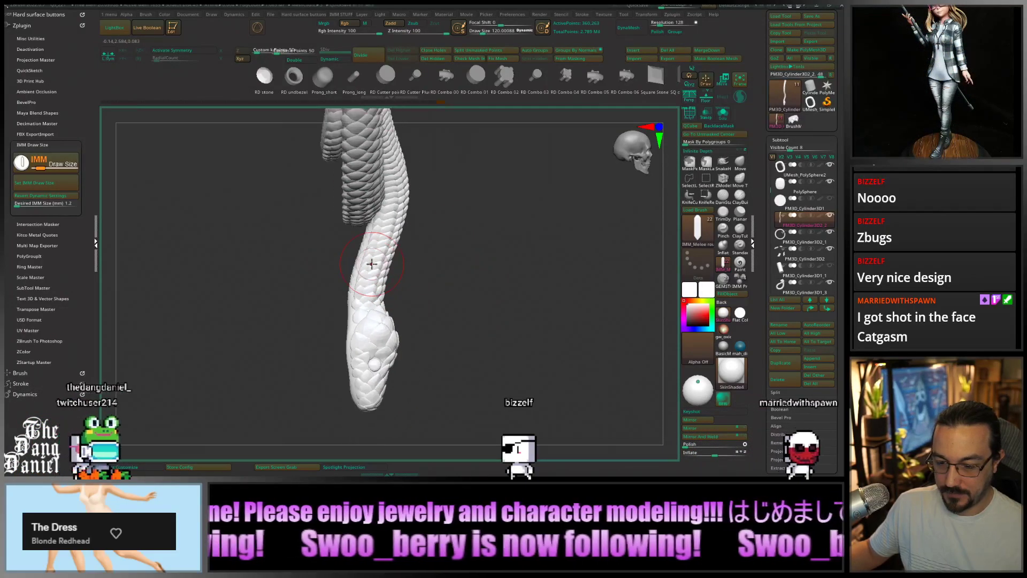
pyautogui.scroll(2, 371, 264)
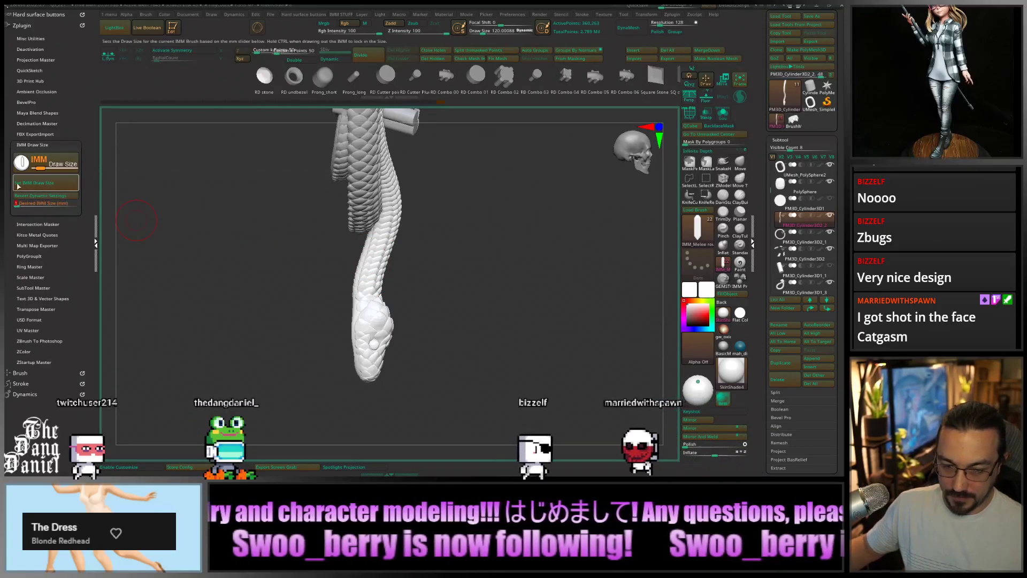
pyautogui.scroll(3, 377, 253)
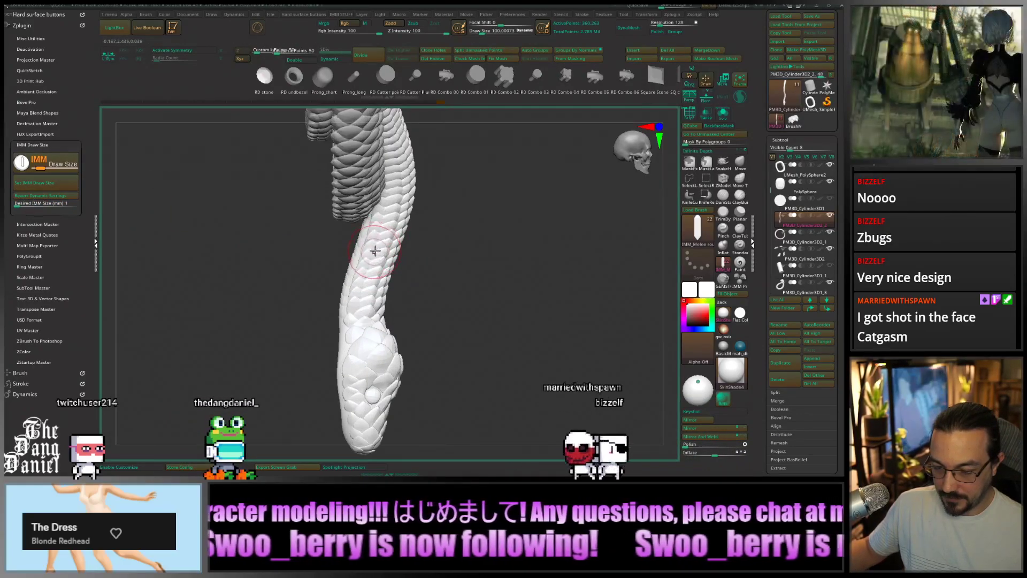
pyautogui.moveTo(382, 261); pyautogui.dragTo(447, 346)
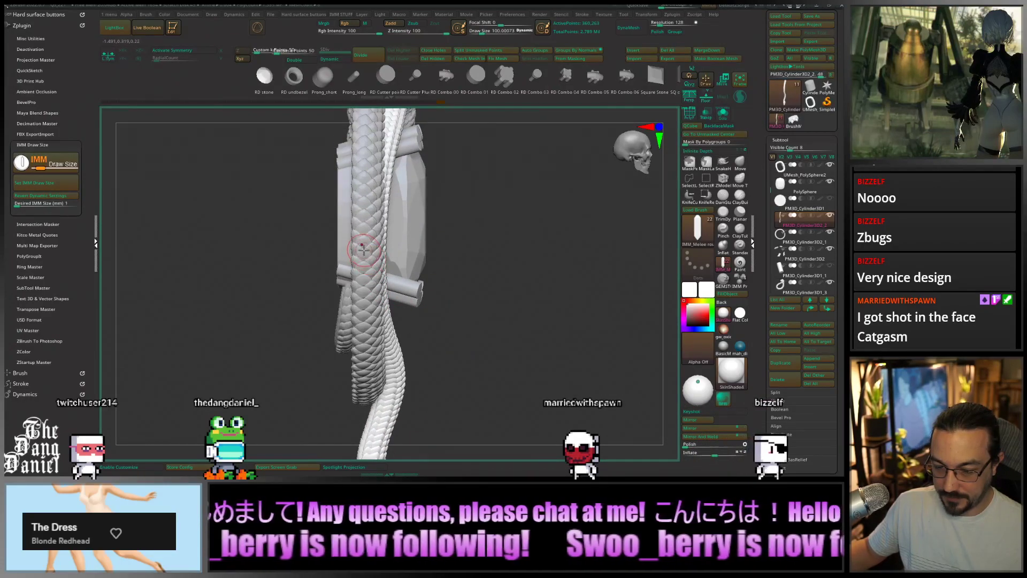
pyautogui.moveTo(365, 241); pyautogui.dragTo(351, 230)
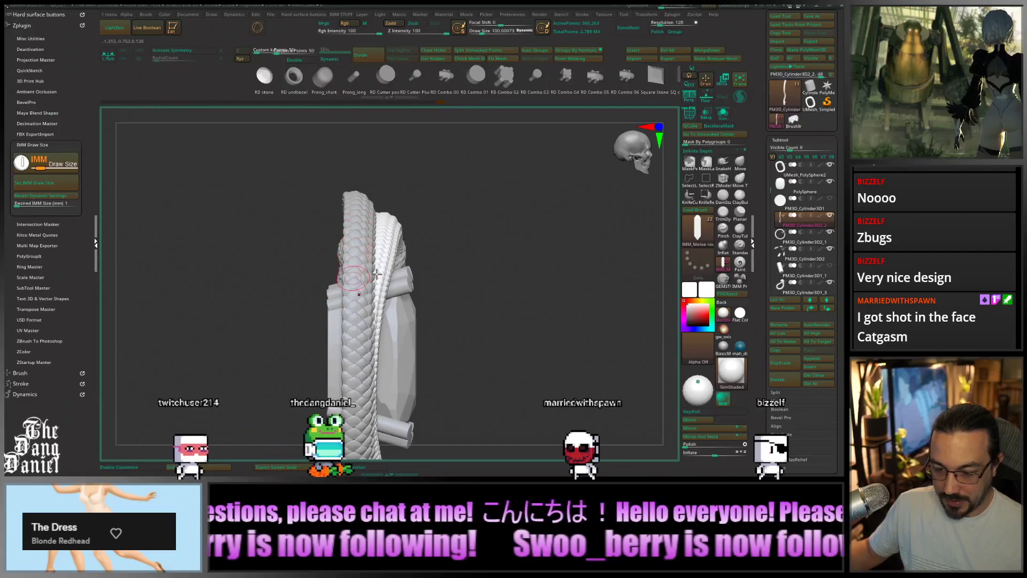
# Move the coil piece above PM3D_Cylinder3D2 and merge the two coil pieces into one subtool
pyautogui.moveTo(377, 274); pyautogui.dragTo(396, 321)
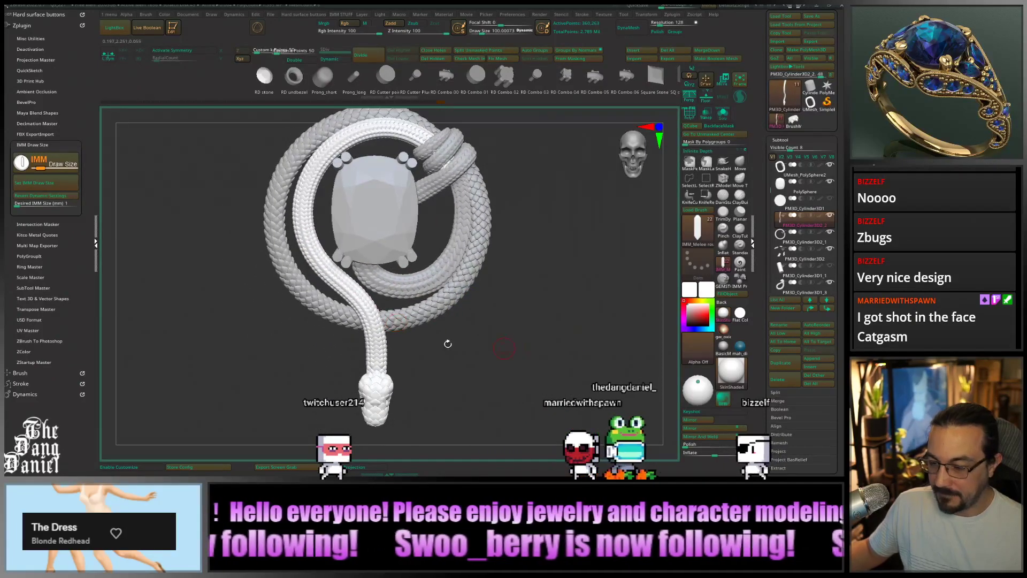
pyautogui.moveTo(792, 242)
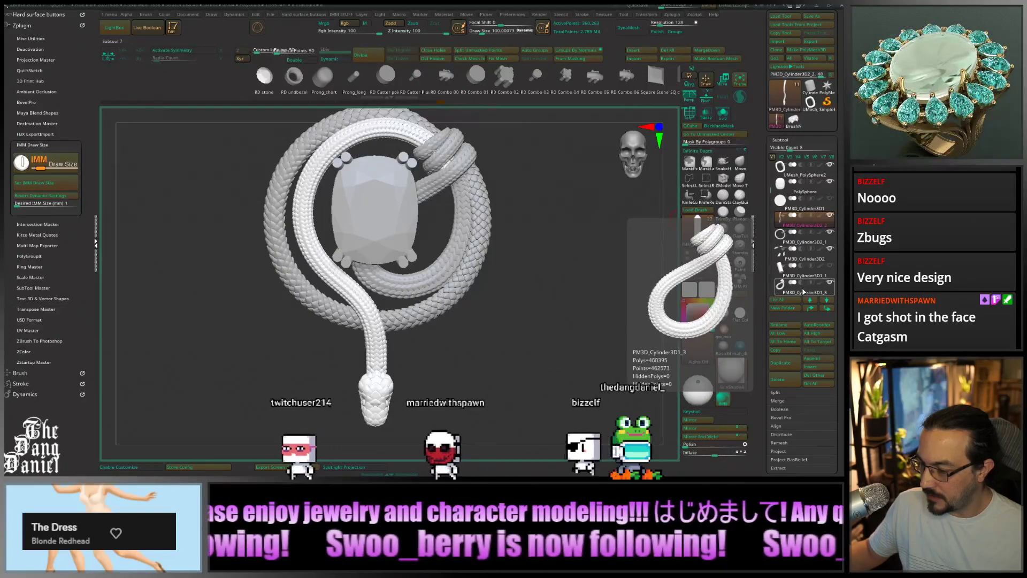
pyautogui.moveTo(798, 255); pyautogui.dragTo(797, 247)
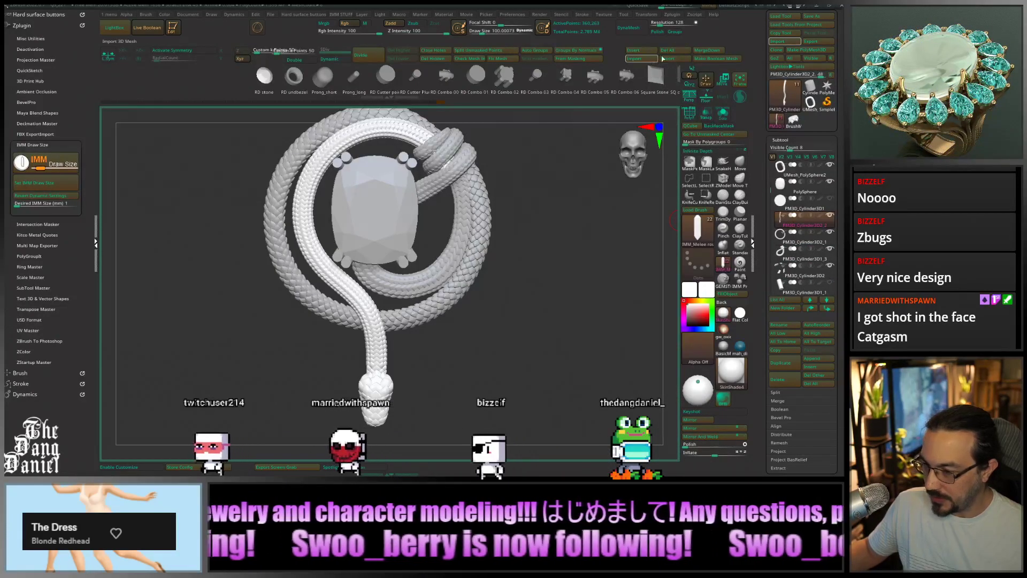
pyautogui.click(708, 50)
pyautogui.click(708, 54)
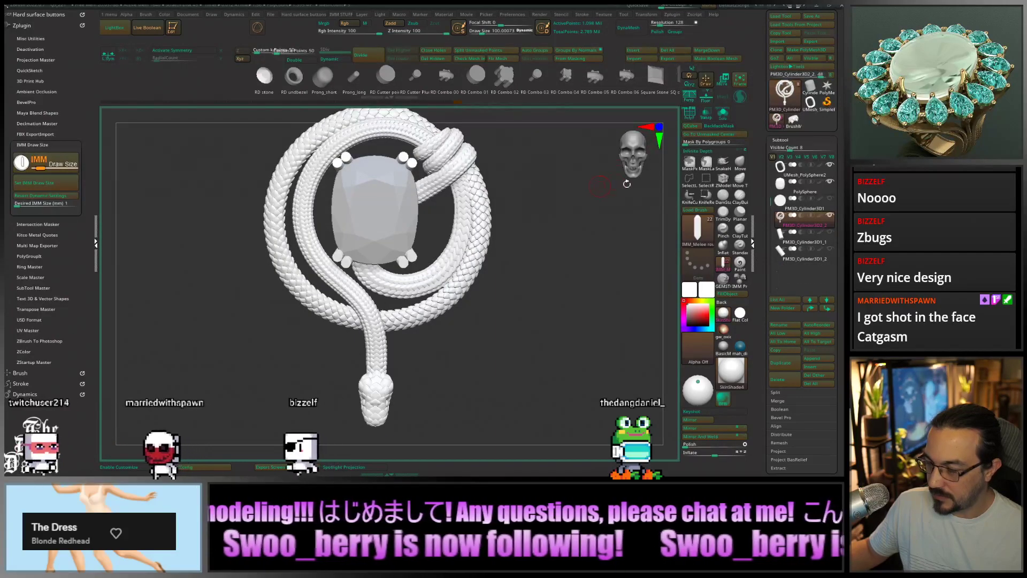
# Hide the snake with SelectLasso and Split Hidden to separate the gem and prongs
pyautogui.moveTo(632, 245); pyautogui.dragTo(556, 261)
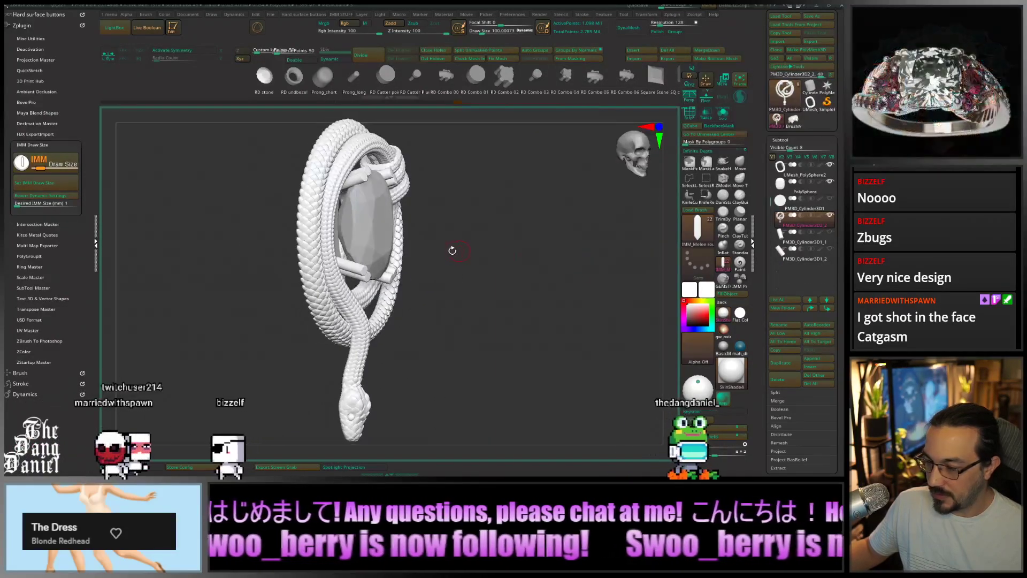
pyautogui.keyDown('ctrl'); pyautogui.moveTo(451, 250); pyautogui.dragTo(314, 290, button='right'); pyautogui.keyUp('ctrl')
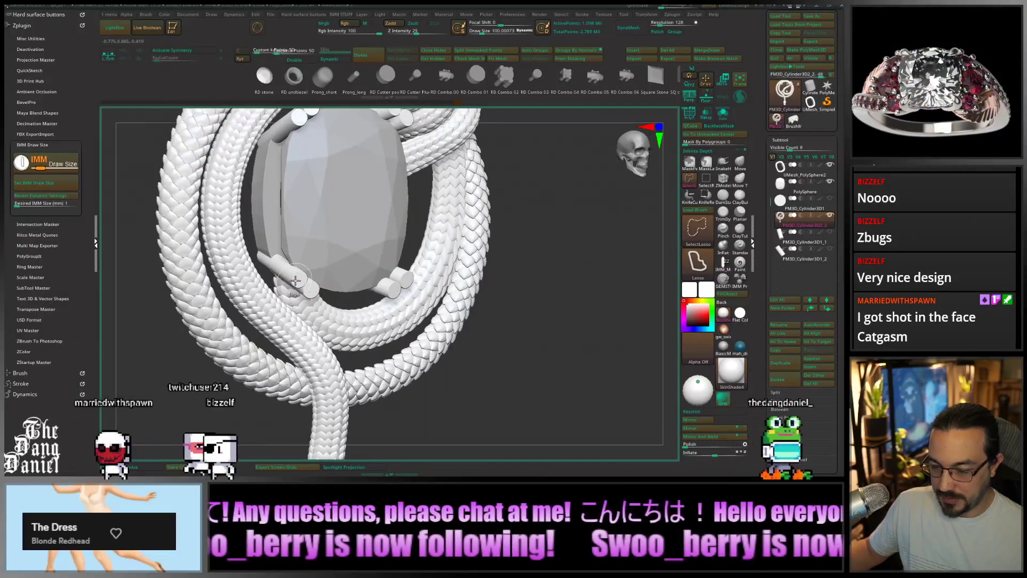
pyautogui.keyDown('ctrl'); pyautogui.keyDown('shift'); pyautogui.click(298, 280); pyautogui.keyUp('shift'); pyautogui.keyUp('ctrl')
pyautogui.moveTo(349, 283)
pyautogui.mouseDown(button='right')
pyautogui.moveTo(484, 260)
pyautogui.moveTo(494, 235)
pyautogui.mouseUp(button='right')
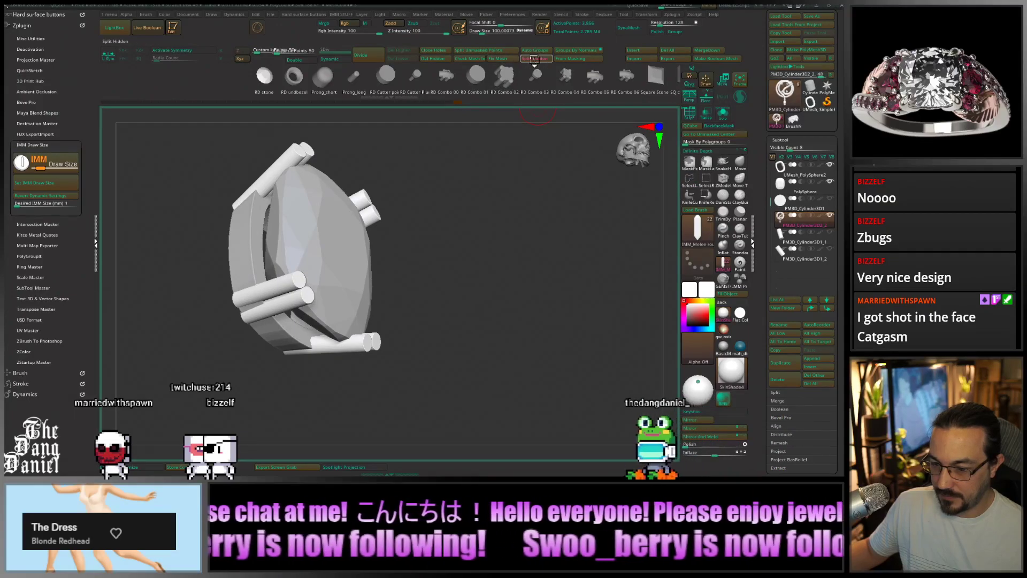
pyautogui.click(535, 60)
# Select the snake subtool and zoom out to view the whole pendant from the front
pyautogui.moveTo(325, 360); pyautogui.dragTo(225, 369, button='right')
pyautogui.keyDown('alt'); pyautogui.click(408, 365); pyautogui.keyUp('alt')
pyautogui.moveTo(407, 367)
pyautogui.keyDown('ctrl'); pyautogui.mouseDown(button='right')
pyautogui.moveTo(407, 353)
pyautogui.moveTo(428, 369)
pyautogui.mouseUp(button='right'); pyautogui.keyUp('ctrl')
pyautogui.moveTo(762, 454); pyautogui.dragTo(762, 351)
pyautogui.moveTo(777, 418); pyautogui.dragTo(787, 273)
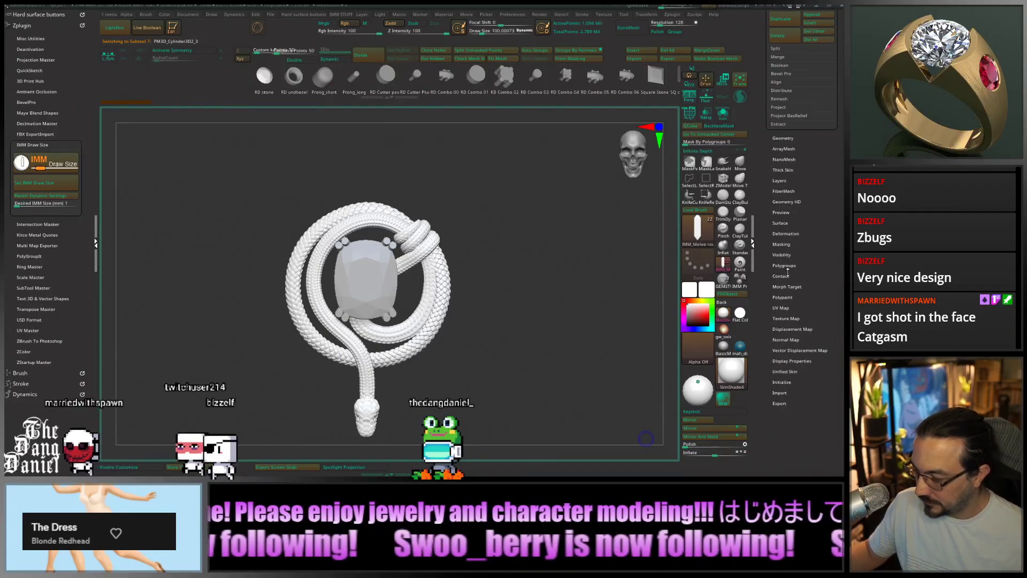
# Show the snake's Deformation options and nudge its Inflate slider slightly
pyautogui.click(784, 233)
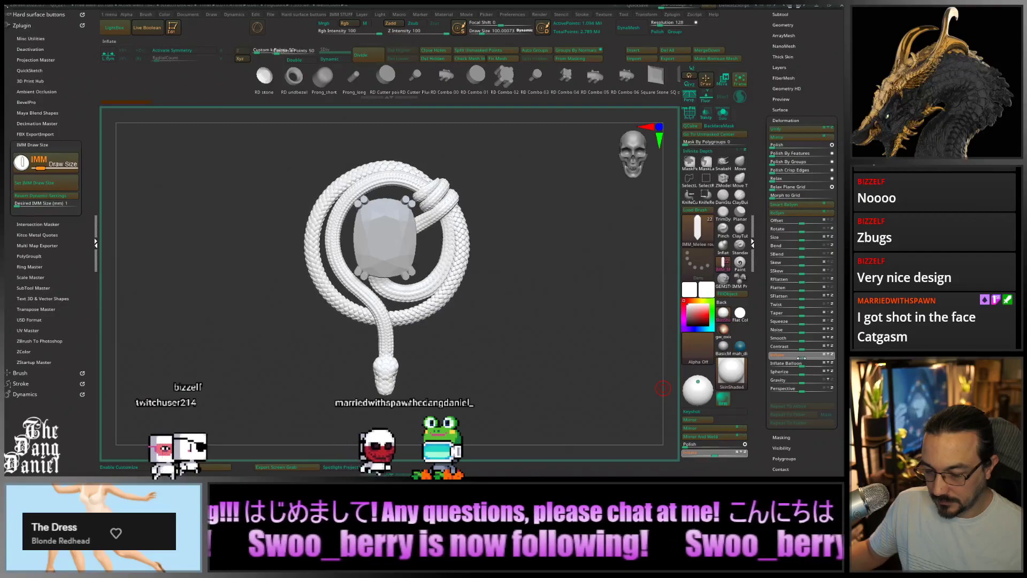
pyautogui.moveTo(800, 358); pyautogui.dragTo(802, 358)
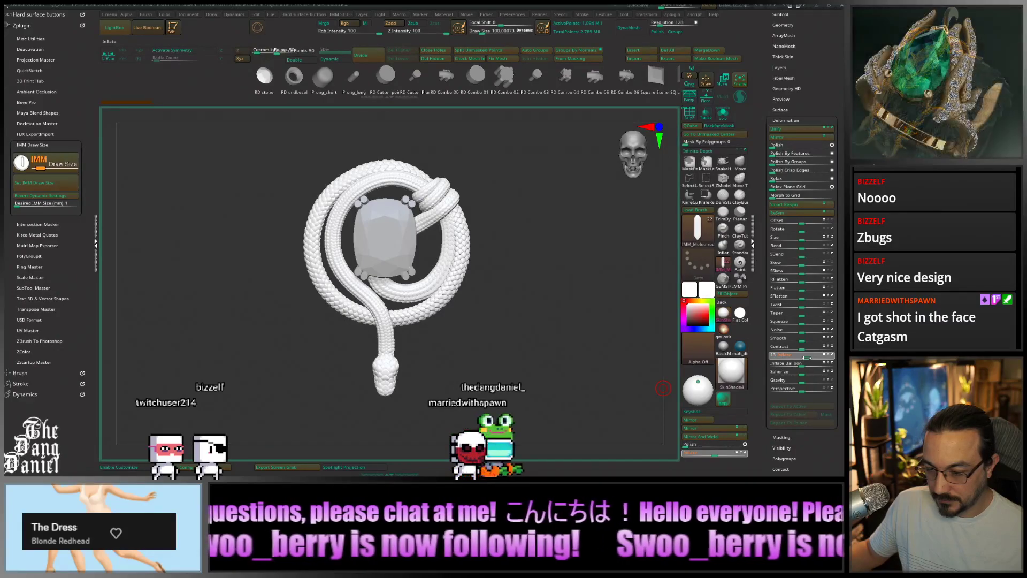
pyautogui.keyDown('ctrl'); pyautogui.moveTo(382, 369); pyautogui.dragTo(375, 325, button='right'); pyautogui.keyUp('ctrl')
pyautogui.rightClick(420, 308)
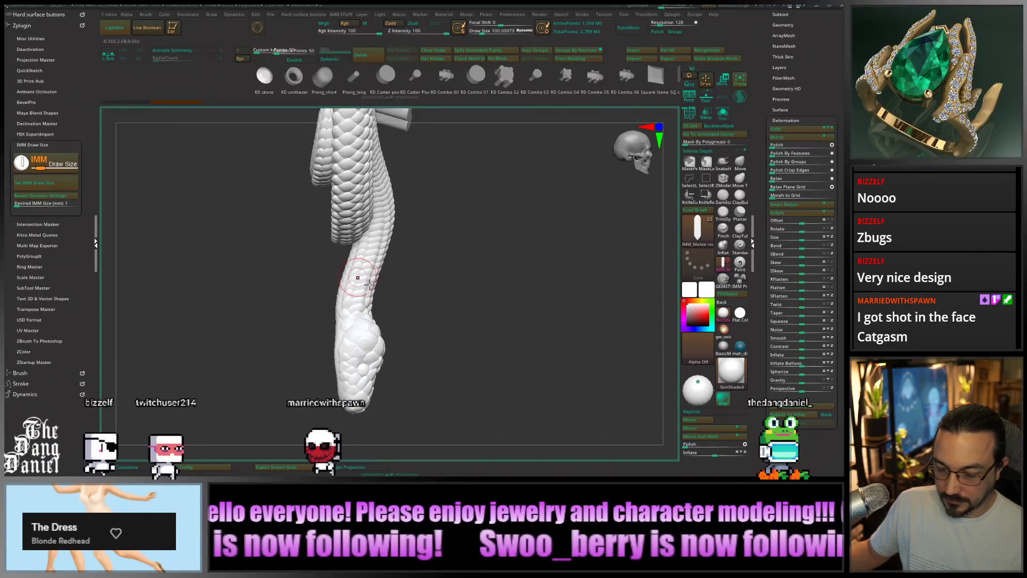
# Turn off Rgb colour painting in the quick palette after reviewing the pendant
pyautogui.moveTo(370, 284); pyautogui.dragTo(374, 343, button='right')
pyautogui.moveTo(297, 254)
pyautogui.keyDown('ctrl'); pyautogui.mouseDown(button='right')
pyautogui.moveTo(293, 267)
pyautogui.moveTo(299, 253)
pyautogui.mouseUp(button='right'); pyautogui.keyUp('ctrl')
pyautogui.keyDown('alt'); pyautogui.moveTo(548, 259); pyautogui.dragTo(556, 283, button='right'); pyautogui.keyUp('alt')
pyautogui.moveTo(471, 197); pyautogui.dragTo(458, 294, button='right')
pyautogui.moveTo(436, 219); pyautogui.dragTo(419, 348, button='right')
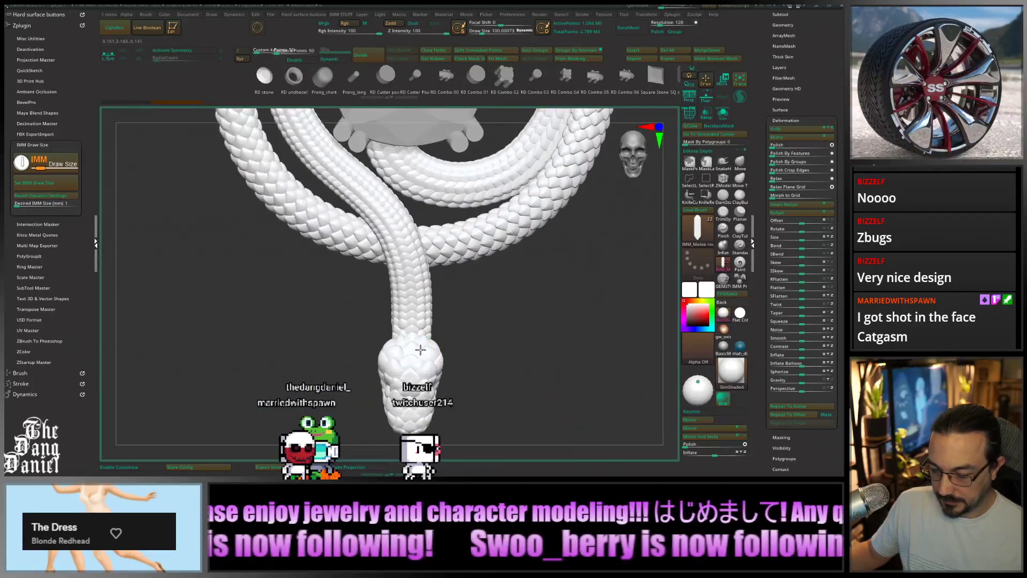
pyautogui.rightClick(420, 349)
pyautogui.click(449, 328)
pyautogui.moveTo(471, 370)
pyautogui.keyDown('alt'); pyautogui.mouseDown(button='right')
pyautogui.moveTo(455, 335)
pyautogui.moveTo(370, 304)
pyautogui.moveTo(367, 312)
pyautogui.moveTo(436, 293)
pyautogui.moveTo(374, 289)
pyautogui.moveTo(365, 274)
pyautogui.mouseUp(button='right'); pyautogui.keyUp('alt')
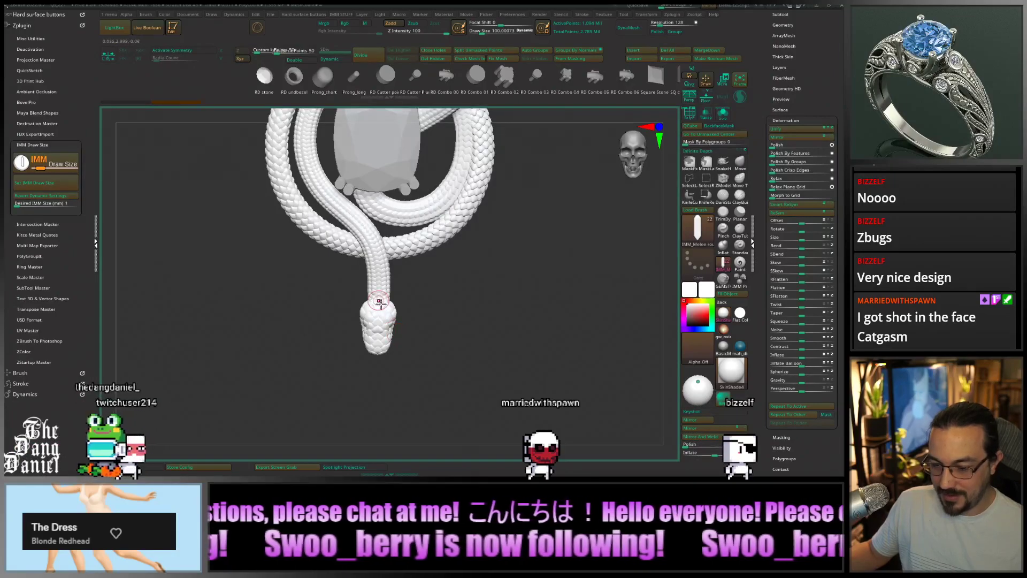
pyautogui.click(739, 162)
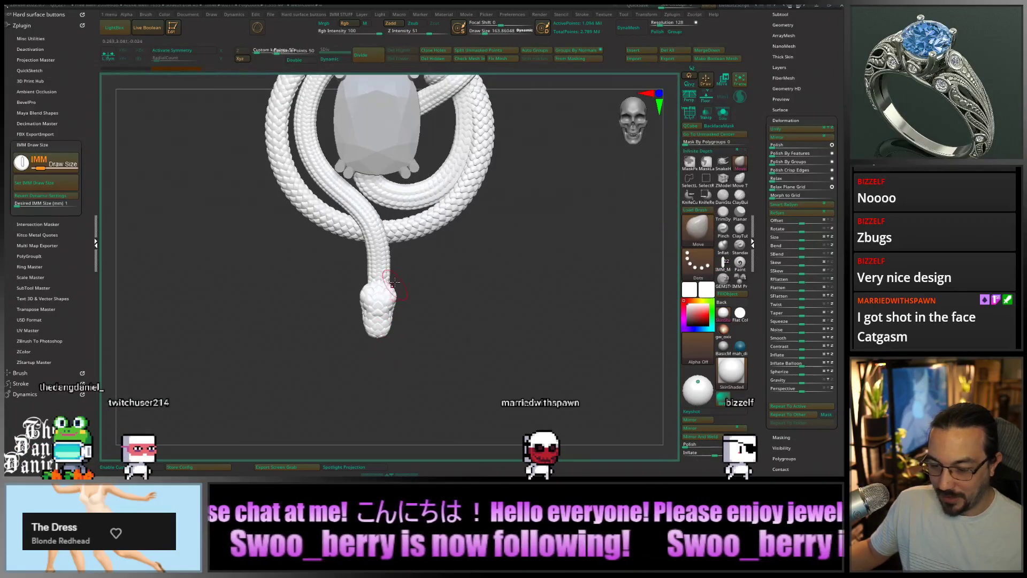
pyautogui.moveTo(457, 300); pyautogui.dragTo(431, 350)
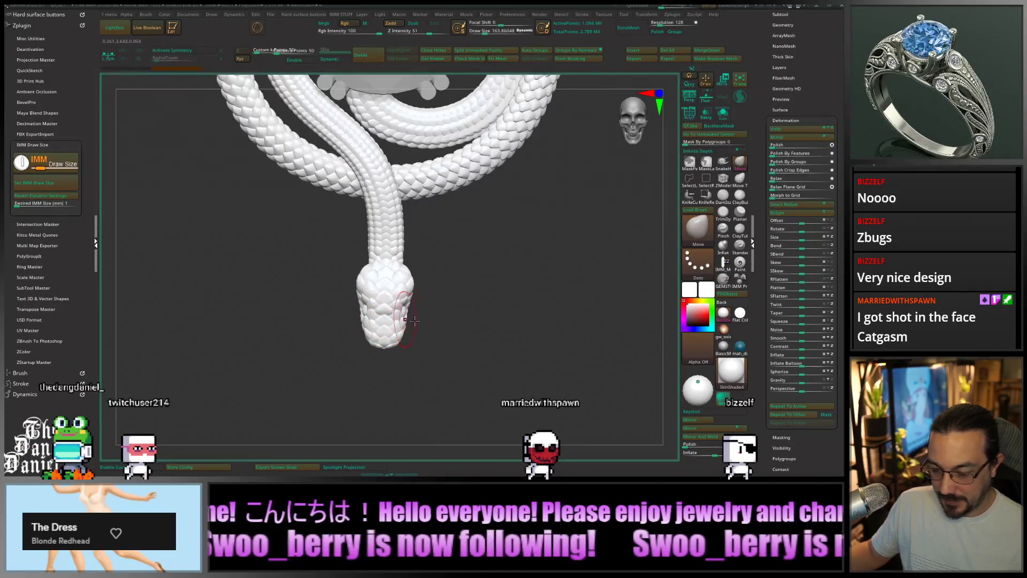
pyautogui.click(177, 51)
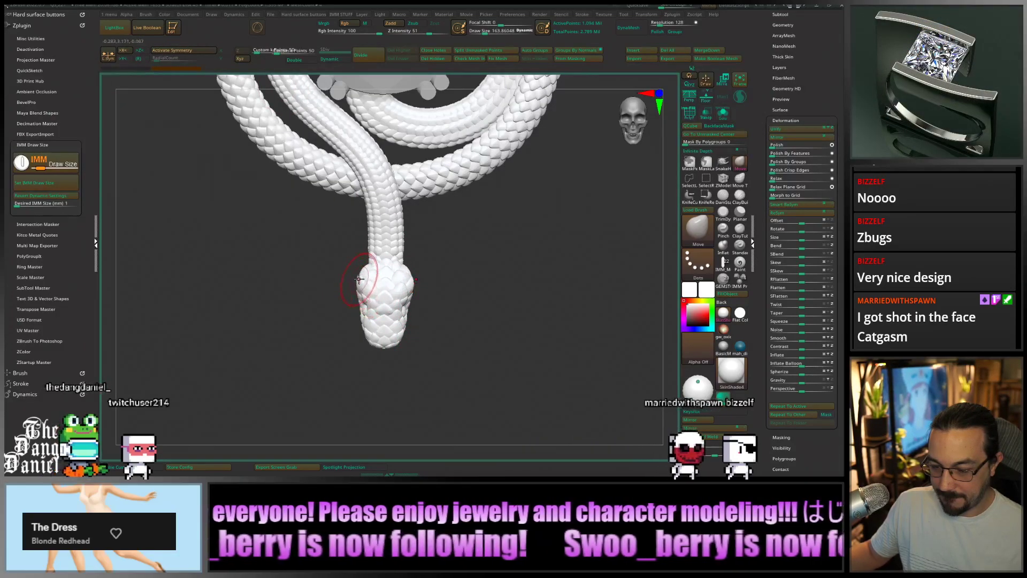
pyautogui.moveTo(359, 279); pyautogui.dragTo(353, 281)
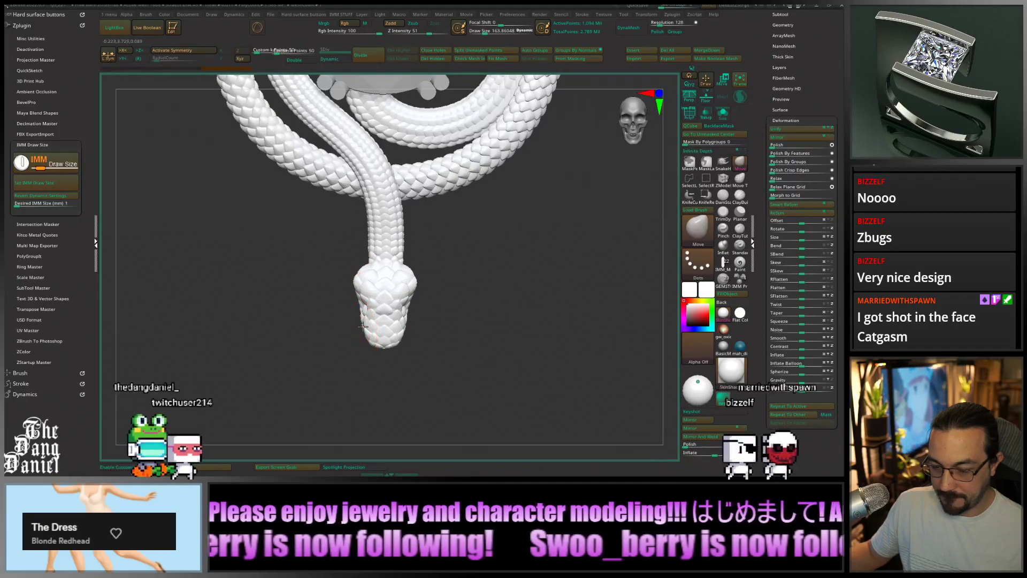
pyautogui.moveTo(373, 348); pyautogui.dragTo(370, 367)
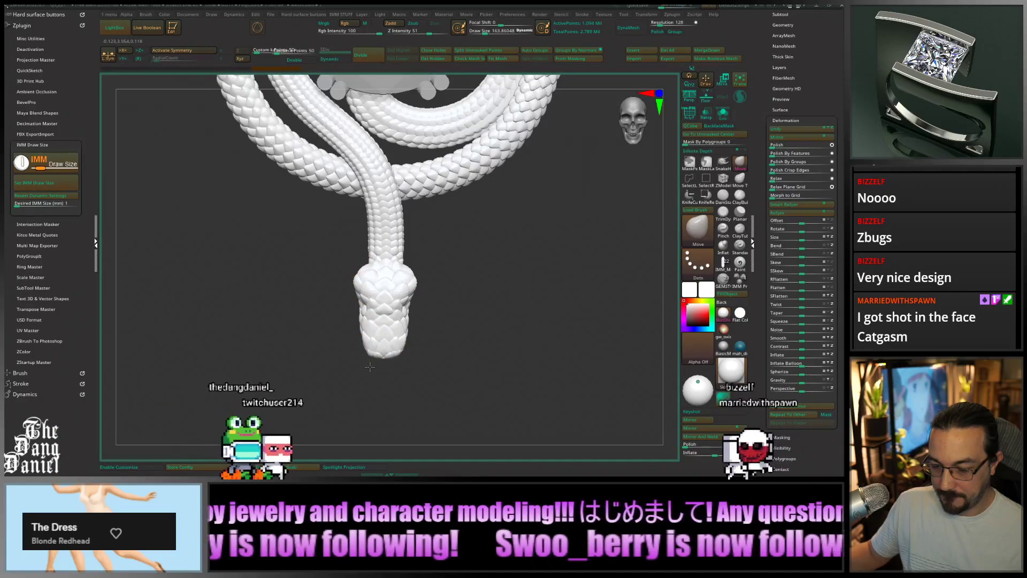
pyautogui.moveTo(321, 312)
pyautogui.mouseDown()
pyautogui.moveTo(351, 310)
pyautogui.moveTo(356, 282)
pyautogui.mouseUp()
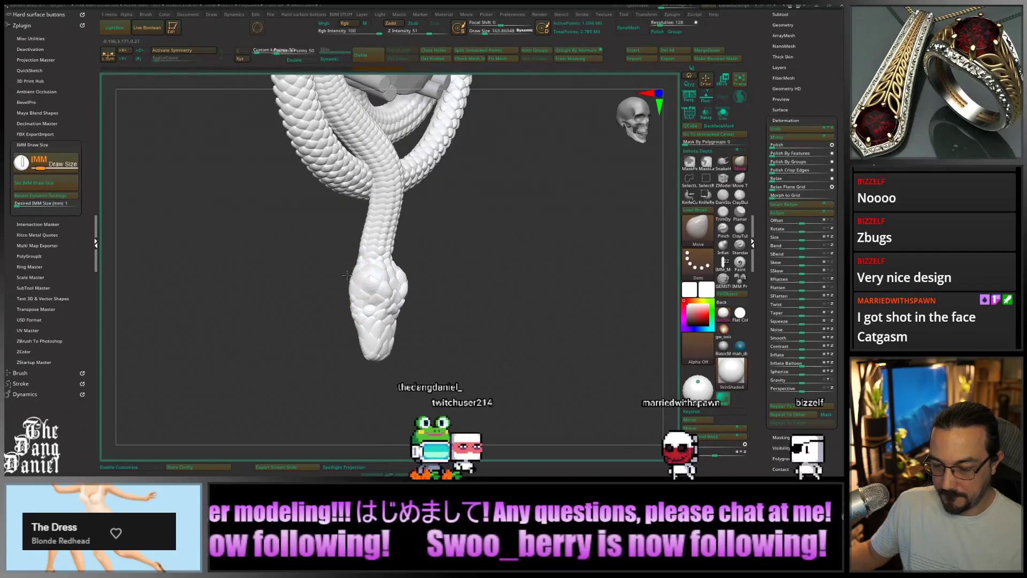
pyautogui.moveTo(376, 301)
pyautogui.mouseDown(button='right')
pyautogui.moveTo(386, 309)
pyautogui.moveTo(354, 342)
pyautogui.mouseUp(button='right')
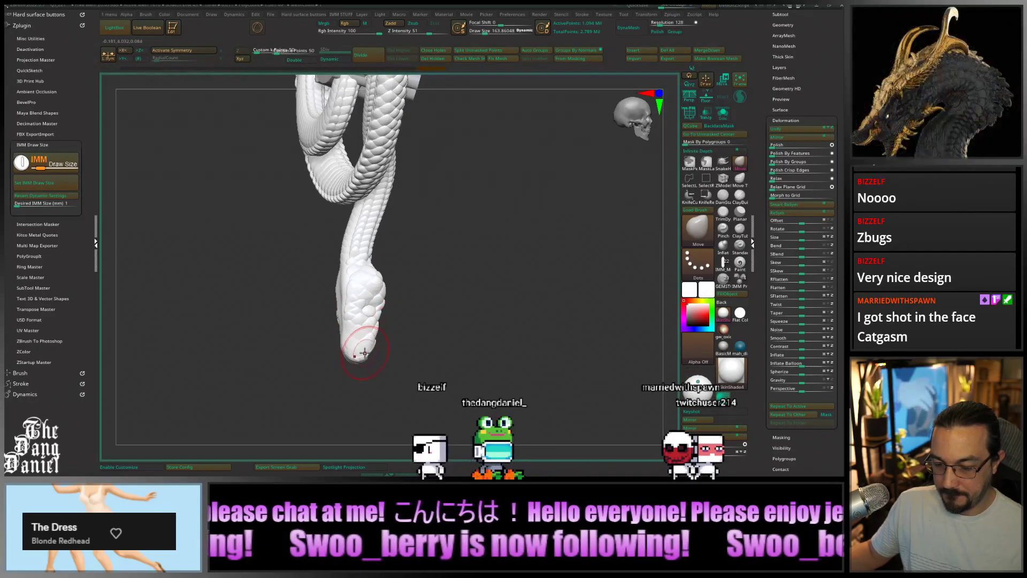
pyautogui.moveTo(373, 334); pyautogui.dragTo(380, 321, button='right')
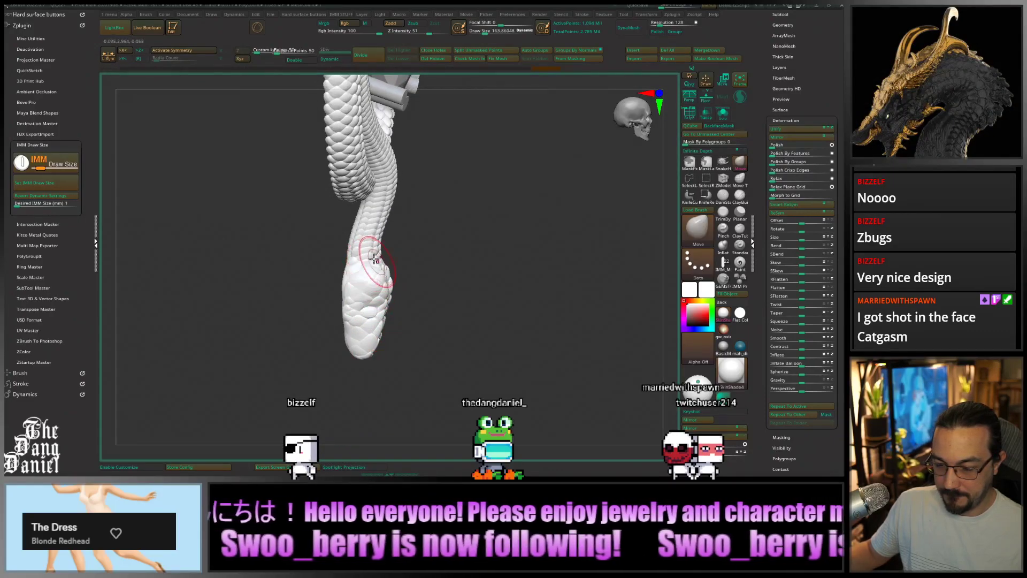
pyautogui.moveTo(373, 242); pyautogui.dragTo(365, 246, button='right')
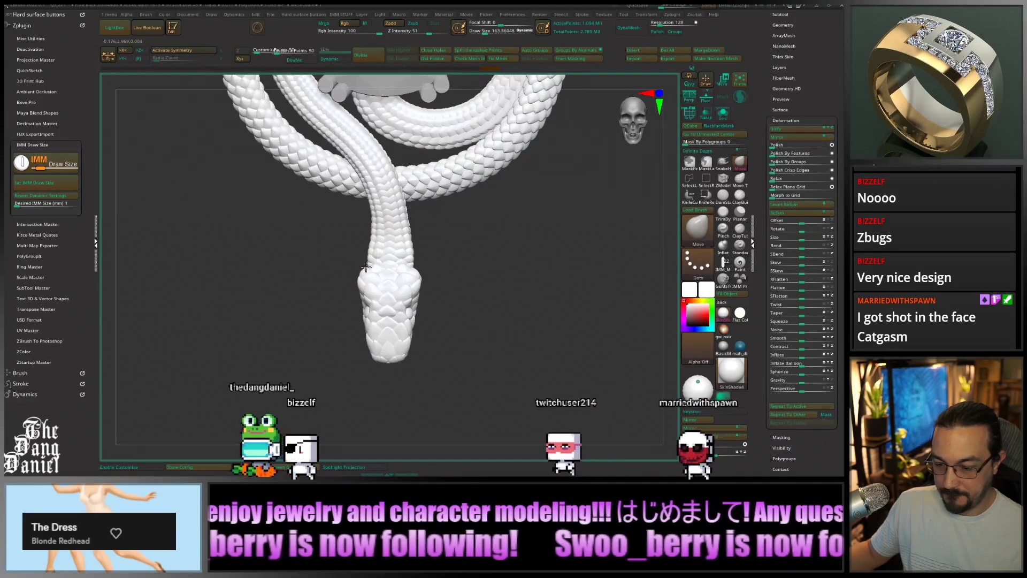
pyautogui.moveTo(371, 233); pyautogui.dragTo(403, 275, button='right')
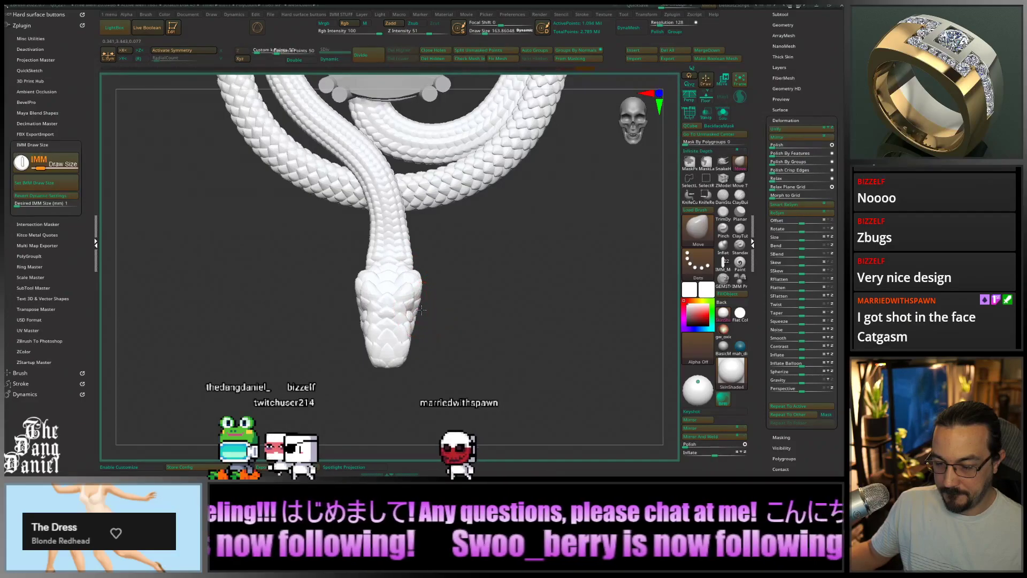
pyautogui.moveTo(422, 309); pyautogui.dragTo(416, 345, button='right')
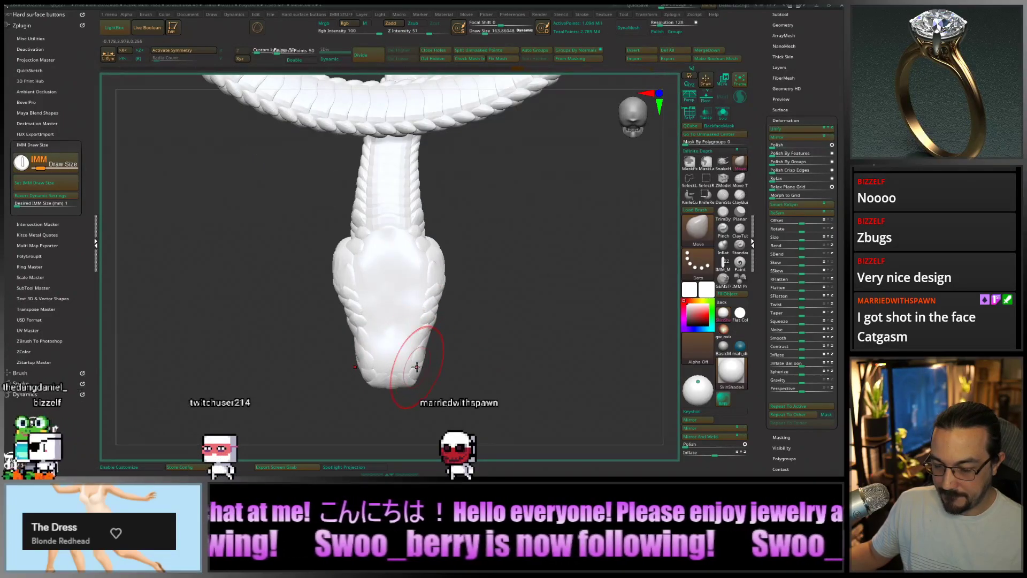
pyautogui.moveTo(417, 367); pyautogui.dragTo(412, 387)
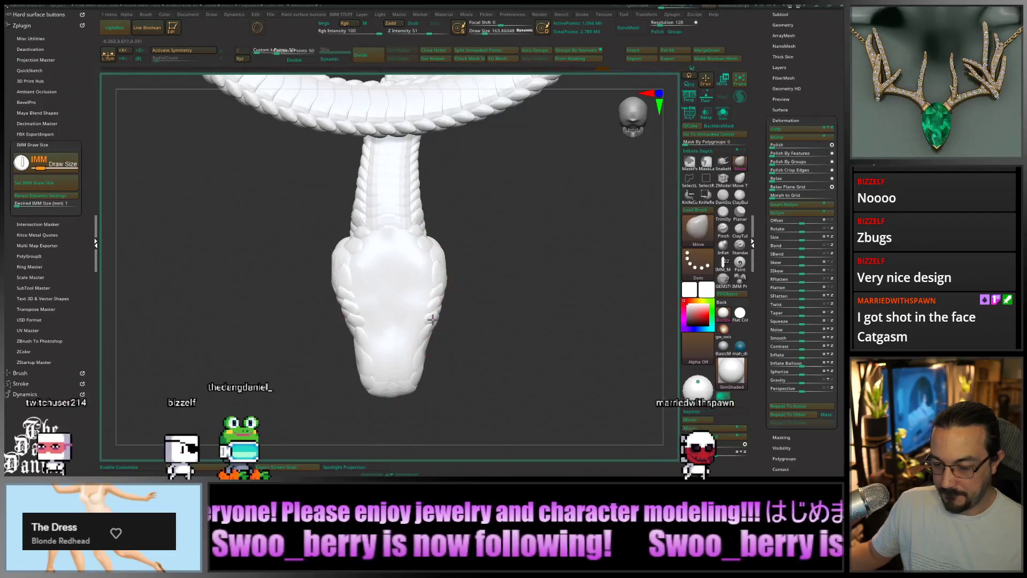
pyautogui.moveTo(451, 319); pyautogui.dragTo(399, 328)
pyautogui.keyDown('alt'); pyautogui.moveTo(478, 350); pyautogui.dragTo(444, 312); pyautogui.keyUp('alt')
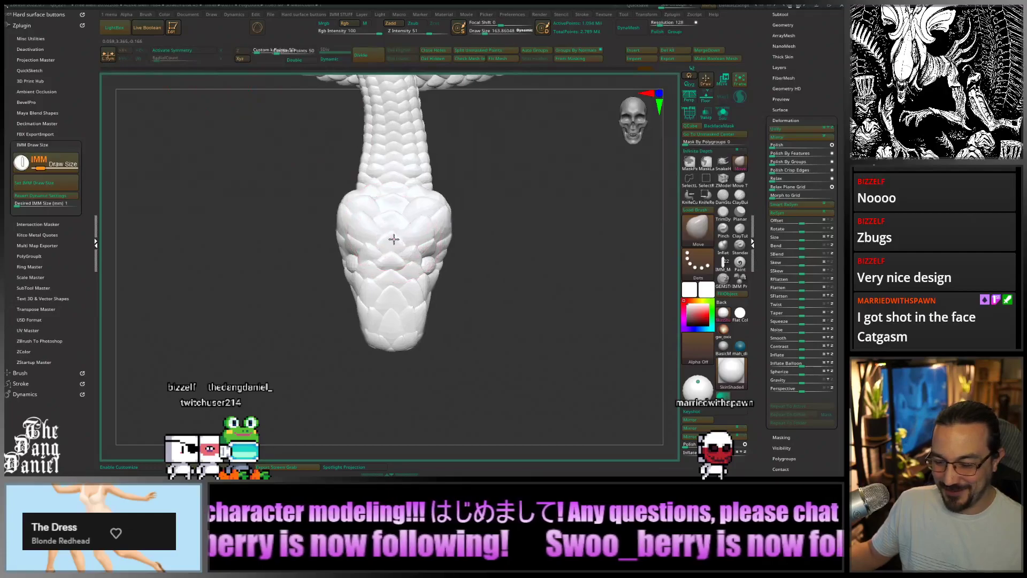
pyautogui.moveTo(394, 239)
pyautogui.mouseDown()
pyautogui.moveTo(354, 258)
pyautogui.moveTo(376, 252)
pyautogui.mouseUp()
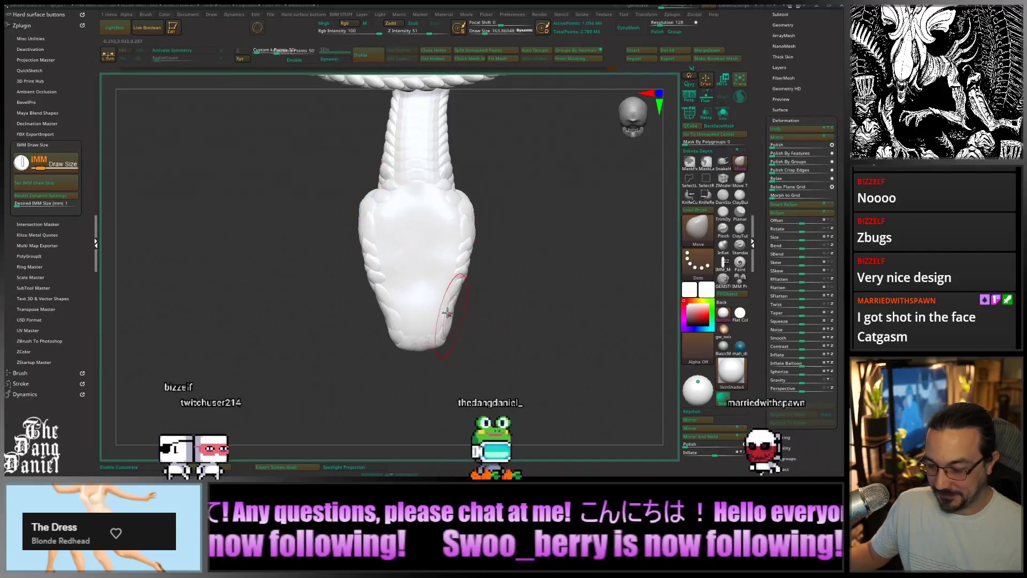
pyautogui.moveTo(444, 293)
pyautogui.mouseDown(button='right')
pyautogui.moveTo(401, 277)
pyautogui.moveTo(367, 236)
pyautogui.moveTo(391, 283)
pyautogui.moveTo(393, 260)
pyautogui.moveTo(381, 250)
pyautogui.mouseUp(button='right')
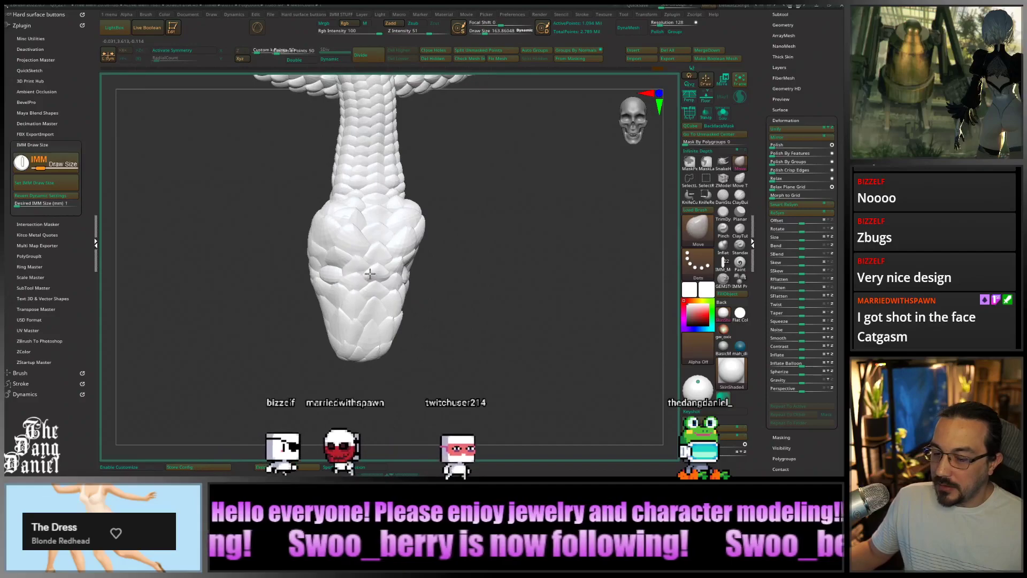
# Set the Desired IMM Size to 1.2 mm
pyautogui.click(64, 204)
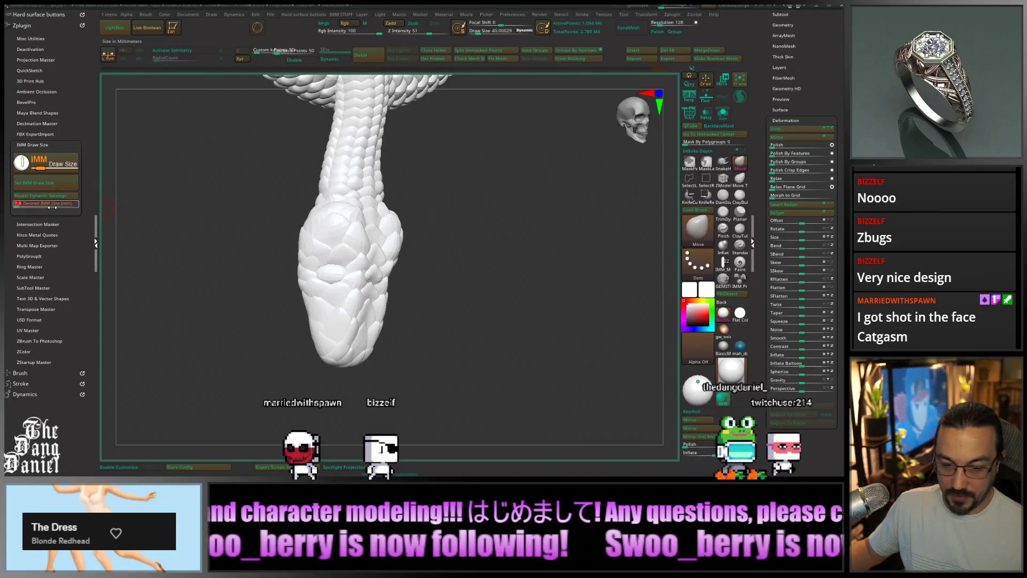
pyautogui.write('1')
pyautogui.press('Return')
pyautogui.click(61, 186)
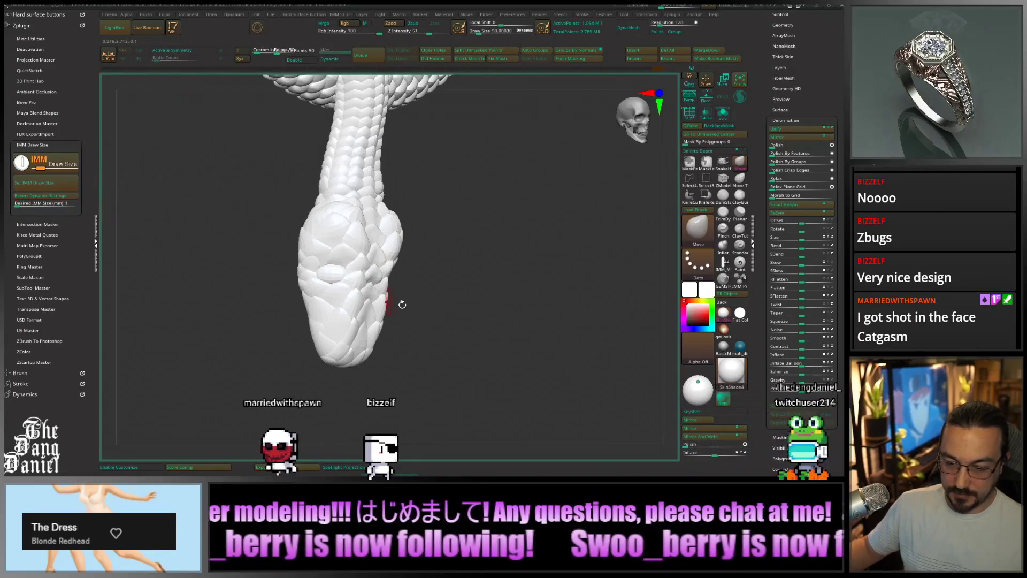
pyautogui.keyDown('ctrl'); pyautogui.moveTo(337, 275); pyautogui.dragTo(336, 221, button='right'); pyautogui.keyUp('ctrl')
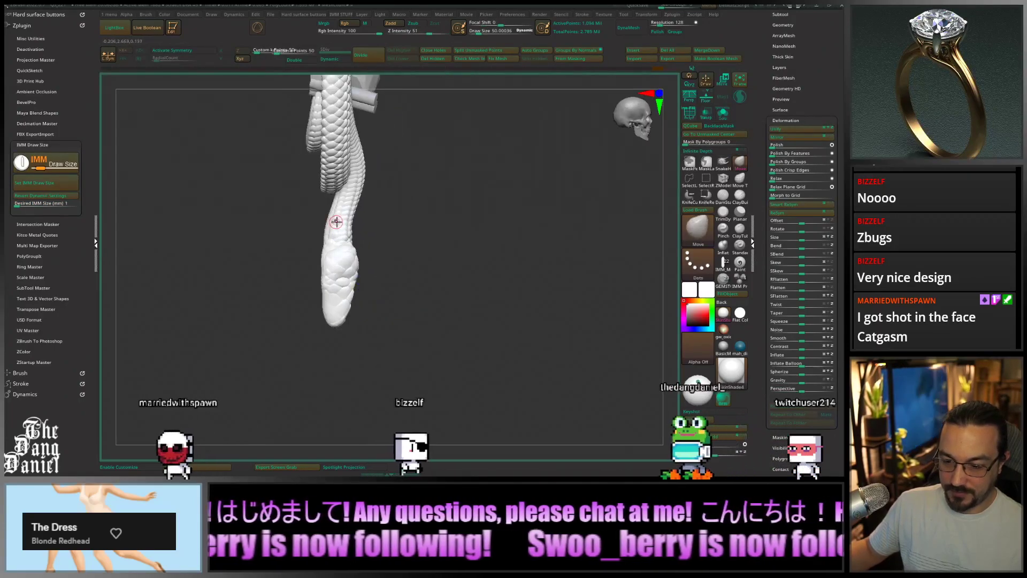
pyautogui.click(72, 203)
pyautogui.press('Return')
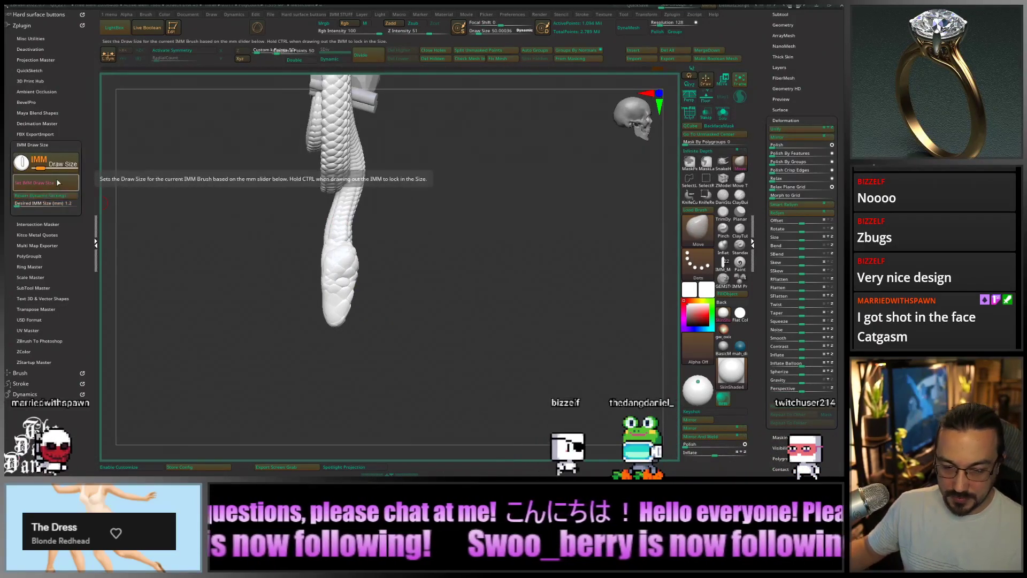
# Insert a round cut from GEMSTONES_ALL_SHAPES_IMM as an eye on the snake's head
pyautogui.moveTo(402, 305); pyautogui.dragTo(344, 277, button='right')
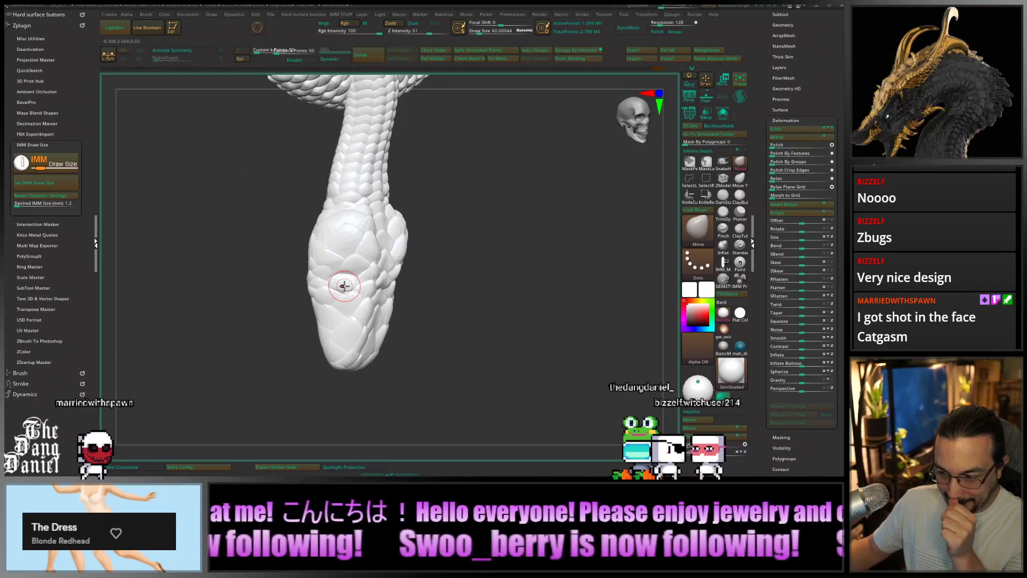
pyautogui.click(725, 279)
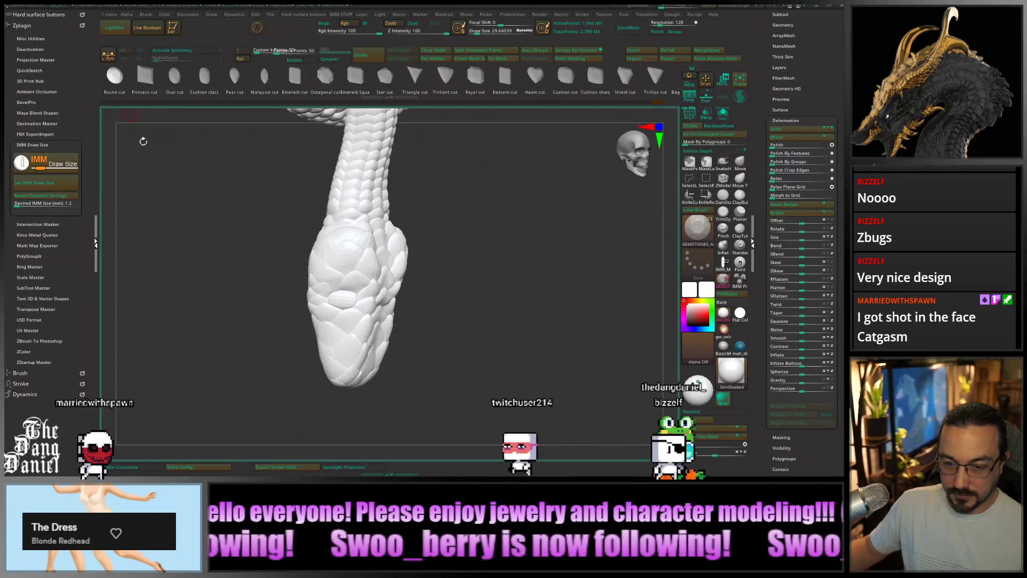
pyautogui.moveTo(383, 301); pyautogui.dragTo(343, 296, button='right')
pyautogui.moveTo(343, 298); pyautogui.dragTo(359, 303)
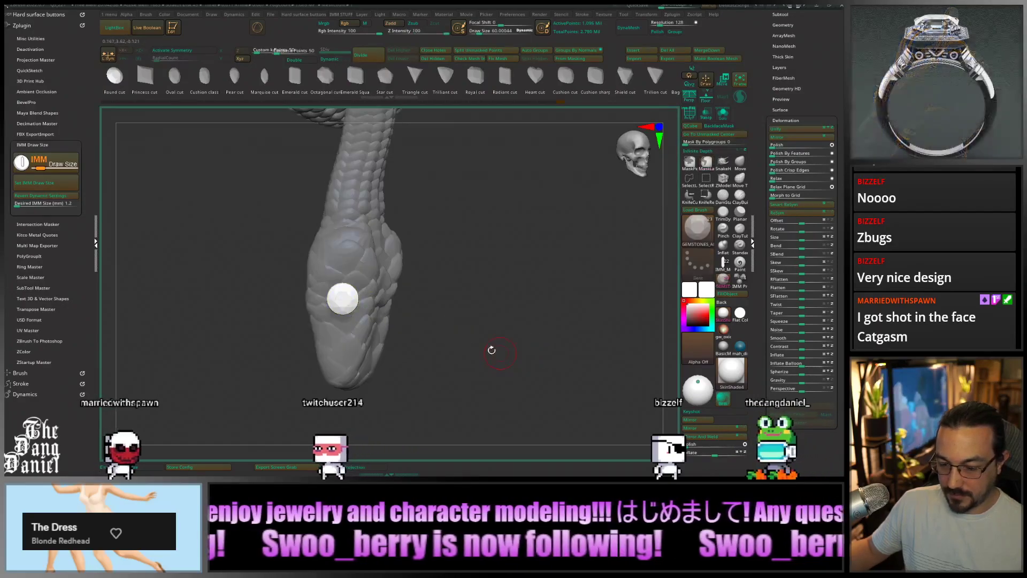
pyautogui.moveTo(490, 348); pyautogui.dragTo(466, 350)
pyautogui.moveTo(465, 351); pyautogui.dragTo(447, 364, button='right')
# Push the eye gem slightly into the head with the Move gizmo
pyautogui.click(728, 84)
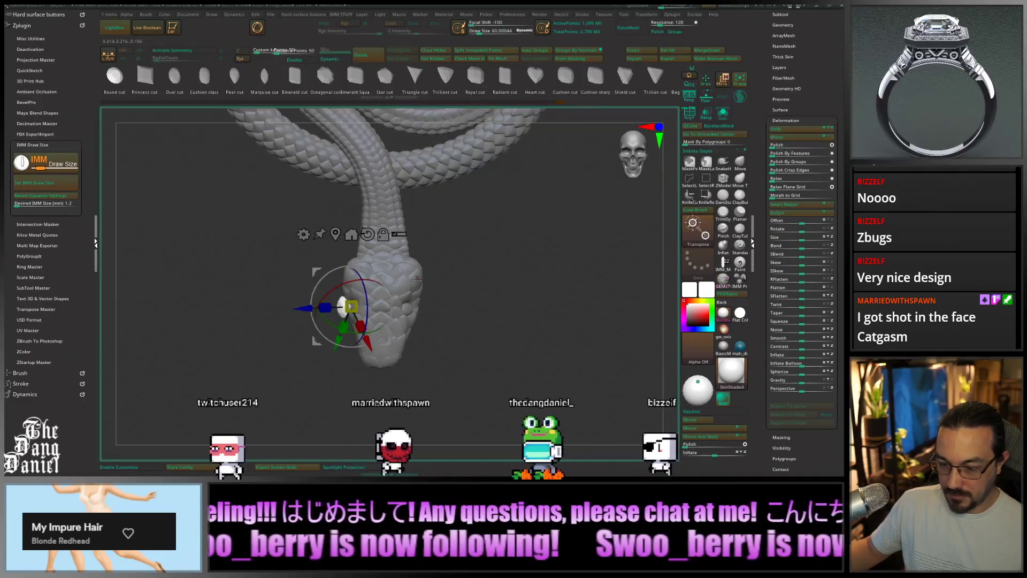
pyautogui.moveTo(313, 309); pyautogui.dragTo(314, 309)
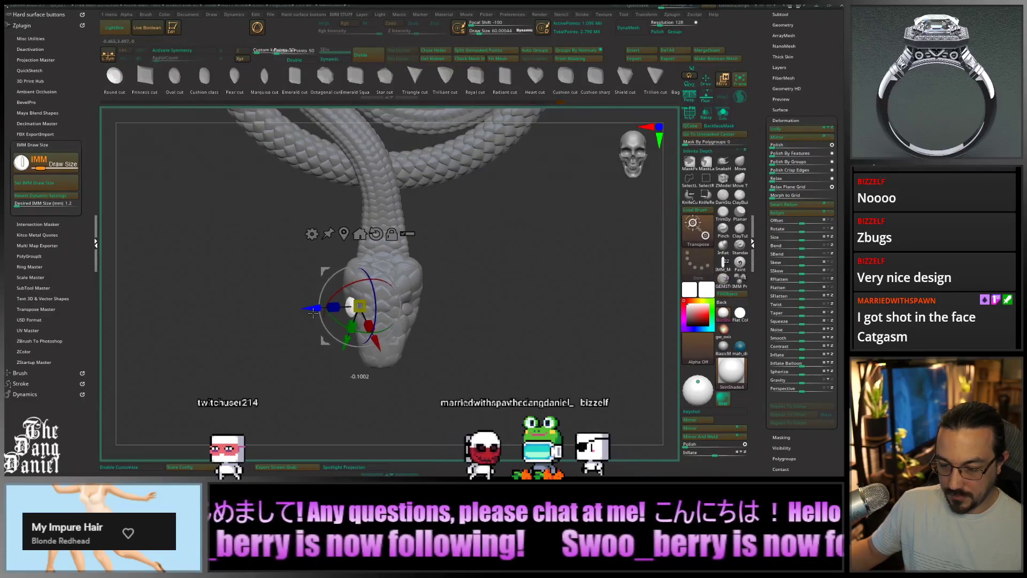
pyautogui.moveTo(403, 313); pyautogui.dragTo(366, 320, button='right')
pyautogui.moveTo(376, 281)
pyautogui.mouseDown(button='right')
pyautogui.moveTo(380, 308)
pyautogui.moveTo(458, 326)
pyautogui.mouseUp(button='right')
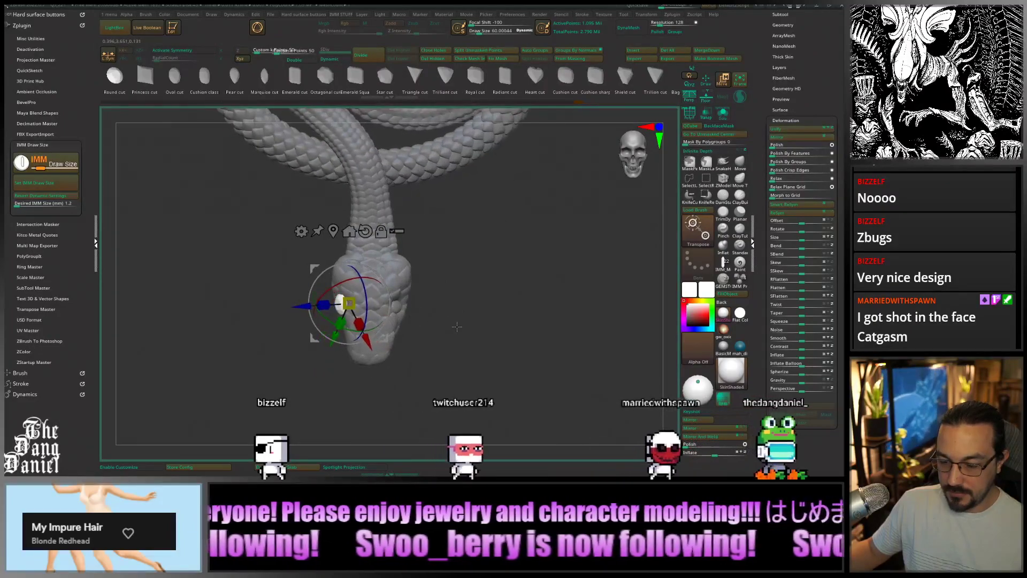
# Split the eye gem into its own part and mirror it on X, merged into one subtool
pyautogui.press('ctrl')
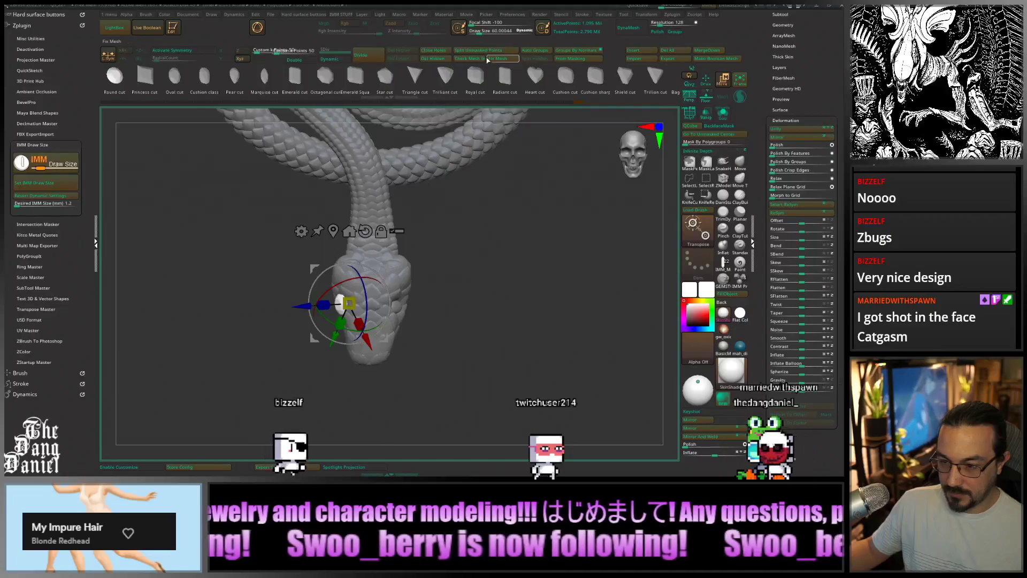
pyautogui.rightClick(351, 310)
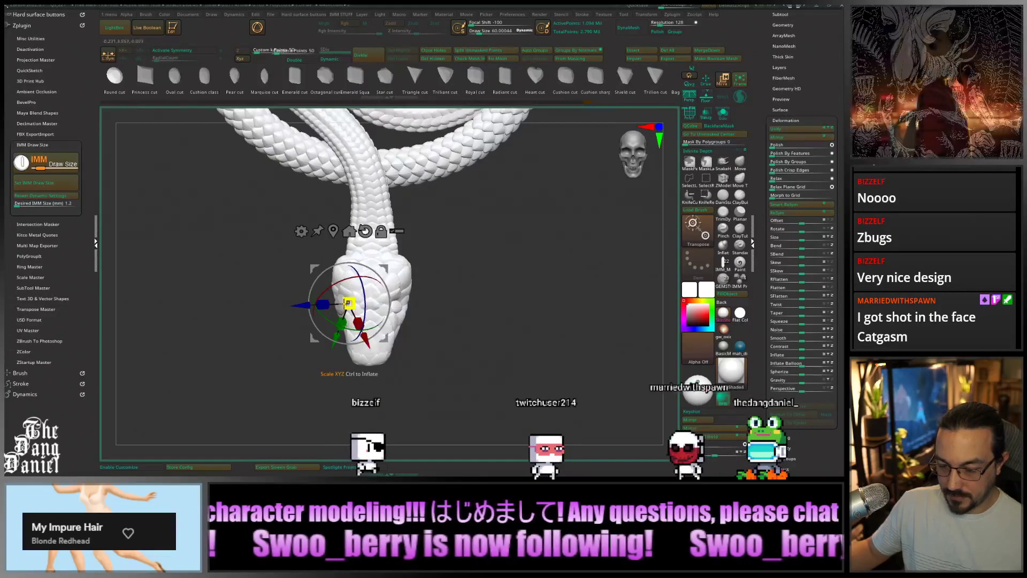
pyautogui.keyDown('alt'); pyautogui.click(339, 301); pyautogui.keyUp('alt')
pyautogui.click(707, 426)
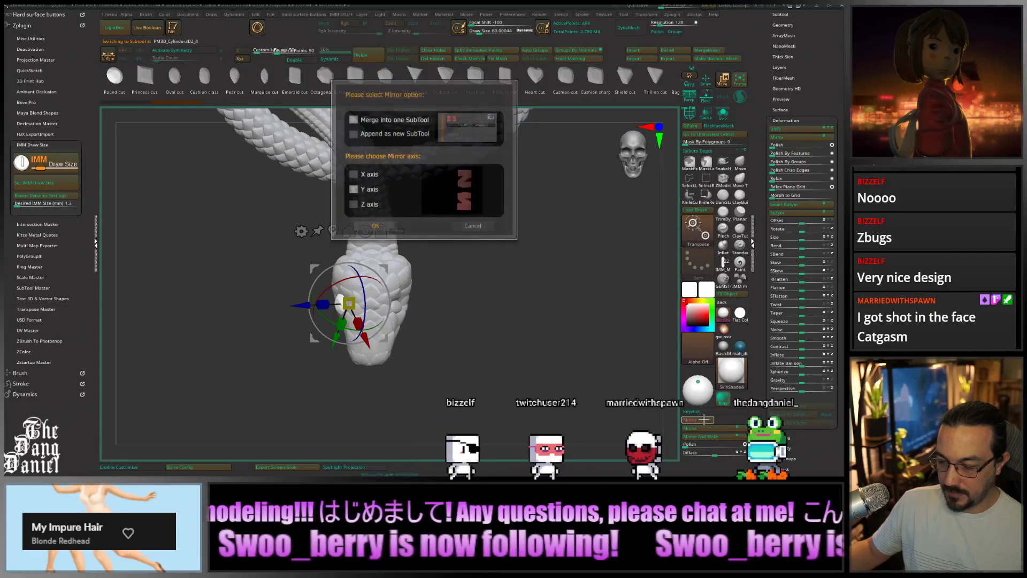
pyautogui.click(373, 225)
# Reselect the snake body part and switch to the Move sculpting brush
pyautogui.moveTo(375, 315)
pyautogui.keyDown('ctrl'); pyautogui.mouseDown(button='right')
pyautogui.moveTo(381, 342)
pyautogui.moveTo(411, 324)
pyautogui.moveTo(394, 325)
pyautogui.moveTo(391, 297)
pyautogui.mouseUp(button='right'); pyautogui.keyUp('ctrl')
pyautogui.keyDown('alt'); pyautogui.click(393, 324); pyautogui.keyUp('alt')
pyautogui.click(740, 164)
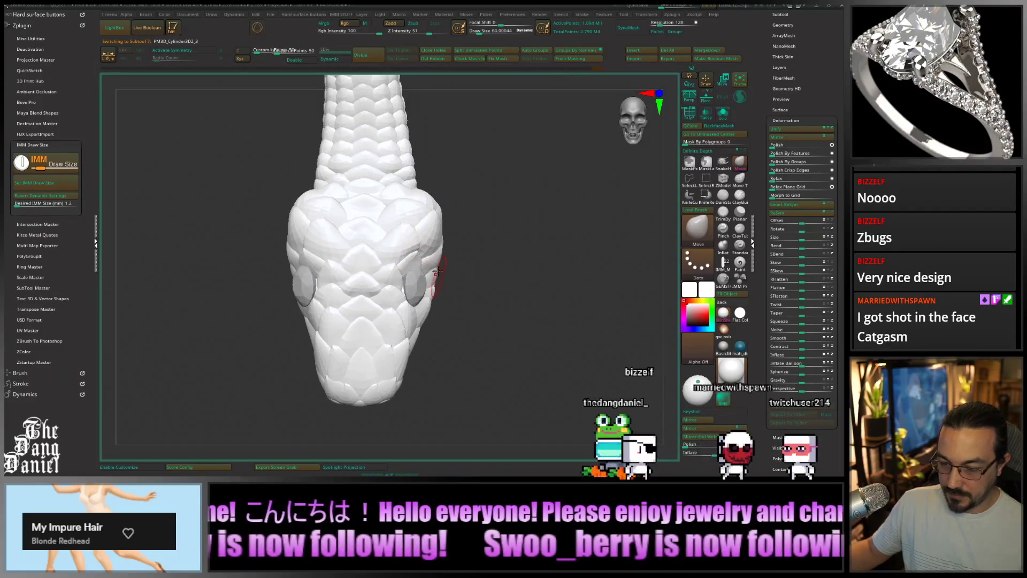
pyautogui.moveTo(437, 272); pyautogui.dragTo(402, 279, button='right')
pyautogui.press('space')
# Raise Draw Size to about 186 and inspect the two-eyed head from several angles
pyautogui.moveTo(396, 265); pyautogui.dragTo(407, 255)
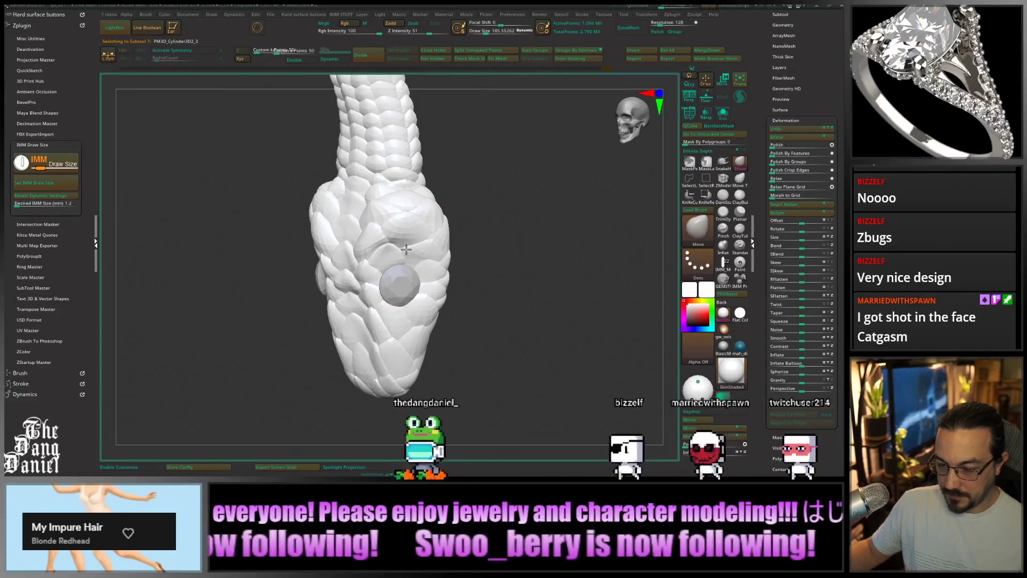
pyautogui.moveTo(405, 248)
pyautogui.mouseDown(button='right')
pyautogui.moveTo(289, 271)
pyautogui.moveTo(305, 282)
pyautogui.moveTo(280, 276)
pyautogui.moveTo(318, 283)
pyautogui.moveTo(287, 222)
pyautogui.moveTo(290, 167)
pyautogui.moveTo(305, 228)
pyautogui.mouseUp(button='right')
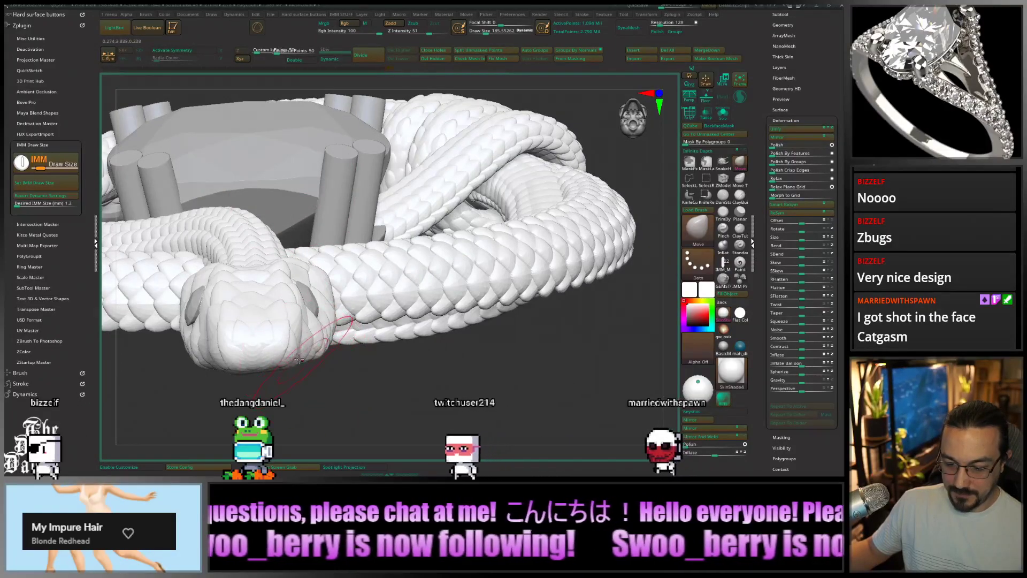
pyautogui.moveTo(281, 351)
pyautogui.keyDown('ctrl'); pyautogui.mouseDown(button='right')
pyautogui.moveTo(294, 317)
pyautogui.moveTo(355, 321)
pyautogui.moveTo(313, 326)
pyautogui.moveTo(295, 313)
pyautogui.moveTo(301, 279)
pyautogui.moveTo(510, 351)
pyautogui.mouseUp(button='right'); pyautogui.keyUp('ctrl')
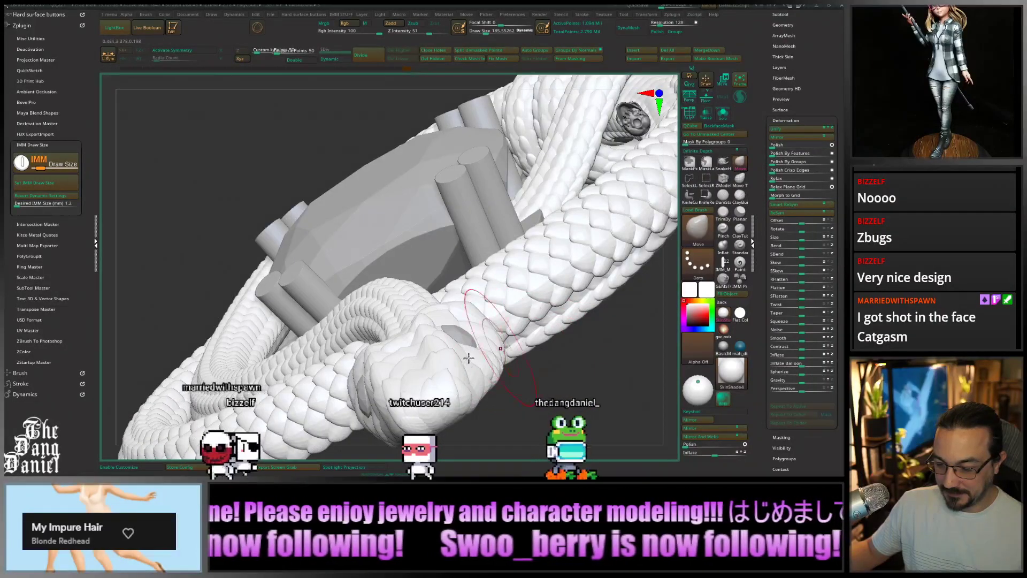
pyautogui.moveTo(469, 358)
pyautogui.mouseDown(button='right')
pyautogui.moveTo(369, 261)
pyautogui.moveTo(433, 278)
pyautogui.moveTo(443, 294)
pyautogui.moveTo(456, 280)
pyautogui.moveTo(450, 292)
pyautogui.mouseUp(button='right')
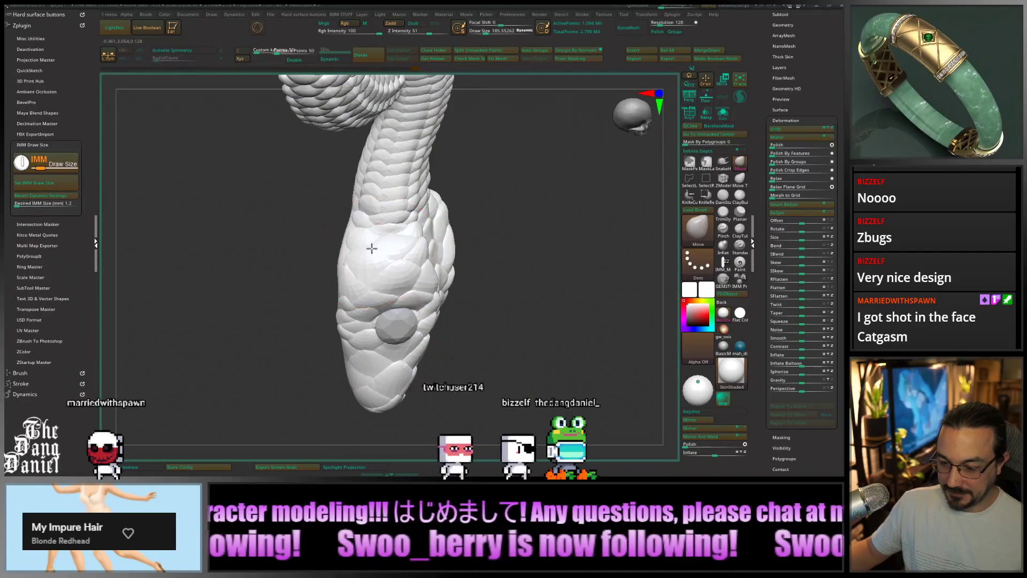
pyautogui.moveTo(372, 248); pyautogui.dragTo(390, 297, button='right')
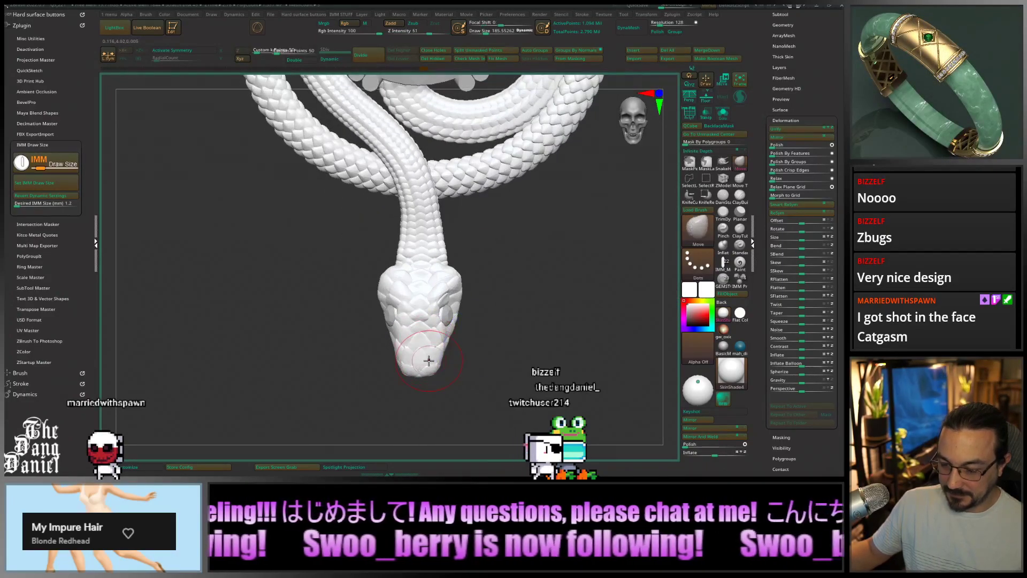
pyautogui.scroll(3, 409, 348)
pyautogui.moveTo(419, 352); pyautogui.dragTo(418, 352, button='right')
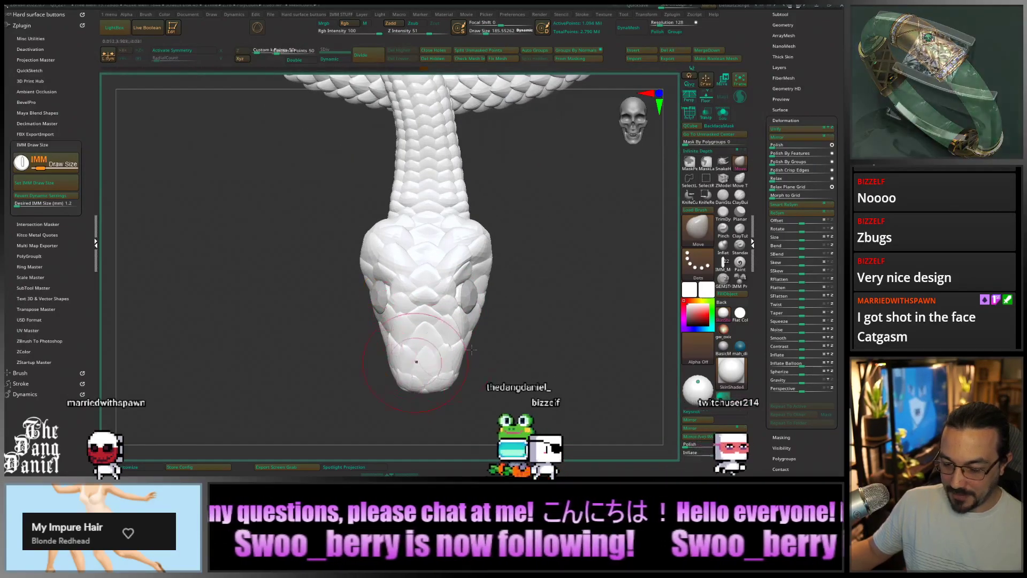
pyautogui.moveTo(472, 333)
pyautogui.mouseDown(button='right')
pyautogui.moveTo(358, 301)
pyautogui.moveTo(426, 324)
pyautogui.mouseUp(button='right')
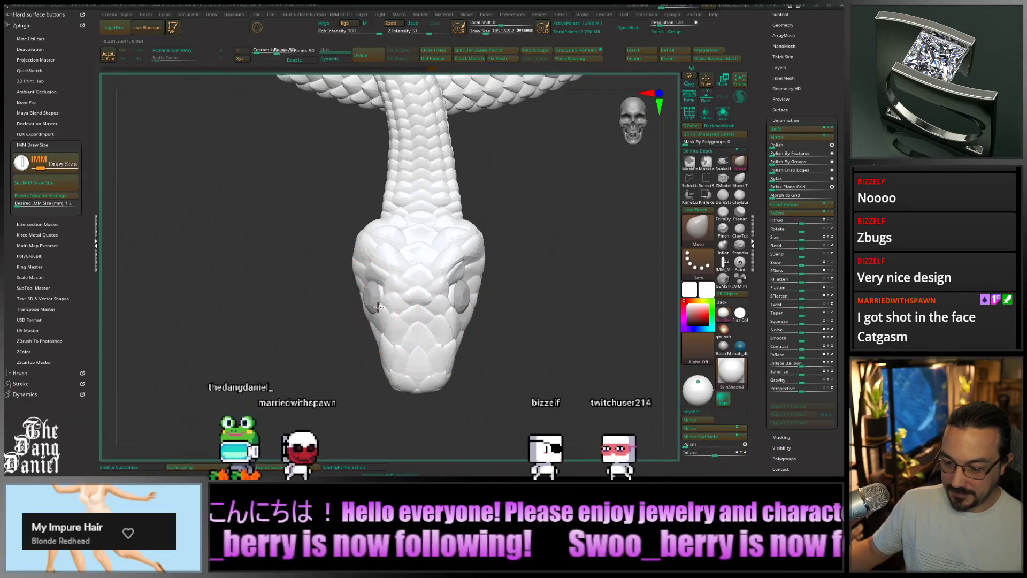
# Shift both eye gems slightly sideways, then return to the snake body and Move brush
pyautogui.keyDown('alt'); pyautogui.click(370, 303); pyautogui.keyUp('alt')
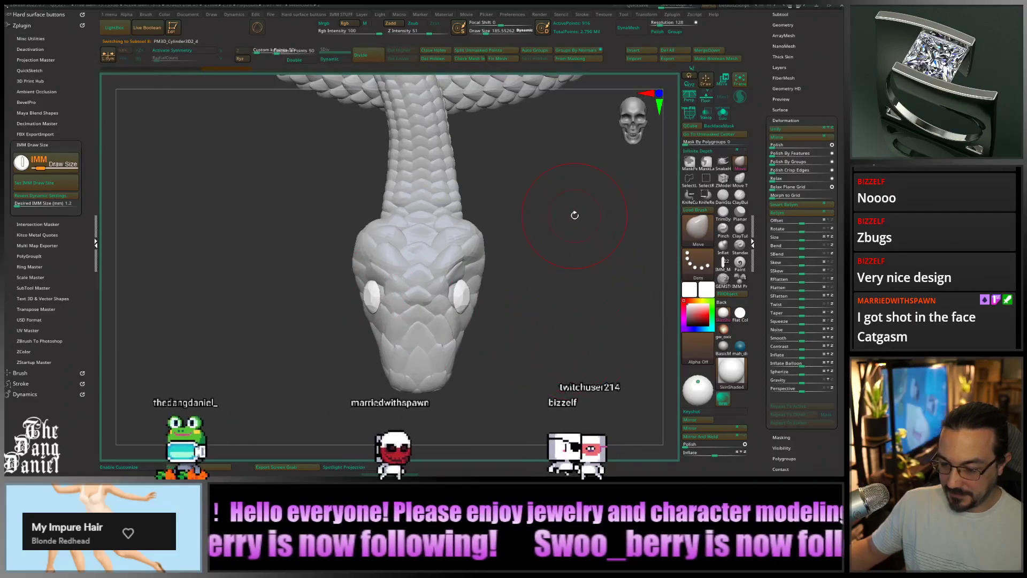
pyautogui.click(722, 80)
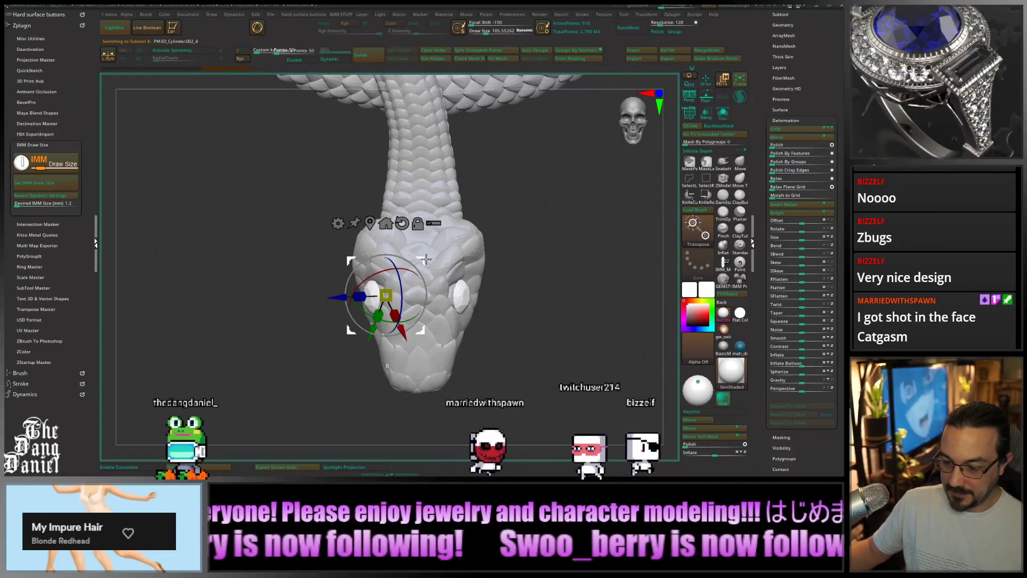
pyautogui.moveTo(426, 259); pyautogui.dragTo(426, 259)
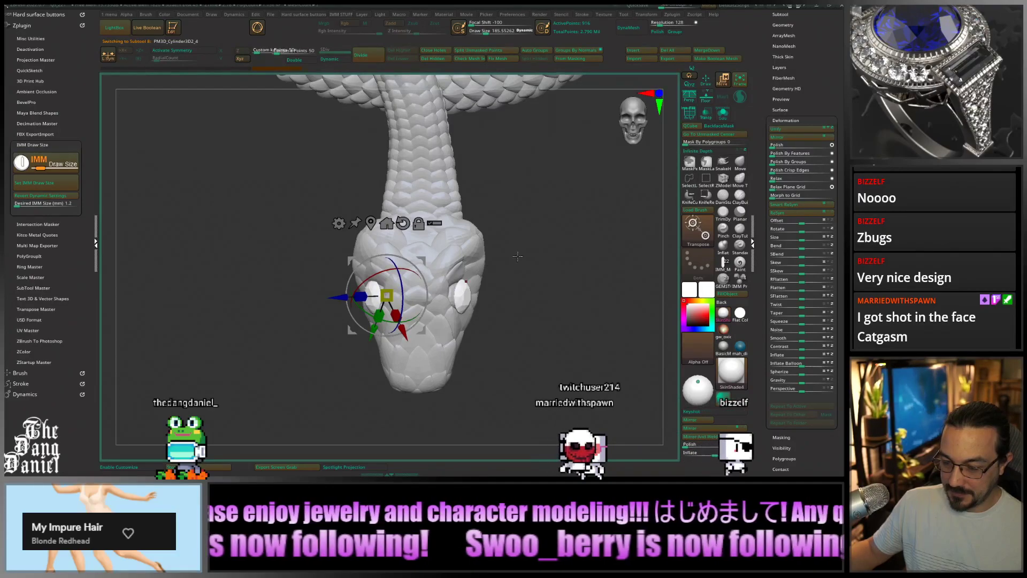
pyautogui.keyDown('alt'); pyautogui.click(421, 240); pyautogui.keyUp('alt')
pyautogui.click(737, 161)
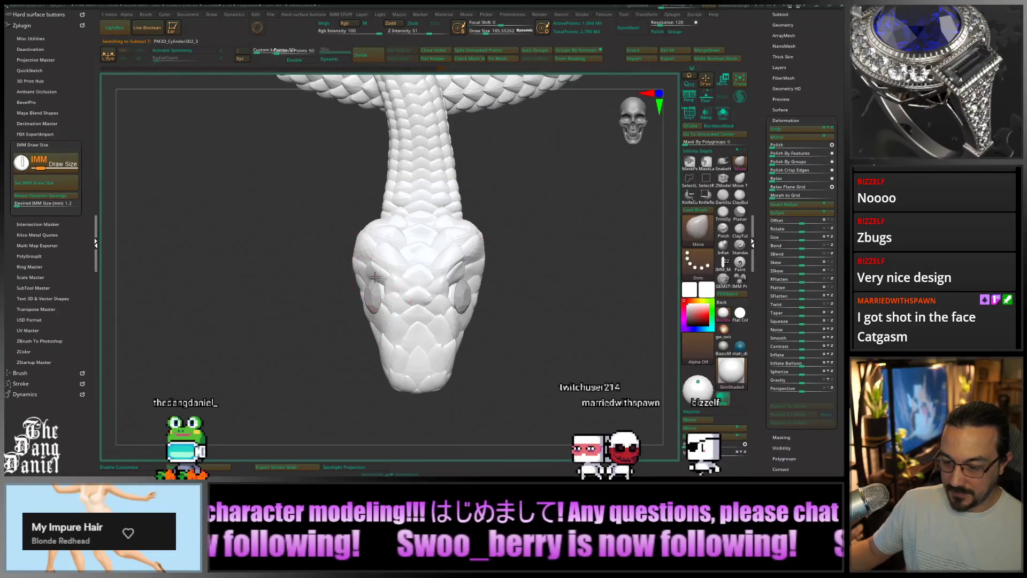
# Fit the pendant to the view and rotate it to face the front
pyautogui.keyDown('ctrl'); pyautogui.moveTo(408, 240); pyautogui.dragTo(478, 316, button='right'); pyautogui.keyUp('ctrl')
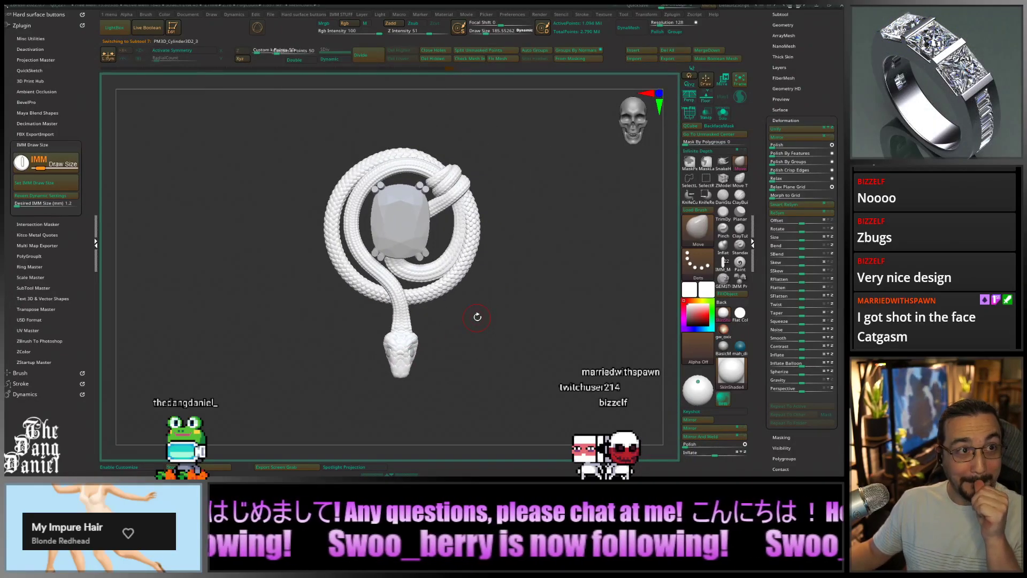
pyautogui.moveTo(414, 330)
pyautogui.keyDown('ctrl'); pyautogui.mouseDown(button='right')
pyautogui.moveTo(403, 377)
pyautogui.moveTo(386, 350)
pyautogui.moveTo(435, 351)
pyautogui.moveTo(412, 347)
pyautogui.mouseUp(button='right'); pyautogui.keyUp('ctrl')
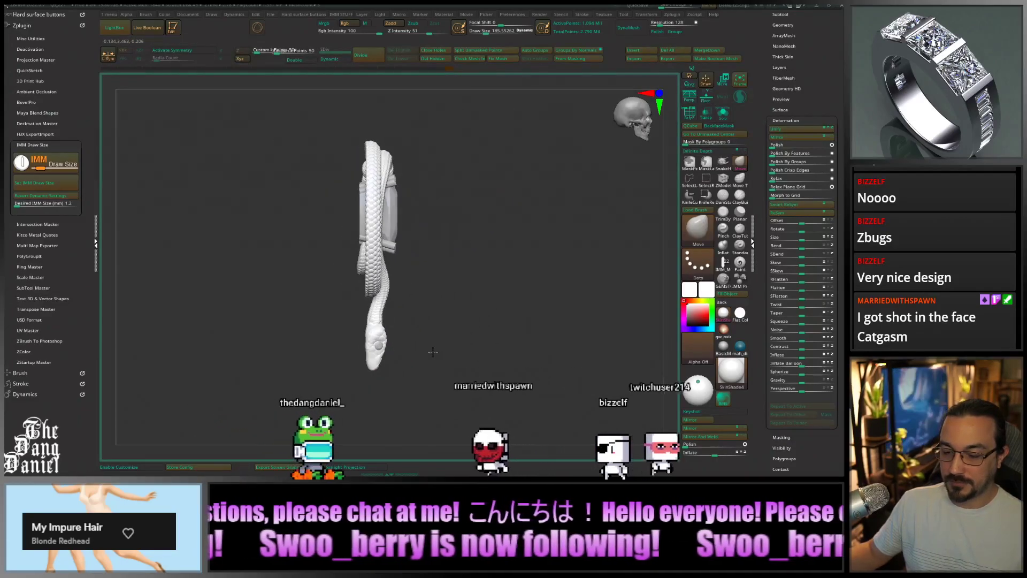
pyautogui.press('f')
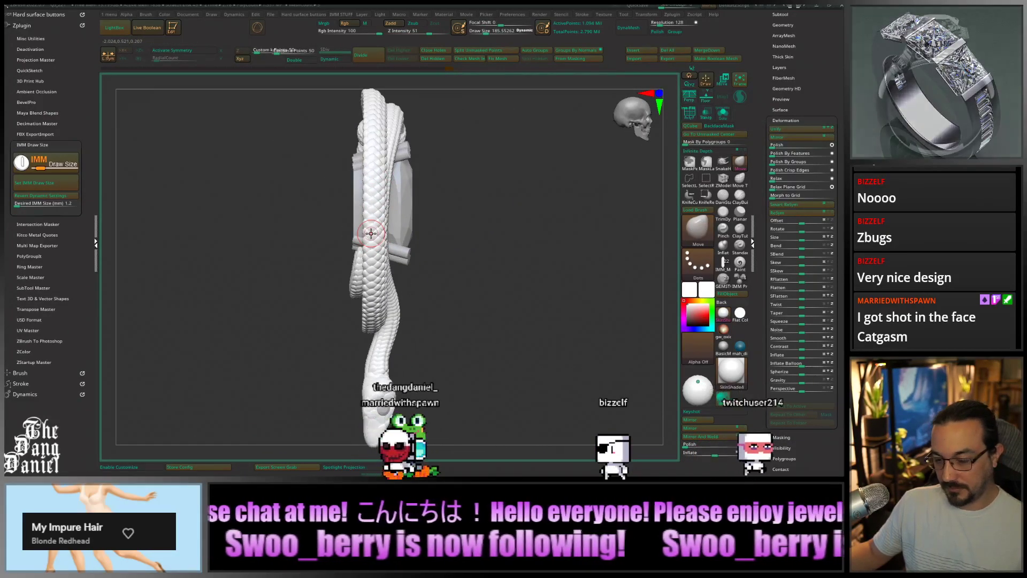
pyautogui.moveTo(371, 232); pyautogui.dragTo(502, 288, button='right')
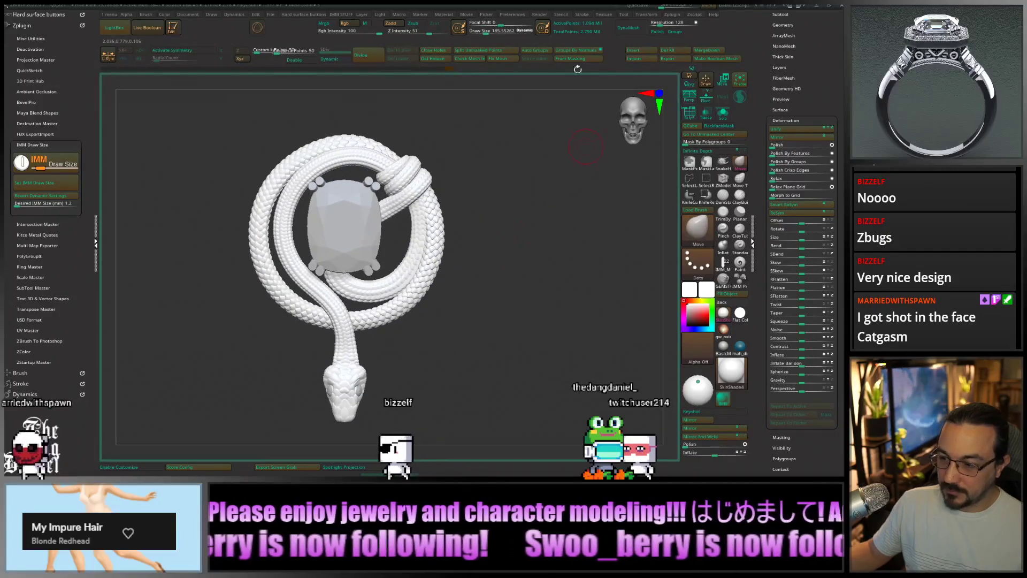
# DynaMesh the snake and apply Polish to soften its scales
pyautogui.click(626, 30)
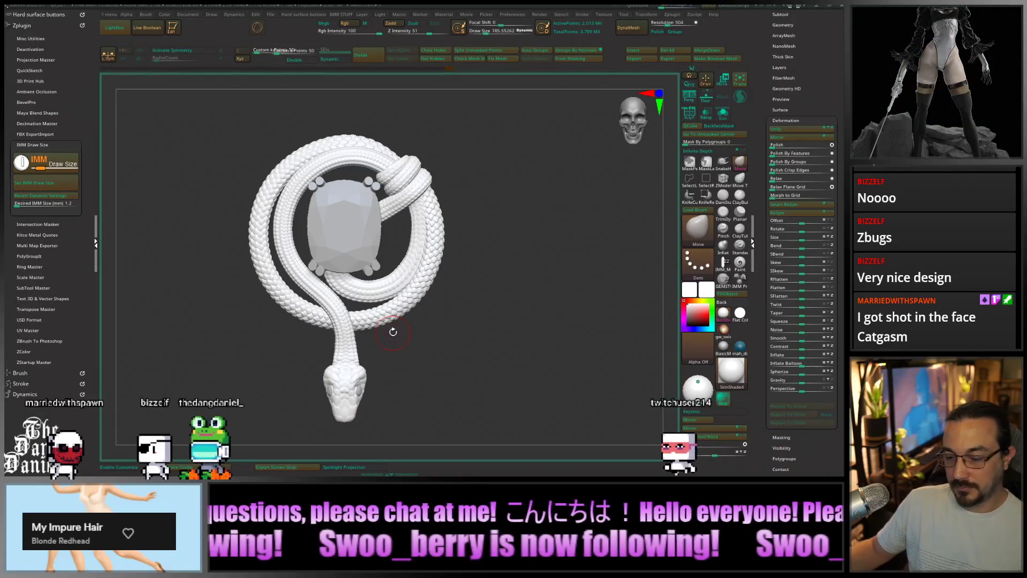
pyautogui.scroll(5, 350, 343)
pyautogui.scroll(1, 349, 342)
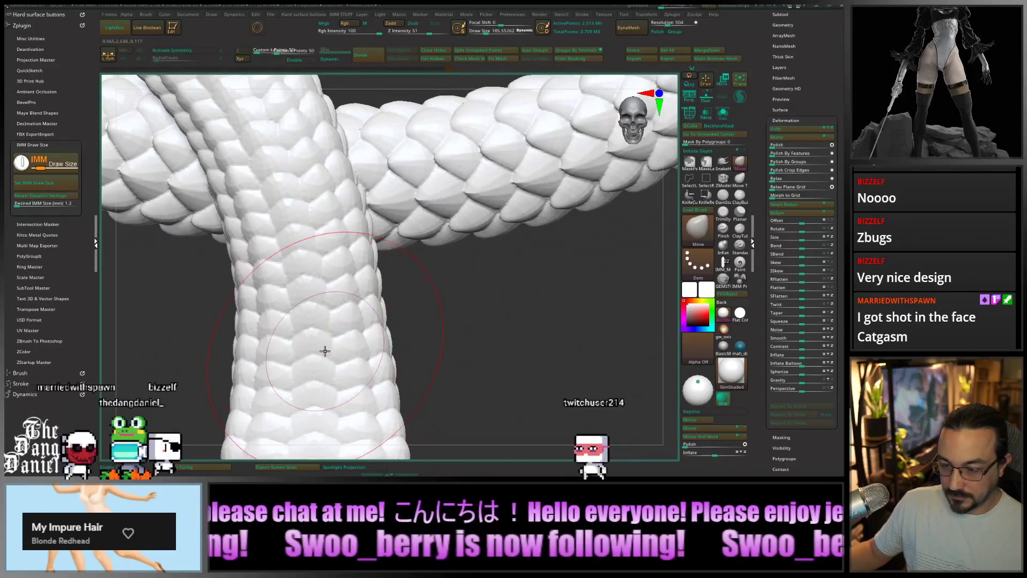
pyautogui.scroll(-3, 331, 321)
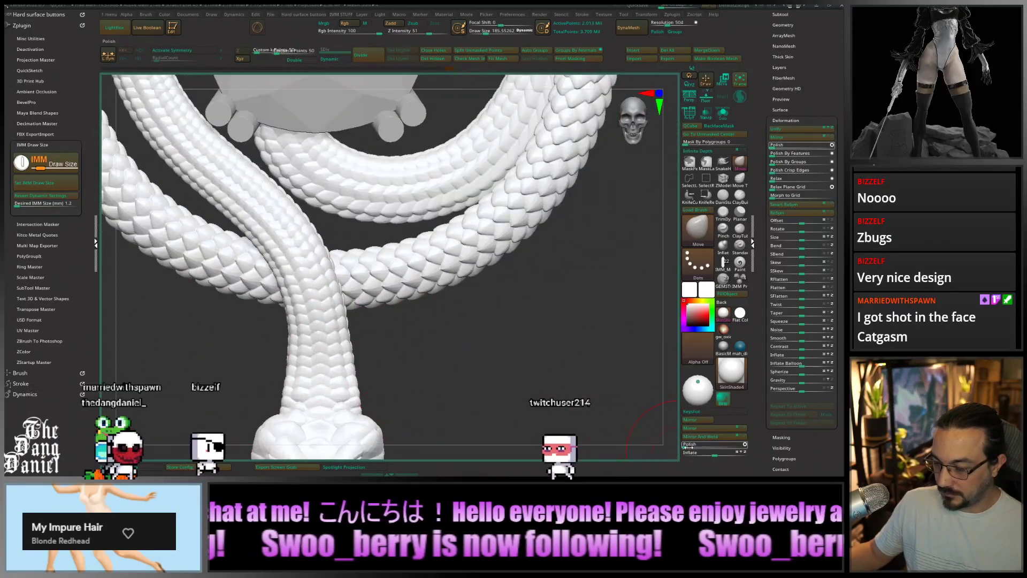
pyautogui.click(686, 447)
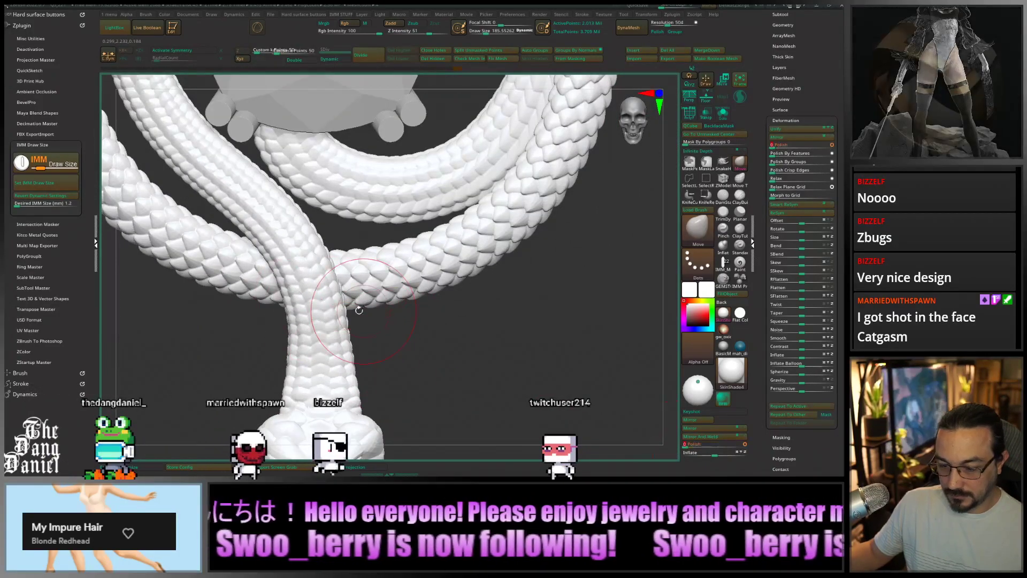
pyautogui.scroll(-5, 331, 305)
# Smooth the side of the snake's neck and check the head from the side
pyautogui.keyDown('alt'); pyautogui.moveTo(299, 328); pyautogui.dragTo(401, 356, button='right'); pyautogui.keyUp('alt')
pyautogui.scroll(5, 400, 359)
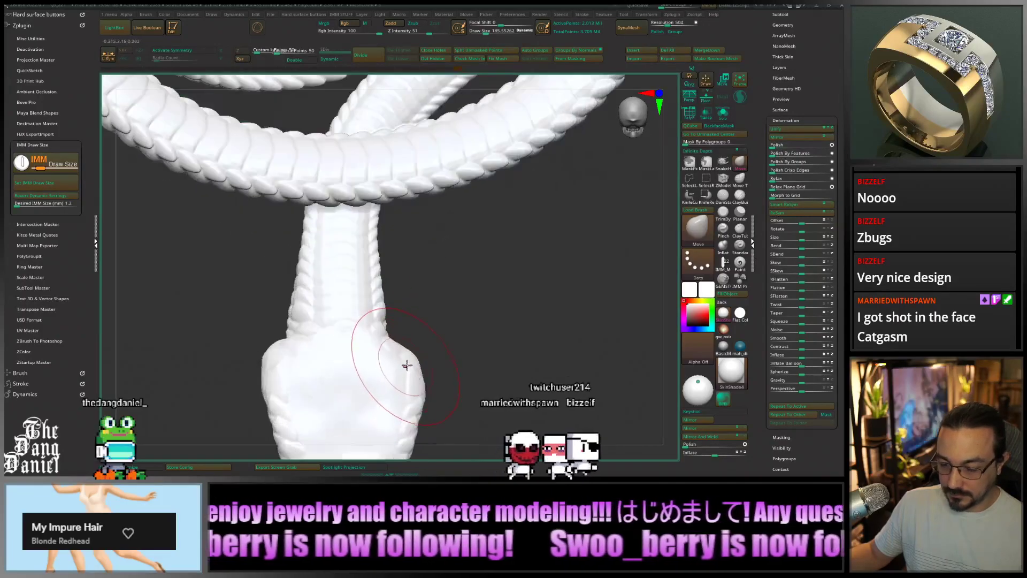
pyautogui.moveTo(406, 364); pyautogui.dragTo(408, 352)
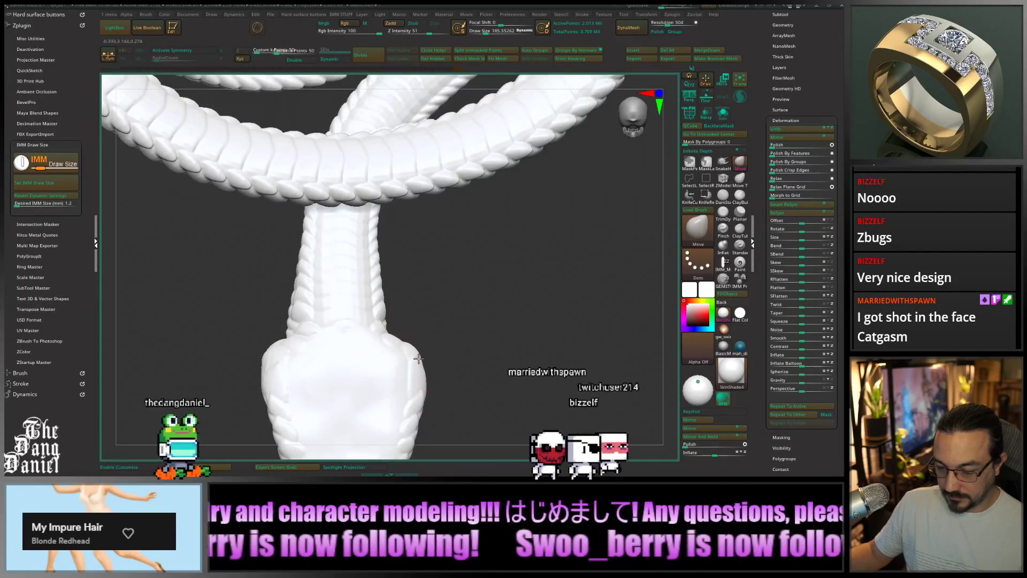
pyautogui.scroll(-5, 414, 352)
pyautogui.moveTo(420, 358); pyautogui.dragTo(389, 309, button='right')
pyautogui.rightClick(350, 359)
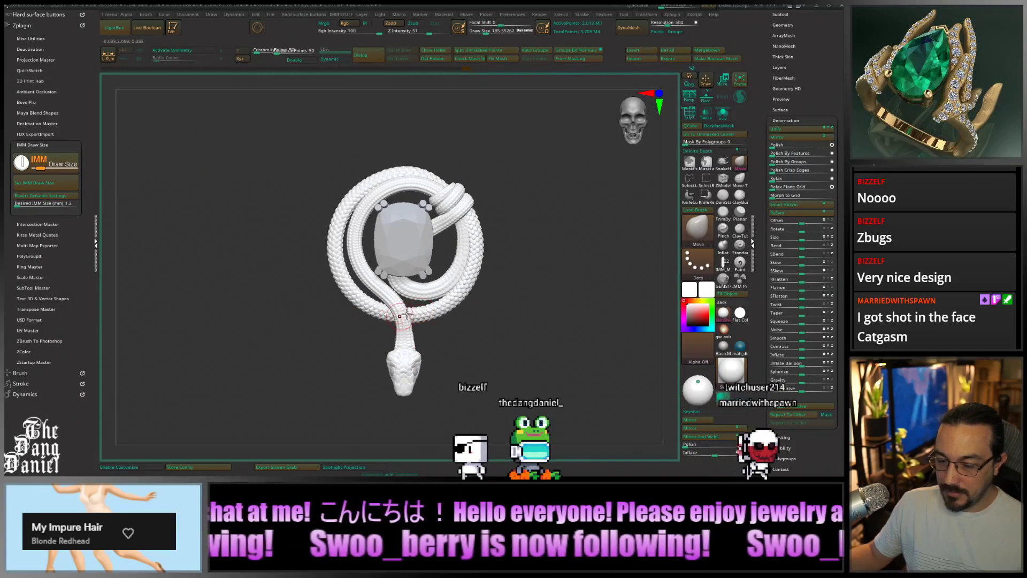
# Save the project as QS_221 in the UPLOAD folder
pyautogui.moveTo(398, 218)
pyautogui.keyDown('ctrl'); pyautogui.mouseDown(button='right')
pyautogui.moveTo(367, 266)
pyautogui.moveTo(451, 276)
pyautogui.moveTo(517, 307)
pyautogui.mouseUp(button='right'); pyautogui.keyUp('ctrl')
pyautogui.keyDown('ctrl'); pyautogui.moveTo(337, 229); pyautogui.dragTo(334, 228, button='right'); pyautogui.keyUp('ctrl')
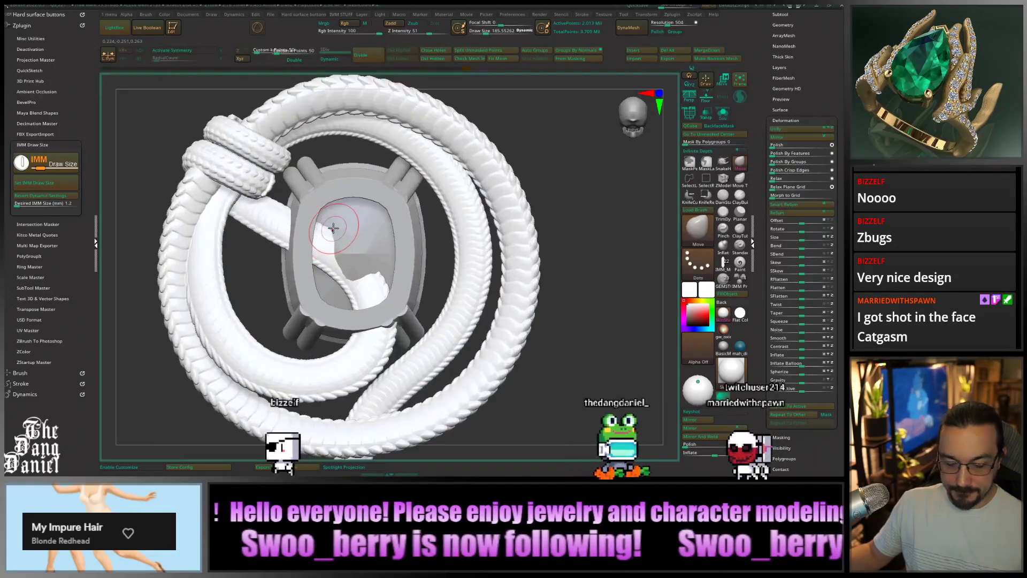
pyautogui.hotkey('ctrl', 's')
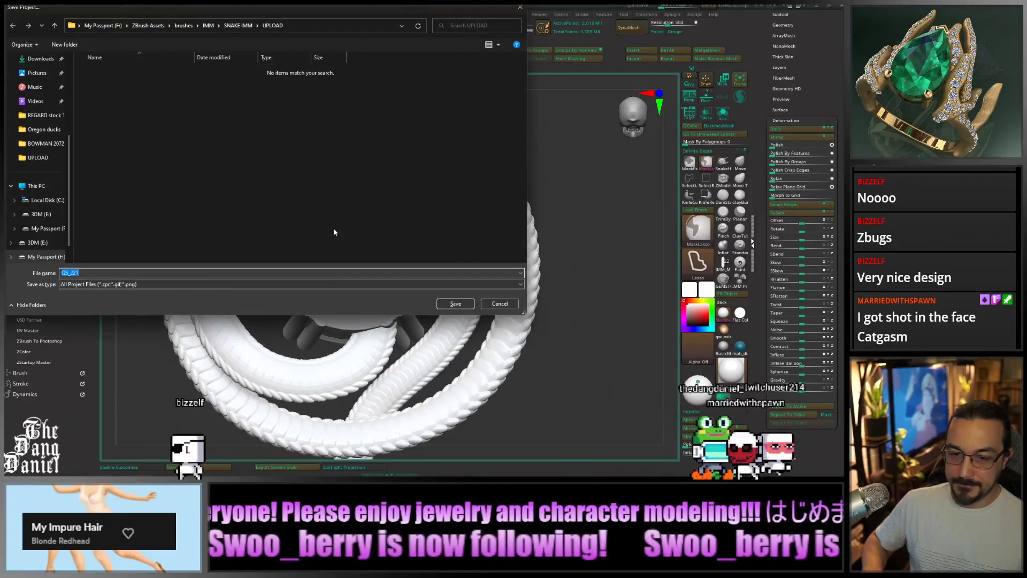
pyautogui.press('Return')
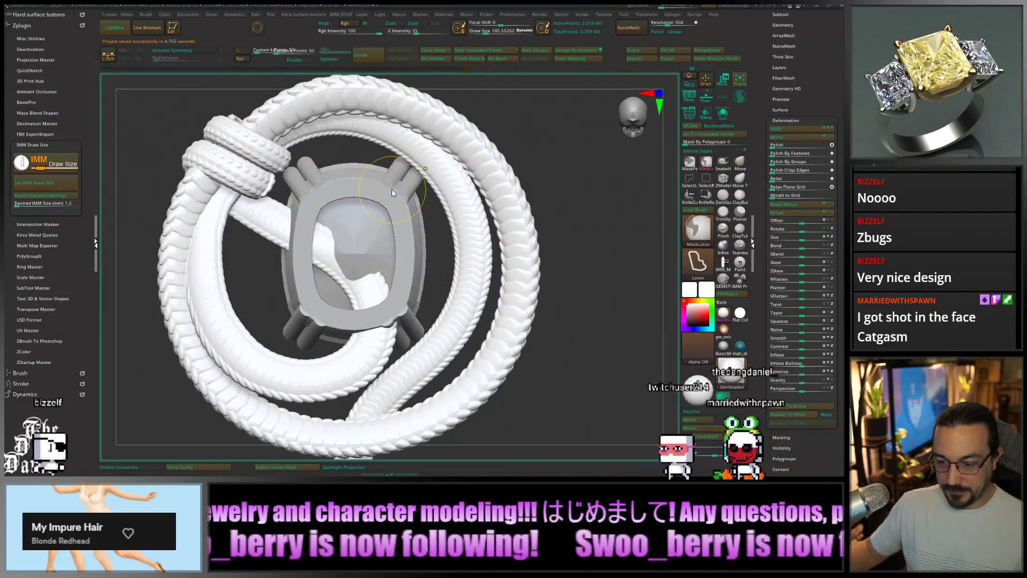
# Overwrite the existing V1 project file in the client's 2022 job folder
pyautogui.hotkey('ctrl', 's')
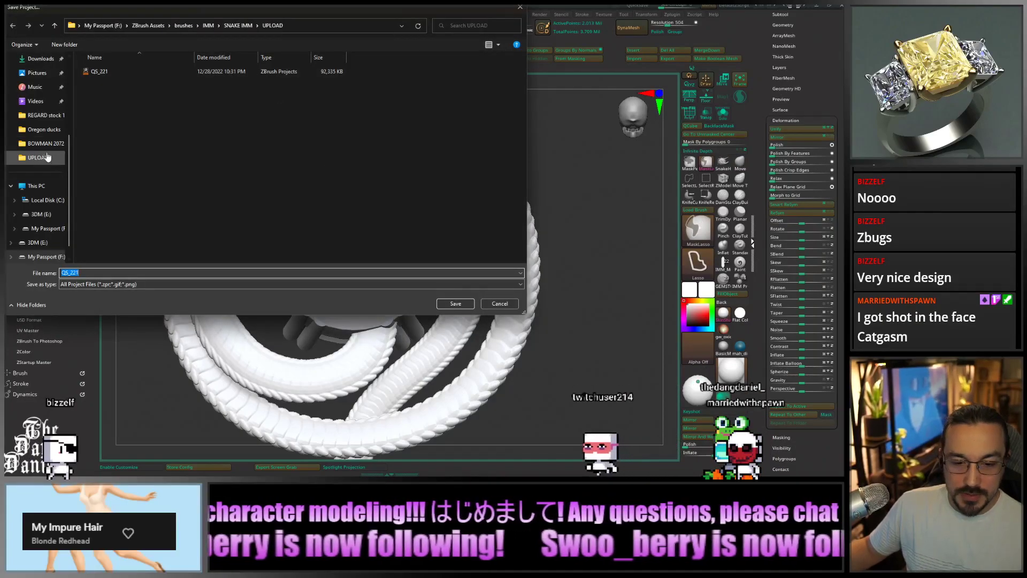
pyautogui.scroll(3, 53, 97)
pyautogui.click(33, 129)
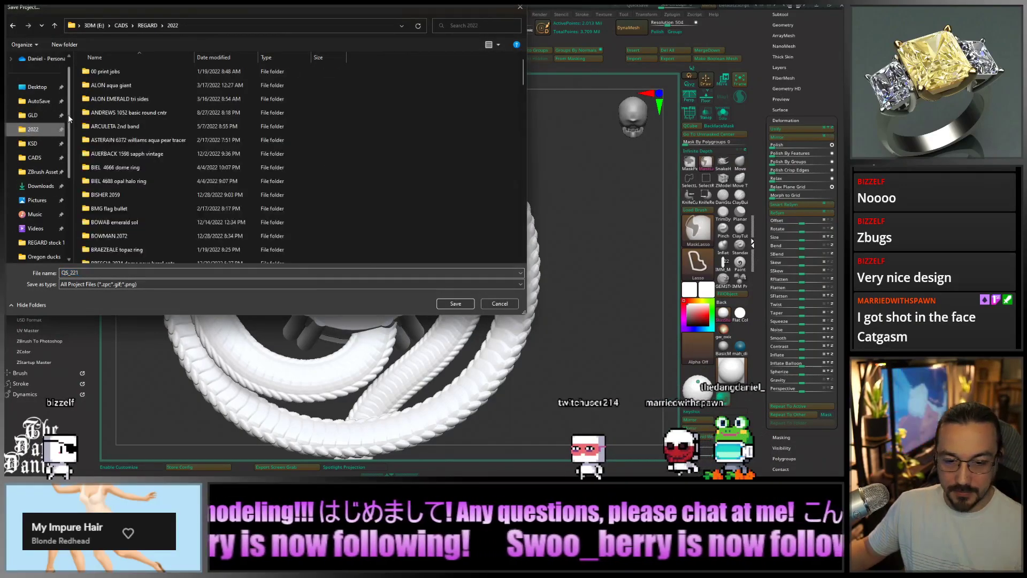
pyautogui.doubleClick(114, 196)
pyautogui.doubleClick(107, 99)
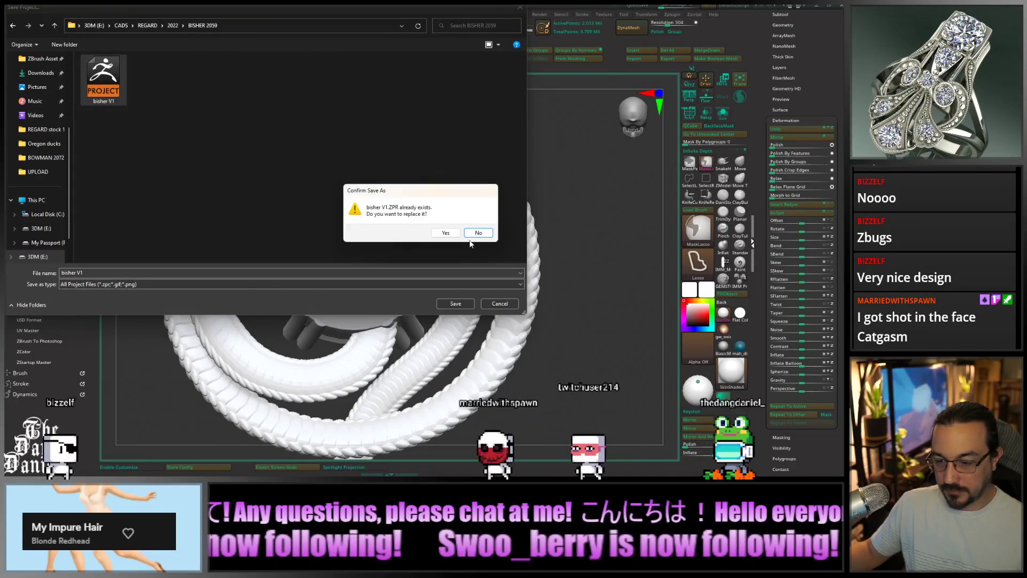
pyautogui.click(452, 232)
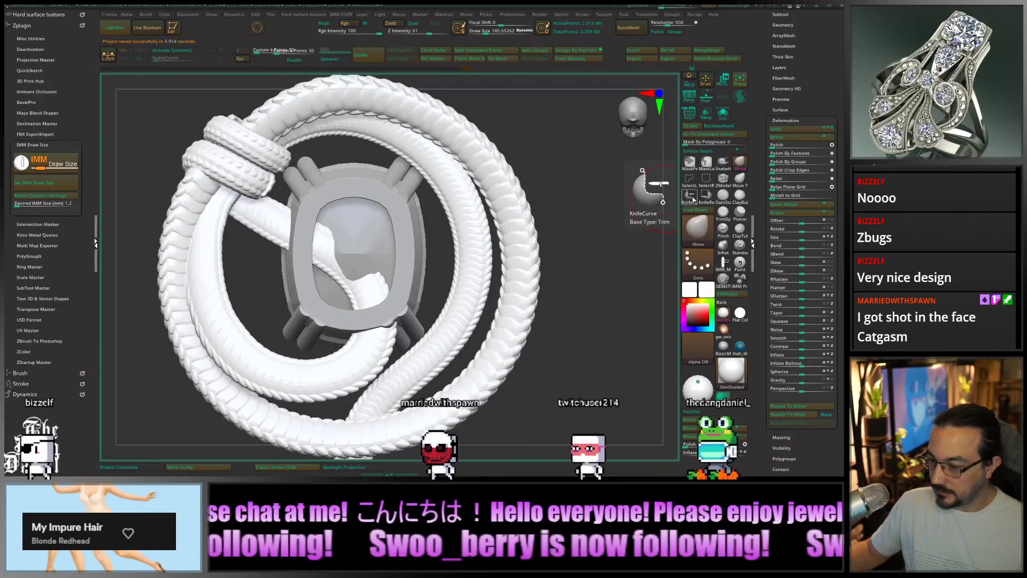
# Trim a rectangle of snake behind the setting with KnifeRect, then return to front view
pyautogui.click(706, 195)
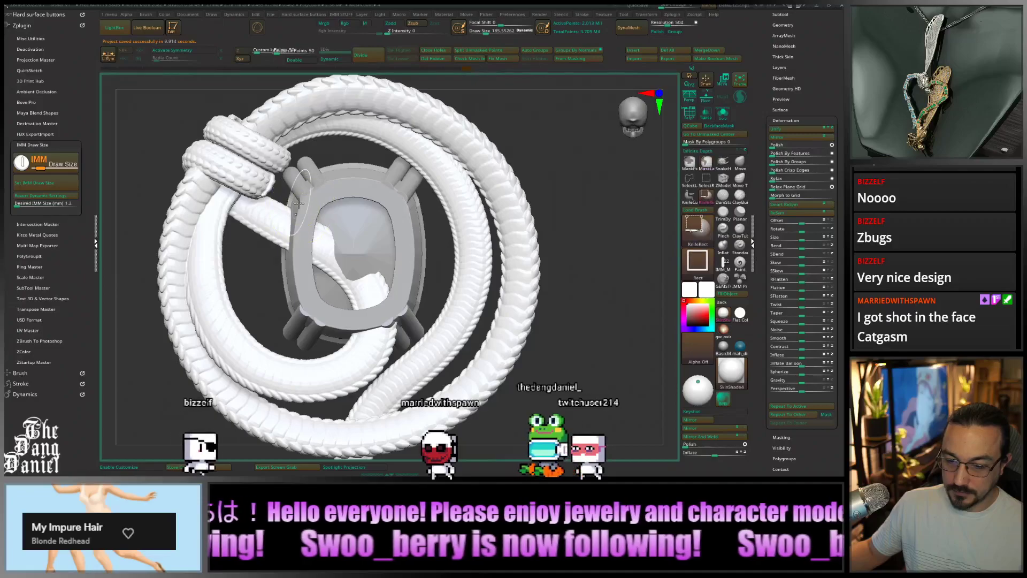
pyautogui.keyDown('ctrl'); pyautogui.keyDown('shift'); pyautogui.moveTo(299, 202); pyautogui.dragTo(417, 320); pyautogui.keyUp('shift'); pyautogui.keyUp('ctrl')
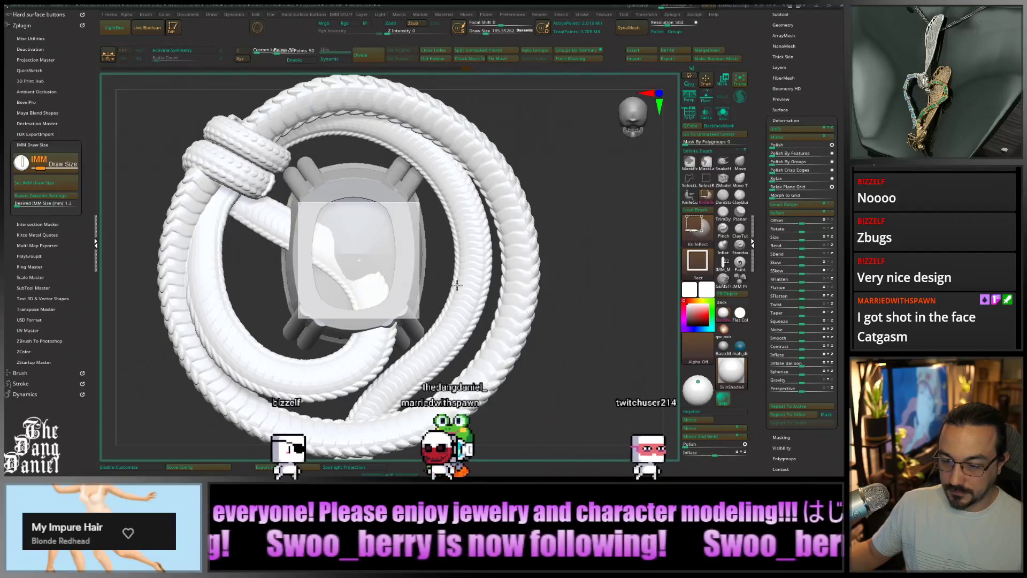
pyautogui.moveTo(396, 261); pyautogui.dragTo(579, 291, button='right')
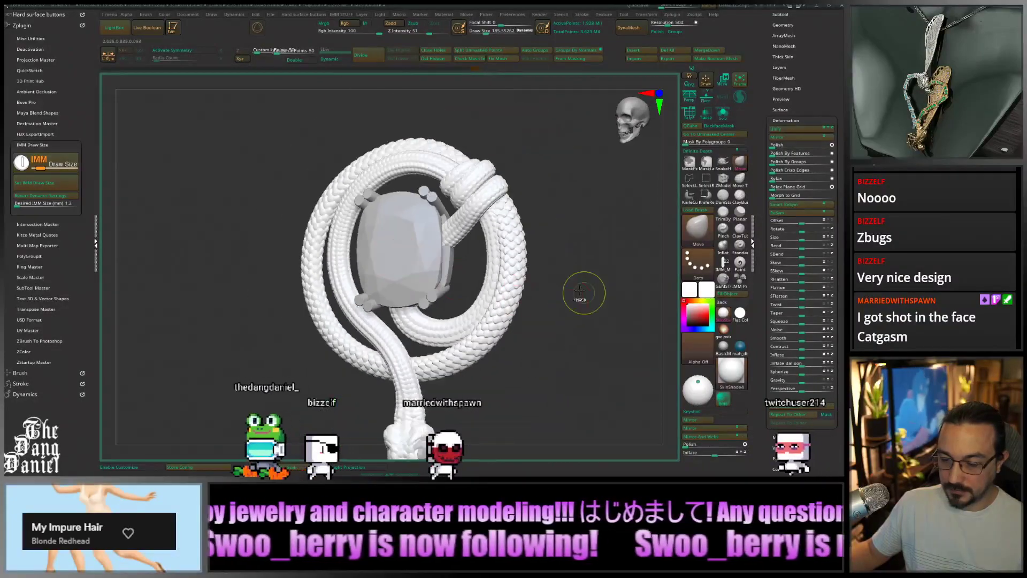
pyautogui.keyDown('alt'); pyautogui.moveTo(548, 316); pyautogui.dragTo(422, 281); pyautogui.keyUp('alt')
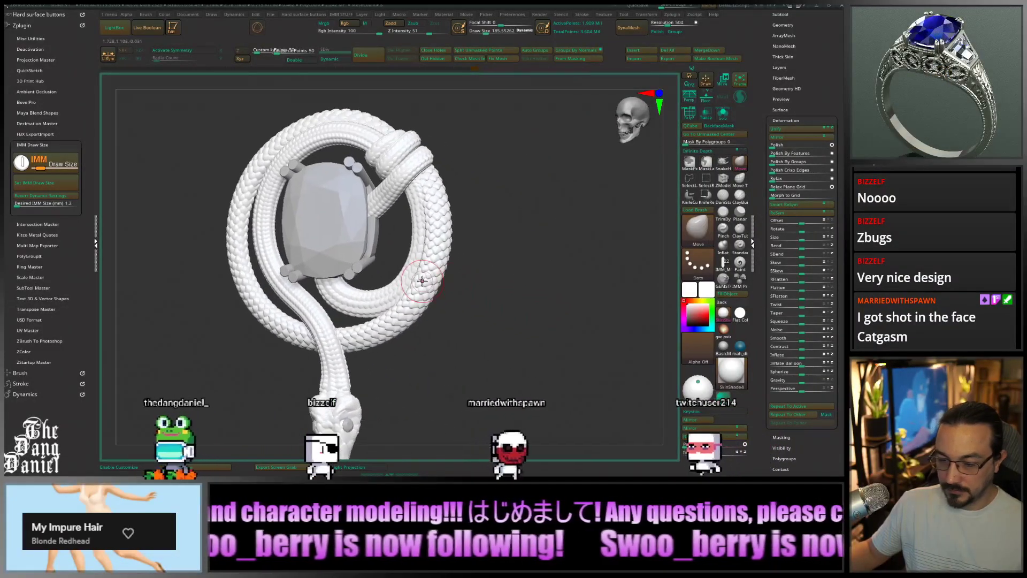
pyautogui.keyDown('shift'); pyautogui.moveTo(422, 280); pyautogui.dragTo(424, 234, button='right'); pyautogui.keyUp('shift')
# Make the PM3D_Cylinder3D2_5 prongs the active subtool
pyautogui.keyDown('alt'); pyautogui.click(430, 218); pyautogui.keyUp('alt')
pyautogui.moveTo(363, 268); pyautogui.dragTo(396, 271, button='right')
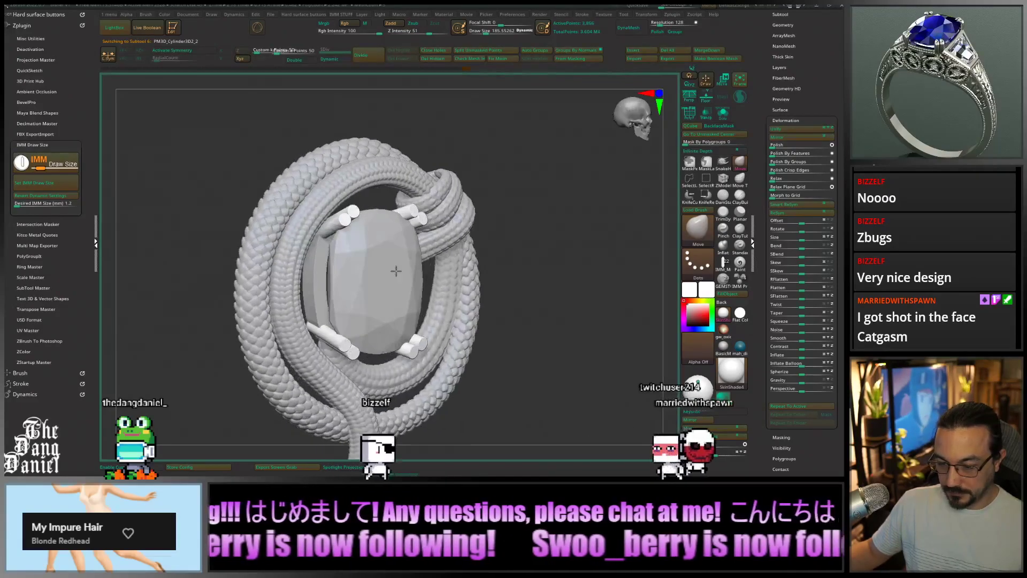
pyautogui.moveTo(396, 271); pyautogui.dragTo(375, 271)
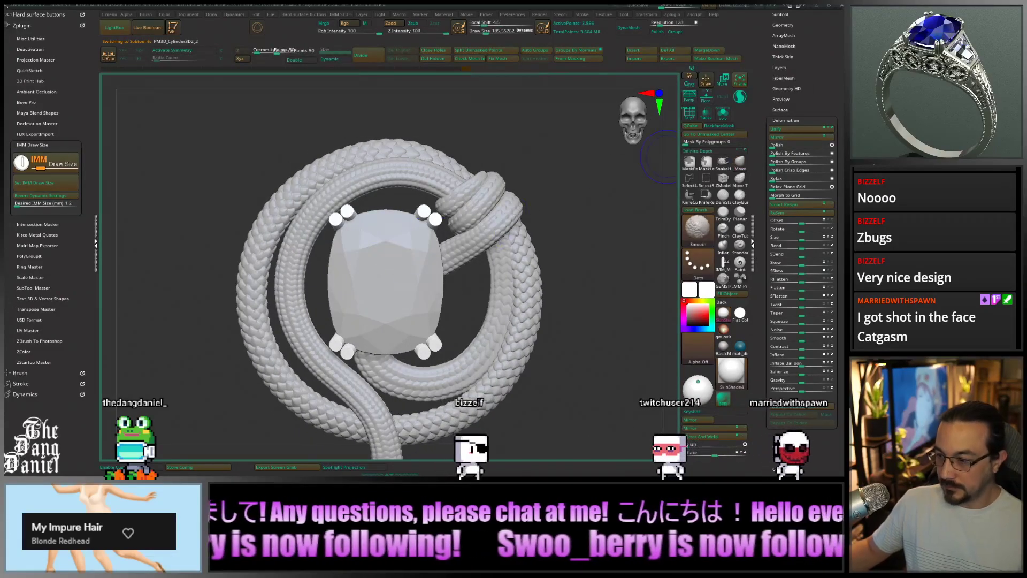
pyautogui.click(780, 14)
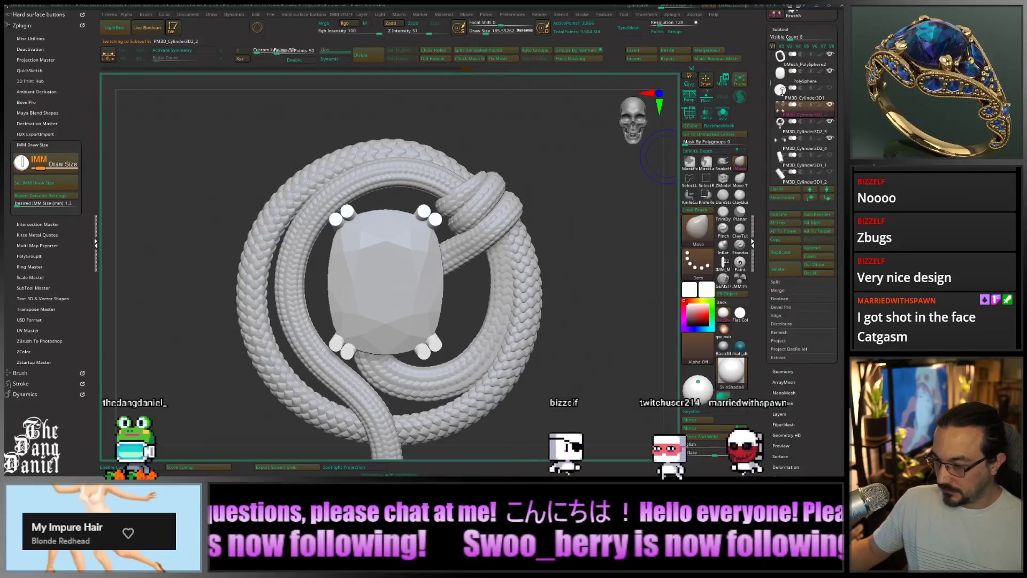
pyautogui.click(813, 139)
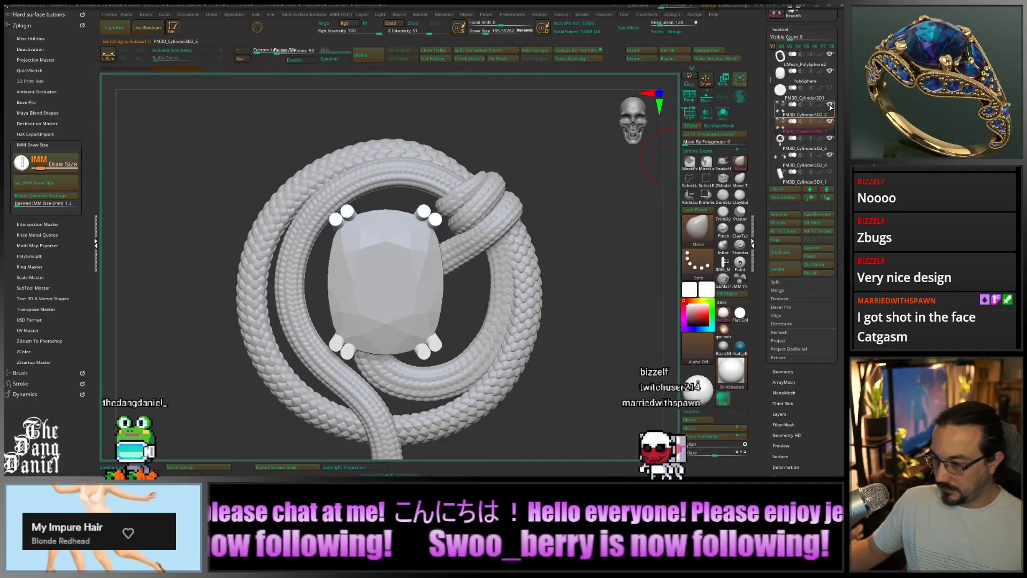
# Divide the prongs twice to about 1 million points, then delete the lower subdivision levels
pyautogui.moveTo(353, 241)
pyautogui.mouseDown(button='right')
pyautogui.moveTo(380, 236)
pyautogui.moveTo(354, 235)
pyautogui.mouseUp(button='right')
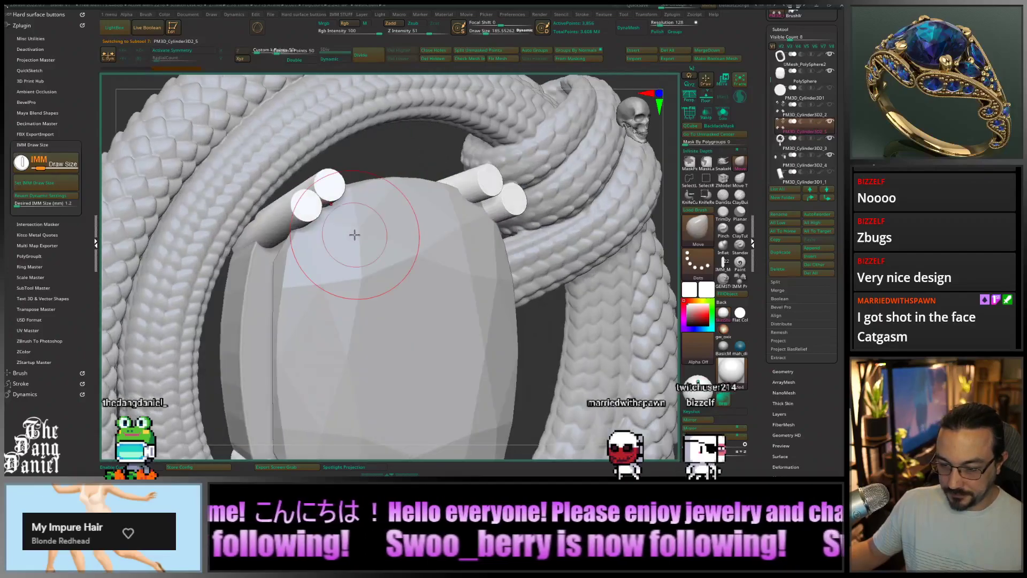
pyautogui.click(369, 61)
pyautogui.click(368, 62)
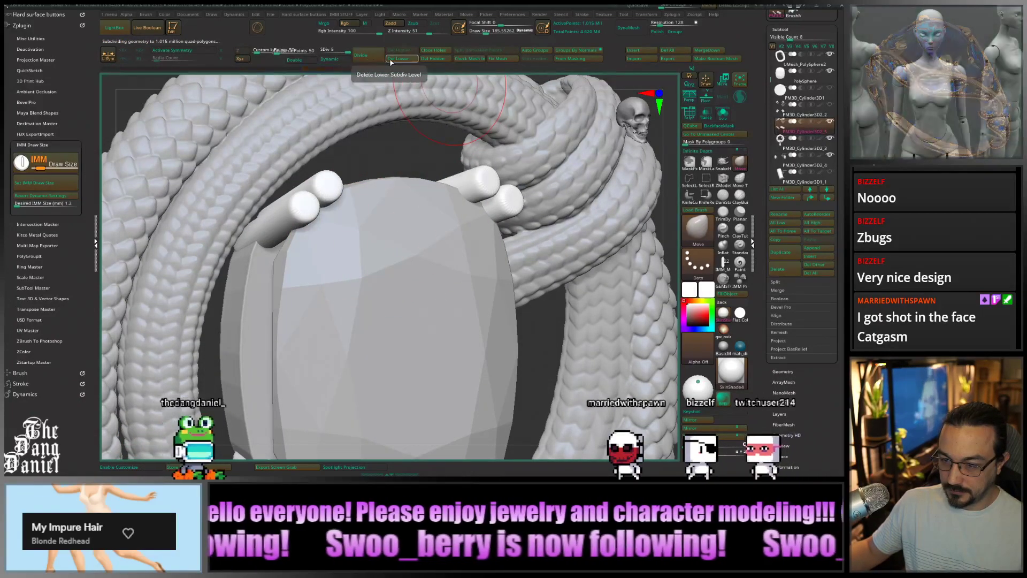
pyautogui.click(390, 59)
pyautogui.keyDown('alt'); pyautogui.moveTo(477, 239); pyautogui.dragTo(473, 169, button='right'); pyautogui.keyUp('alt')
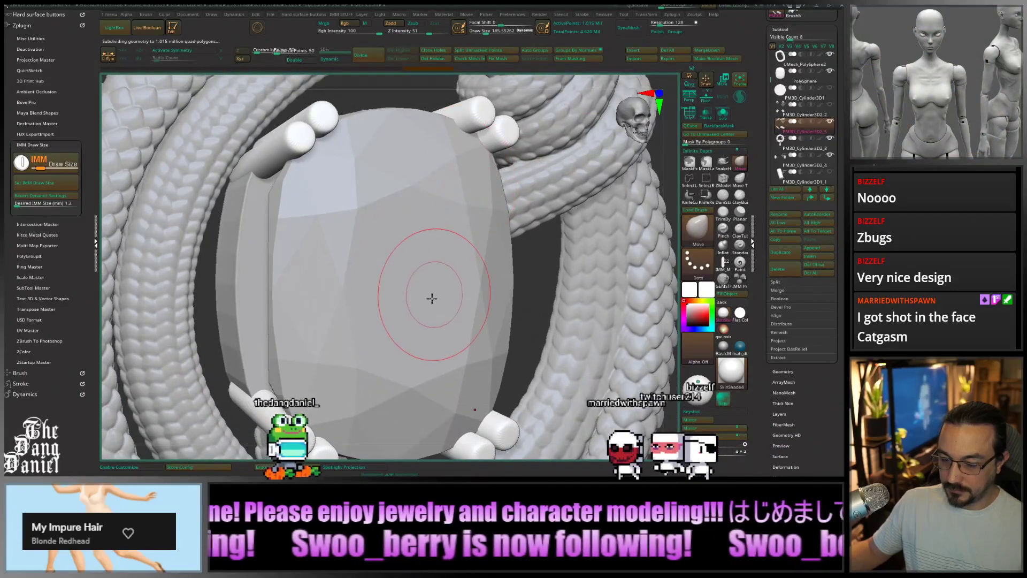
pyautogui.keyDown('shift'); pyautogui.moveTo(432, 298); pyautogui.dragTo(532, 239, button='right'); pyautogui.keyUp('shift')
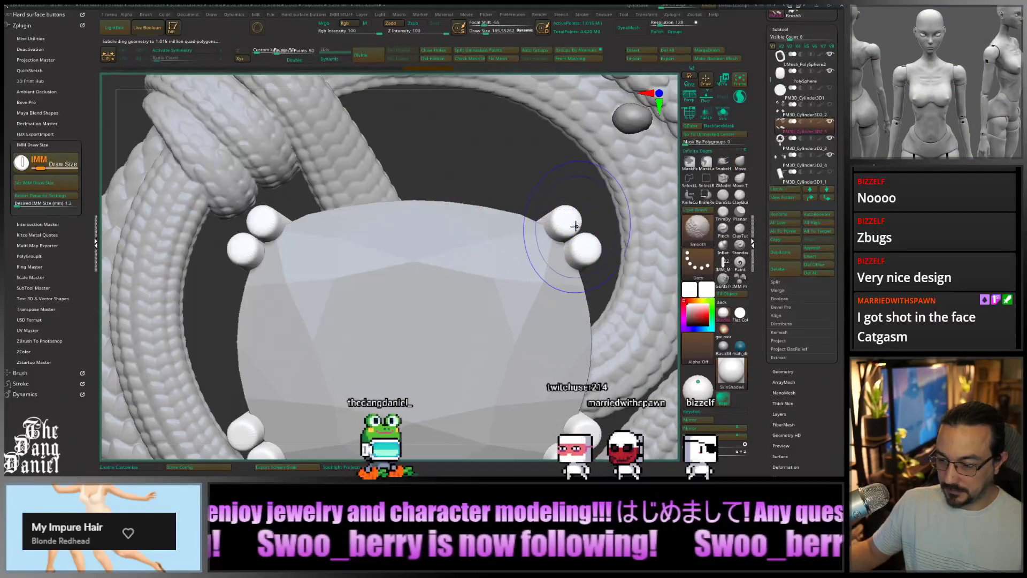
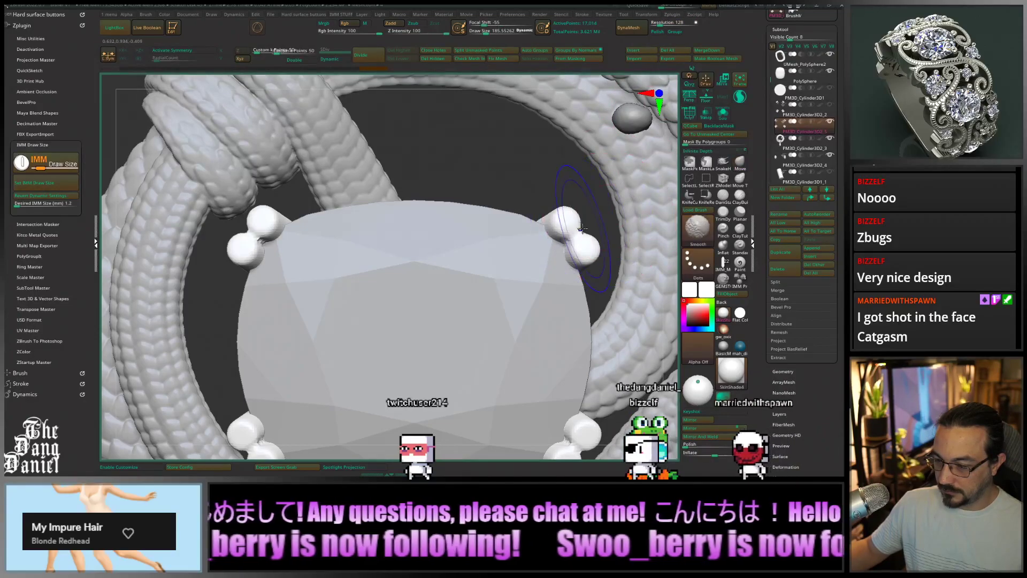
# Zoom out over the gem setting and switch sculpting brush, dismissing the recommendation notice
pyautogui.moveTo(562, 205)
pyautogui.keyDown('ctrl'); pyautogui.mouseDown(button='right')
pyautogui.moveTo(635, 263)
pyautogui.moveTo(520, 250)
pyautogui.mouseUp(button='right'); pyautogui.keyUp('ctrl')
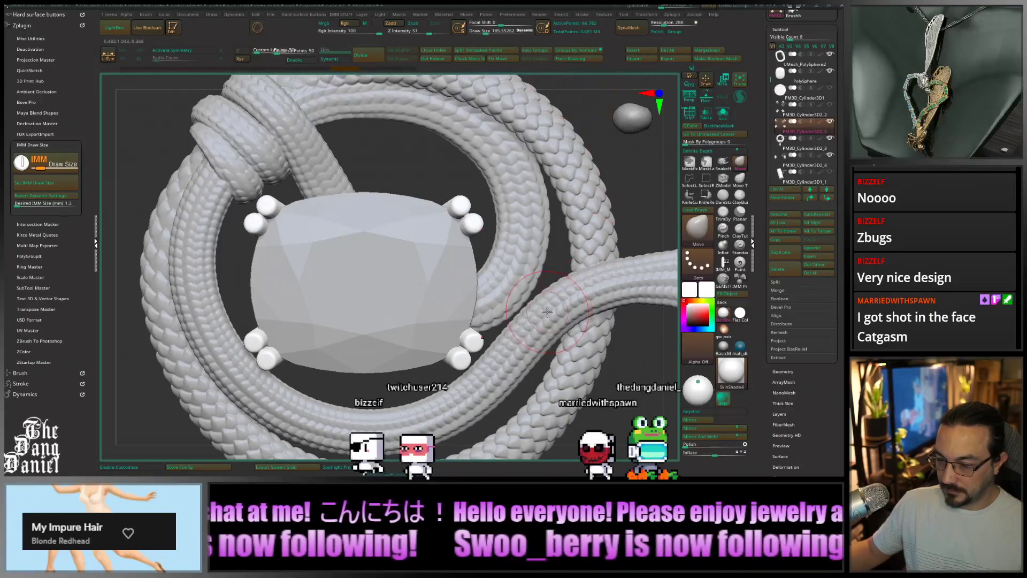
pyautogui.keyDown('alt'); pyautogui.moveTo(484, 303); pyautogui.dragTo(536, 291, button='right'); pyautogui.keyUp('alt')
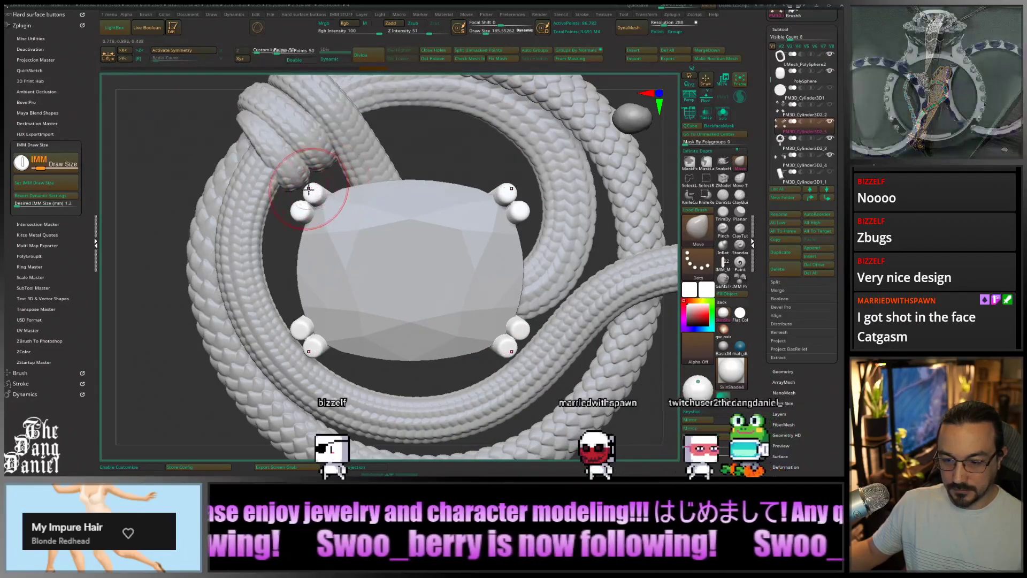
pyautogui.scroll(3, 309, 194)
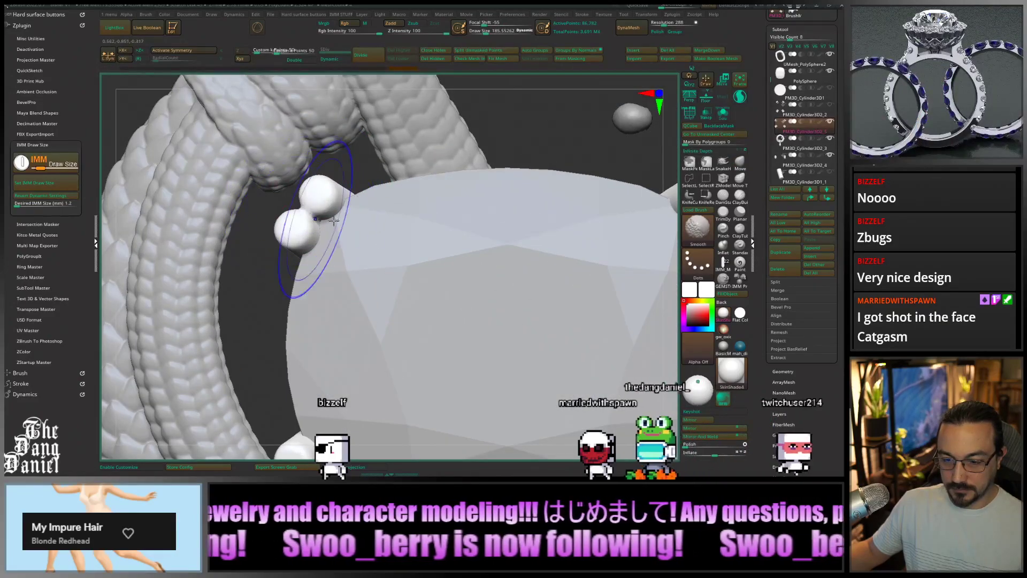
pyautogui.click(730, 170)
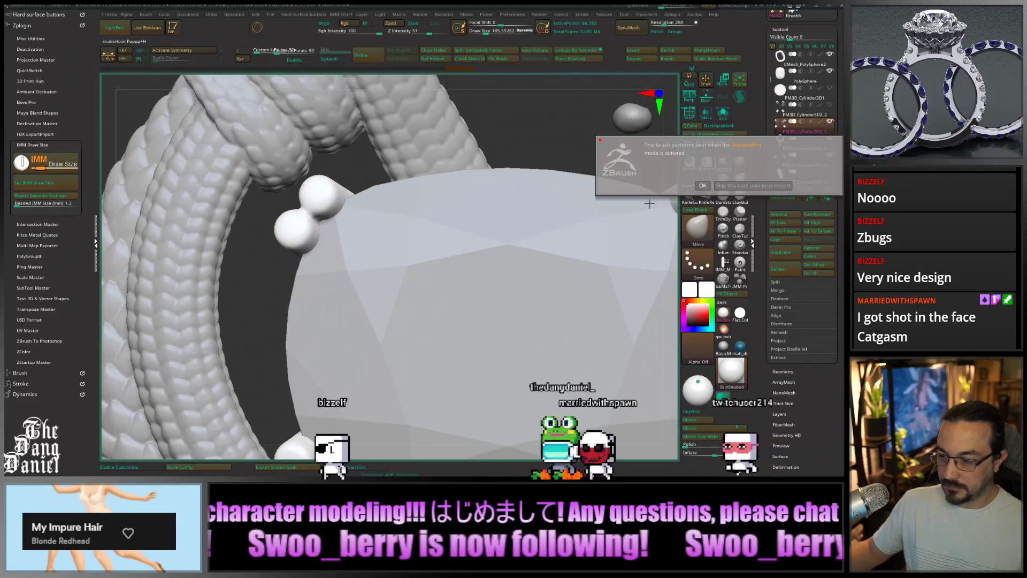
pyautogui.click(703, 185)
# Set the brush Draw Size to 98.6 after first overshooting to 208.6
pyautogui.moveTo(353, 174)
pyautogui.mouseDown()
pyautogui.moveTo(353, 241)
pyautogui.moveTo(360, 219)
pyautogui.mouseUp()
pyautogui.press('space')
pyautogui.moveTo(360, 218)
pyautogui.mouseDown(button='right')
pyautogui.moveTo(360, 195)
pyautogui.moveTo(342, 212)
pyautogui.moveTo(396, 234)
pyautogui.moveTo(390, 198)
pyautogui.mouseUp(button='right')
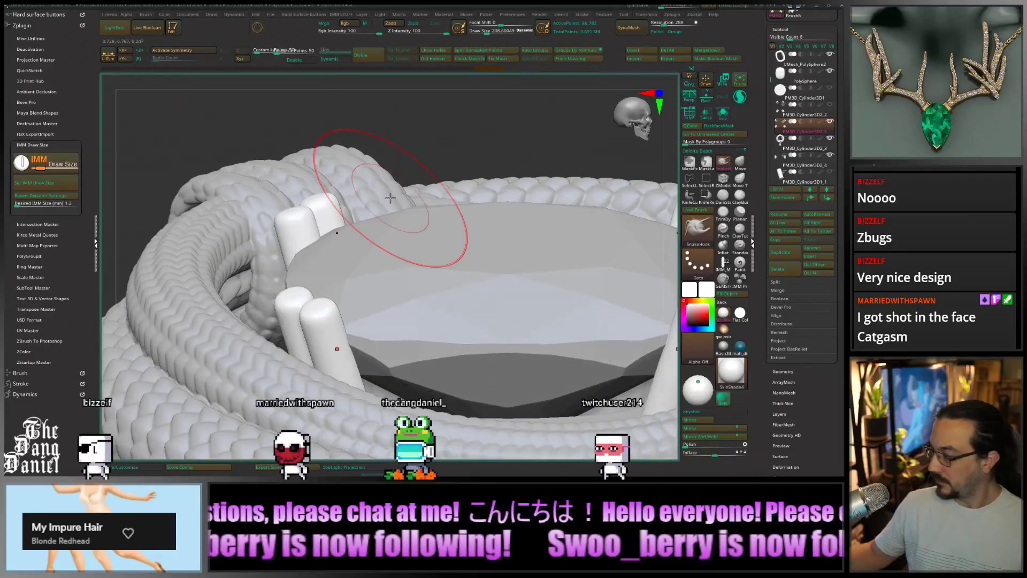
pyautogui.press('space')
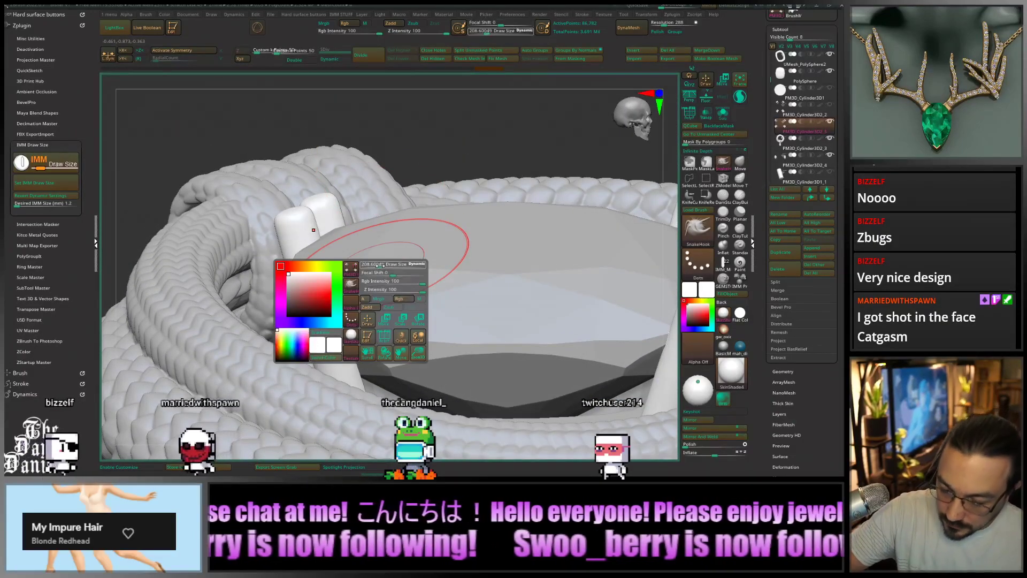
pyautogui.moveTo(366, 277); pyautogui.dragTo(359, 277)
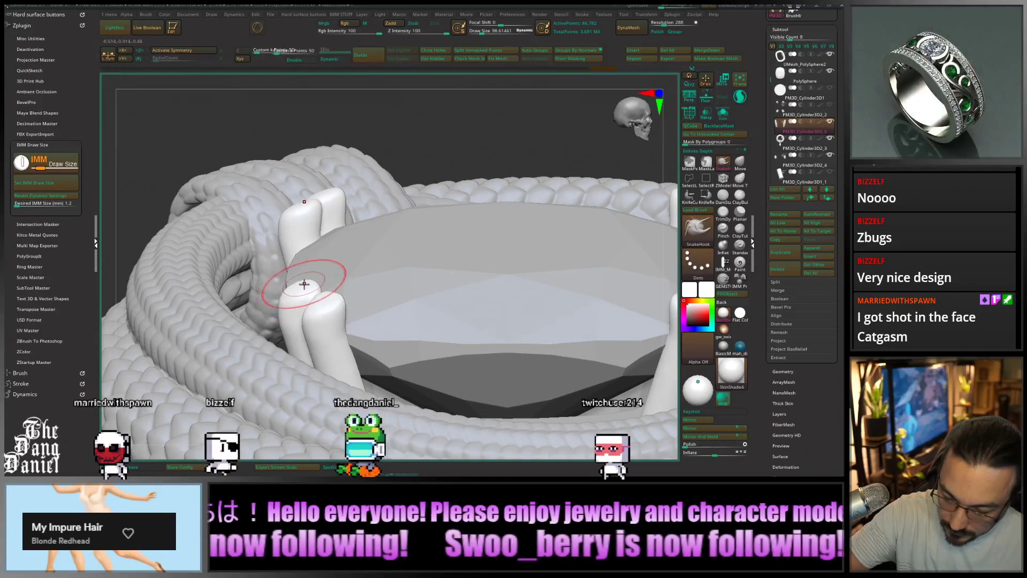
# Orbit around the gem and prongs, then zoom in closely on the upper-right prong
pyautogui.moveTo(333, 293); pyautogui.dragTo(363, 363, button='right')
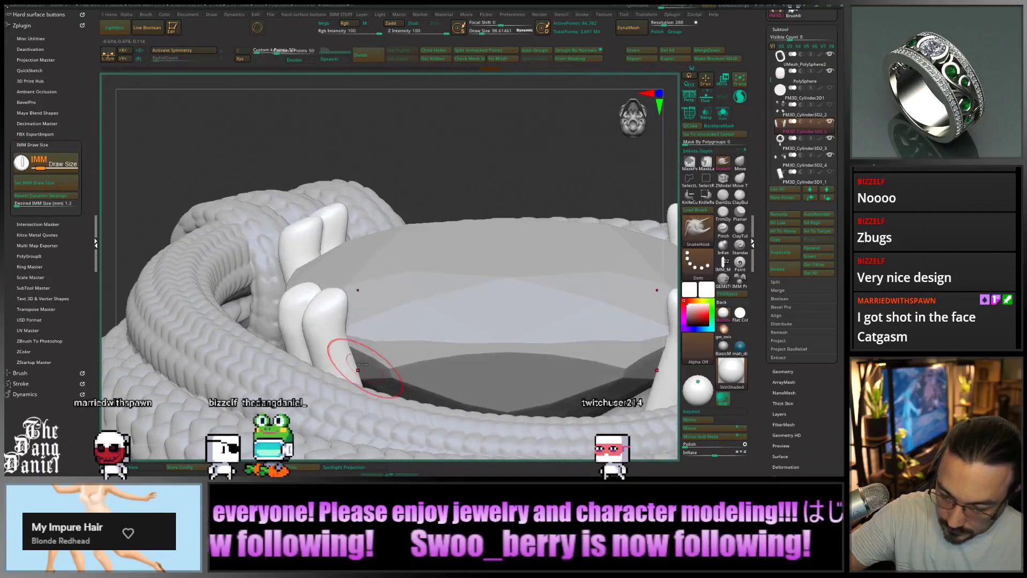
pyautogui.moveTo(340, 319); pyautogui.dragTo(350, 373, button='right')
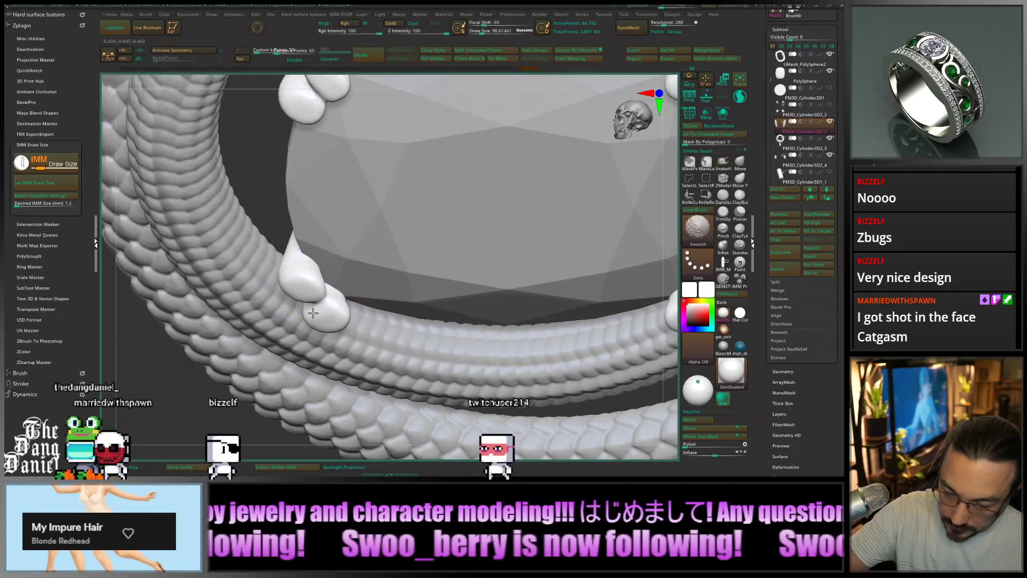
pyautogui.moveTo(295, 254)
pyautogui.mouseDown(button='right')
pyautogui.moveTo(332, 217)
pyautogui.moveTo(345, 252)
pyautogui.mouseUp(button='right')
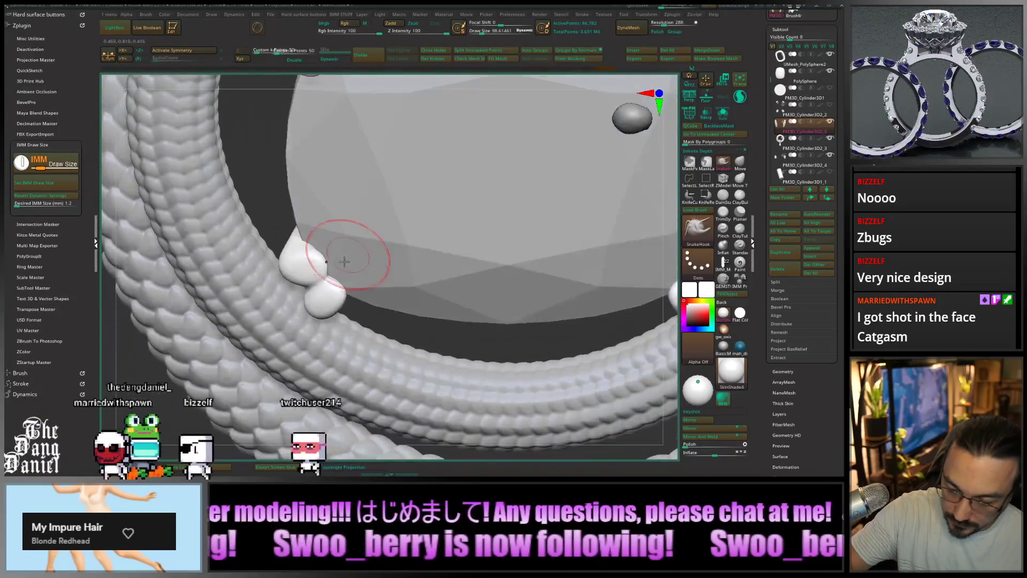
pyautogui.moveTo(338, 289); pyautogui.dragTo(297, 268, button='right')
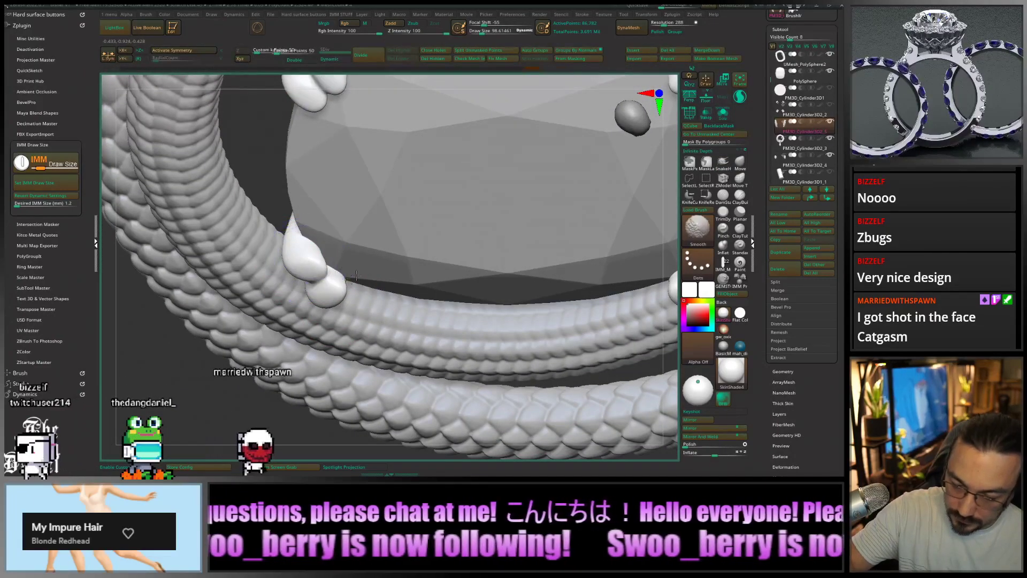
pyautogui.moveTo(561, 233)
pyautogui.keyDown('shift'); pyautogui.mouseDown(button='right')
pyautogui.moveTo(548, 255)
pyautogui.moveTo(582, 156)
pyautogui.moveTo(473, 259)
pyautogui.mouseUp(button='right'); pyautogui.keyUp('shift')
pyautogui.moveTo(659, 90); pyautogui.dragTo(651, 119)
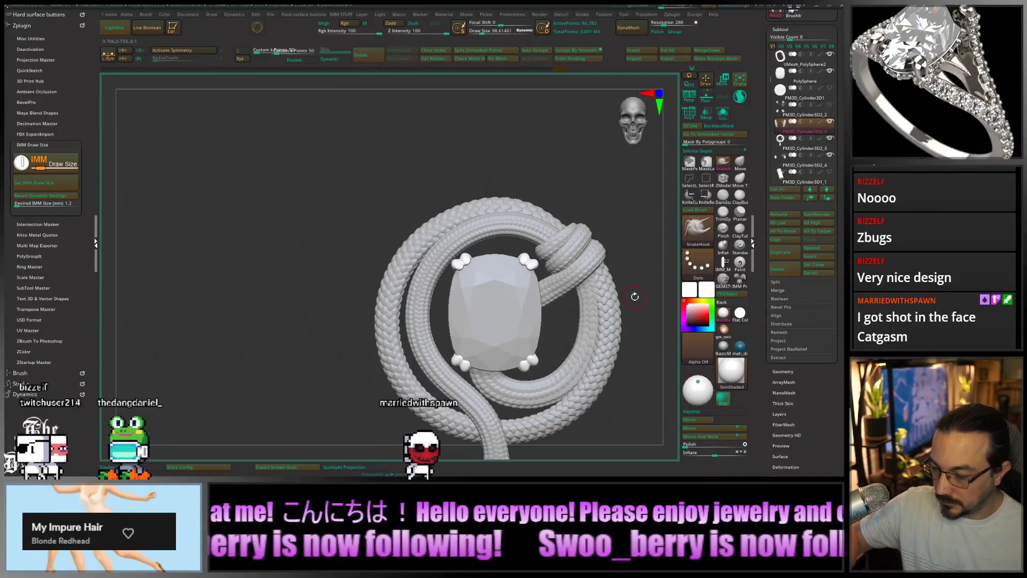
pyautogui.keyDown('alt'); pyautogui.moveTo(595, 358); pyautogui.dragTo(474, 285, button='right'); pyautogui.keyUp('alt')
pyautogui.keyDown('ctrl'); pyautogui.moveTo(413, 190); pyautogui.dragTo(417, 369, button='right'); pyautogui.keyUp('ctrl')
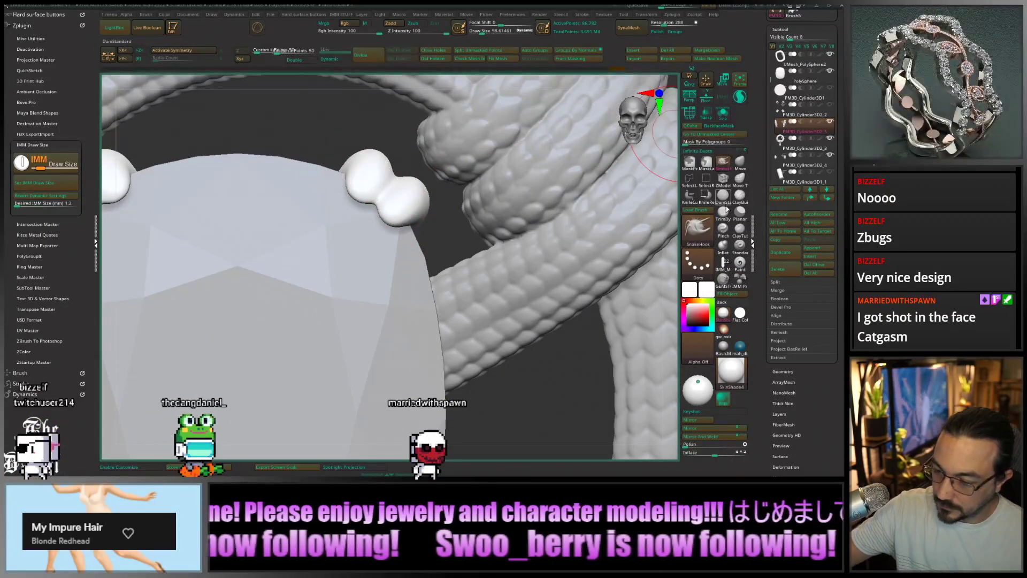
# Pick the KnifeCurve brush, dismiss its notice, then switch to the Pinch brush
pyautogui.click(689, 195)
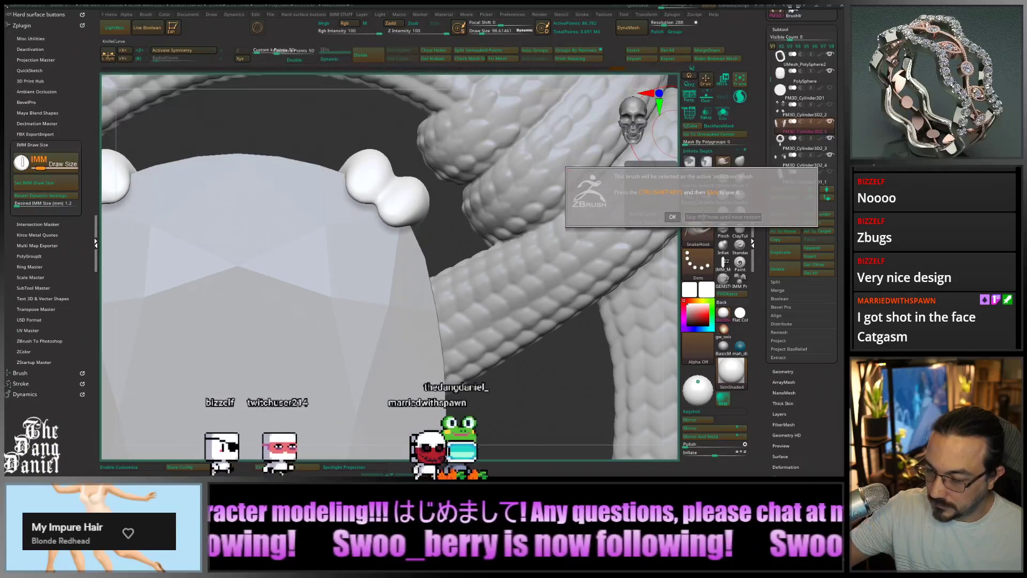
pyautogui.click(672, 217)
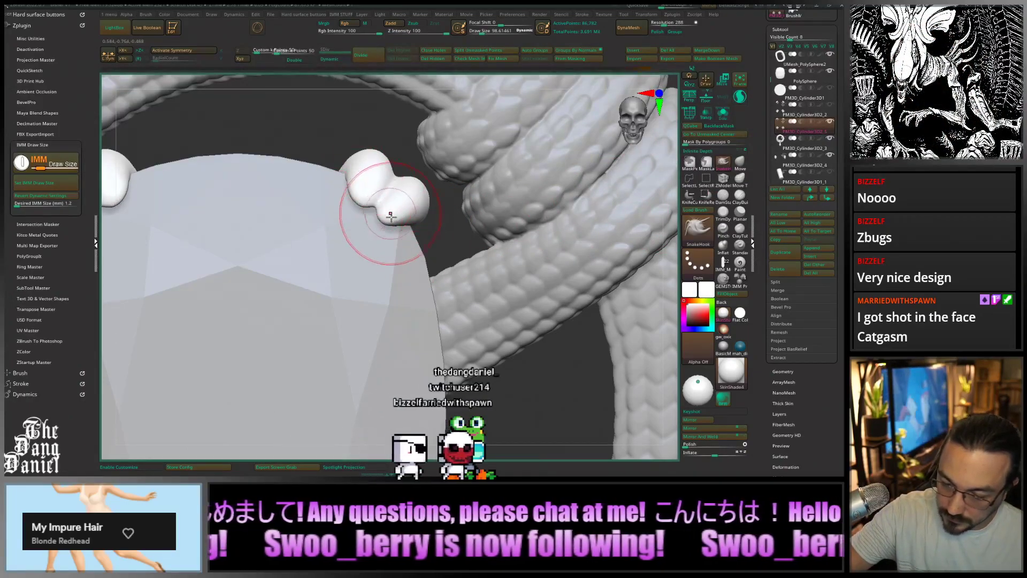
pyautogui.click(722, 227)
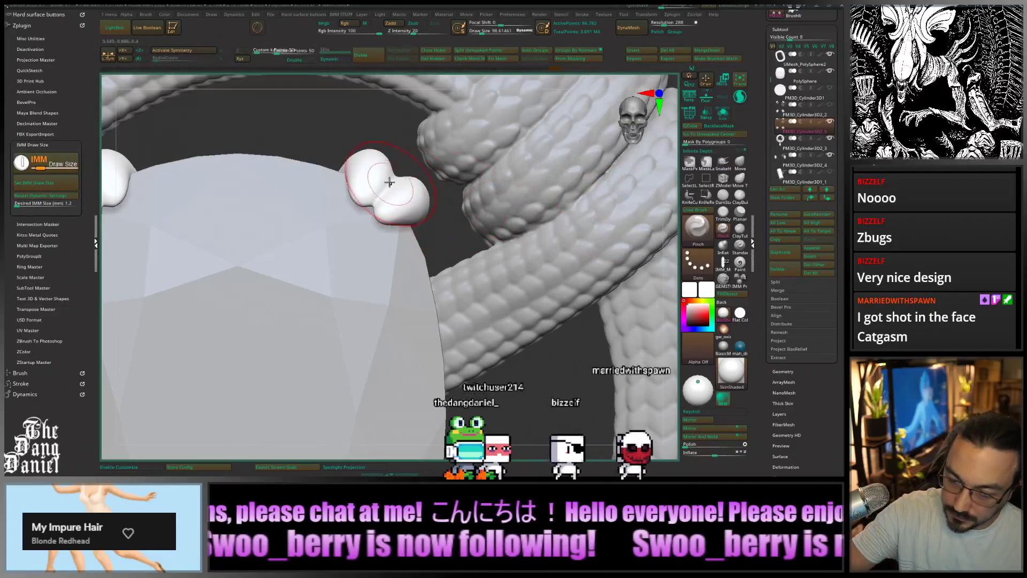
pyautogui.press('ctrl')
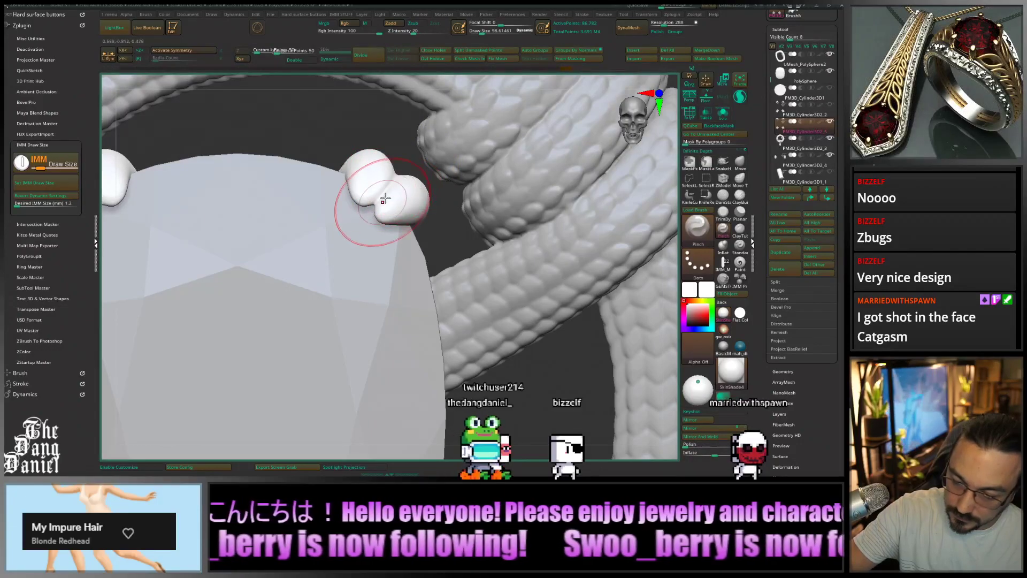
# Zoom out to the coiled piece, then zoom to the snake head and make it active
pyautogui.keyDown('alt'); pyautogui.moveTo(529, 381); pyautogui.dragTo(550, 260, button='right'); pyautogui.keyUp('alt')
pyautogui.keyDown('ctrl'); pyautogui.moveTo(503, 299); pyautogui.dragTo(451, 219, button='right'); pyautogui.keyUp('ctrl')
pyautogui.keyDown('alt'); pyautogui.moveTo(431, 374); pyautogui.dragTo(394, 154, button='right'); pyautogui.keyUp('alt')
pyautogui.moveTo(382, 376)
pyautogui.keyDown('ctrl'); pyautogui.mouseDown(button='right')
pyautogui.moveTo(392, 396)
pyautogui.moveTo(385, 388)
pyautogui.moveTo(414, 380)
pyautogui.moveTo(352, 310)
pyautogui.moveTo(415, 309)
pyautogui.moveTo(408, 320)
pyautogui.moveTo(571, 252)
pyautogui.moveTo(490, 297)
pyautogui.mouseUp(button='right'); pyautogui.keyUp('ctrl')
pyautogui.keyDown('alt'); pyautogui.click(403, 310); pyautogui.keyUp('alt')
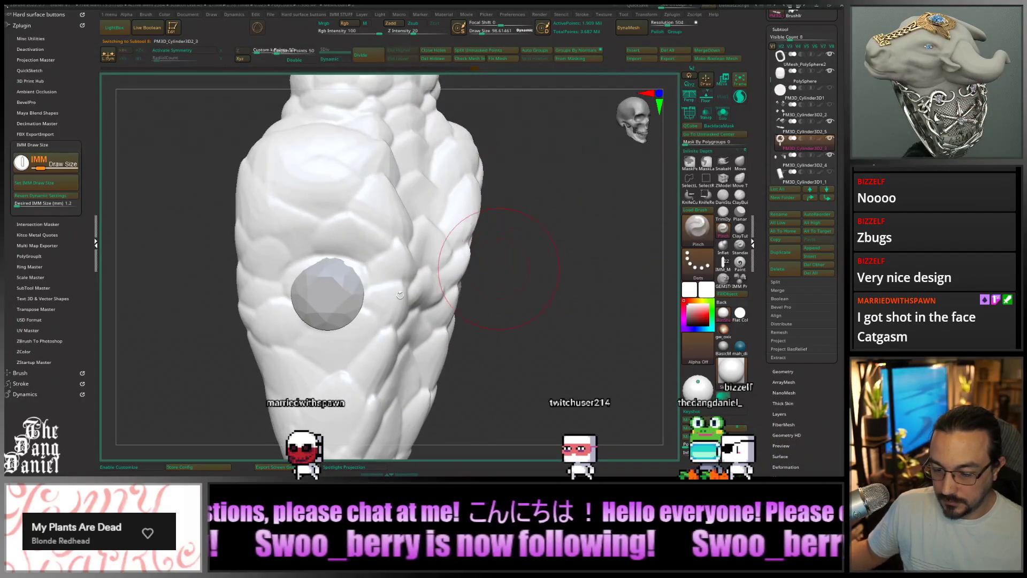
# Select the eye gem, test-insert prong cylinders, undo them, and turn off stroke curve mode
pyautogui.keyDown('alt'); pyautogui.click(327, 293); pyautogui.keyUp('alt')
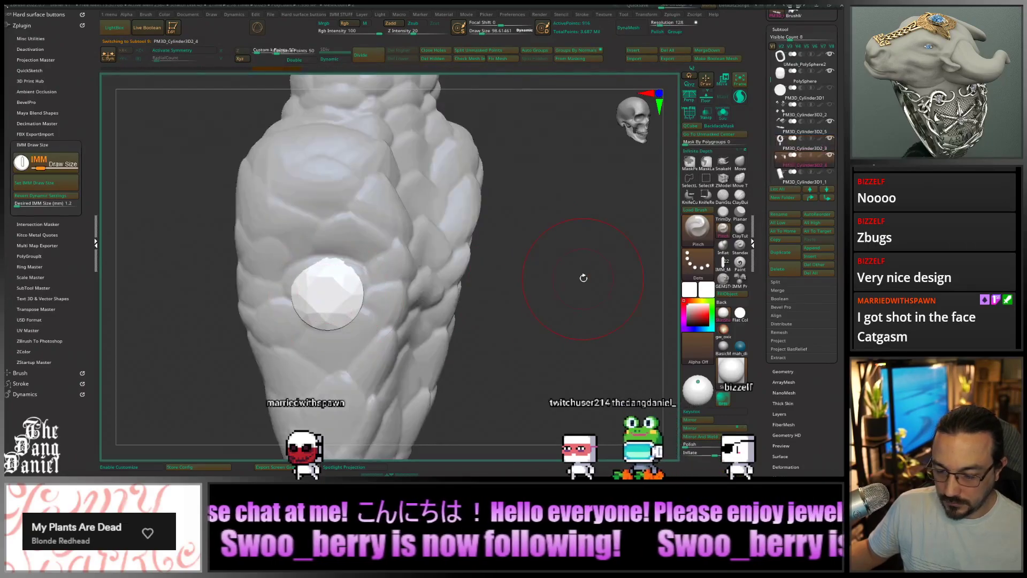
pyautogui.click(724, 267)
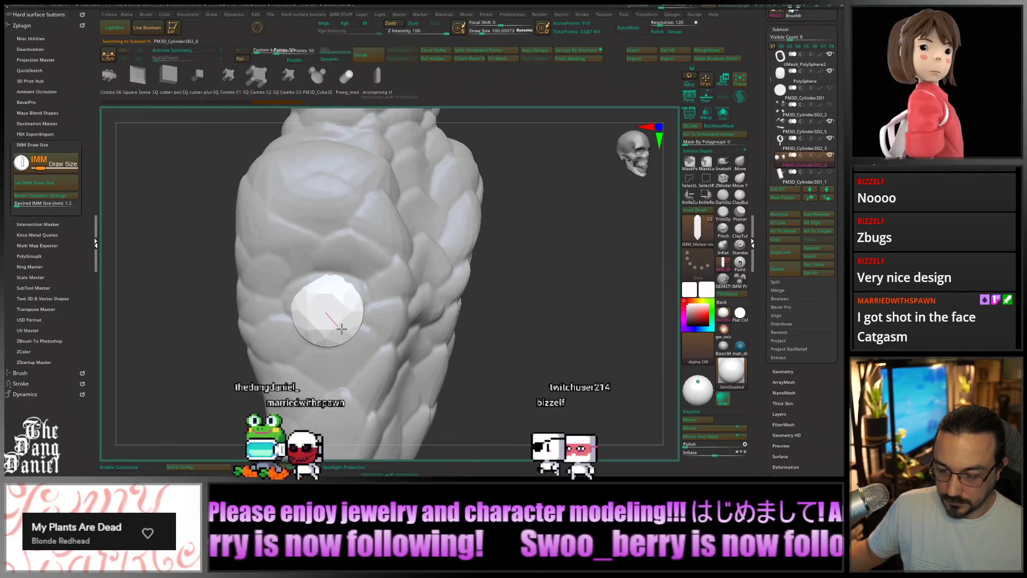
pyautogui.moveTo(341, 328); pyautogui.dragTo(383, 357)
pyautogui.hotkey('ctrl', 'z')
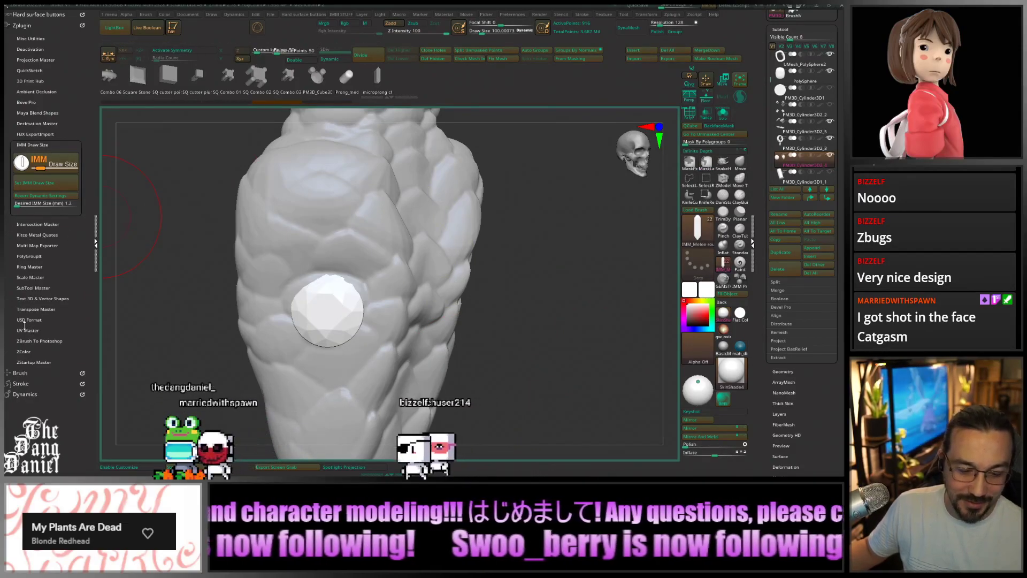
pyautogui.click(21, 383)
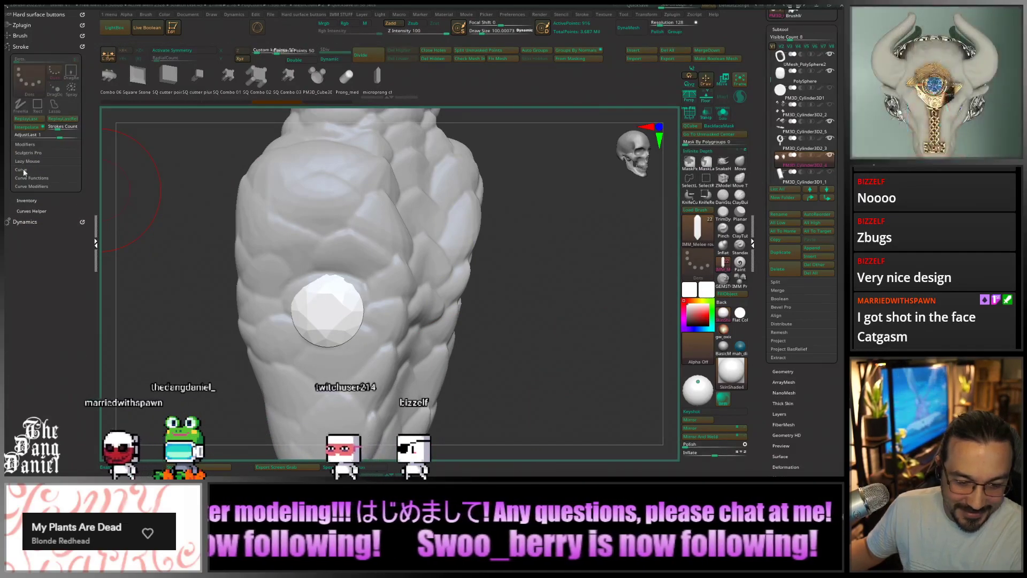
pyautogui.click(25, 178)
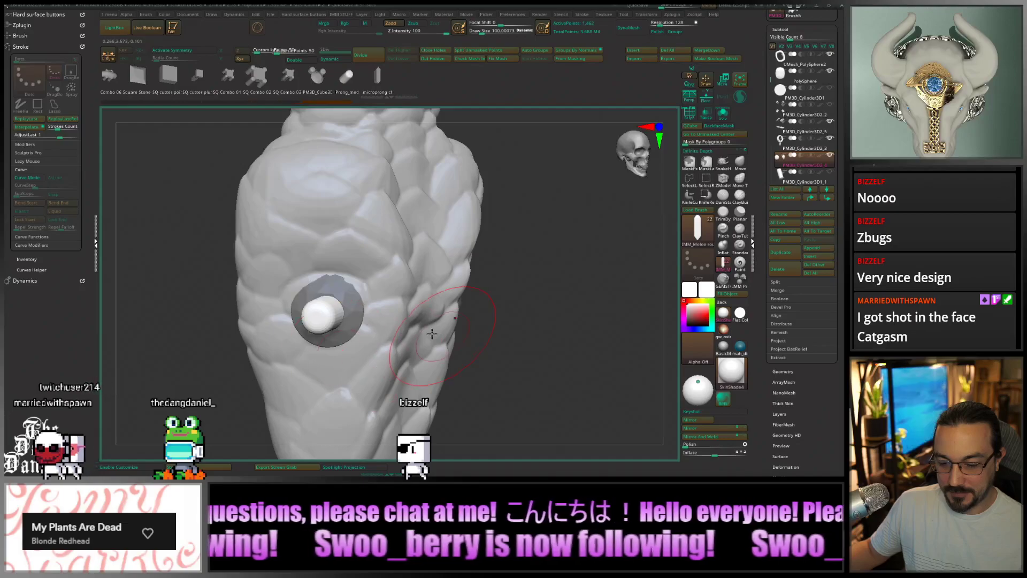
# Move the prong cylinder up and to the right with the Transpose gizmo
pyautogui.moveTo(431, 333); pyautogui.dragTo(393, 326, button='right')
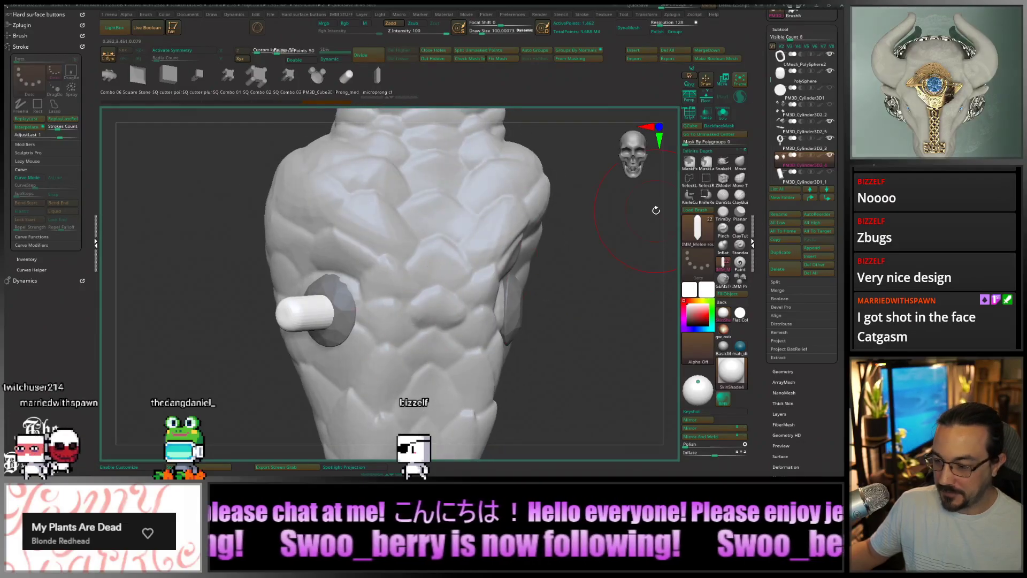
pyautogui.press('w')
pyautogui.moveTo(656, 211); pyautogui.dragTo(422, 245, button='right')
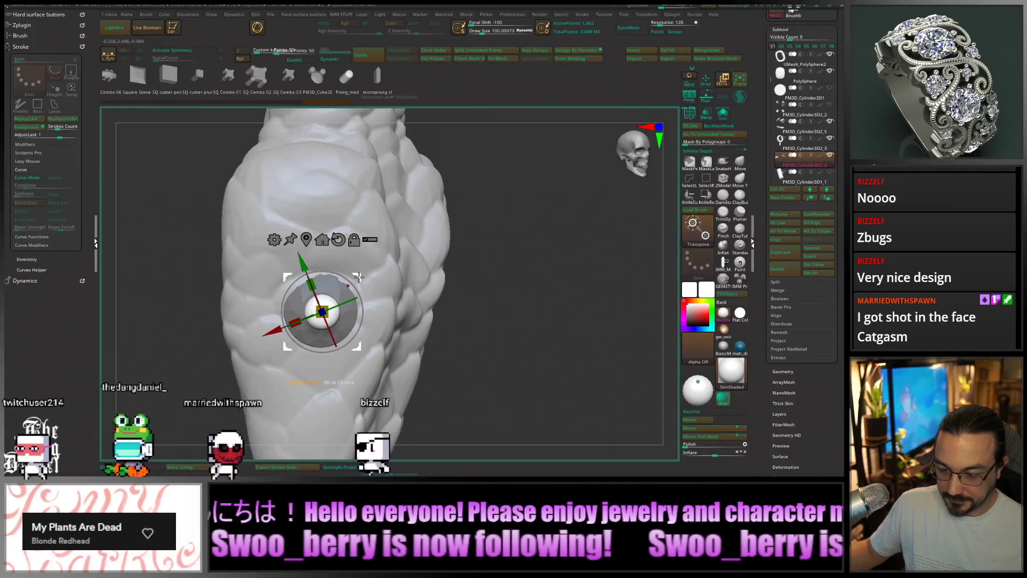
pyautogui.moveTo(359, 277); pyautogui.dragTo(386, 245)
pyautogui.moveTo(386, 244); pyautogui.dragTo(361, 250, button='right')
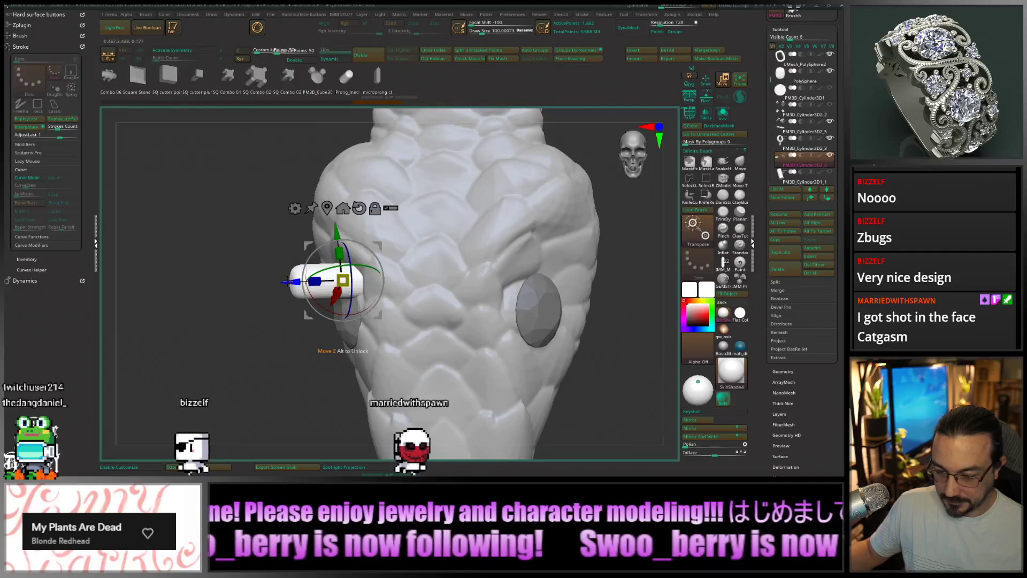
pyautogui.moveTo(289, 282); pyautogui.dragTo(366, 286, button='right')
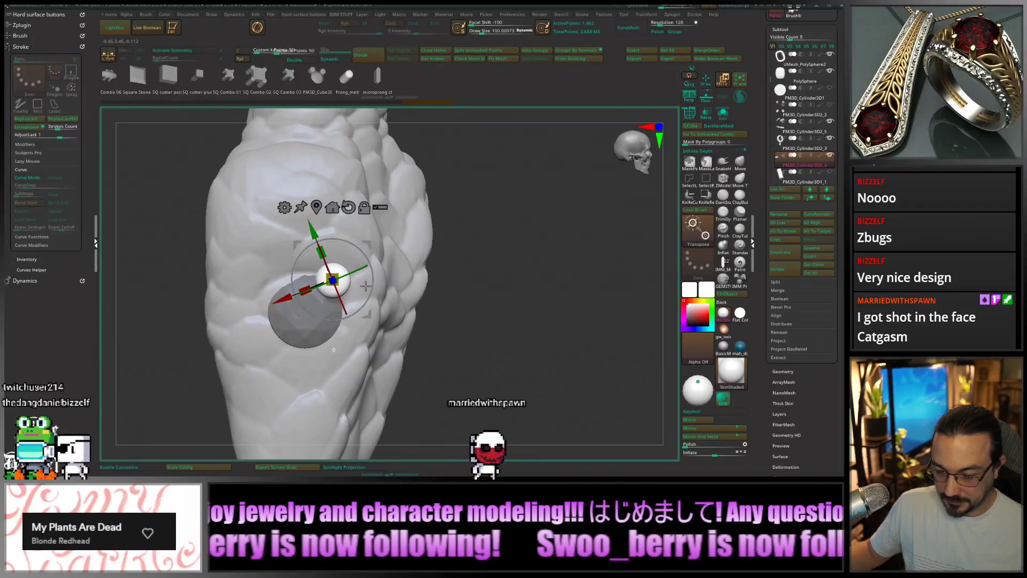
# Split the cylinder into its own subtool and copy it to the left and lower right
pyautogui.click(477, 49)
pyautogui.keyDown('ctrl'); pyautogui.moveTo(369, 242); pyautogui.dragTo(318, 240); pyautogui.keyUp('ctrl')
pyautogui.hotkey('ctrl', 'z')
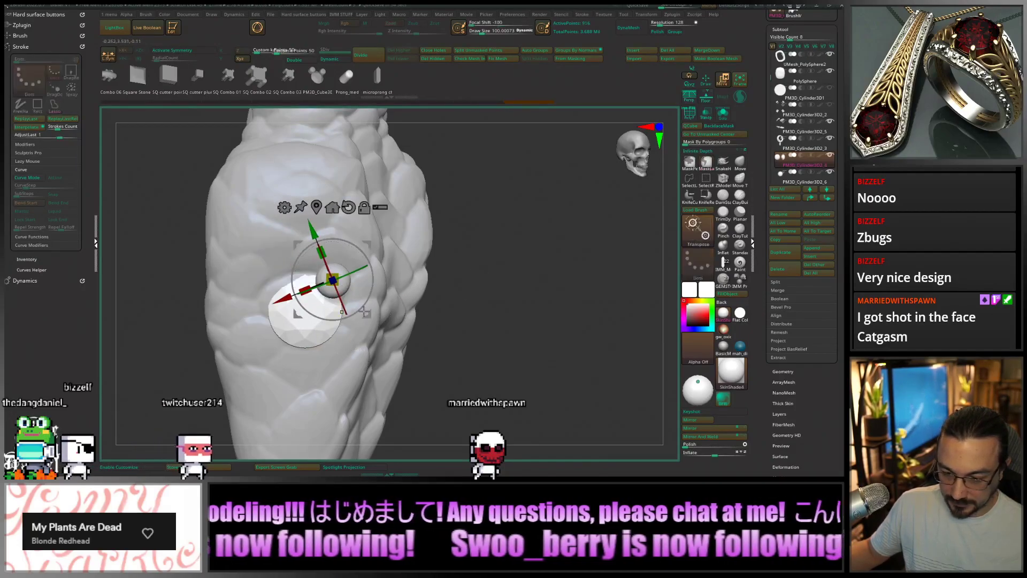
pyautogui.keyDown('alt'); pyautogui.click(346, 287); pyautogui.keyUp('alt')
pyautogui.keyDown('ctrl'); pyautogui.moveTo(368, 242); pyautogui.dragTo(339, 319); pyautogui.keyUp('ctrl')
pyautogui.moveTo(256, 351); pyautogui.dragTo(407, 351, button='right')
# Clear the mask and mirror the prong spheres to the other side of the snake head
pyautogui.keyDown('ctrl'); pyautogui.moveTo(551, 369); pyautogui.dragTo(570, 383); pyautogui.keyUp('ctrl')
pyautogui.keyDown('ctrl'); pyautogui.moveTo(570, 382); pyautogui.dragTo(562, 353, button='right'); pyautogui.keyUp('ctrl')
pyautogui.moveTo(562, 354)
pyautogui.mouseDown(button='right')
pyautogui.moveTo(550, 372)
pyautogui.moveTo(465, 367)
pyautogui.mouseUp(button='right')
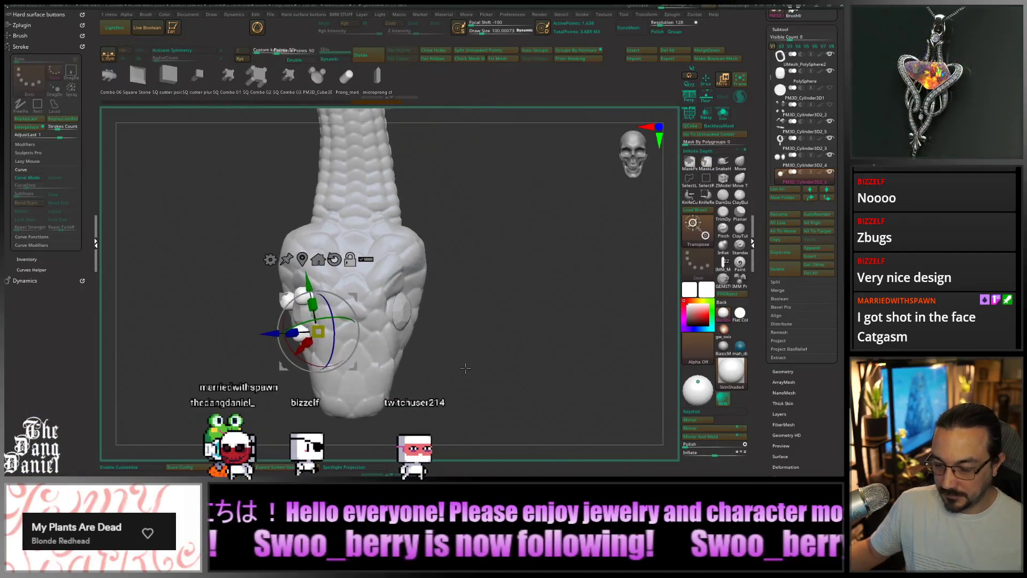
pyautogui.click(718, 429)
pyautogui.click(377, 226)
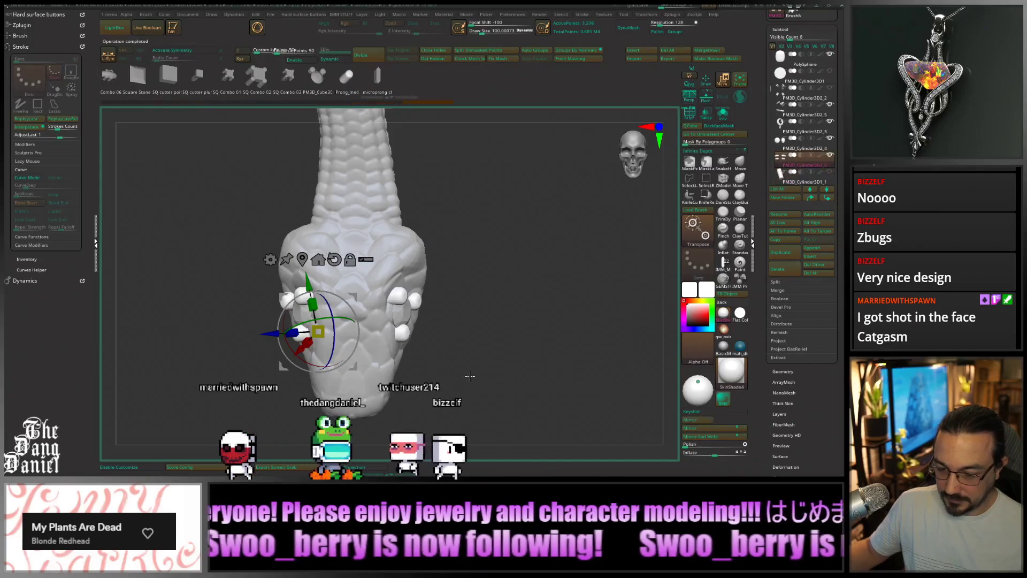
pyautogui.moveTo(470, 376)
pyautogui.keyDown('alt'); pyautogui.mouseDown(button='right')
pyautogui.moveTo(501, 357)
pyautogui.moveTo(410, 365)
pyautogui.moveTo(399, 356)
pyautogui.mouseUp(button='right'); pyautogui.keyUp('alt')
pyautogui.keyDown('alt'); pyautogui.moveTo(476, 325); pyautogui.dragTo(435, 355, button='right'); pyautogui.keyUp('alt')
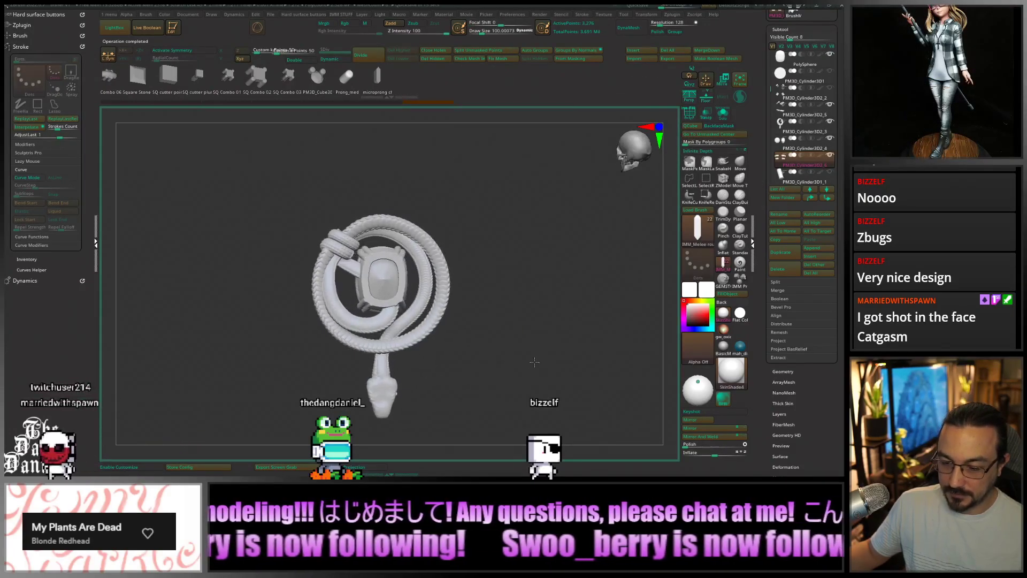
pyautogui.moveTo(529, 366); pyautogui.dragTo(552, 364)
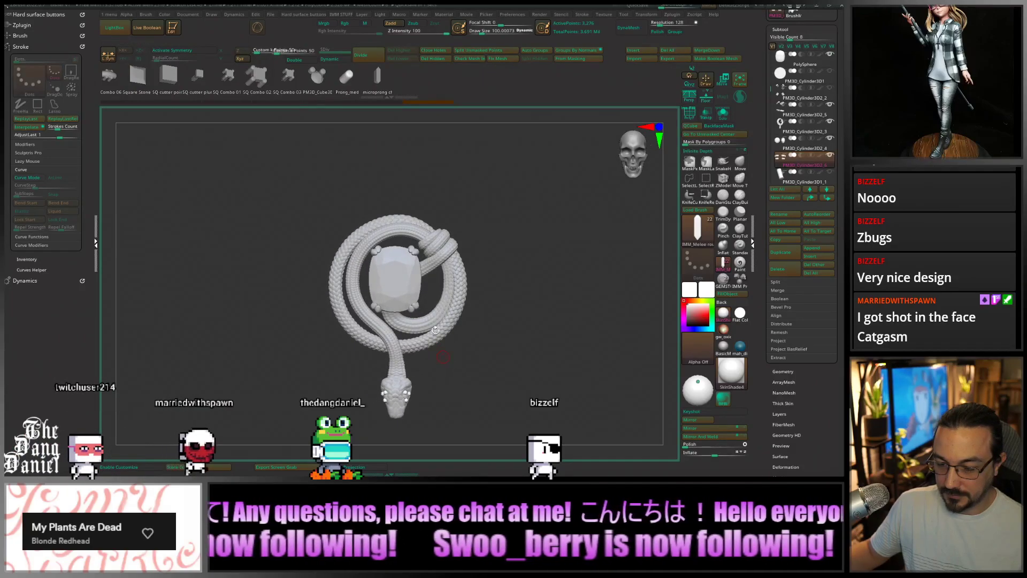
# Insert a Ring3D subtool, rotate it upright, and move it above the pendant
pyautogui.keyDown('ctrl'); pyautogui.moveTo(396, 211); pyautogui.dragTo(384, 249, button='right'); pyautogui.keyUp('ctrl')
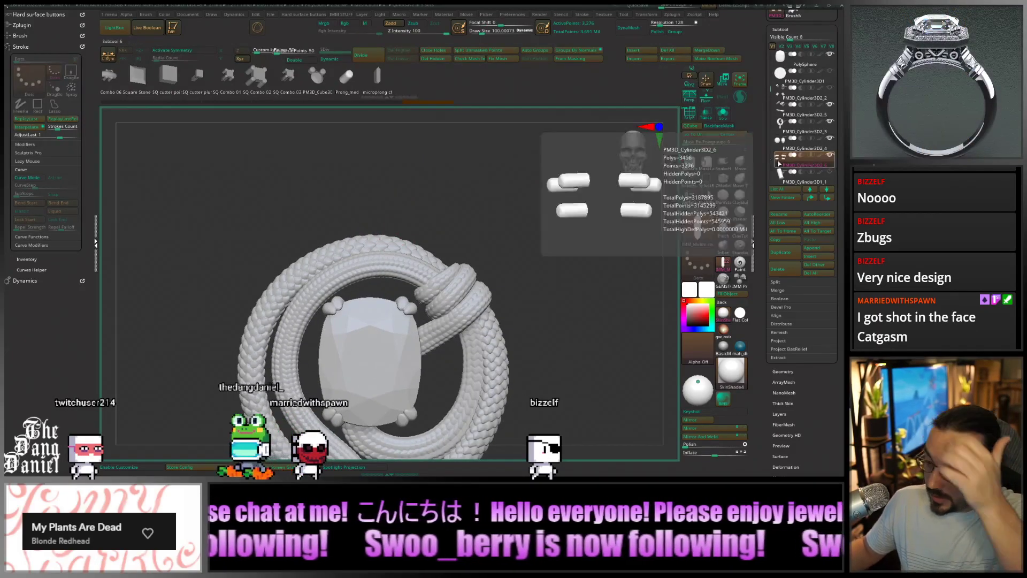
pyautogui.click(635, 52)
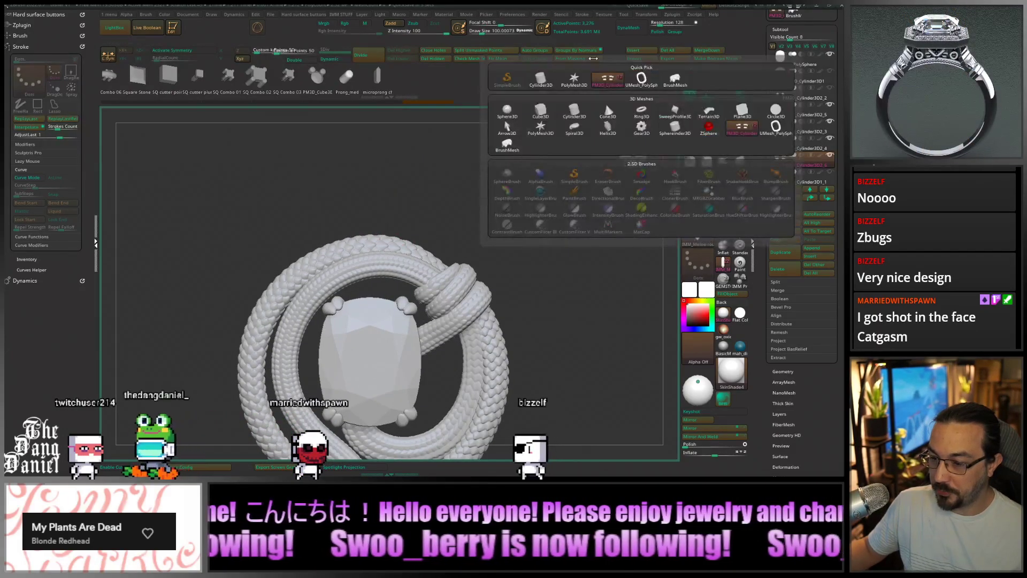
pyautogui.click(641, 111)
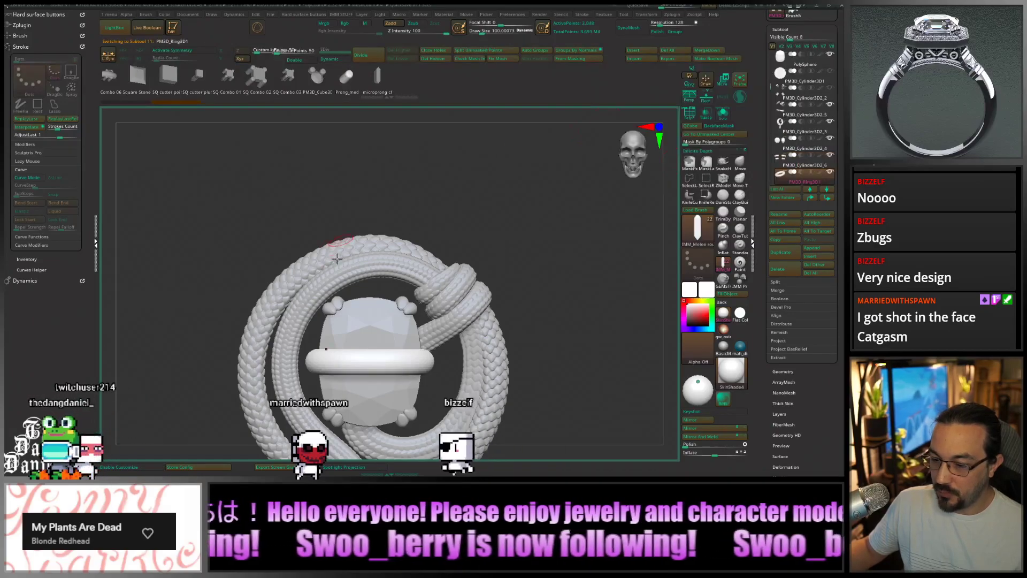
pyautogui.press('w')
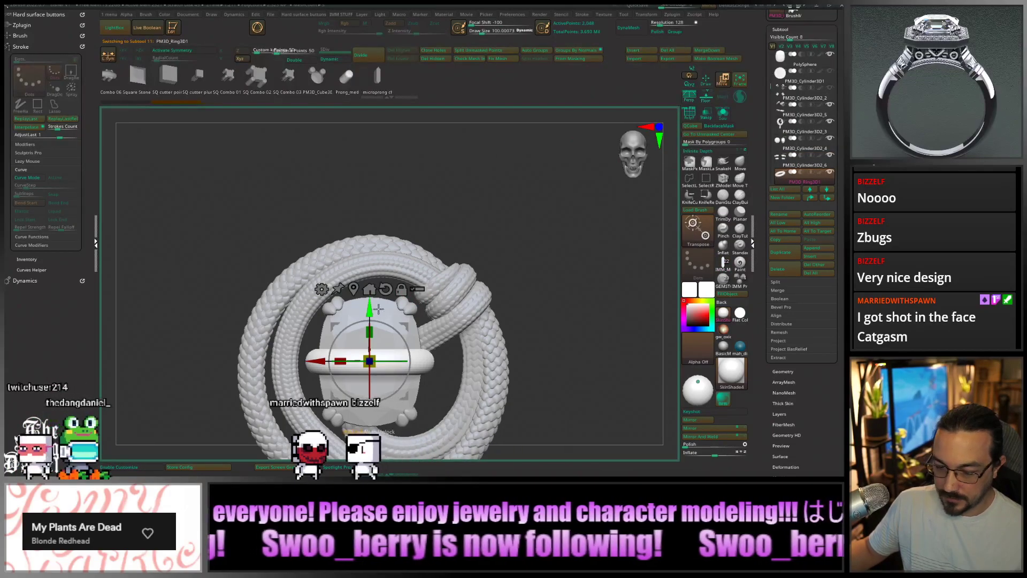
pyautogui.moveTo(370, 344); pyautogui.dragTo(380, 266)
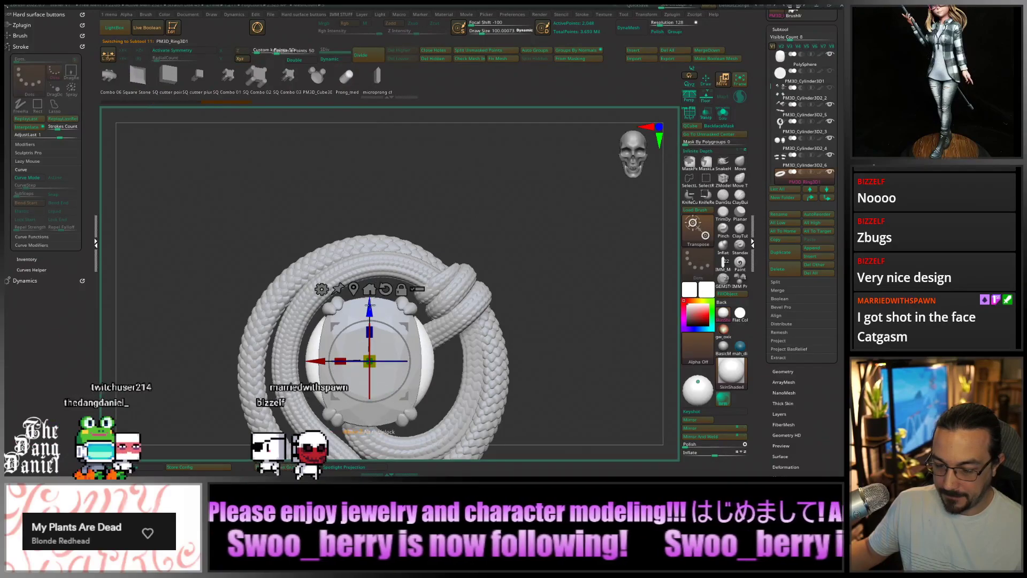
pyautogui.moveTo(369, 306); pyautogui.dragTo(369, 140)
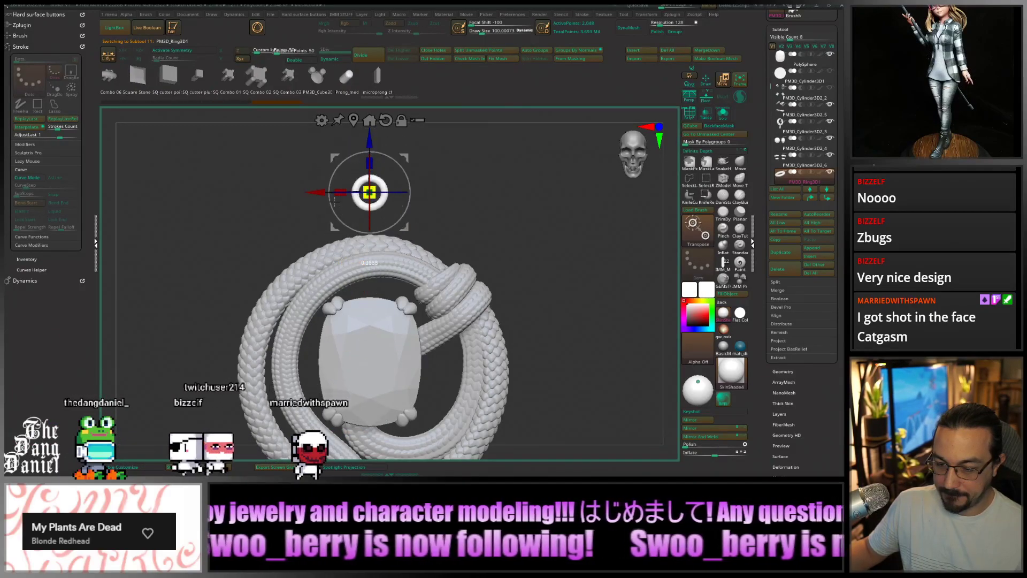
pyautogui.moveTo(370, 141); pyautogui.dragTo(366, 169)
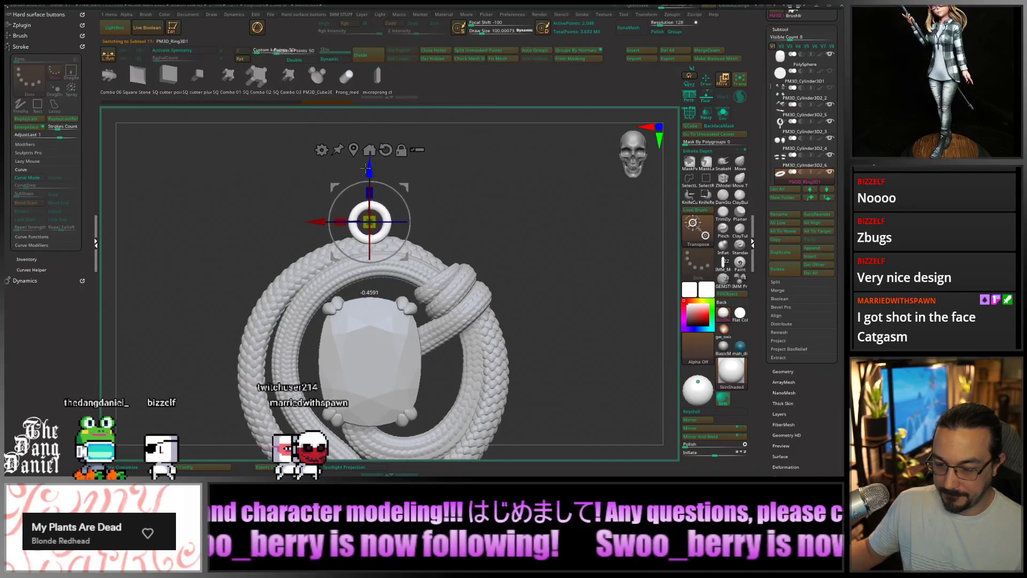
# Align the ring with the pendant, shrink it to about half size, and seat it on top
pyautogui.keyDown('shift'); pyautogui.moveTo(454, 228); pyautogui.dragTo(493, 236); pyautogui.keyUp('shift')
pyautogui.moveTo(320, 222); pyautogui.dragTo(304, 221)
pyautogui.keyDown('shift'); pyautogui.moveTo(467, 253); pyautogui.dragTo(428, 249); pyautogui.keyUp('shift')
pyautogui.keyDown('ctrl'); pyautogui.moveTo(338, 220); pyautogui.dragTo(349, 238, button='right'); pyautogui.keyUp('ctrl')
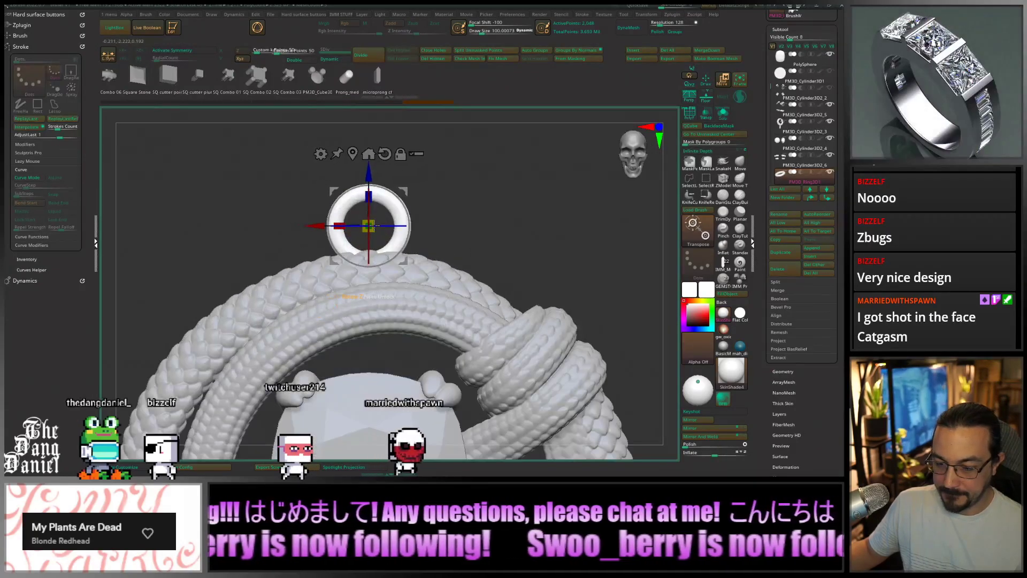
pyautogui.moveTo(368, 226); pyautogui.dragTo(348, 230)
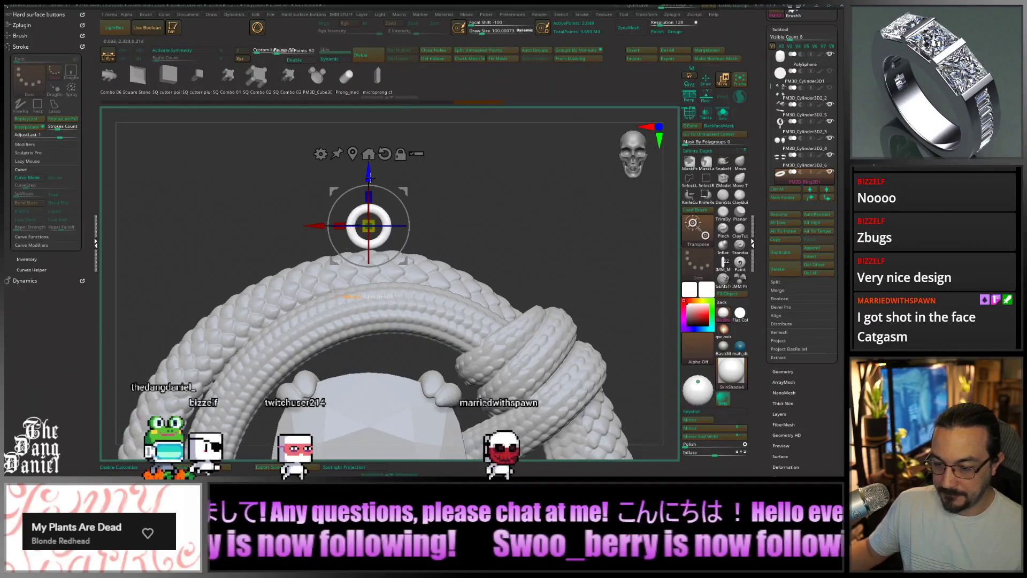
pyautogui.moveTo(369, 174); pyautogui.dragTo(368, 184)
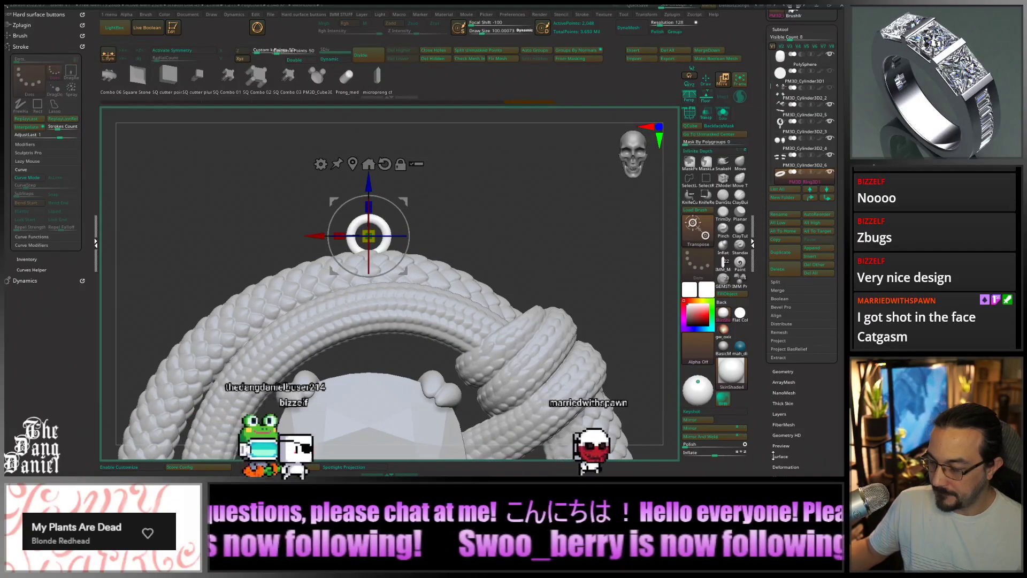
# Inflate the ring slightly thicker with Deformation, then return to draw mode to check the loop
pyautogui.click(786, 467)
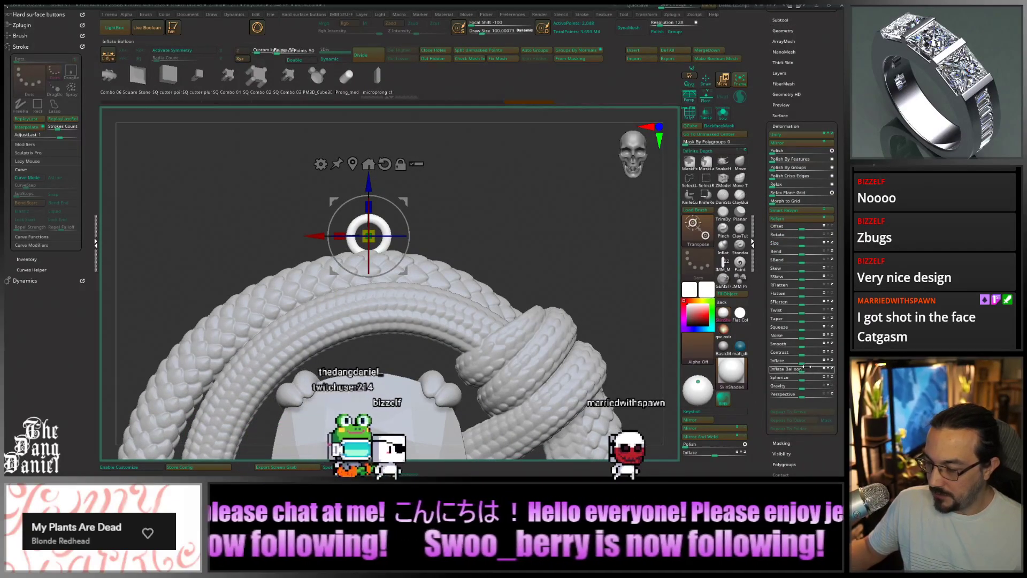
pyautogui.moveTo(805, 364); pyautogui.dragTo(808, 364)
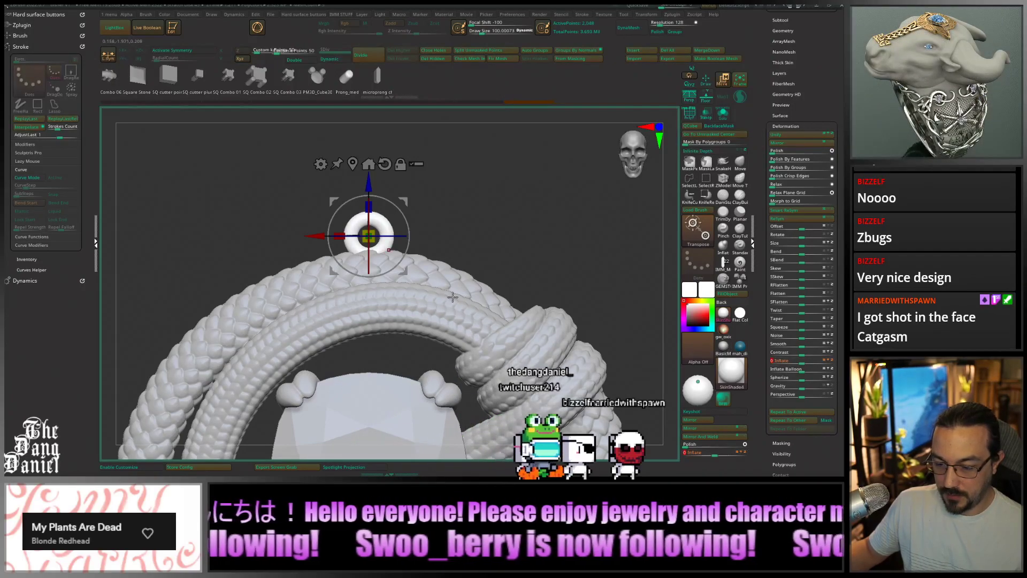
pyautogui.keyDown('ctrl'); pyautogui.moveTo(650, 251); pyautogui.dragTo(658, 176, button='right'); pyautogui.keyUp('ctrl')
pyautogui.click(706, 77)
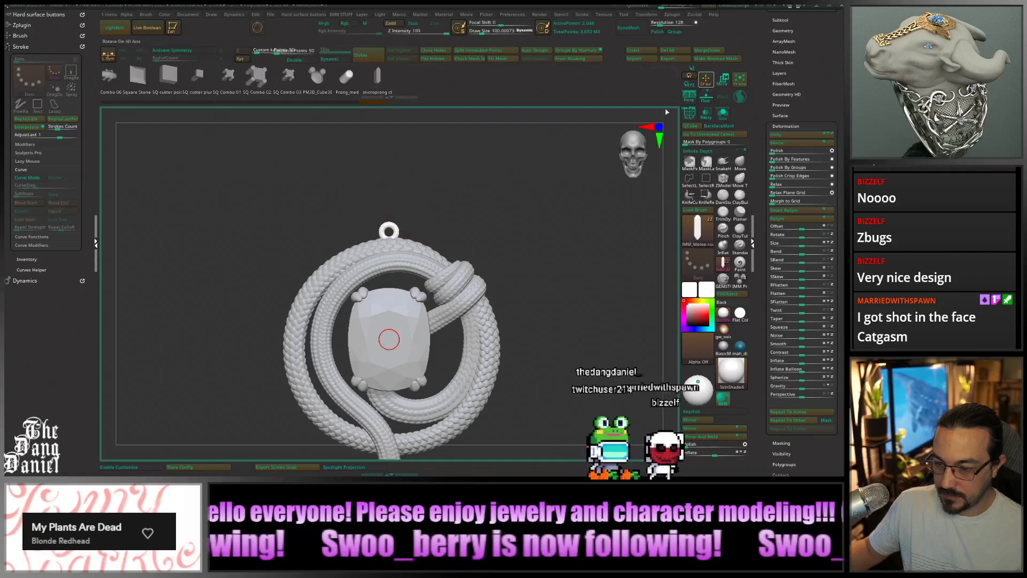
pyautogui.press('f')
pyautogui.keyDown('alt'); pyautogui.moveTo(466, 332); pyautogui.dragTo(453, 298); pyautogui.keyUp('alt')
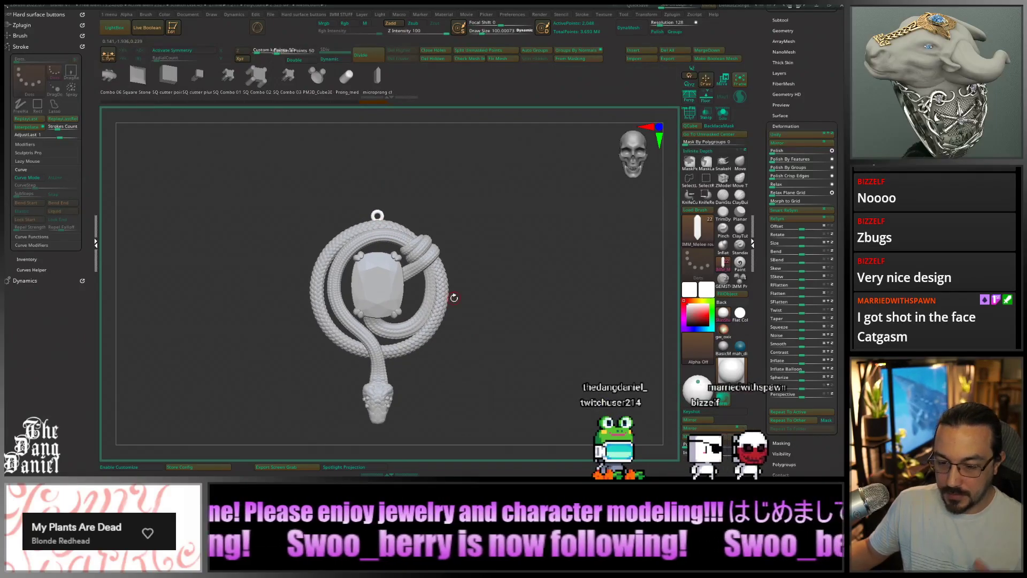
pyautogui.keyDown('ctrl'); pyautogui.moveTo(380, 208); pyautogui.dragTo(396, 292, button='right'); pyautogui.keyUp('ctrl')
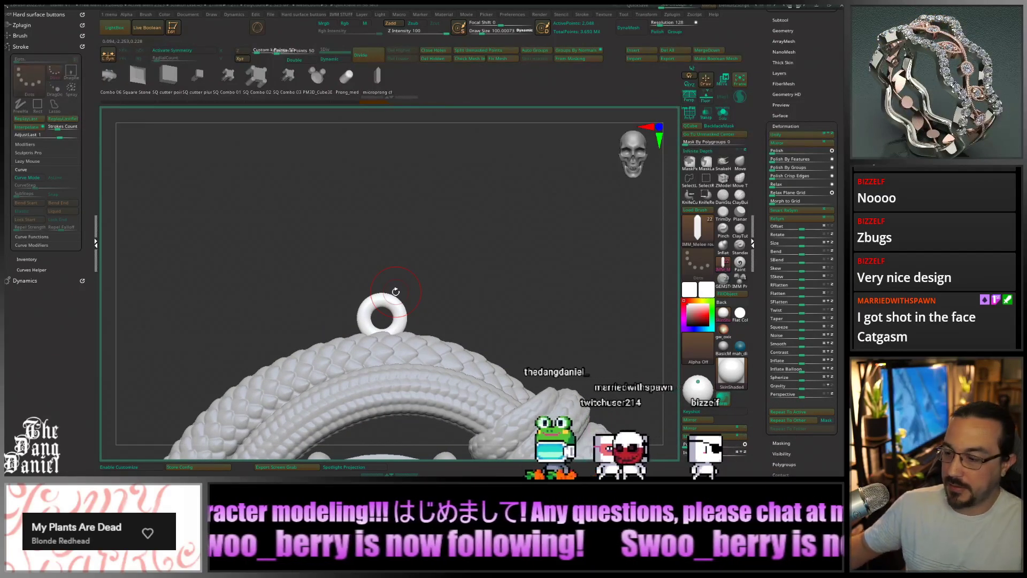
pyautogui.moveTo(233, 89); pyautogui.dragTo(375, 88)
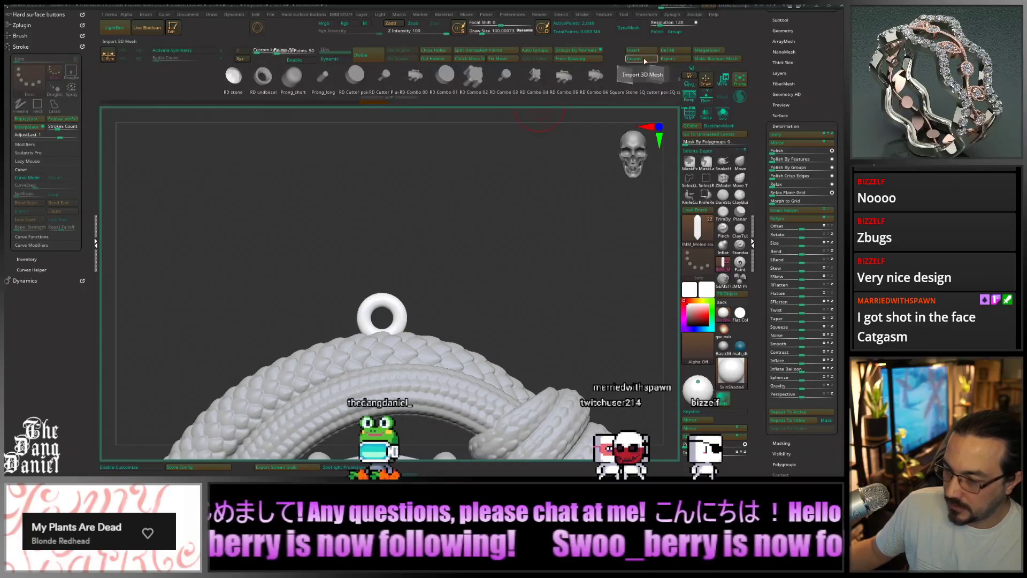
# Add a PolyMesh3D subtool and import 'BAIL- 2x5 simple' from CADS > 2 parts > parts > Parts OBJ
pyautogui.click(641, 52)
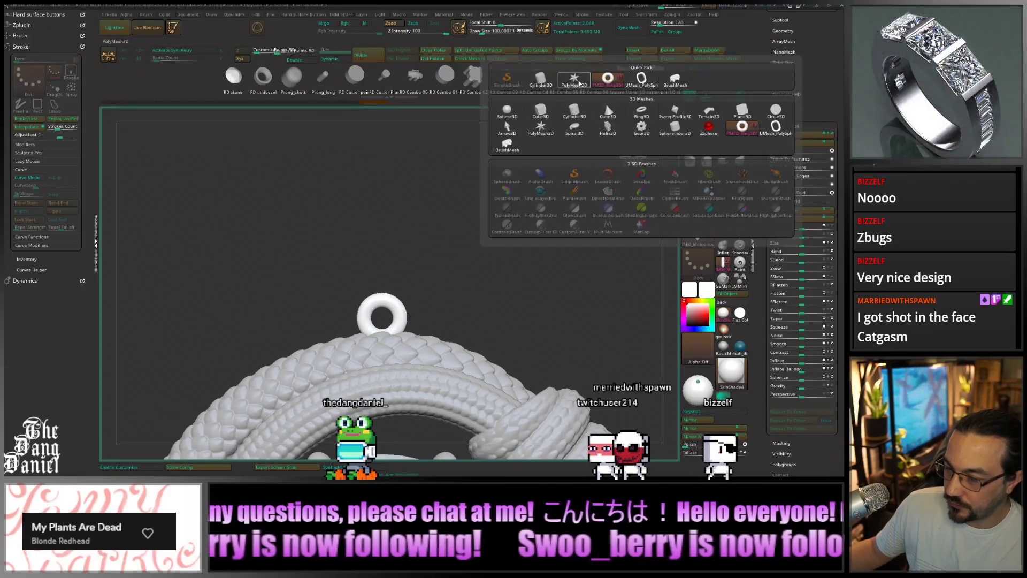
pyautogui.click(574, 79)
pyautogui.click(641, 59)
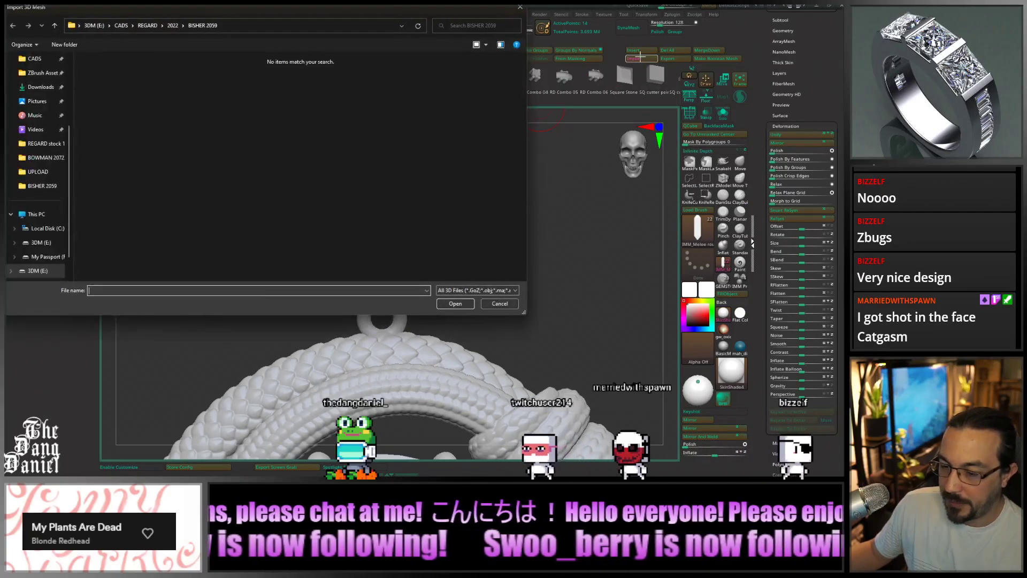
pyautogui.scroll(3, 44, 84)
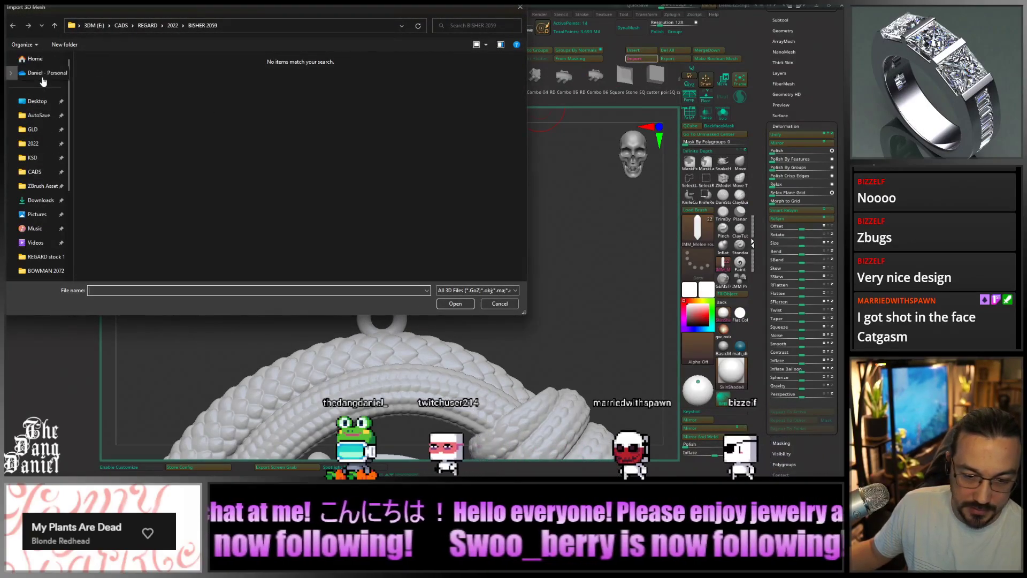
pyautogui.click(35, 171)
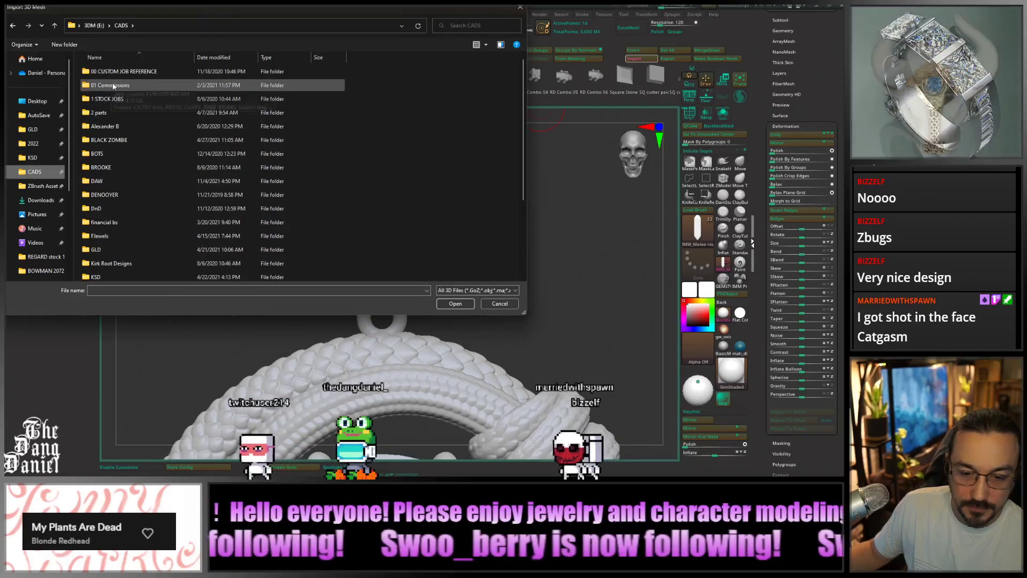
pyautogui.doubleClick(99, 113)
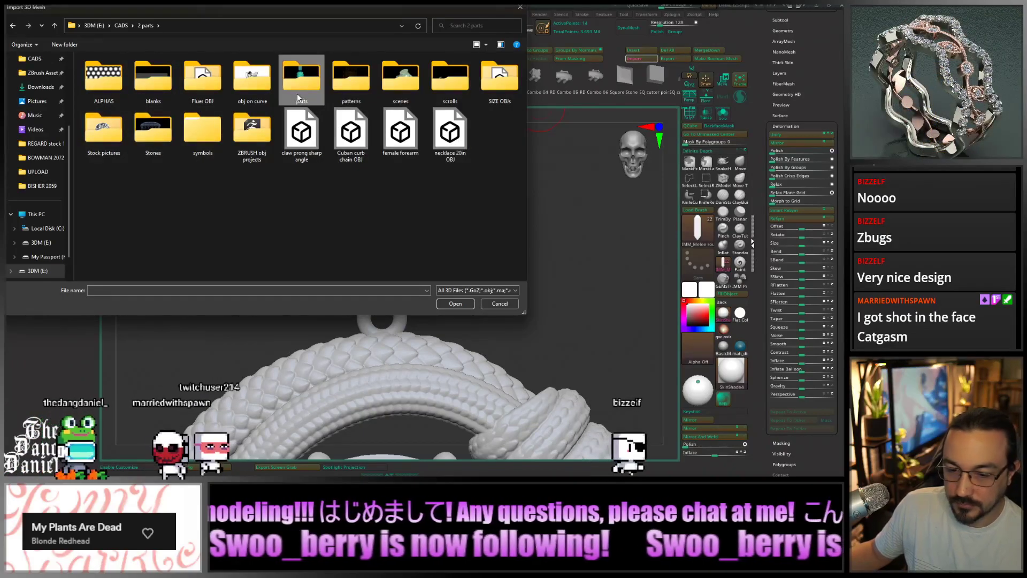
pyautogui.doubleClick(297, 93)
pyautogui.doubleClick(106, 70)
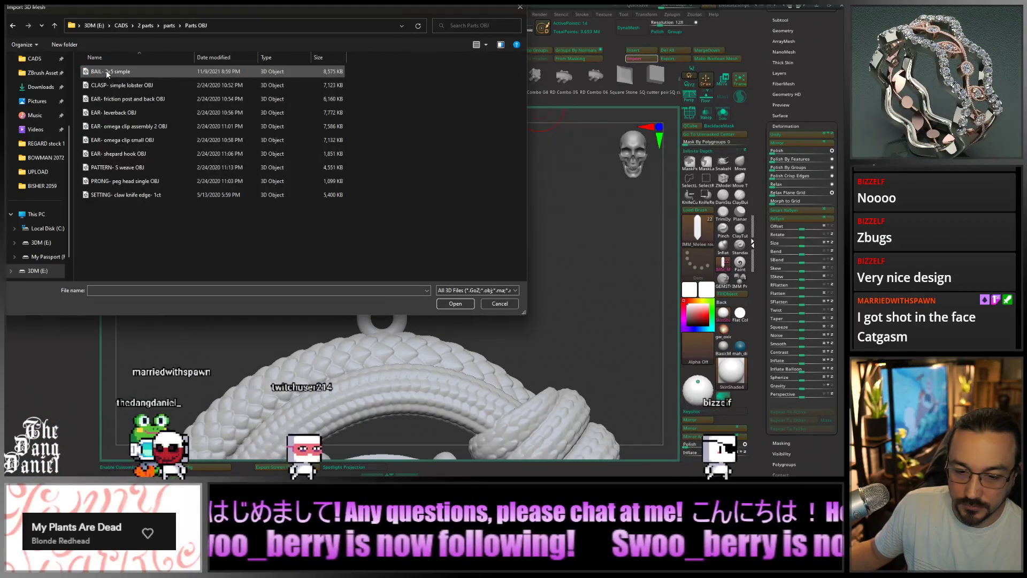
pyautogui.click(118, 72)
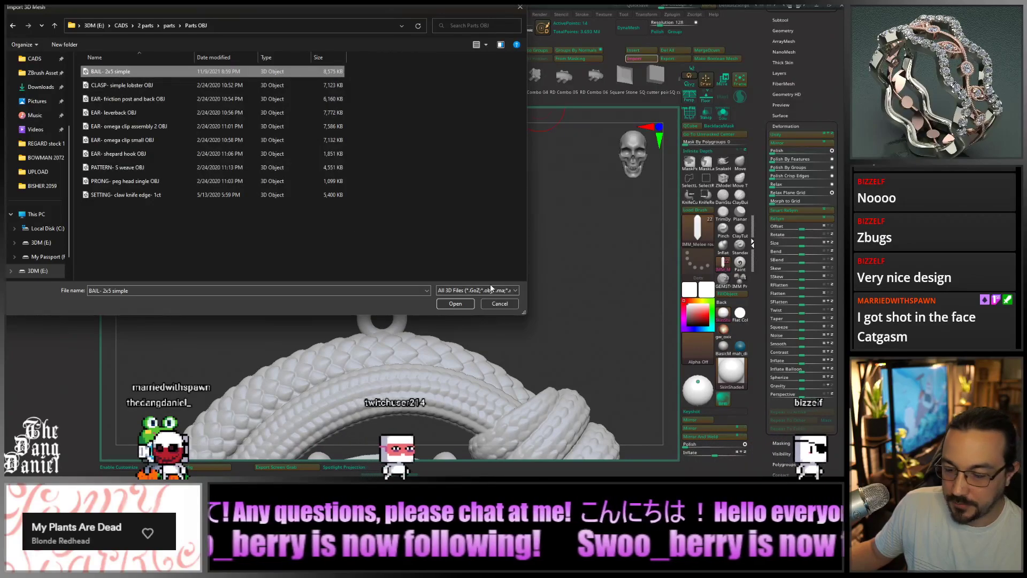
pyautogui.click(455, 303)
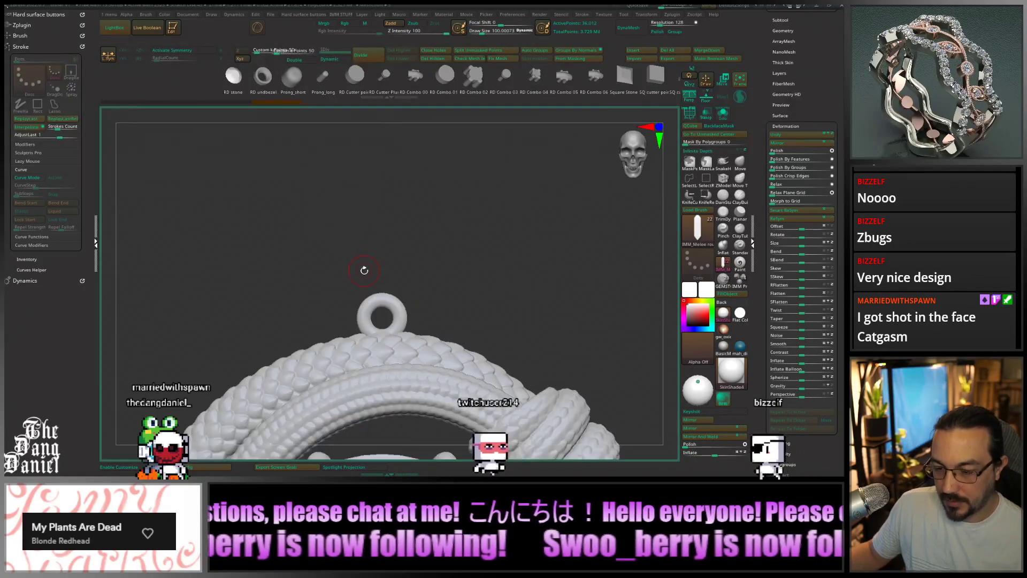
# Solo the bail, rotate it 90 degrees, then raise it above the snake loop
pyautogui.keyDown('alt'); pyautogui.moveTo(364, 270); pyautogui.dragTo(436, 326); pyautogui.keyUp('alt')
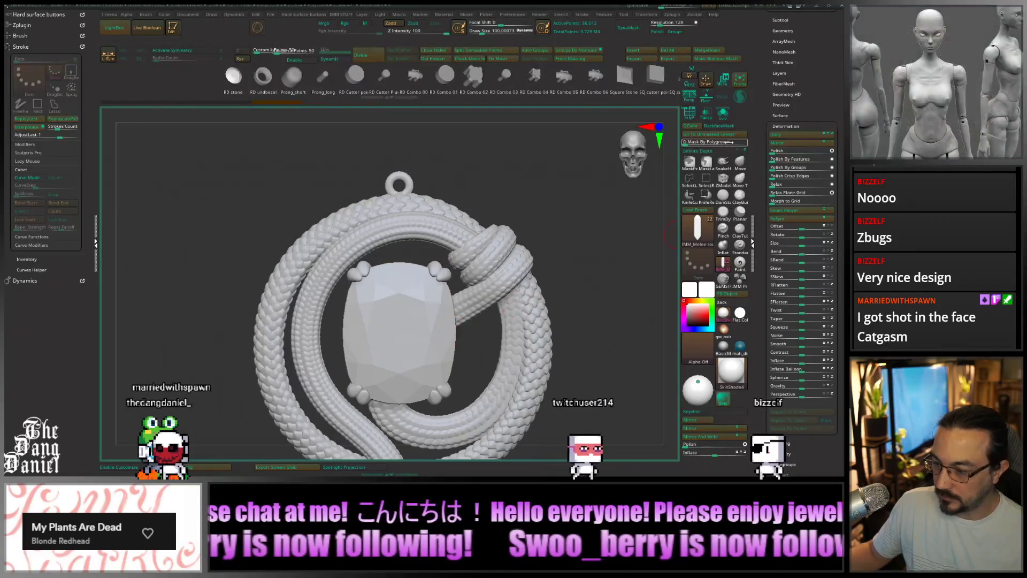
pyautogui.click(724, 118)
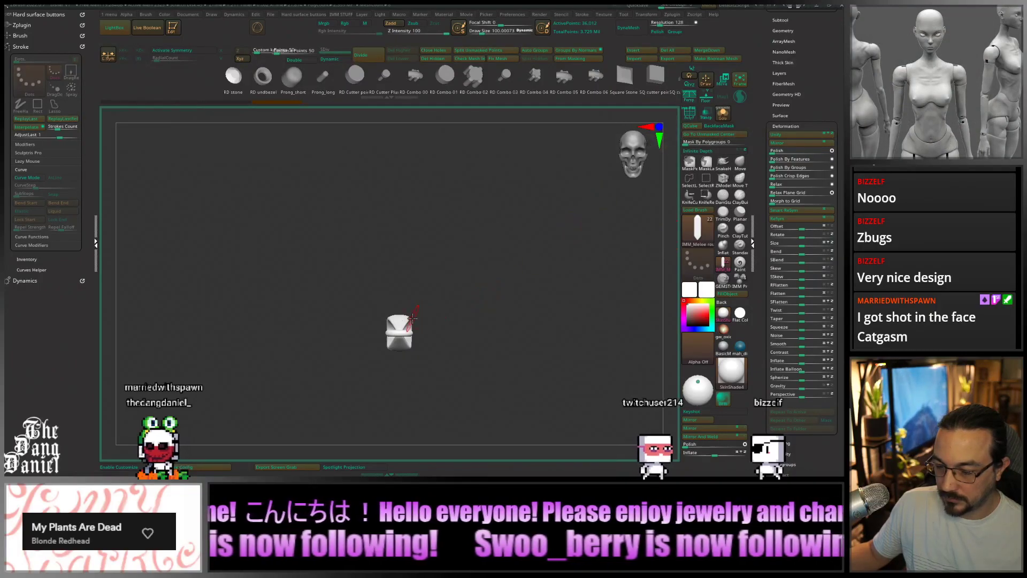
pyautogui.click(723, 85)
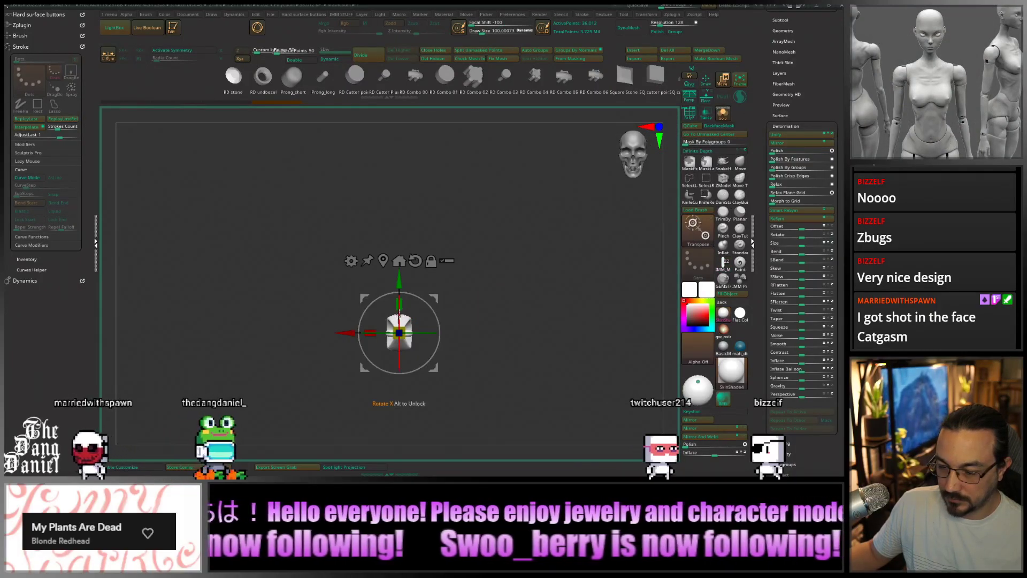
pyautogui.keyDown('shift'); pyautogui.moveTo(401, 311); pyautogui.dragTo(404, 383); pyautogui.keyUp('shift')
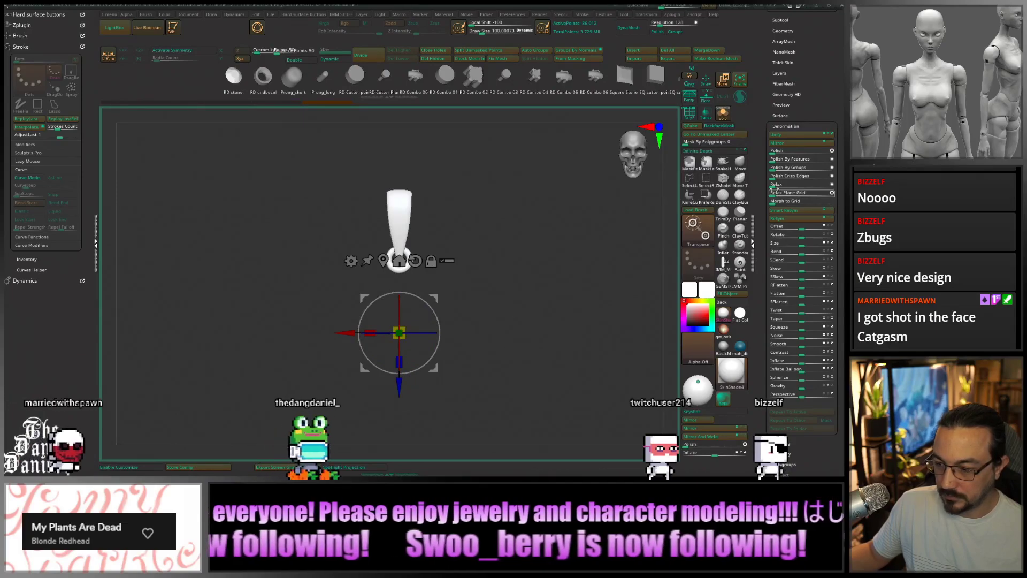
pyautogui.click(722, 114)
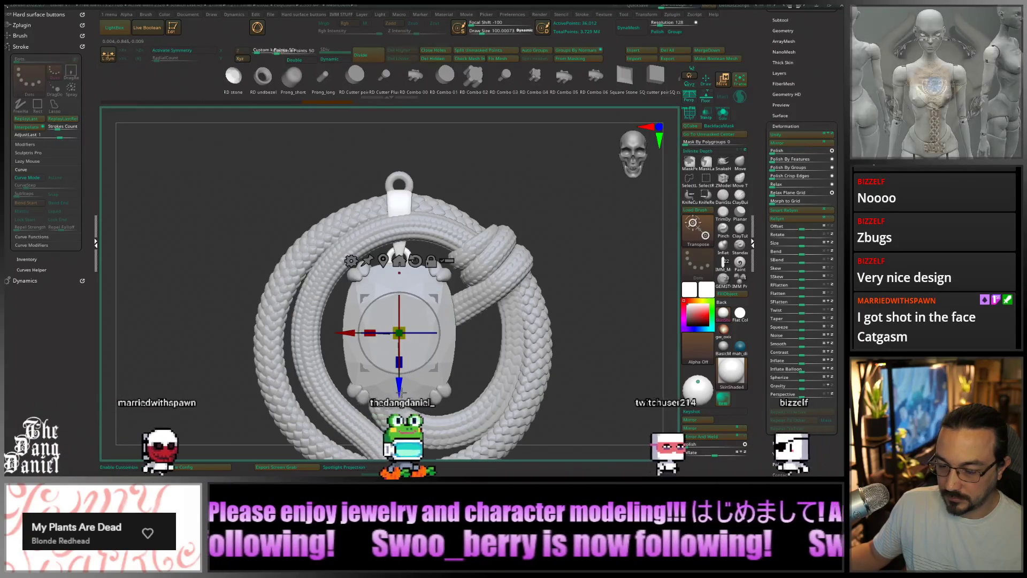
pyautogui.moveTo(399, 384); pyautogui.dragTo(399, 314)
pyautogui.moveTo(406, 329); pyautogui.dragTo(541, 332, button='right')
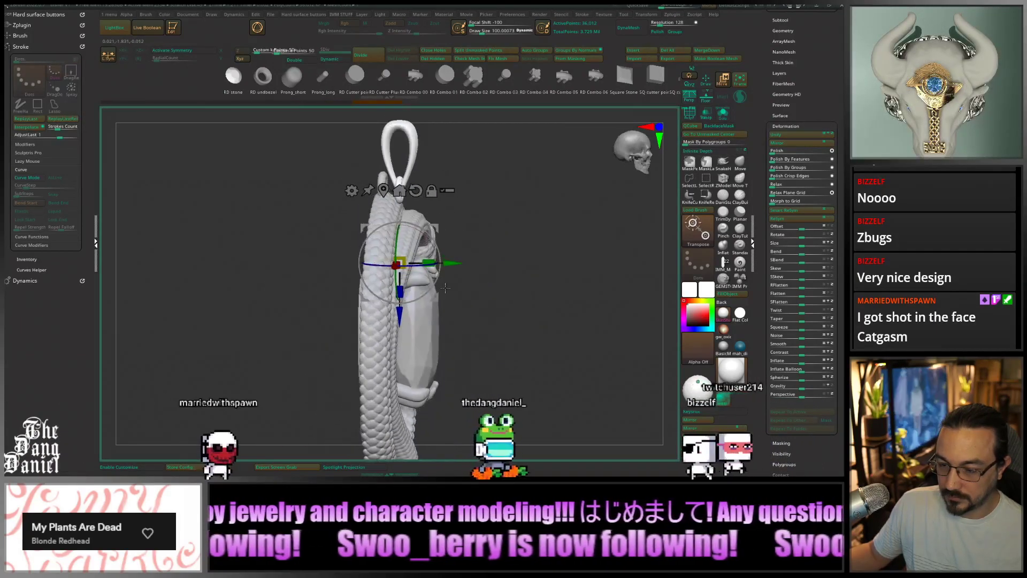
# Isolate the bail's small connecting ring polygroup and delete it as hidden geometry
pyautogui.keyDown('ctrl'); pyautogui.moveTo(417, 176); pyautogui.dragTo(416, 225, button='right'); pyautogui.keyUp('ctrl')
pyautogui.keyDown('alt'); pyautogui.moveTo(417, 149); pyautogui.dragTo(402, 256, button='right'); pyautogui.keyUp('alt')
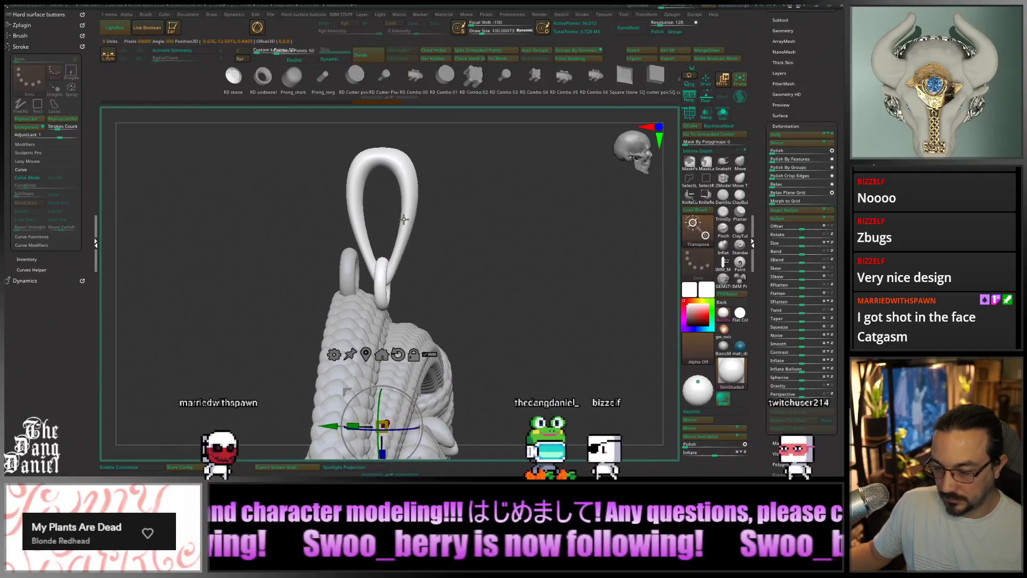
pyautogui.moveTo(403, 218); pyautogui.dragTo(585, 244)
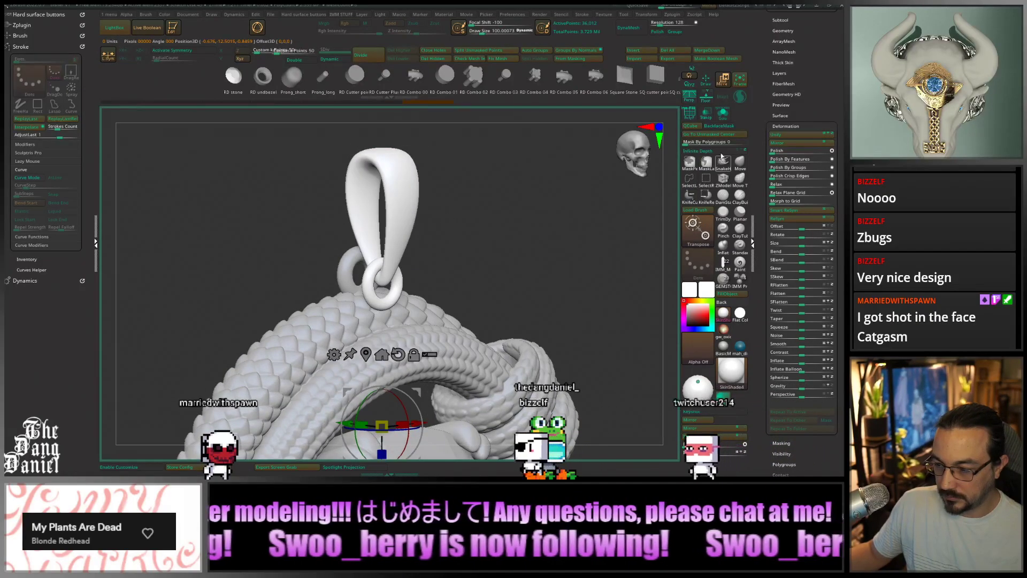
pyautogui.click(689, 114)
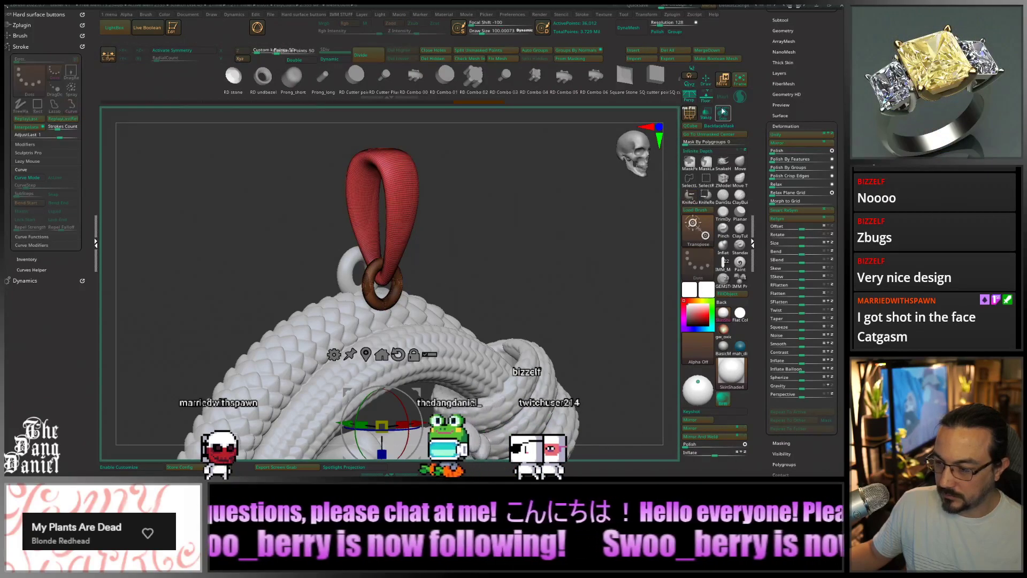
pyautogui.click(705, 80)
pyautogui.keyDown('ctrl'); pyautogui.keyDown('shift'); pyautogui.click(381, 300); pyautogui.keyUp('shift'); pyautogui.keyUp('ctrl')
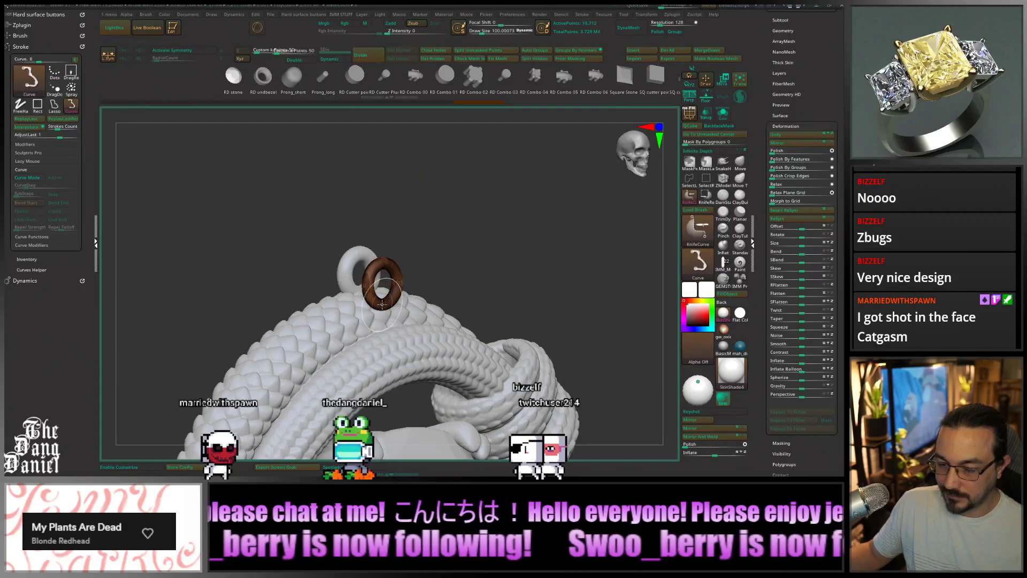
pyautogui.keyDown('ctrl'); pyautogui.keyDown('shift'); pyautogui.moveTo(524, 148); pyautogui.dragTo(519, 120); pyautogui.keyUp('shift'); pyautogui.keyUp('ctrl')
pyautogui.click(442, 61)
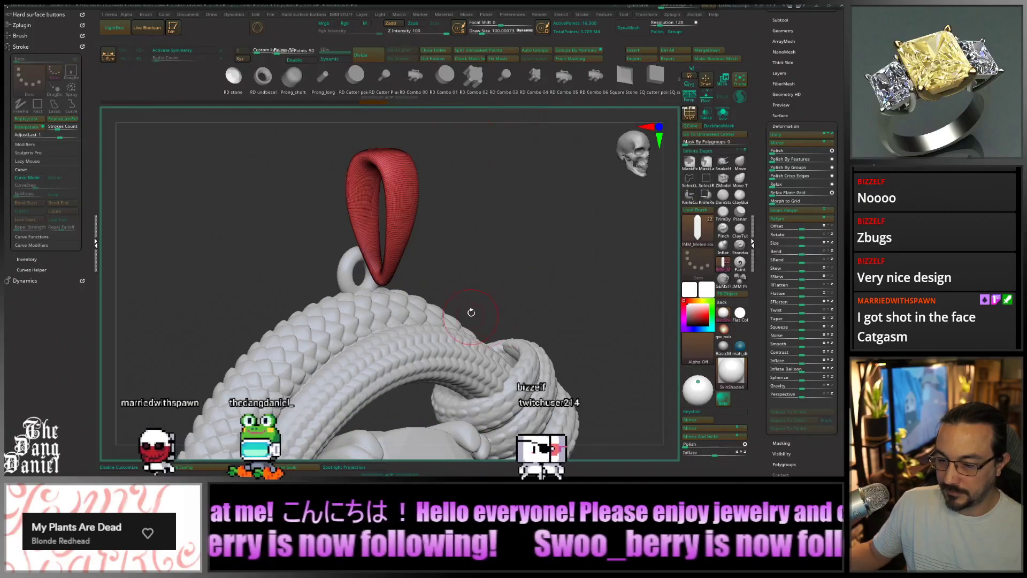
# Nudge the bail loop slightly left and up, and inflate it slightly
pyautogui.keyDown('shift'); pyautogui.moveTo(470, 312); pyautogui.dragTo(489, 312); pyautogui.keyUp('shift')
pyautogui.press('w')
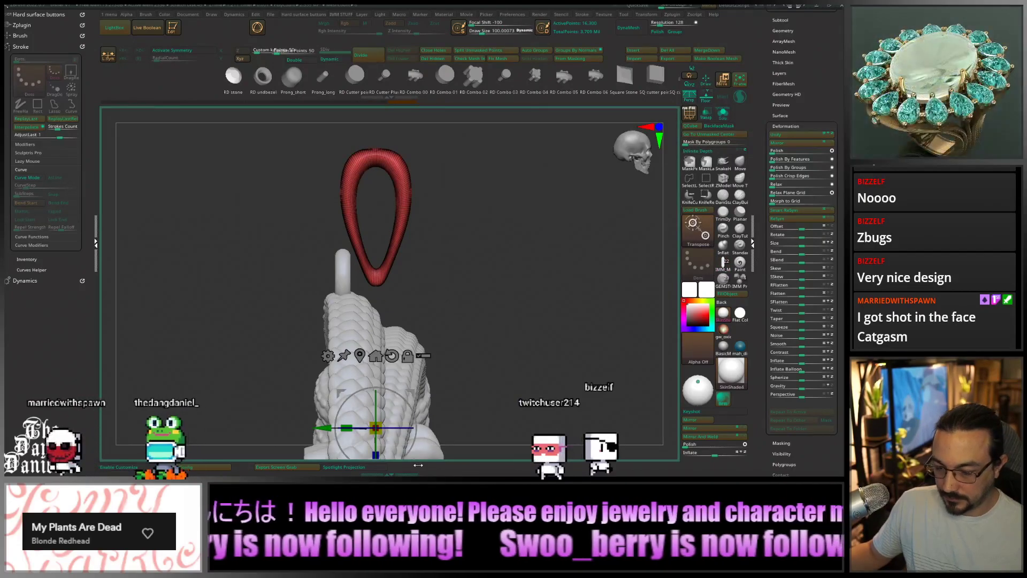
pyautogui.moveTo(412, 390); pyautogui.dragTo(381, 383)
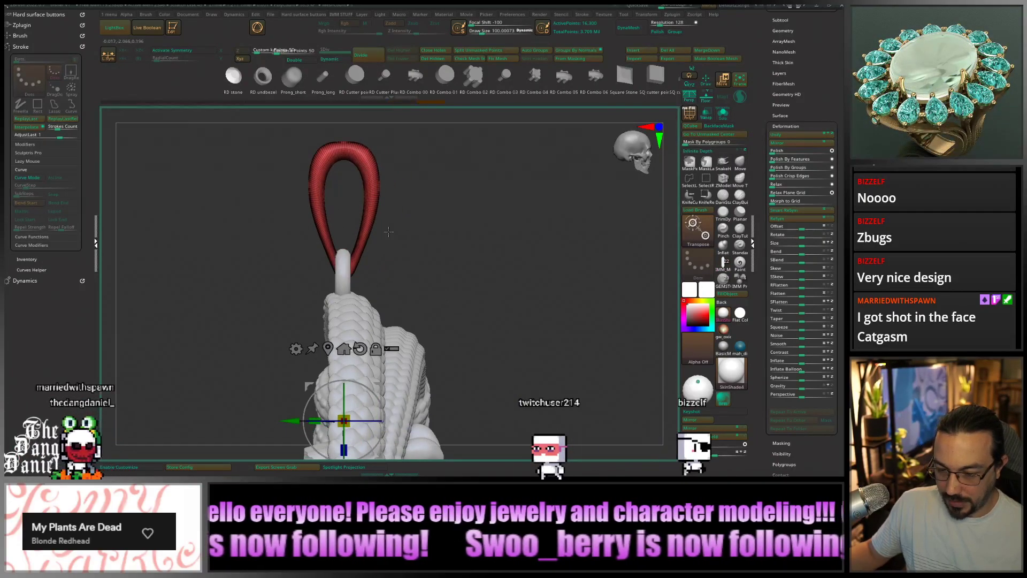
pyautogui.keyDown('alt'); pyautogui.moveTo(387, 232); pyautogui.dragTo(406, 272); pyautogui.keyUp('alt')
pyautogui.keyDown('shift'); pyautogui.moveTo(470, 350); pyautogui.dragTo(447, 349); pyautogui.keyUp('shift')
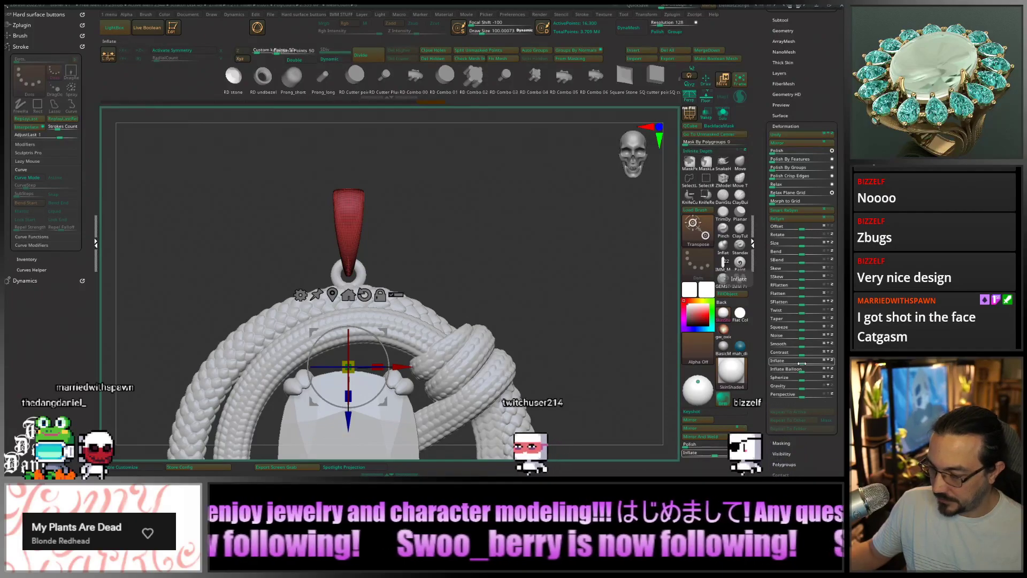
pyautogui.moveTo(811, 362); pyautogui.dragTo(813, 362)
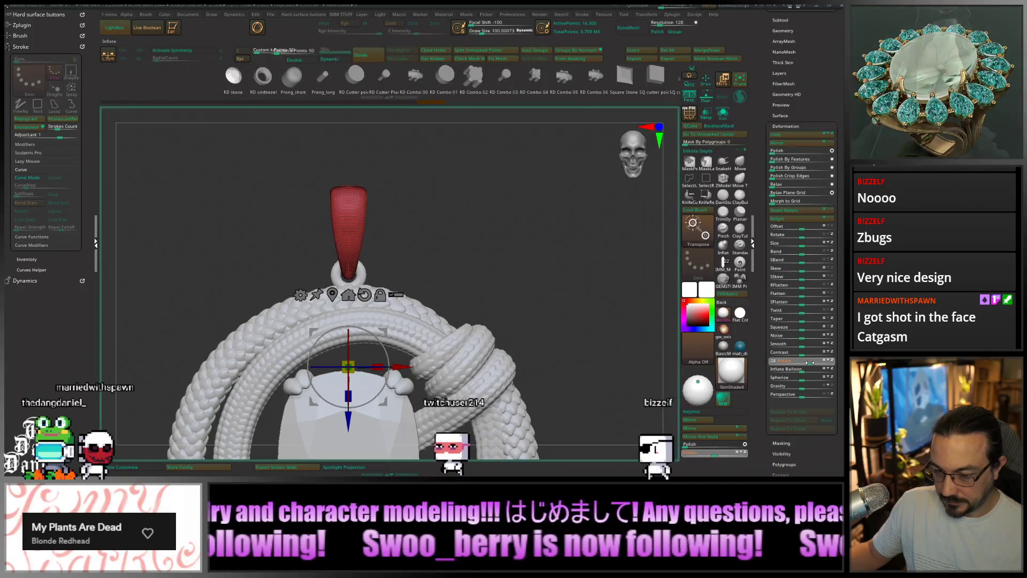
pyautogui.moveTo(455, 350); pyautogui.dragTo(504, 347)
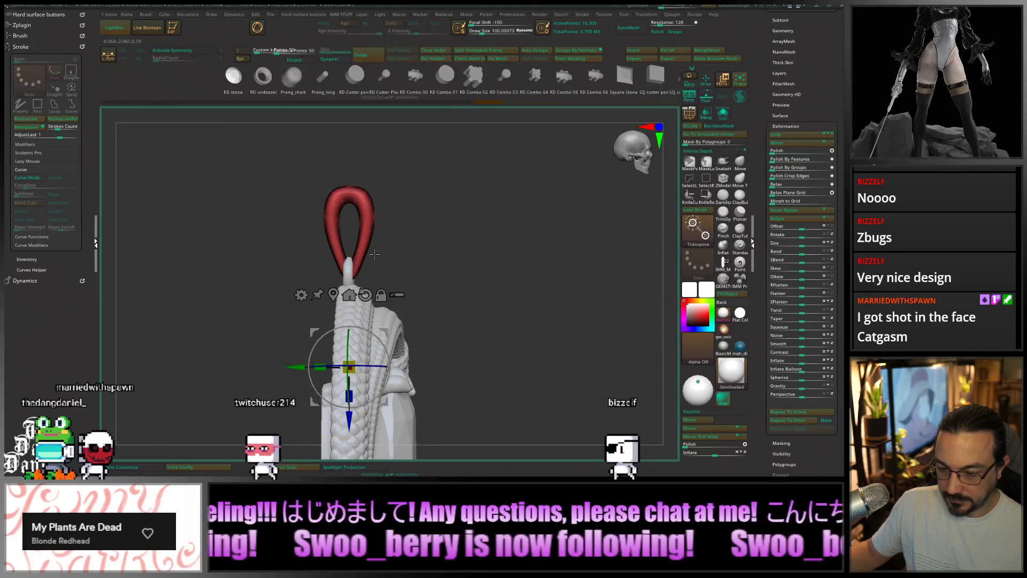
pyautogui.moveTo(375, 254); pyautogui.dragTo(486, 290)
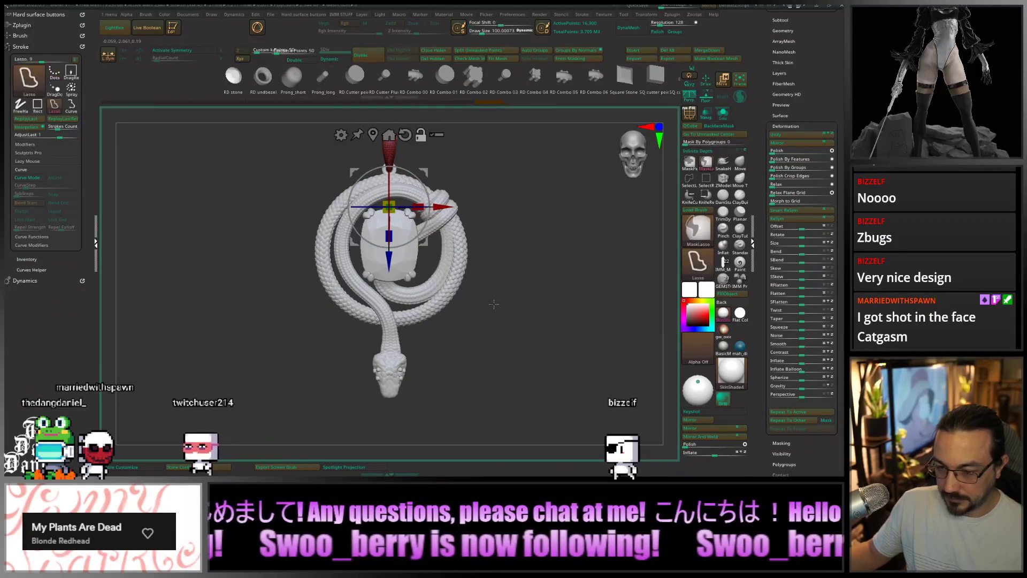
# Orbit around the pendant to inspect the snake's coiled knot up close
pyautogui.keyDown('alt'); pyautogui.moveTo(539, 245); pyautogui.dragTo(465, 255); pyautogui.keyUp('alt')
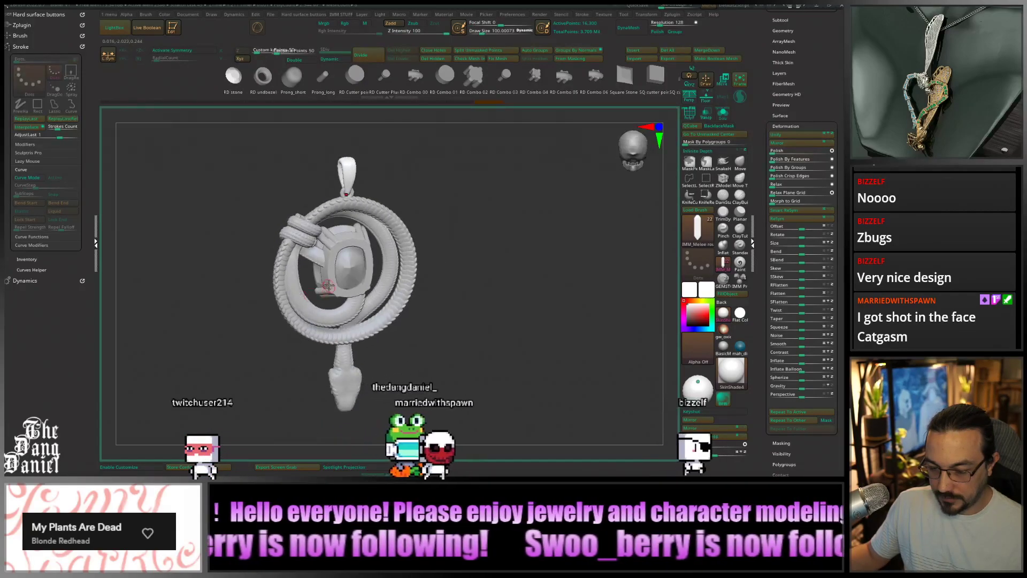
pyautogui.moveTo(279, 297); pyautogui.dragTo(376, 264)
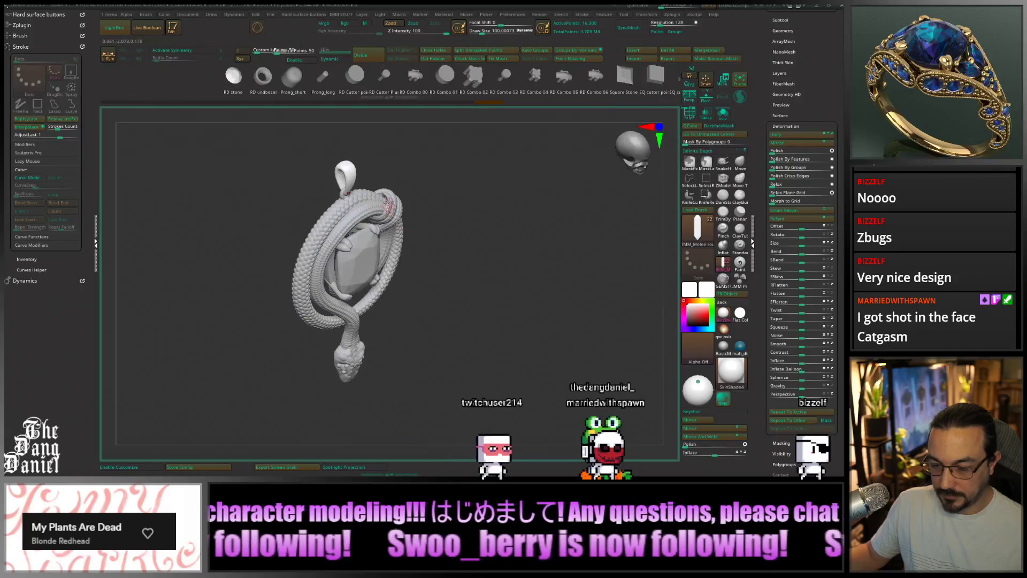
pyautogui.keyDown('ctrl'); pyautogui.moveTo(388, 202); pyautogui.dragTo(420, 268, button='right'); pyautogui.keyUp('ctrl')
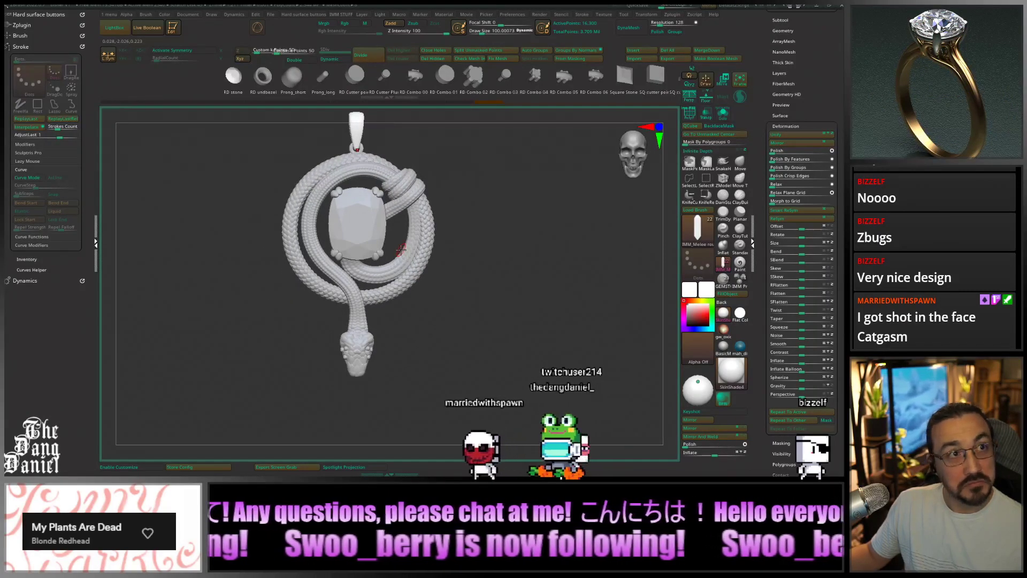
pyautogui.keyDown('alt'); pyautogui.moveTo(401, 250); pyautogui.dragTo(434, 322, button='right'); pyautogui.keyUp('alt')
pyautogui.keyDown('alt'); pyautogui.moveTo(500, 330); pyautogui.dragTo(496, 293, button='right'); pyautogui.keyUp('alt')
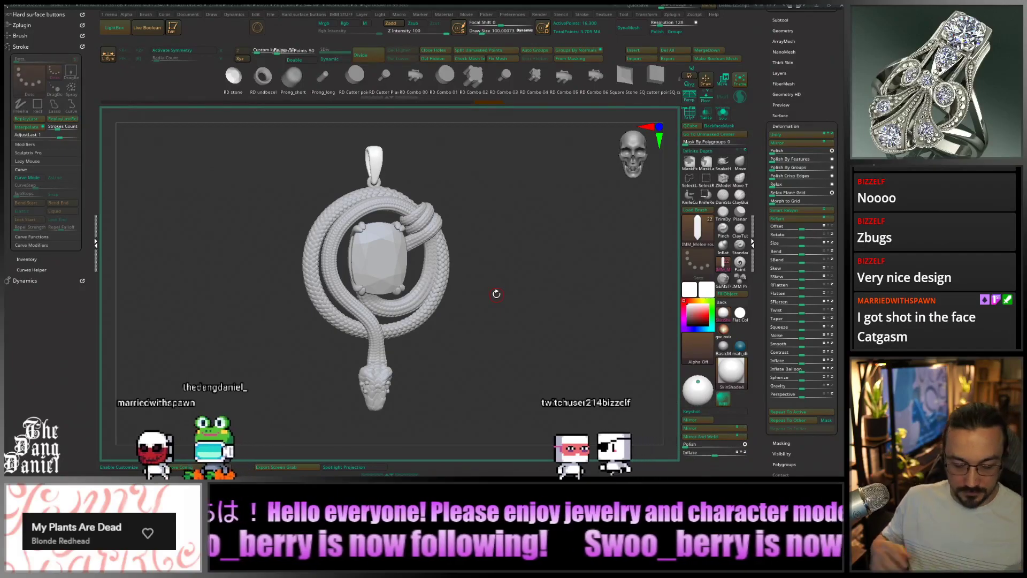
# Save the project over bisher V1.ZPR and send the pendant to KeyShot
pyautogui.hotkey('ctrl', 's')
pyautogui.press('Return')
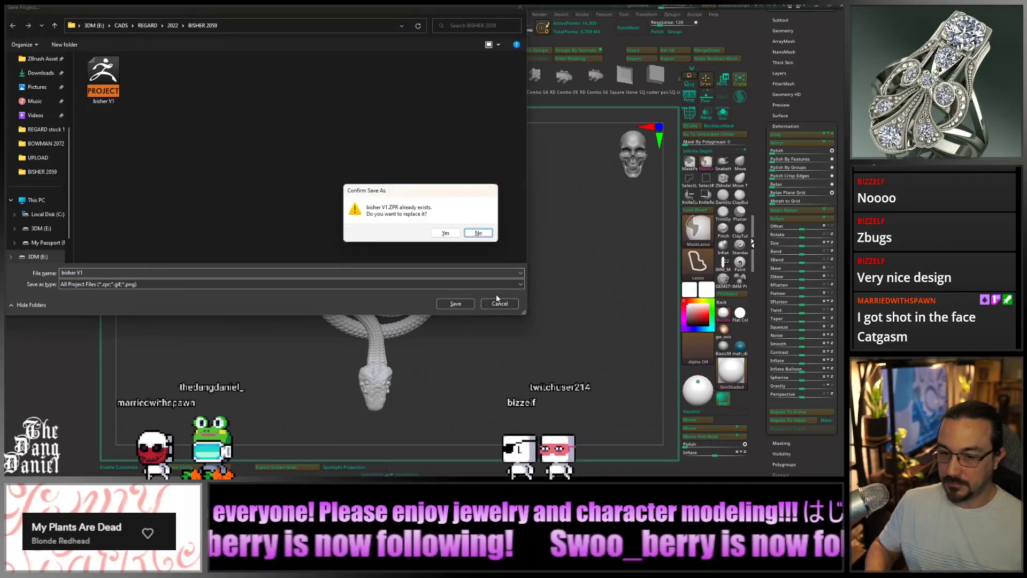
pyautogui.press('Return')
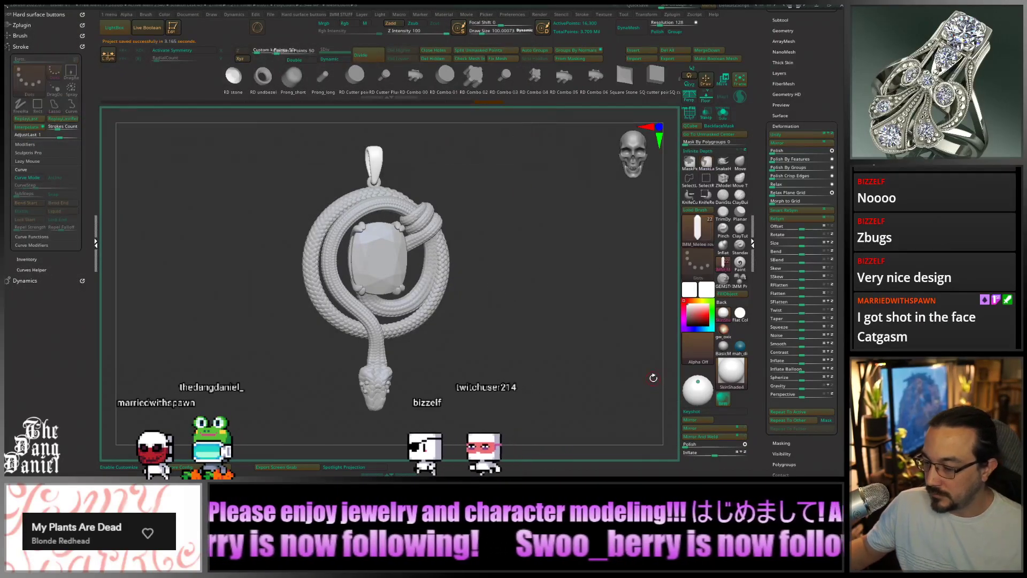
pyautogui.click(719, 413)
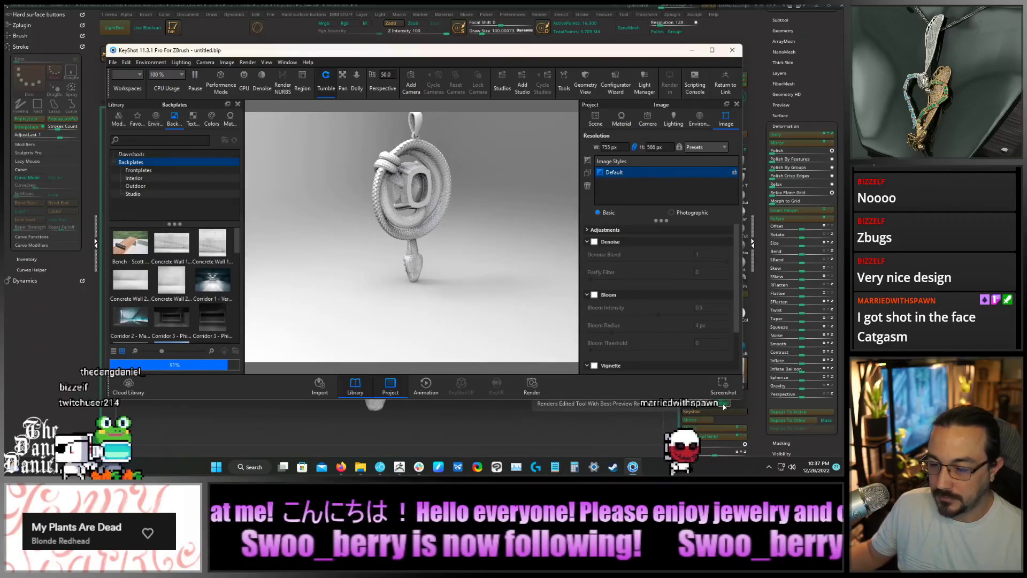
# Turn the pendant front-on, maximize the KeyShot window, and list the Studio backplates
pyautogui.moveTo(363, 229); pyautogui.dragTo(490, 156)
pyautogui.doubleClick(663, 49)
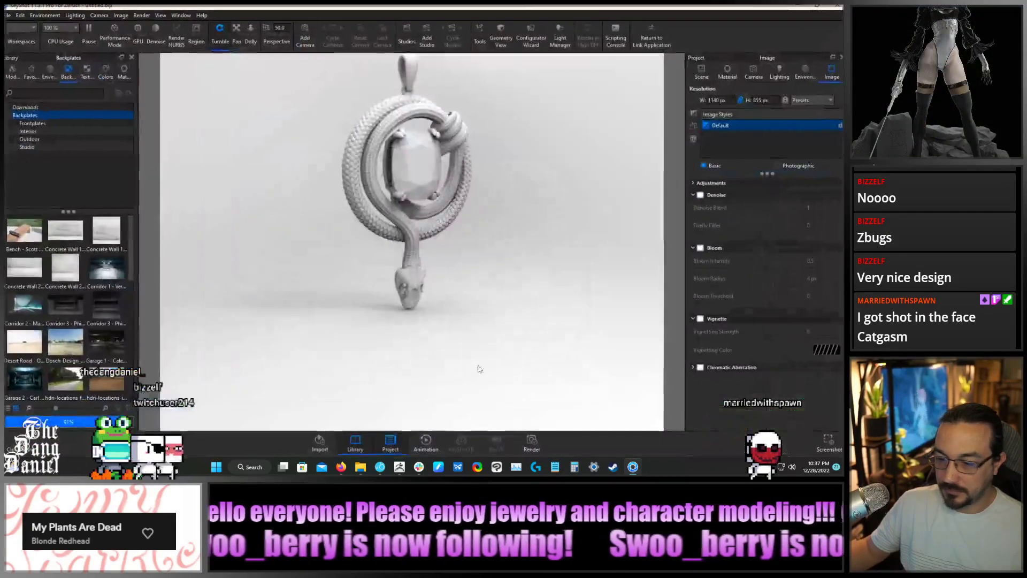
pyautogui.click(159, 16)
pyautogui.click(206, 175)
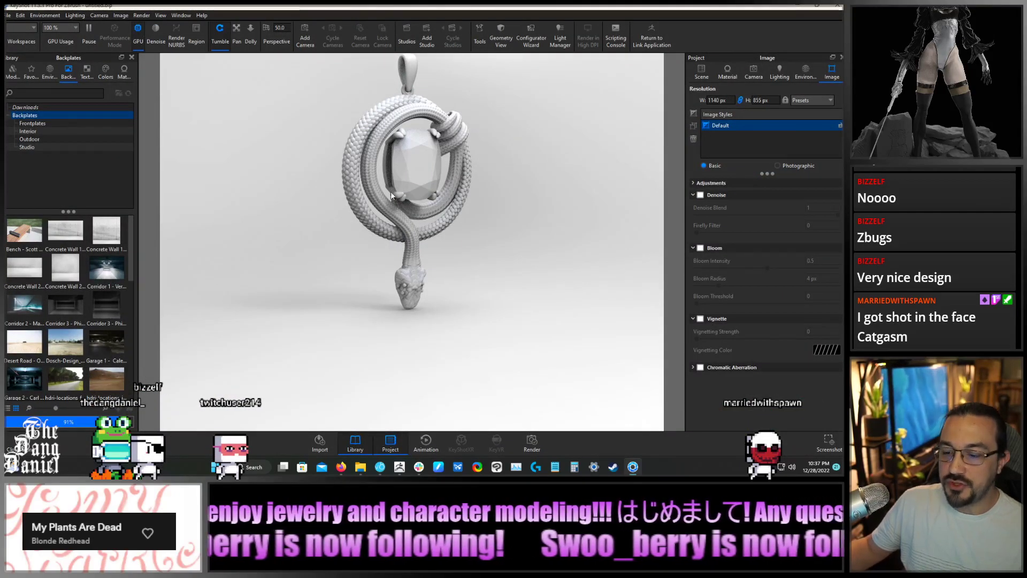
pyautogui.press('End')
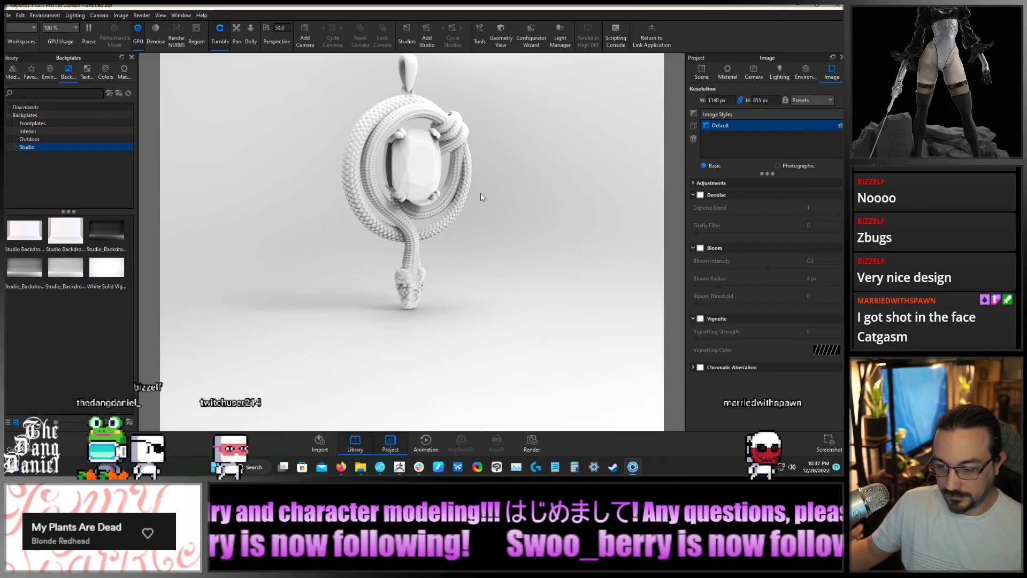
# Reframe the pendant and open the Jewelry materials under Favorites
pyautogui.moveTo(493, 157); pyautogui.dragTo(396, 307)
pyautogui.scroll(3, 393, 309)
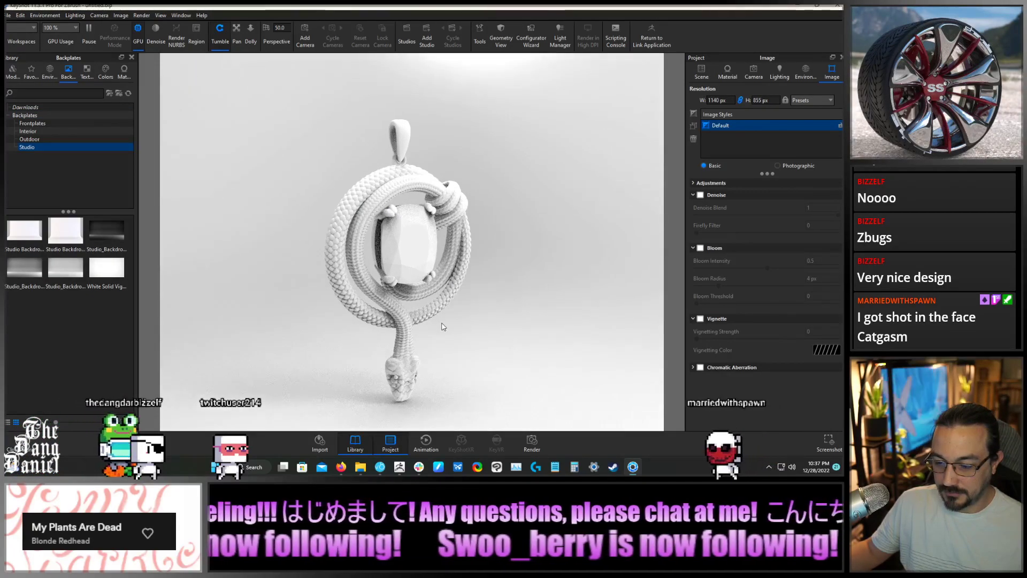
pyautogui.moveTo(456, 326); pyautogui.dragTo(463, 309, button='middle')
pyautogui.moveTo(463, 310); pyautogui.dragTo(316, 213)
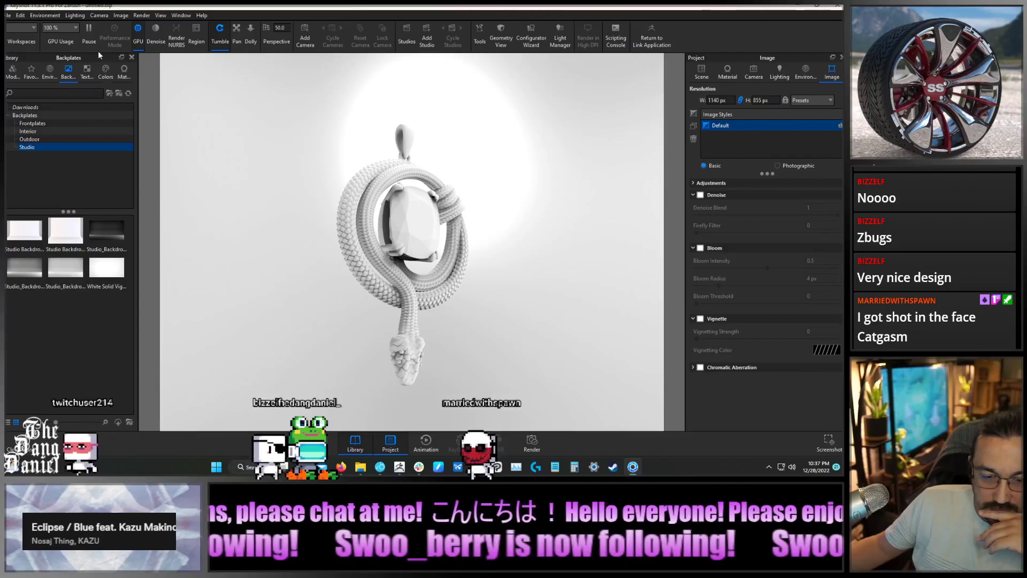
pyautogui.click(30, 71)
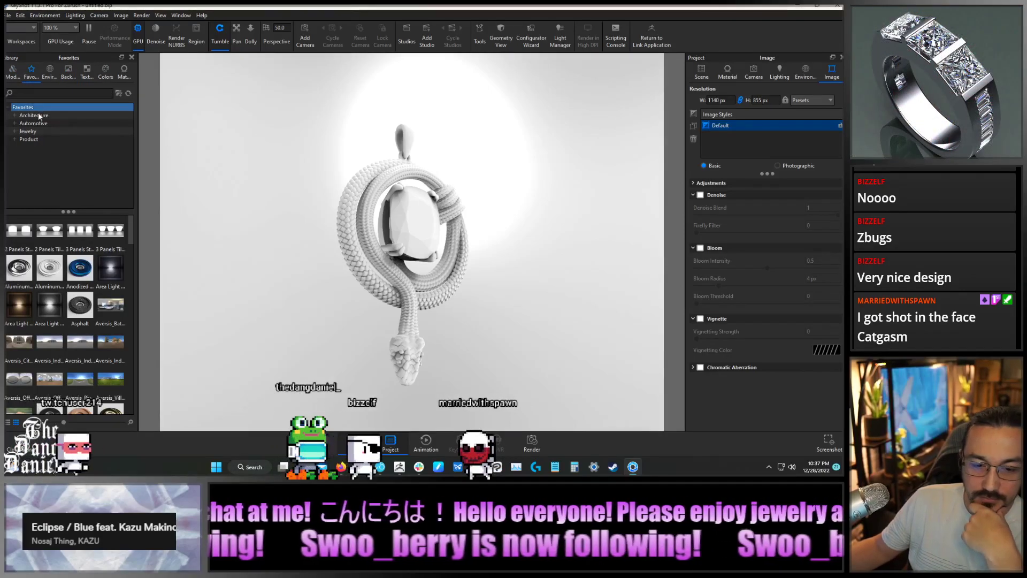
pyautogui.click(34, 132)
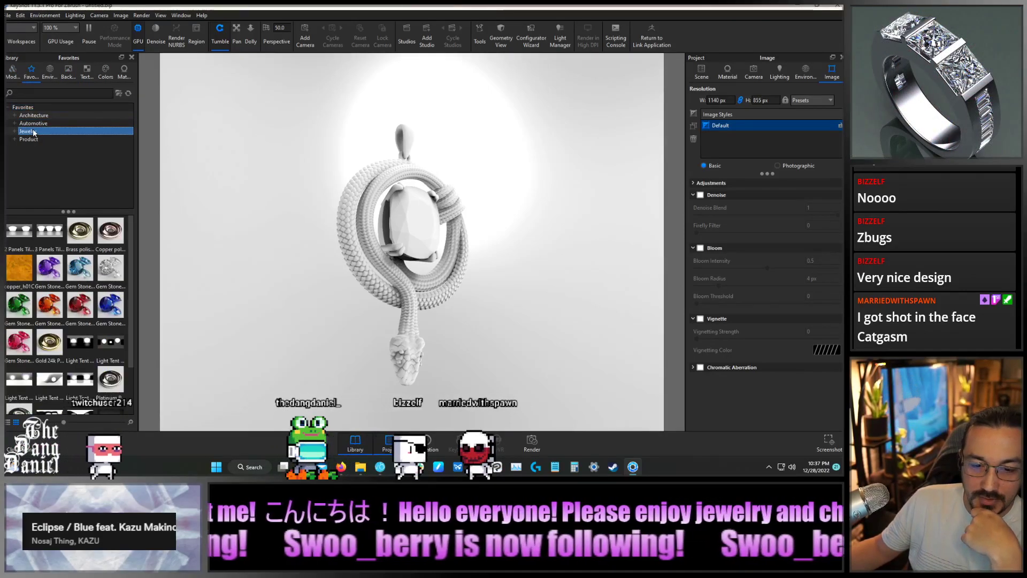
# Browse the Materials, Colors and Environments library tabs and reorder the categories
pyautogui.click(125, 77)
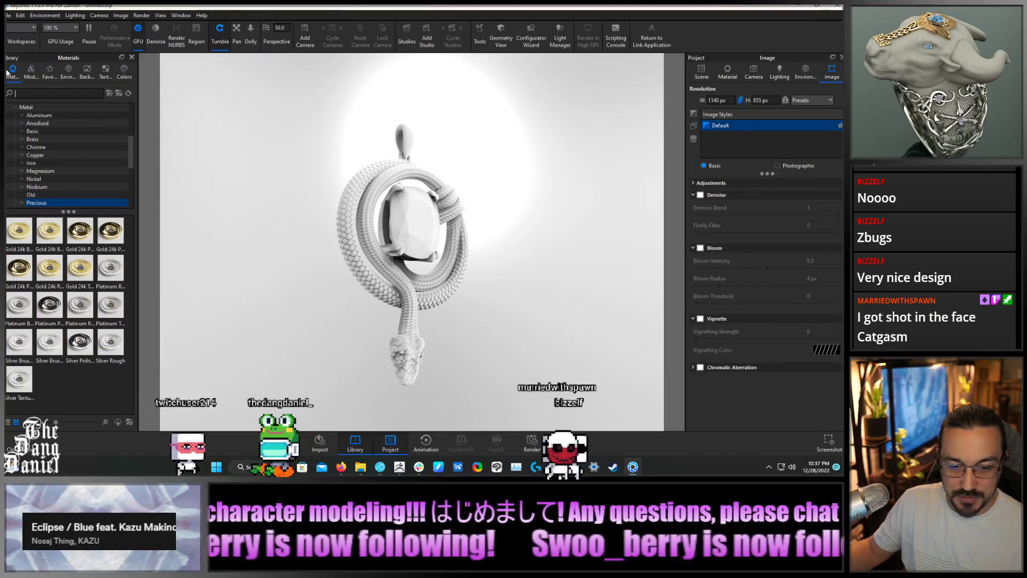
pyautogui.click(125, 75)
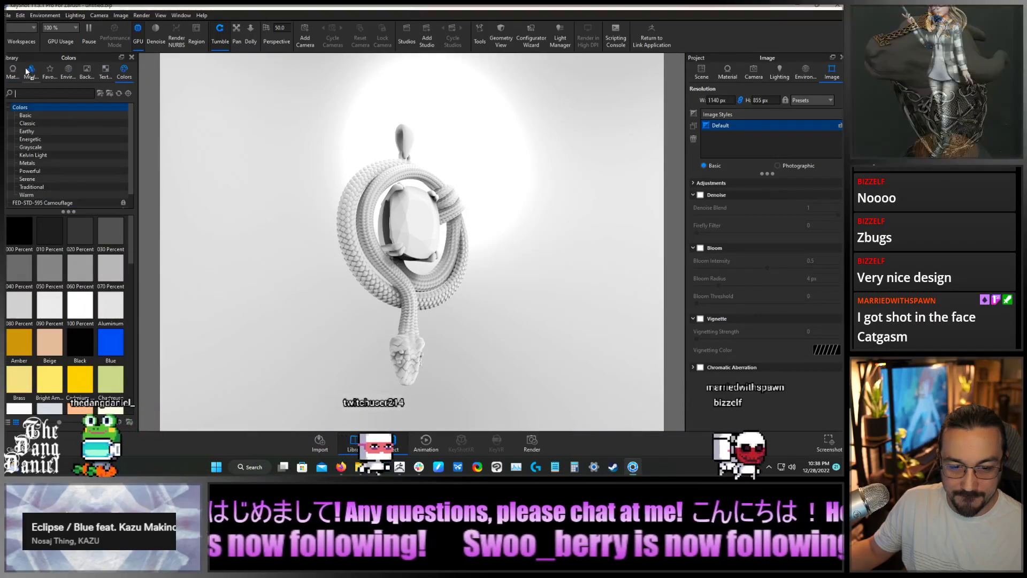
pyautogui.moveTo(26, 71); pyautogui.dragTo(25, 71)
pyautogui.moveTo(122, 75); pyautogui.dragTo(47, 74)
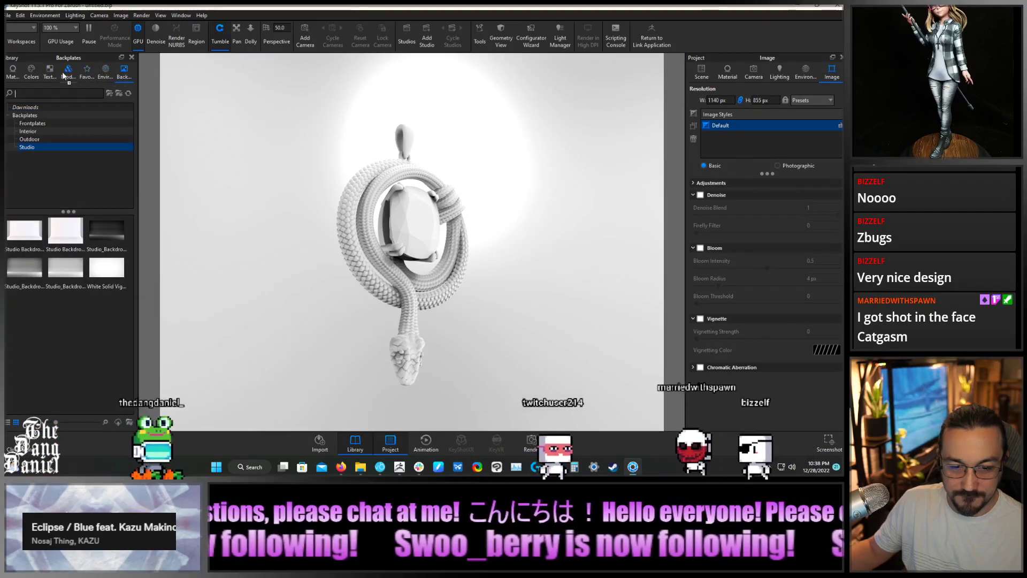
pyautogui.click(106, 73)
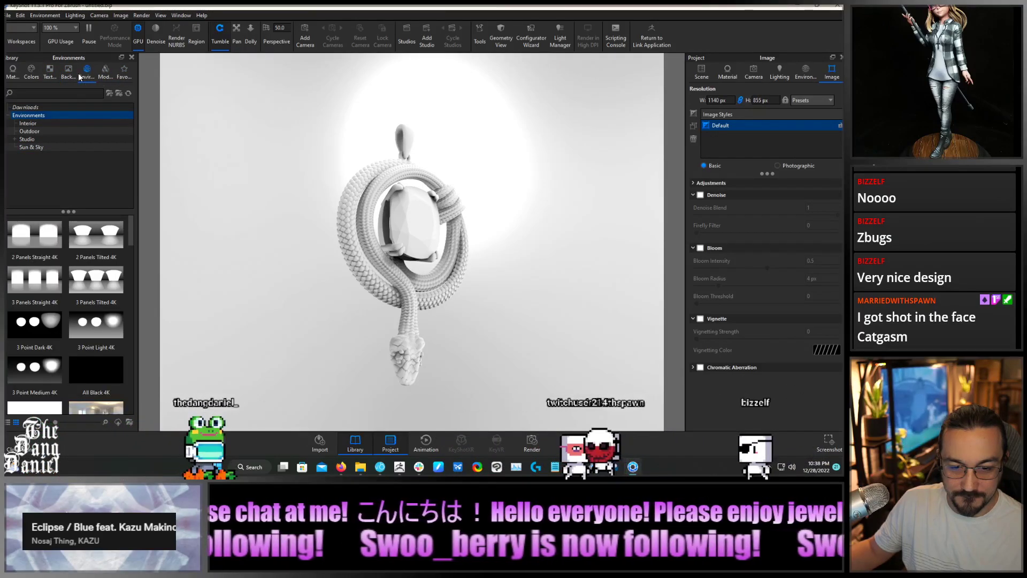
# Drag the green Gem Stone material onto the centre stone, leaving duplicates unlinked
pyautogui.click(127, 77)
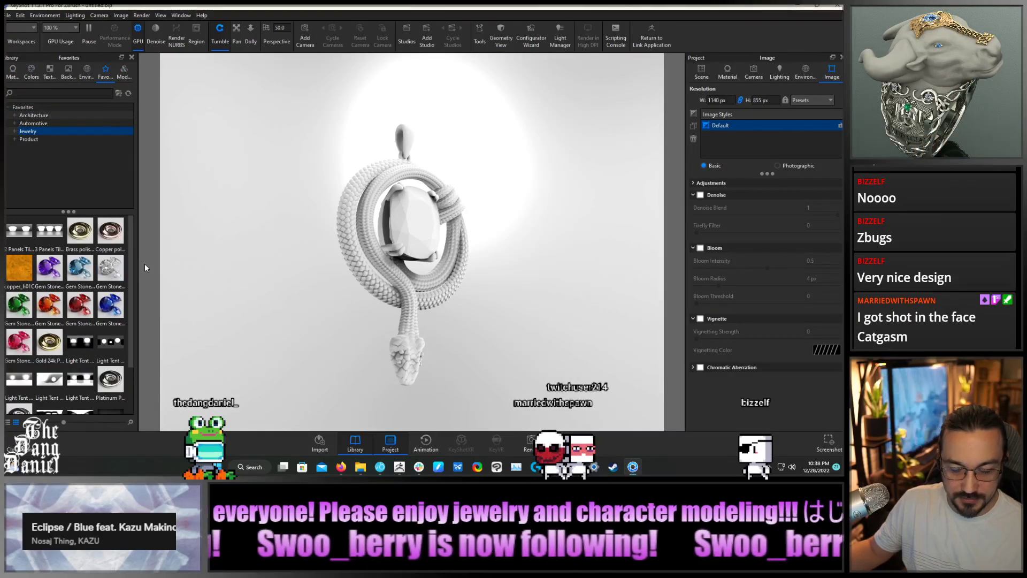
pyautogui.click(23, 314)
pyautogui.moveTo(23, 314); pyautogui.dragTo(418, 233)
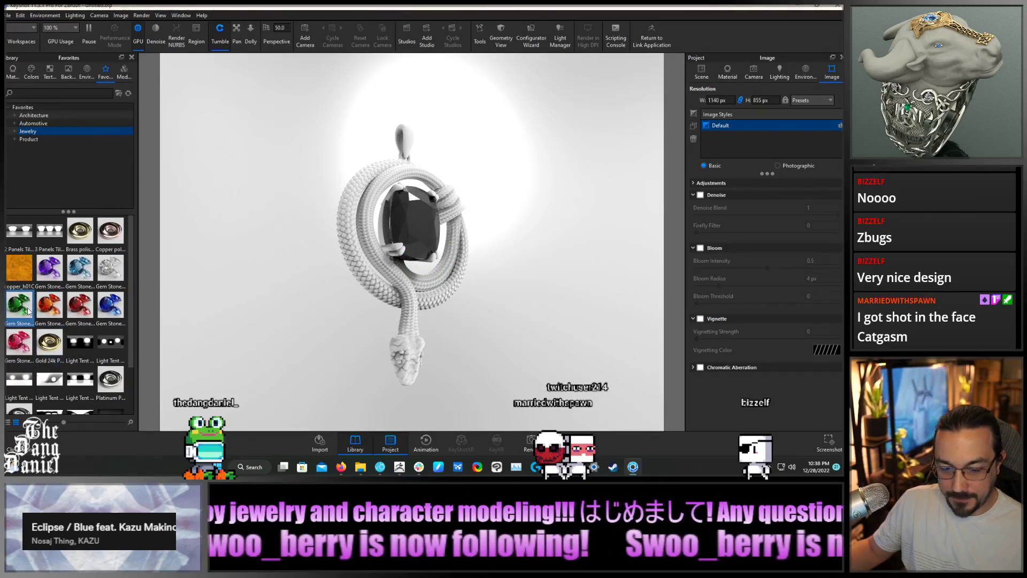
pyautogui.moveTo(19, 305); pyautogui.dragTo(400, 359)
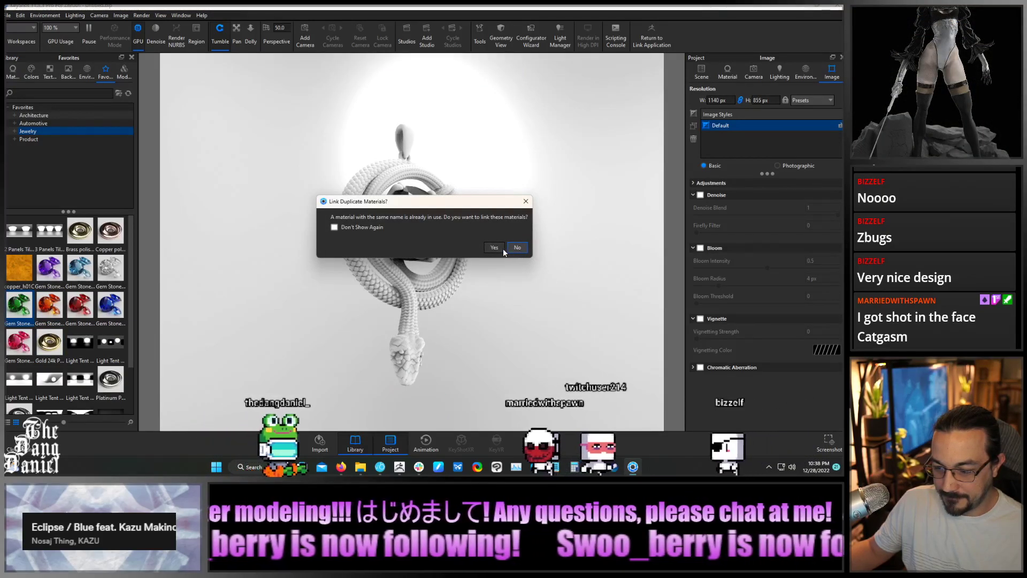
pyautogui.click(517, 248)
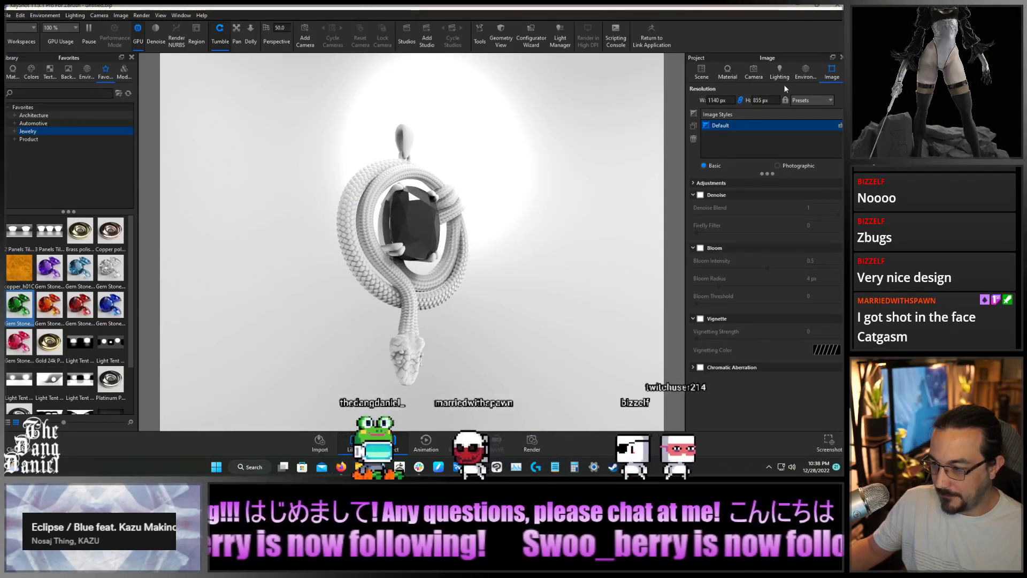
# Set Gem Stone Emerald #2's transparency distance to 0.1, then 1
pyautogui.doubleClick(782, 401)
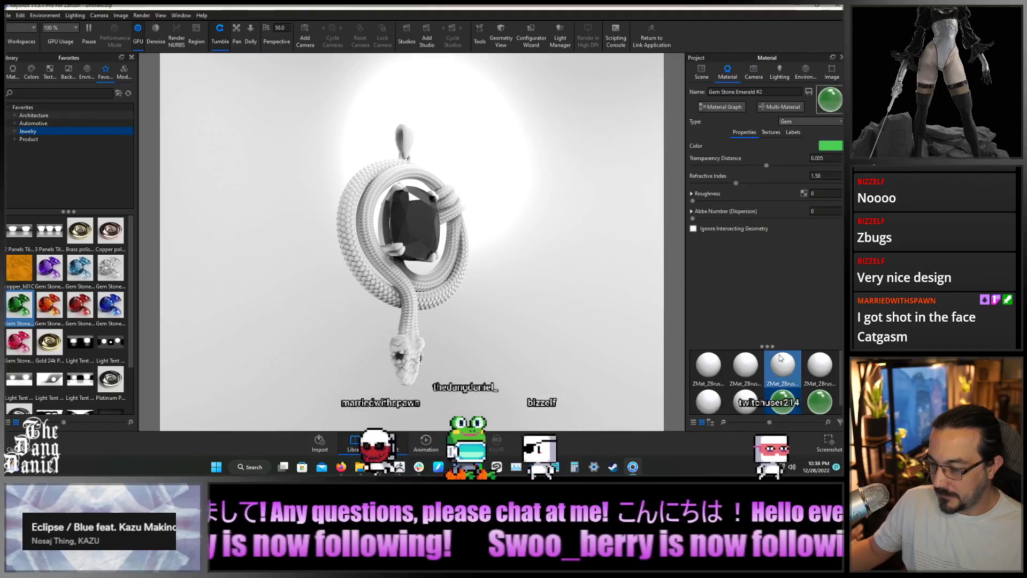
pyautogui.click(824, 159)
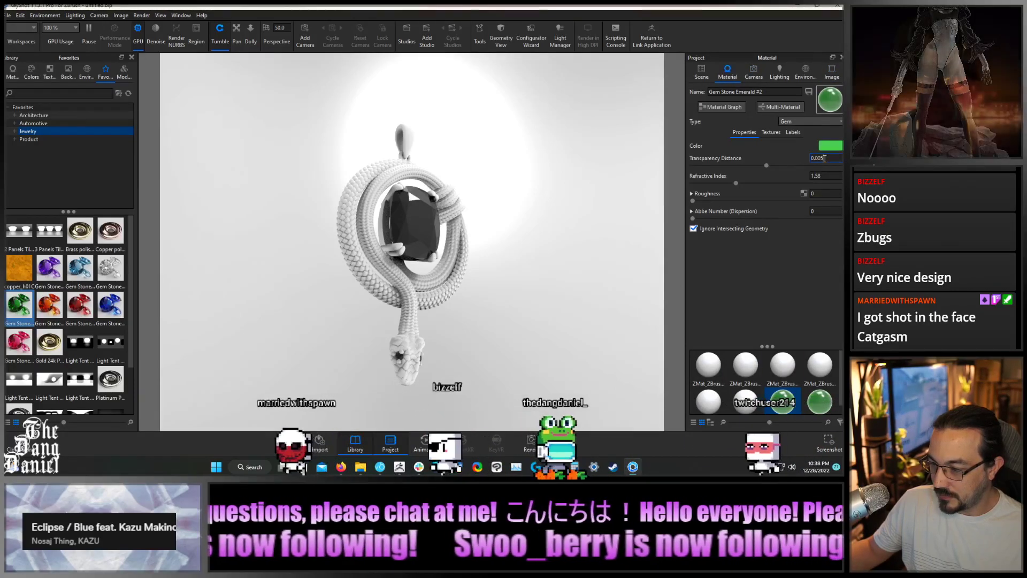
pyautogui.write('0.1')
pyautogui.press('Return')
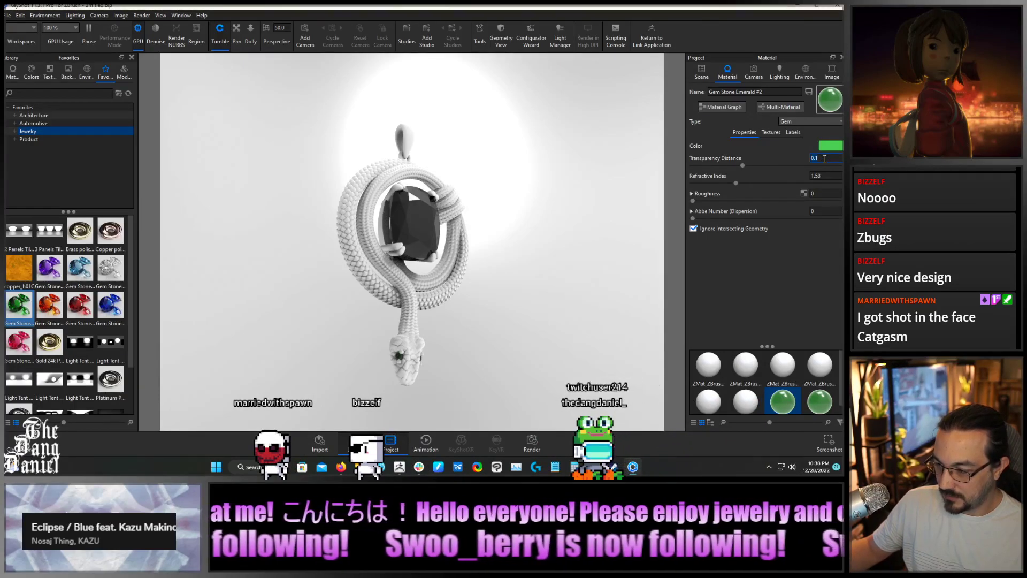
pyautogui.write('1')
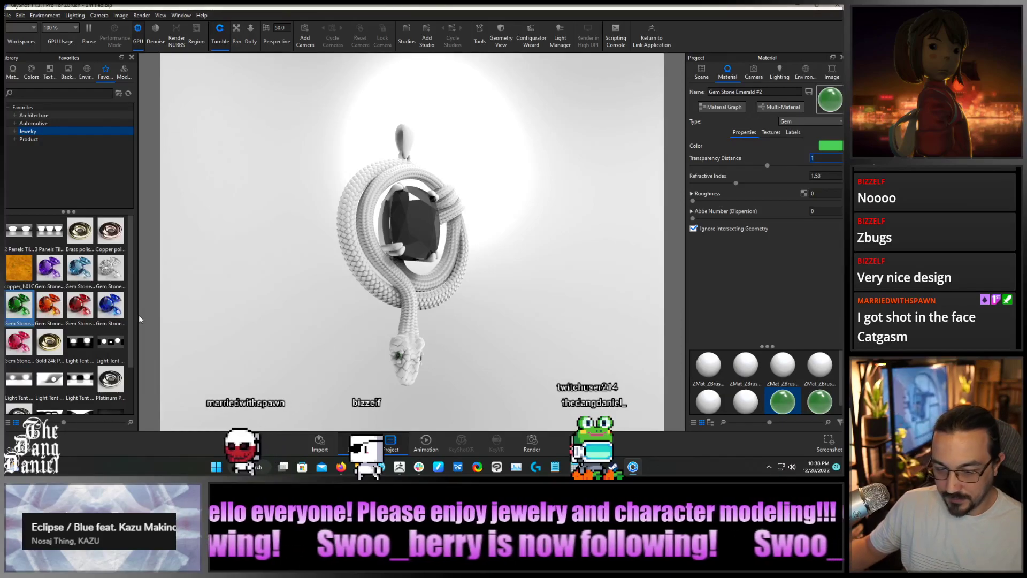
# Light the scene with the 3 Panels Tilted environment and set the emerald's transparency distance to 0.5
pyautogui.moveTo(49, 231); pyautogui.dragTo(309, 304)
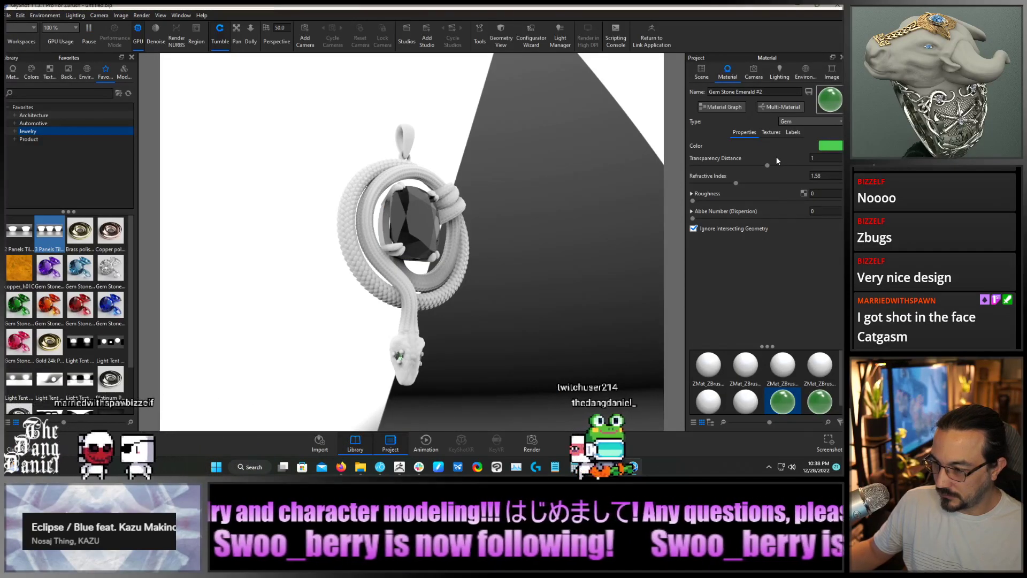
pyautogui.click(820, 158)
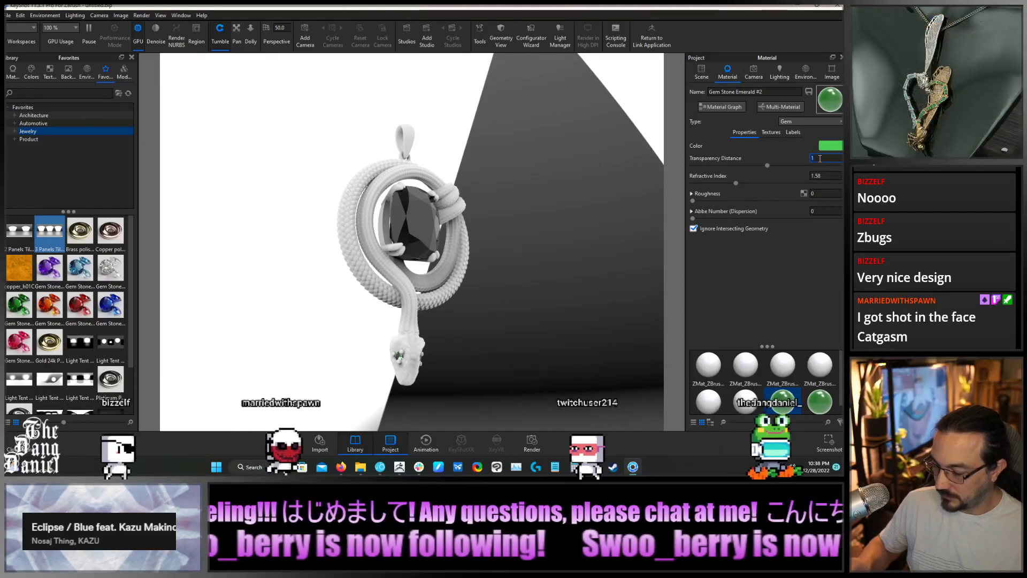
pyautogui.press('BackSpace')
pyautogui.write('.')
pyautogui.write('0.5')
pyautogui.press('Return')
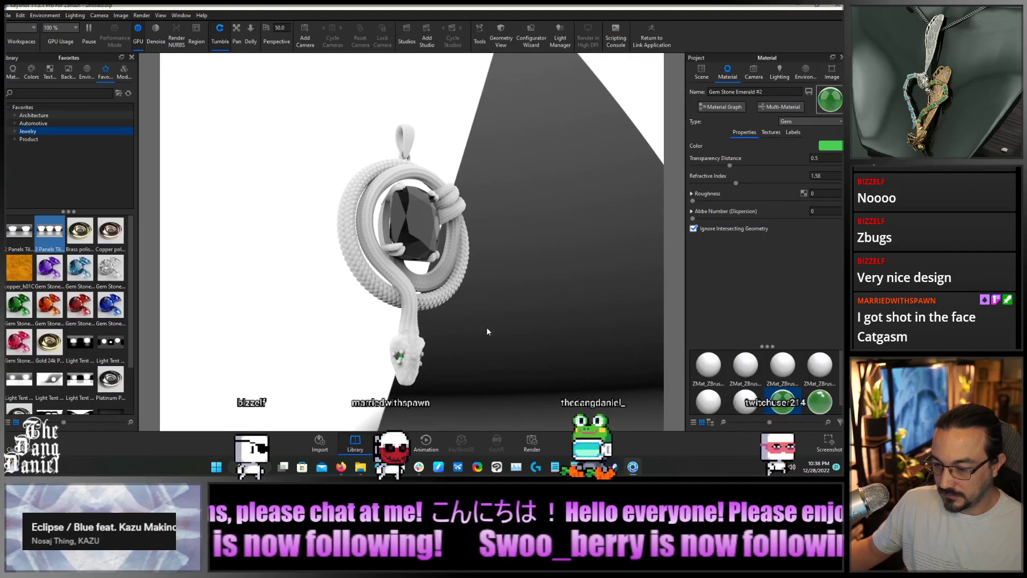
# On Gem Stone Emerald #1, enable Ignore Intersecting Geometry and set transparency distance to 1
pyautogui.moveTo(509, 294); pyautogui.dragTo(535, 305)
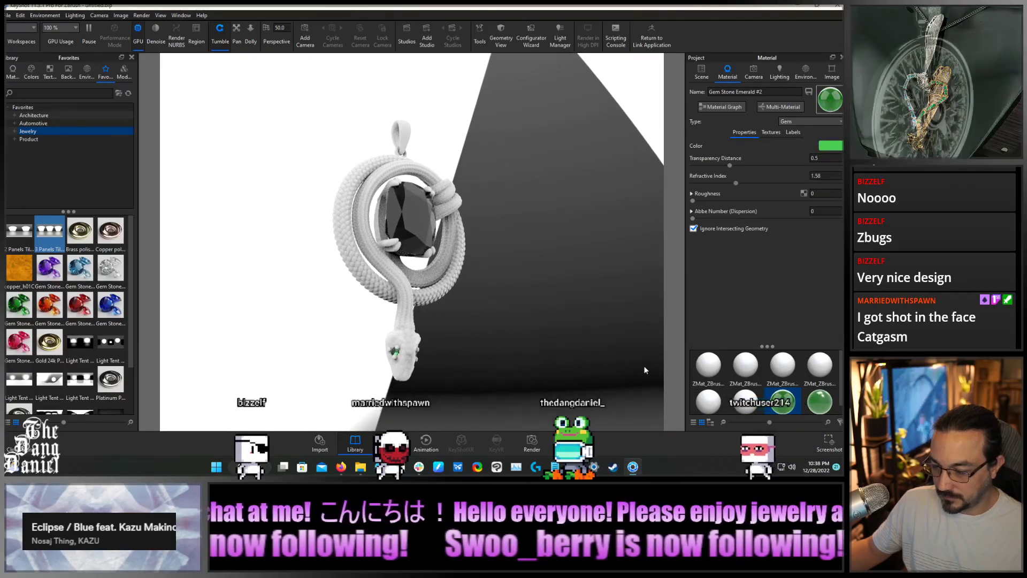
pyautogui.rightClick(778, 405)
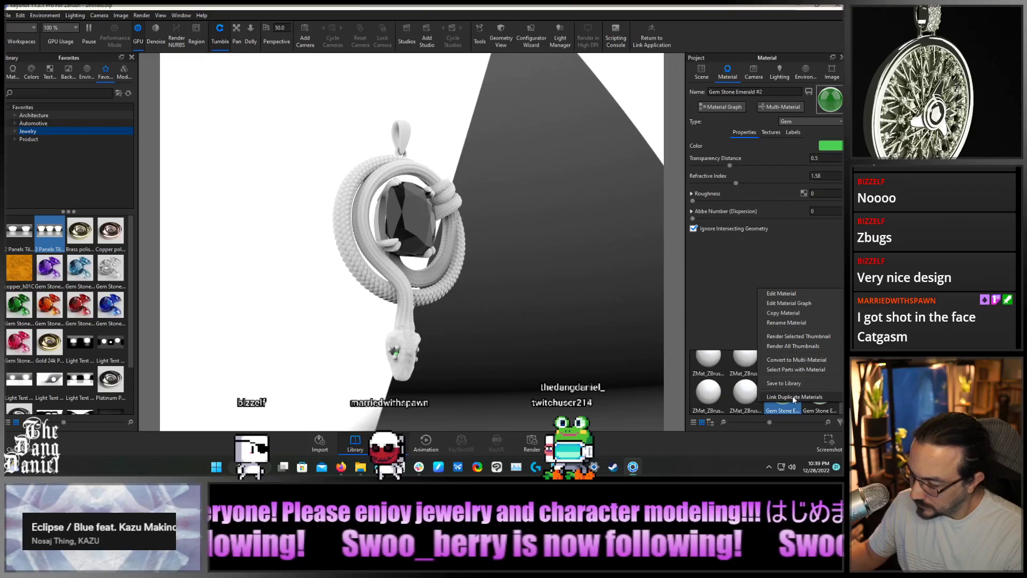
pyautogui.click(817, 408)
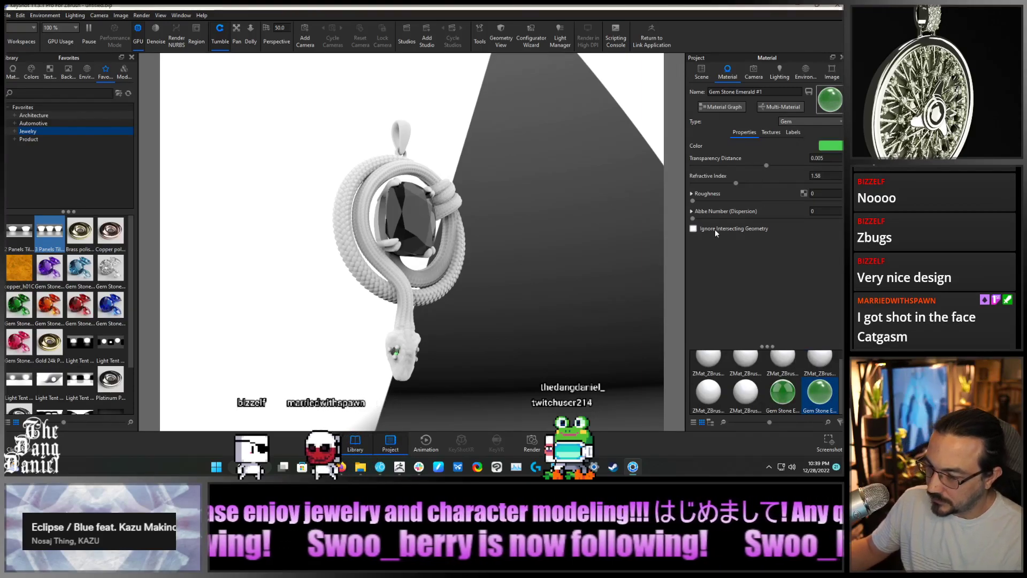
pyautogui.click(694, 229)
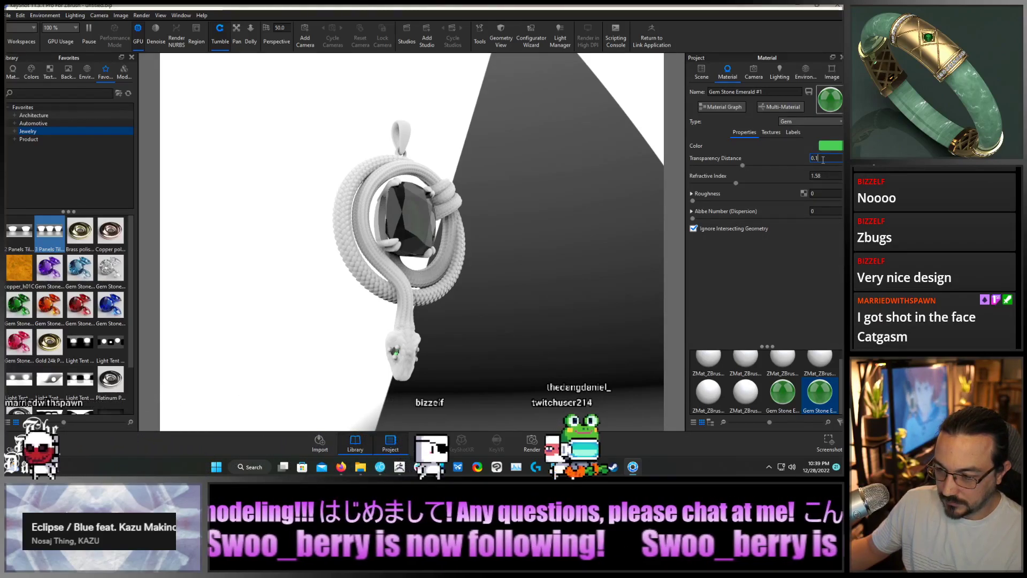
pyautogui.write('1')
pyautogui.press('Return')
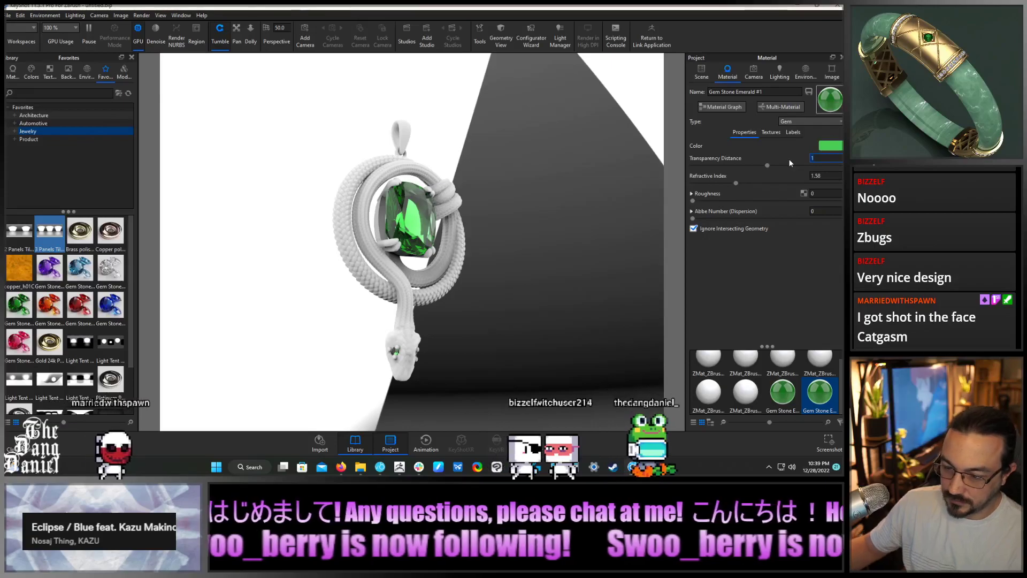
# Lower both emerald materials' transparency distances to 0.266 and 0.0711 for a deeper green
pyautogui.moveTo(547, 222); pyautogui.dragTo(509, 250)
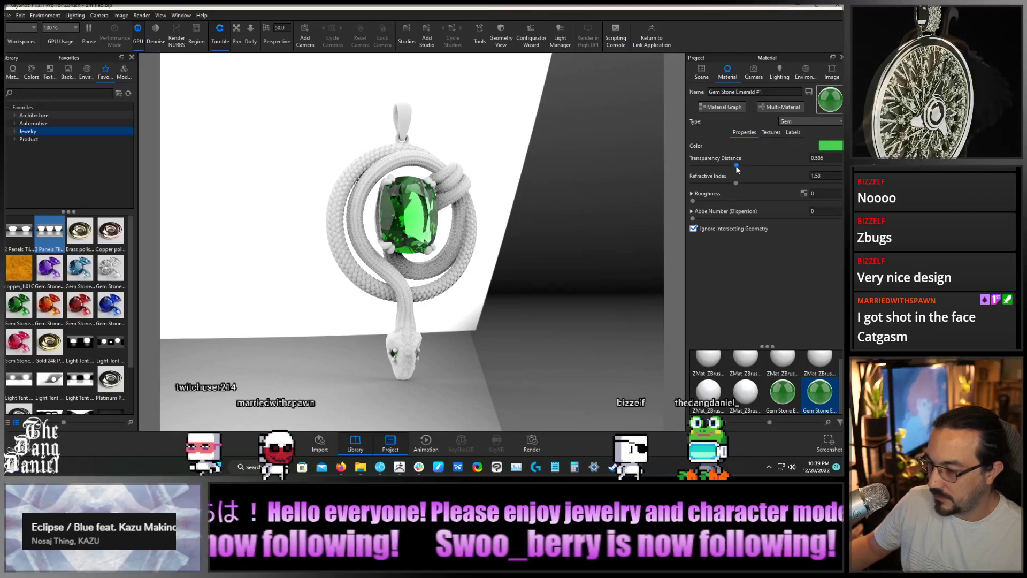
pyautogui.moveTo(767, 166); pyautogui.dragTo(721, 166)
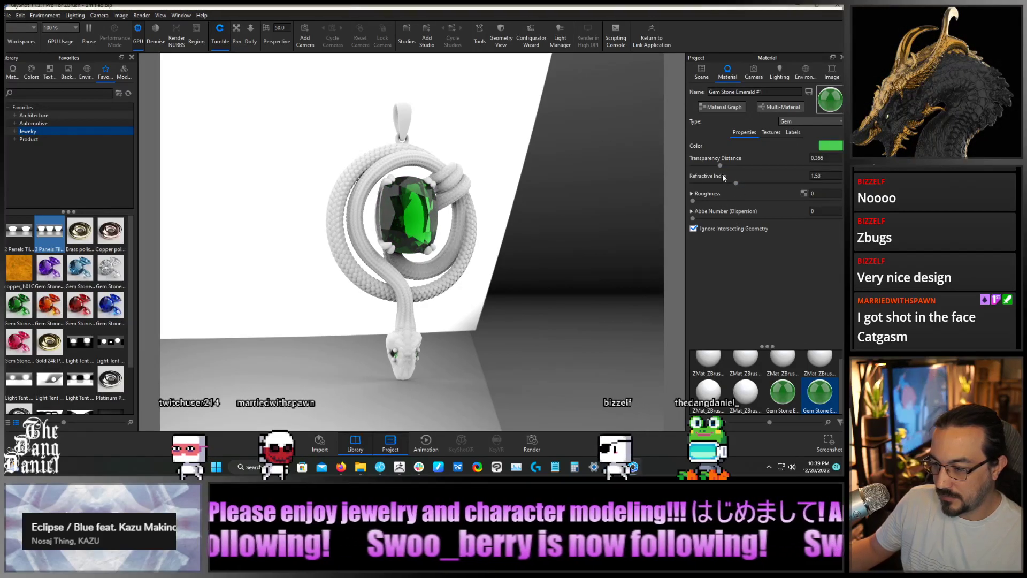
pyautogui.moveTo(720, 164); pyautogui.dragTo(713, 166)
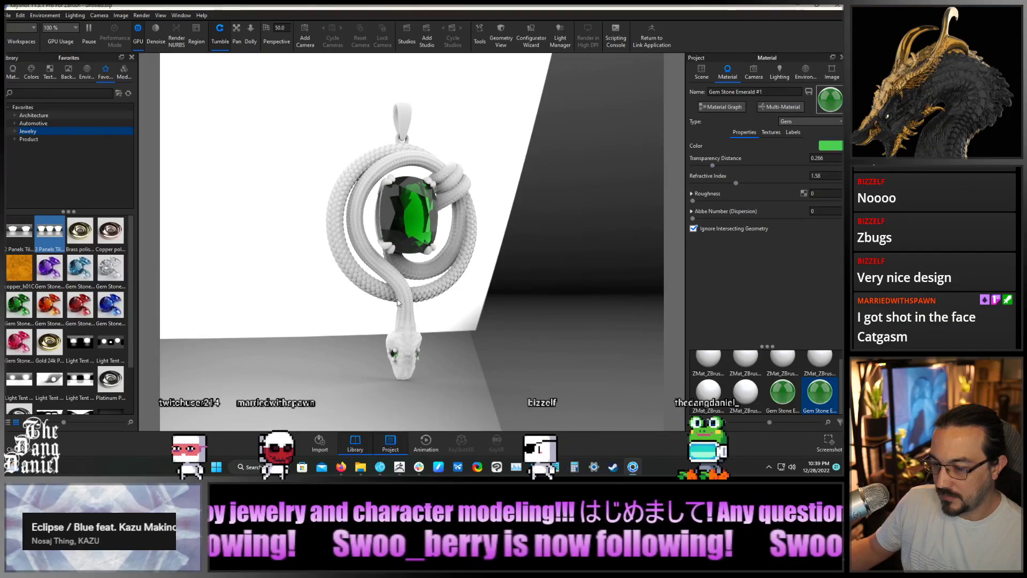
pyautogui.moveTo(499, 331); pyautogui.dragTo(551, 343)
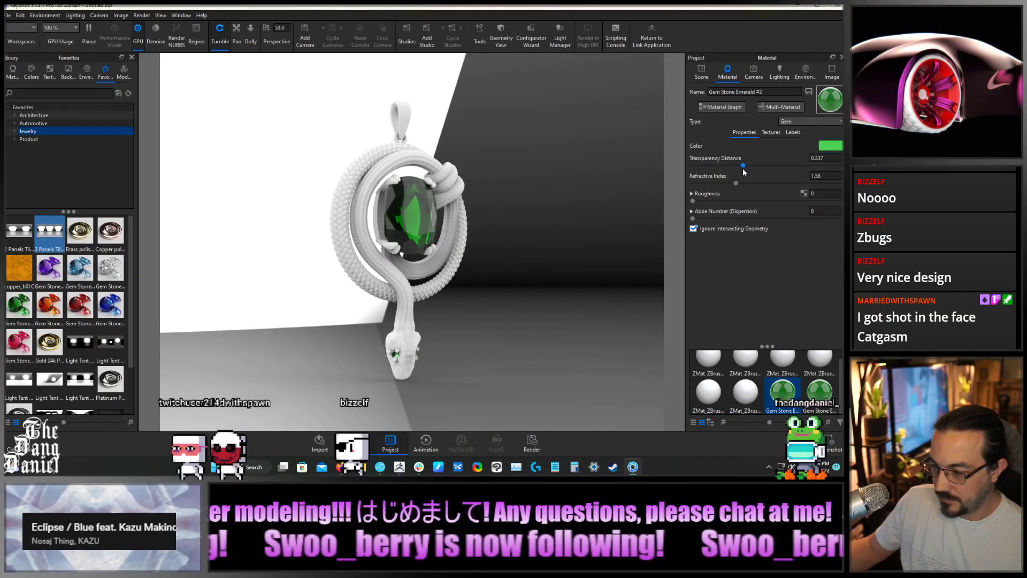
pyautogui.moveTo(743, 167); pyautogui.dragTo(705, 166)
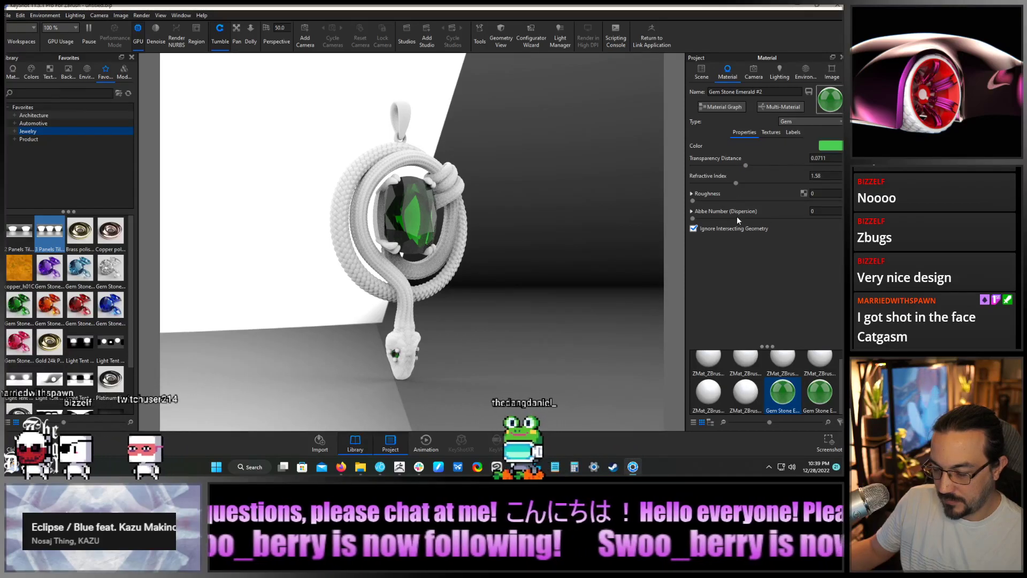
# Apply the Platinum material from the Library to the snake body
pyautogui.moveTo(554, 309); pyautogui.dragTo(498, 320)
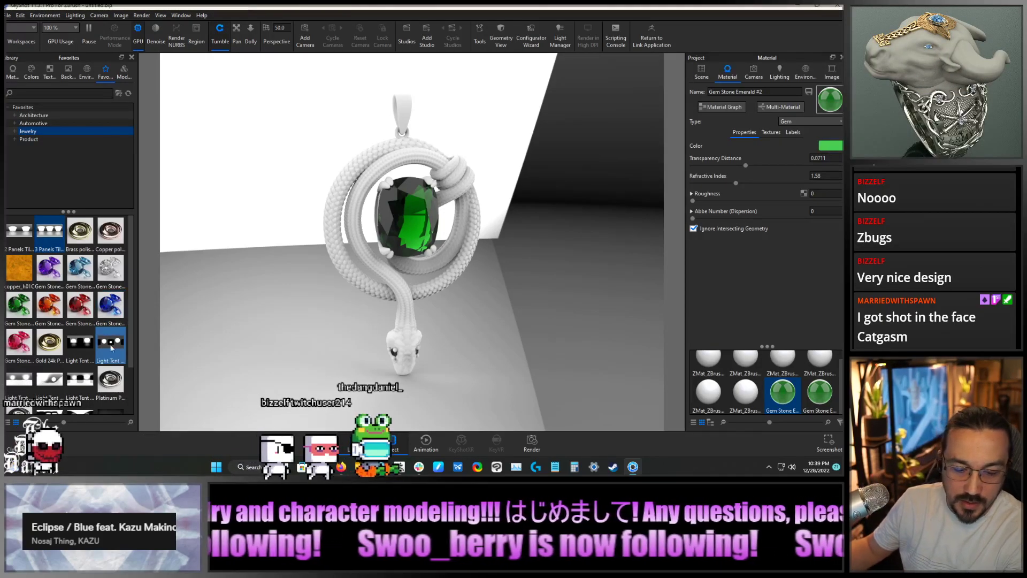
pyautogui.scroll(-2, 110, 328)
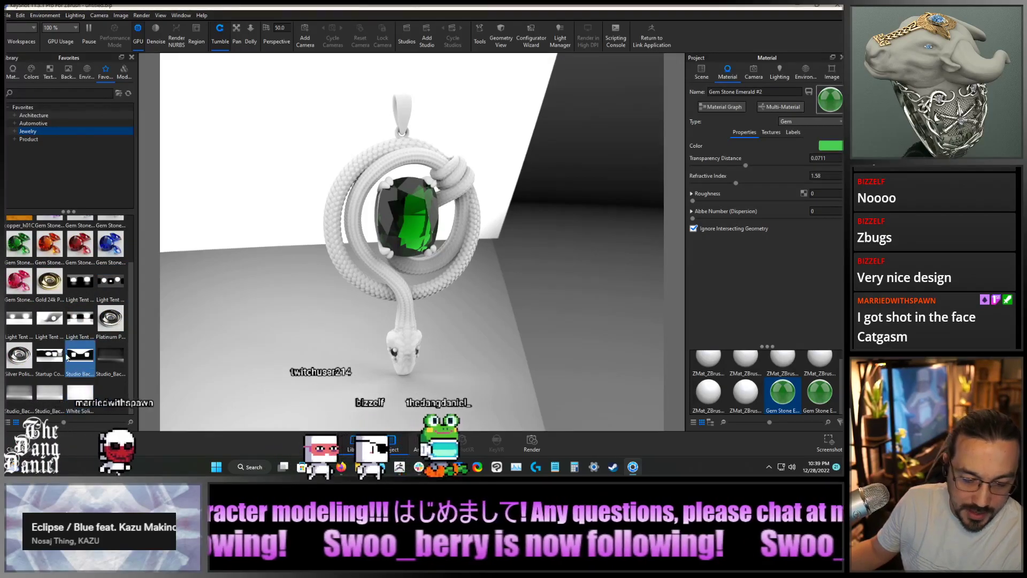
pyautogui.moveTo(110, 319); pyautogui.dragTo(409, 138)
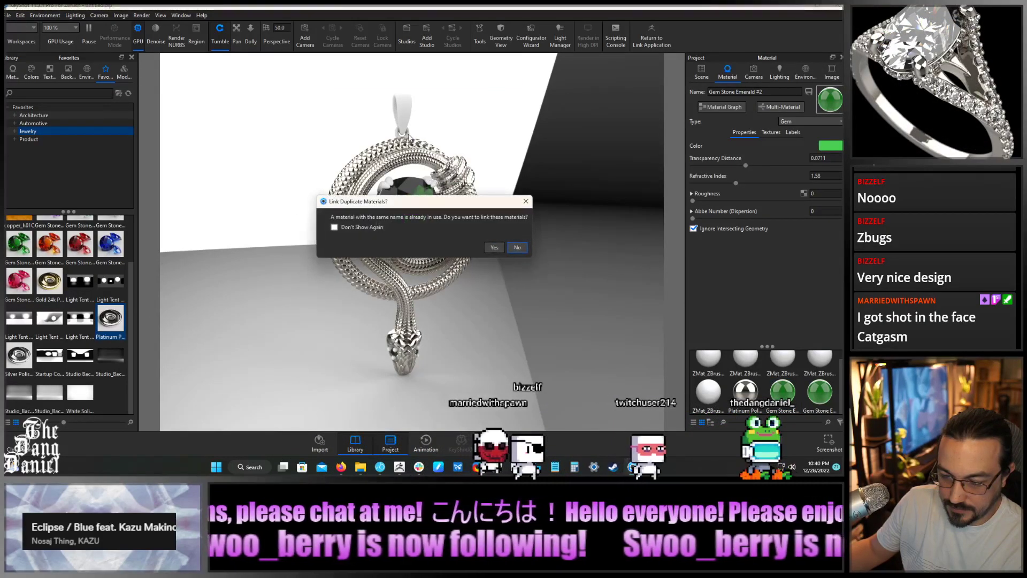
# Link the duplicate material and apply Platinum Polished to the snake head and bail
pyautogui.click(494, 247)
pyautogui.moveTo(708, 393); pyautogui.dragTo(500, 353)
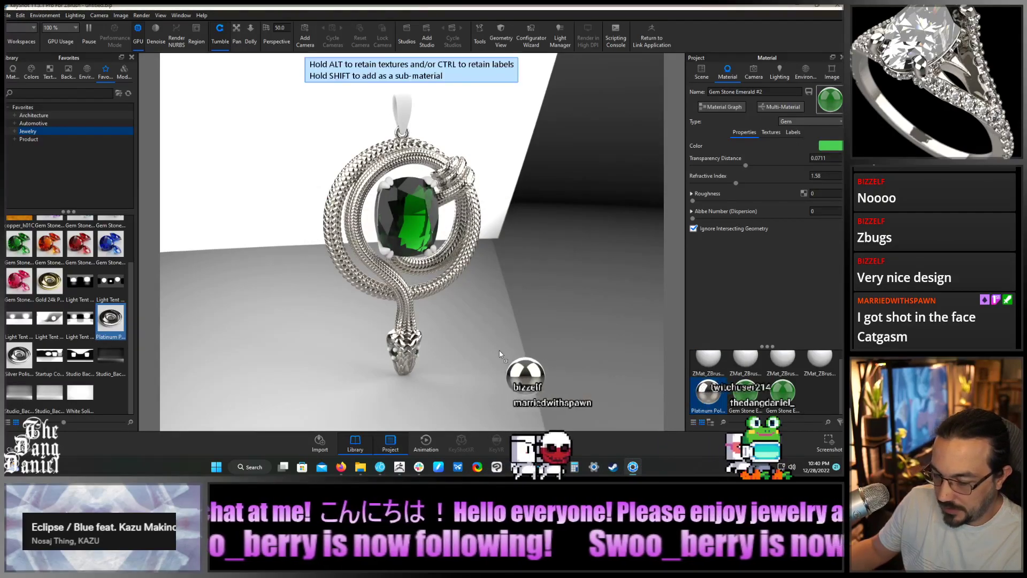
pyautogui.moveTo(422, 356); pyautogui.dragTo(419, 357)
pyautogui.moveTo(817, 362); pyautogui.dragTo(405, 199)
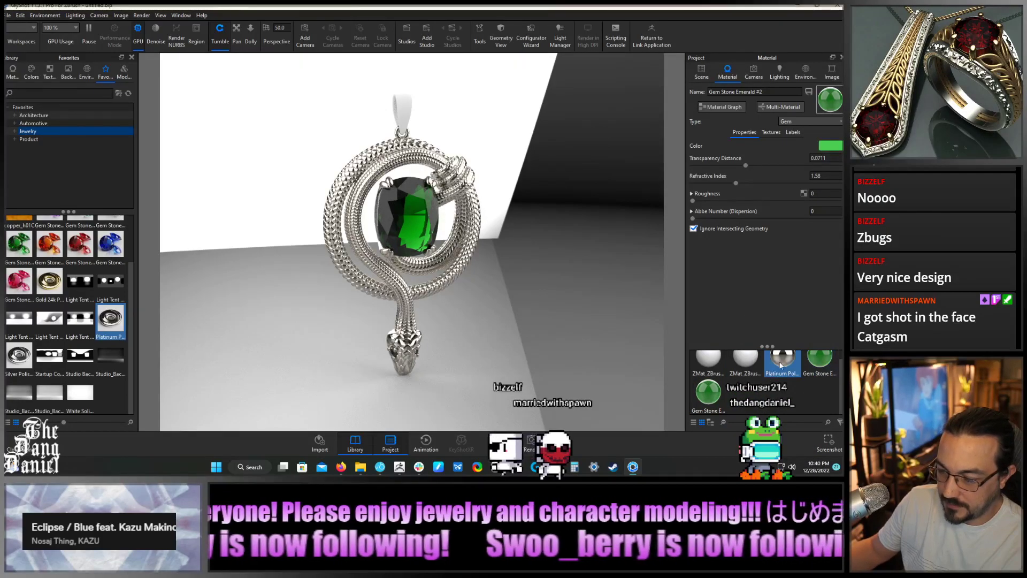
pyautogui.moveTo(781, 365); pyautogui.dragTo(402, 119)
pyautogui.moveTo(444, 328); pyautogui.dragTo(776, 337)
# Give the stone the Gem Stone Emerald material and turn the pendant to a front view
pyautogui.moveTo(780, 378); pyautogui.dragTo(400, 227)
pyautogui.moveTo(514, 307); pyautogui.dragTo(226, 290)
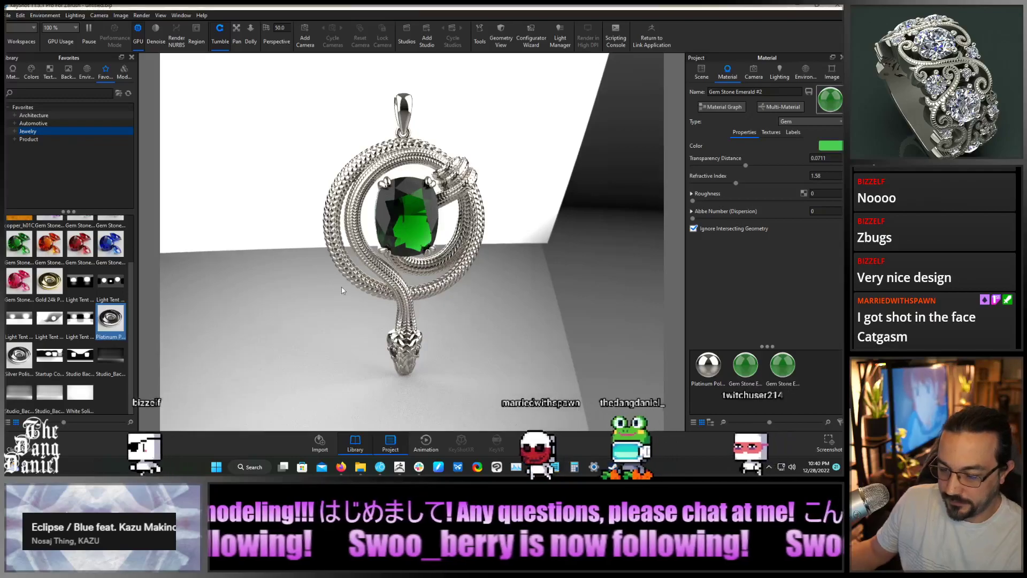
pyautogui.scroll(2, 387, 296)
pyautogui.scroll(-2, 386, 295)
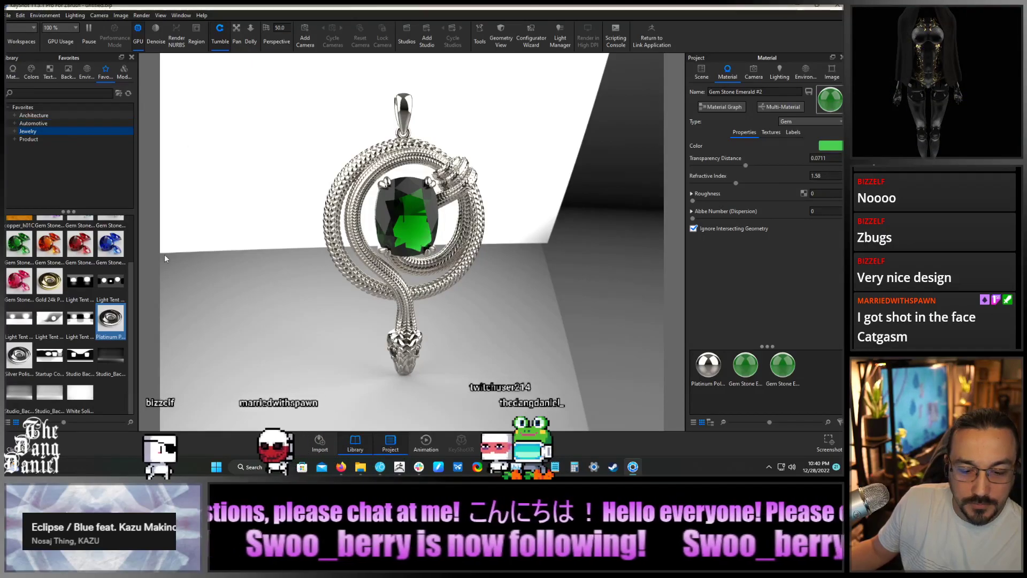
# Switch the environment background to a solid colour and pick a dark grey (hex 414141)
pyautogui.click(805, 72)
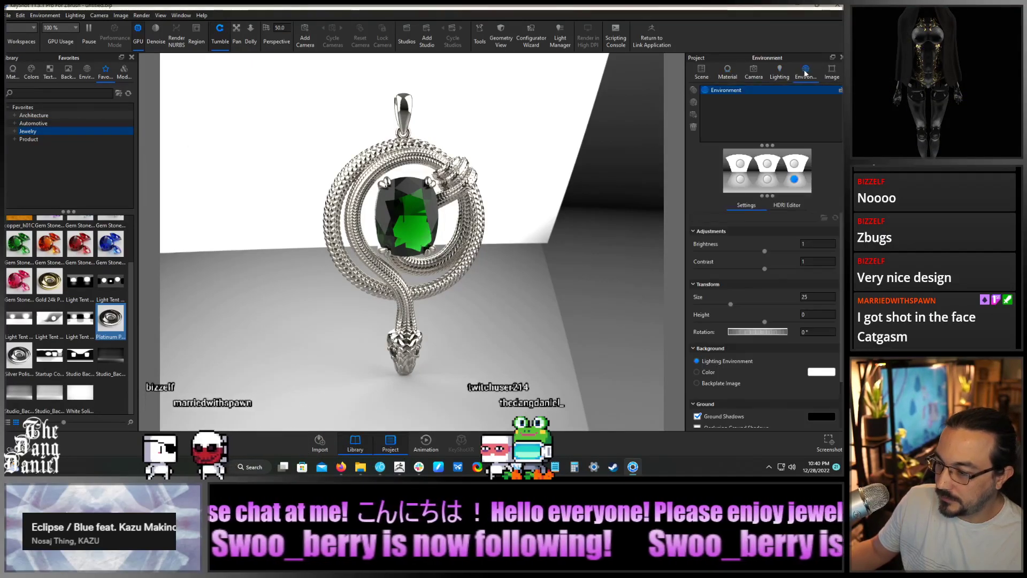
pyautogui.click(815, 373)
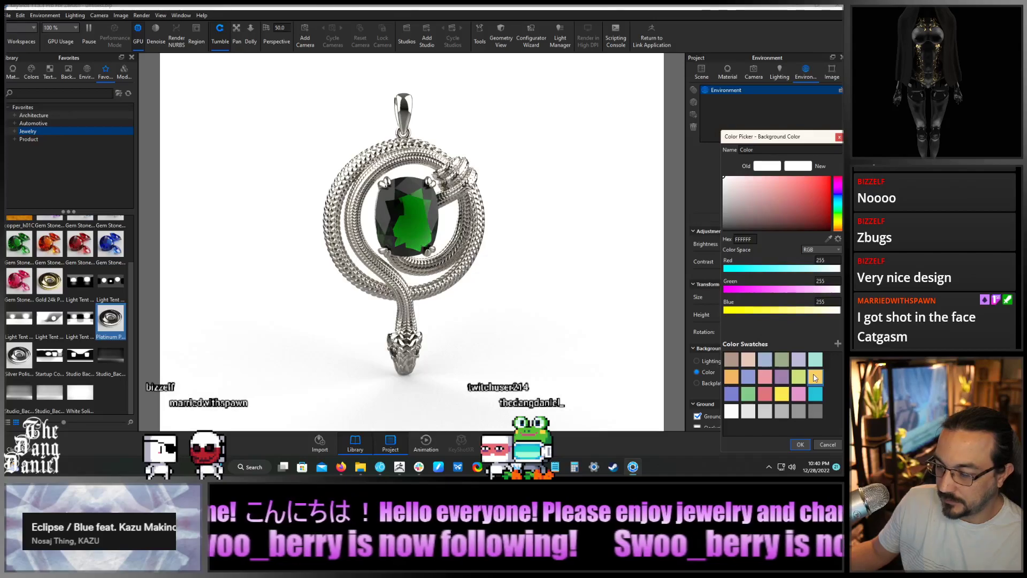
pyautogui.moveTo(480, 320); pyautogui.dragTo(457, 279)
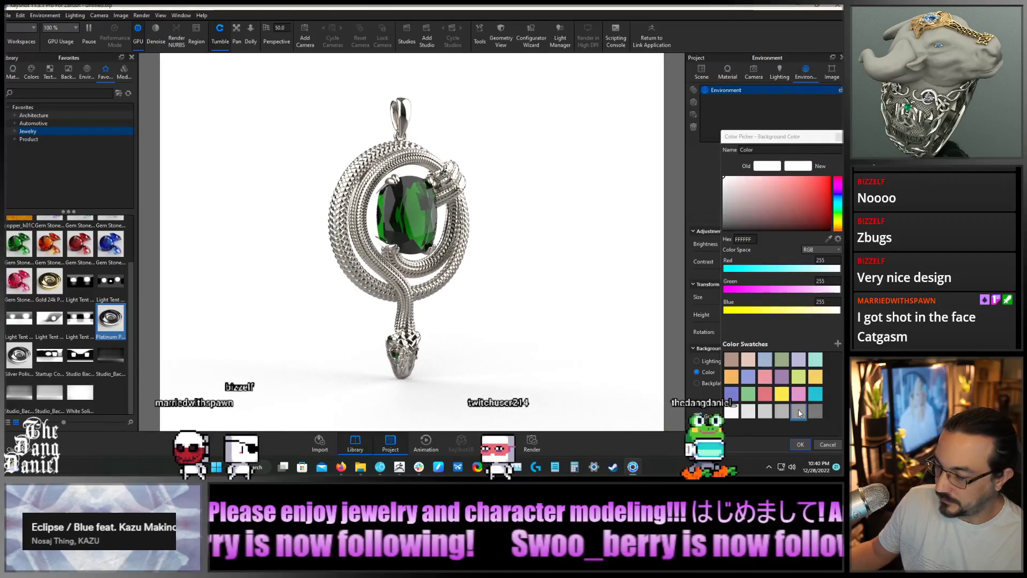
pyautogui.click(798, 410)
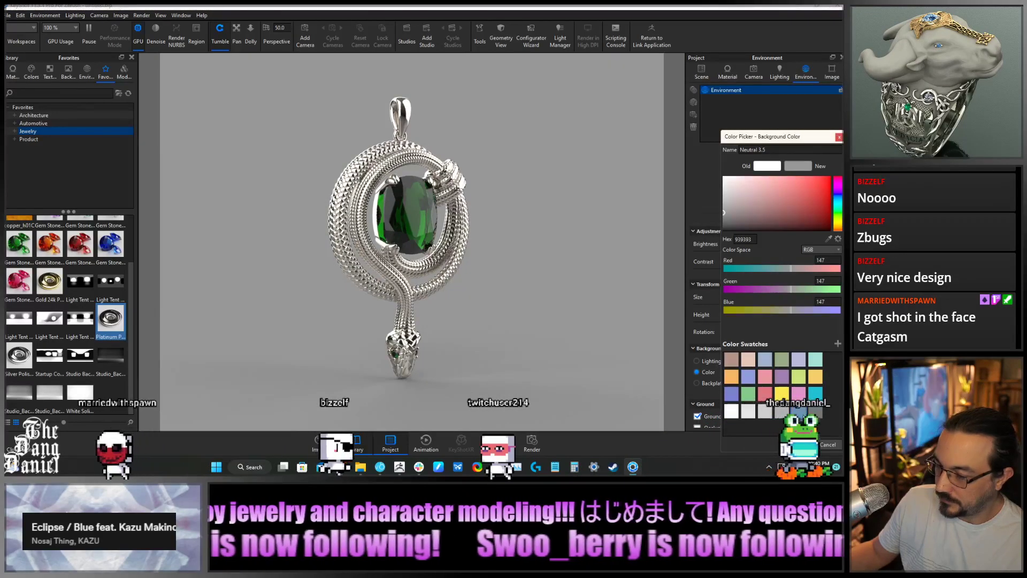
pyautogui.click(815, 411)
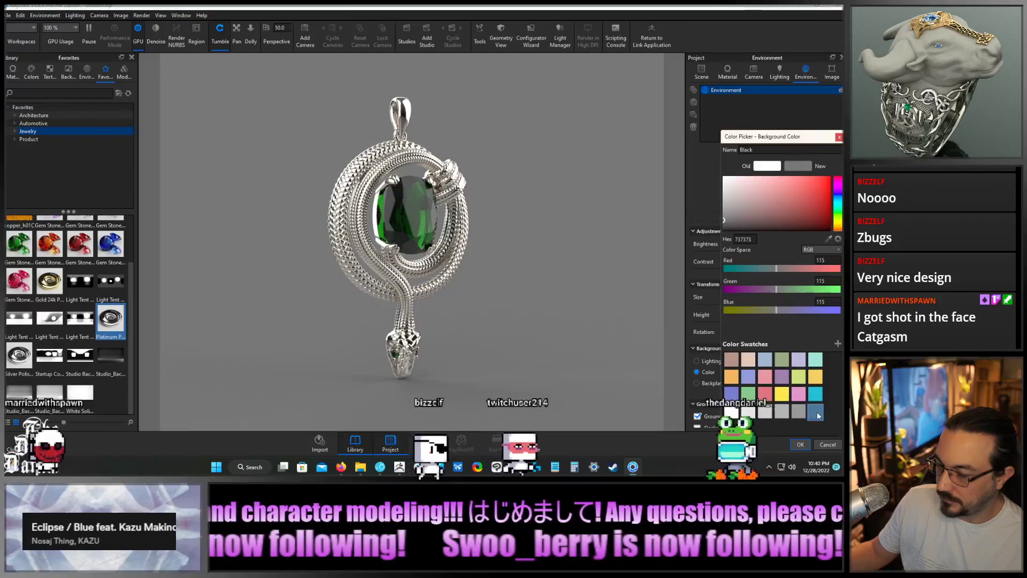
pyautogui.click(723, 223)
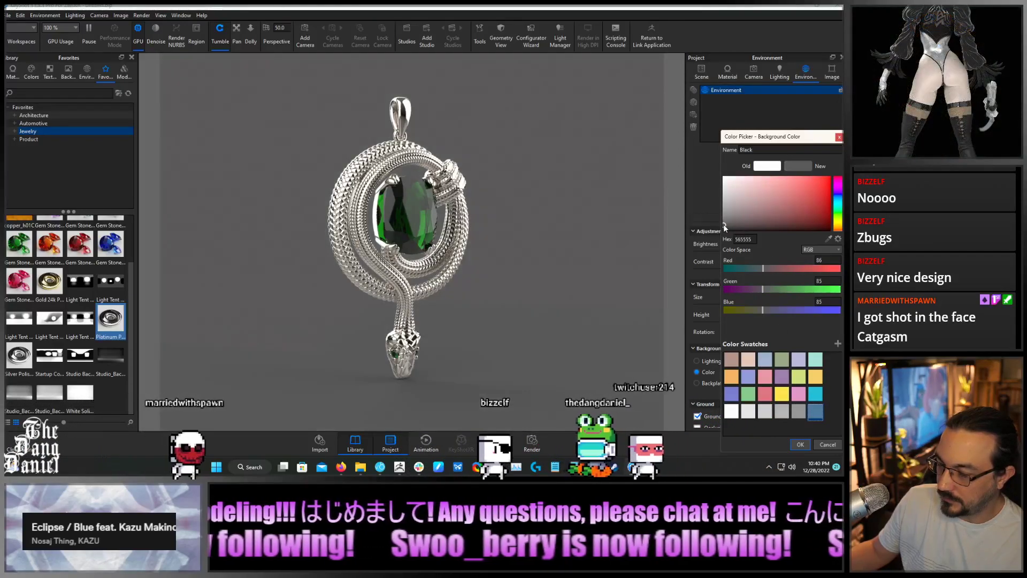
pyautogui.moveTo(723, 224); pyautogui.dragTo(720, 226)
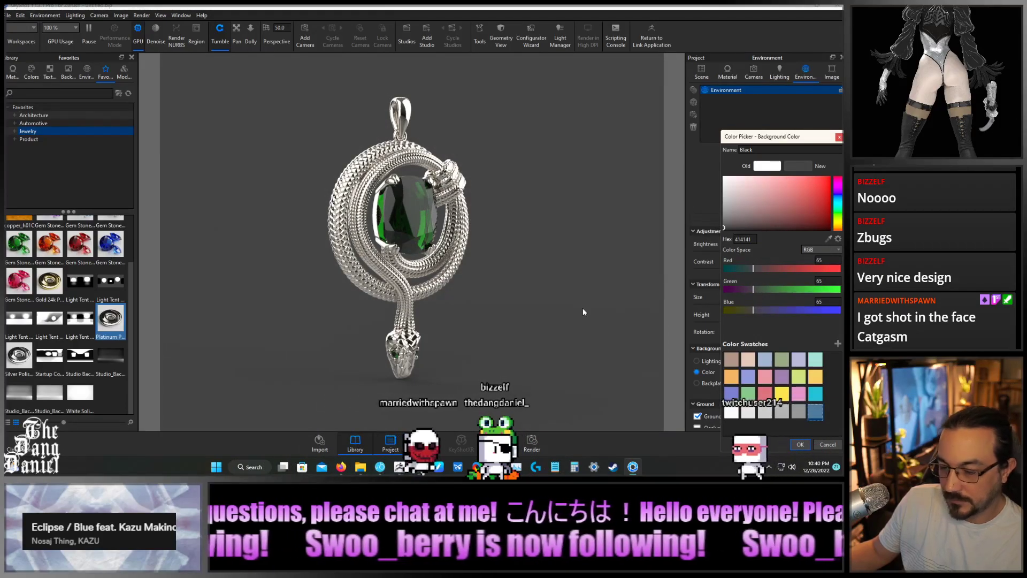
# Check the pendant from several angles on grey and accept the 414141 background colour
pyautogui.moveTo(582, 311); pyautogui.dragTo(619, 324)
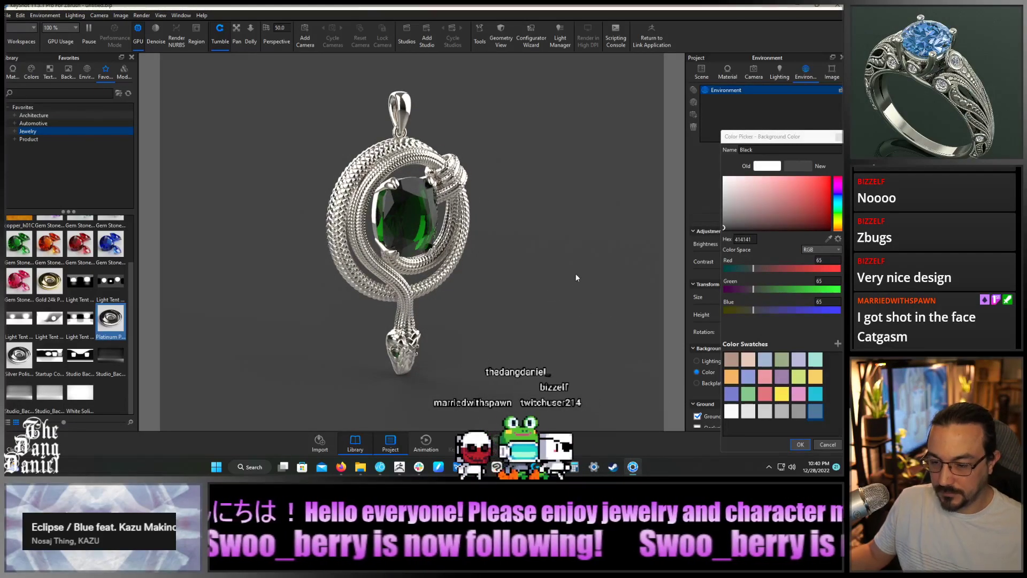
pyautogui.moveTo(573, 278); pyautogui.dragTo(508, 273)
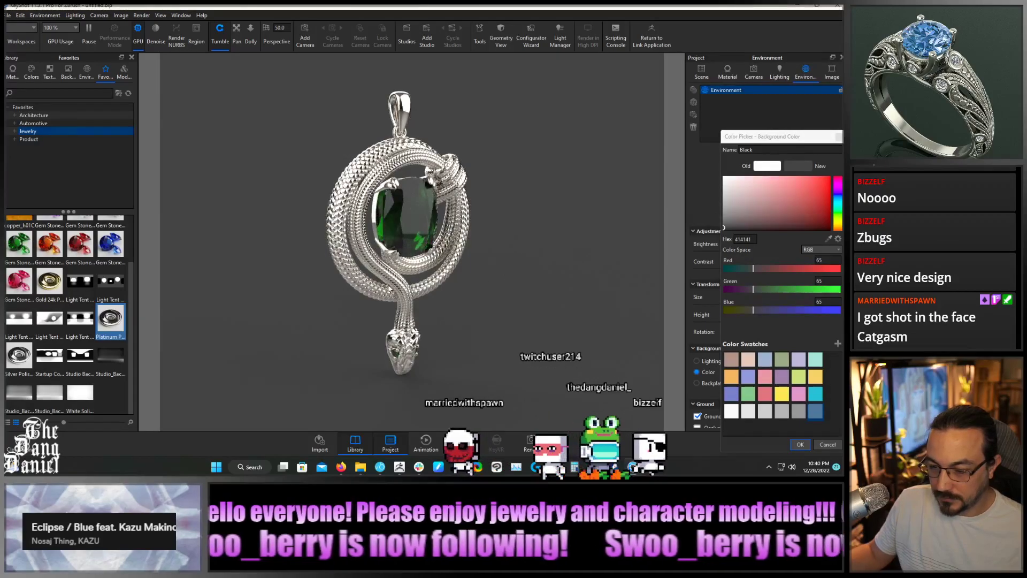
pyautogui.moveTo(318, 290); pyautogui.dragTo(527, 303)
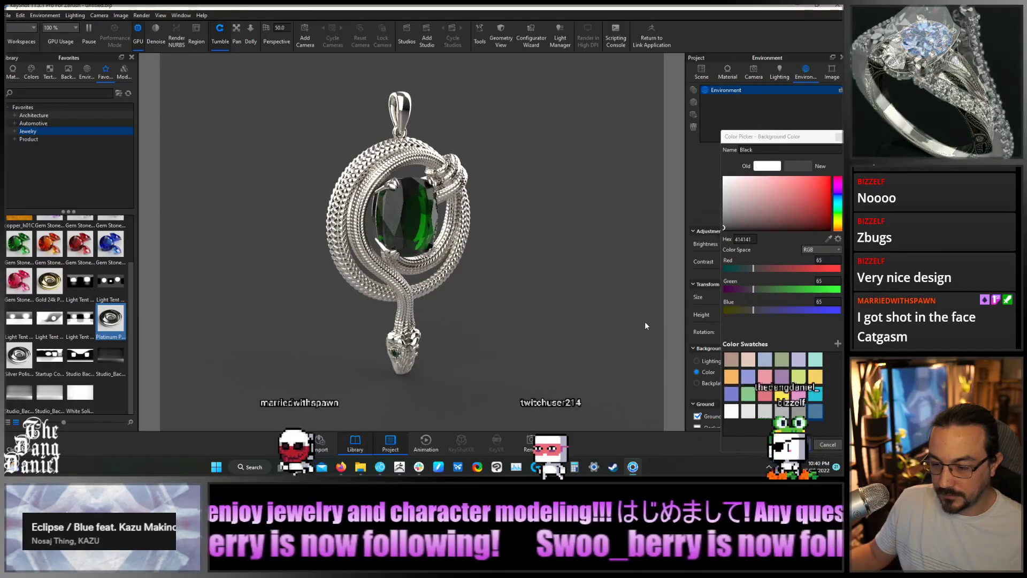
pyautogui.moveTo(582, 280); pyautogui.dragTo(414, 295)
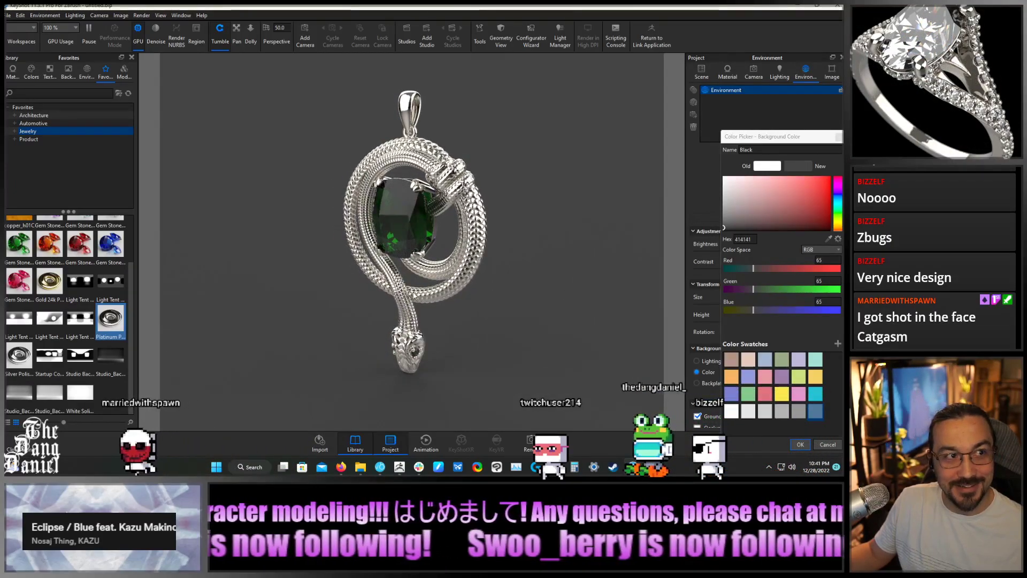
pyautogui.moveTo(576, 318); pyautogui.dragTo(417, 252)
pyautogui.scroll(2, 368, 233)
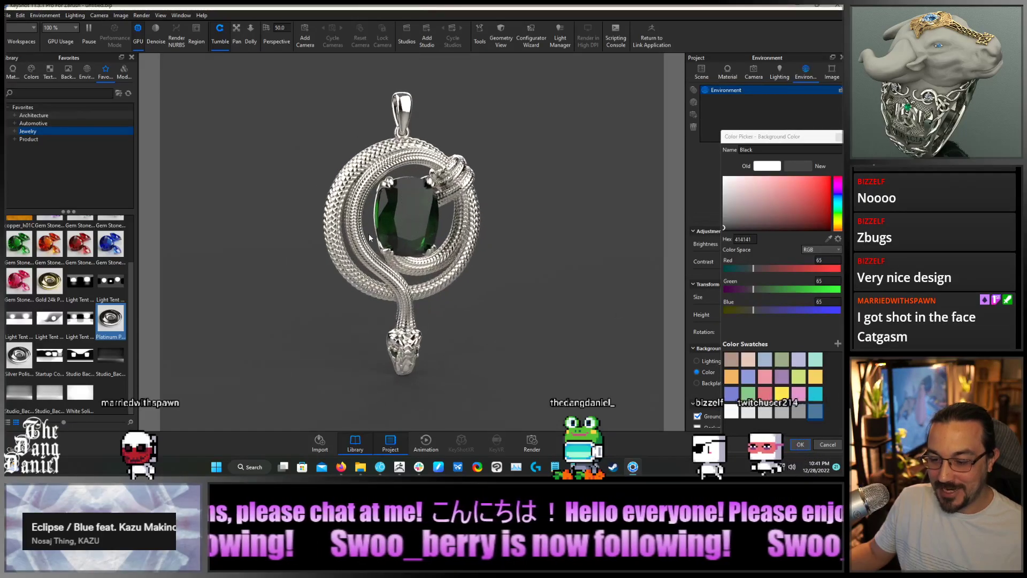
pyautogui.moveTo(516, 291); pyautogui.dragTo(486, 282)
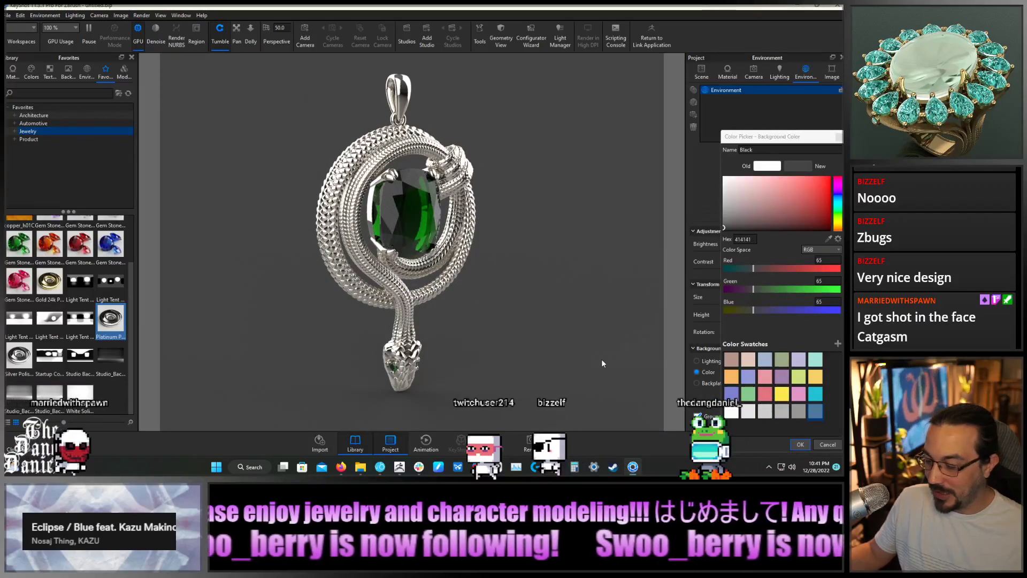
pyautogui.click(800, 445)
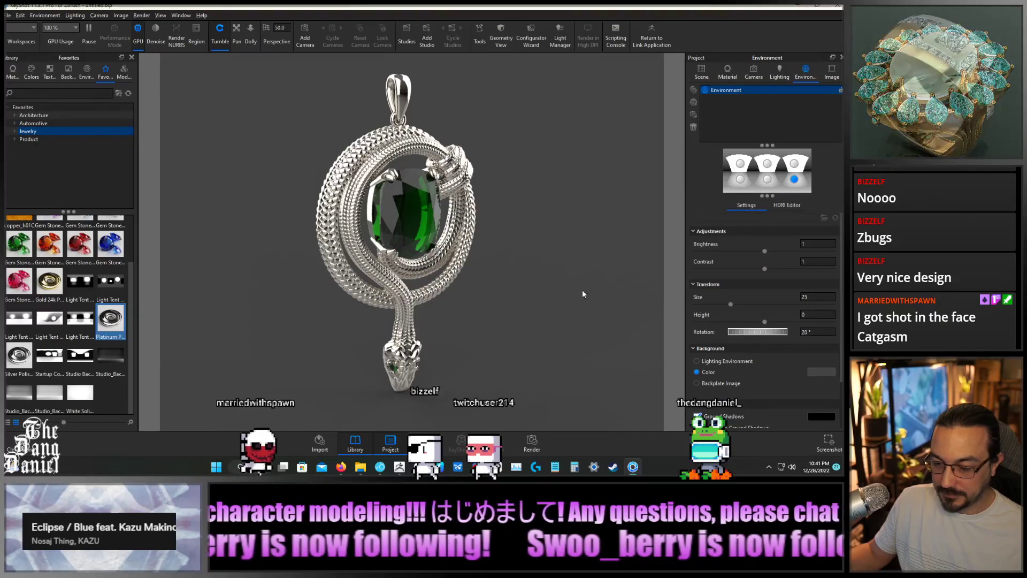
# Turn the gem forward, enable global illumination and caustics, and show Gem Stone Emerald #2's properties
pyautogui.moveTo(567, 227); pyautogui.dragTo(553, 248)
pyautogui.moveTo(347, 330); pyautogui.dragTo(573, 305)
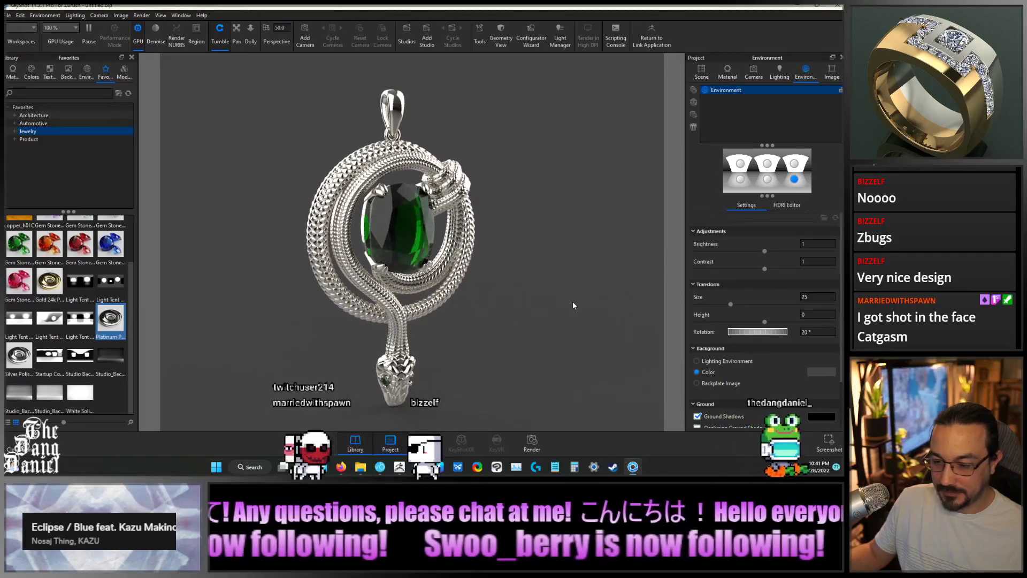
pyautogui.click(781, 78)
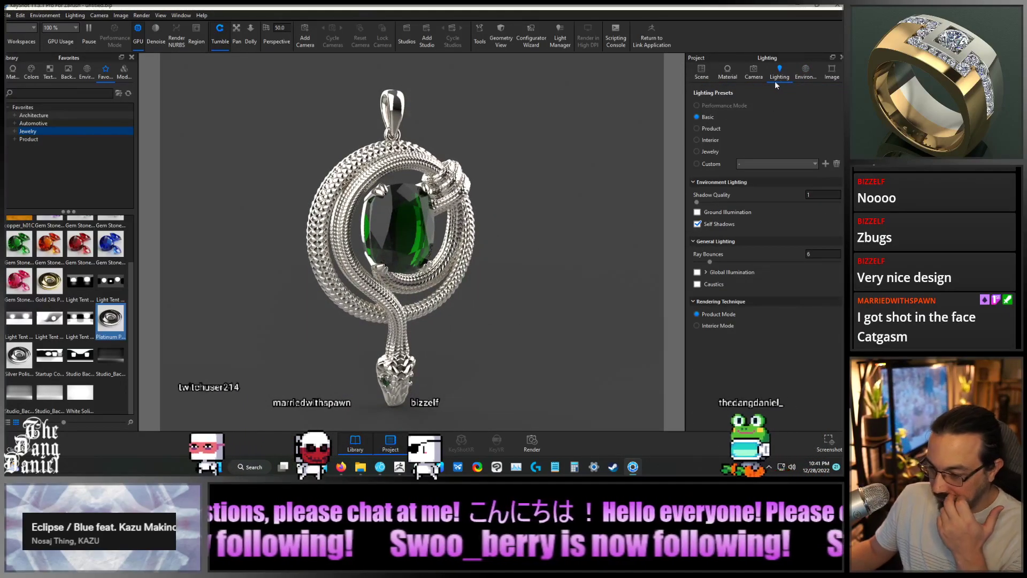
pyautogui.click(697, 272)
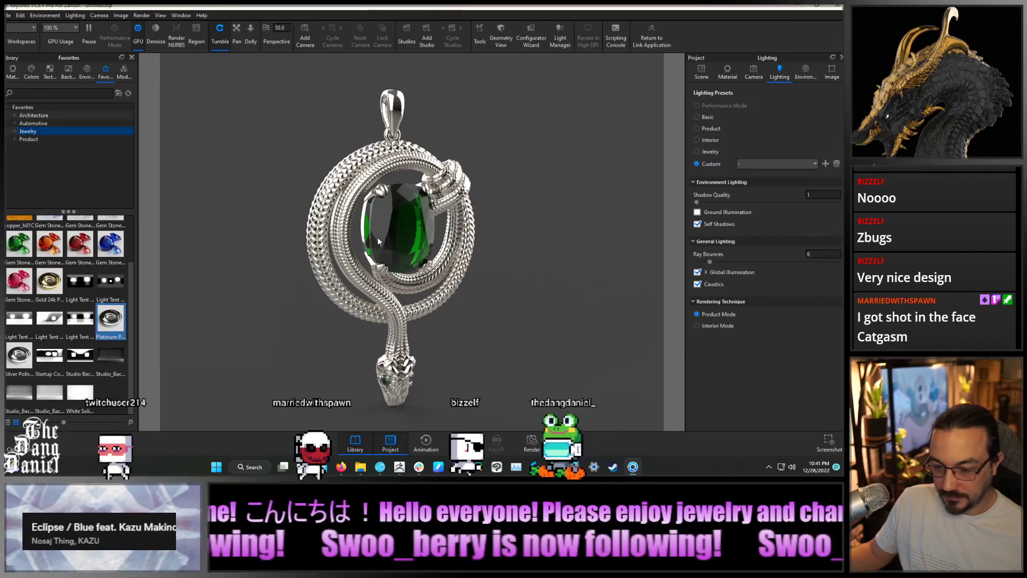
pyautogui.click(726, 76)
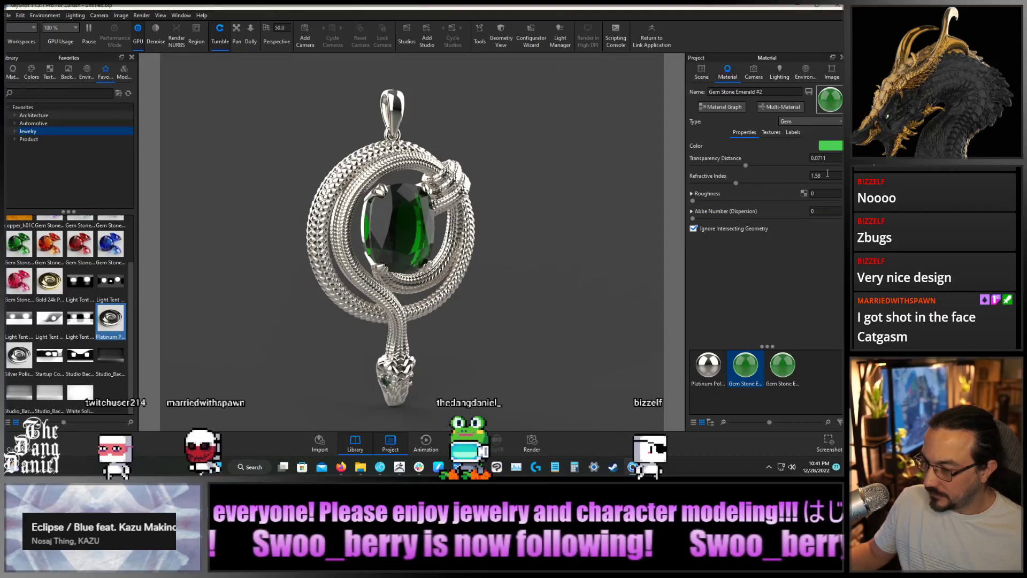
# Set the emerald gem's dispersion value to 35
pyautogui.click(812, 211)
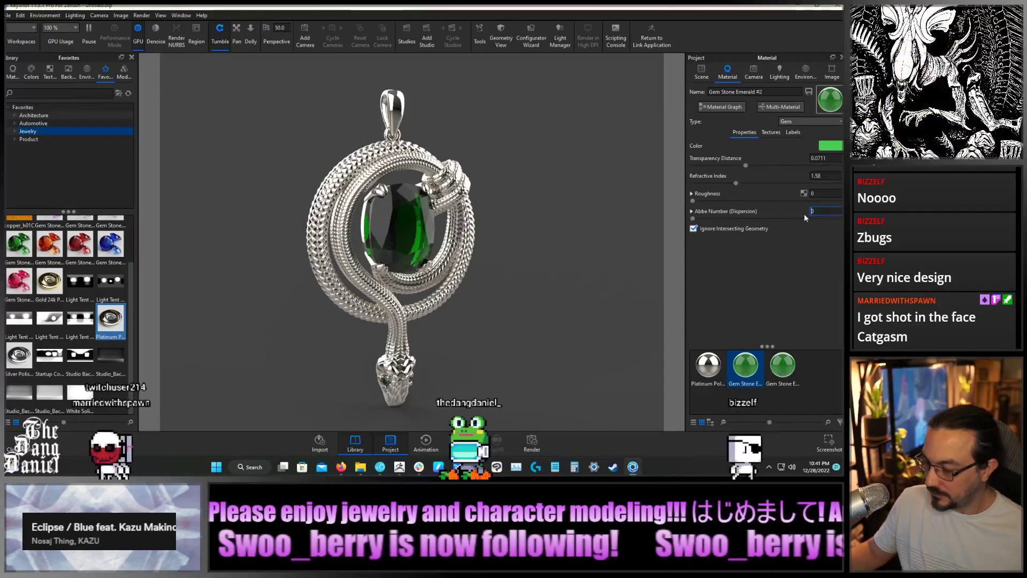
pyautogui.write('.35')
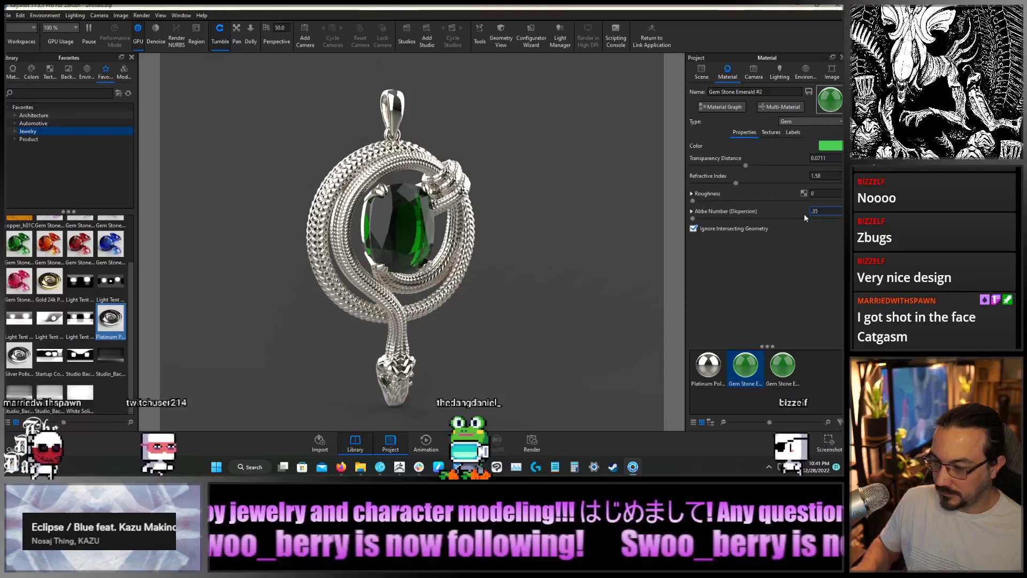
pyautogui.press('BackSpace')
pyautogui.press('BackSpace')
pyautogui.press('BackSpace')
pyautogui.write('35')
pyautogui.press('Return')
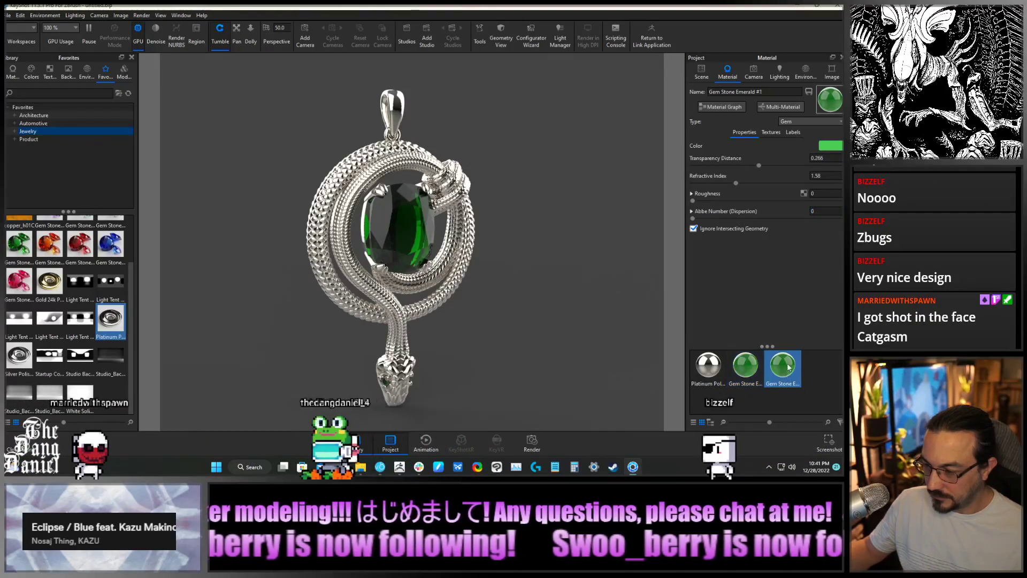
pyautogui.write('35')
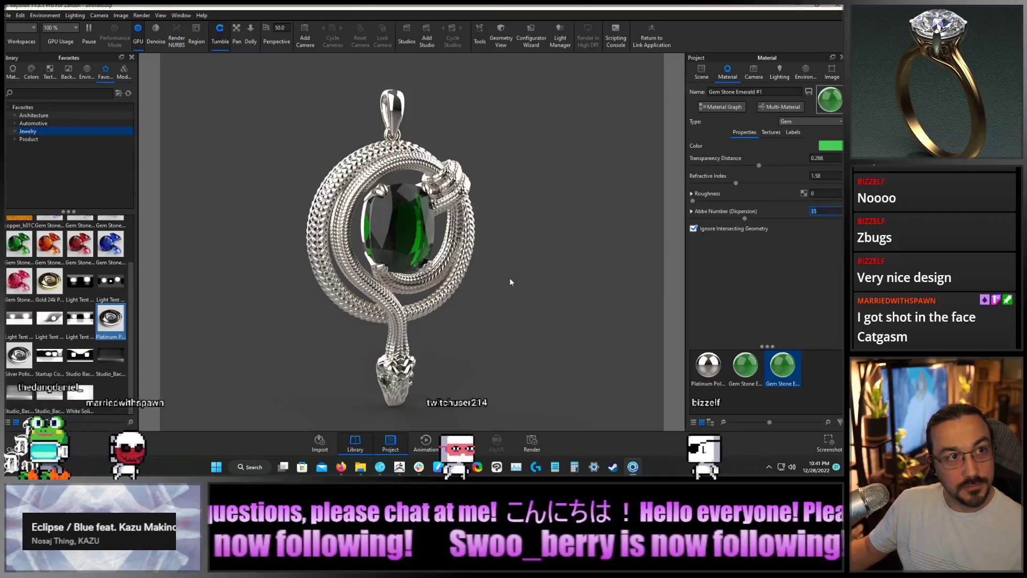
pyautogui.moveTo(528, 253)
pyautogui.mouseDown()
pyautogui.moveTo(497, 261)
pyautogui.moveTo(509, 261)
pyautogui.mouseUp()
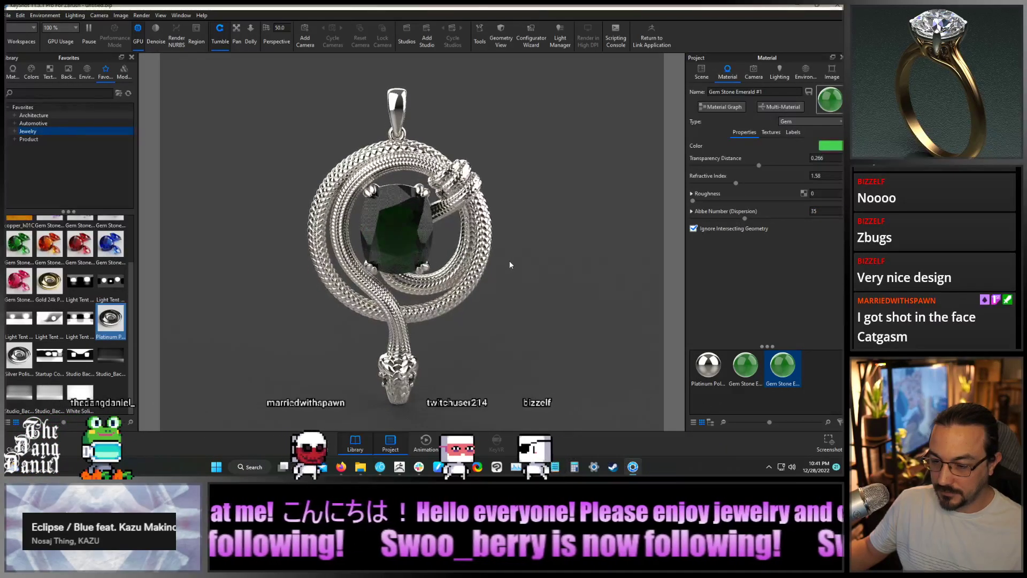
pyautogui.moveTo(495, 277); pyautogui.dragTo(520, 272, button='middle')
# Raise Gem Stone Emerald #1's transparency distance to 0.422 and turn the pendant to face front
pyautogui.click(779, 364)
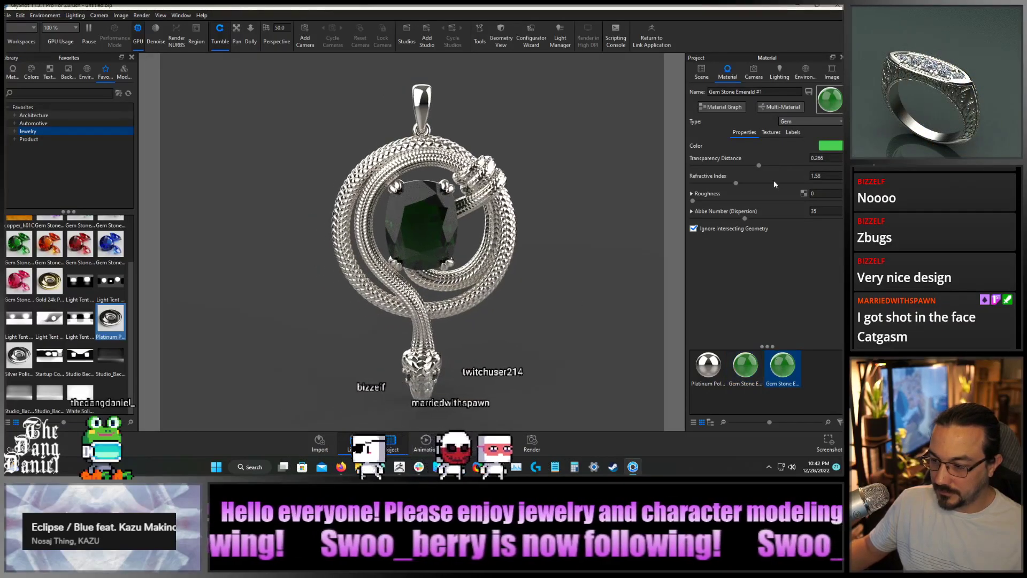
pyautogui.click(781, 374)
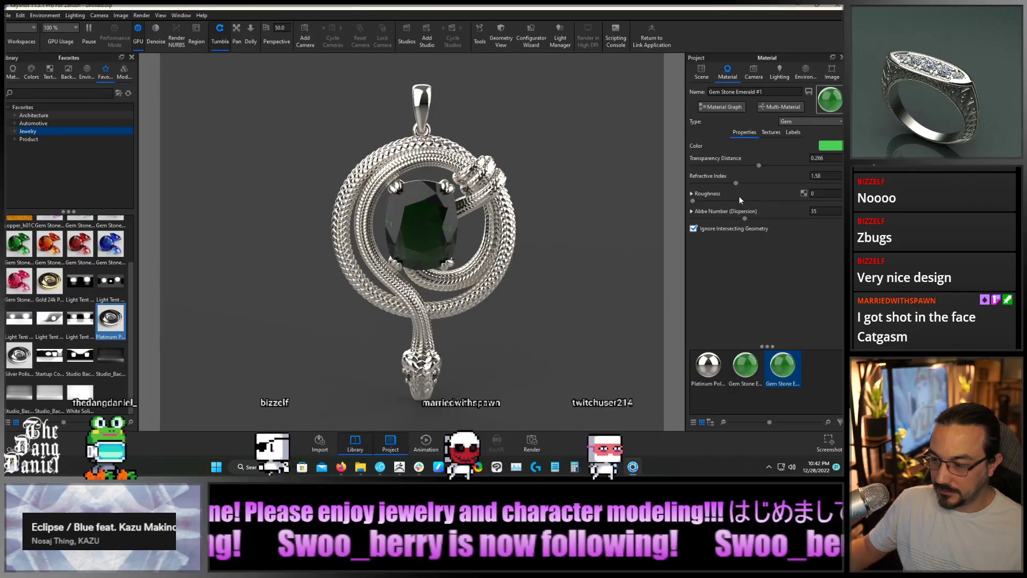
pyautogui.moveTo(777, 164); pyautogui.dragTo(801, 162)
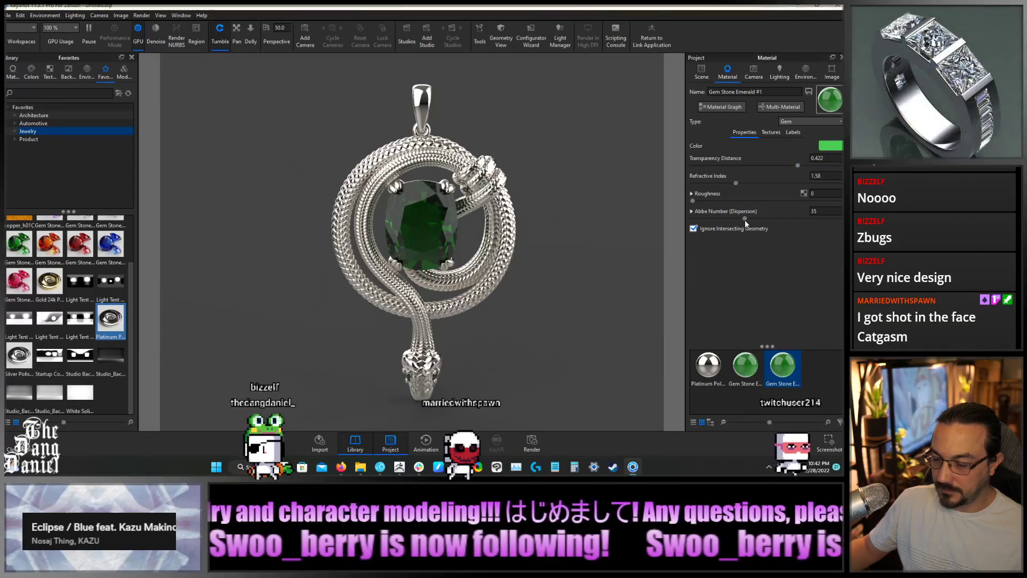
pyautogui.moveTo(551, 338); pyautogui.dragTo(631, 336)
pyautogui.moveTo(568, 307); pyautogui.dragTo(426, 317)
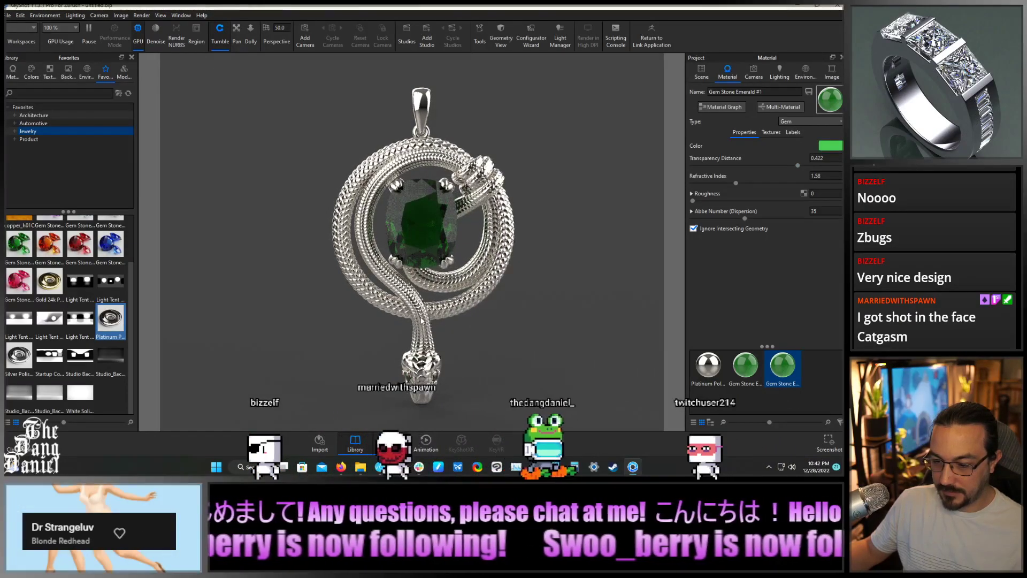
pyautogui.moveTo(536, 316); pyautogui.dragTo(512, 321)
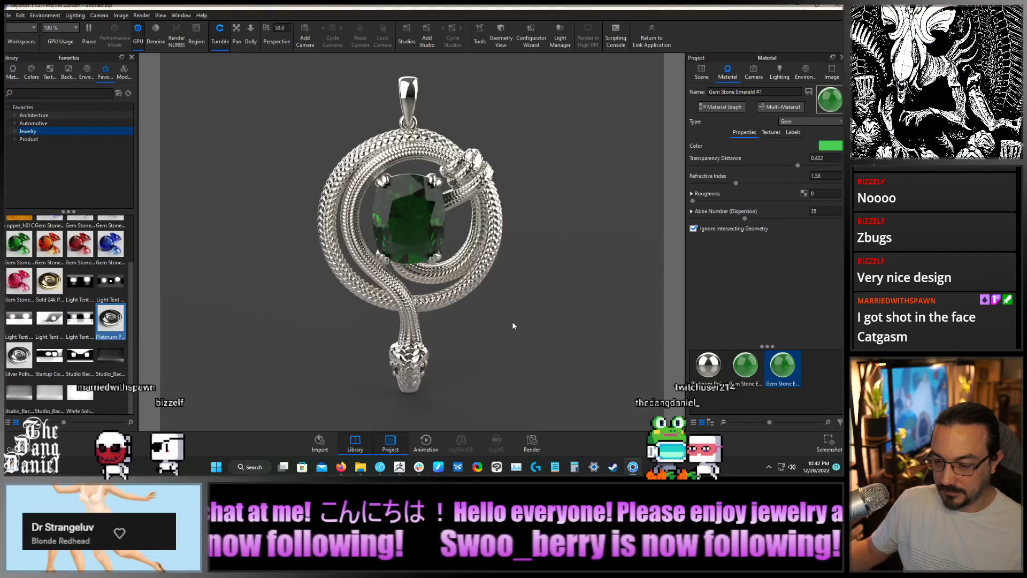
# Set the background colour to black (000000) and turn off ground shadows
pyautogui.click(804, 73)
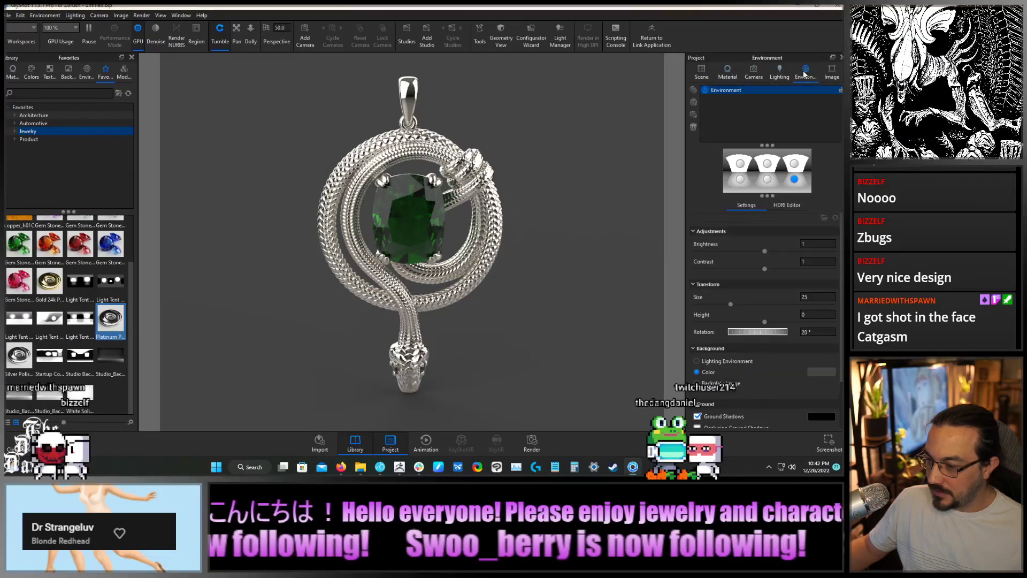
pyautogui.click(821, 371)
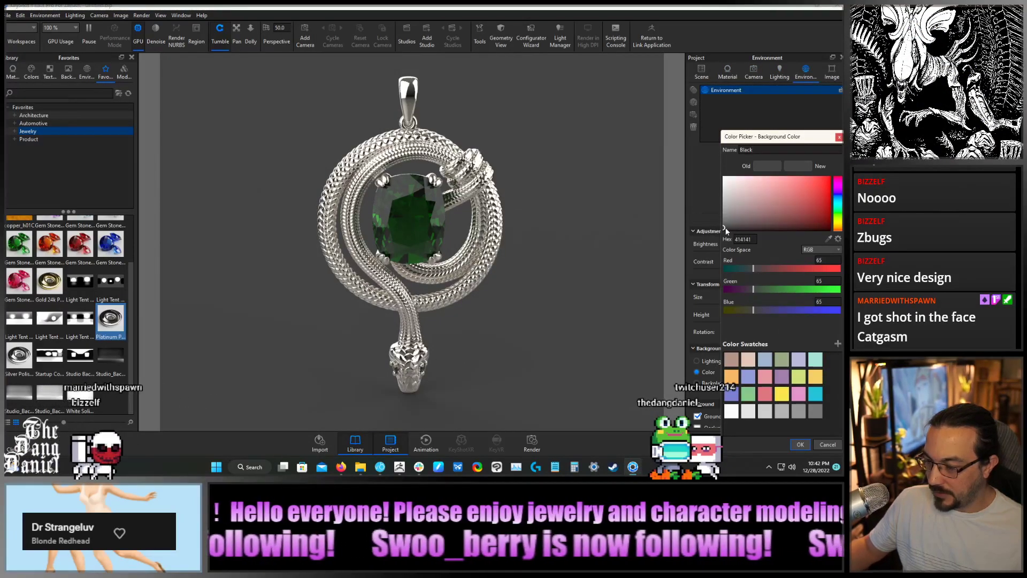
pyautogui.moveTo(725, 230); pyautogui.dragTo(702, 268)
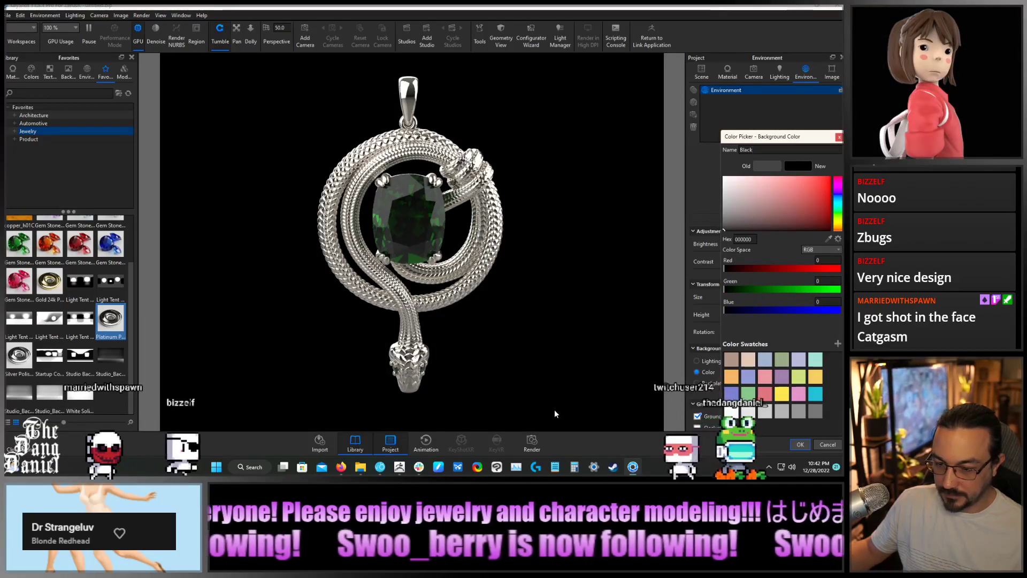
pyautogui.moveTo(592, 242); pyautogui.dragTo(623, 266)
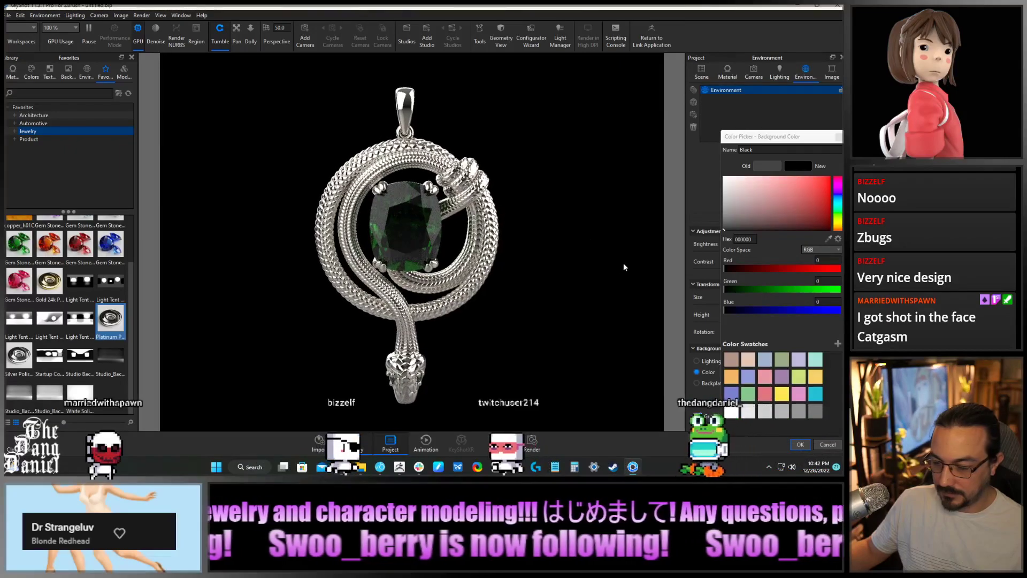
pyautogui.click(800, 444)
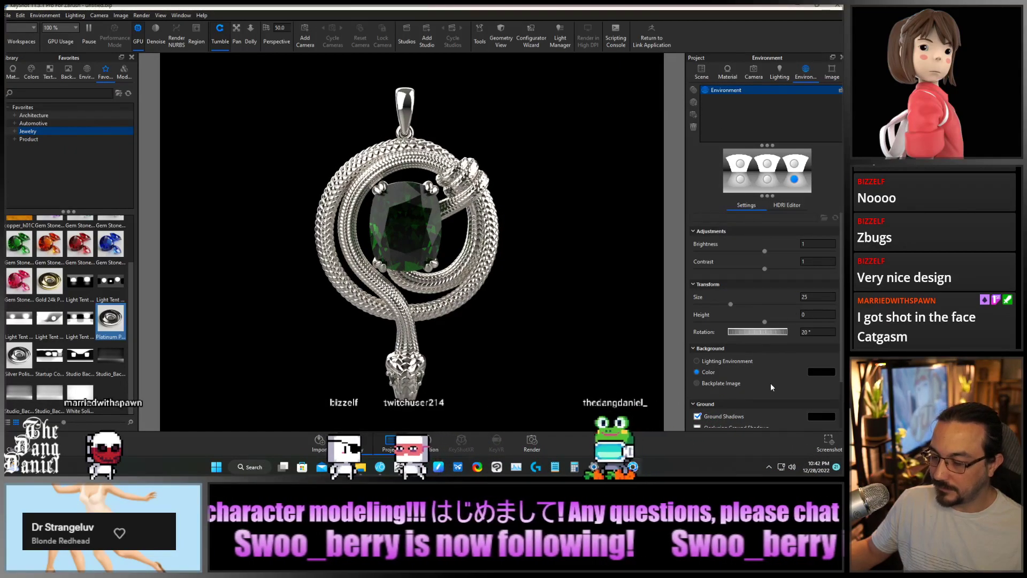
pyautogui.scroll(-2, 768, 382)
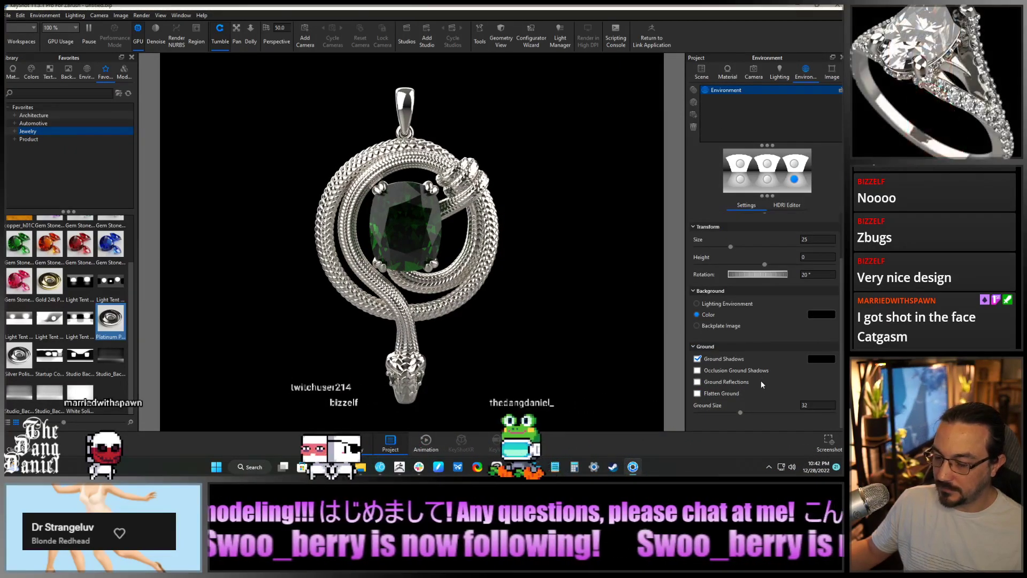
pyautogui.click(697, 358)
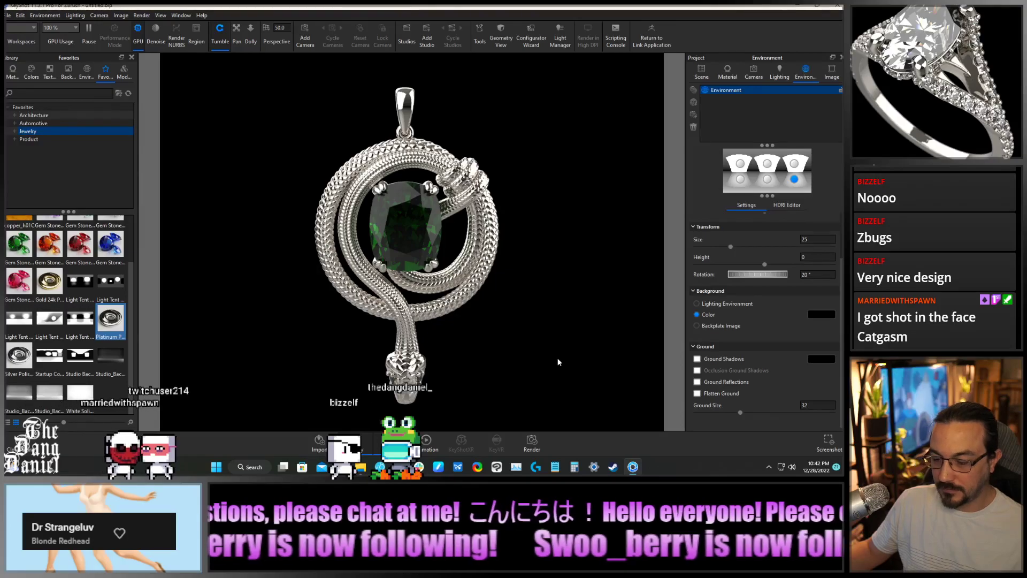
# Open the render settings and switch the frame to a square Landscape resolution preset
pyautogui.click(532, 442)
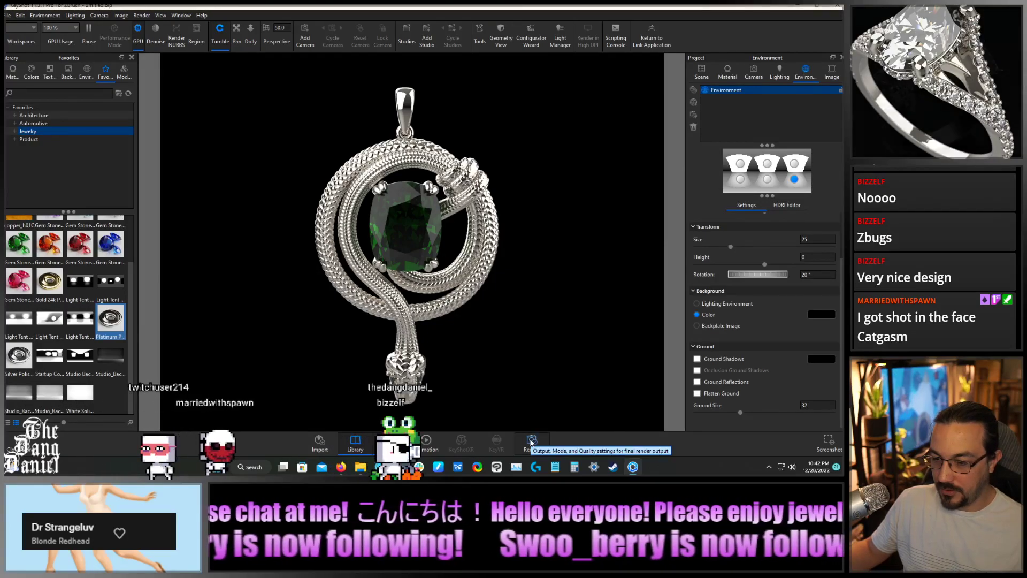
pyautogui.moveTo(396, 110); pyautogui.dragTo(553, 0)
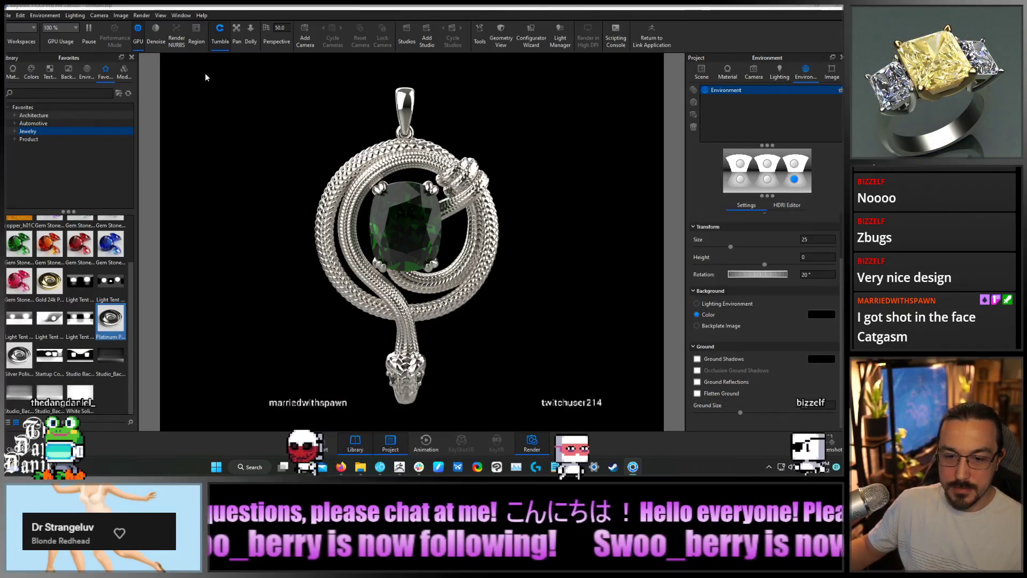
pyautogui.click(122, 16)
pyautogui.moveTo(161, 26)
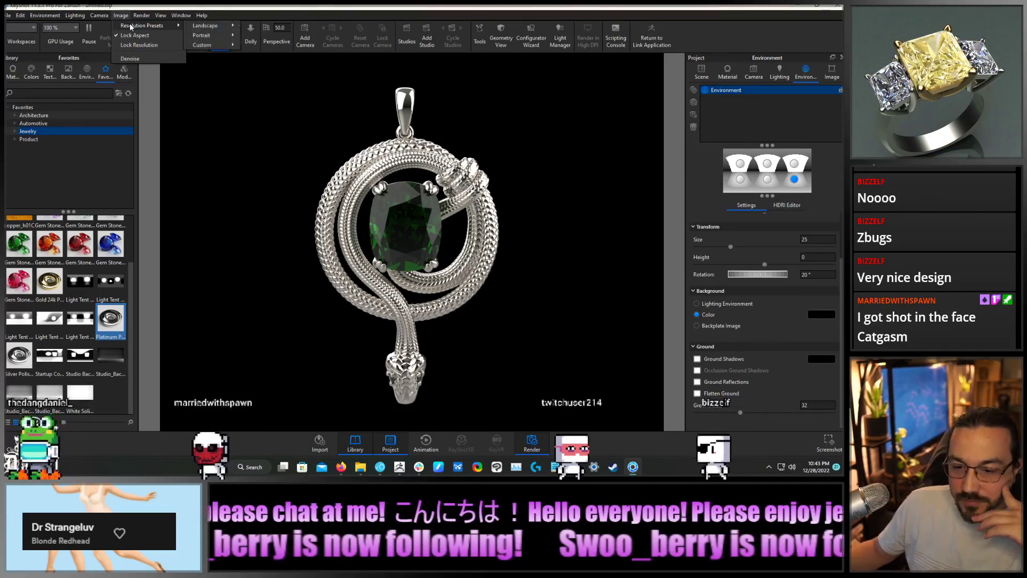
pyautogui.moveTo(205, 27)
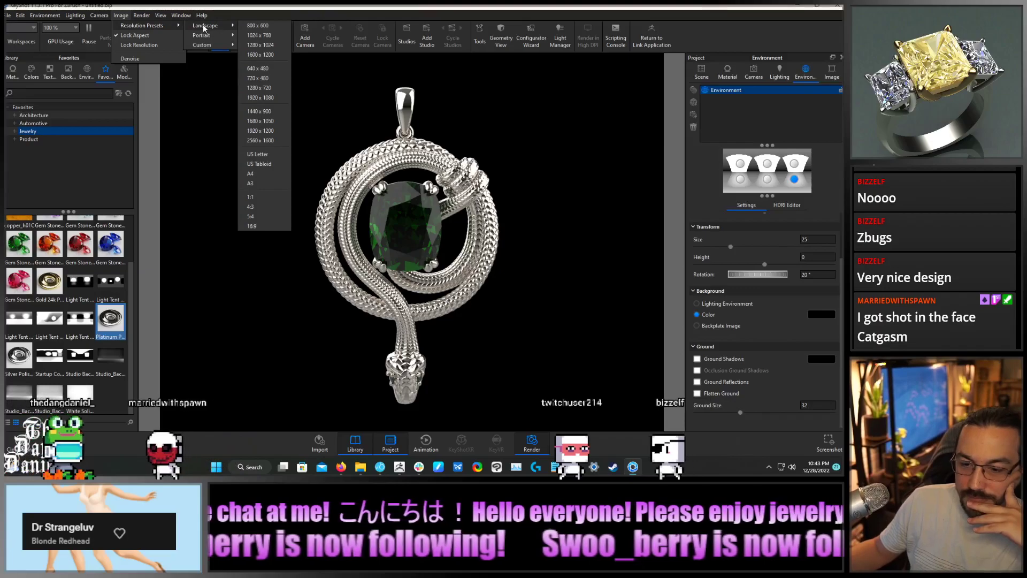
pyautogui.click(251, 199)
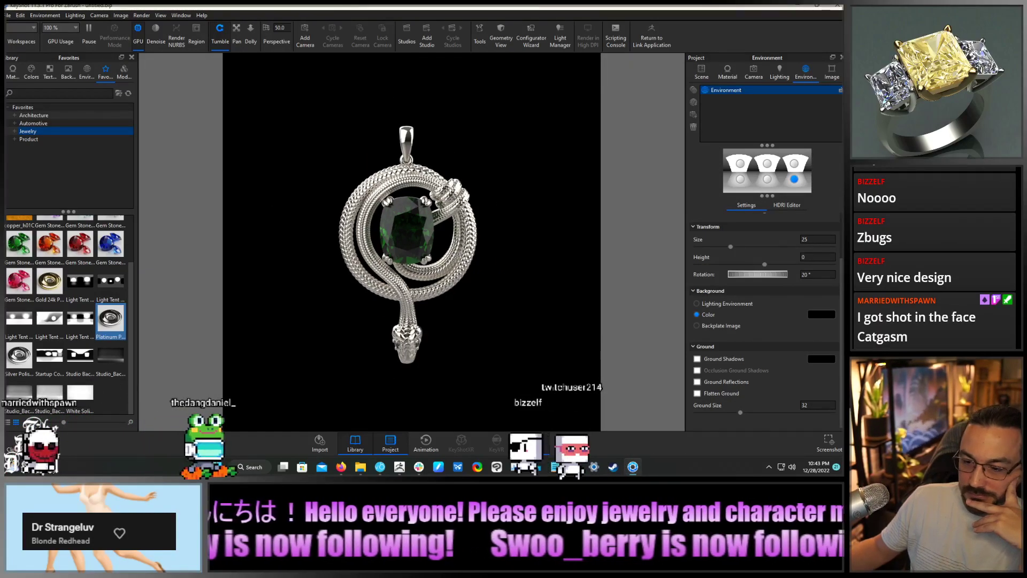
# Rotate the environment lighting to 22° and add the render to the queue with Ctrl+U
pyautogui.scroll(5, 400, 248)
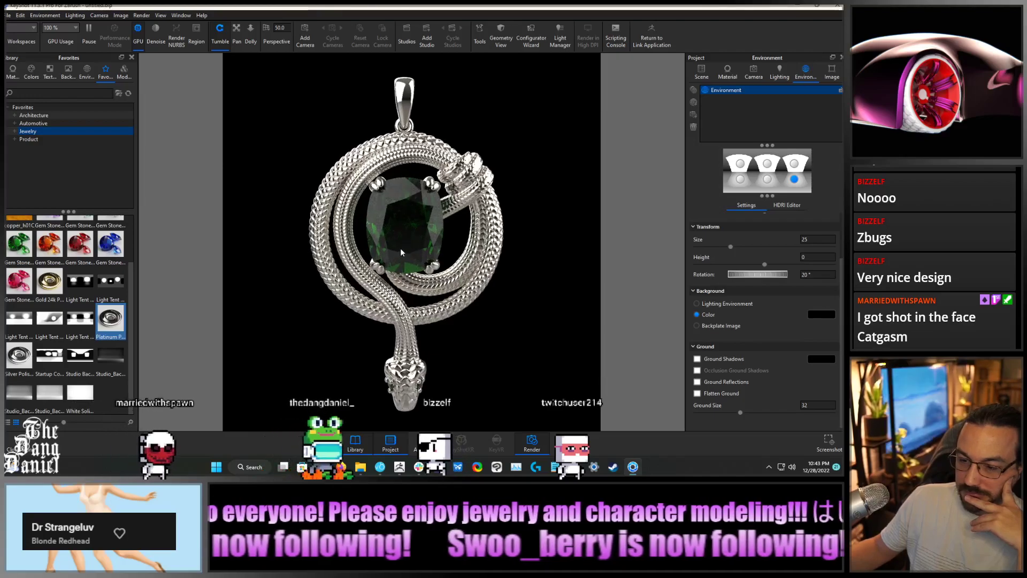
pyautogui.scroll(-2, 401, 247)
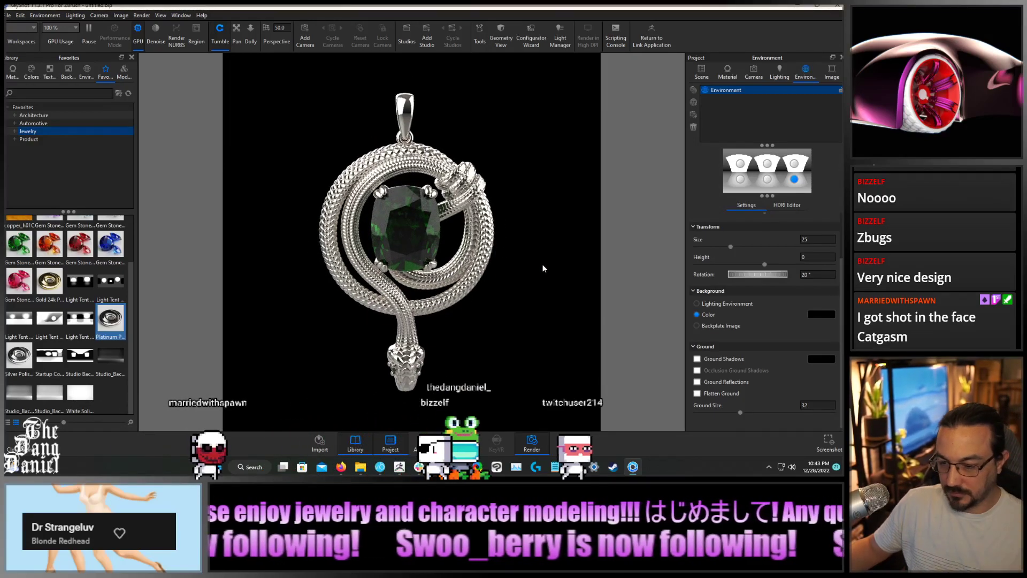
pyautogui.keyDown('ctrl'); pyautogui.moveTo(543, 267); pyautogui.dragTo(561, 294); pyautogui.keyUp('ctrl')
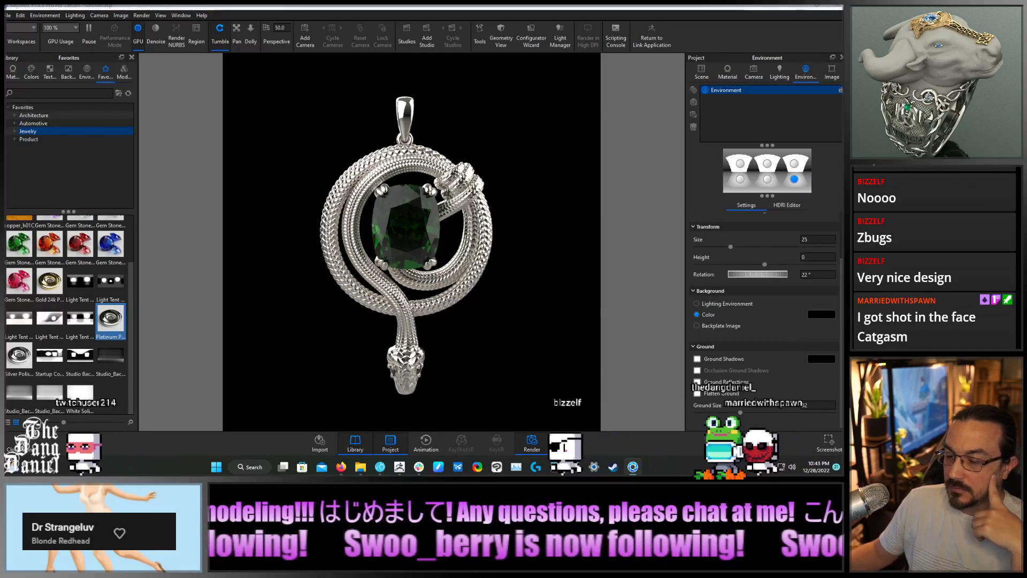
pyautogui.hotkey('ctrl', 'u')
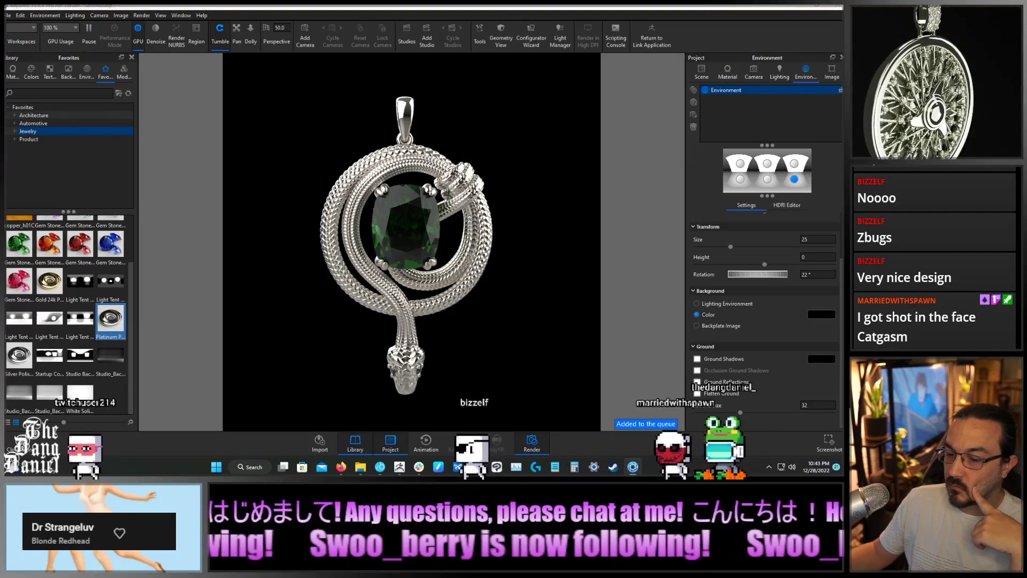
# Enable camera depth of field and set the F-stop to 0.25
pyautogui.moveTo(365, 311); pyautogui.dragTo(511, 307)
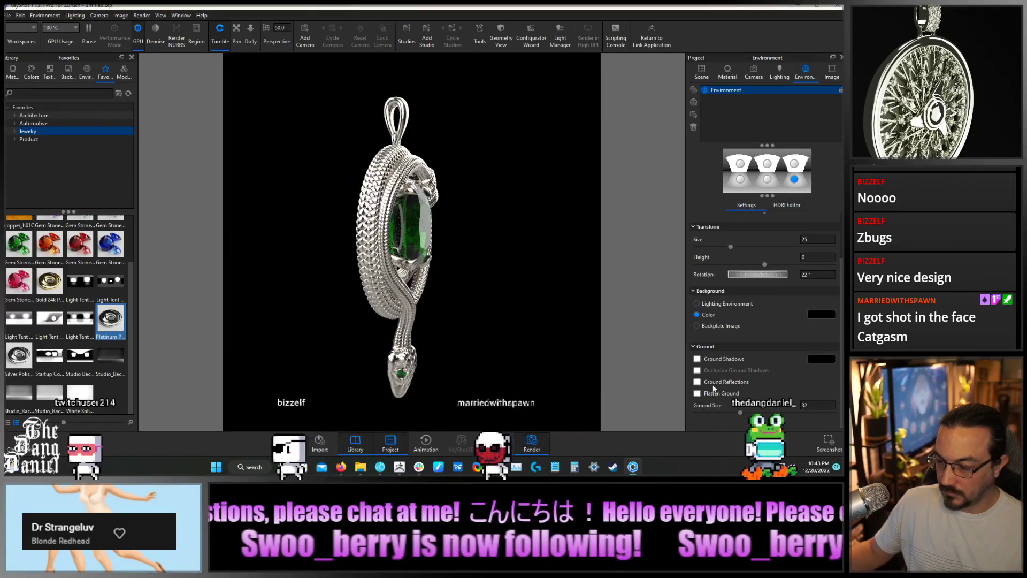
pyautogui.click(753, 71)
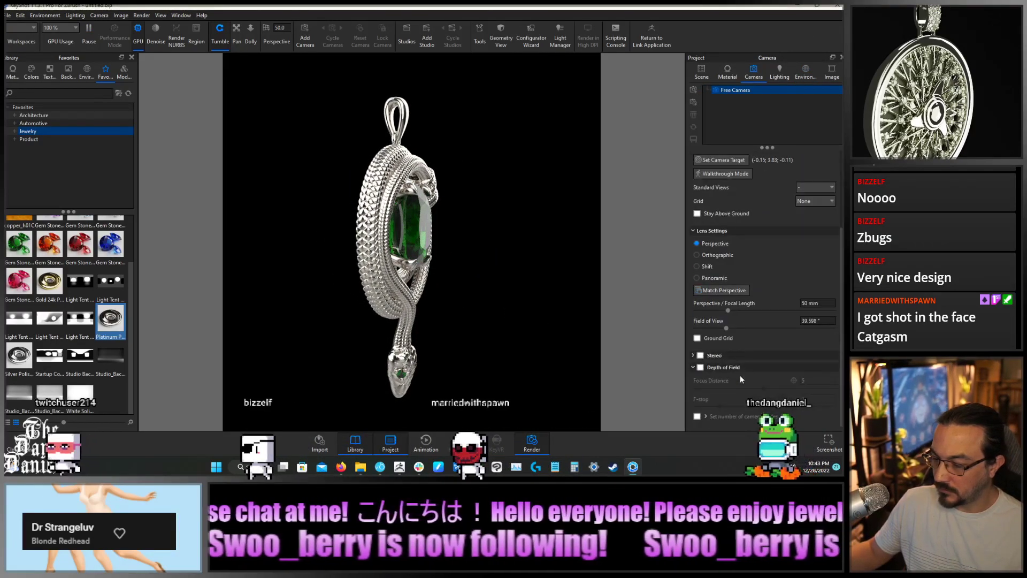
pyautogui.click(700, 368)
pyautogui.click(794, 380)
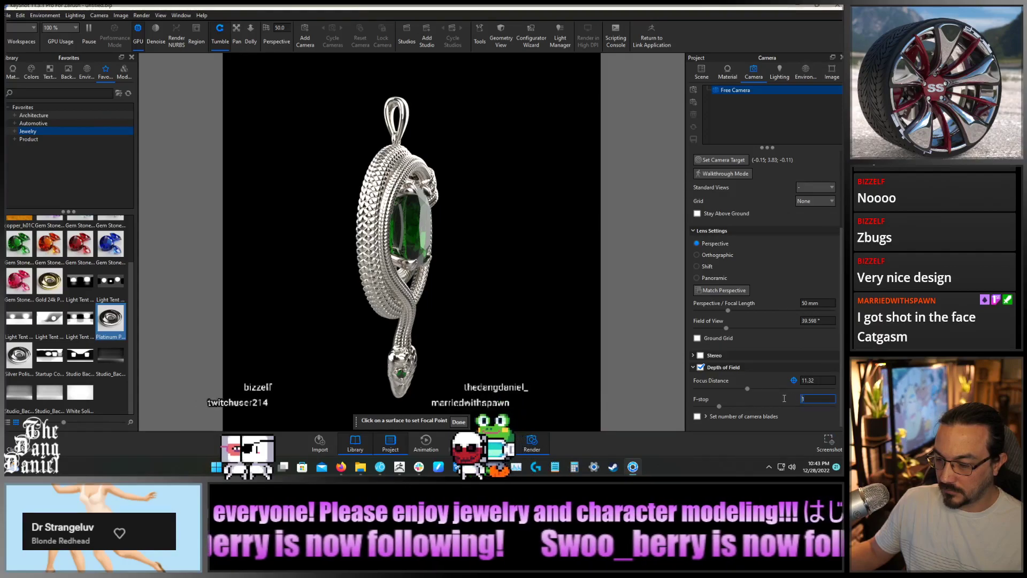
pyautogui.write('0.5')
pyautogui.press('Return')
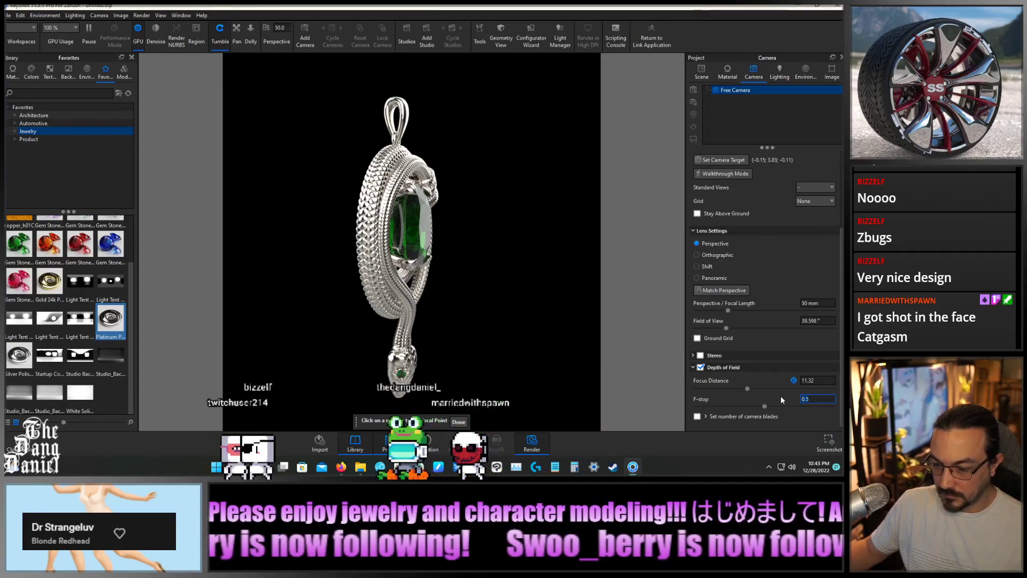
pyautogui.doubleClick(810, 400)
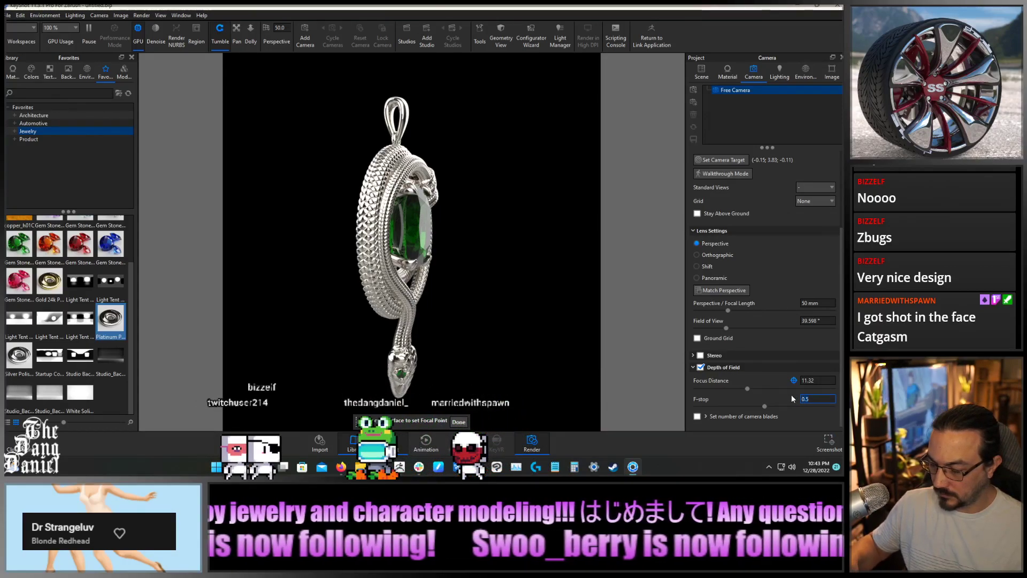
pyautogui.write('0.25')
pyautogui.press('Return')
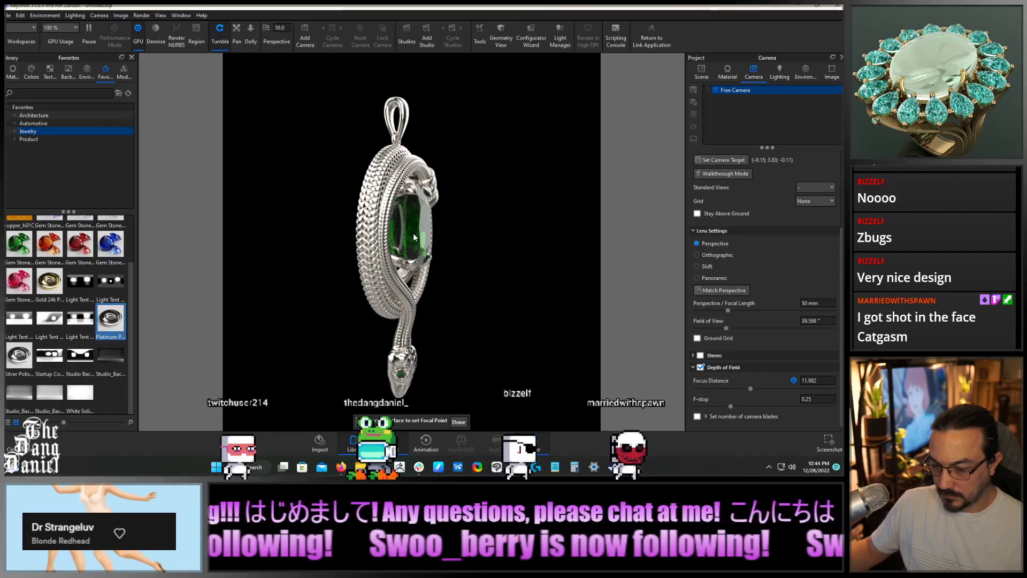
# Pick the depth-of-field focus point on the pendant and turn it to a side view
pyautogui.moveTo(547, 276); pyautogui.dragTo(529, 277)
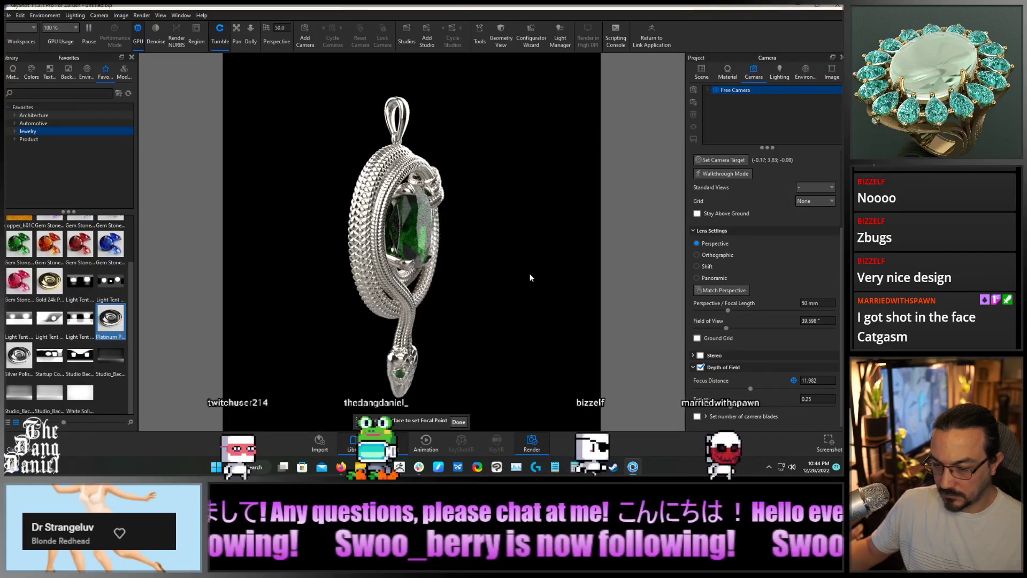
pyautogui.click(414, 219)
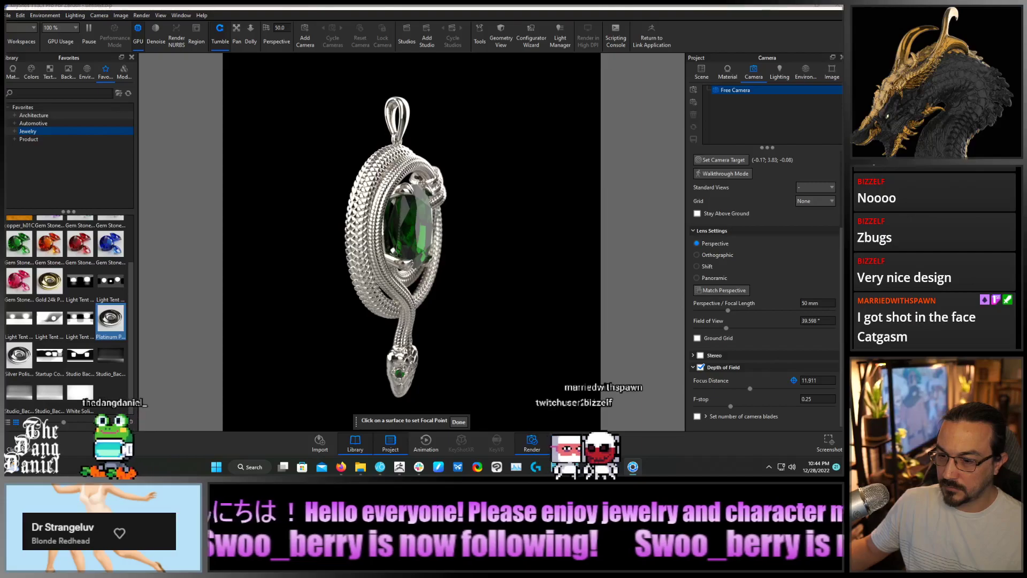
pyautogui.moveTo(305, 218); pyautogui.dragTo(550, 238)
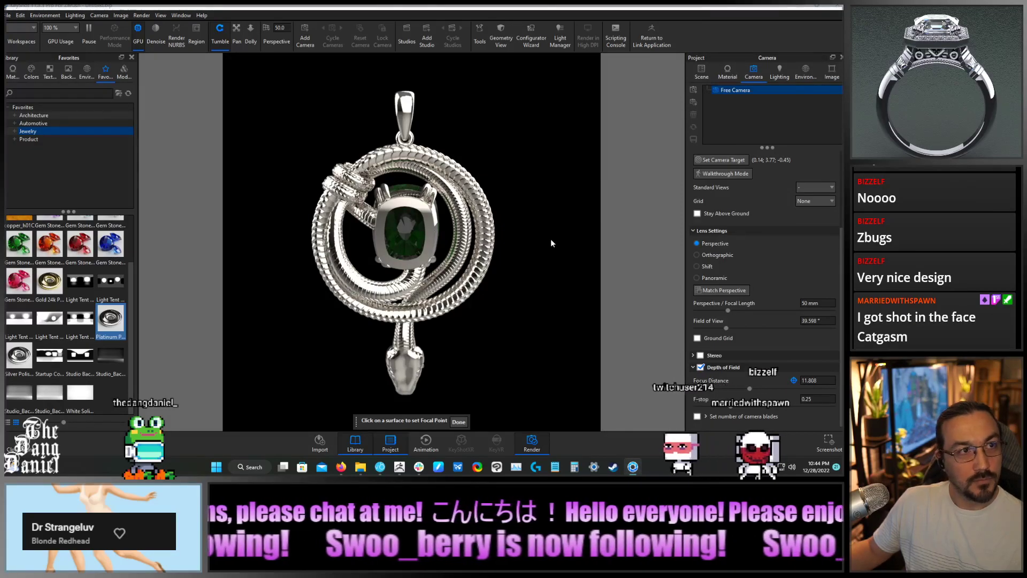
# Turn the pendant back toward the front and resume real-time rendering with Shift+P
pyautogui.moveTo(550, 239); pyautogui.dragTo(214, 243)
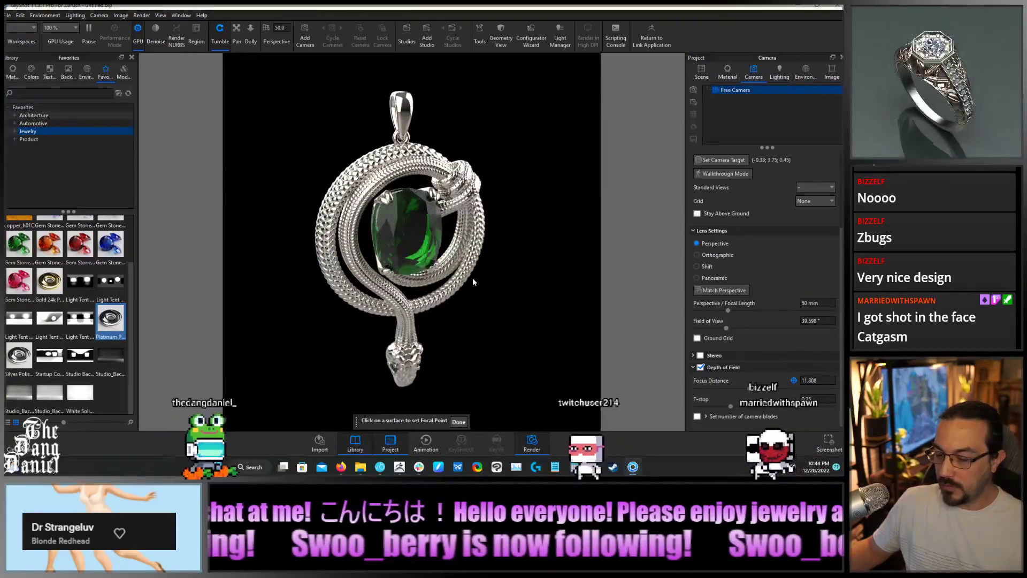
pyautogui.moveTo(489, 348); pyautogui.dragTo(512, 313)
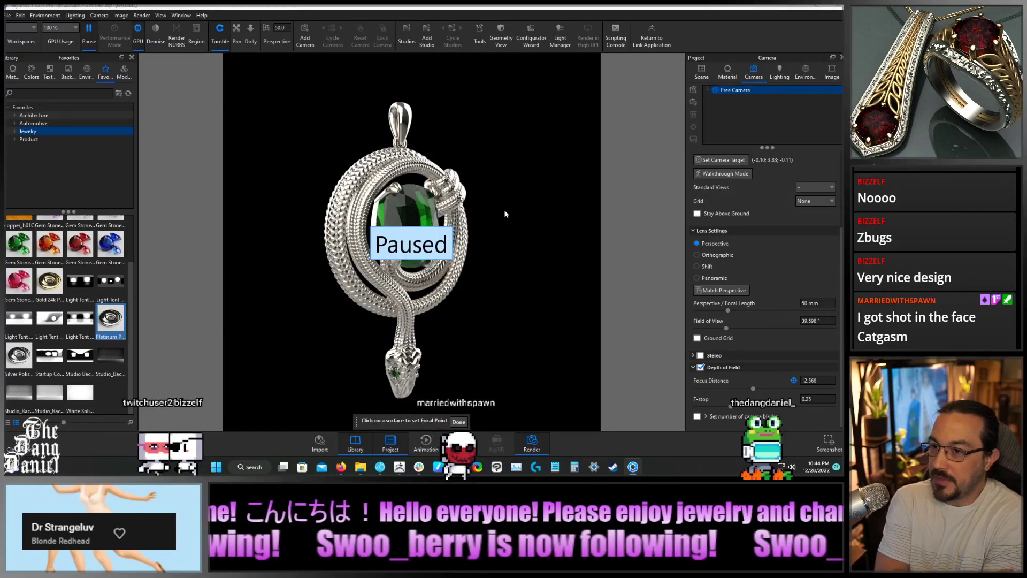
pyautogui.hotkey('shift', 'p')
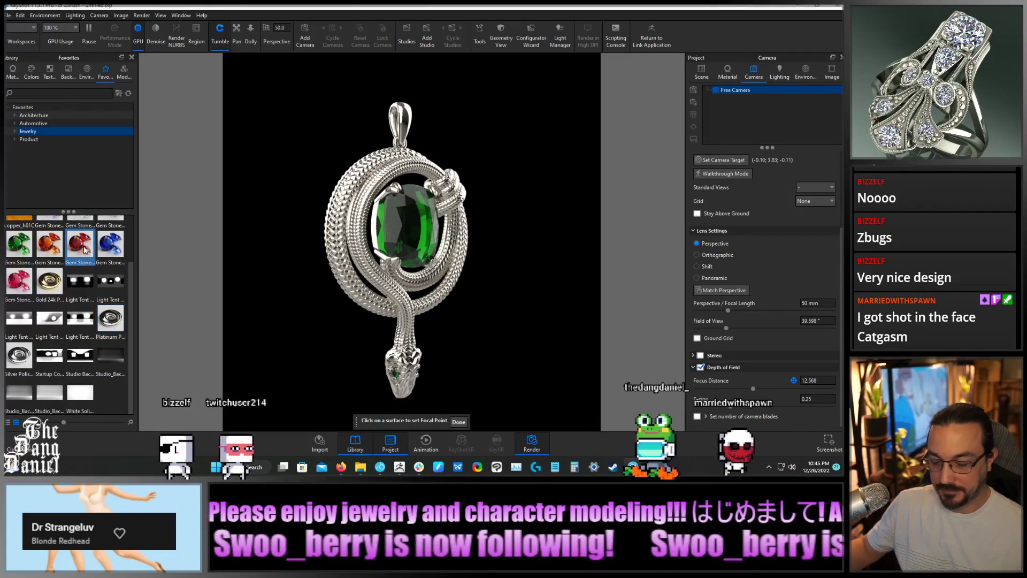
# Apply Gem Stone Ruby to the centre stone, ignore intersecting geometry, transparency distance 0.8
pyautogui.moveTo(80, 243); pyautogui.dragTo(409, 221)
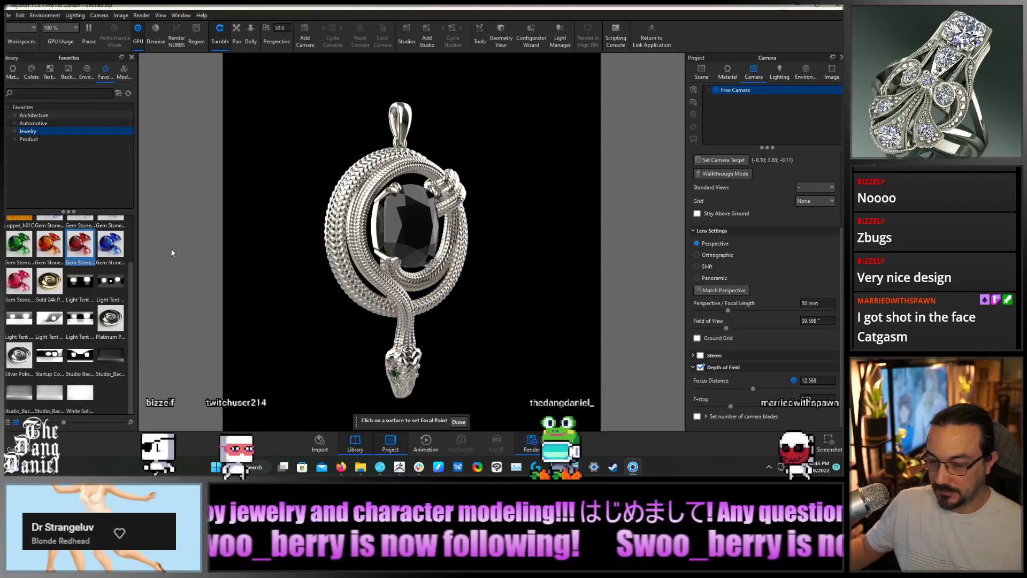
pyautogui.click(726, 78)
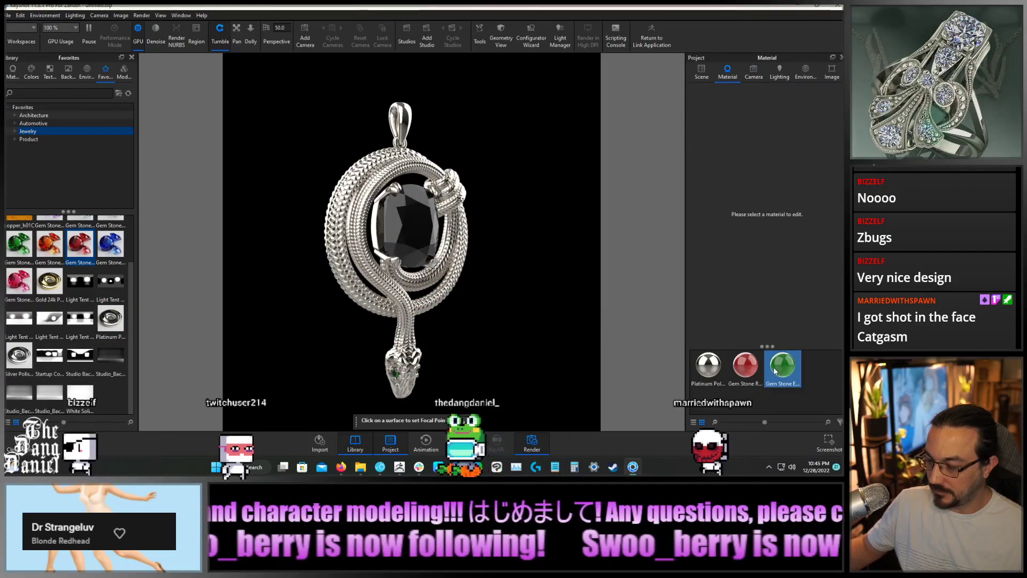
pyautogui.click(694, 227)
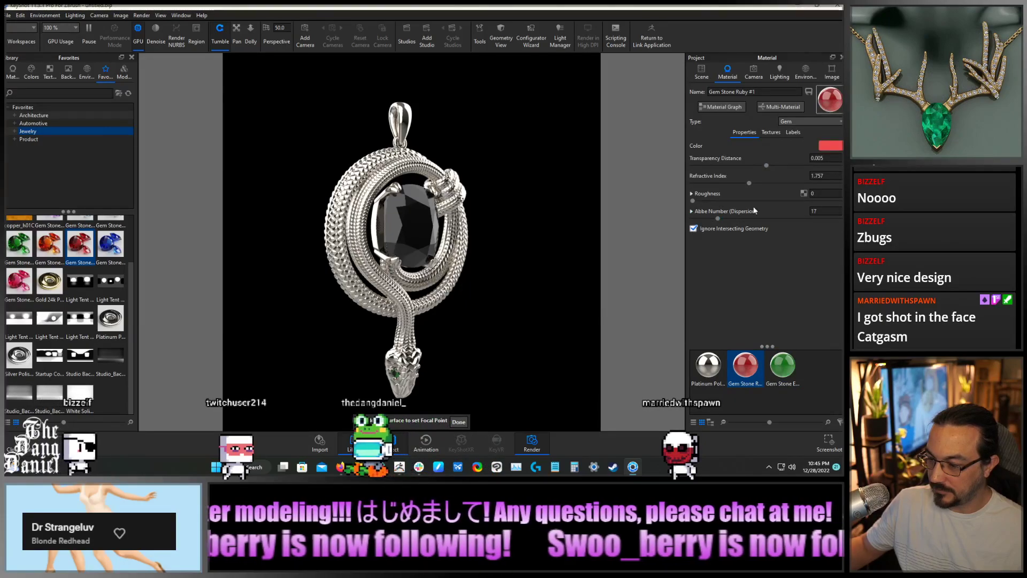
pyautogui.click(828, 159)
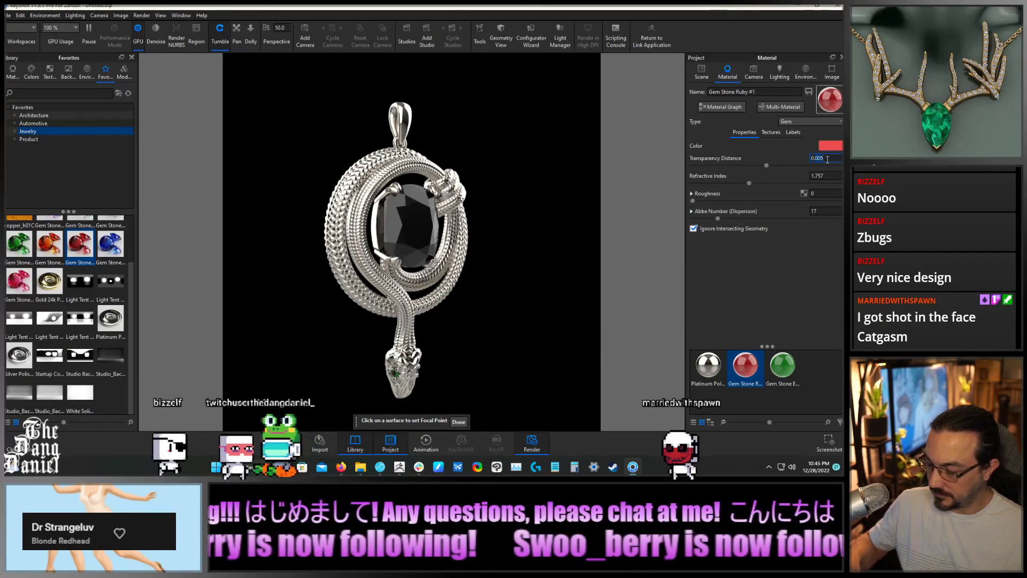
pyautogui.write('0.8')
pyautogui.press('Return')
pyautogui.press('Return')
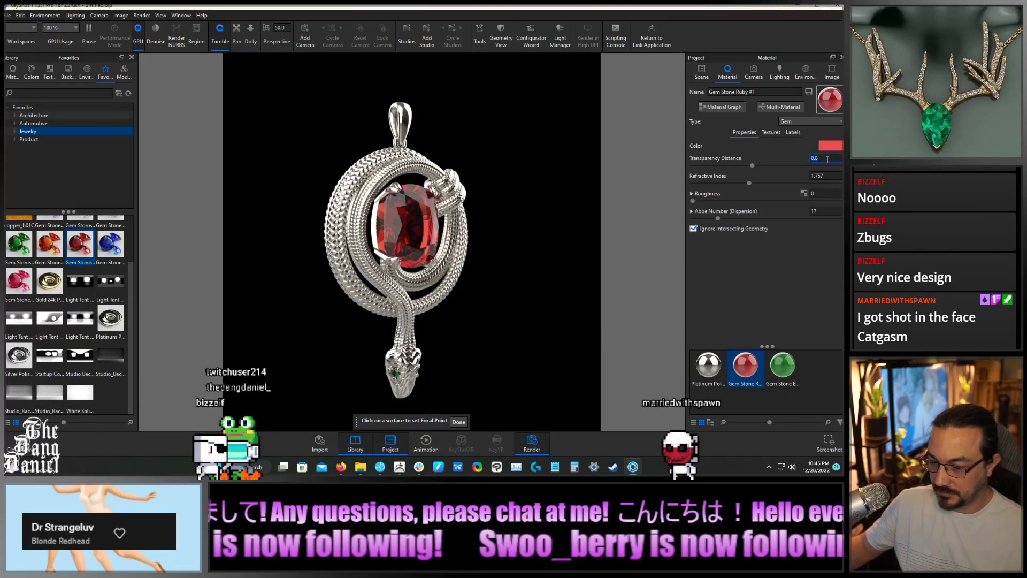
# Darken the ruby's red colour and set refractive index 2.4 and Abbe number 55
pyautogui.click(831, 145)
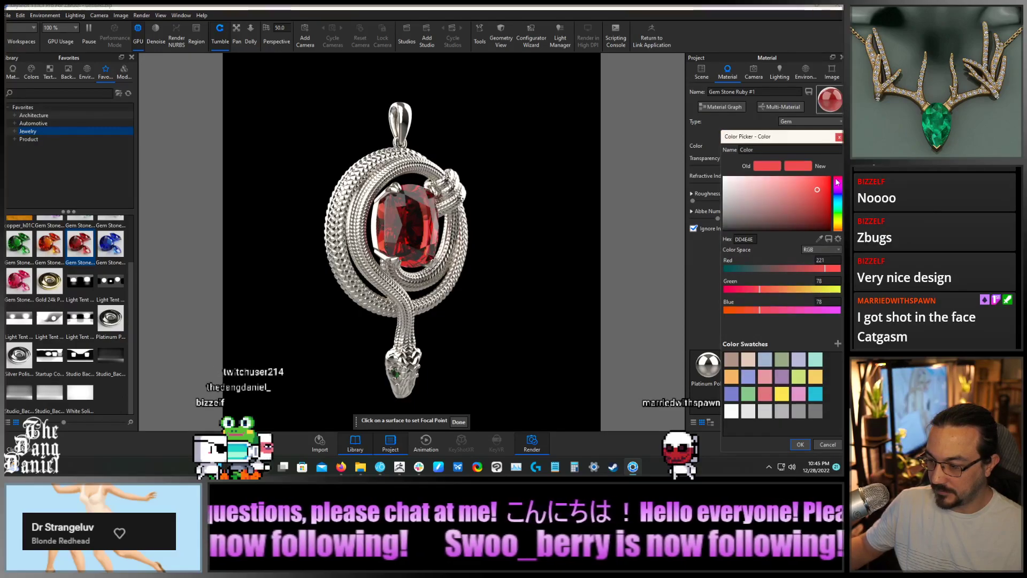
pyautogui.click(829, 197)
pyautogui.moveTo(830, 198); pyautogui.dragTo(831, 212)
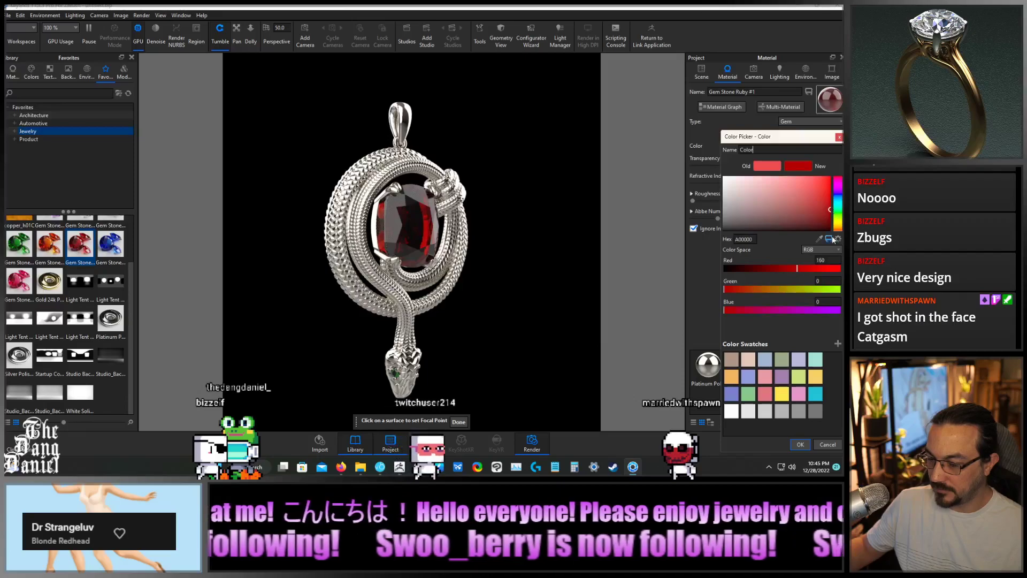
pyautogui.click(800, 444)
pyautogui.click(811, 175)
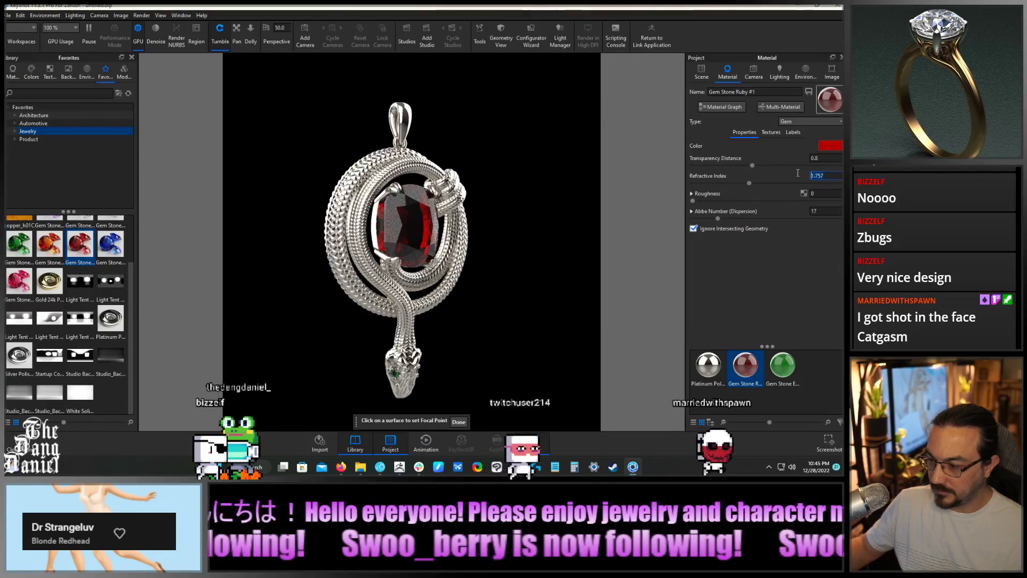
pyautogui.write('2.4')
pyautogui.press('Tab')
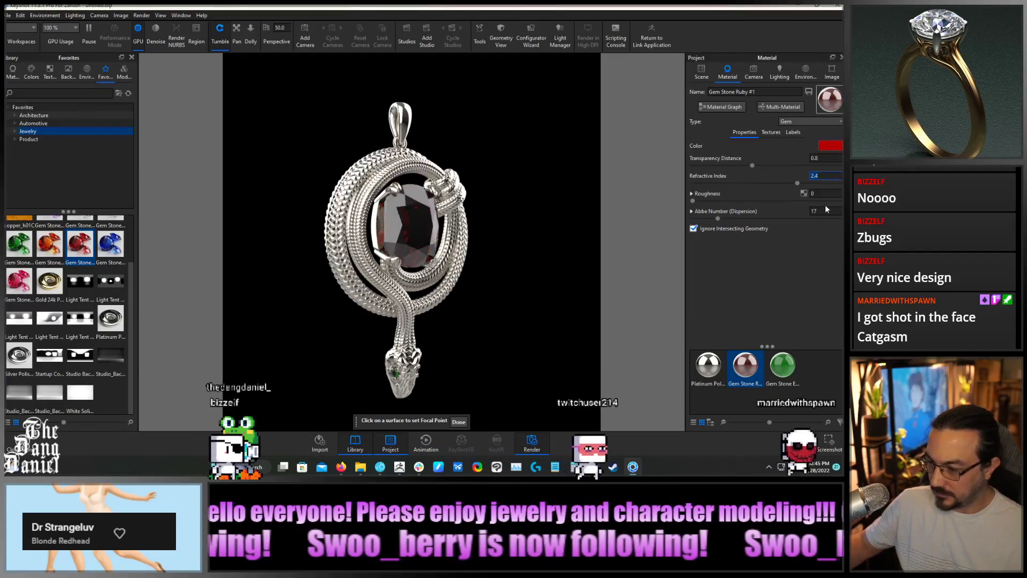
pyautogui.write('55')
pyautogui.press('Return')
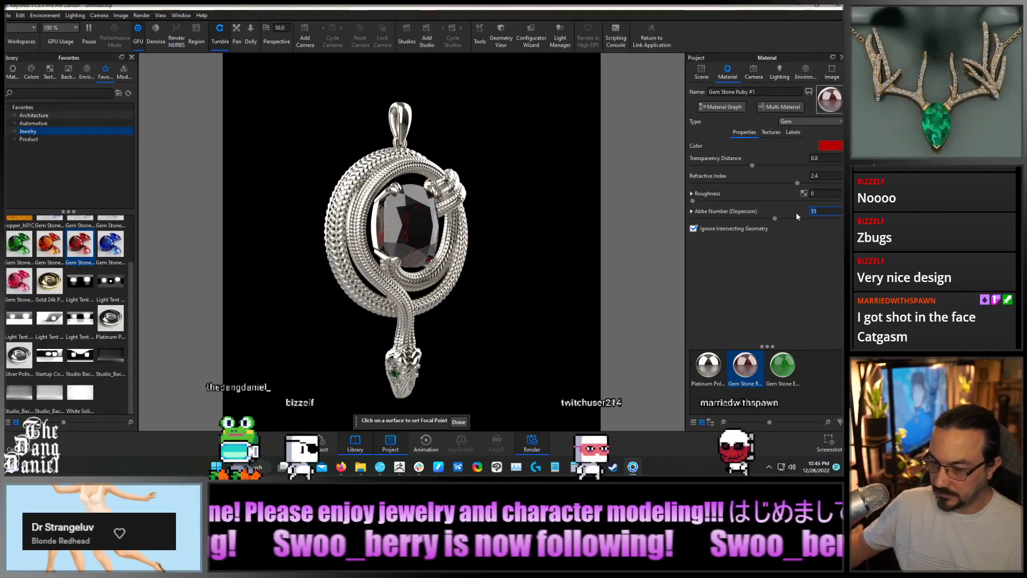
# Raise the ruby's transparency distance to 3.221 and tumble the pendant to inspect it
pyautogui.moveTo(752, 165); pyautogui.dragTo(841, 166)
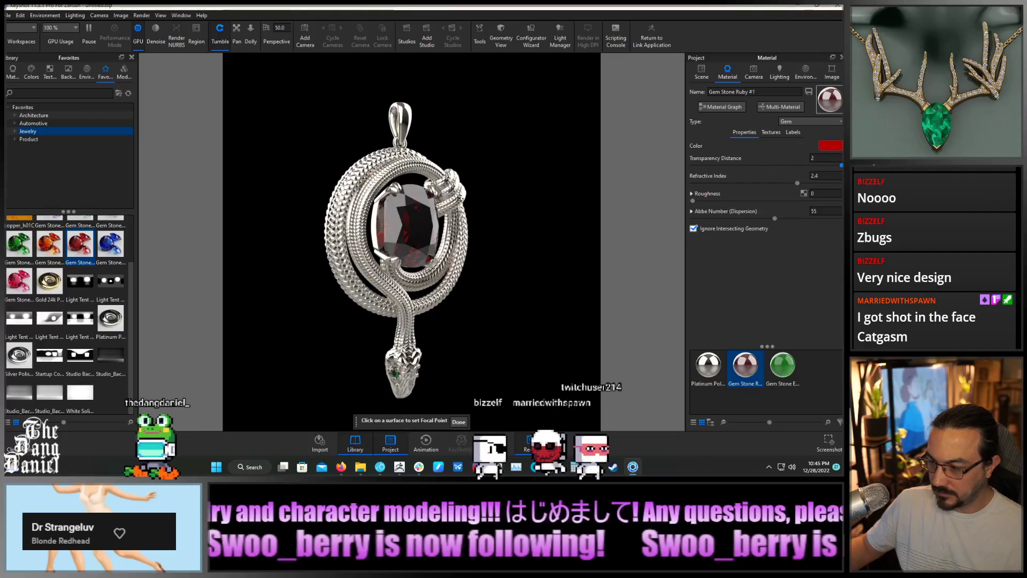
pyautogui.rightClick(517, 237)
pyautogui.click(543, 178)
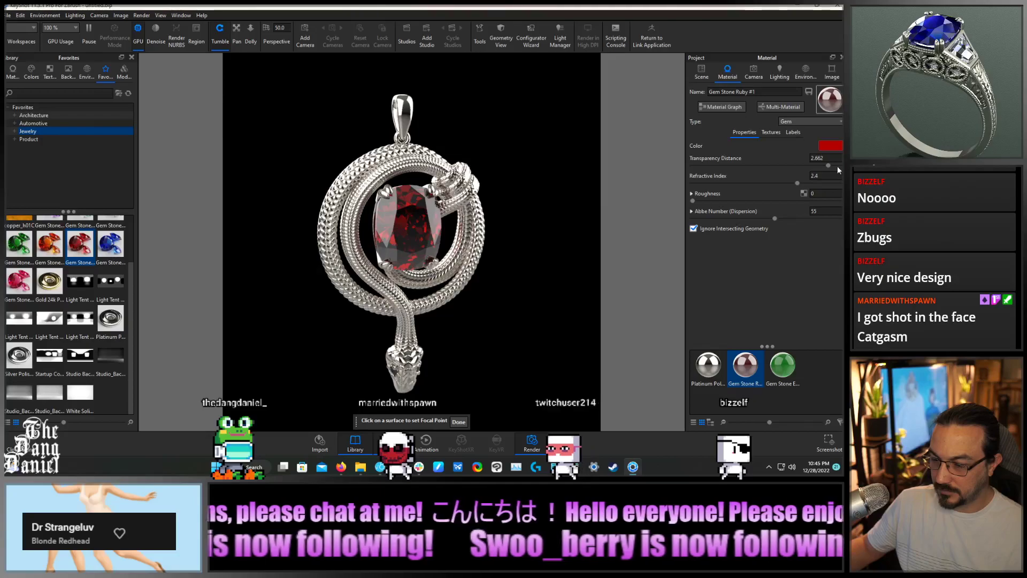
pyautogui.moveTo(830, 166); pyautogui.dragTo(841, 166)
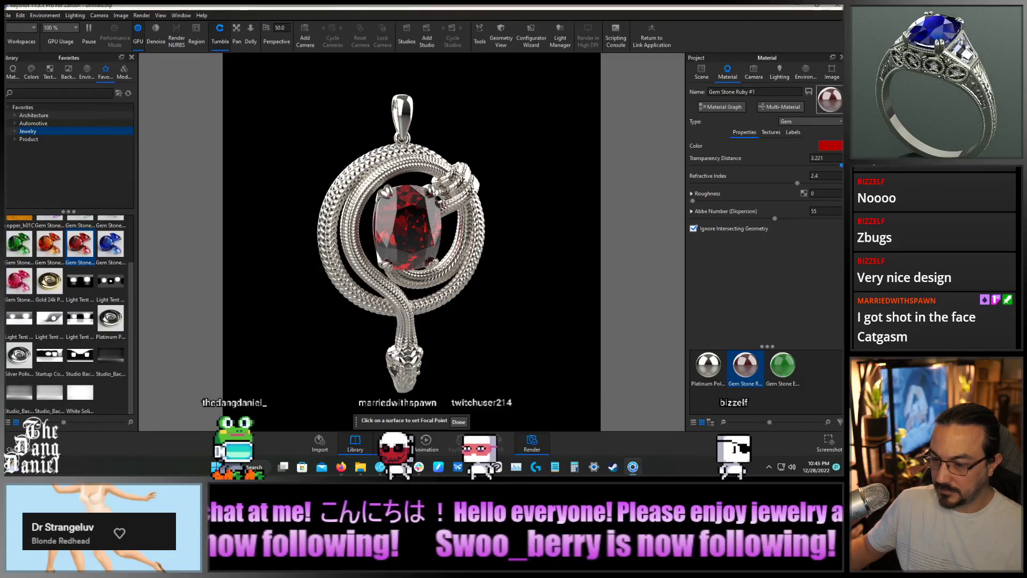
pyautogui.moveTo(565, 241); pyautogui.dragTo(583, 242)
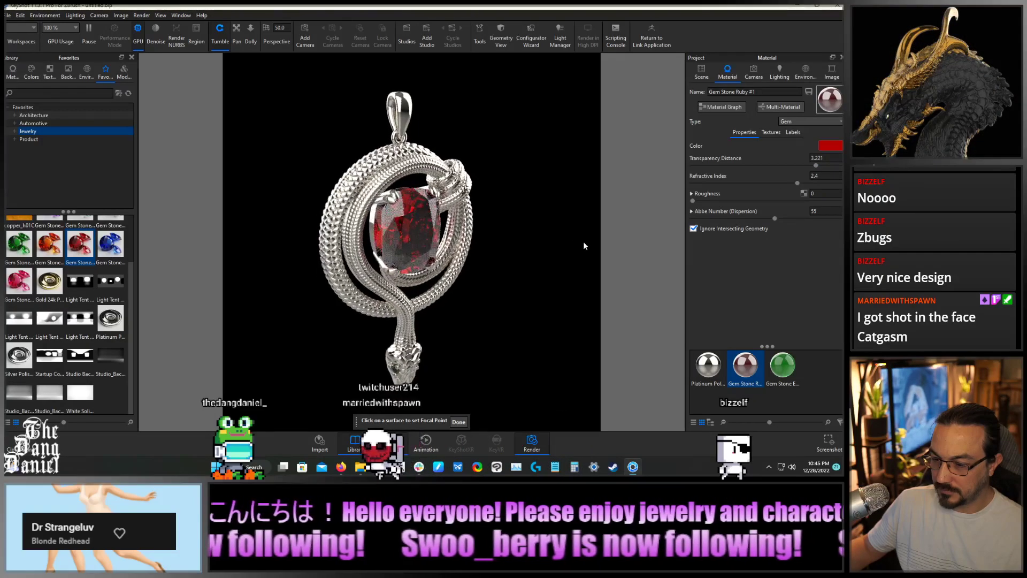
pyautogui.moveTo(545, 319); pyautogui.dragTo(427, 287)
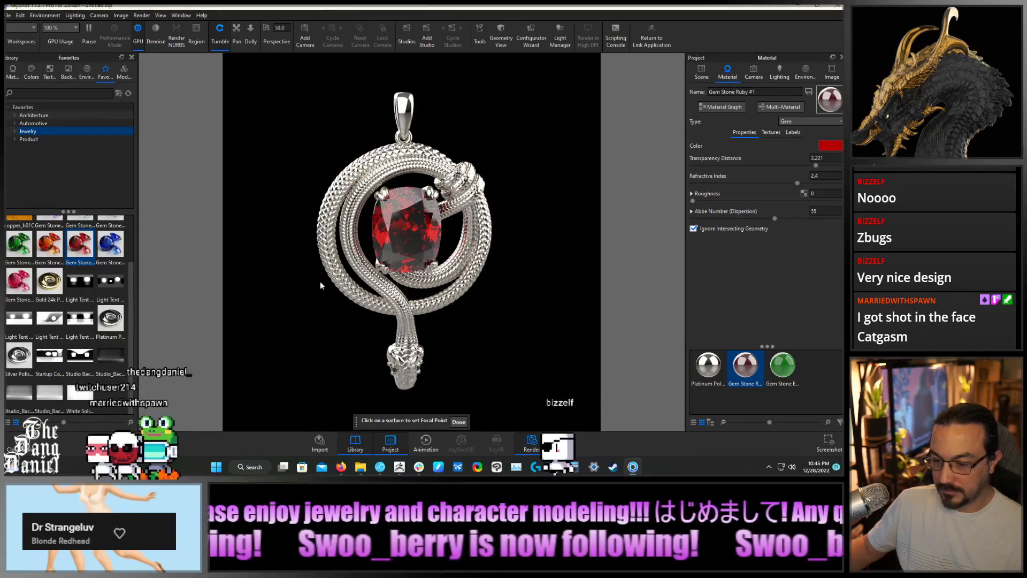
pyautogui.moveTo(432, 293); pyautogui.dragTo(439, 293)
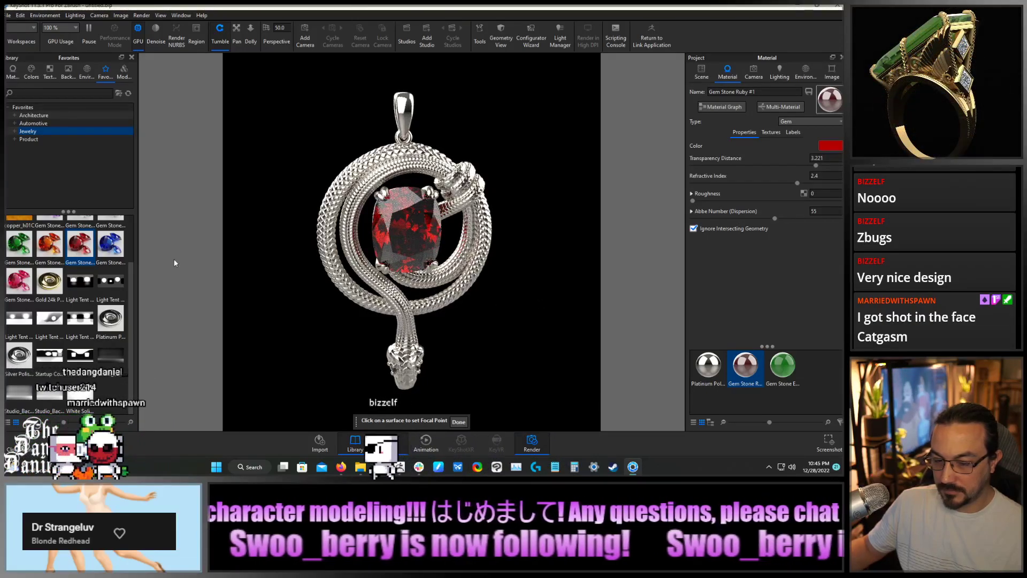
pyautogui.scroll(2, 65, 286)
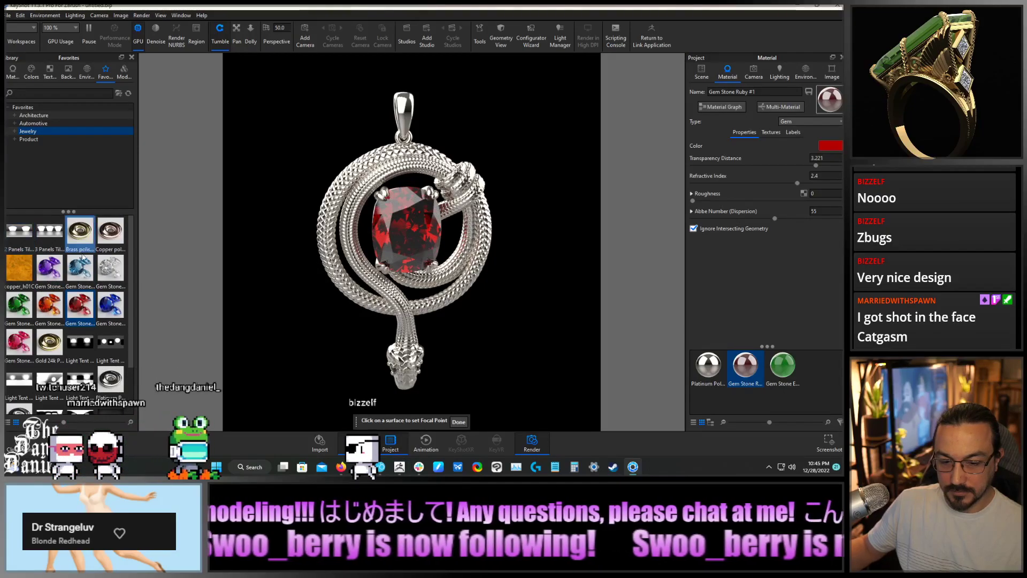
# Light the scene with the 3 Point Dark 4K environment after trying 3 Panels Straight 4K
pyautogui.click(87, 71)
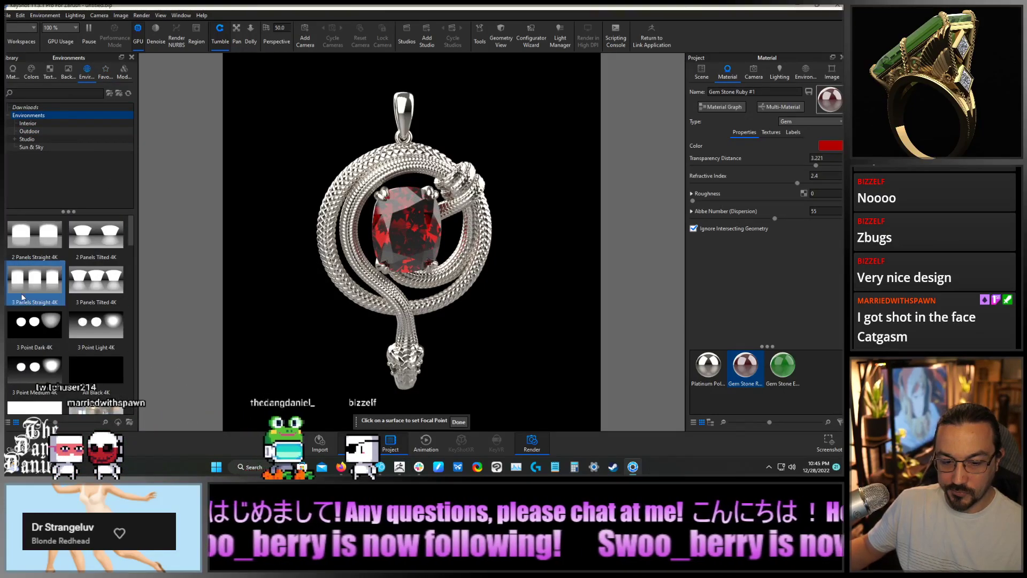
pyautogui.moveTo(22, 297); pyautogui.dragTo(282, 217)
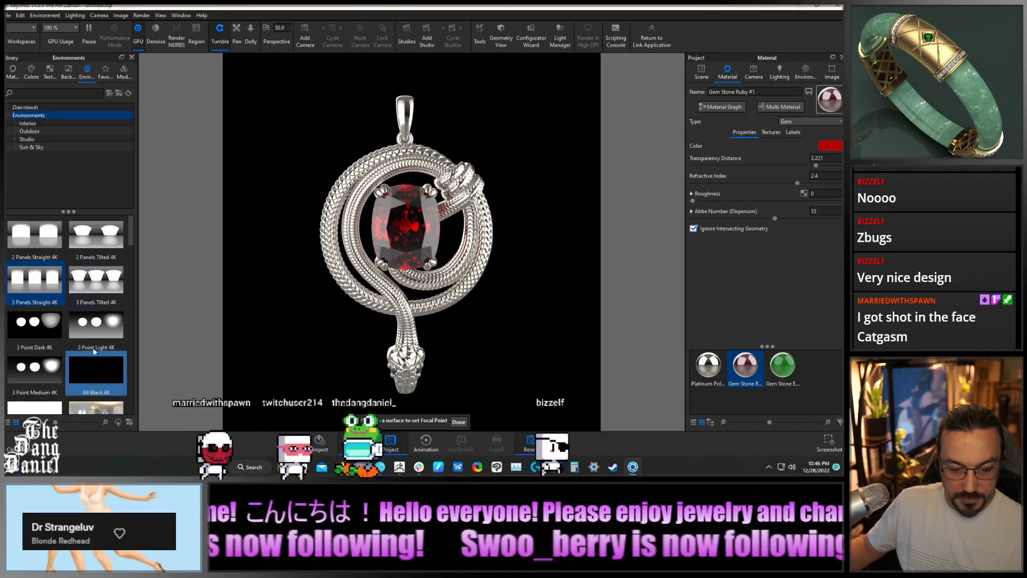
pyautogui.moveTo(34, 324); pyautogui.dragTo(325, 316)
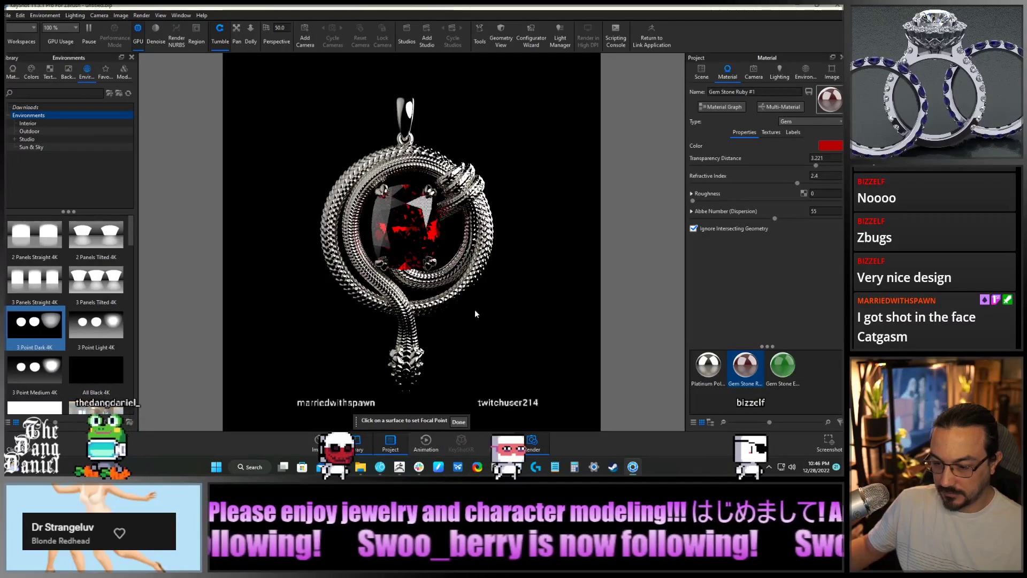
# Drop another ruby gem material from Favorites onto the pendant
pyautogui.moveTo(494, 320)
pyautogui.mouseDown()
pyautogui.moveTo(505, 287)
pyautogui.moveTo(498, 304)
pyautogui.mouseUp()
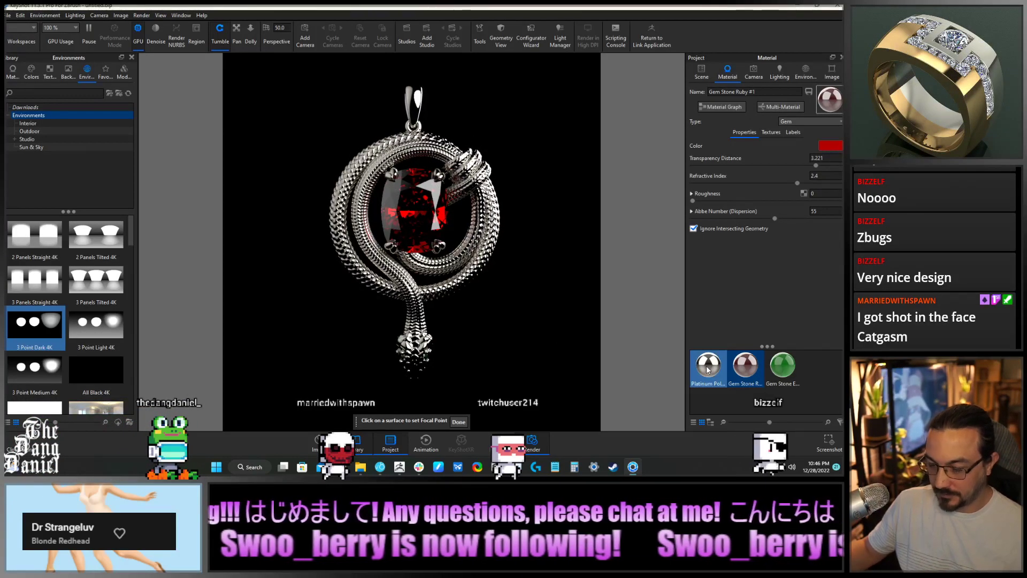
pyautogui.click(106, 72)
pyautogui.moveTo(83, 309); pyautogui.dragTo(426, 354)
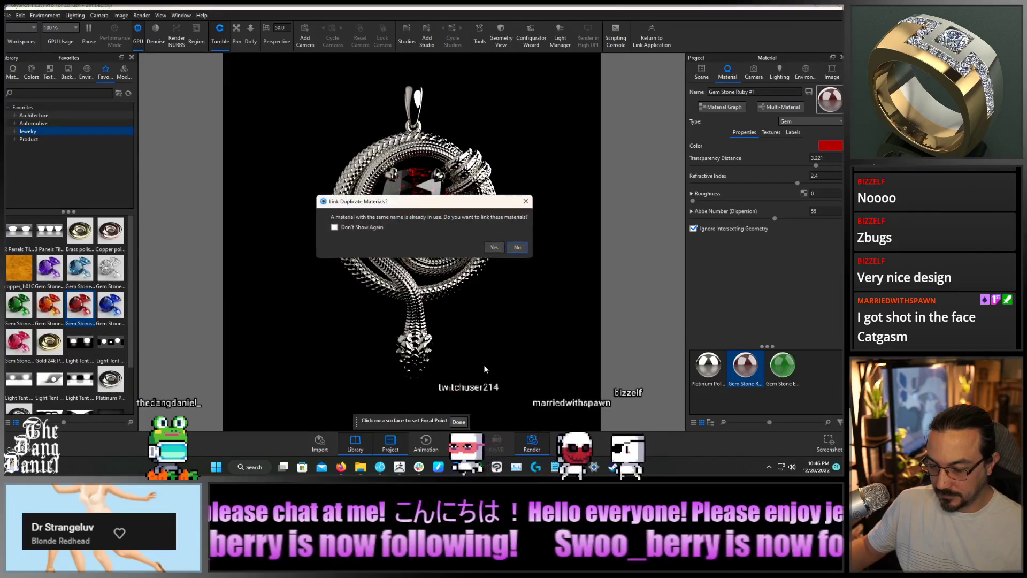
# Keep Gem Stone Ruby #2 separate, deepen its red, set transparency distance 0.1 and refractive index 2.4
pyautogui.click(509, 249)
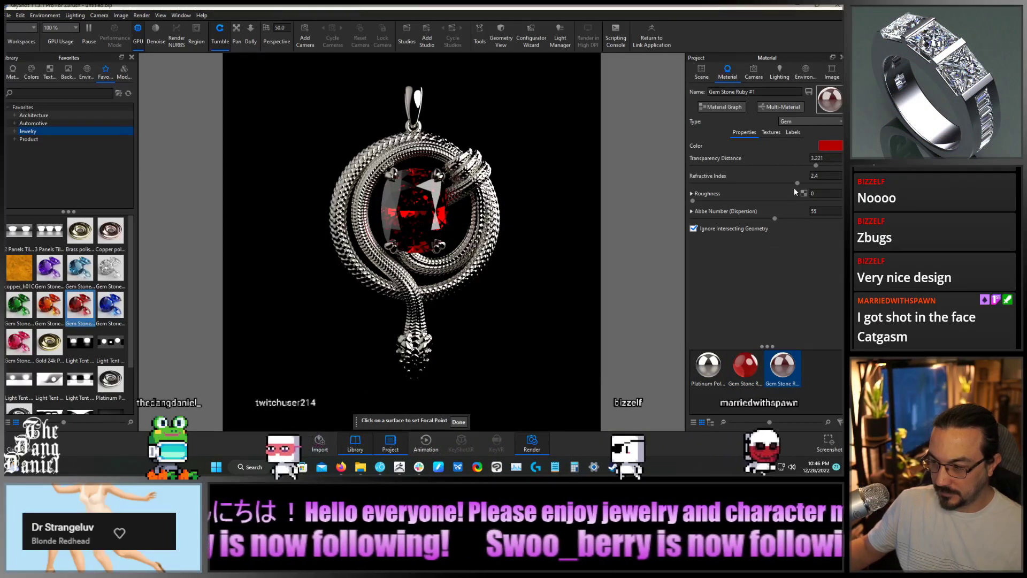
pyautogui.click(747, 368)
pyautogui.click(830, 145)
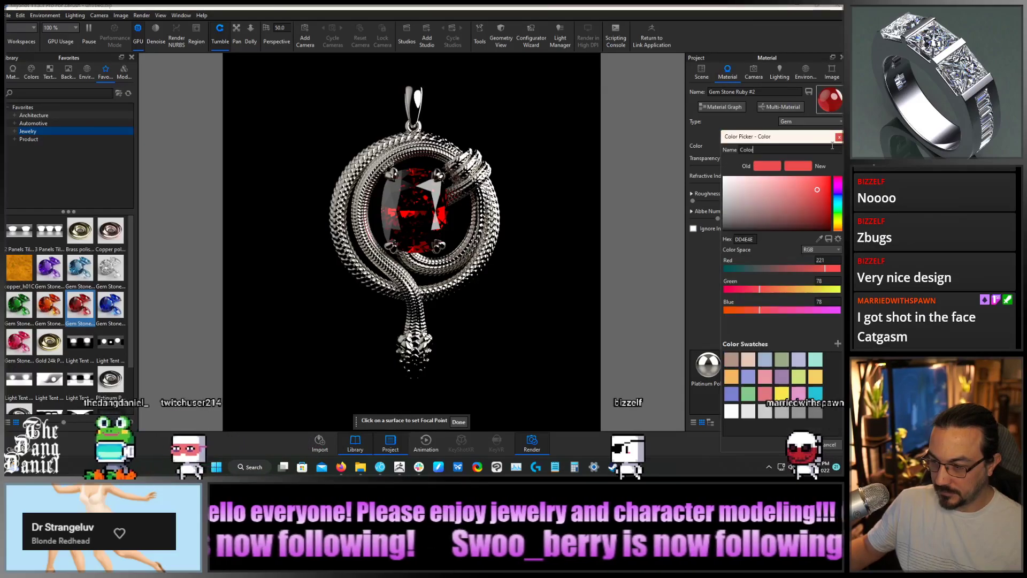
pyautogui.click(829, 205)
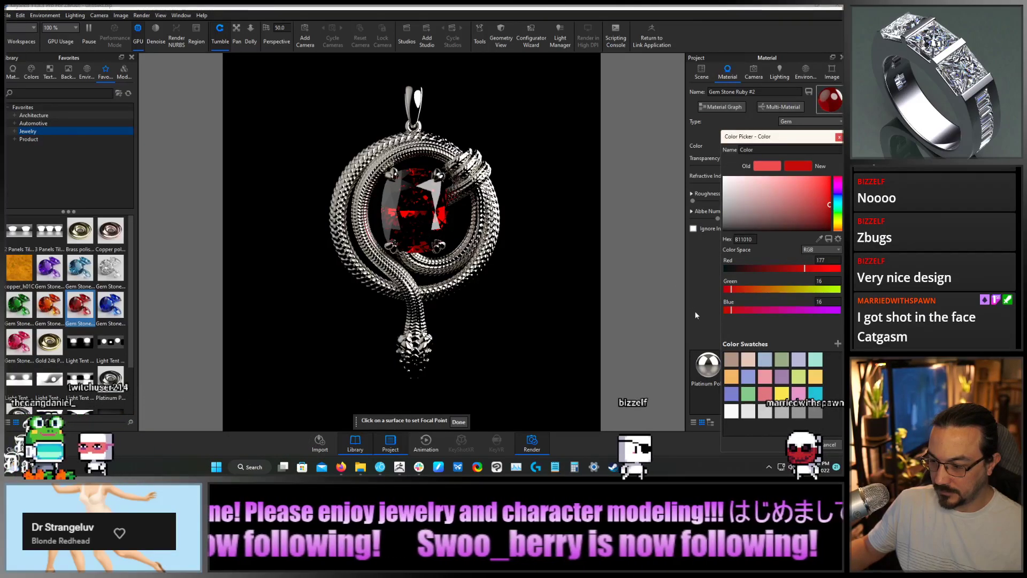
pyautogui.click(782, 446)
pyautogui.click(827, 157)
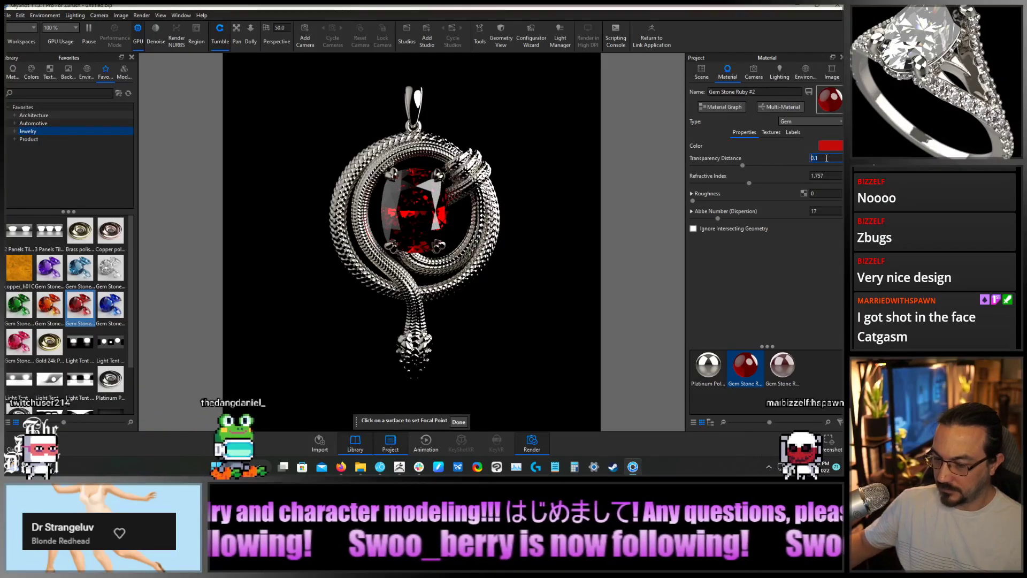
pyautogui.moveTo(464, 347); pyautogui.dragTo(540, 335)
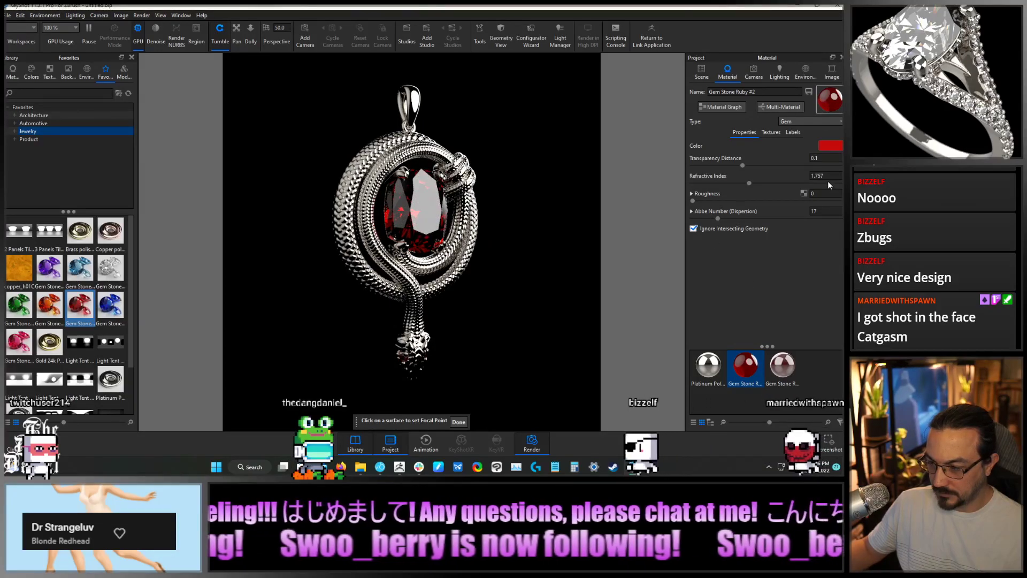
pyautogui.write('2.4')
pyautogui.press('Return')
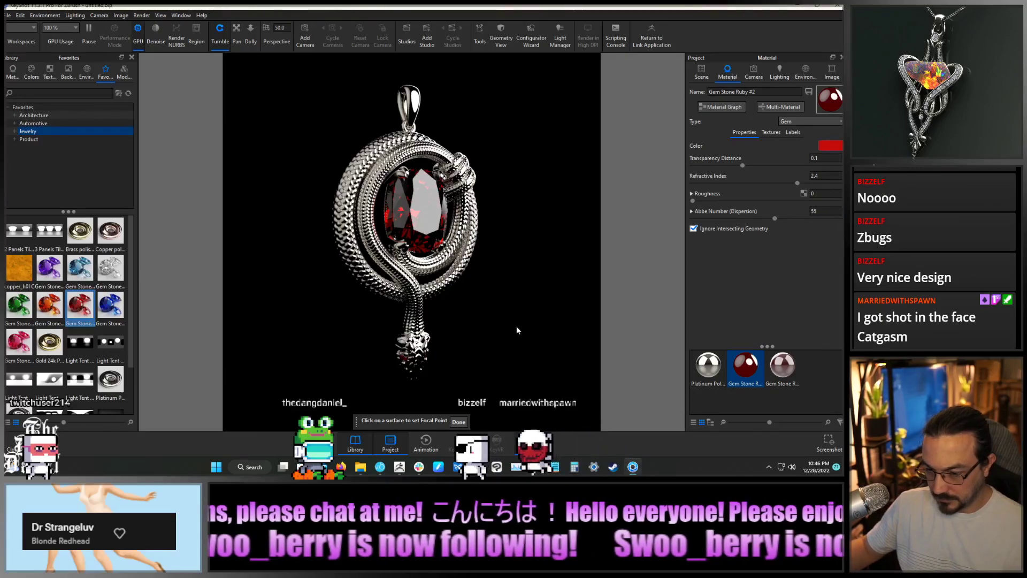
# Turn the pendant so the oval ruby faces forward and set the focus point on it
pyautogui.moveTo(515, 325); pyautogui.dragTo(429, 351)
pyautogui.scroll(-5, 429, 351)
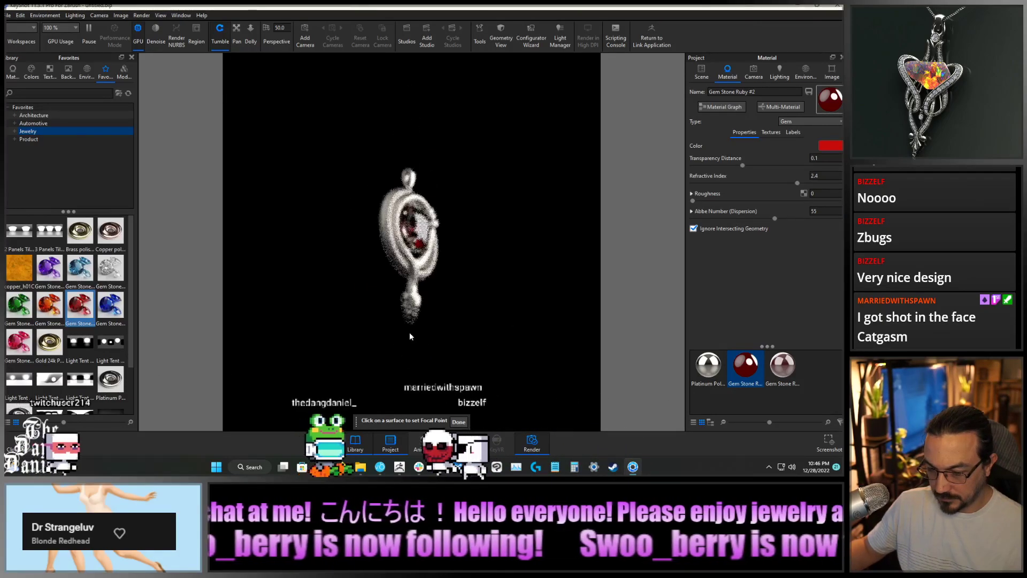
pyautogui.scroll(7, 409, 332)
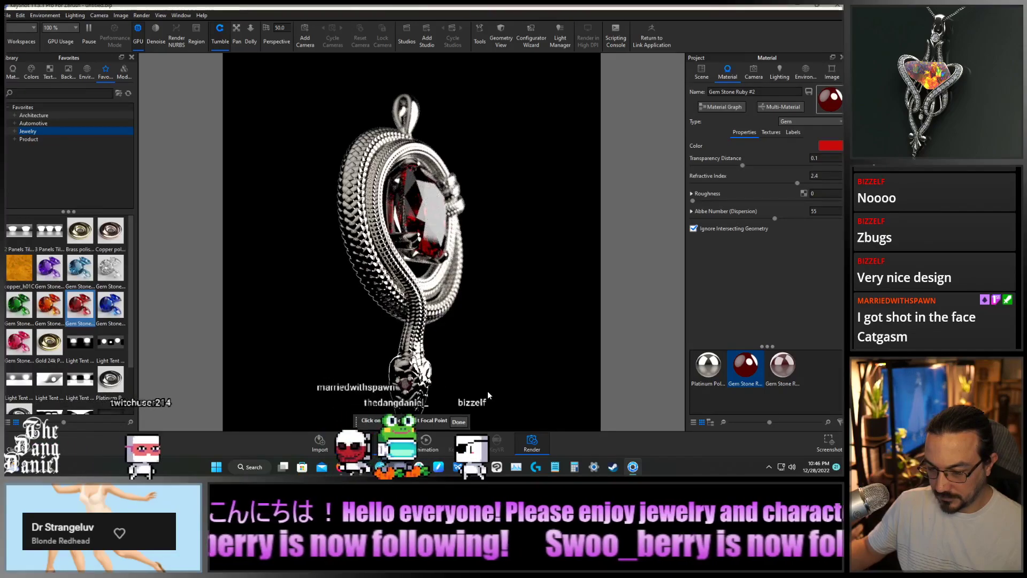
pyautogui.moveTo(487, 391); pyautogui.dragTo(416, 369)
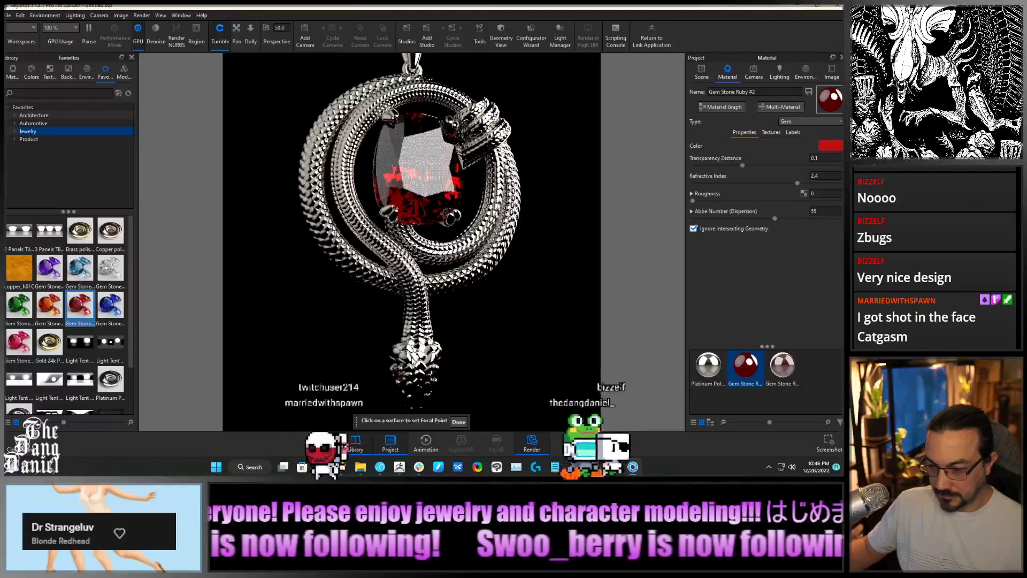
pyautogui.scroll(-3, 469, 299)
pyautogui.click(459, 206)
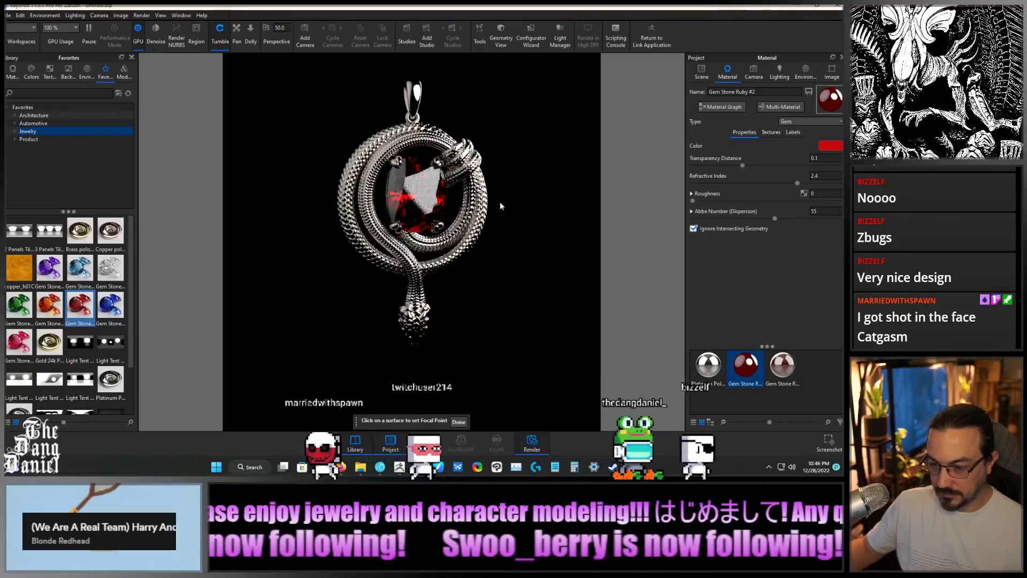
pyautogui.moveTo(499, 234); pyautogui.dragTo(507, 268, button='middle')
pyautogui.moveTo(469, 306); pyautogui.dragTo(454, 289)
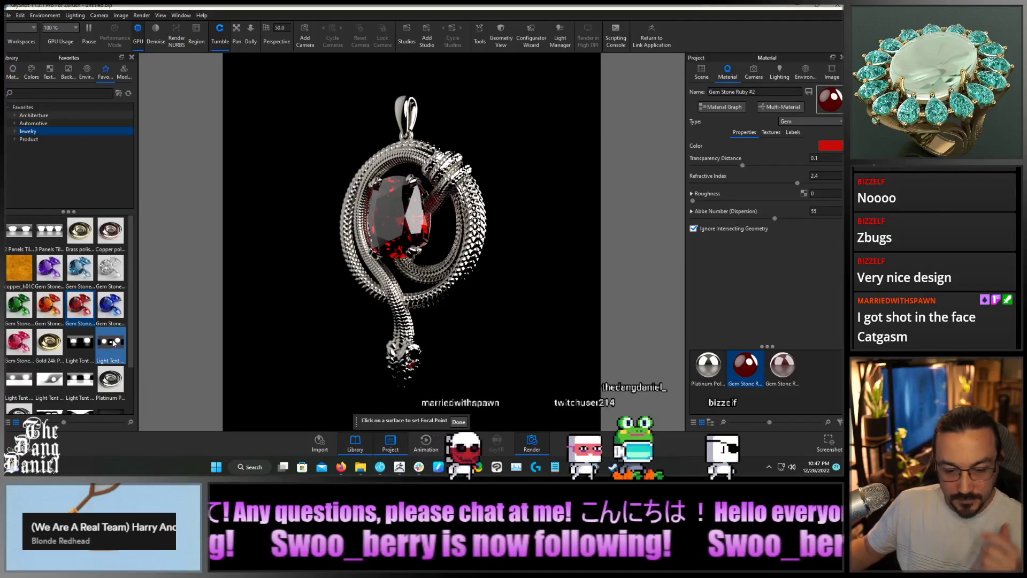
# Light the pendant with the Light Tent environment and fine-tune its frontal angle
pyautogui.moveTo(85, 344); pyautogui.dragTo(285, 293)
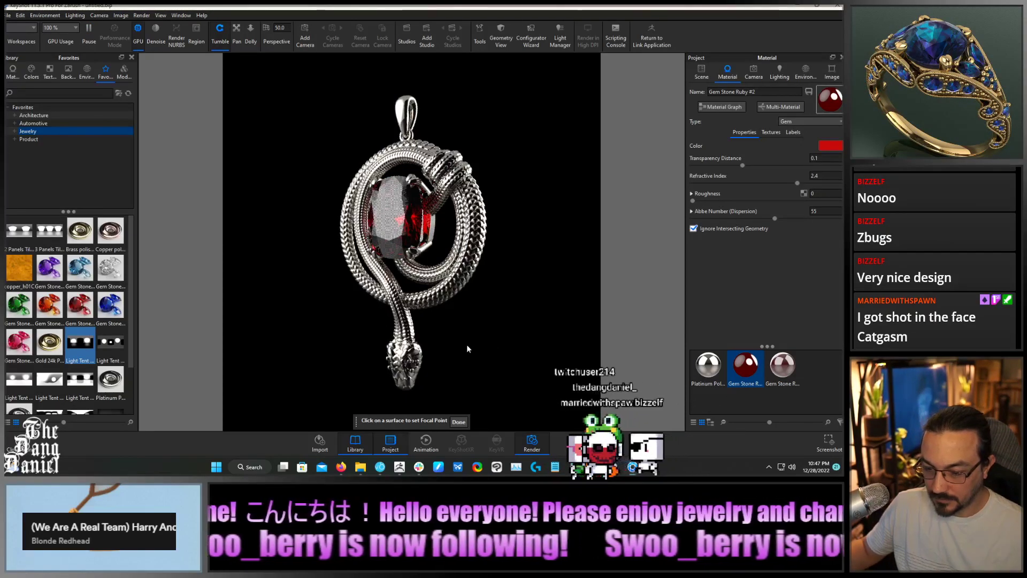
pyautogui.moveTo(466, 344); pyautogui.dragTo(383, 357)
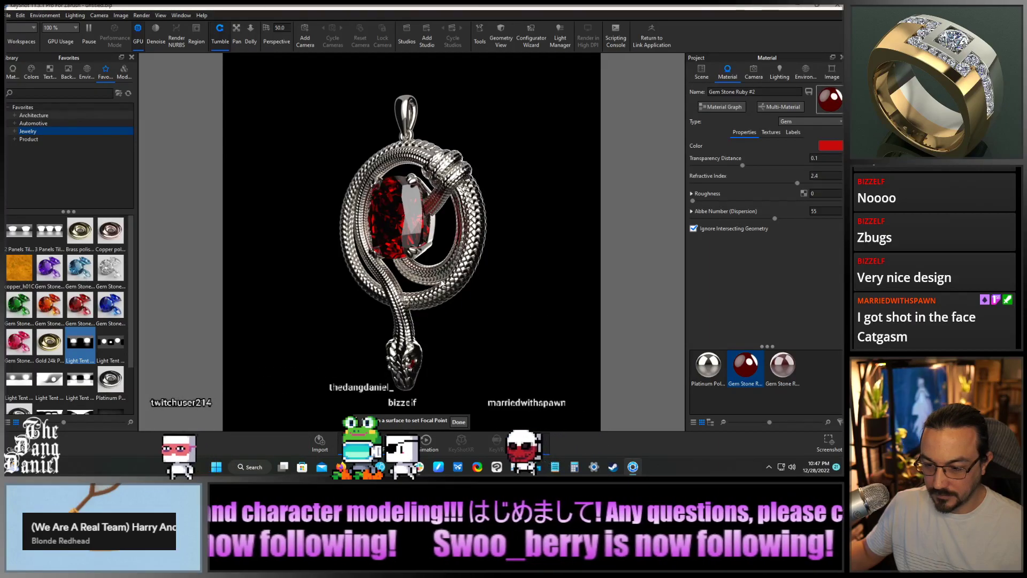
pyautogui.scroll(2, 431, 286)
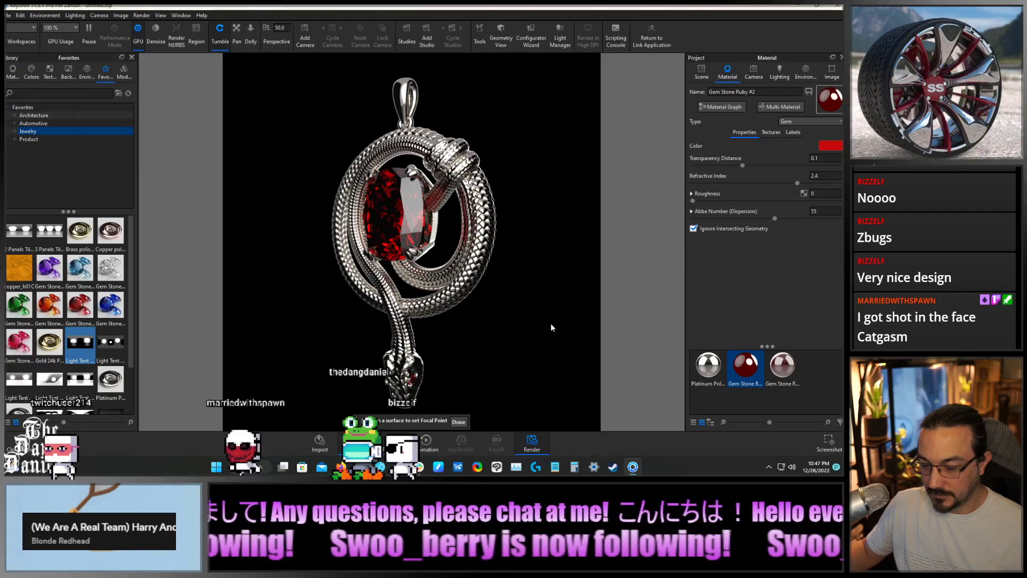
pyautogui.moveTo(551, 323); pyautogui.dragTo(547, 323)
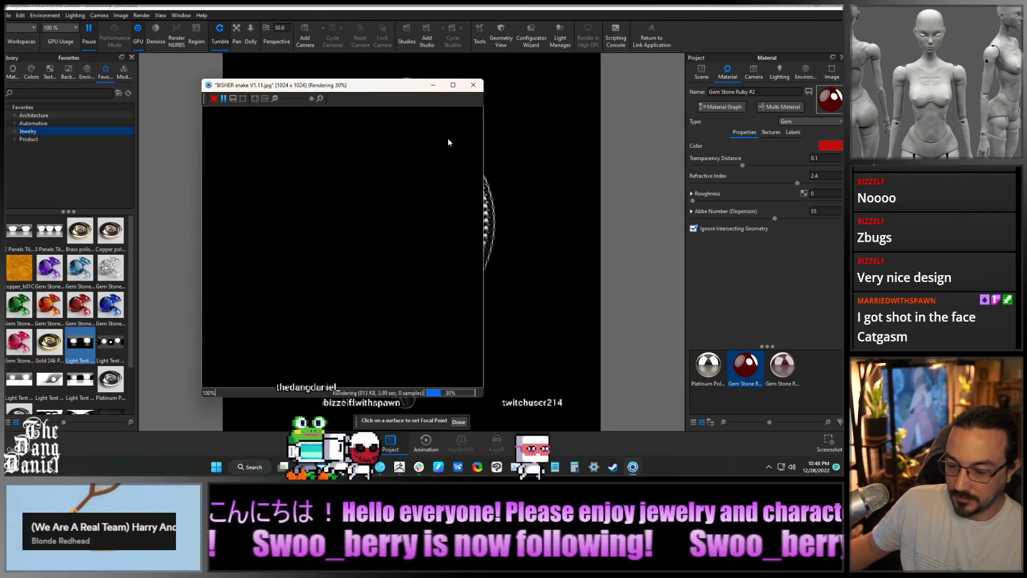
# Enable denoise and bloom on the maximized render, with bloom intensity 0.993 and radius 4.8 px
pyautogui.click(453, 85)
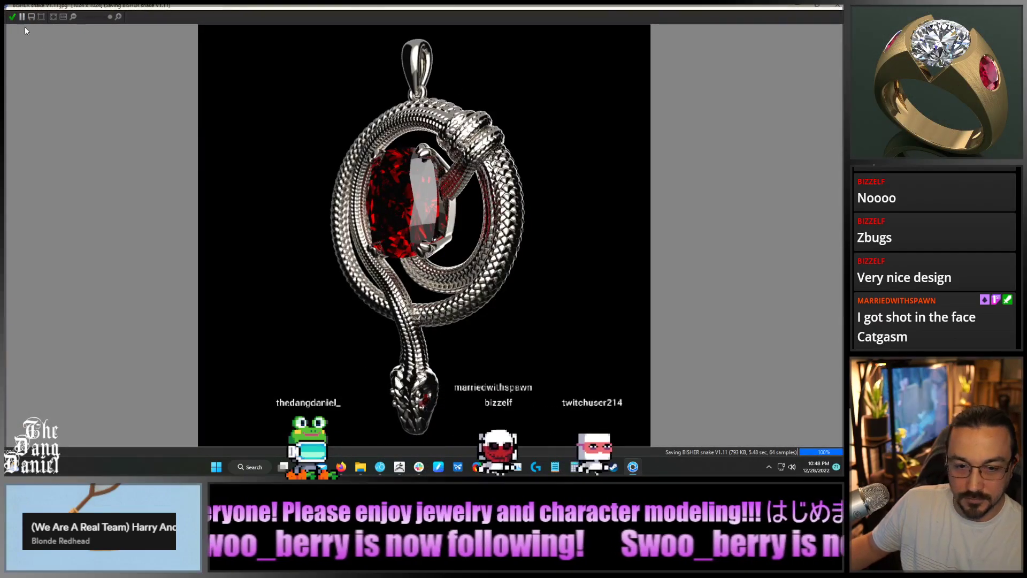
pyautogui.click(39, 18)
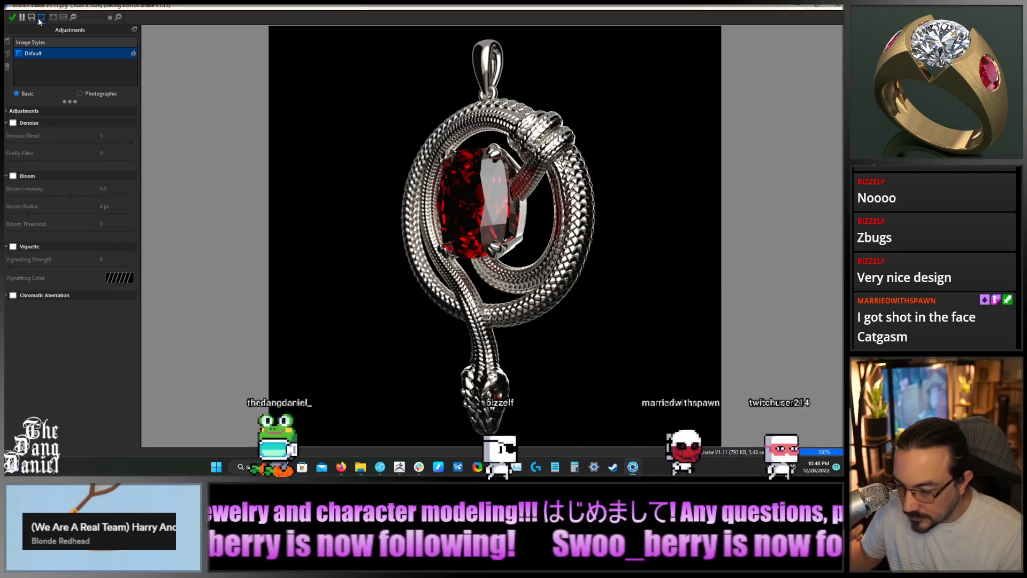
pyautogui.click(14, 123)
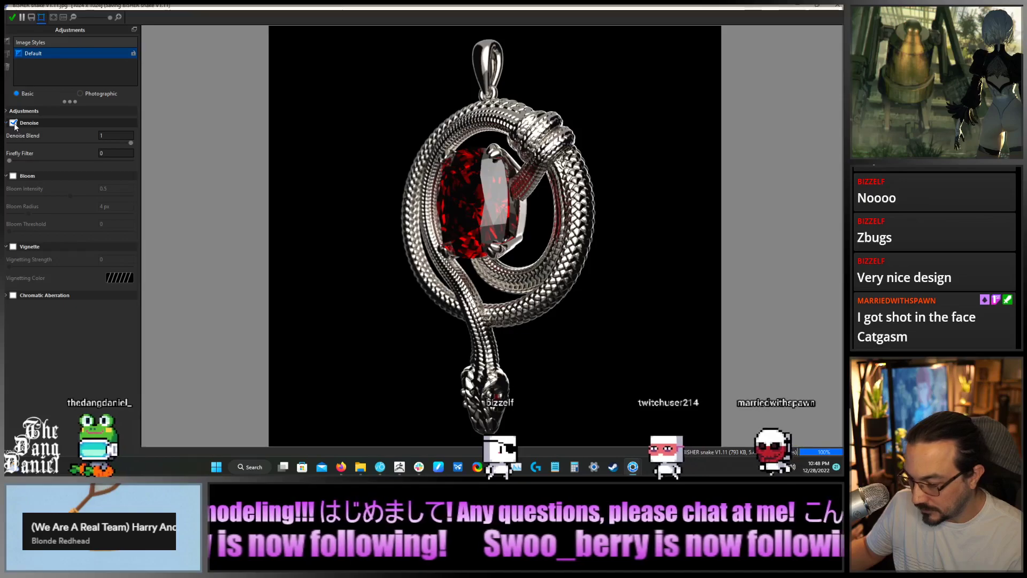
pyautogui.click(14, 176)
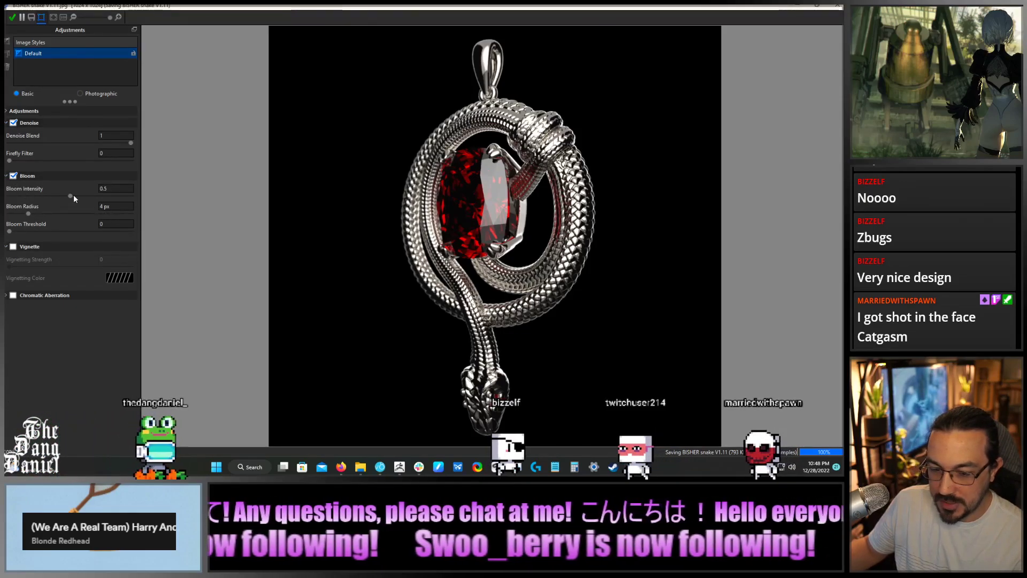
pyautogui.moveTo(73, 195); pyautogui.dragTo(91, 198)
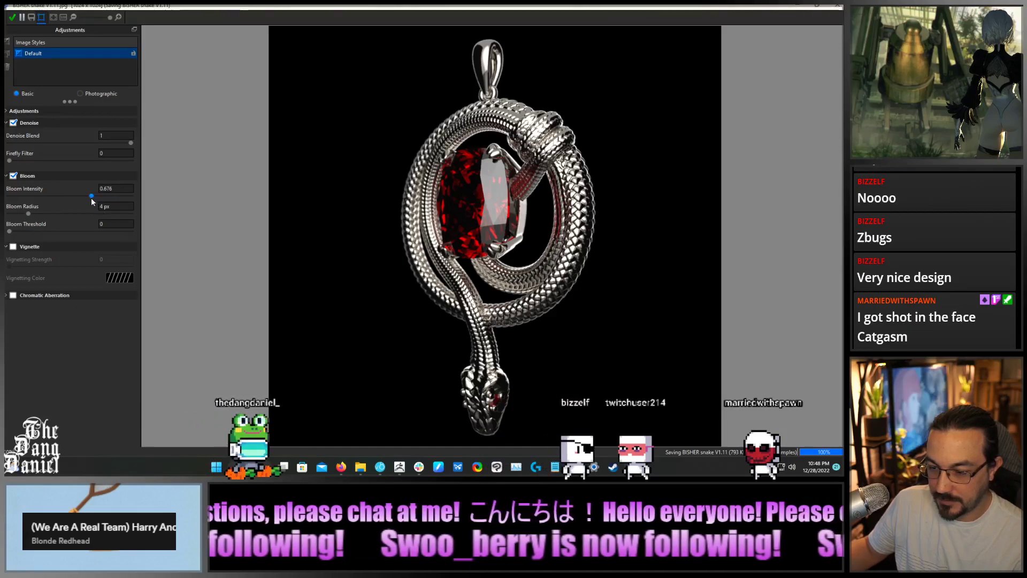
pyautogui.moveTo(30, 213)
pyautogui.mouseDown()
pyautogui.moveTo(66, 213)
pyautogui.moveTo(26, 217)
pyautogui.mouseUp()
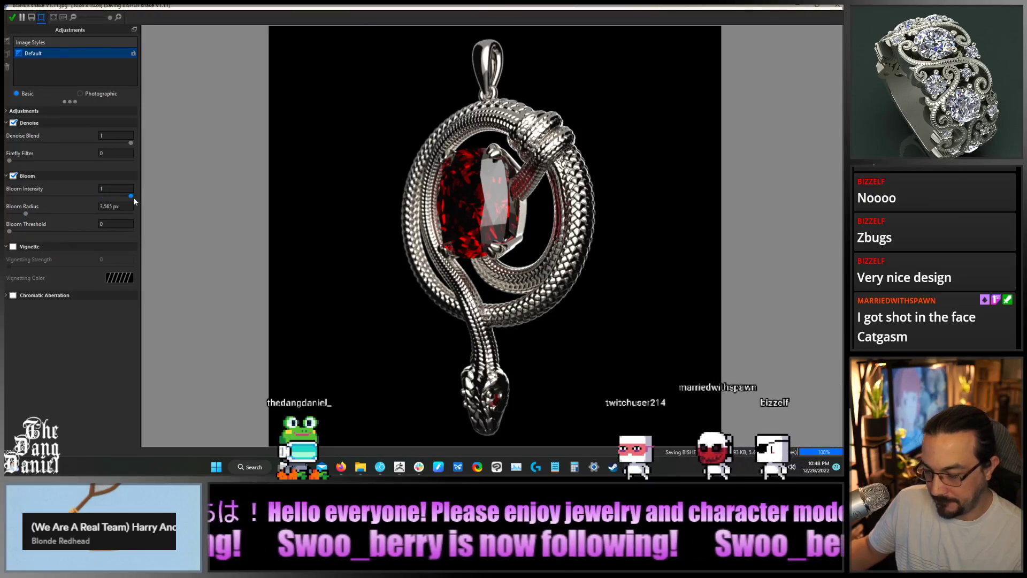
pyautogui.moveTo(134, 197); pyautogui.dragTo(120, 196)
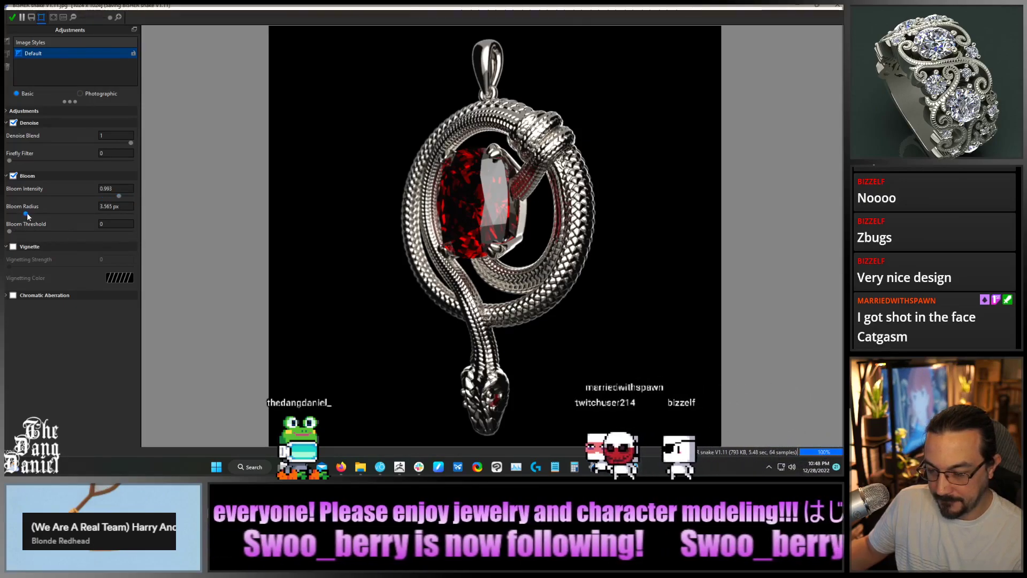
pyautogui.moveTo(27, 213)
pyautogui.mouseDown()
pyautogui.moveTo(120, 217)
pyautogui.moveTo(24, 226)
pyautogui.moveTo(34, 226)
pyautogui.mouseUp()
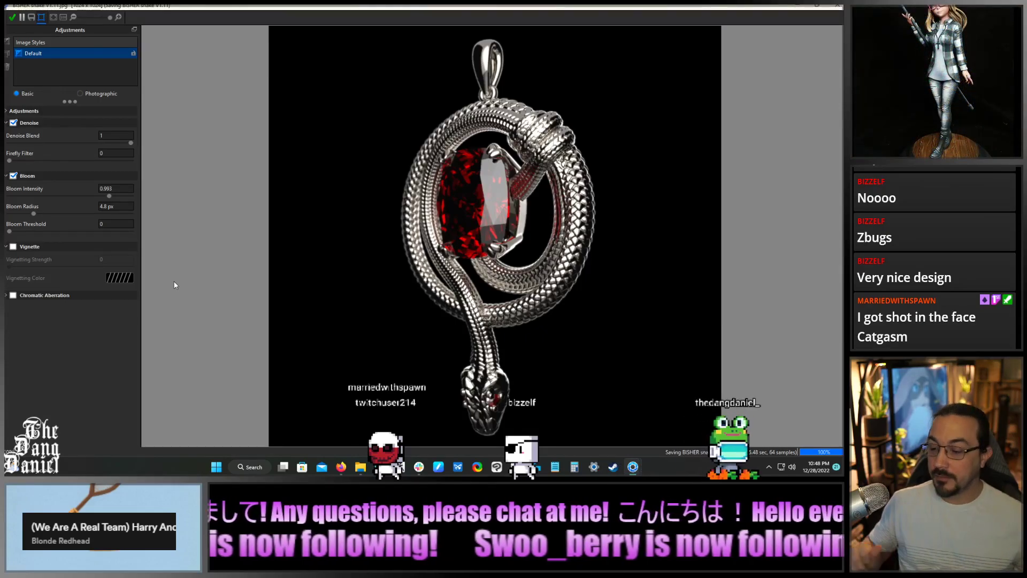
# Save the render as JPEG, overwriting BISHER snake V1.11.jpg
pyautogui.click(32, 18)
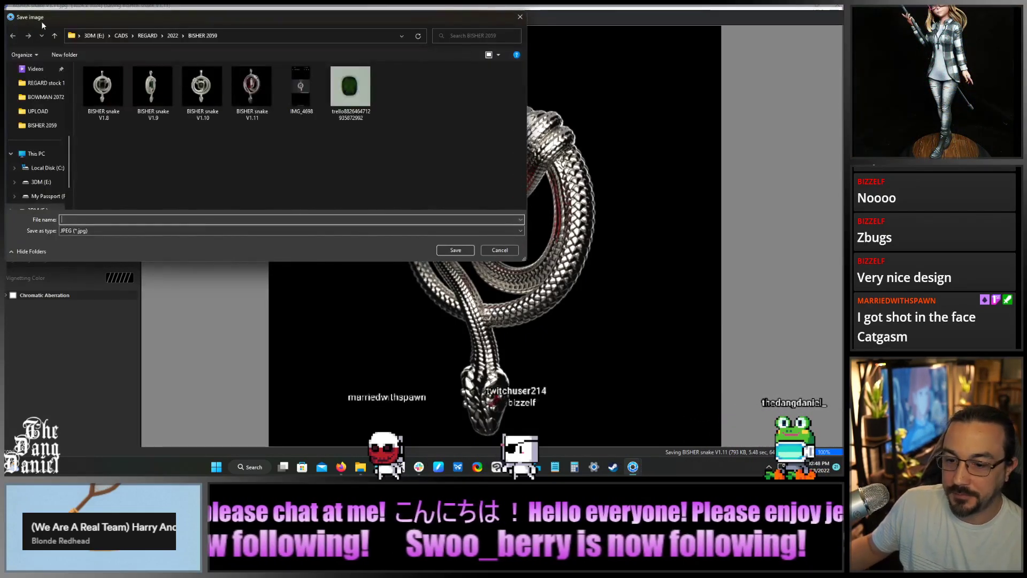
pyautogui.click(251, 89)
pyautogui.click(455, 250)
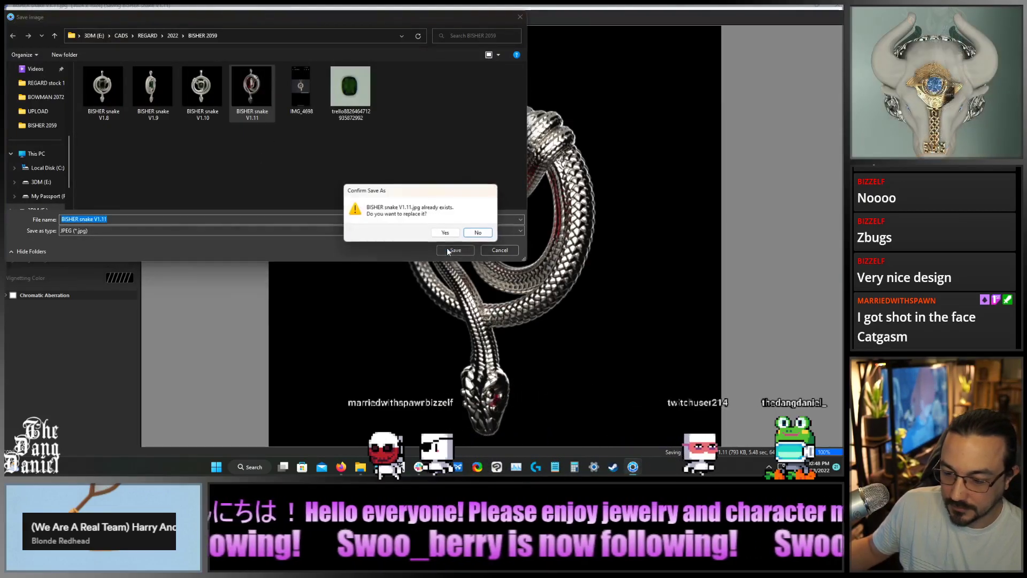
pyautogui.click(453, 233)
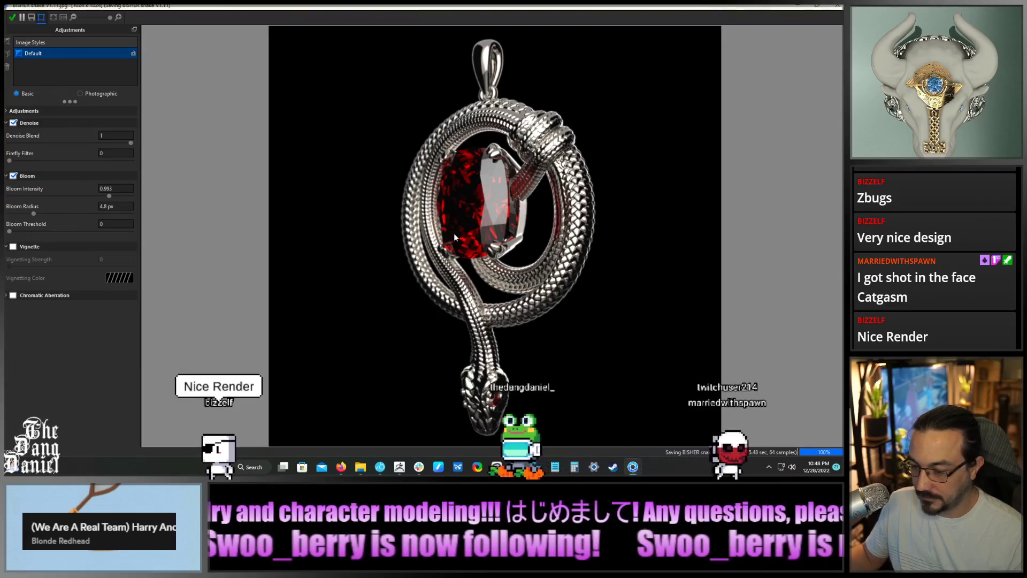
# Close the render window, preview Gold 24k and Brass polished, then restore Silver Polished on the pendant
pyautogui.click(836, 9)
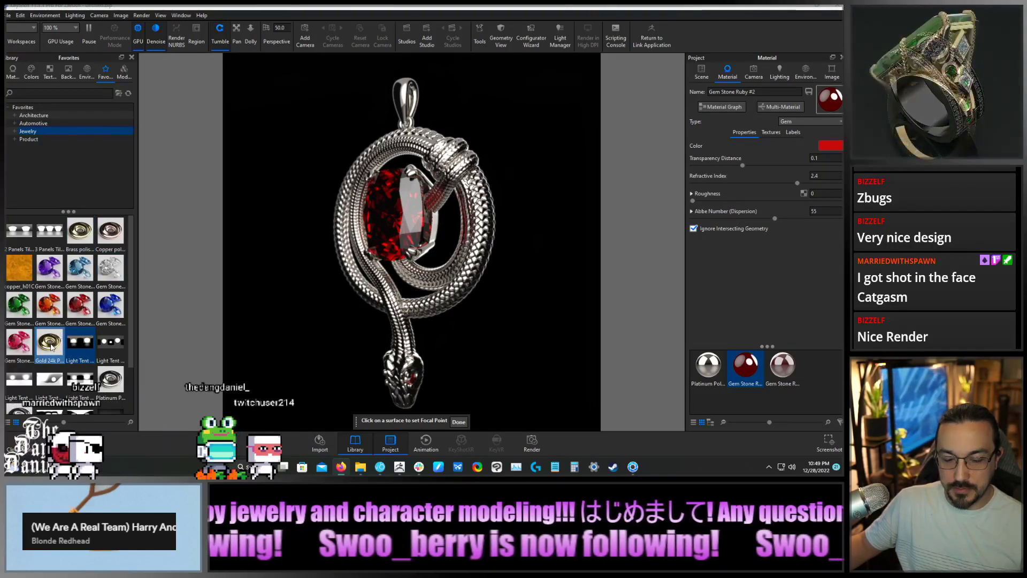
pyautogui.moveTo(59, 334); pyautogui.dragTo(415, 310)
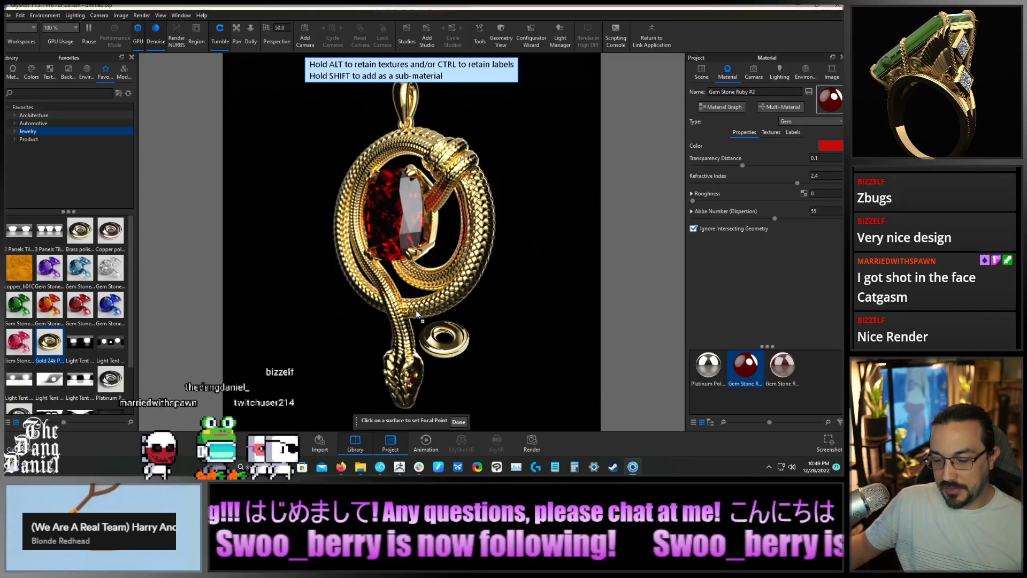
pyautogui.moveTo(416, 310); pyautogui.dragTo(109, 252)
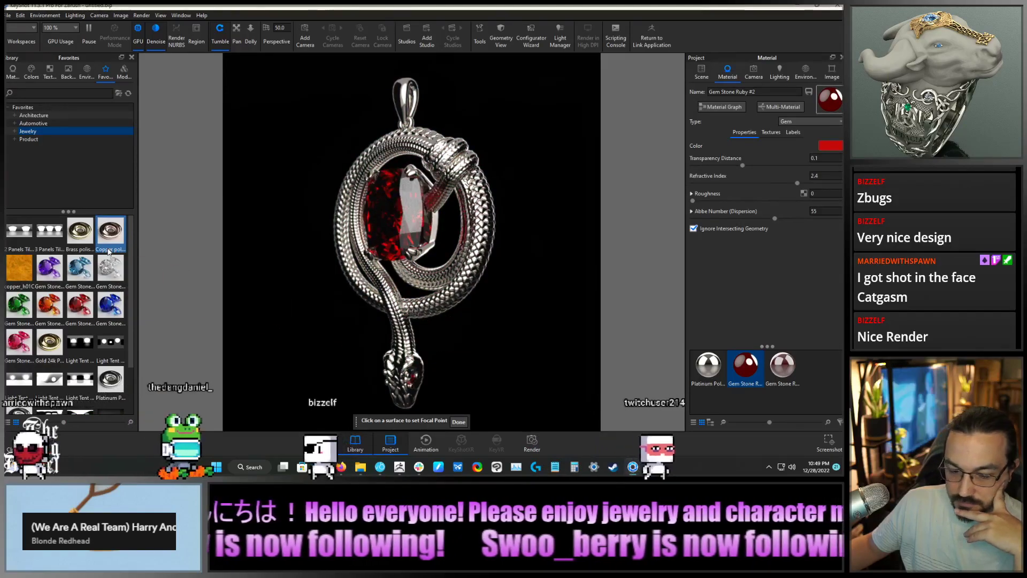
pyautogui.scroll(-2, 109, 252)
pyautogui.moveTo(19, 355); pyautogui.dragTo(67, 324)
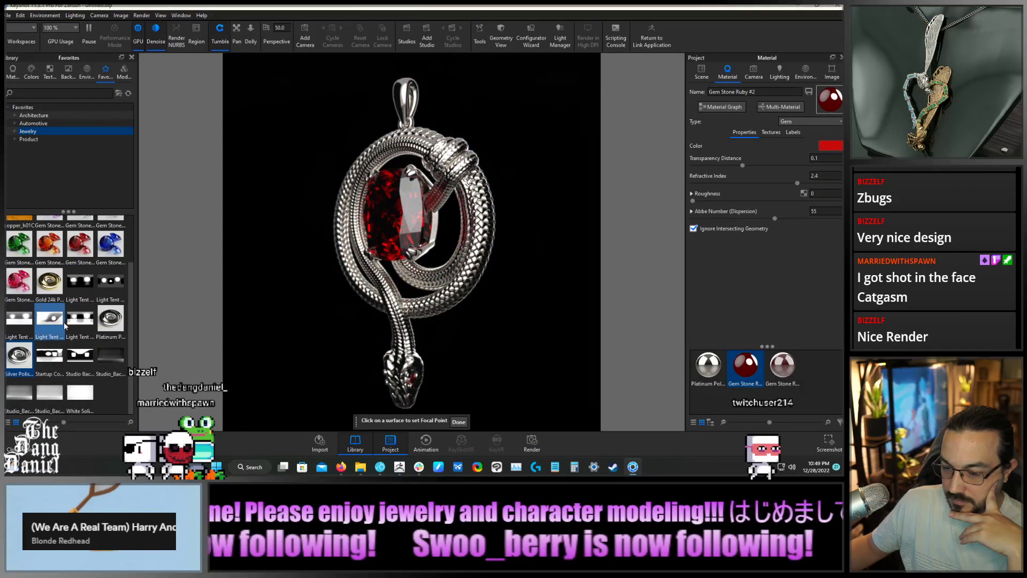